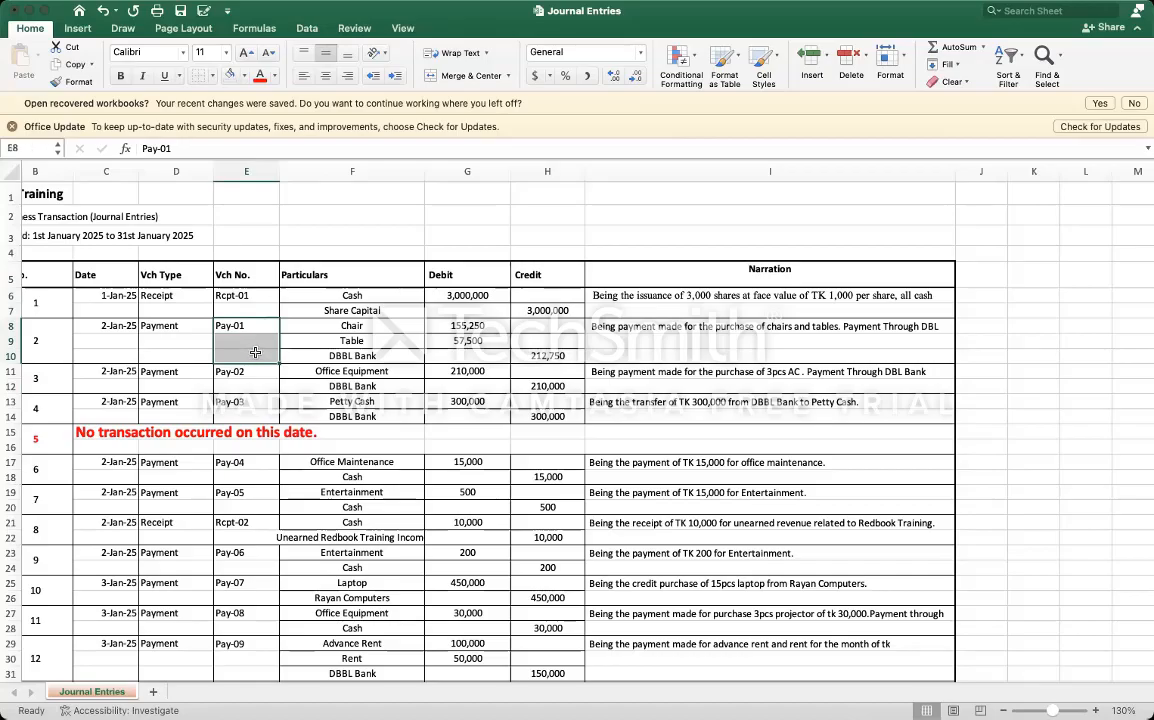
Step: Examine the journal's voucher numbers and the rows marked "No transaction occurred on this date."
scroll(235, 520, down, 3)
scroll(247, 550, down, 15)
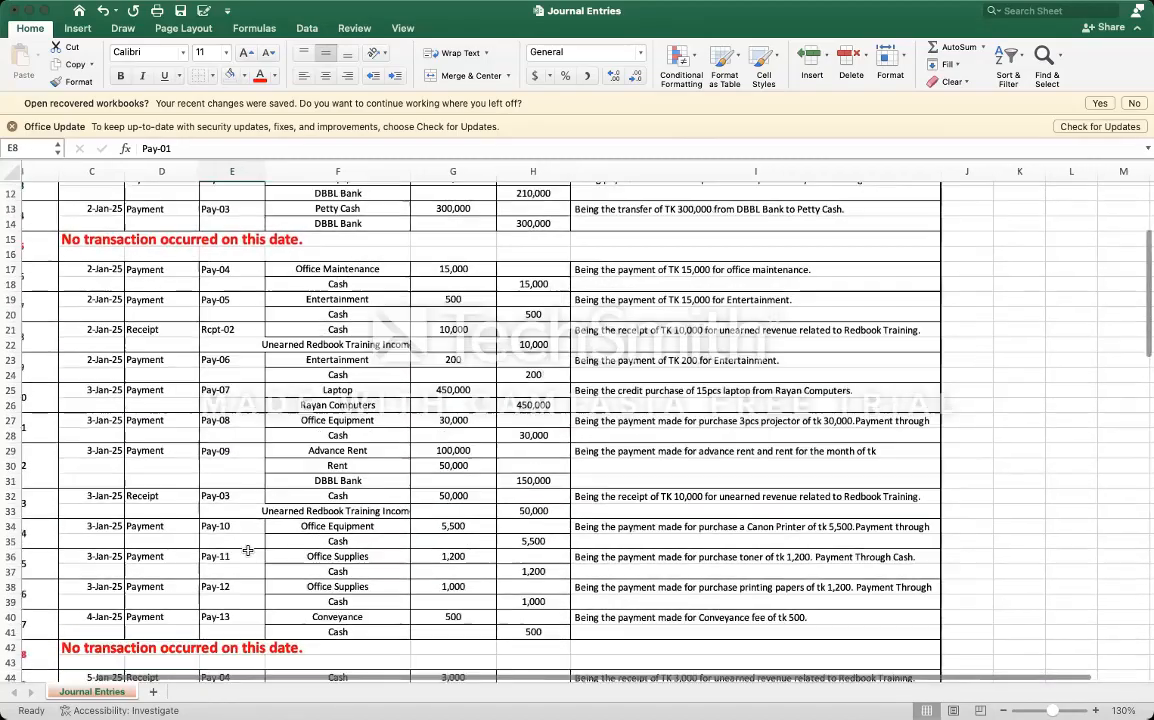
scroll(247, 550, down, 4)
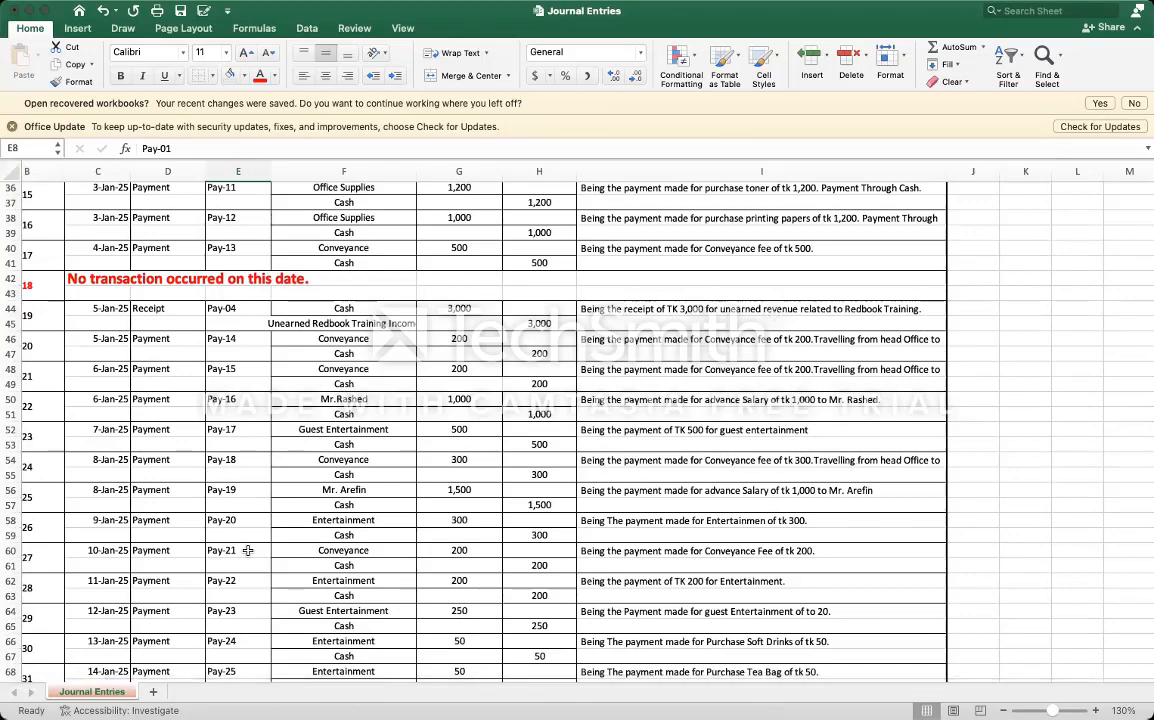
click(241, 310)
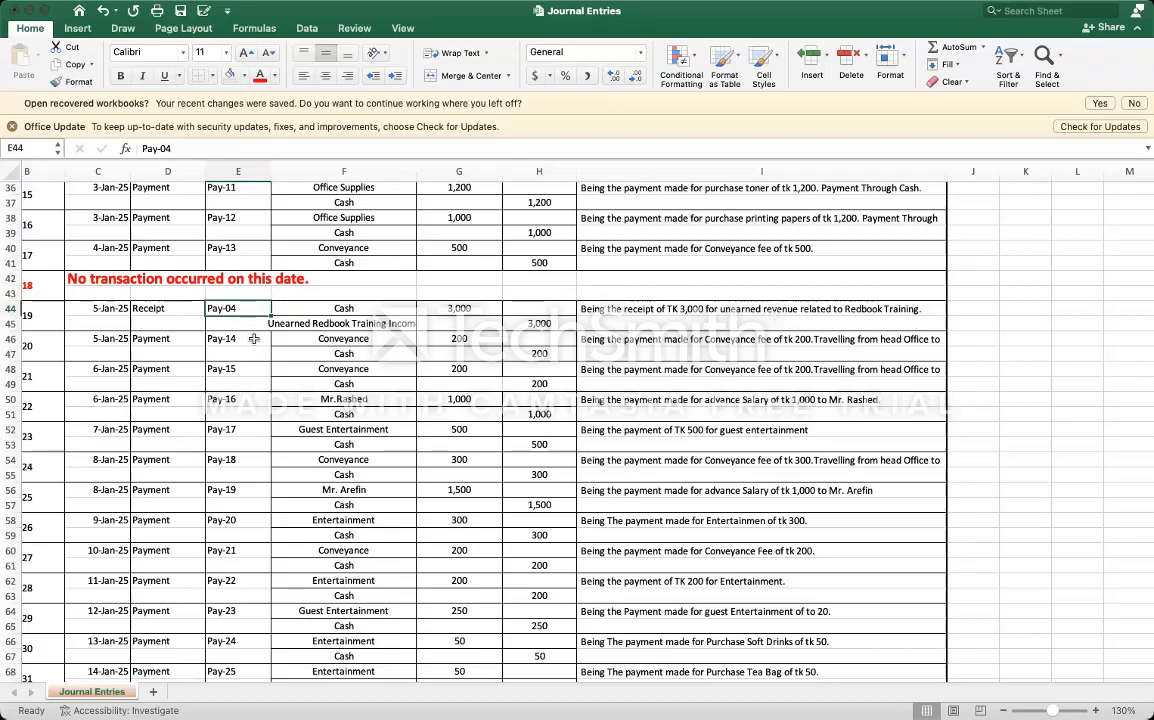
scroll(254, 339, up, 10)
scroll(254, 339, left, 1)
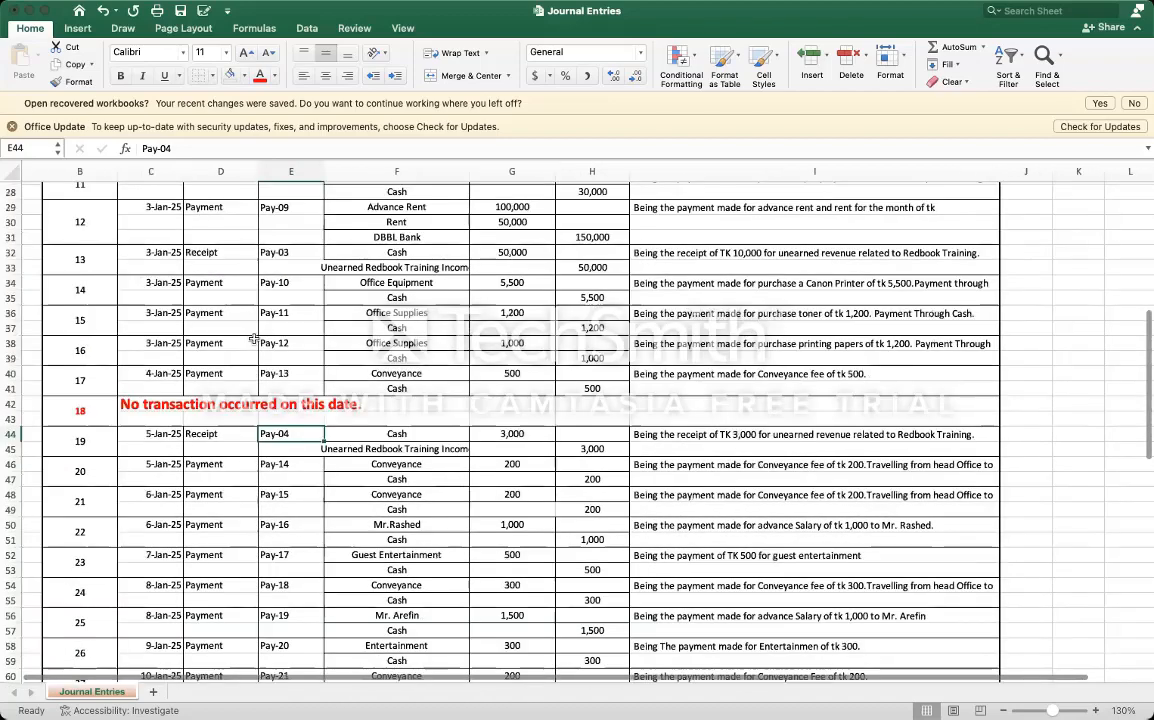
scroll(254, 339, up, 2)
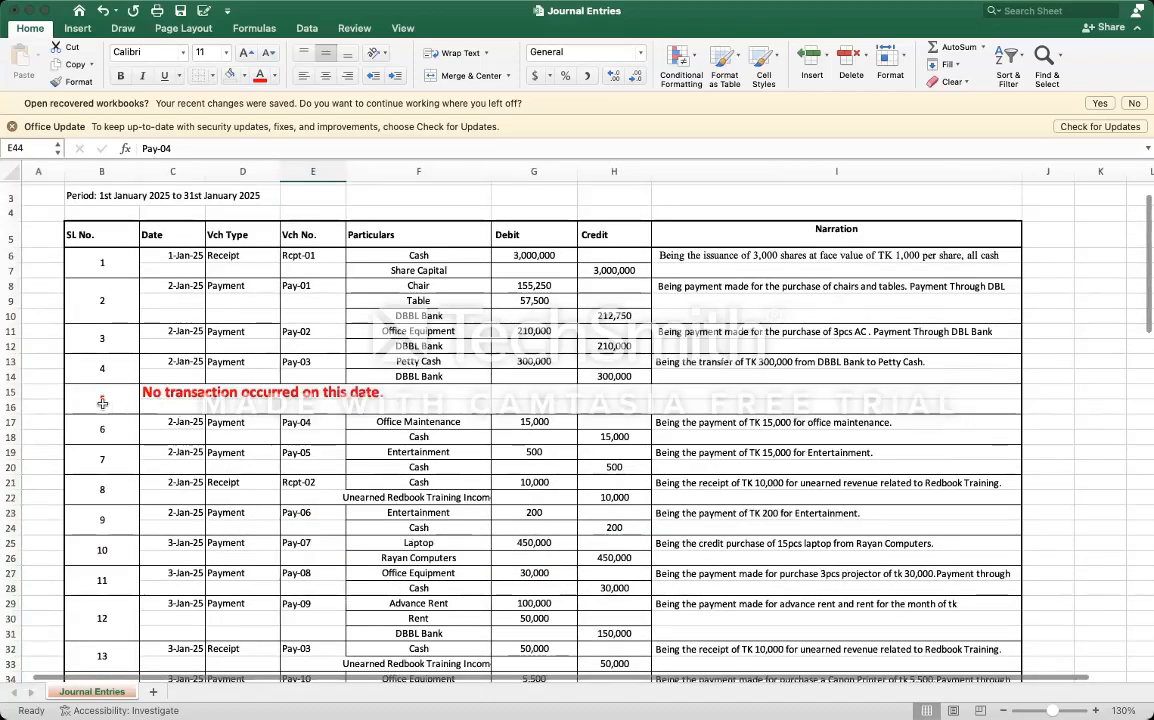
click(176, 403)
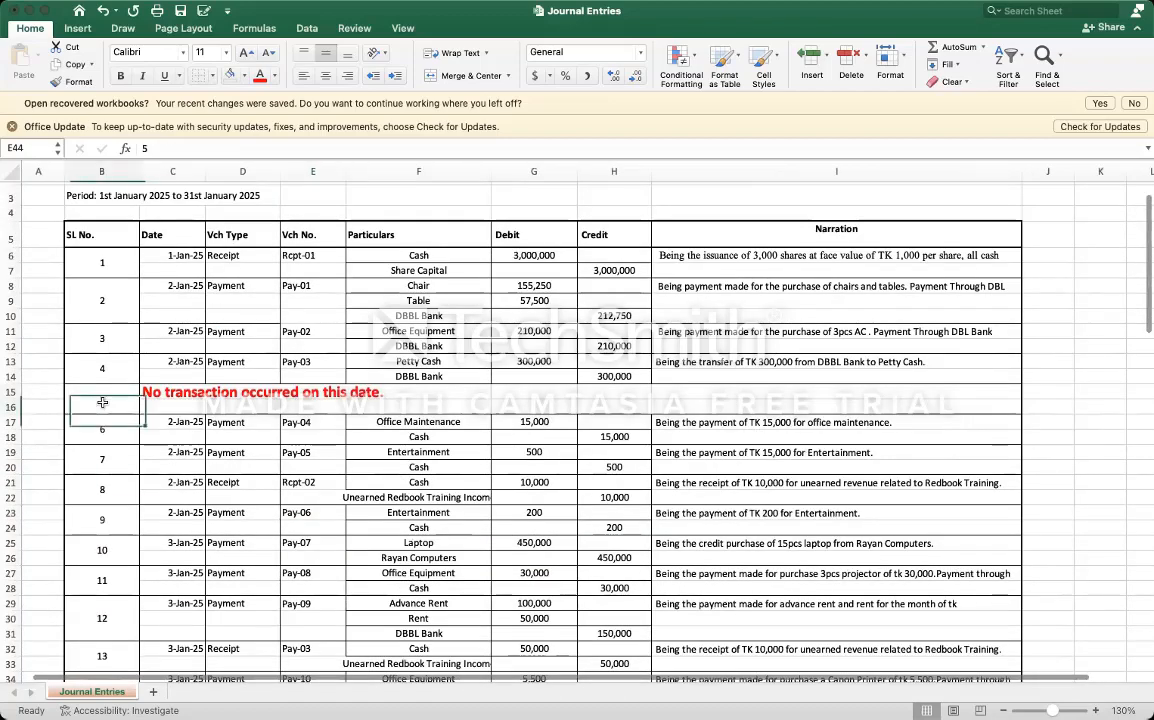
click(176, 405)
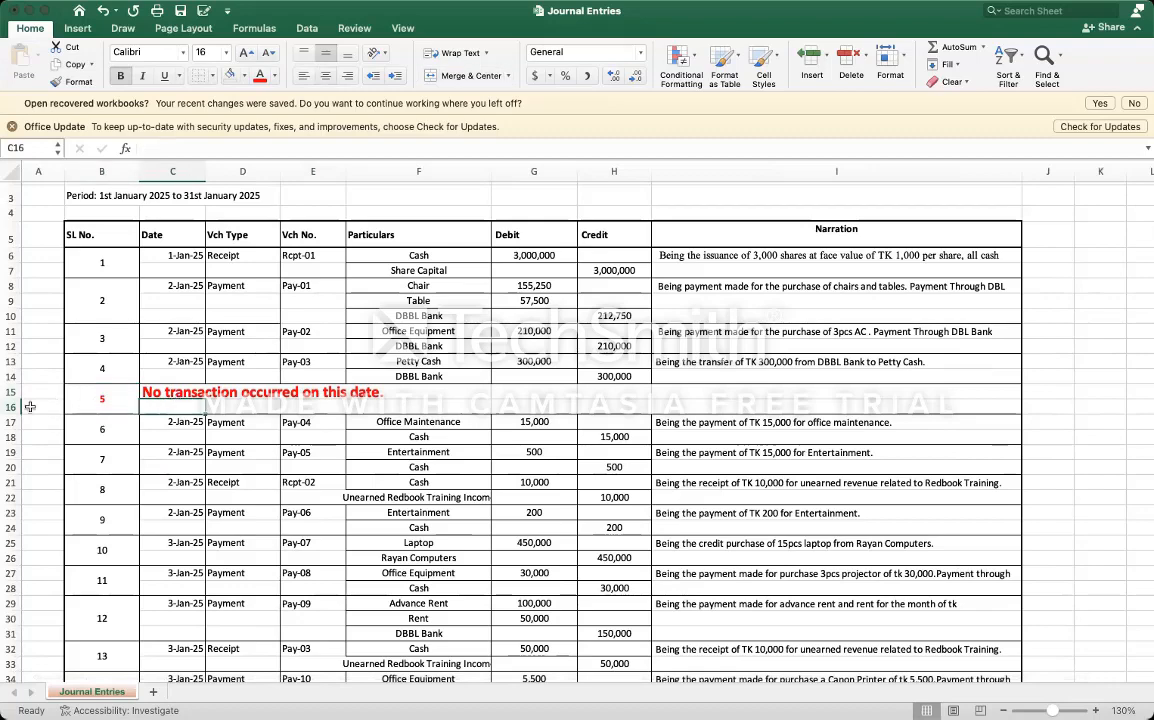
Step: Delete rows 15 and 16, the serial 5 entry marked "No transaction occurred on this date."
drag(14, 396, 16, 401)
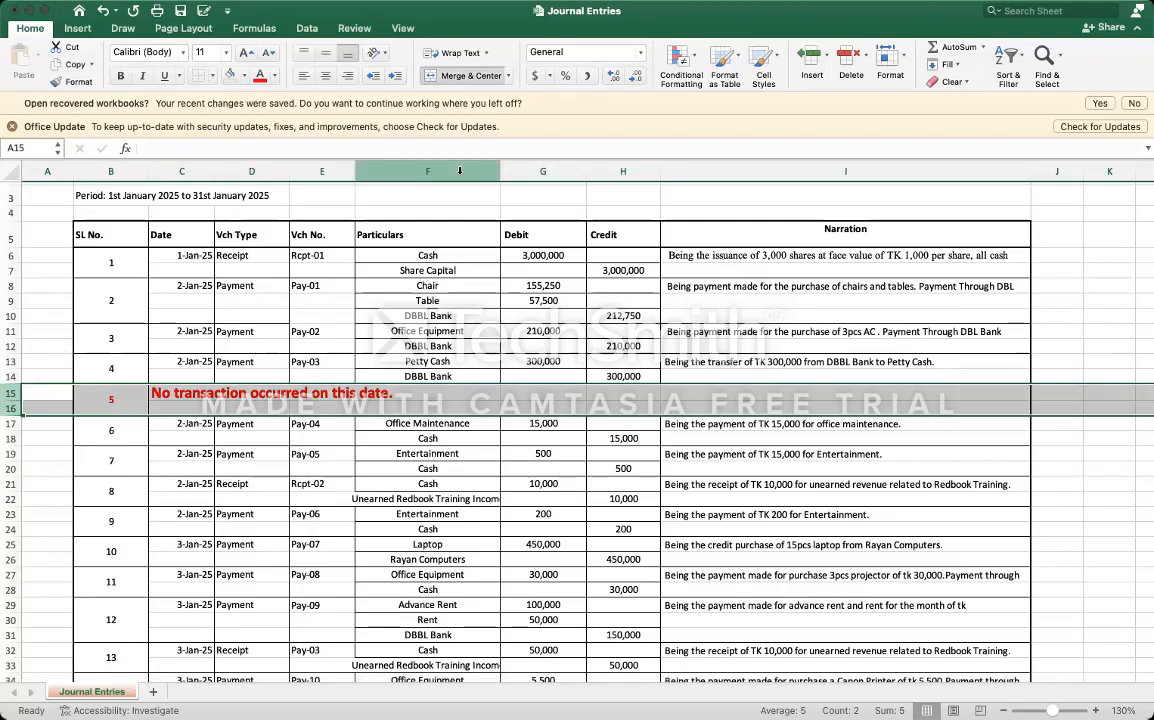
click(107, 405)
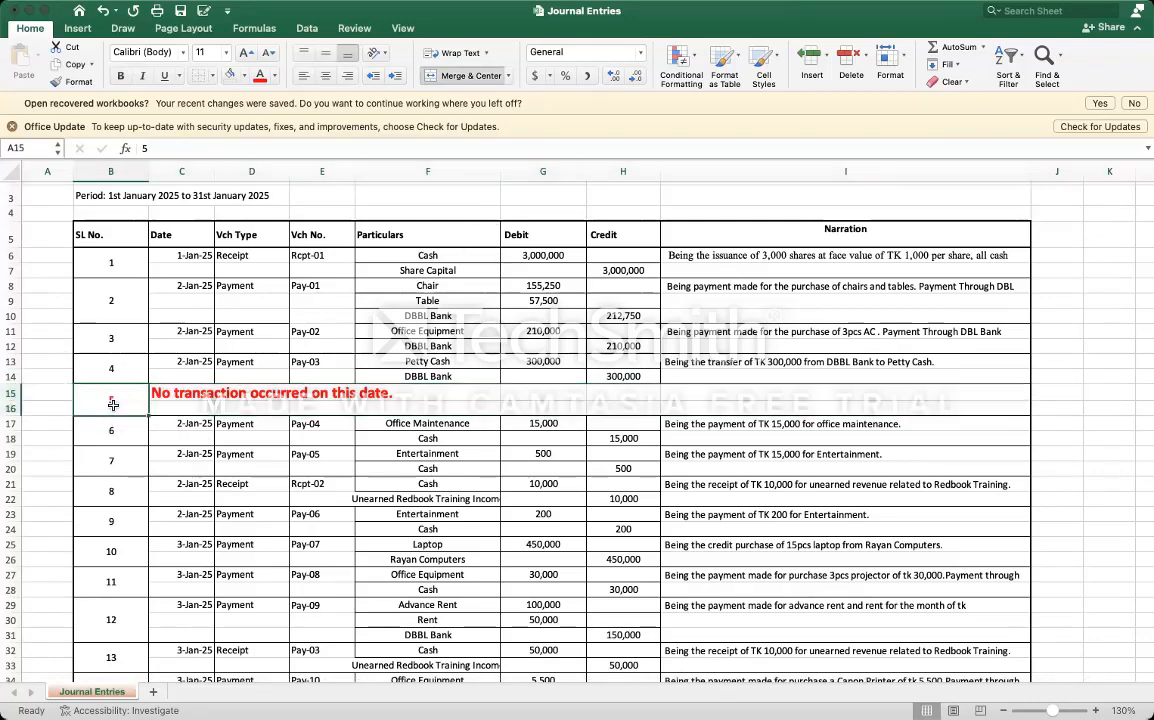
click(165, 394)
scroll(217, 503, down, 20)
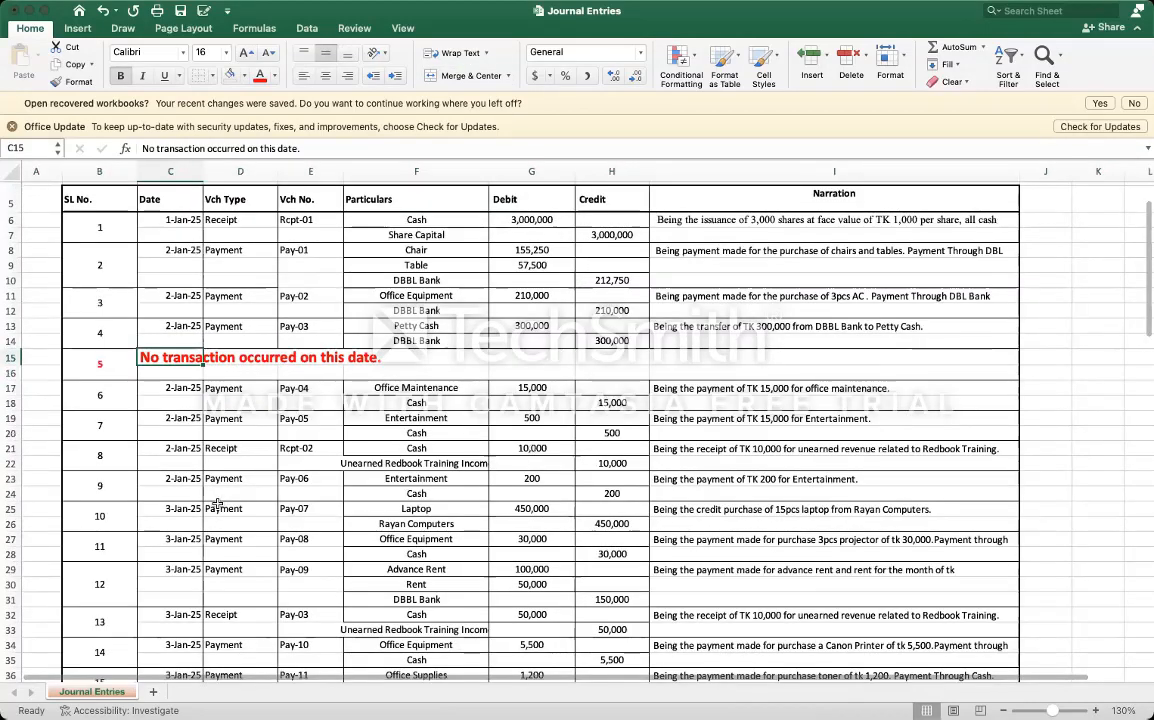
scroll(217, 503, up, 20)
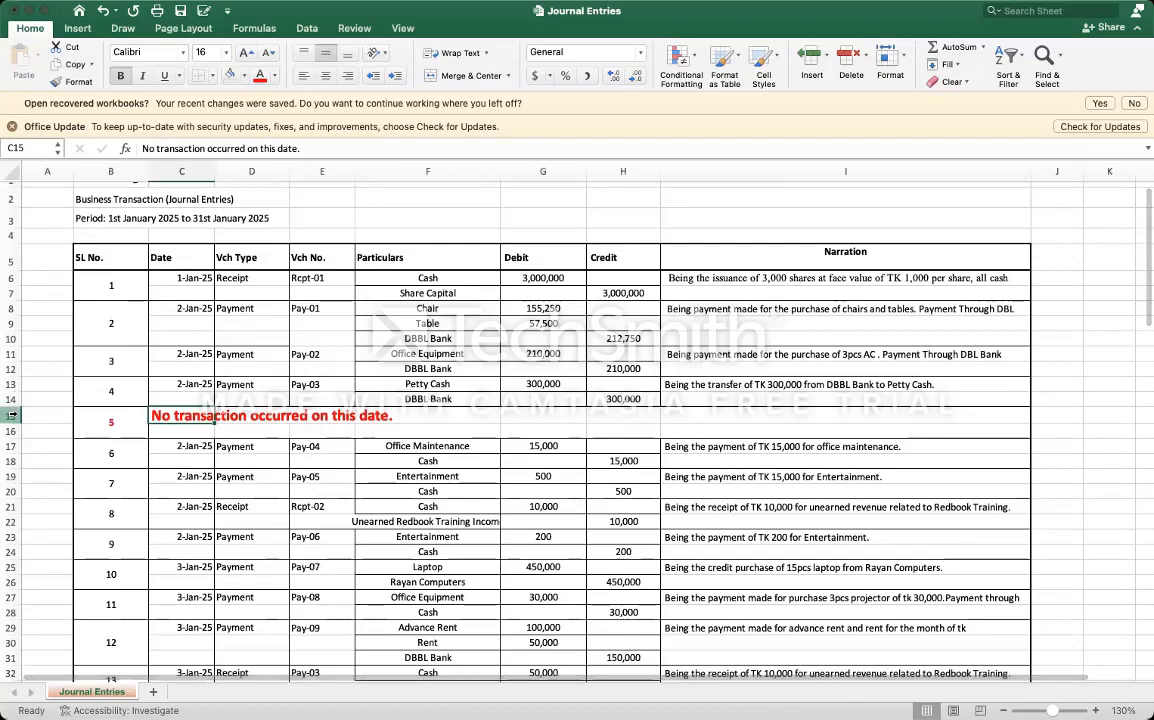
click(14, 416)
drag(16, 420, 16, 433)
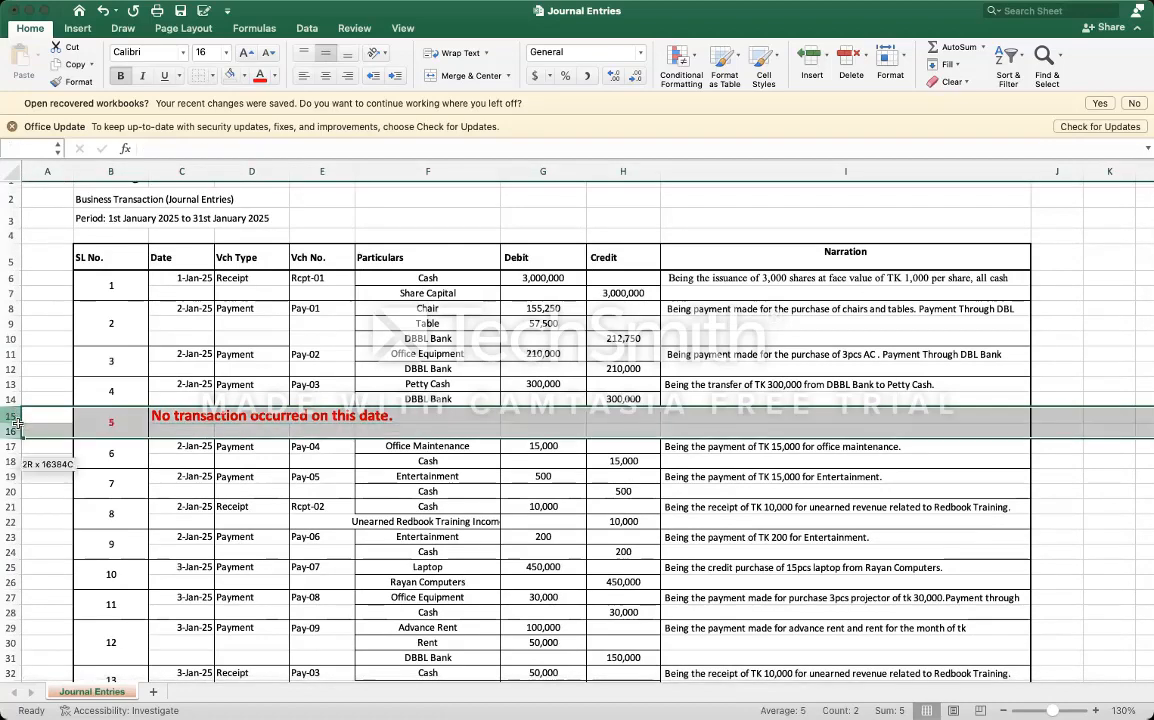
click(851, 58)
Step: Delete rows 40 and 41, the serial 18 entry marked "No transaction occurred on this date."
scroll(328, 527, down, 5)
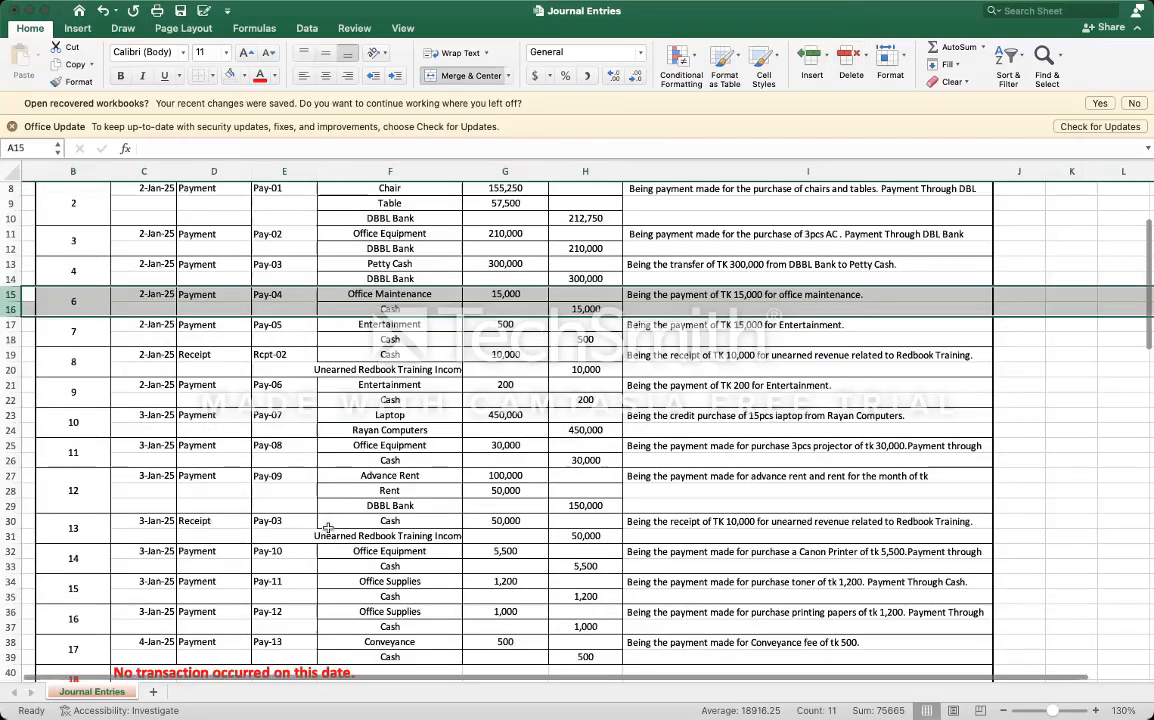
scroll(328, 527, right, 1)
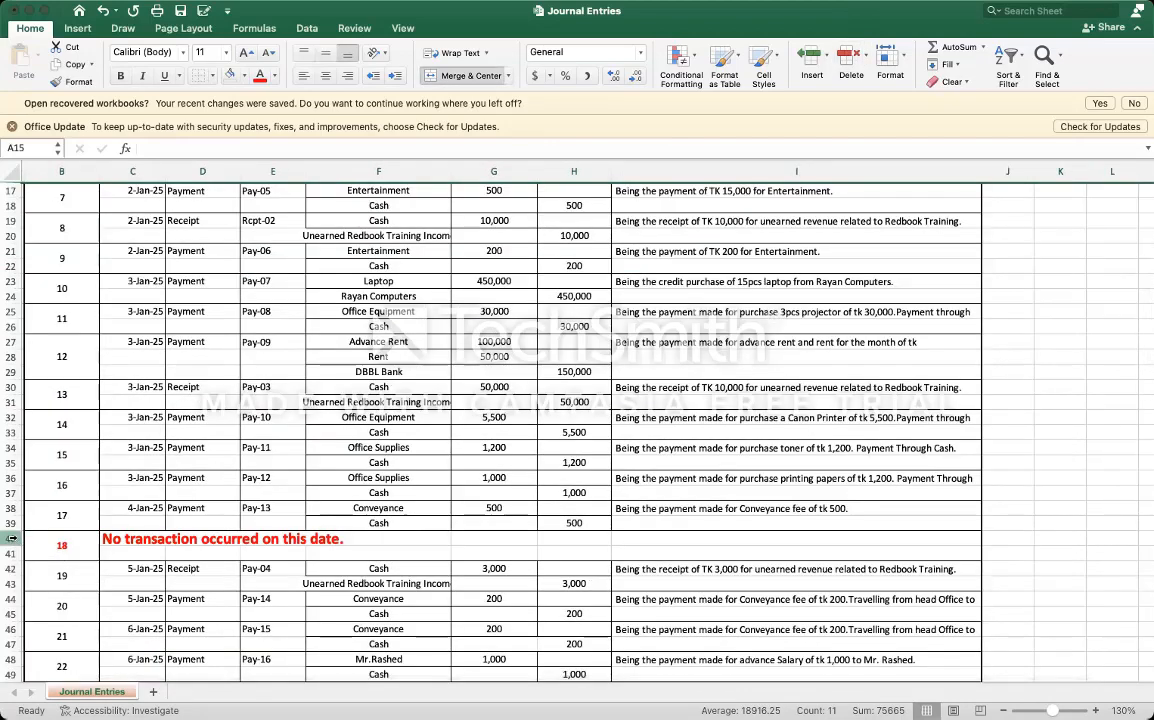
drag(18, 541, 16, 548)
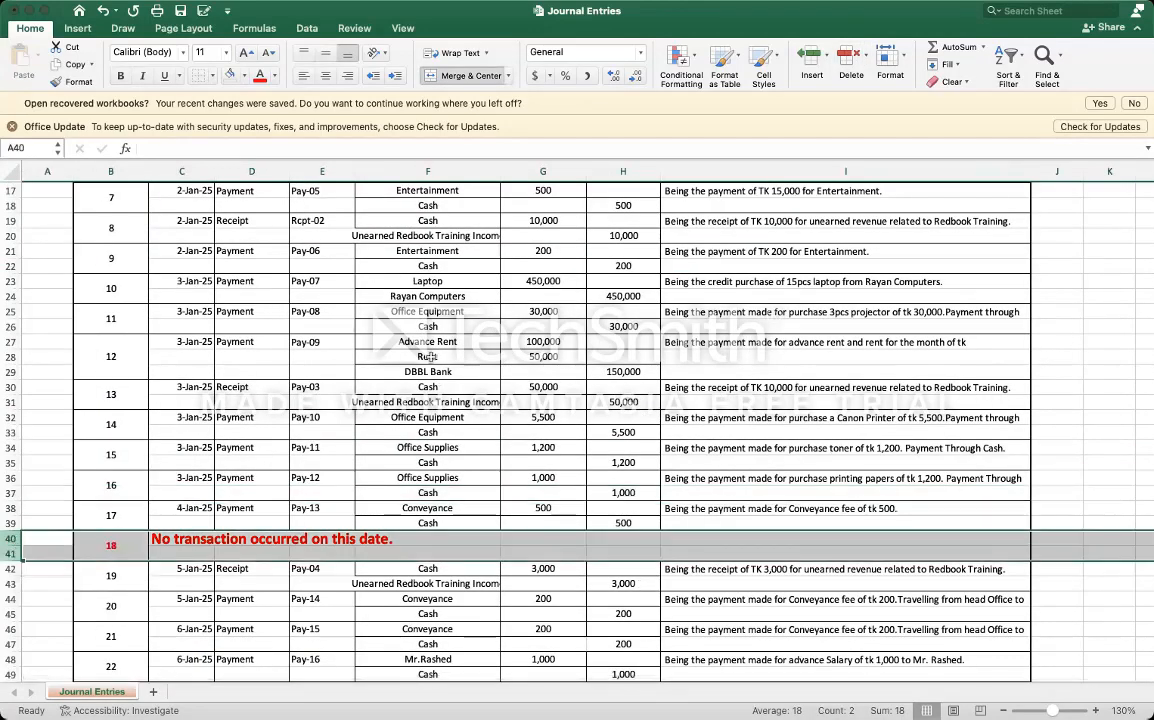
click(842, 58)
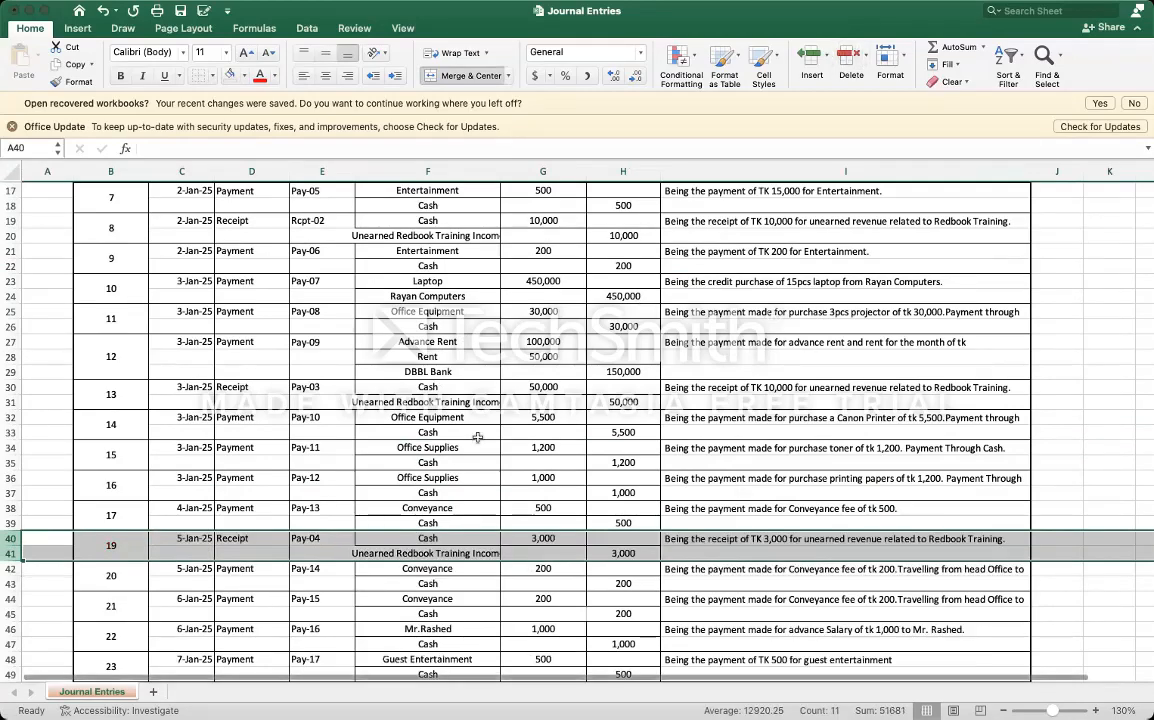
Step: Select the Vch No. column from its header in E5 down to the last journal row, E109
click(216, 459)
scroll(216, 459, up, 8)
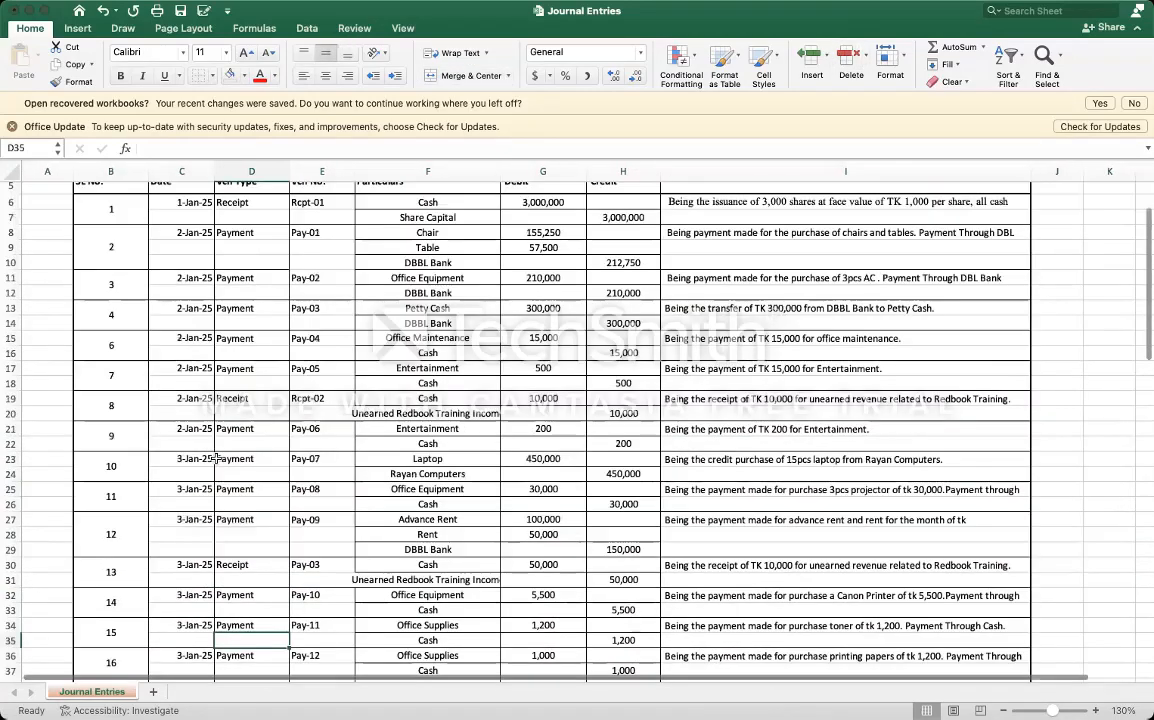
click(324, 326)
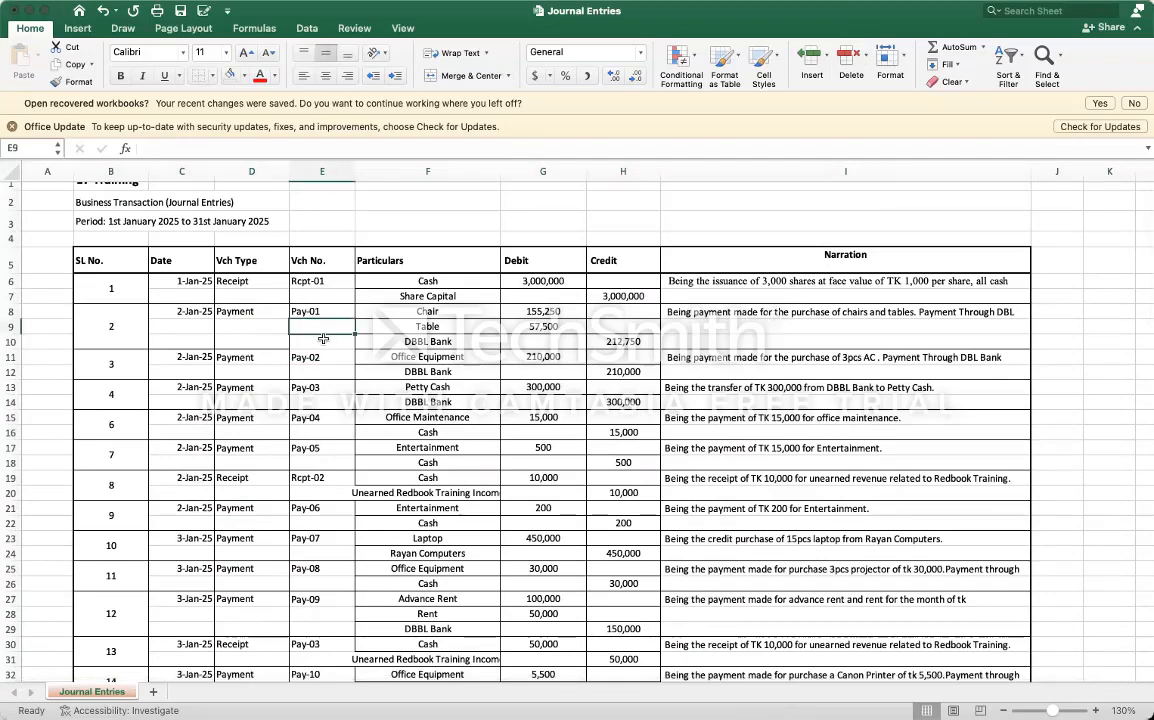
click(323, 266)
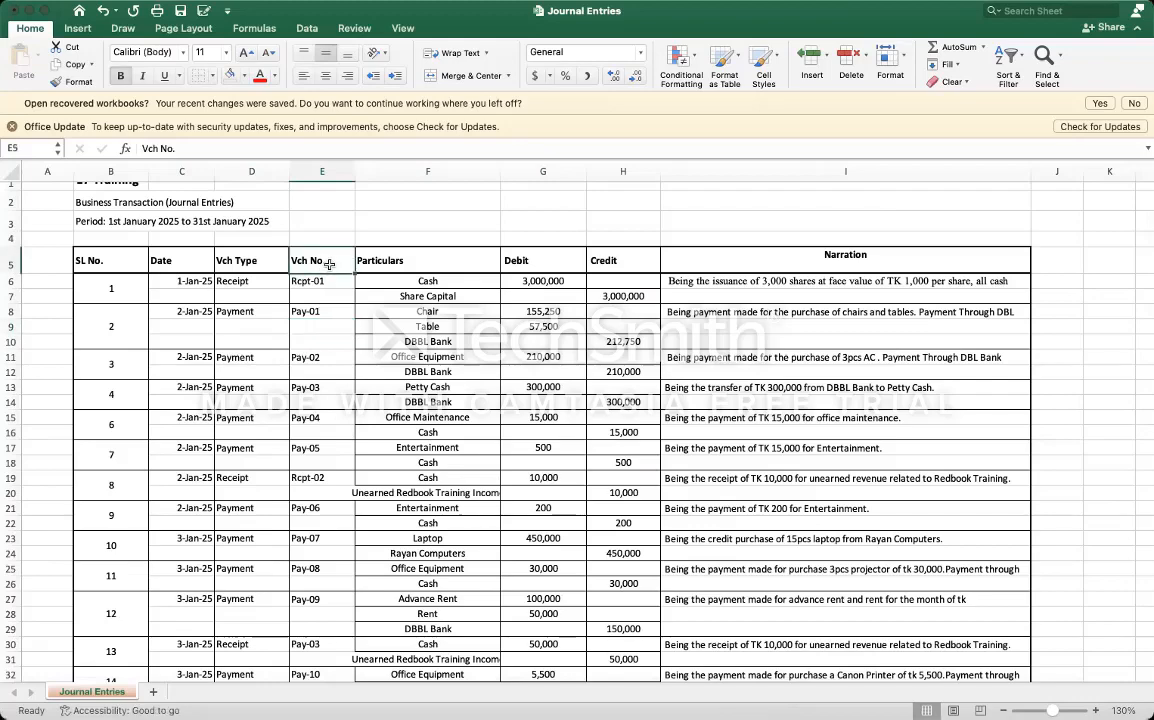
key(shift+Down)
key(shift+Down)
key(shift+Down)
key(shift+Down)
key(shift+Down)
key(shift+Down)
key(shift+Down)
key(shift+Down)
key(shift+Down)
key(shift+Down)
key(shift+Down)
key(shift+Down)
key(shift+Down)
key(shift+Down)
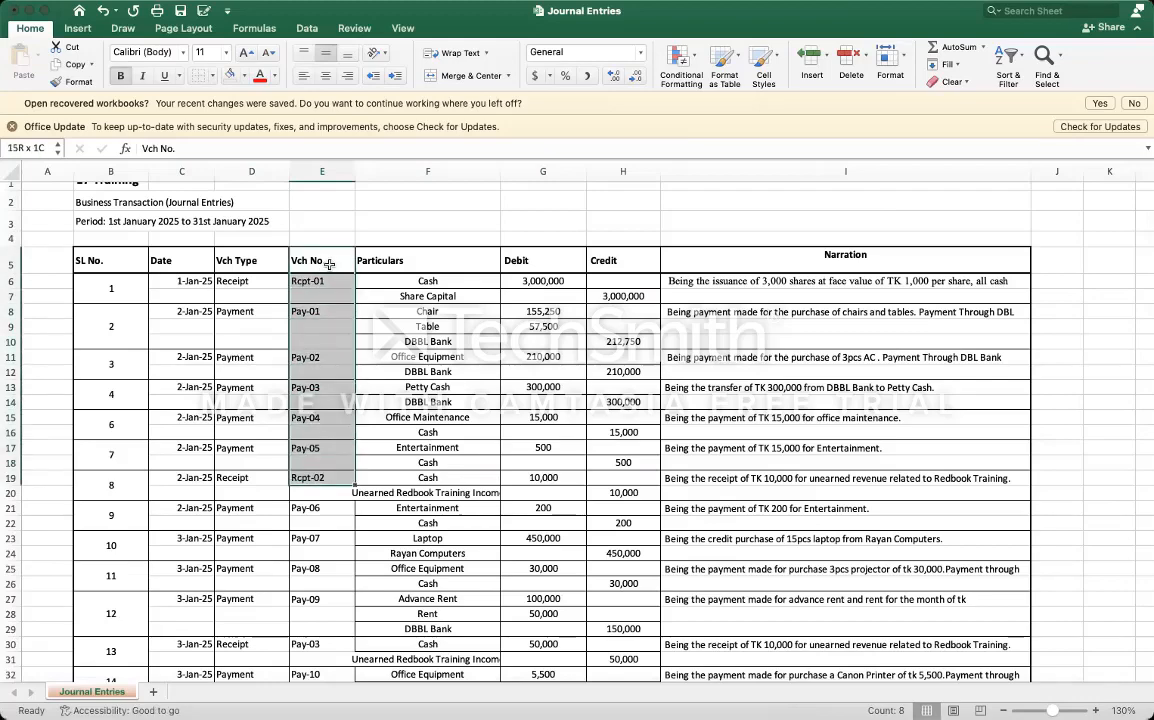
key(shift+Down)
key(shift+Down)
key(shift+Down)
key(shift+Down)
key(shift+Down)
key(shift+Down)
key(shift+Down)
key(shift+Down)
key(shift+Down)
key(shift+Down)
key(shift+Down)
key(shift+Down)
key(shift+Down)
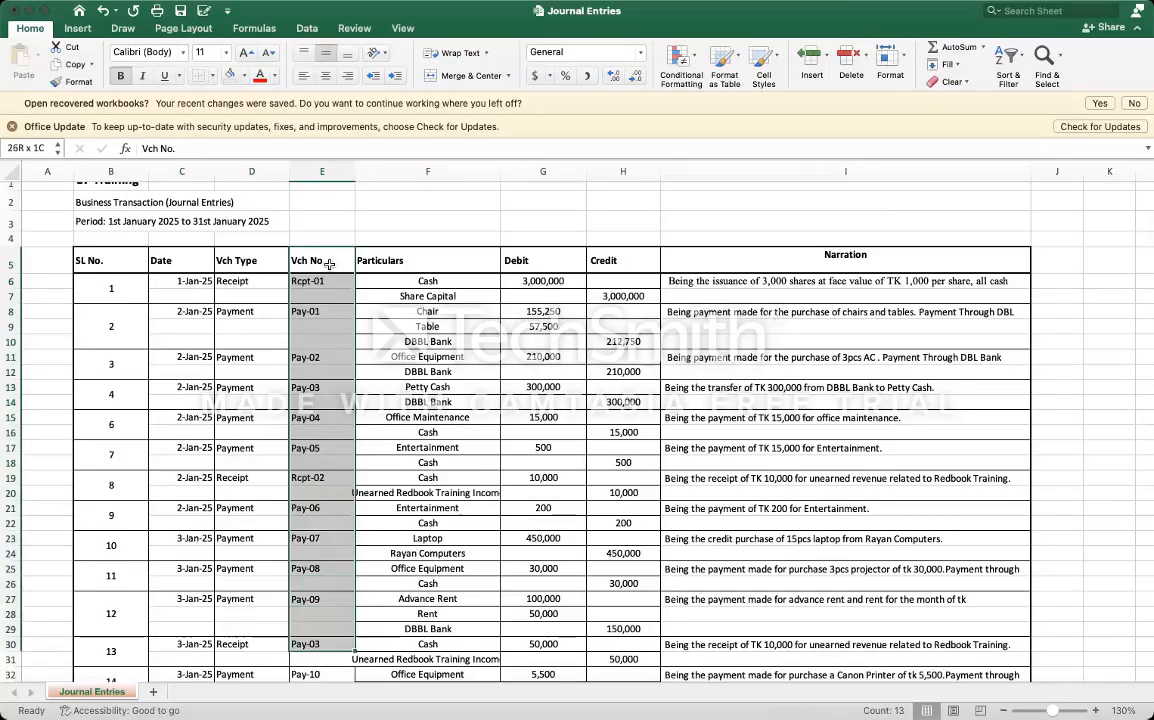
key(shift+Down)
key(shift+Down)
key(shift+Down)
key(shift+Down)
key(shift+Down)
key(shift+Down)
key(shift+Down)
key(shift+Down)
key(shift+Down)
key(shift+Down)
key(shift+Down)
key(shift+Down)
key(shift+Down)
key(shift+Down)
key(shift+Down)
key(shift+Down)
key(shift+Down)
key(shift+Down)
key(shift+Down)
key(shift+Down)
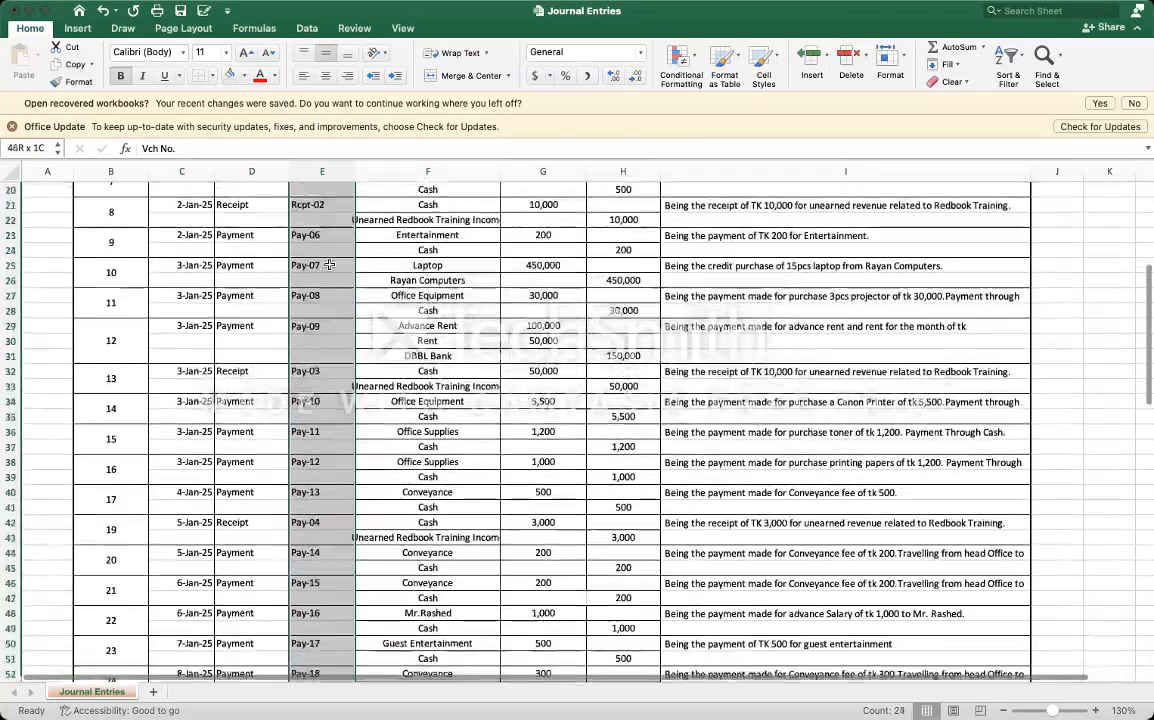
key(shift+Down)
key(shift+Down)
key(shift+Down)
key(shift+Down)
key(shift+Down)
key(shift+Down)
key(shift+Down)
key(shift+Down)
key(shift+Down)
key(shift+Down)
key(shift+Down)
key(shift+Down)
key(shift+Down)
key(shift+Down)
key(shift+Down)
key(shift+Down)
key(shift+Down)
key(shift+Down)
key(shift+Down)
key(shift+Down)
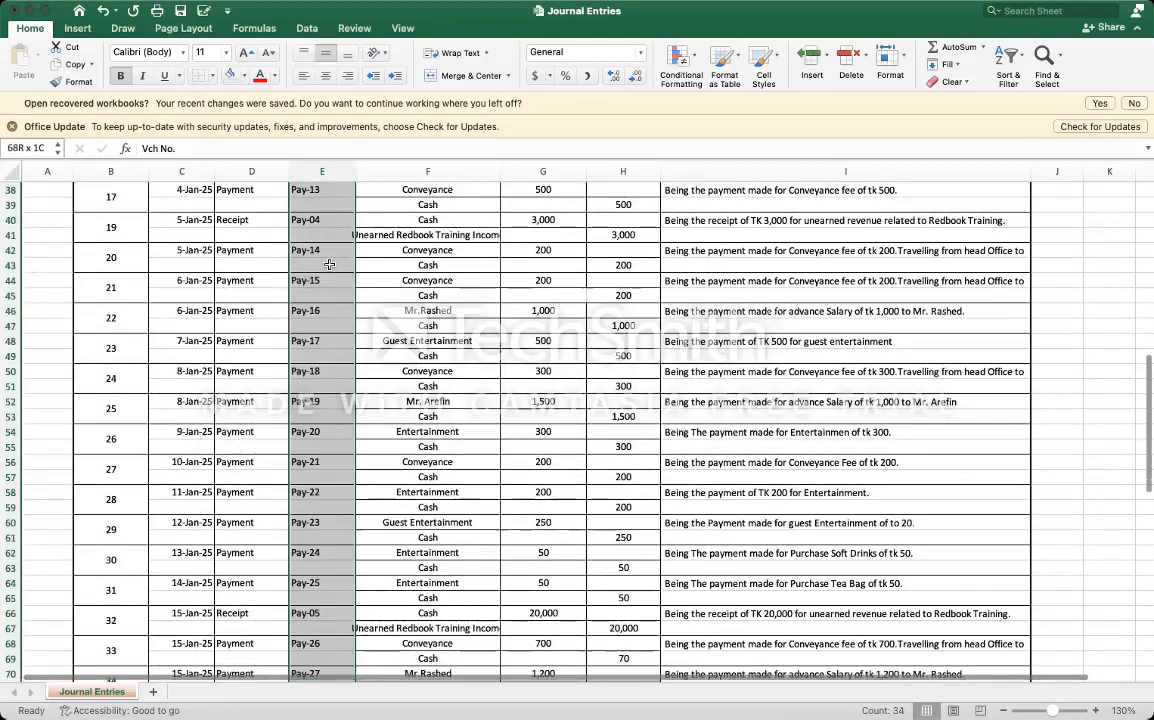
key(shift+Down)
key(shift+Down)
key(shift+Down)
key(shift+Down)
key(shift+Down)
key(shift+Down)
key(shift+Down)
key(shift+Down)
key(shift+Down)
key(shift+Down)
key(shift+Down)
key(shift+Down)
key(shift+Down)
key(shift+Down)
key(shift+Down)
key(shift+Down)
key(shift+Down)
key(shift+Down)
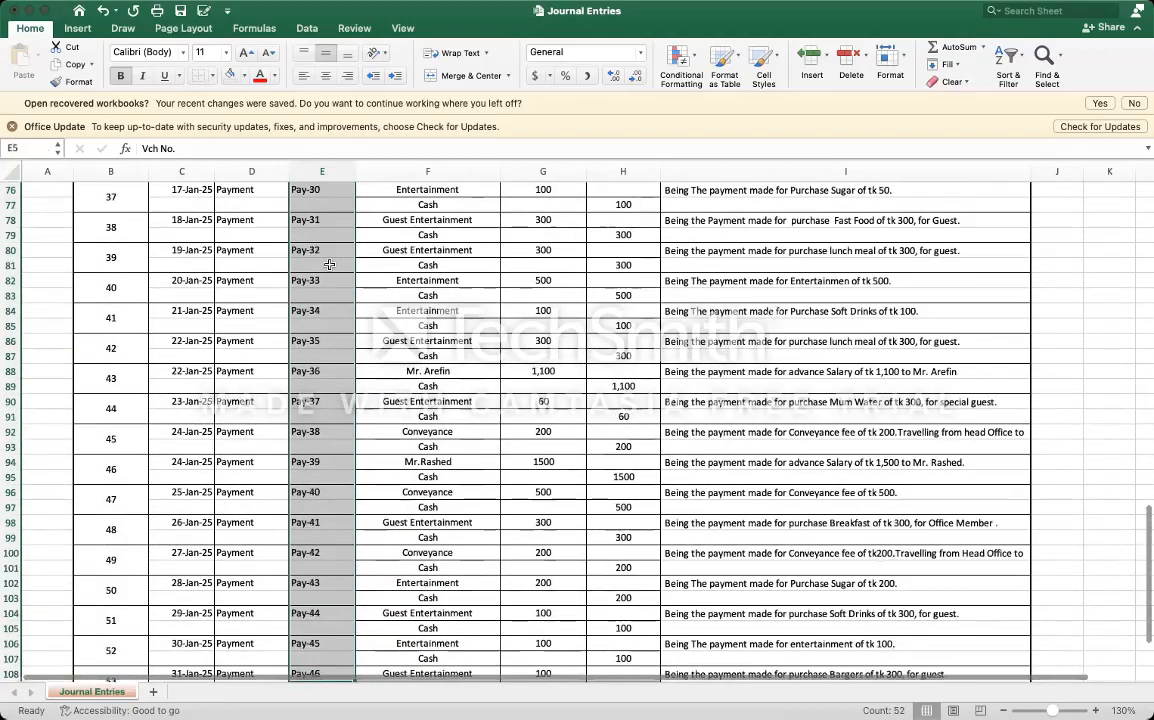
key(ctrl+shift+Down)
key(ctrl+shift+Up)
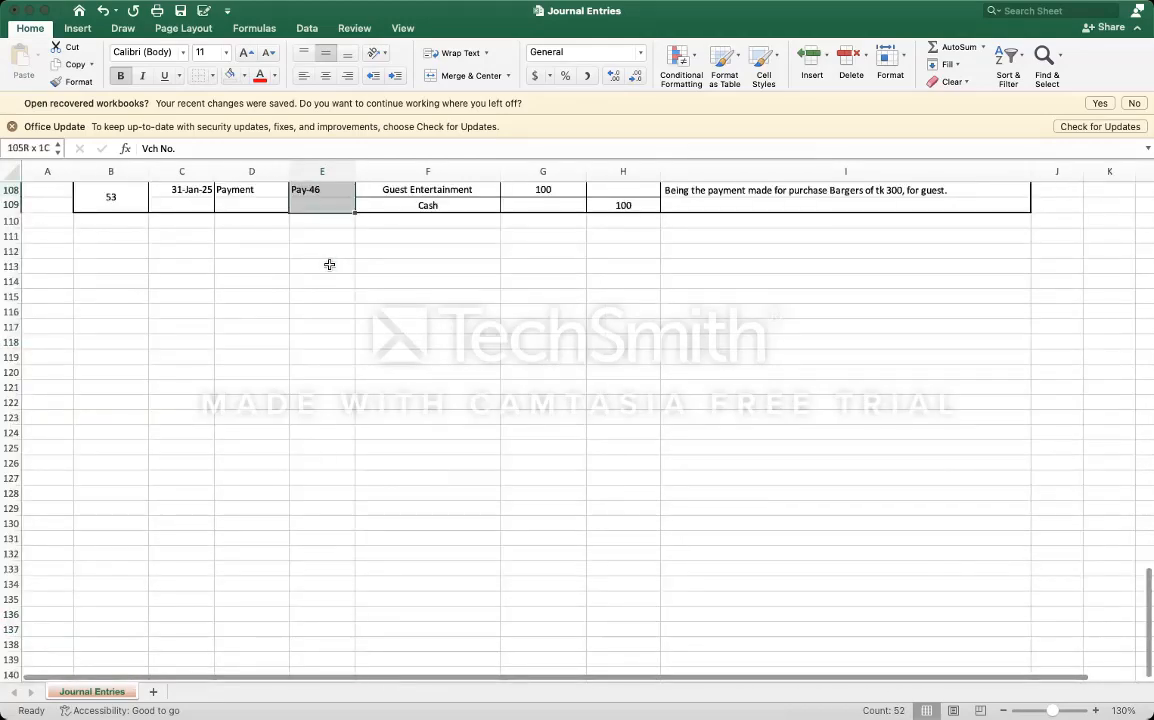
Step: Use Go To Special to narrow the Vch No. selection to its blank cells only
scroll(329, 264, up, 20)
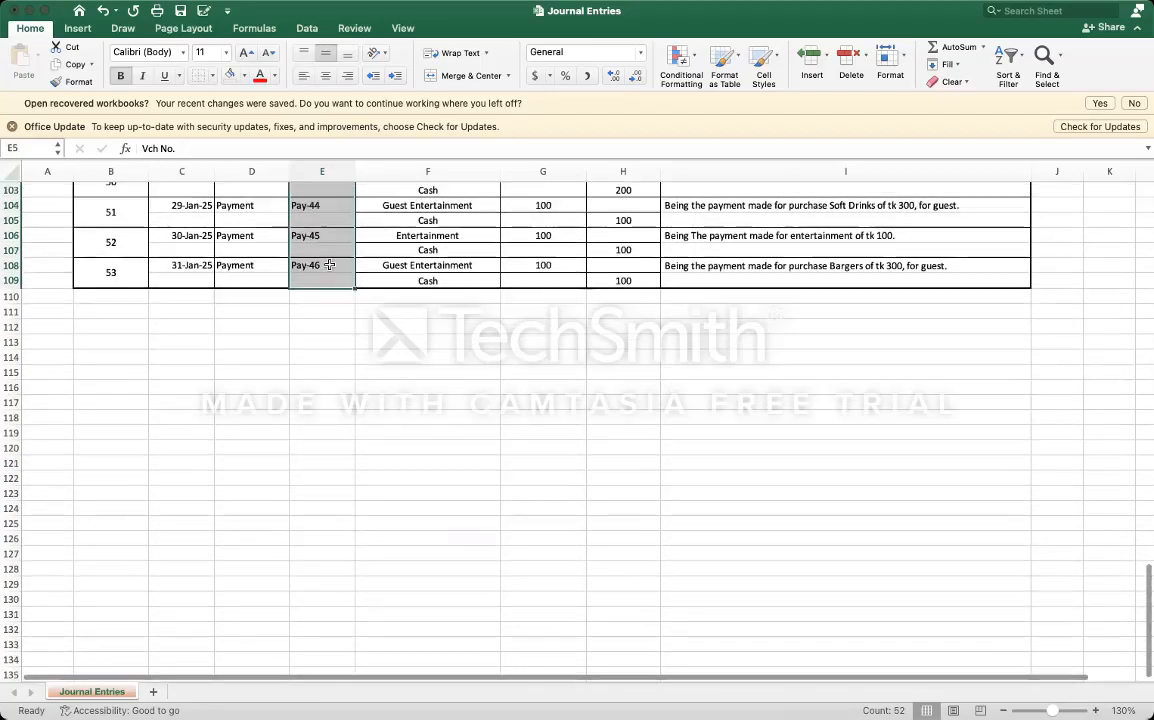
scroll(329, 264, up, 8)
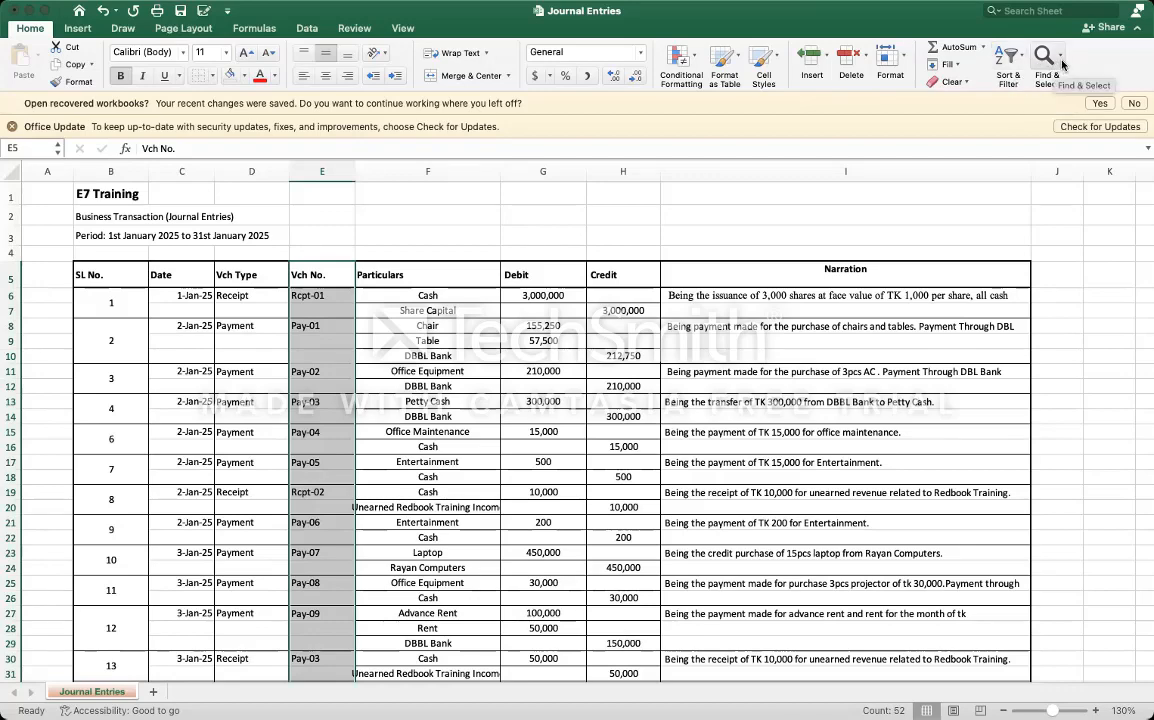
click(1107, 142)
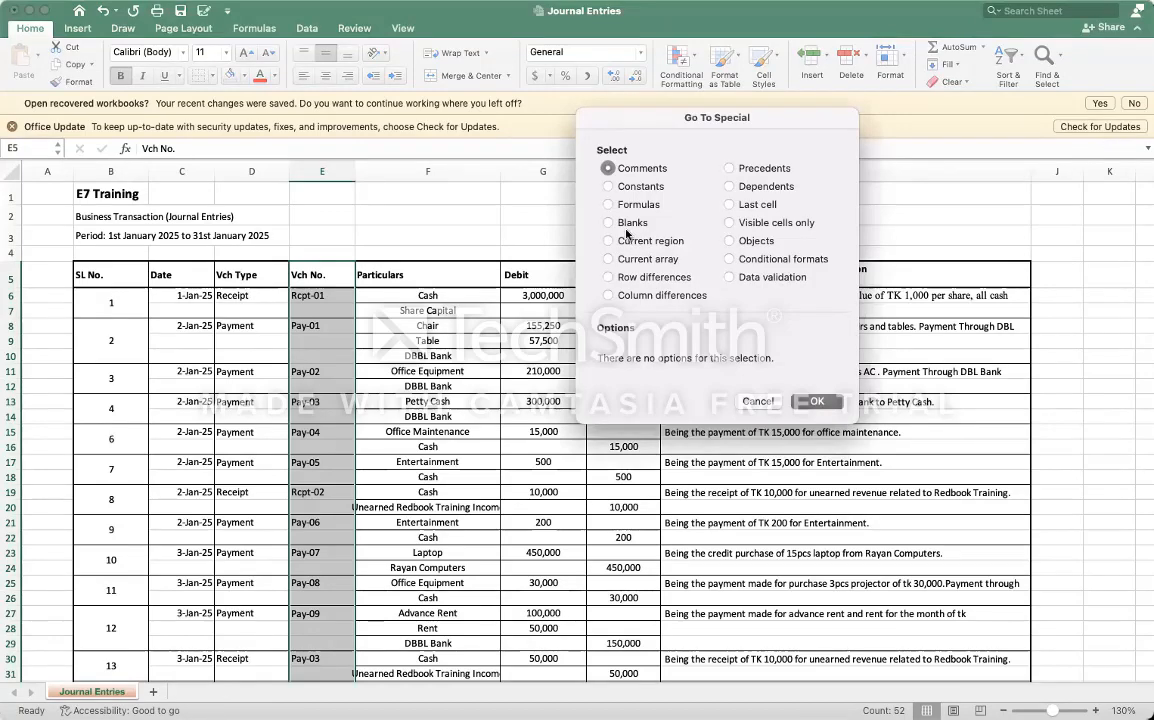
click(609, 223)
click(817, 402)
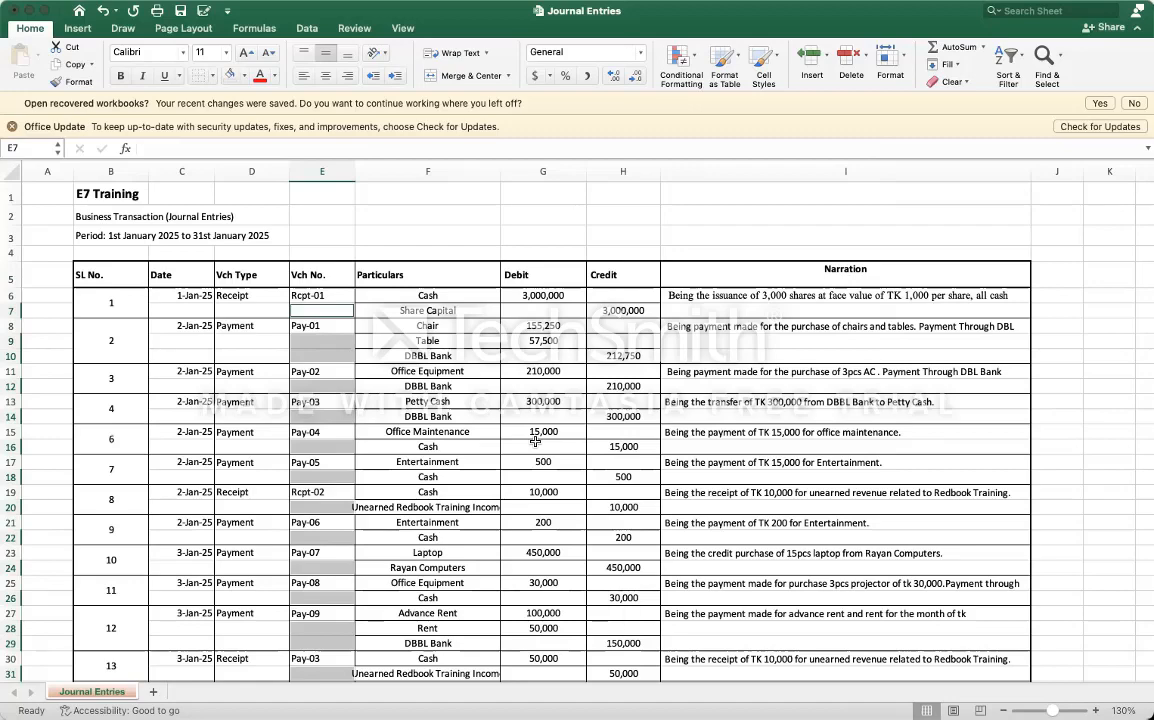
Step: Fill all selected blank Vch No. cells at once with a relative reference to the cell above, starting with =E6 in E7
text(=)
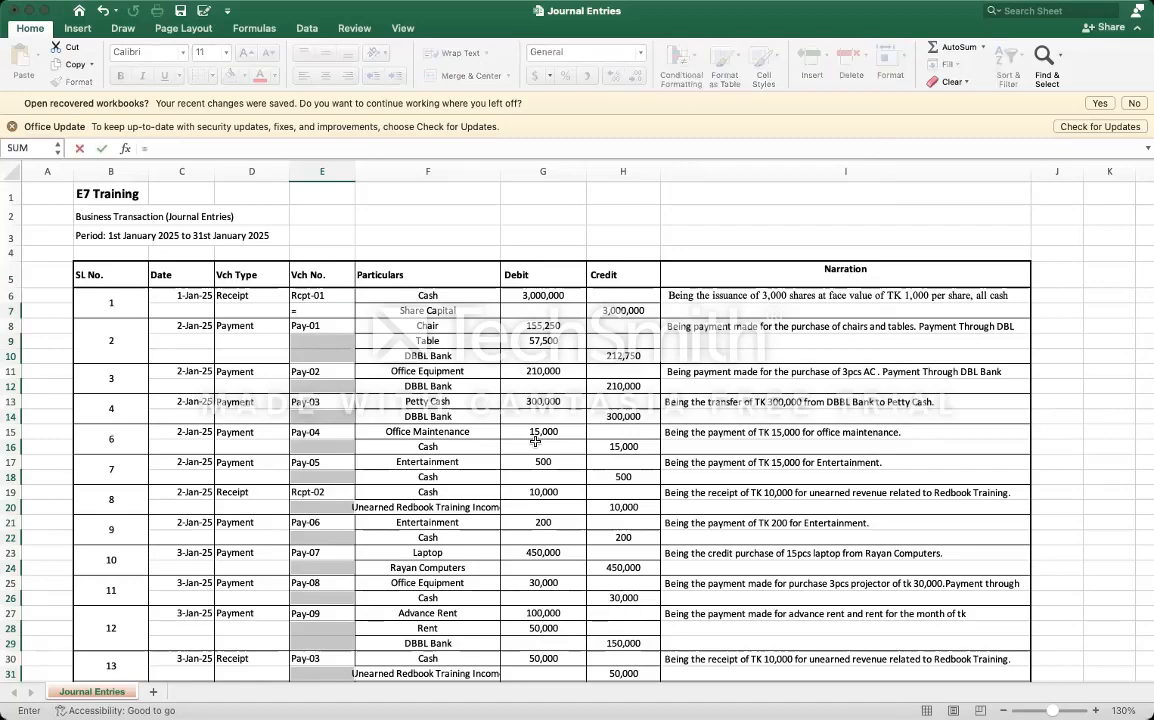
key(Up)
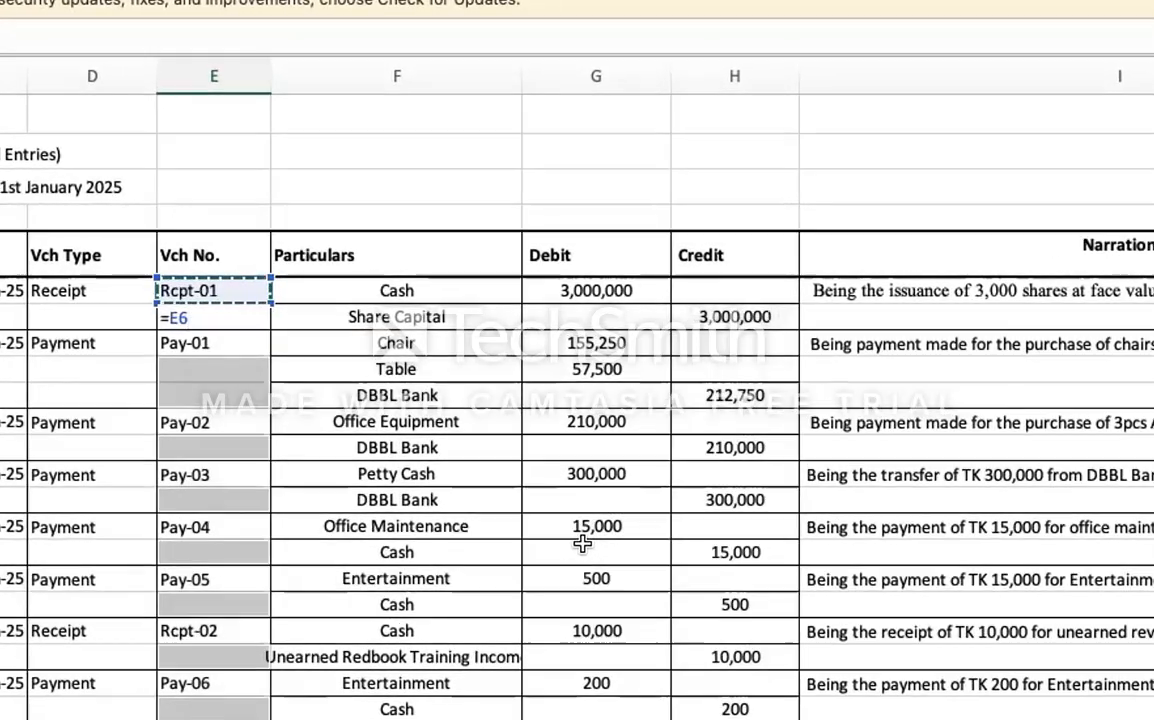
key(ctrl+Return)
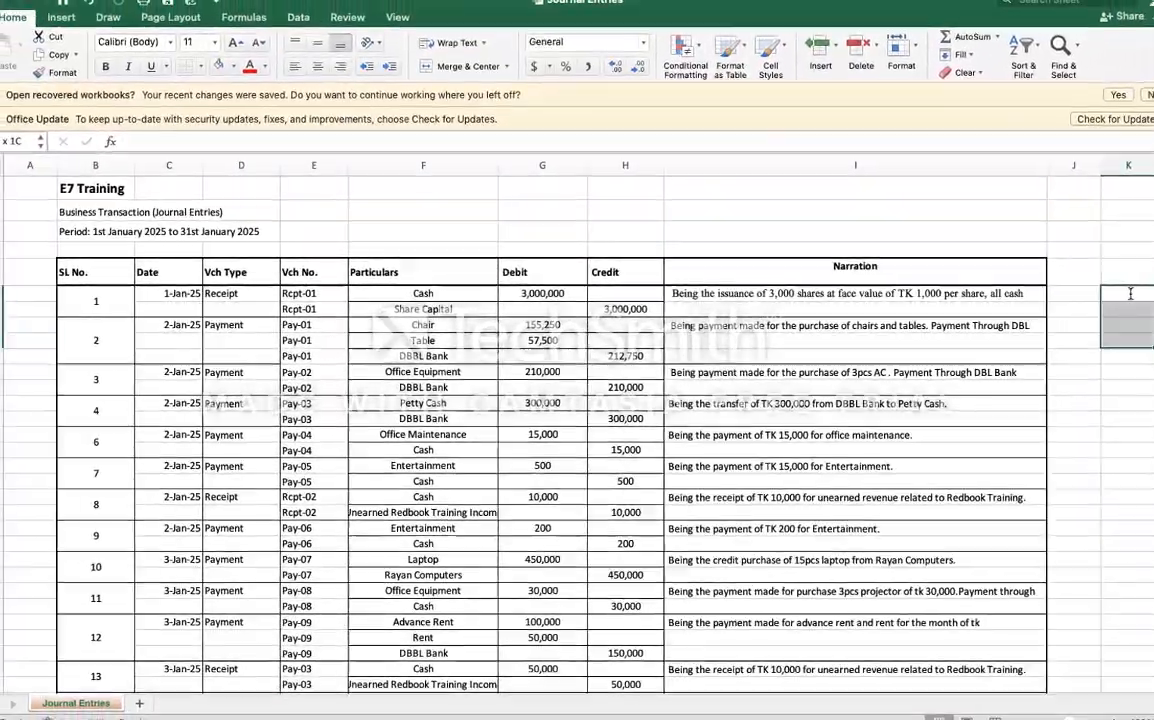
Step: Enter the text E7 into all cells of the range K6:K14 at once, beside the journal table
key(shift+Down)
key(shift+Down)
key(shift+Down)
key(shift+Down)
key(shift+Down)
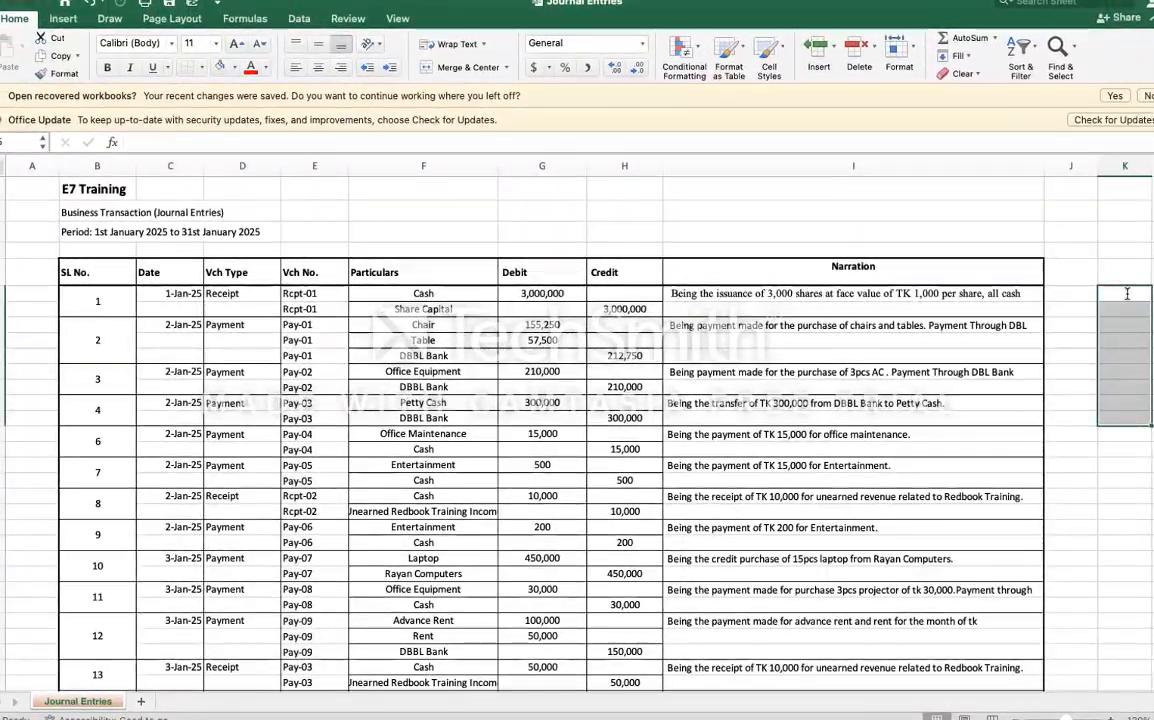
text(E7)
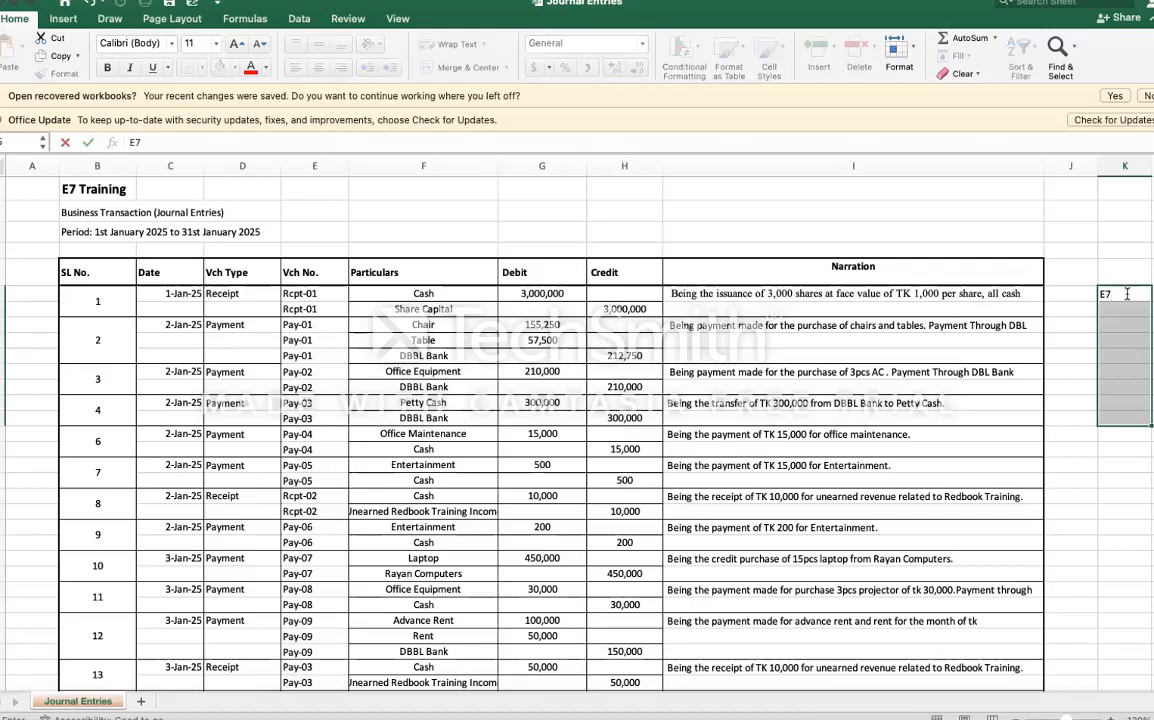
key(ctrl+Return)
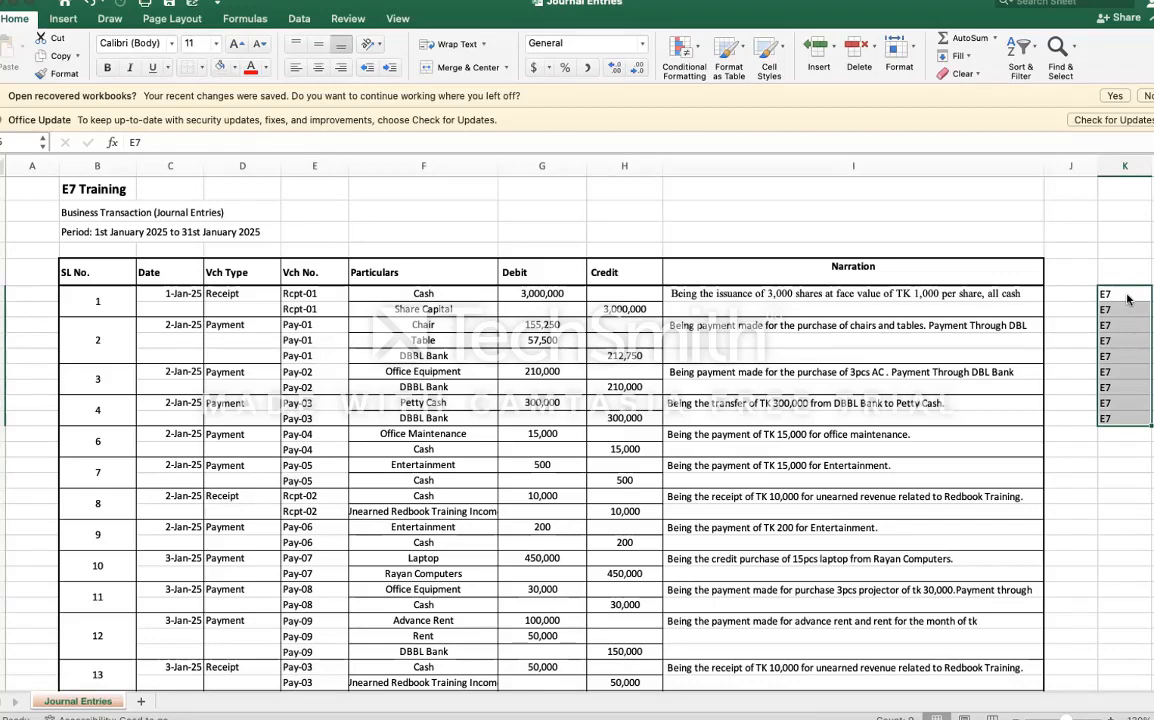
Step: Replace the sample text in K6:K14 with E7 entered in K6 and filled down through K11
key(Delete)
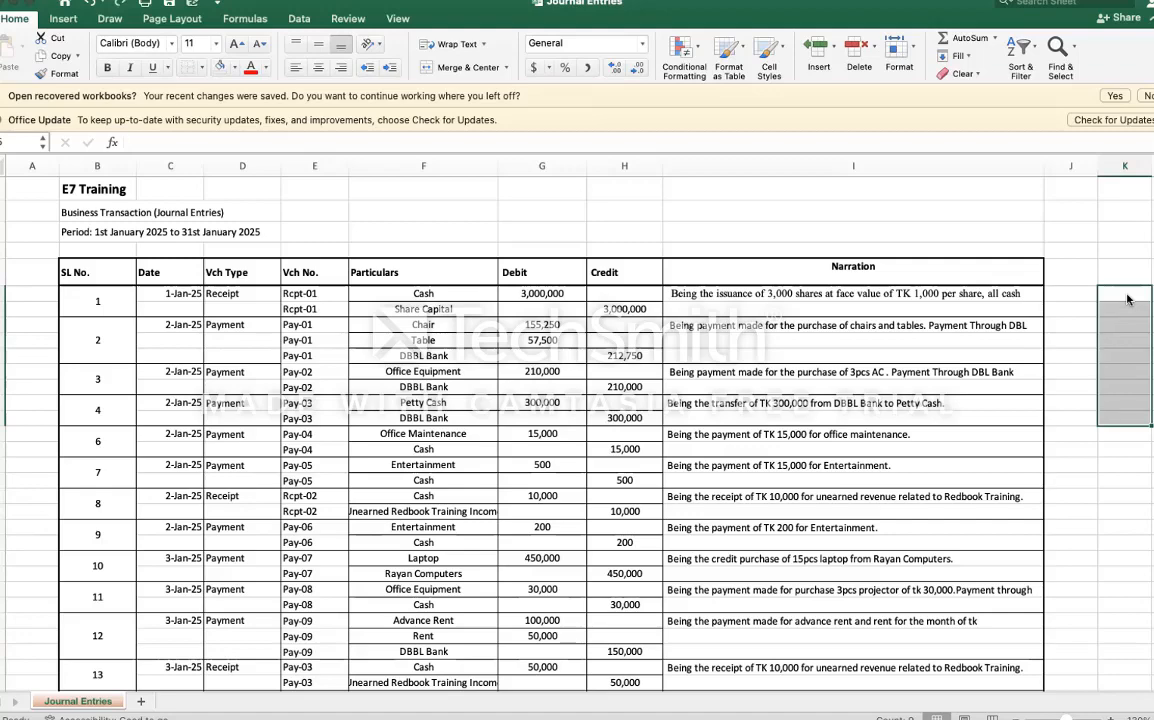
click(1127, 298)
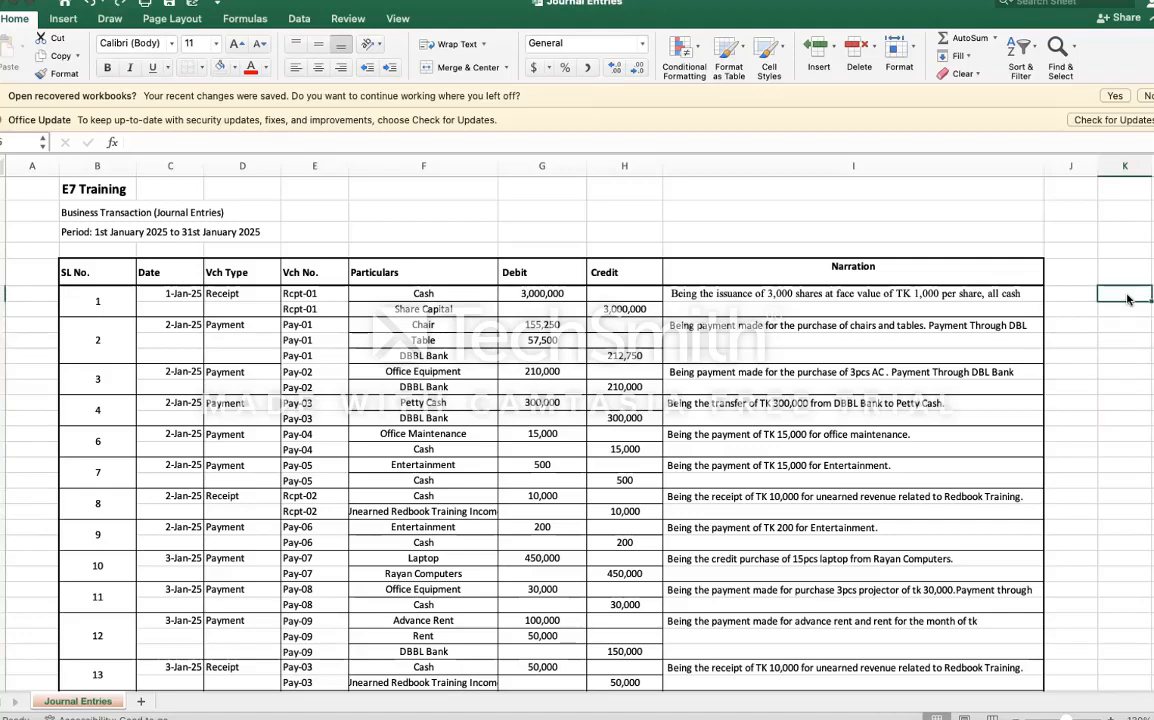
text(E7)
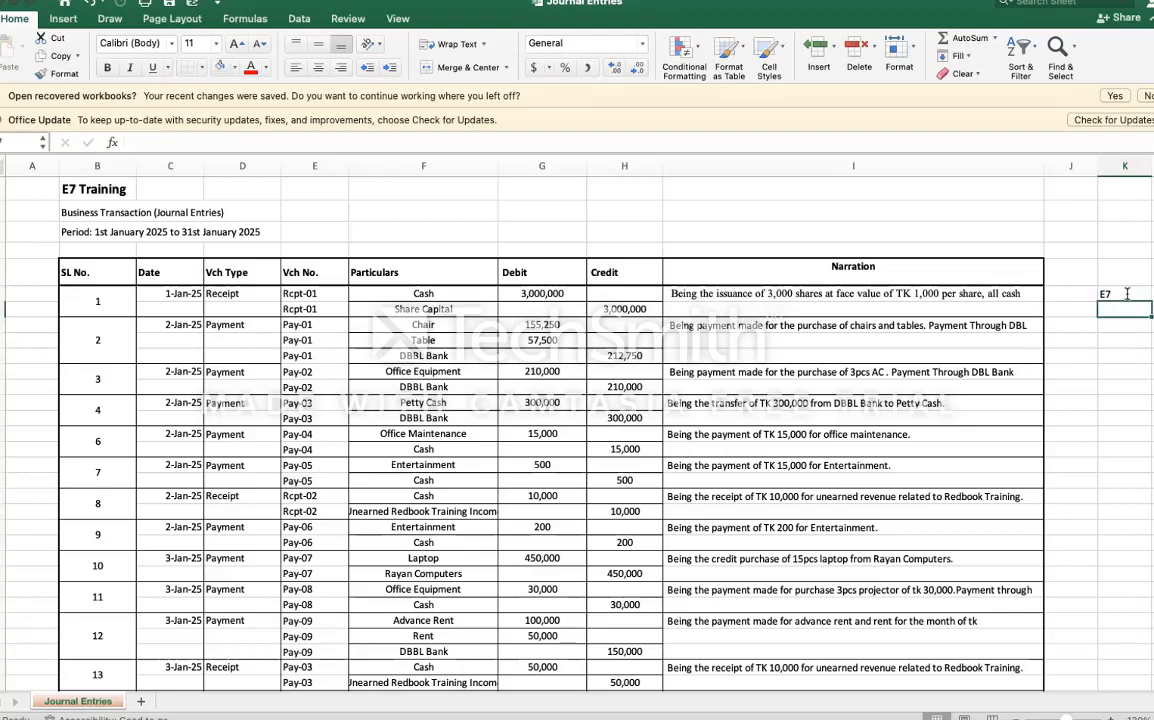
key(shift+Down)
key(shift+Down)
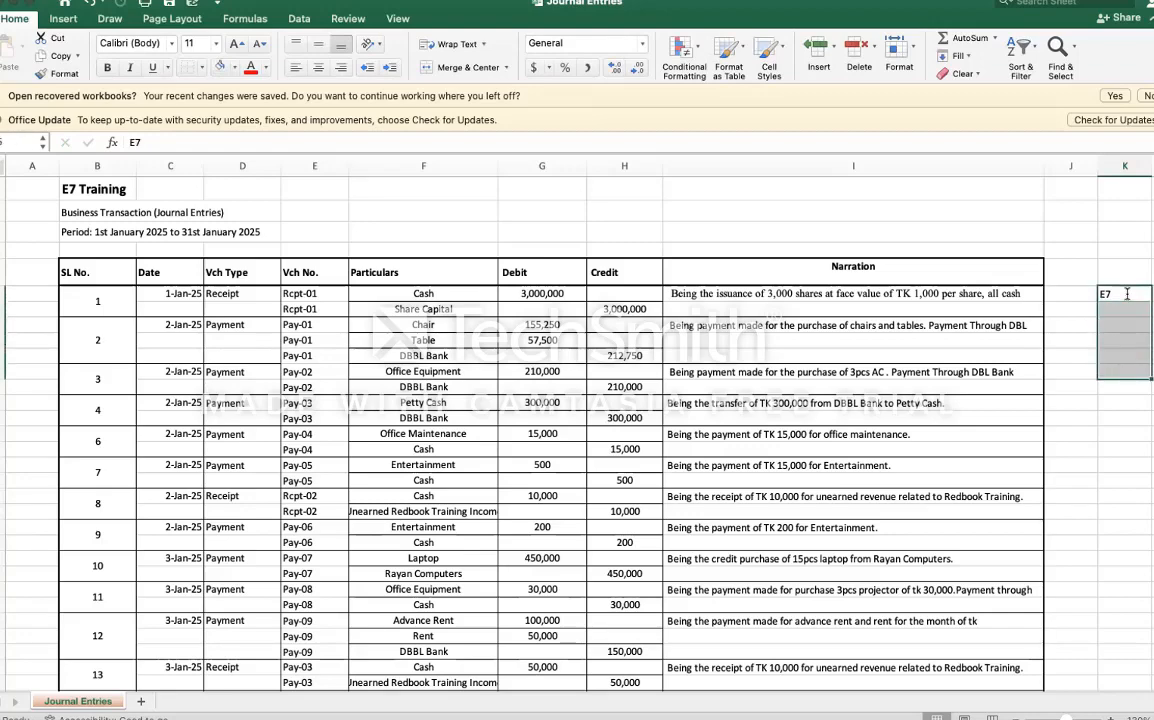
key(ctrl+d)
key(super+z)
key(Return)
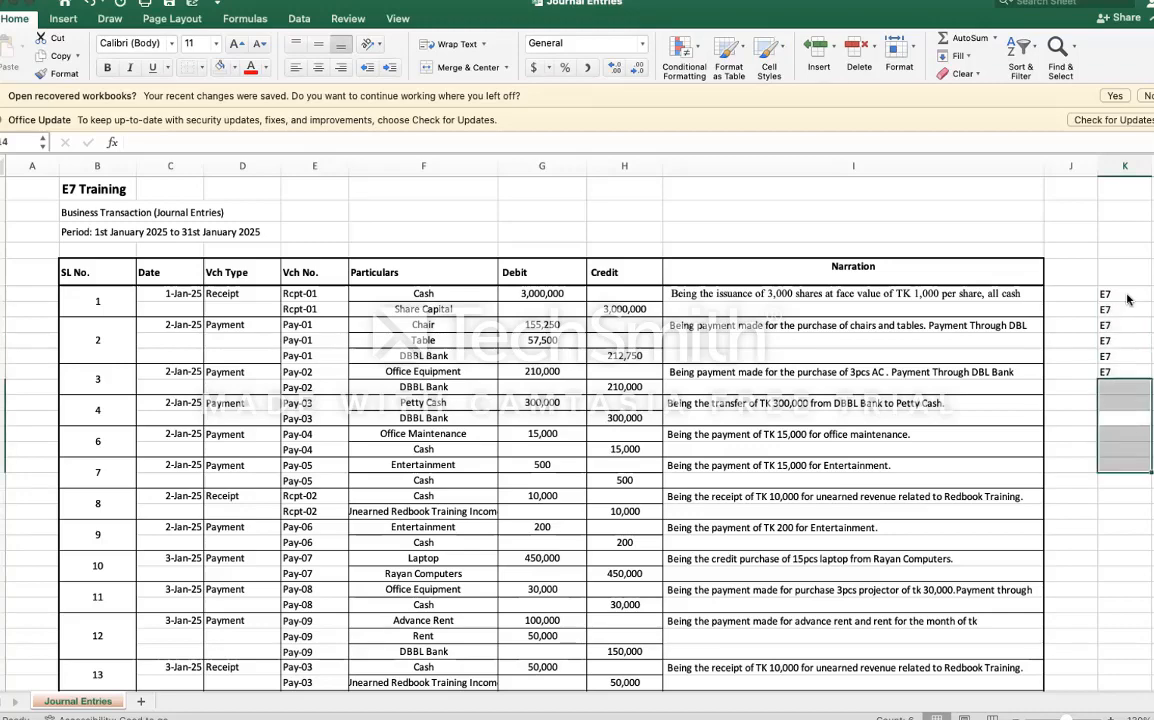
Step: Clear the sample E7 entries from the range K6:K11 beside the journal table
key(Up)
key(Up)
key(Up)
key(Up)
key(Up)
key(Up)
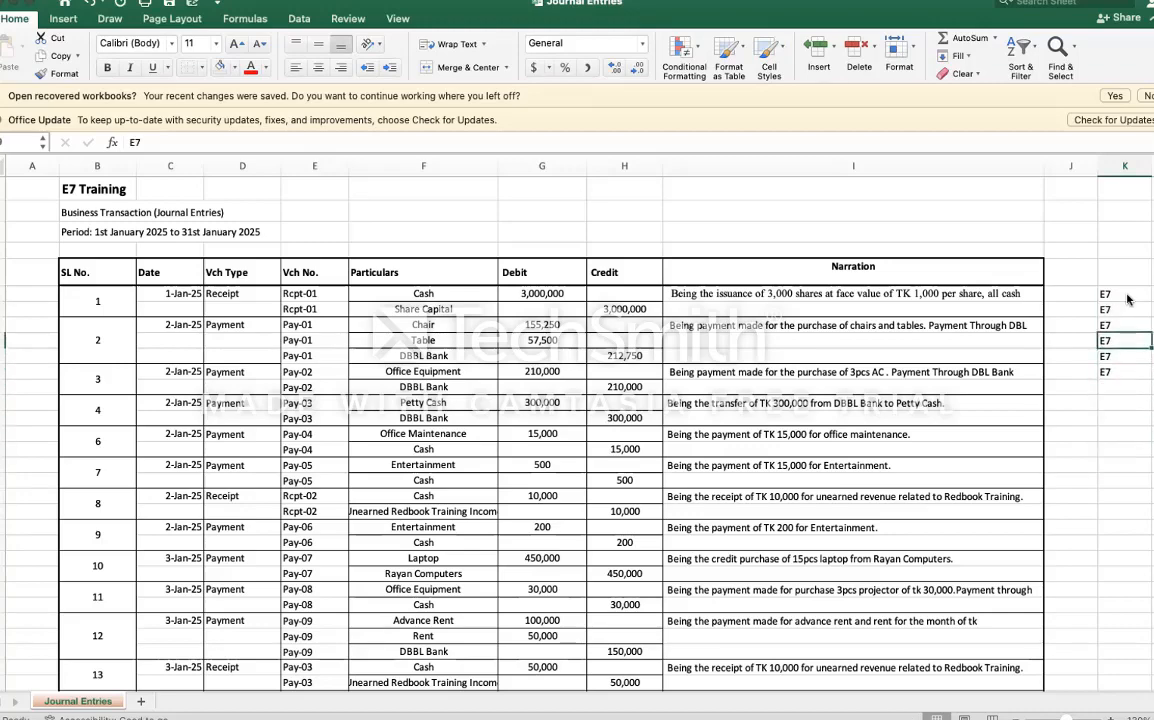
click(1127, 298)
key(shift+Down)
key(shift+Down)
key(shift+Down)
key(shift+Down)
key(shift+Down)
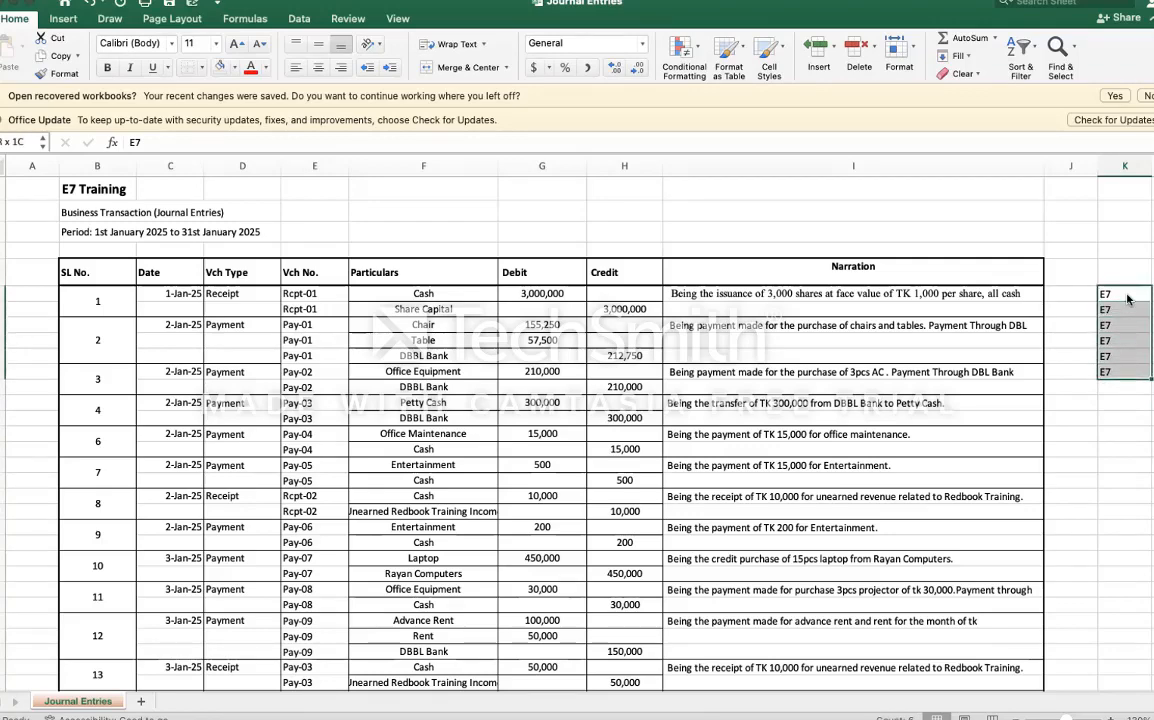
key(Delete)
Step: Check the top cells of the Vch Type, Date and SL No. columns for blanks and merged cells
key(Left)
key(Left)
key(Left)
key(Left)
key(Left)
key(Left)
key(Left)
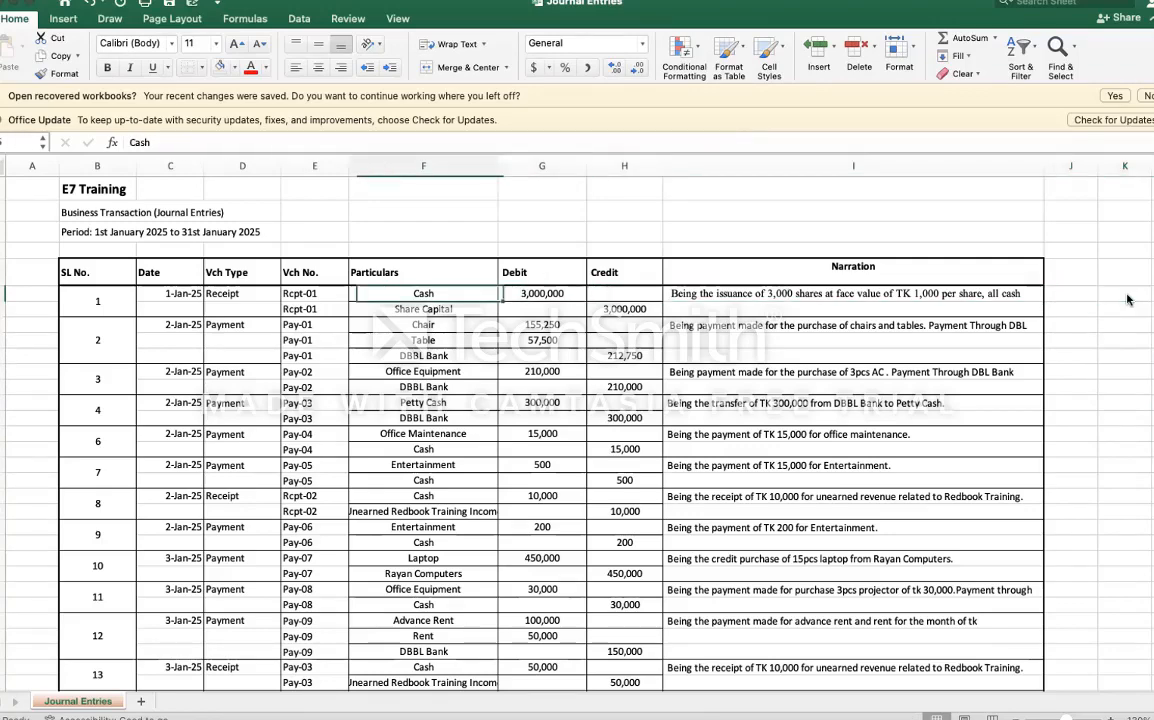
key(Up)
key(Down)
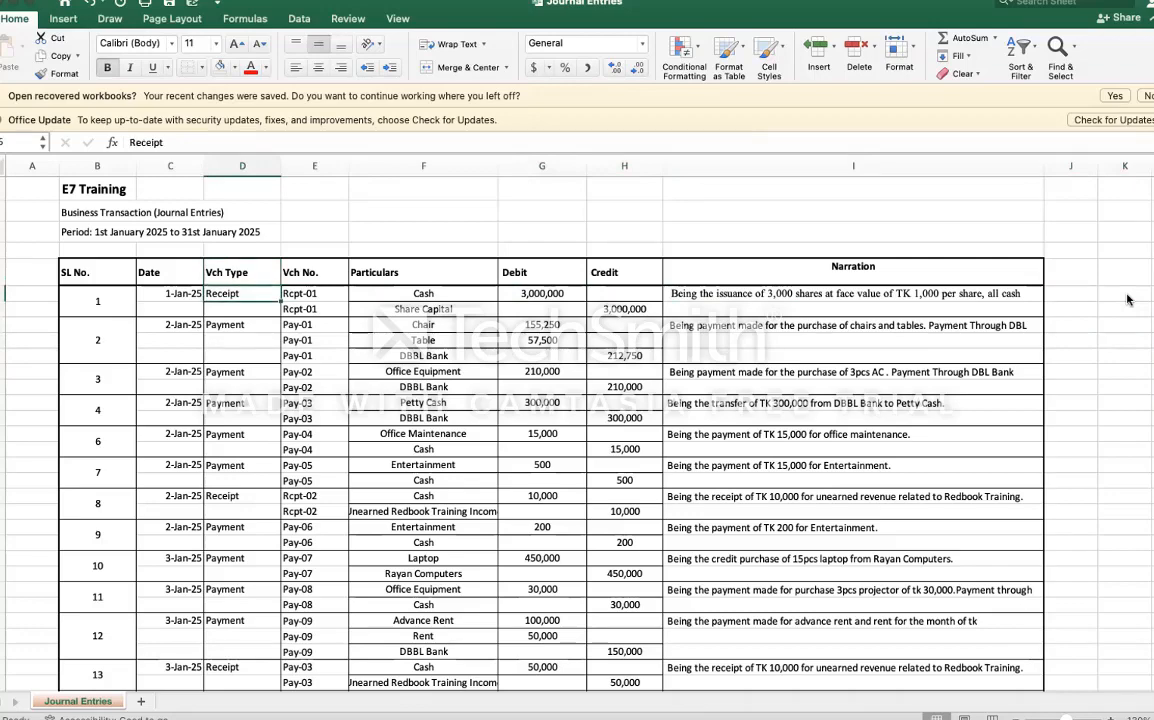
key(Up)
key(Down)
key(Up)
key(Left)
key(Left)
key(Down)
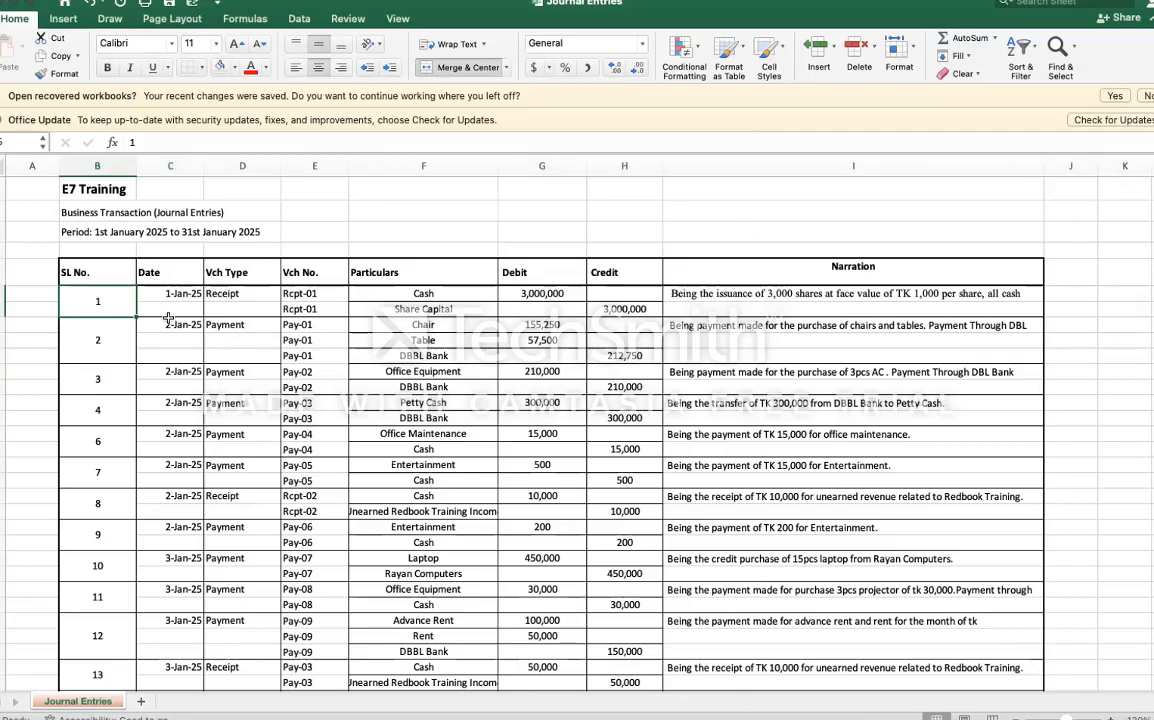
Step: Unmerge all merged cells in the SL No. column, column B
click(97, 165)
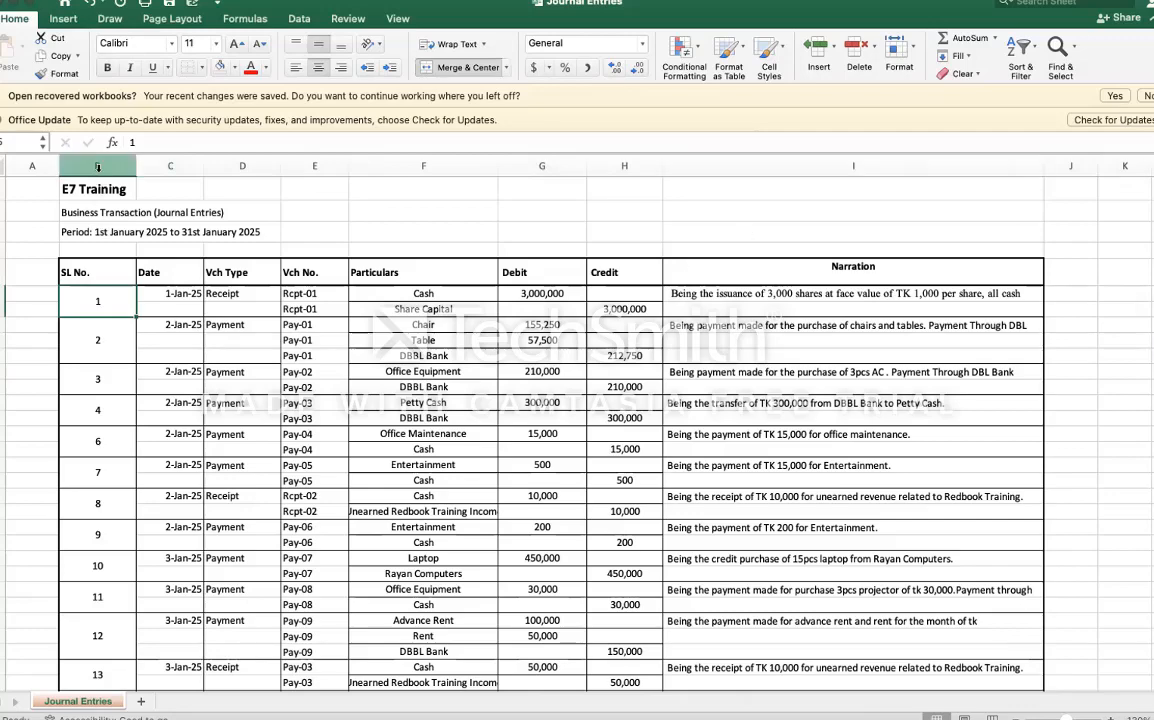
click(466, 68)
click(120, 331)
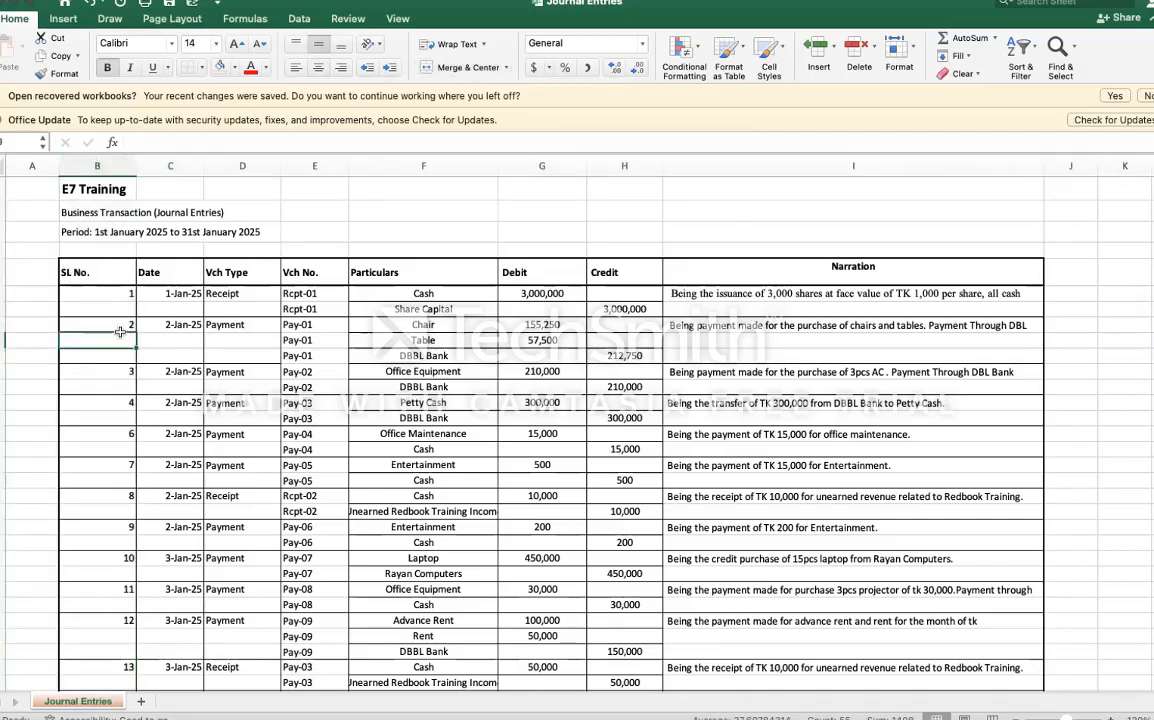
Step: Select the SL No., Date and Vch Type cells from row 6 down through the journal entries
key(Up)
key(Up)
key(shift+Right)
key(shift+Right)
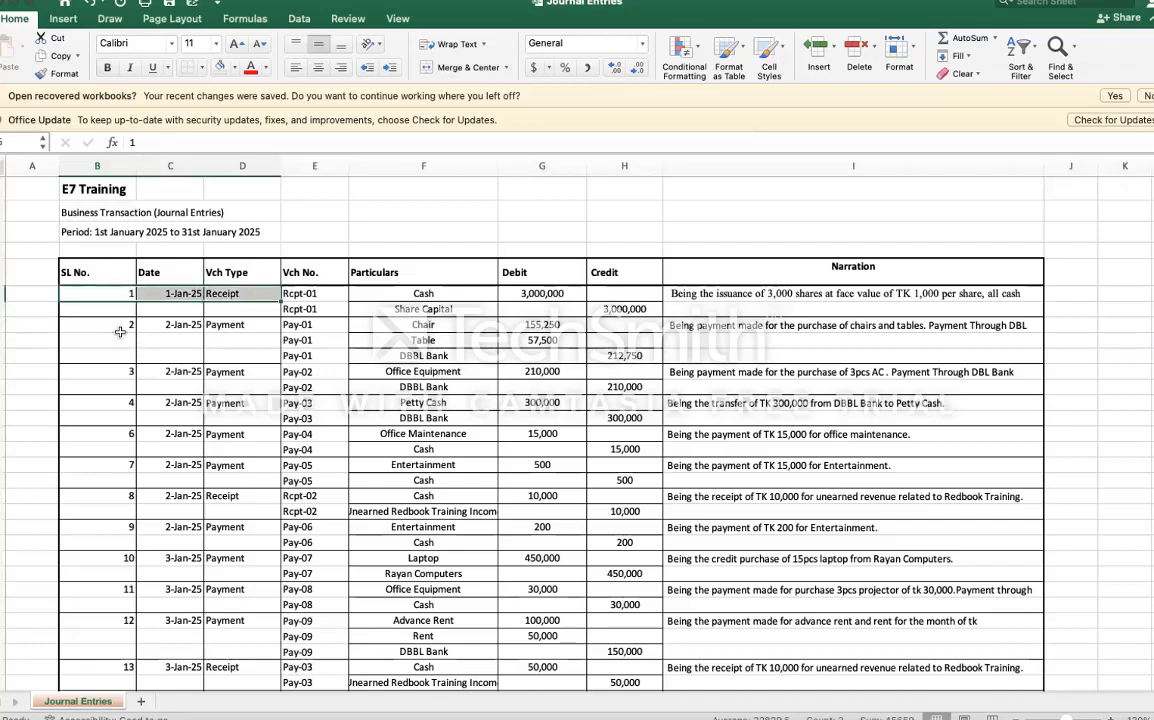
key(shift+Down)
key(shift+Down)
key(shift+Down)
key(shift+Down)
key(shift+Down)
key(shift+Down)
key(shift+Down)
key(shift+Down)
key(shift+Down)
key(shift+Down)
key(shift+Down)
key(shift+Down)
key(shift+Down)
key(shift+Down)
key(shift+Down)
key(shift+Down)
key(shift+Down)
key(shift+Down)
key(shift+Down)
key(shift+Down)
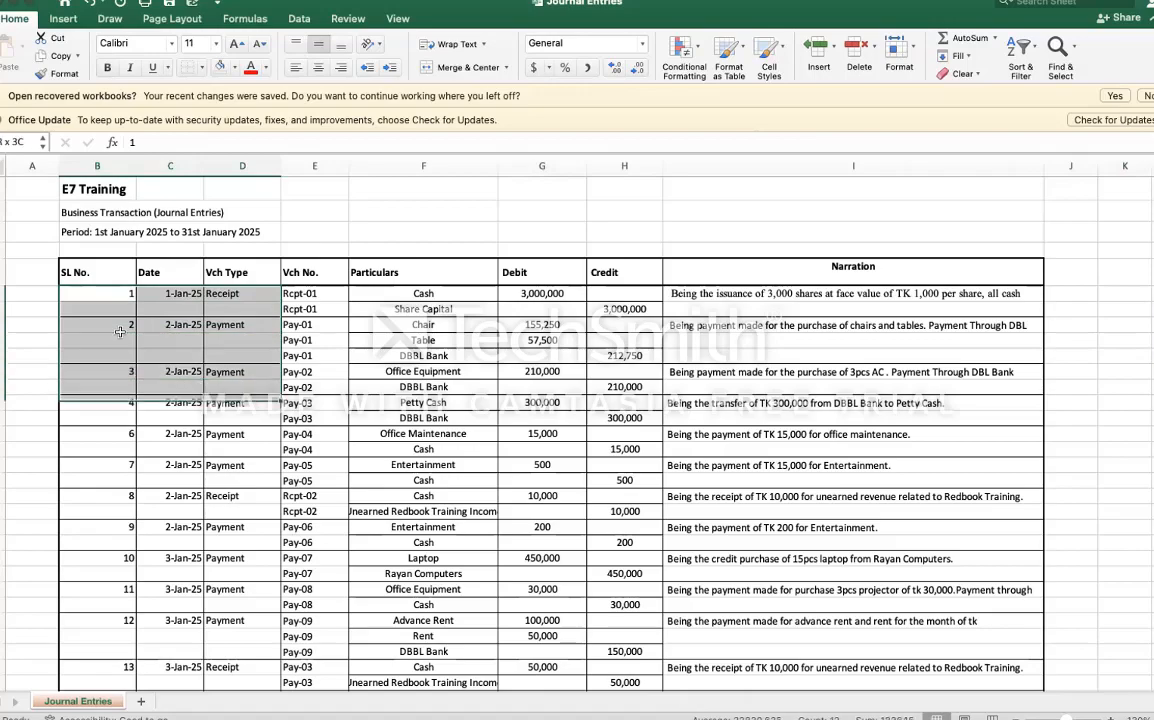
key(shift+Down)
key(shift+Down)
key(shift+Down)
key(shift+Down)
key(shift+Down)
key(shift+Down)
key(shift+Down)
key(shift+Down)
key(shift+Down)
key(shift+Down)
Step: Hide the title rows 1 to 4 above the journal table header
drag(2, 250, 2, 190)
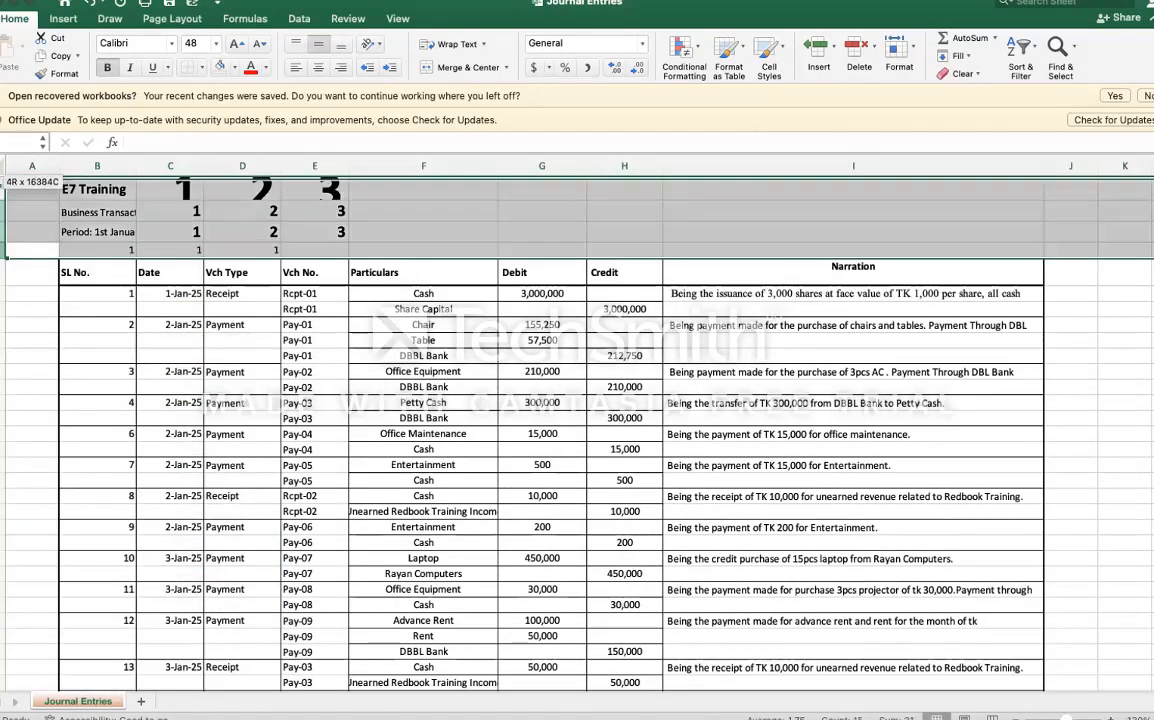
right_click(3, 190)
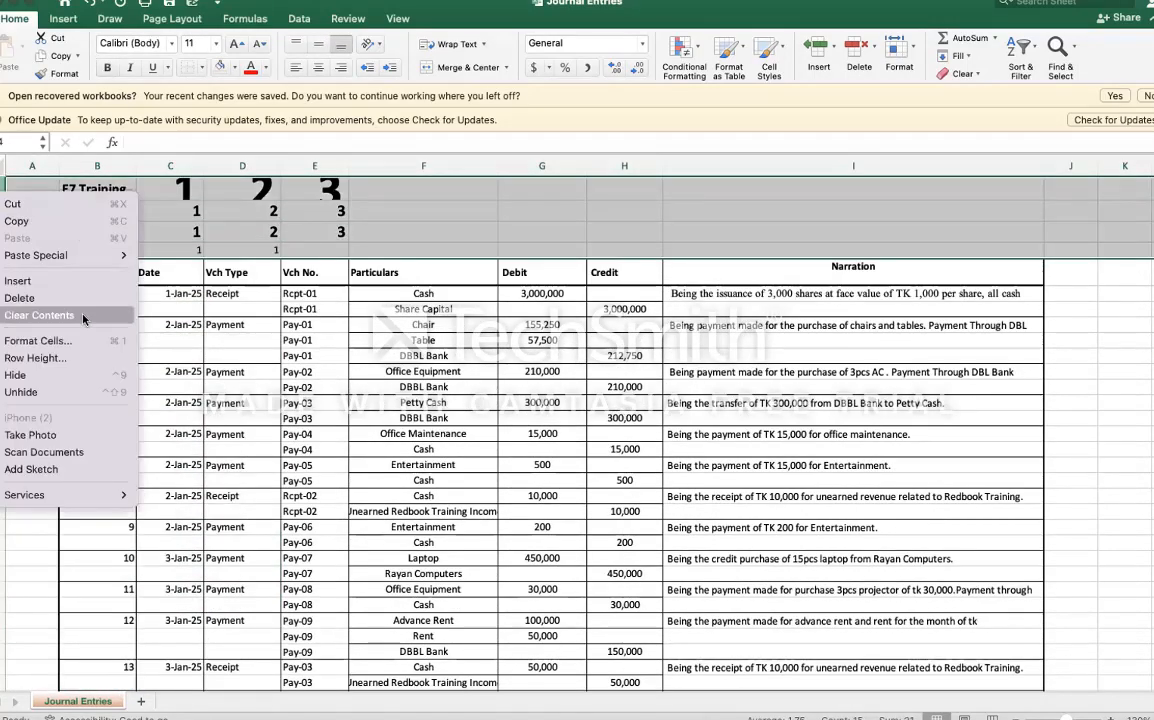
click(44, 378)
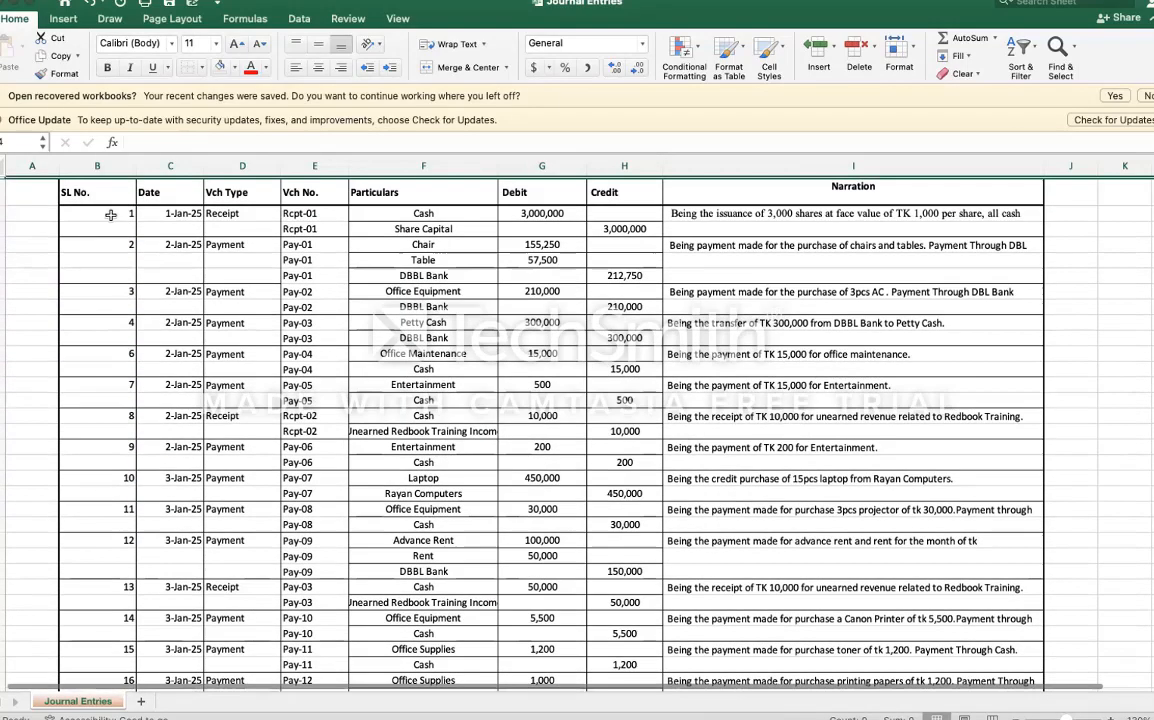
Step: Examine the extent of the SL No., Date and Vch Type columns down to the last journal row, row 109
click(101, 168)
drag(101, 168, 222, 161)
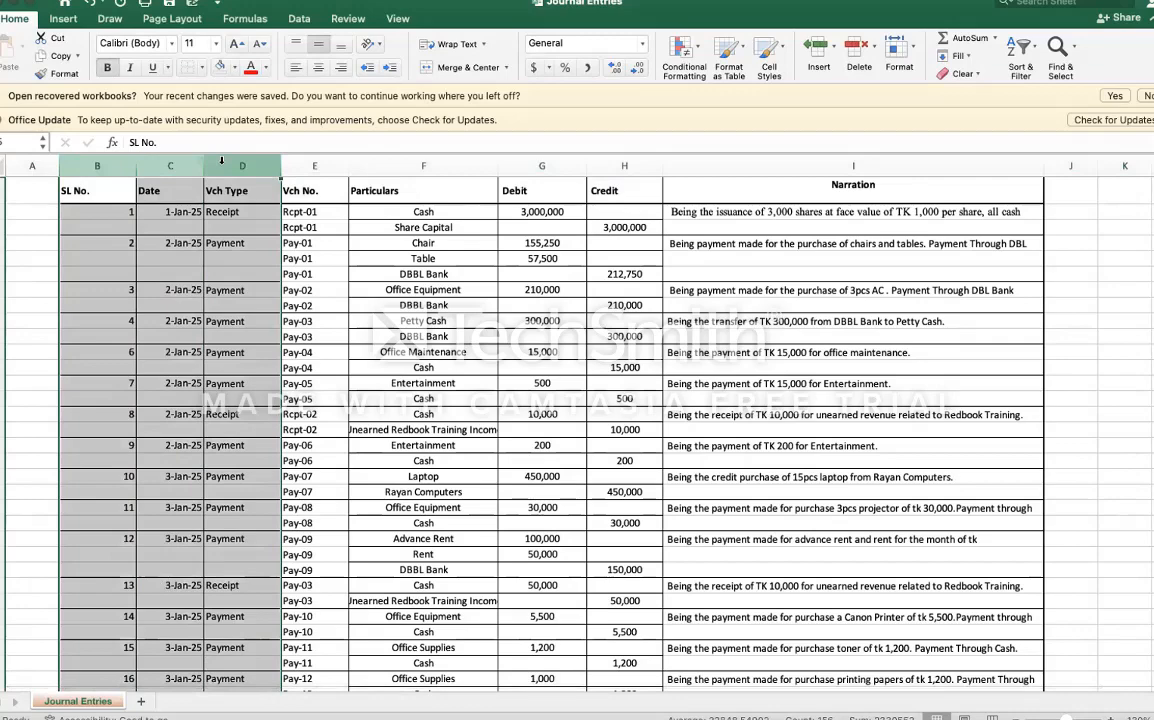
click(29, 192)
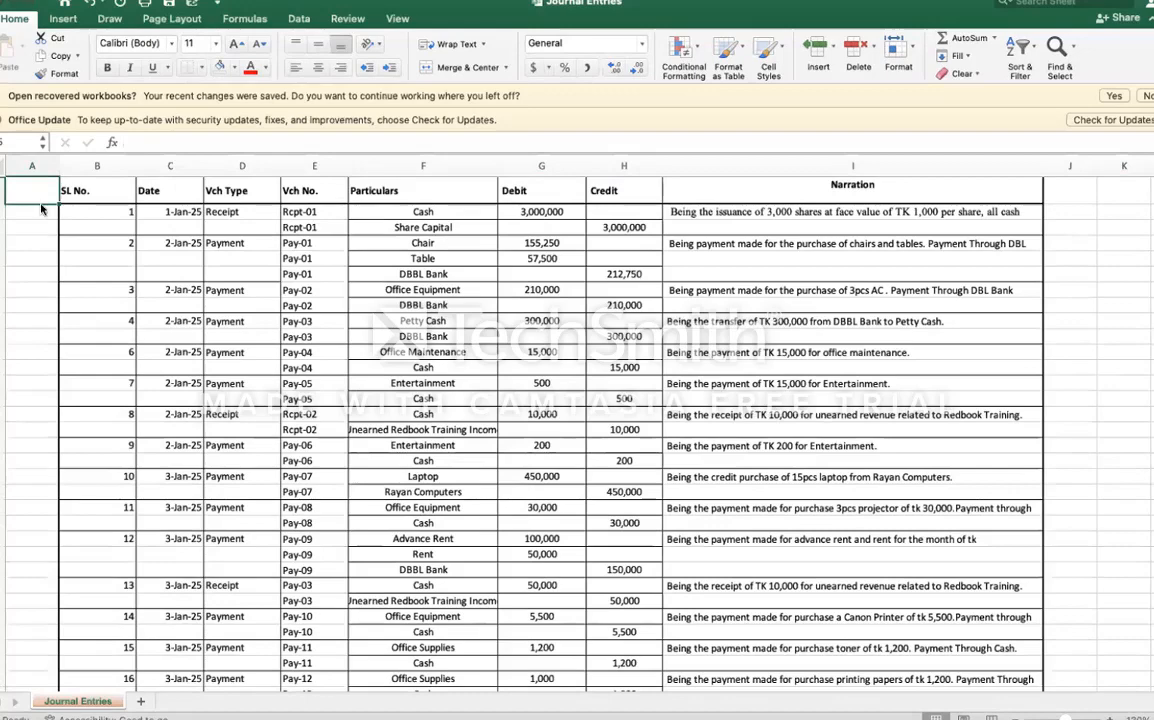
key(ctrl+Down)
key(Right)
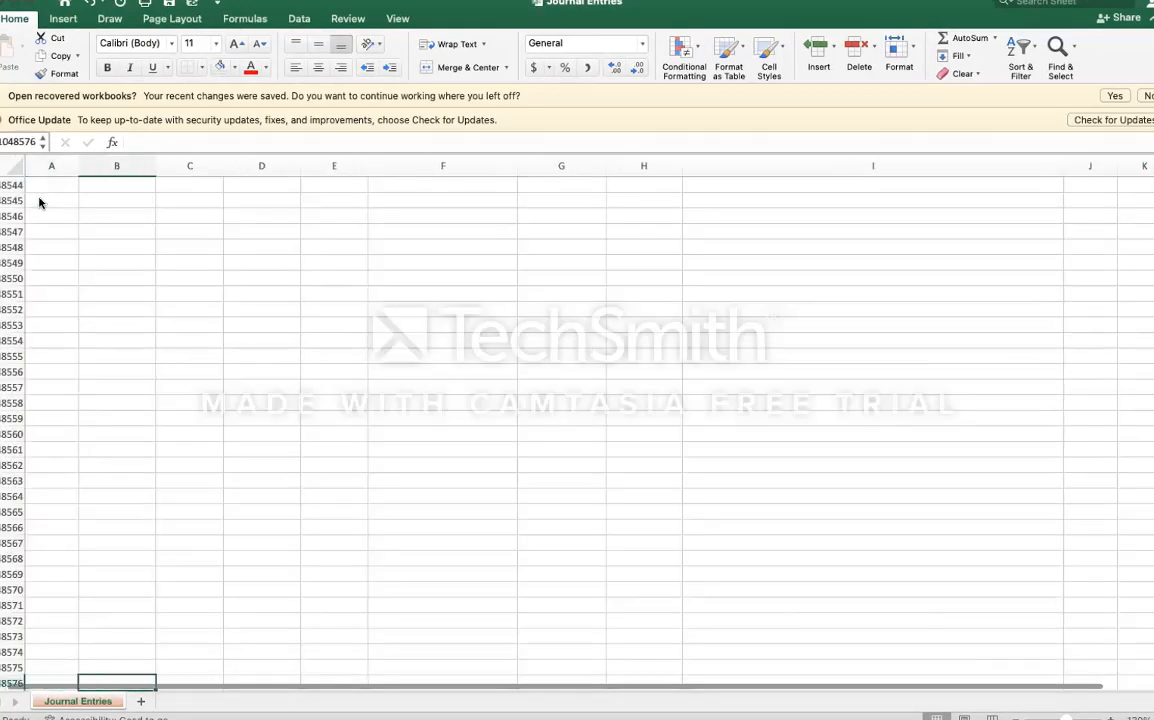
key(ctrl+Up)
key(Down)
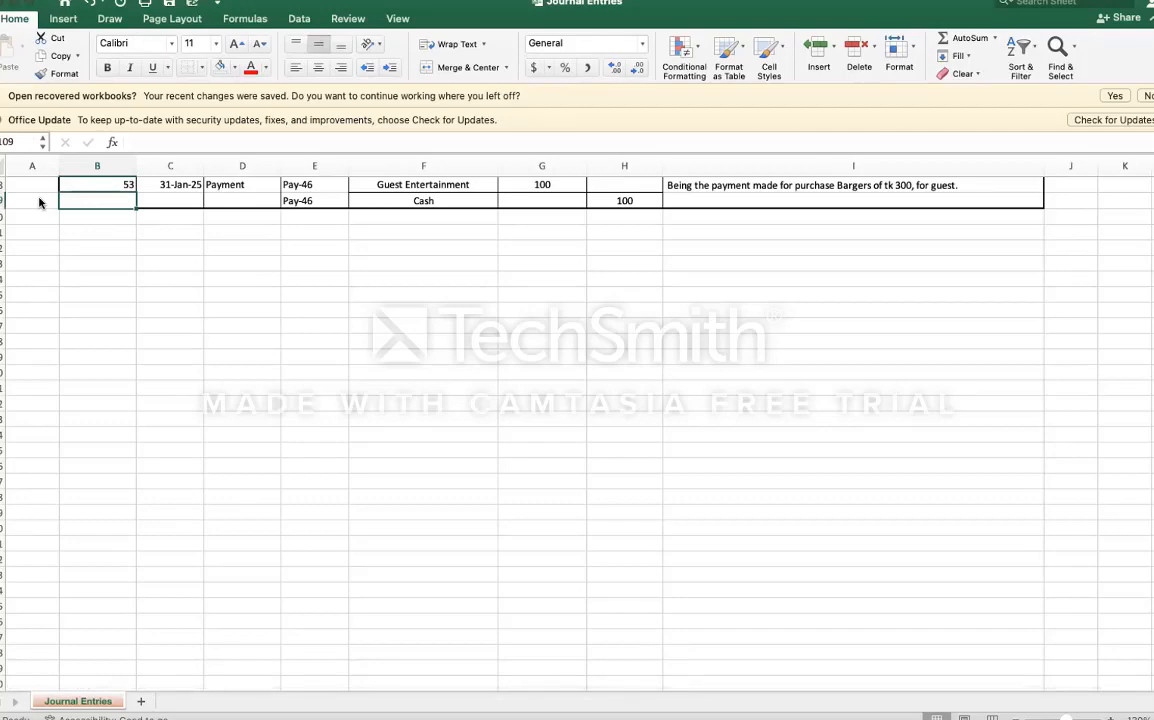
click(39, 203)
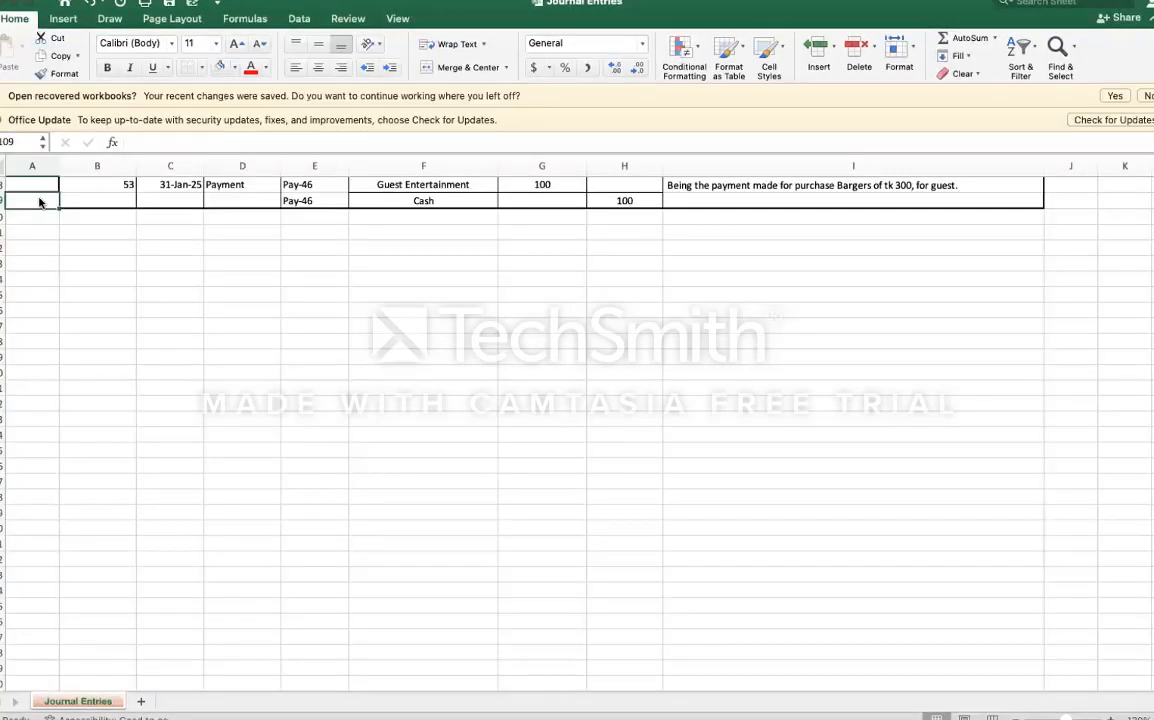
key(ctrl+Up)
key(Right)
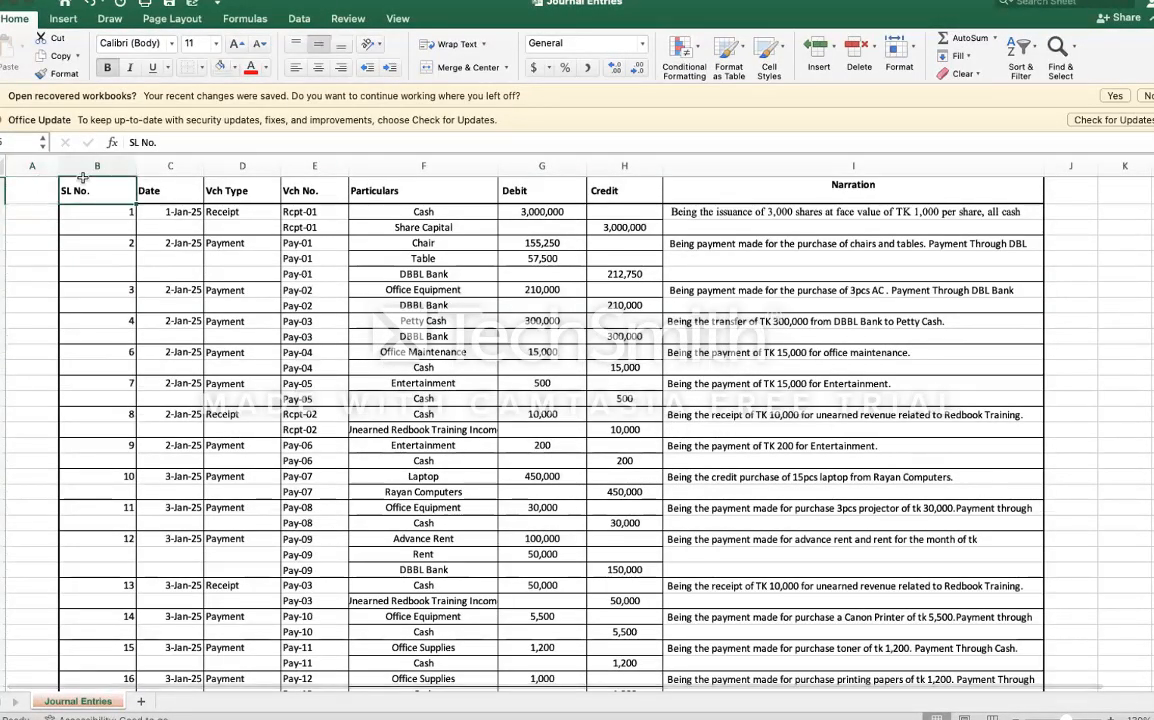
Step: Select columns B to D and use Go To Special to narrow the selection to blank cells only
click(24, 162)
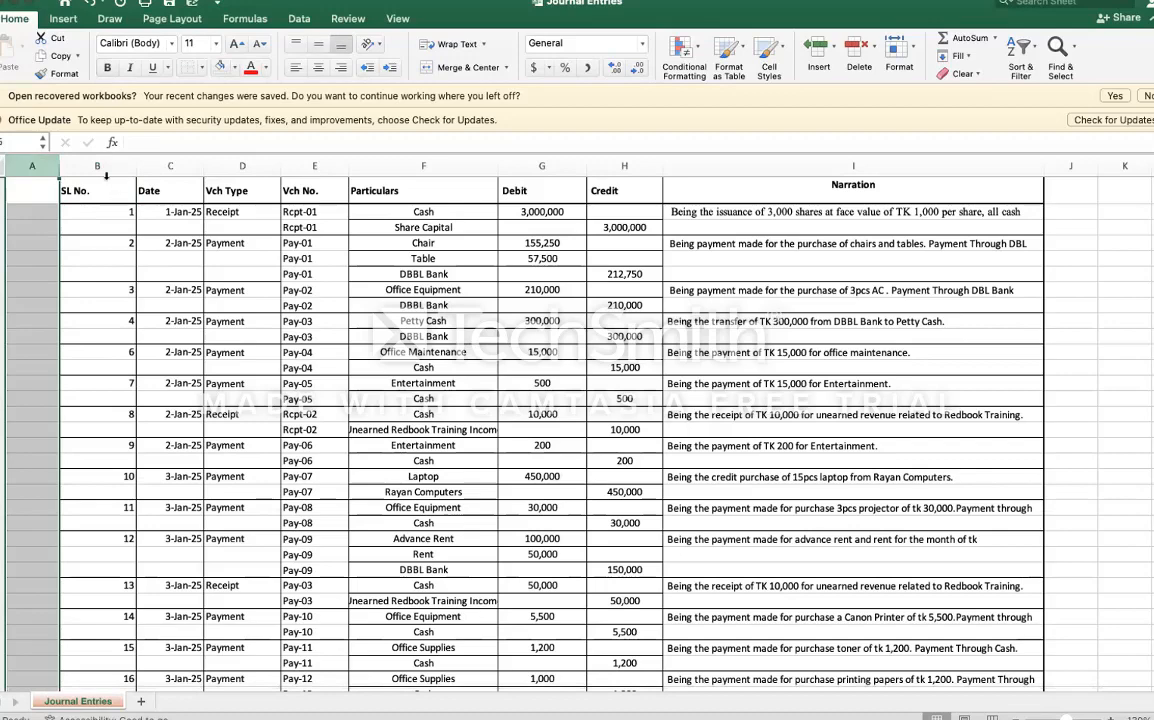
click(97, 165)
drag(164, 169, 216, 172)
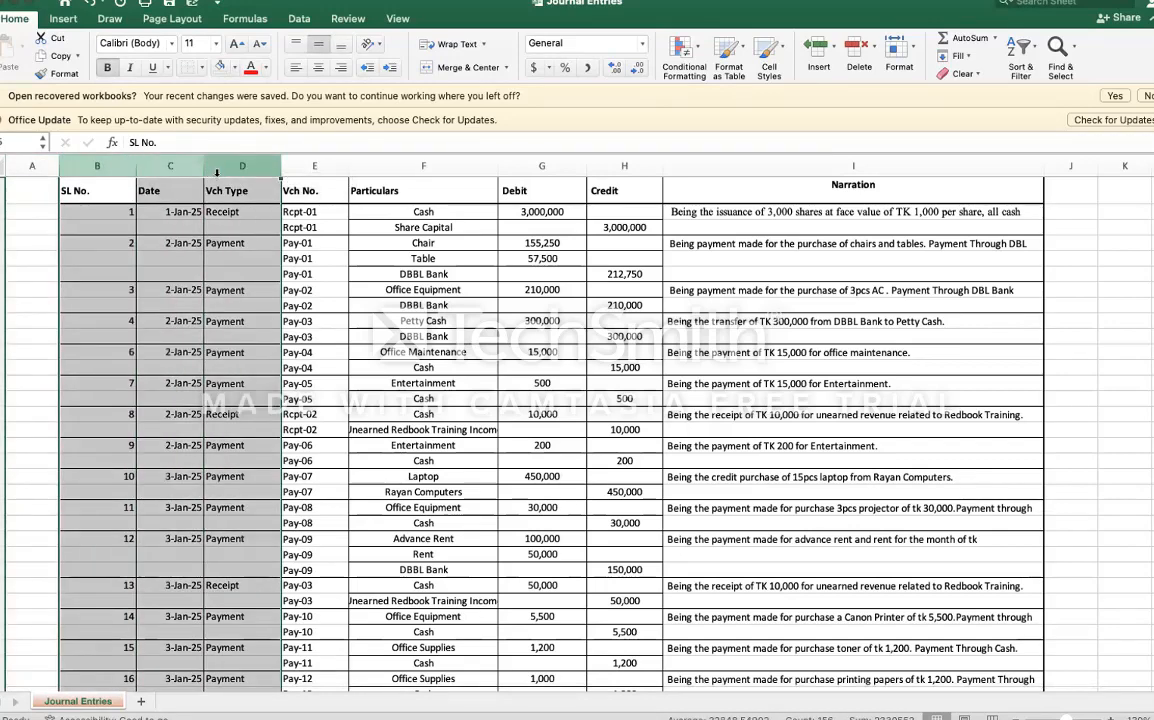
key(ctrl+g)
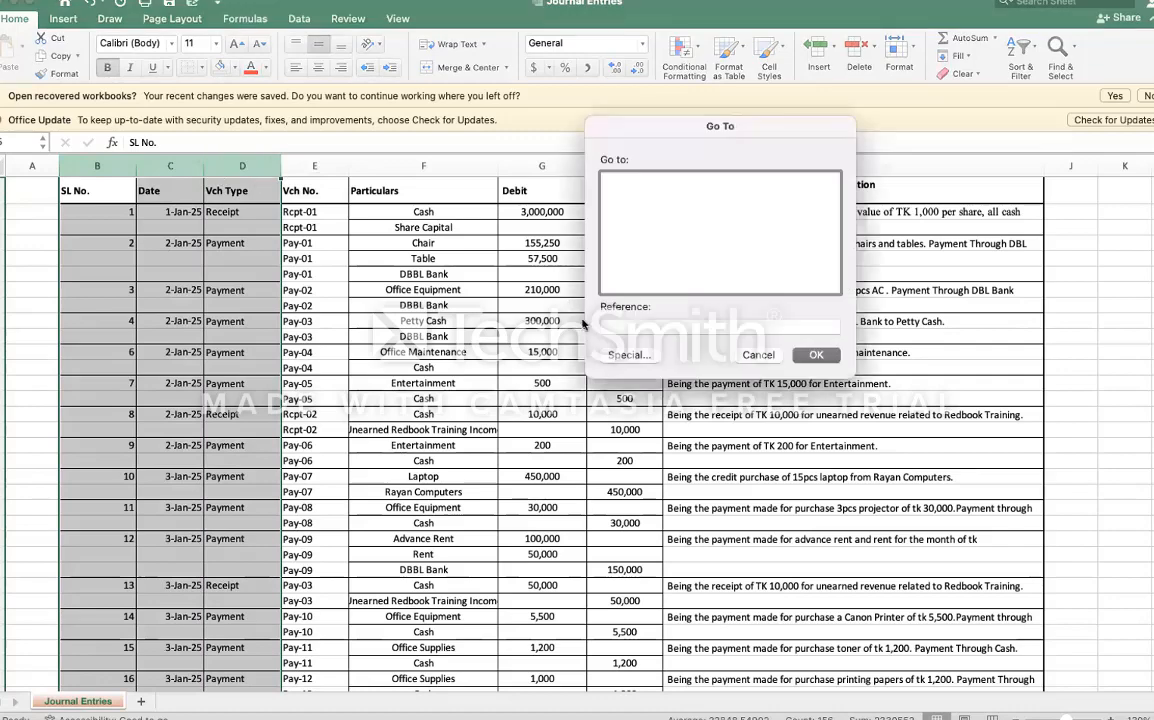
click(629, 354)
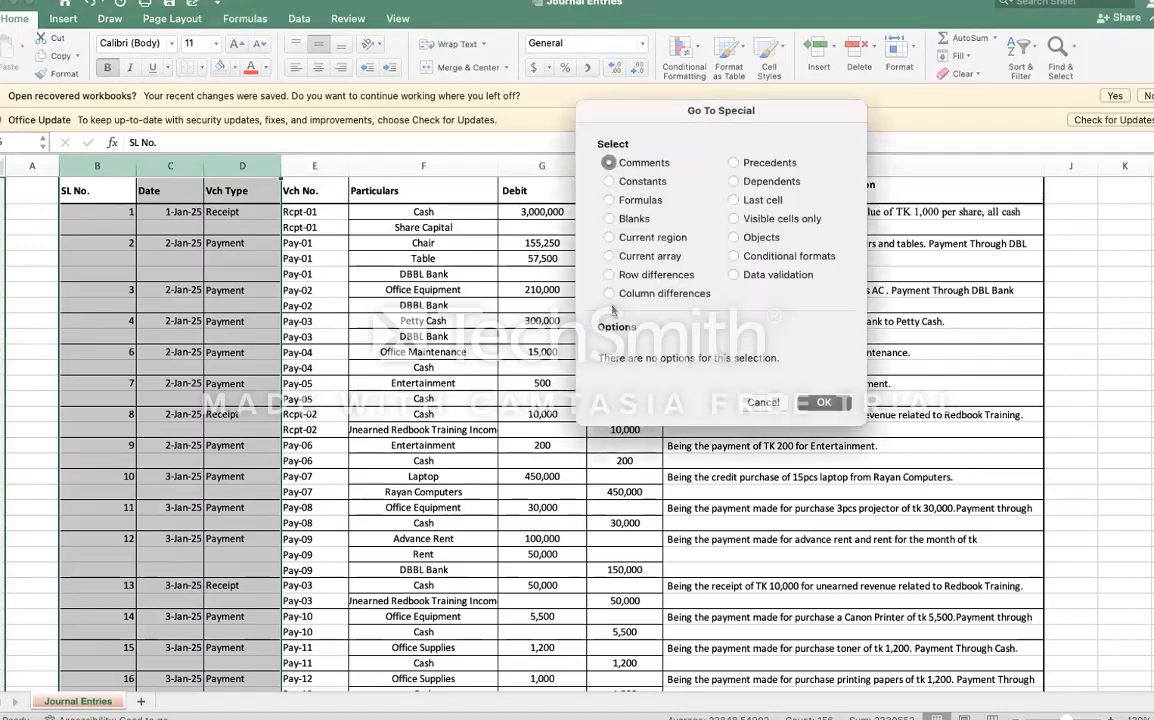
click(624, 218)
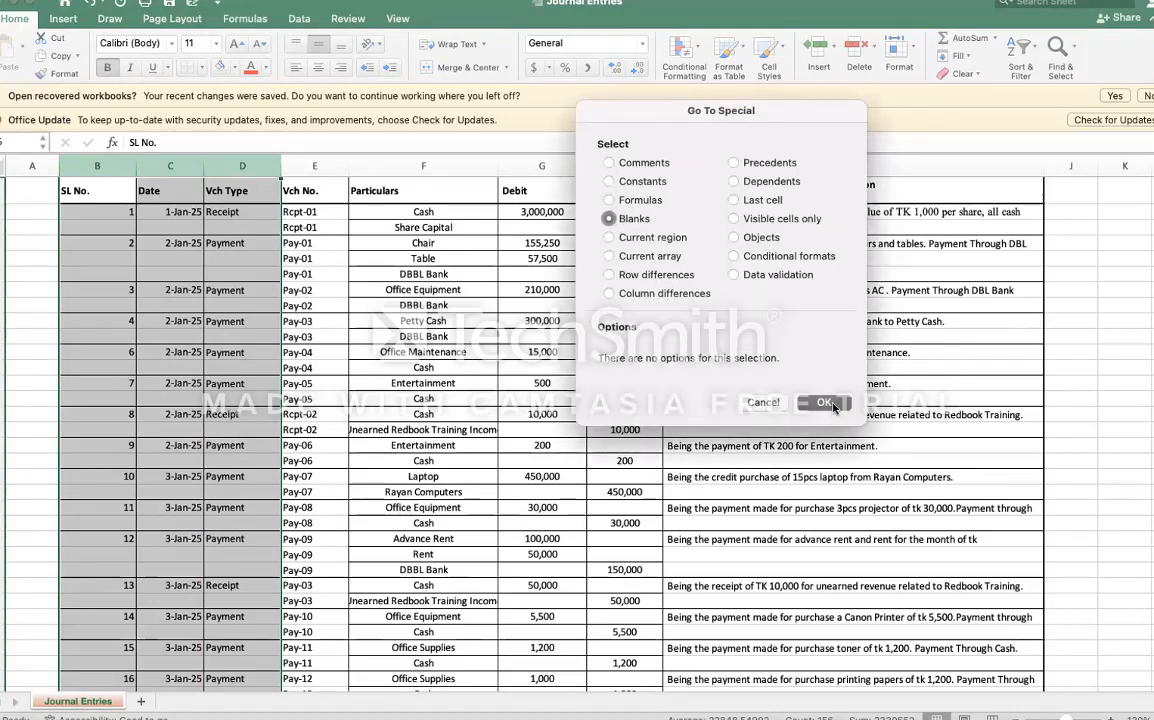
click(824, 403)
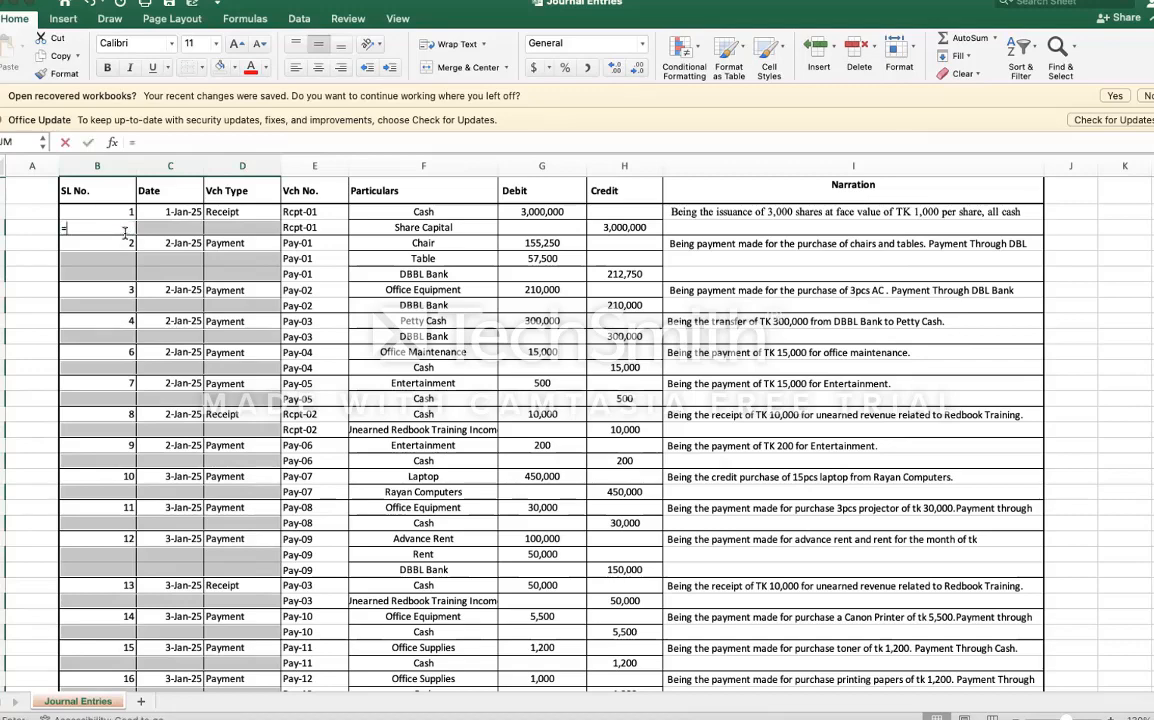
Step: Fill all selected blank SL No., Date and Vch Type cells at once with a relative reference to the cell above, starting with =B6 in B7
text(=)
key(Up)
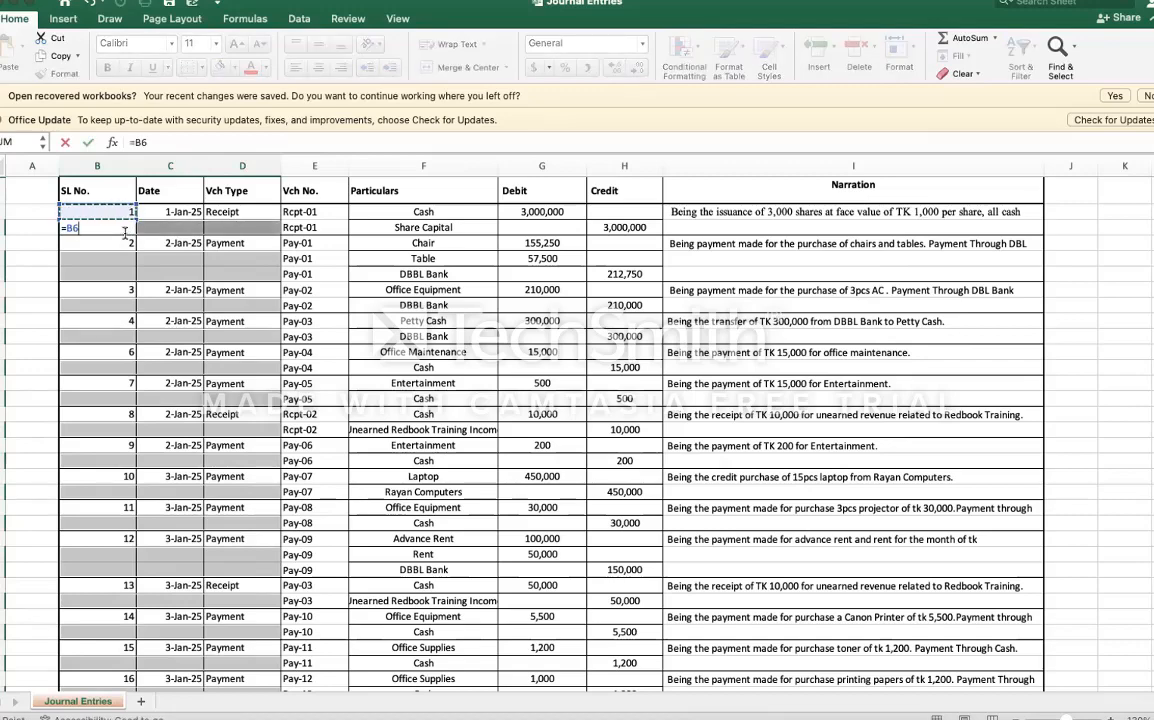
key(ctrl+Return)
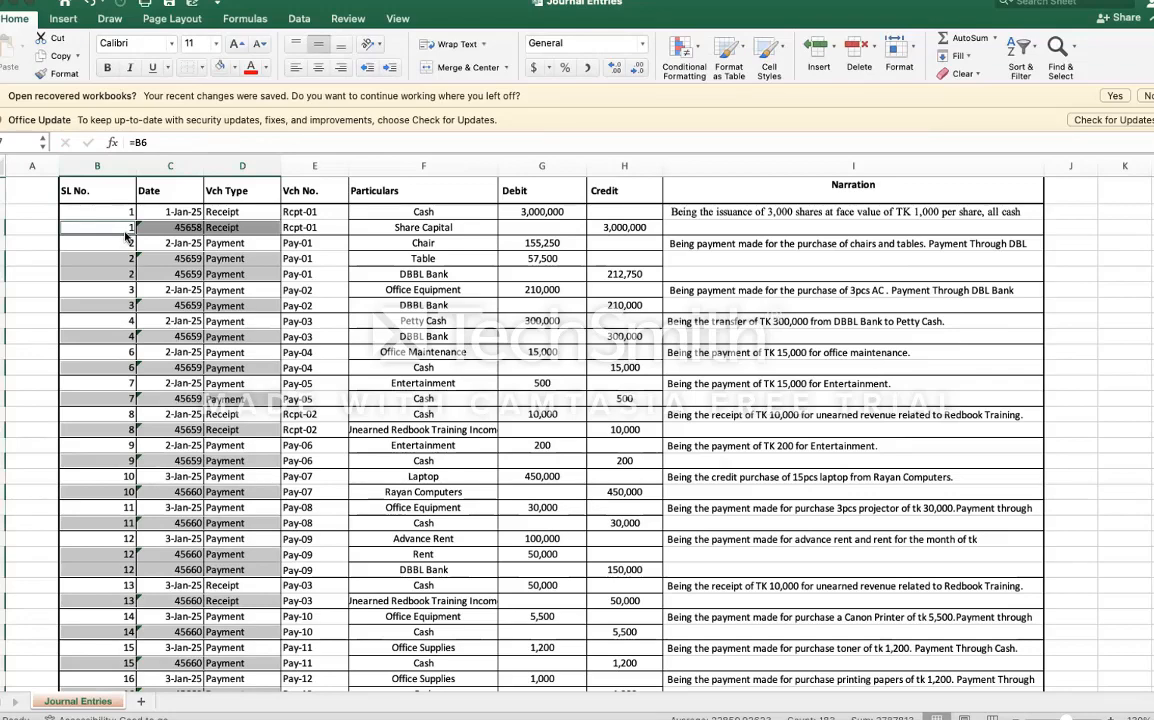
click(232, 270)
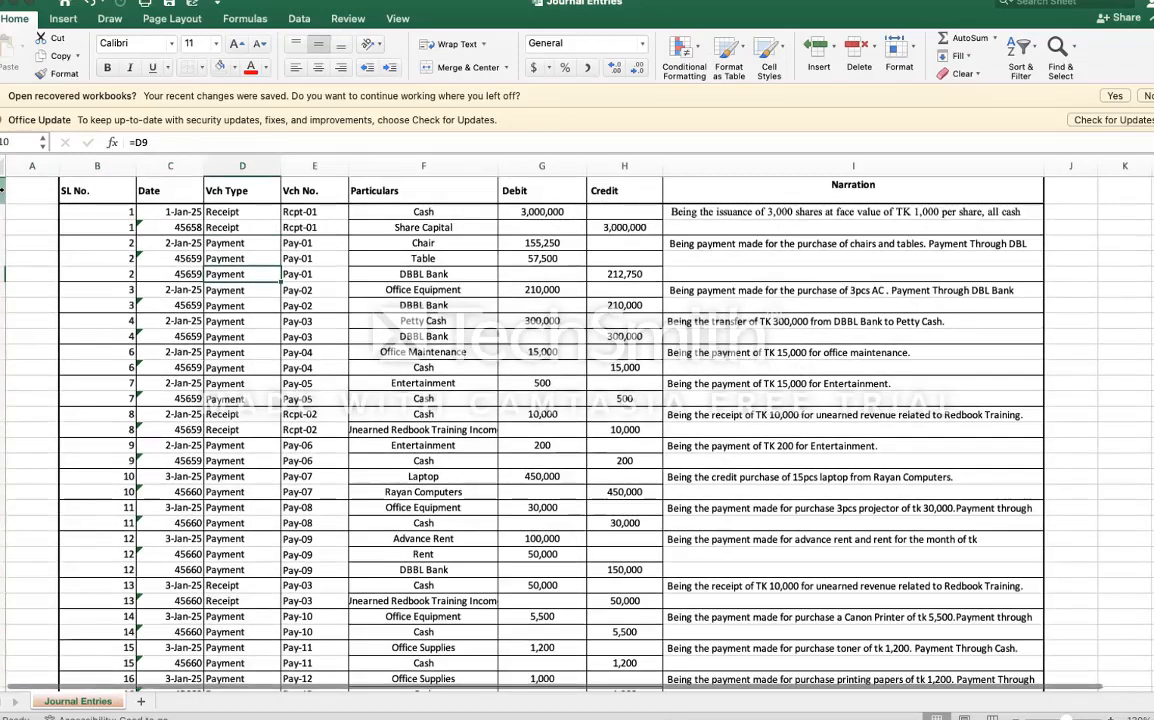
Step: Unhide the title rows above the journal table header
click(1, 190)
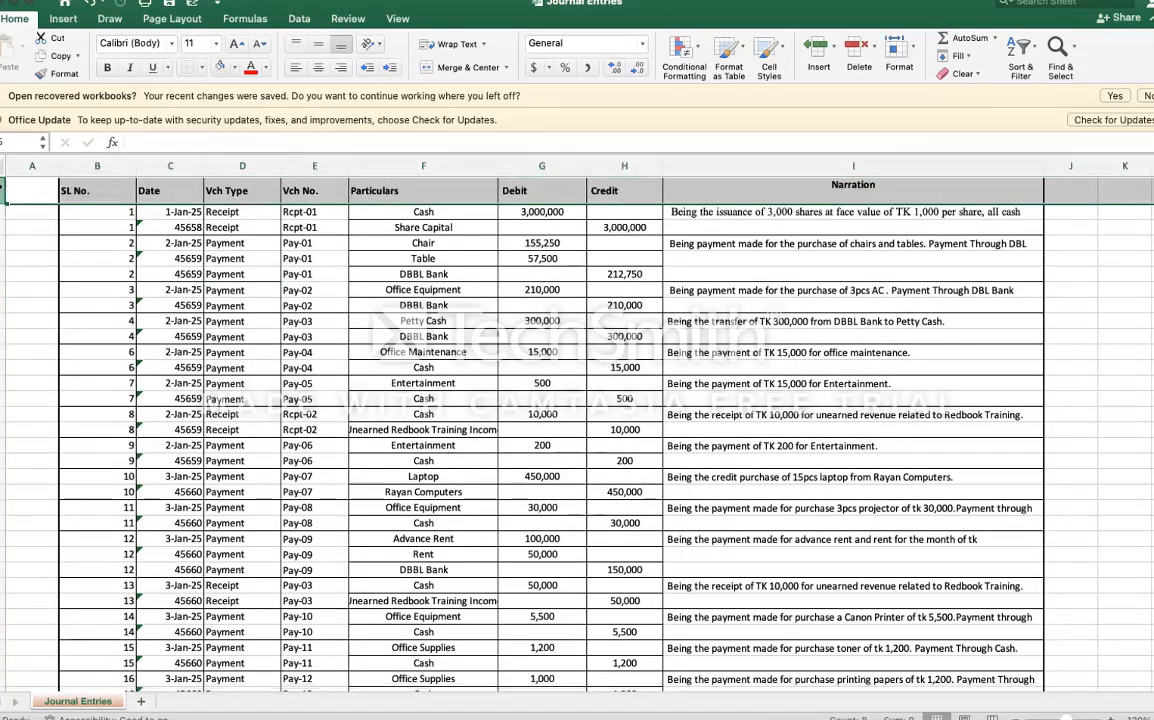
right_click(3, 190)
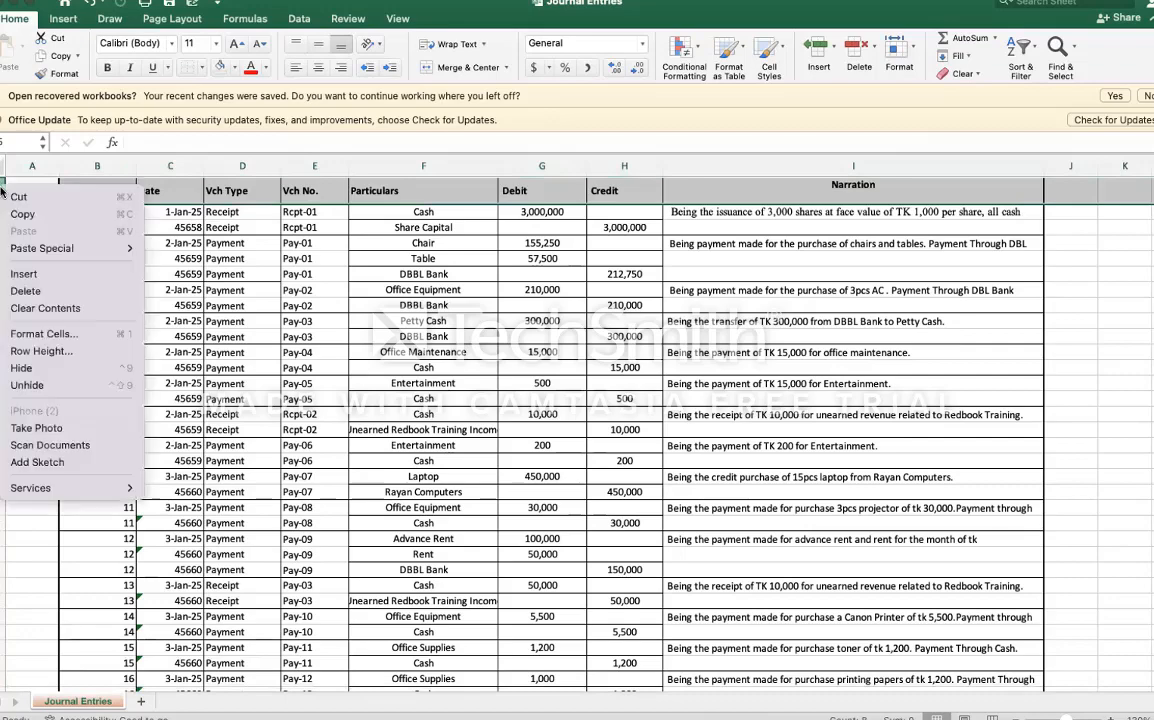
click(67, 394)
click(188, 180)
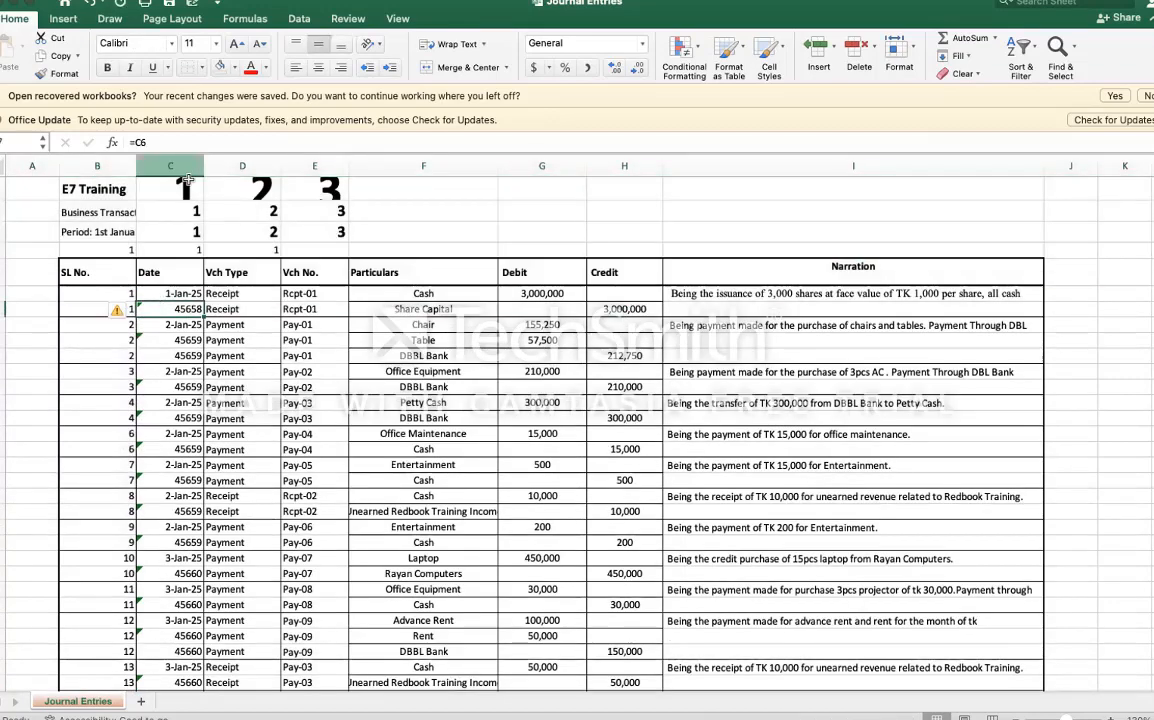
Step: Clear the stray numbers from C1:E4 and B4 in the title rows above the journal table header
drag(188, 180, 322, 249)
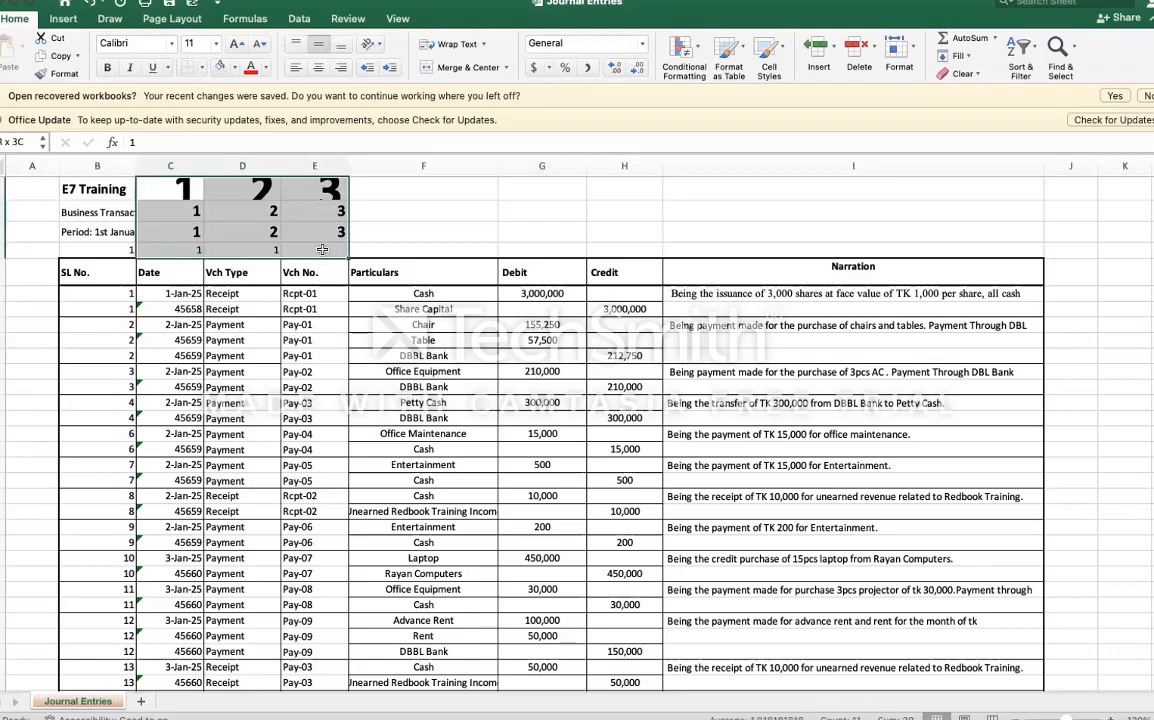
key(Delete)
key(Left)
key(Down)
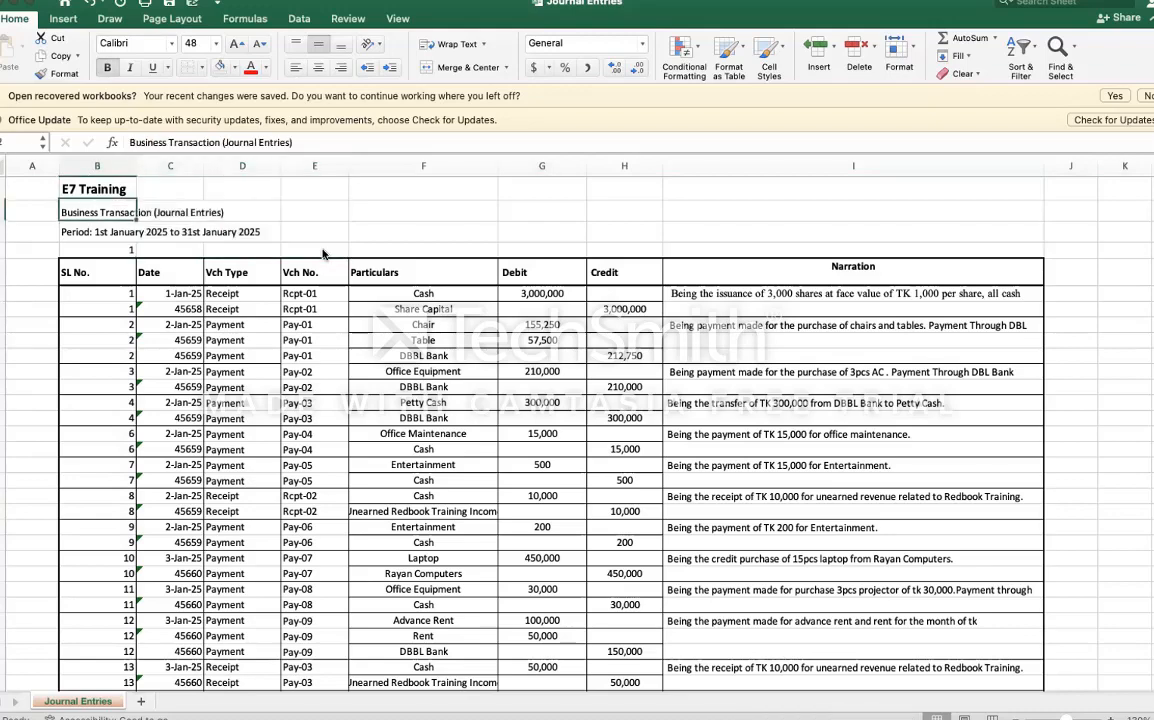
key(Down)
key(Down)
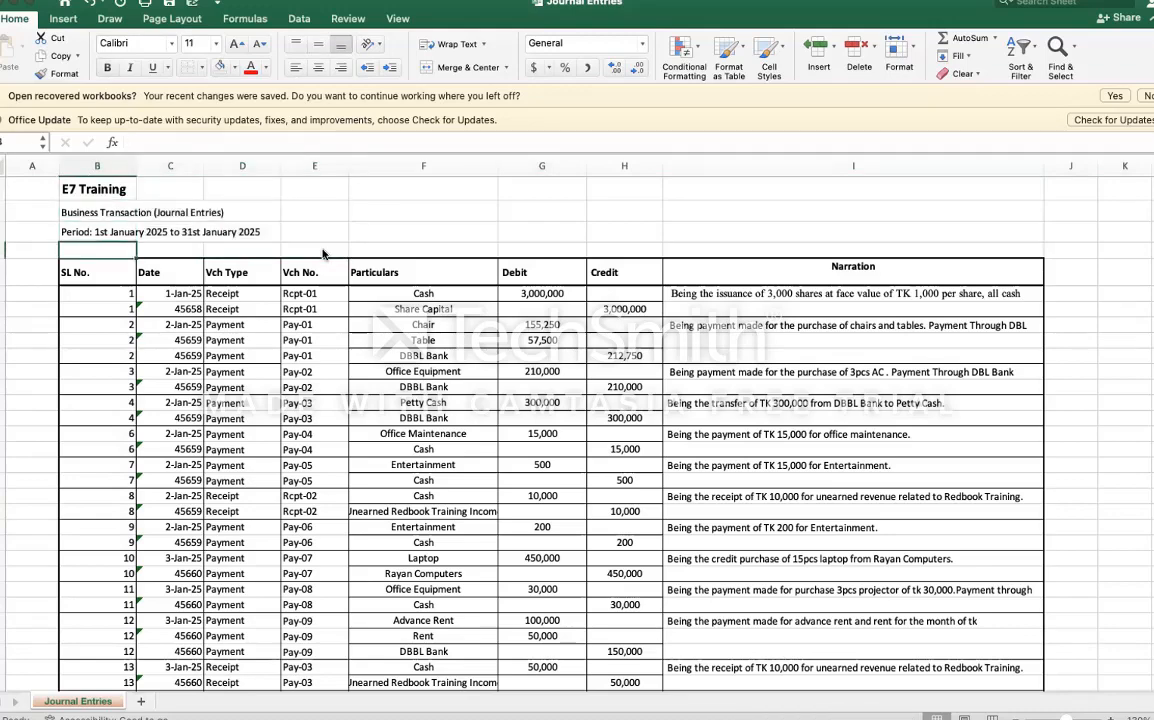
key(Up)
key(Up)
key(Up)
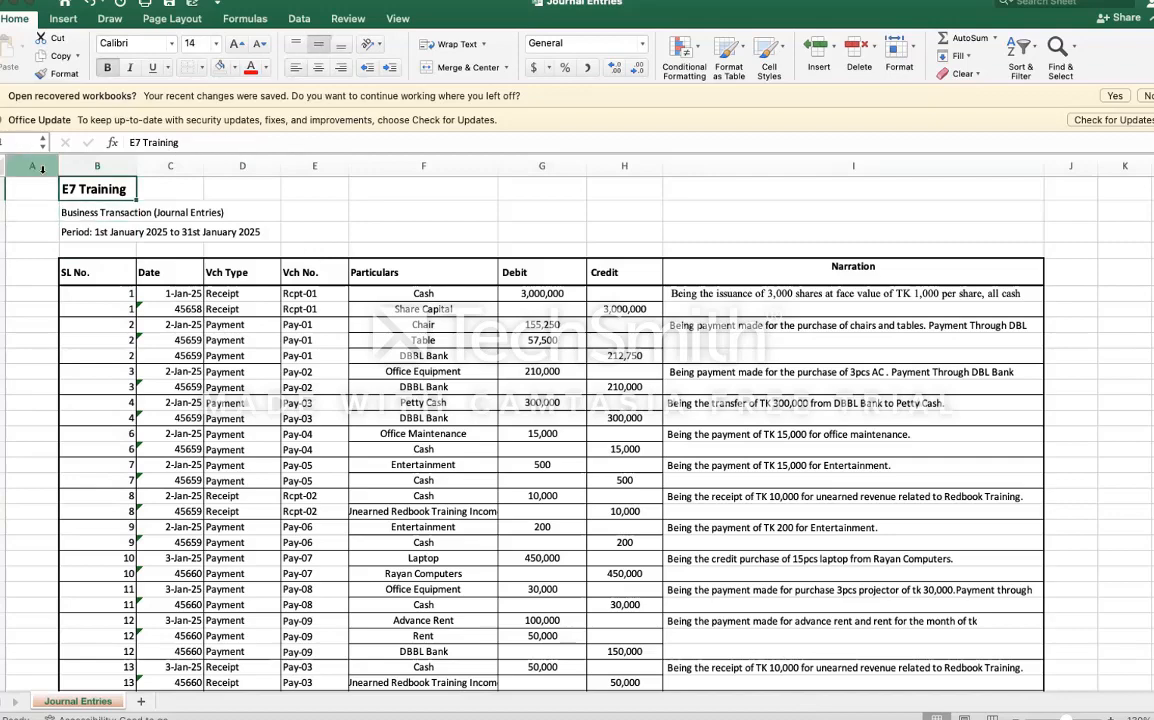
Step: Delete the empty column A so the journal table starts in the sheet's first column
click(42, 168)
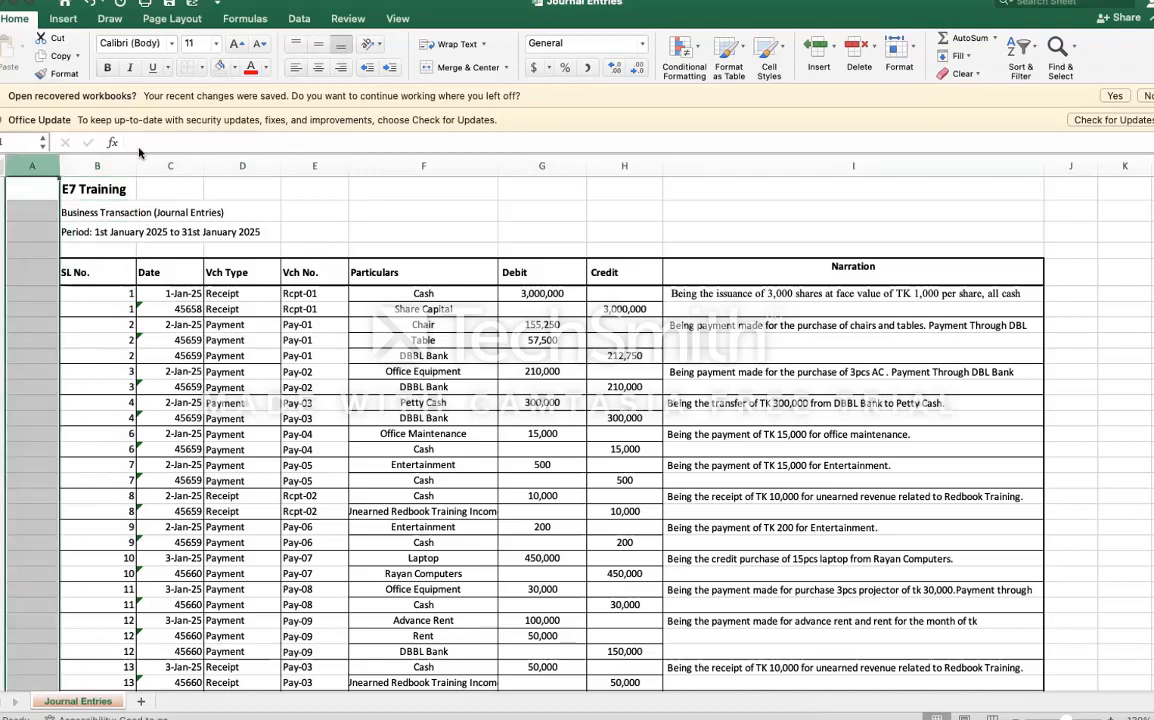
click(859, 48)
click(310, 403)
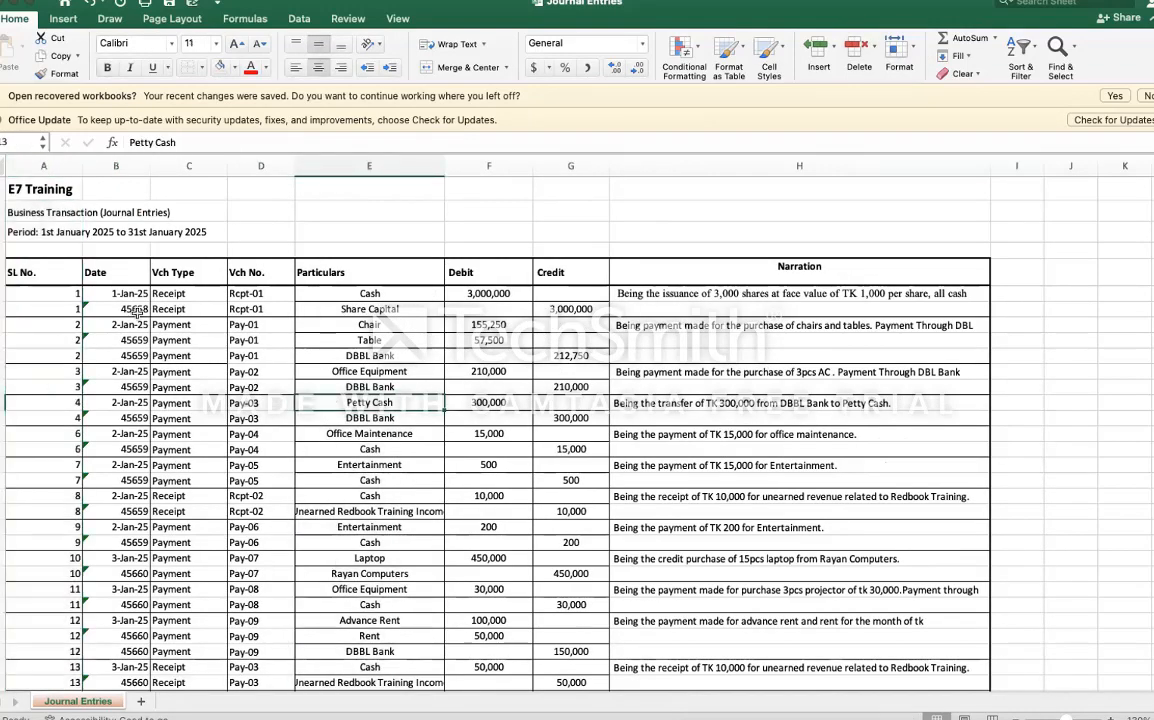
Step: Re-enter the Vch No. in D9 as a reference to the cell above, =D8
click(250, 310)
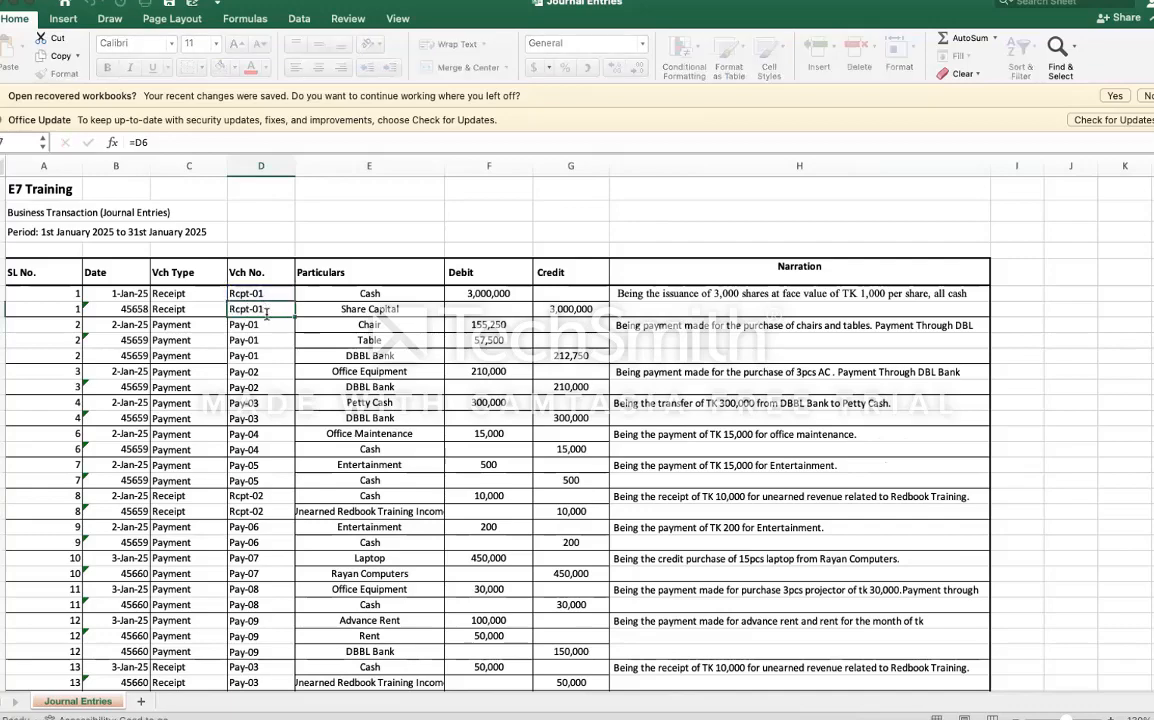
click(263, 342)
text(=)
click(245, 324)
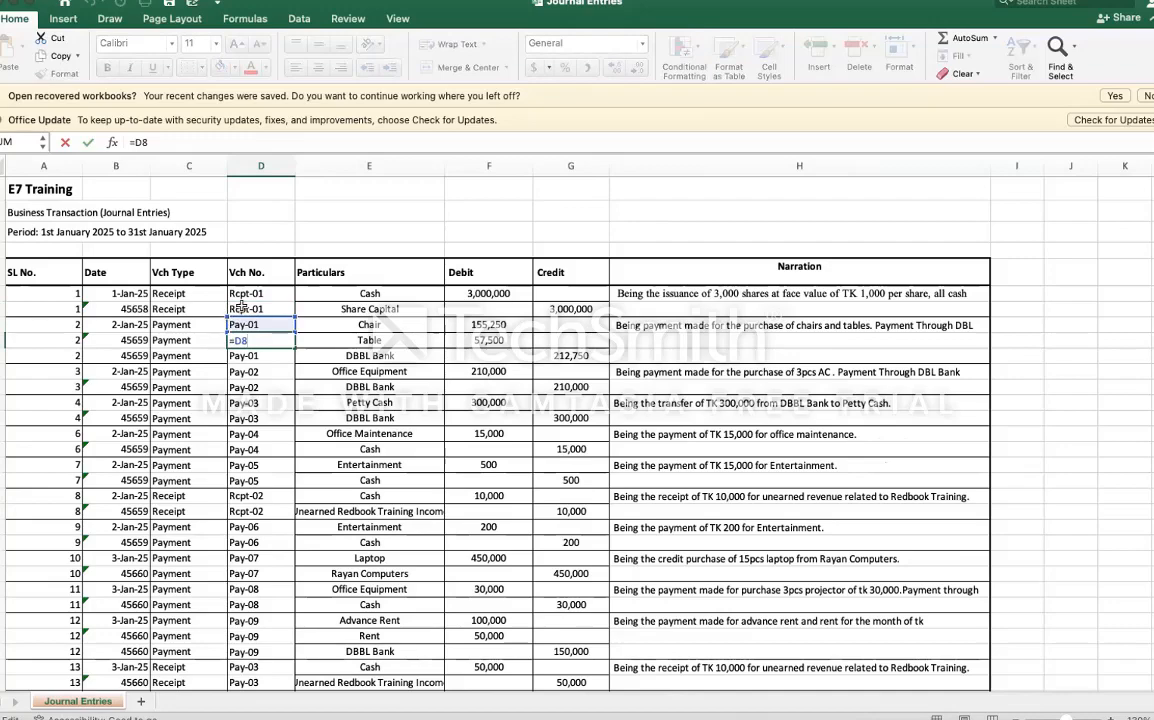
key(ctrl+Return)
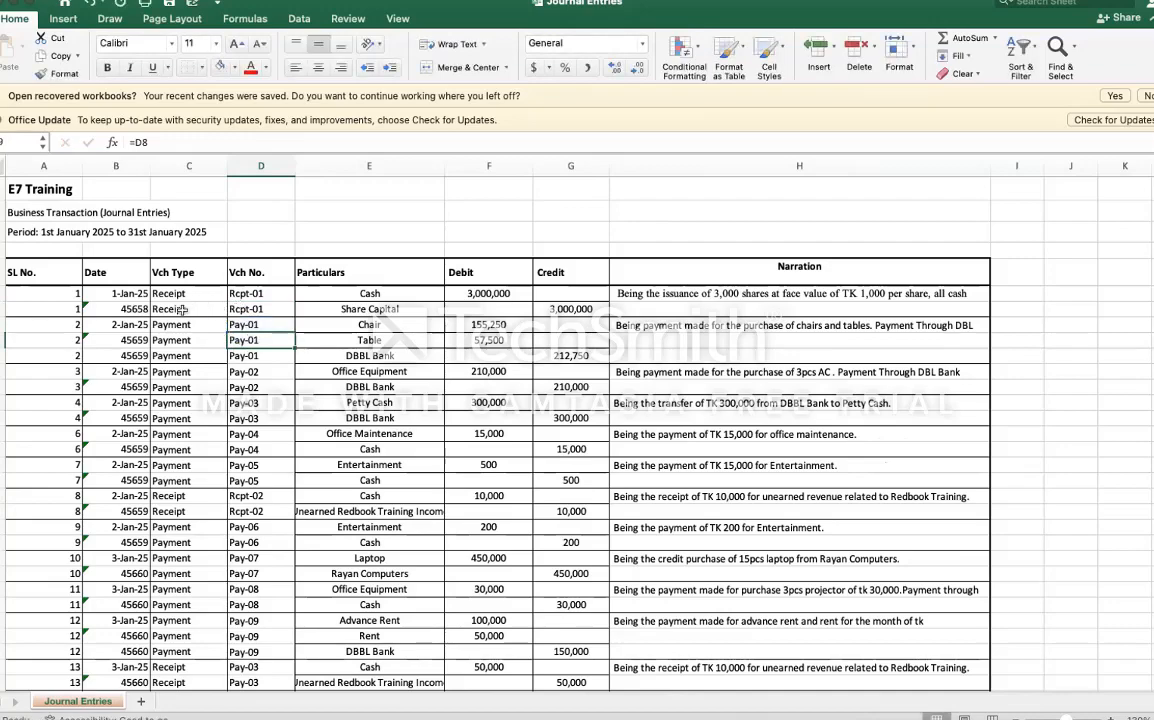
Step: Replace the formulas in the SL No., Date, Vch Type and Vch No. cells A6:D109 with values only
click(68, 293)
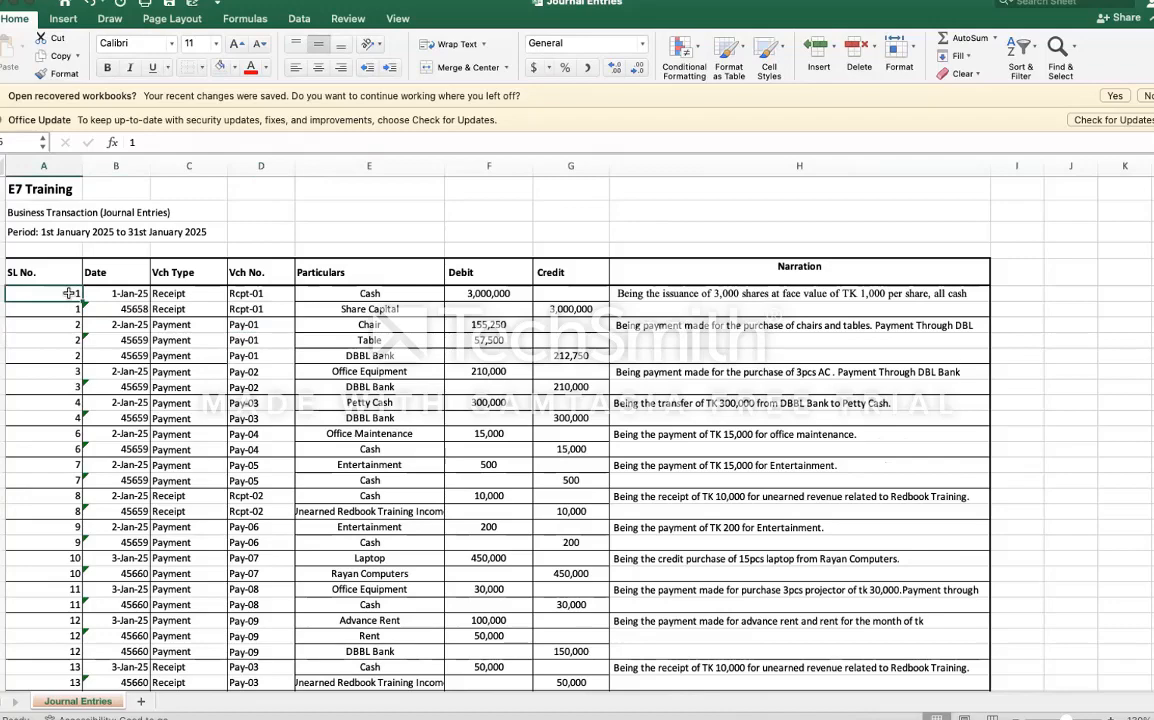
key(shift+Right)
key(shift+Right)
key(shift+Right)
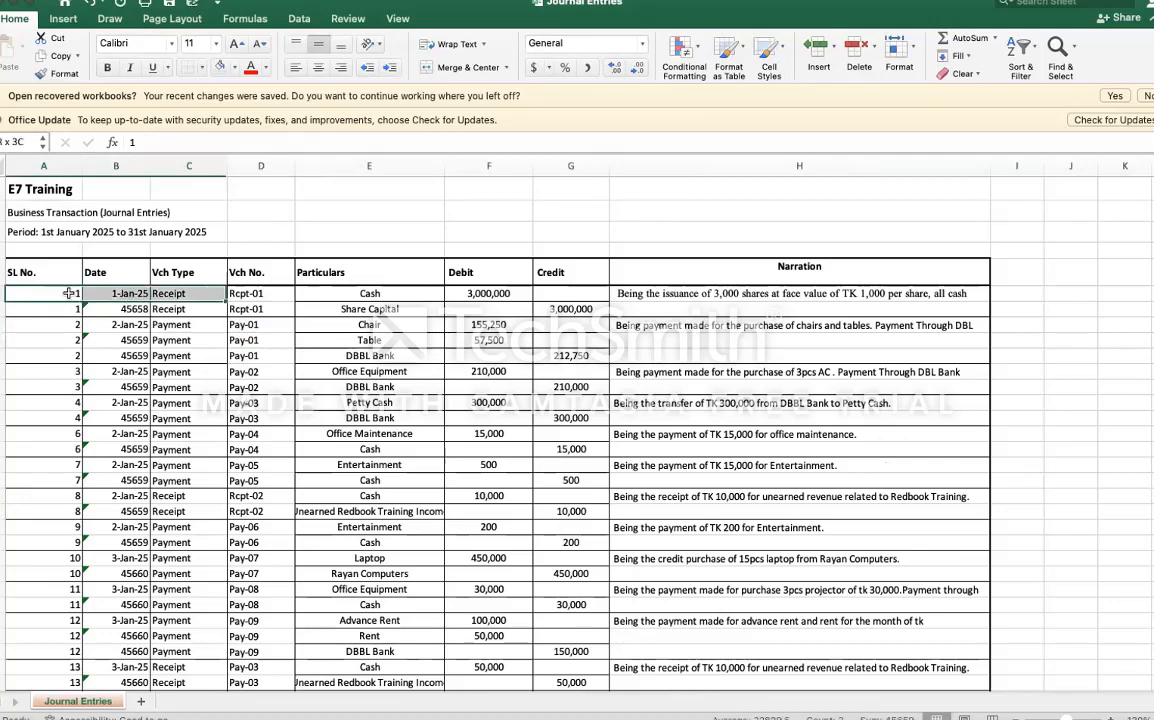
key(ctrl+shift+Down)
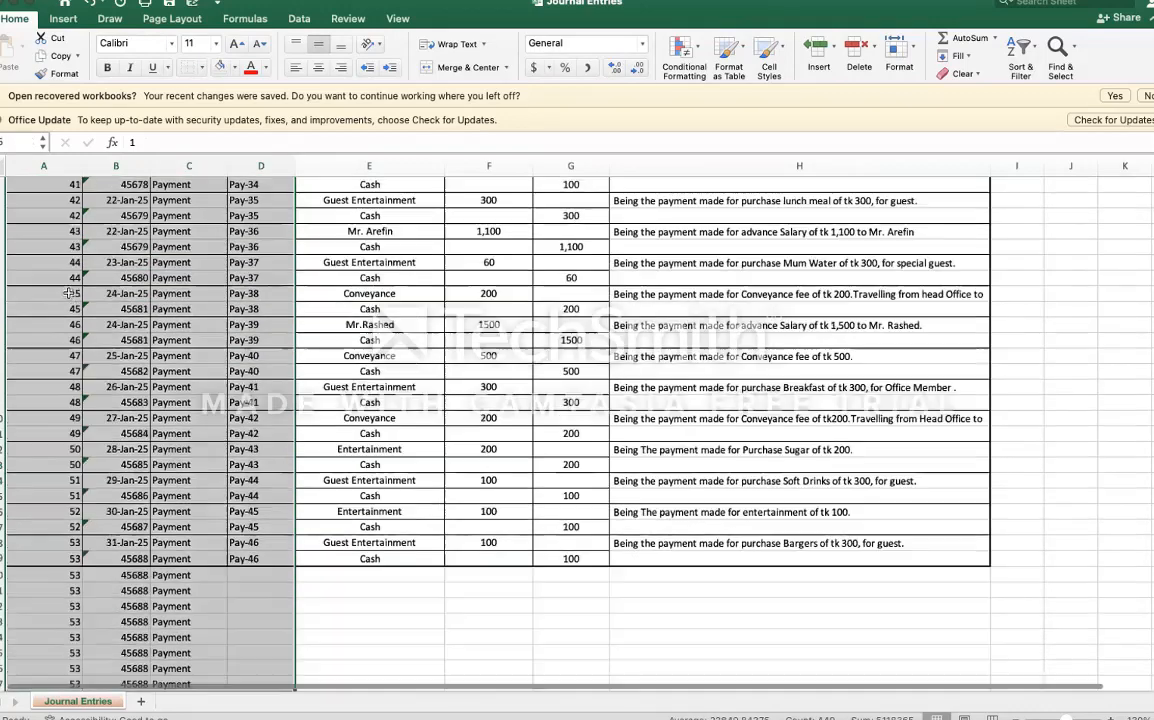
key(shift+Up)
key(shift+Up)
key(shift+Up)
key(shift+Up)
key(shift+Up)
key(shift+Up)
key(shift+Up)
key(shift+Up)
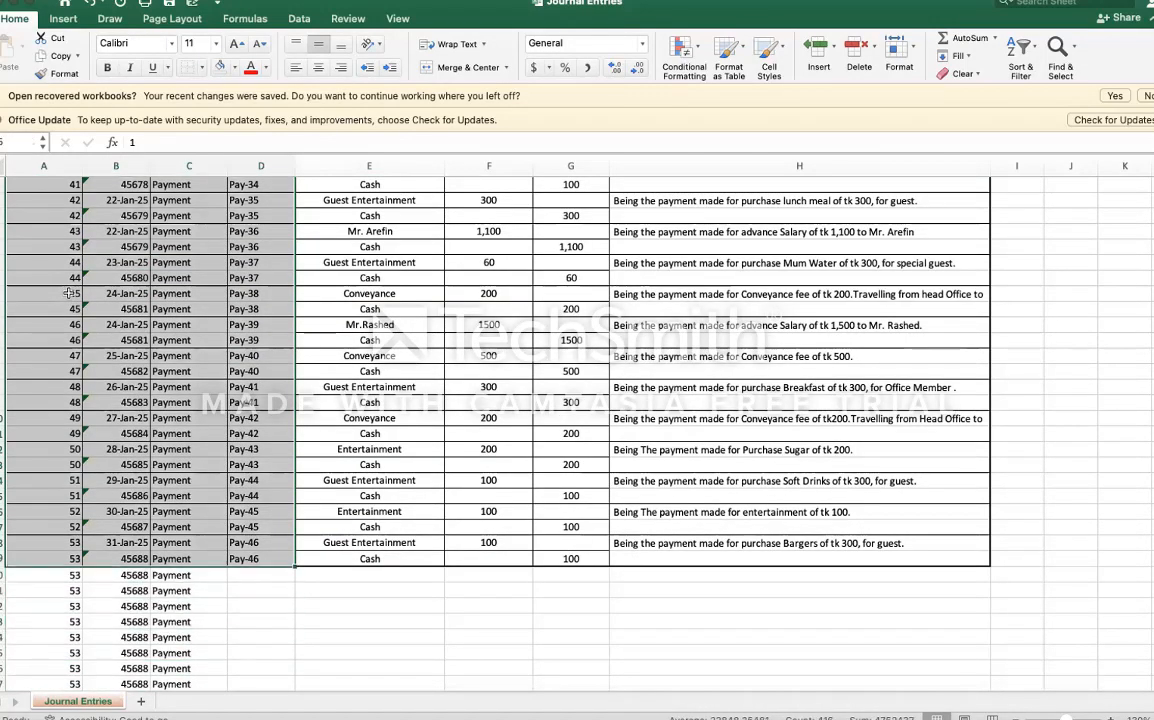
click(50, 56)
scroll(116, 278, up, 20)
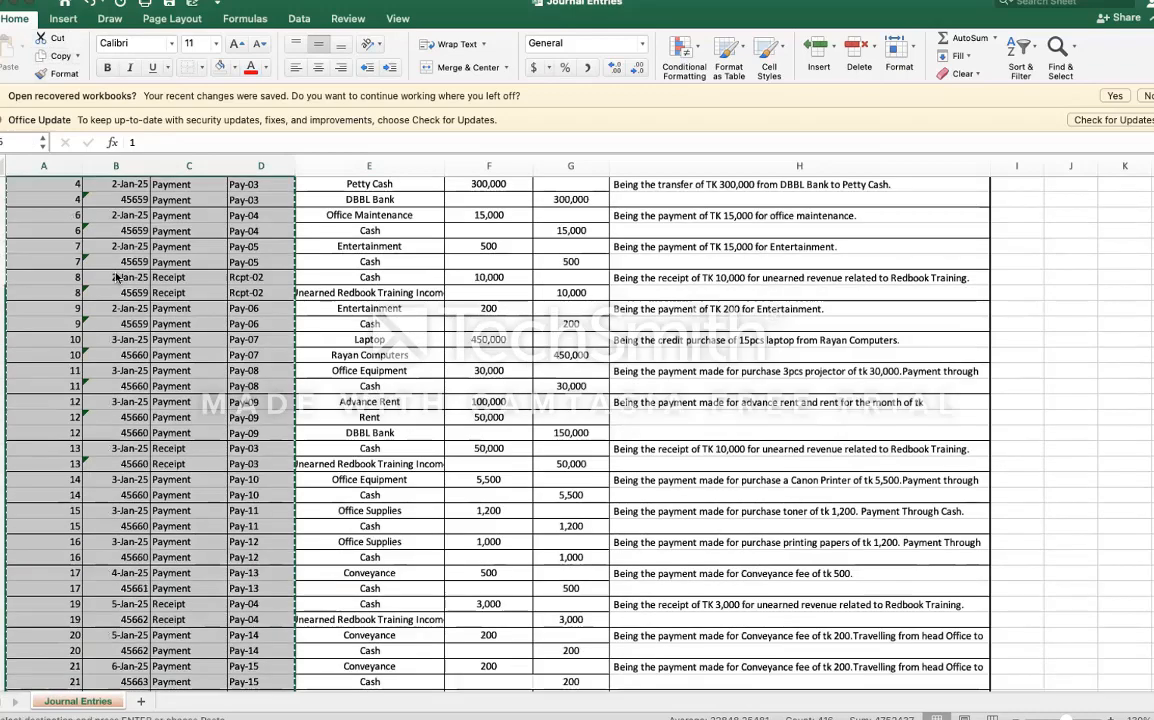
scroll(116, 278, up, 5)
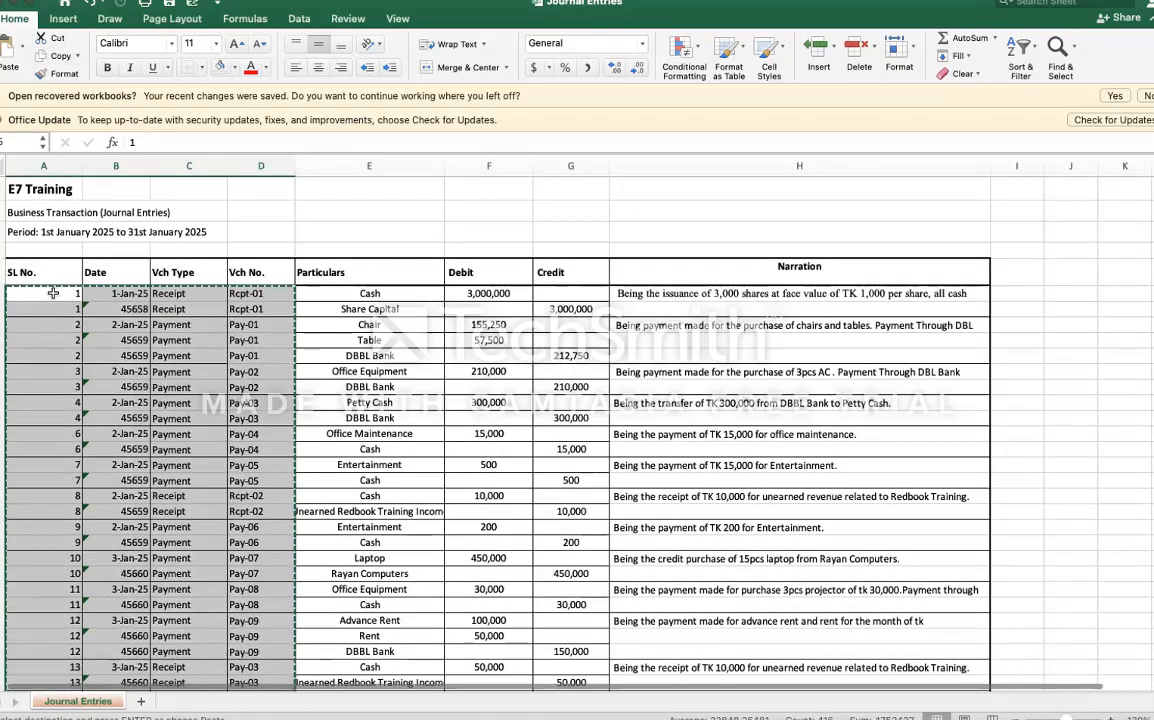
right_click(53, 293)
mouse_move(101, 352)
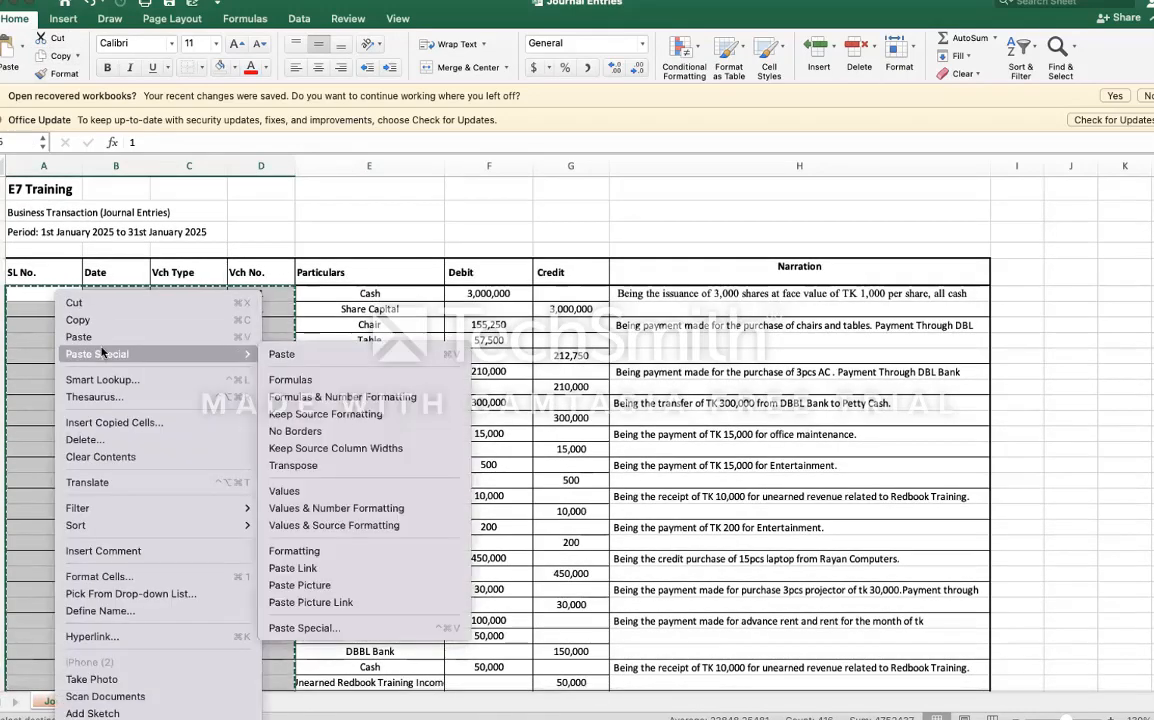
click(284, 491)
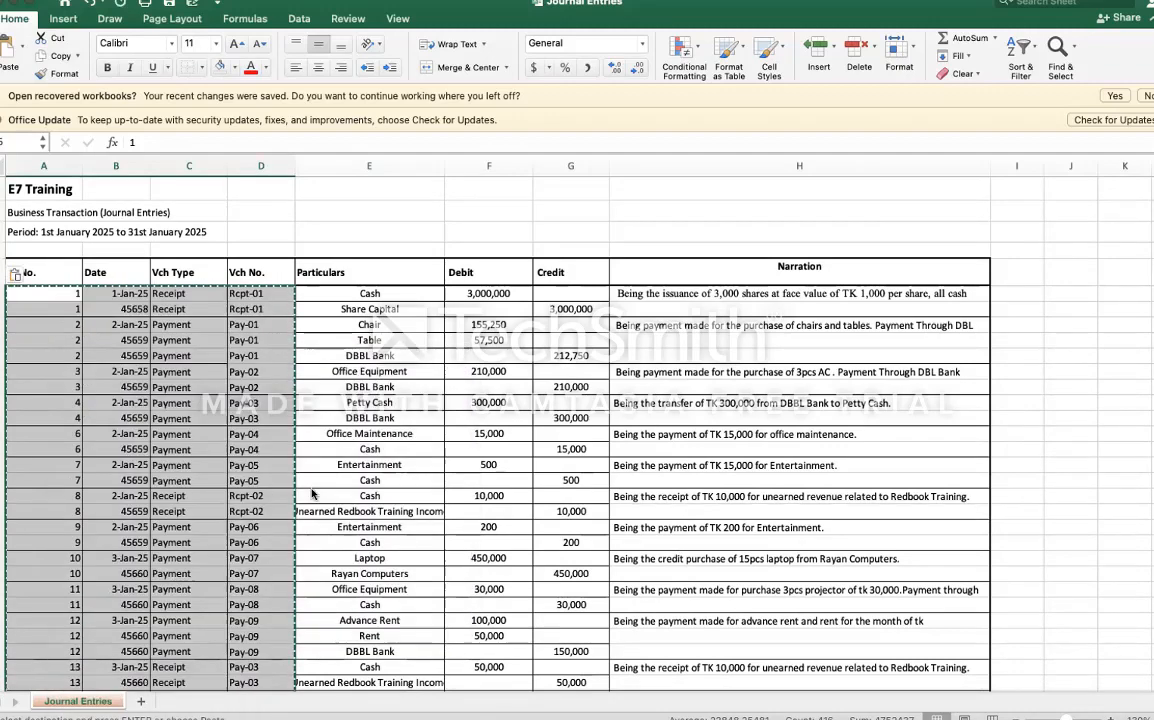
click(250, 340)
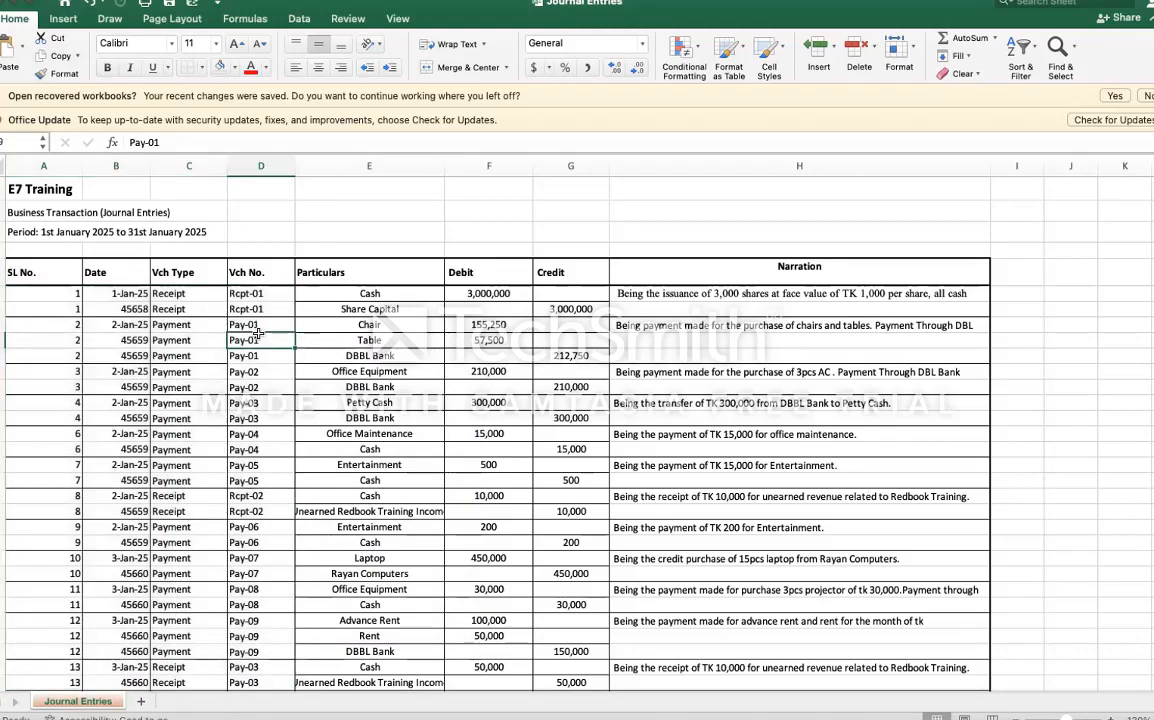
click(192, 293)
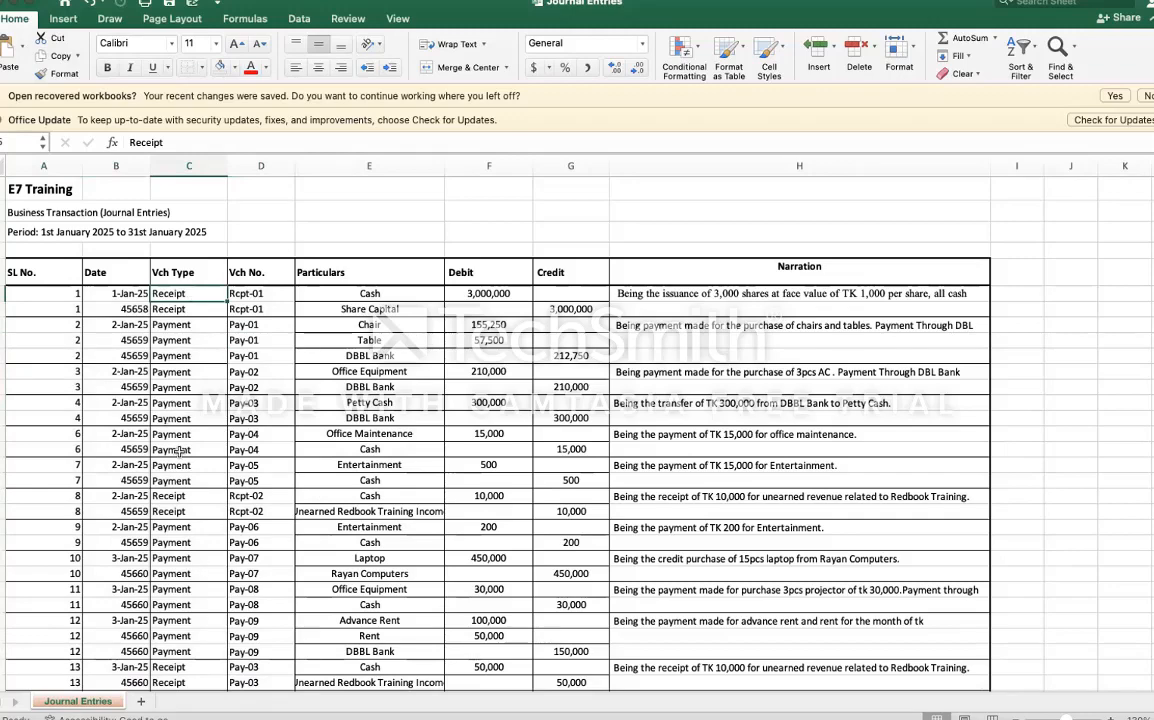
Step: Clear the leftover SL No., Date and Vch Type entries in A110:C117 below the last journal row
click(74, 604)
key(super+Down)
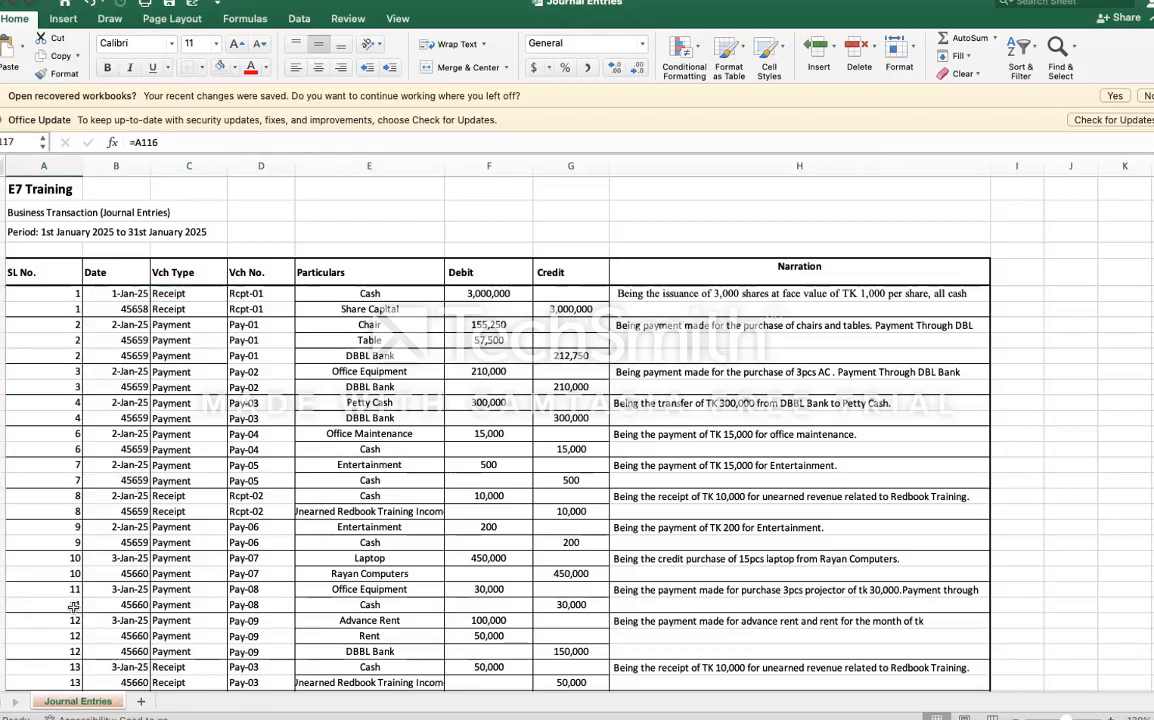
key(Up)
key(Up)
key(Up)
key(Up)
key(Up)
key(Up)
key(Up)
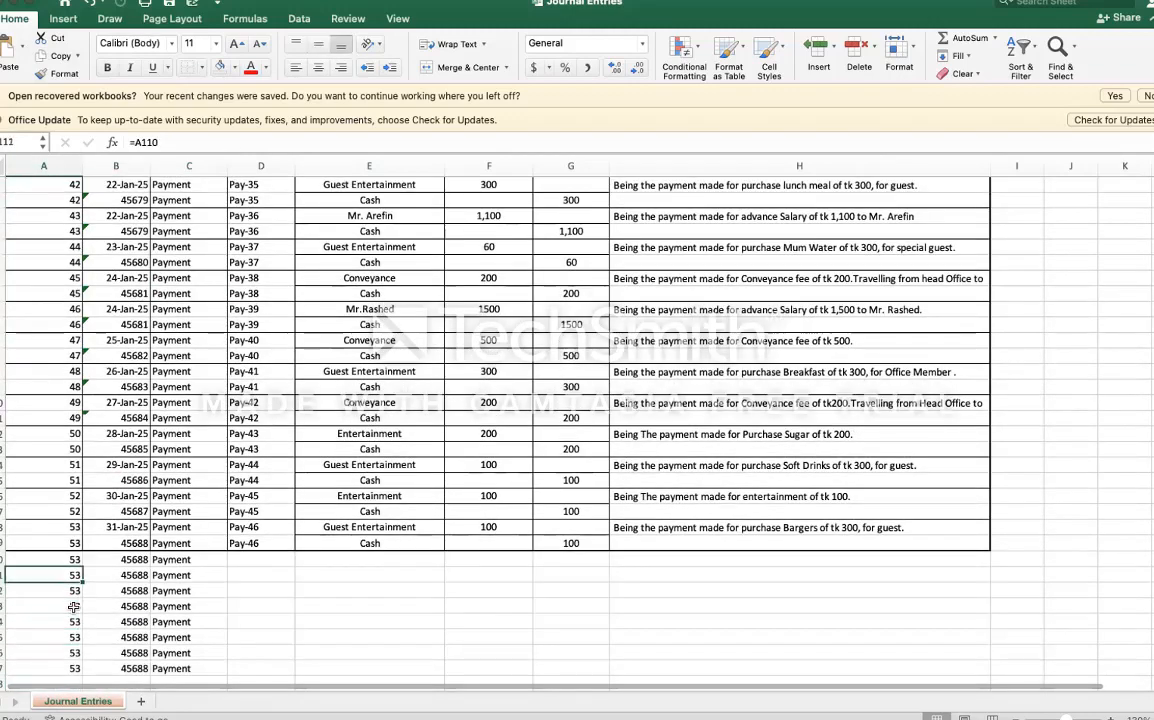
key(shift+Right)
key(shift+Right)
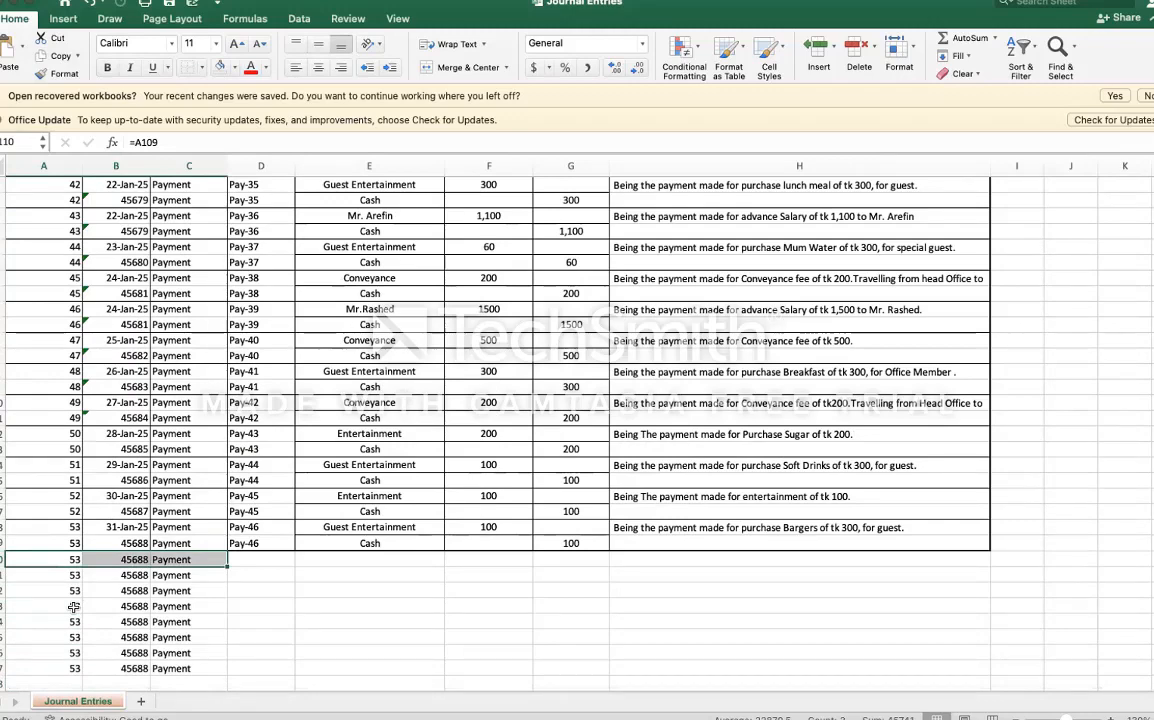
key(shift+super+Down)
key(Delete)
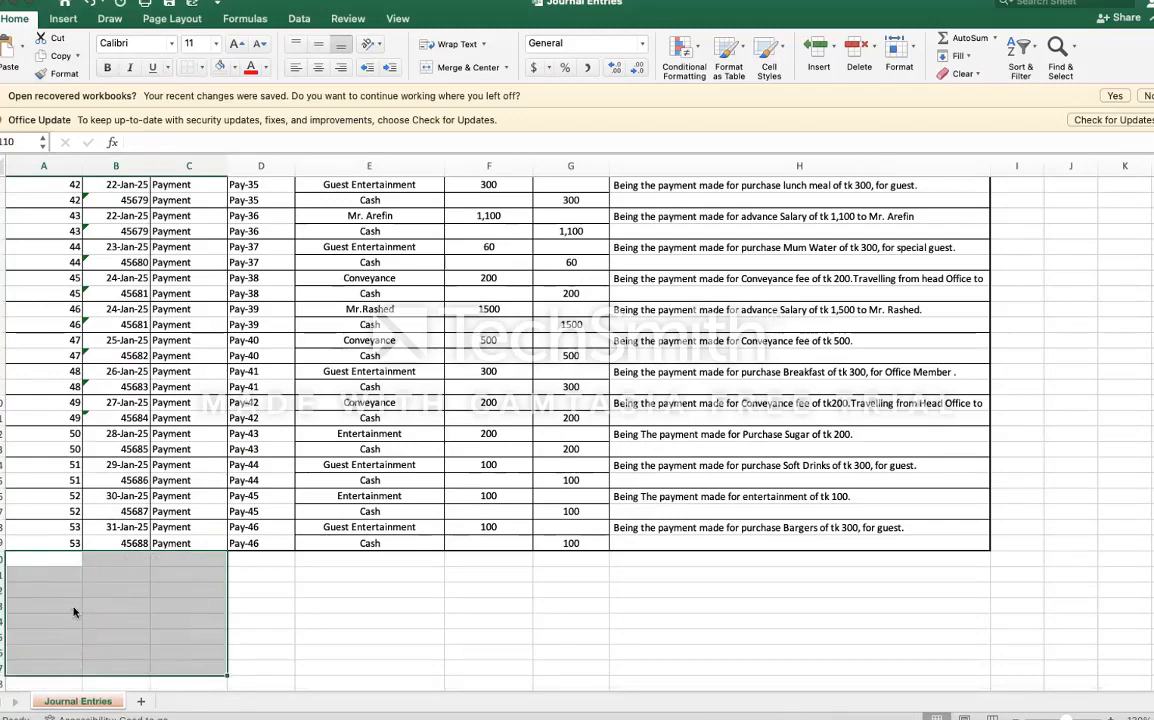
key(Down)
key(super+Down)
key(super+Up)
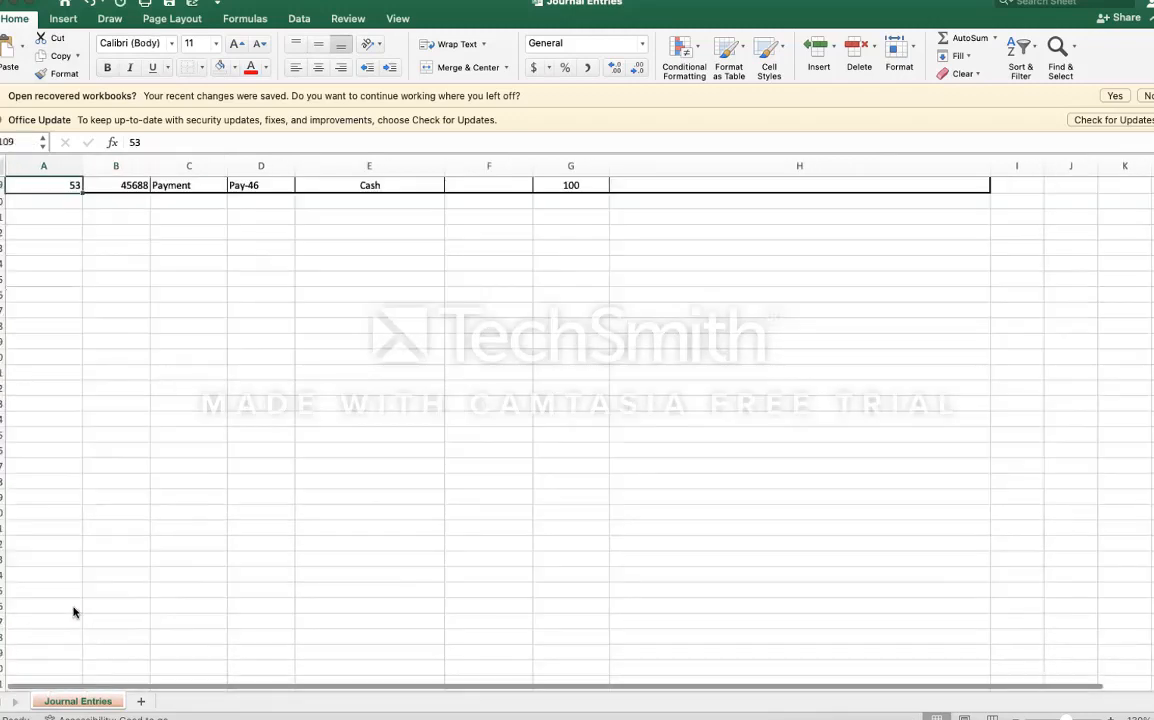
Step: Left-align the whole Particulars column, column E
key(super+Up)
key(Down)
key(Right)
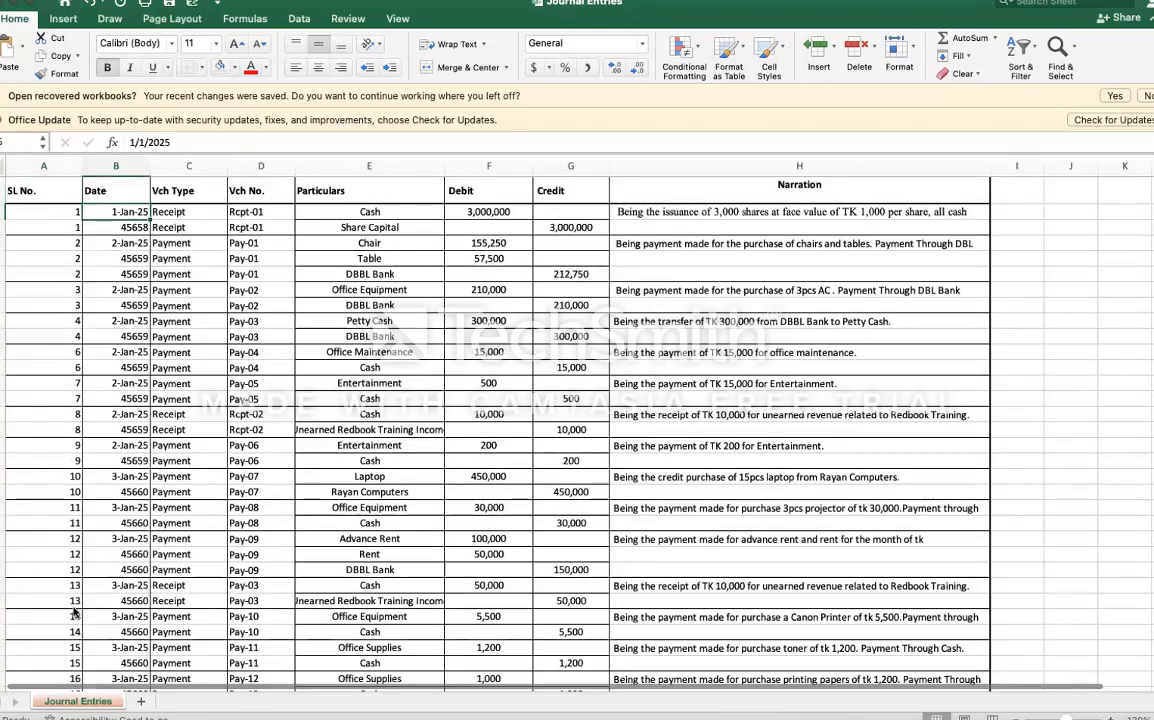
key(Right)
key(Right)
key(Right)
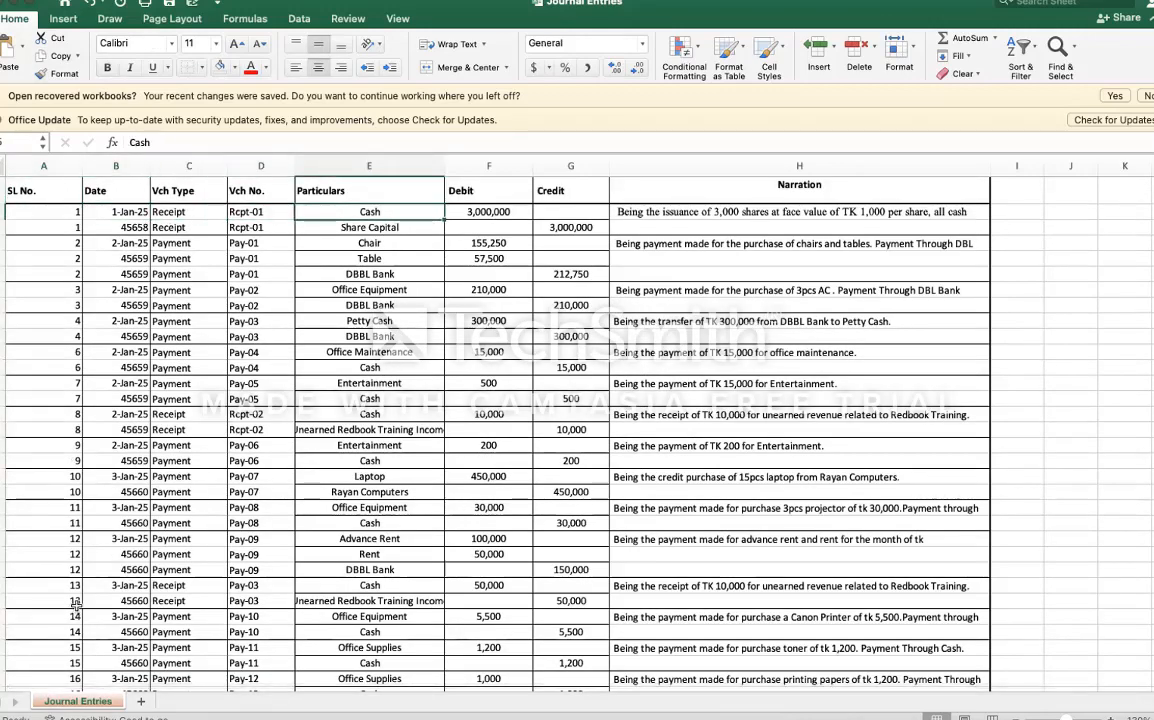
click(362, 168)
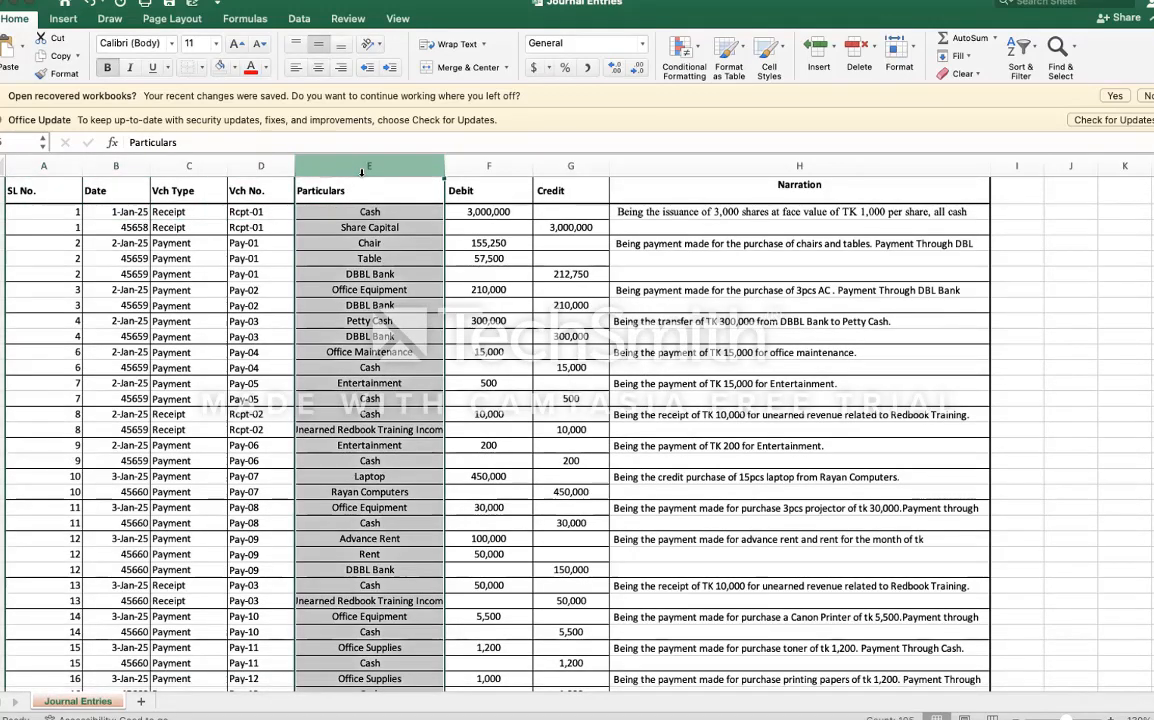
click(295, 68)
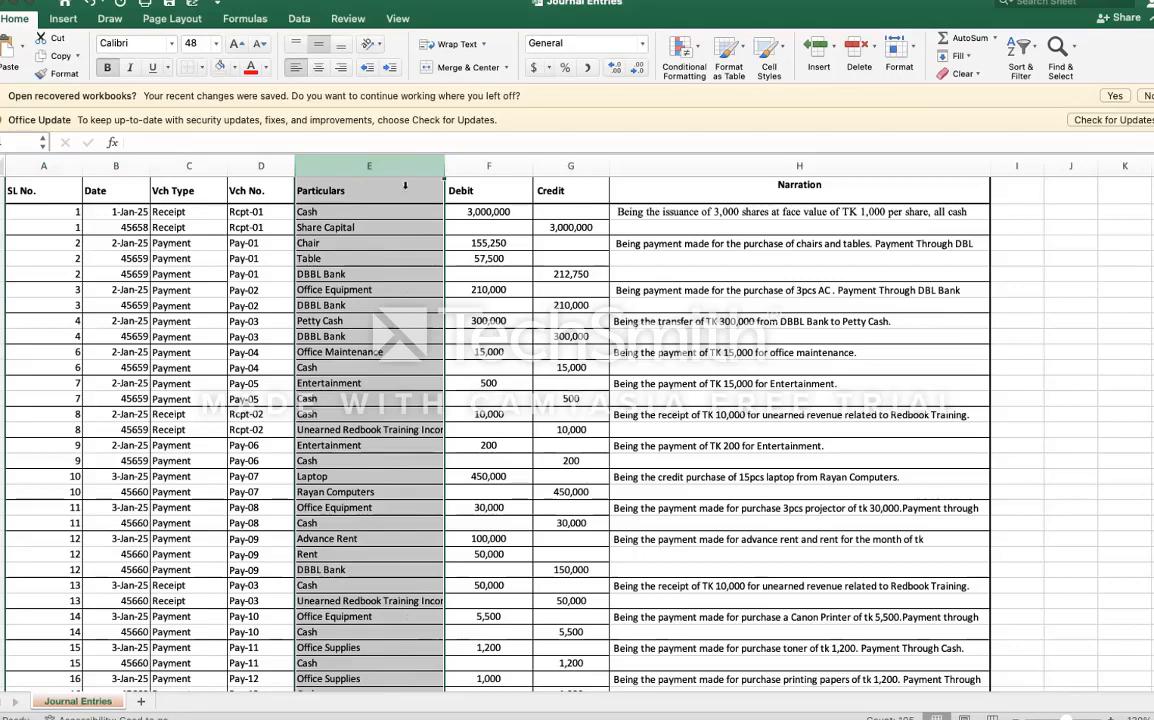
Step: Right-align the Debit and Credit columns, F and G
click(508, 171)
drag(508, 171, 571, 167)
click(341, 67)
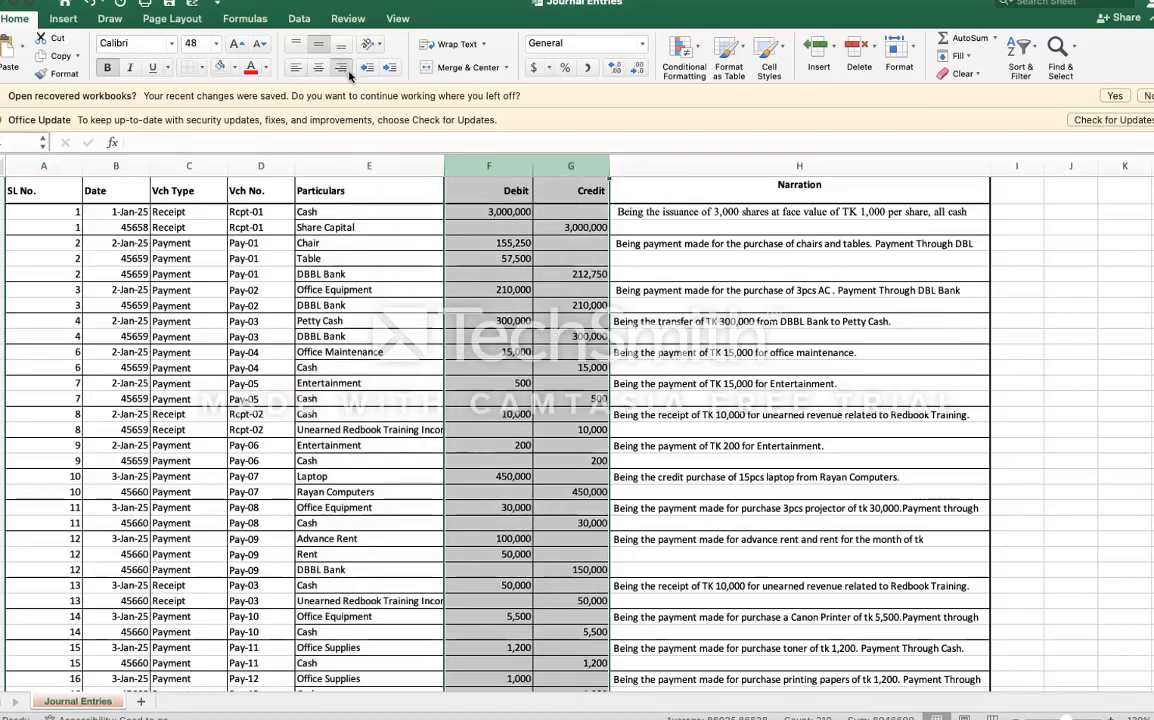
click(516, 195)
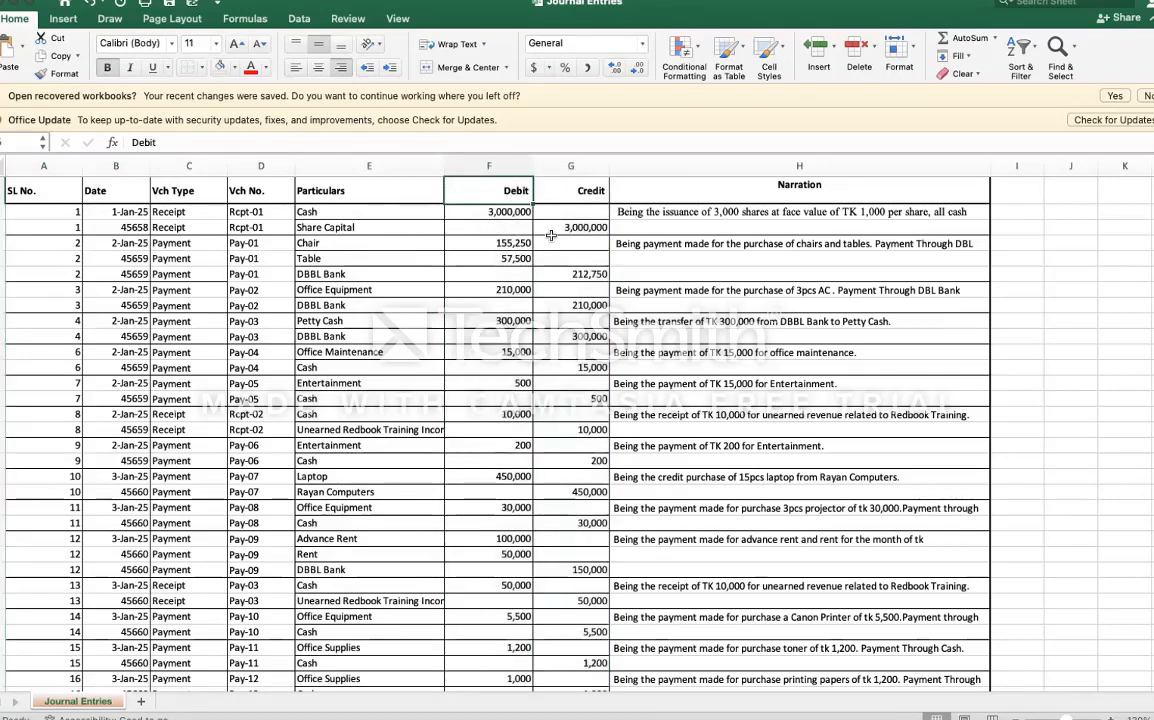
Step: Left-align the Narration column, column H
click(745, 168)
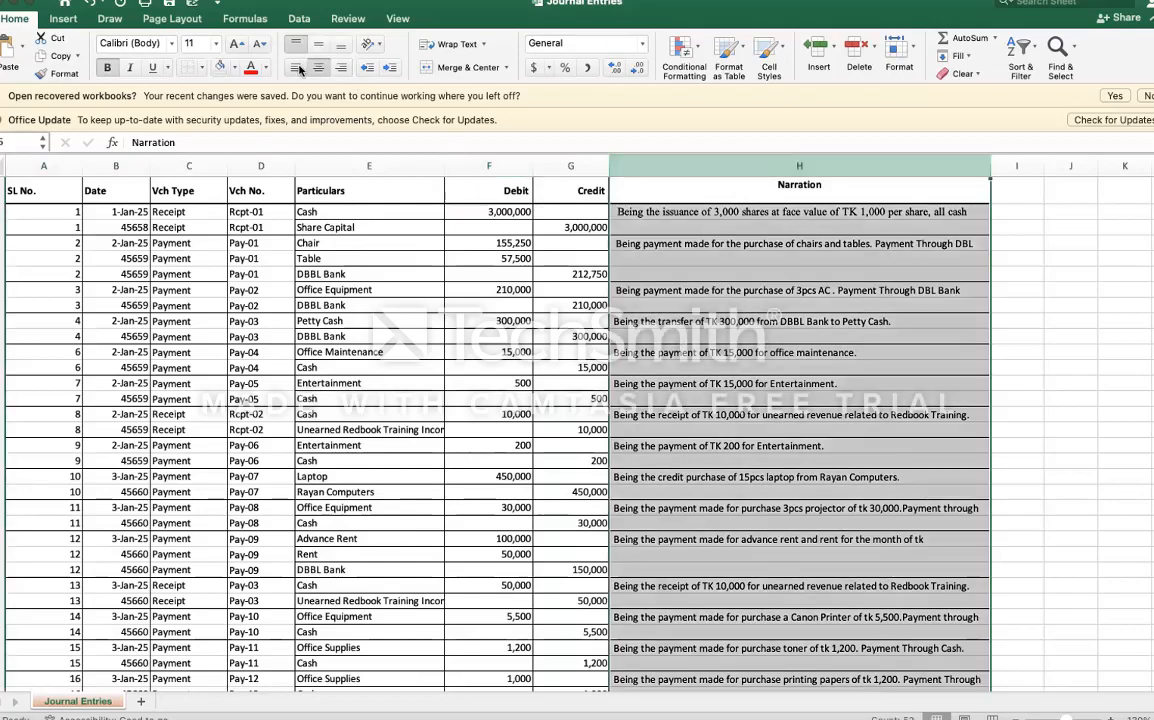
click(295, 67)
click(538, 336)
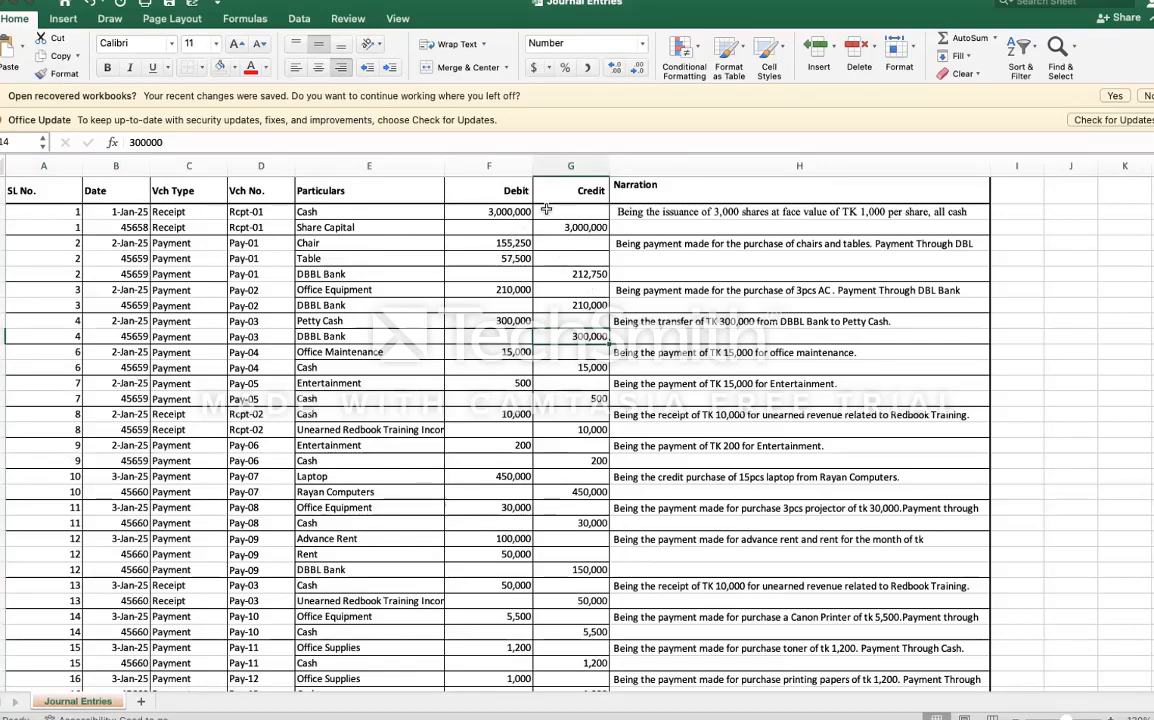
click(510, 211)
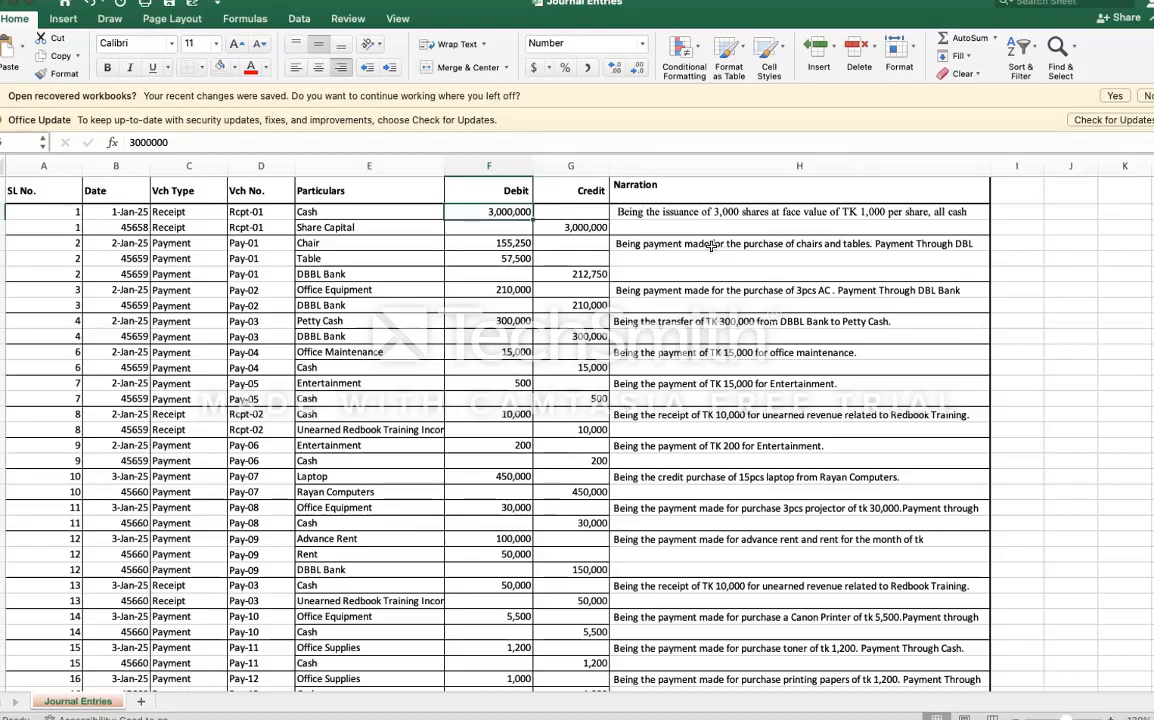
scroll(466, 379, up, 2)
scroll(467, 378, down, 5)
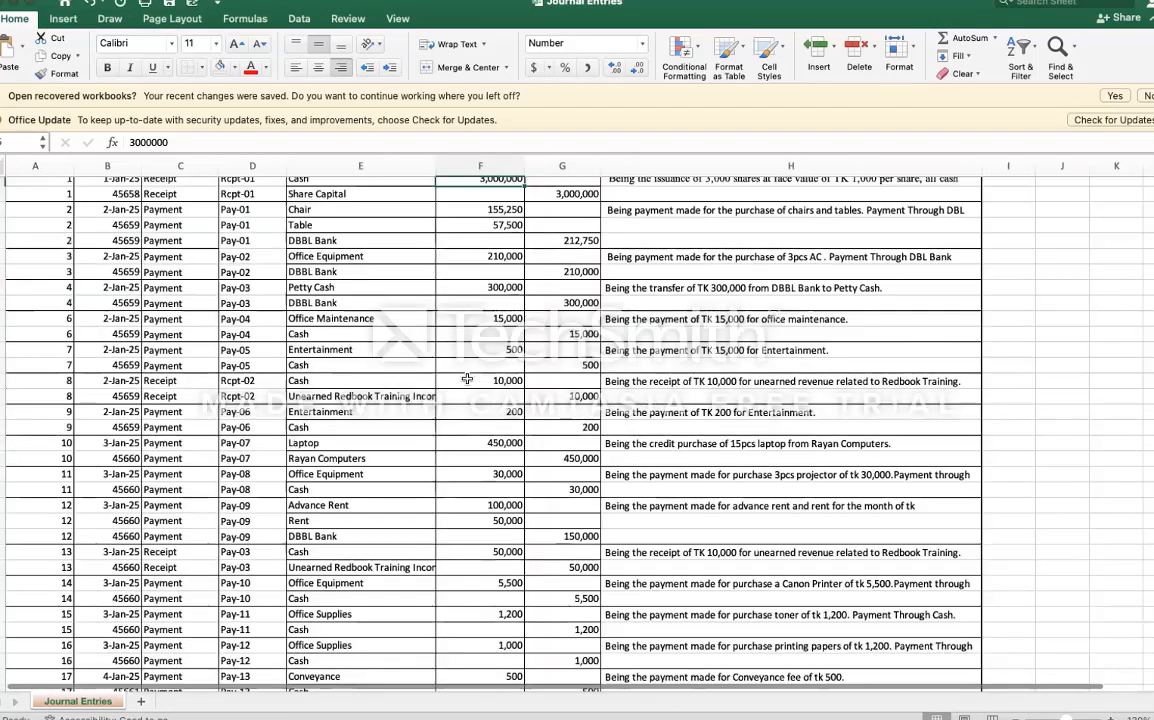
scroll(467, 378, down, 20)
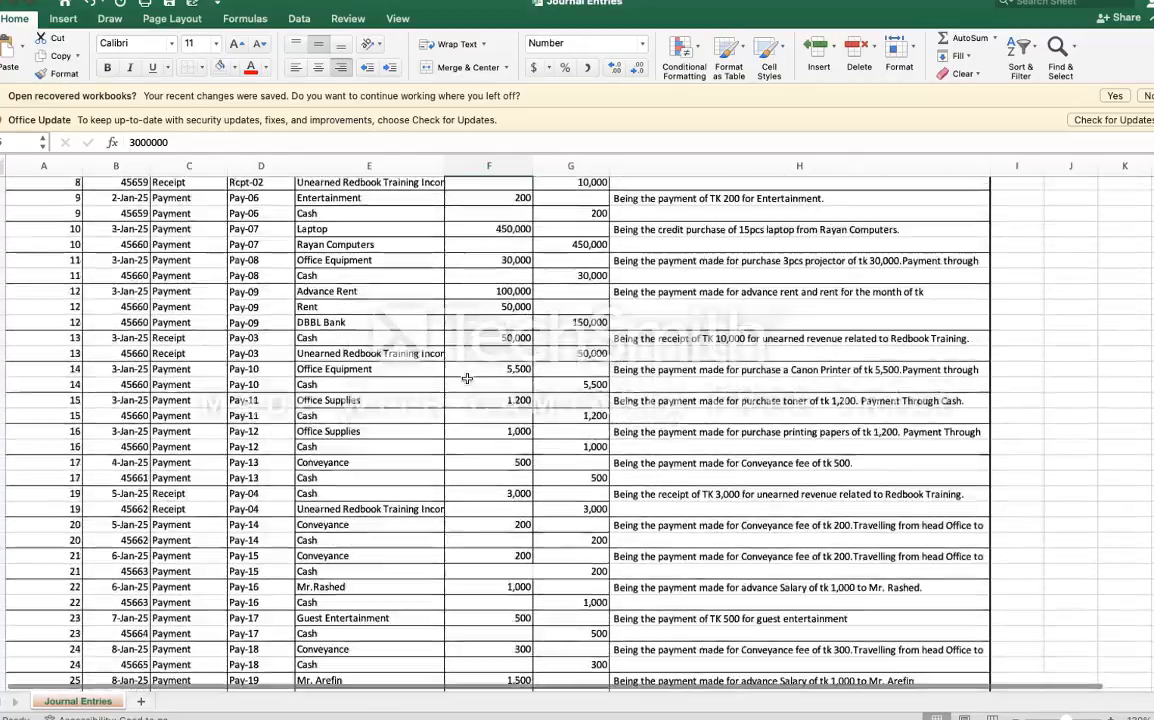
Step: Look over the journal down to its last row and check the overall sums of the Debit and Credit columns
scroll(467, 378, down, 20)
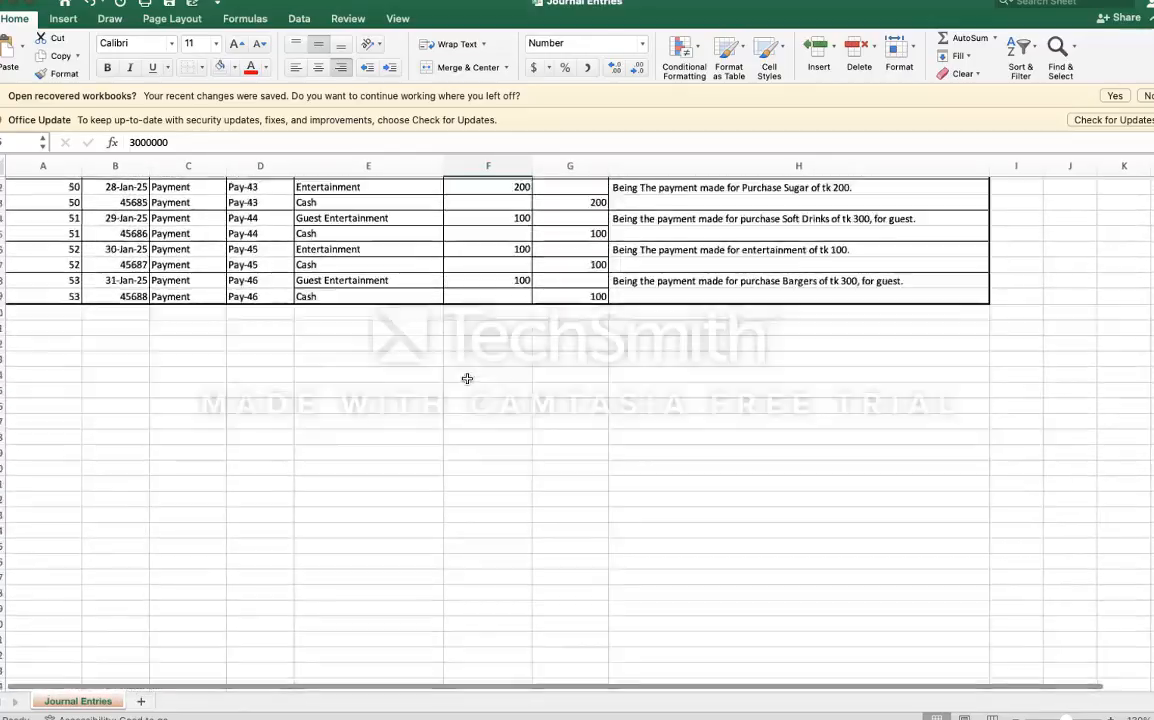
scroll(467, 378, up, 20)
scroll(467, 378, up, 20)
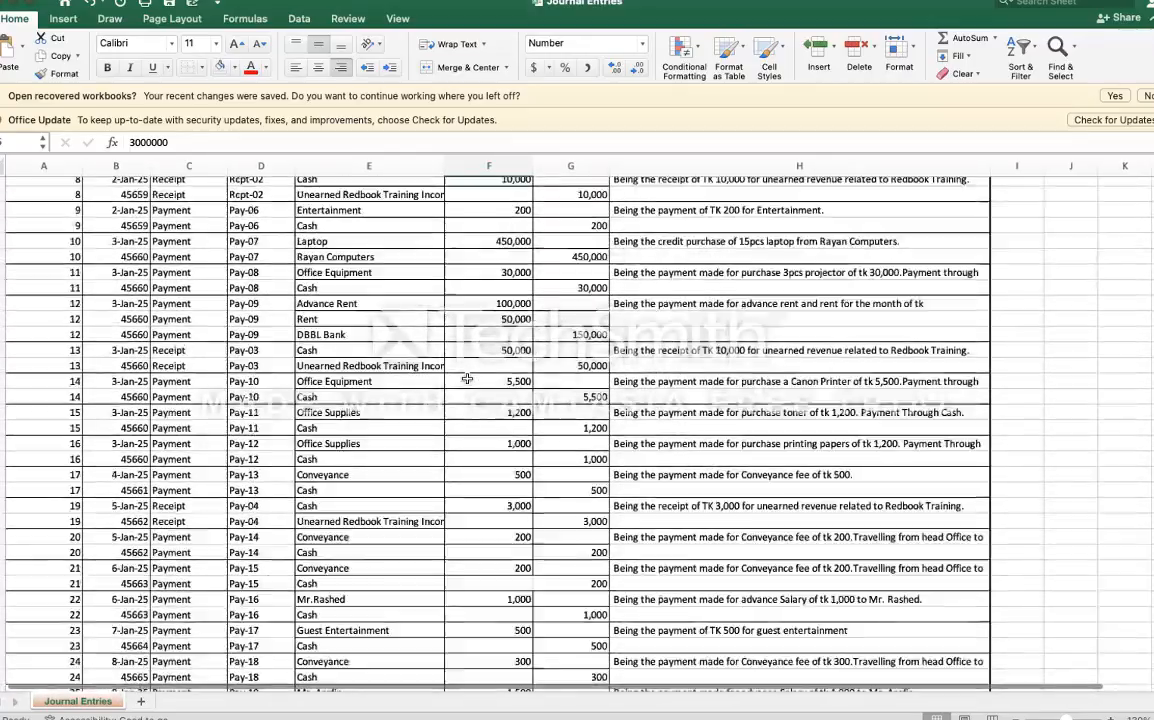
scroll(467, 378, up, 3)
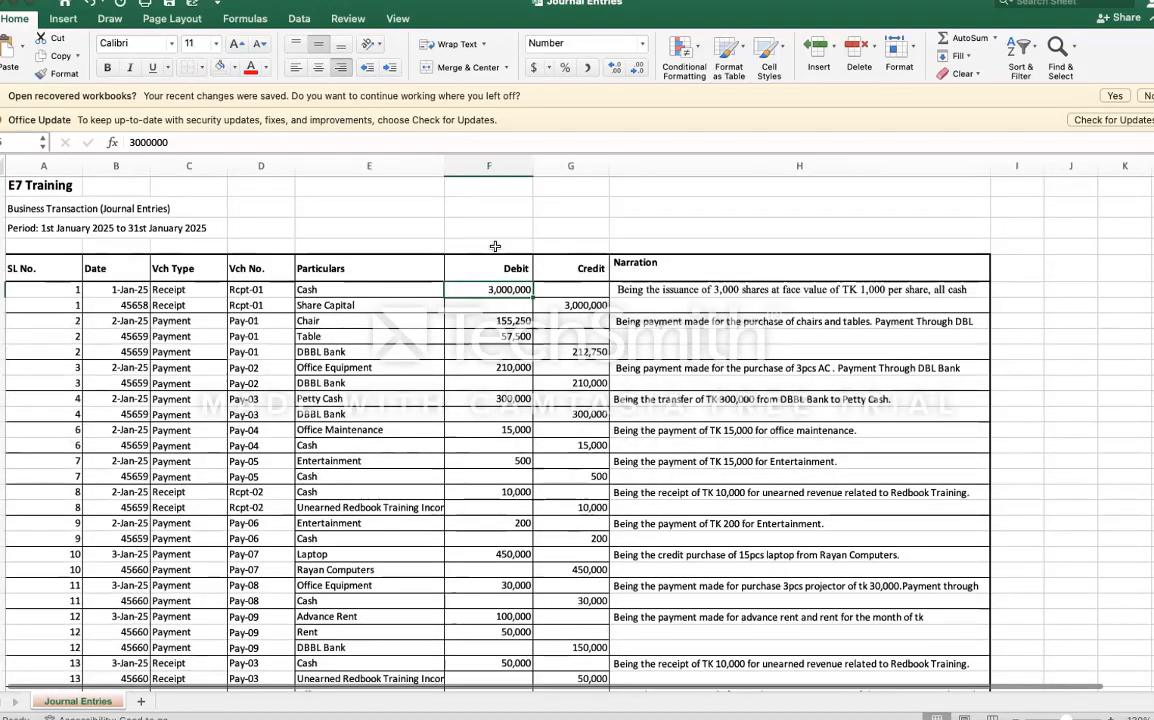
click(490, 245)
click(489, 166)
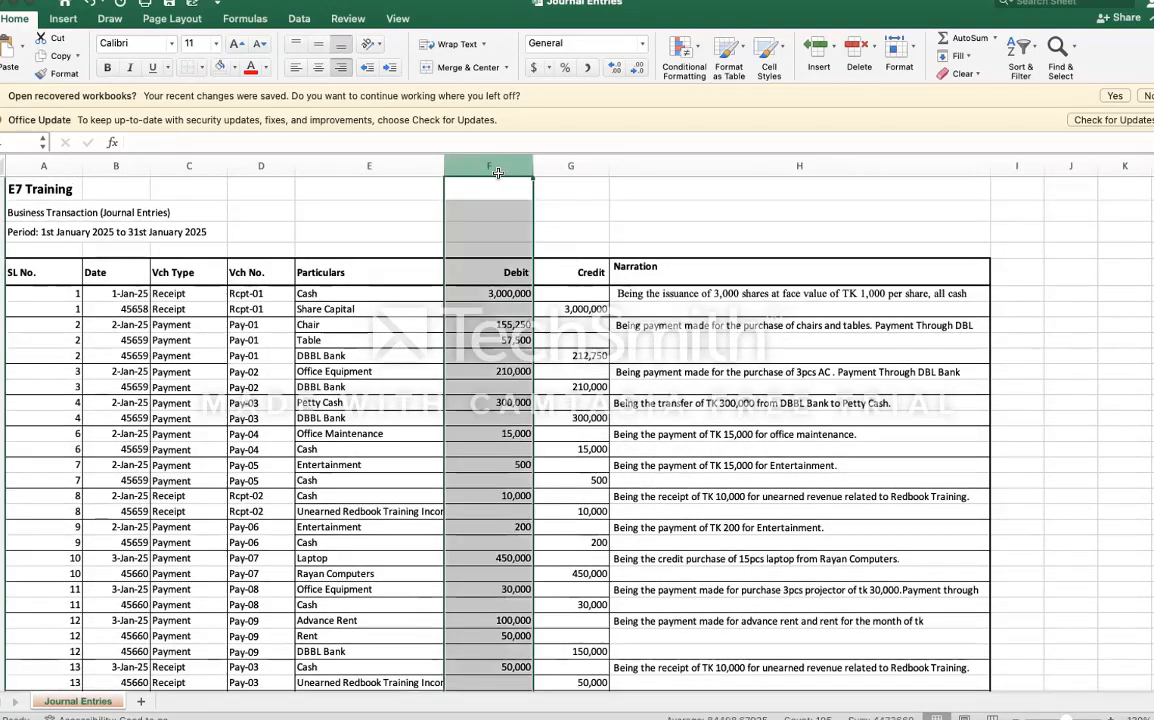
click(568, 167)
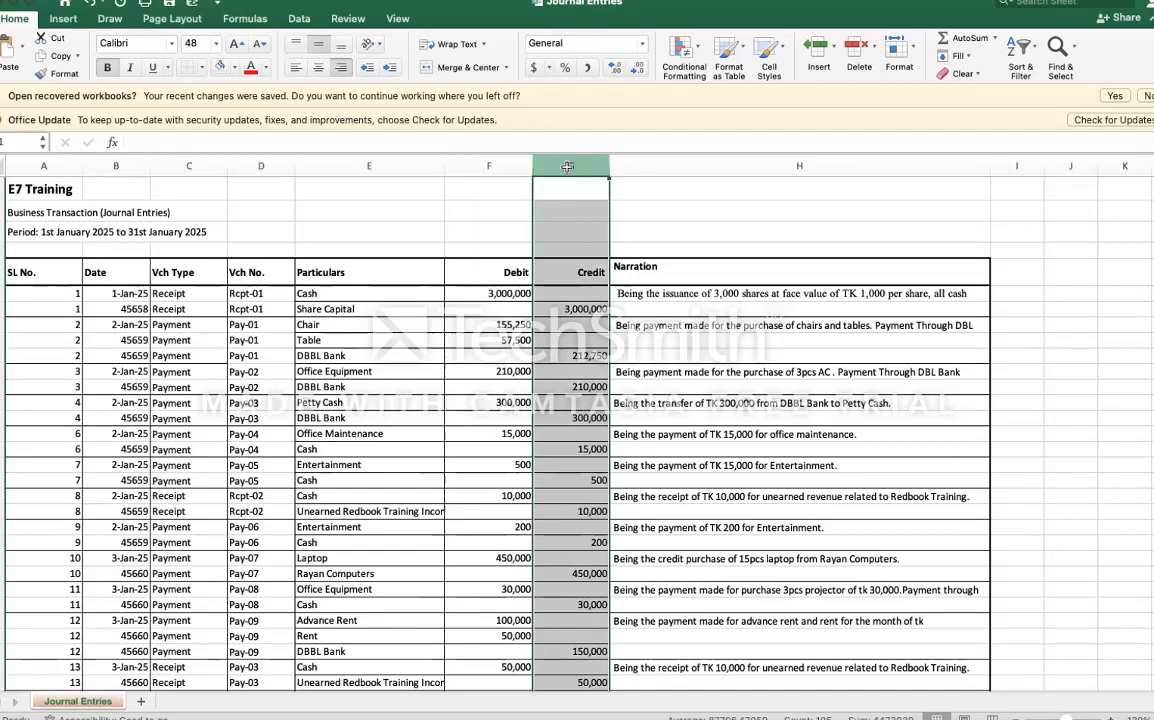
Step: Total the Debit column in F3, above its header, with =SUM(F6:F109)
click(507, 230)
text(=SUM(F4)
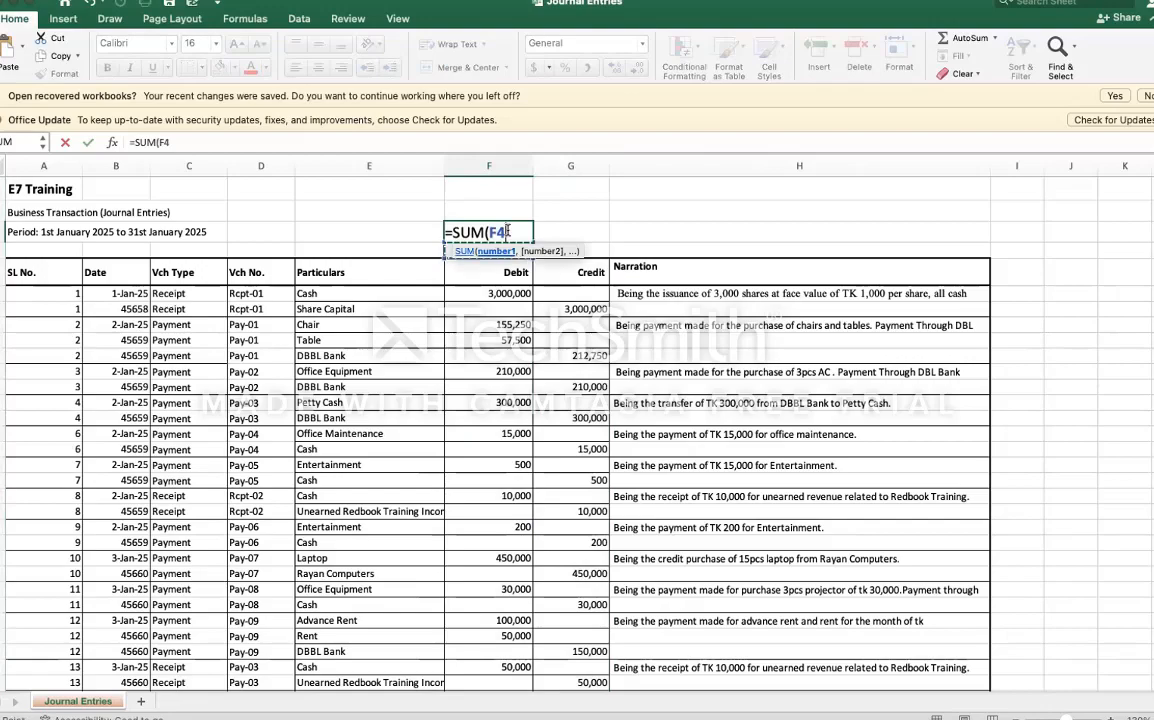
key(BackSpace)
text(6)
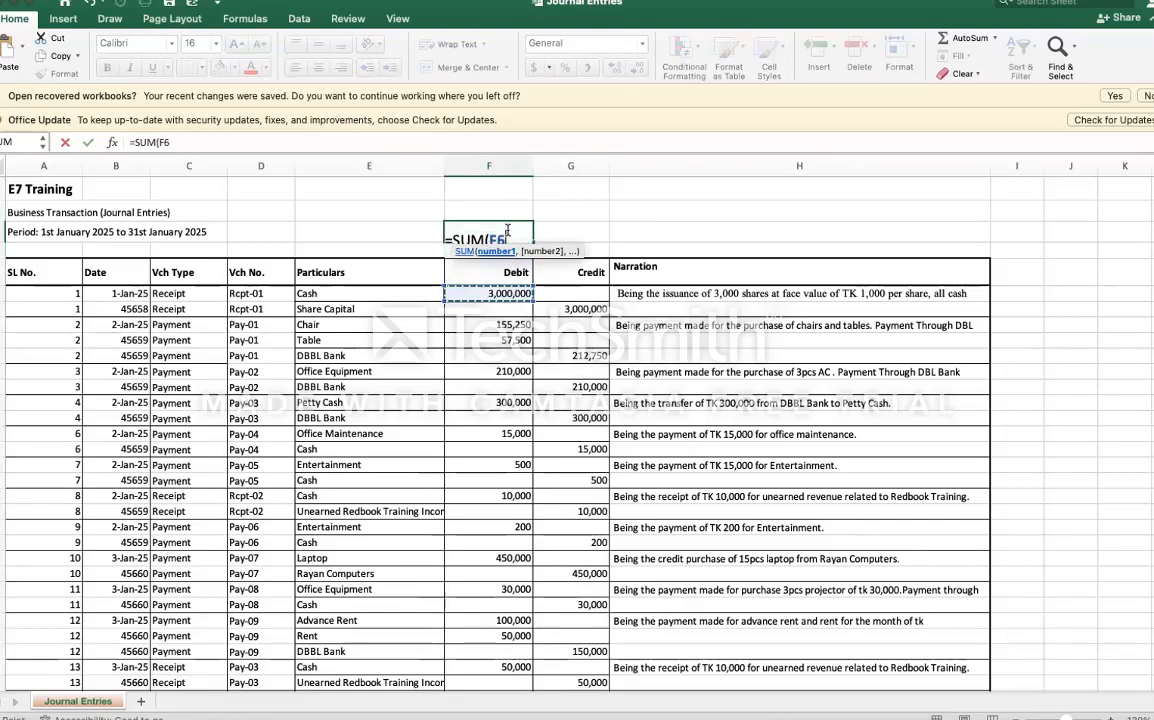
key(super+shift+Down)
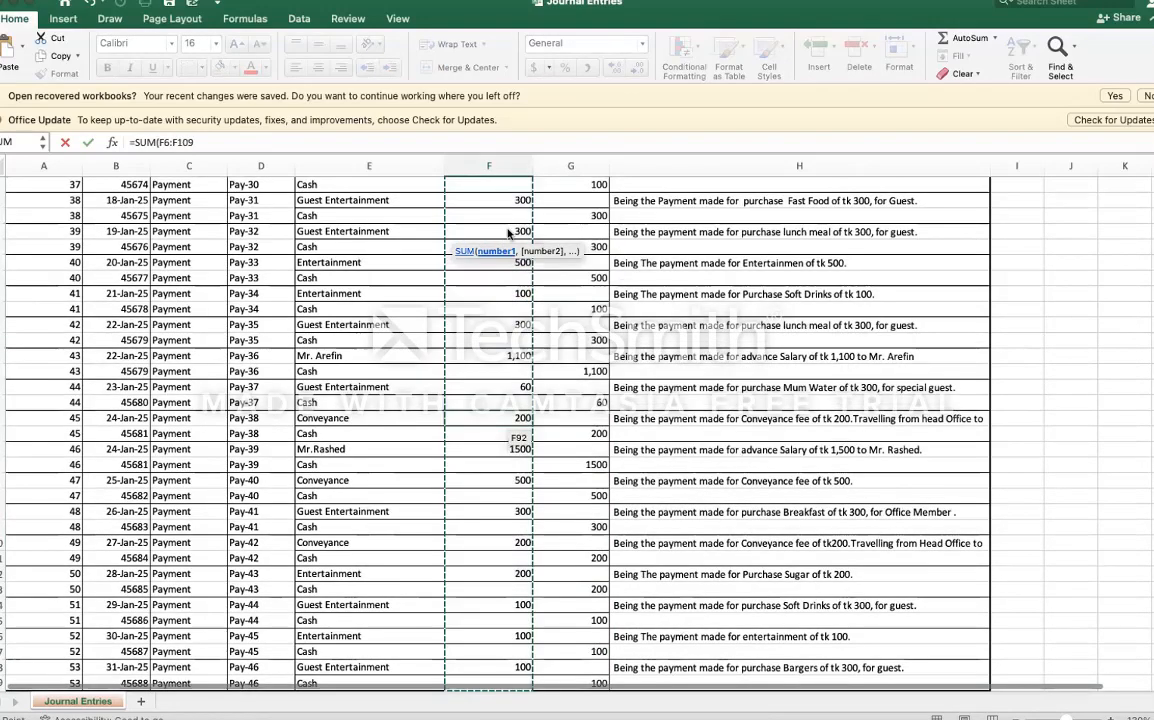
key(Return)
Step: Copy the Debit total formula into G3 to total the Credit column
key(Down)
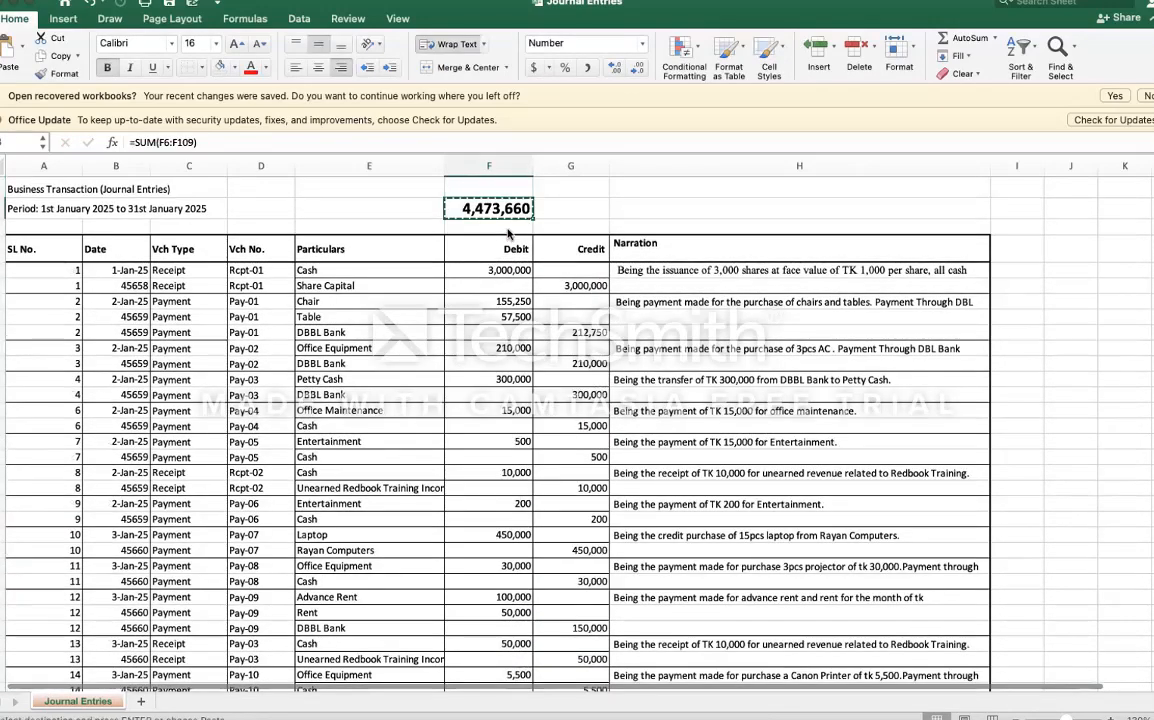
key(shift+Right)
key(super+c)
key(super+v)
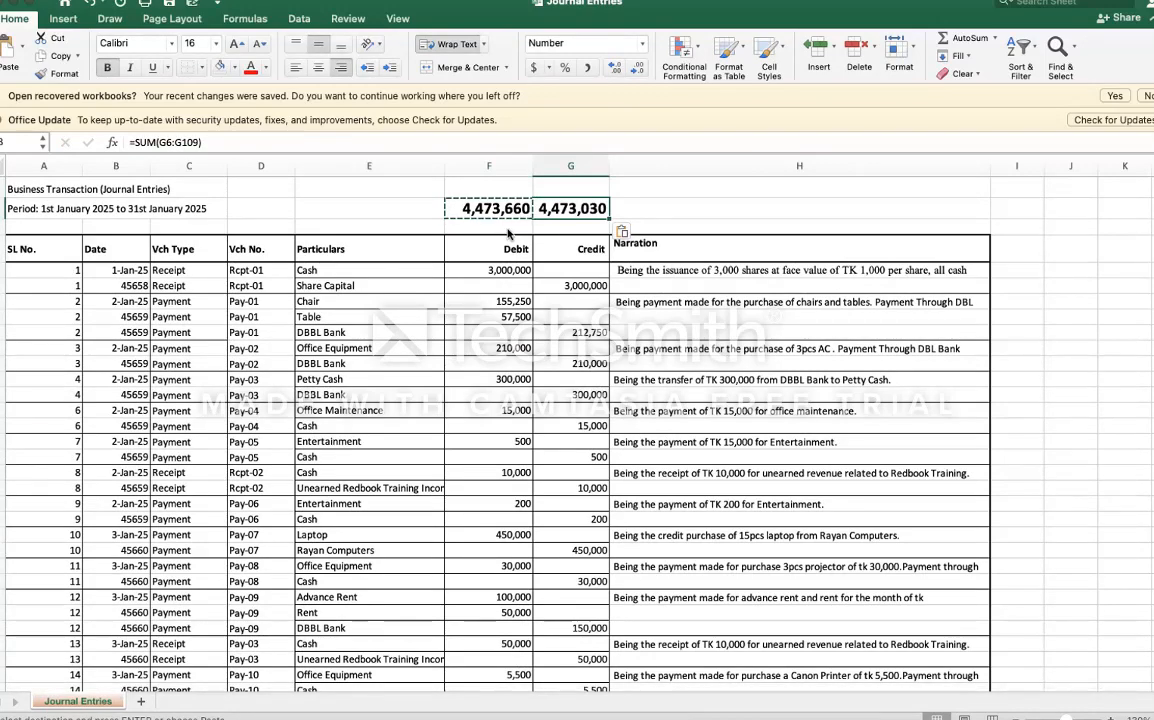
Step: Calculate the difference between the Debit and Credit totals in H3 with =F3-G3
key(Right)
text(=)
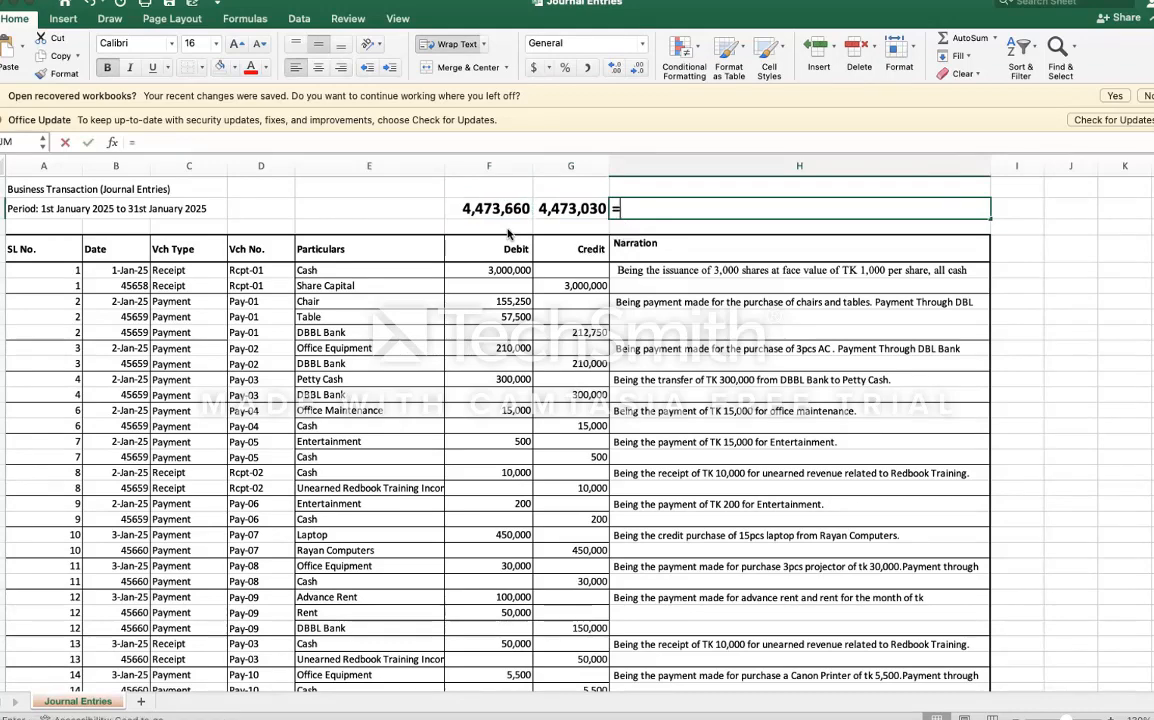
key(Left)
key(Left)
text(-)
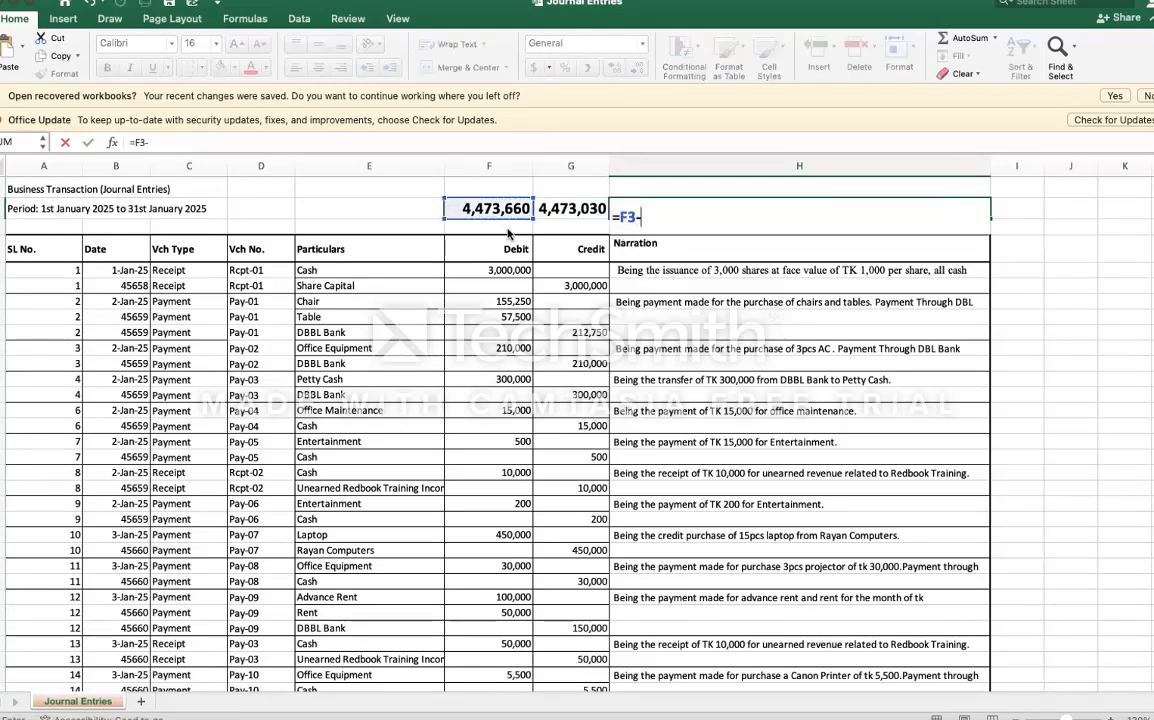
key(Left)
key(Return)
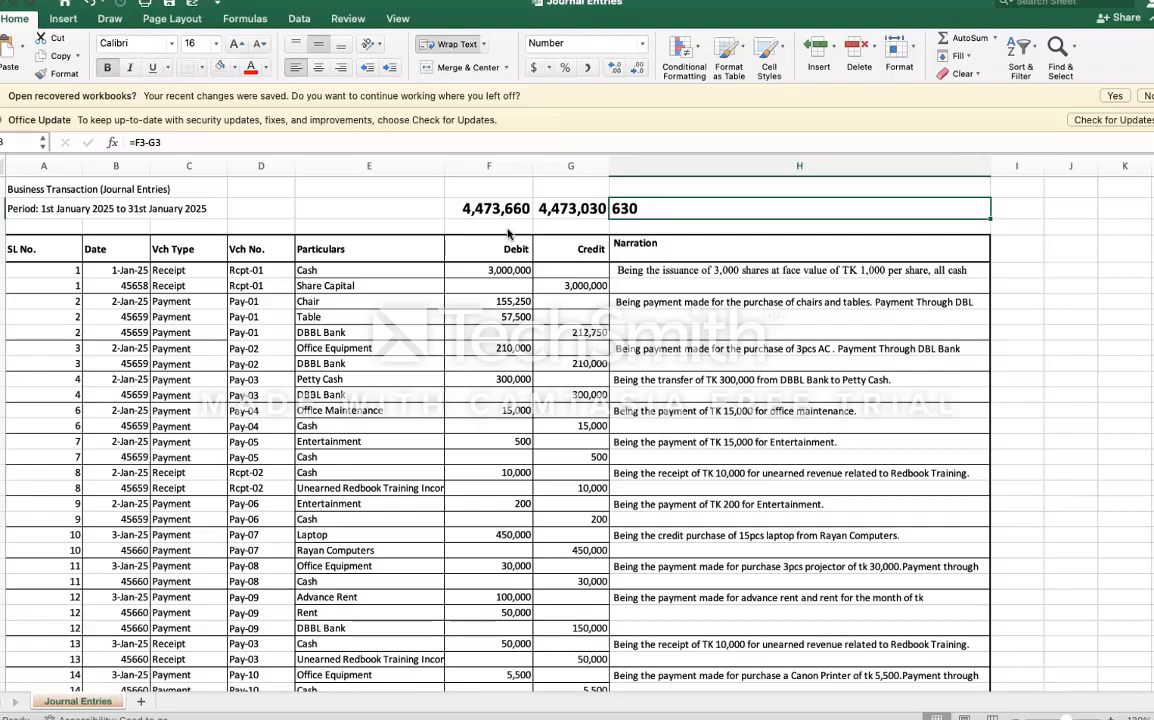
Step: Check that the Debit total formula's range in F3 reaches the last journal row, comparing it with the final Debit and Credit cells
key(Left)
key(Left)
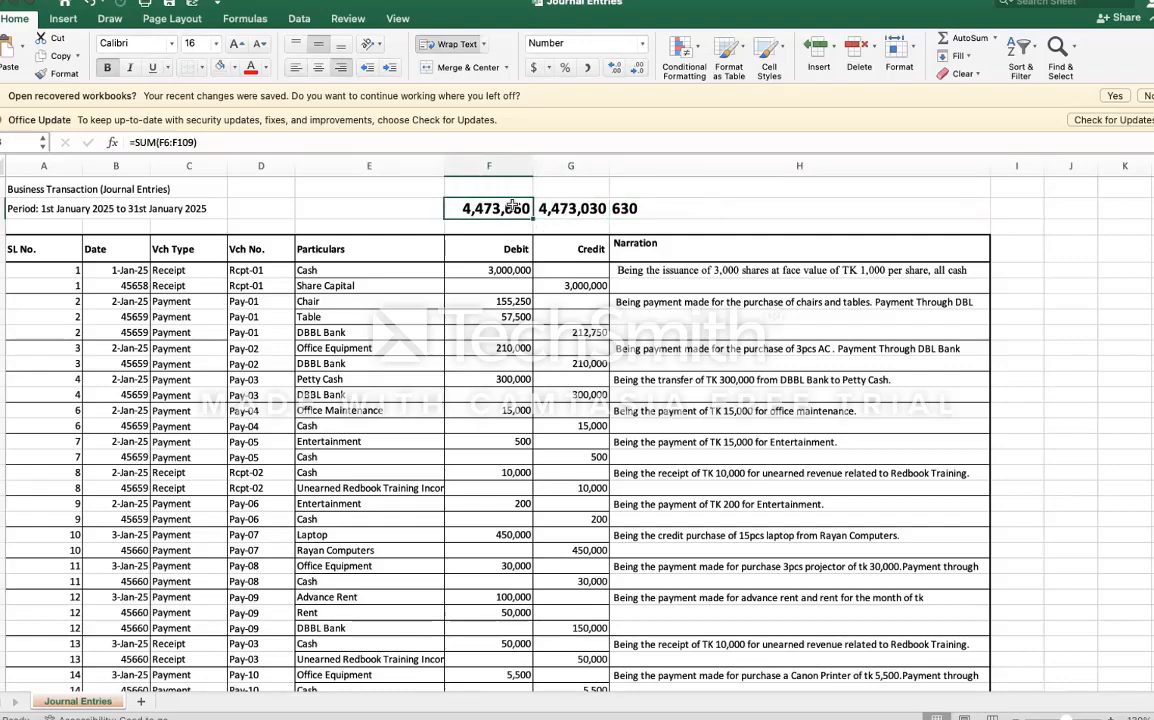
double_click(512, 206)
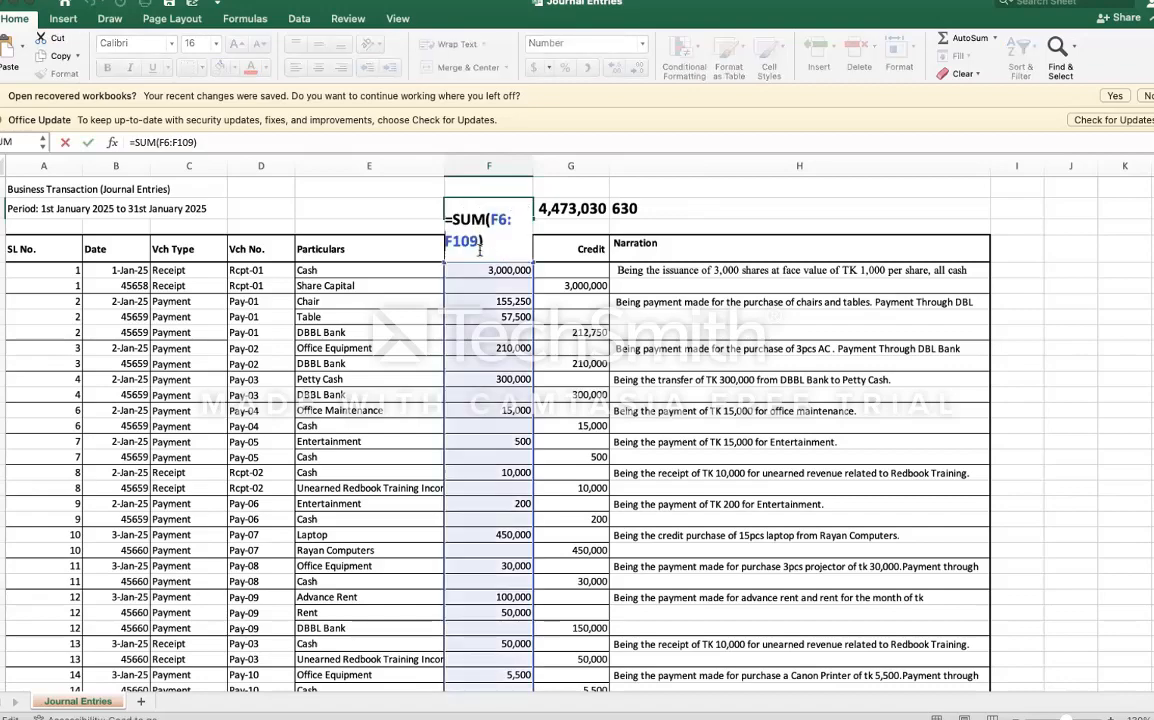
key(Escape)
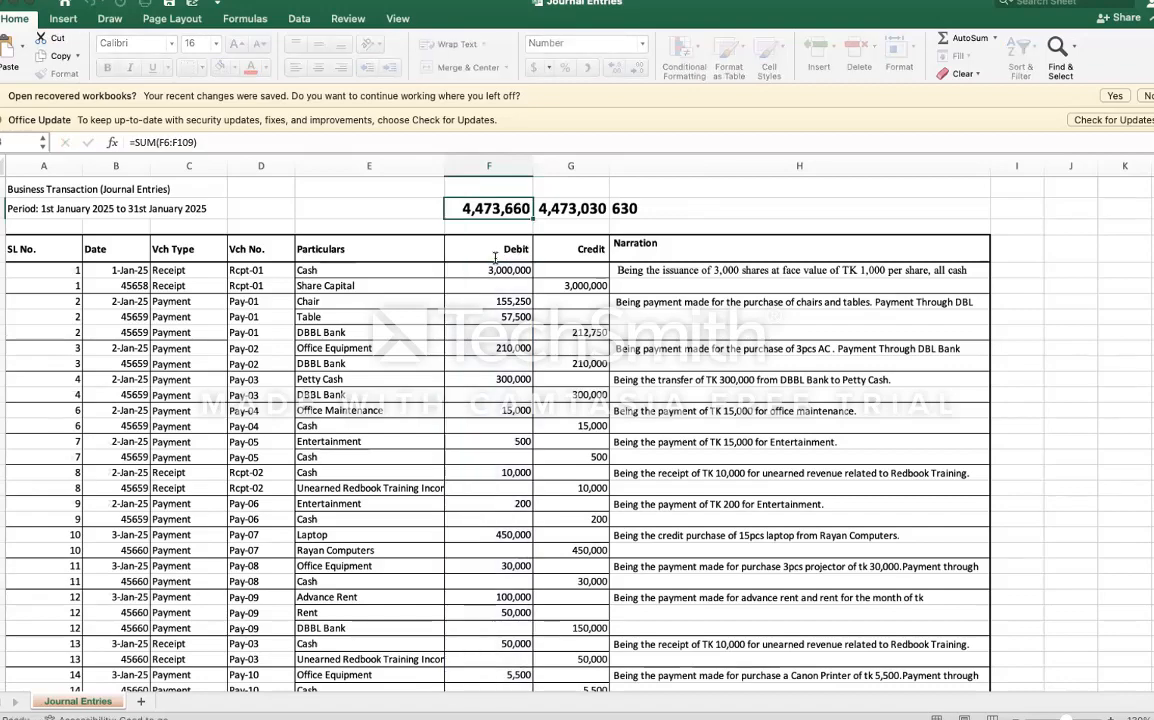
key(Down)
key(Down)
key(Down)
key(Down)
key(Down)
key(Down)
key(Down)
key(Down)
key(Down)
key(Down)
key(Down)
key(Down)
key(Down)
key(Down)
key(Down)
key(Down)
key(Down)
key(Down)
key(Down)
key(Down)
key(Down)
key(Down)
key(Down)
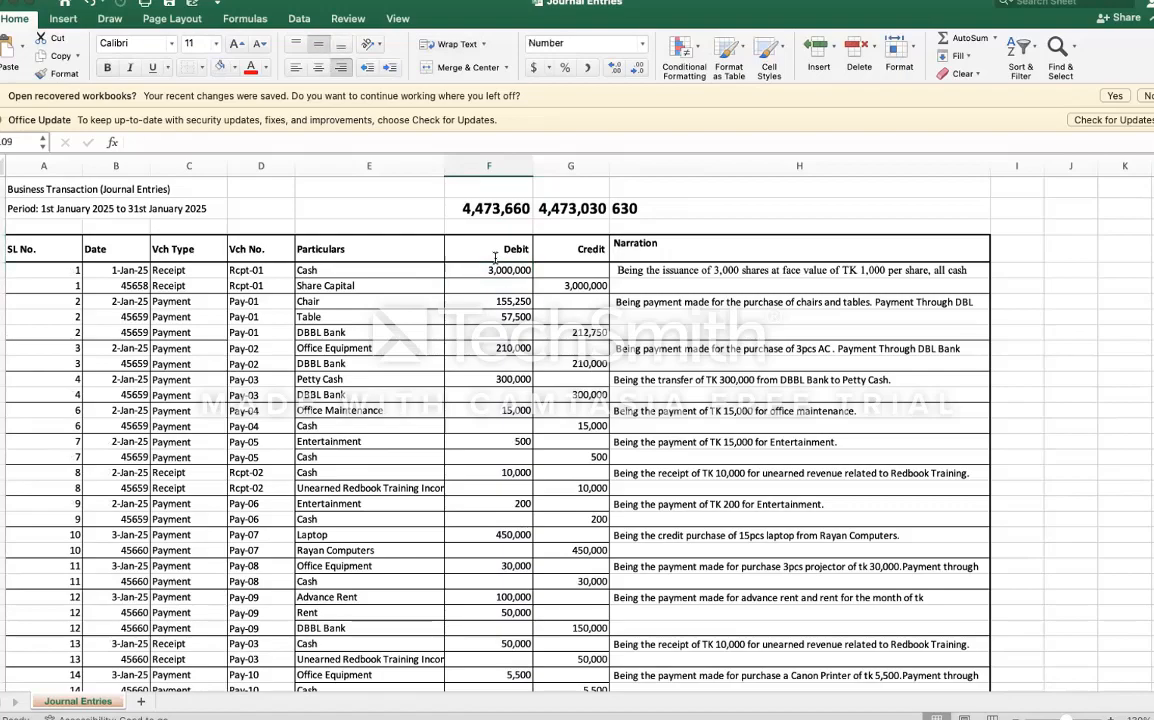
key(Up)
key(Up)
key(Up)
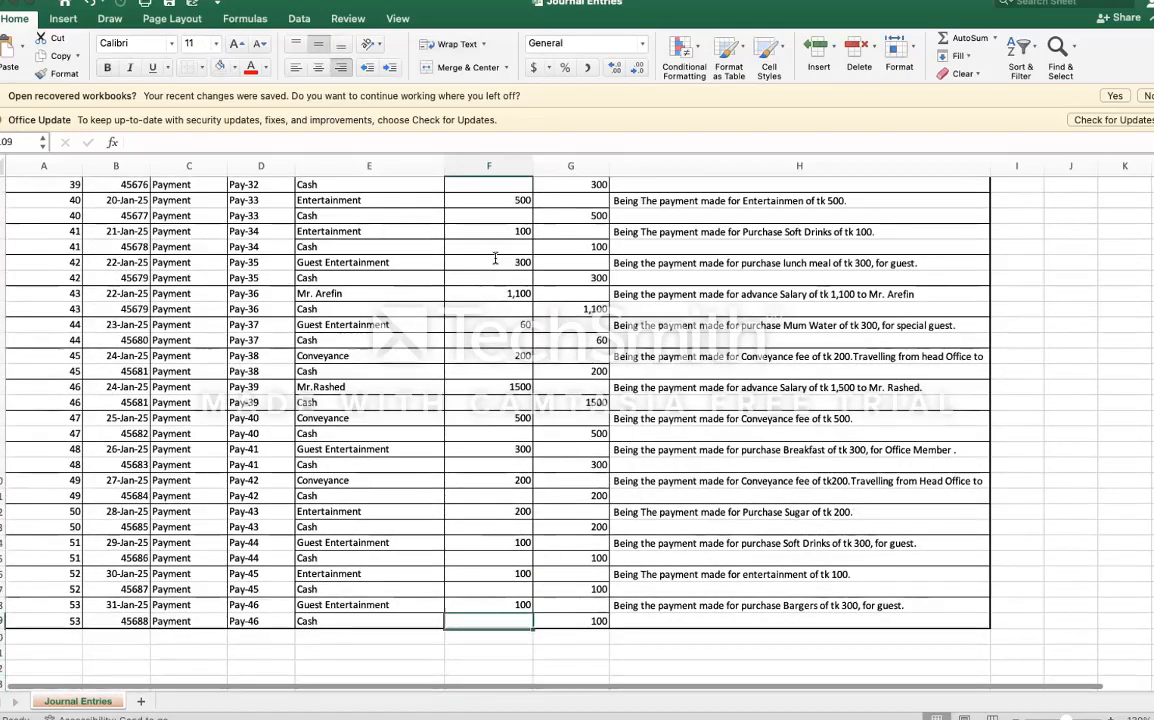
key(Right)
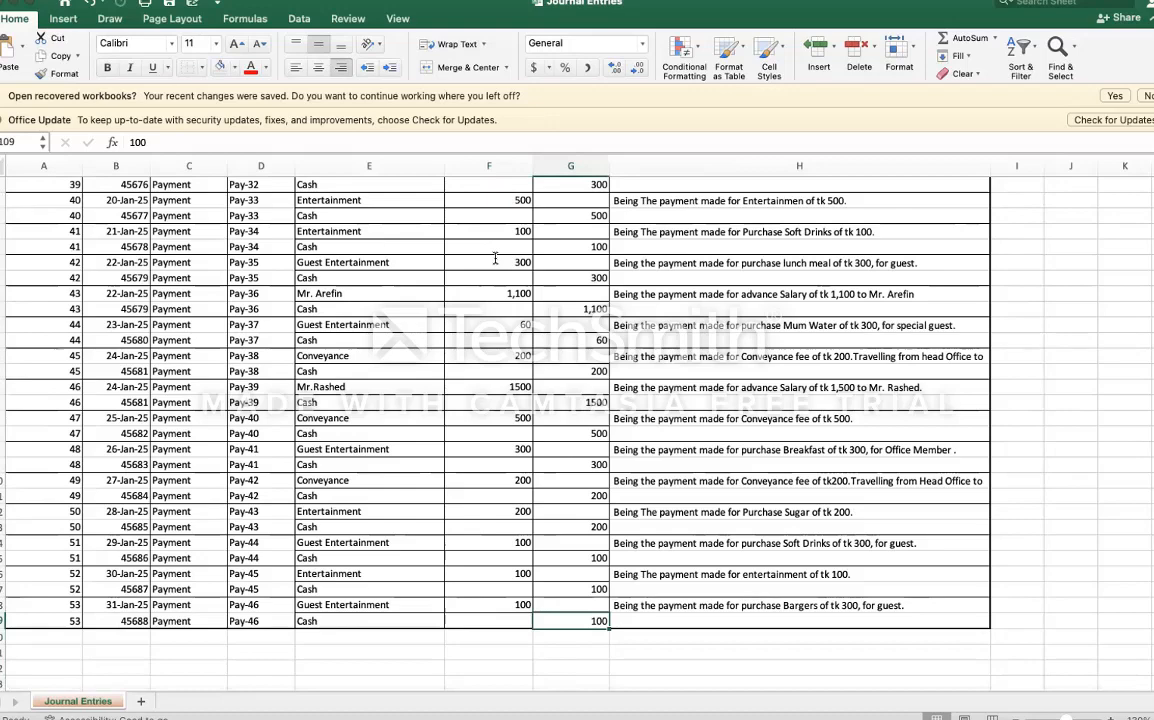
key(Left)
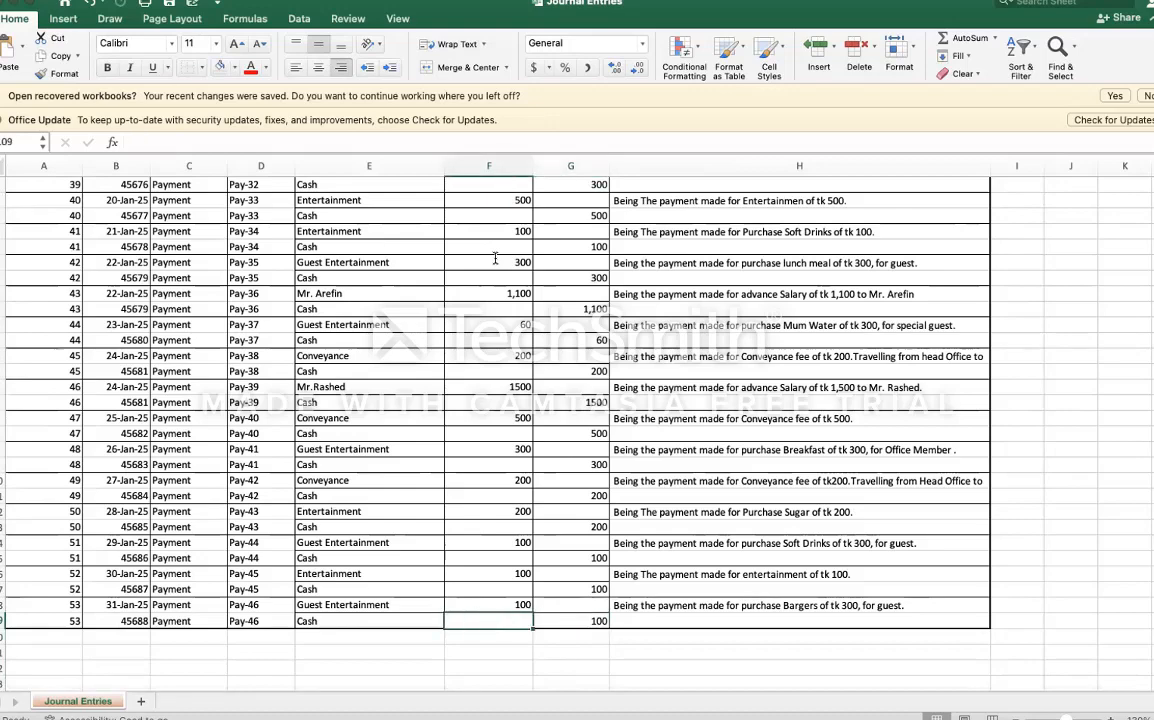
key(super+Up)
key(super+Up)
key(super+Up)
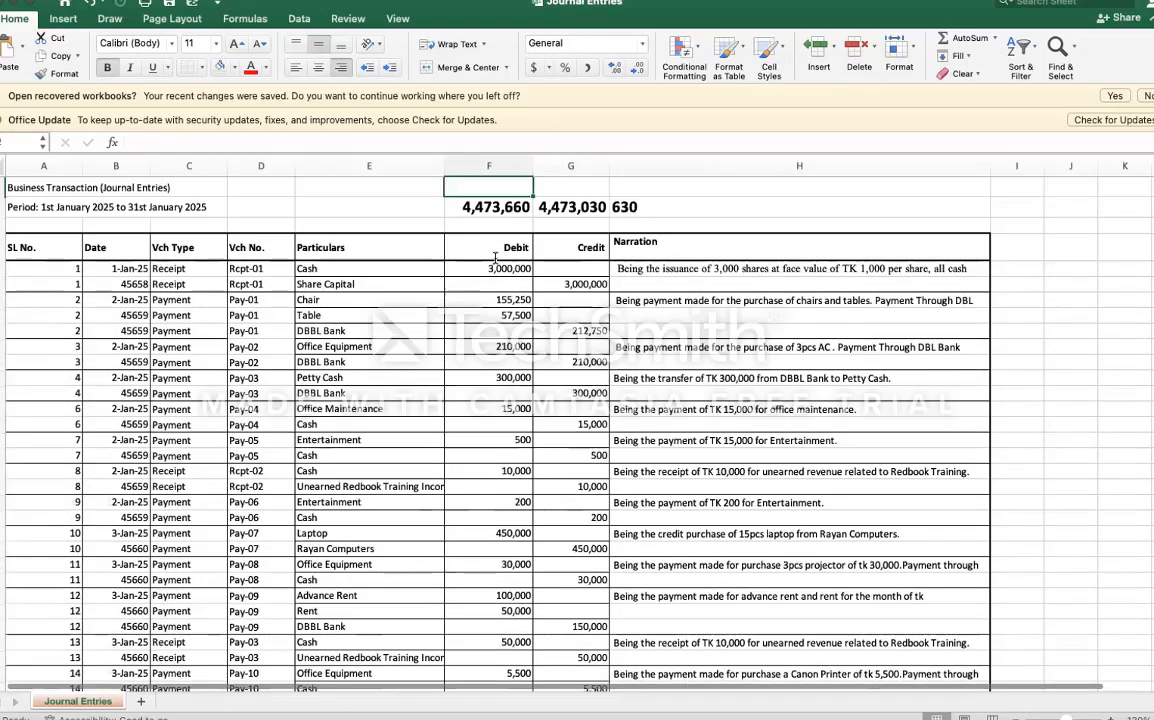
key(Down)
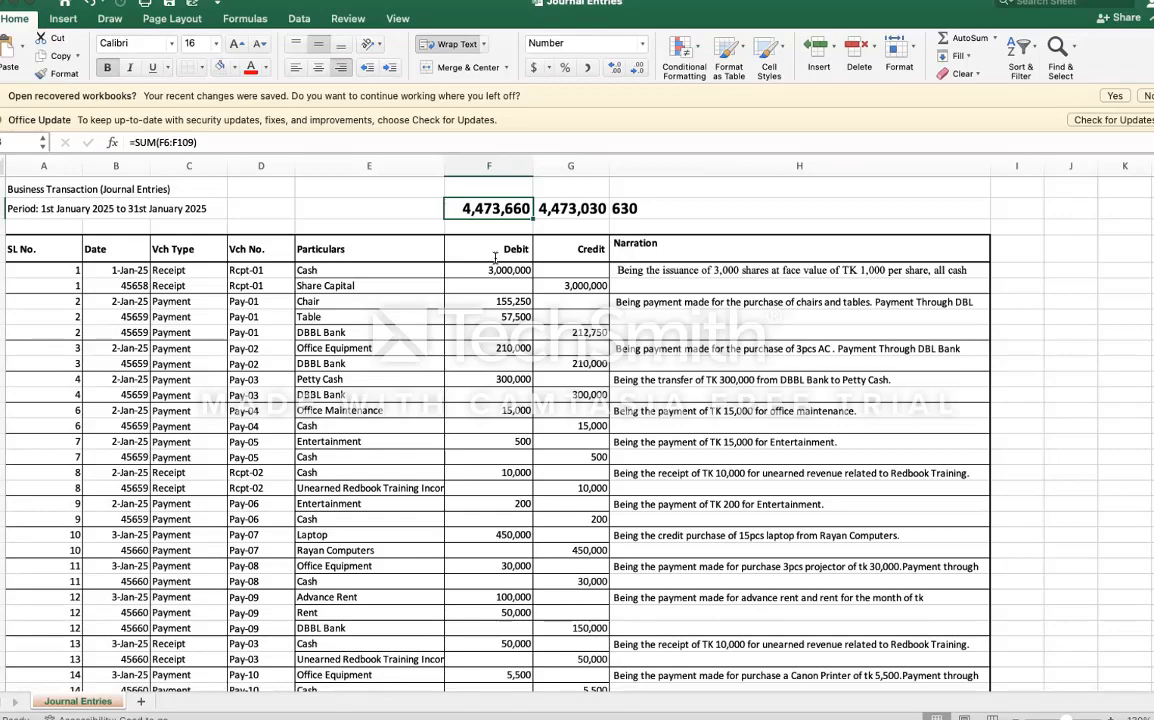
Step: Go down the Debit column from its total to the last journal rows, comparing each entry's Debit and Credit amounts
key(Down)
key(Down)
key(Down)
key(Down)
key(Down)
key(Down)
key(Down)
key(Down)
key(Down)
key(Down)
key(Down)
key(Down)
key(Down)
key(Down)
key(Down)
key(Down)
key(Down)
key(Down)
key(Down)
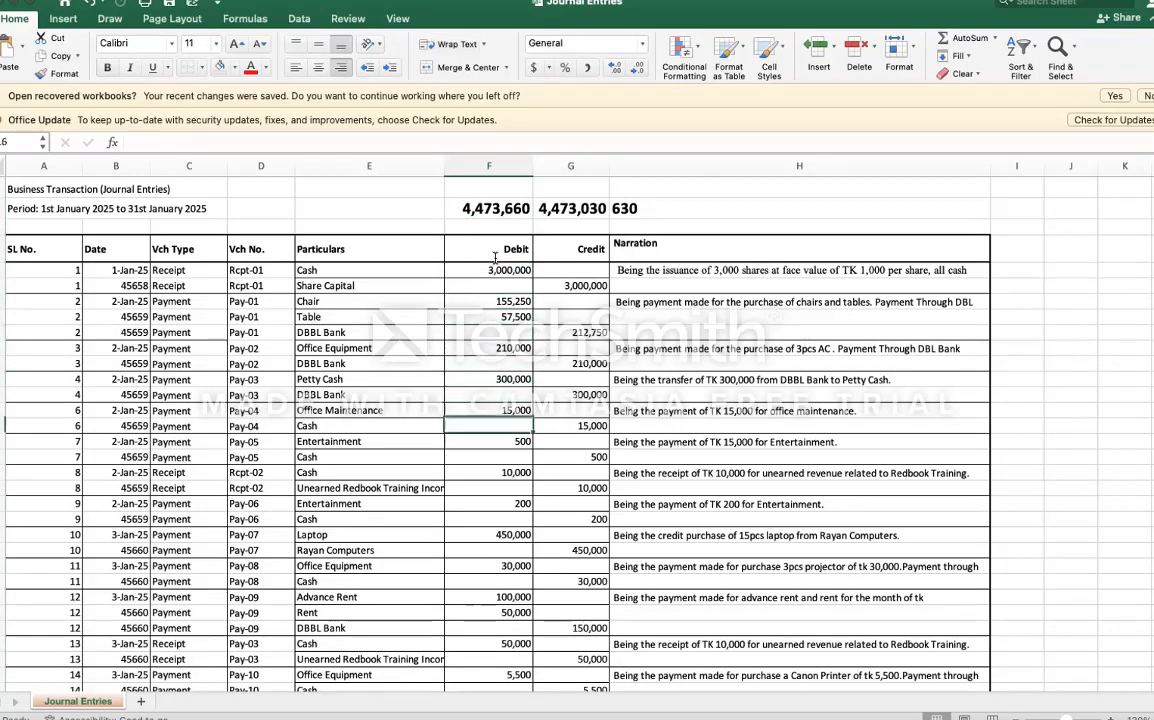
key(Down)
key(Down)
key(Down)
key(Down)
key(Down)
key(Down)
key(Down)
key(Down)
key(Down)
key(Down)
key(Down)
key(Down)
key(Down)
key(Down)
key(Down)
key(Down)
key(Down)
key(Down)
key(Down)
key(Down)
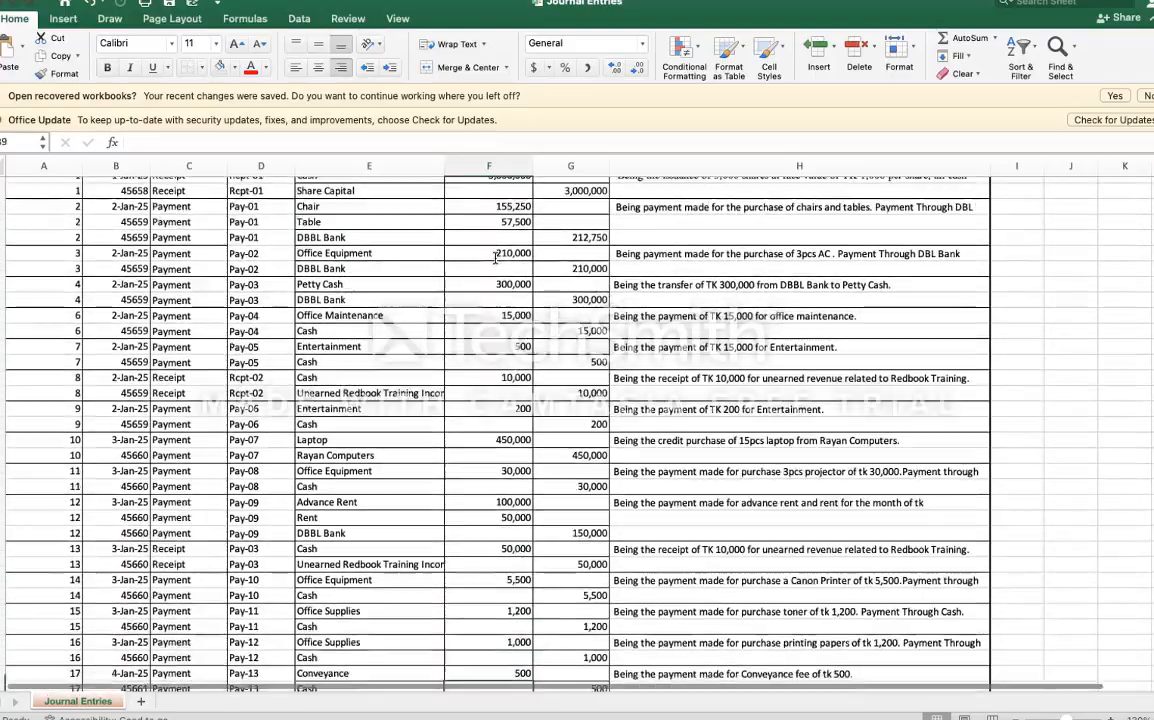
key(Down)
key(Down)
key(Down)
key(Down)
key(Down)
key(Down)
key(Down)
key(Down)
key(Down)
key(Down)
key(Down)
key(Down)
key(Down)
key(Down)
key(Down)
key(Down)
key(Down)
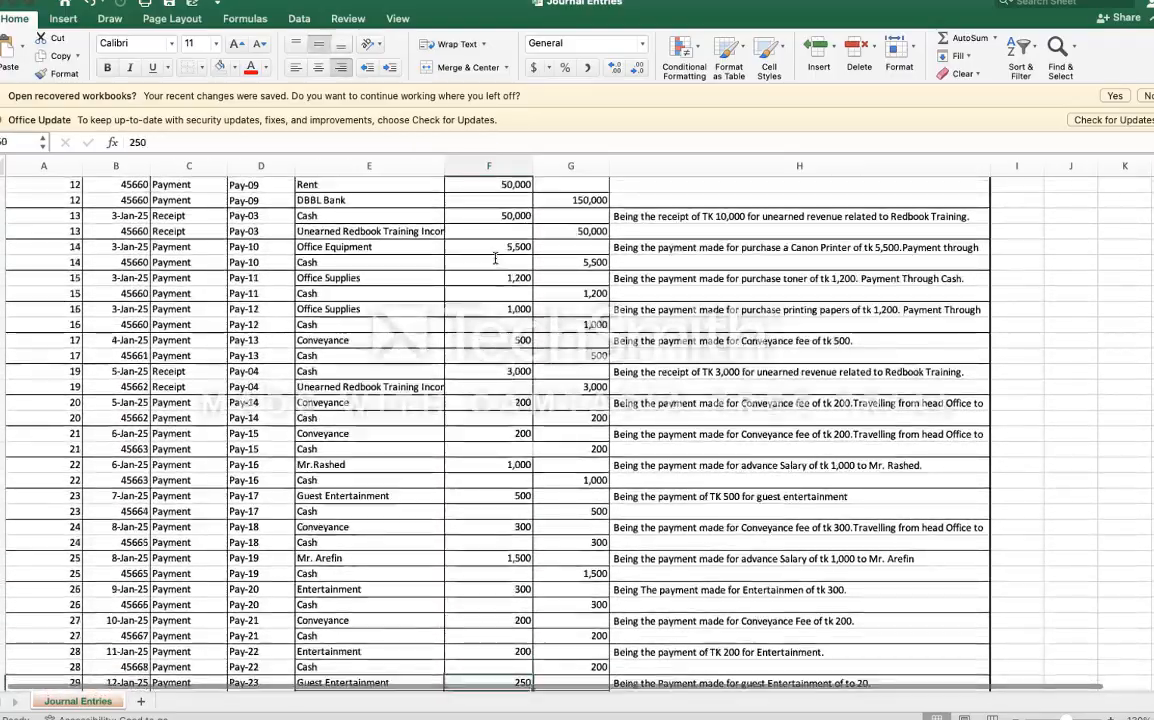
key(Down)
key(Down)
key(Down)
key(Down)
key(Down)
key(Down)
key(Down)
key(Down)
key(Down)
key(Down)
key(Down)
key(Down)
key(Down)
key(Down)
key(Down)
key(Down)
key(Down)
key(Down)
key(Down)
key(Down)
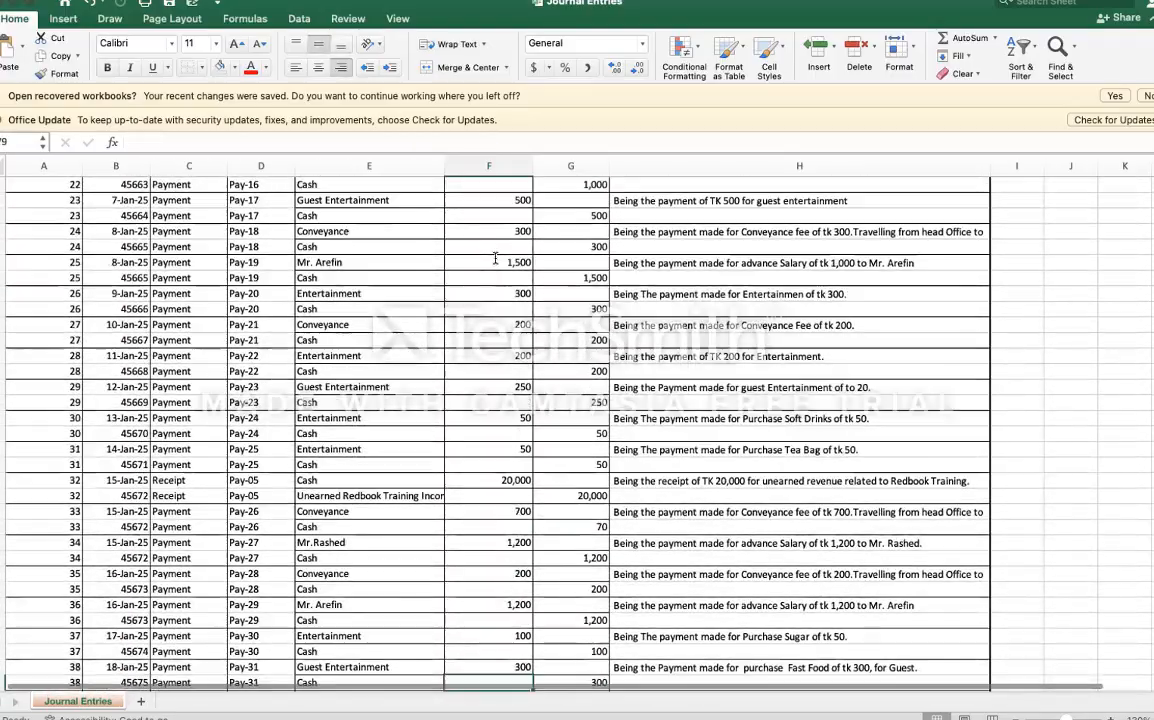
key(Down)
key(Down)
key(Down)
key(Down)
key(Down)
key(Down)
key(Down)
key(Down)
key(Down)
key(Down)
key(Down)
key(Down)
key(Down)
key(Down)
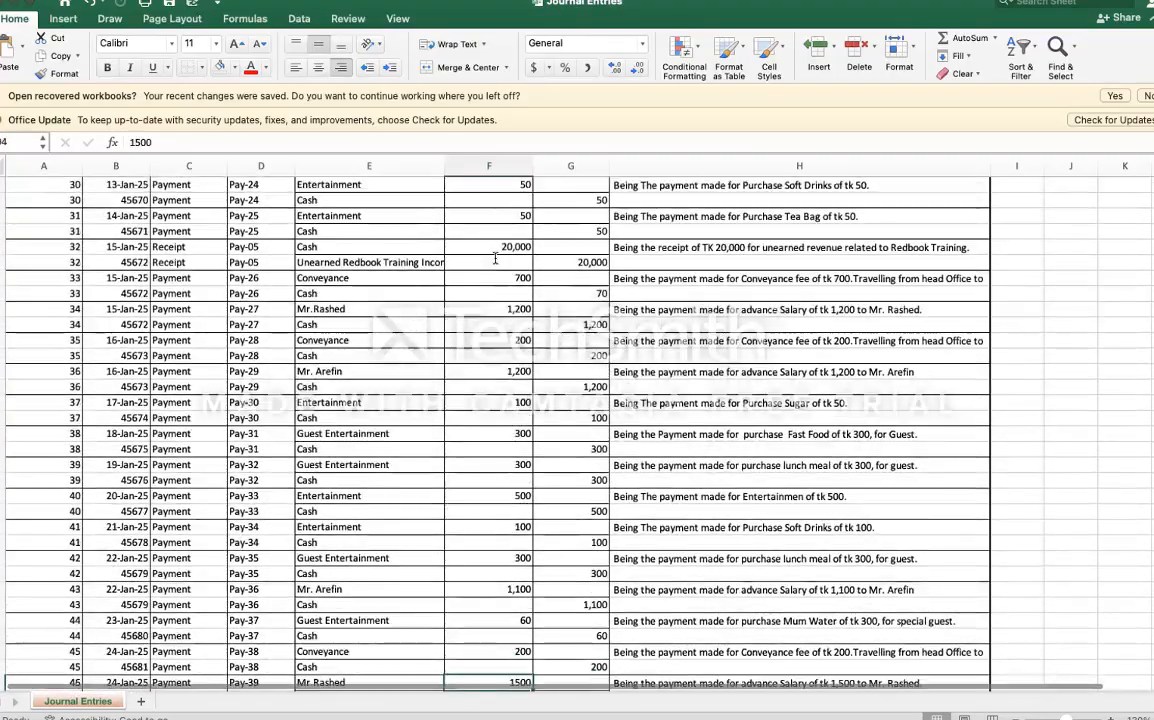
key(Down)
key(Down)
key(Down)
key(Down)
key(Down)
key(Down)
key(Down)
key(Down)
key(Down)
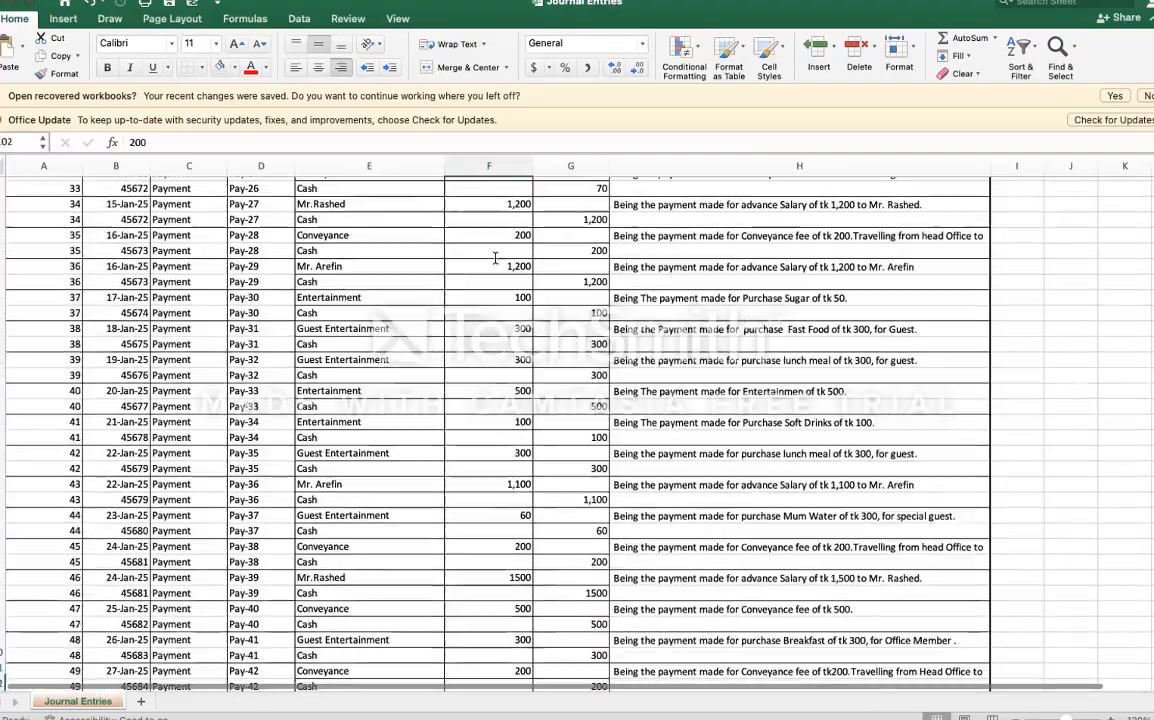
key(Down)
key(Down)
key(Down)
key(Down)
key(Down)
key(Down)
key(Down)
key(Down)
key(Down)
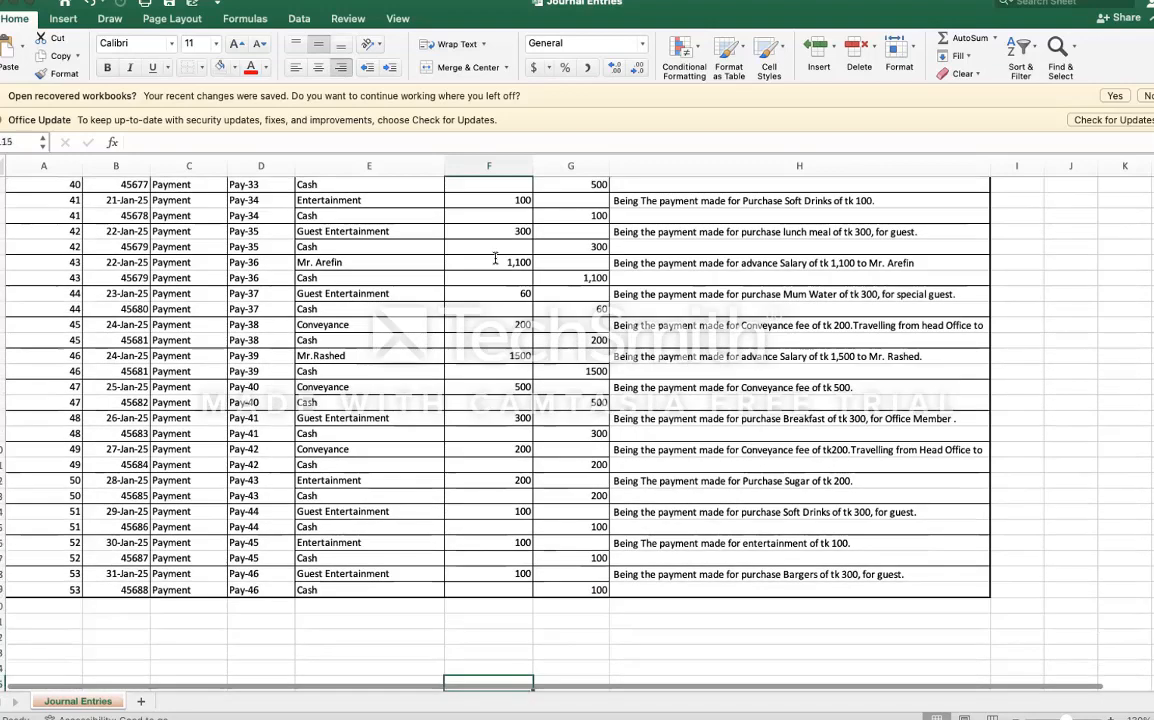
key(Up)
key(Up)
key(Up)
key(Up)
key(Up)
key(Up)
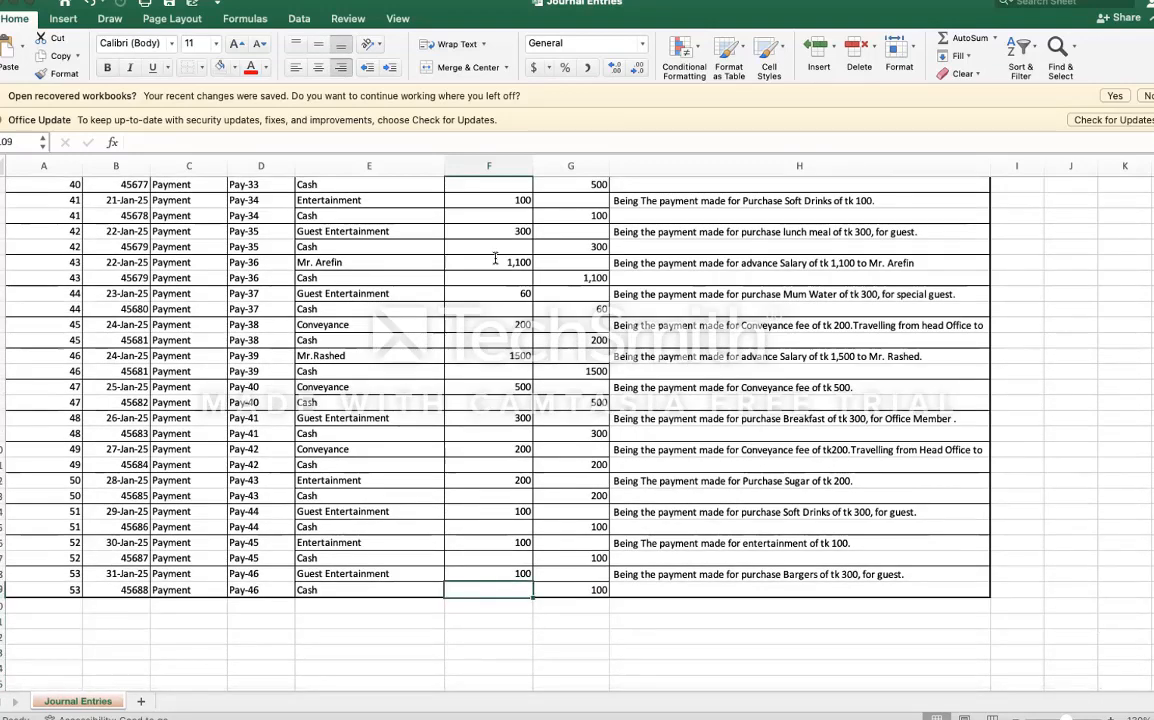
key(Up)
key(Up)
key(Up)
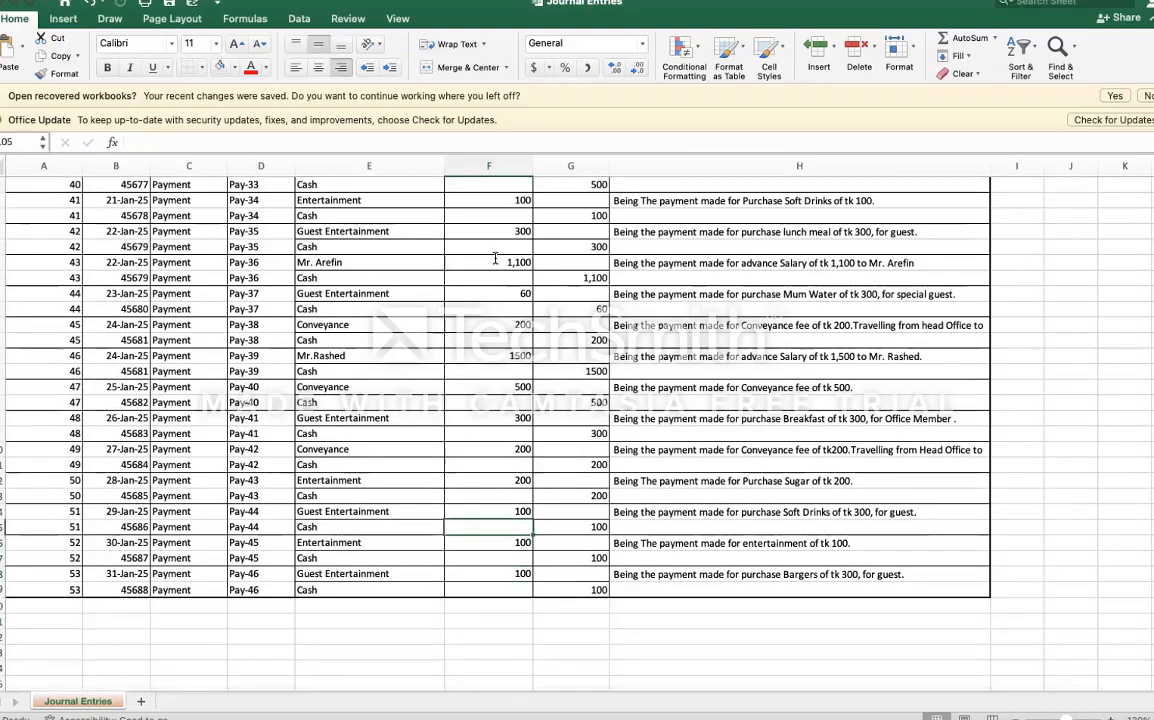
Step: Try AutoSum totals for Debit and Credit in the empty row below the last journal entry, and clear them
key(Down)
key(Down)
key(Down)
key(Down)
key(Down)
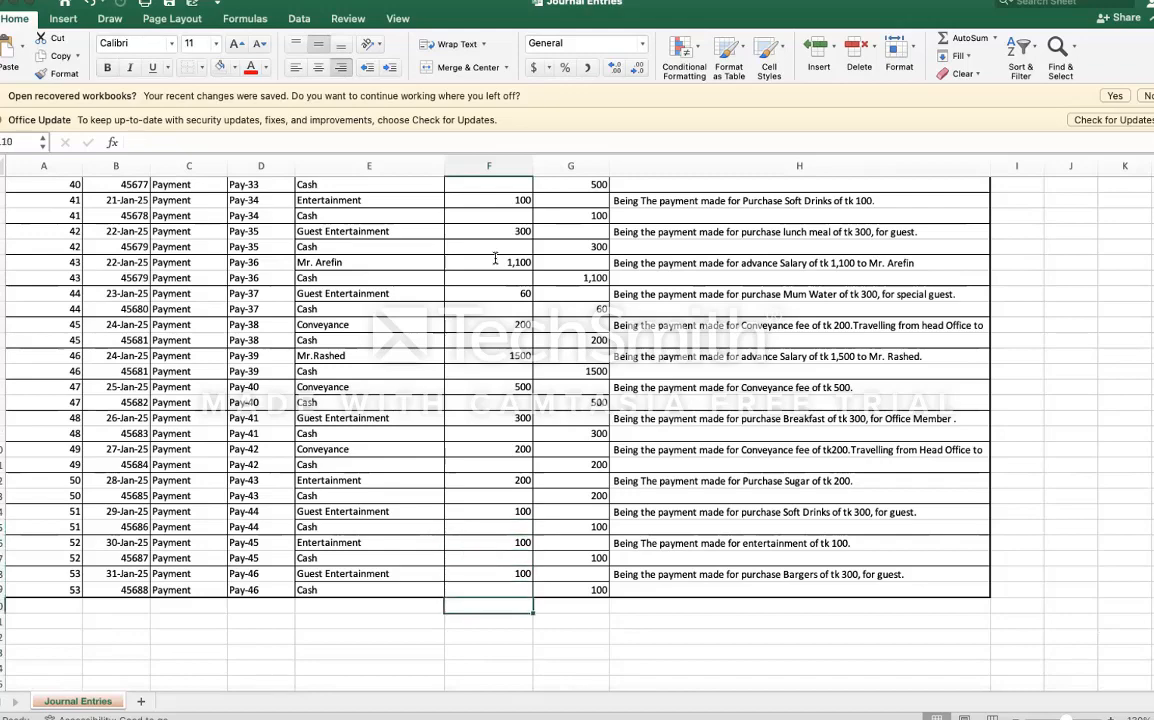
key(shift+Right)
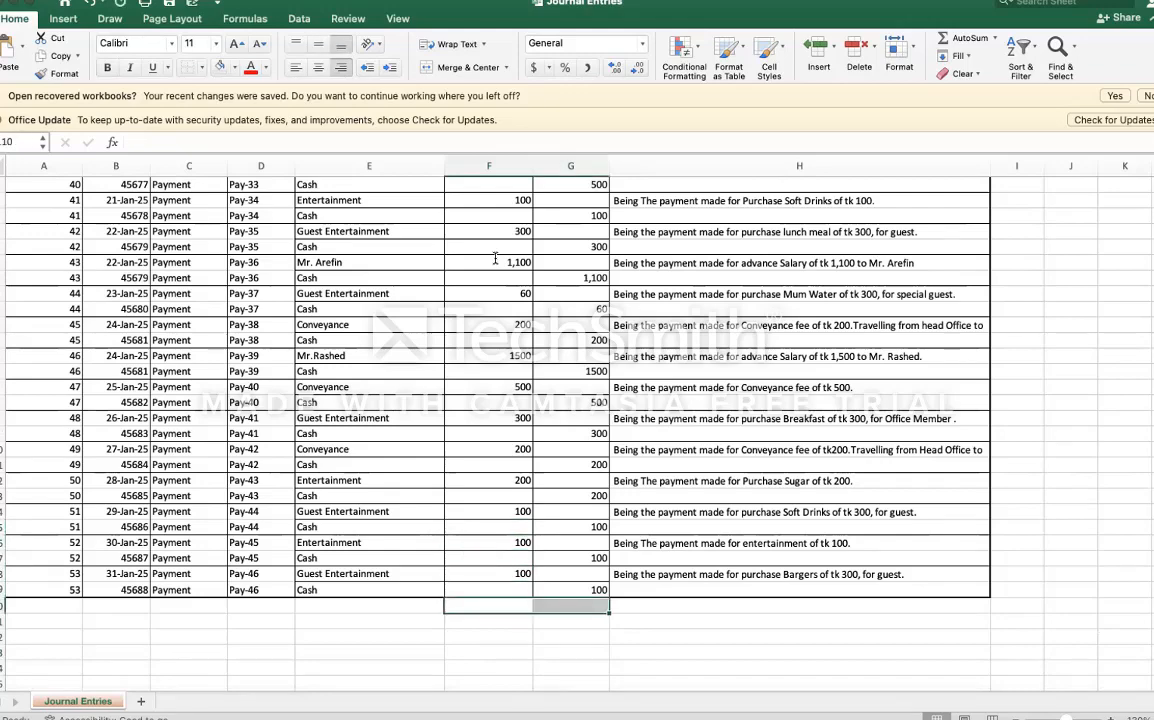
key(super+shift+t)
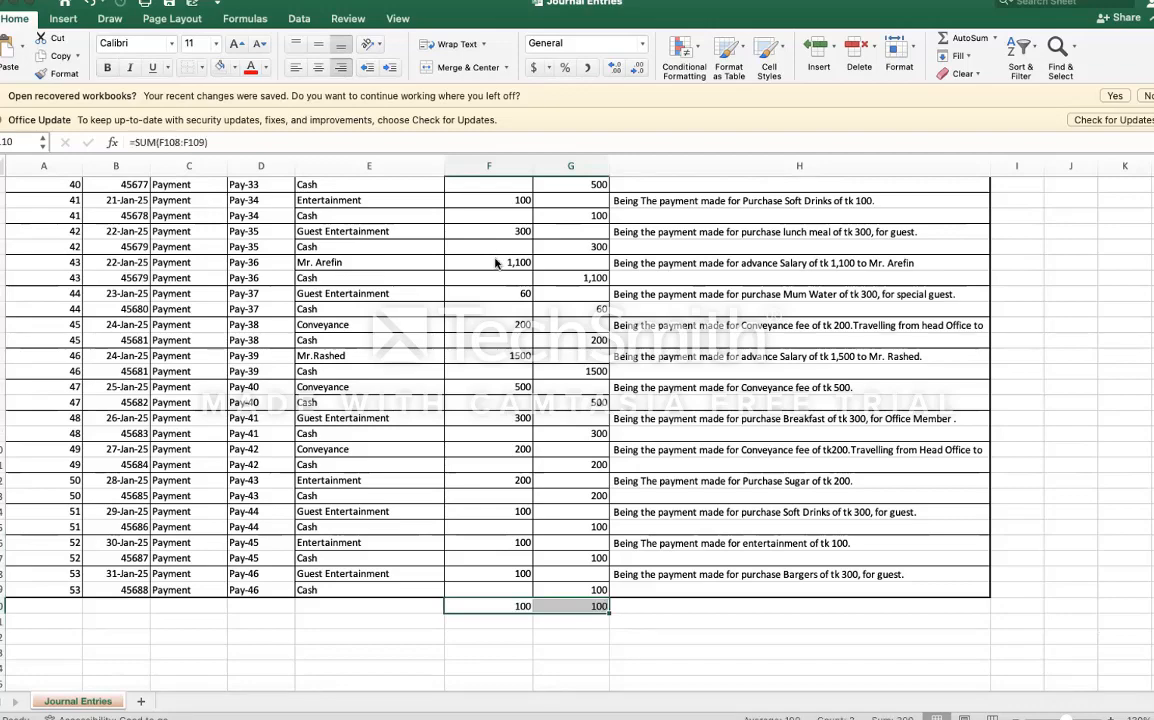
key(Delete)
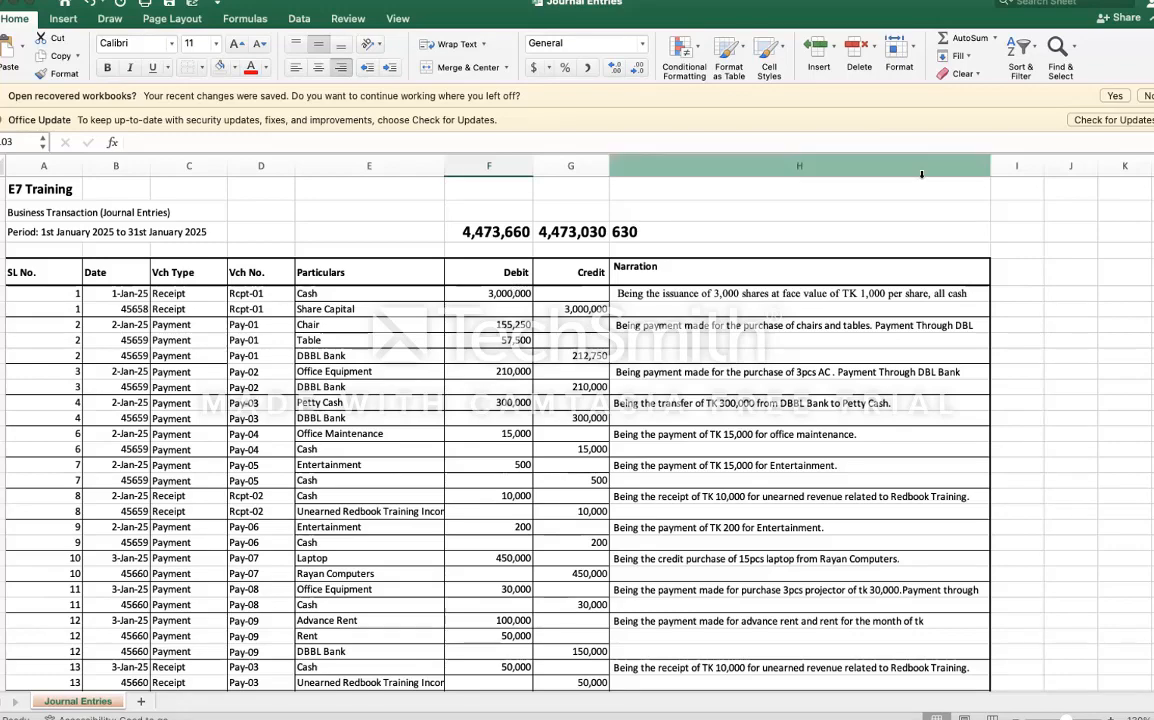
Step: Narrow the Narration column to about a third of its width and check the SL No. column from its last entry to its header
drag(990, 168, 724, 168)
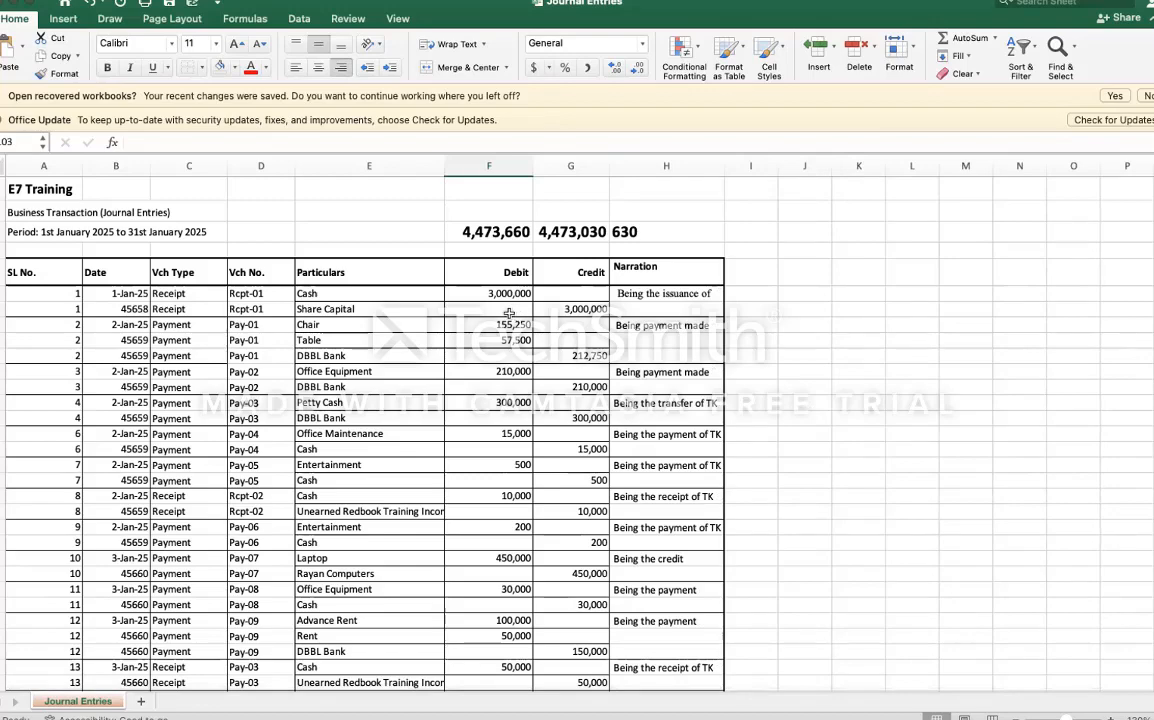
drag(50, 297, 65, 365)
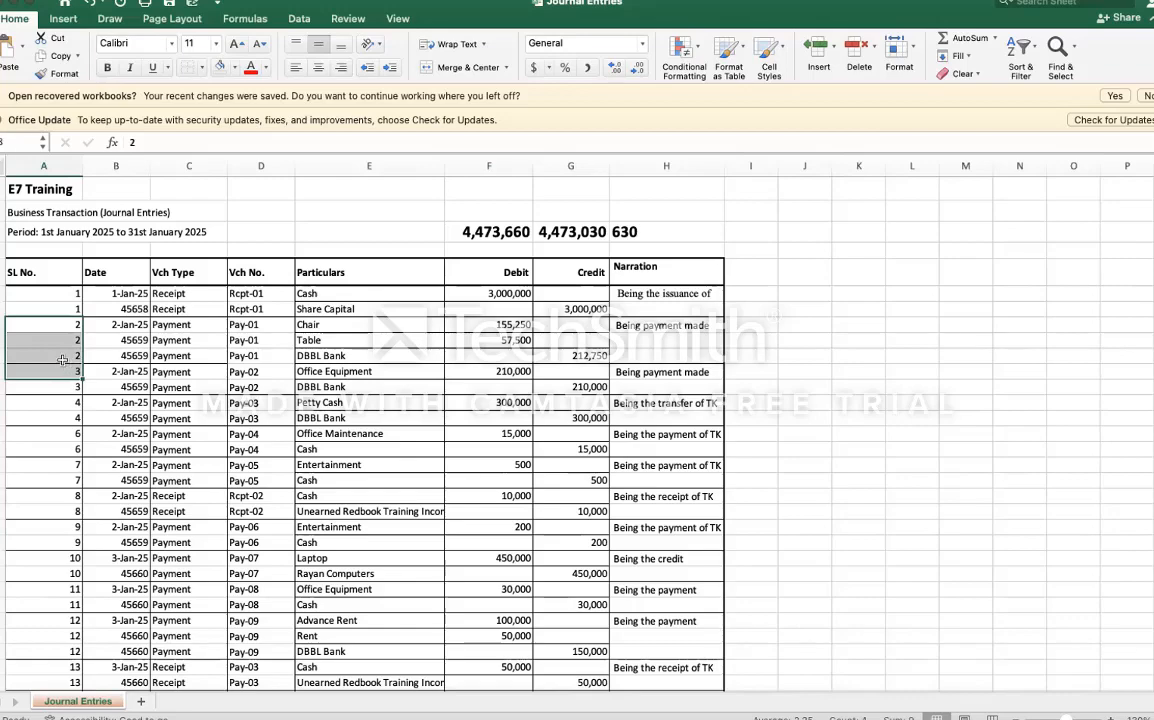
click(62, 357)
key(super+Down)
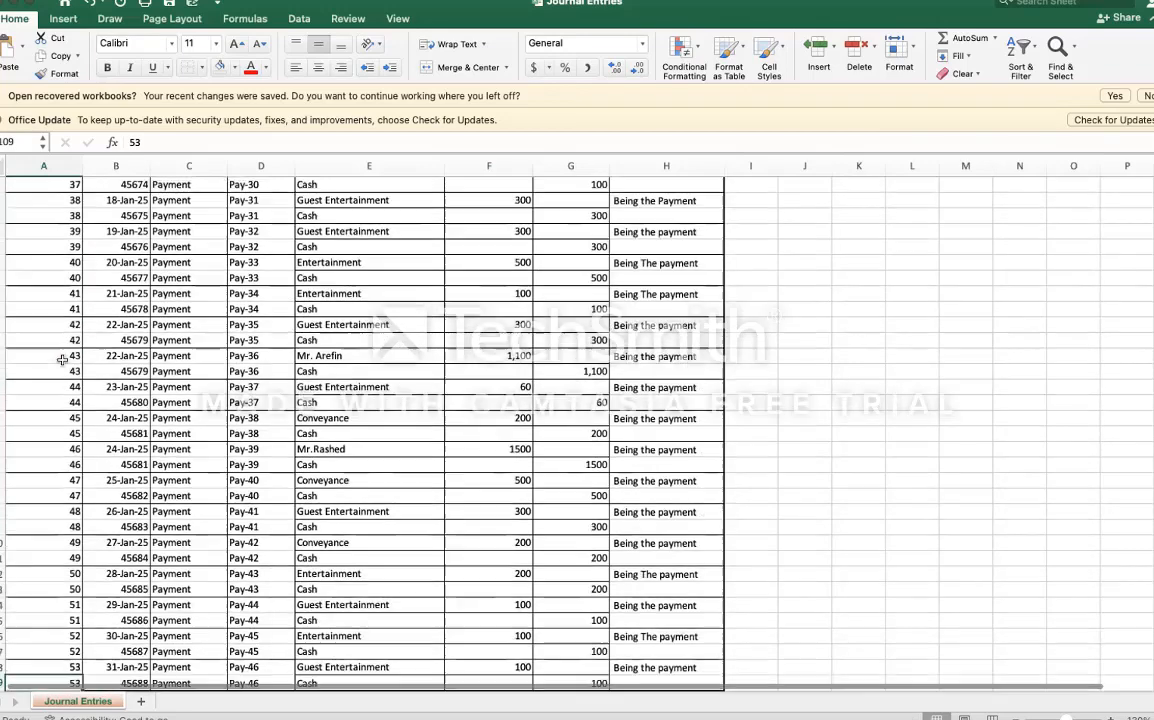
key(super+Down)
key(super+Up)
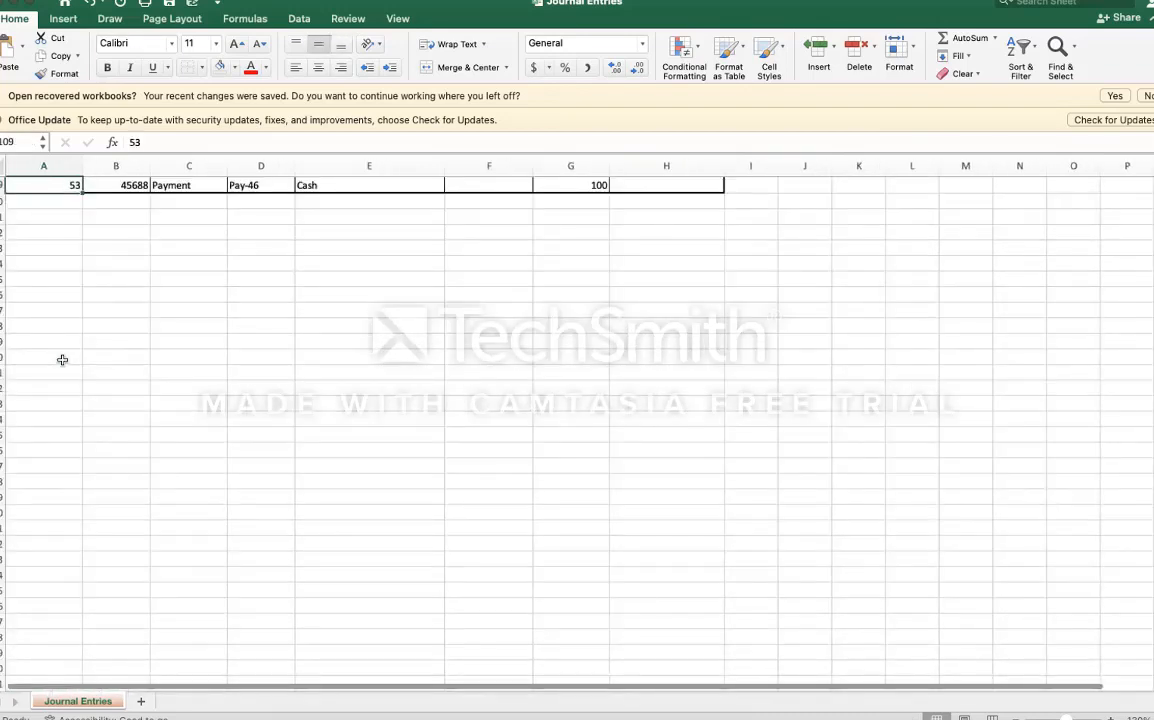
key(super+Up)
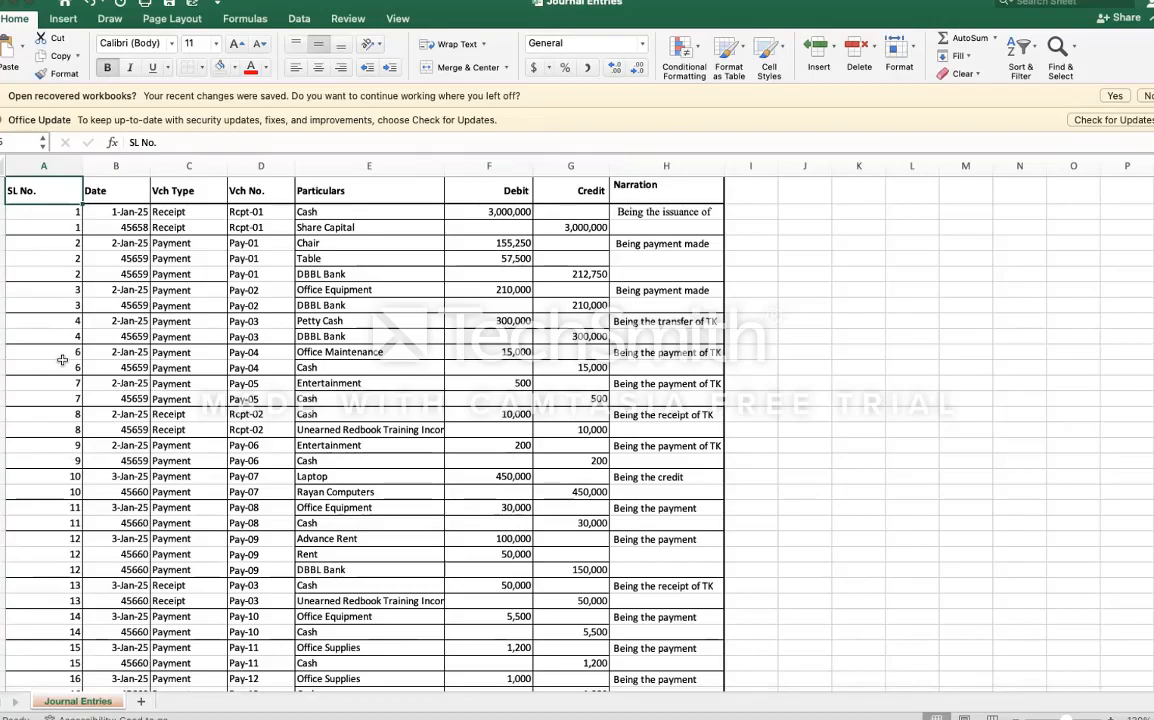
Step: Look through the journal for the voucher with unequal Debit and Credit, highlighting both SL No. 33 rows and selecting their Credit amount
scroll(120, 488, down, 5)
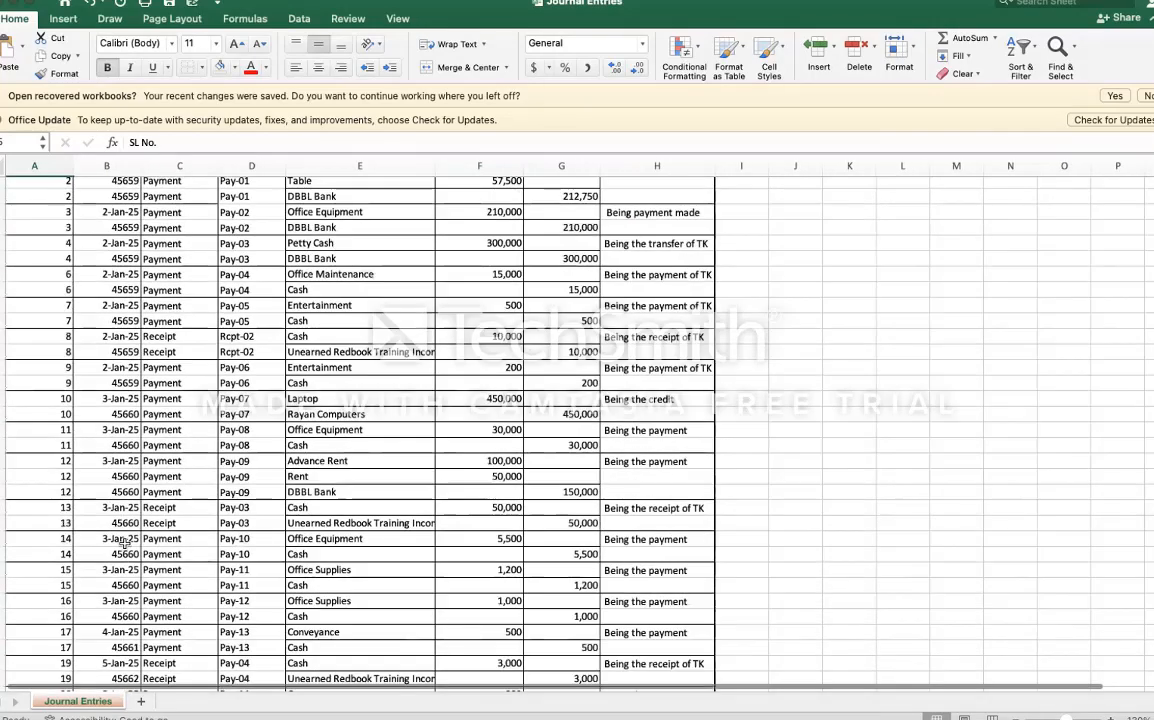
scroll(125, 543, down, 12)
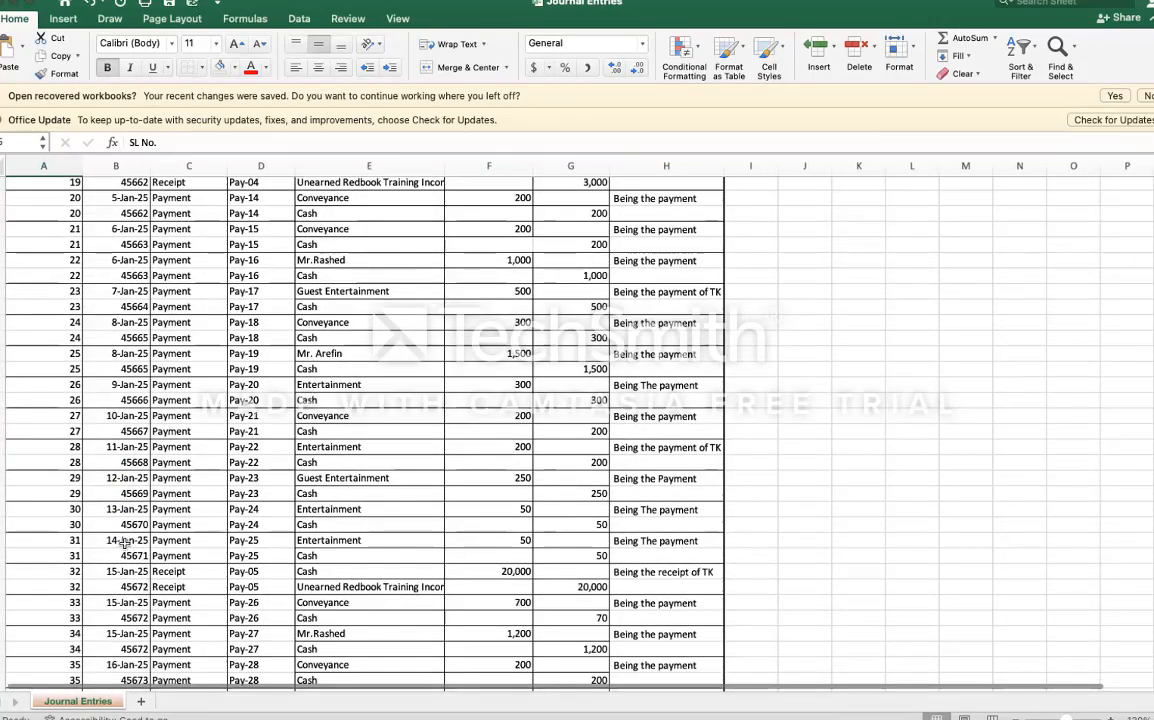
scroll(58, 531, down, 3)
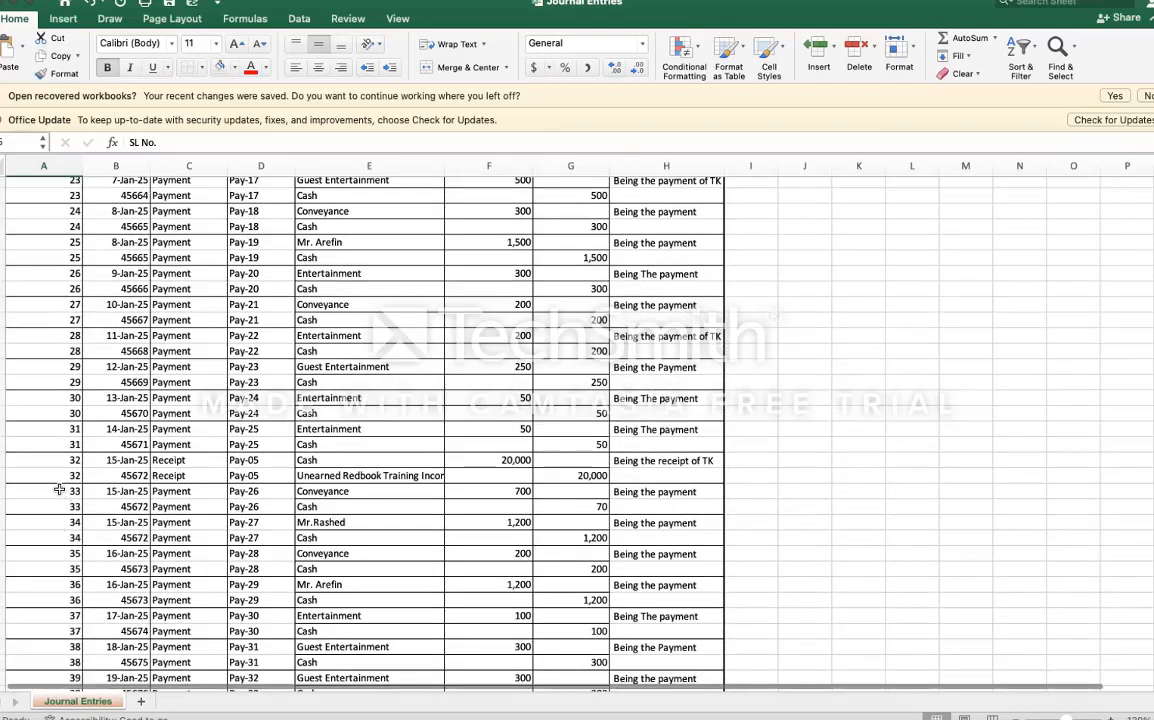
drag(59, 490, 650, 507)
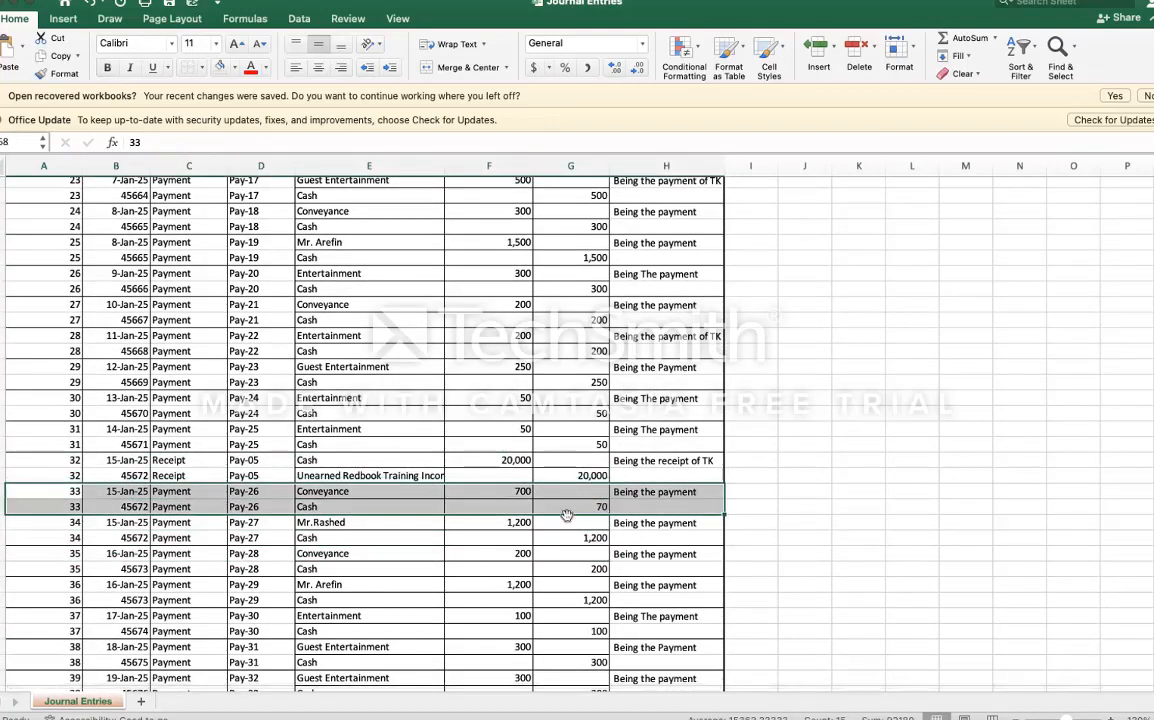
click(583, 511)
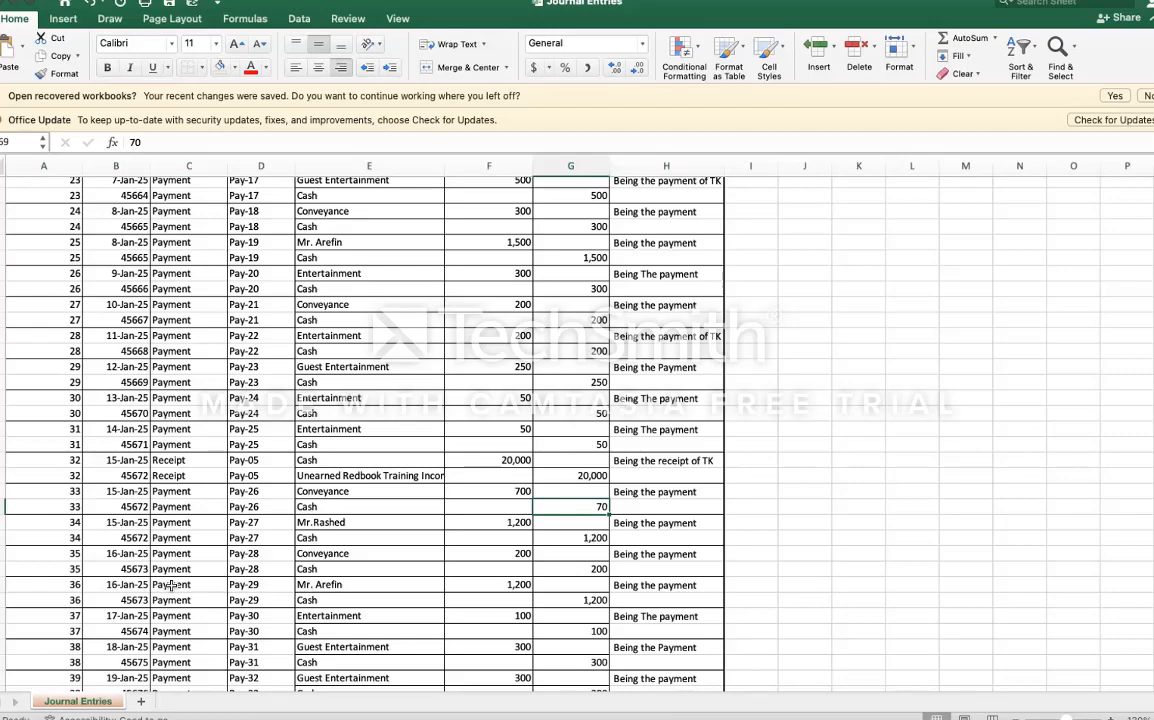
Step: Check the extent of the journal table from the last SL No. row to the headers, across the column headings, and back down
click(67, 569)
key(super+Down)
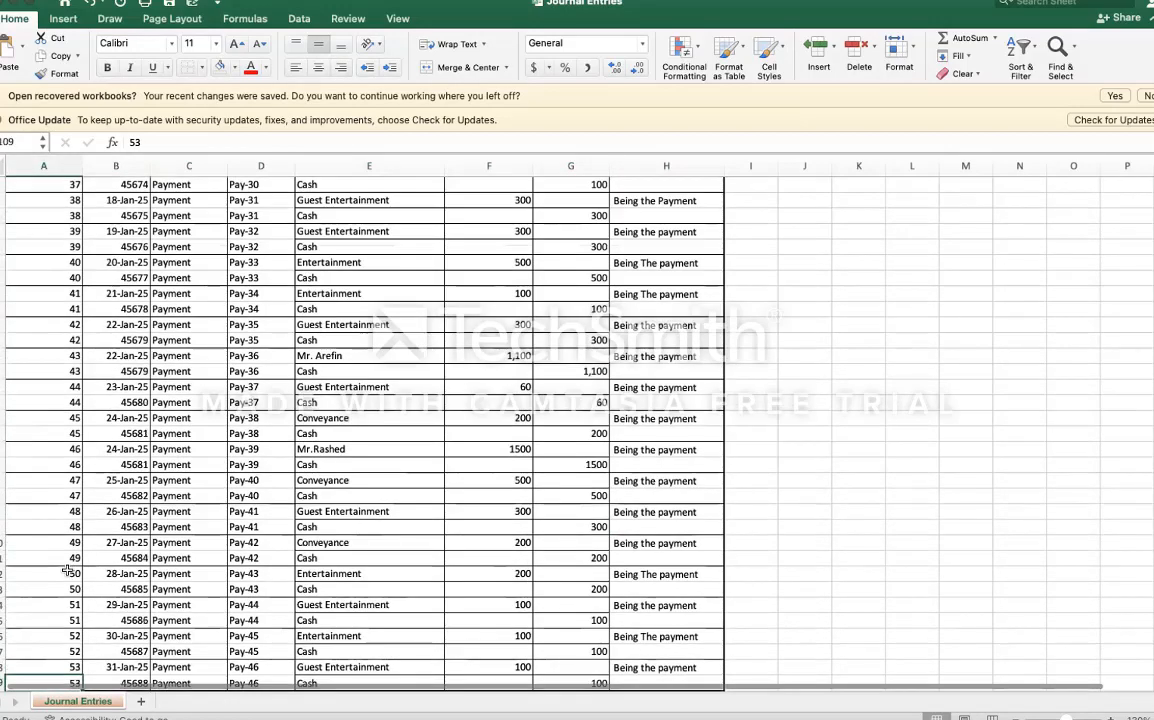
key(super+Down)
key(super+Up)
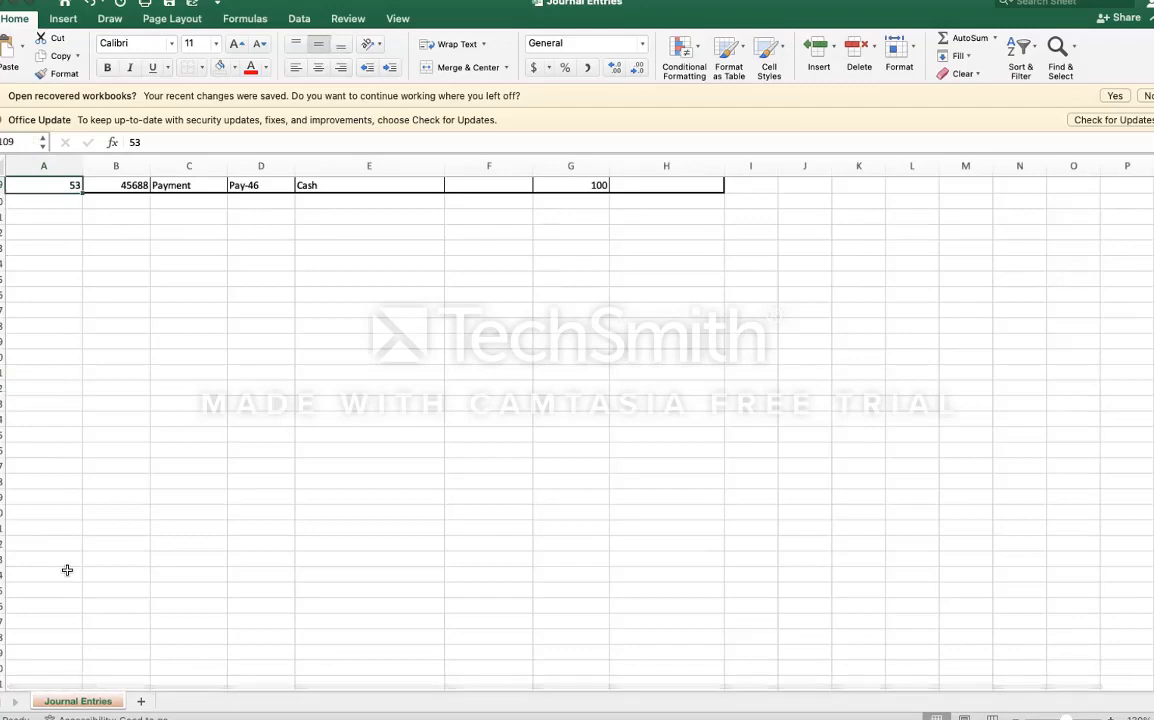
key(super+Up)
key(Right)
key(Right)
key(Right)
key(Right)
key(Right)
key(Right)
key(Right)
key(Right)
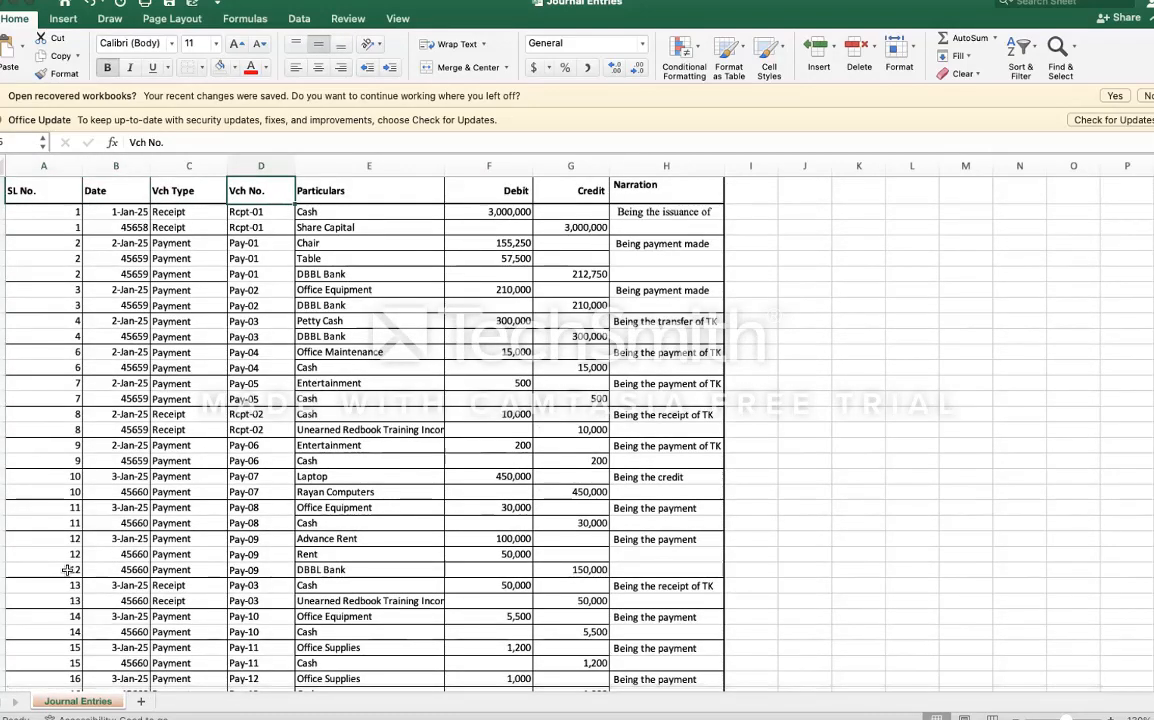
key(Left)
key(Left)
key(Left)
key(Left)
key(Left)
key(Left)
key(Left)
key(Left)
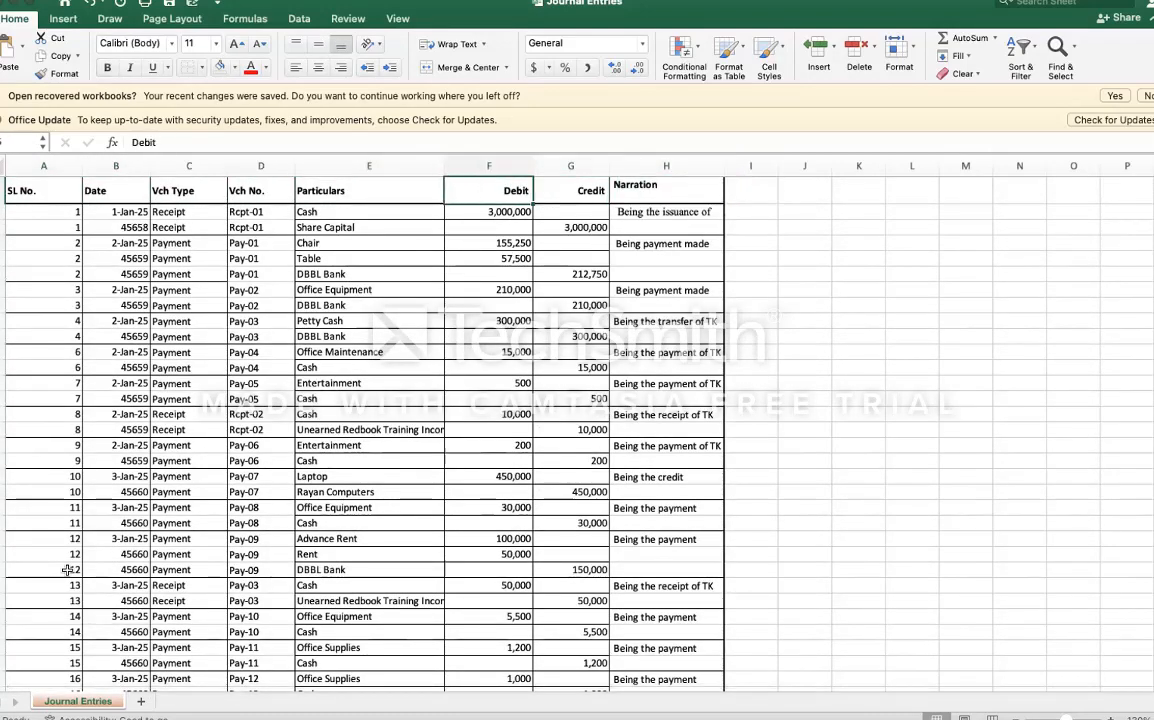
key(Down)
key(super+Down)
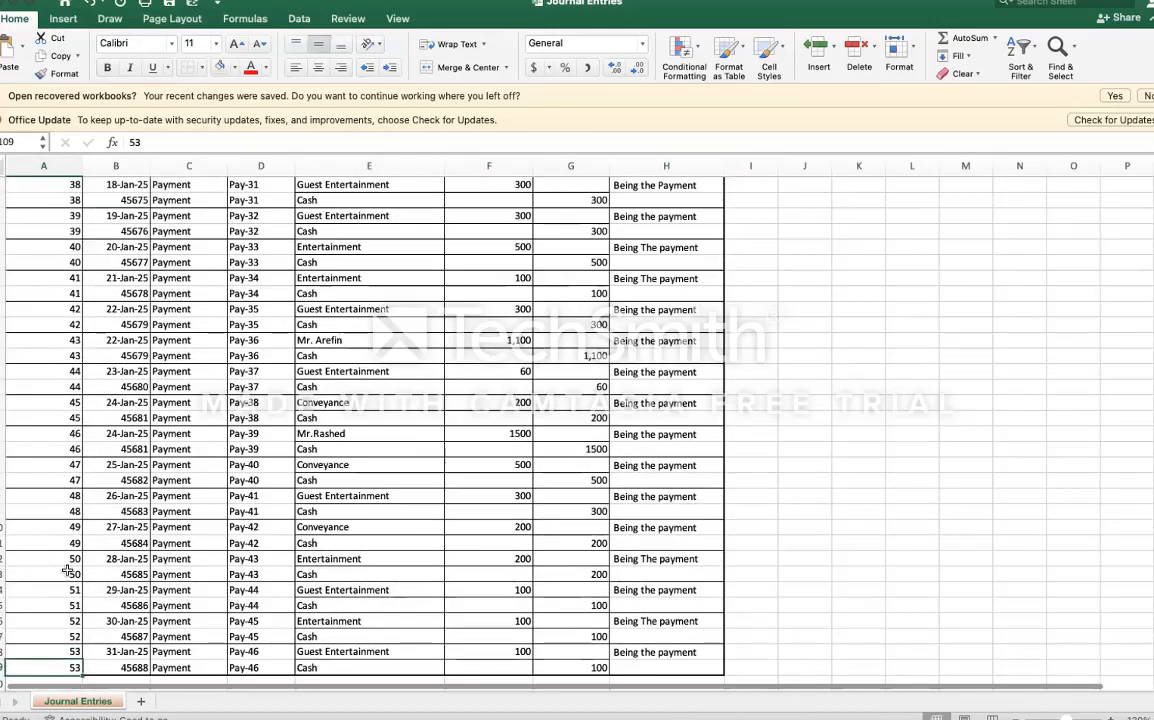
Step: Enter 1 in cell J6, beside the first journal entry and clear of the journal table
key(super+Up)
key(Right)
key(Right)
key(Right)
key(Right)
key(Right)
key(Right)
key(Right)
key(Right)
key(Right)
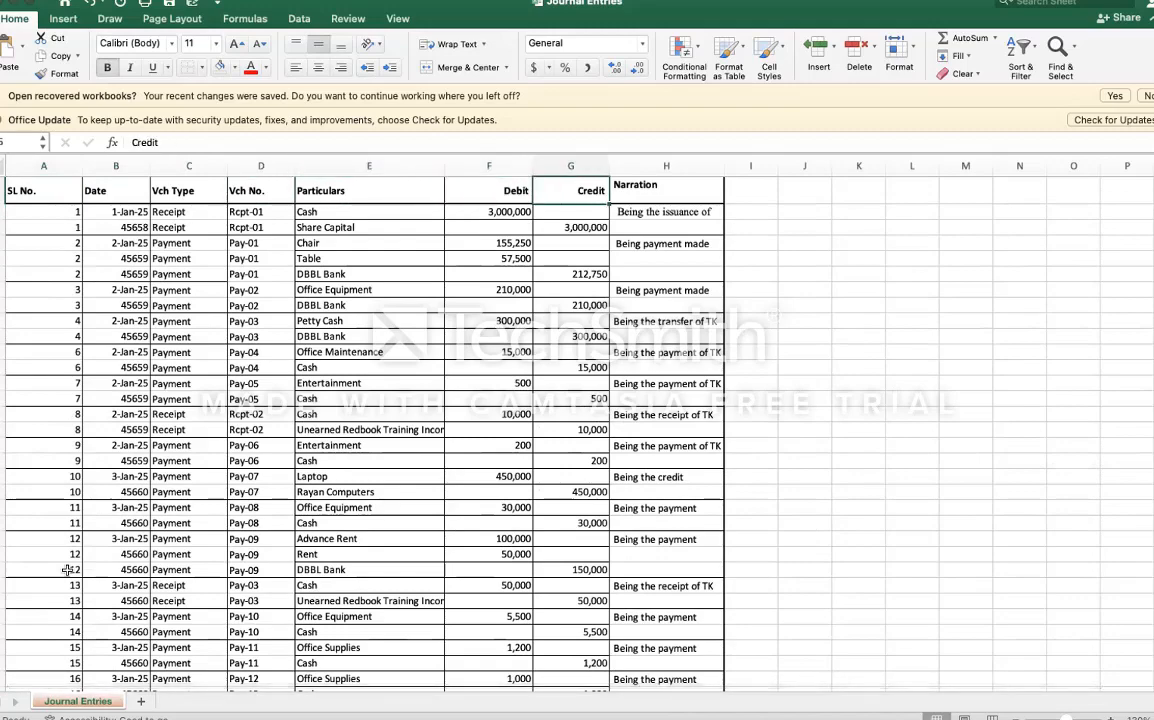
key(Down)
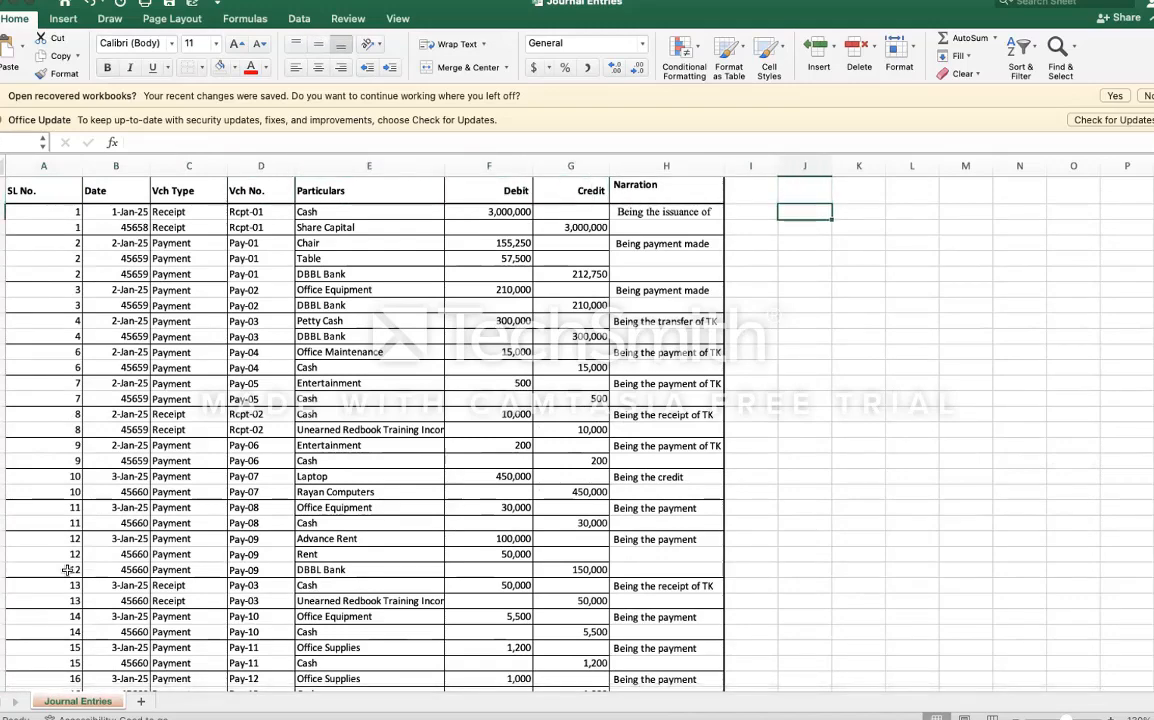
text(1)
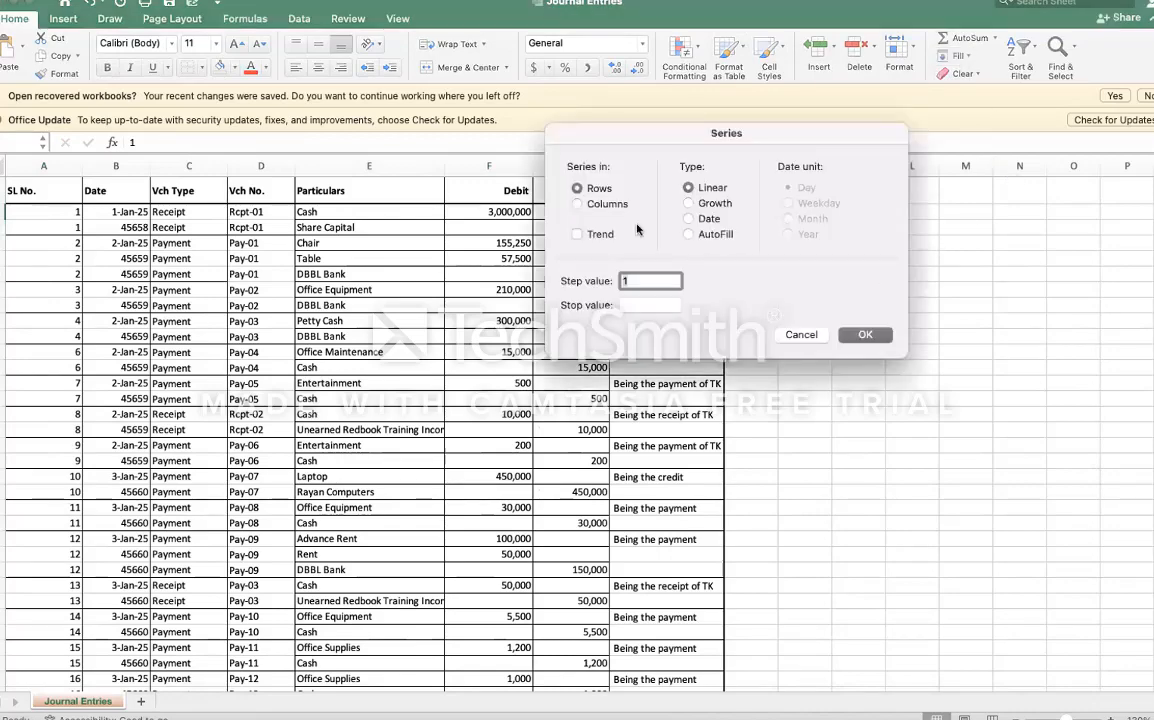
Step: Fill a linear series down column J from J6, with step value 1 and stop value 53
click(597, 204)
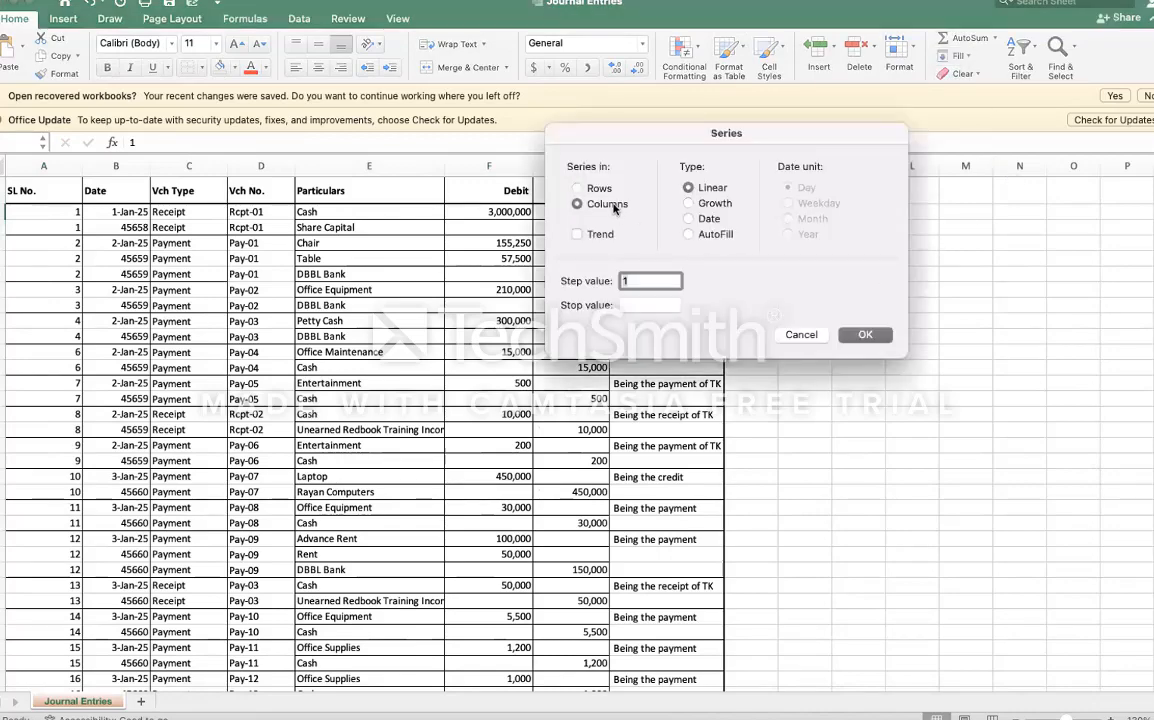
click(657, 306)
text(5)
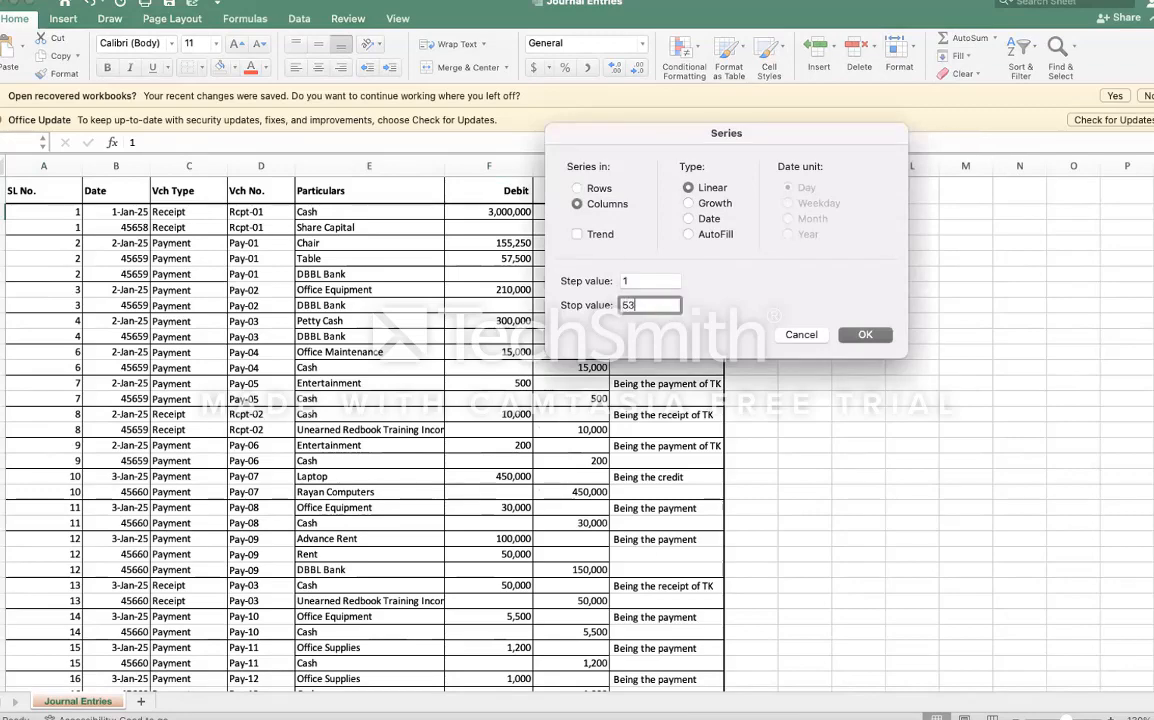
text(3)
key(Return)
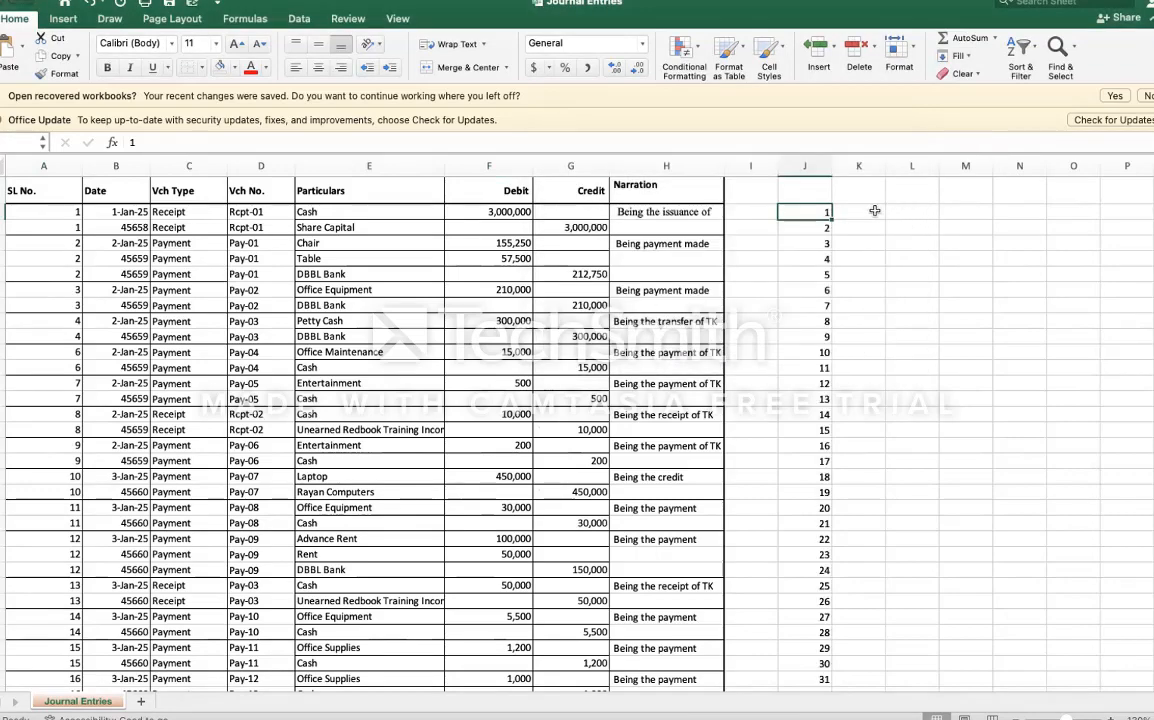
Step: Add the headings NO., DEBIT and CREDIT] above the number series and the two columns beside it
click(818, 193)
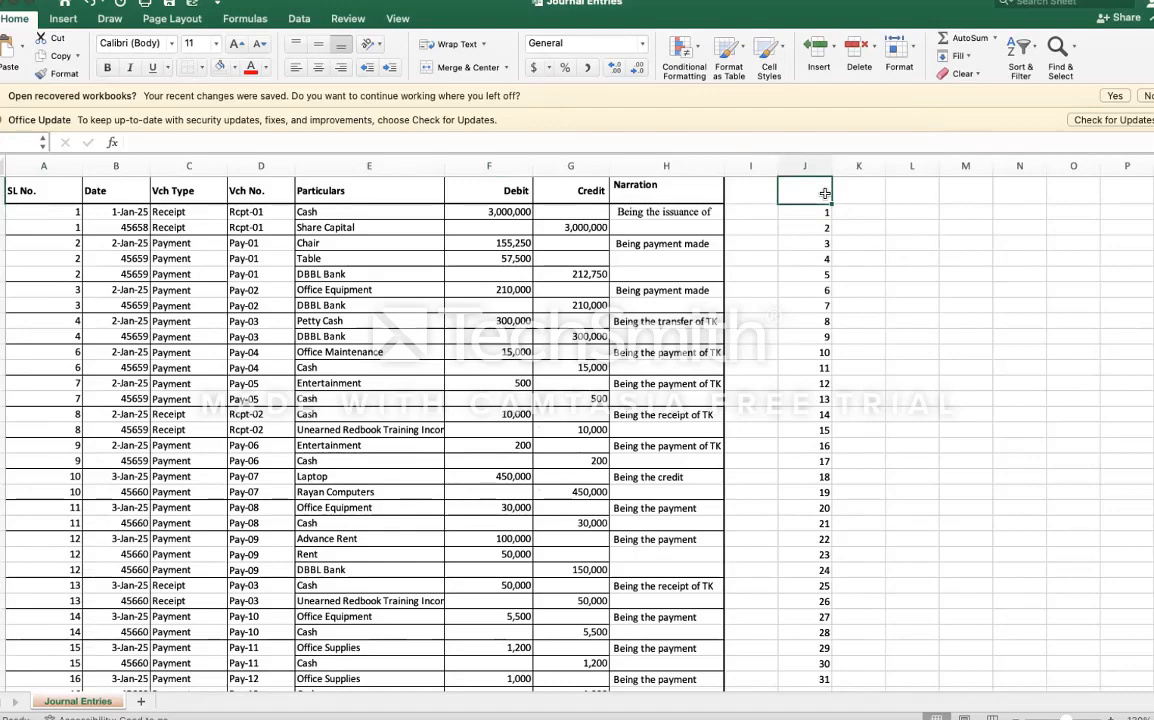
text(NP)
key(BackSpace)
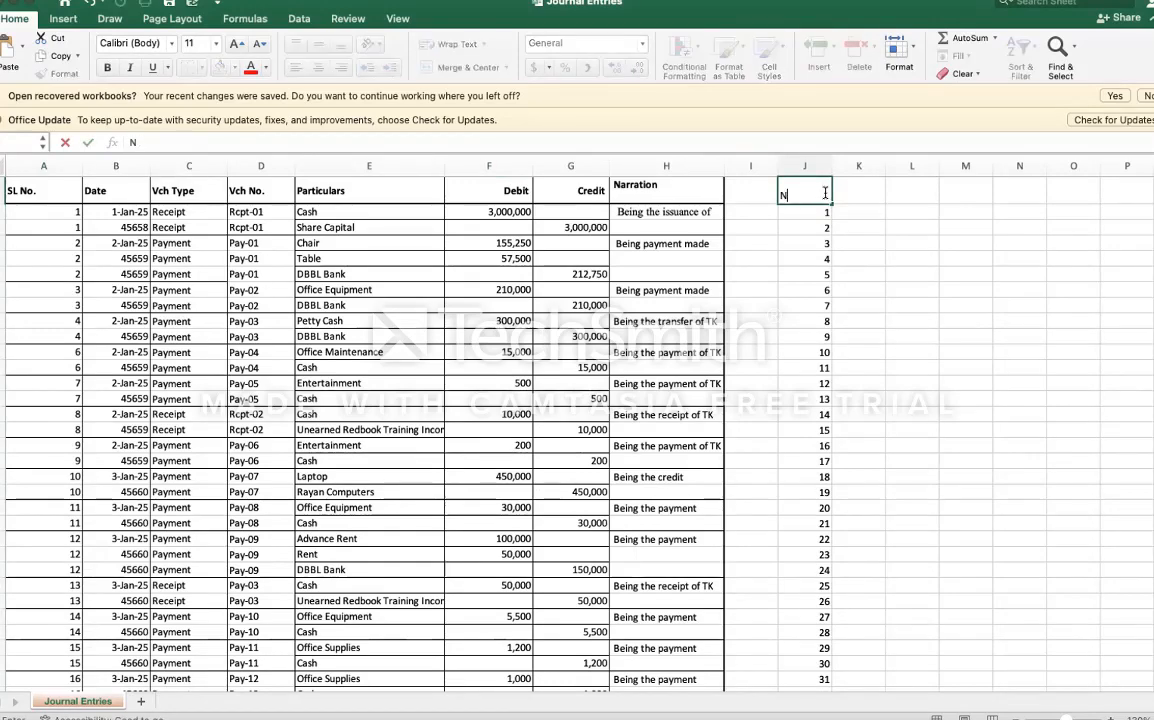
text(O.)
key(Tab)
text(DEB)
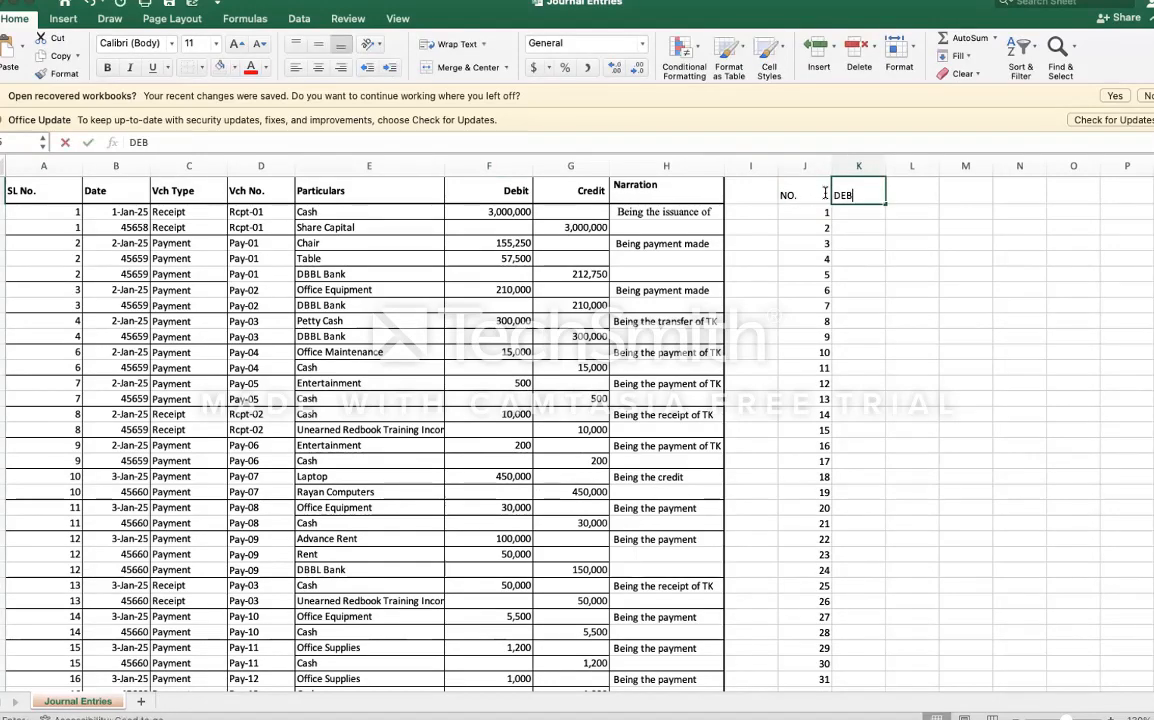
text(IT)
key(Tab)
text(CRED)
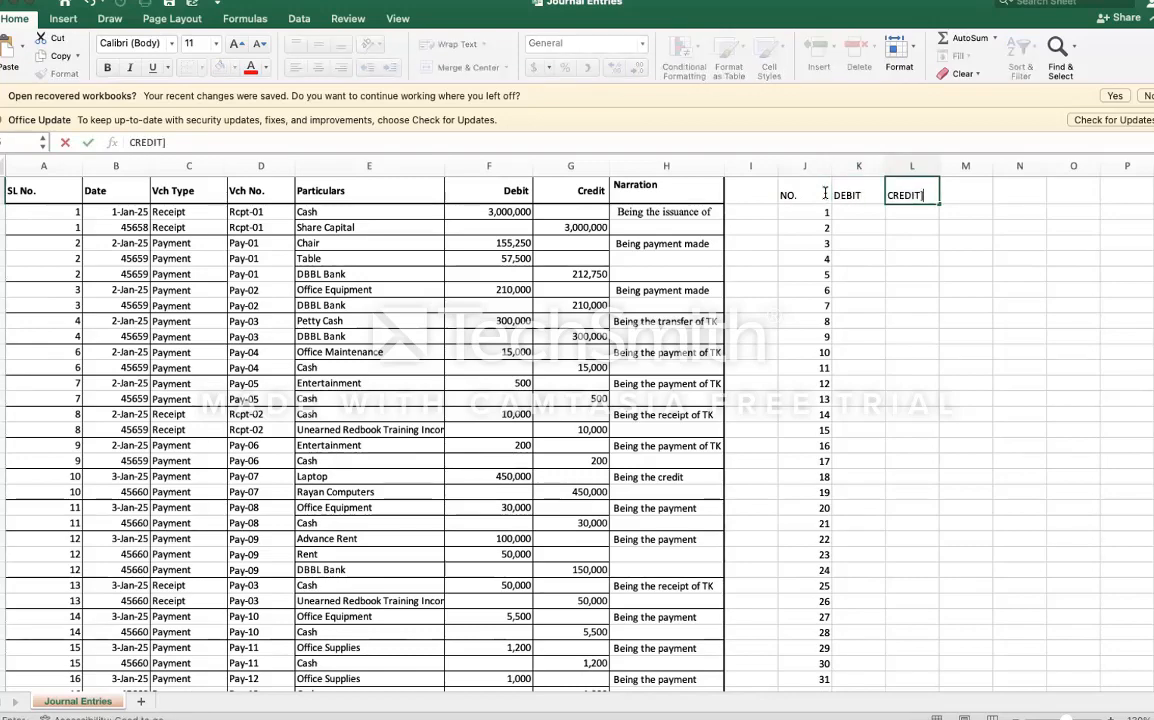
key(Return)
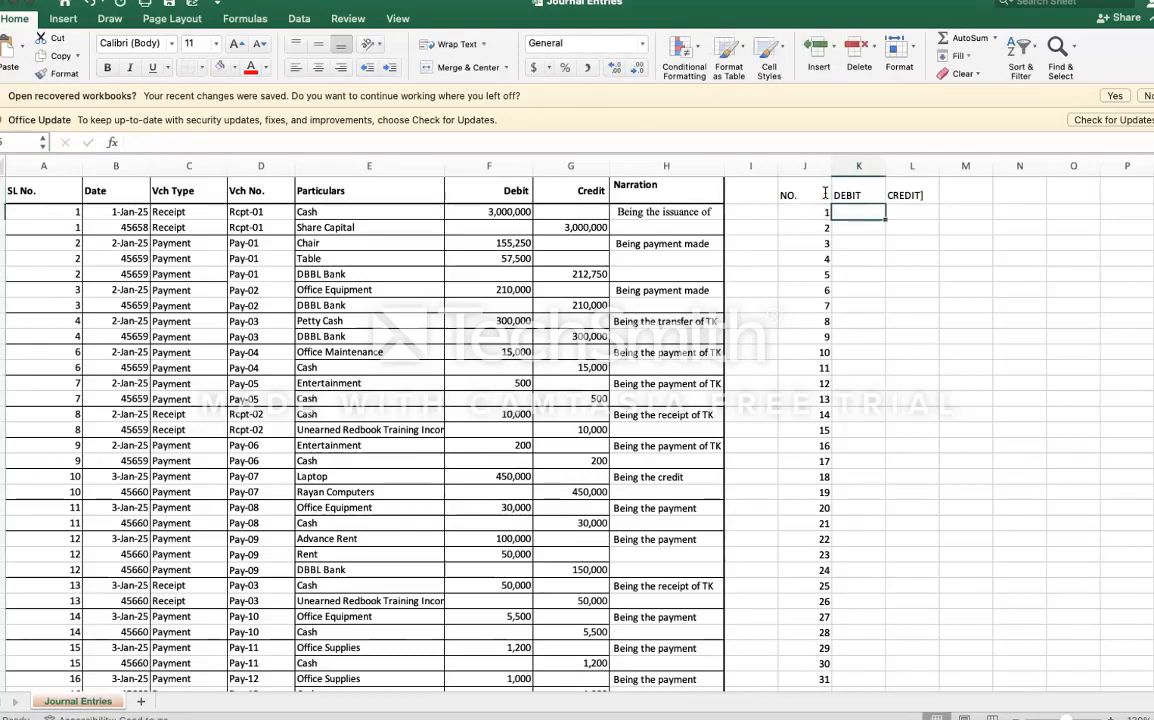
Step: Enter =SUMIF(A:A,J6,F:F) in K6 to total the Debit amounts for serial number 1
key(Left)
text(=)
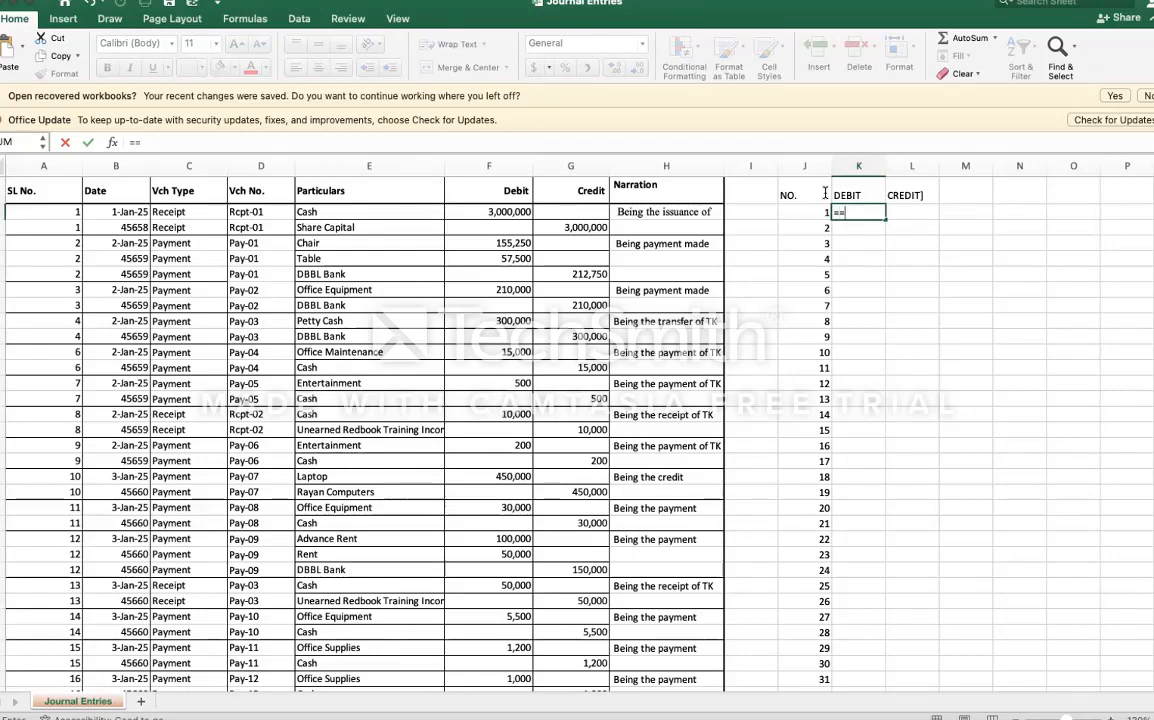
key(BackSpace)
text(NUMBE)
key(BackSpace)
key(BackSpace)
key(BackSpace)
key(BackSpace)
key(BackSpace)
text(SUMIF()
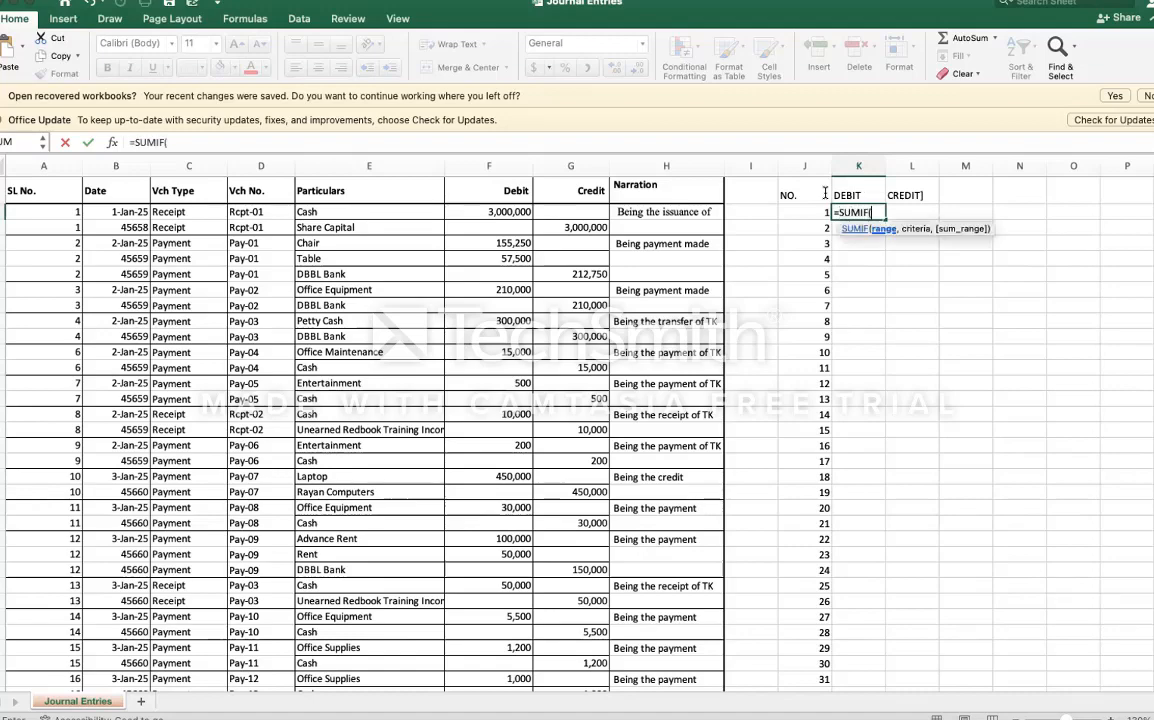
click(45, 166)
text(,)
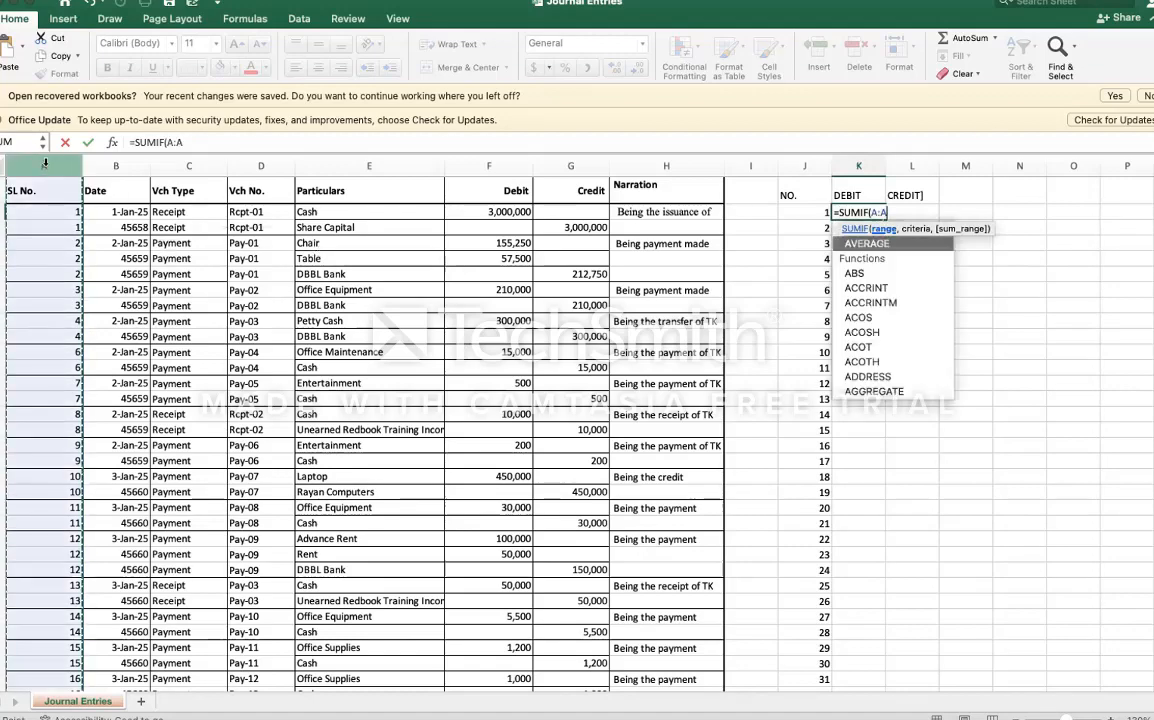
click(798, 211)
text(,)
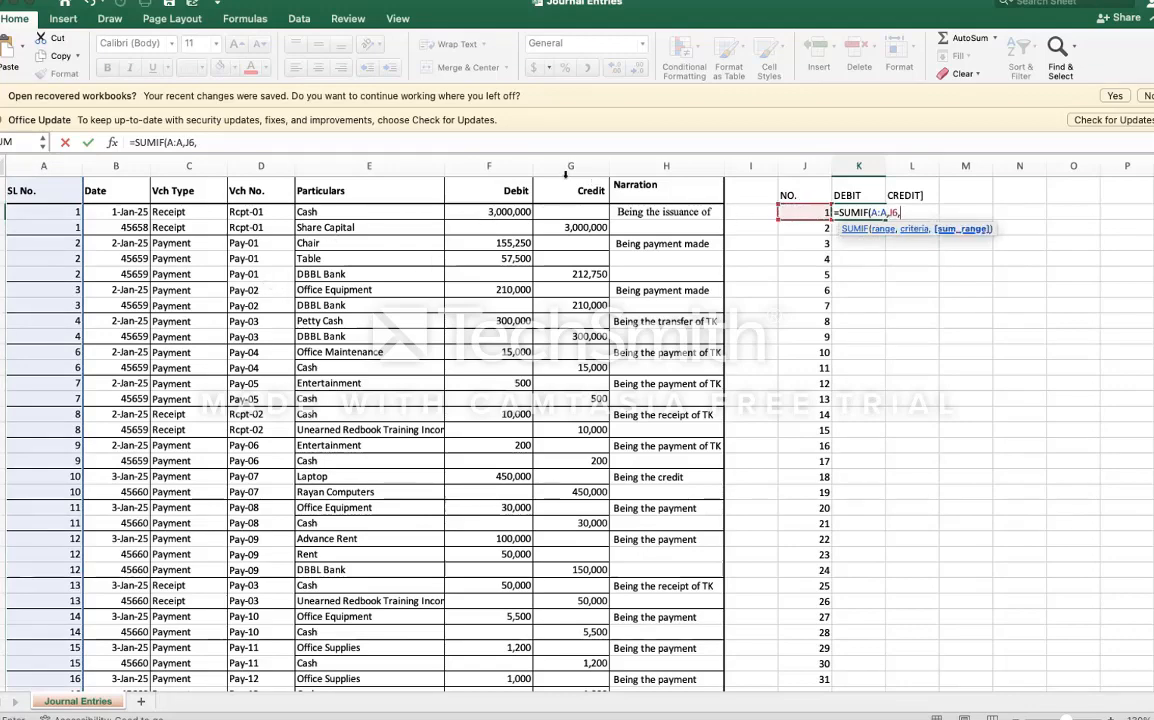
click(488, 166)
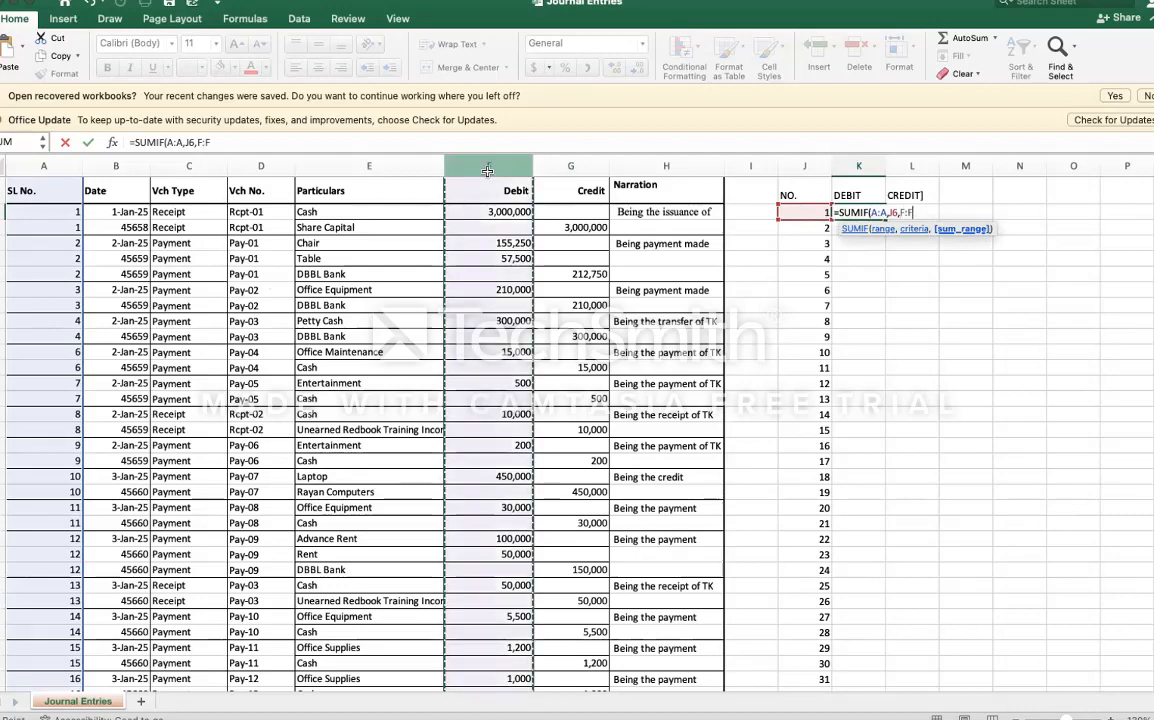
key(Return)
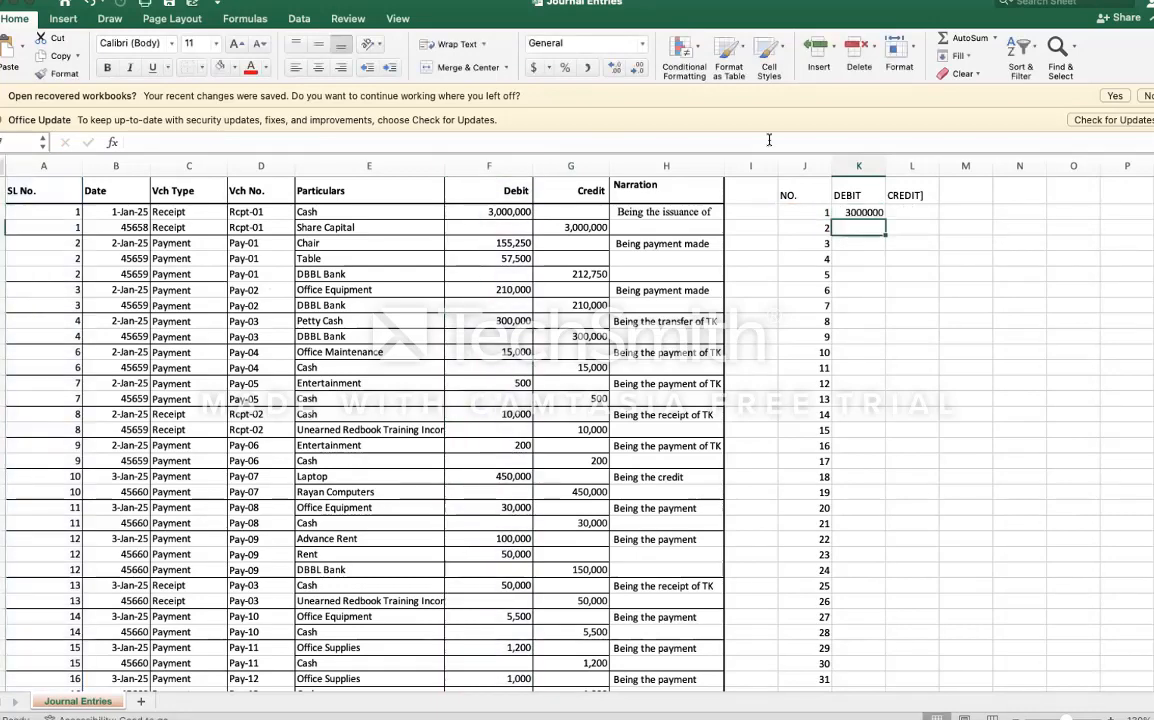
Step: Enter a SUMIF formula in L6 with range A:A, criteria J6 and sum range G:G to total Credit for serial number 1
click(913, 212)
text(=SUMIF()
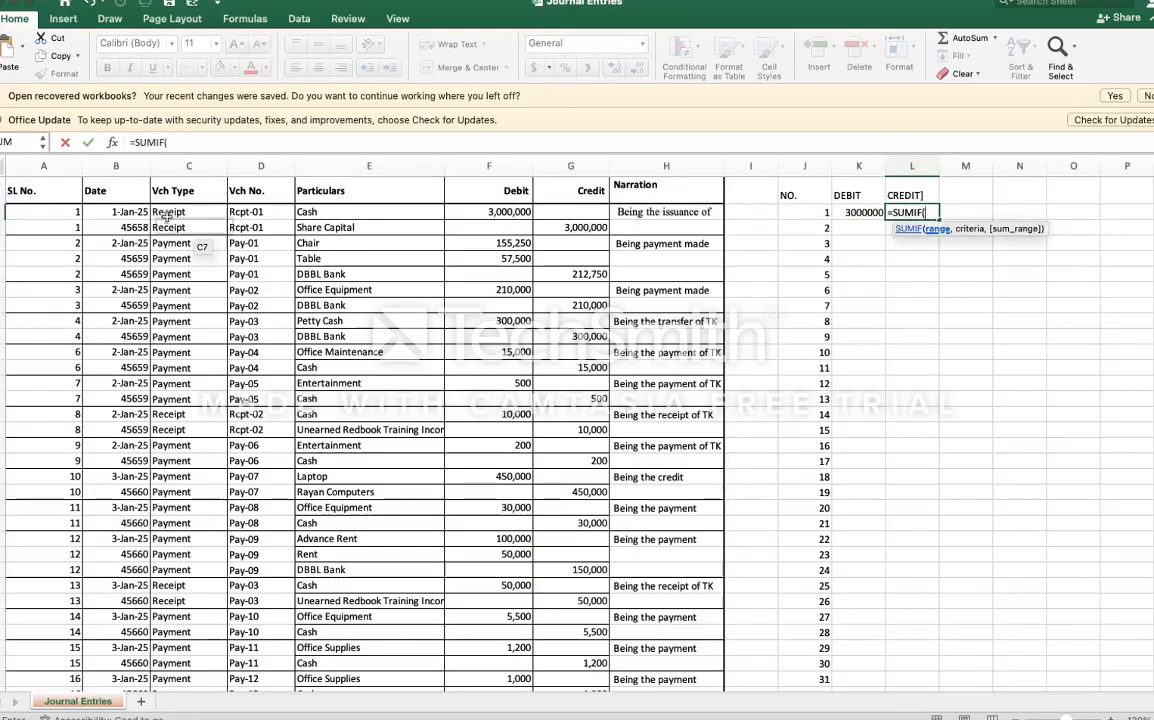
click(60, 167)
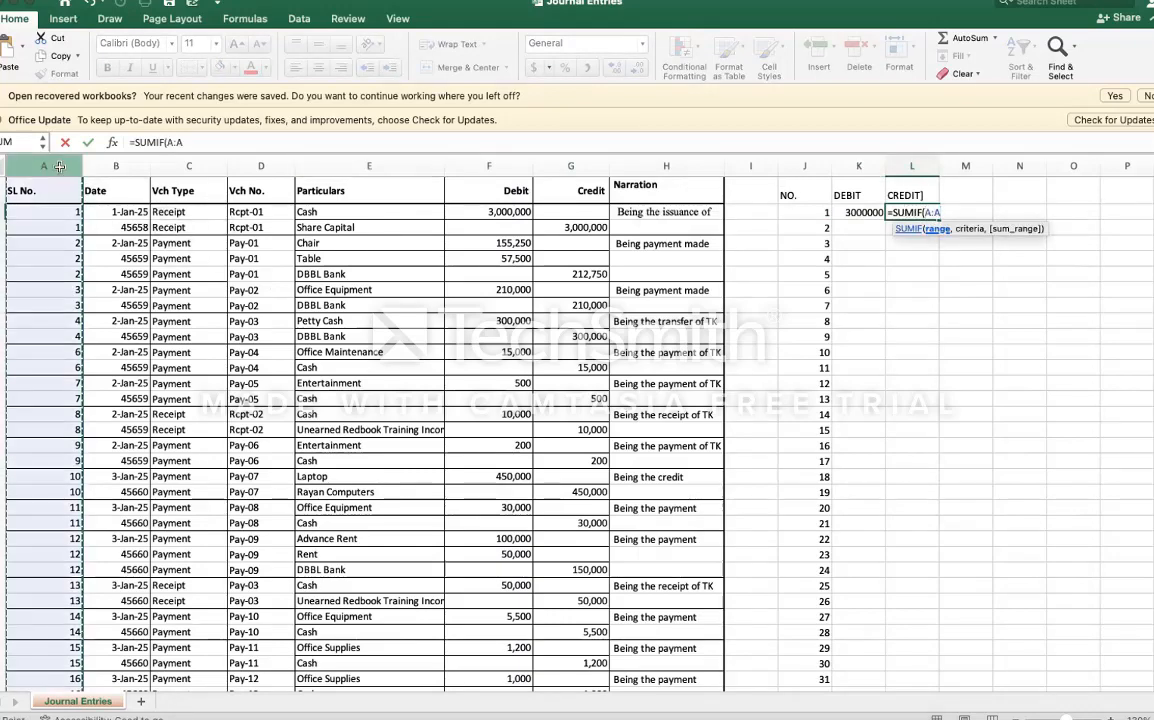
text(,)
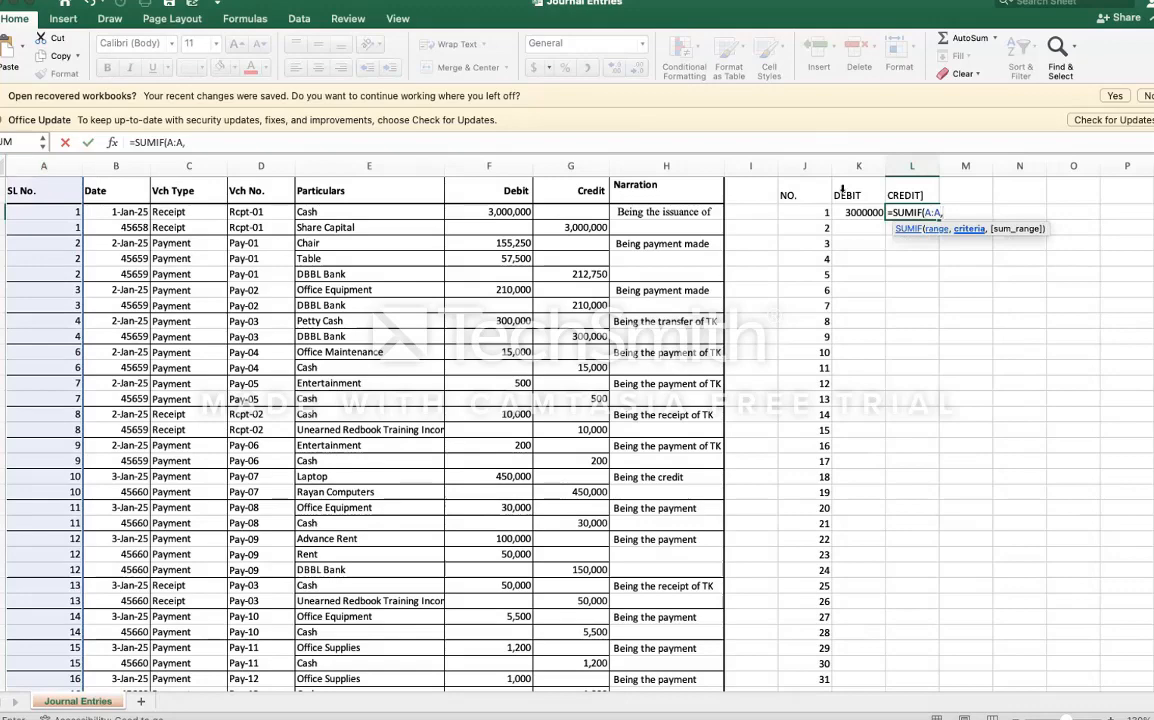
click(810, 214)
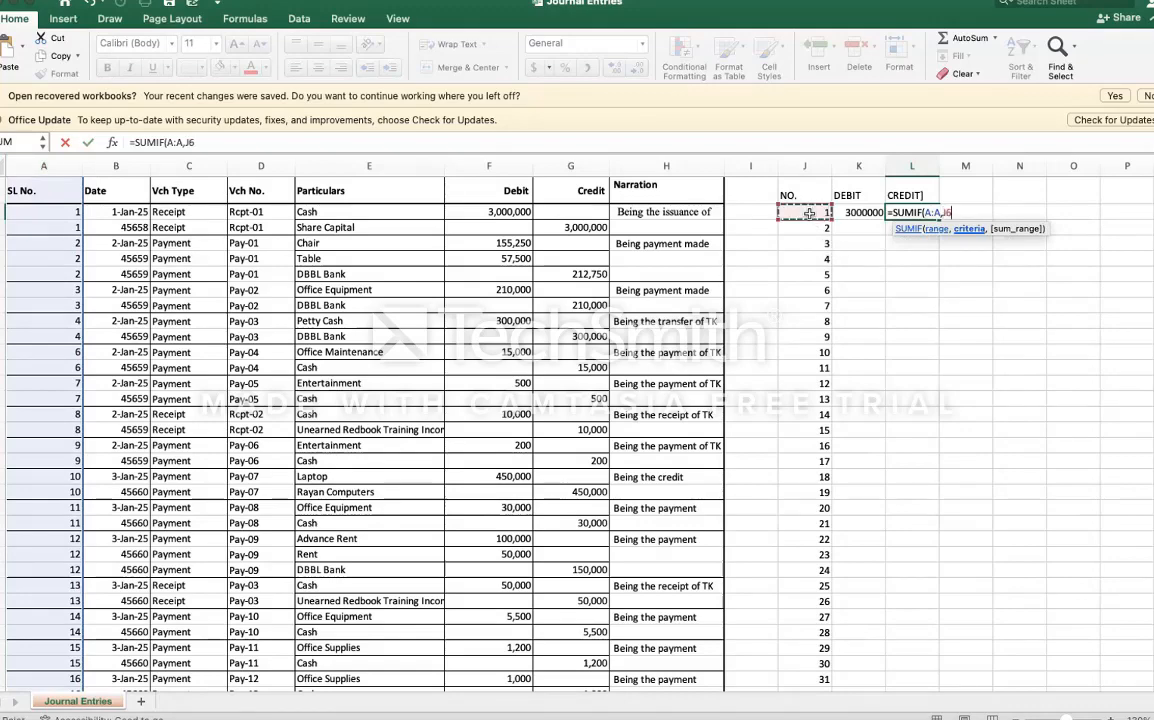
text(,)
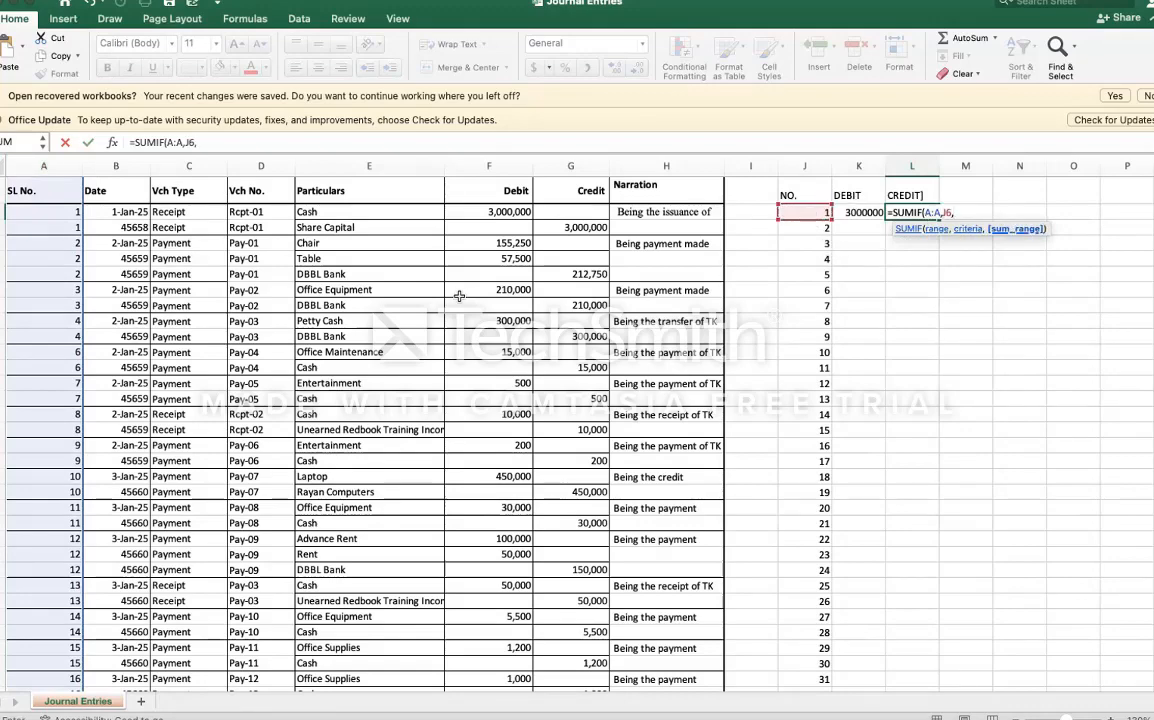
click(573, 167)
key(Return)
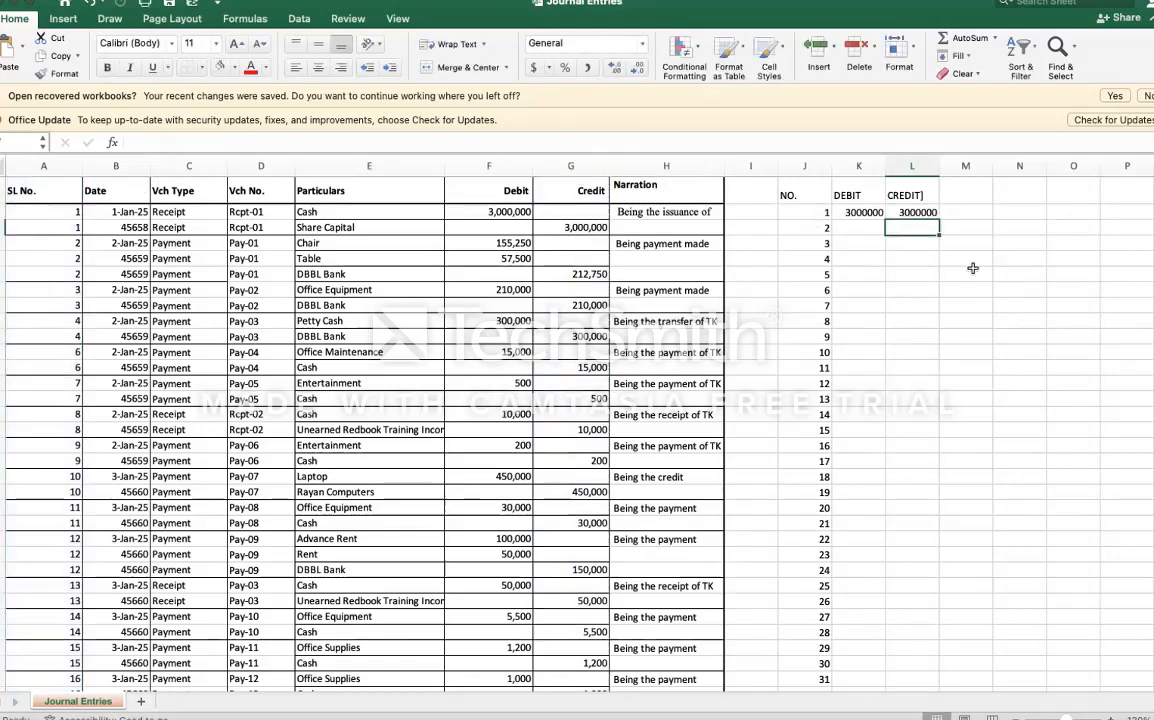
Step: Enter =K6-L6 in M6 to compare Debit with Credit, and head that column CHK
click(968, 211)
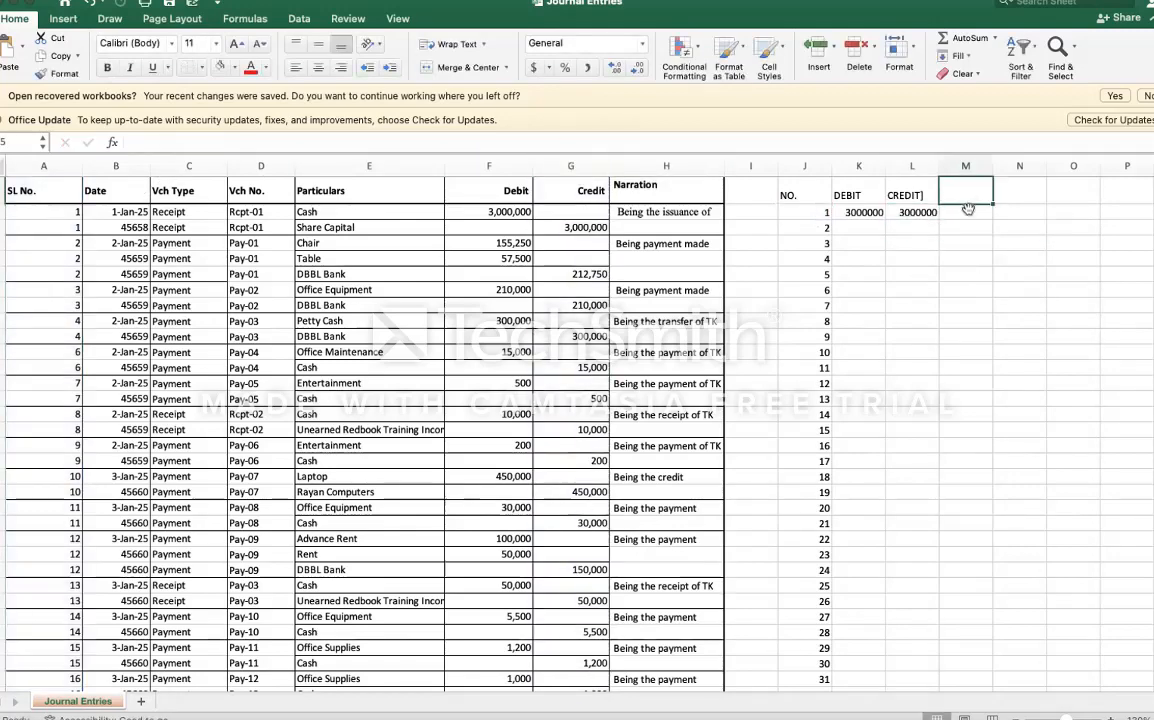
text(=K6-)
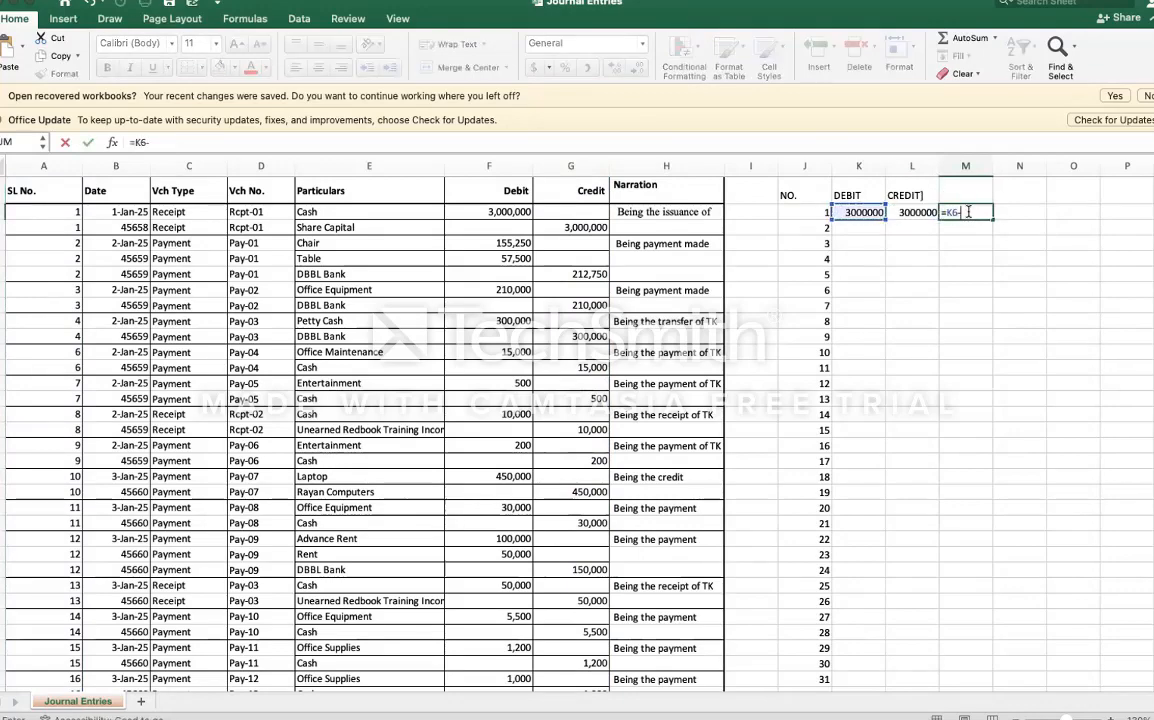
key(Left)
key(Return)
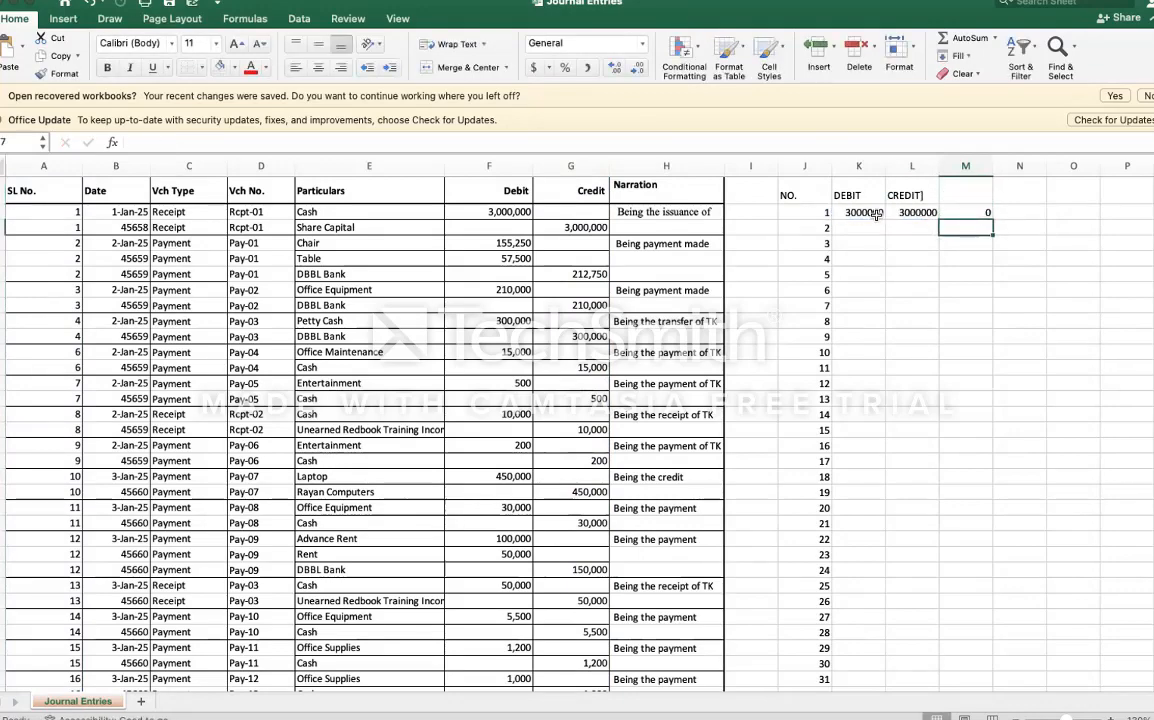
click(965, 197)
text(CHK)
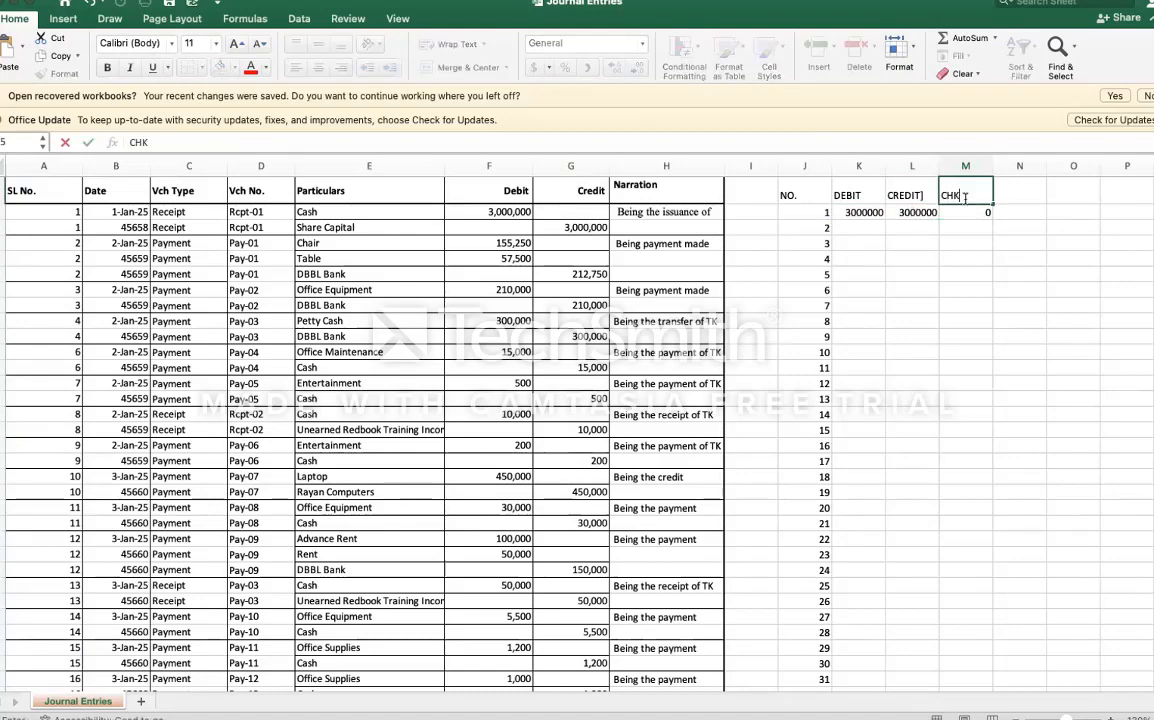
key(Return)
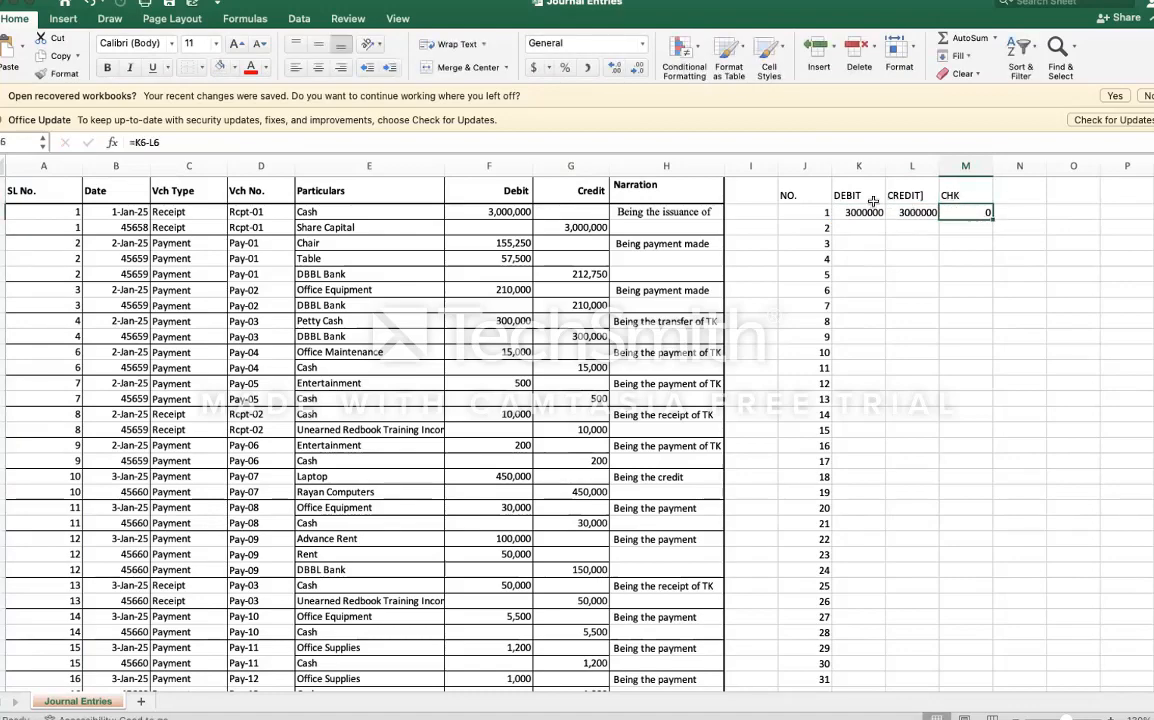
Step: Fill the K6:M6 formulas down alongside the whole number series and turn on filtering for the check table's headings
drag(850, 212, 997, 213)
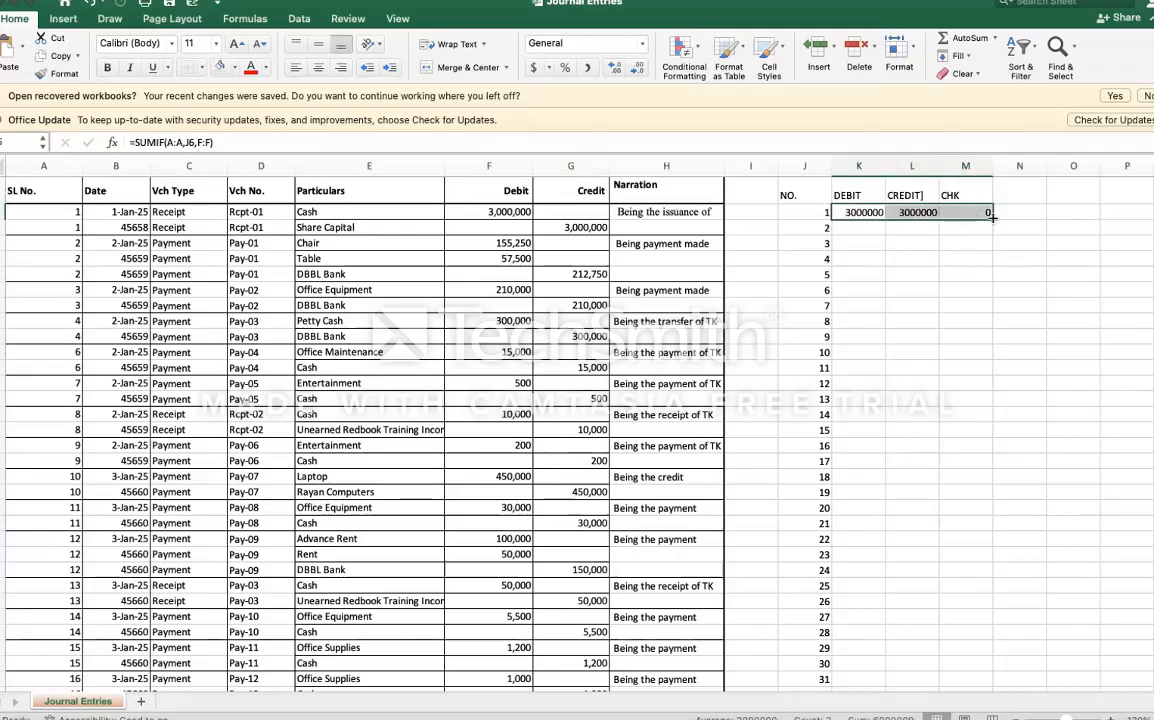
double_click(991, 215)
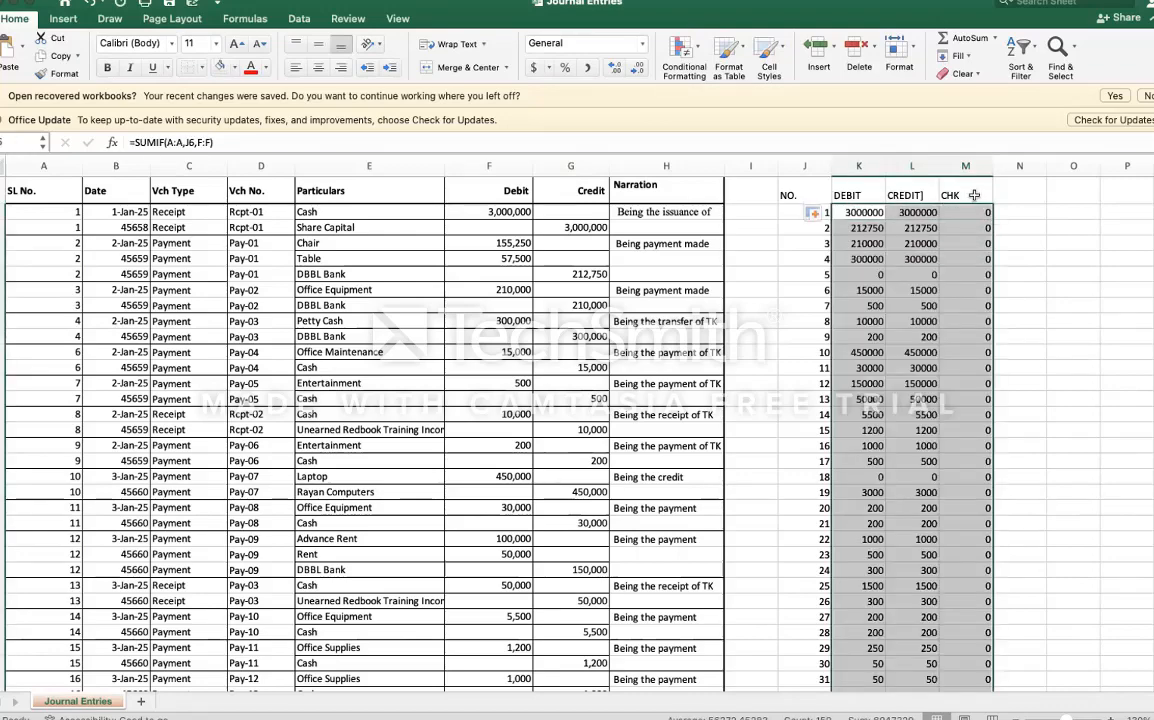
click(972, 197)
key(super+shift+f)
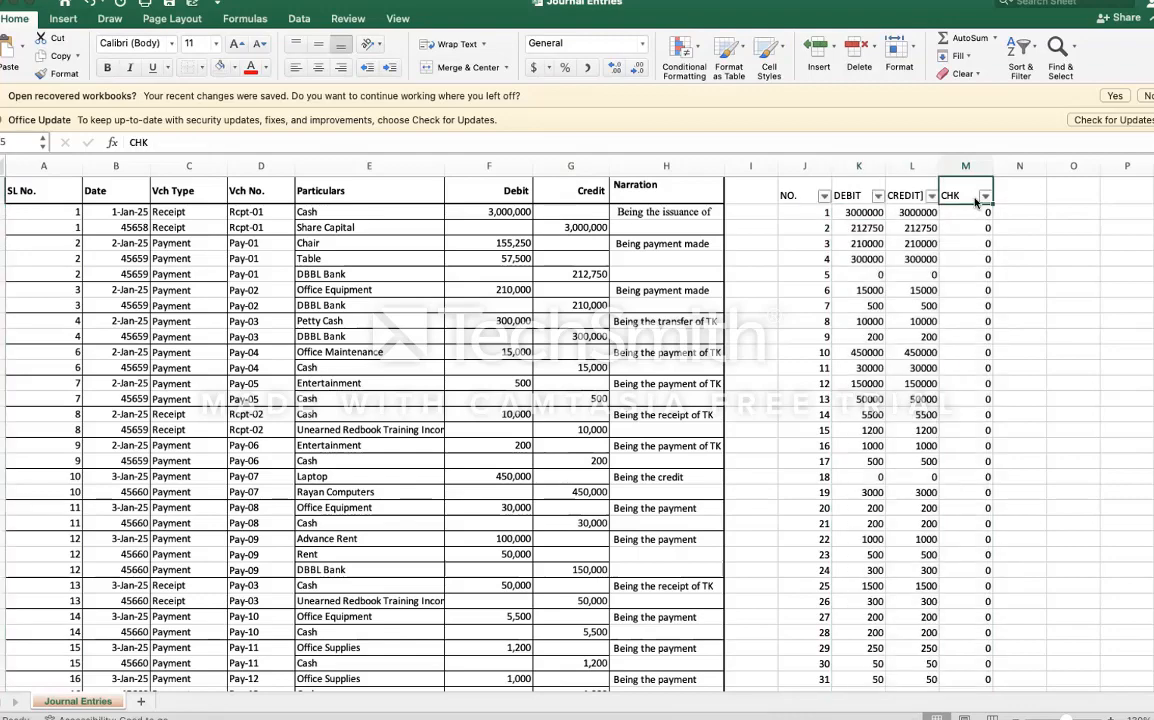
Step: Filter the CHK column to show only the value 630
click(986, 196)
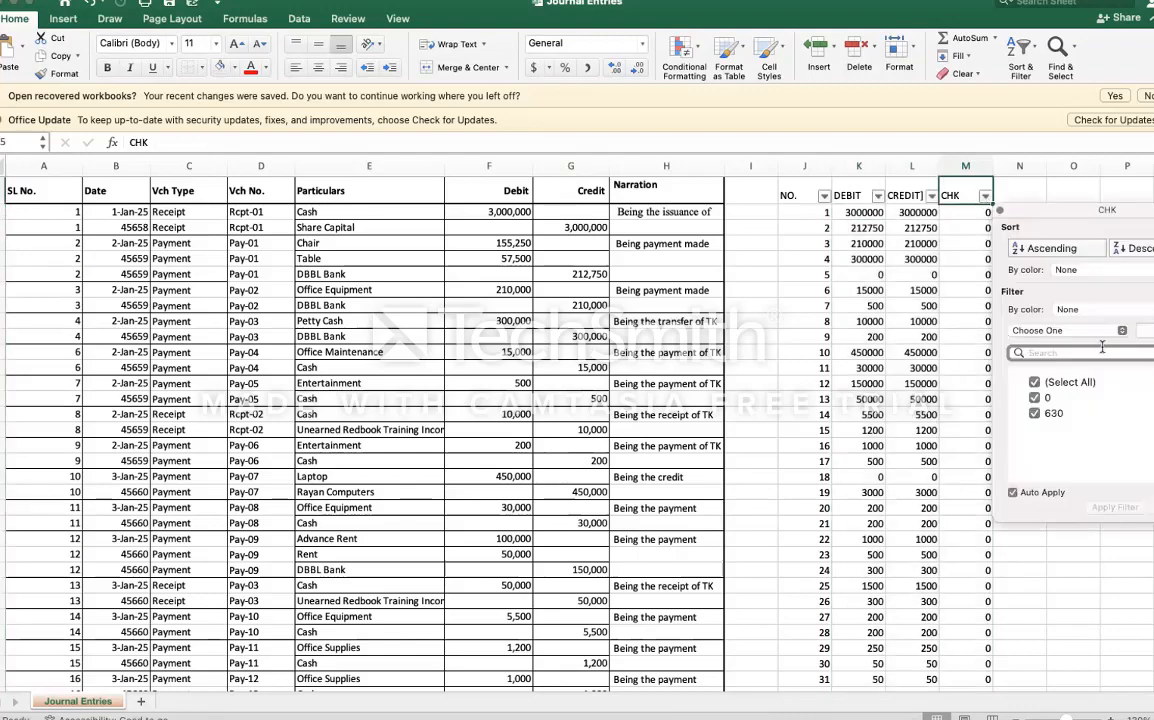
click(1035, 383)
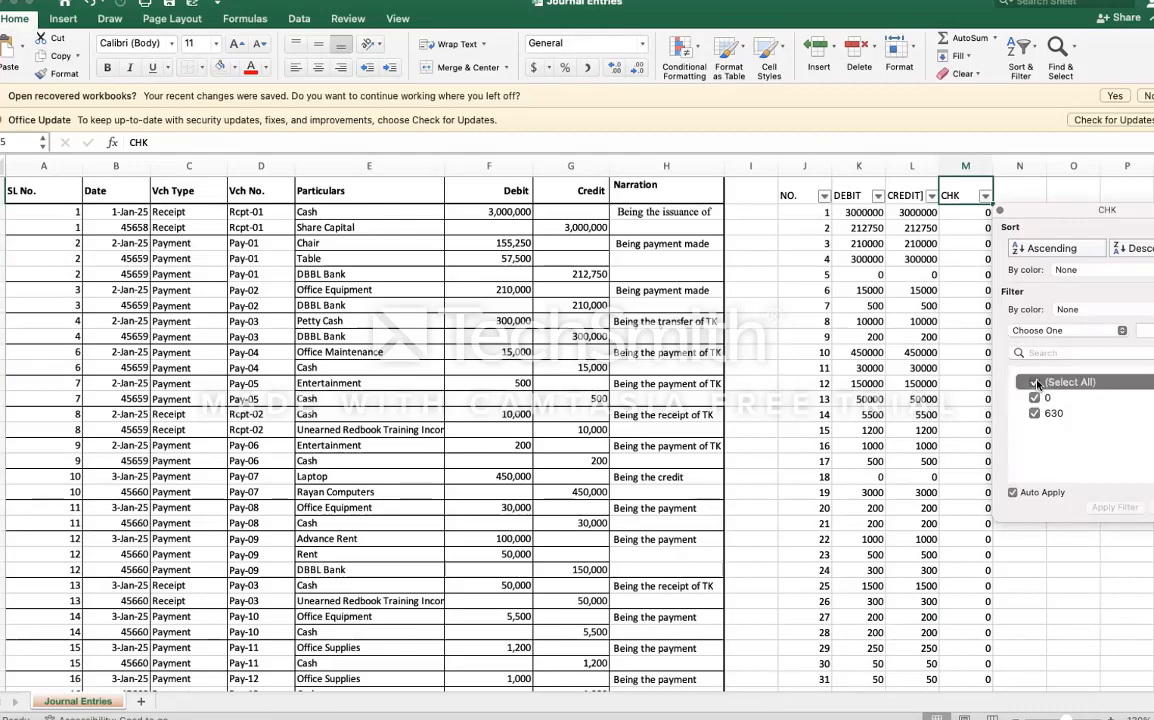
click(1039, 415)
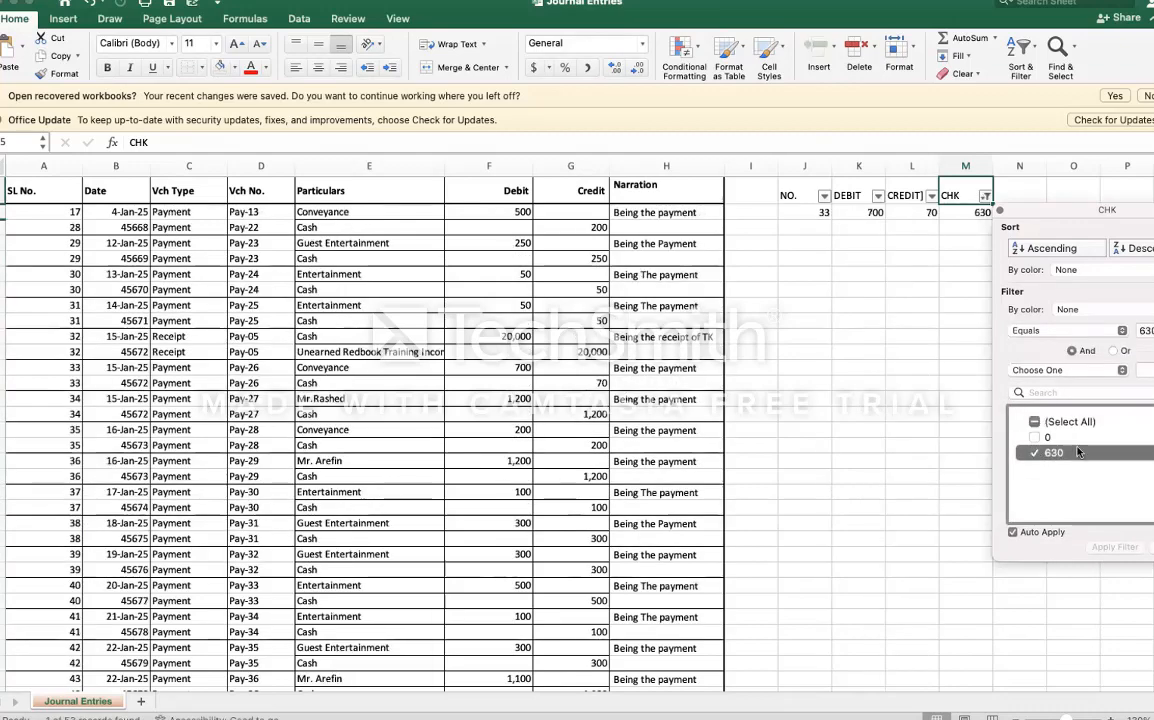
click(940, 448)
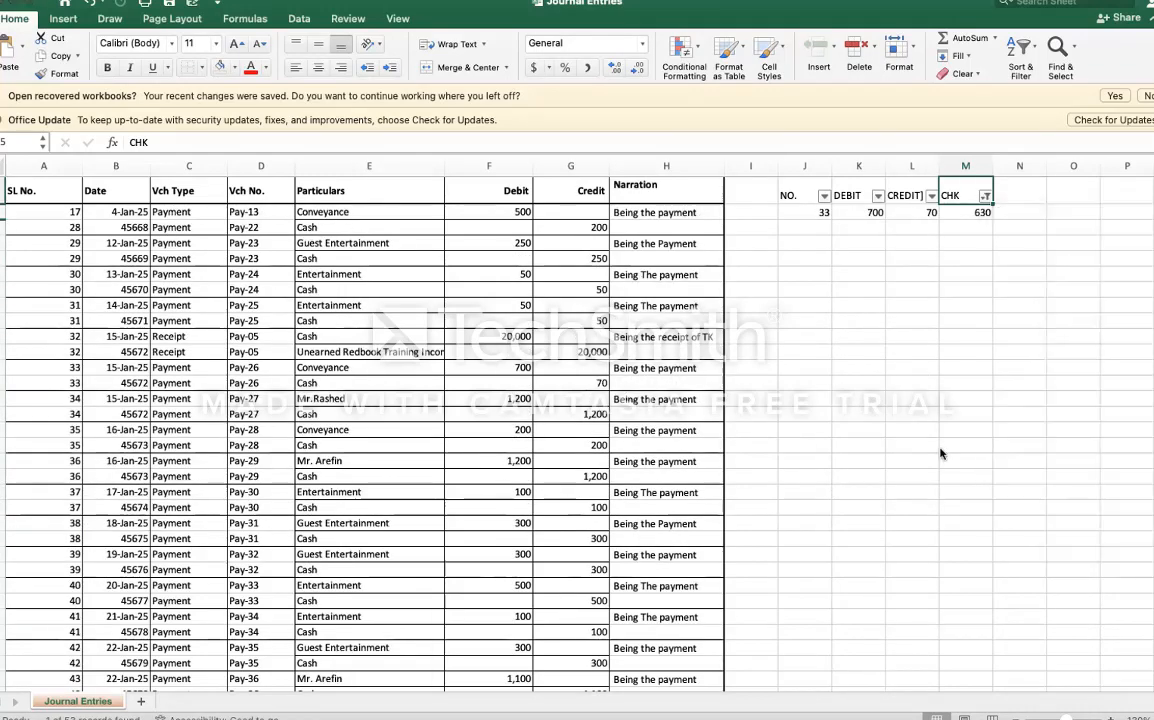
Step: Turn off the filter on the check table so that all journal rows are shown again
click(822, 212)
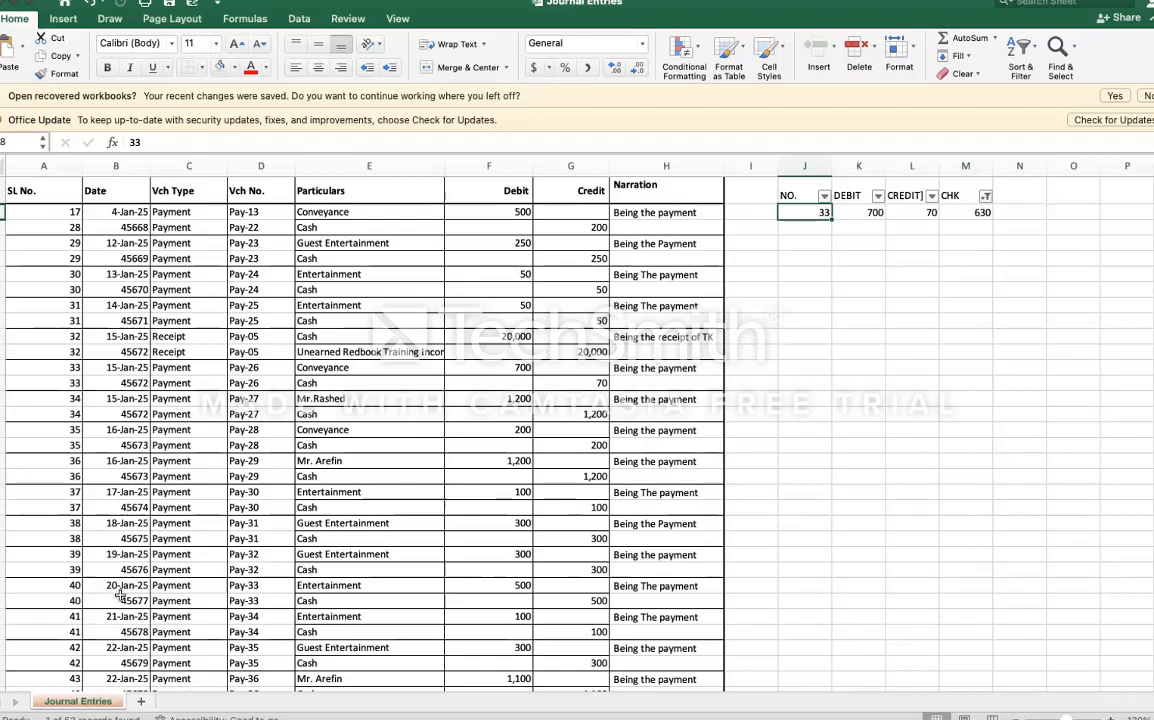
scroll(110, 560, up, 3)
scroll(115, 594, up, 1)
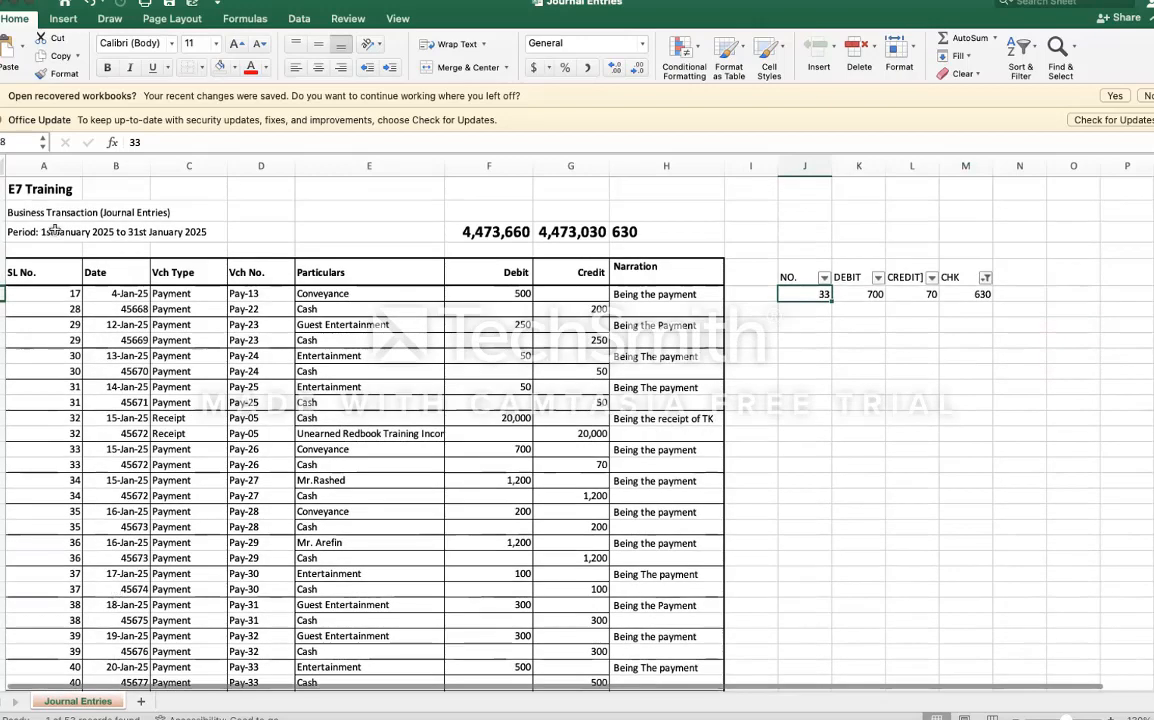
click(50, 292)
key(ctrl+shift+l)
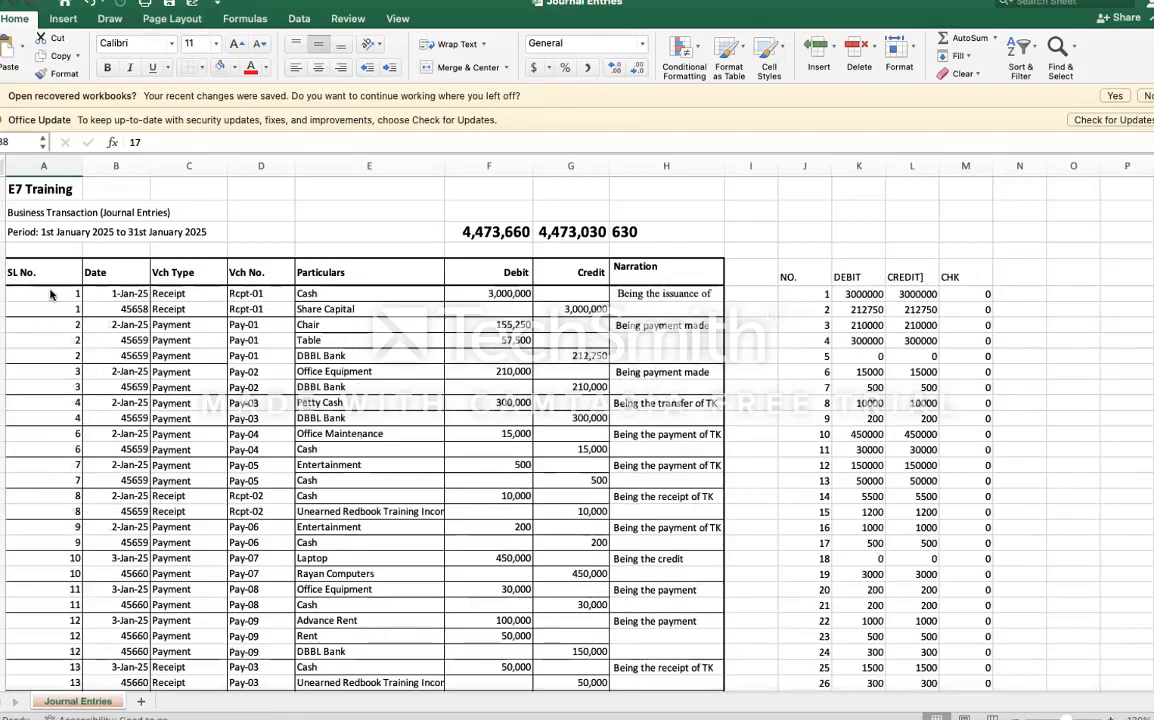
Step: Turn on filtering for the journal headings and filter SL No. to show only 33
key(Up)
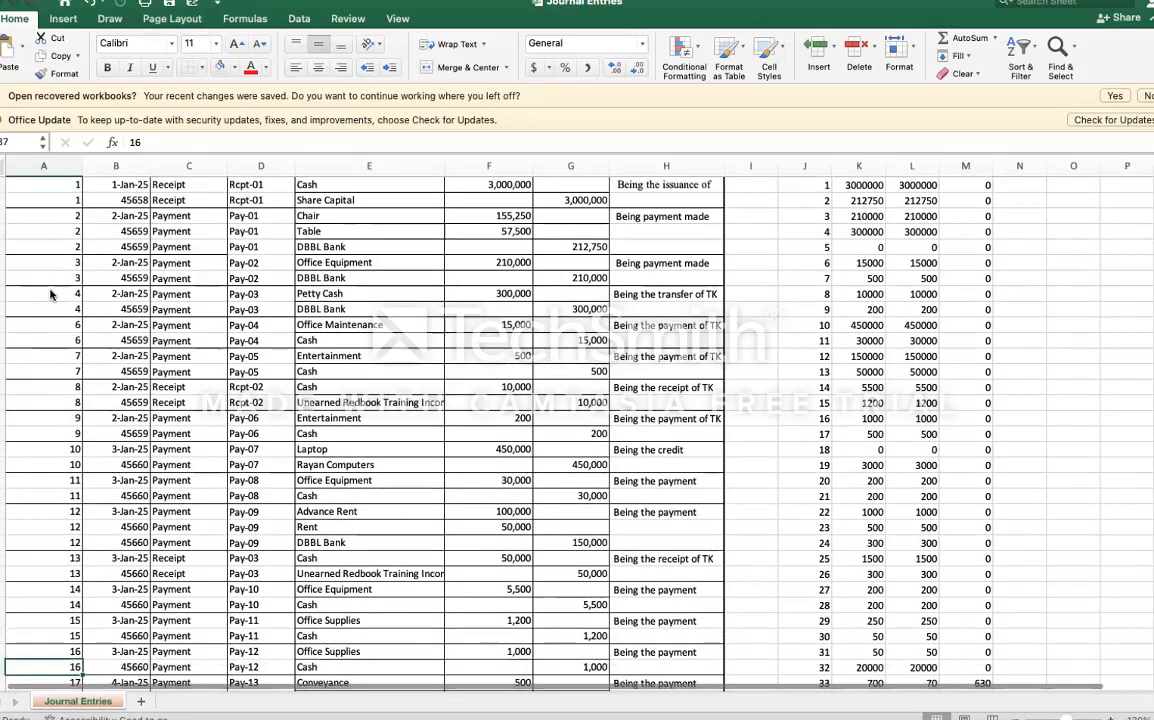
key(ctrl+Up)
key(ctrl+shift+l)
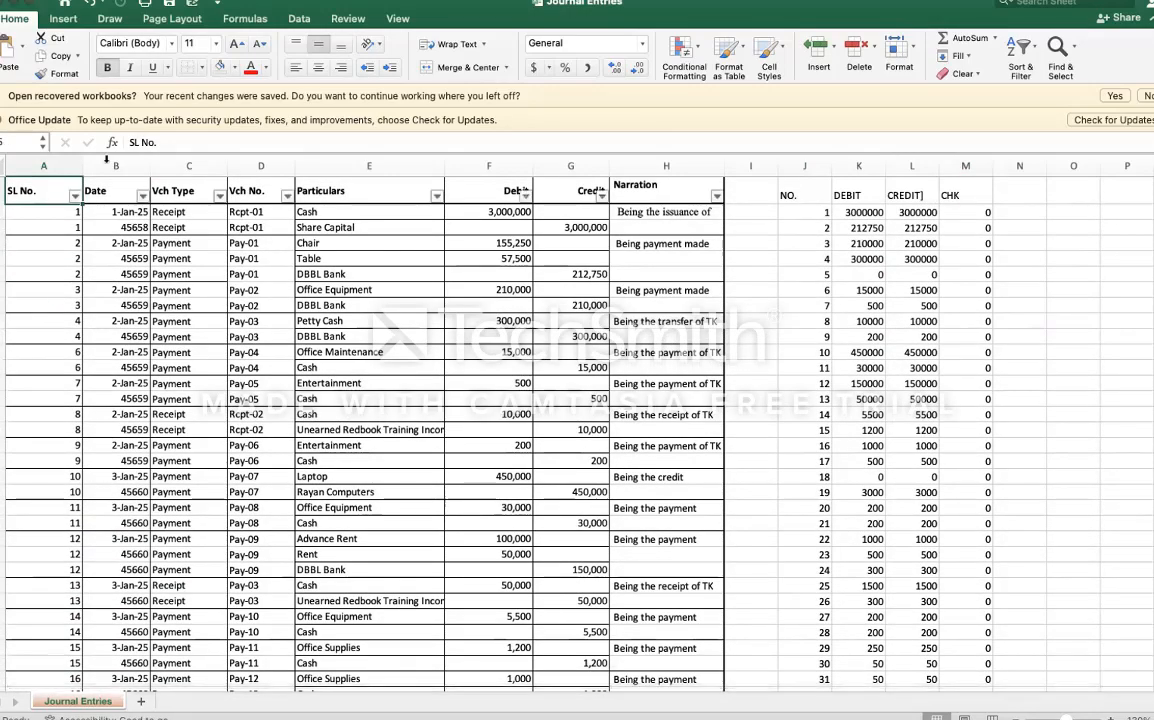
click(75, 195)
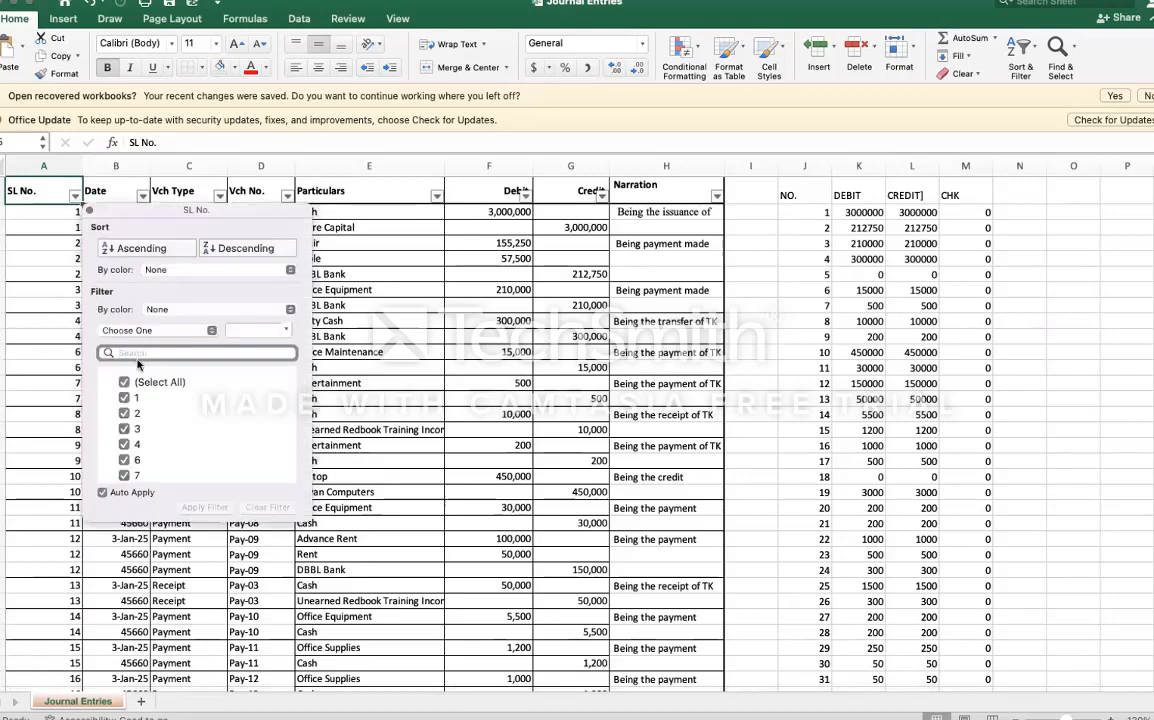
text(33)
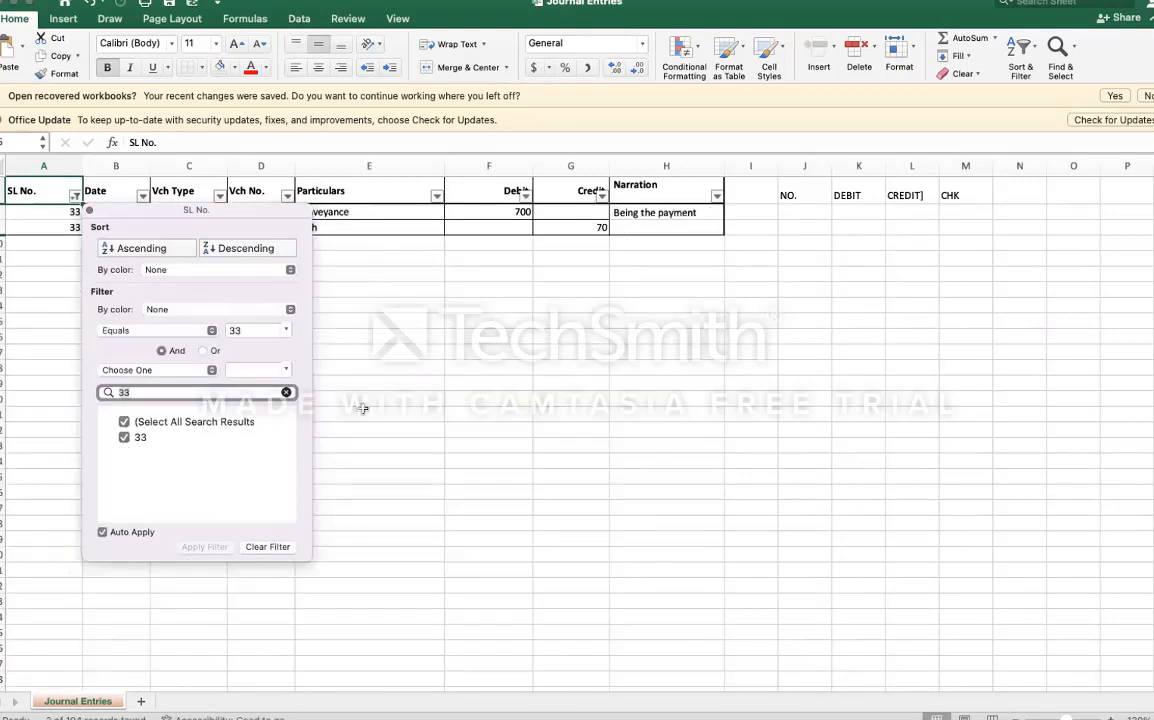
click(455, 383)
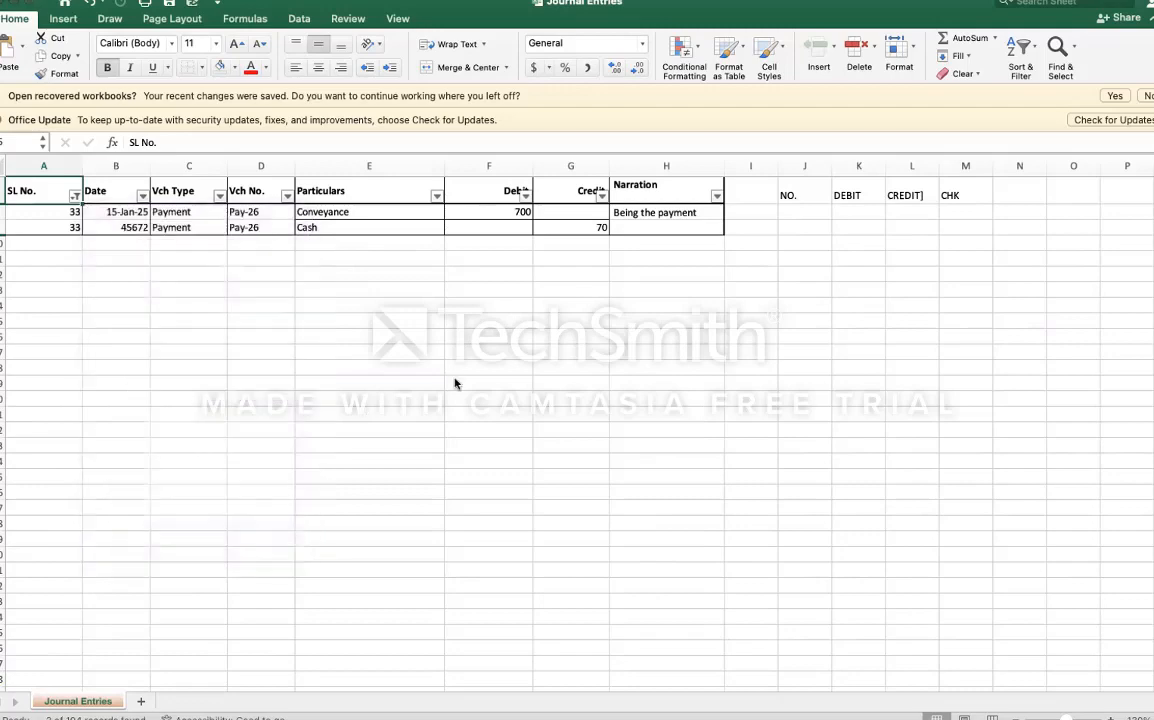
Step: Correct the Credit amount of the Cash line in voucher Pay-26 to 700
click(590, 228)
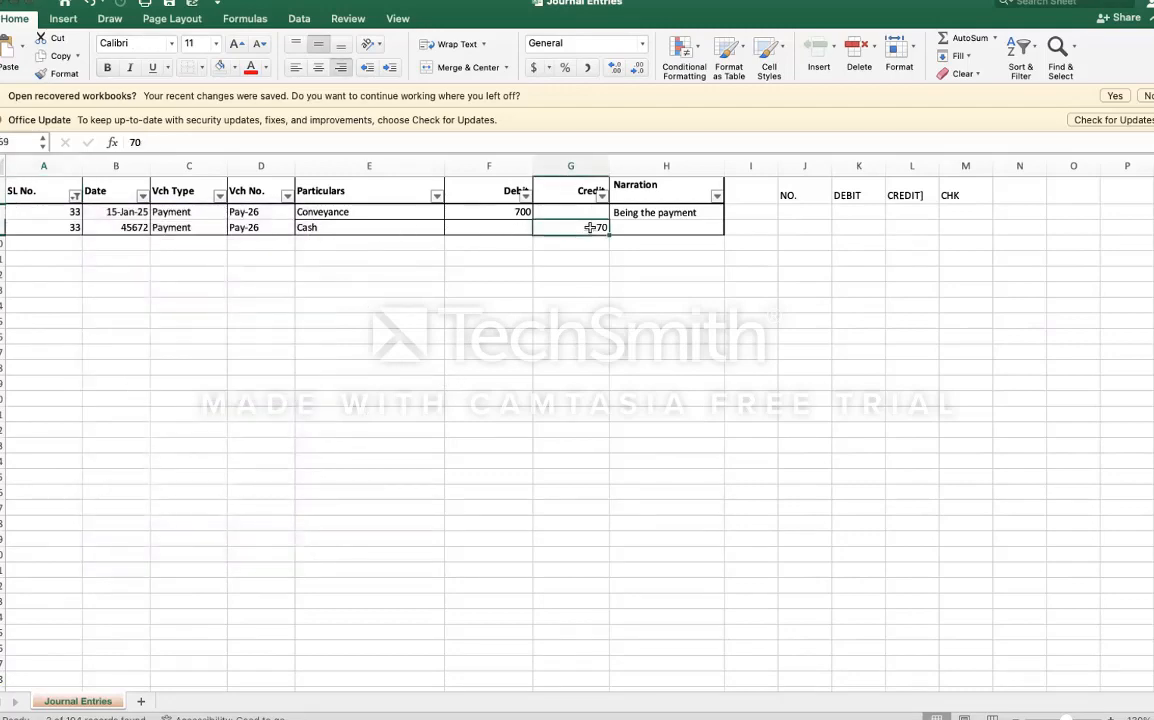
double_click(590, 228)
text(0)
key(Return)
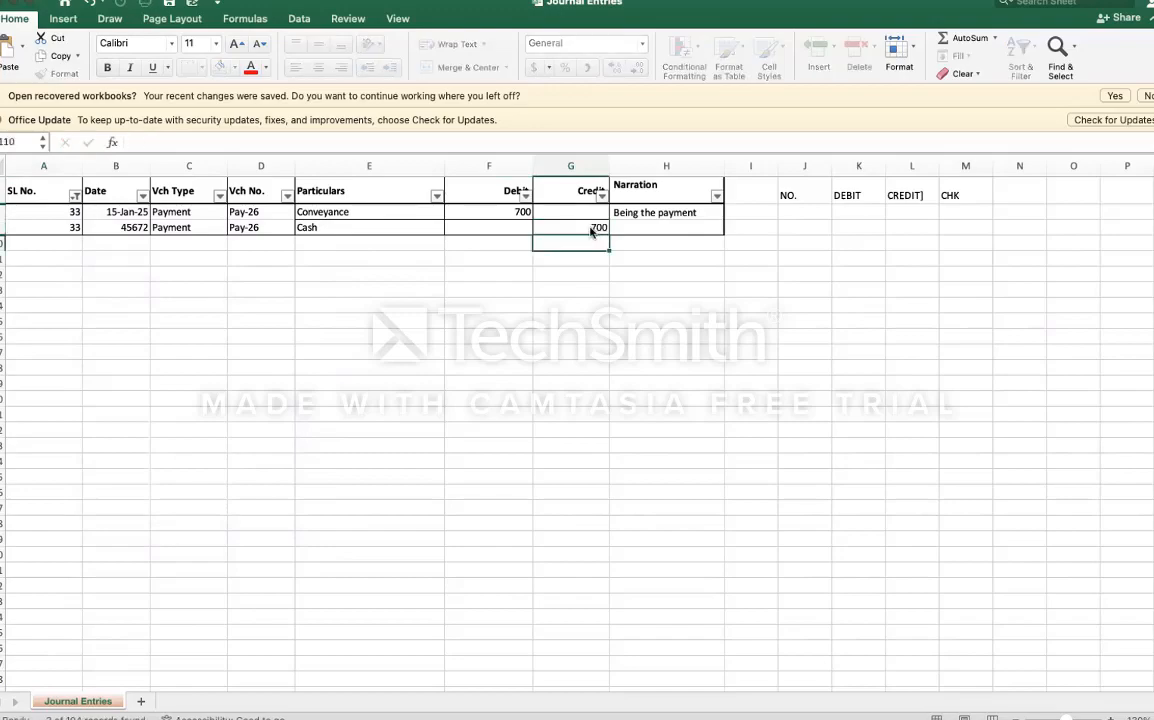
Step: Turn off the journal filter and check the Debit and Credit totals and their difference above the headings
key(Up)
key(ctrl+shift+l)
key(Left)
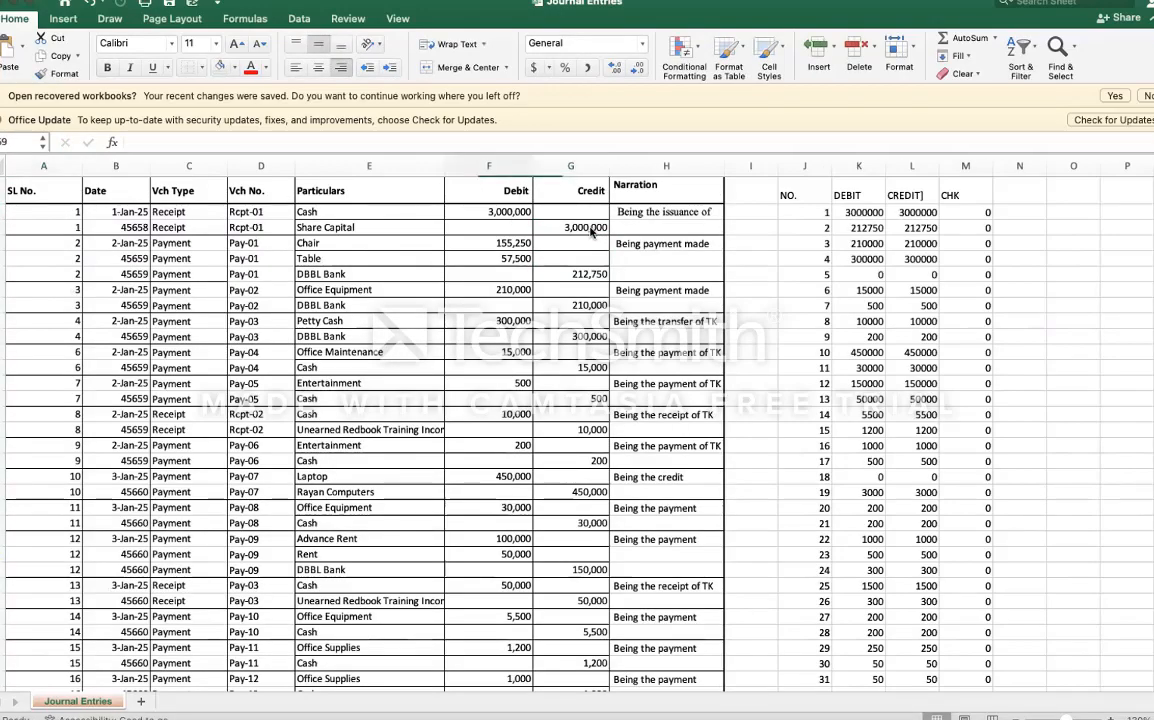
key(Up)
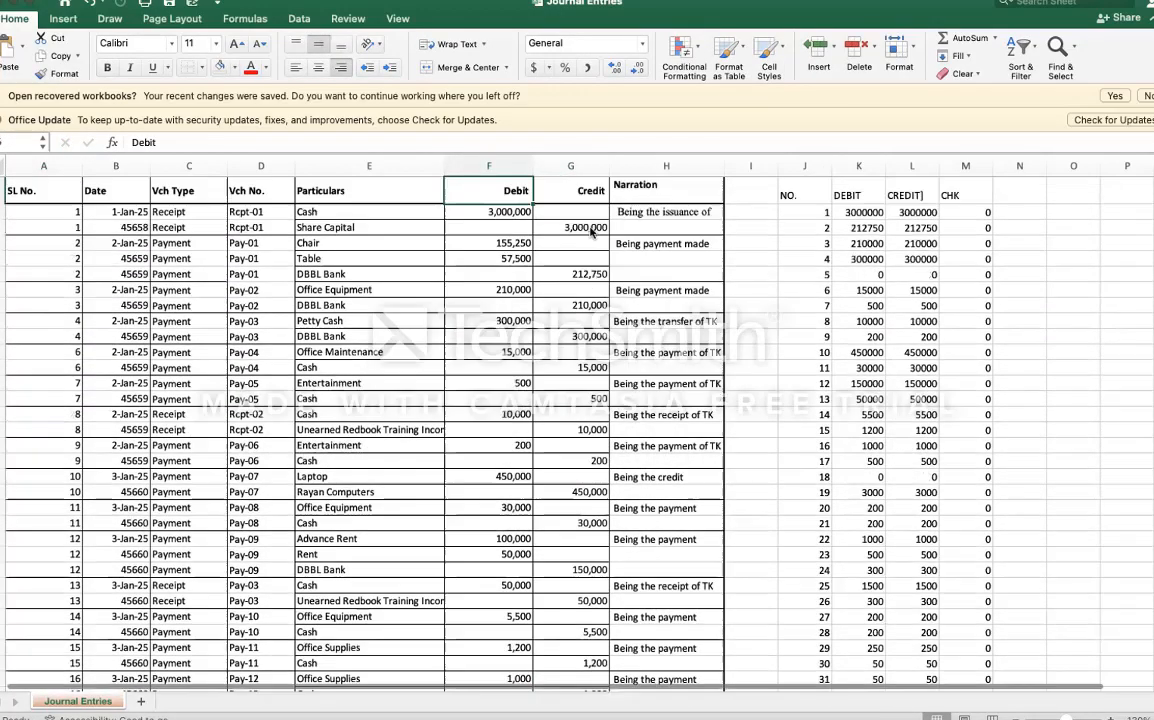
key(ctrl+Up)
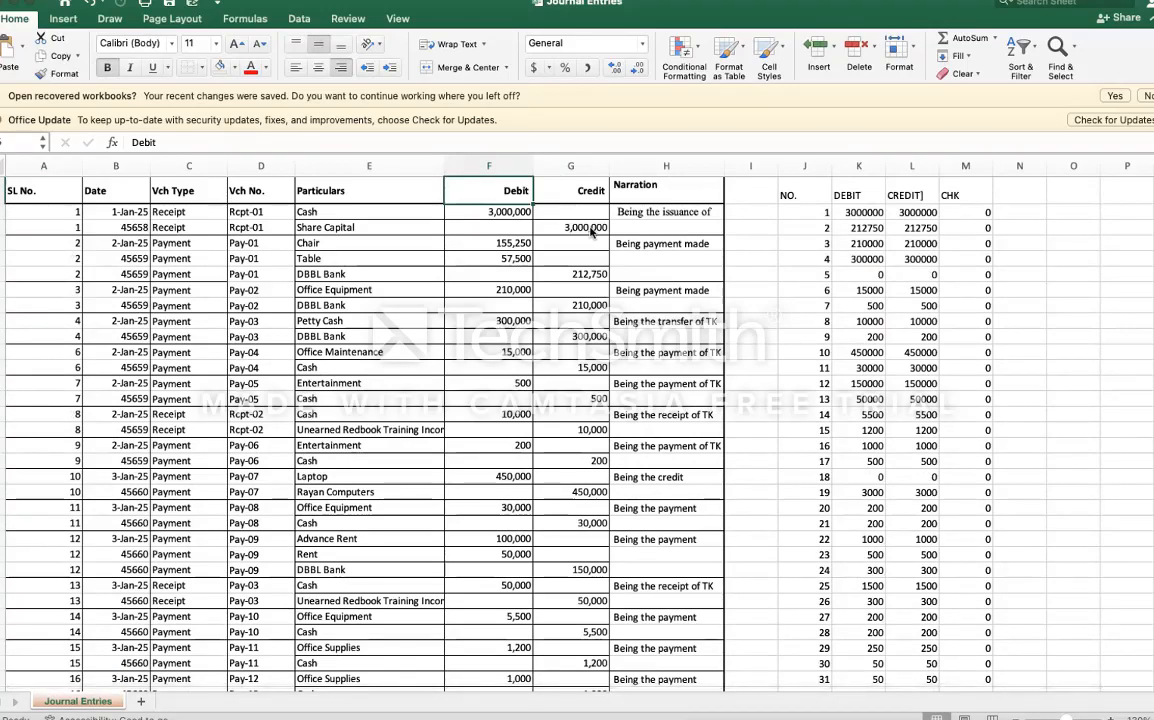
scroll(400, 410, up, 5)
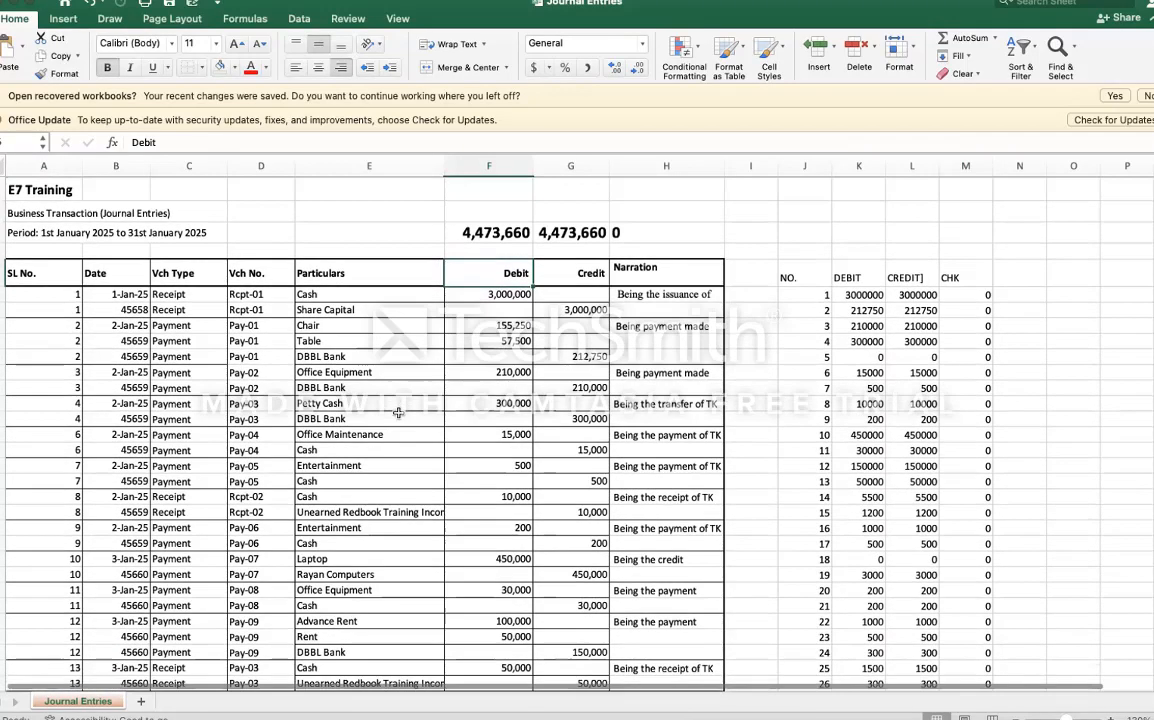
scroll(398, 413, down, 2)
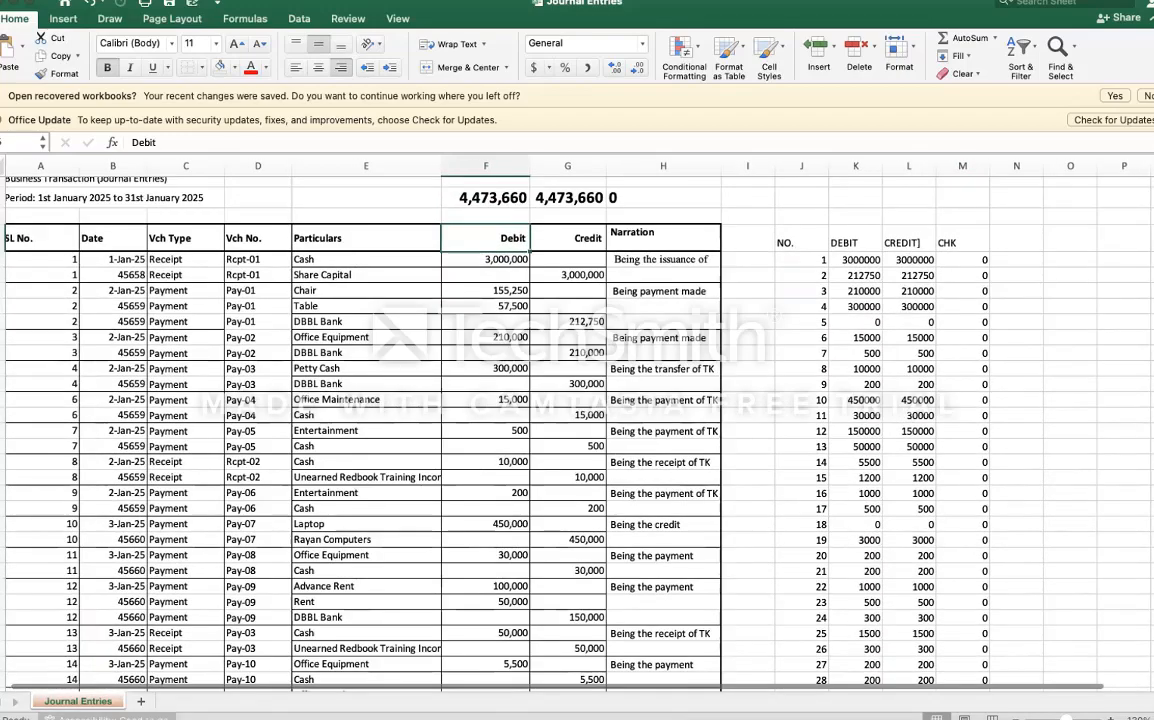
Step: Clear all the serial numbers under the NO. heading of the check table
click(818, 262)
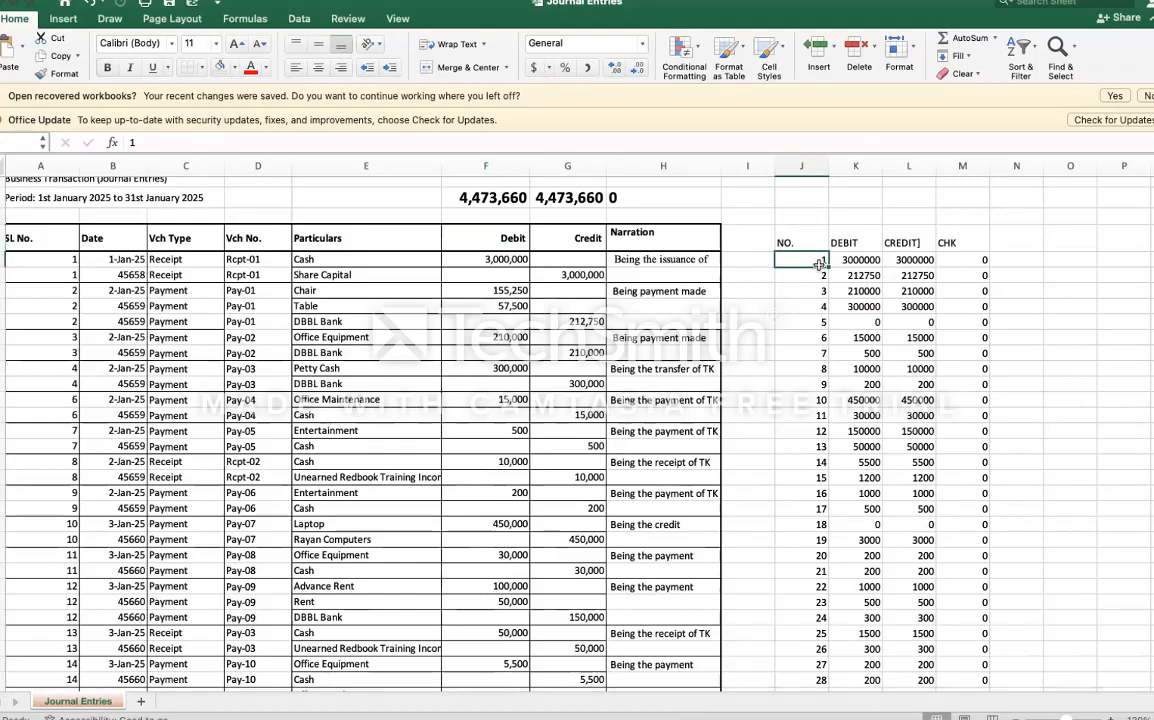
key(super+shift+Down)
key(Delete)
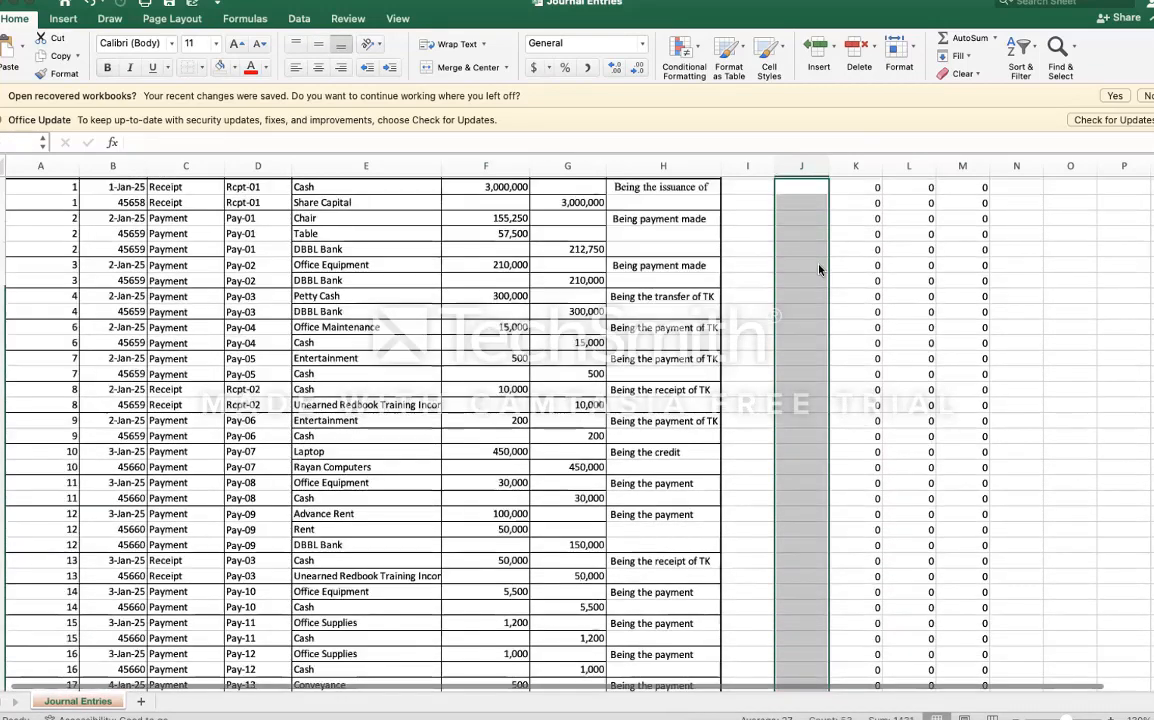
scroll(820, 269, up, 4)
key(Left)
key(Left)
key(Left)
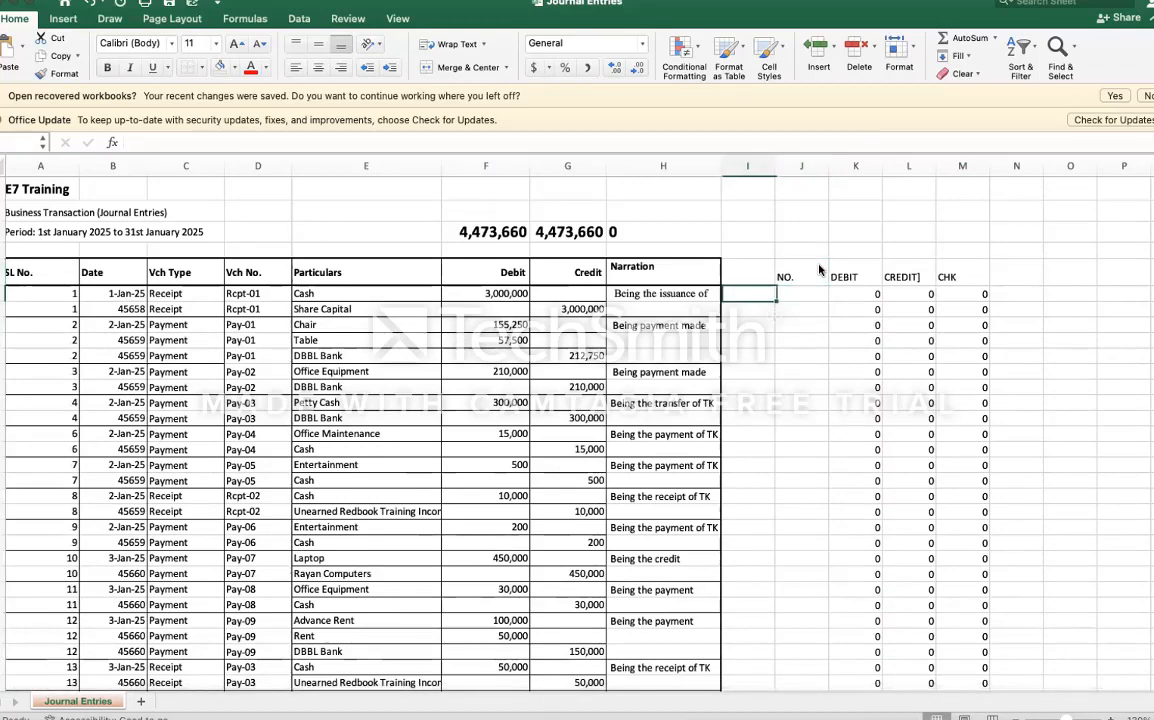
key(Right)
key(Right)
key(Right)
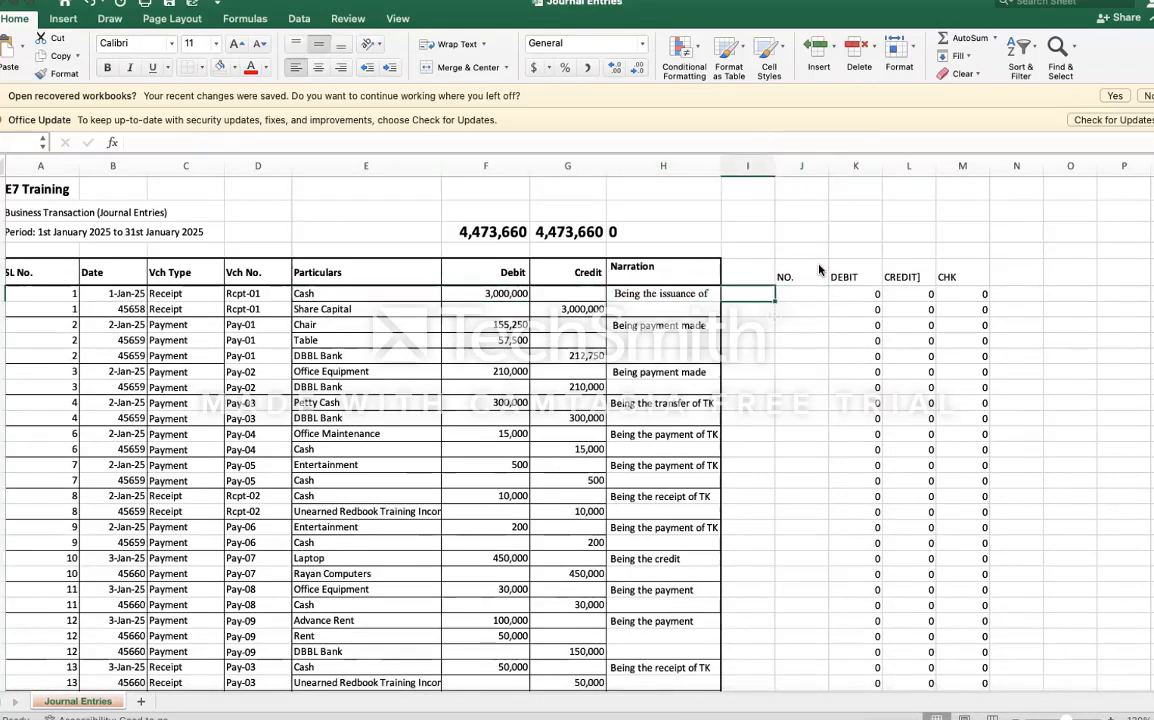
text(CASH)
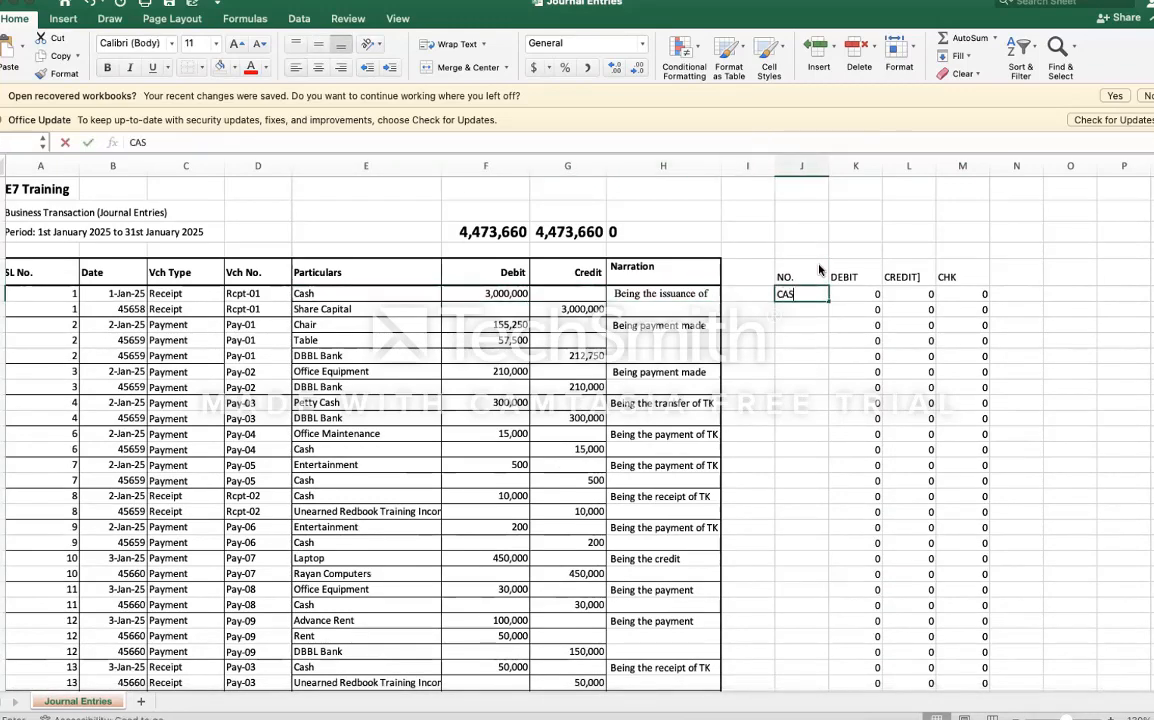
key(BackSpace)
key(BackSpace)
key(BackSpace)
key(BackSpace)
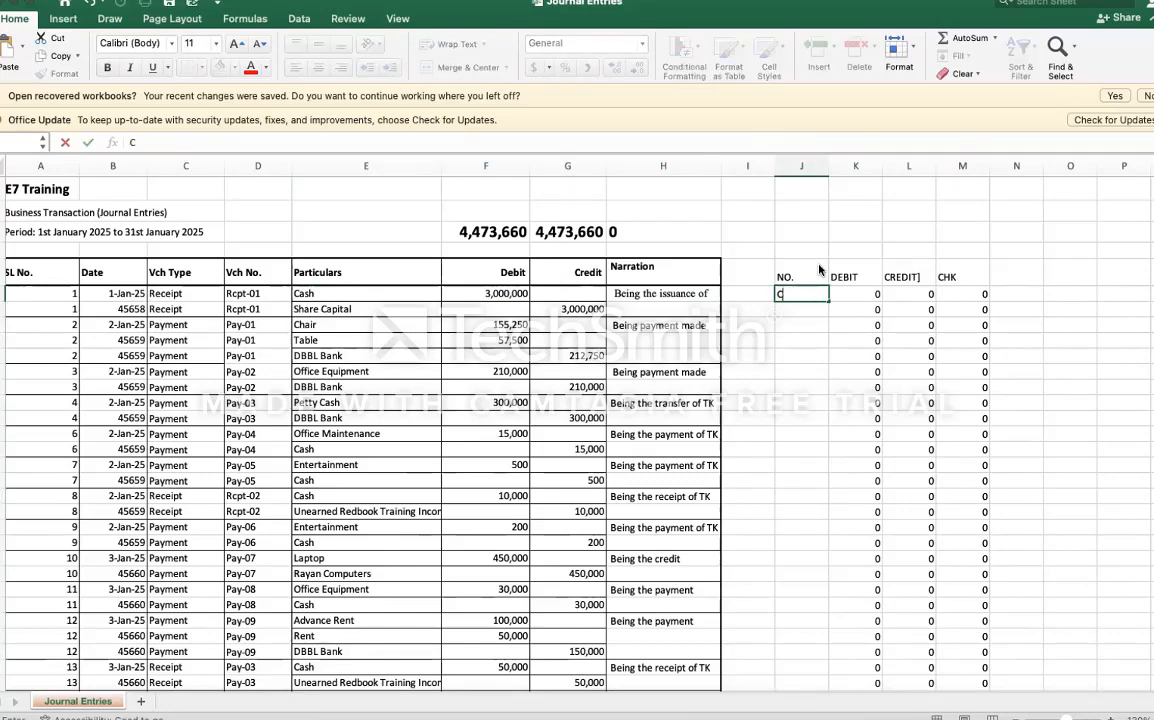
key(Escape)
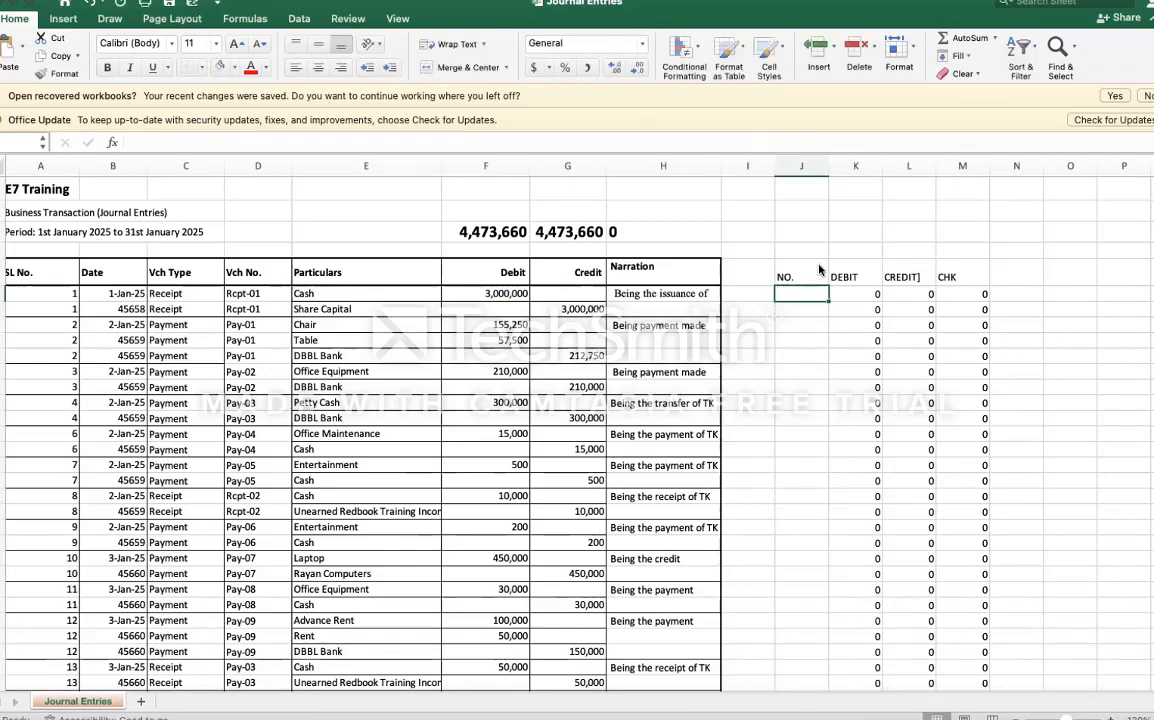
Step: Inspect the SUMIF formulas in the DEBIT and CREDIT columns of the check table
click(848, 309)
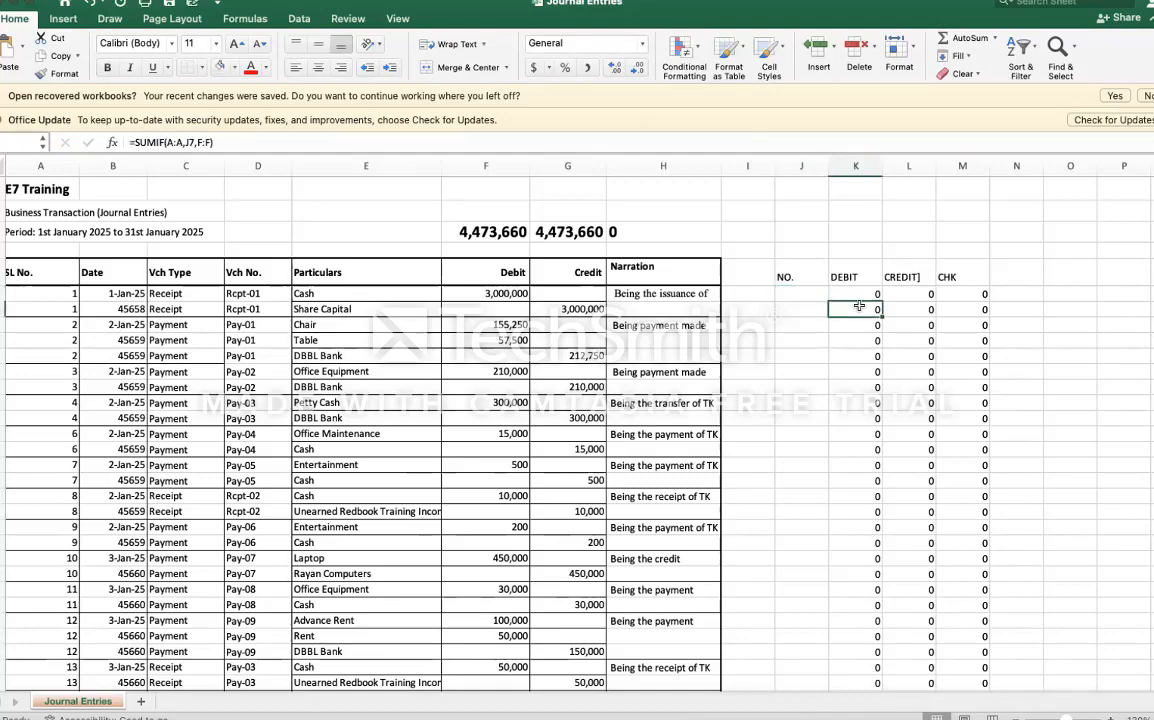
click(918, 296)
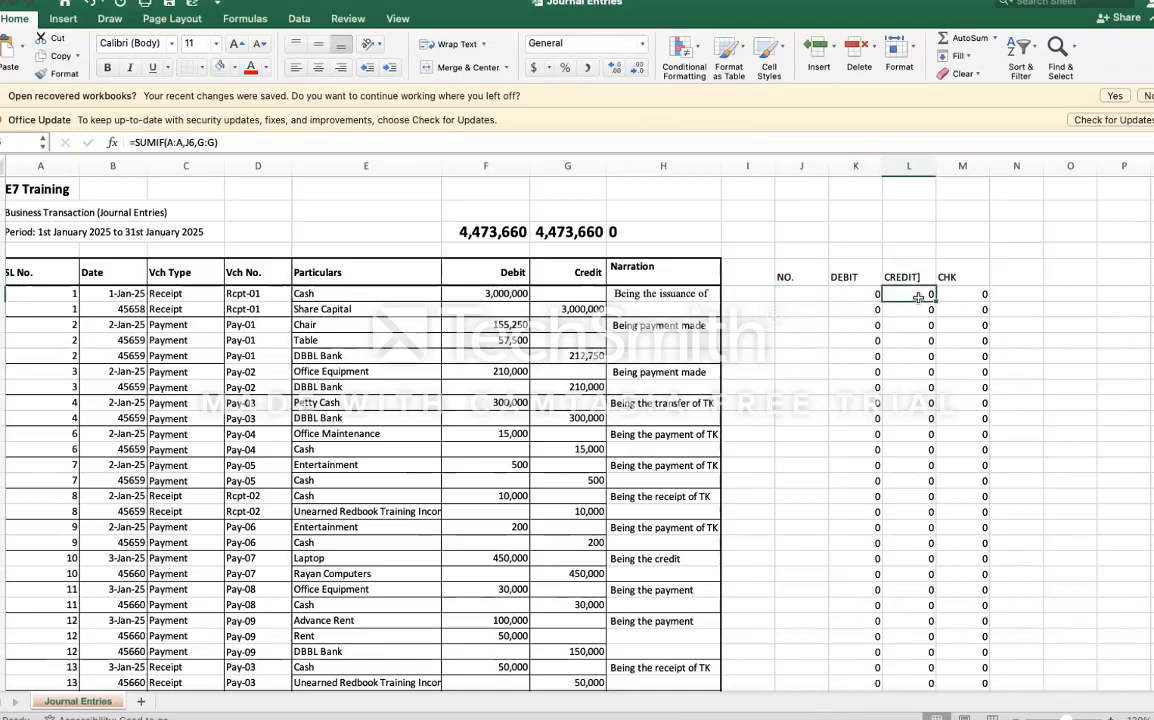
click(808, 297)
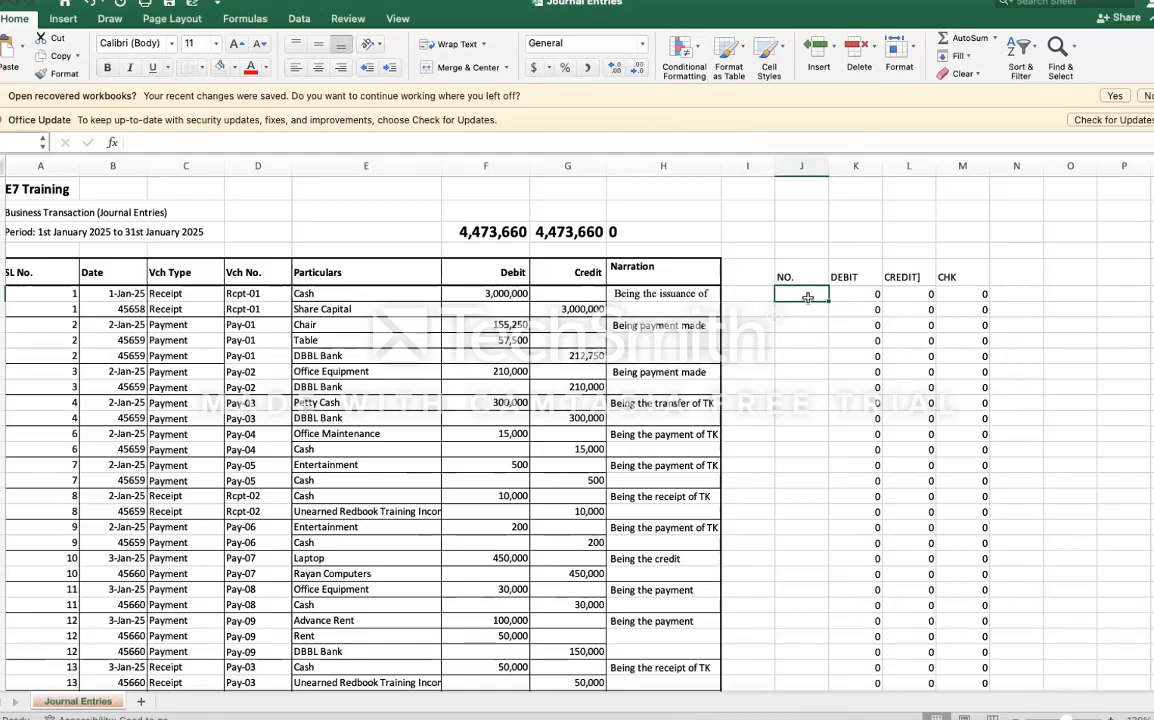
Step: Examine the account names listed in the first journal rows of the Particulars column
key(Left)
key(Left)
key(Left)
key(Left)
key(Left)
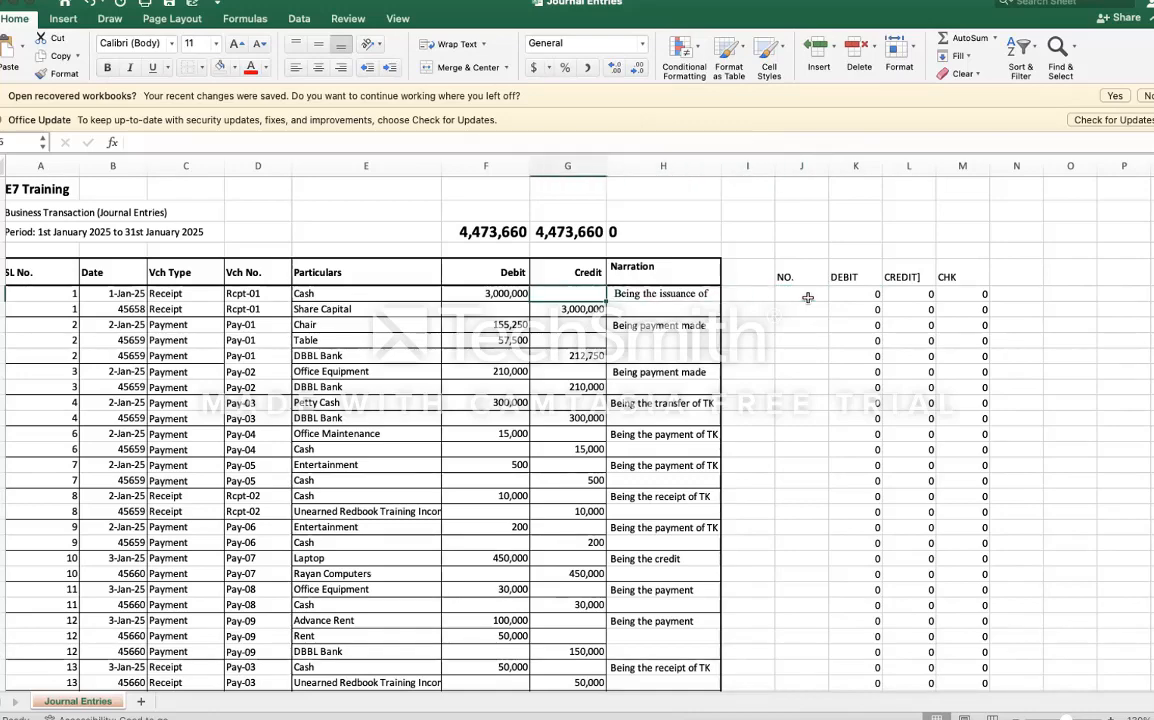
key(Down)
key(Down)
key(Down)
key(Down)
key(Down)
key(Down)
key(Down)
key(Down)
key(Down)
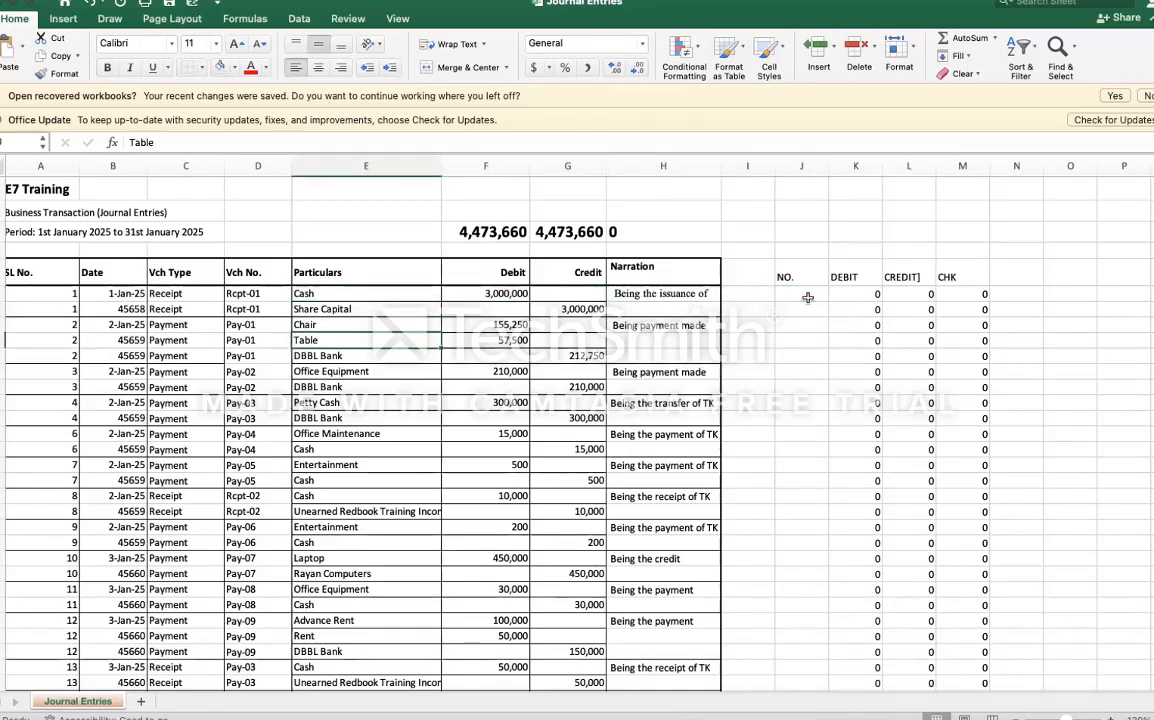
key(Down)
key(Down)
key(Down)
key(Down)
key(Down)
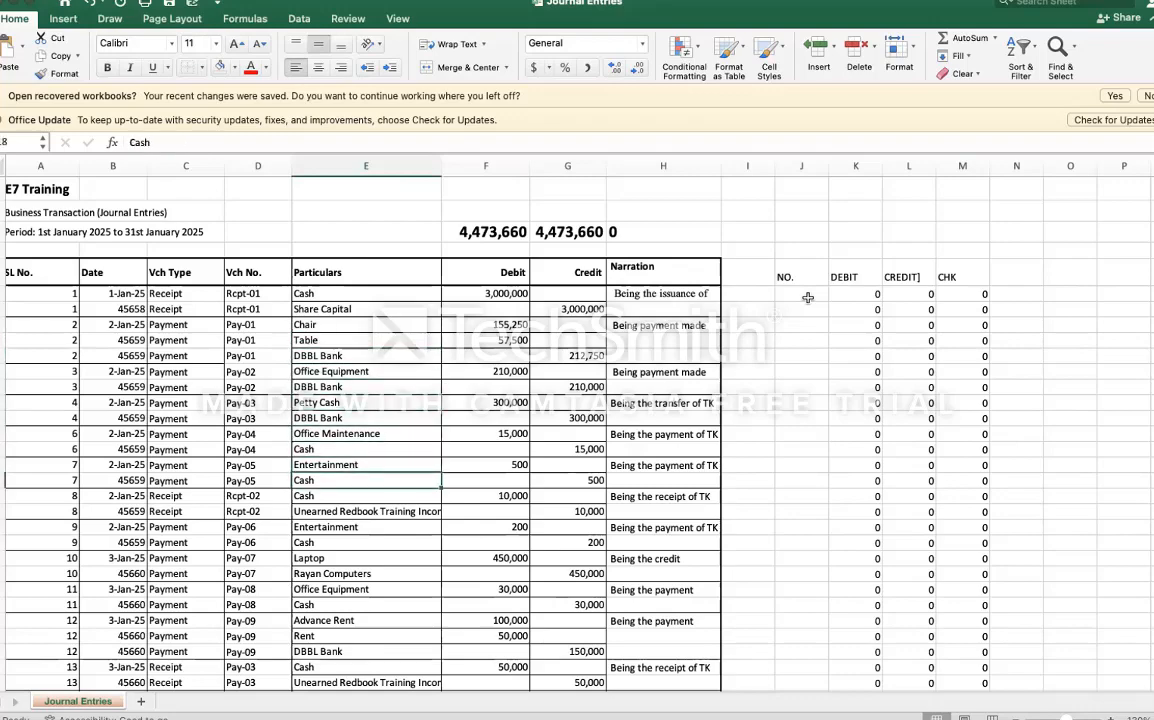
key(Up)
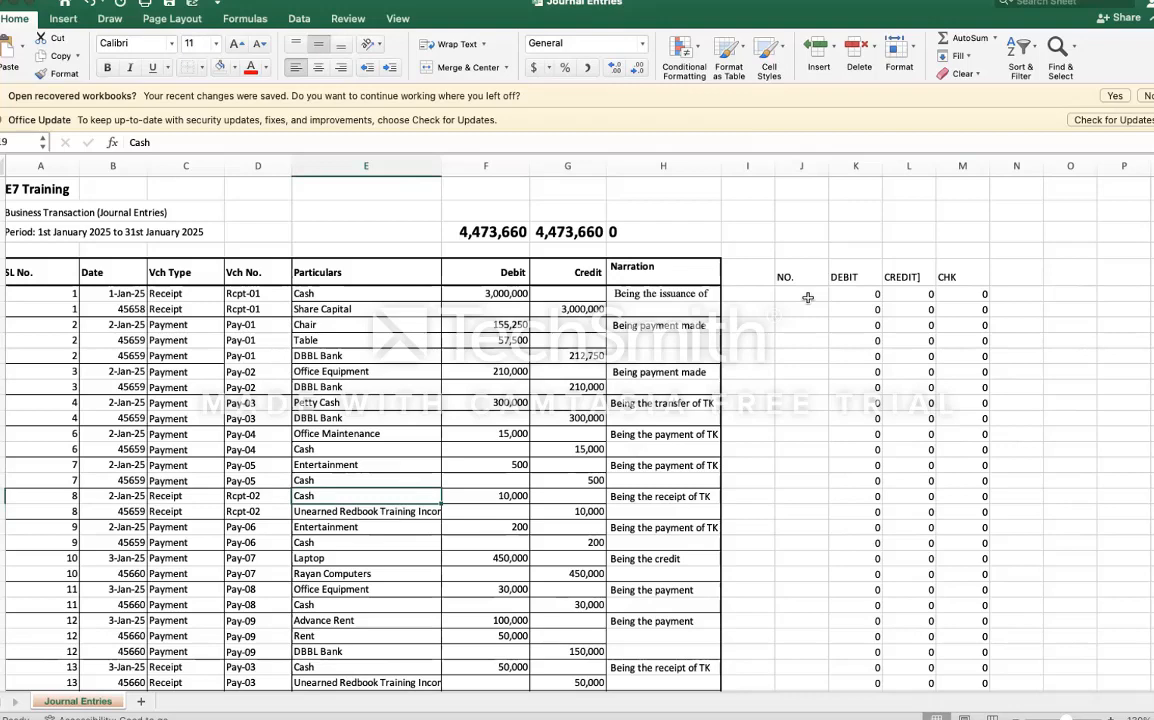
key(Up)
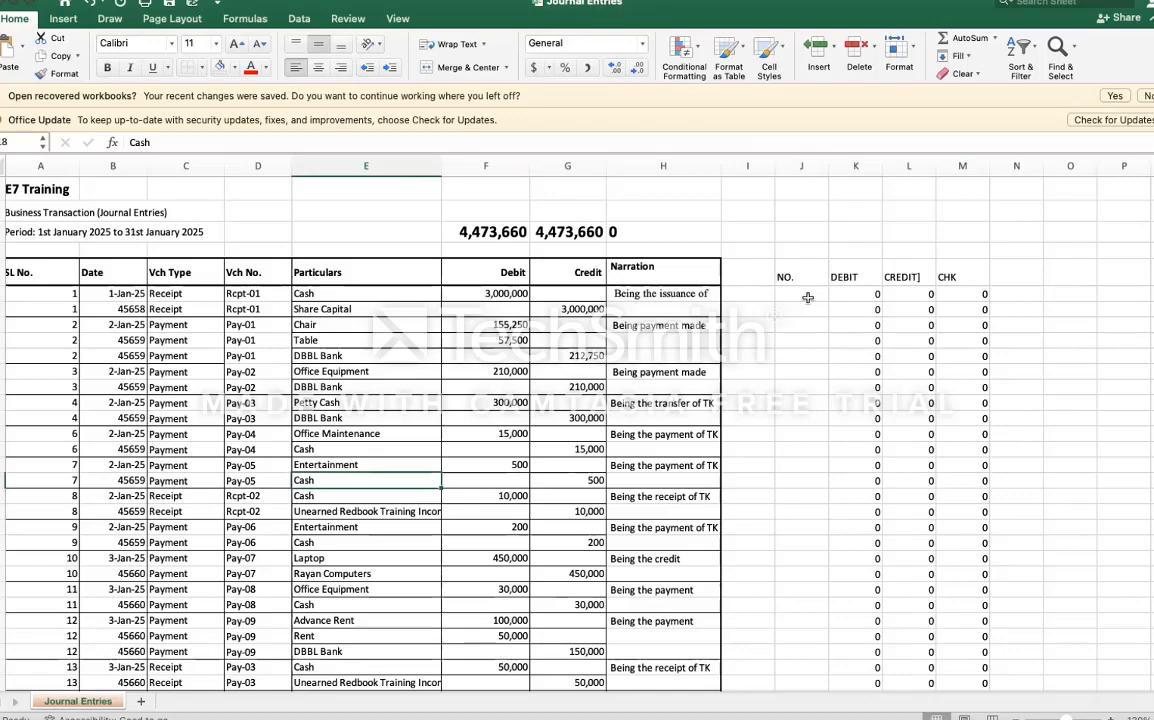
Step: Copy the whole Particulars column with its heading and paste it over the check table's NO. column, starting at the heading cell
key(Up)
key(Up)
key(Up)
key(Up)
key(Up)
key(Up)
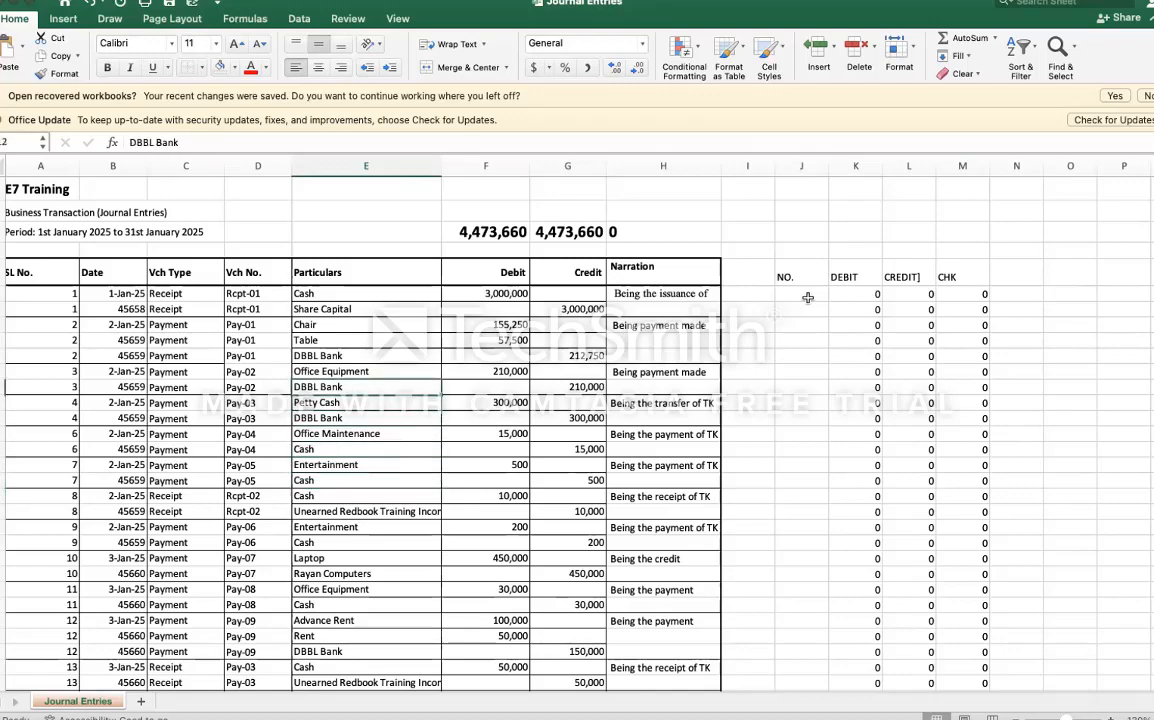
key(Up)
key(Up)
key(Up)
key(Up)
key(Up)
key(Up)
key(Up)
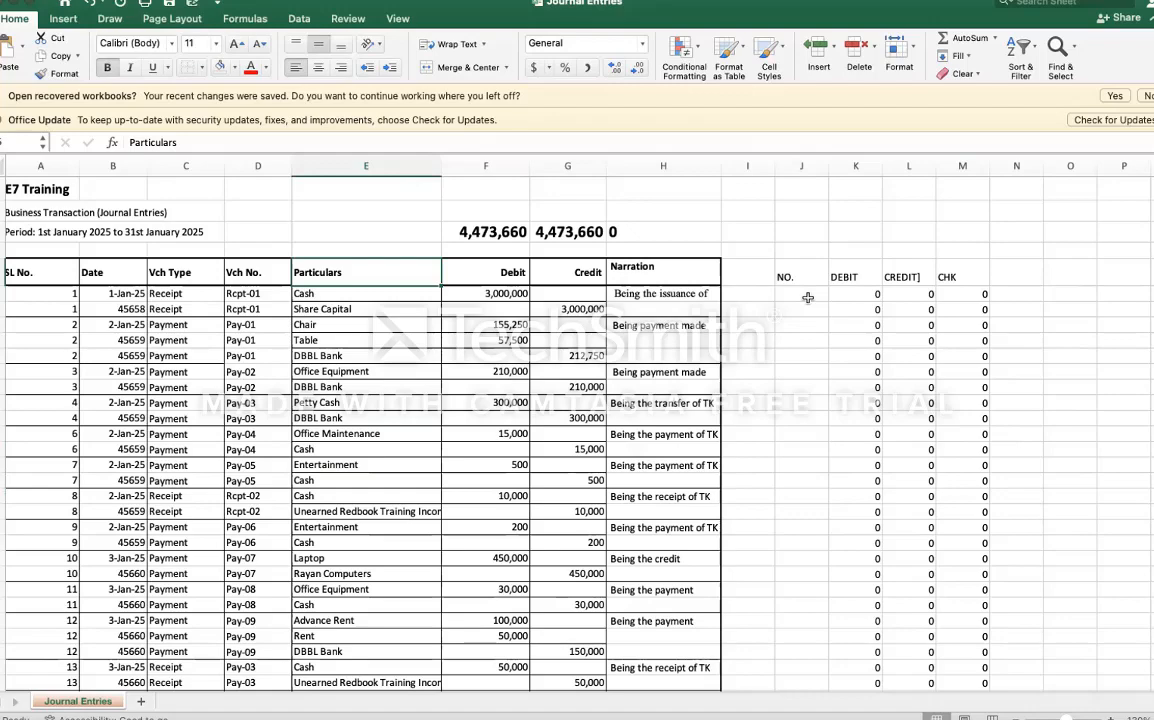
key(super+shift+Down)
key(super+c)
key(Right)
key(Right)
key(Right)
key(Right)
key(Right)
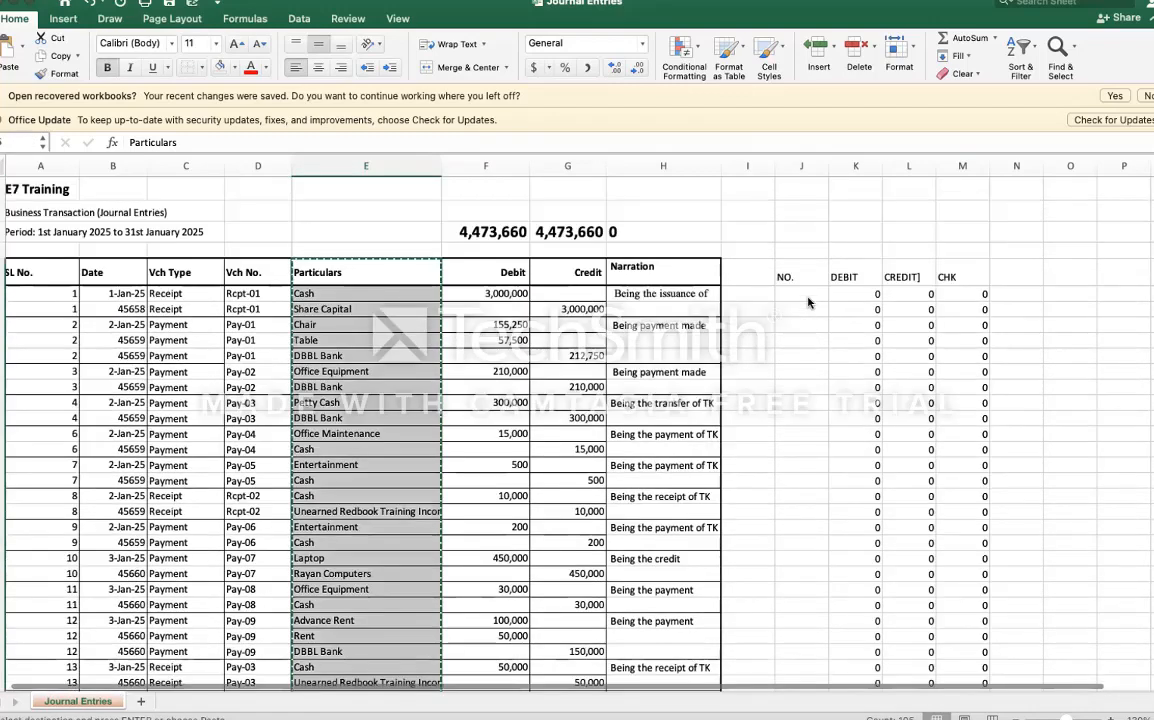
key(Down)
key(Up)
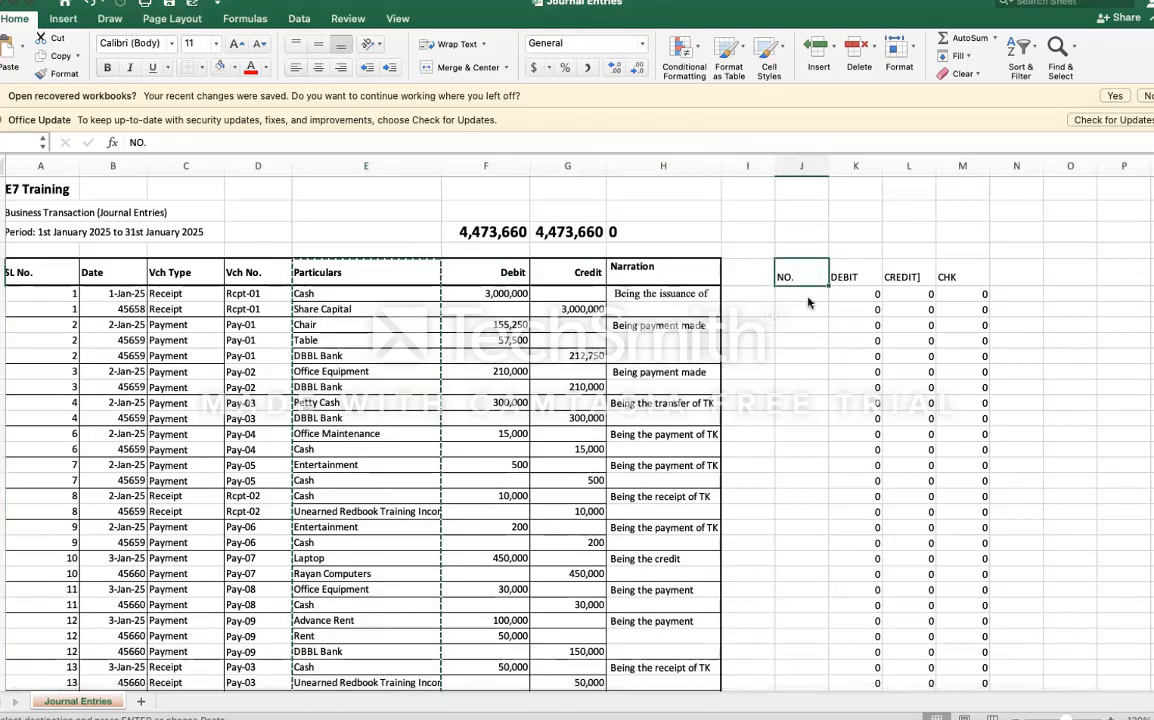
key(super+v)
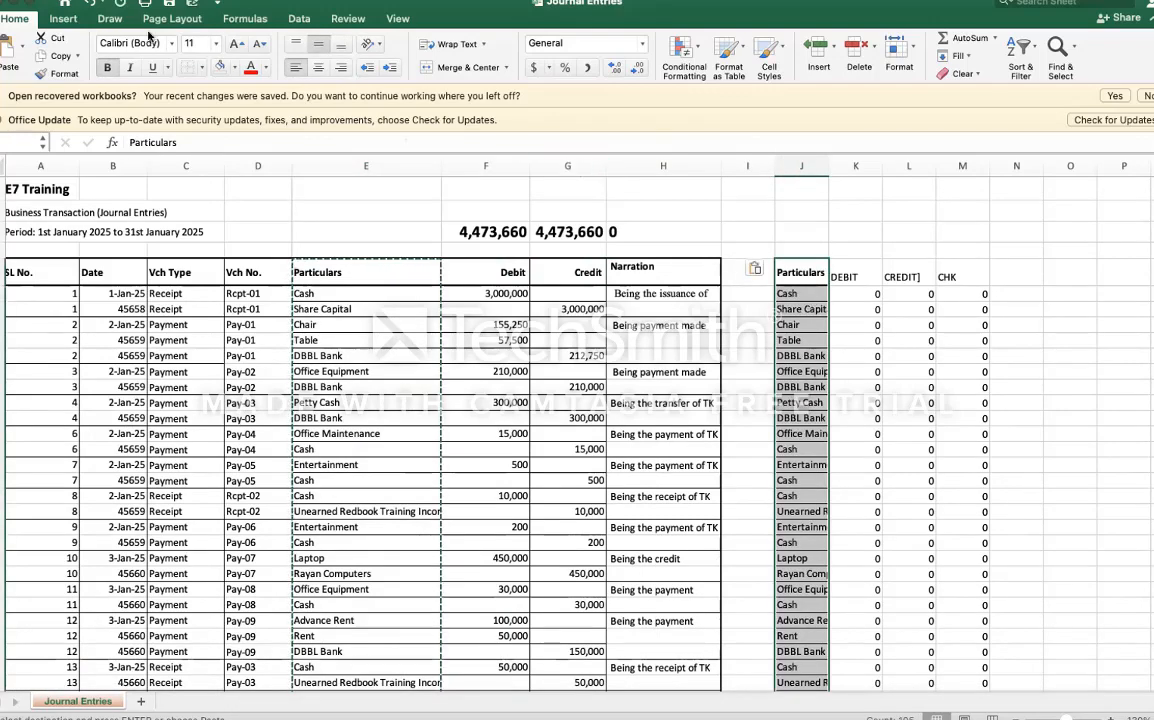
Step: Remove duplicate account names from the pasted Particulars column J only, without expanding the selection, treating the first row as a header
click(298, 20)
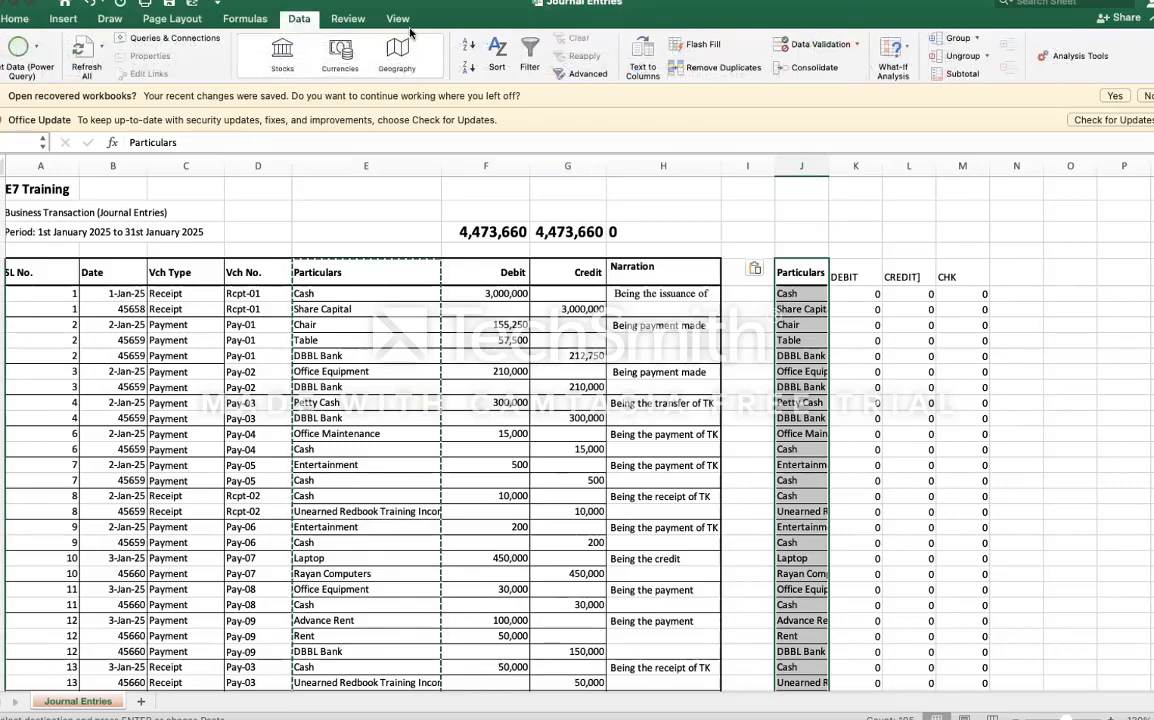
click(709, 68)
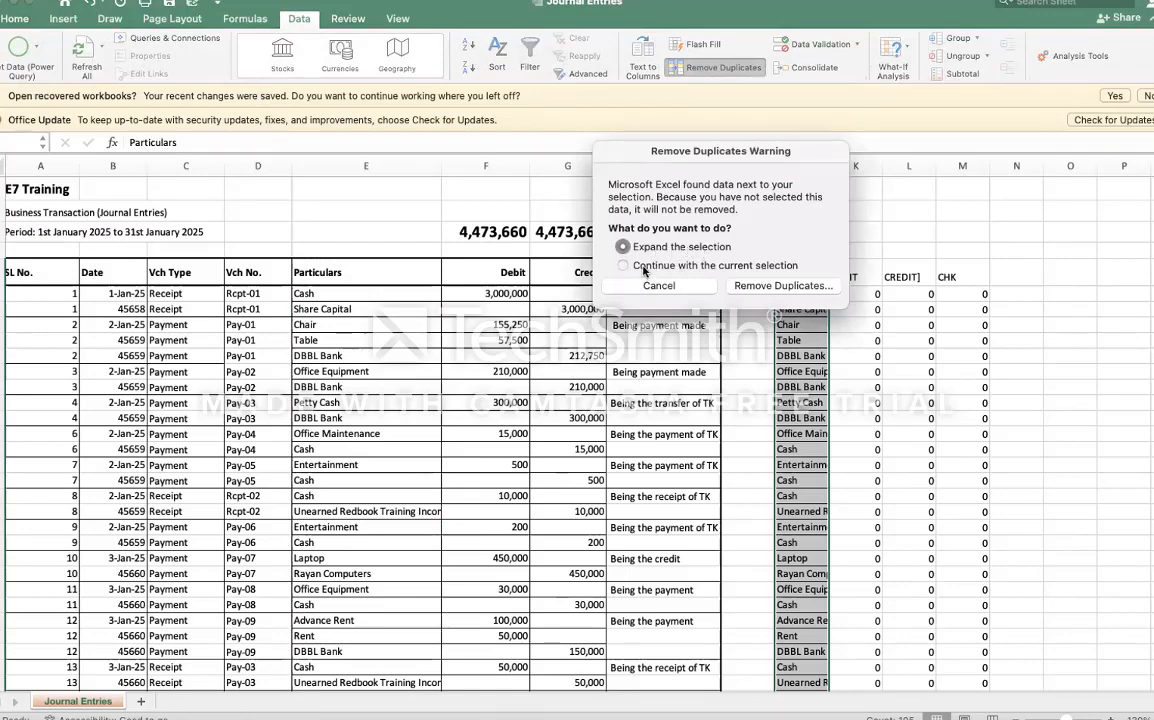
click(628, 265)
click(778, 286)
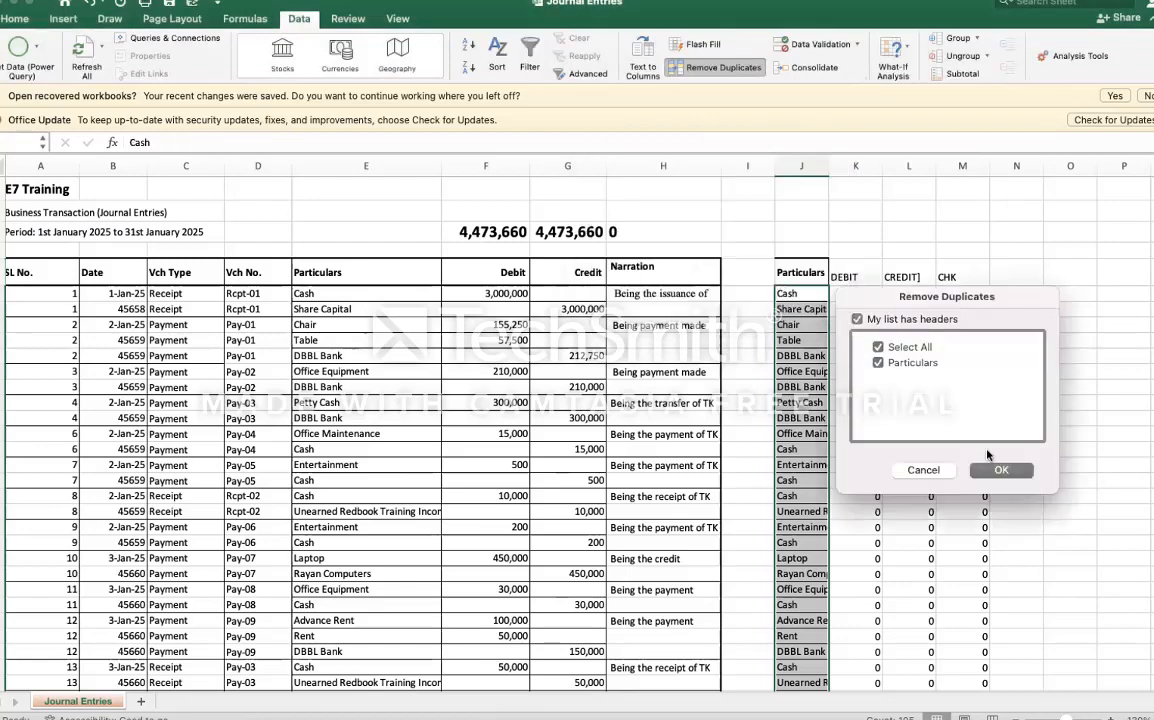
click(884, 348)
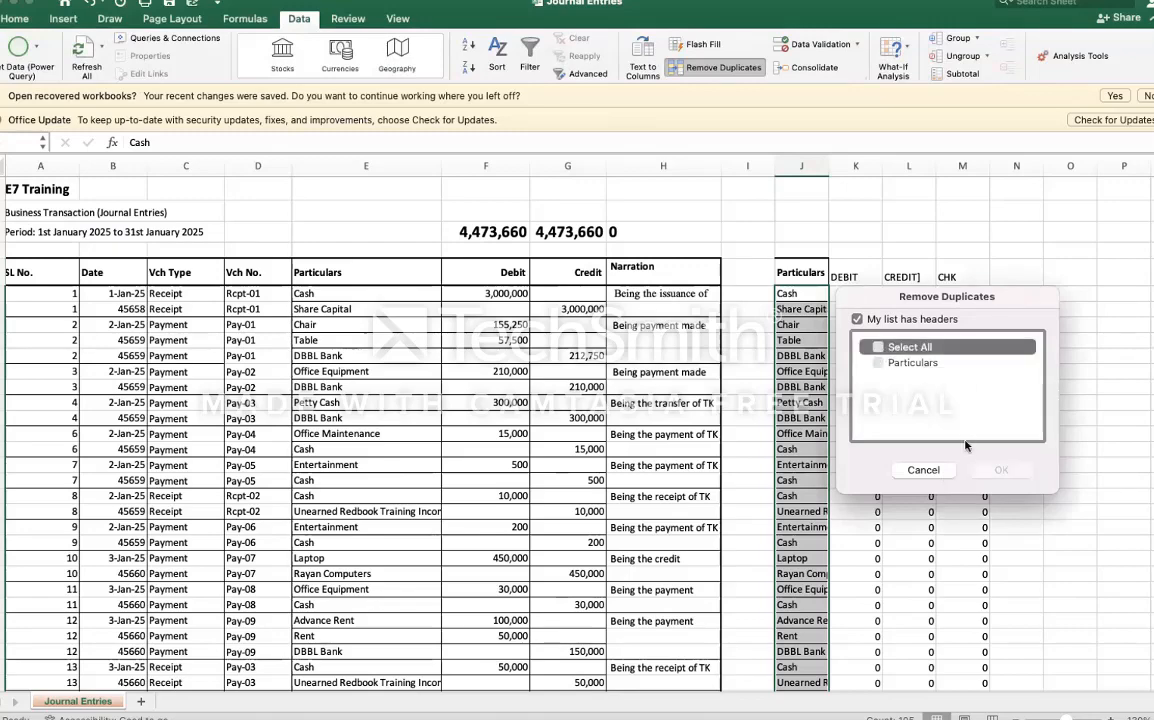
click(878, 363)
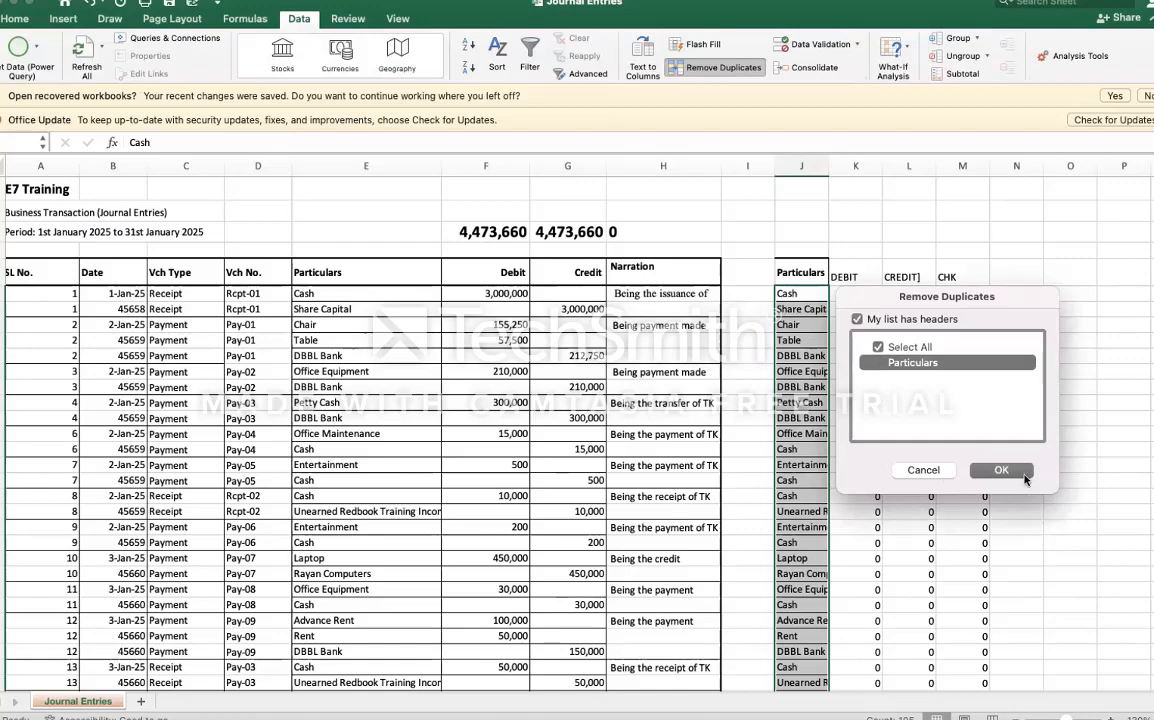
click(1003, 470)
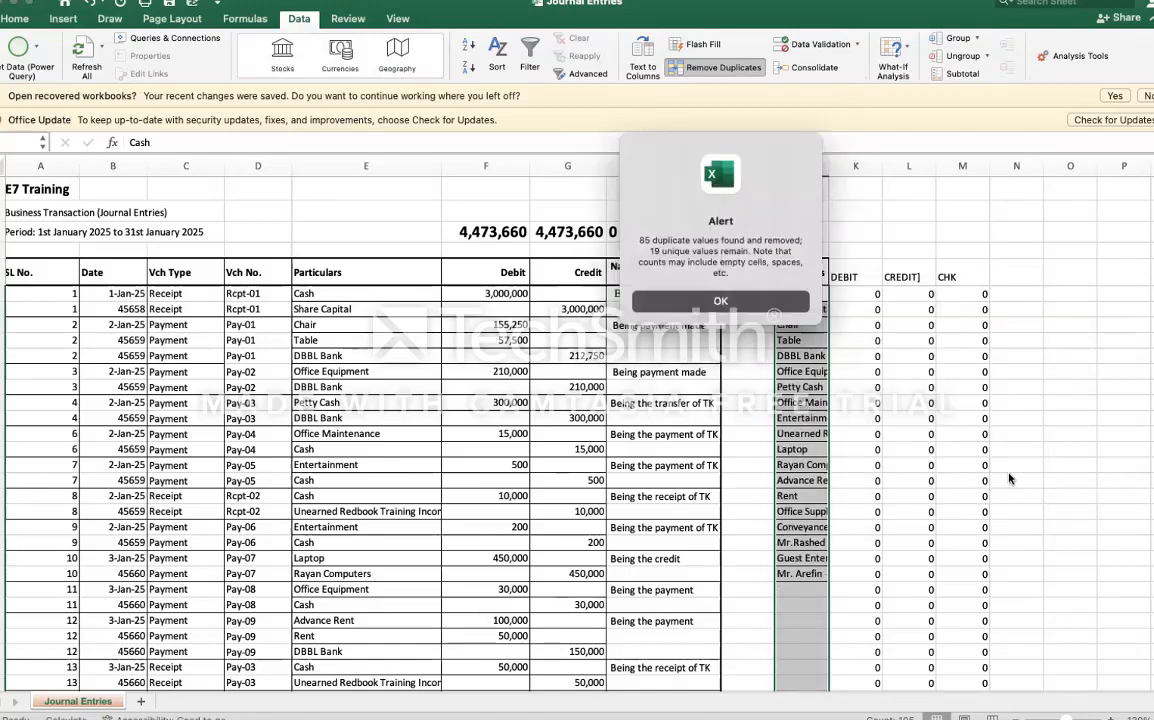
click(721, 303)
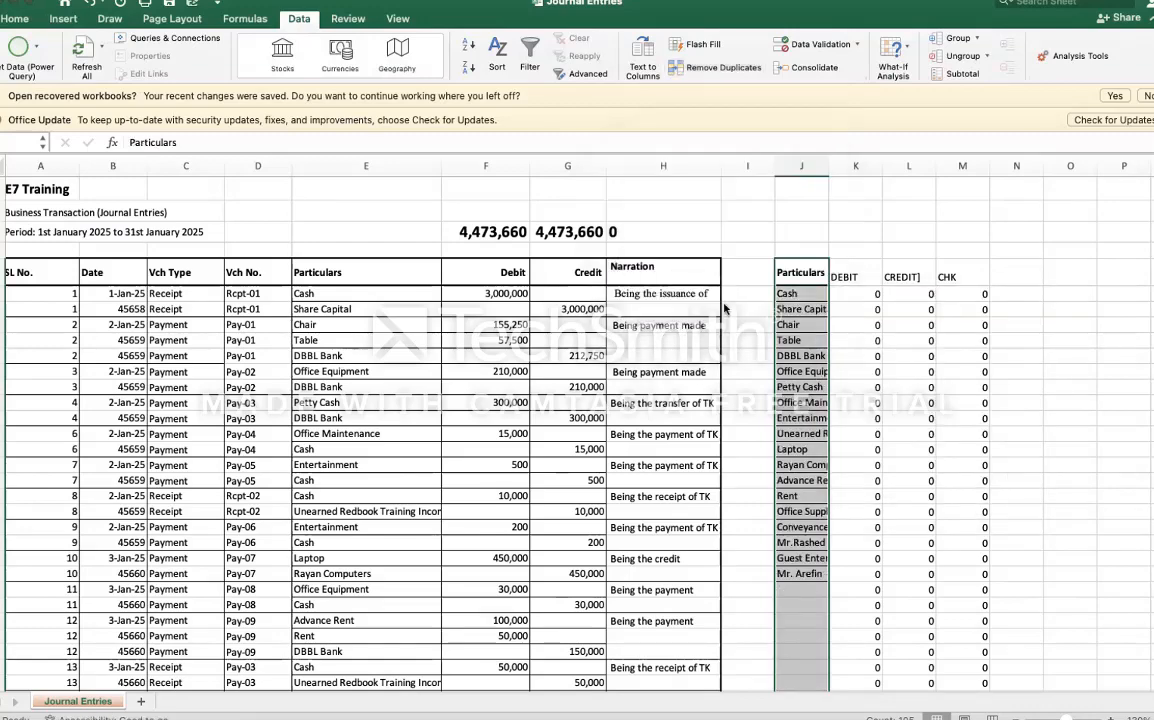
Step: Clear the leftover DEBIT, CREDIT and CHK formulas in all rows below the last account name
click(862, 586)
key(shift+Right)
key(shift+Right)
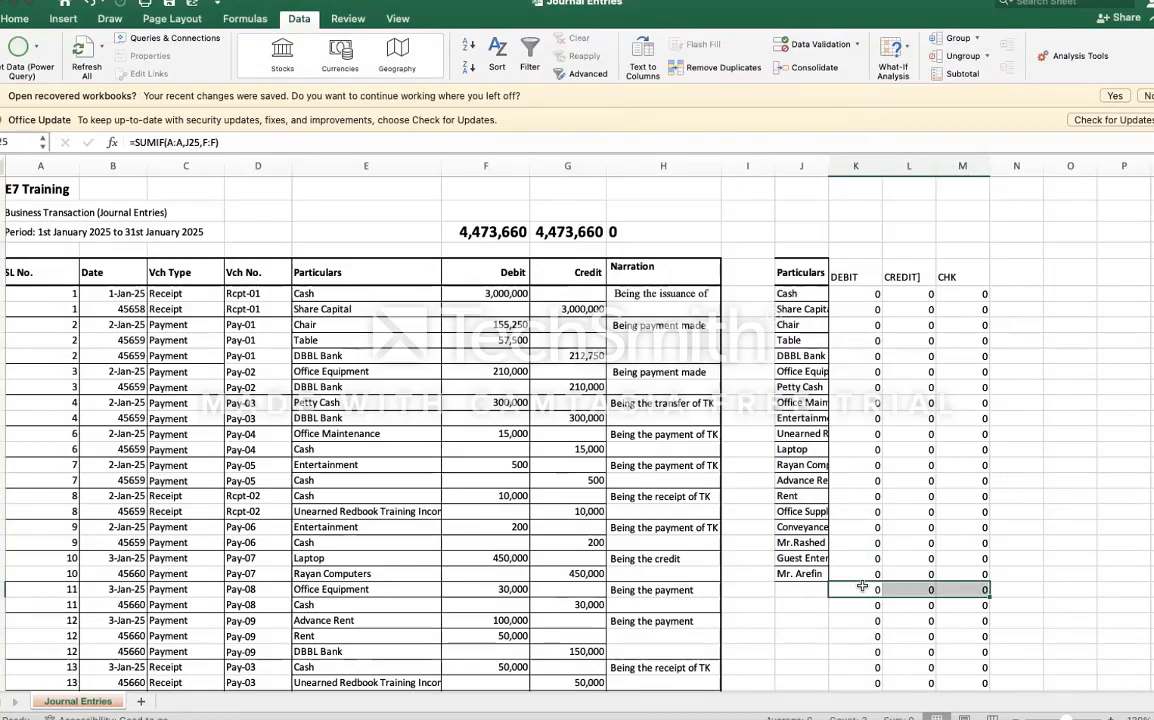
key(ctrl+shift+Down)
key(Delete)
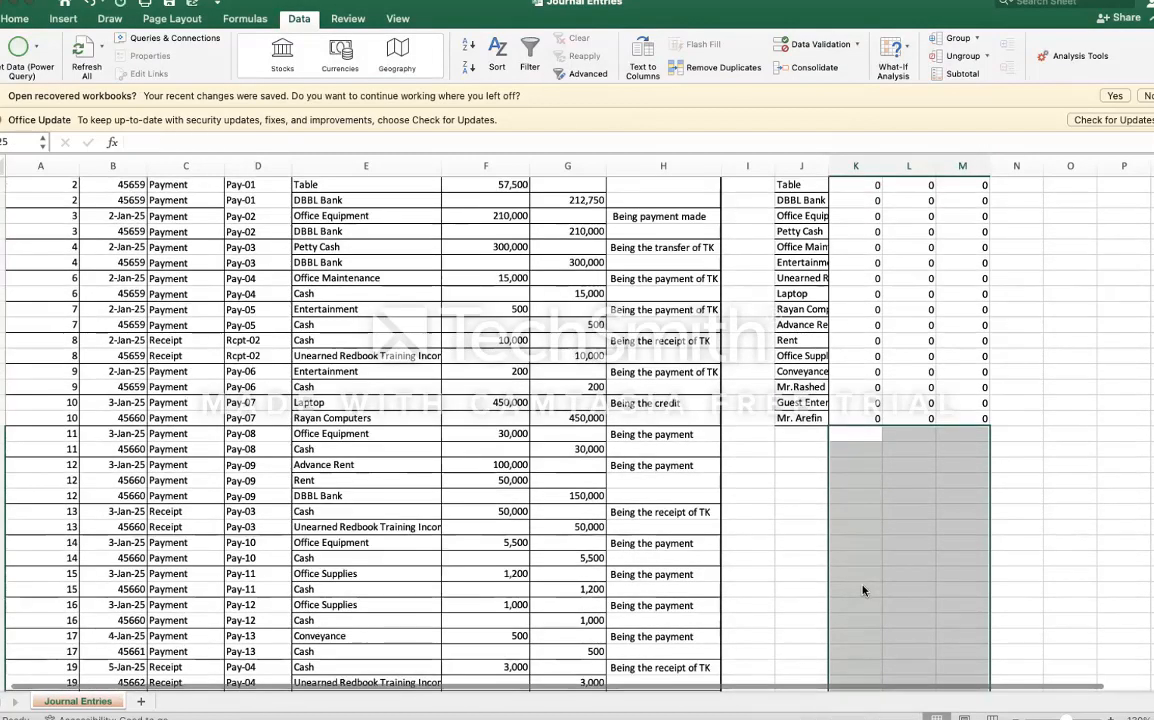
Step: Auto-fit the width of column J so the full account names fit
key(Up)
key(Up)
key(Up)
key(Up)
key(Up)
key(Up)
key(Up)
key(Up)
key(Up)
key(Up)
key(Up)
key(Up)
key(Up)
key(Up)
key(Up)
key(Up)
key(Up)
key(Up)
key(Up)
key(Up)
key(Up)
key(Up)
key(Up)
key(Up)
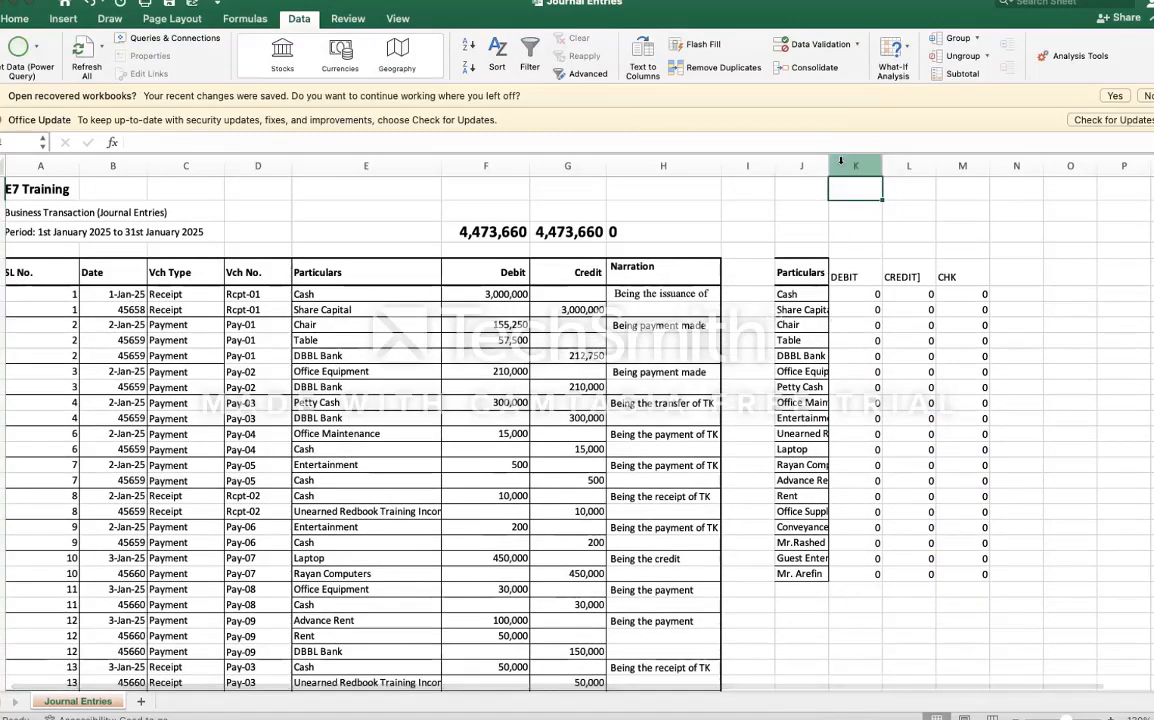
double_click(830, 165)
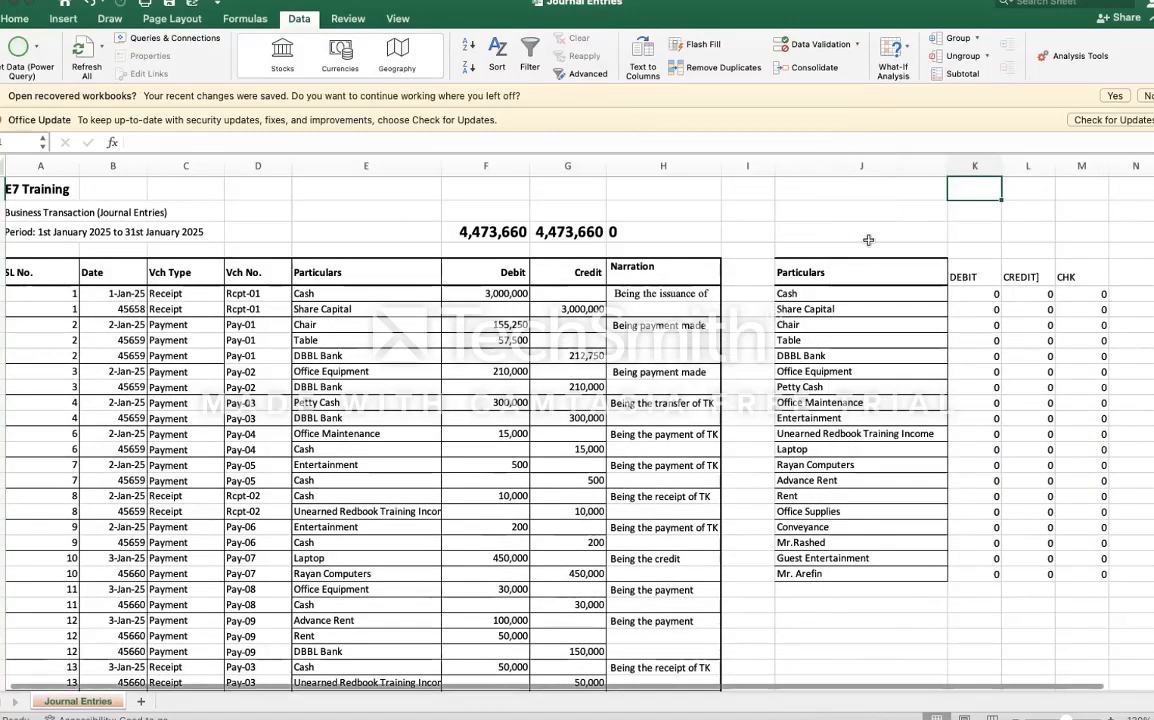
Step: Replace the DEBIT formula in the Cash row with =SUMIF(E:E,J6,F:F) to total debits by account name
click(960, 277)
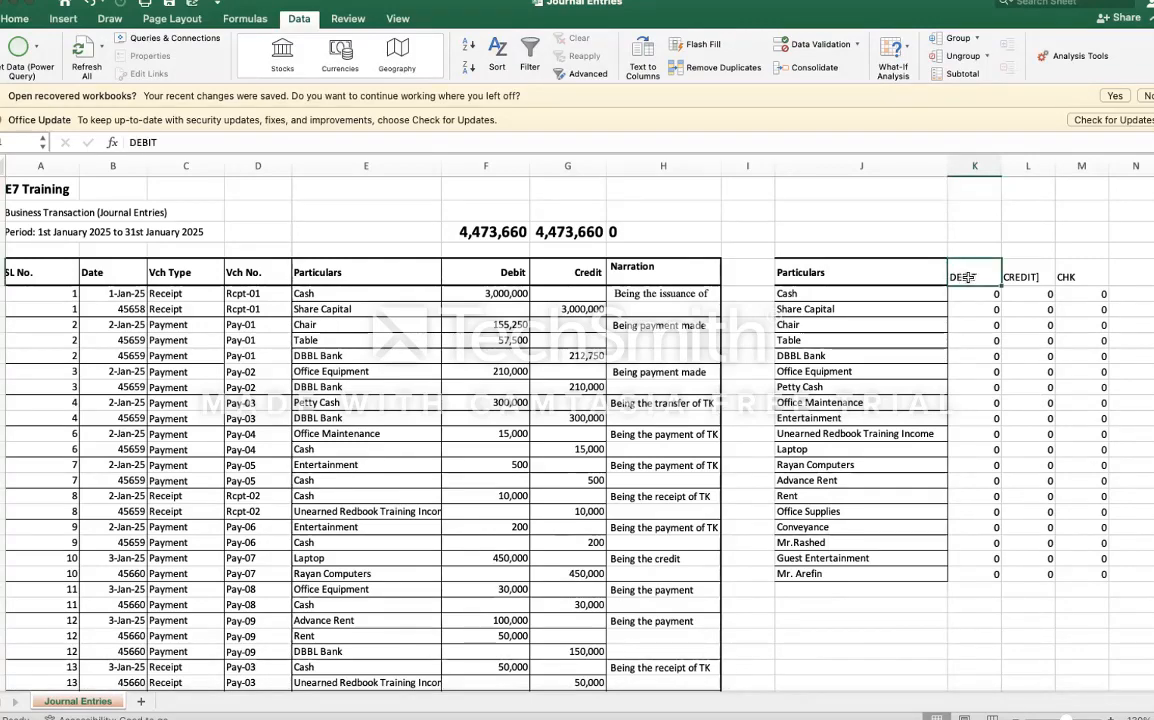
click(990, 294)
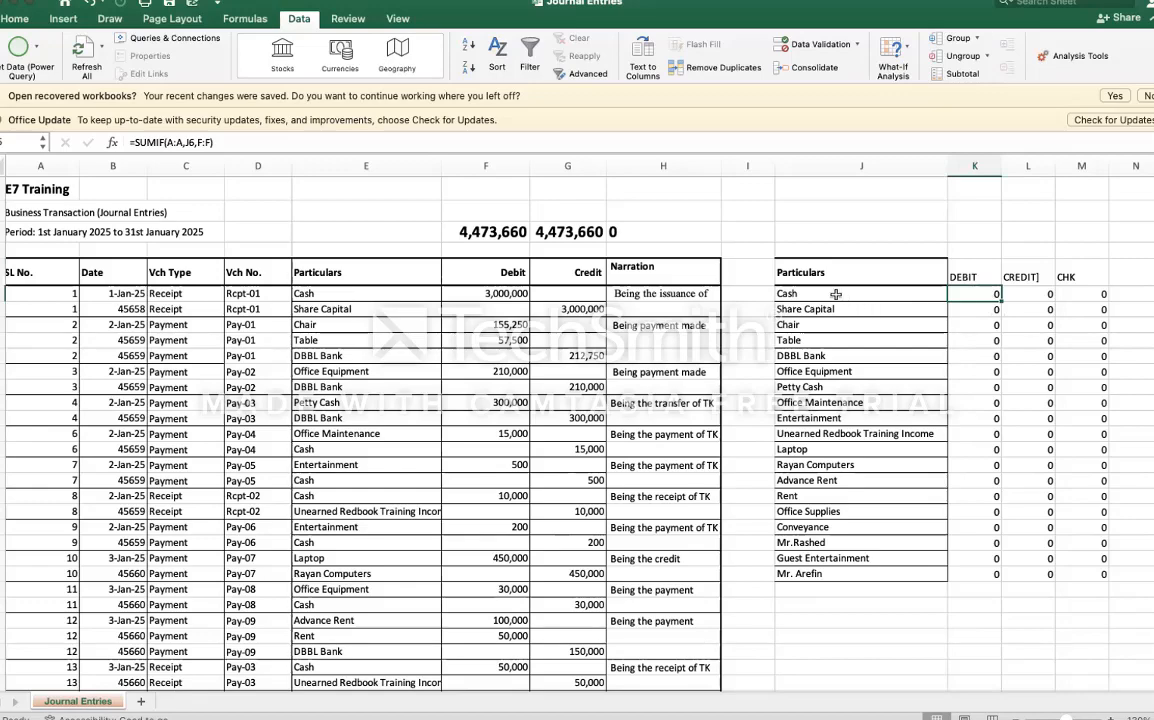
click(860, 295)
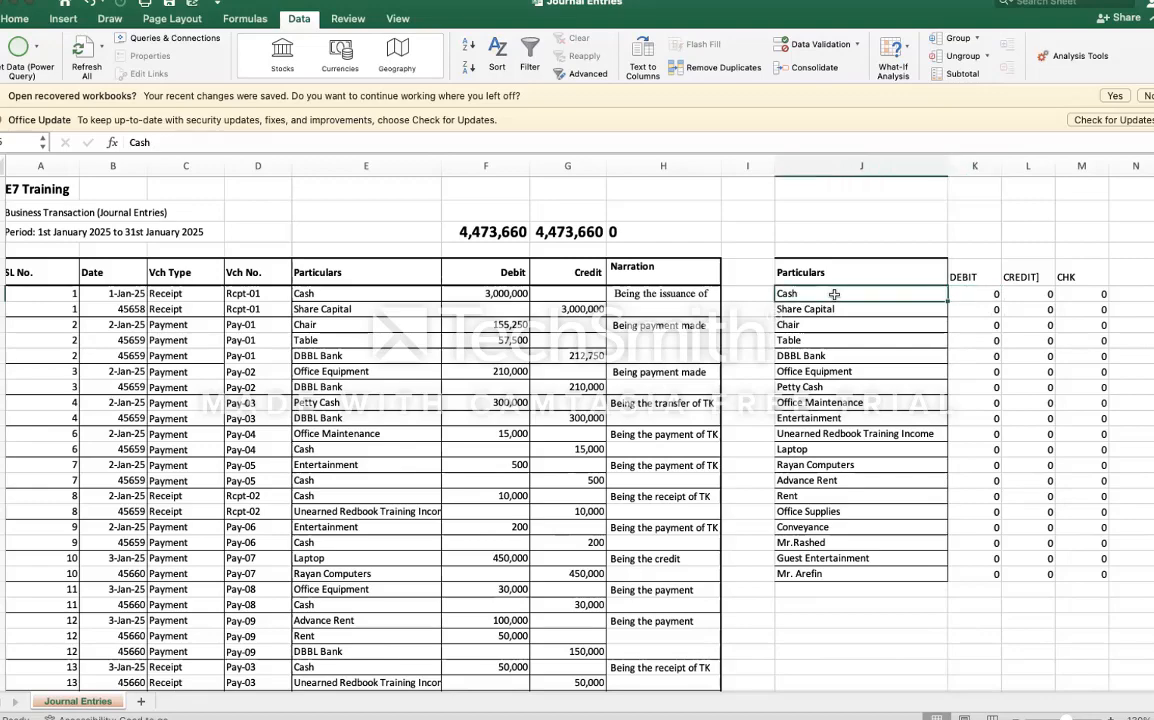
click(1030, 292)
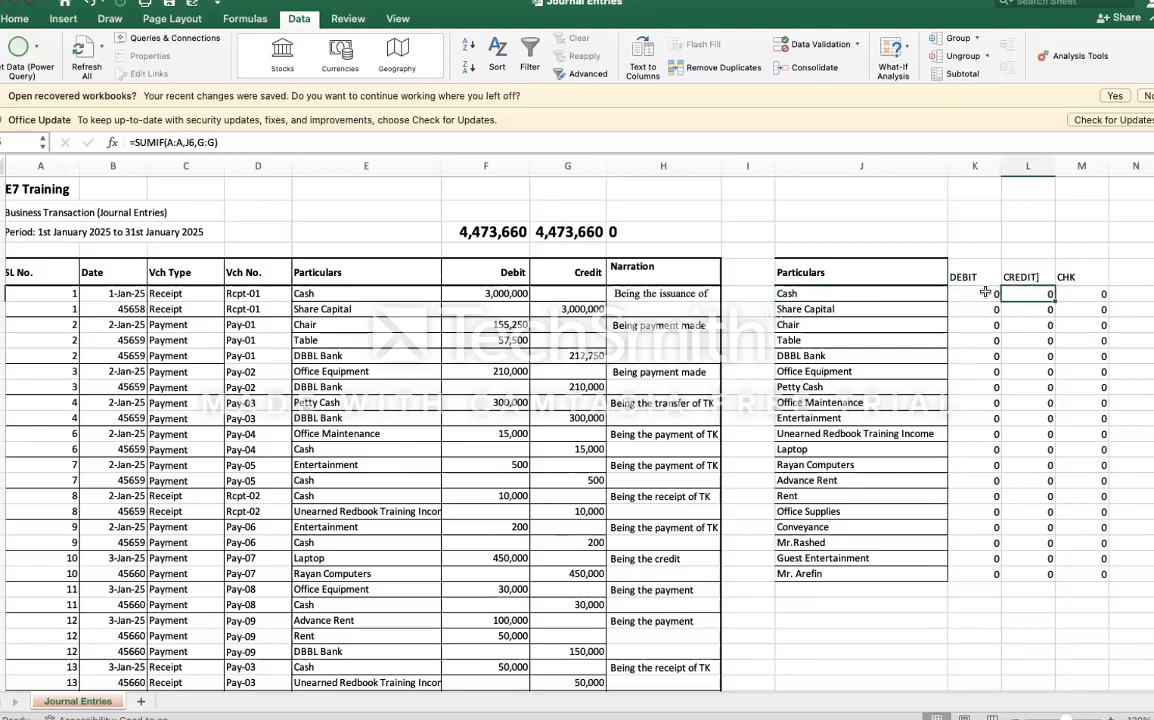
click(985, 292)
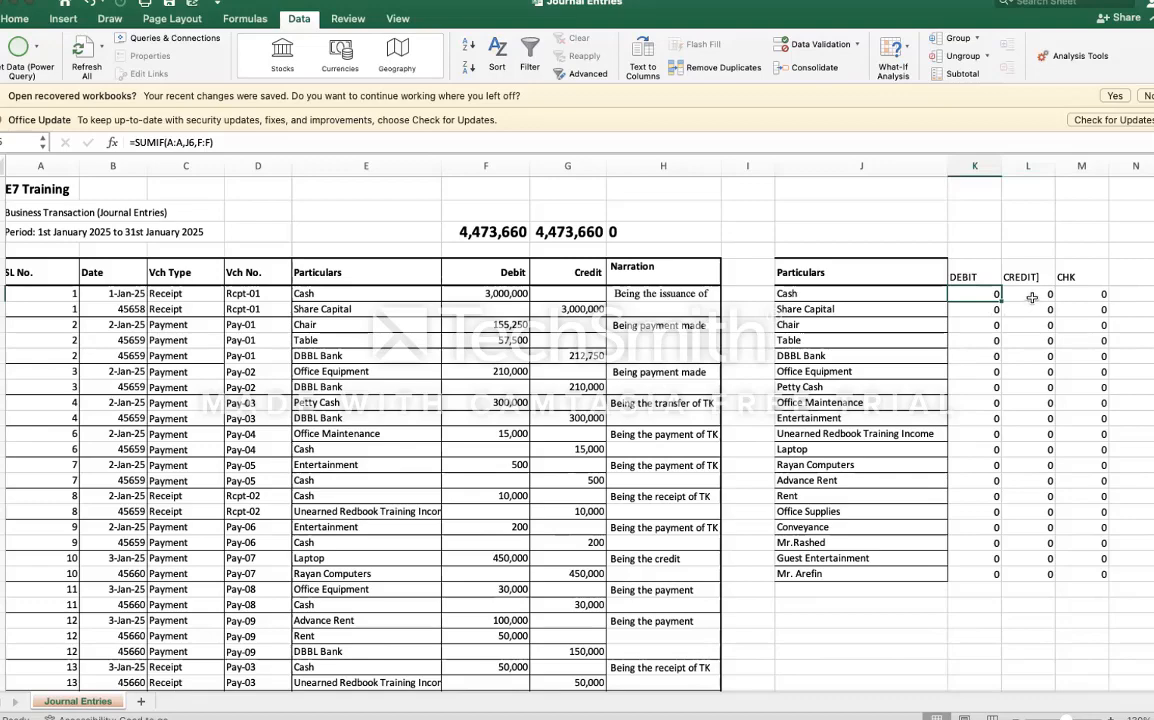
click(1025, 294)
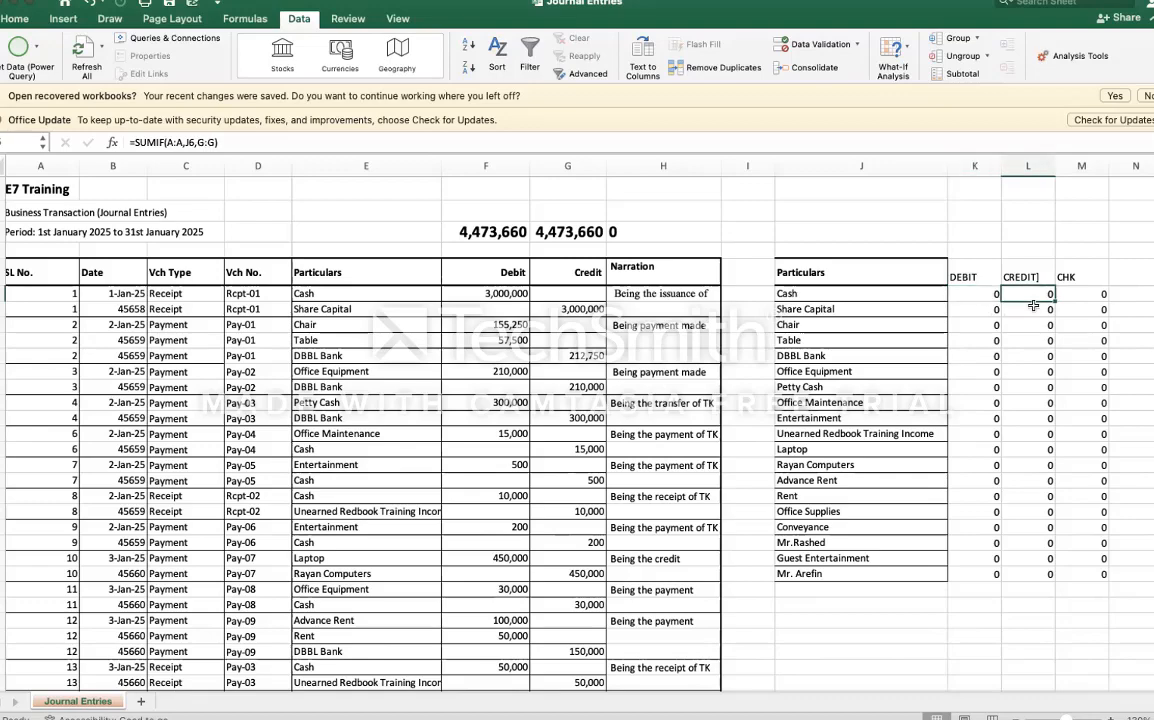
click(983, 297)
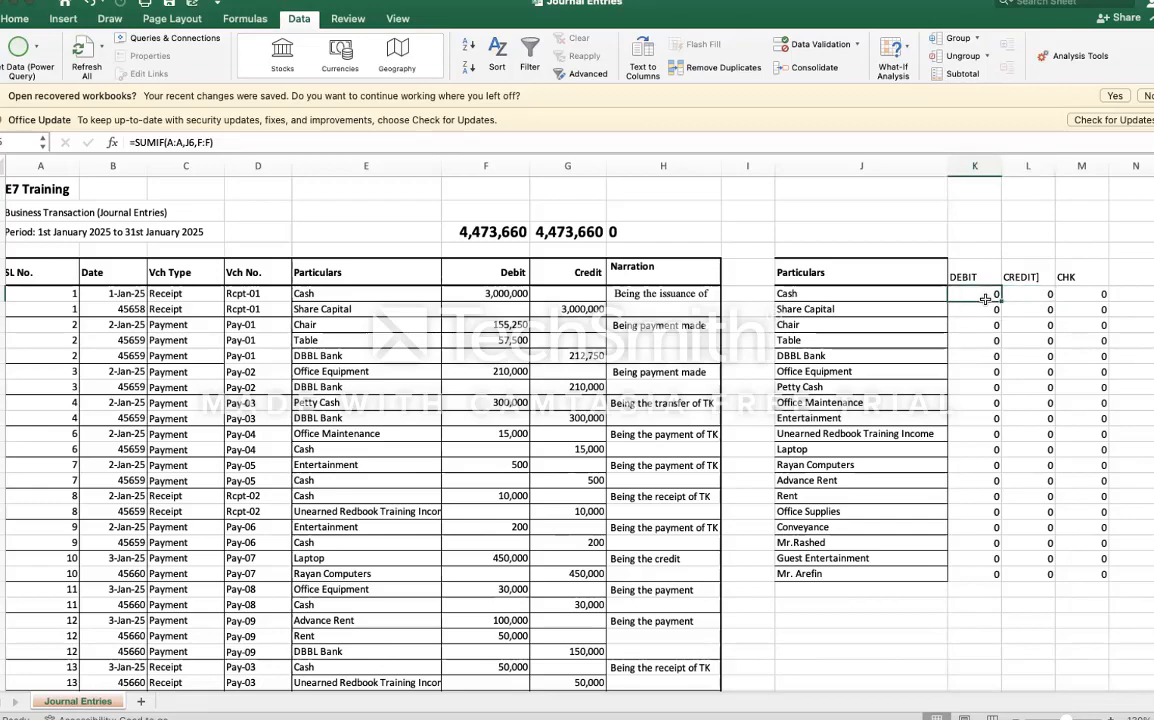
text(=SU)
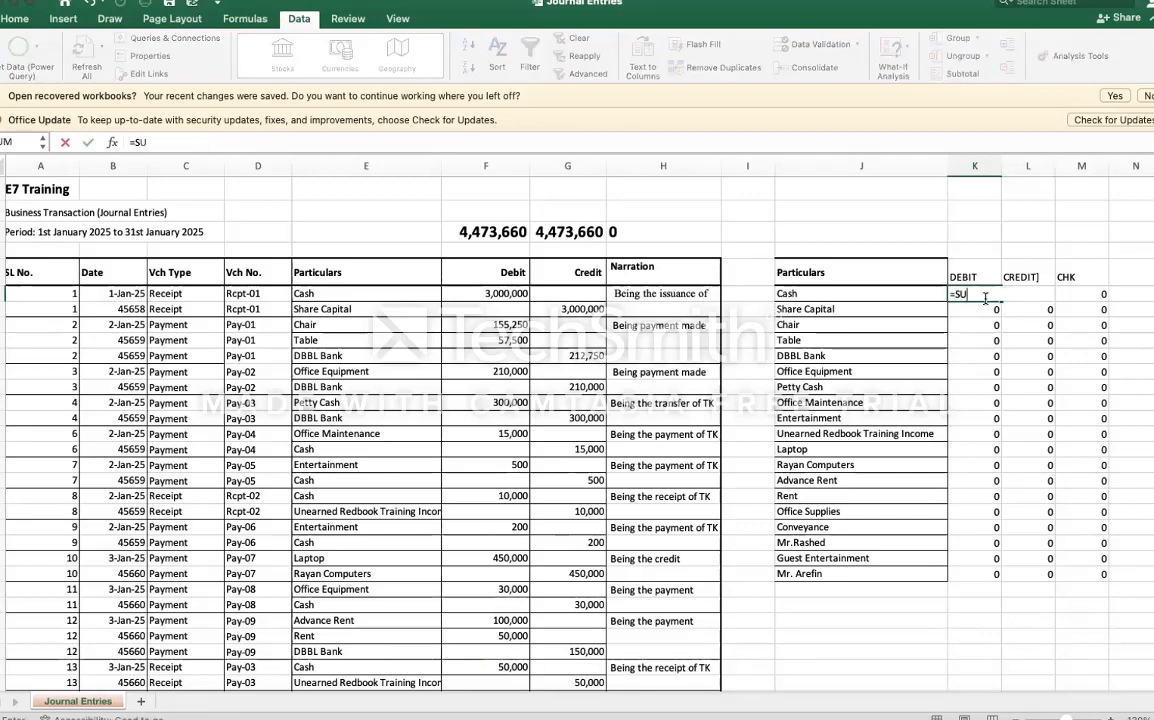
text(M)
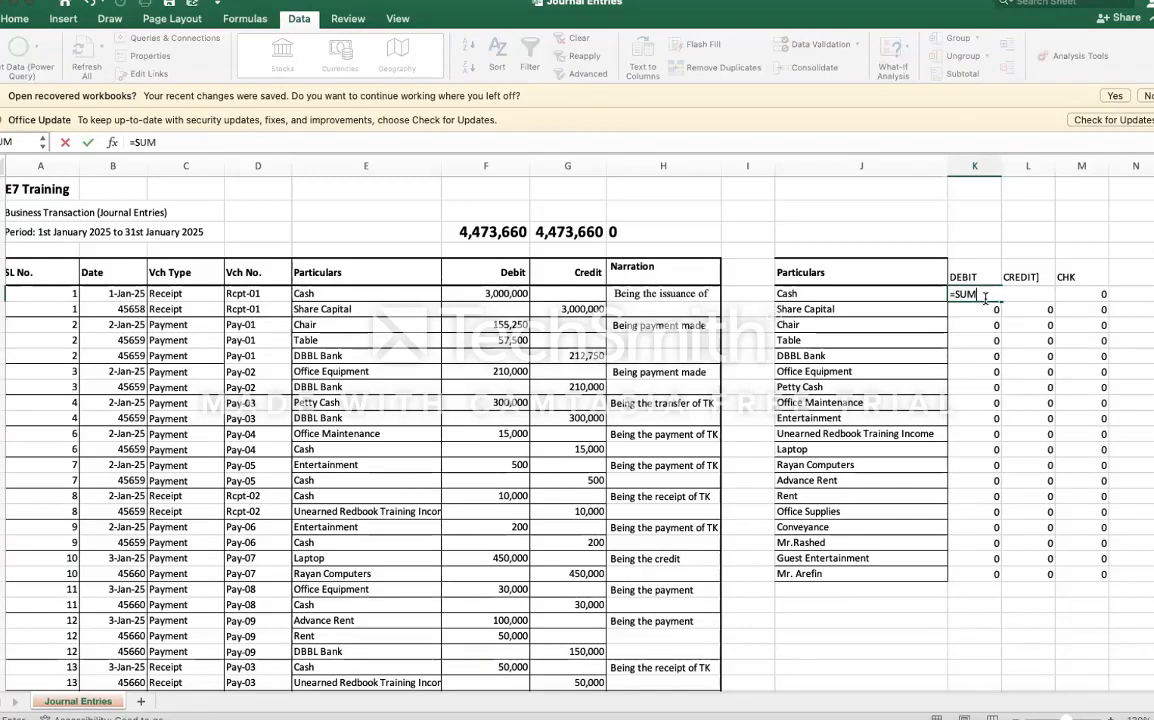
text(IF()
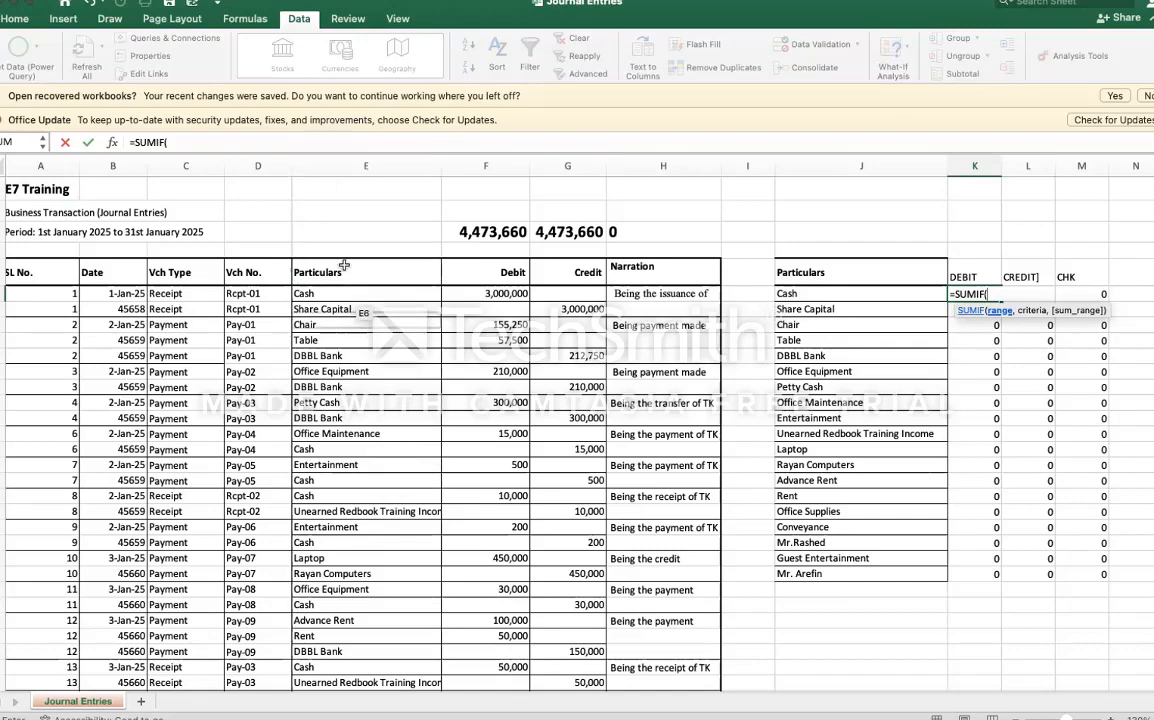
click(352, 166)
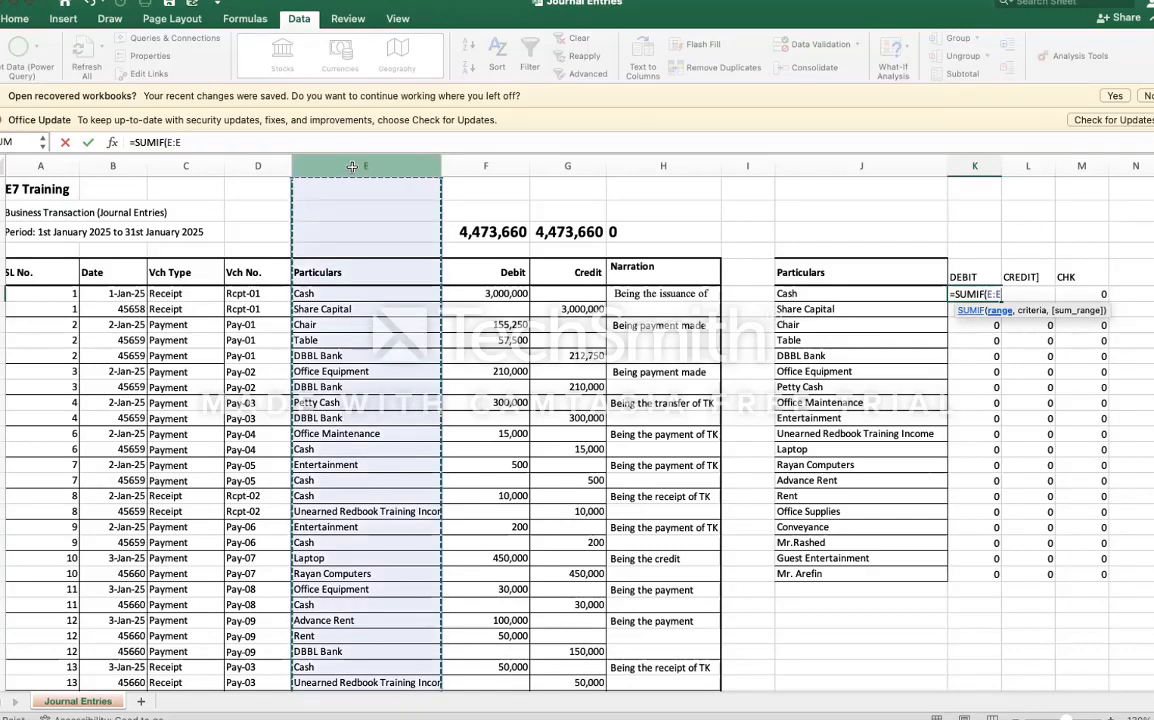
text(,)
click(842, 293)
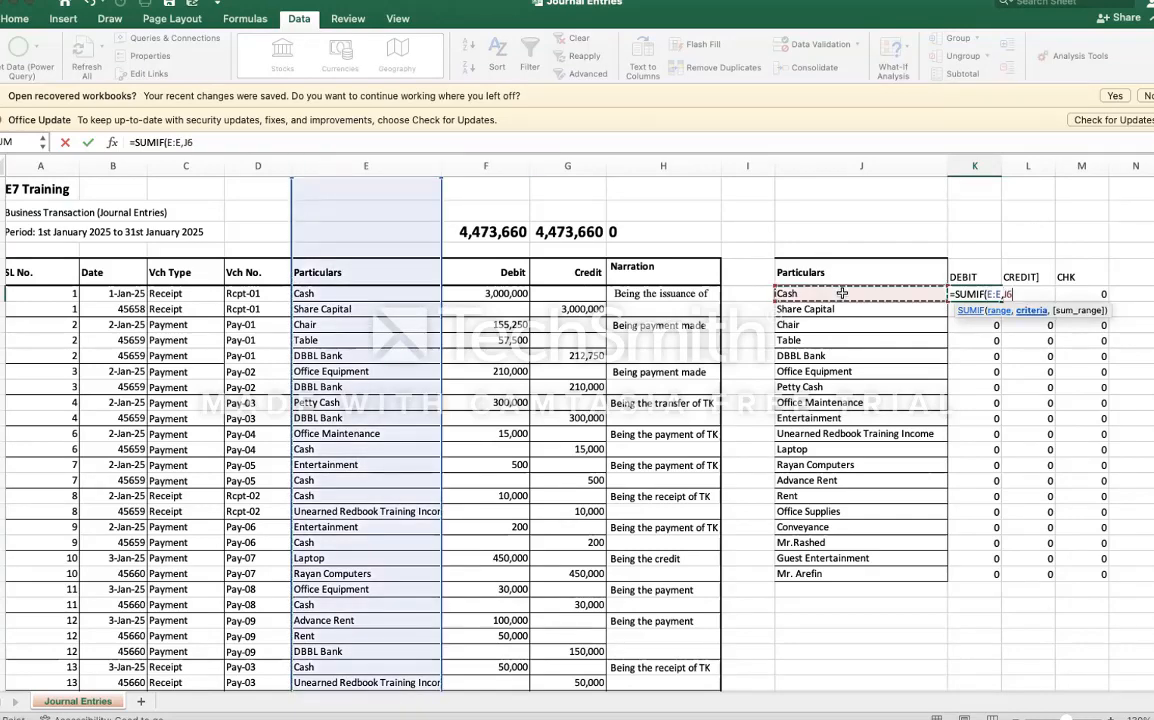
text(,)
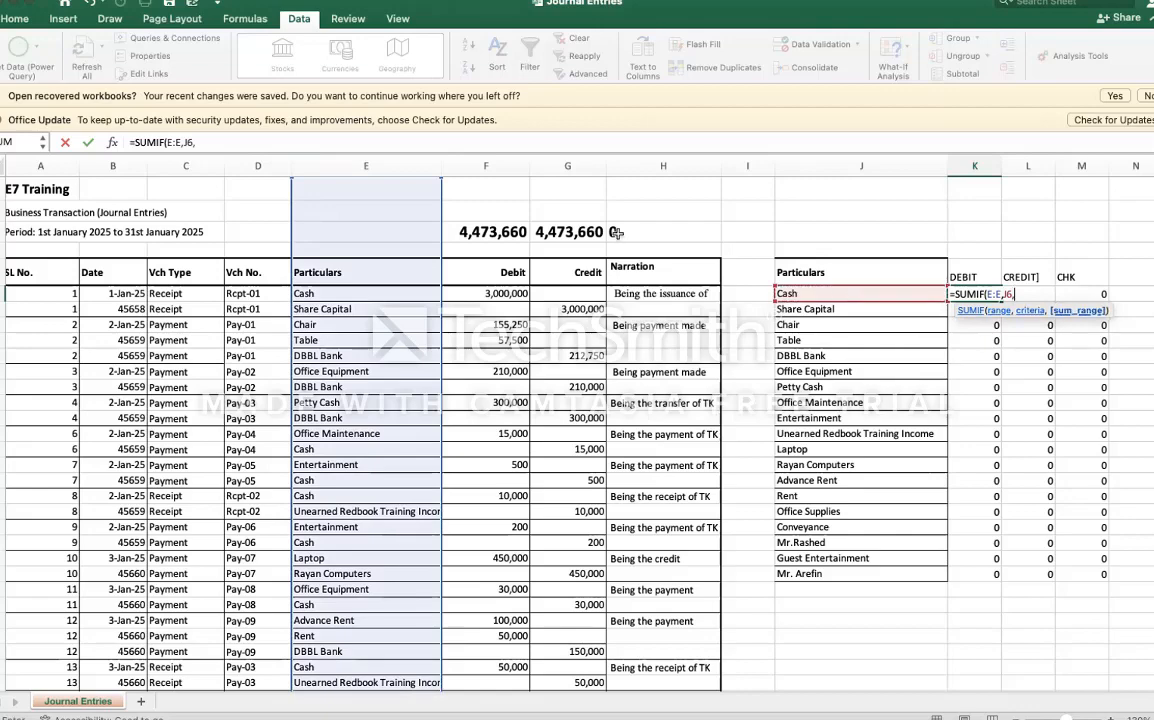
click(509, 164)
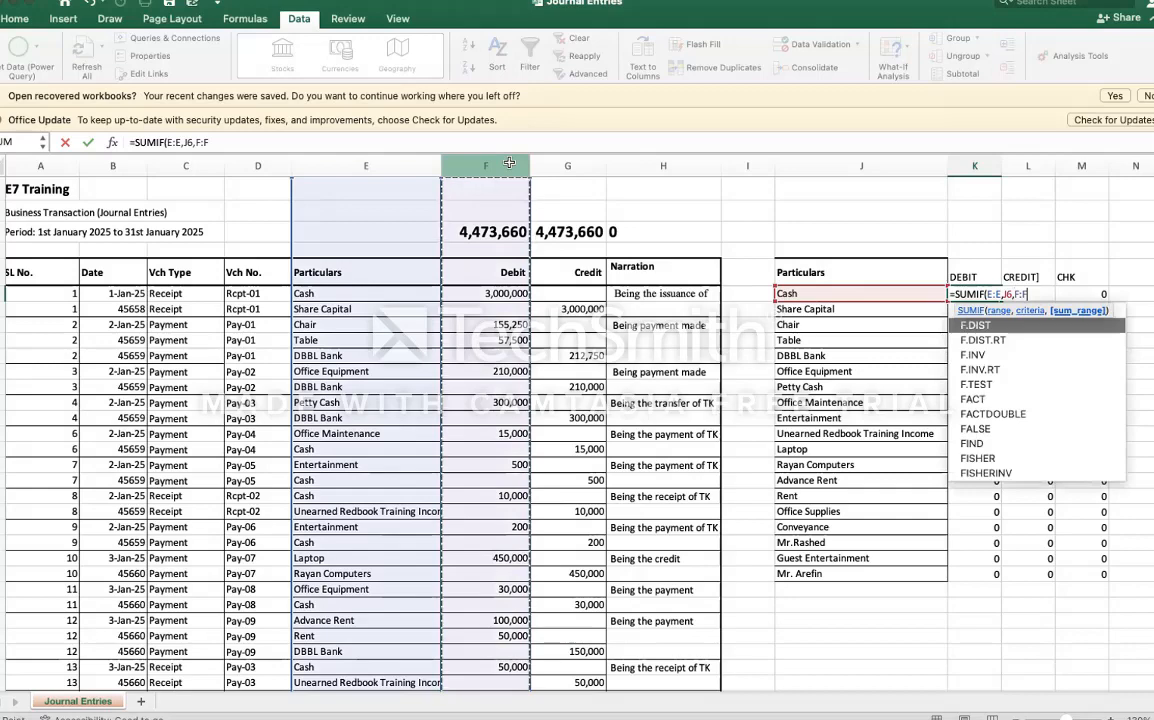
key(Return)
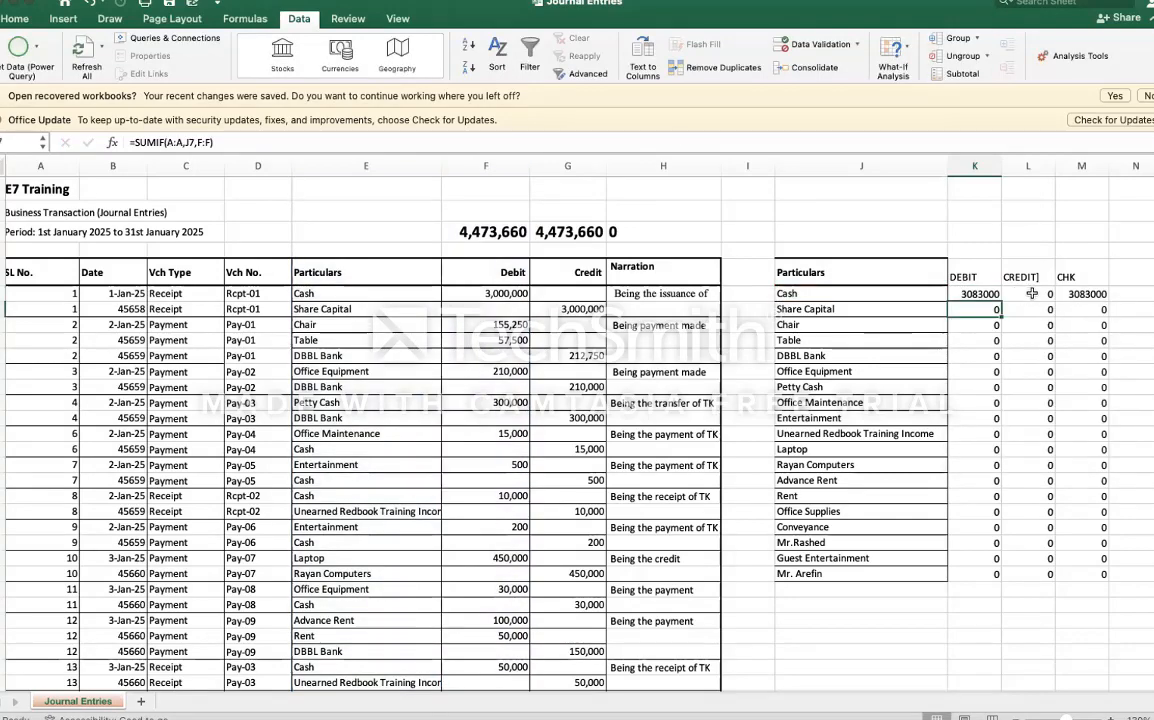
Step: Replace the CREDIT formula in the Cash row with =SUMIF(E:E,J6,G:G) to total credits by account name
click(1032, 292)
text(=)
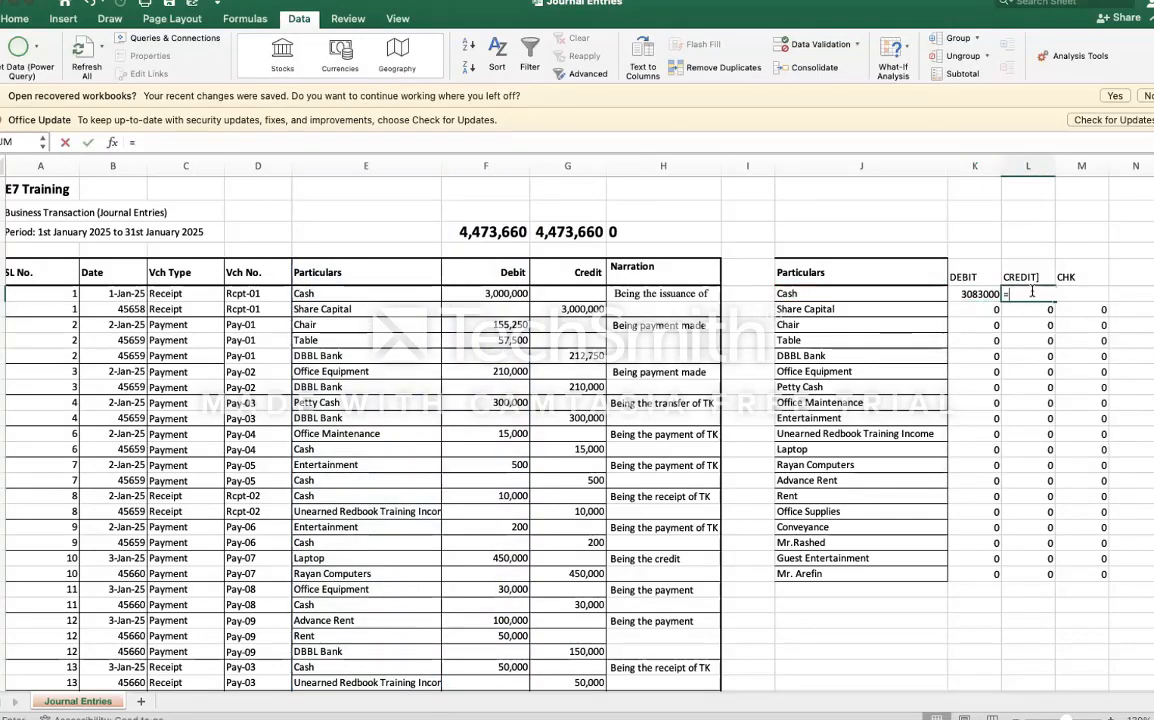
text(SUMI)
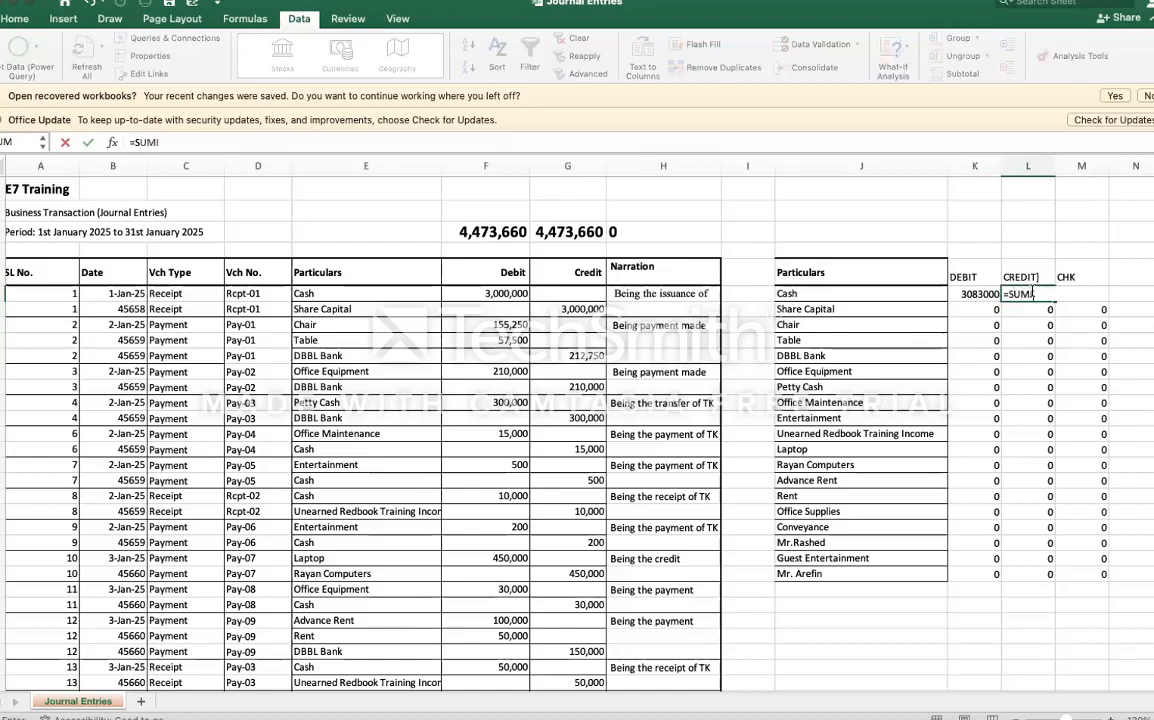
text(F()
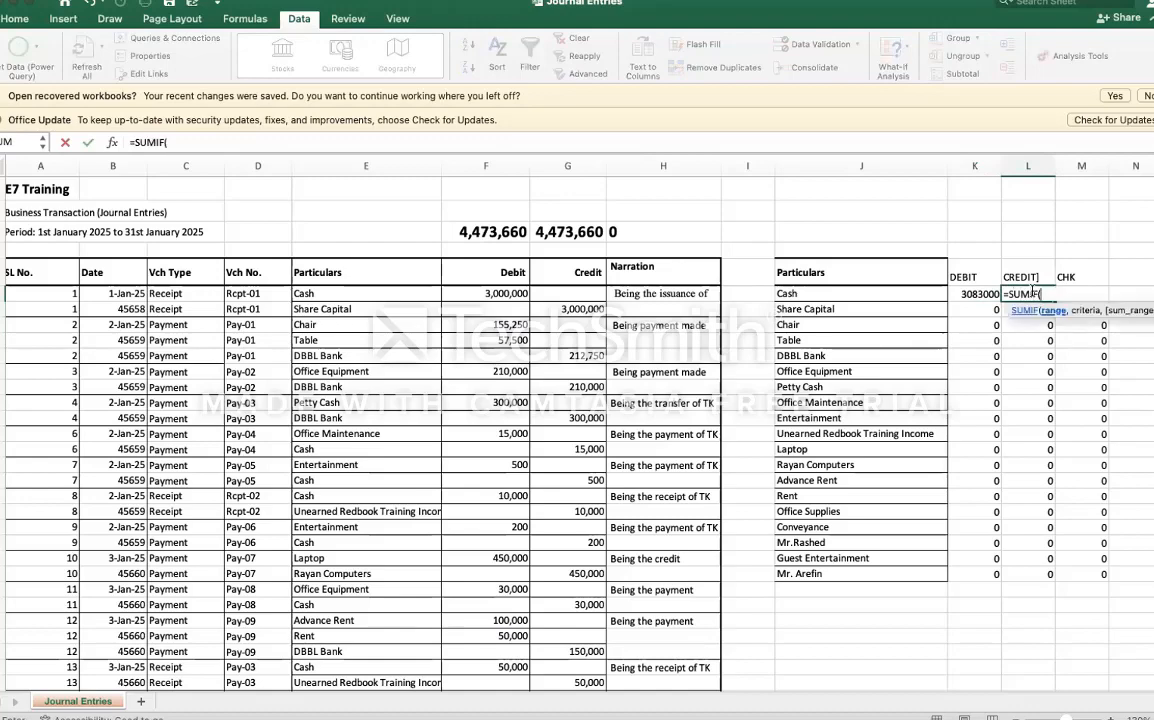
click(369, 167)
text(,)
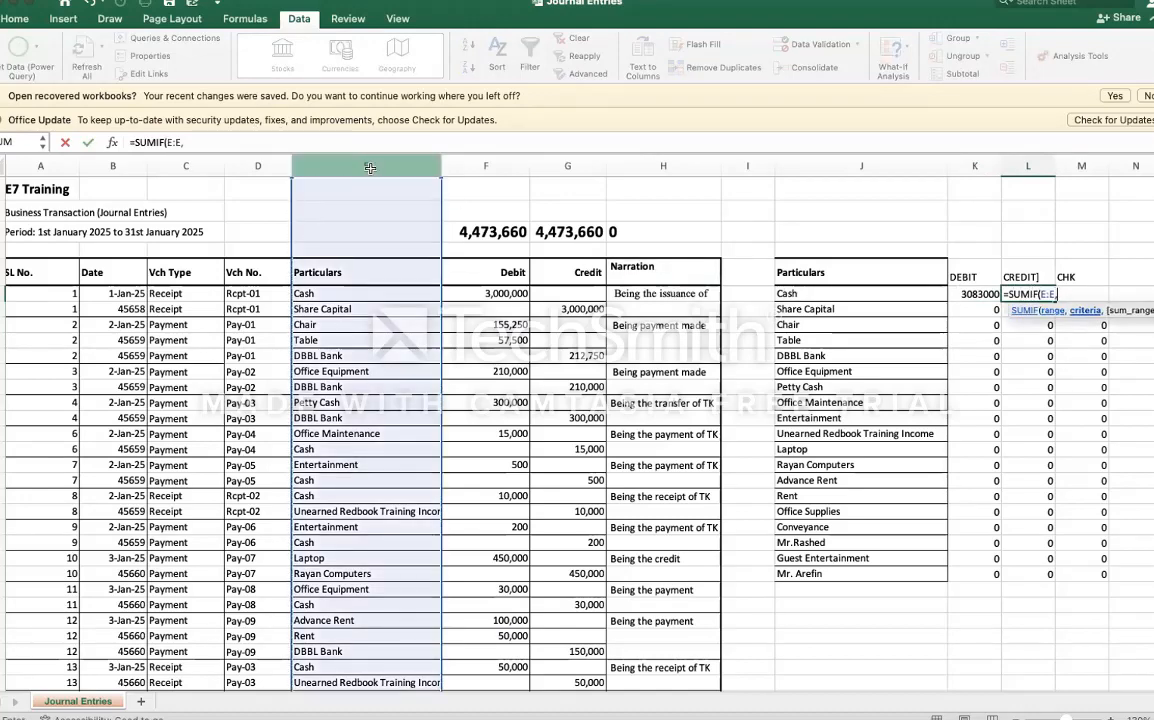
click(888, 293)
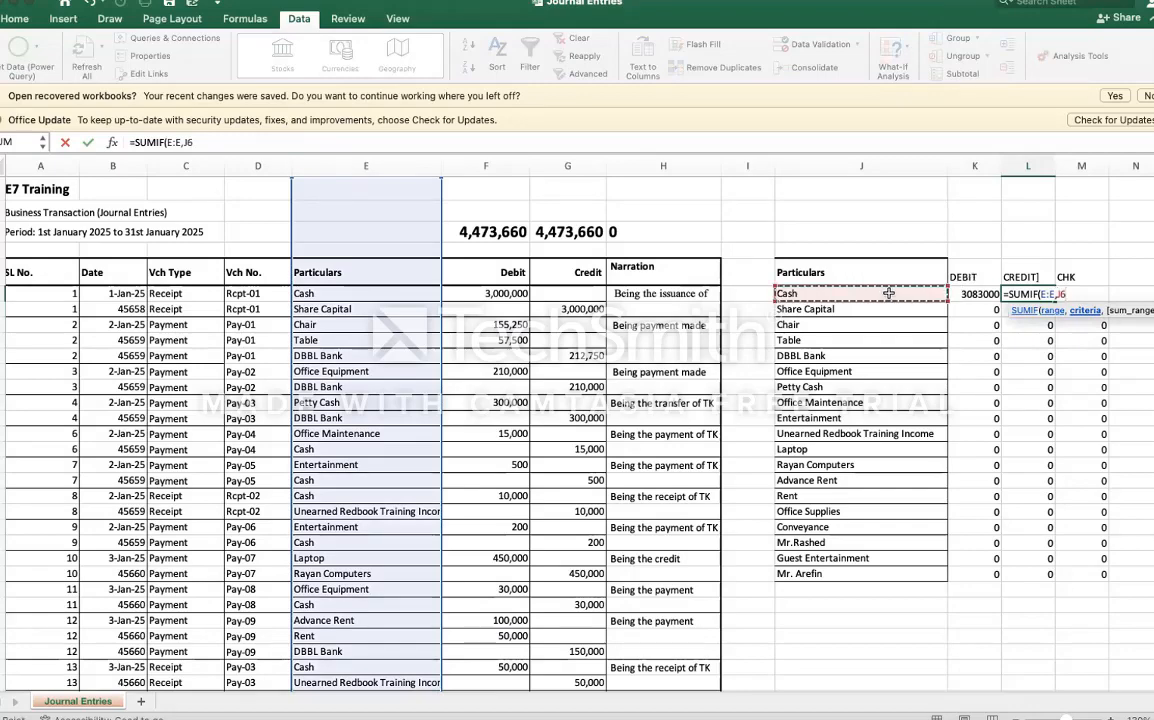
text(,)
click(569, 167)
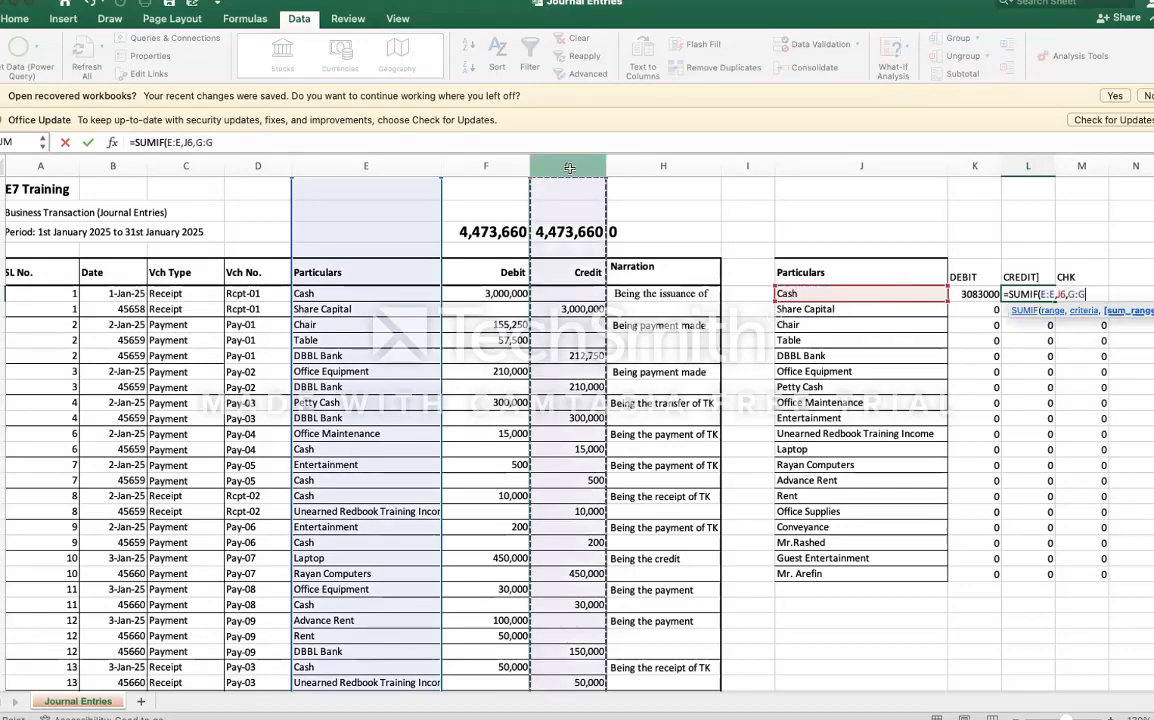
key(Return)
Step: Rename the CHK heading of the summary table as BALANCE
key(Up)
key(Right)
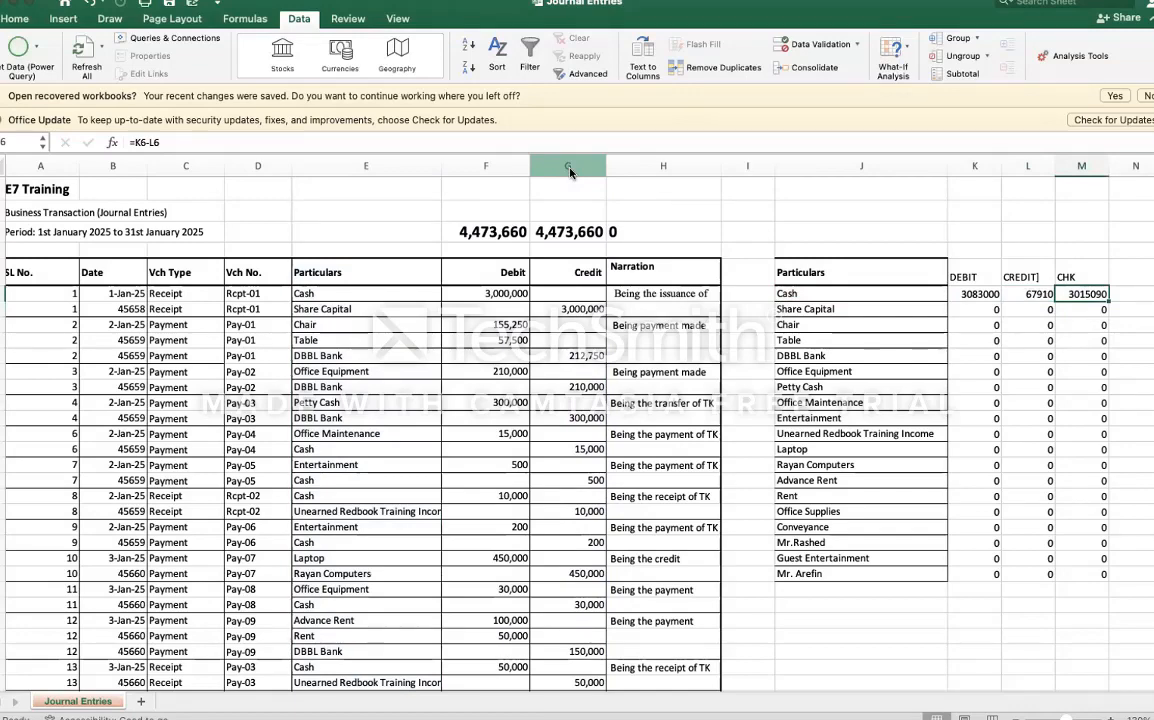
key(Up)
text(BAL)
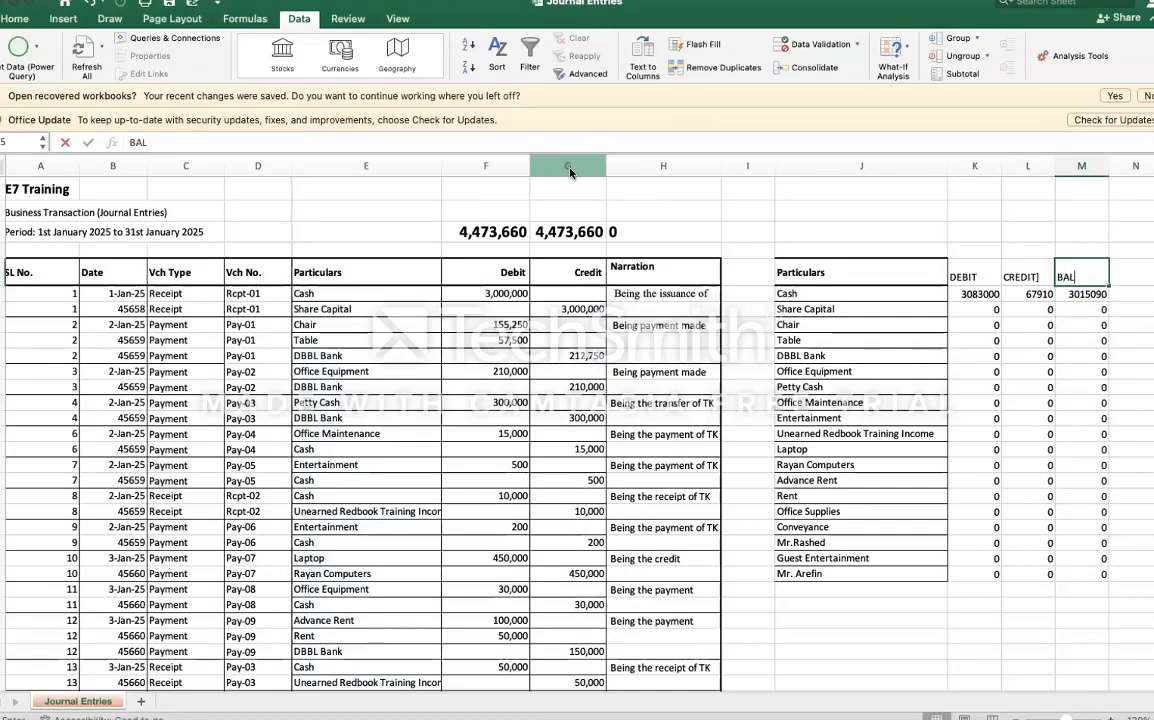
text(ANCE)
key(Return)
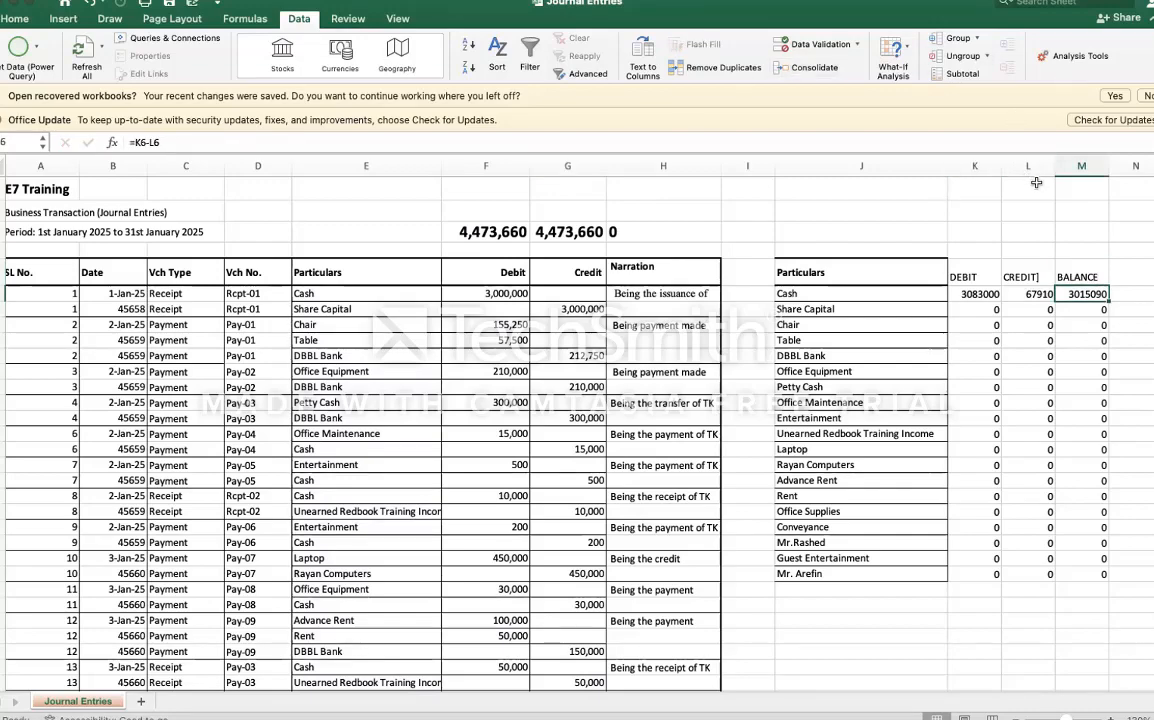
Step: Insert a new column before the DEBIT column of the summary table and give it the heading OPENING
click(1088, 164)
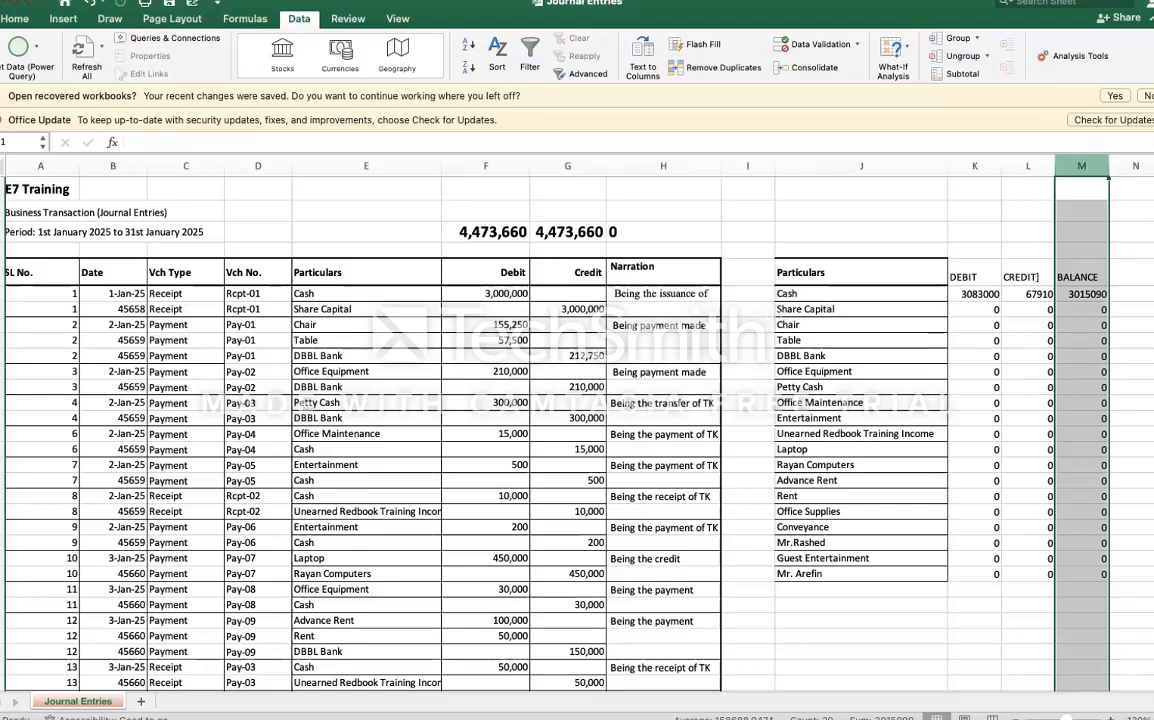
click(973, 165)
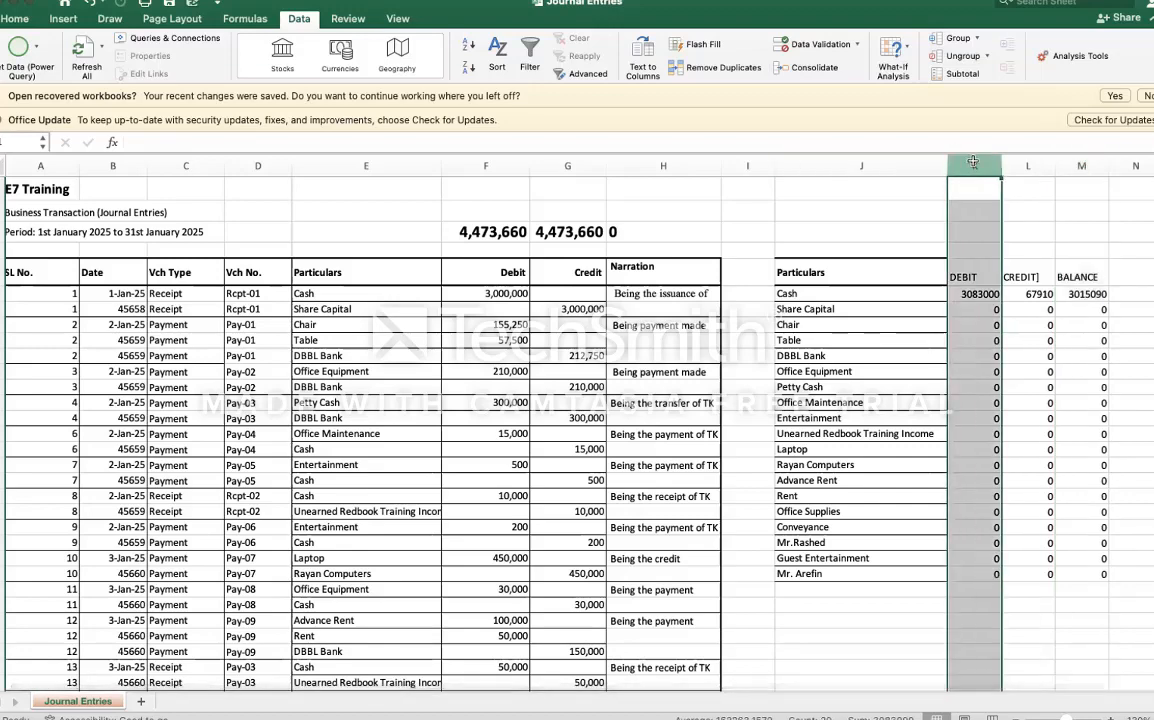
right_click(973, 163)
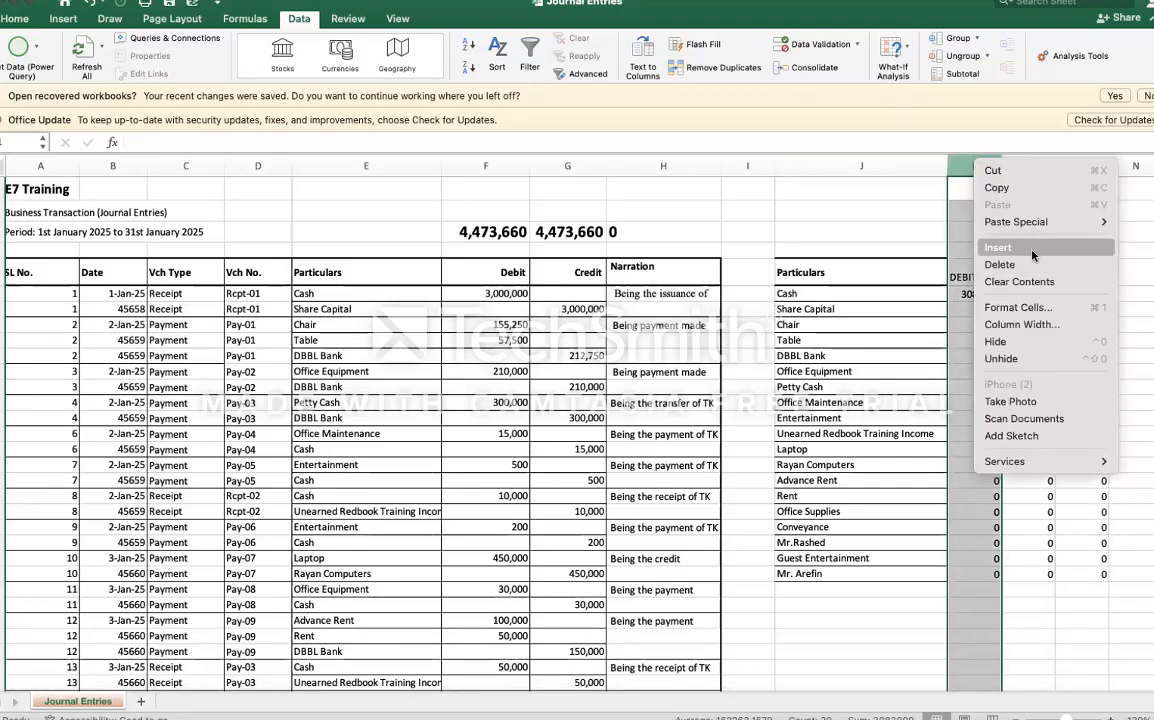
click(1033, 256)
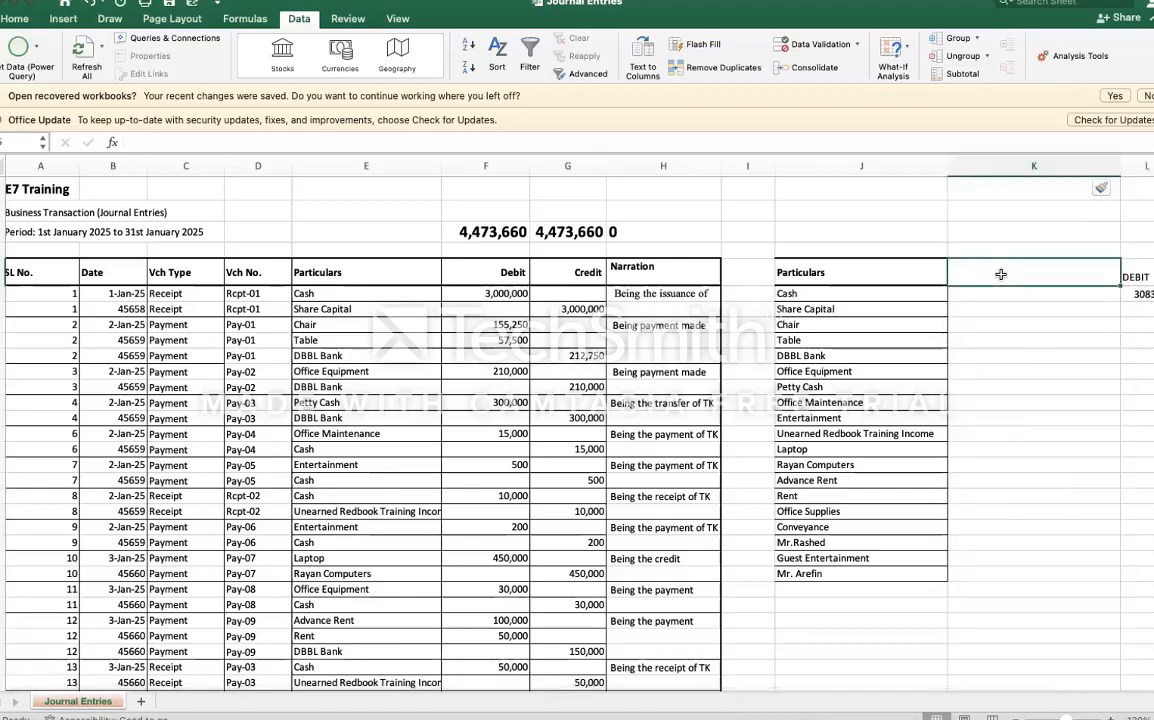
text(OPENING)
key(Return)
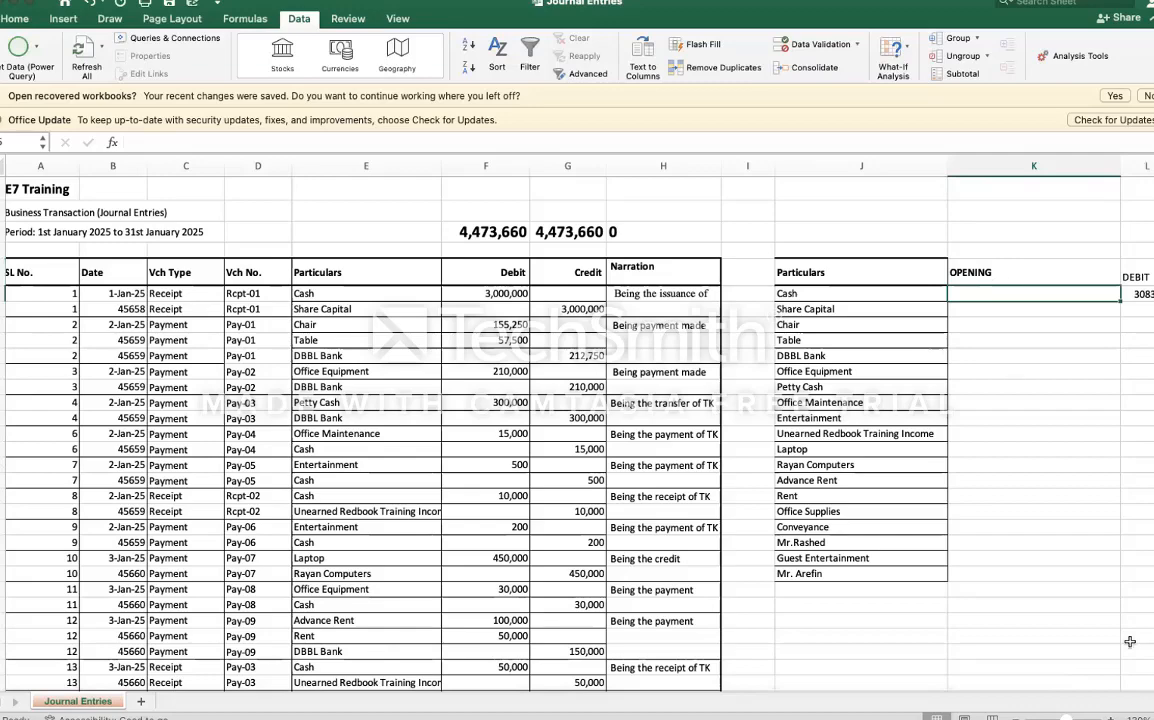
Step: Narrow the OPENING column so that the DEBIT, CREDIT and BALANCE columns fit beside it in view
click(1110, 718)
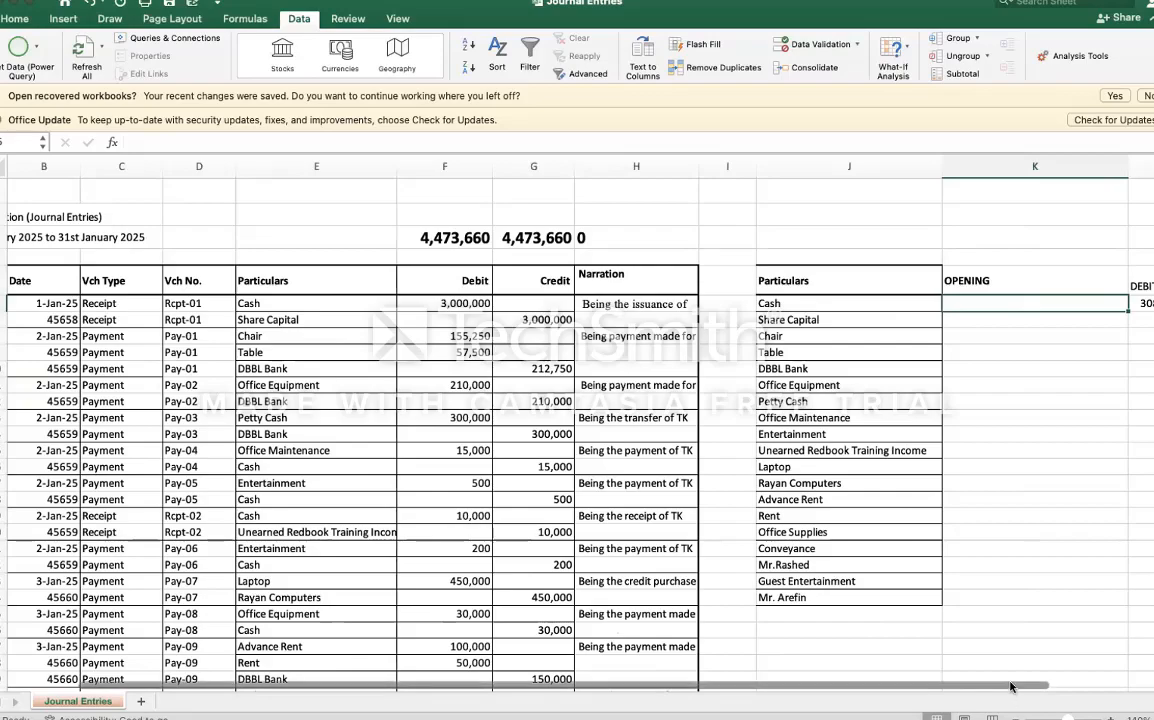
scroll(1010, 686, right, 5)
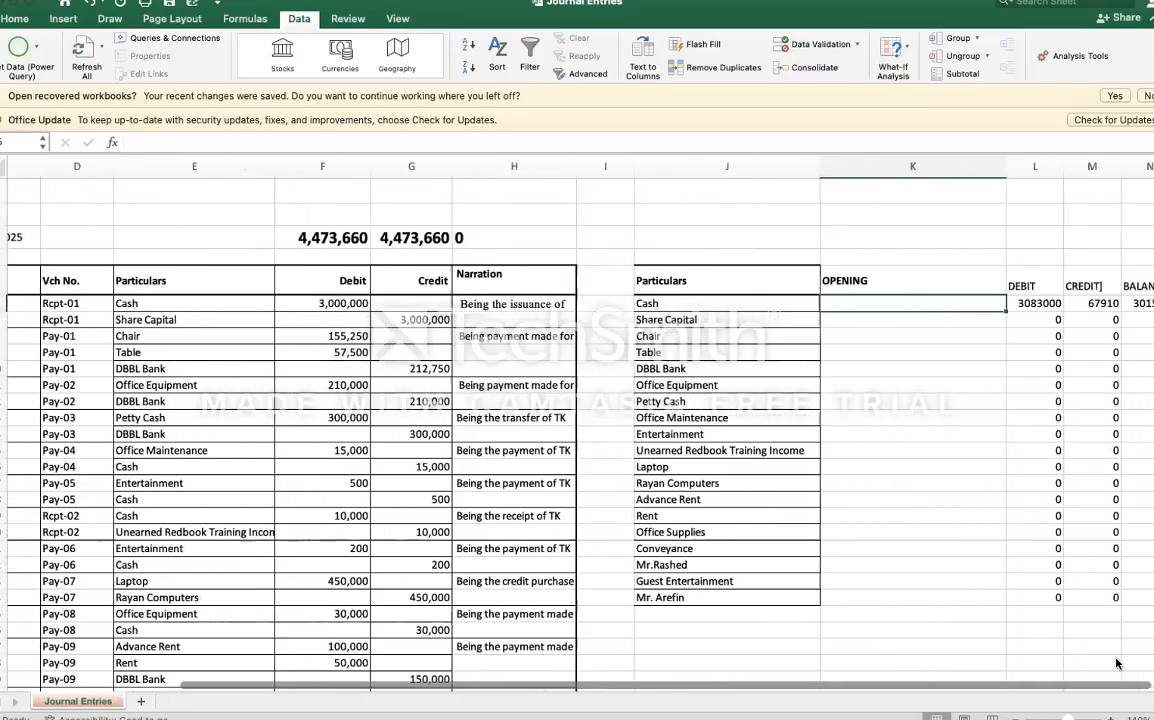
drag(998, 166, 894, 170)
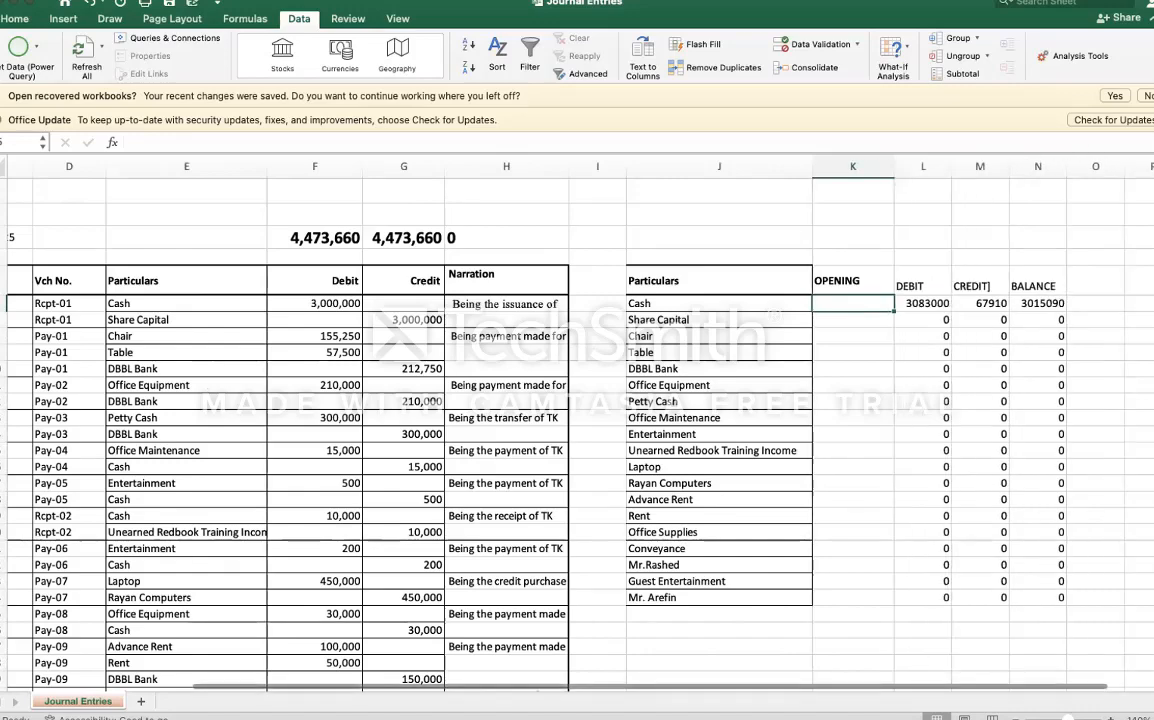
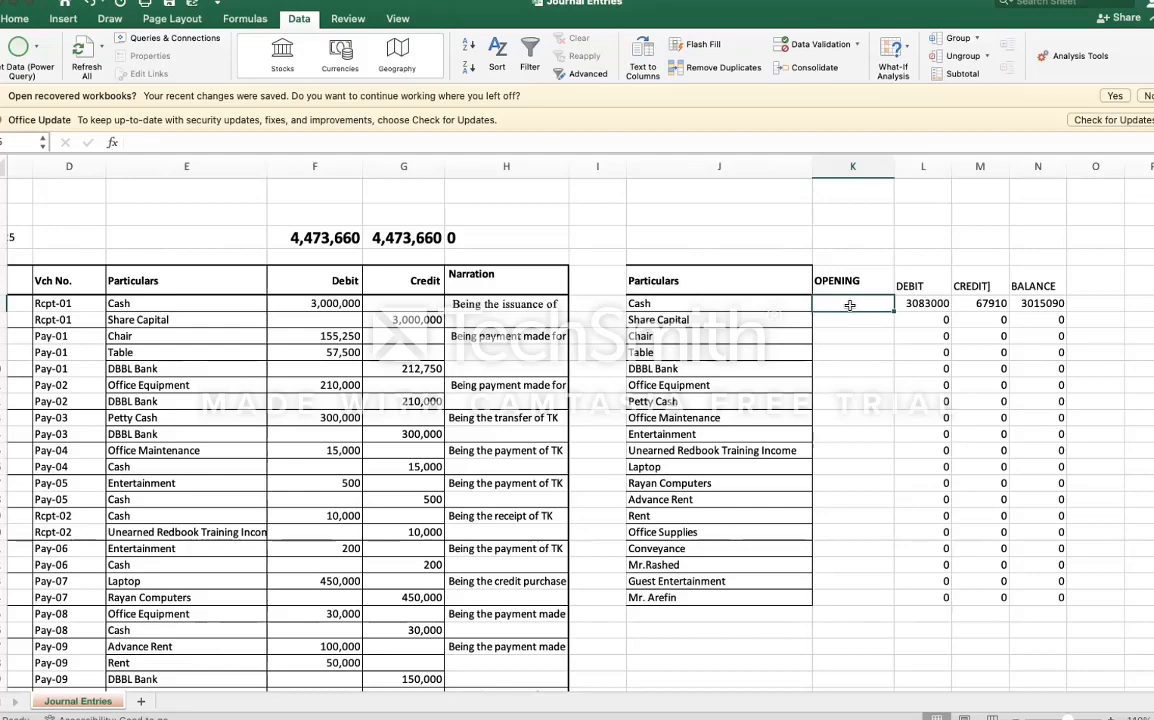
Step: Fill the Cash row's DEBIT, CREDIT and BALANCE formulas down to the last account in the summary table
drag(876, 278, 1038, 287)
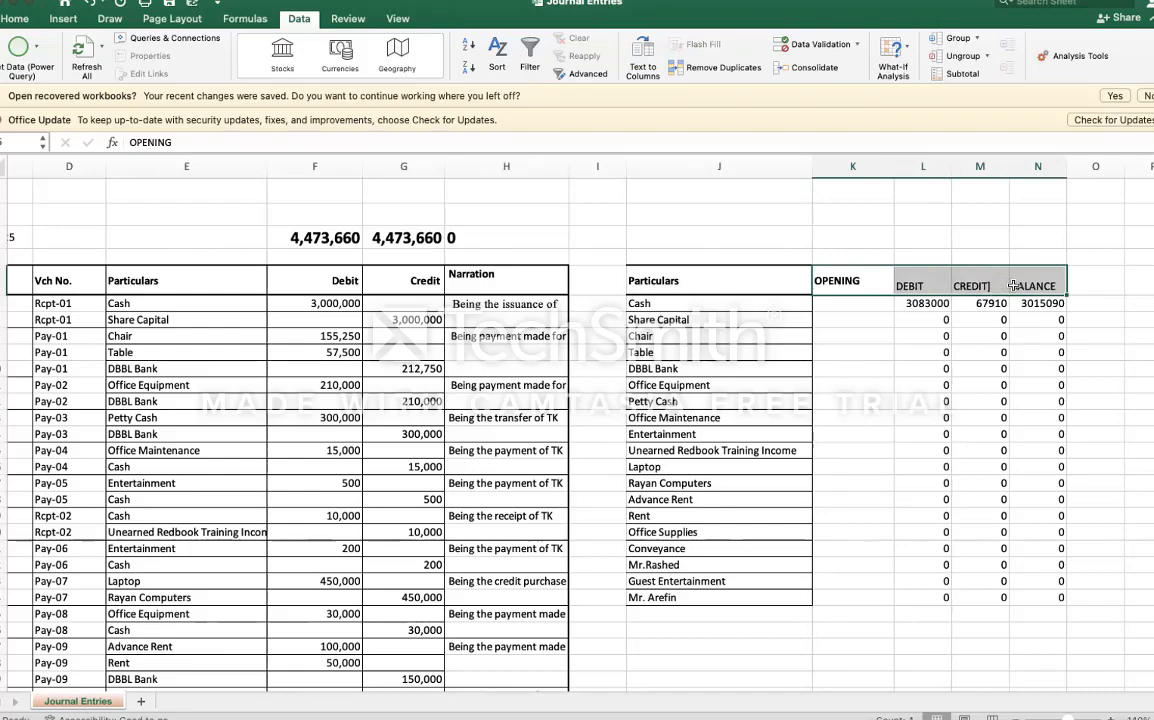
click(15, 18)
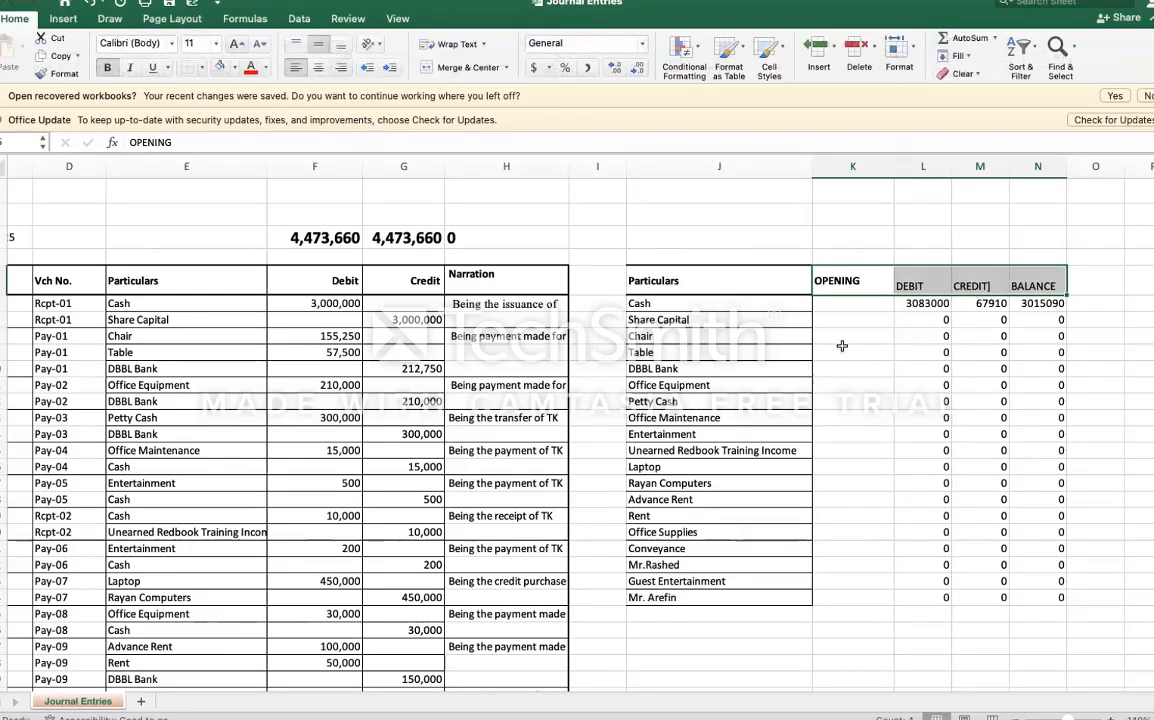
click(897, 308)
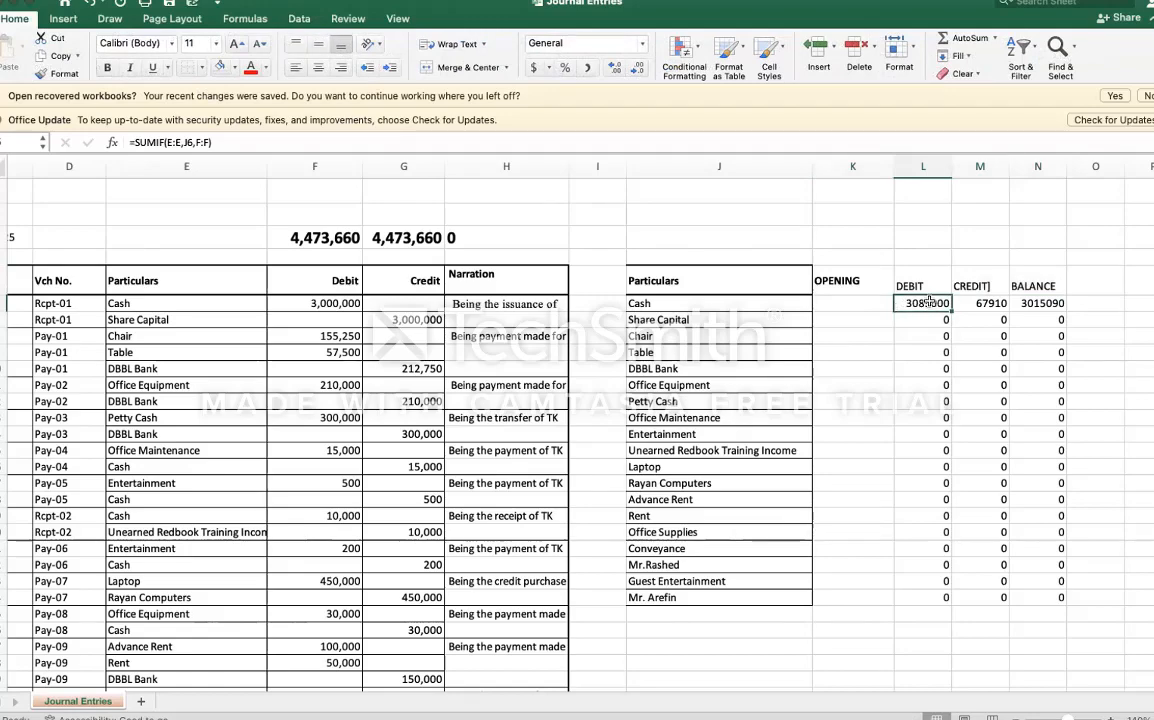
drag(900, 288, 1060, 305)
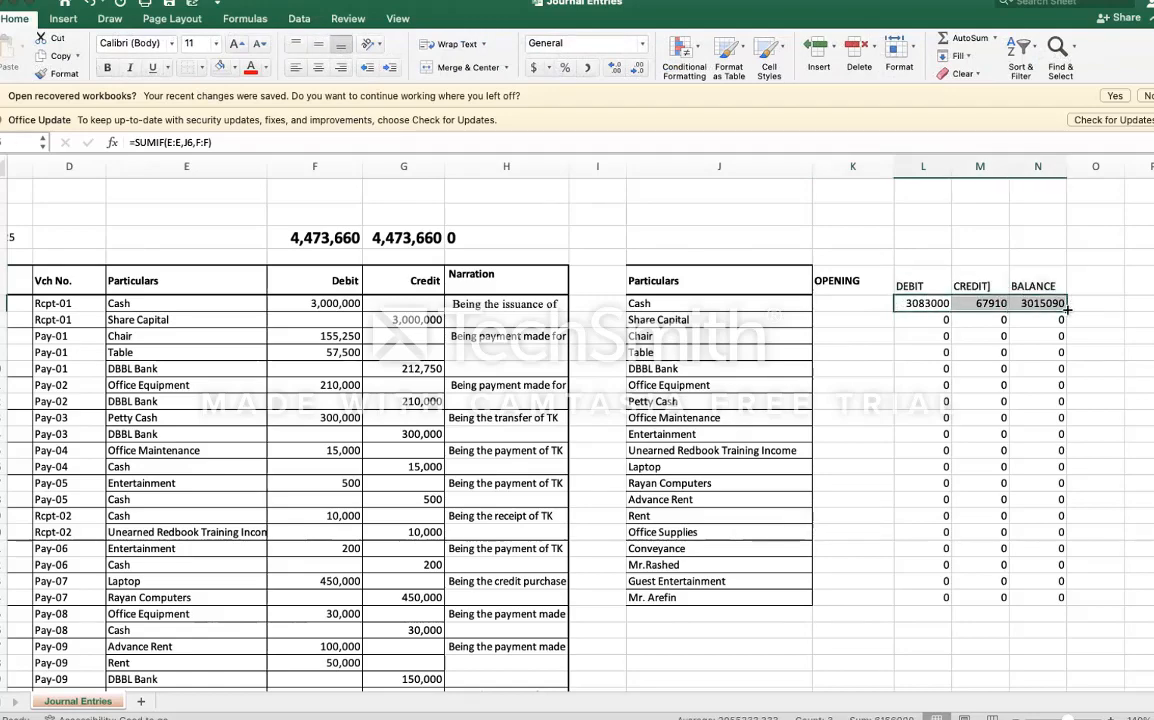
double_click(1067, 310)
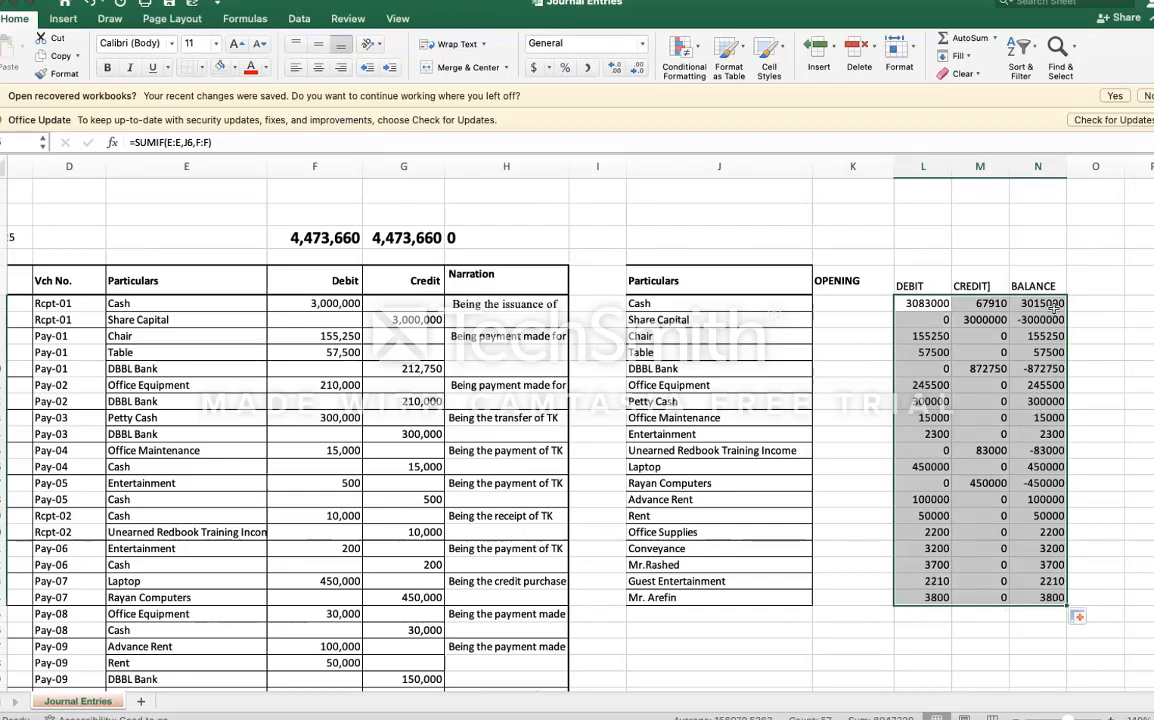
Step: Check which cells the BALANCE formula in the Cash row refers to
click(1054, 307)
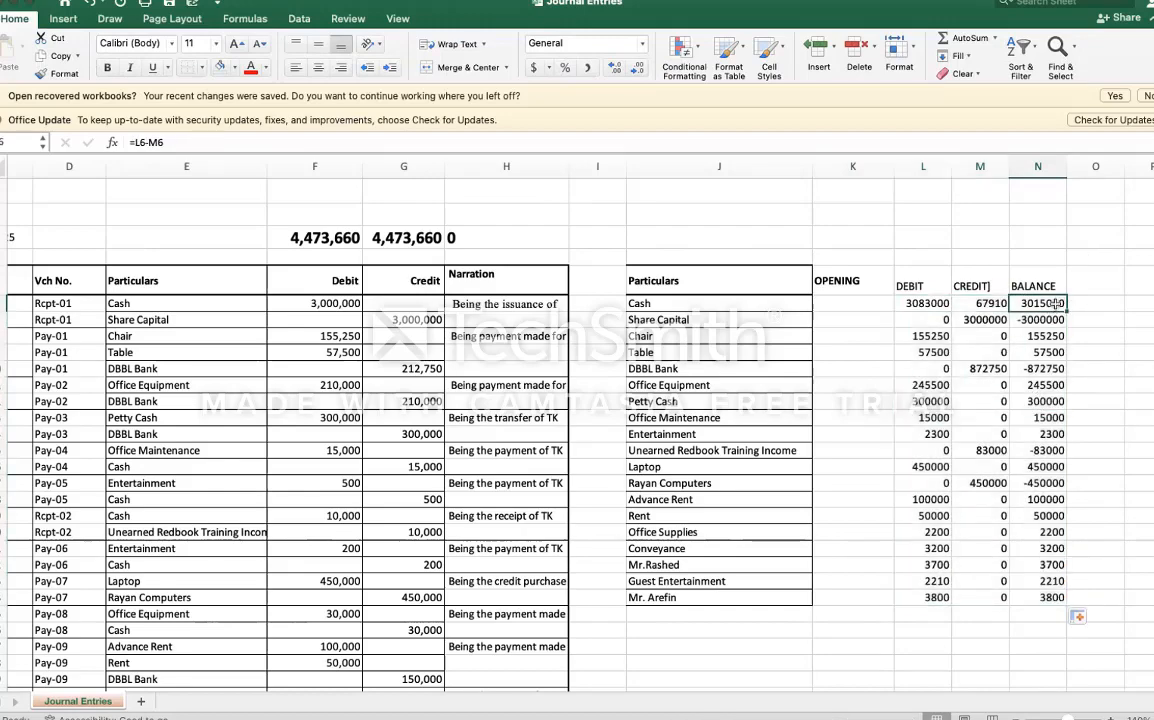
key(F2)
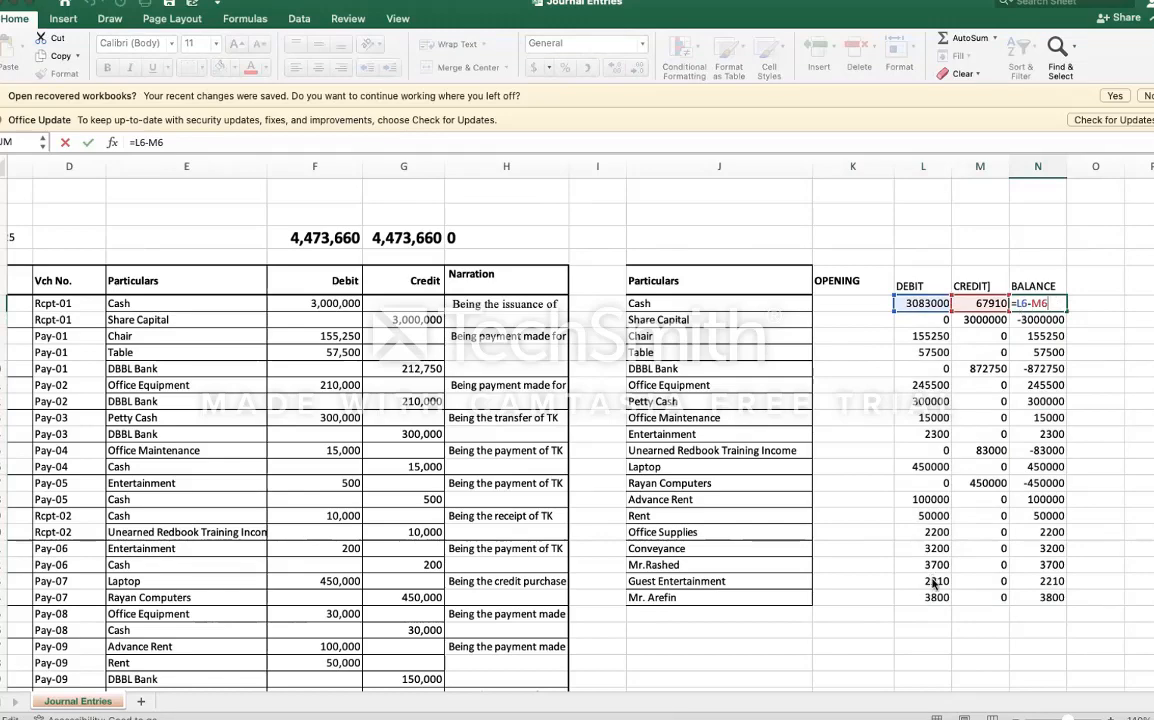
key(Return)
Step: Add a SUM total of the BALANCE column, N6:N24, in the row below the last account
key(Down)
key(Down)
key(Down)
key(Down)
key(Down)
key(Down)
key(Down)
key(Down)
key(Down)
key(Down)
key(Down)
key(Down)
key(Down)
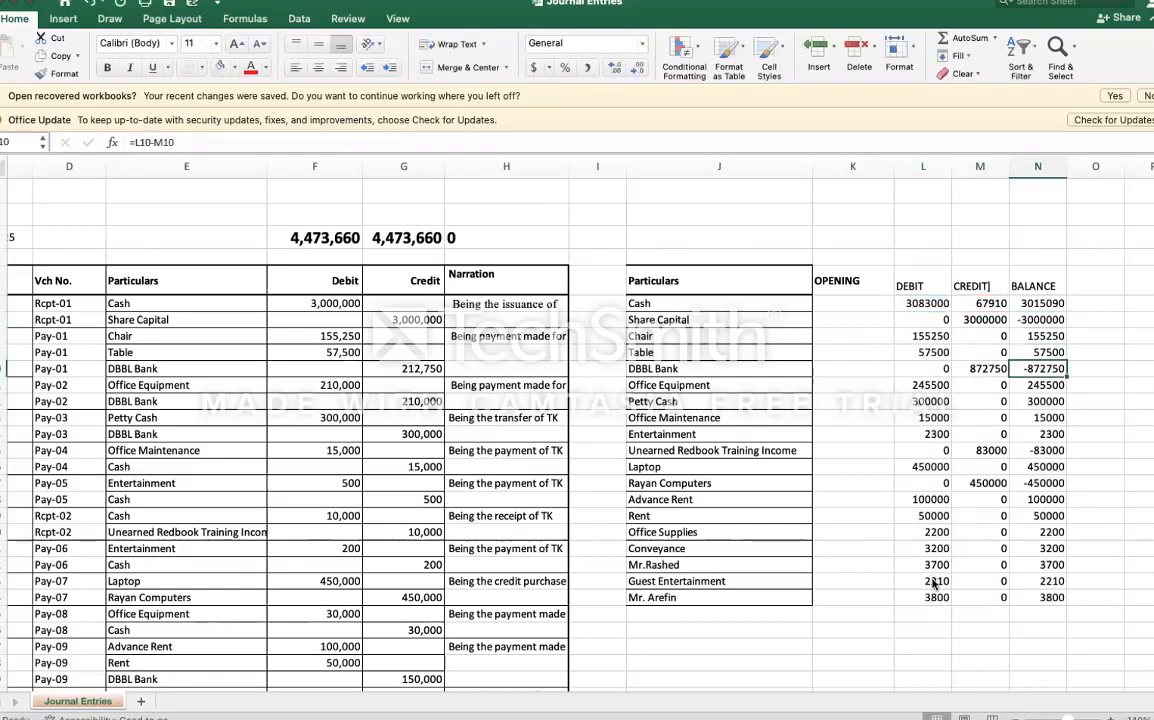
key(Down)
key(Down)
key(Down)
key(Down)
key(Down)
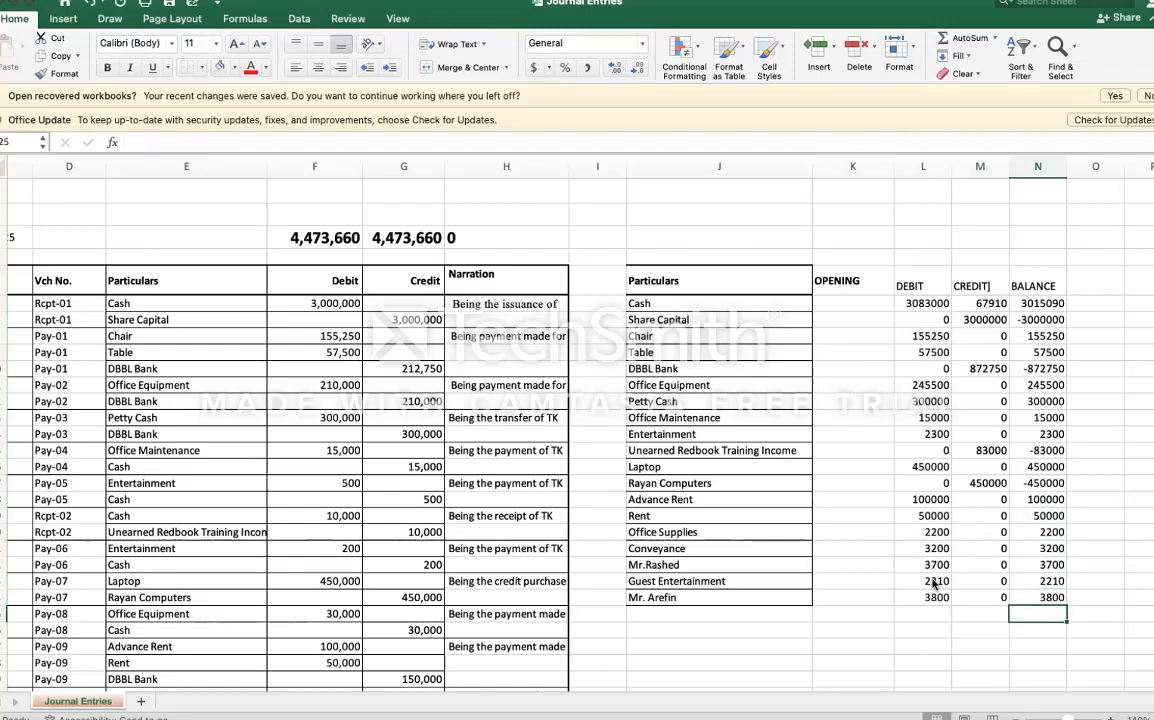
key(shift+super+t)
key(Return)
Step: Add SUM totals of rows 6 to 24 beneath the DEBIT and CREDIT columns
key(Up)
key(Left)
key(Left)
key(shift+Right)
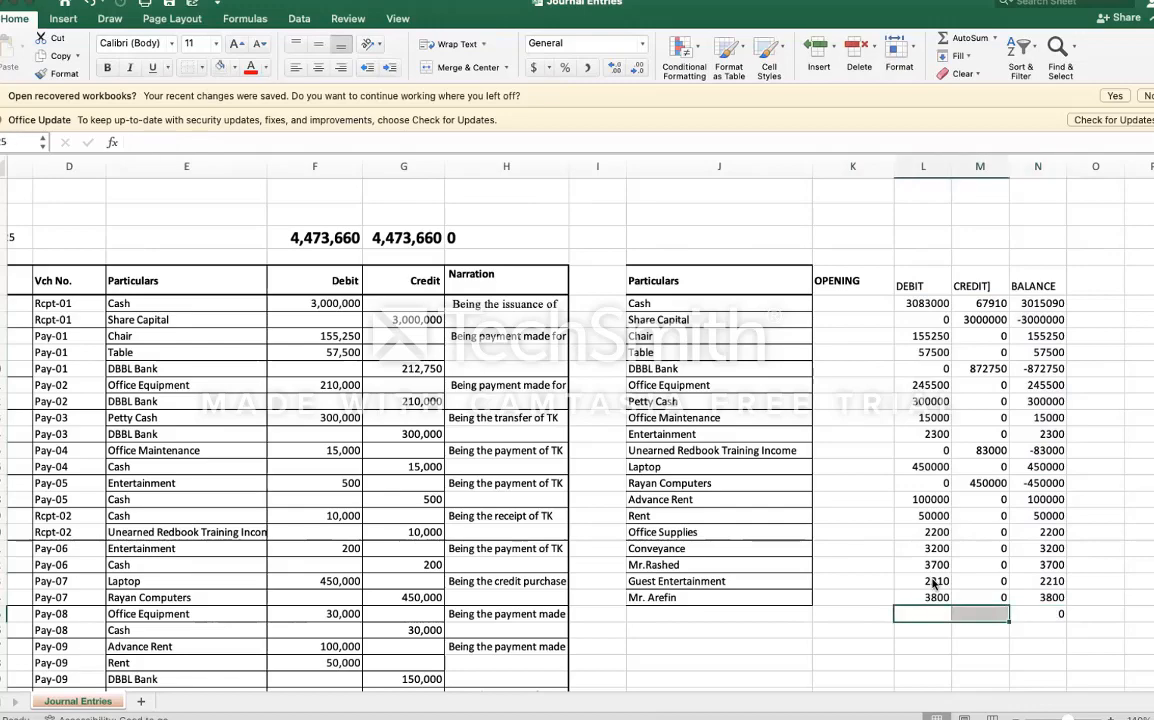
key(shift+super+t)
key(Return)
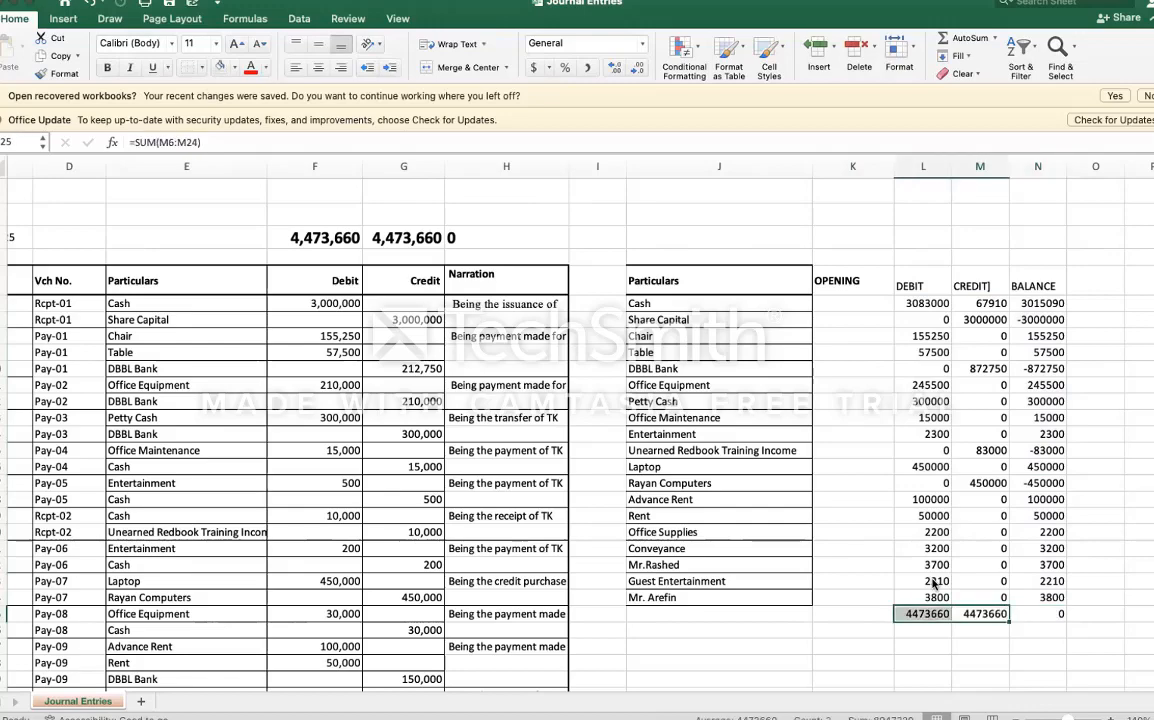
Step: Compare the three column totals and look through the account balances from the total row up to Cash
key(Right)
key(Left)
key(Left)
key(Right)
key(Right)
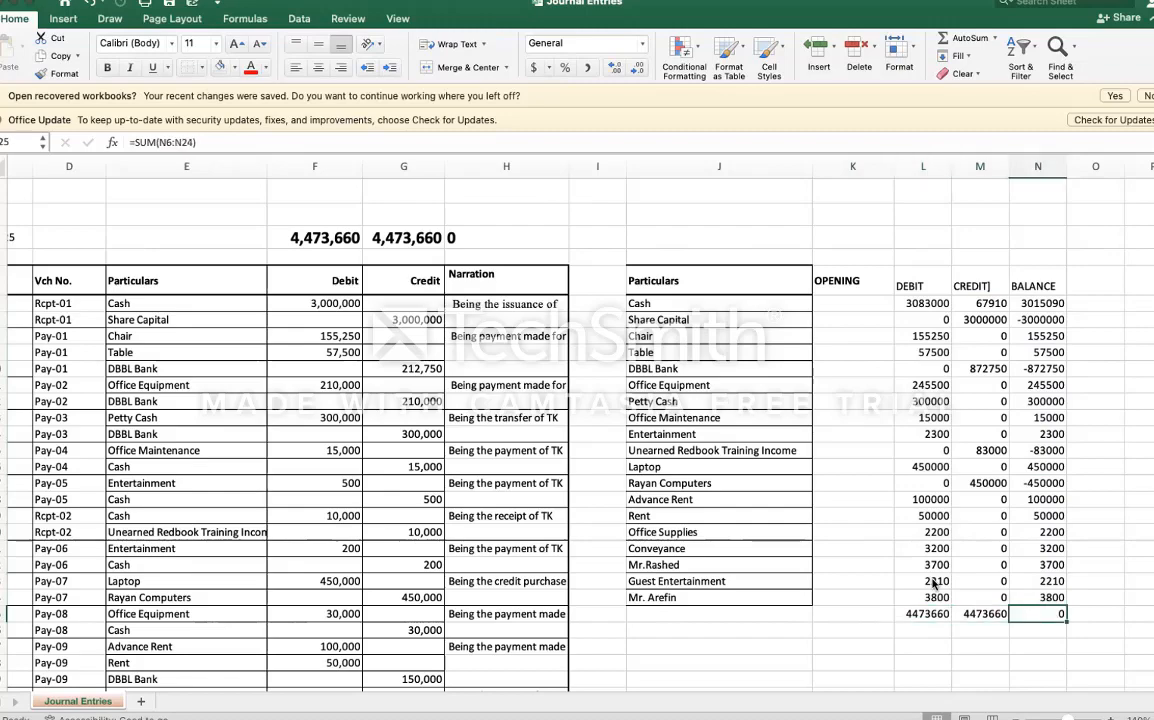
key(Up)
key(Up)
key(Up)
key(Up)
key(Up)
key(Up)
key(Up)
key(Up)
key(Up)
key(Up)
key(Up)
key(Up)
key(Up)
key(Up)
key(Up)
key(Up)
key(Up)
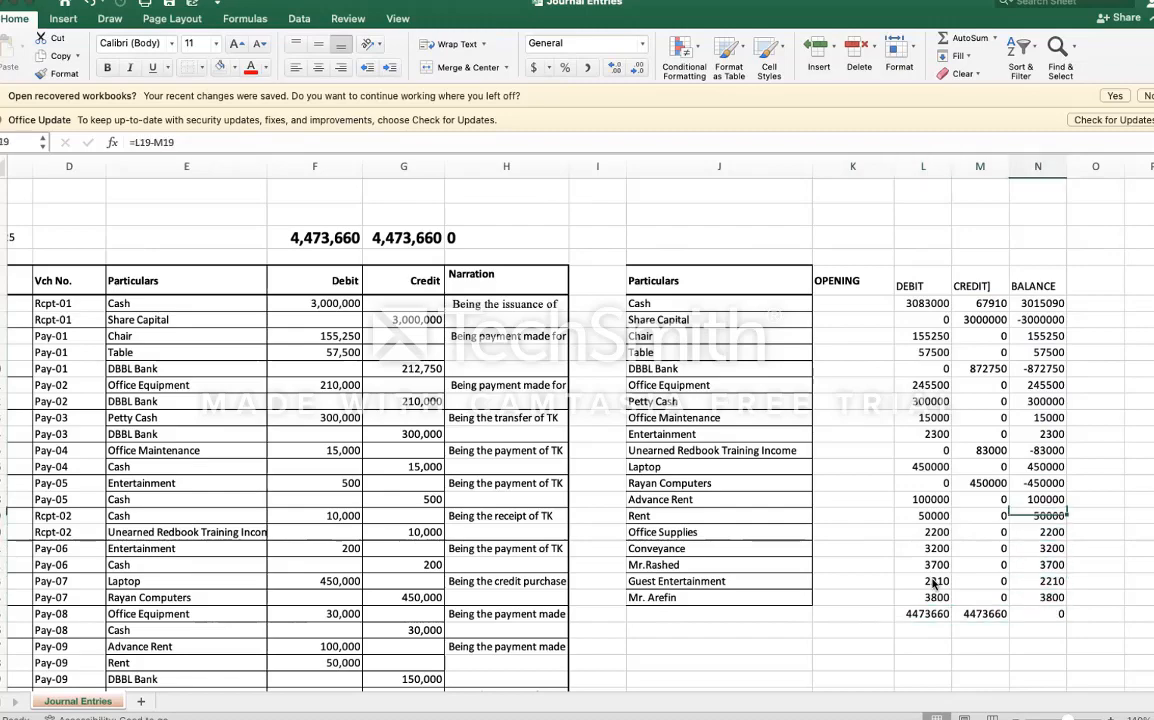
key(Up)
key(Up)
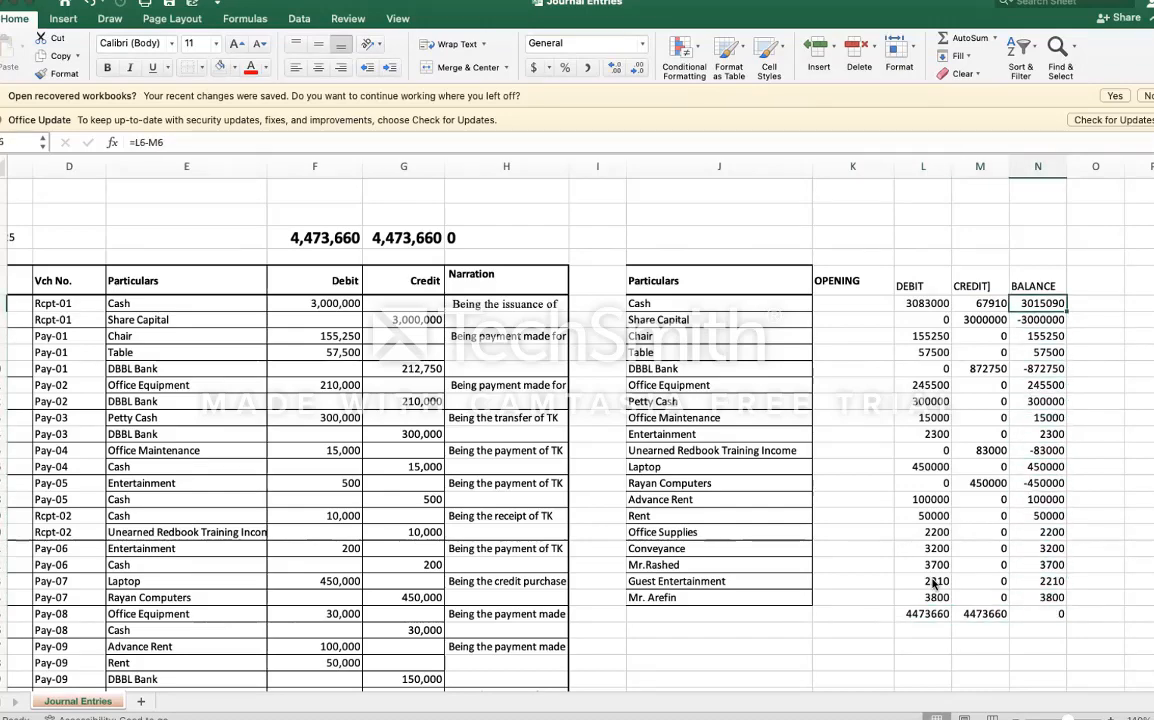
key(Left)
key(Left)
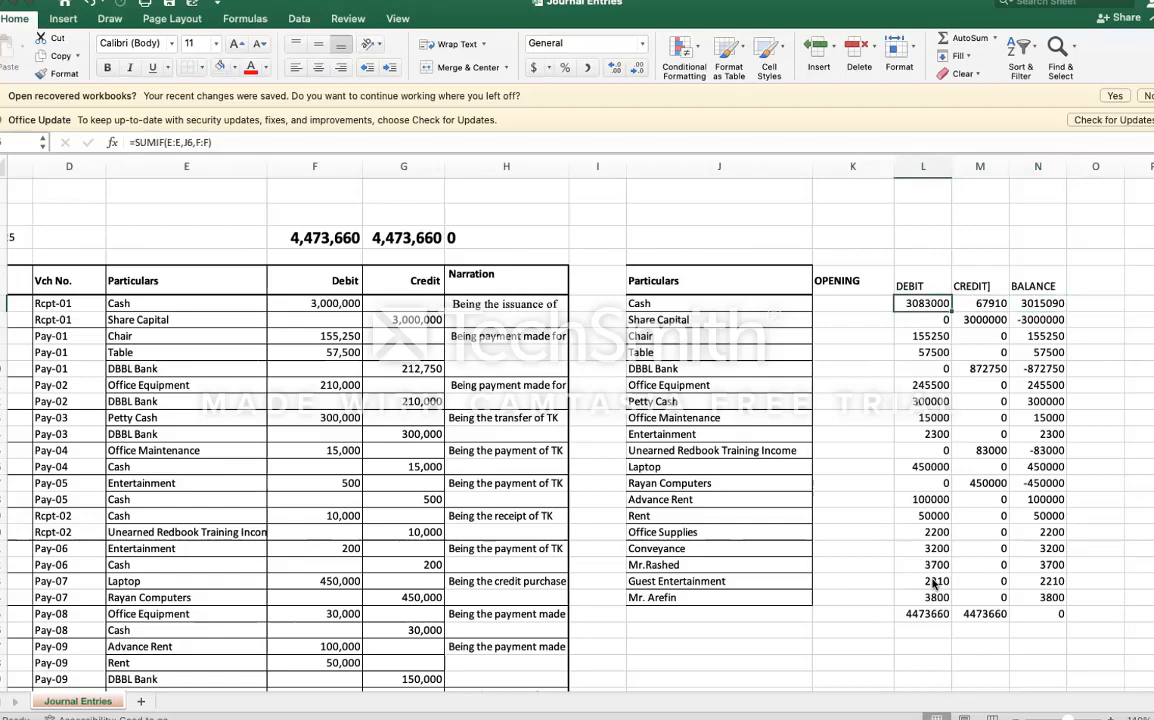
Step: Format the DEBIT, CREDIT and BALANCE columns with comma-separated numbers and no decimal places
click(944, 165)
drag(944, 165, 1029, 167)
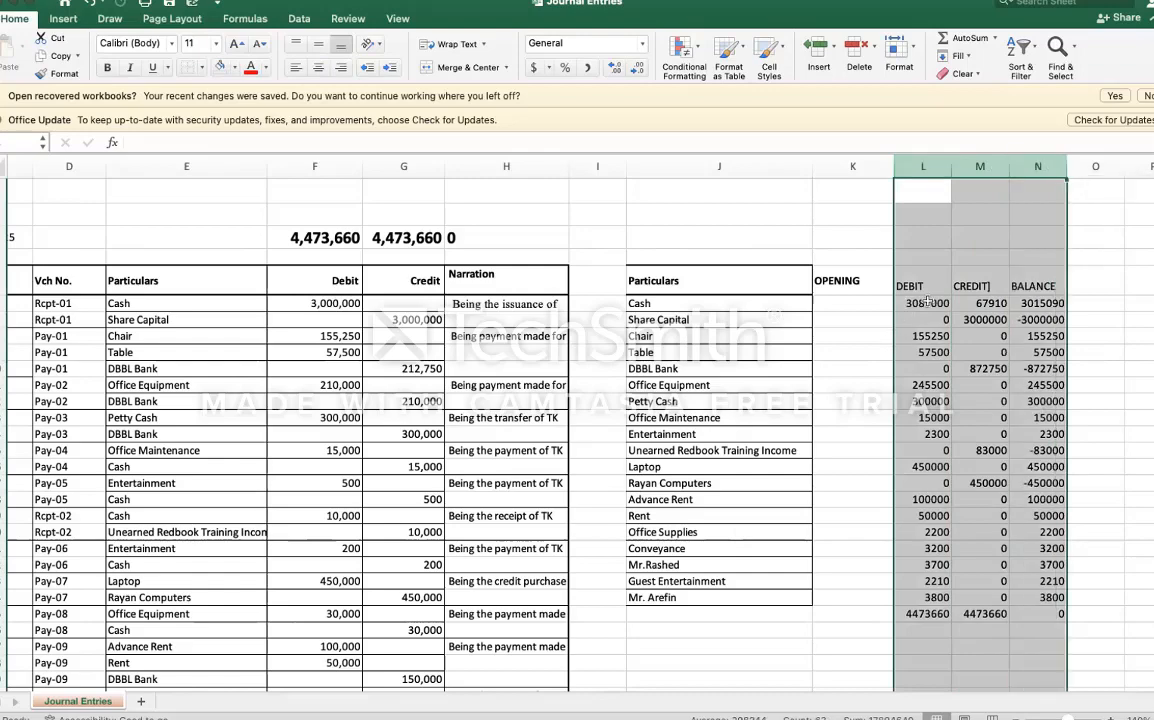
click(588, 68)
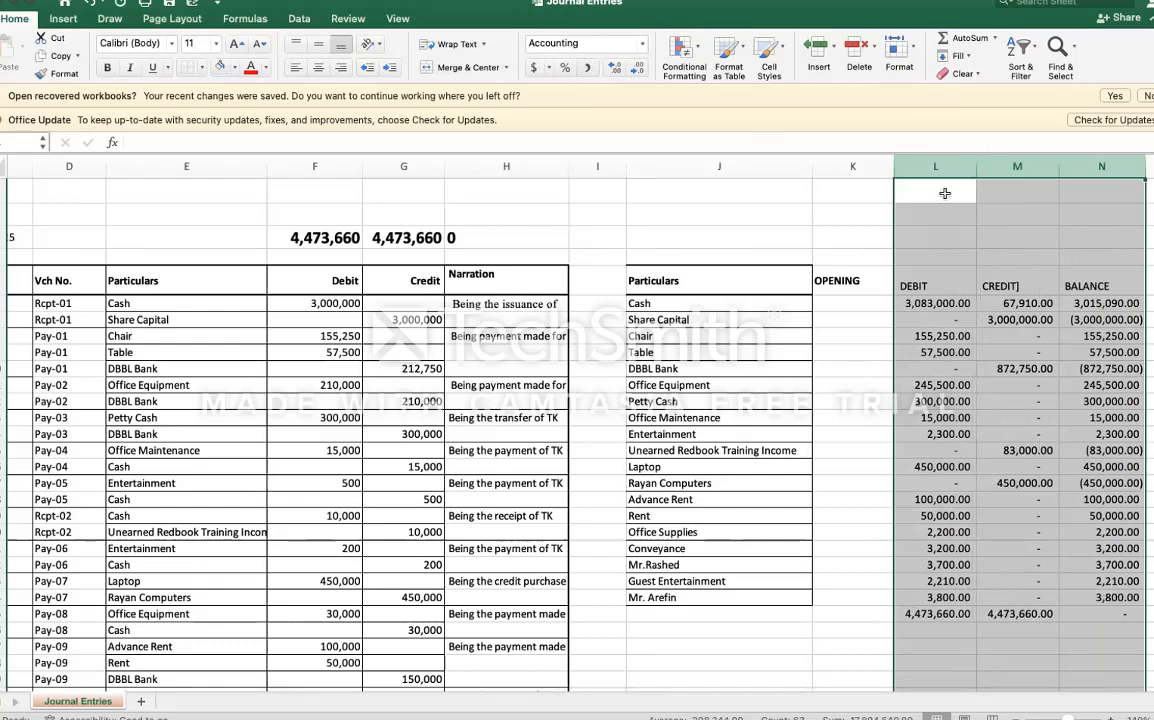
click(641, 72)
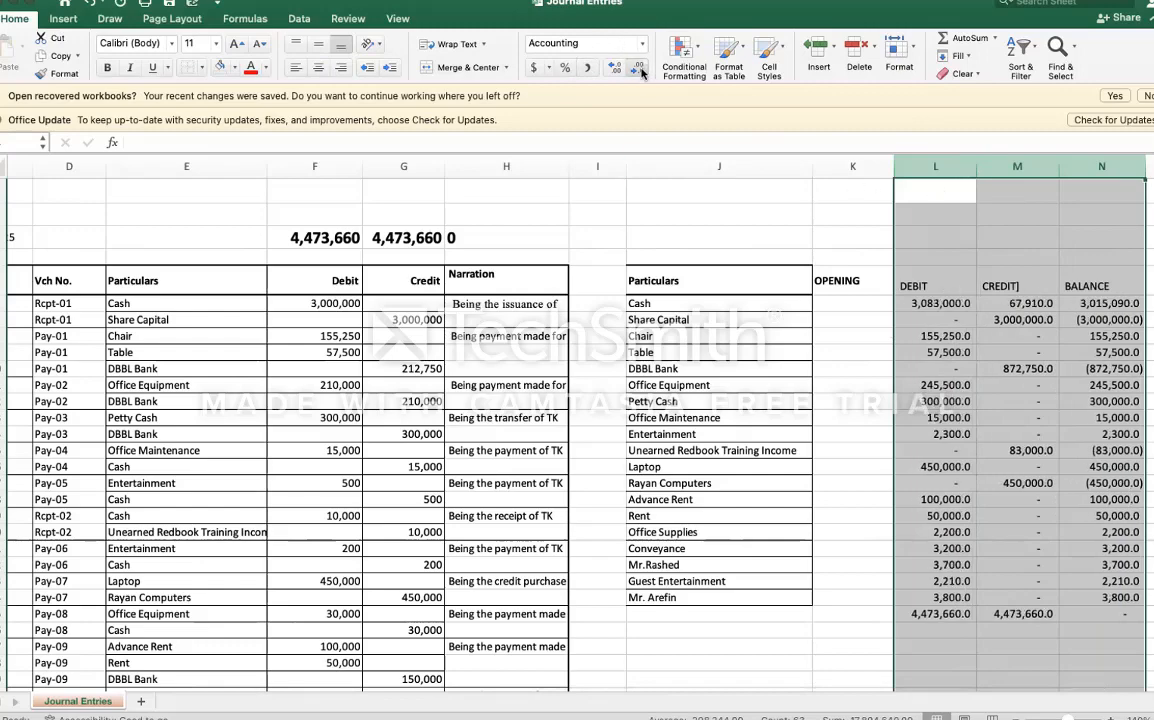
click(641, 72)
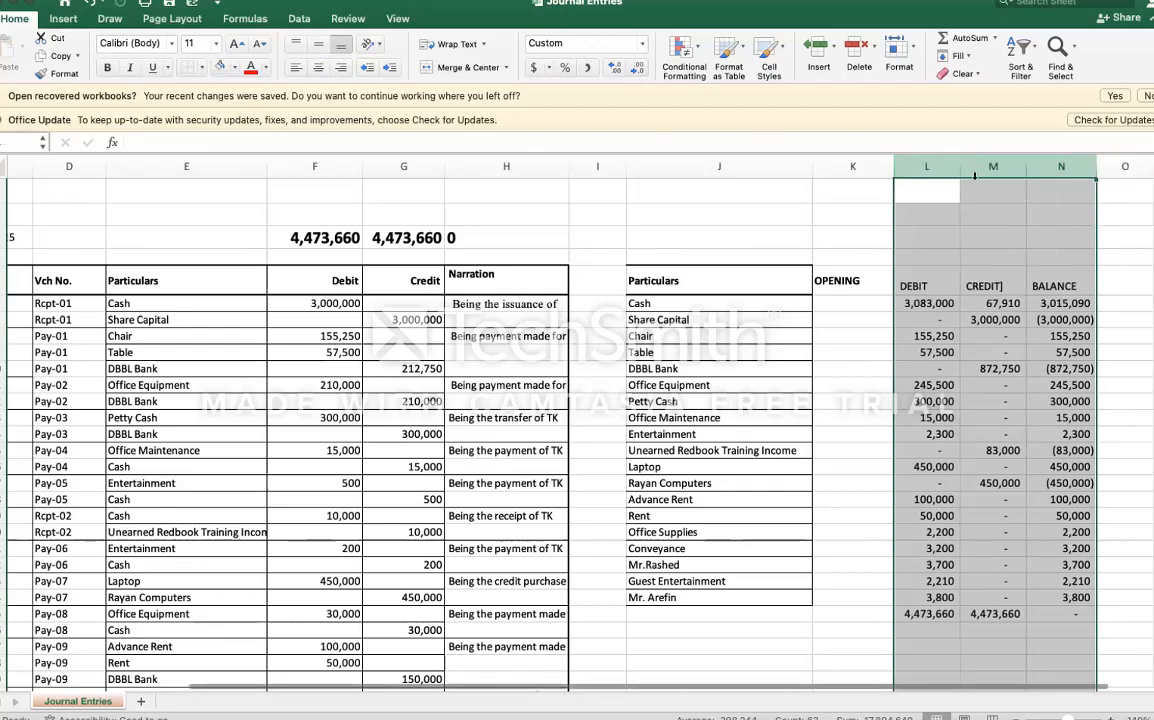
double_click(975, 166)
Step: Review the debit, credit and balance formulas of the Cash and Share Capital rows
click(927, 303)
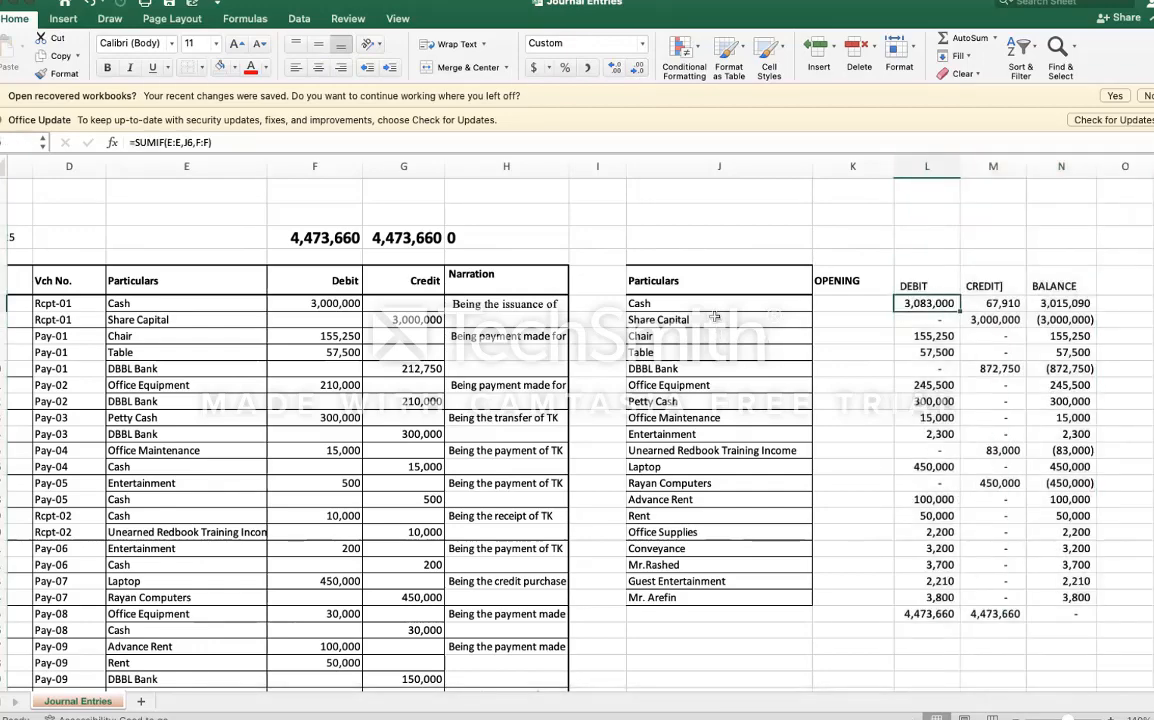
drag(645, 303, 895, 302)
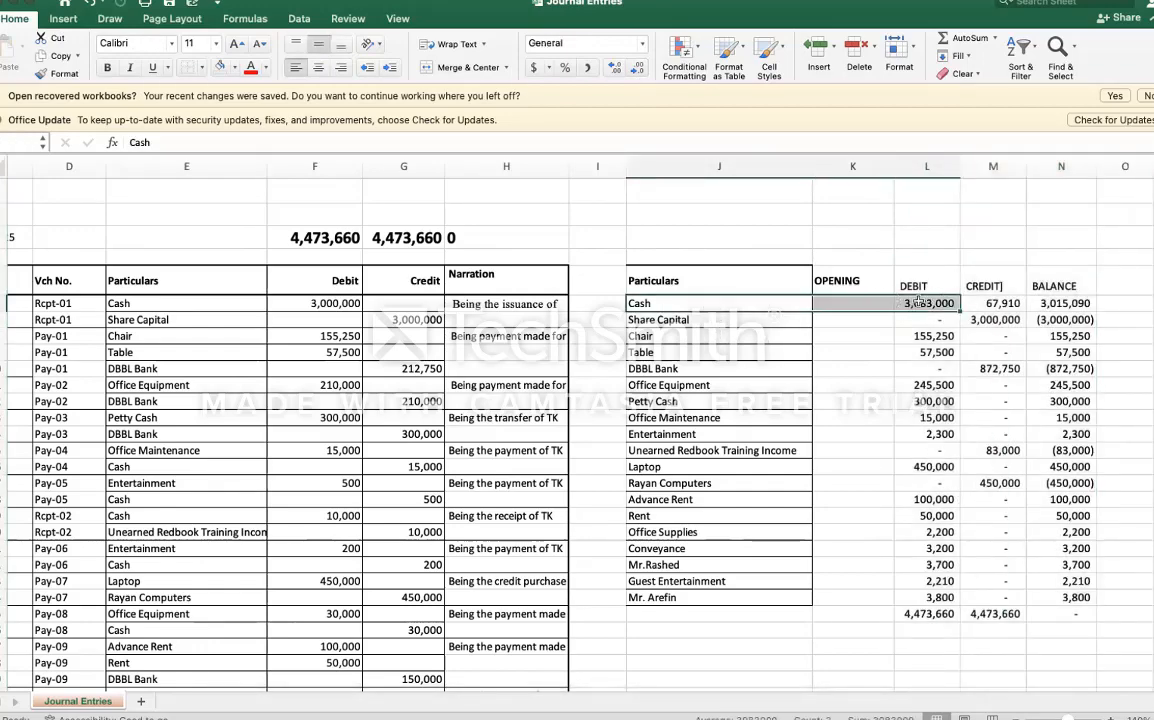
click(900, 303)
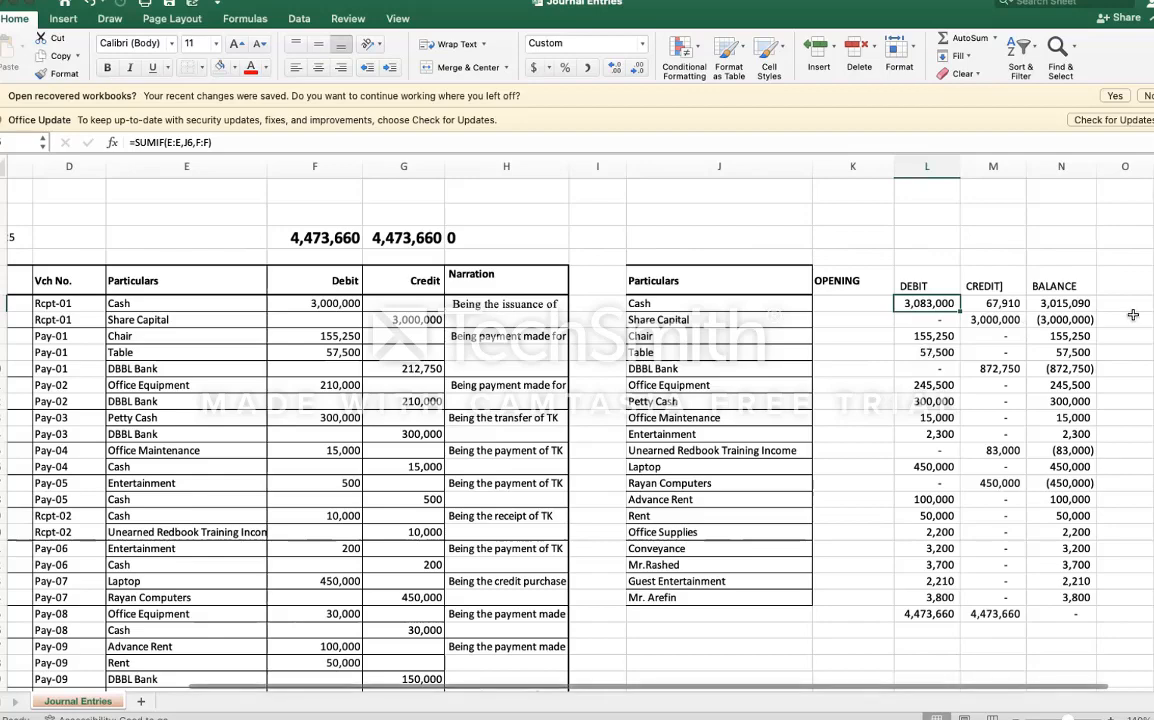
click(985, 303)
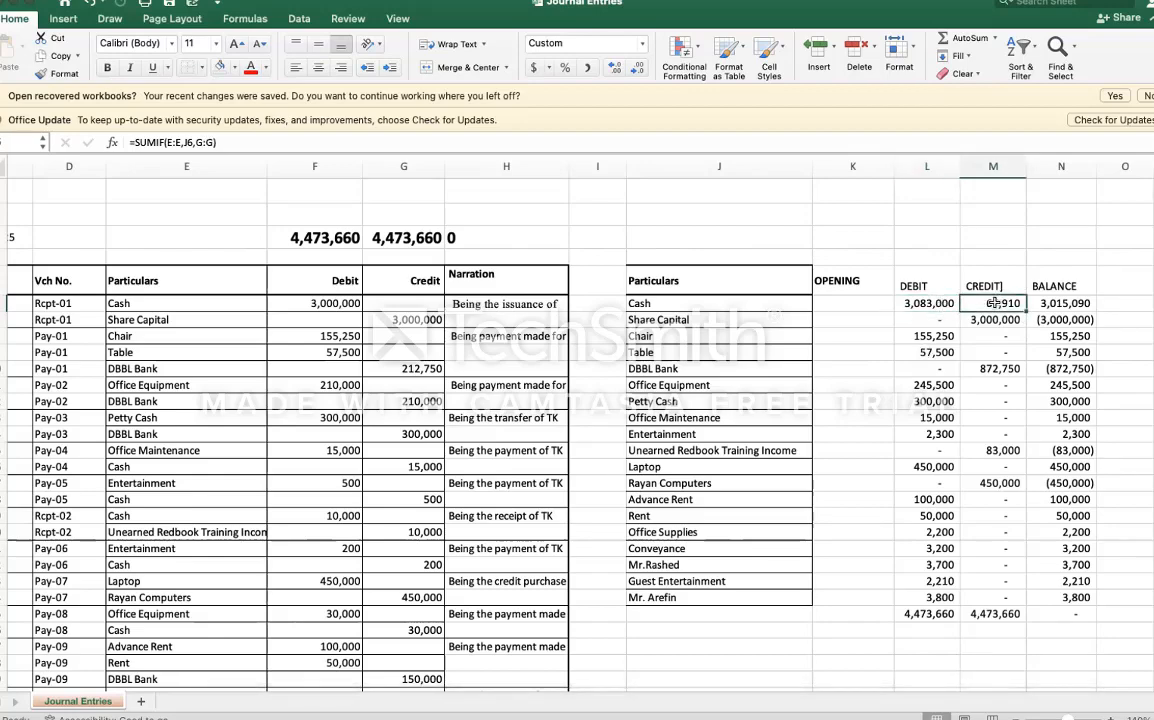
click(1072, 303)
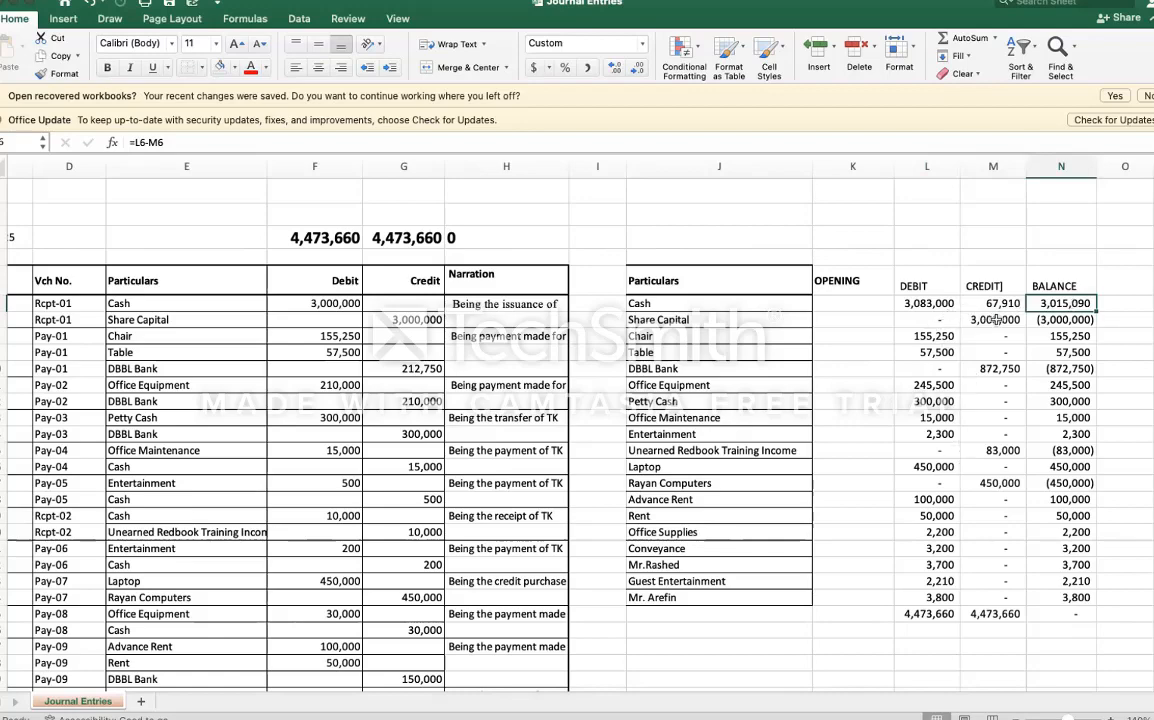
click(997, 319)
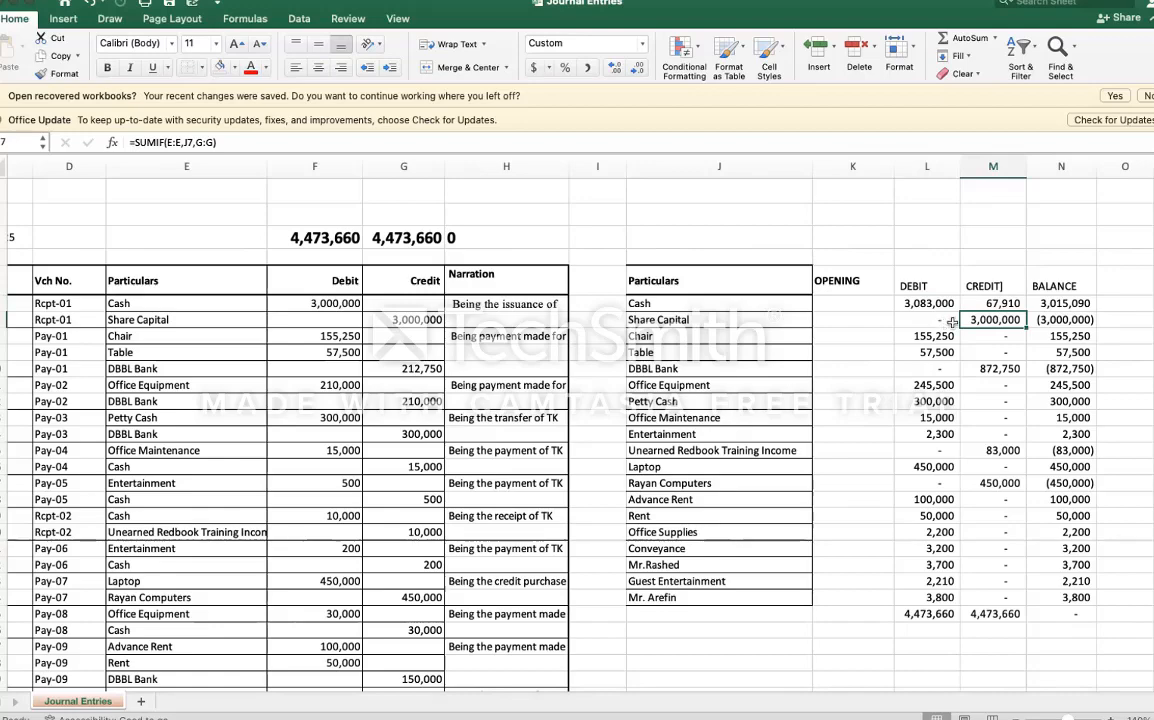
click(1062, 319)
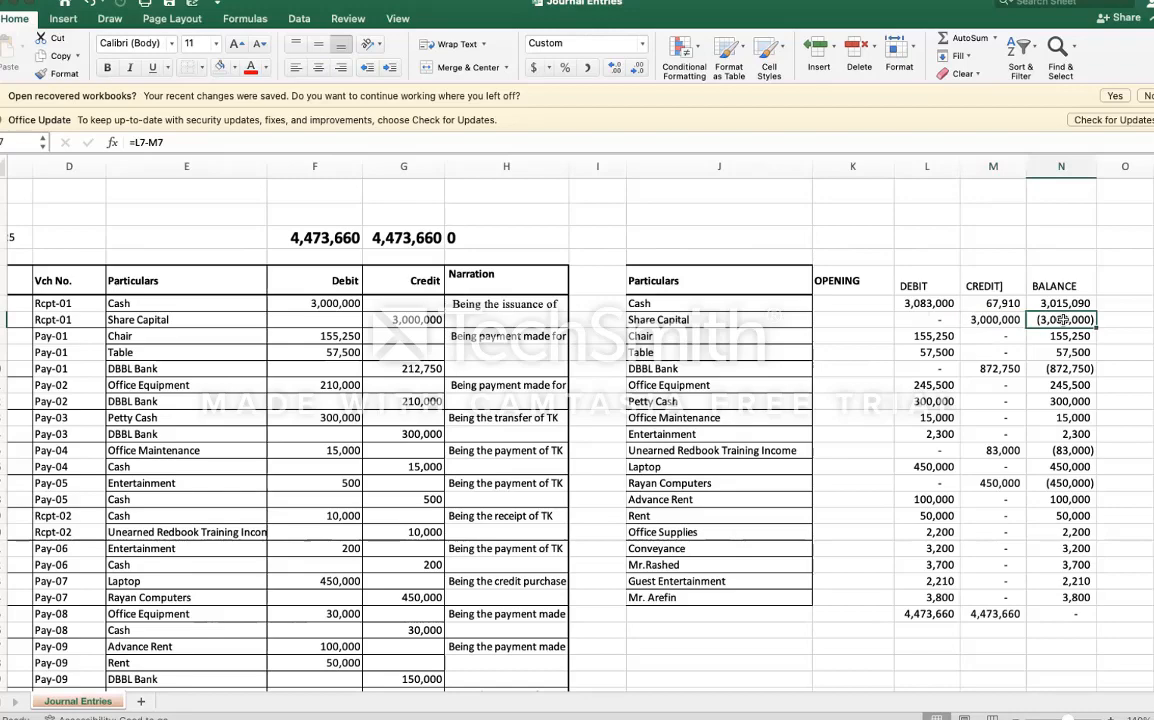
Step: Review the DBBL Bank and total-row balance formulas, and look over the summary table alongside the journal entries
click(1068, 368)
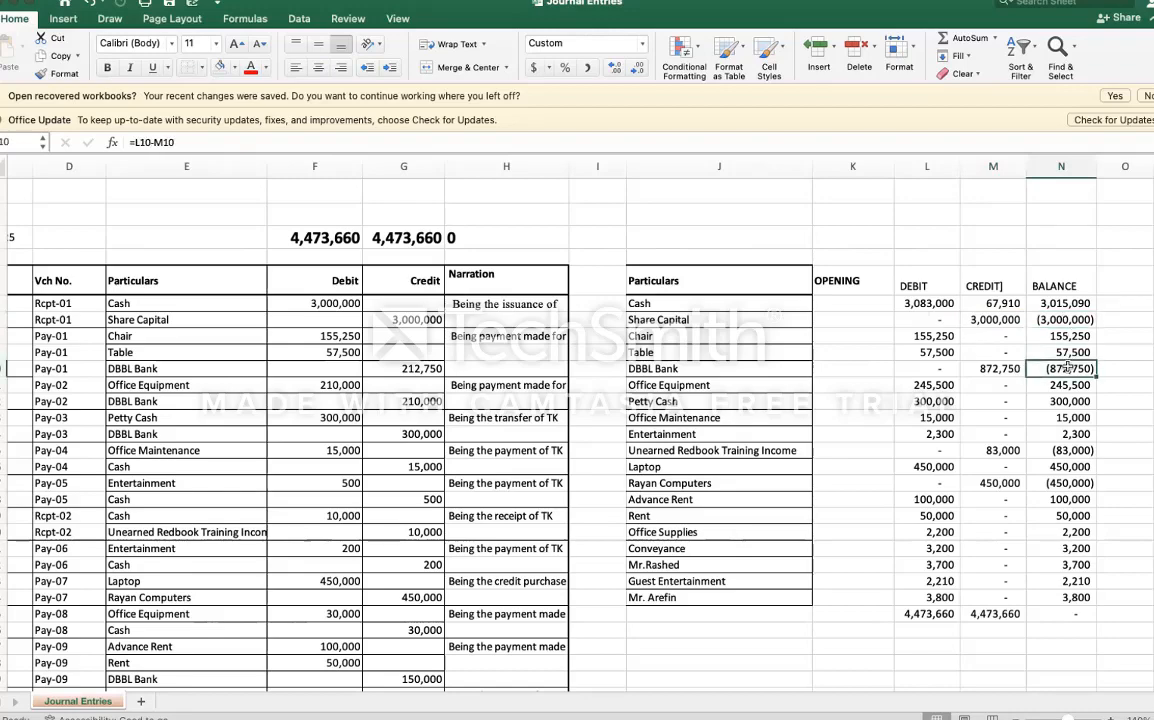
click(1066, 614)
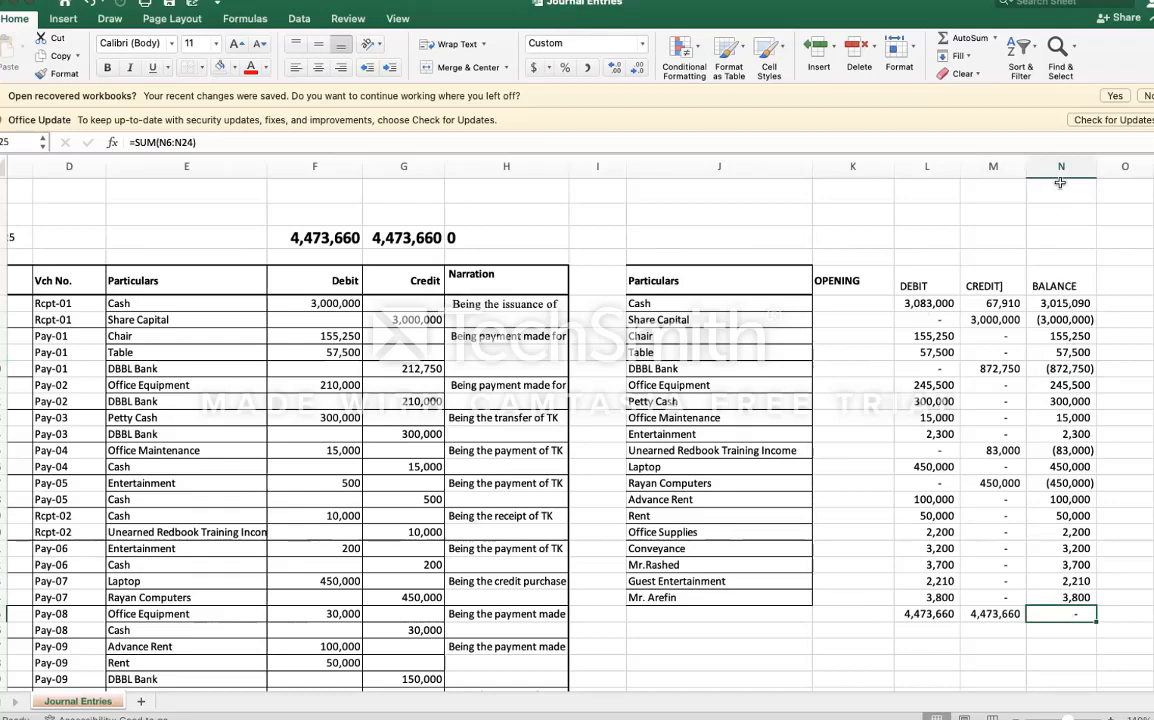
drag(638, 303, 1025, 582)
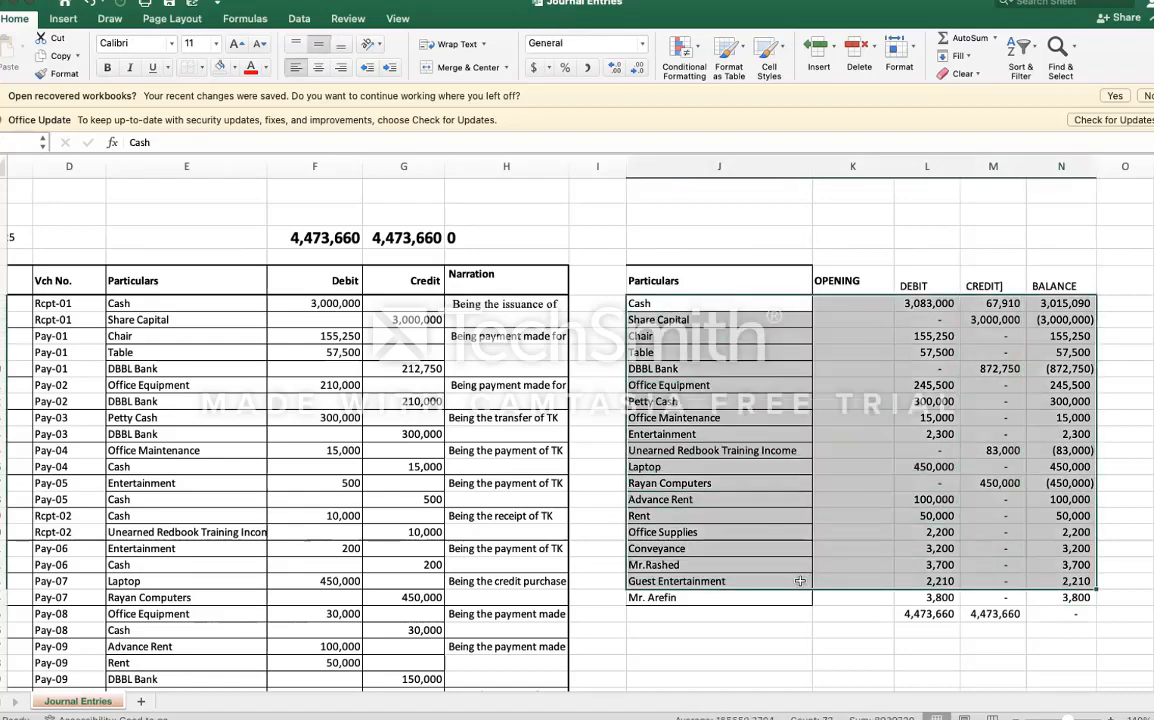
click(389, 609)
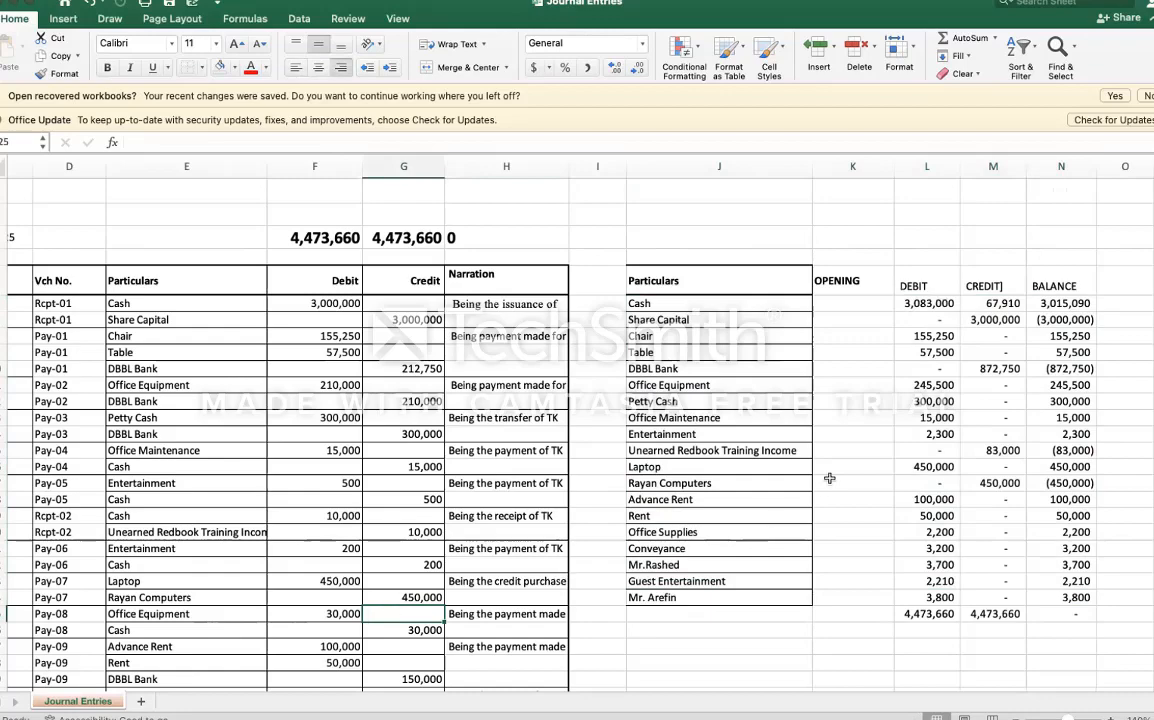
click(702, 351)
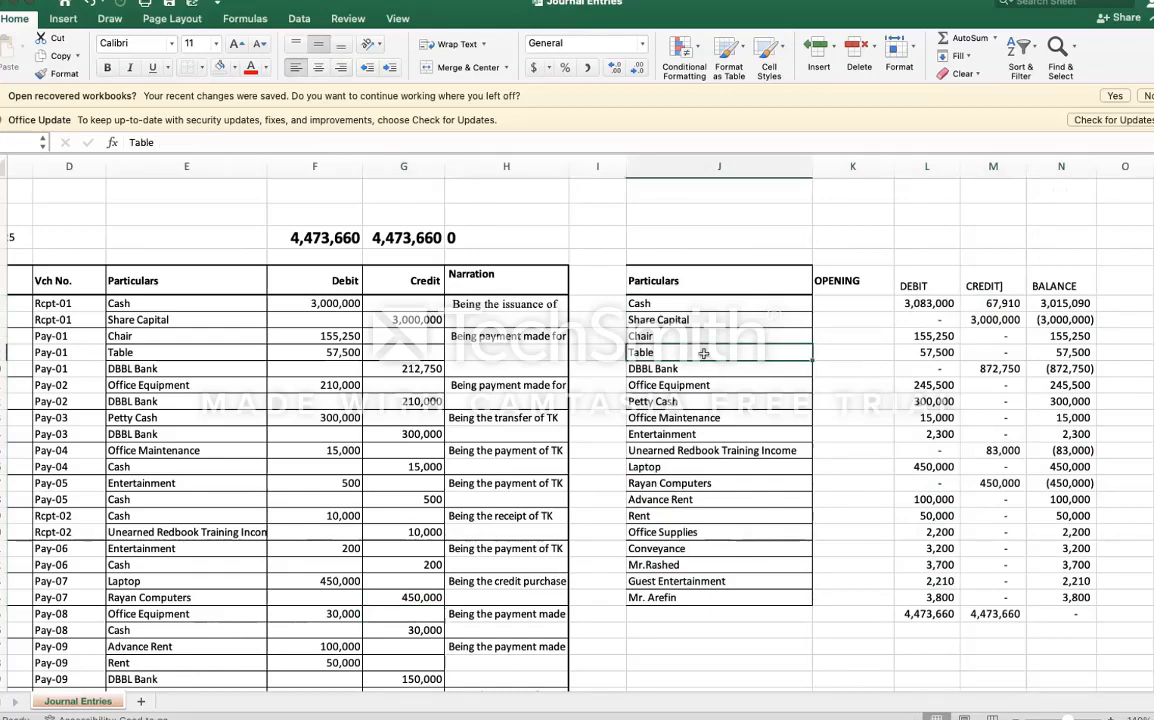
scroll(703, 353, left, 2)
click(548, 498)
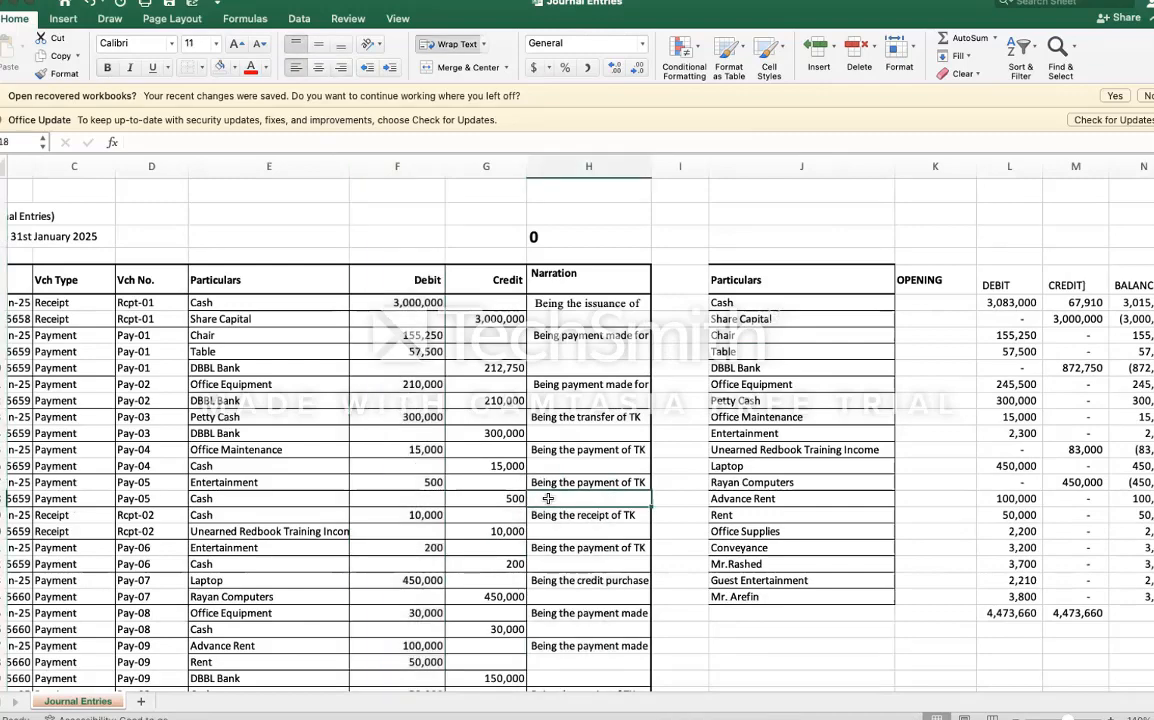
scroll(775, 401, left, 2)
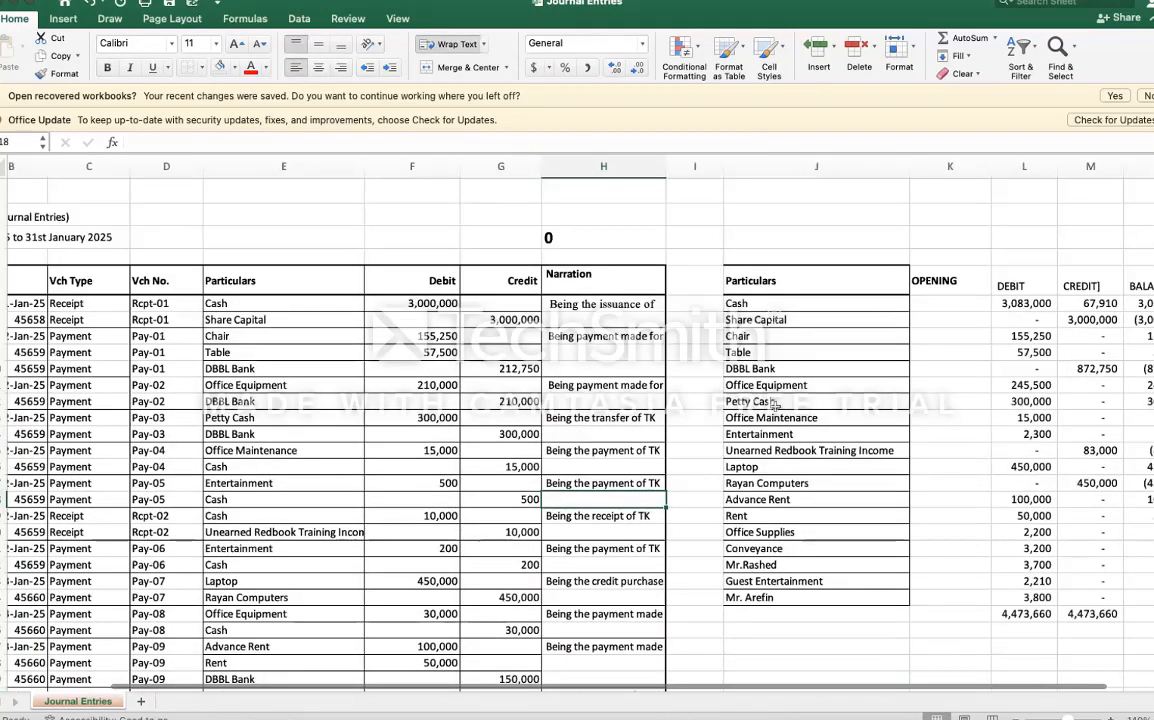
scroll(775, 401, right, 3)
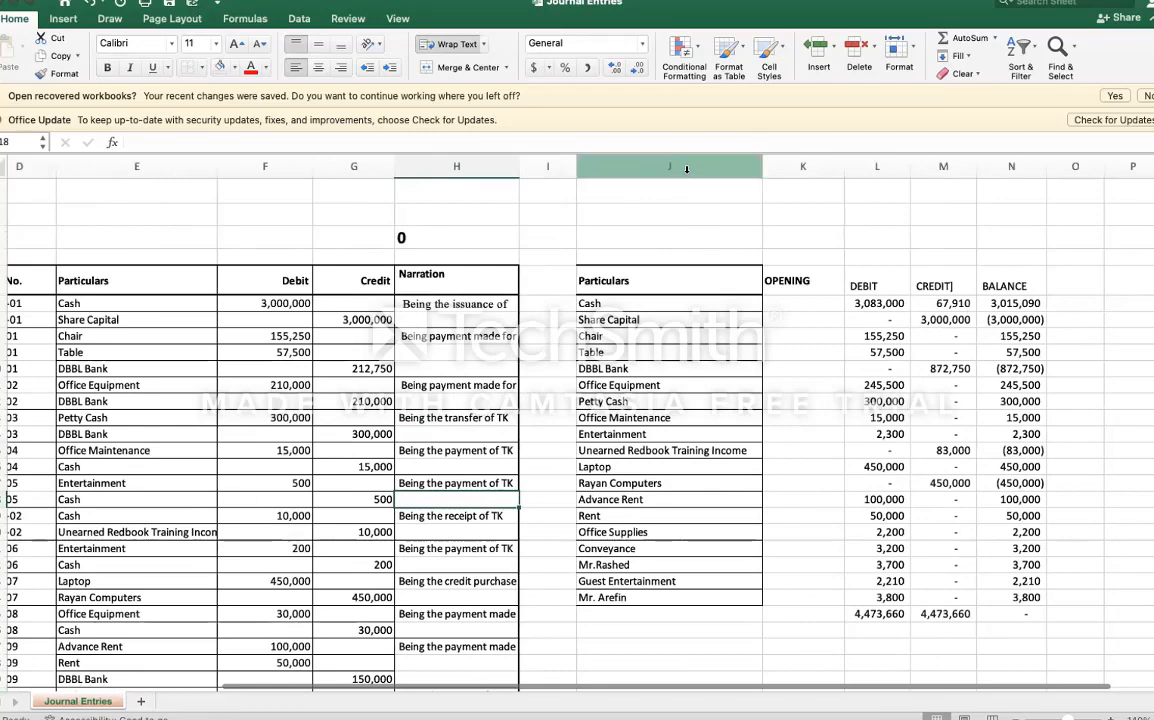
drag(686, 168, 997, 174)
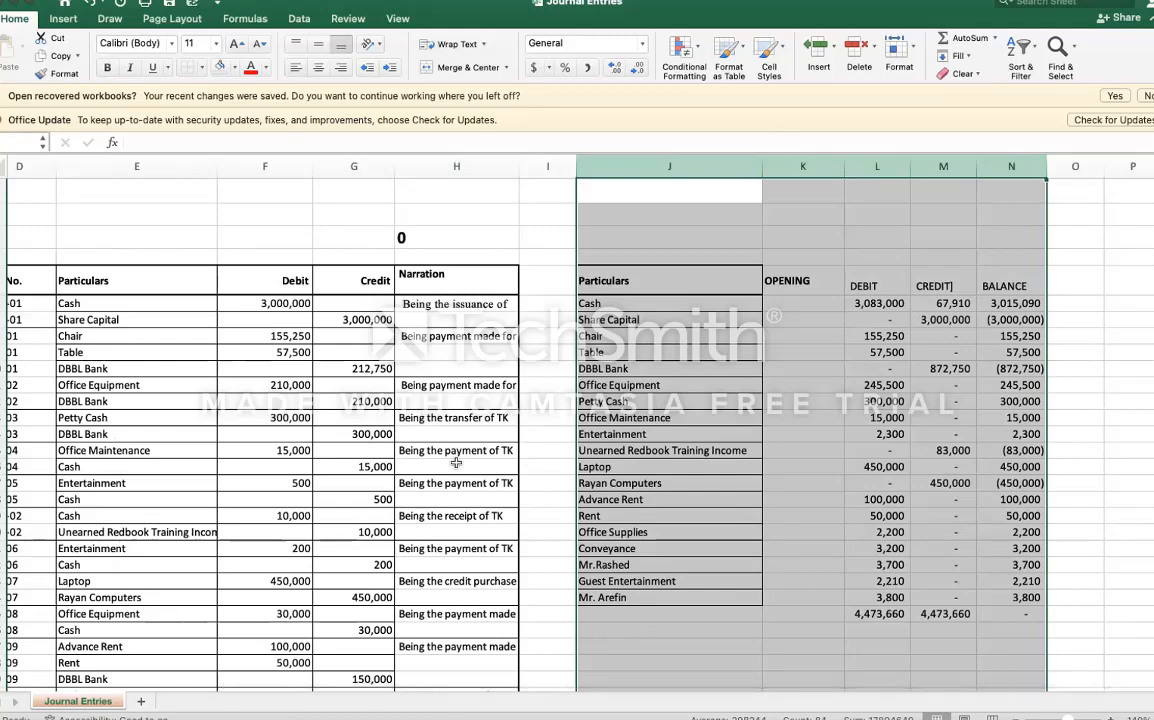
scroll(456, 462, right, 2)
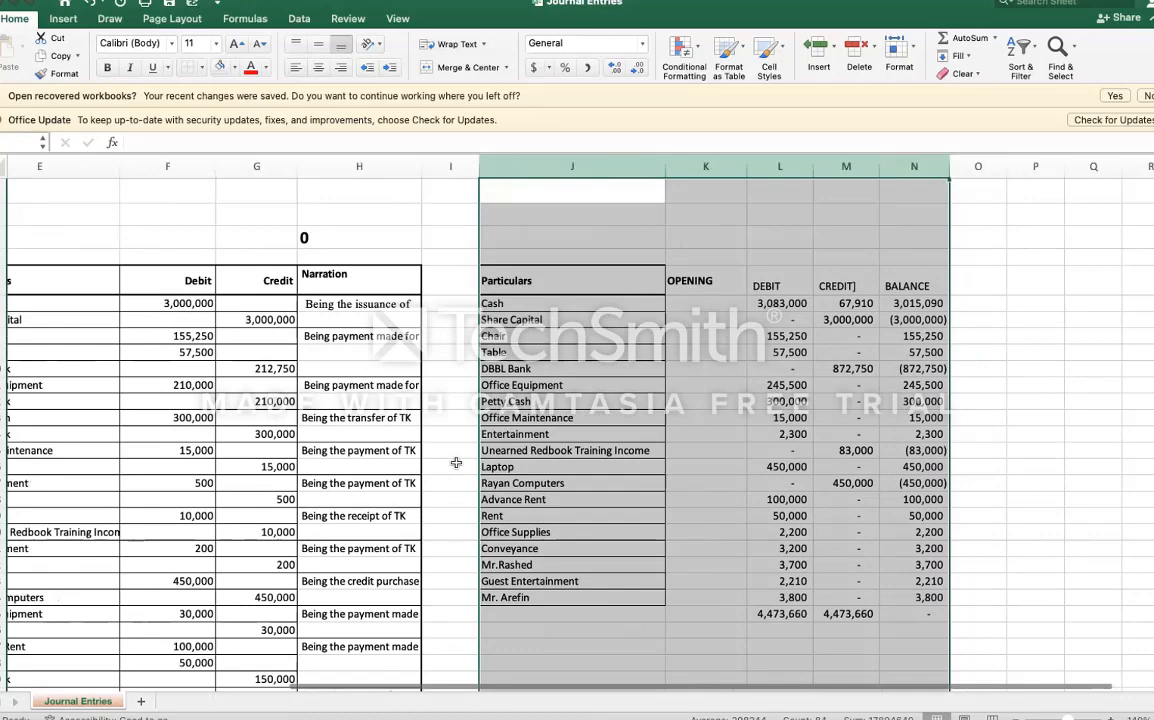
scroll(456, 462, left, 5)
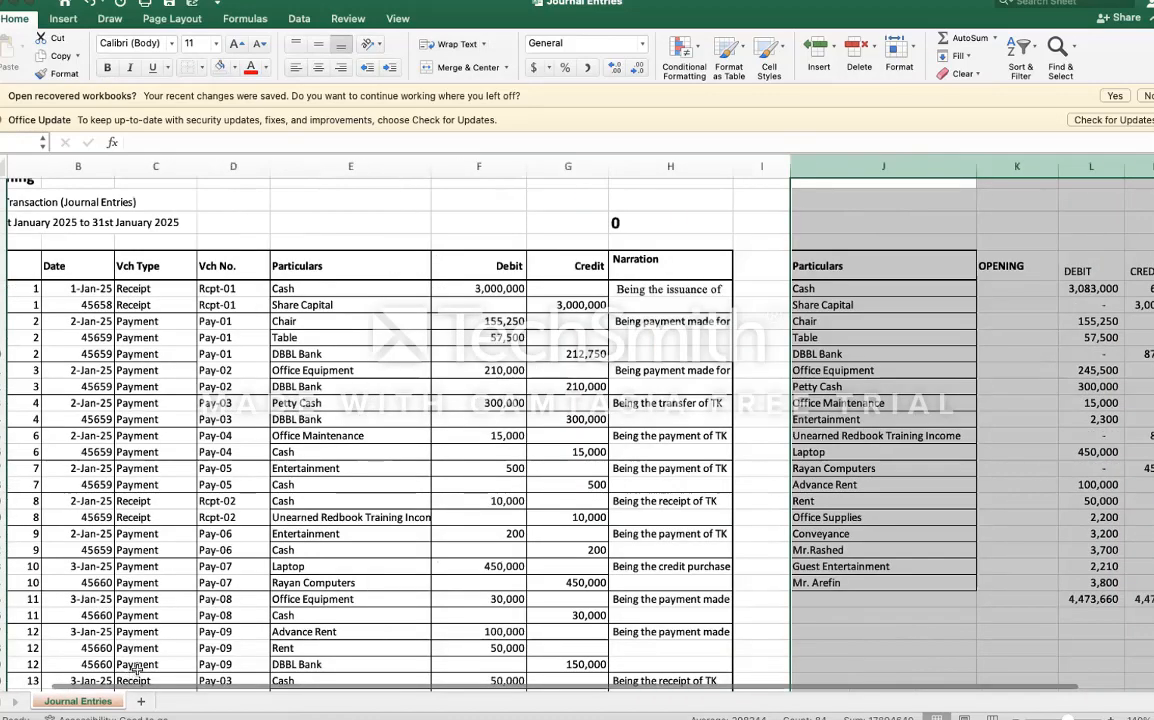
Step: Add a new worksheet to the workbook and name it FS
click(141, 700)
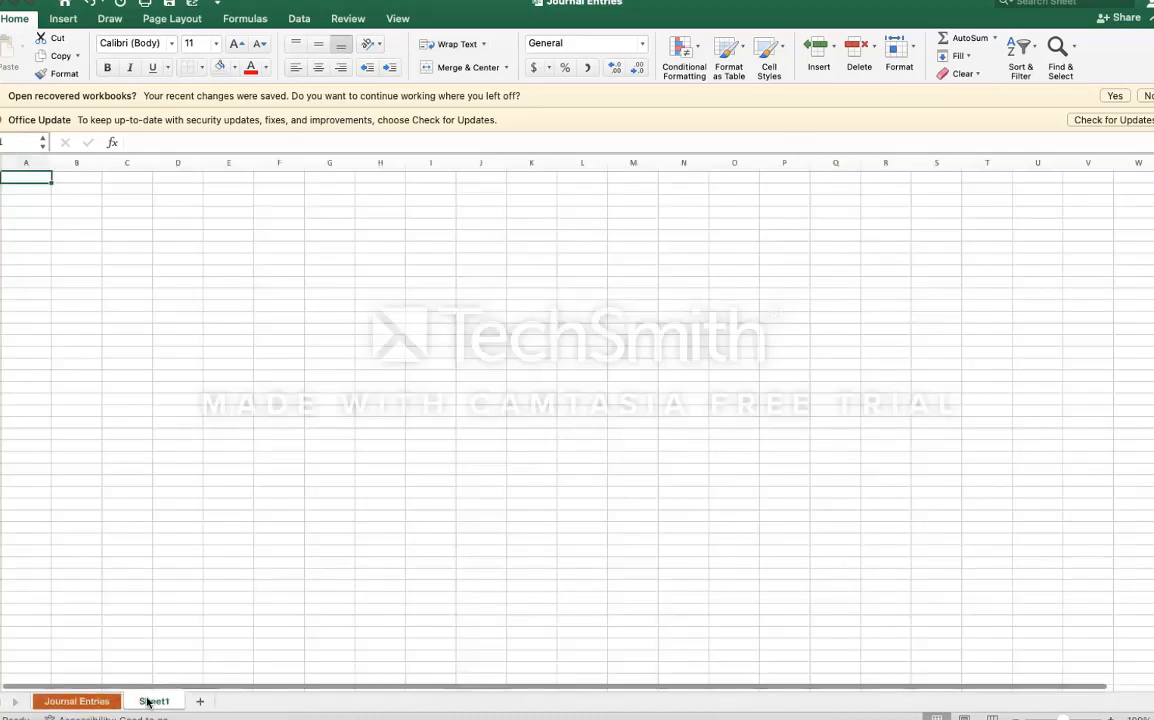
double_click(150, 701)
text(P)
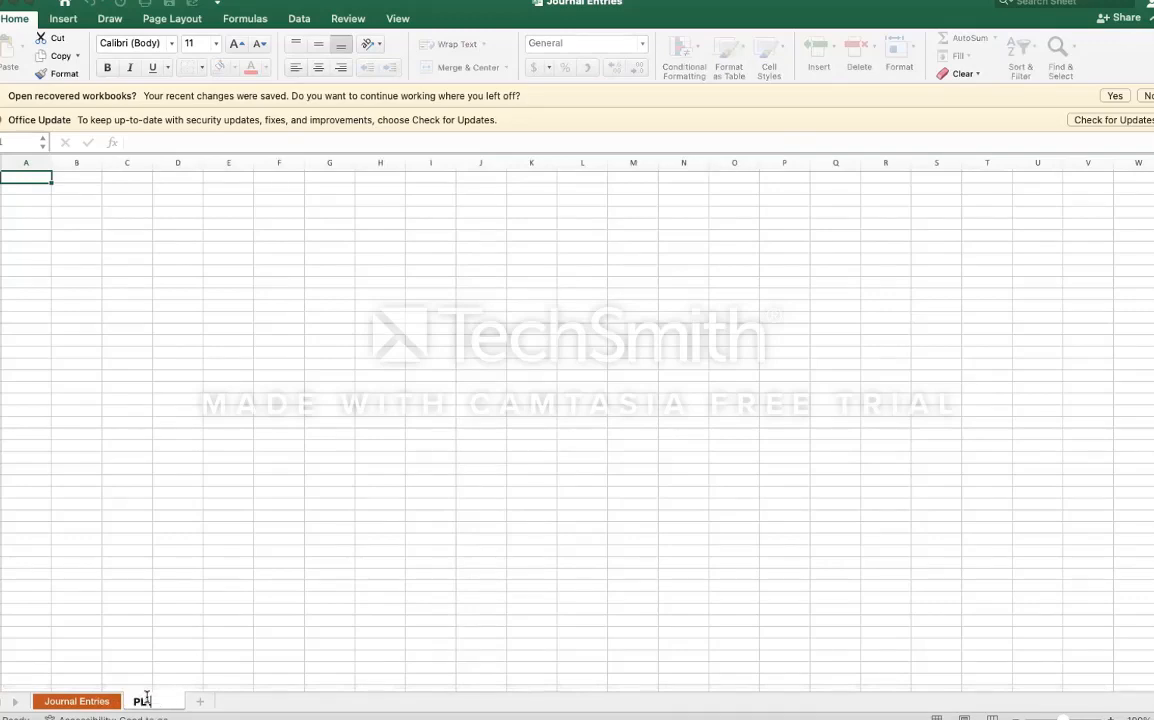
text(L)
key(BackSpace)
key(BackSpace)
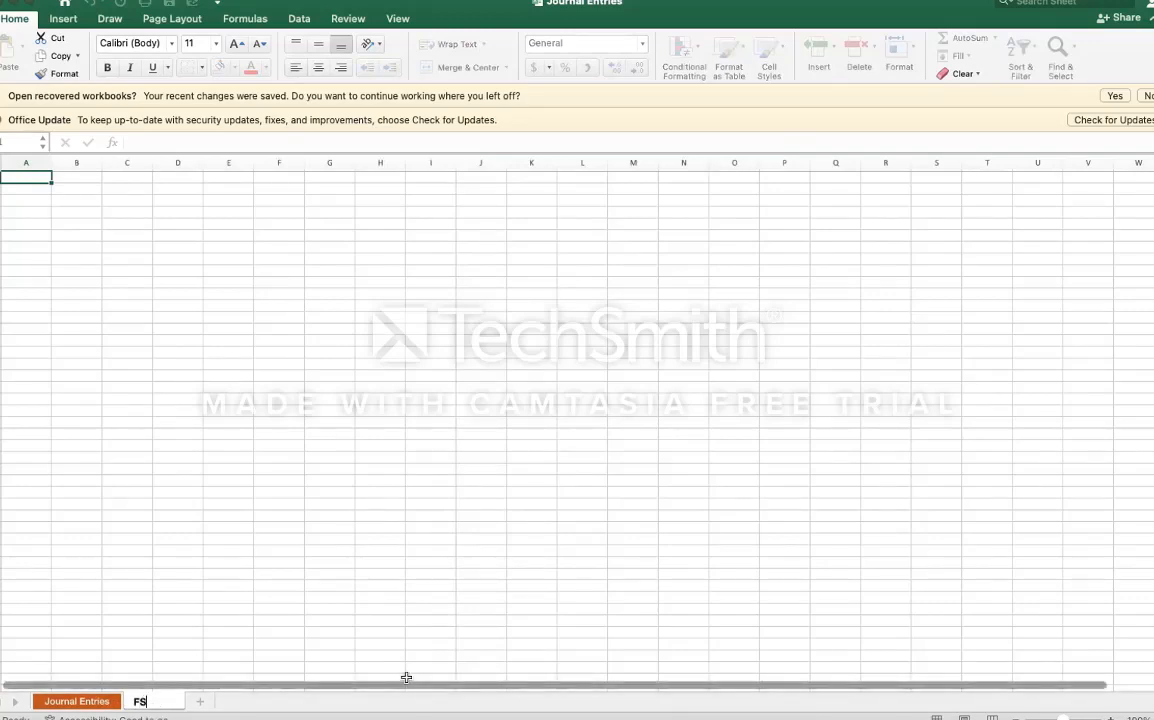
key(Return)
click(46, 206)
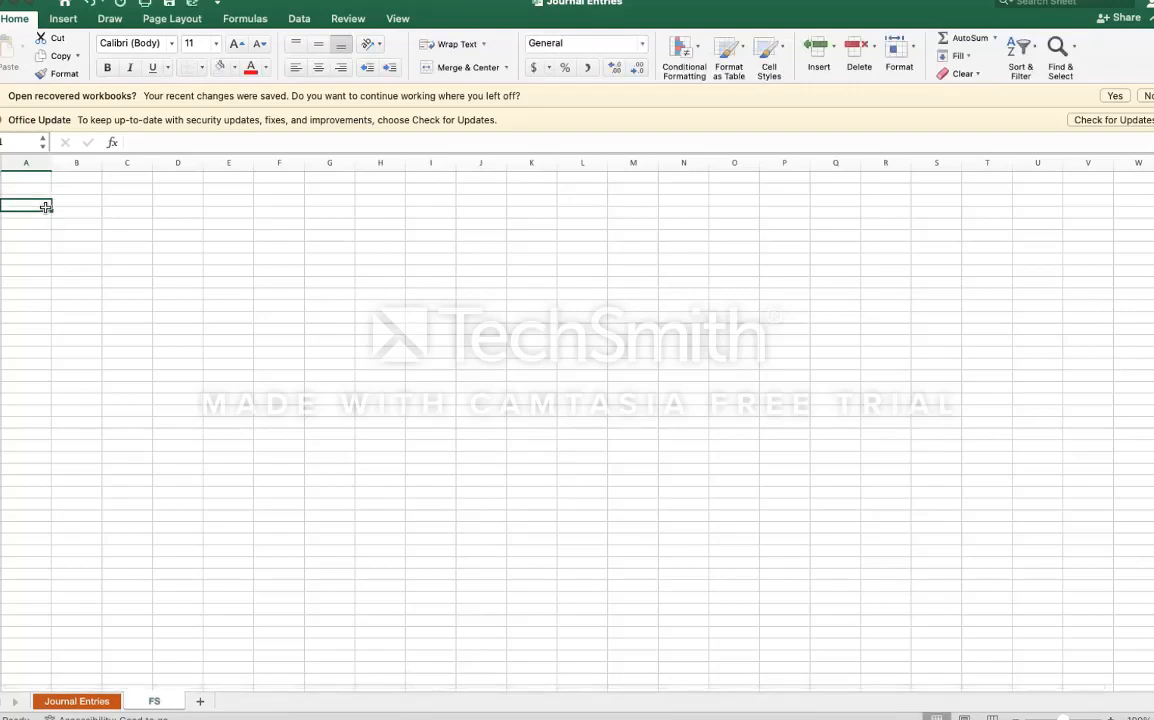
Step: On the Journal Entries sheet, insert a column before OPENING in the summary table and head it GROUP
click(76, 701)
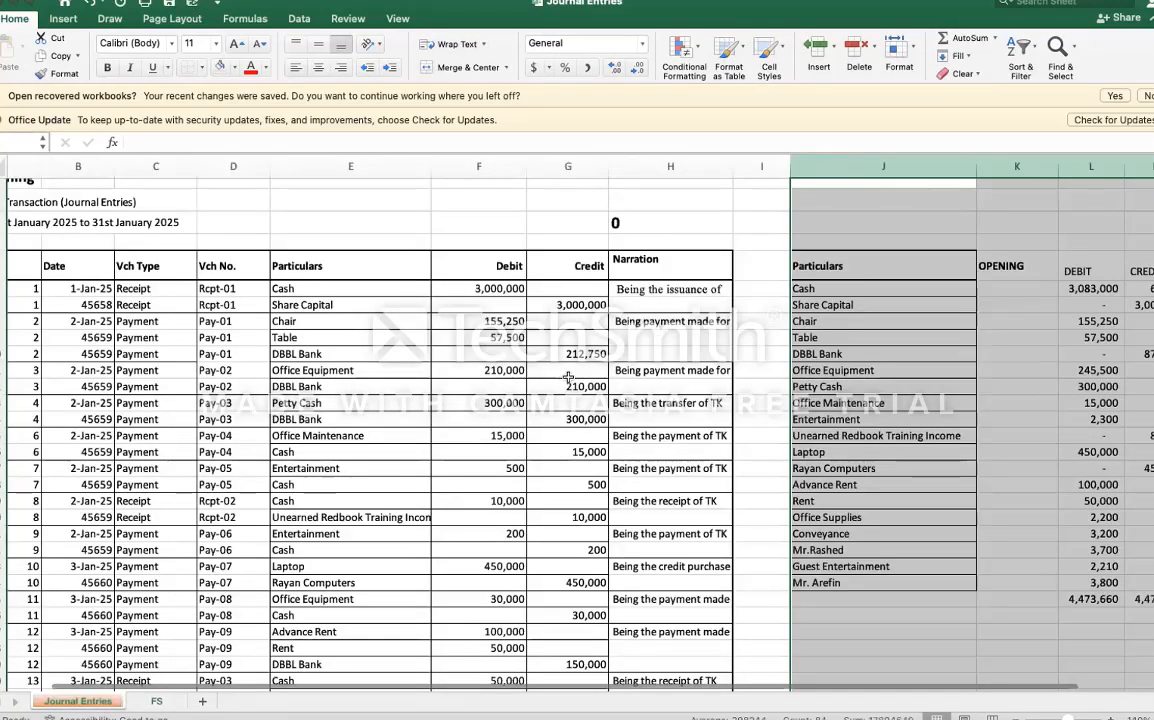
scroll(620, 348, right, 5)
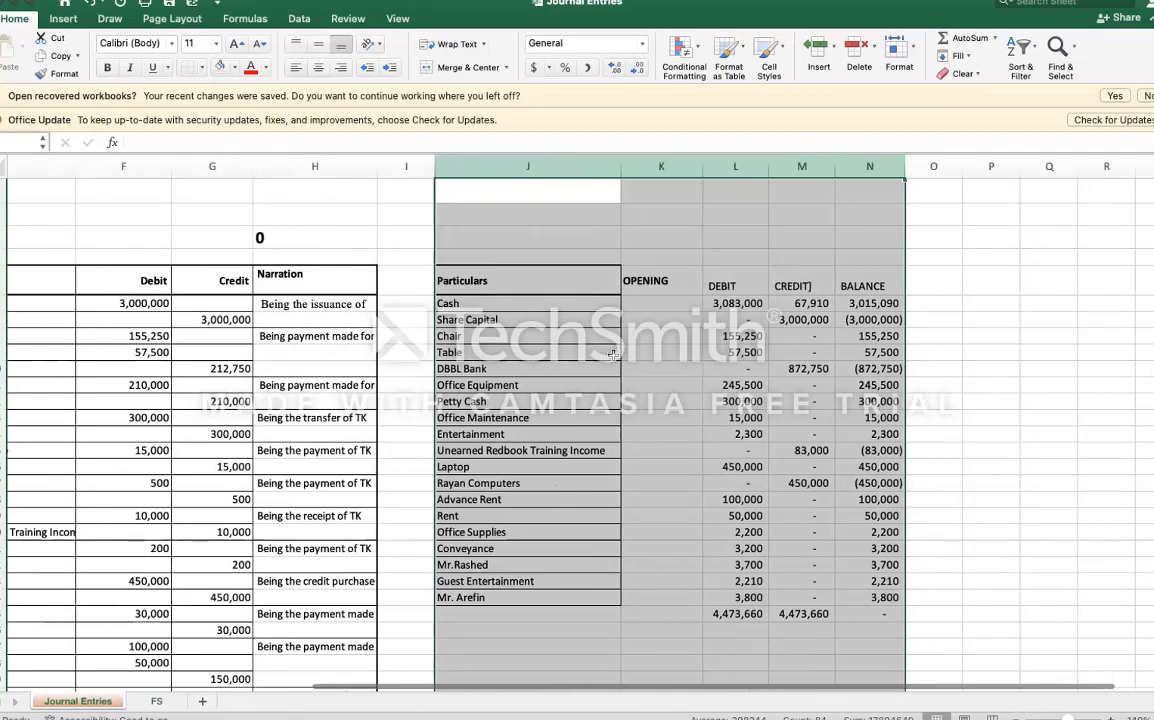
click(592, 368)
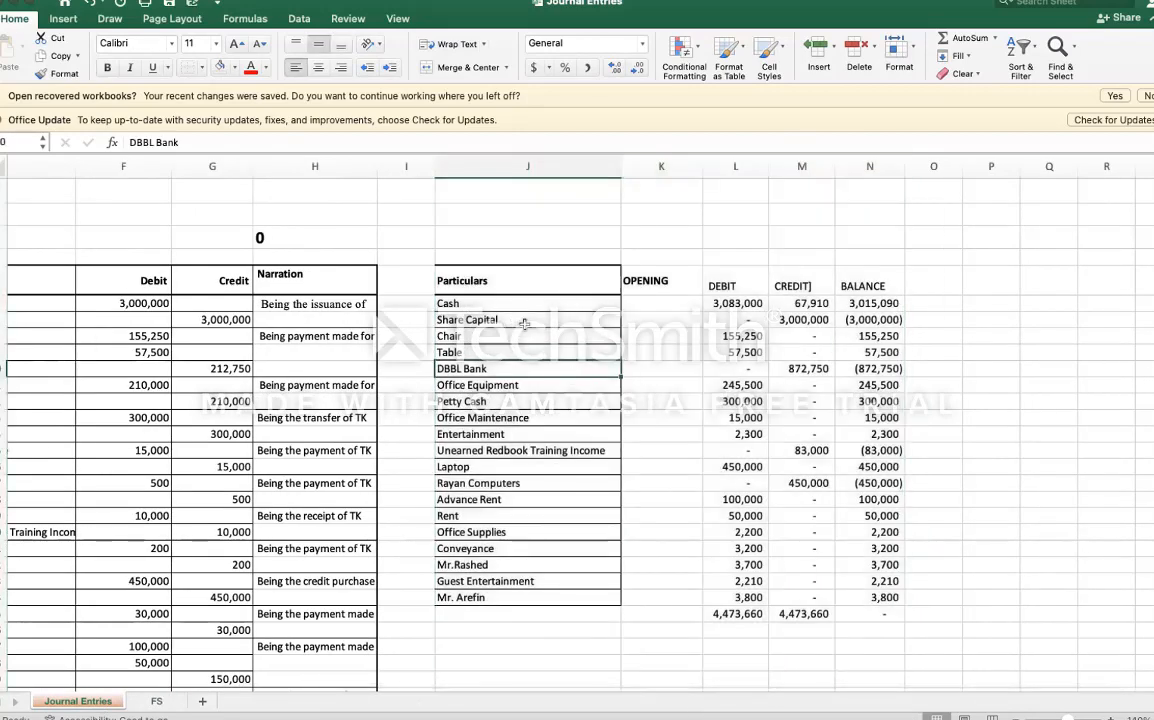
click(525, 417)
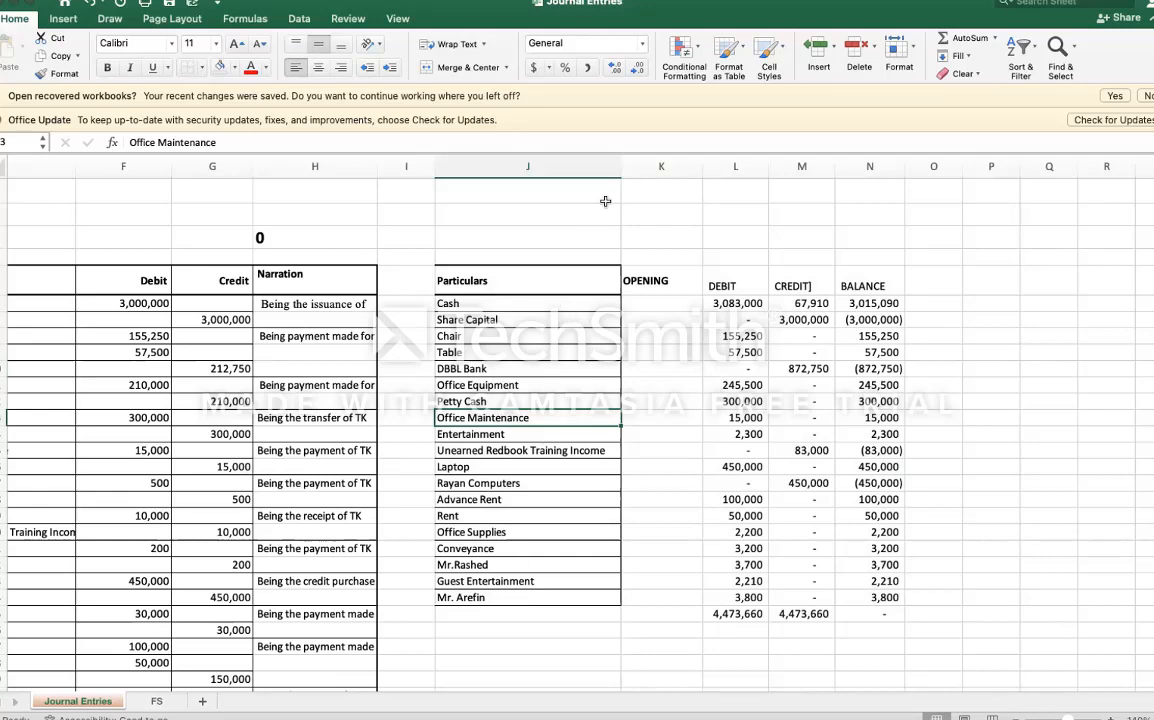
click(649, 163)
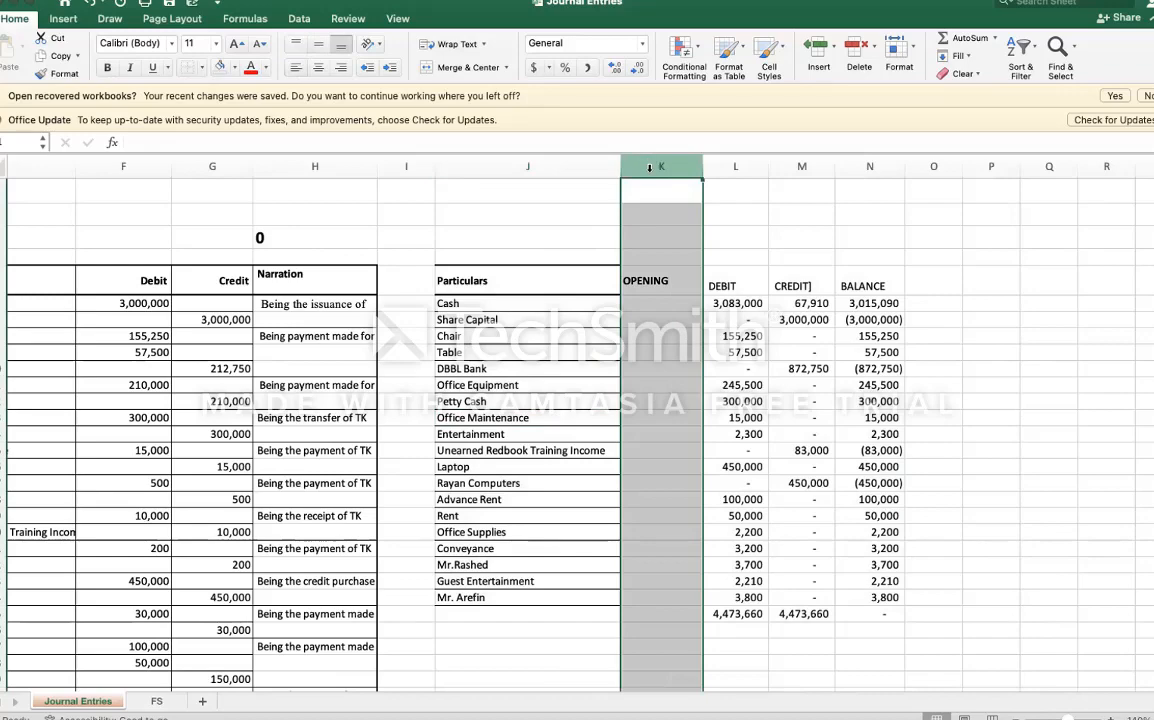
right_click(650, 168)
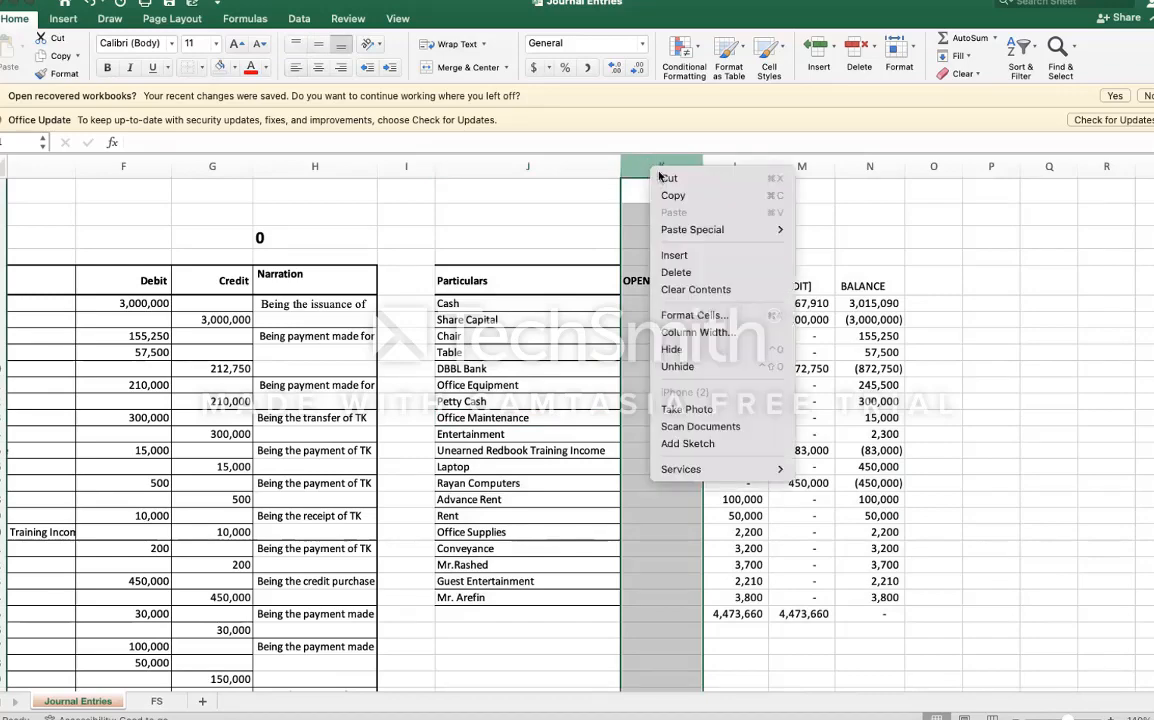
click(706, 257)
click(685, 282)
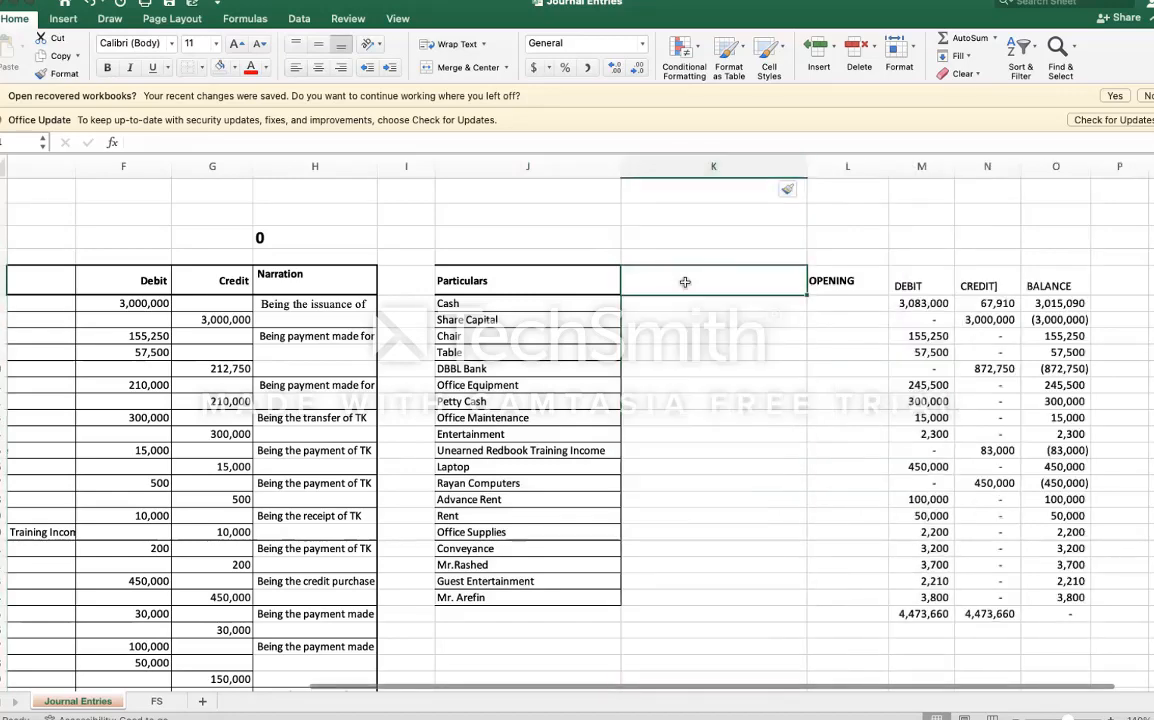
text(GROUP)
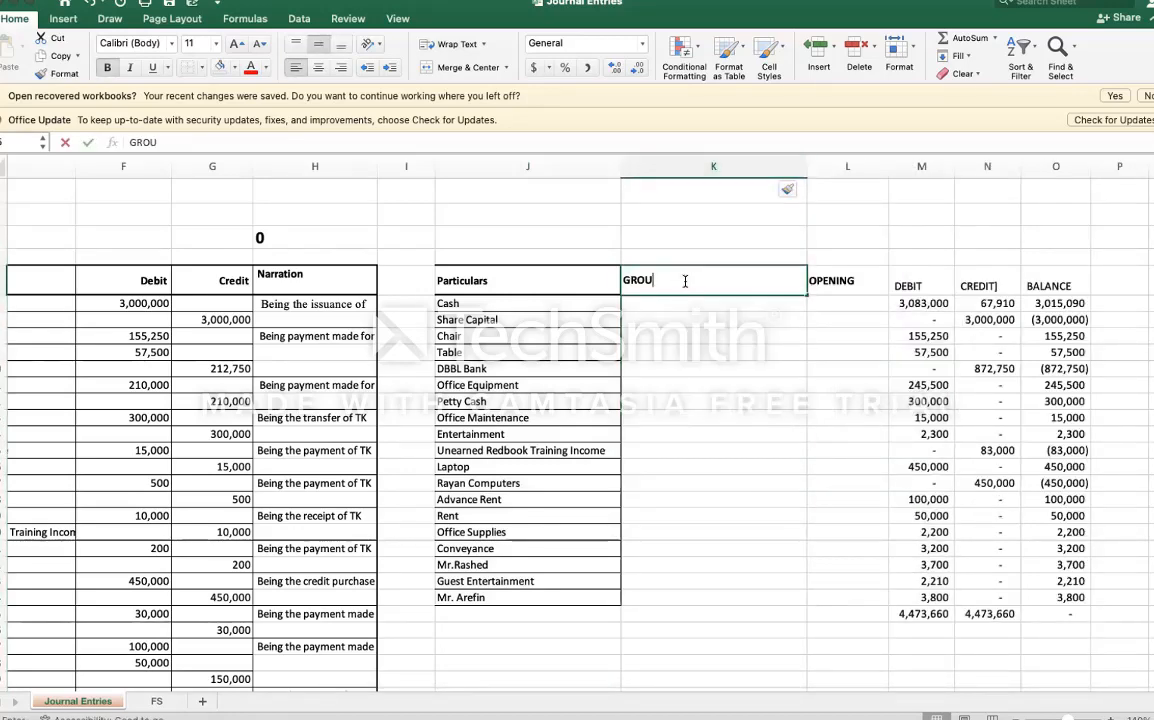
key(Return)
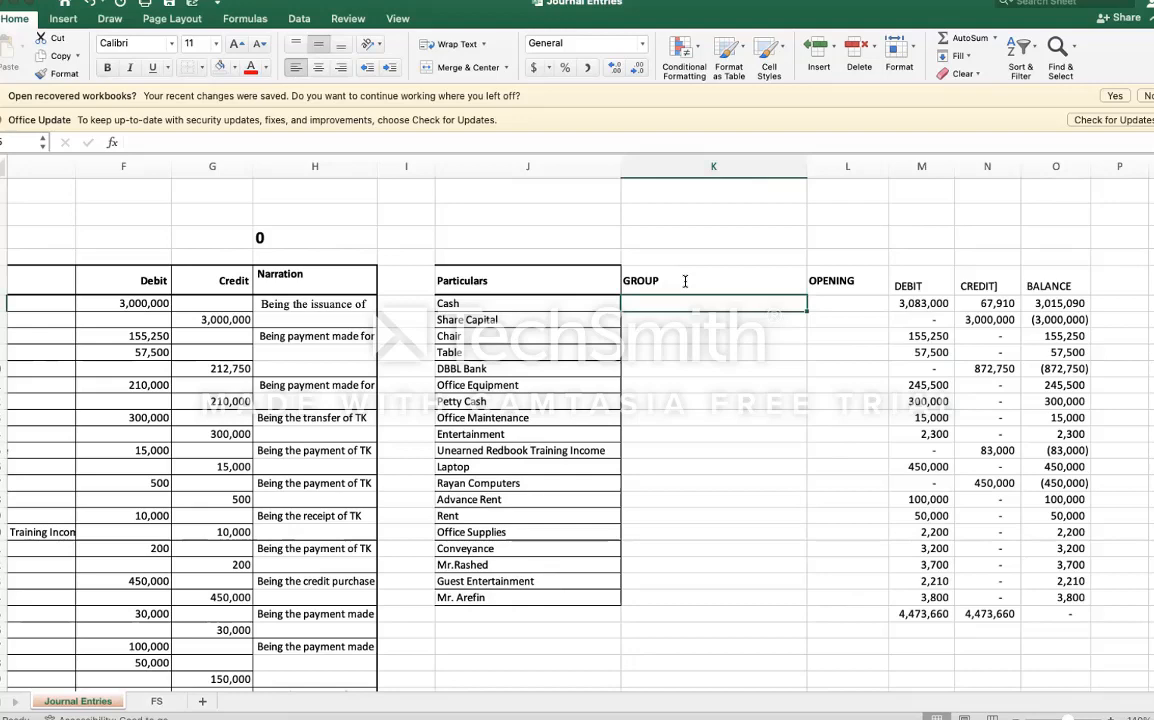
Step: Enter the group Cash and Bank for the Cash account and Capital for Share Capital
text(CA)
key(BackSpace)
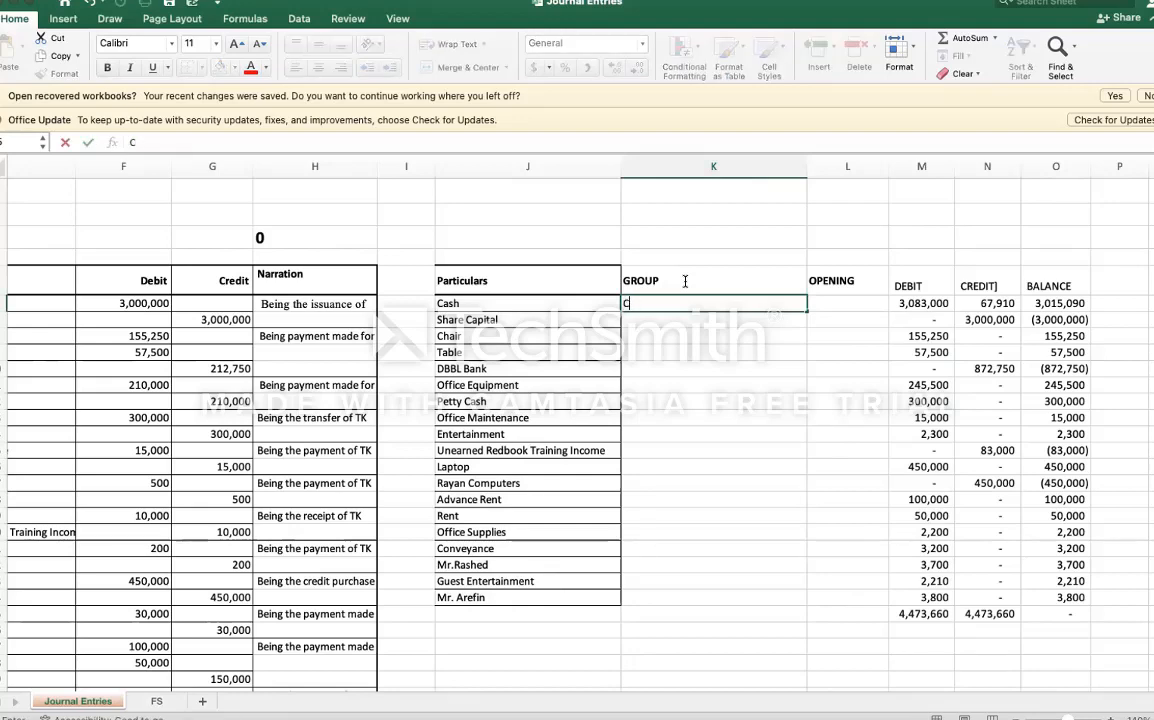
text(ash and Bank)
key(Return)
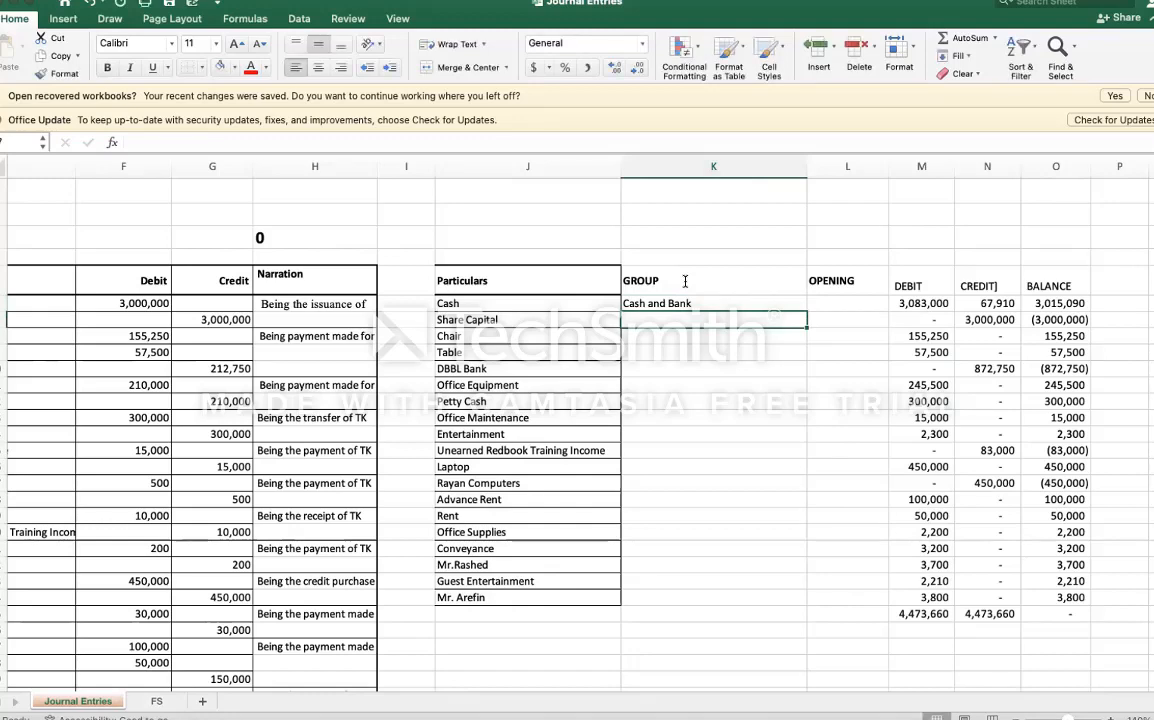
text(Capita)
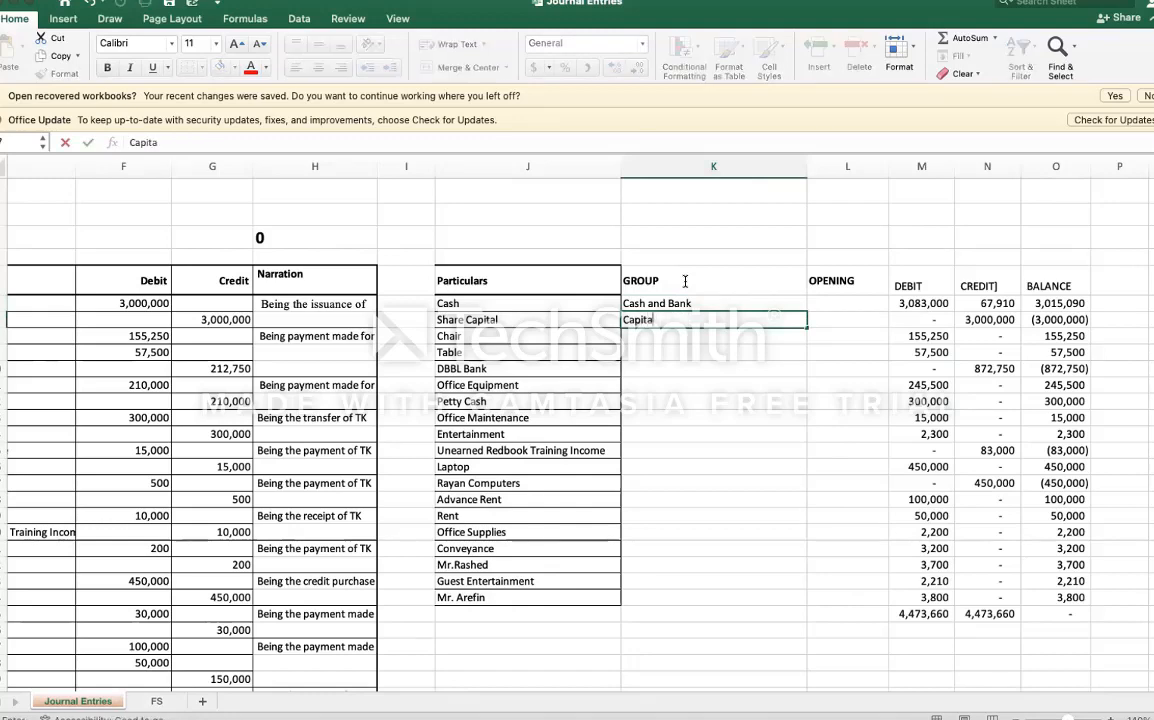
text(l)
key(Return)
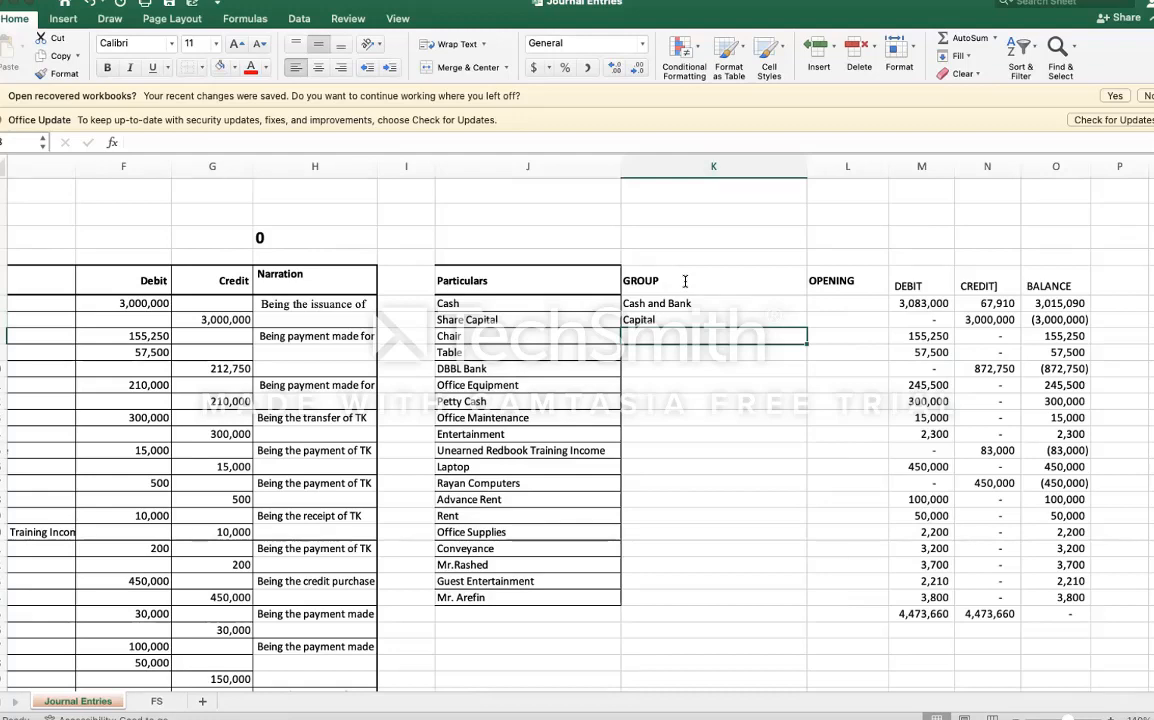
Step: Enter the group Furniture and Fixture for Chair and Table, and Cash and Bank for DBBL Bank
text(F)
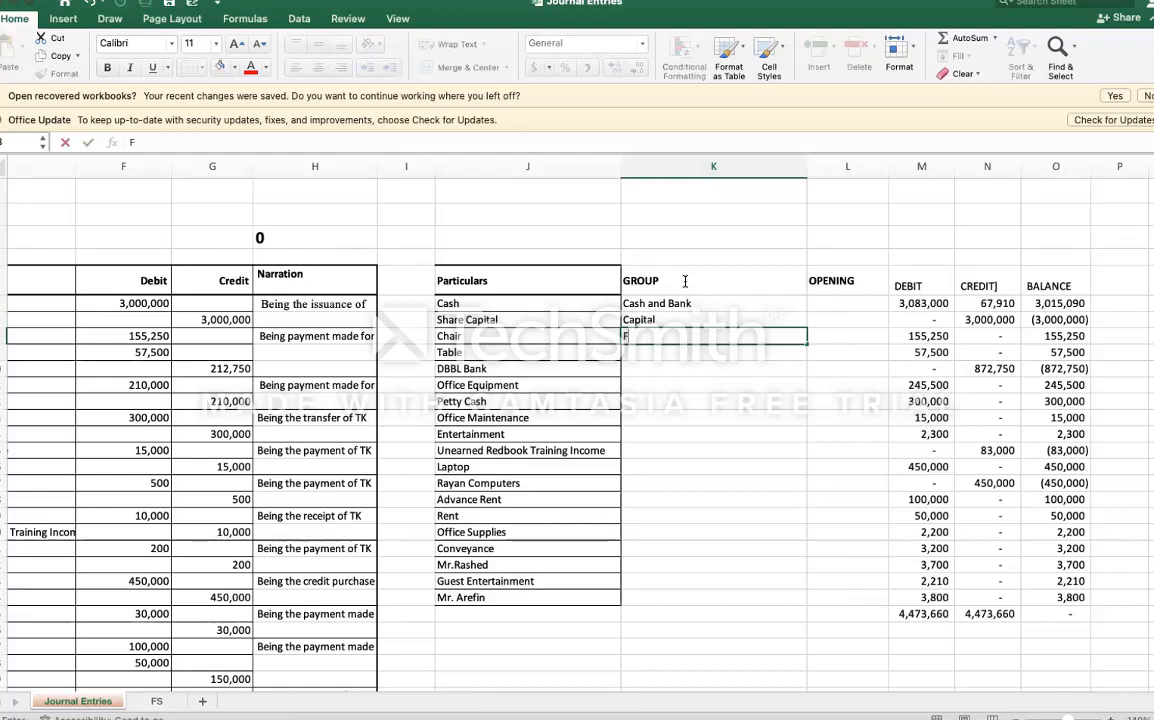
text(urniture and)
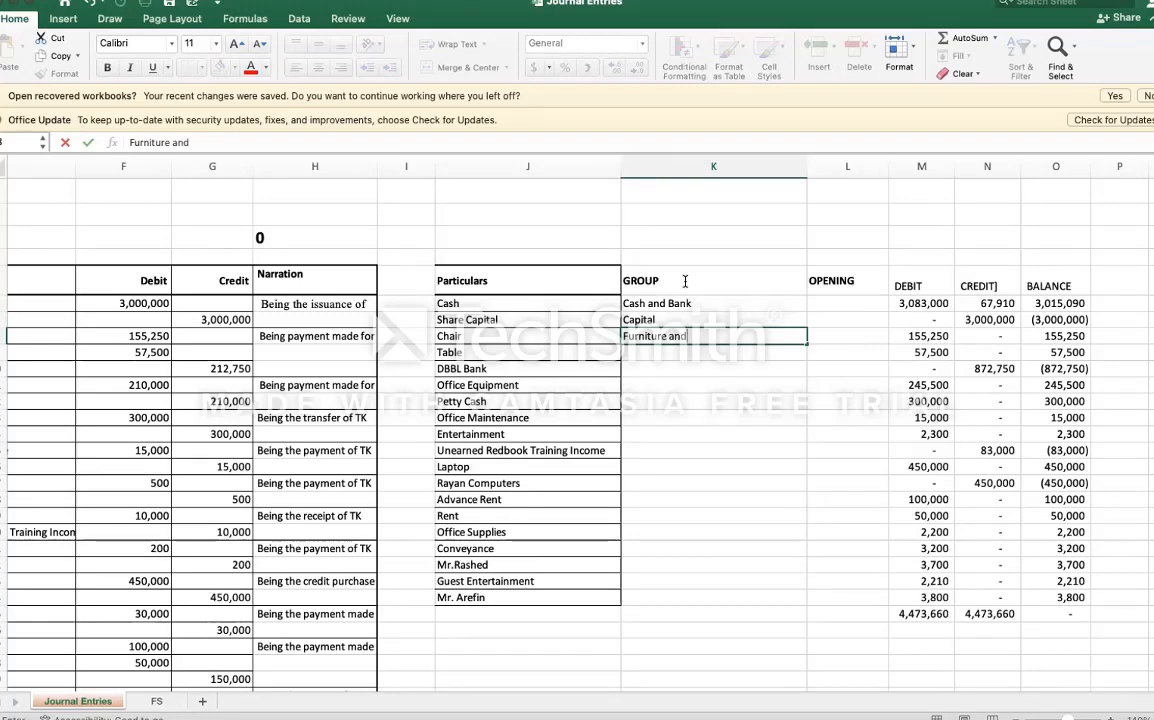
text( Fixture)
key(Return)
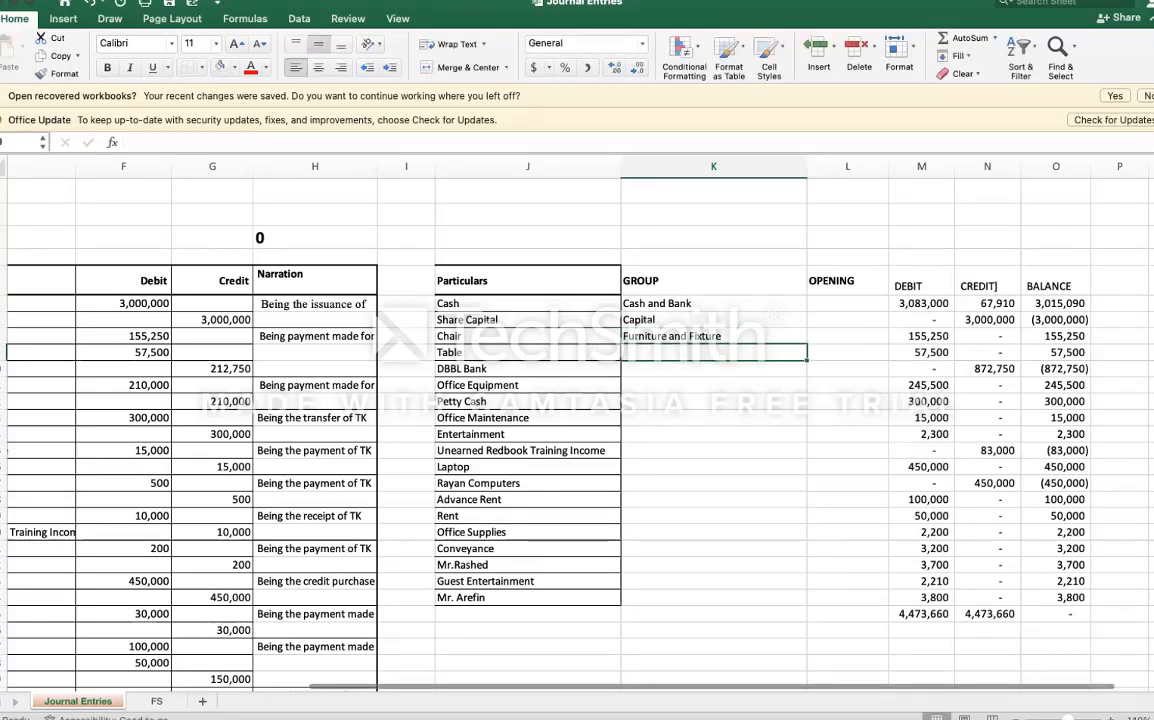
click(1110, 718)
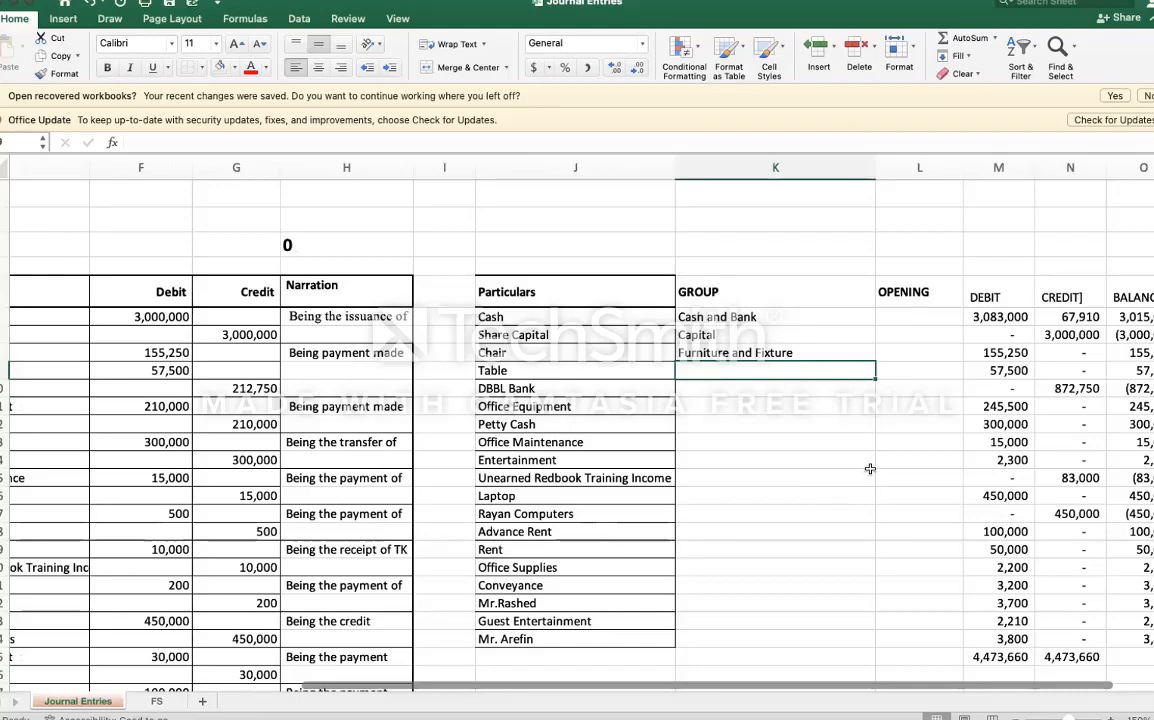
text(Furniture and Fixture)
key(Return)
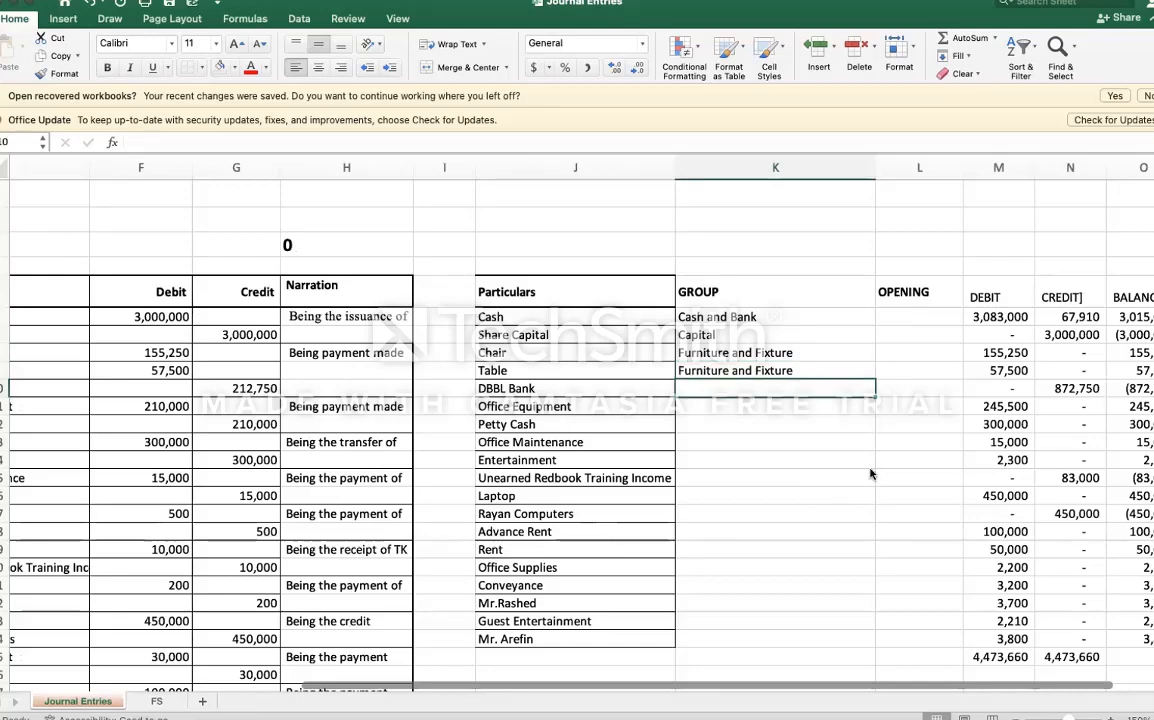
text(Cash and Bank)
key(Return)
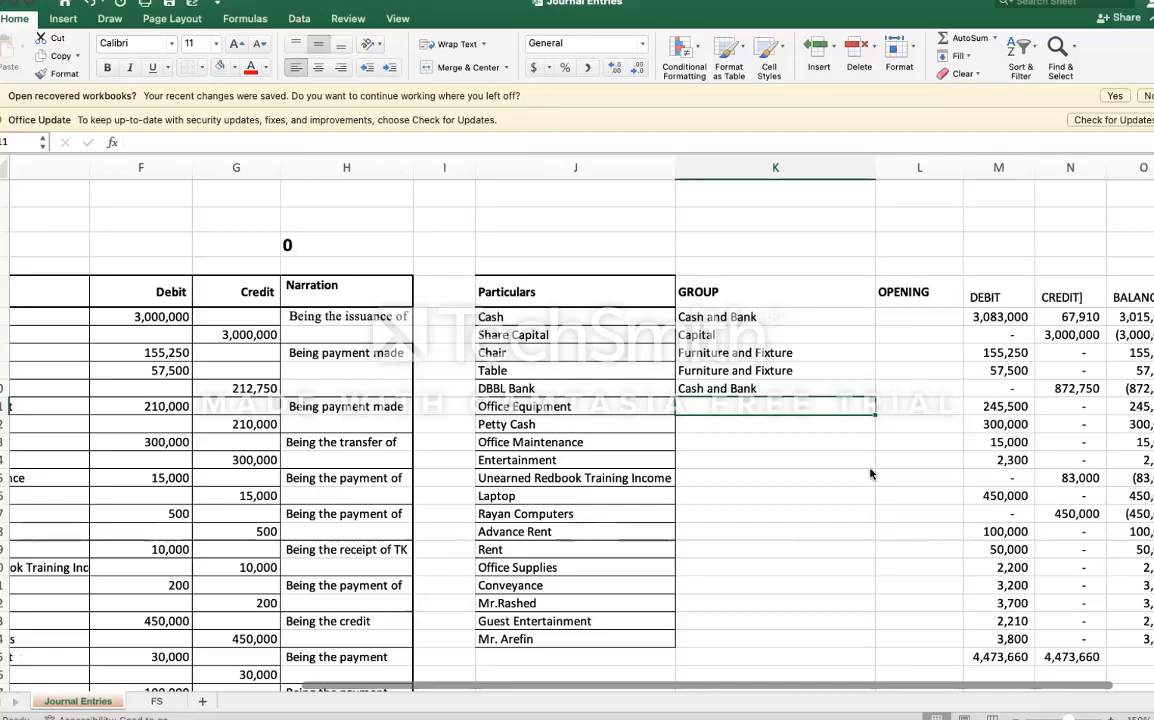
Step: Enter the group Equipments for Office Equipment and Cash and Bank for Petty Cash
text(E)
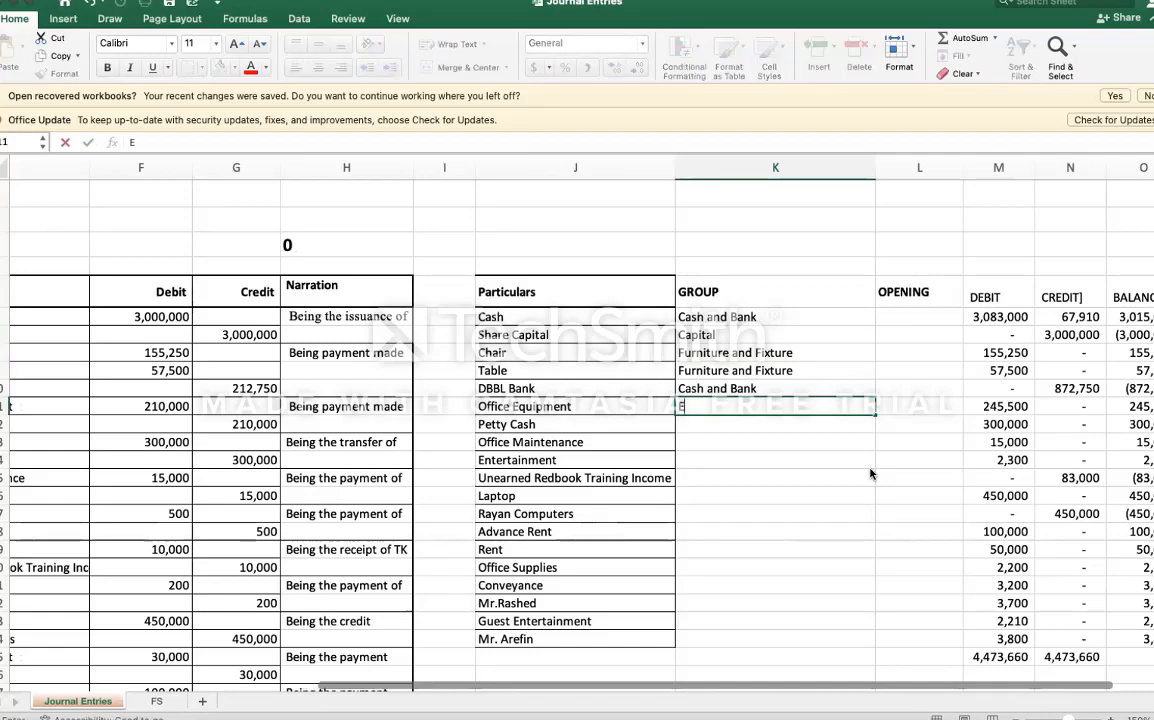
text(quipments)
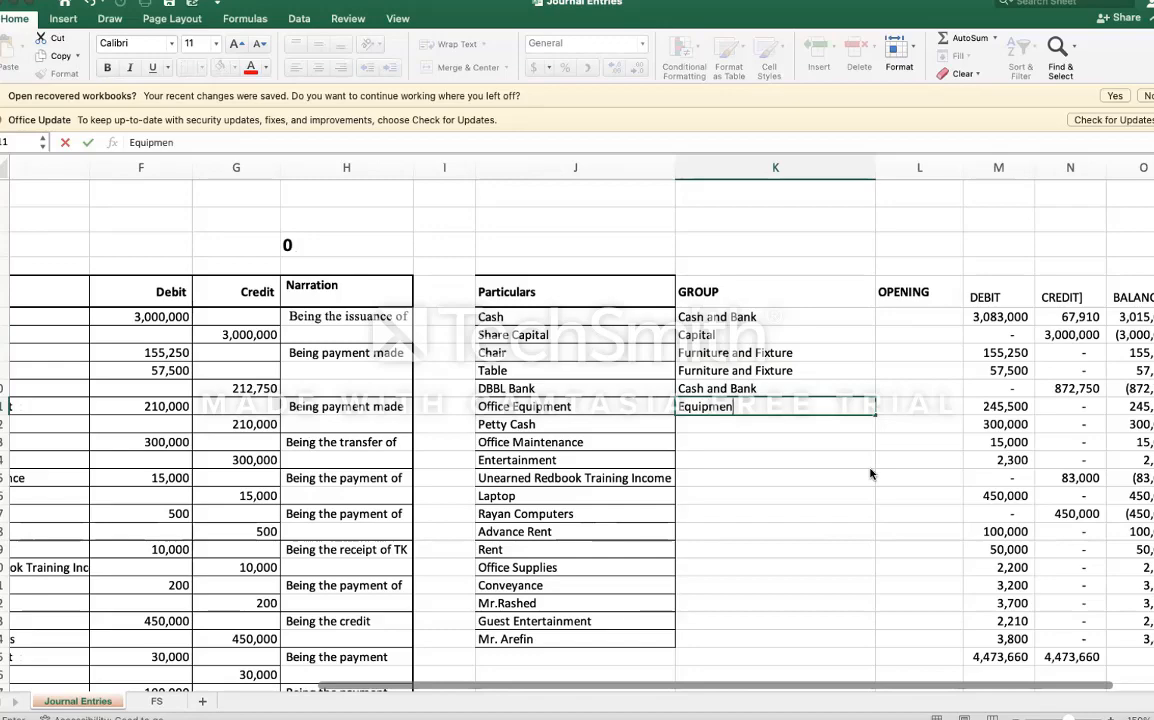
key(Return)
text(Cash and Bank)
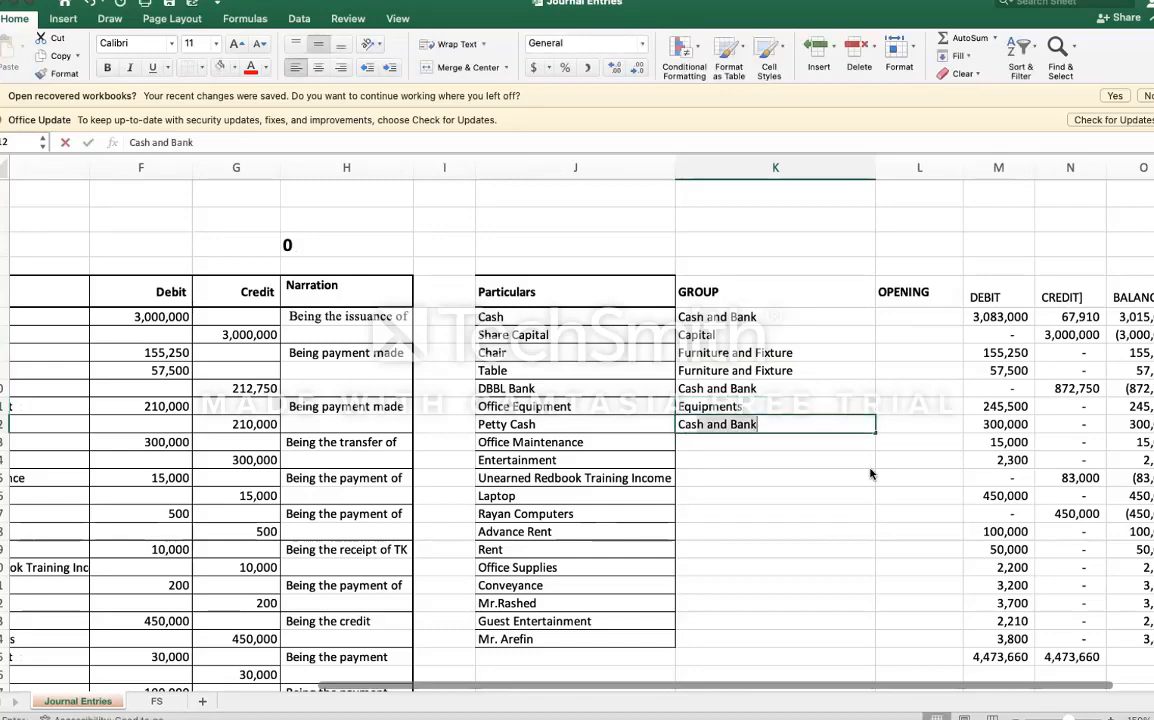
key(Return)
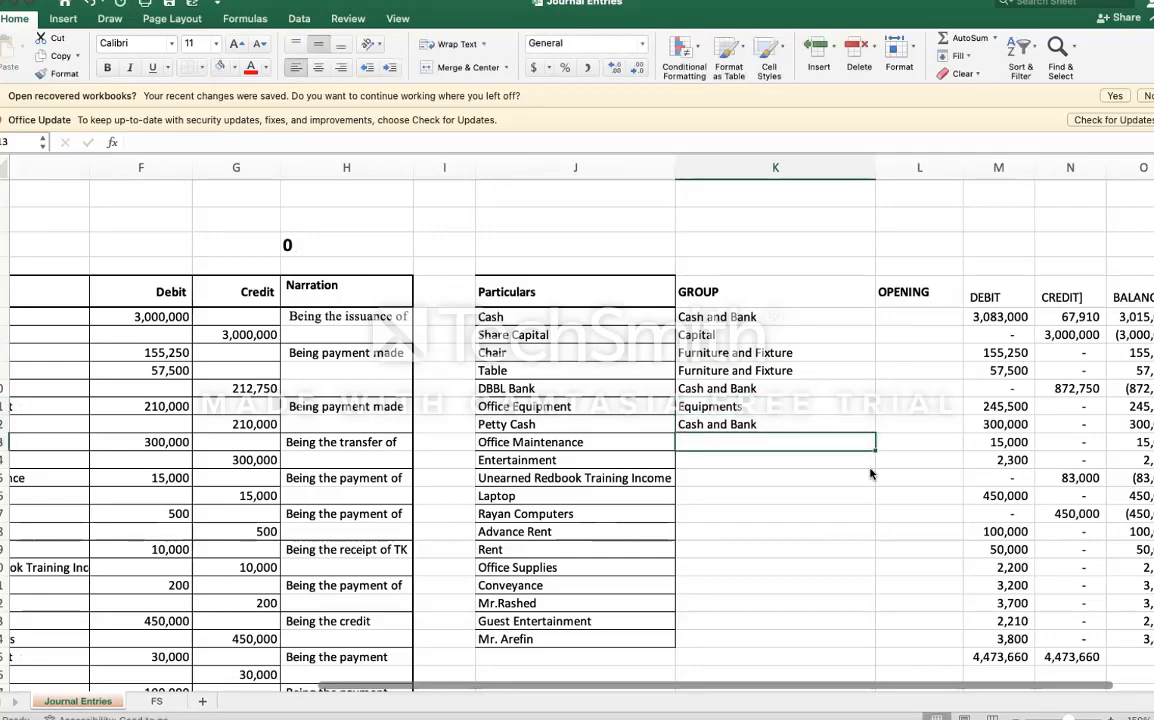
Step: Assign the group Administrative Expense to both Office Maintenance and Entertainment
text(Ad)
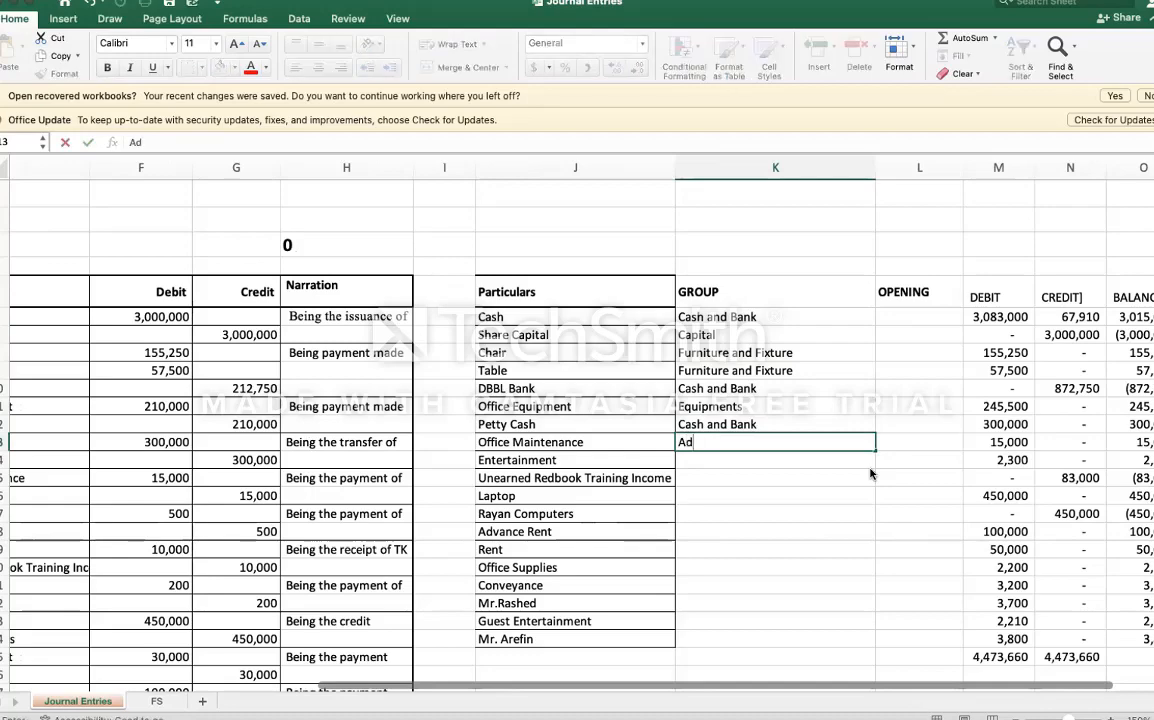
text(ministrative)
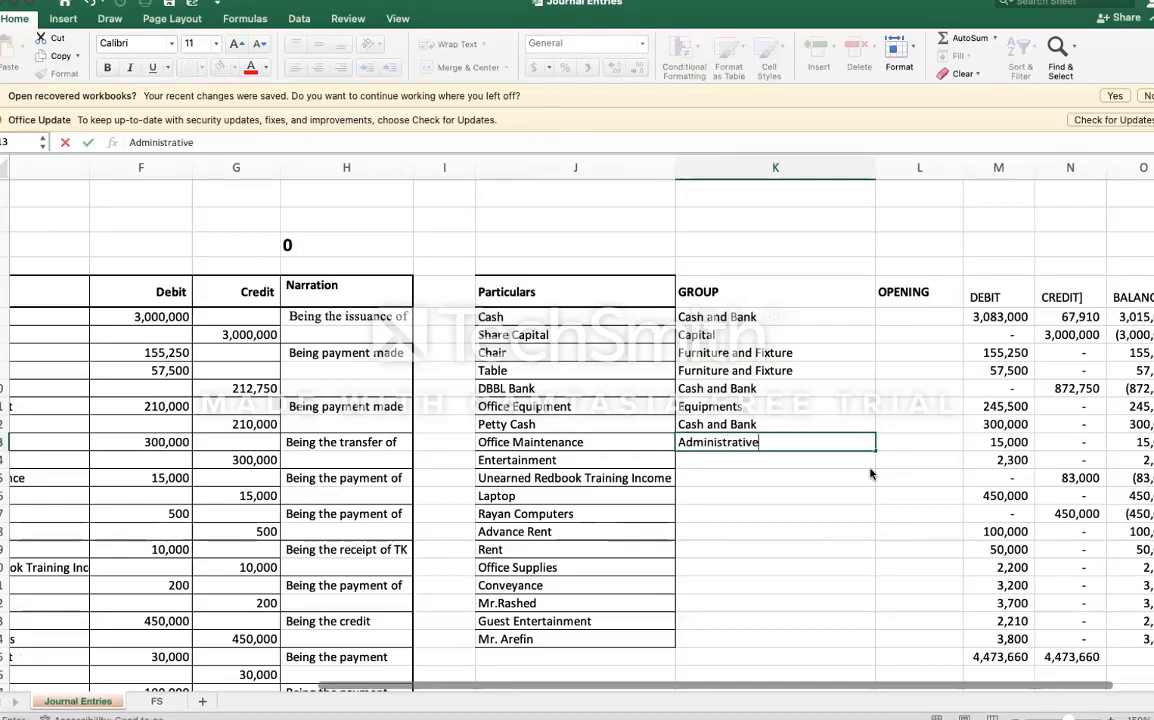
text( Expense)
key(Return)
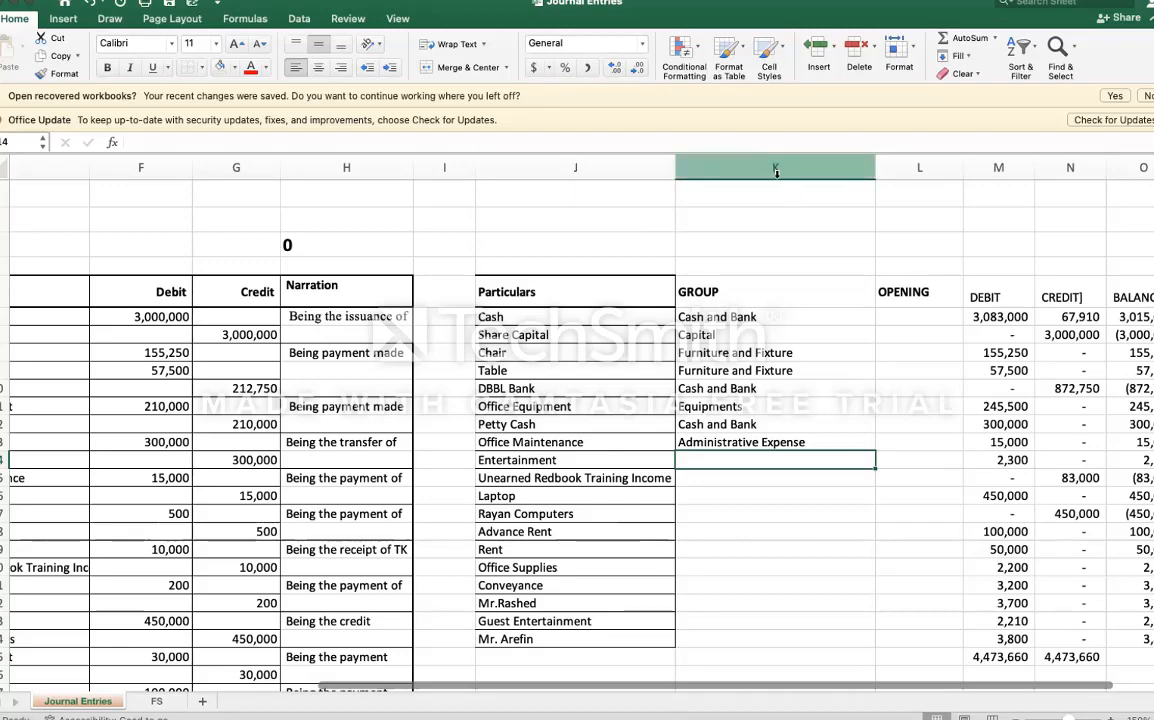
text(Administrative Expense)
key(Return)
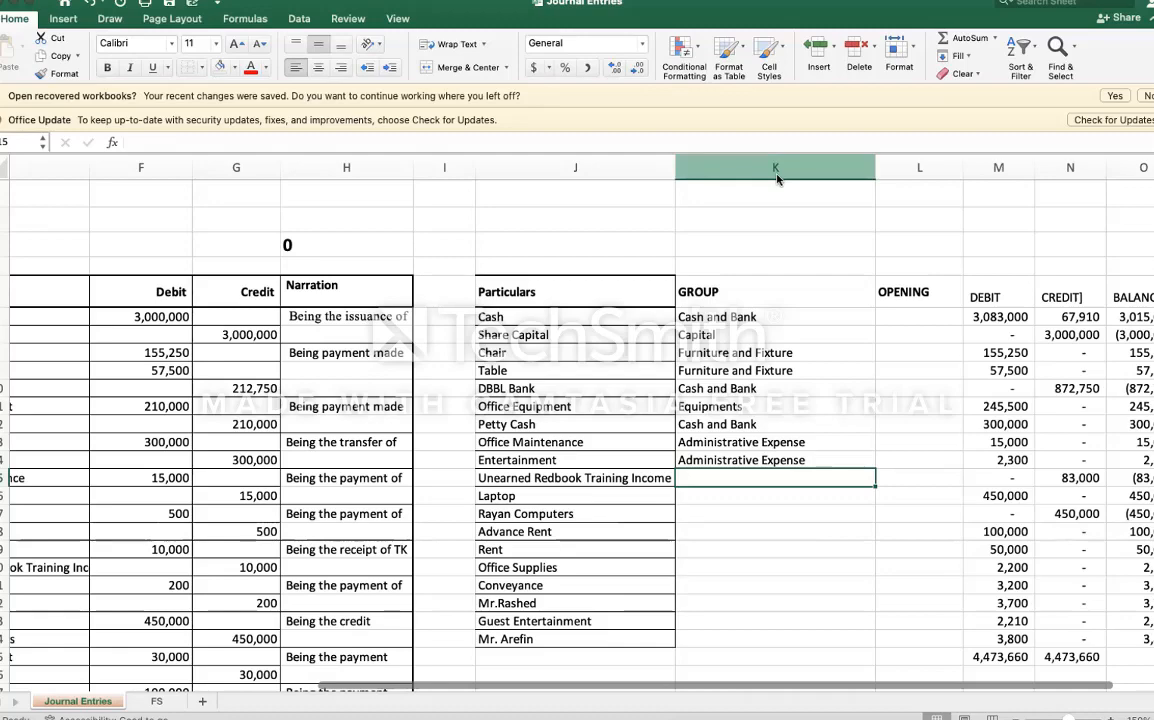
Step: Enter the group Unearned Revenue for Unearned Redbook Training Income and Equipments for Laptop
text(Un)
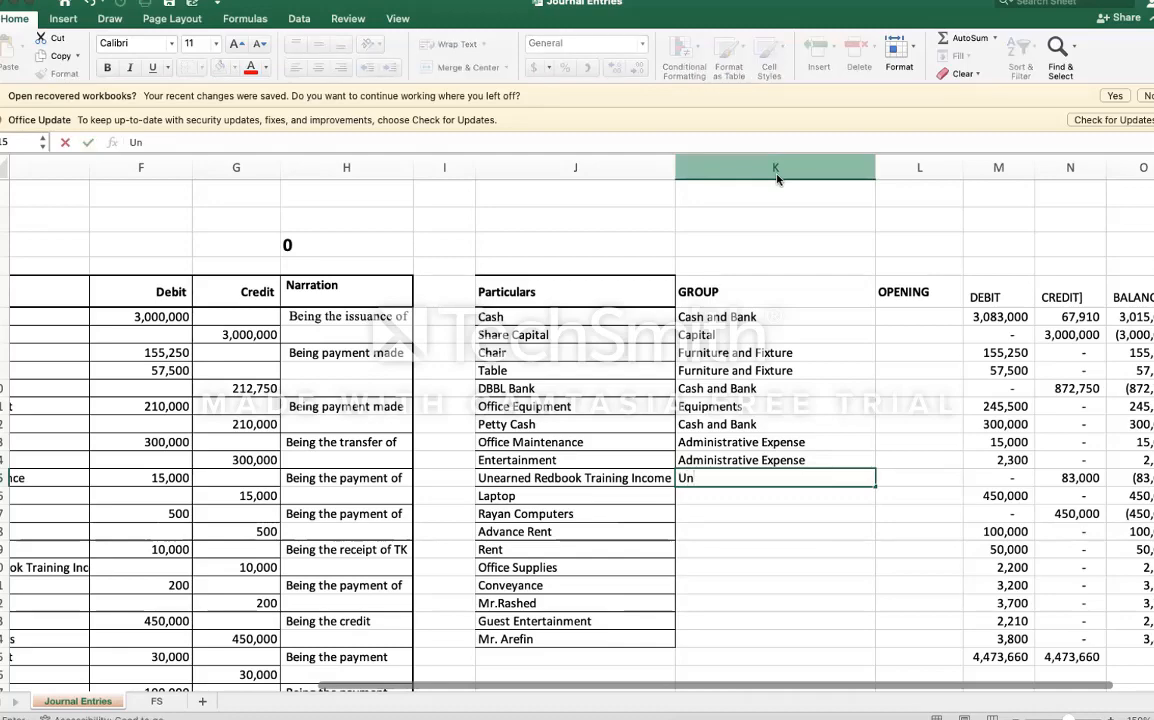
text(earned Re)
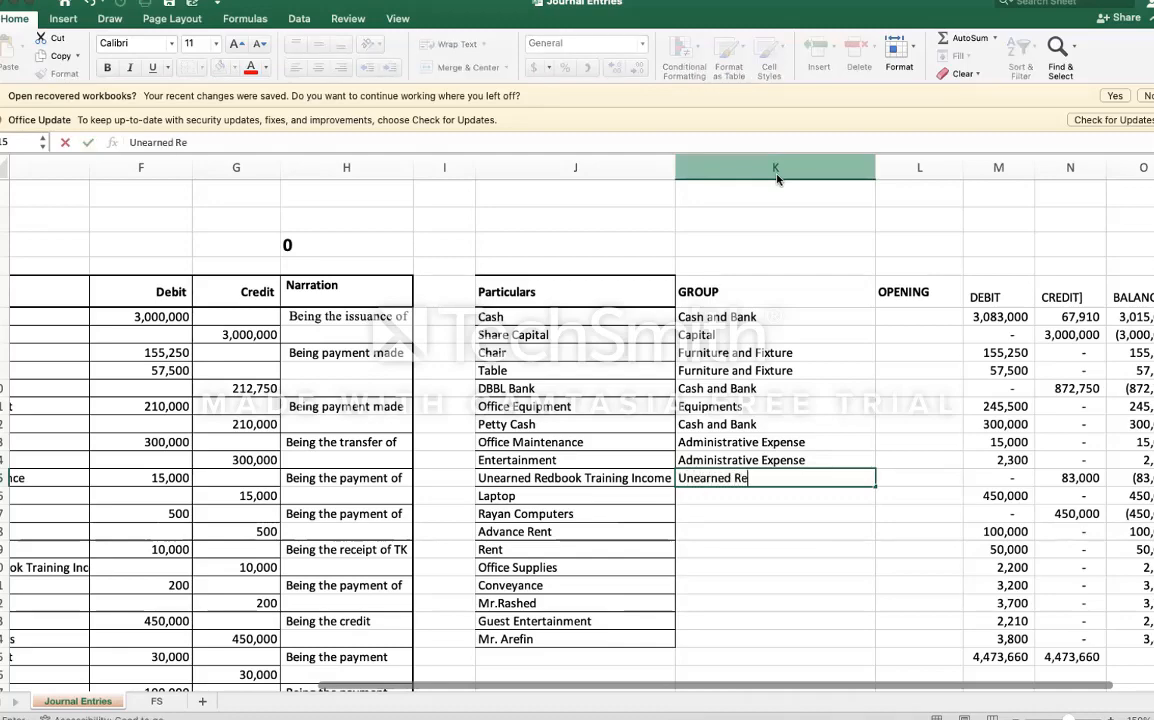
text(venue)
key(Return)
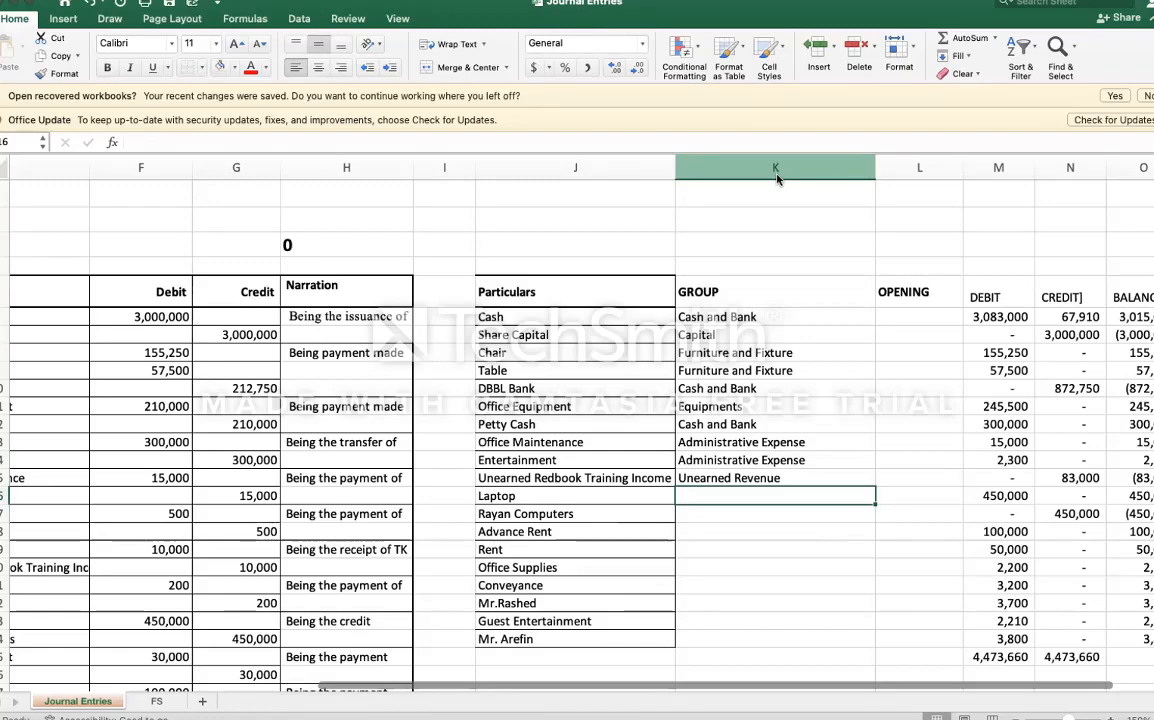
text(Equipments)
key(Return)
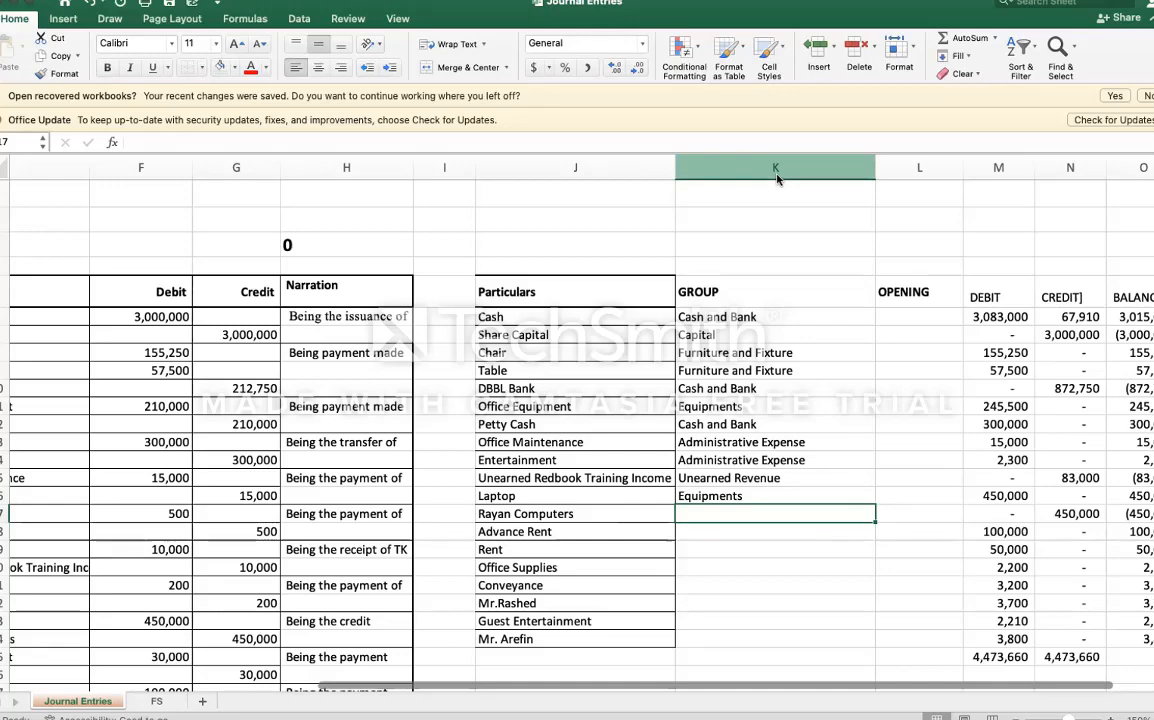
Step: Enter Accounts Payable as the group for Rayan Computers
text(Ac)
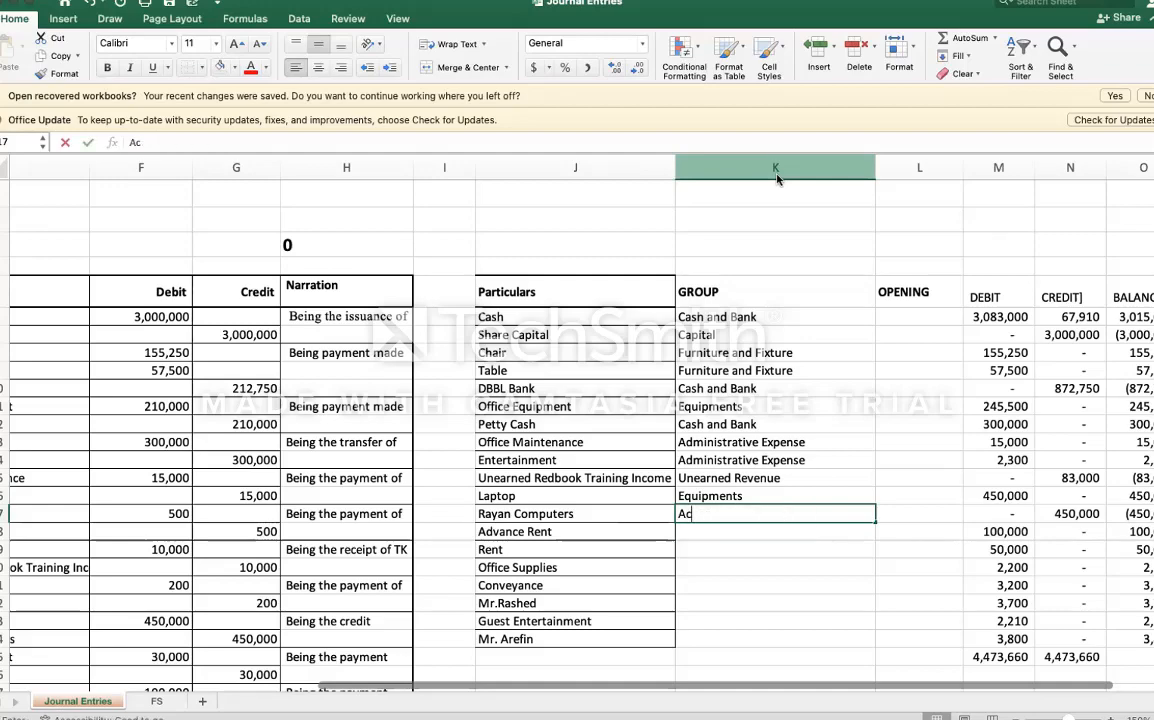
text(counts Pa)
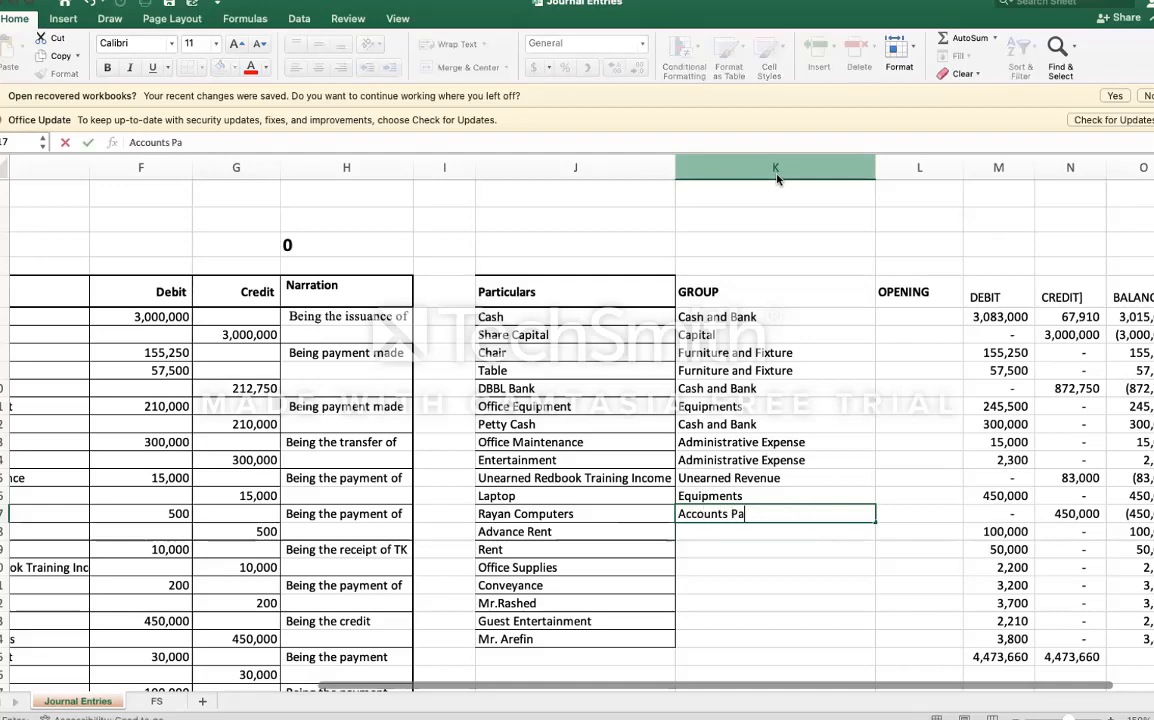
text(yable)
key(Return)
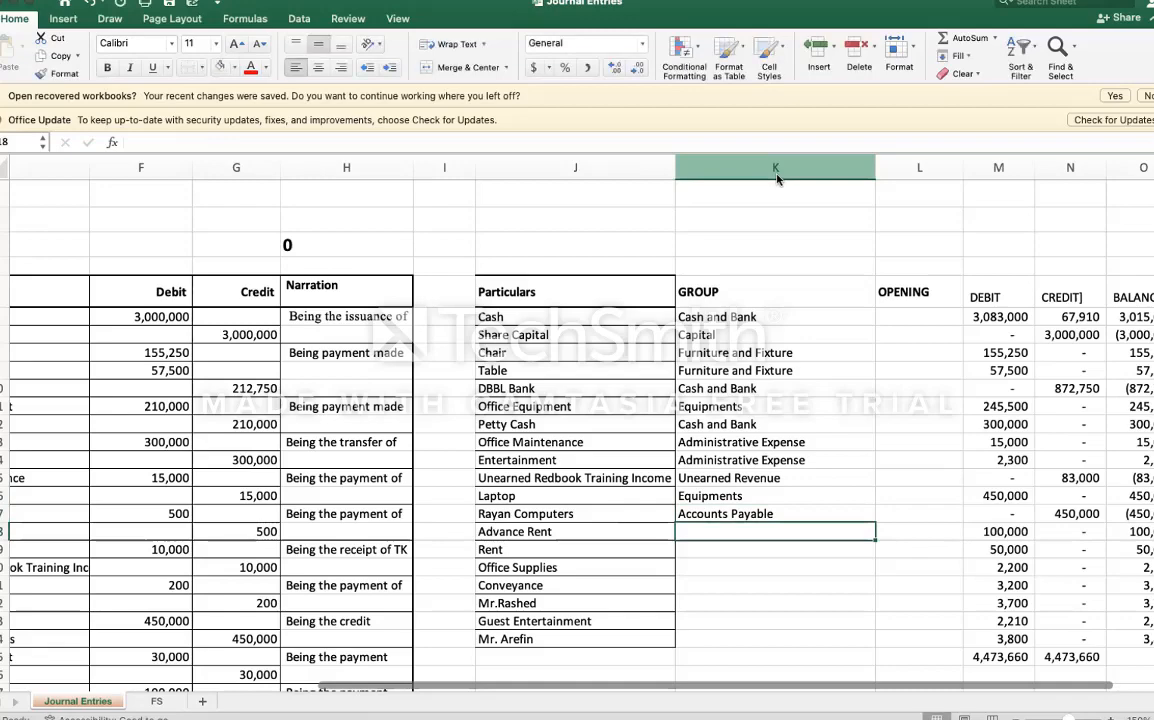
Step: Examine the Rayan Computers row, checking its credit amount against its account name and group
key(Up)
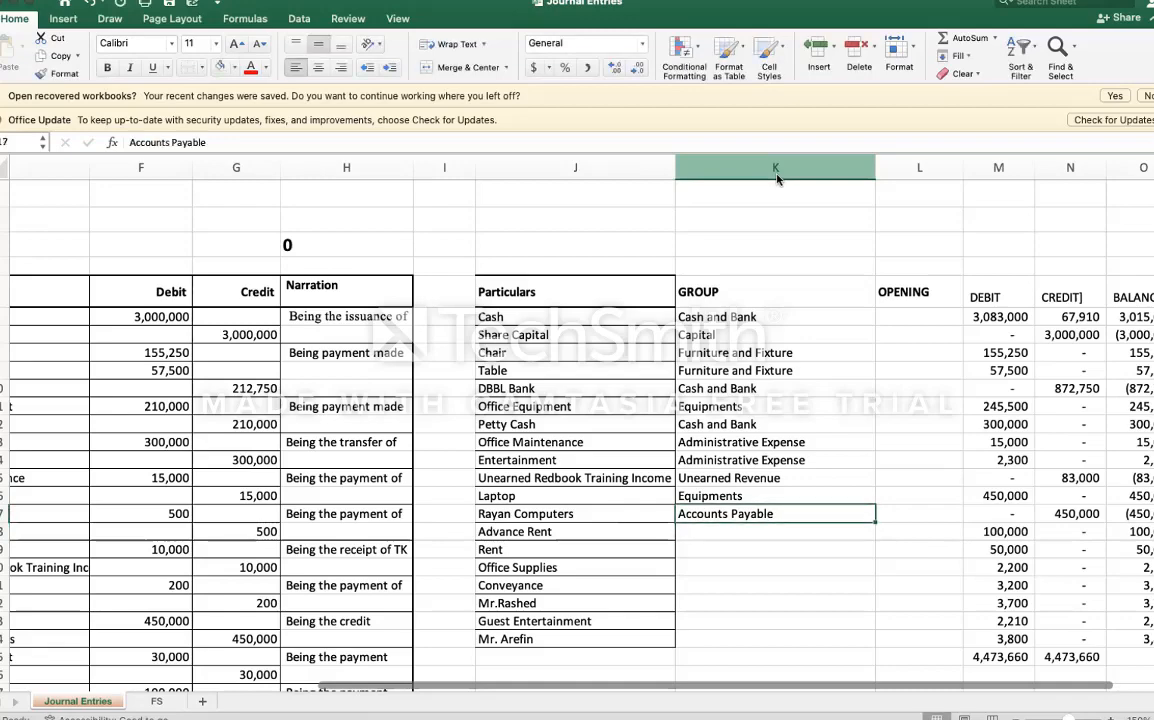
key(Right)
key(Right)
key(Right)
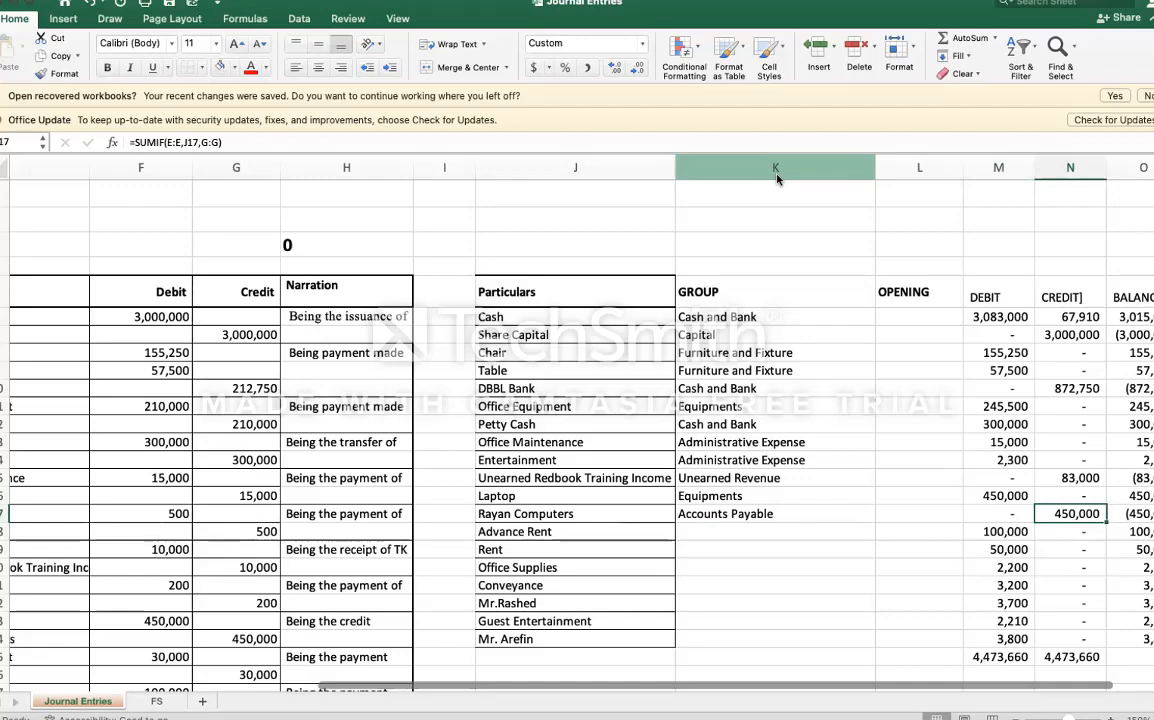
key(Left)
key(Left)
key(Left)
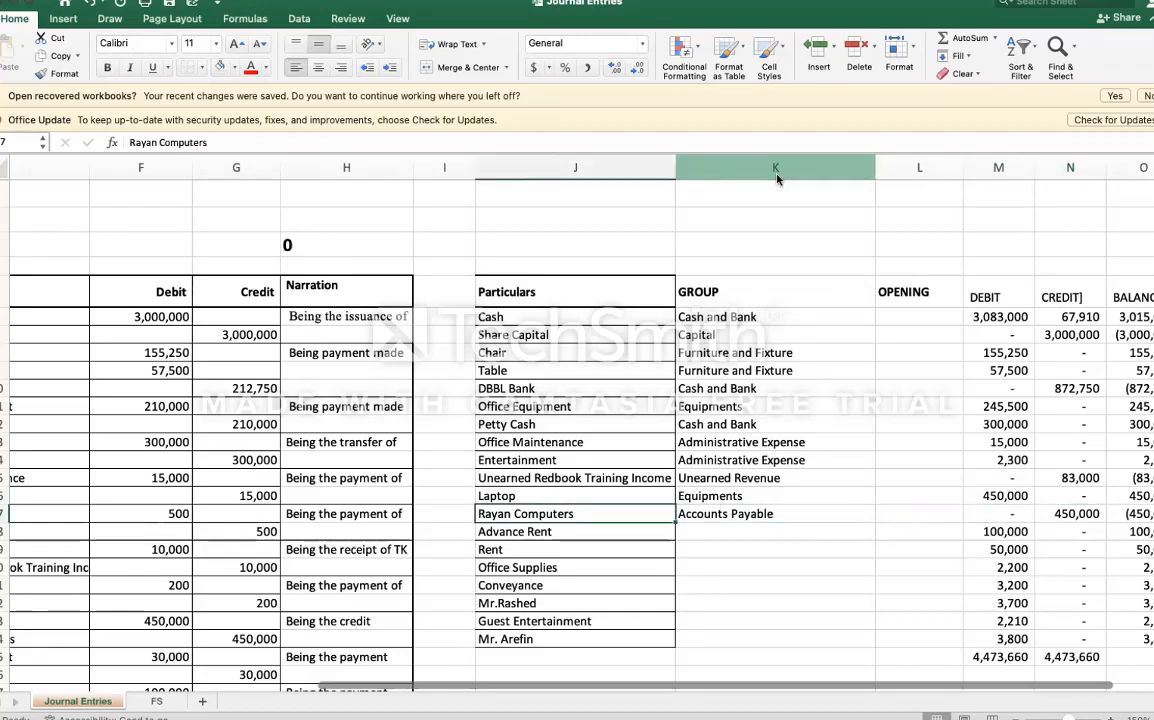
key(Right)
key(Left)
Step: Enter Advance Deposits and Prepayments as the group for Advance Rent
key(Down)
key(Right)
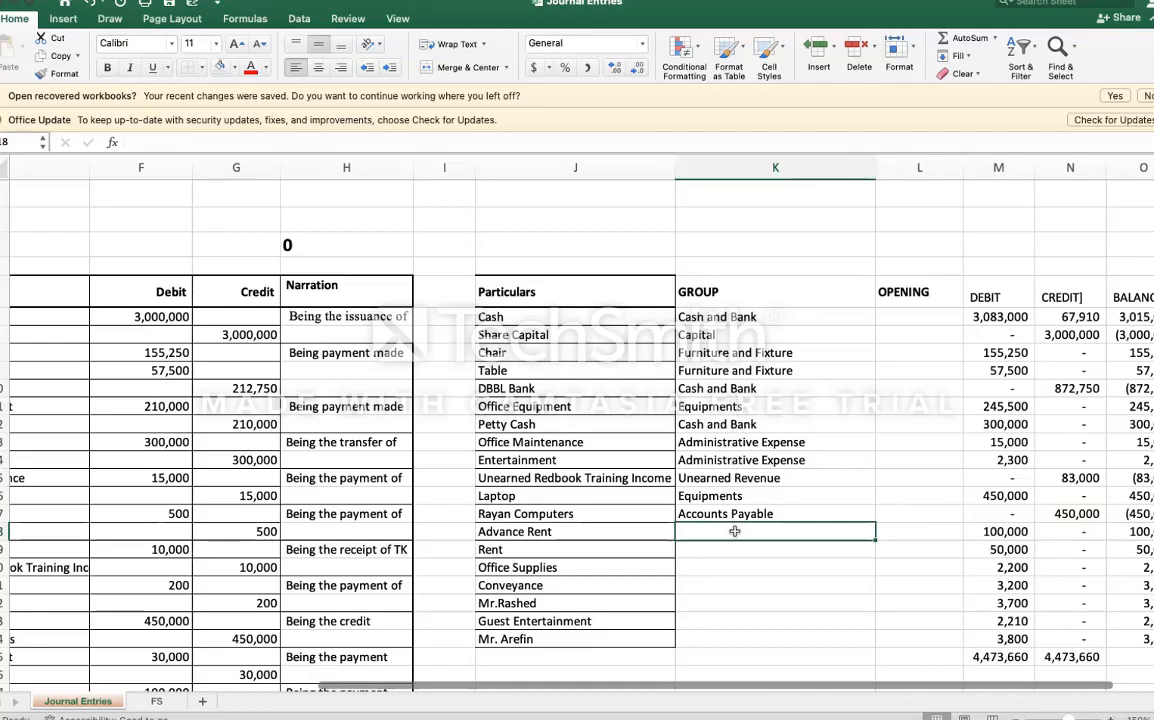
text(A)
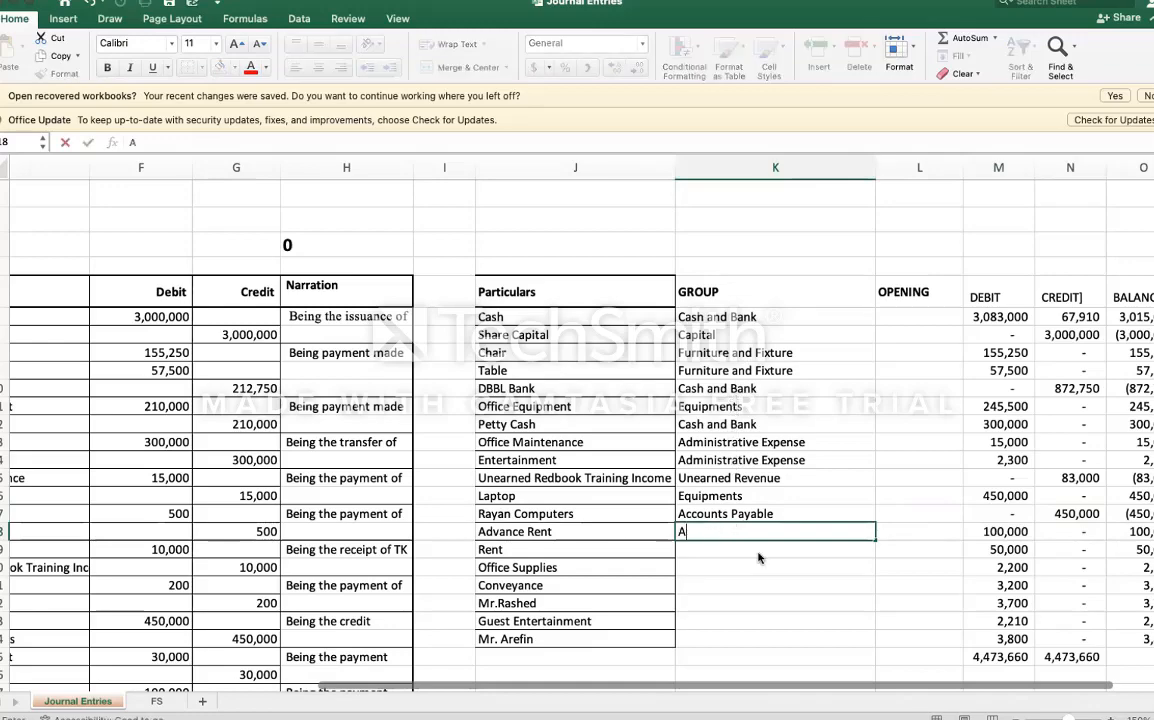
click(758, 558)
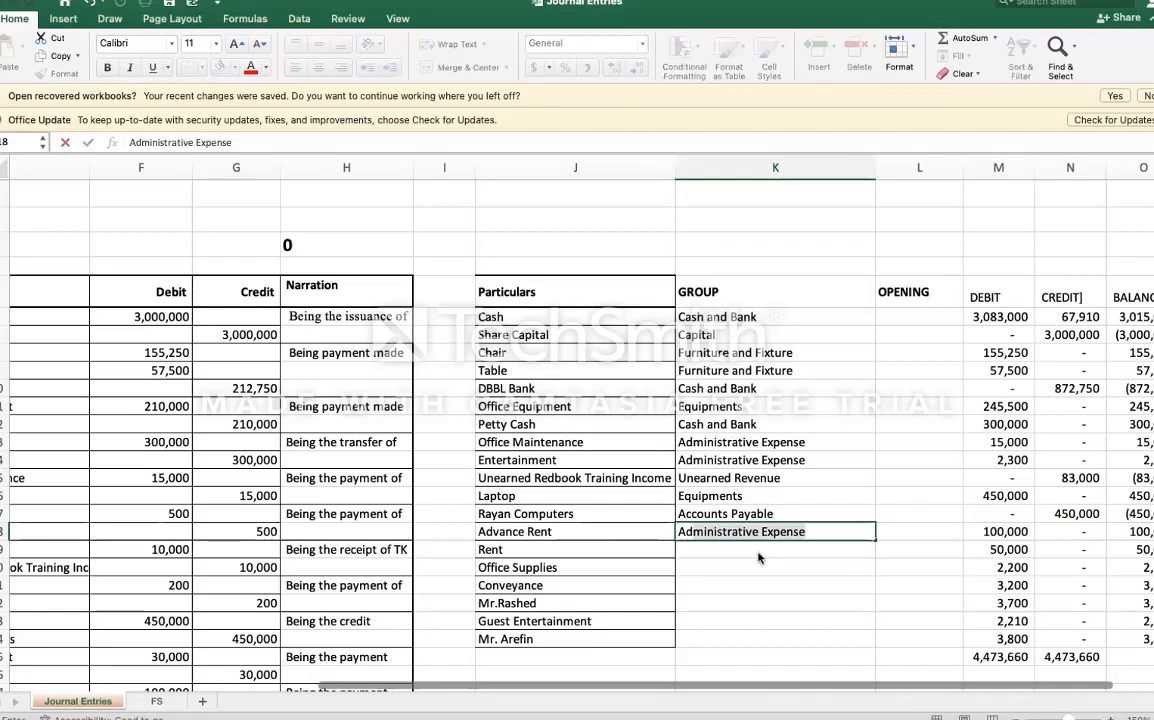
text(dvance)
text(D)
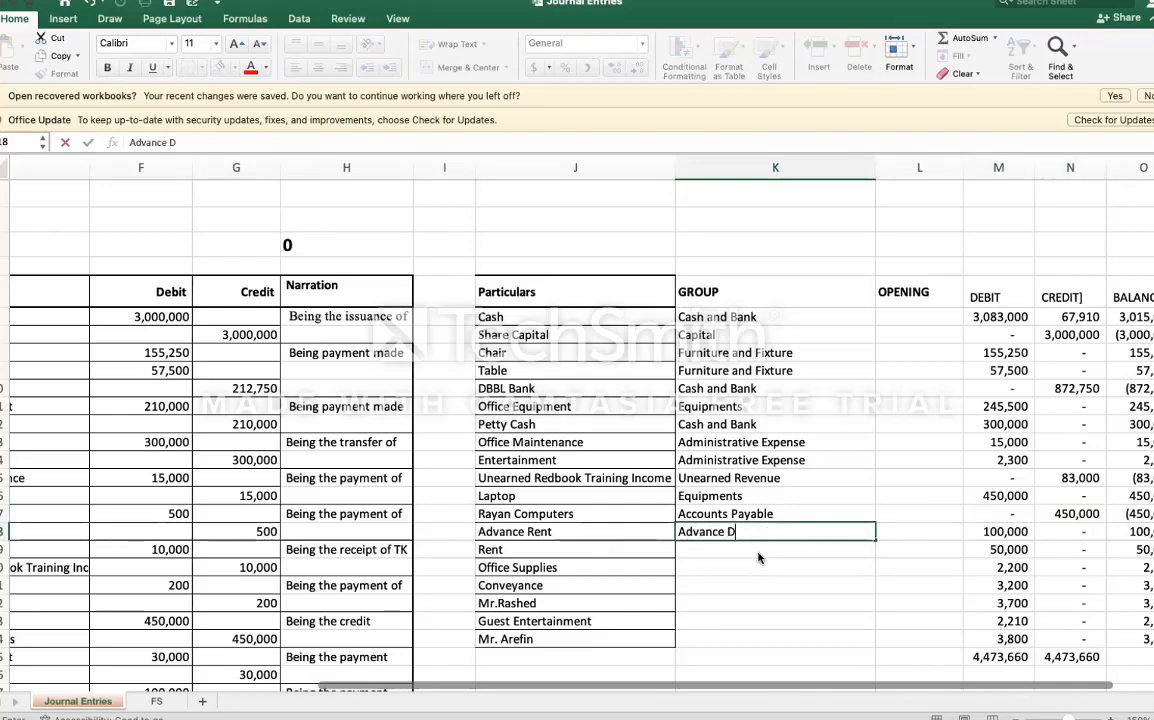
text(eposits and Prepayments)
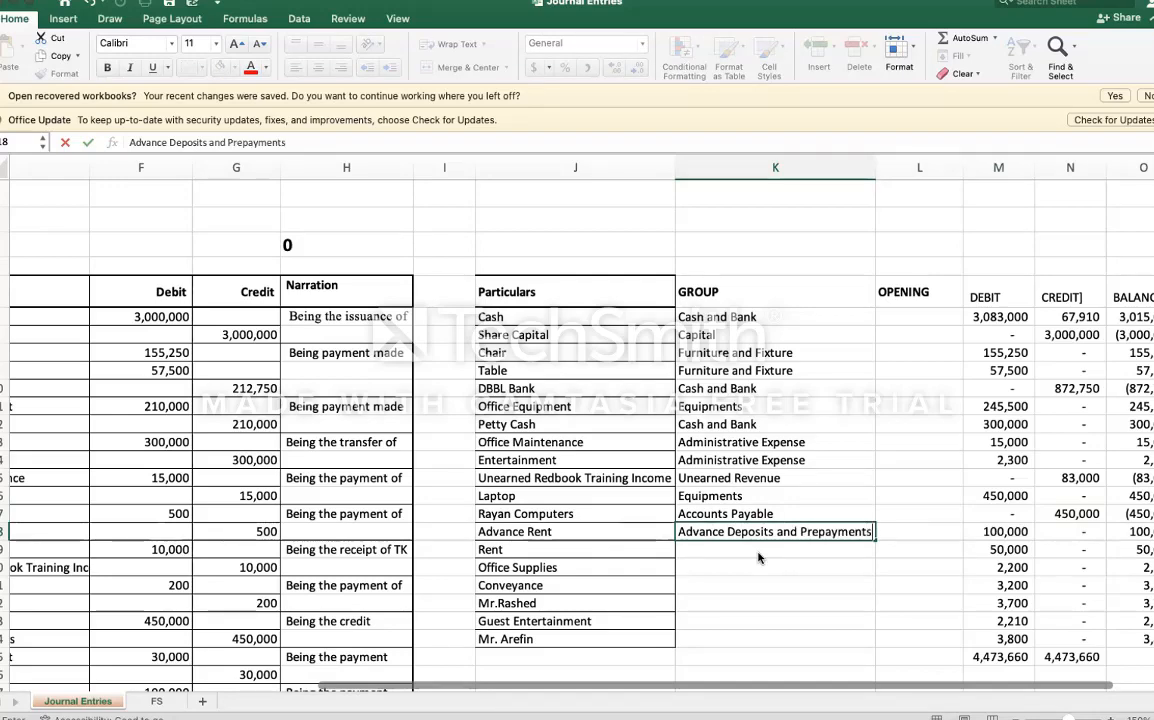
key(Return)
key(Up)
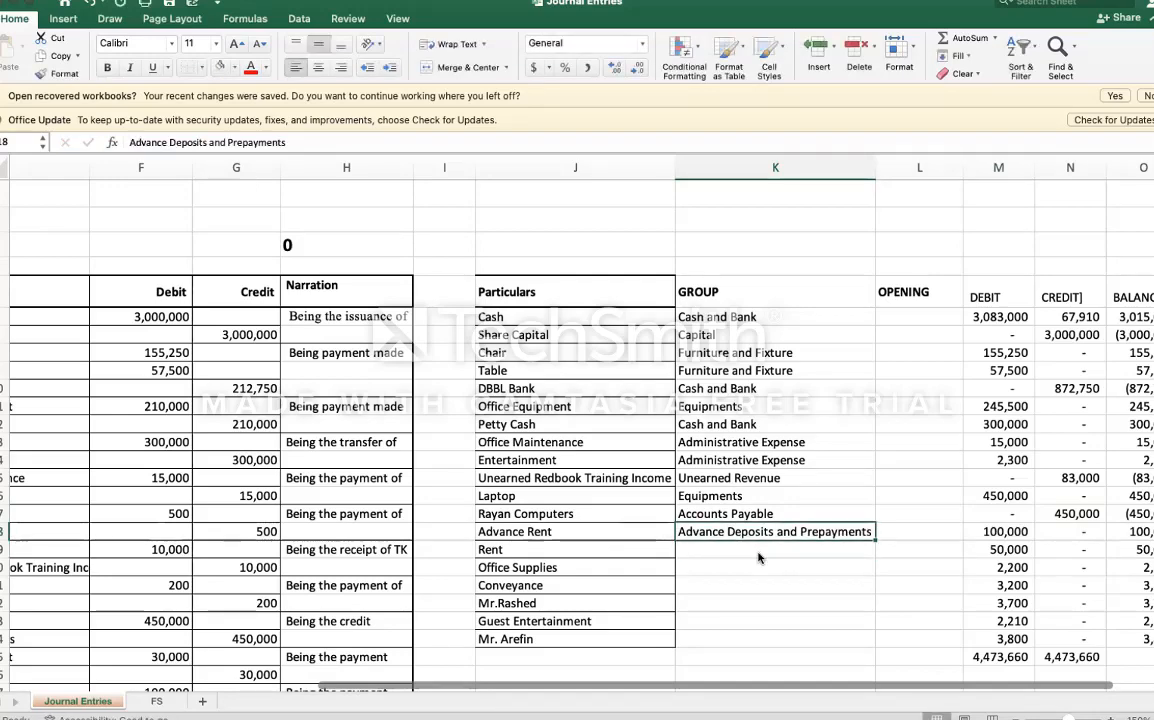
key(Left)
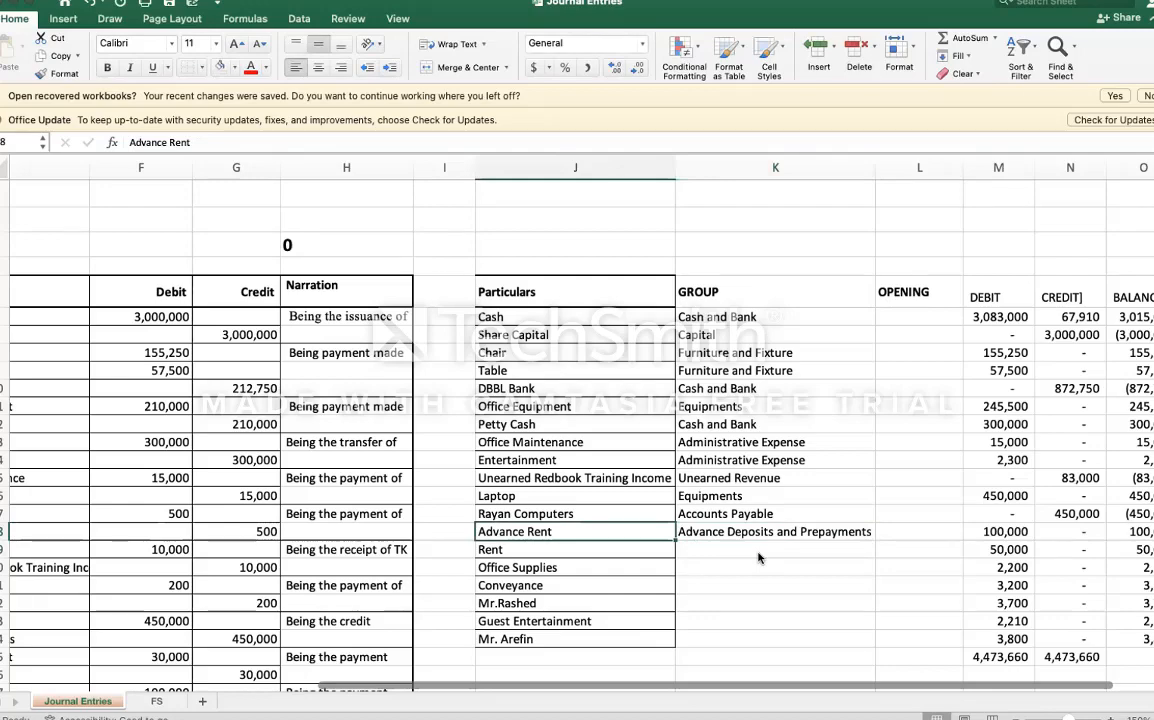
key(Right)
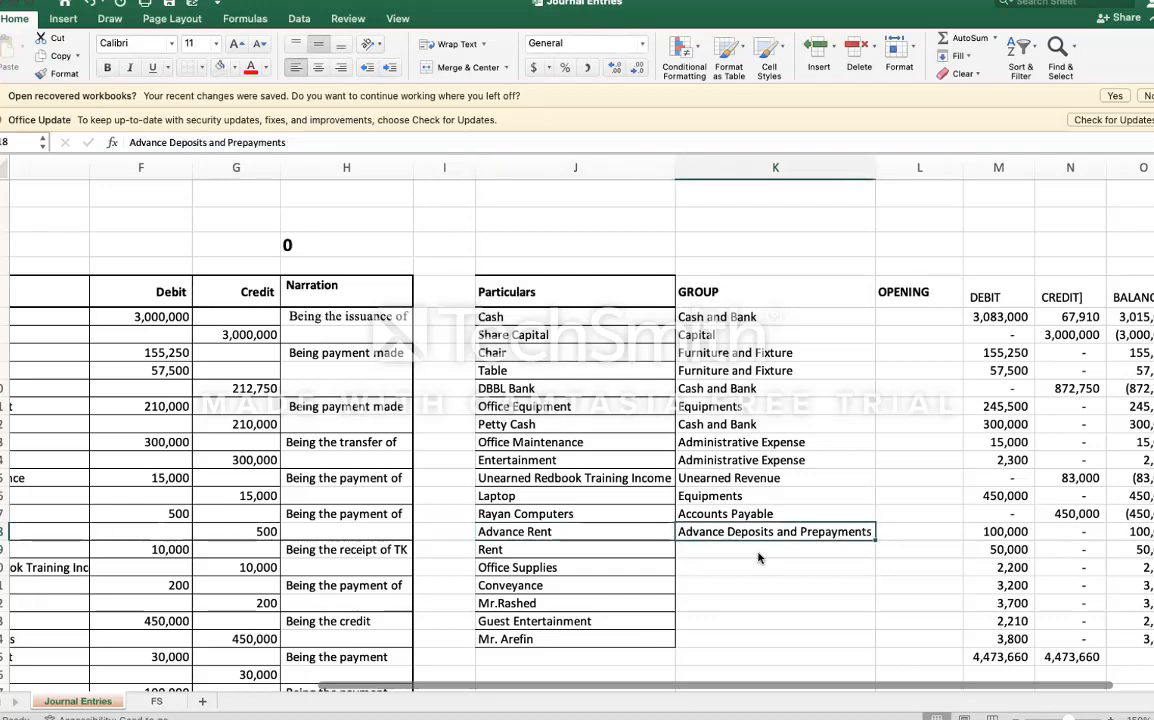
Step: Assign the group Administrative Expense to Rent, Office Supplies and Conveyance
key(Down)
text(Administrative Expense)
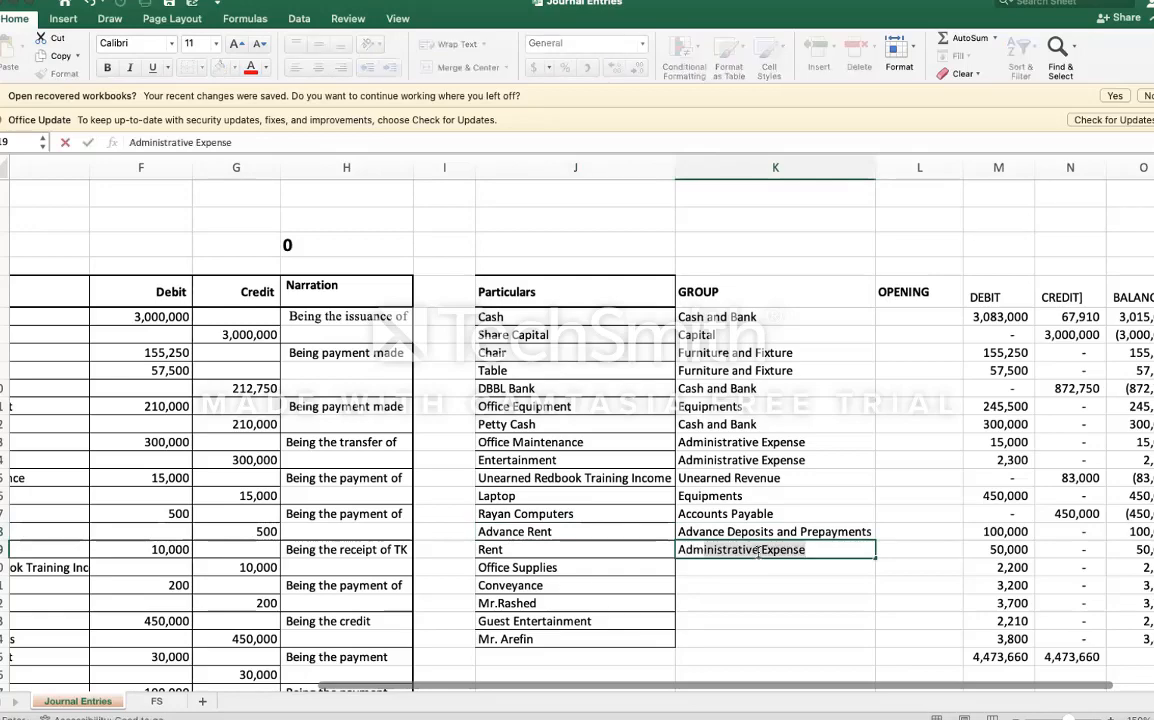
key(Return)
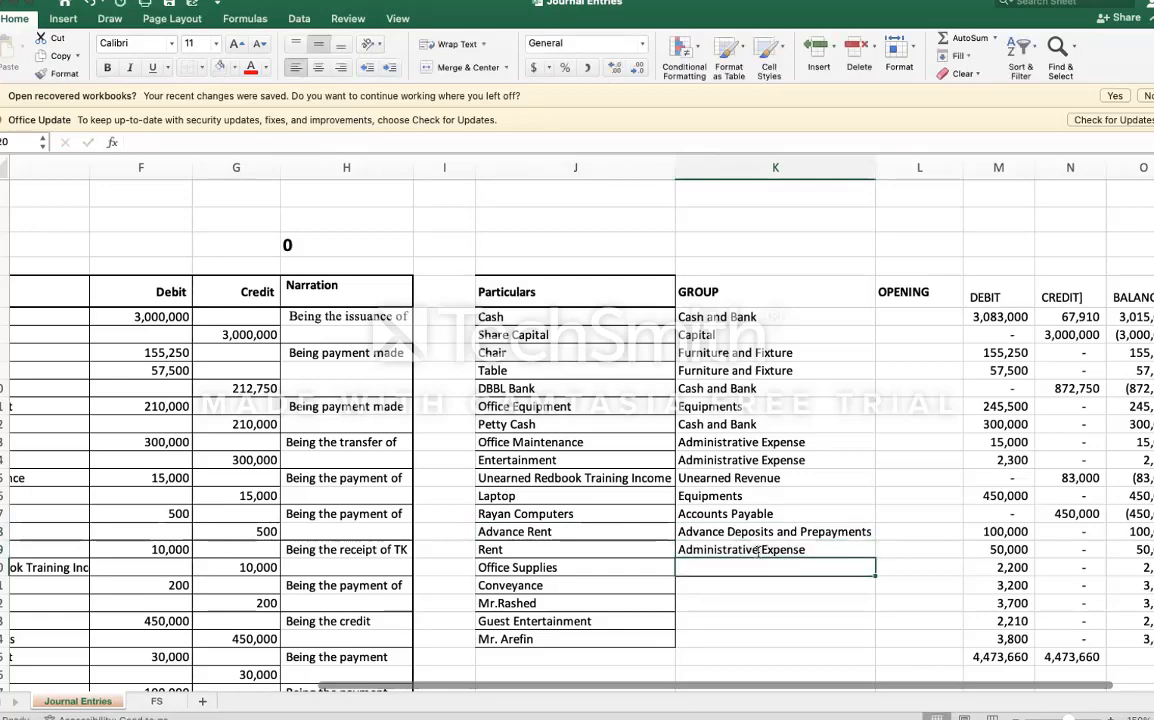
text(administrative Expense)
key(Return)
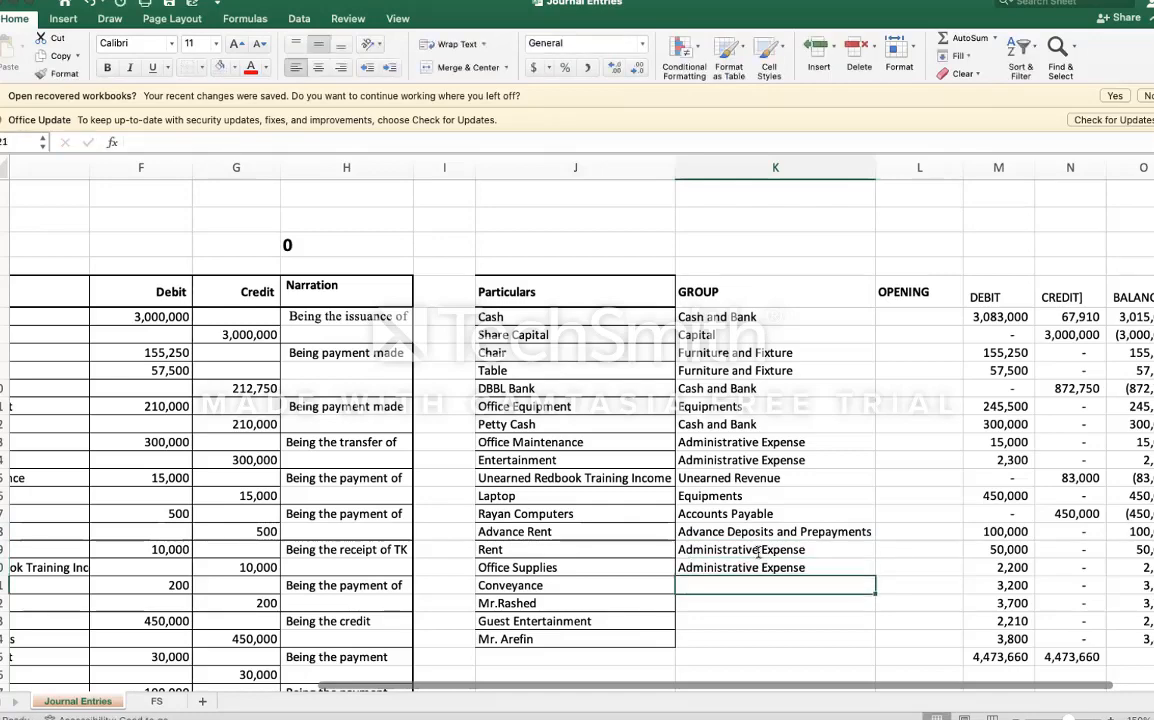
text(Administrative Expense)
key(Return)
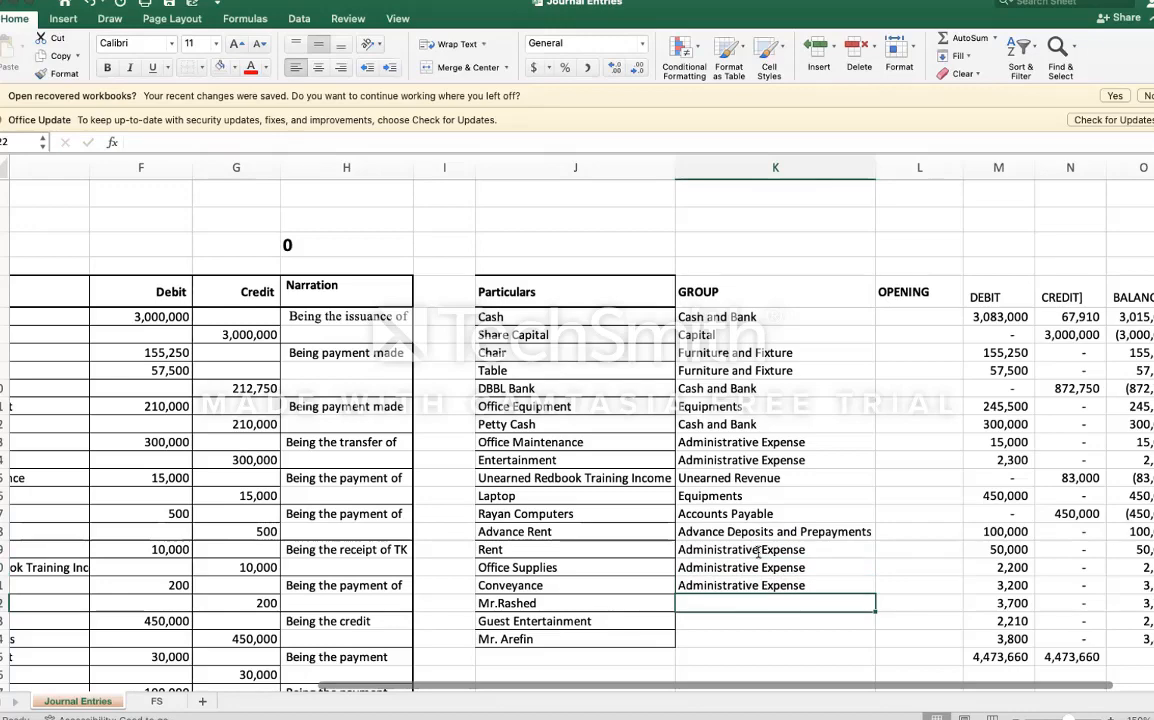
Step: Enter the group Advance Deposits and Prepayments for the personal account below Conveyance, and Administrative Expense for Guest Entertainment
key(Right)
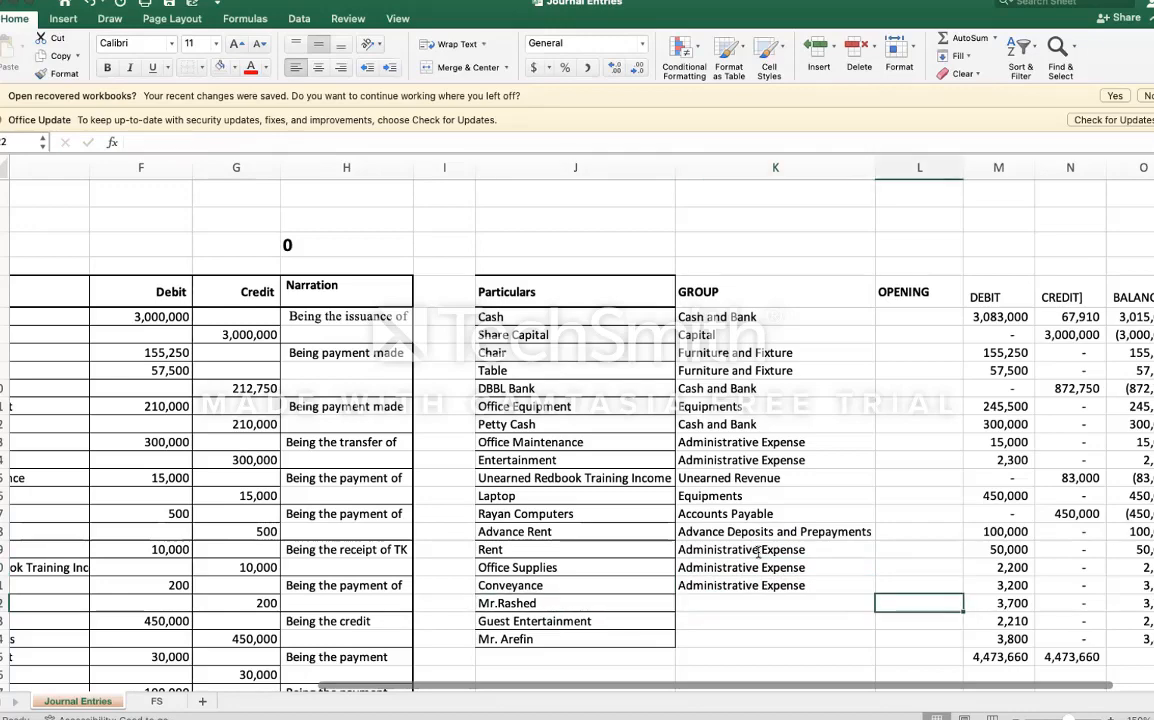
key(Left)
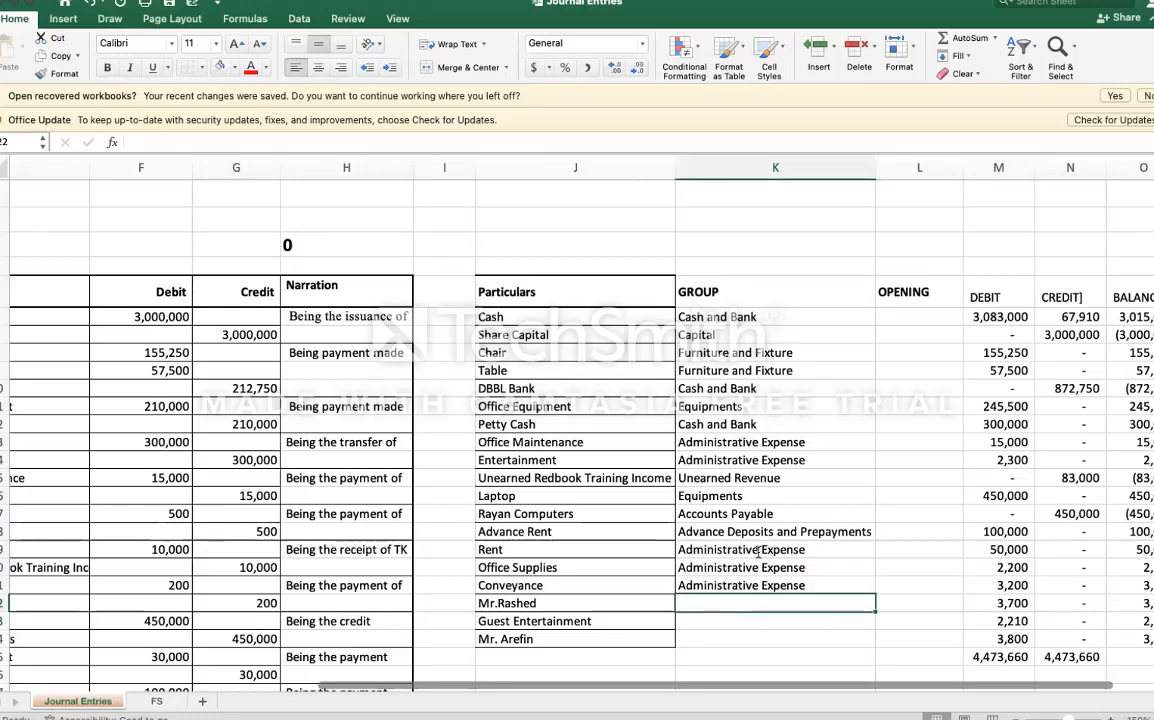
text(advance Deposits and Prepayments)
key(Return)
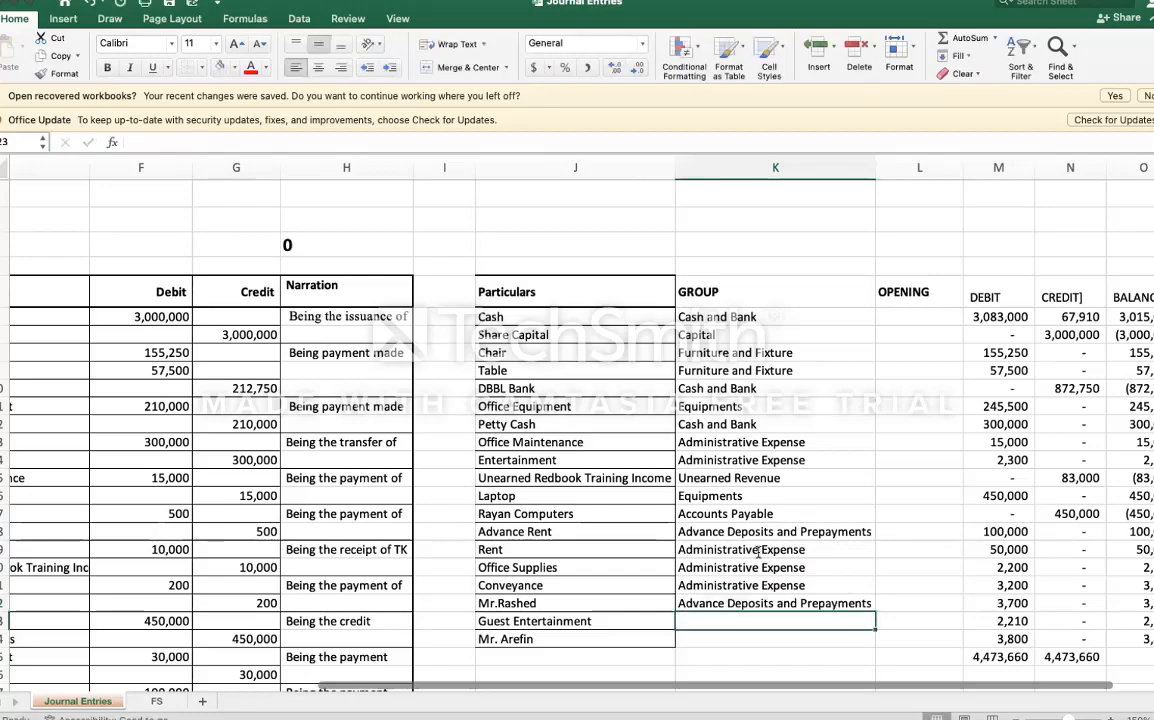
text(Administrative Expense)
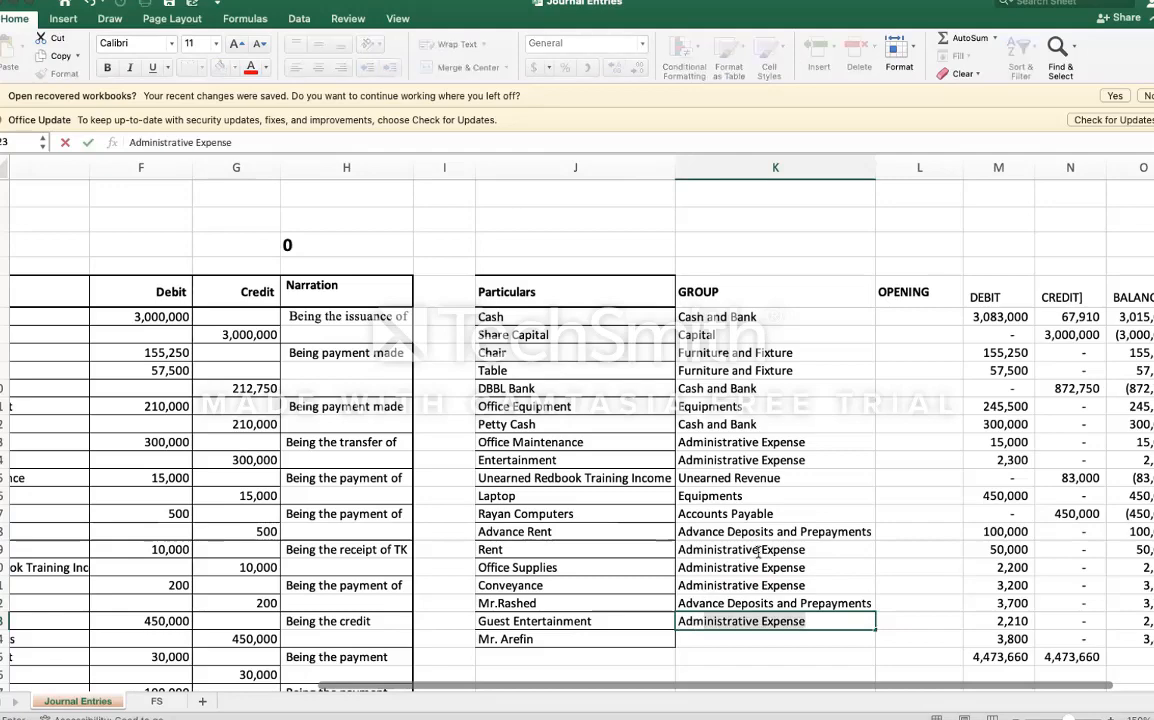
key(Return)
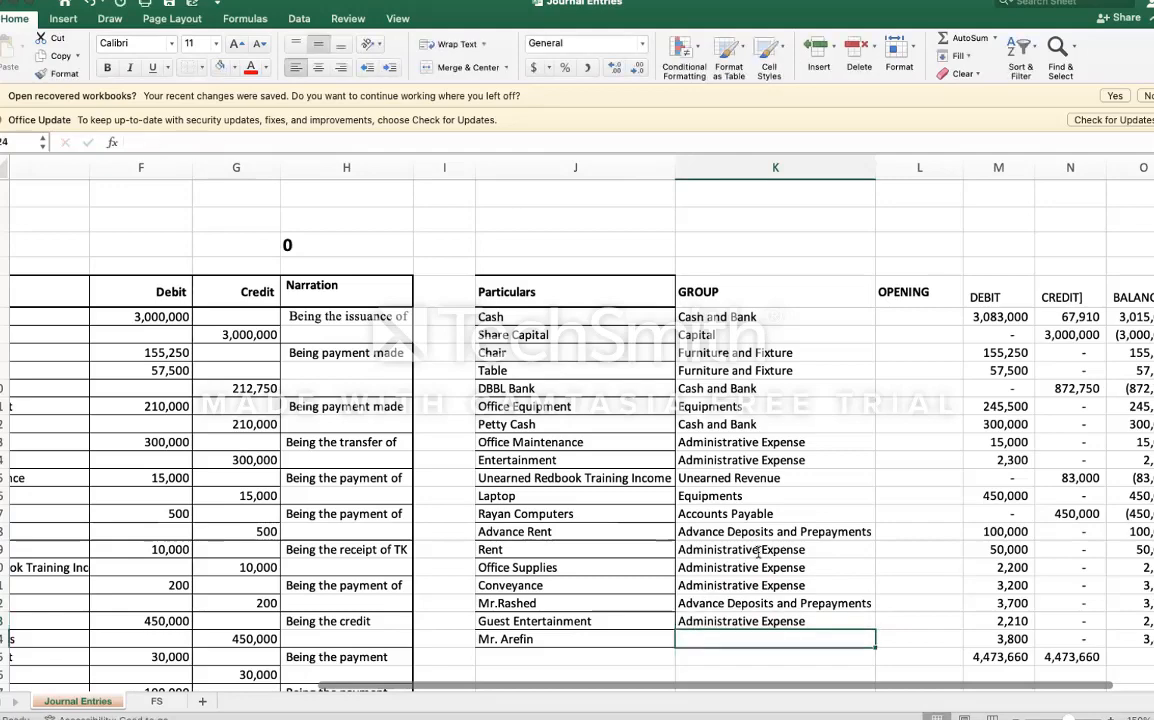
Step: Enter Advance Deposits and Prepayments as the group for the personal account below Guest Entertainment
text(Ad)
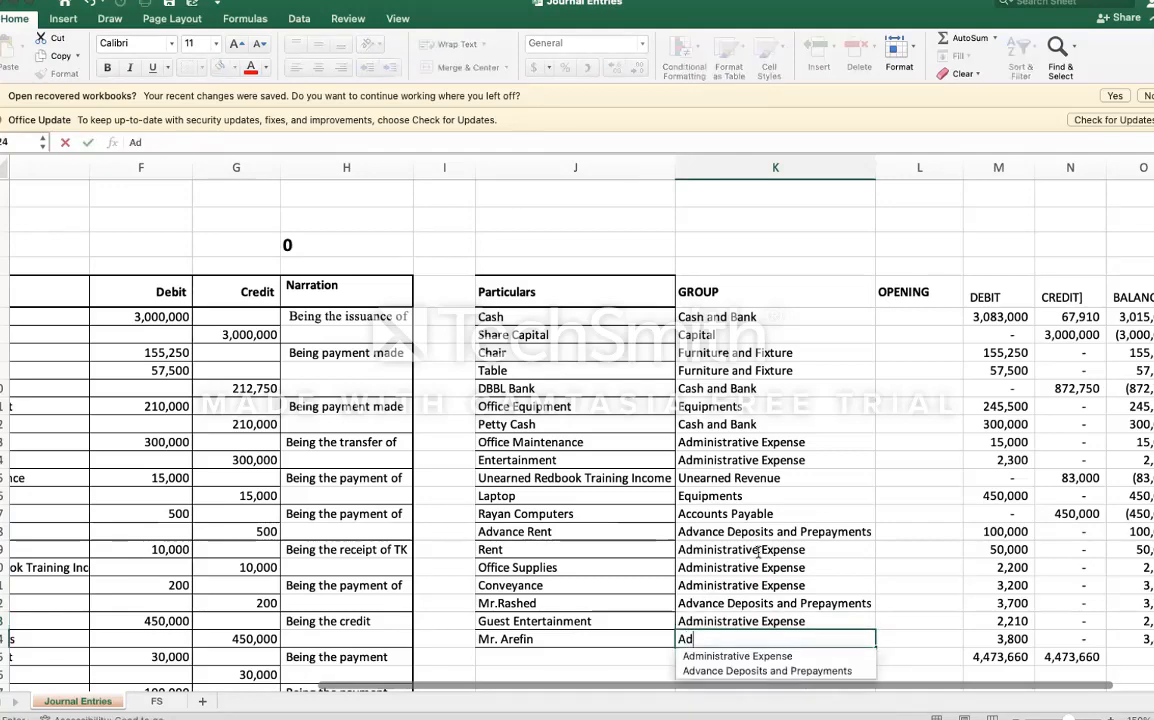
text(vance Deposits and Prepayments)
key(Return)
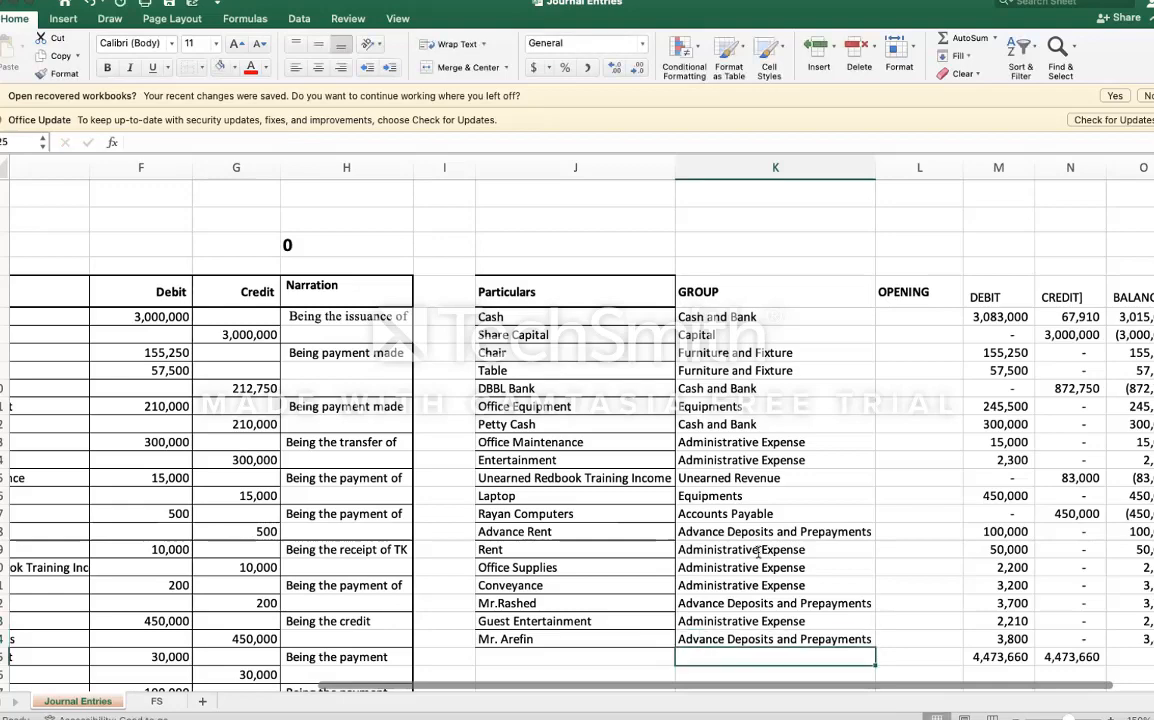
Step: Examine the Unearned Redbook Training Income row in the trial balance, comparing its account name with its credit amount
key(Up)
key(Up)
key(Up)
key(Up)
key(Up)
key(Up)
key(Up)
key(Up)
key(Up)
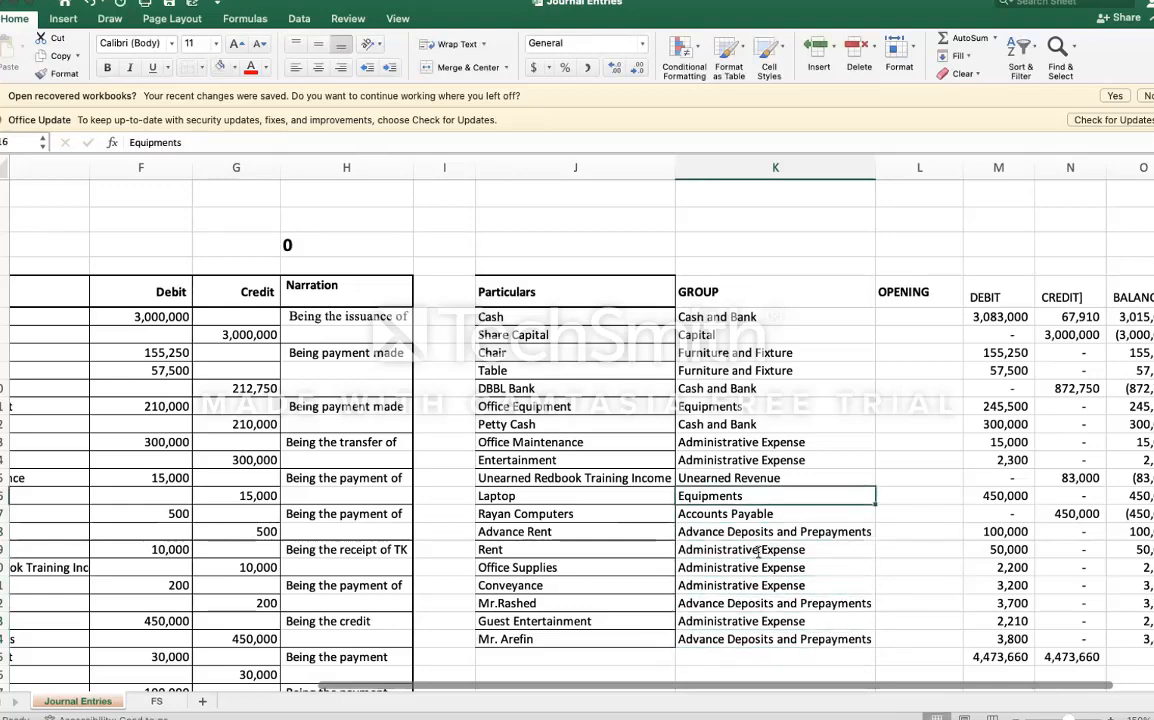
key(Up)
key(Right)
key(Right)
key(Right)
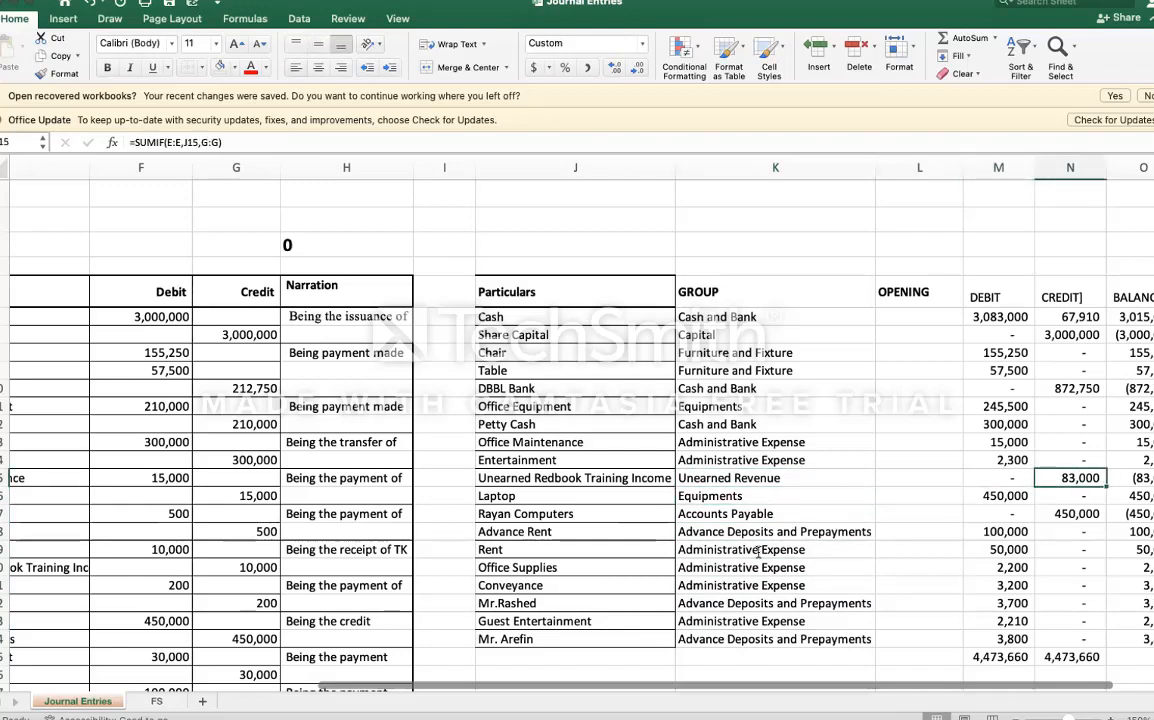
key(Left)
key(Left)
key(Left)
key(Left)
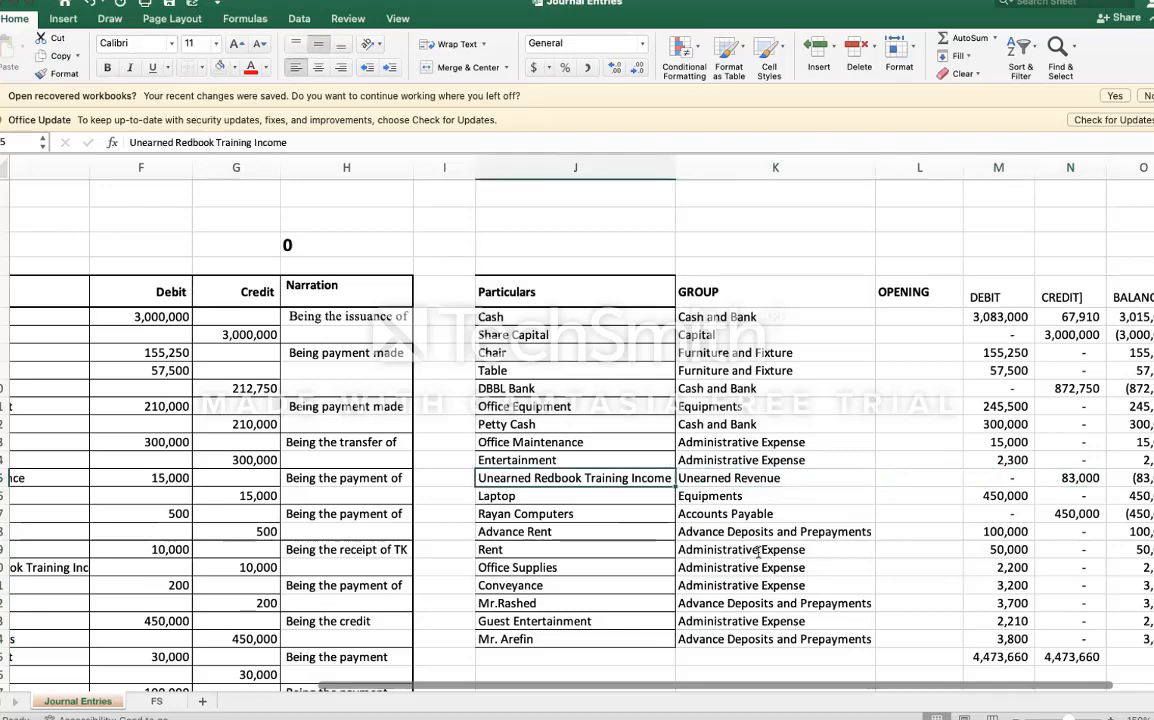
key(Right)
key(Right)
key(Right)
key(Right)
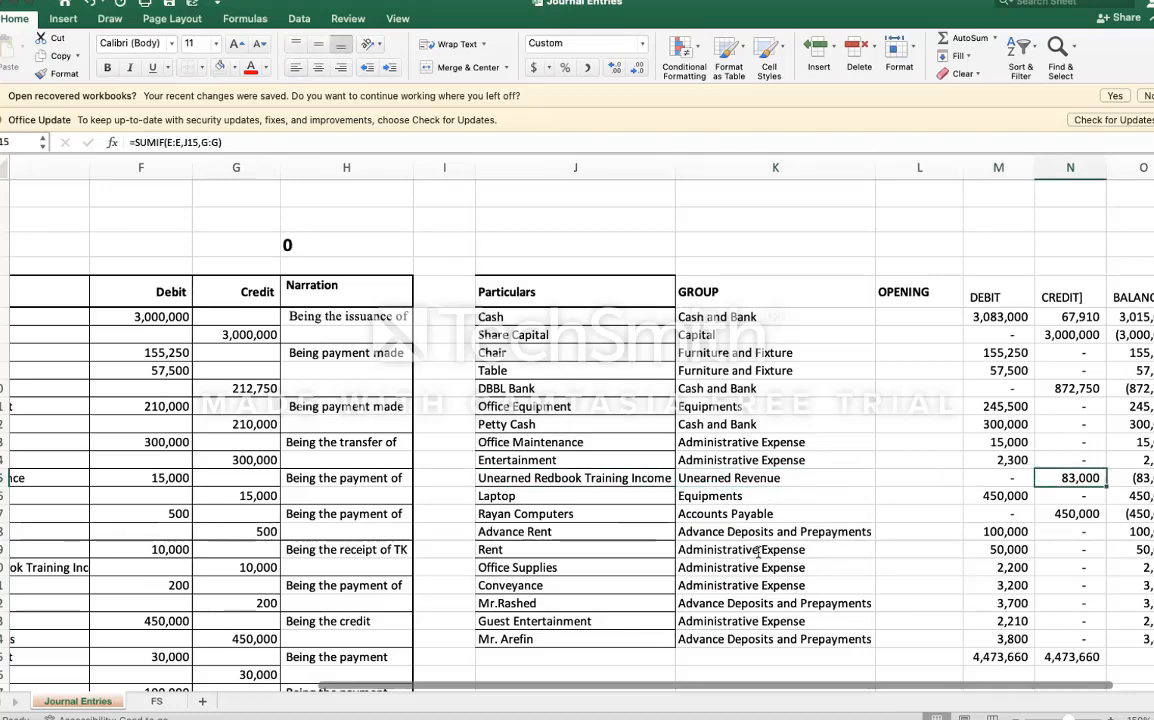
key(Left)
key(Left)
key(Left)
key(Left)
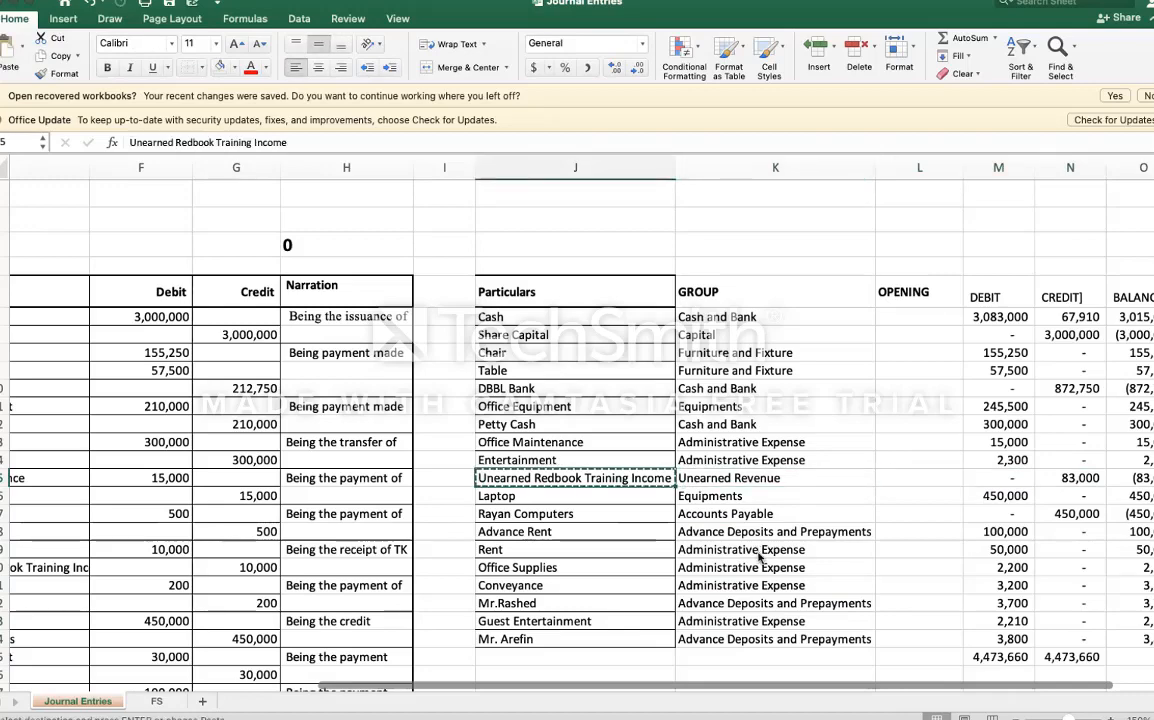
Step: Copy the account name Unearned Redbook Training Income from the trial balance into the journal's Particulars column, directly below the last entry
key(ctrl+c)
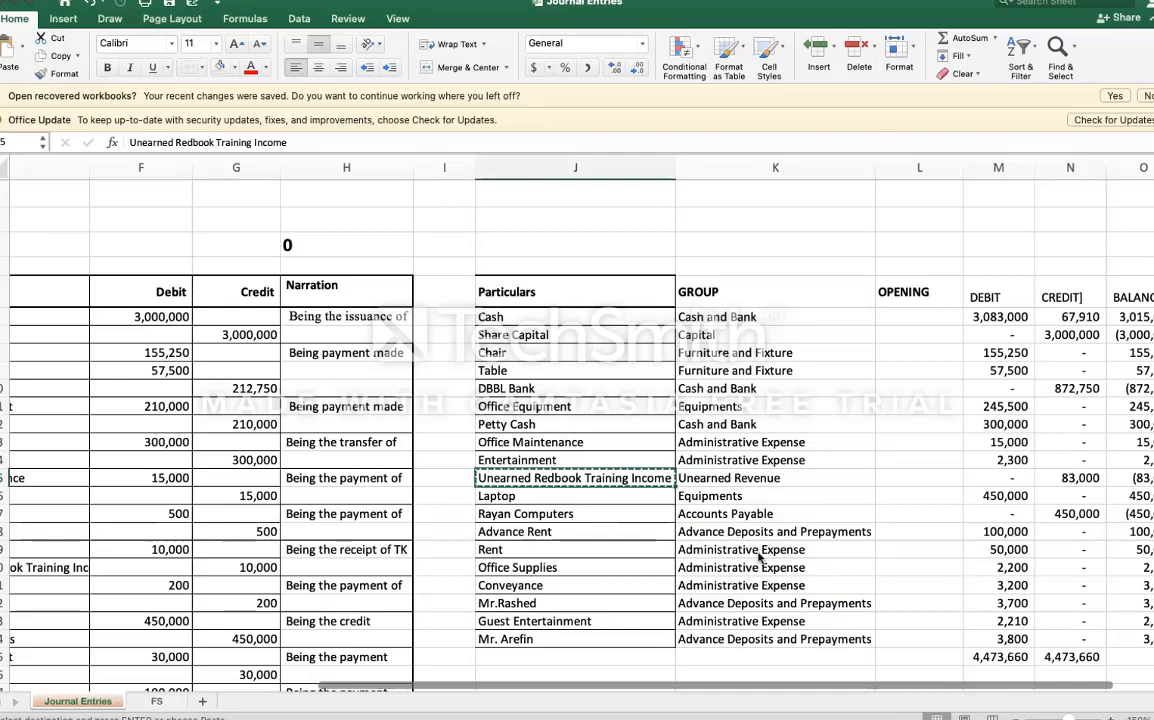
key(Right)
key(Right)
key(Right)
key(Right)
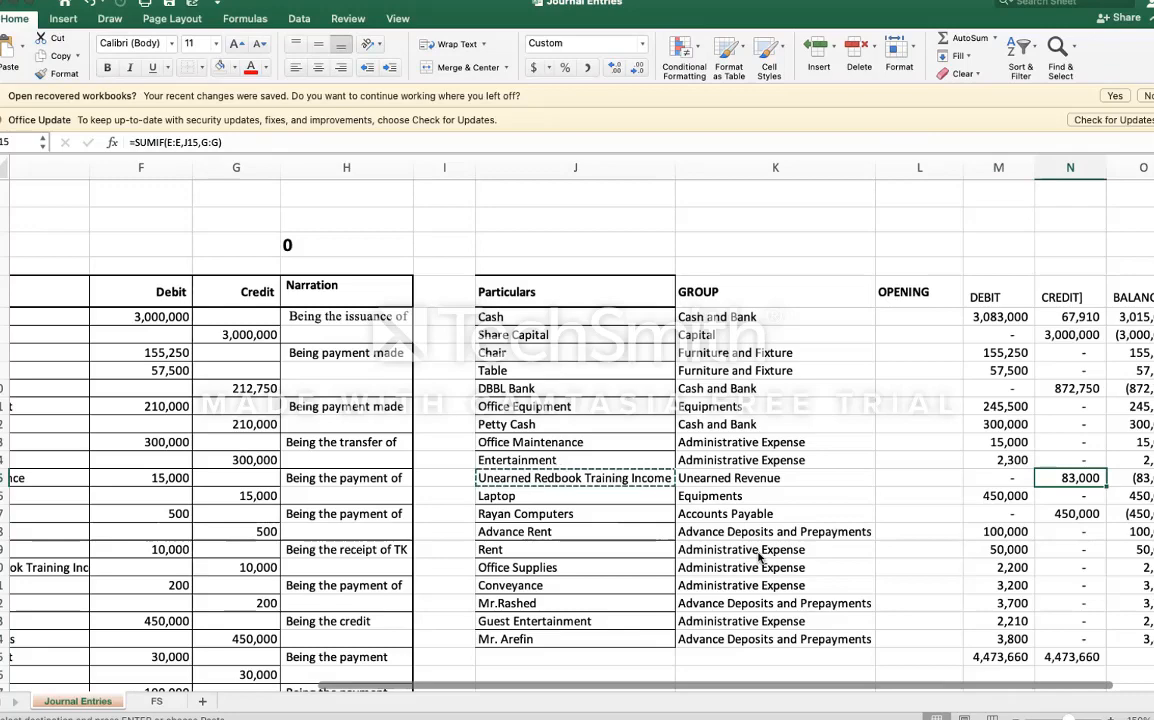
key(Left)
key(Left)
key(Left)
key(Left)
key(Left)
key(Left)
key(Left)
key(Left)
key(Left)
key(Left)
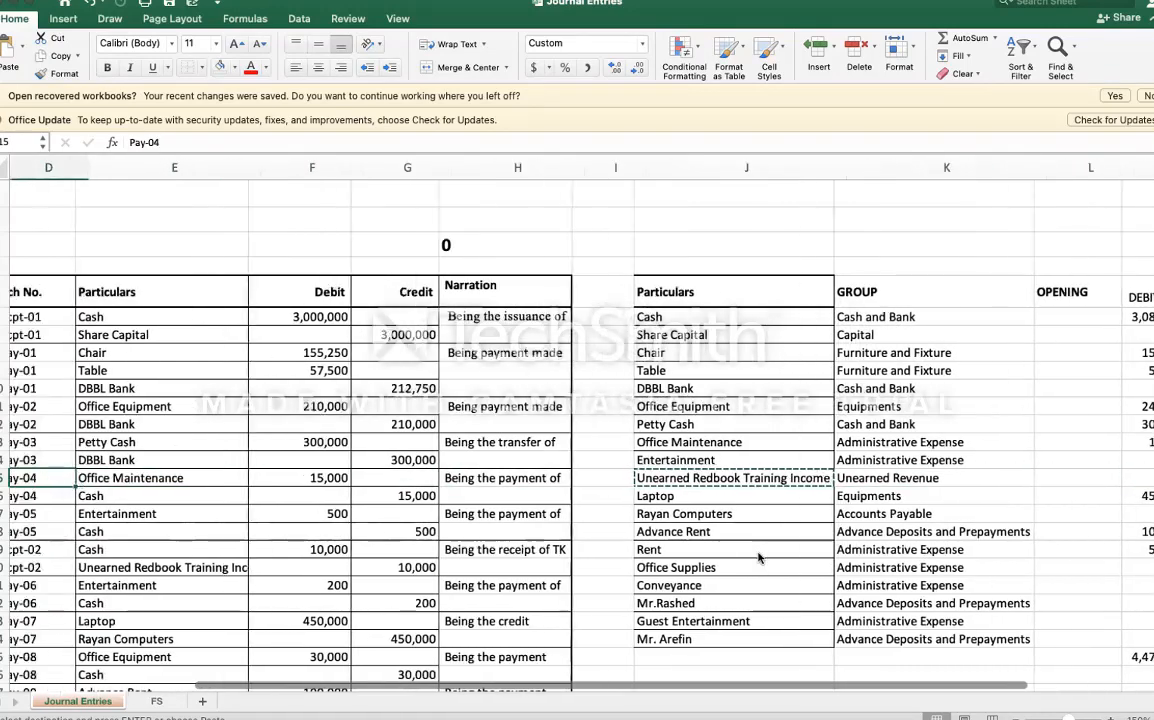
key(Left)
key(Left)
key(Right)
key(Right)
key(Right)
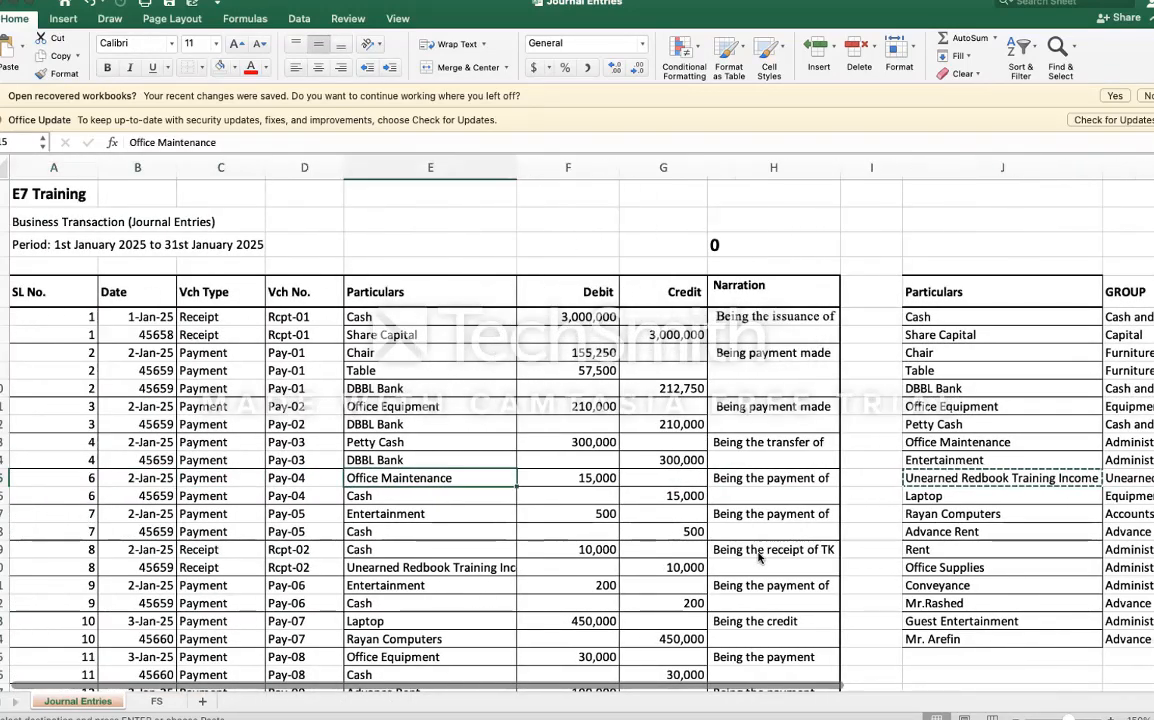
key(ctrl+Down)
key(Down)
key(Down)
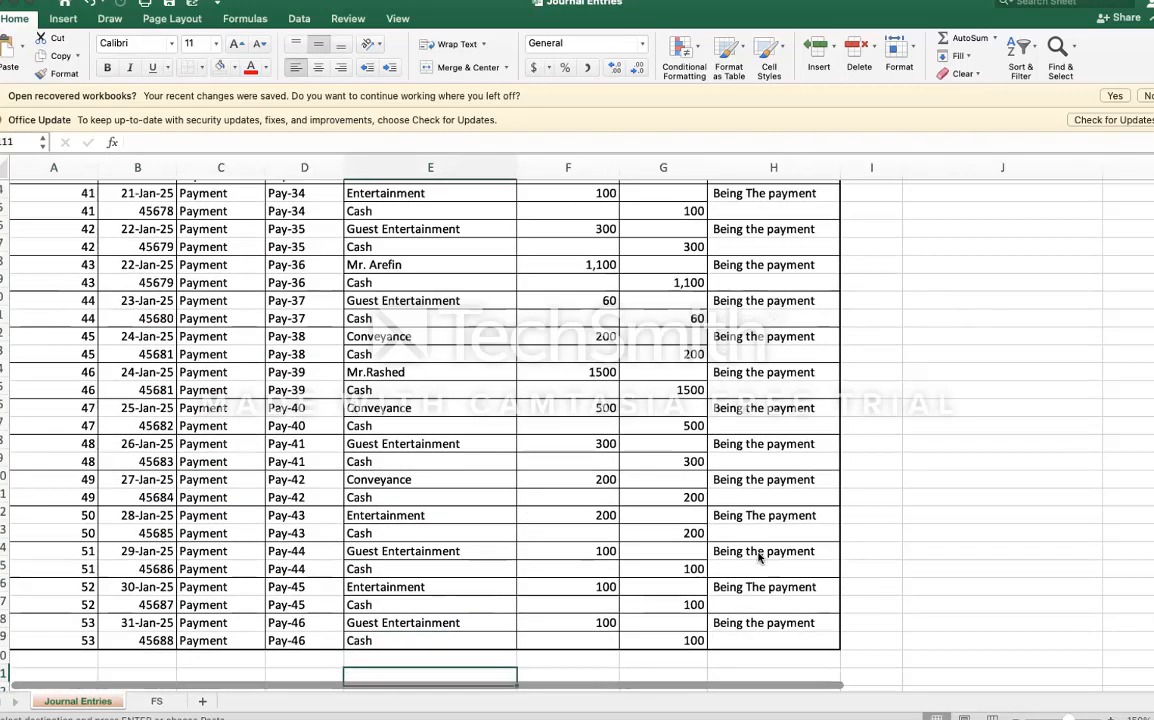
key(Up)
key(super+v)
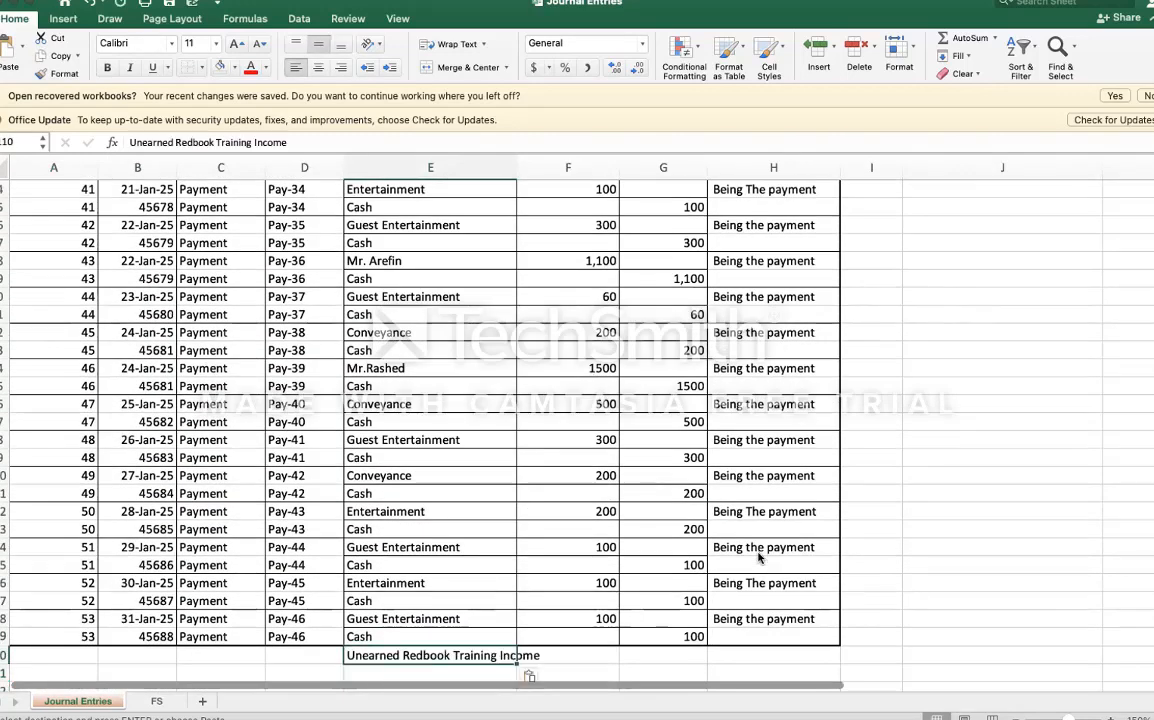
Step: Enter a debit of 50000 for the new Unearned Redbook Training Income journal line
key(Right)
text(50)
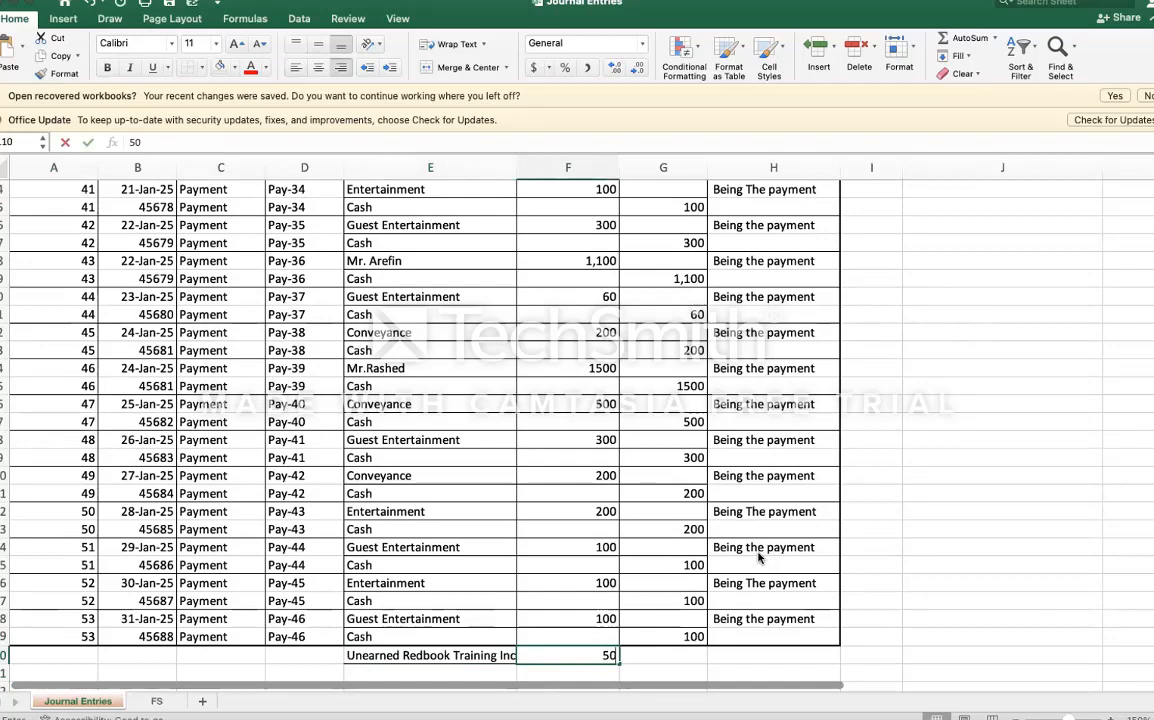
text(000)
key(Return)
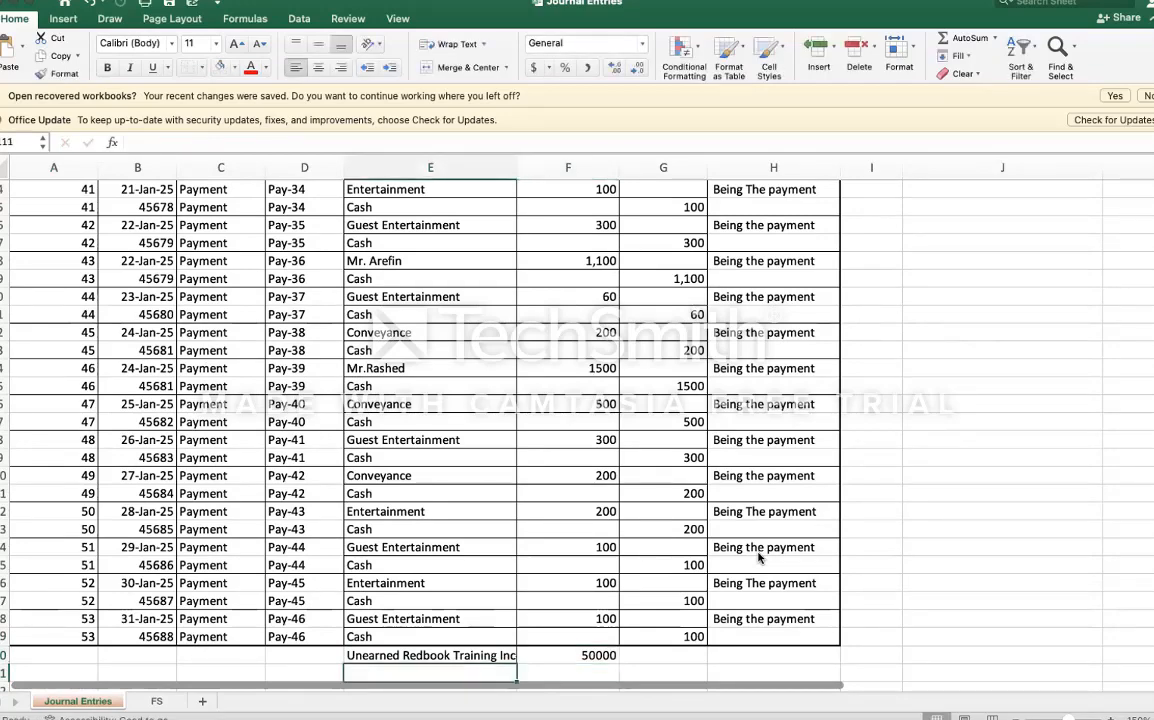
Step: Add a Redbook Training Income line beneath the new debit line in the journal, with a credit of 50000
scroll(590, 550, down, 2)
text(Rent)
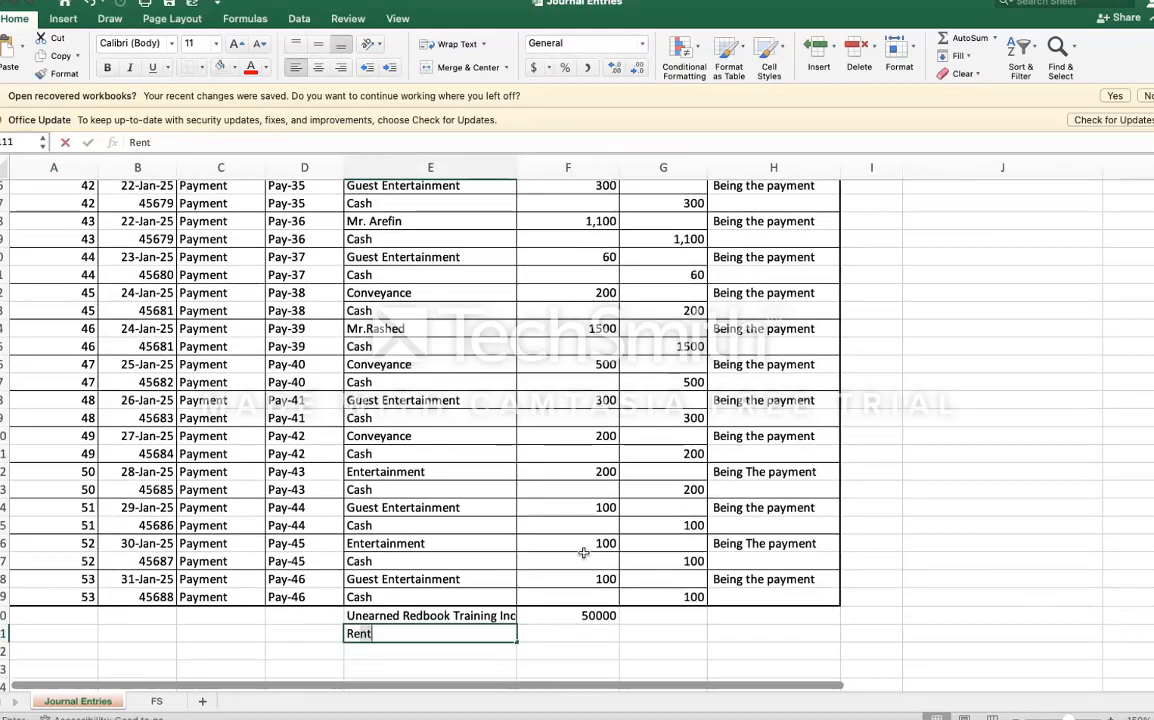
key(BackSpace)
key(BackSpace)
text(dbook Trai)
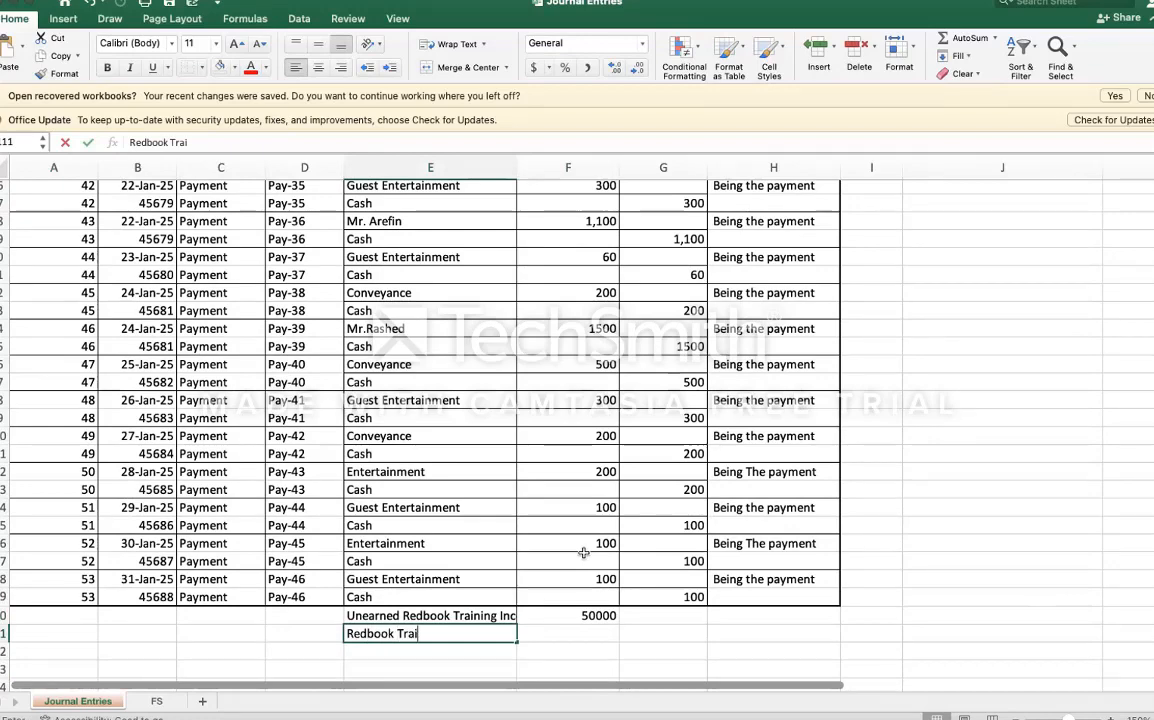
text(ning Income)
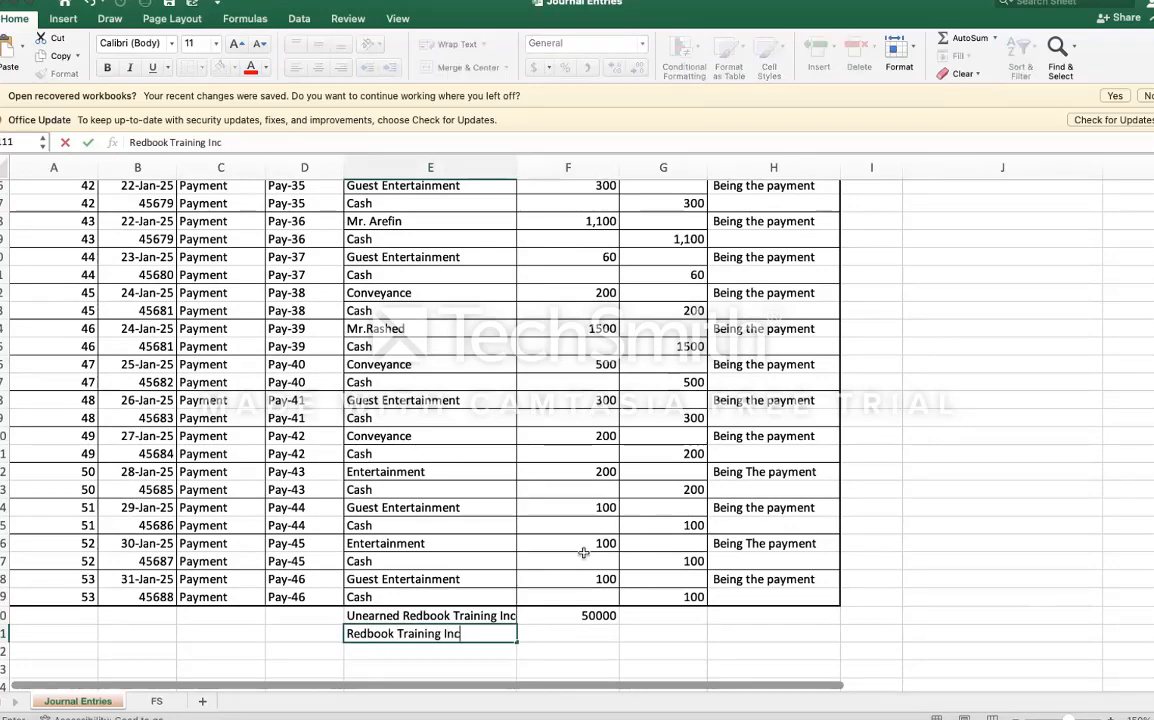
key(Tab)
key(Tab)
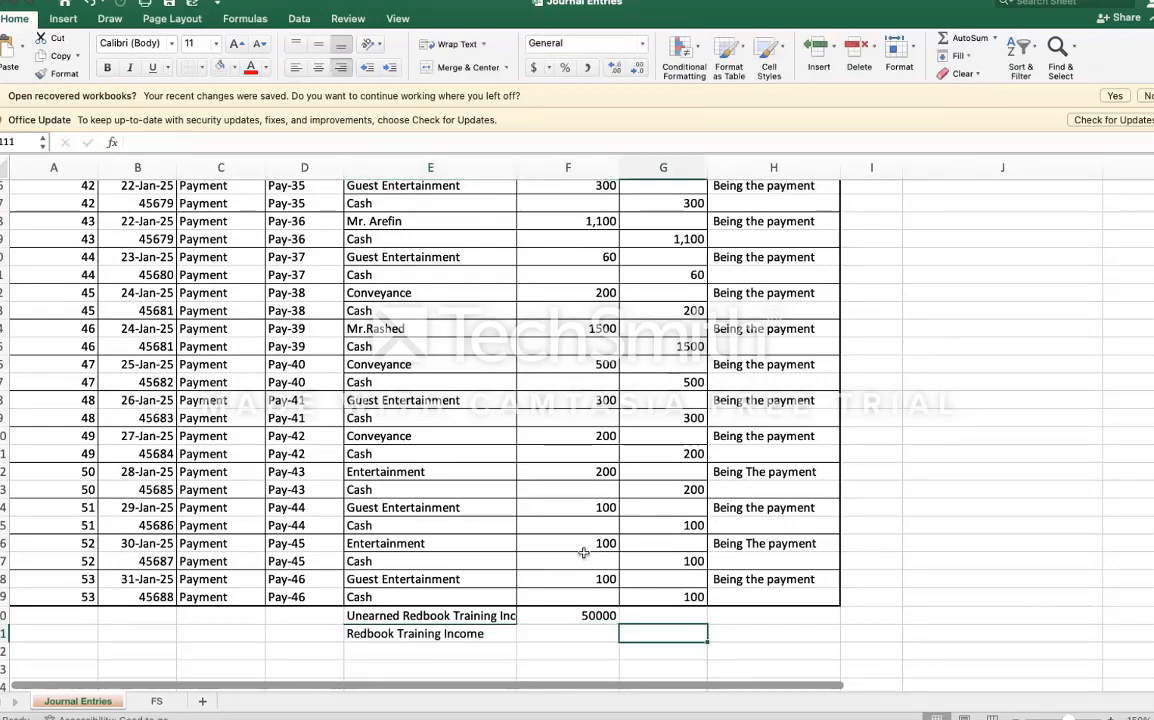
text(50000)
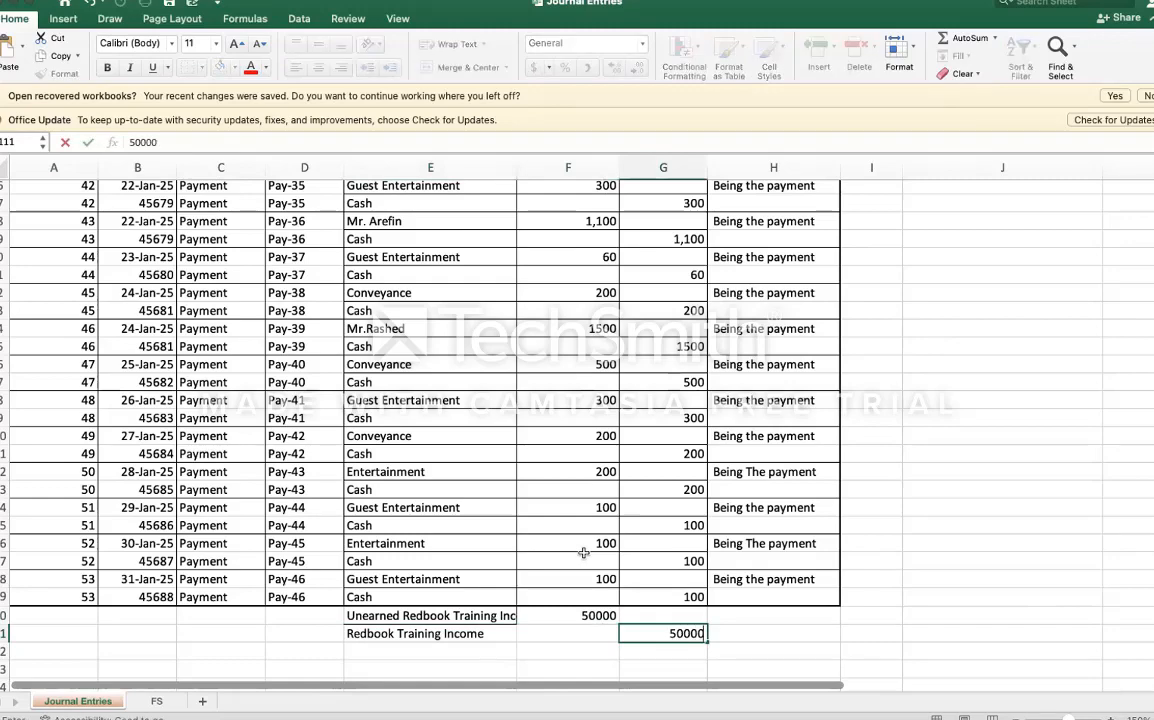
key(Return)
Step: Copy the date 31-Jan-25 from entry 53 into the Date cell of the new Unearned Redbook Training Income line
key(Up)
key(Left)
key(Left)
key(Left)
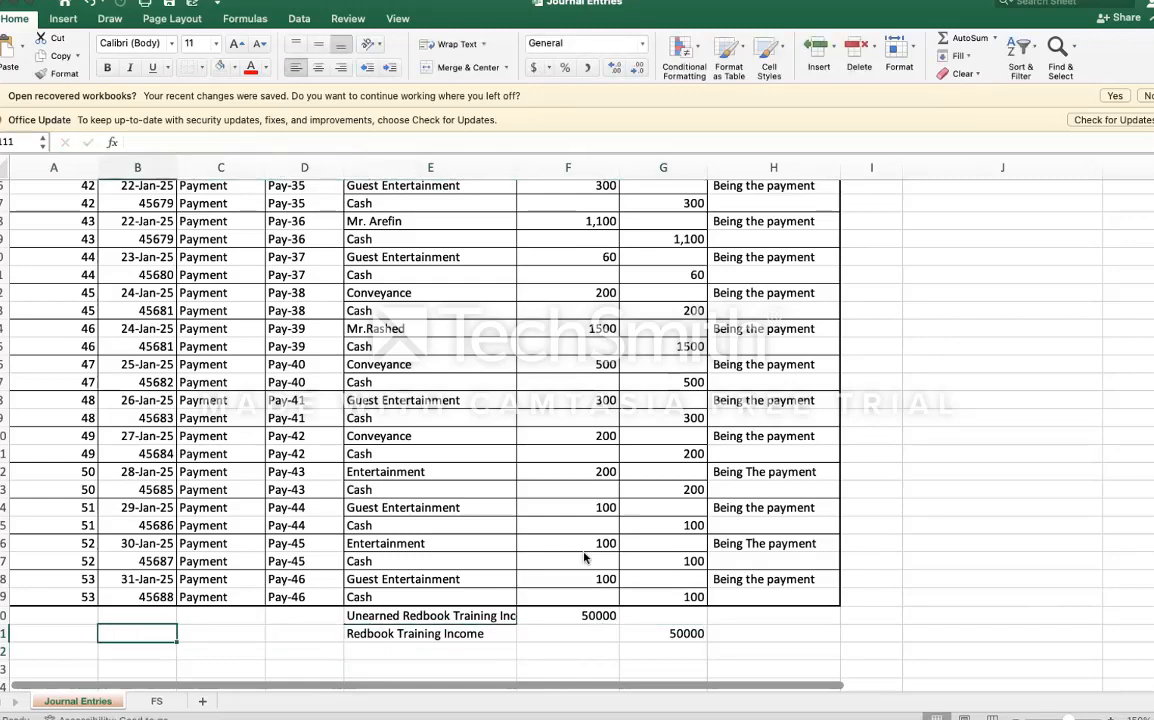
key(Up)
key(Up)
key(Up)
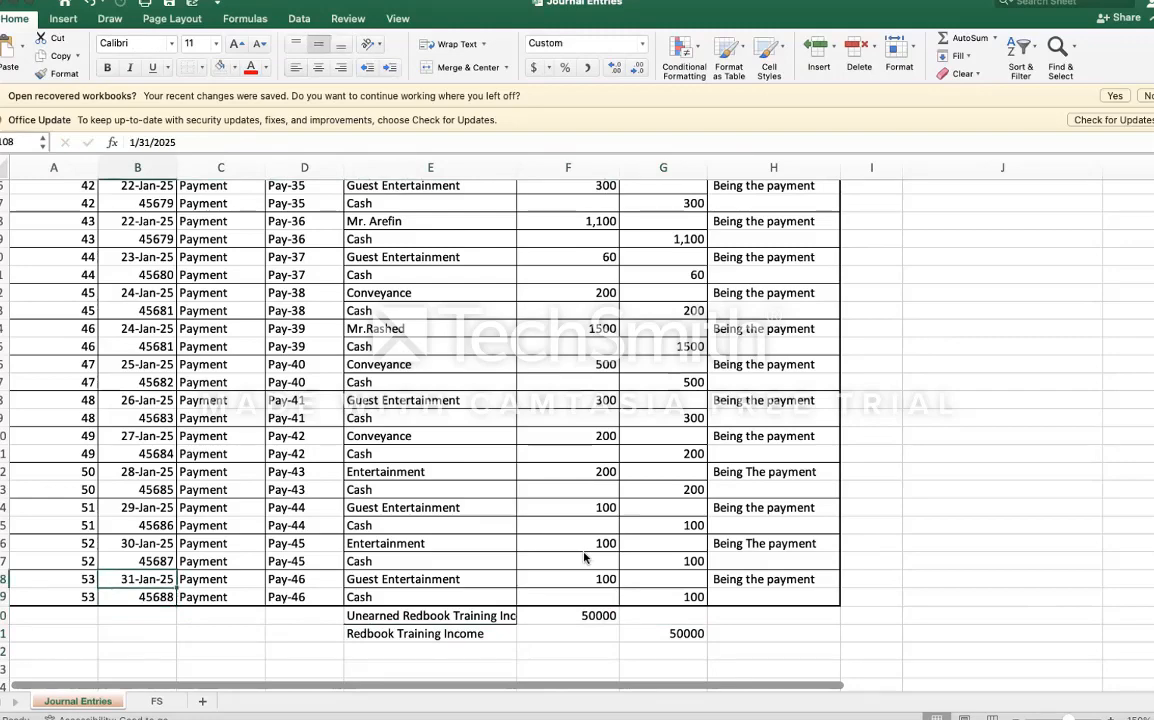
key(Left)
key(Right)
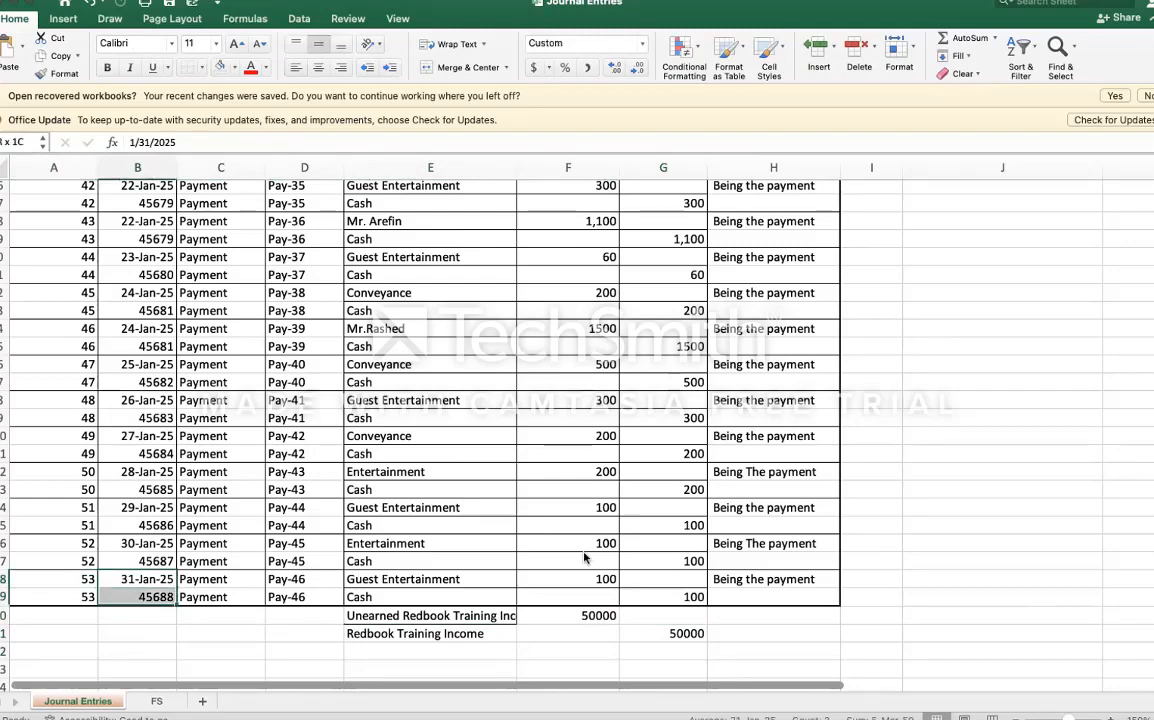
key(Up)
key(Down)
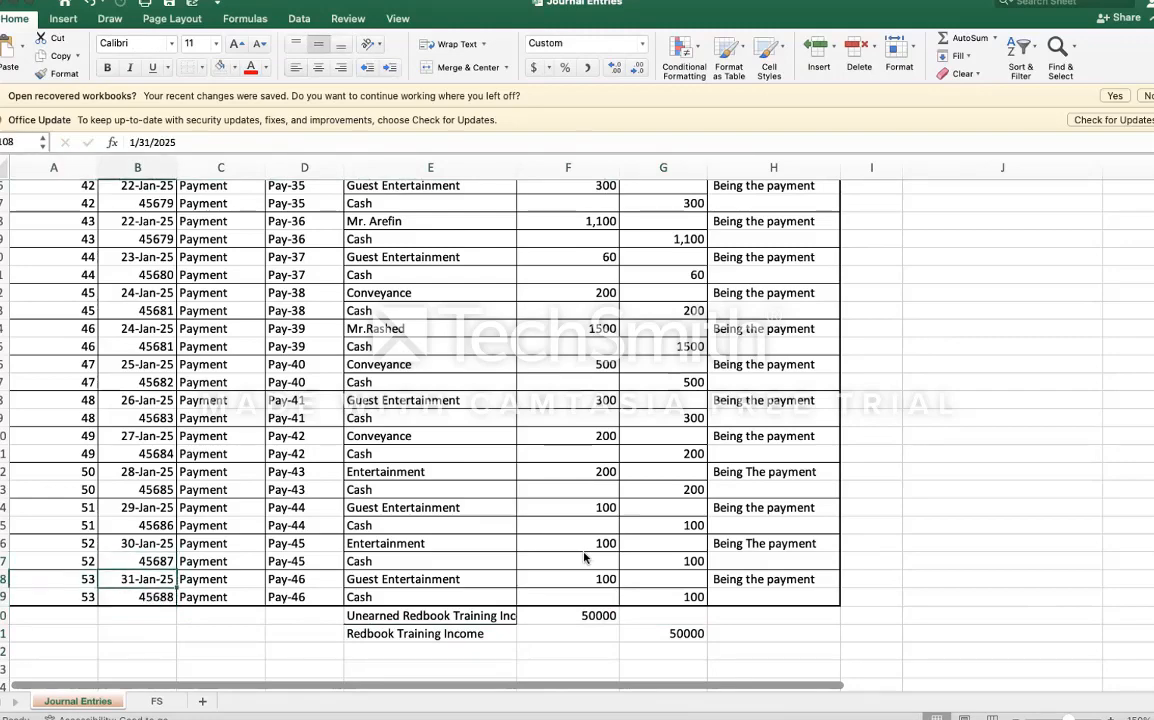
key(ctrl+c)
key(Down)
key(Down)
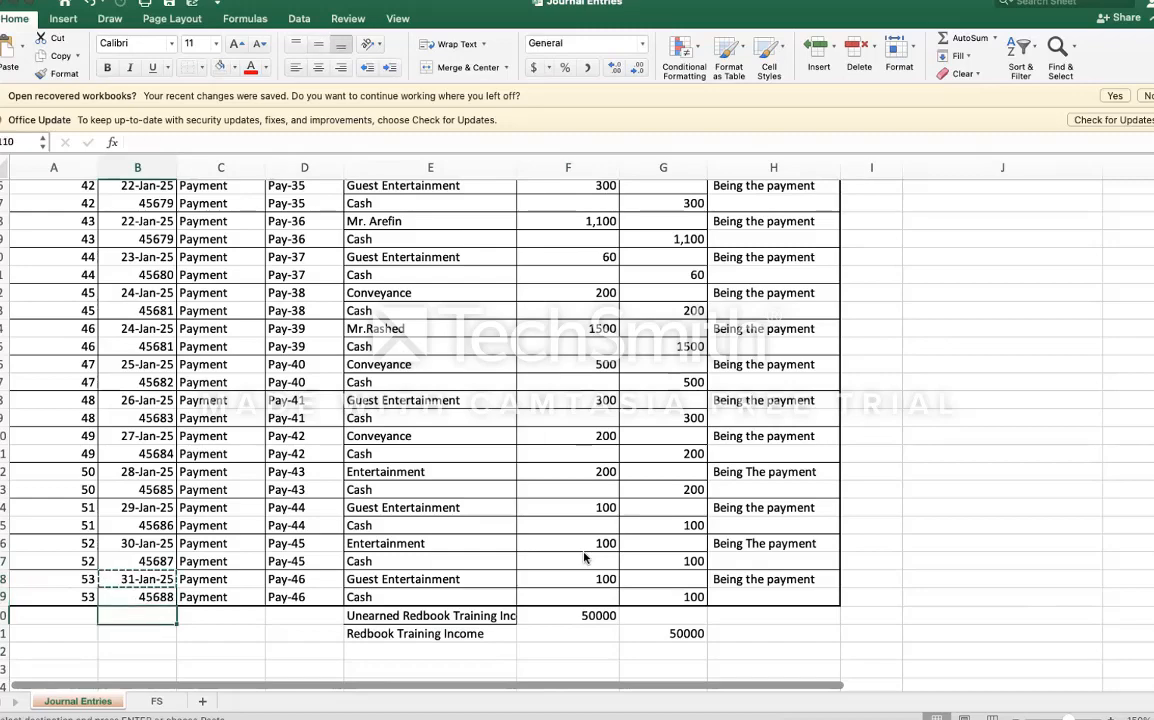
key(ctrl+v)
Step: Set the voucher type to Journal and the voucher number to Jou-01 on the Unearned Redbook Training Income line
key(Right)
text(Jou)
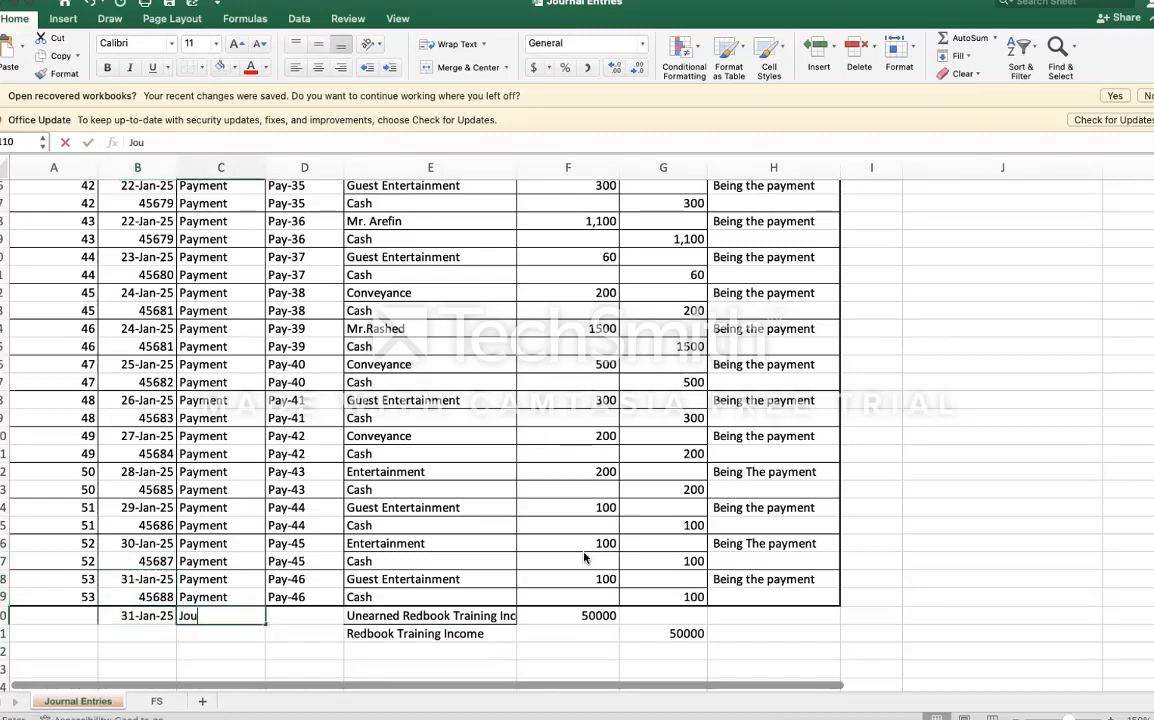
text(rnal)
key(Right)
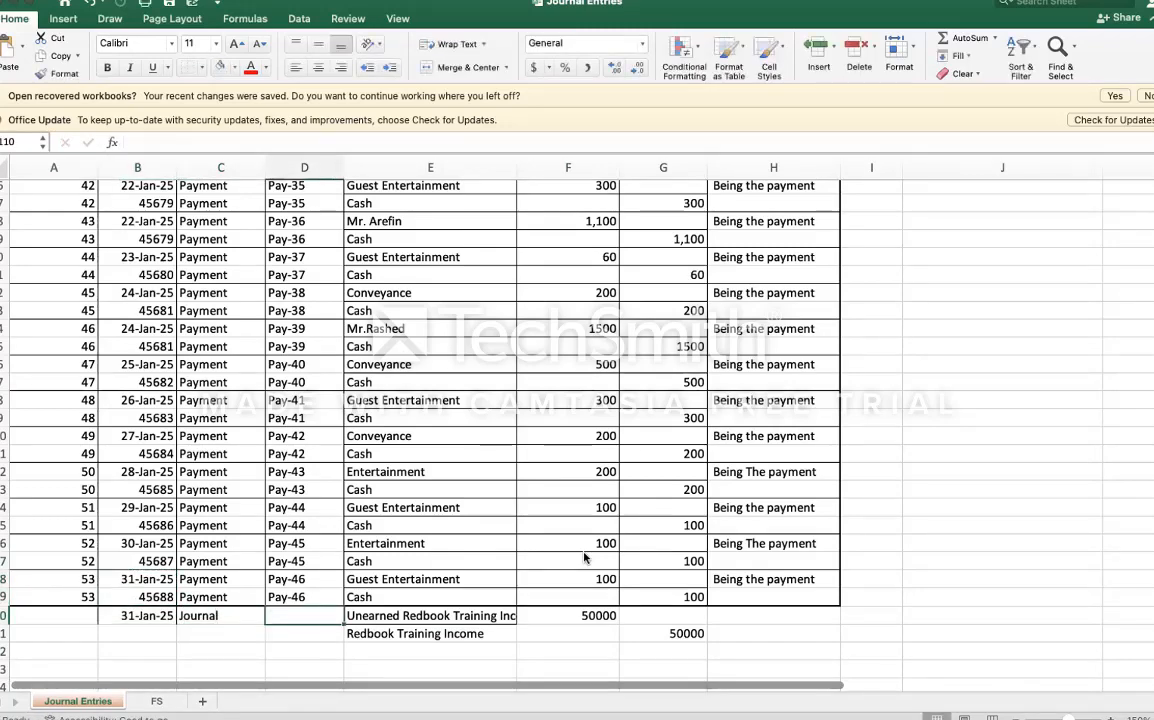
text(Jou)
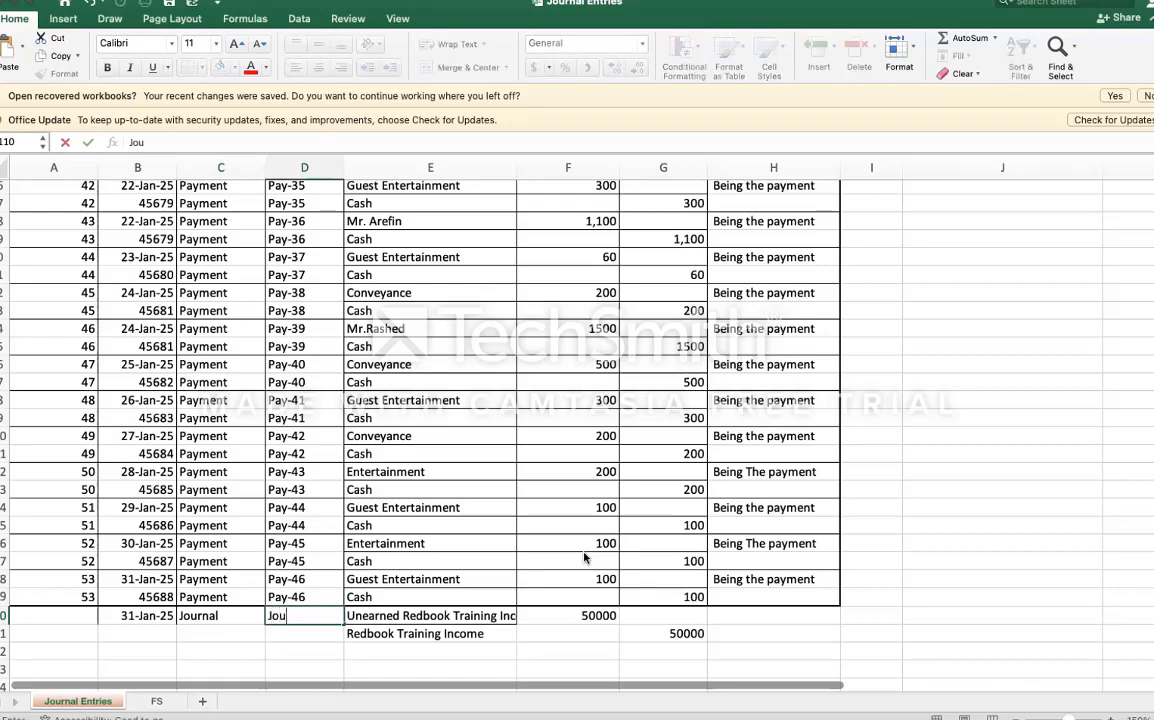
text(-01)
key(Return)
key(Up)
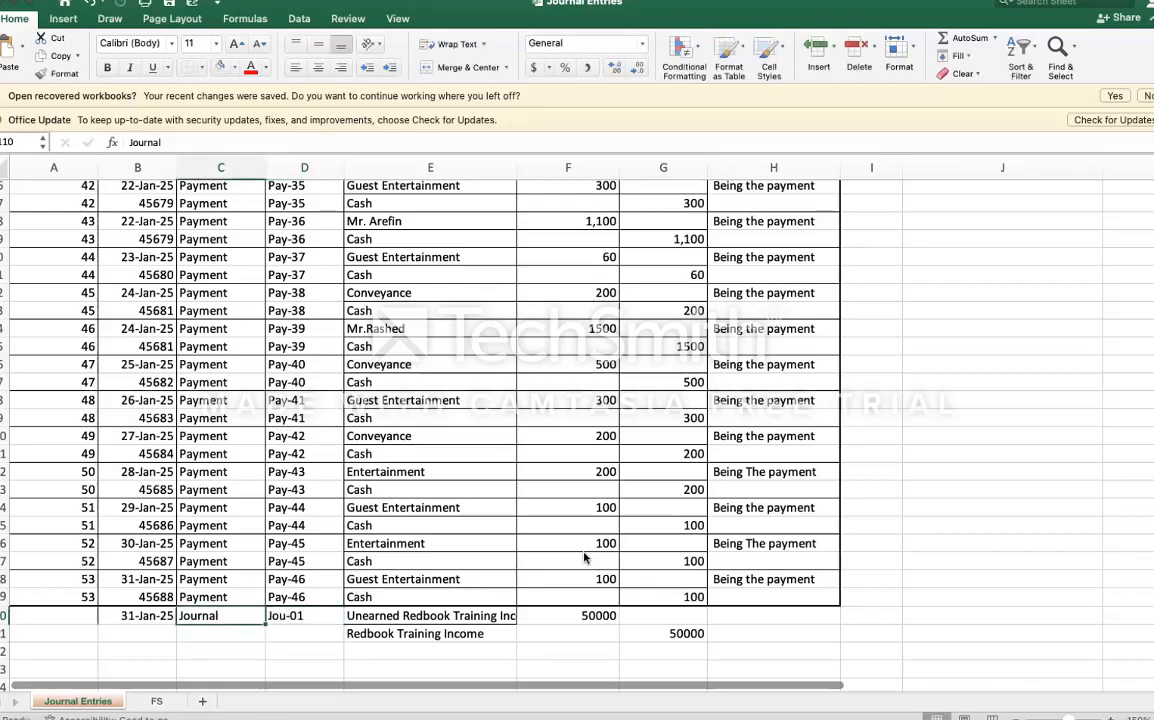
Step: Fill the date, voucher type and voucher number down to the Redbook Training Income line
key(Left)
key(shift+Right)
key(shift+Right)
key(shift+Down)
key(ctrl+d)
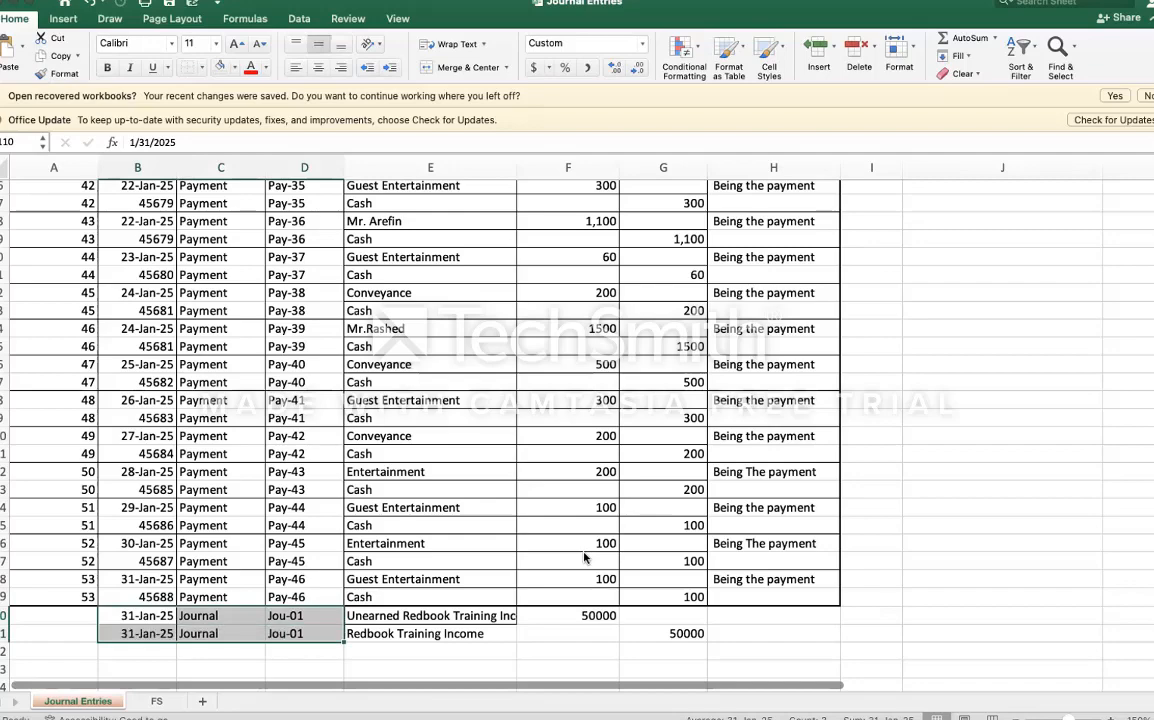
Step: Enter serial number 54 for both lines of the new journal entry
key(Left)
text(54)
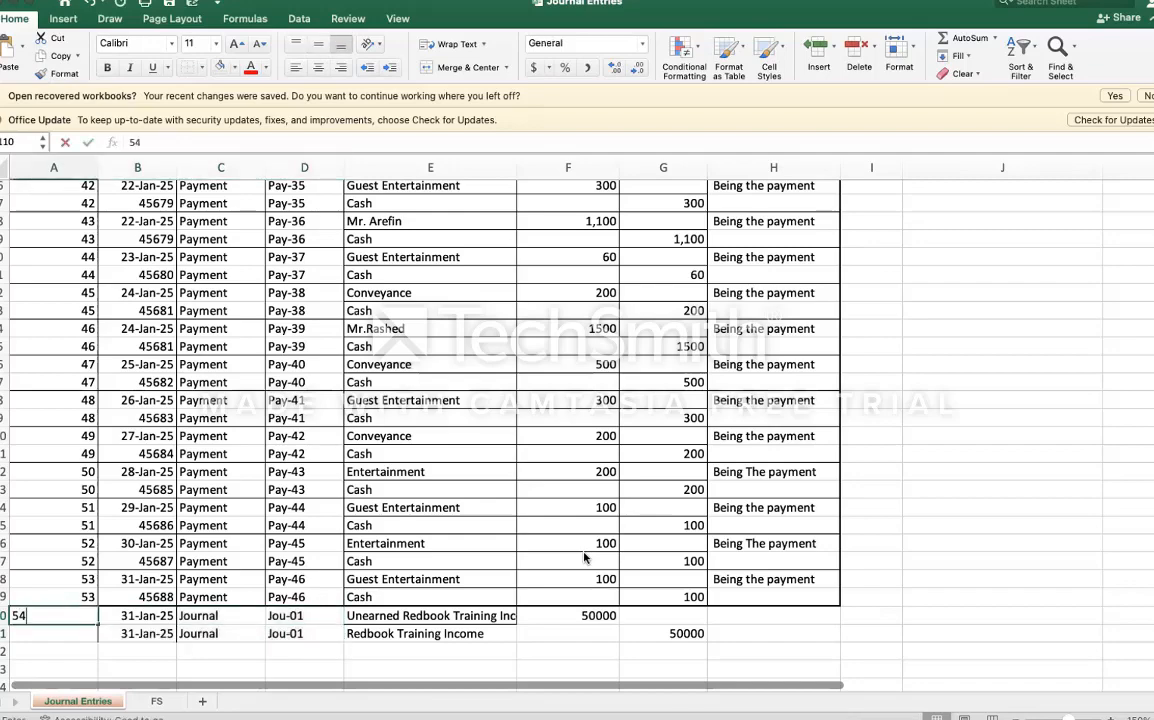
key(Return)
key(ctrl+d)
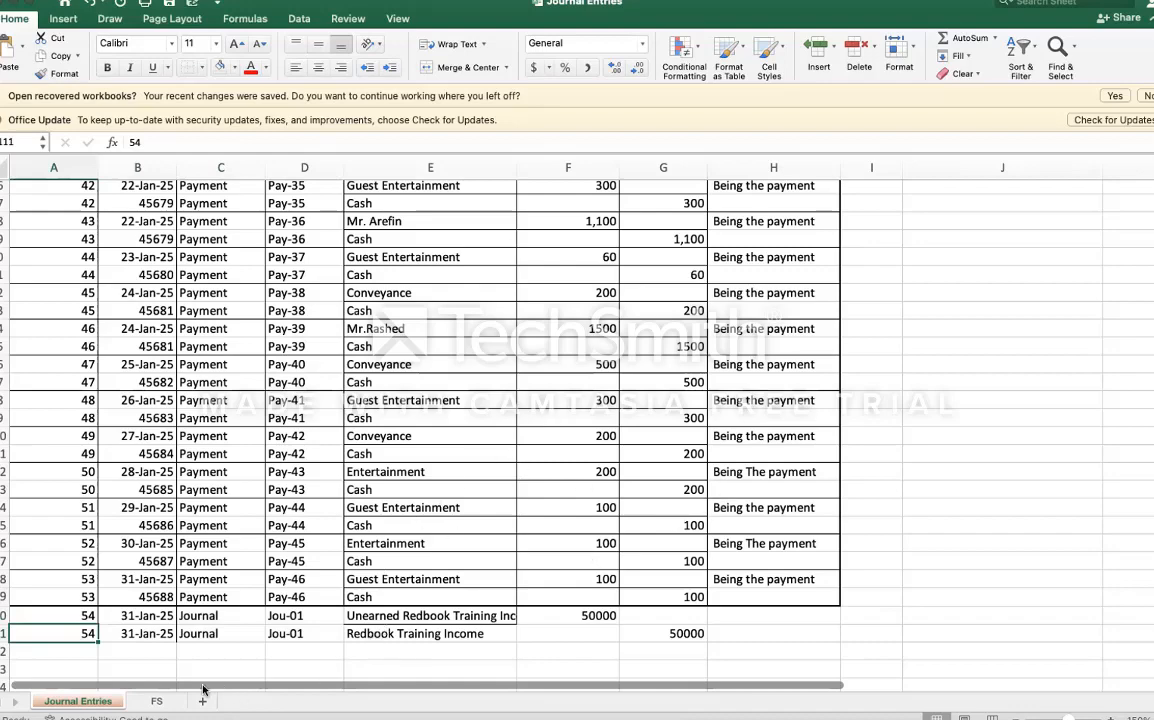
Step: Copy the Redbook Training Income account name from the journal entry into the first empty row of the trial balance's Particulars list
click(385, 633)
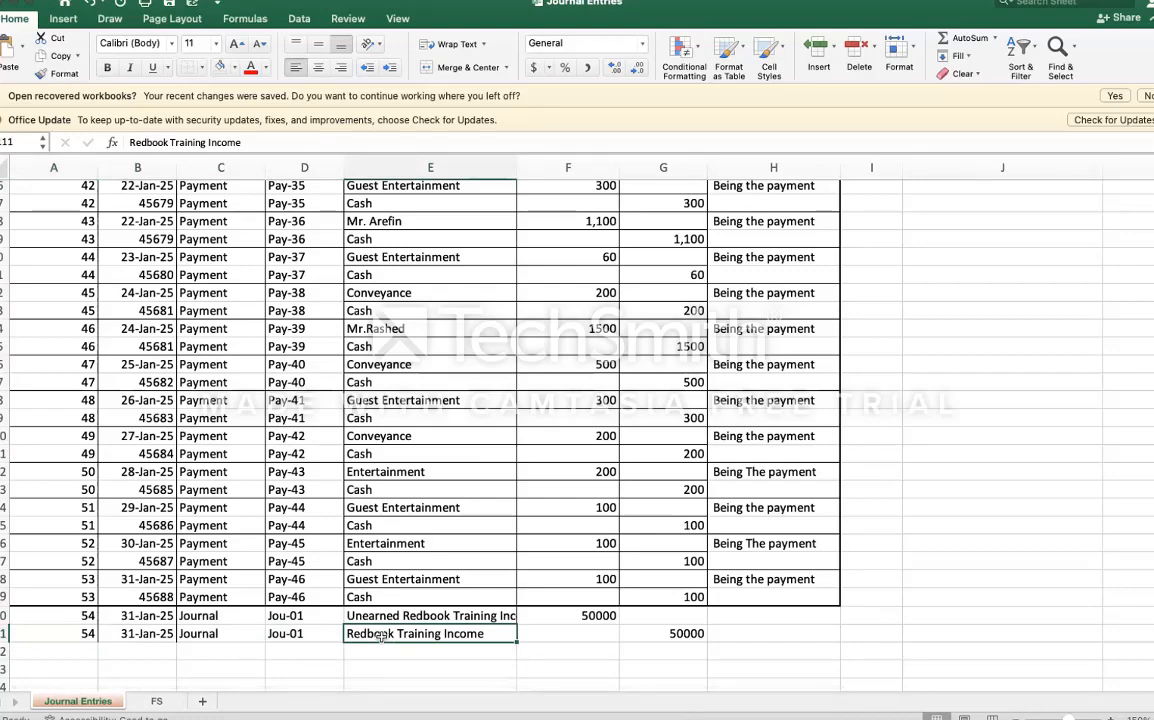
key(super+c)
key(Up)
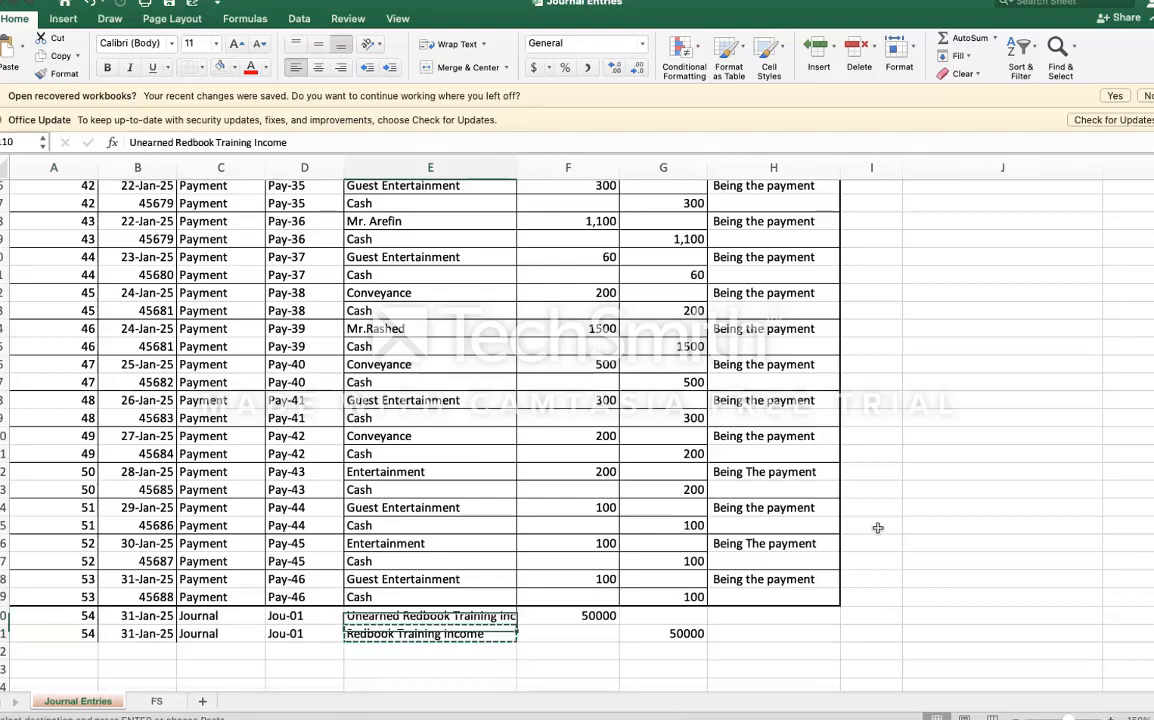
key(Up)
key(super+Up)
key(super+Right)
key(super+Right)
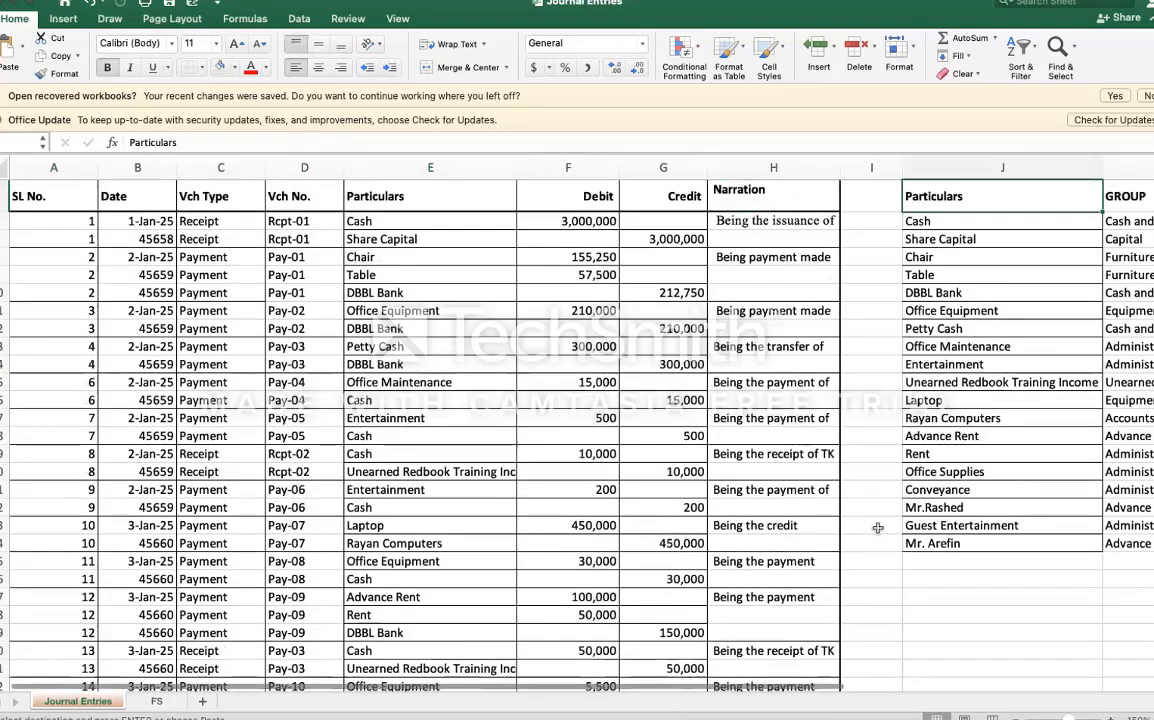
key(super+Down)
key(Down)
key(super+v)
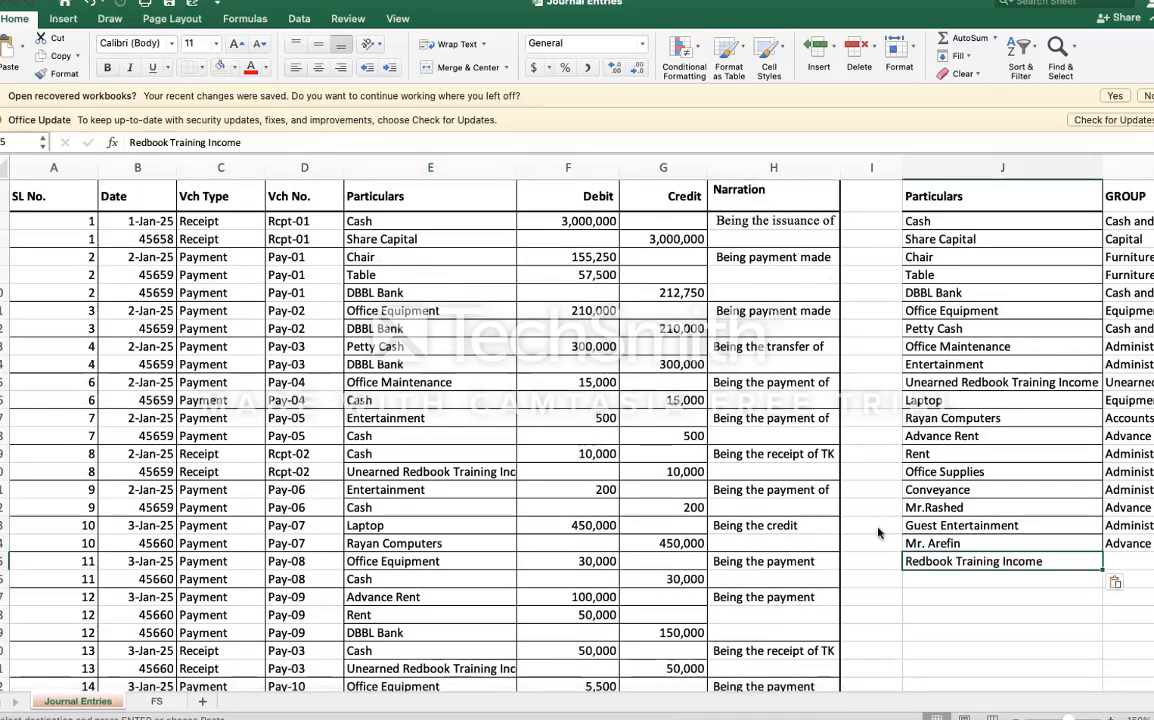
Step: Enter Income as the group of Redbook Training Income in the trial balance
key(Right)
key(Right)
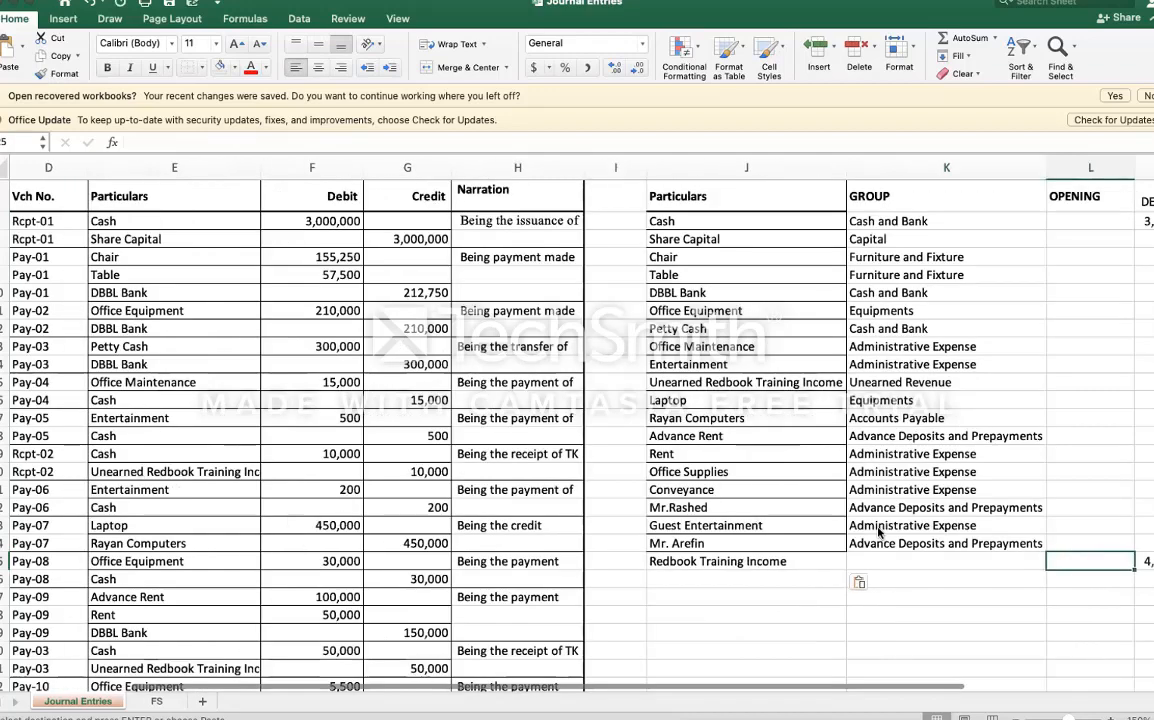
key(Left)
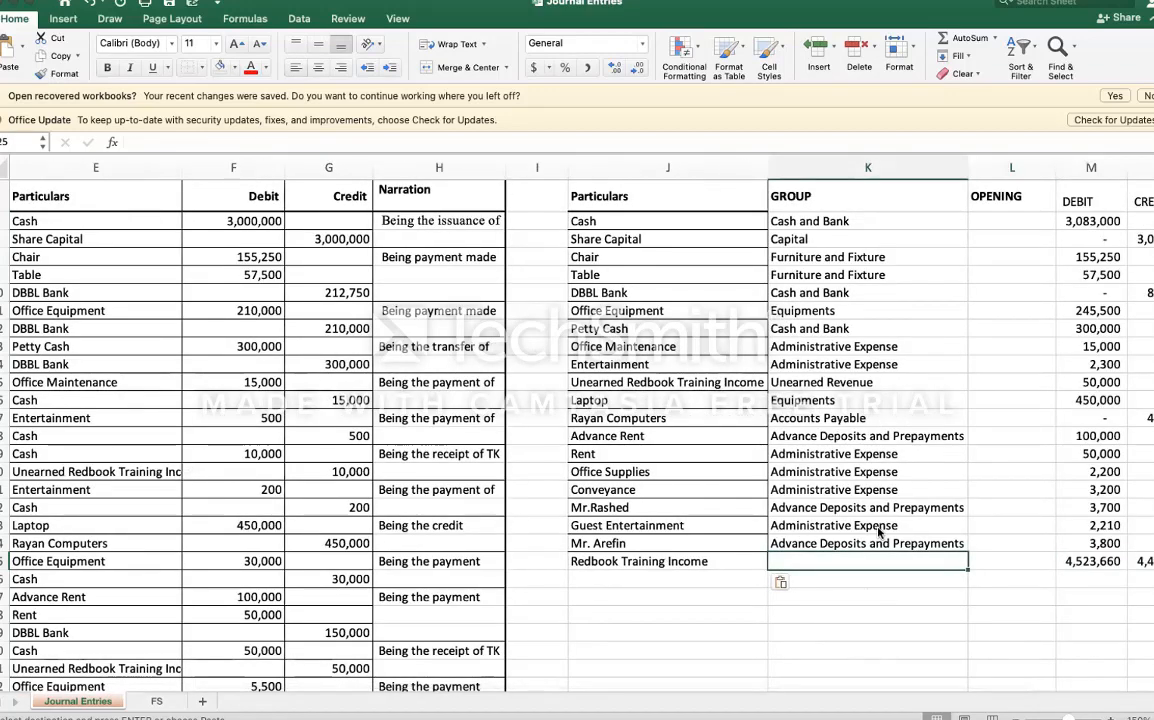
text(Sales)
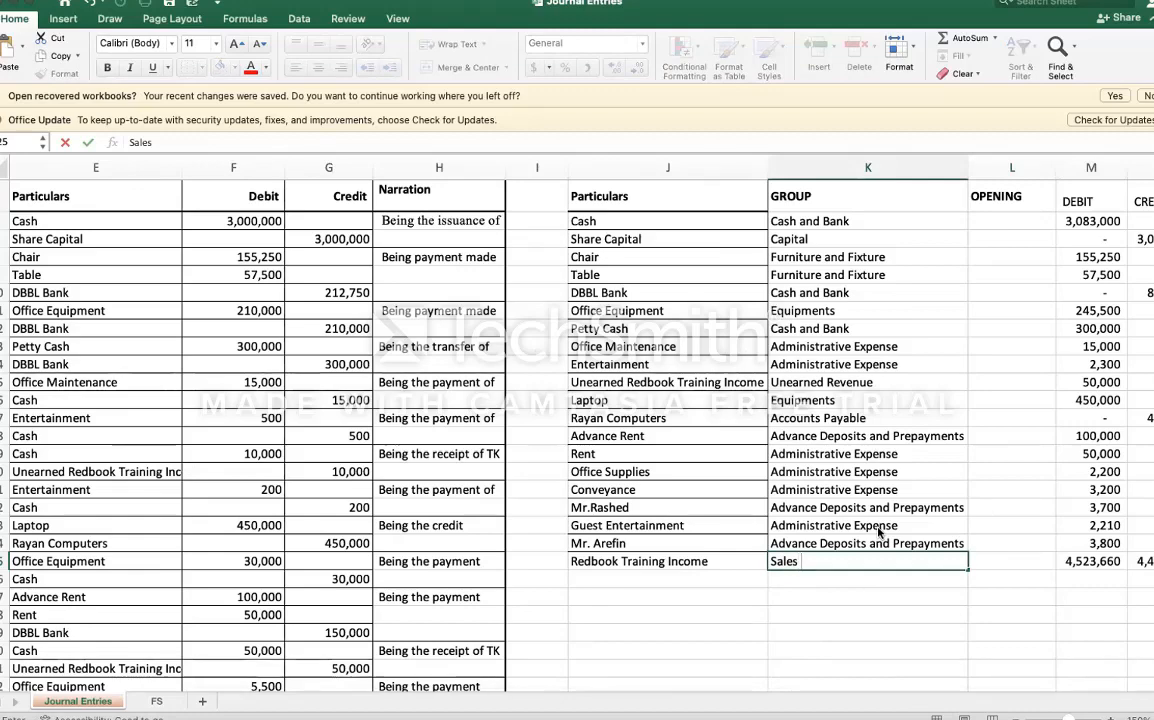
text( Re)
key(BackSpace)
key(BackSpace)
key(BackSpace)
key(BackSpace)
key(BackSpace)
key(BackSpace)
key(BackSpace)
key(BackSpace)
text(Inc)
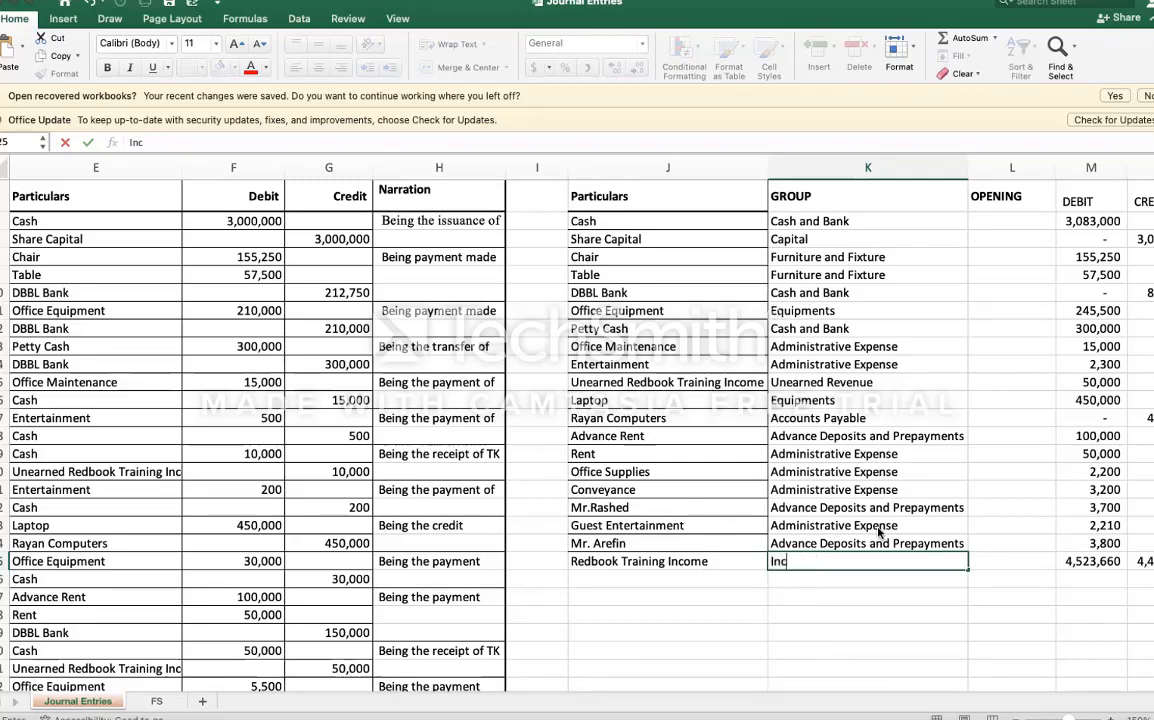
text(ome)
key(Tab)
Step: Move the trial balance totals down one row and fill the debit, credit and balance formulas into the Redbook Training Income row
key(Tab)
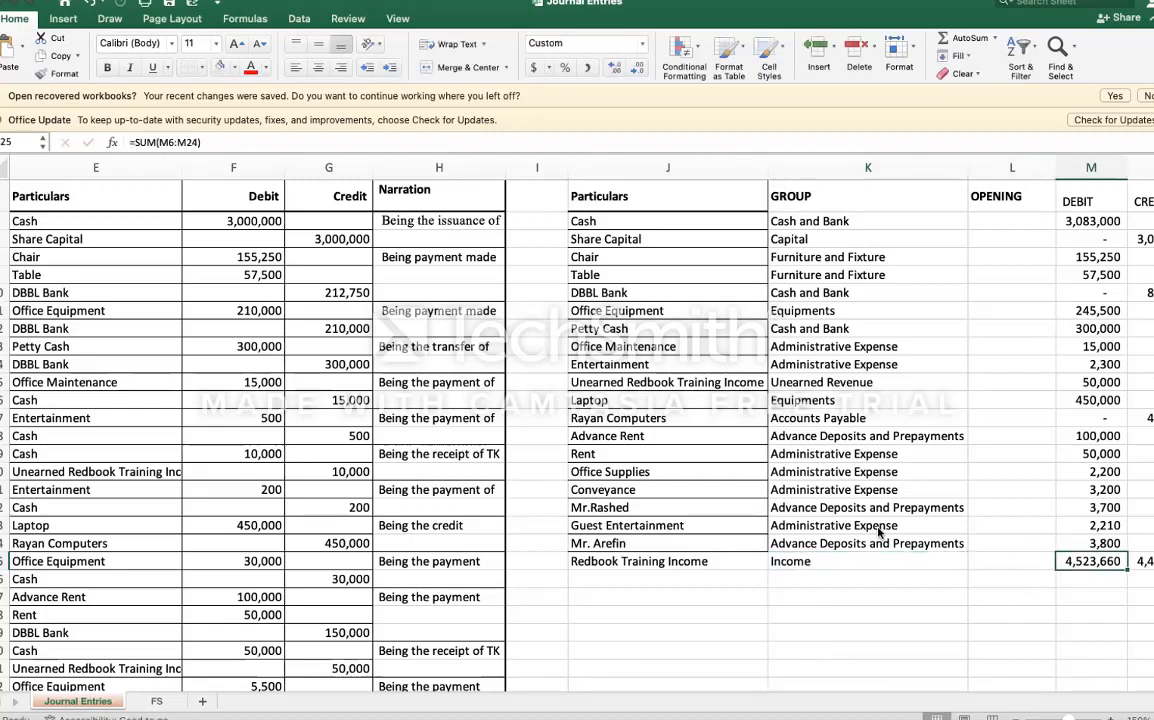
key(shift+Right)
key(shift+Right)
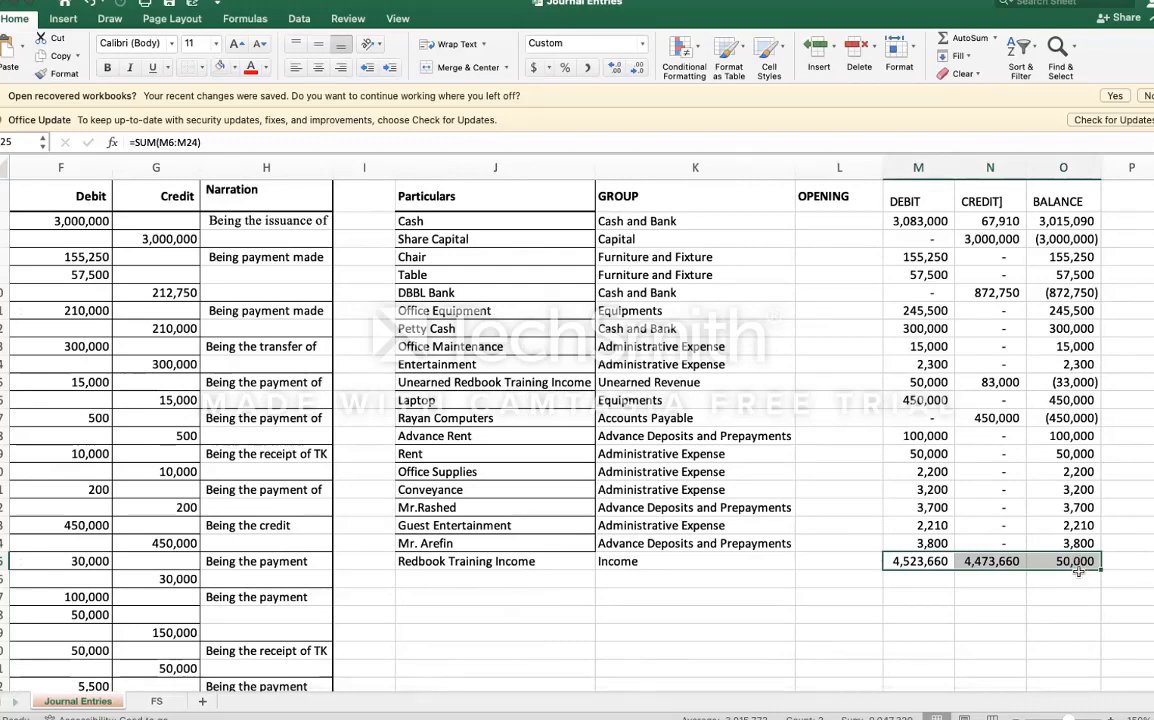
click(1078, 573)
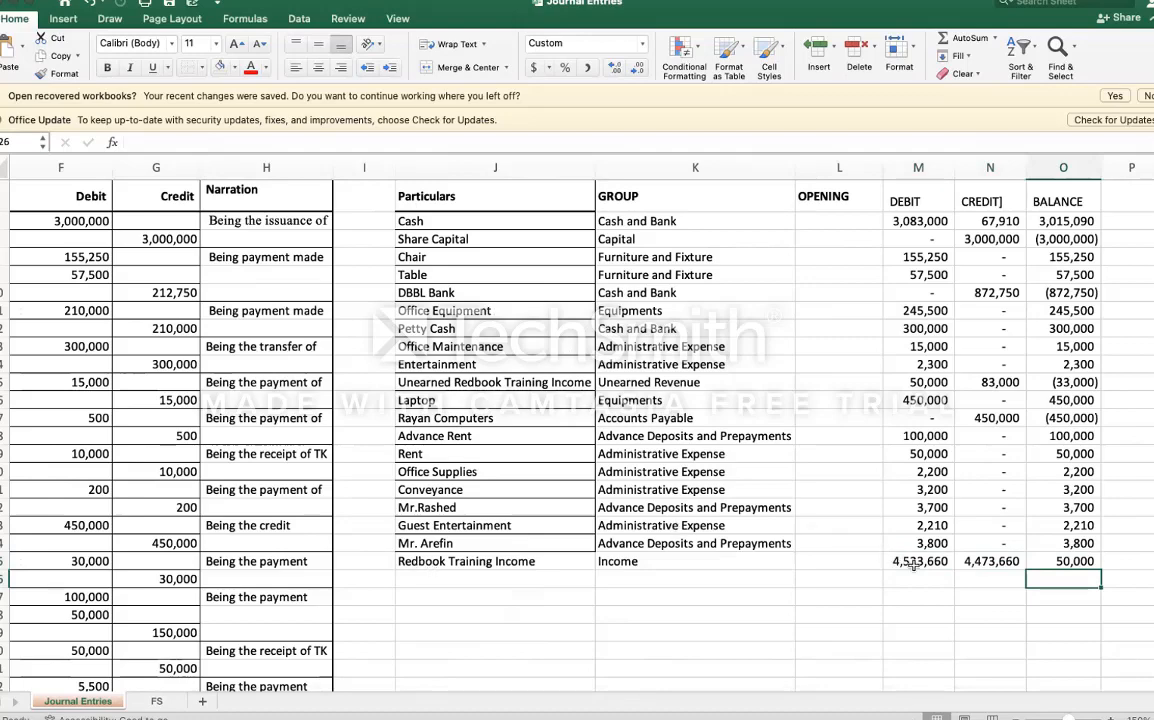
drag(910, 561, 1065, 562)
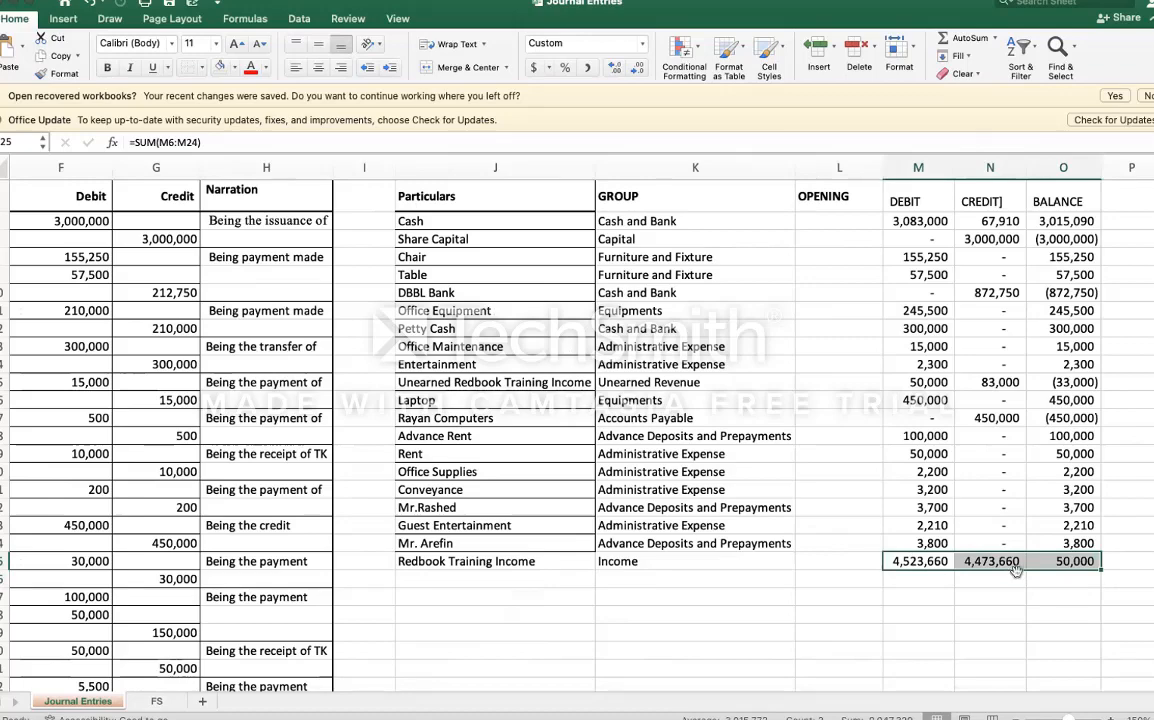
drag(1015, 568, 1015, 580)
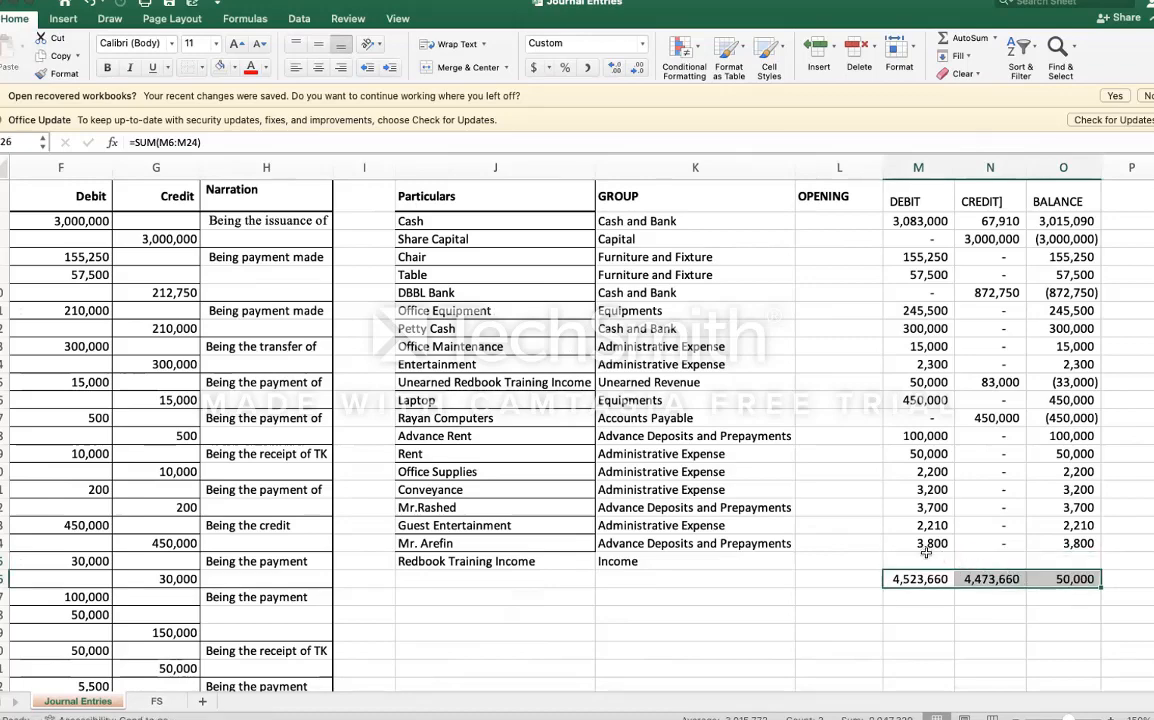
drag(926, 560, 1045, 558)
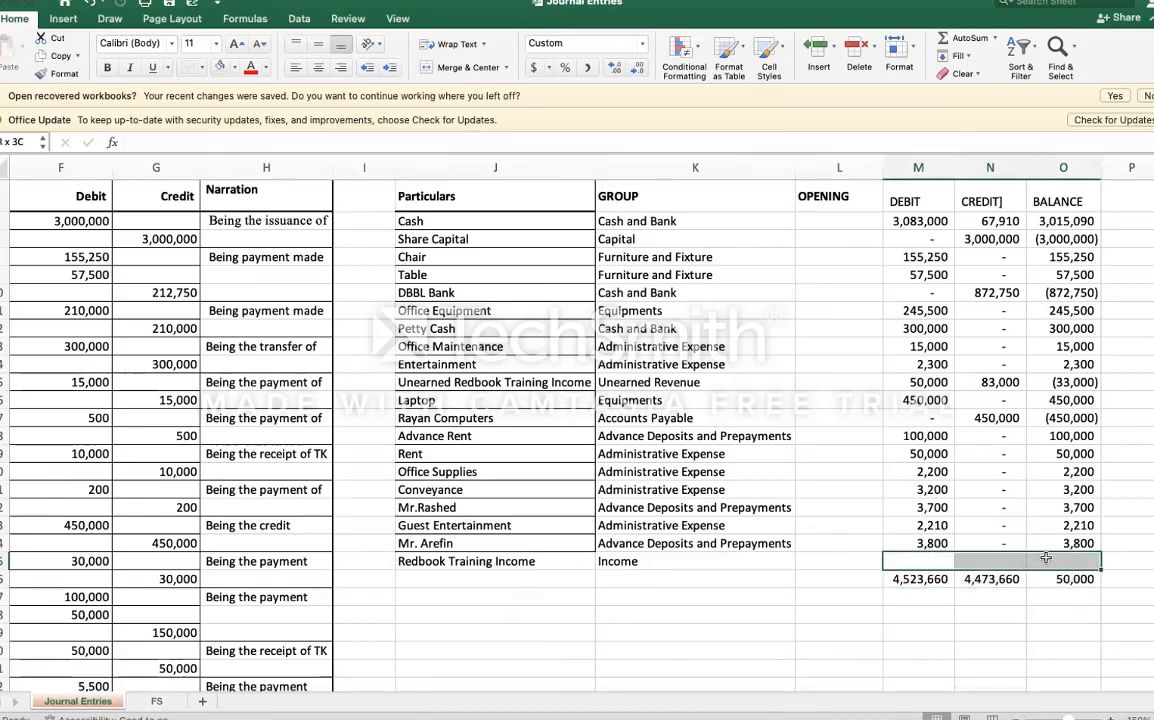
key(ctrl+d)
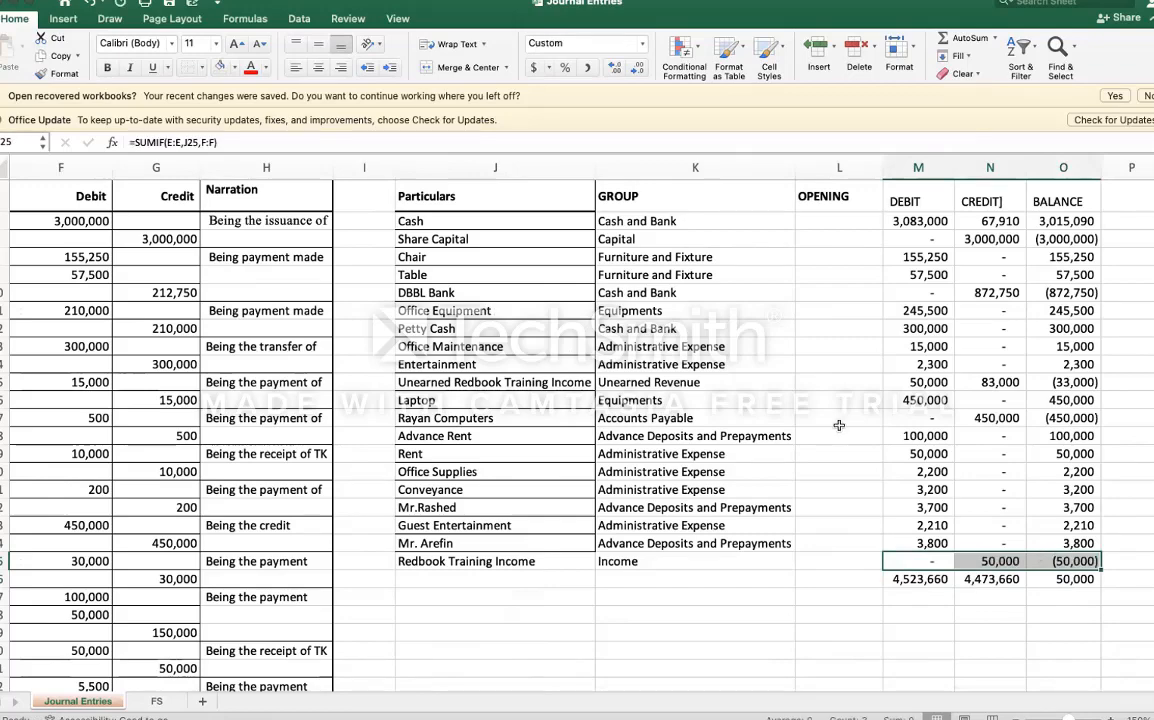
Step: Extend the Balance column total to sum O6:O25
double_click(1076, 580)
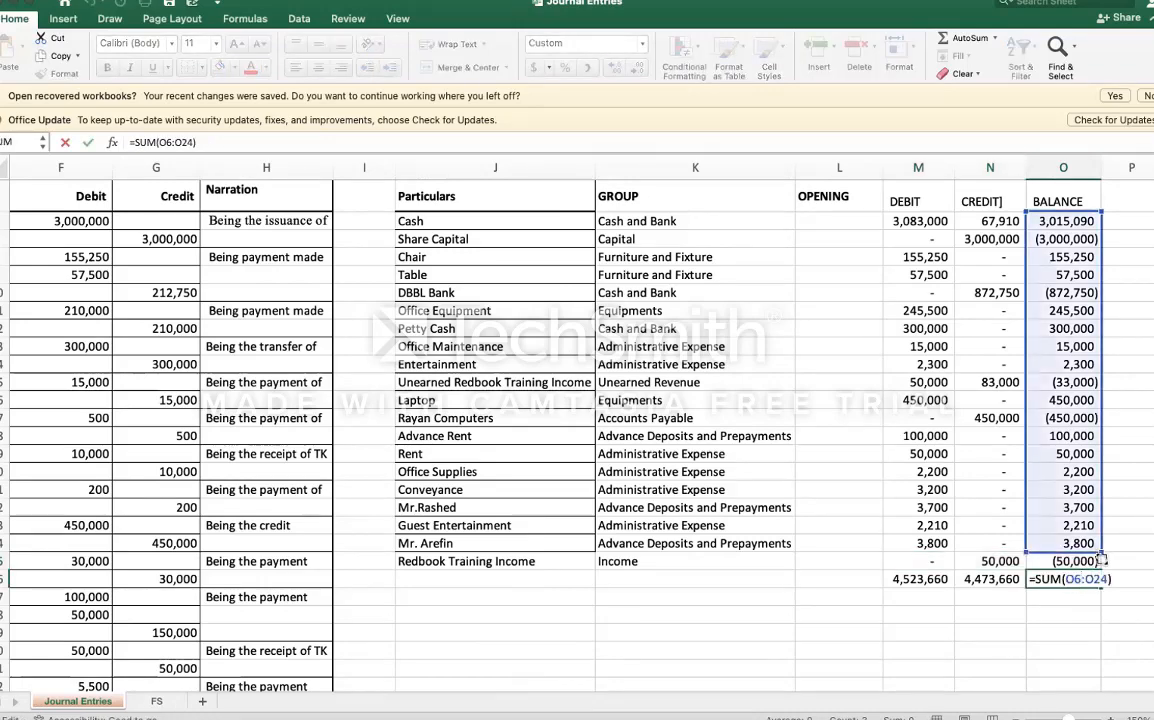
drag(1101, 549, 1101, 562)
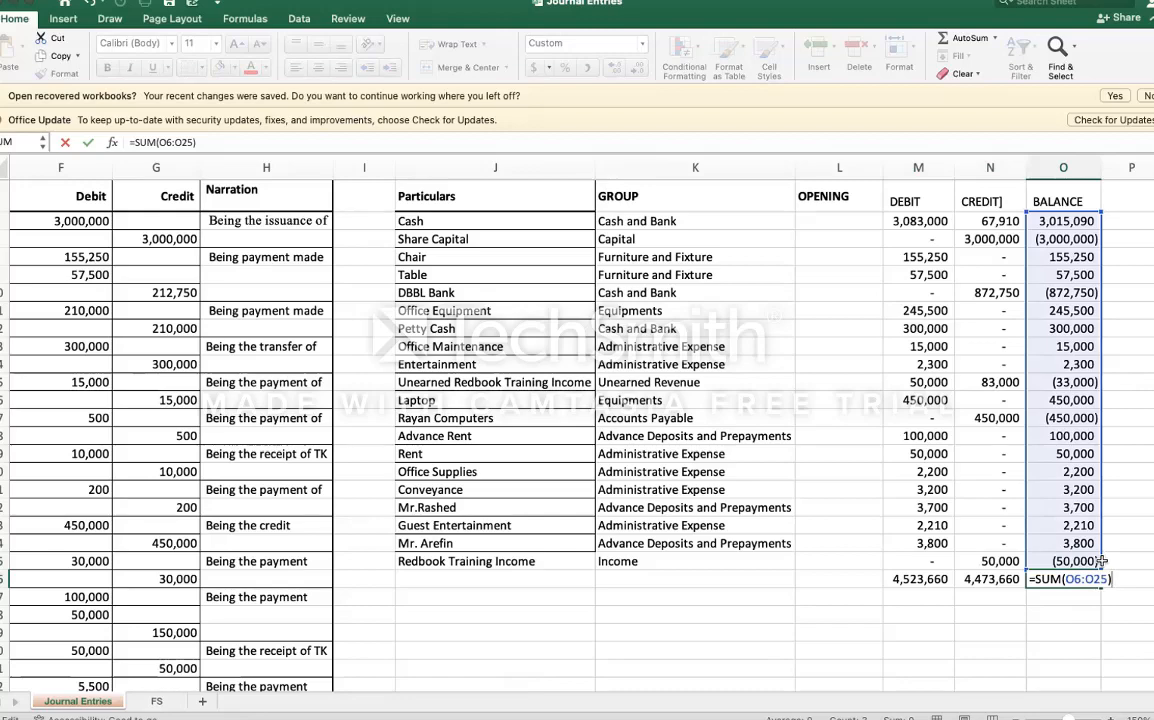
key(Return)
Step: Extend the Debit column total to sum M6:M25
key(Up)
key(Left)
key(Left)
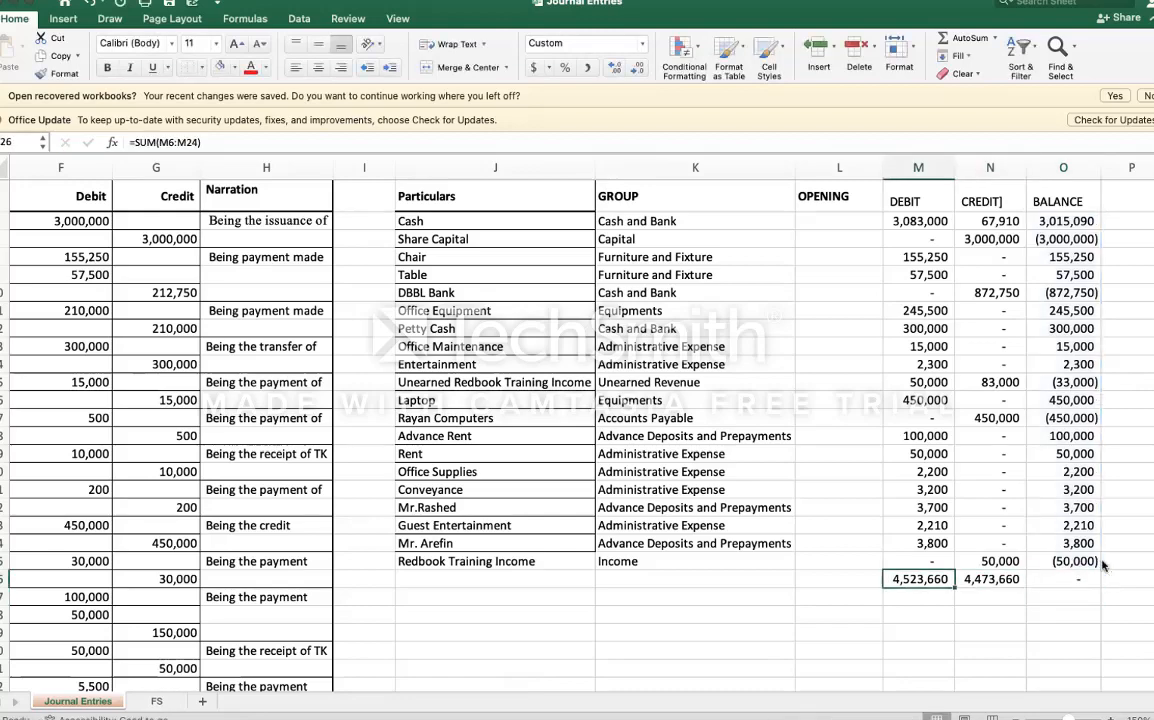
key(shift+Right)
key(F2)
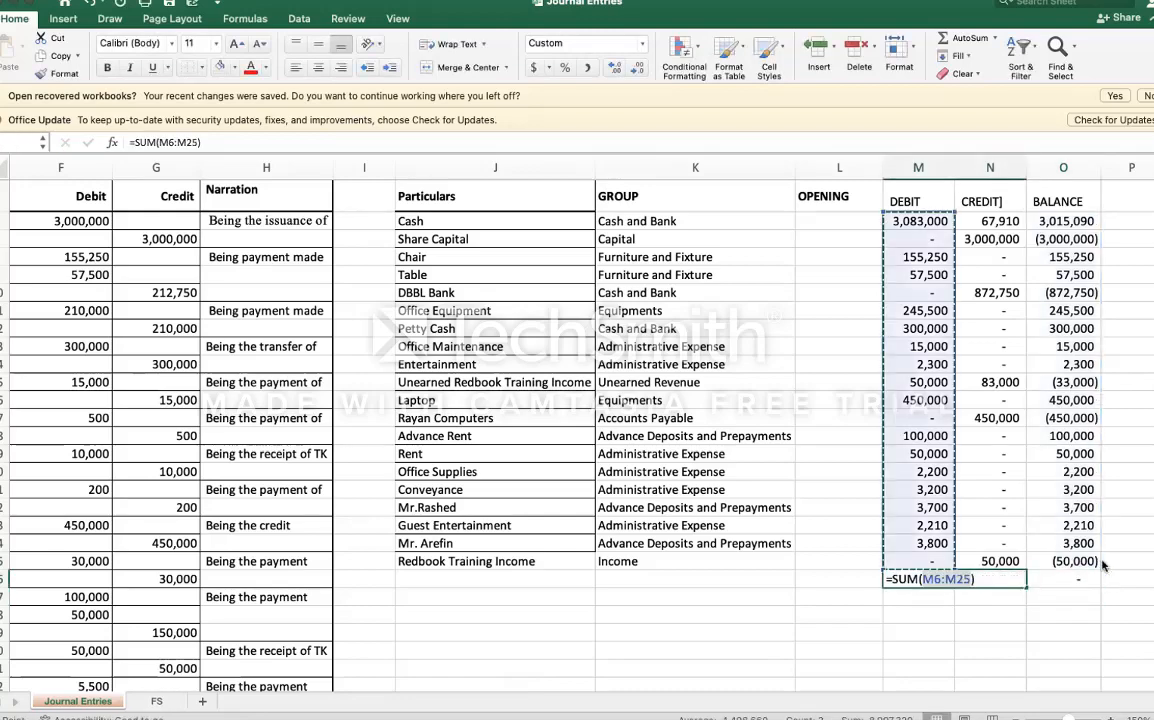
key(Return)
key(Up)
key(Down)
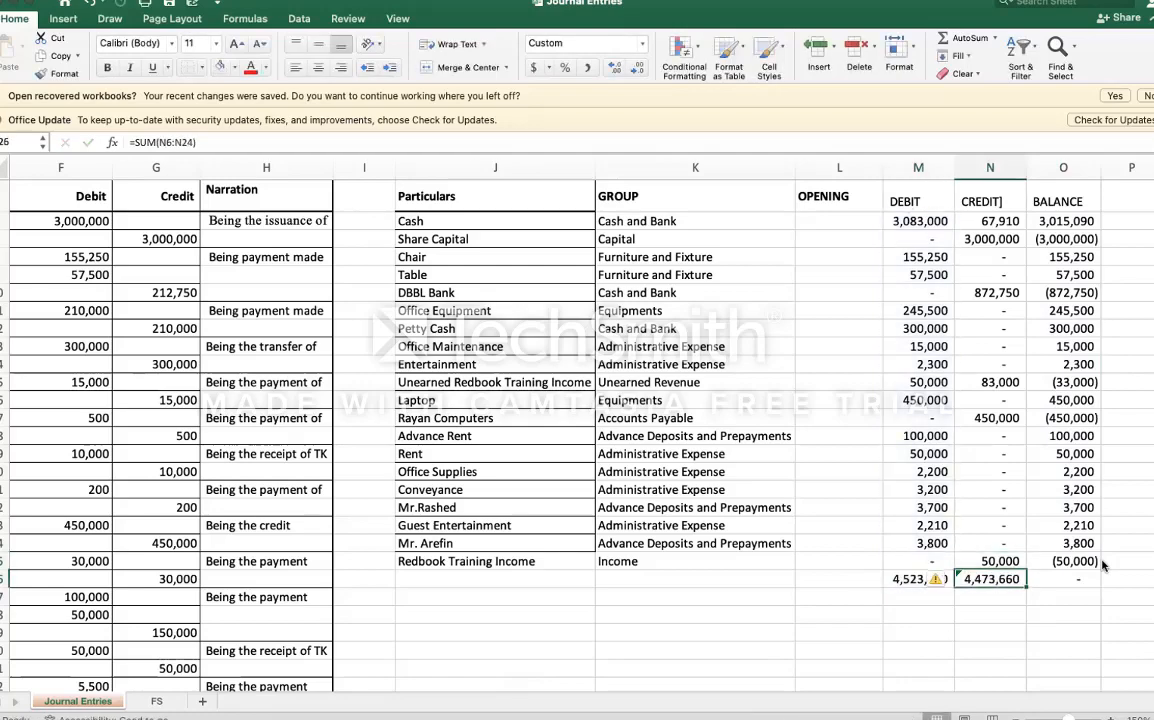
key(Left)
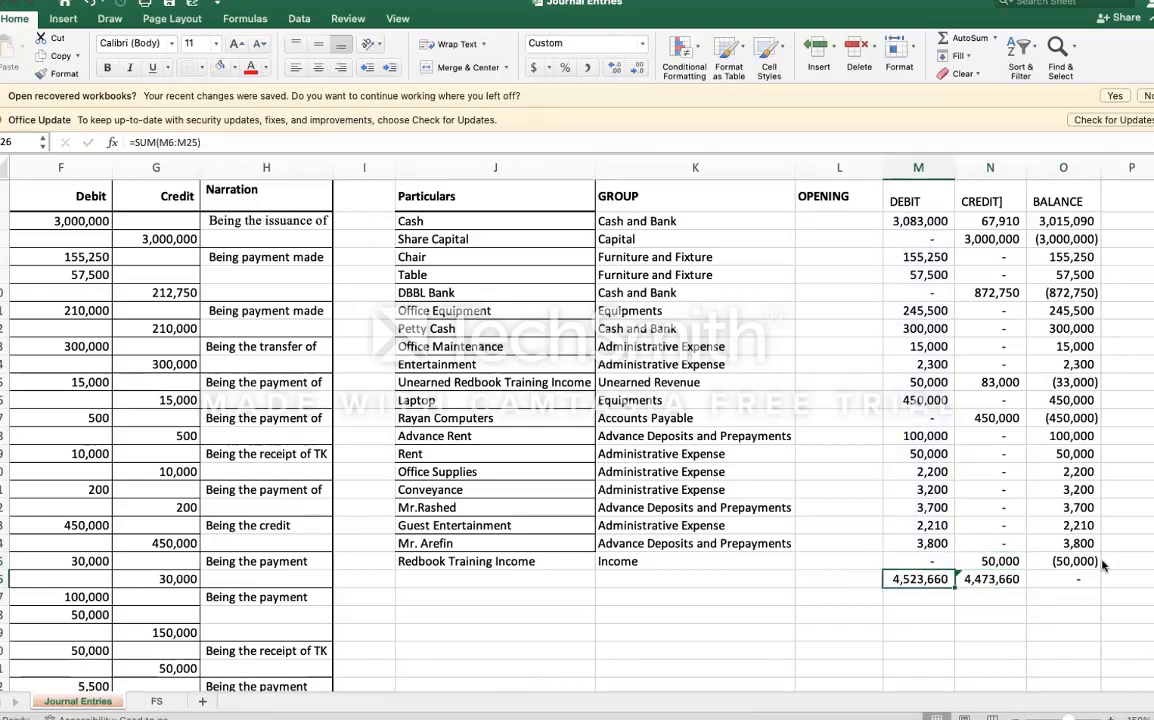
key(F2)
key(Up)
Step: Extend the Credit column total to include the Redbook Training Income row
key(Right)
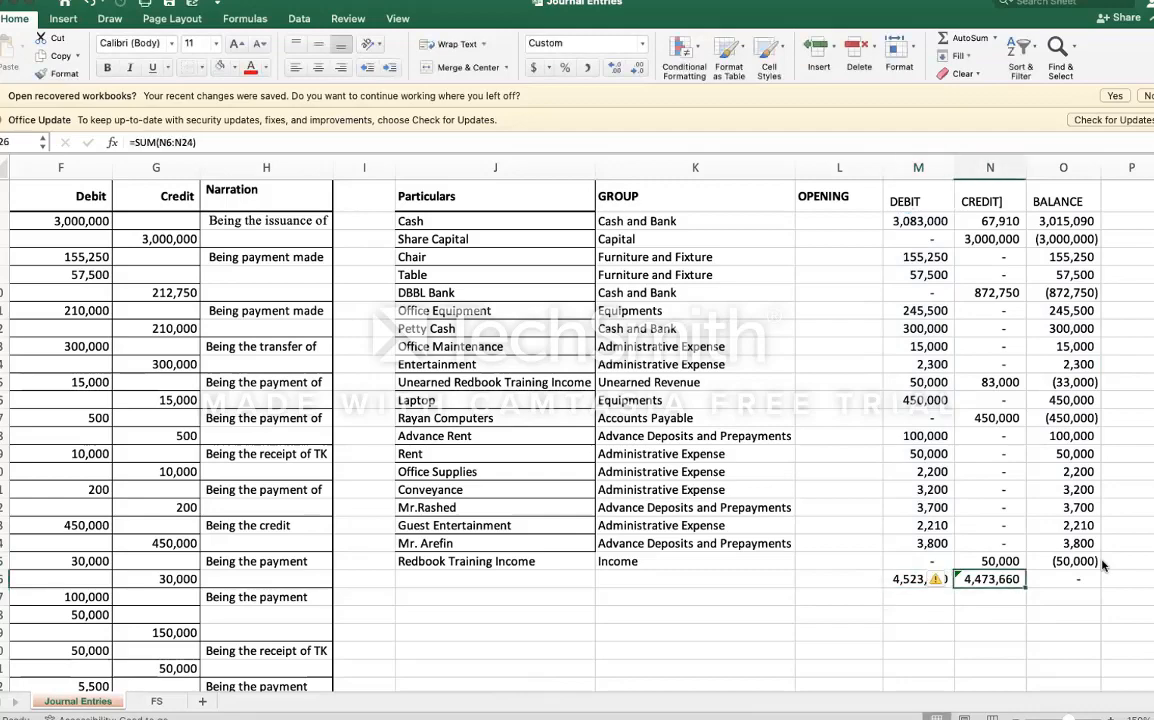
key(super+shift+t)
key(Return)
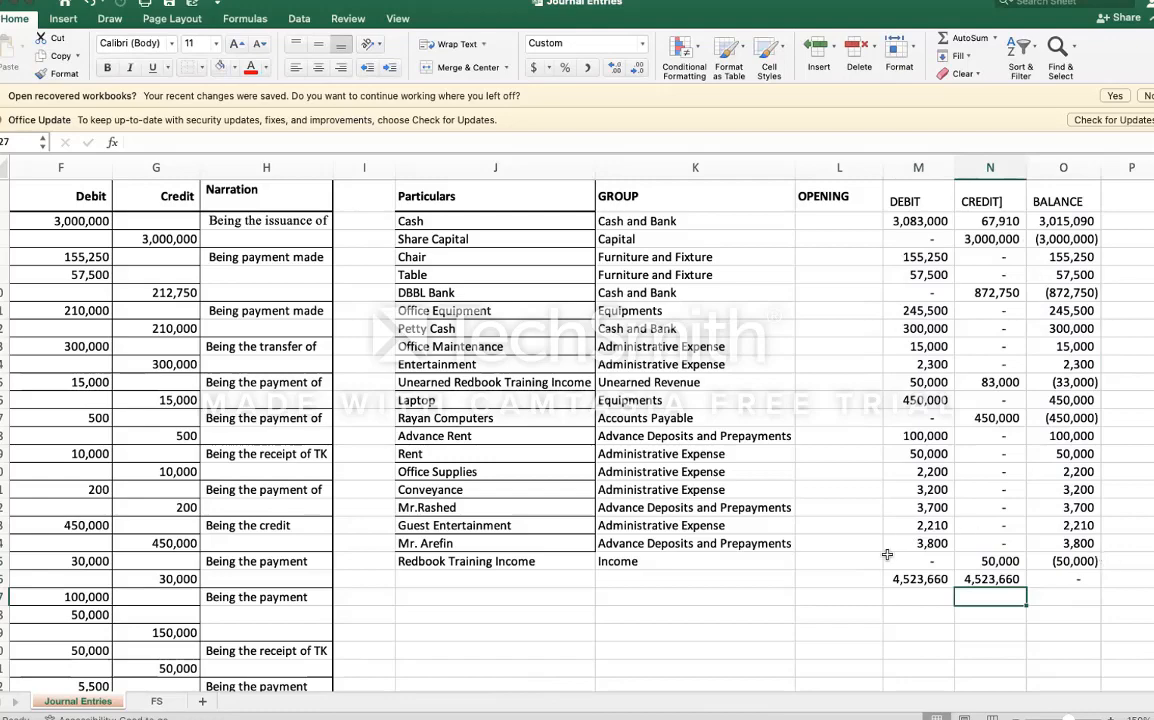
Step: Apply all borders to the trial balance table from the Particulars header through the Redbook Training Income row's balance
click(694, 562)
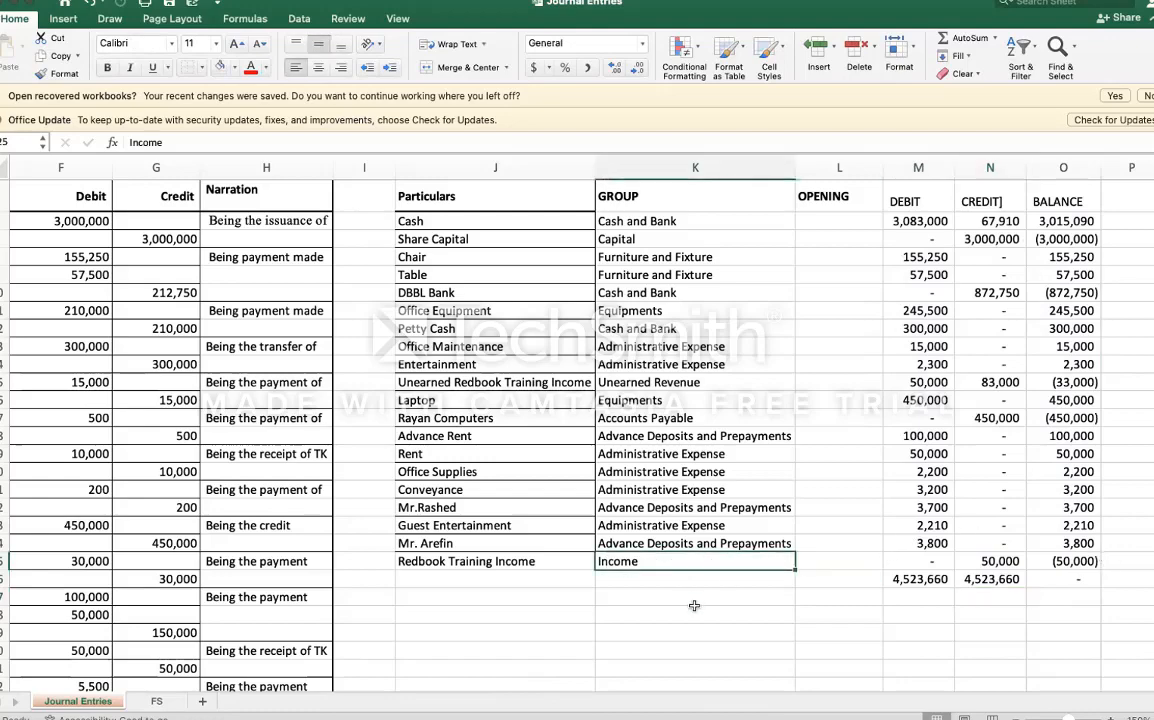
scroll(694, 606, up, 1)
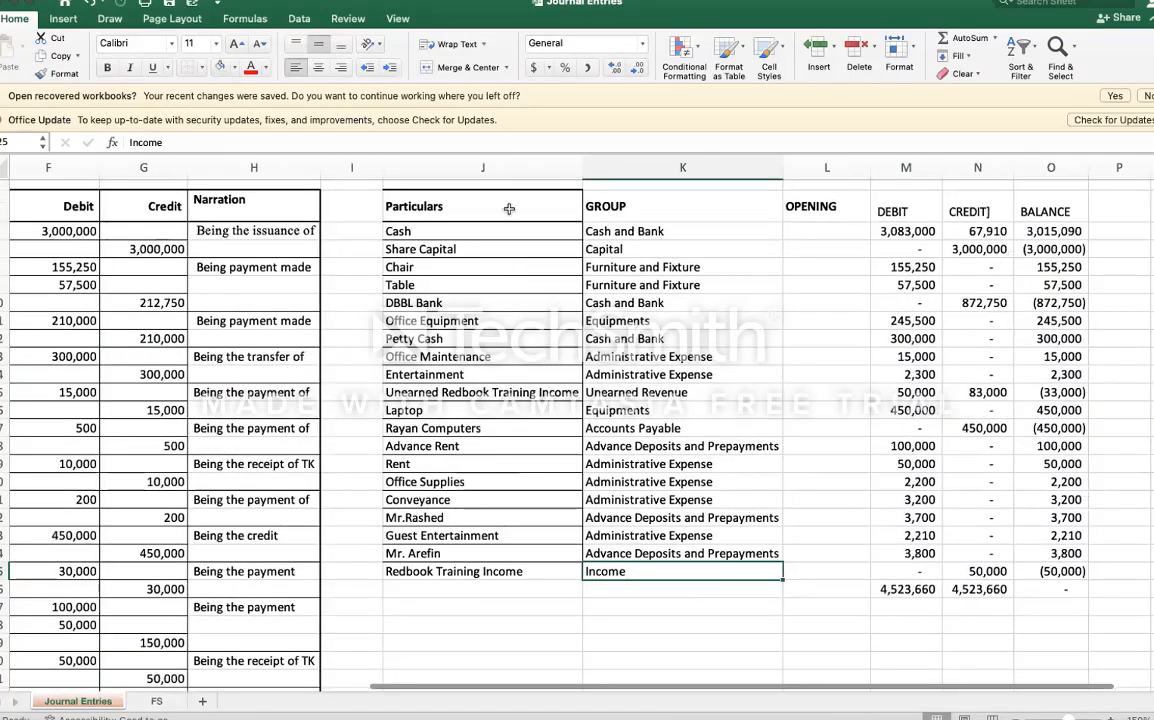
click(507, 207)
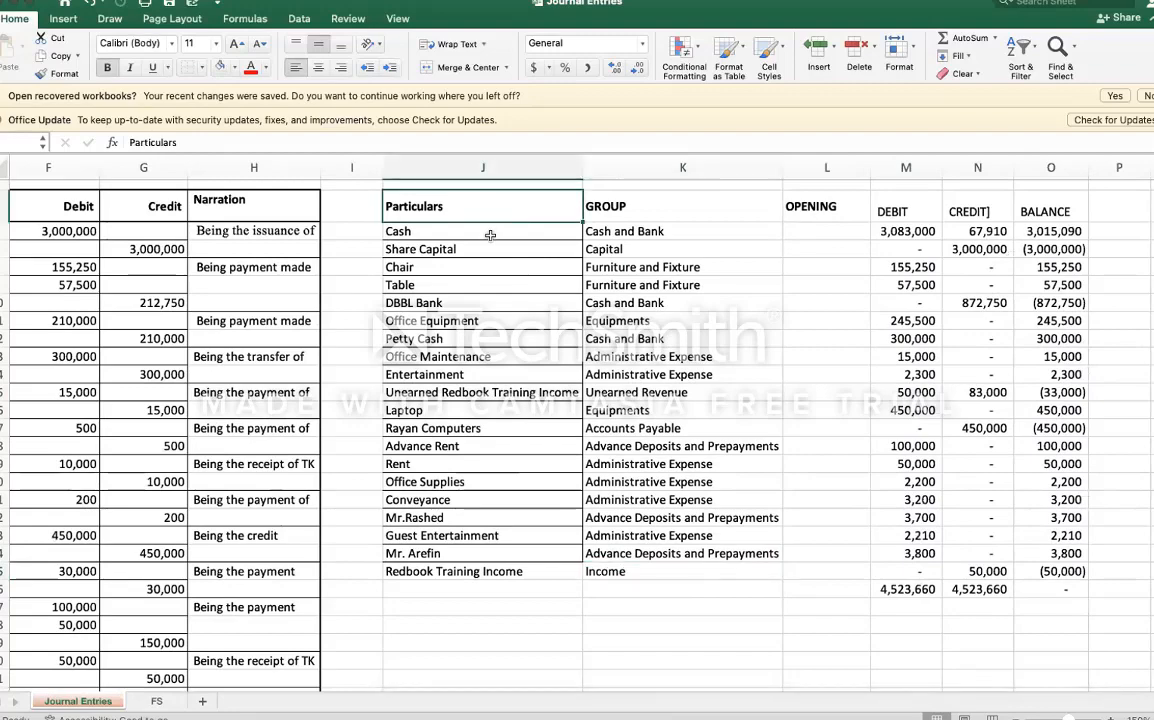
key(shift+super+Right)
key(shift+super+Right)
key(shift+super+Left)
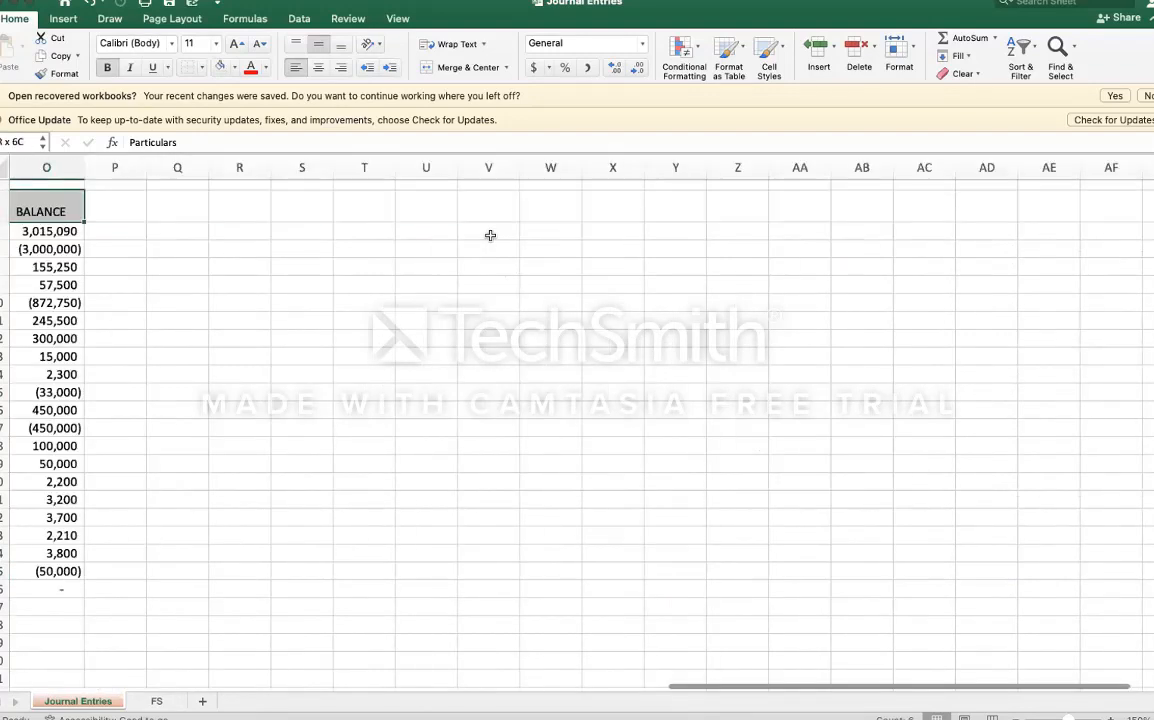
key(shift+super+Down)
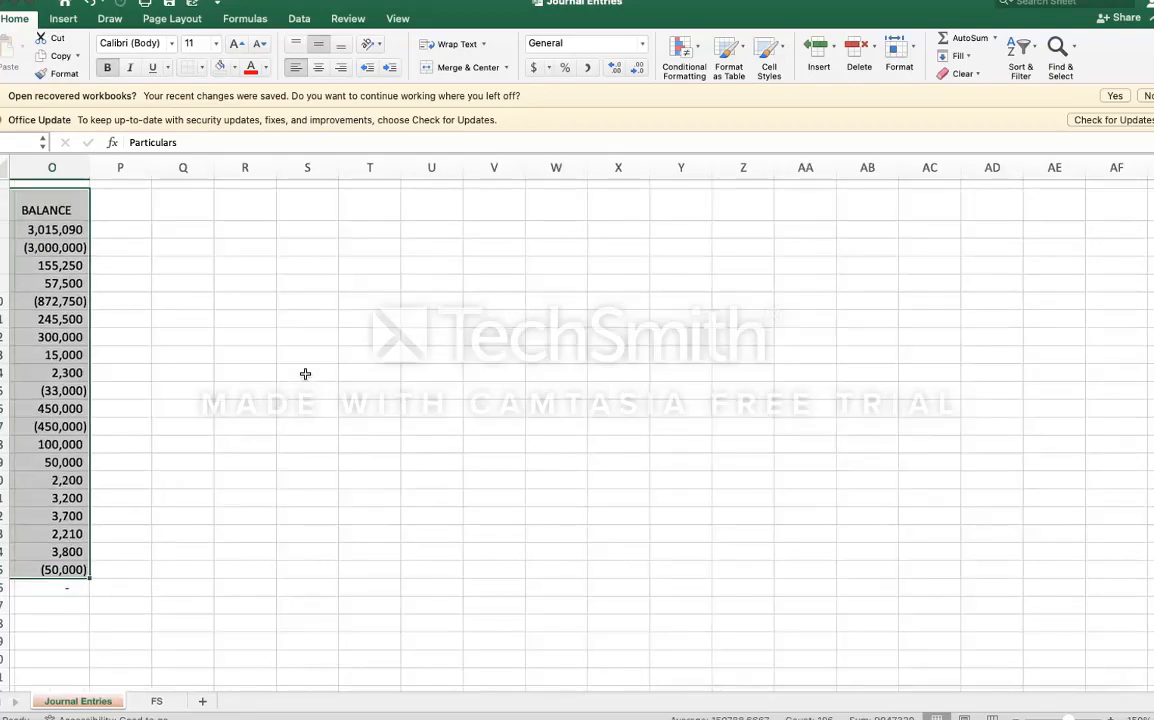
scroll(304, 376, left, 9)
scroll(304, 373, left, 1)
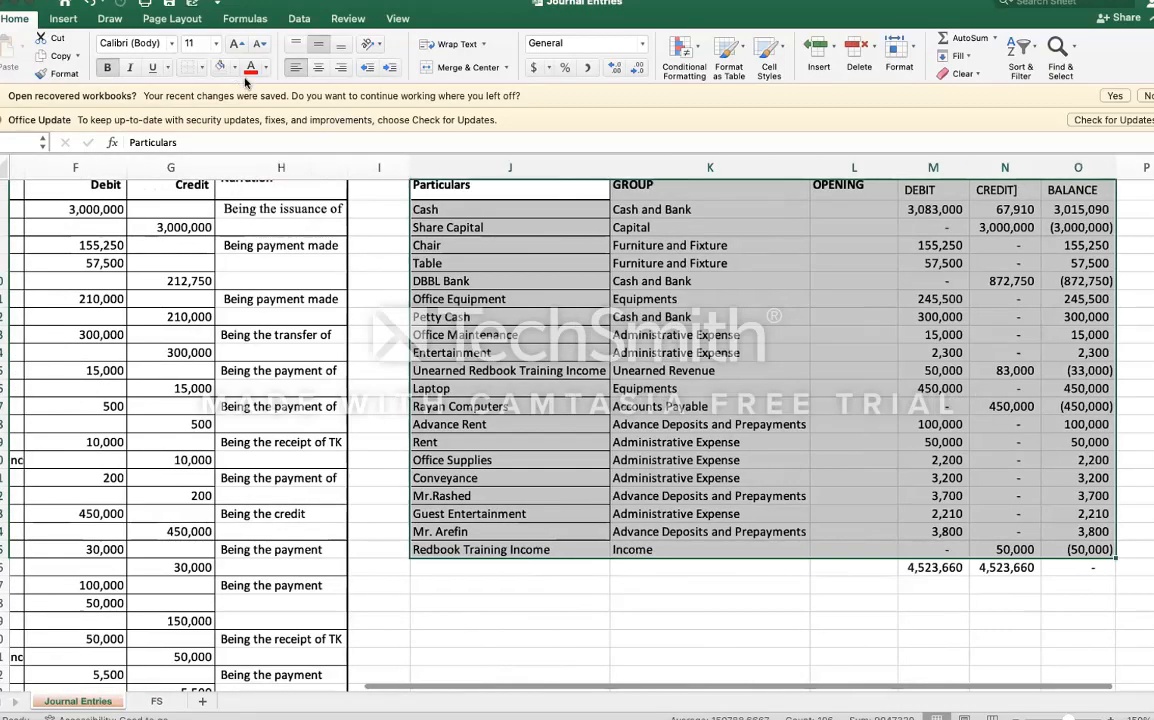
click(201, 70)
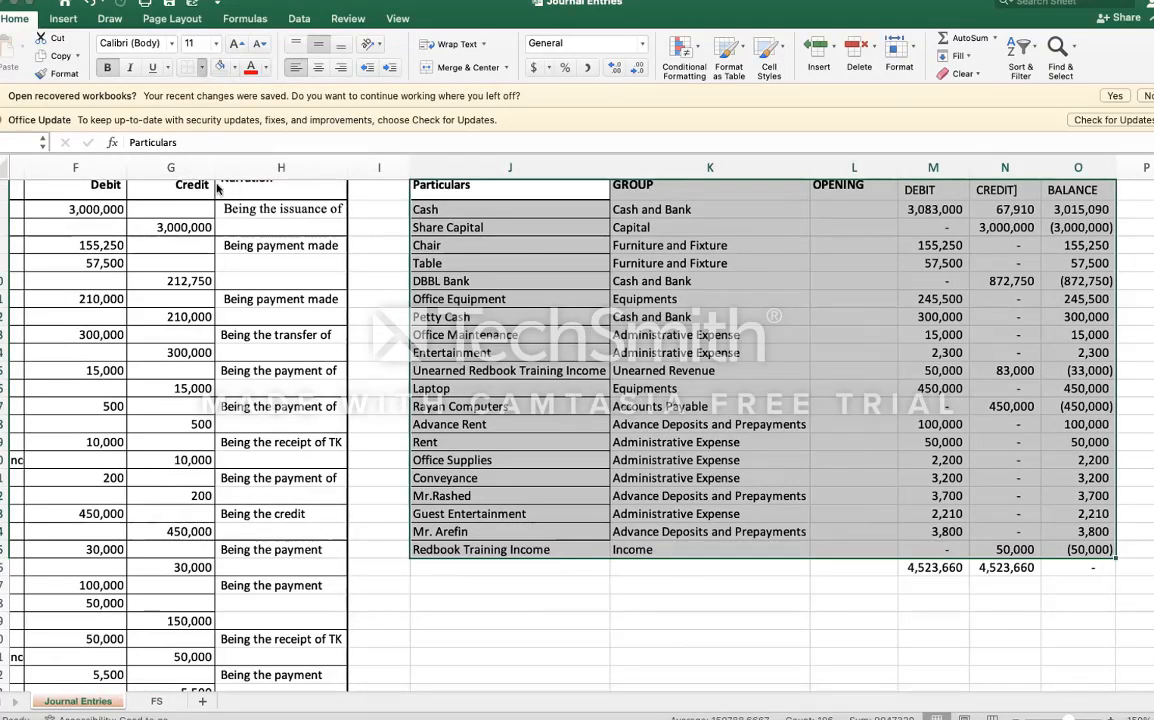
click(230, 212)
click(686, 378)
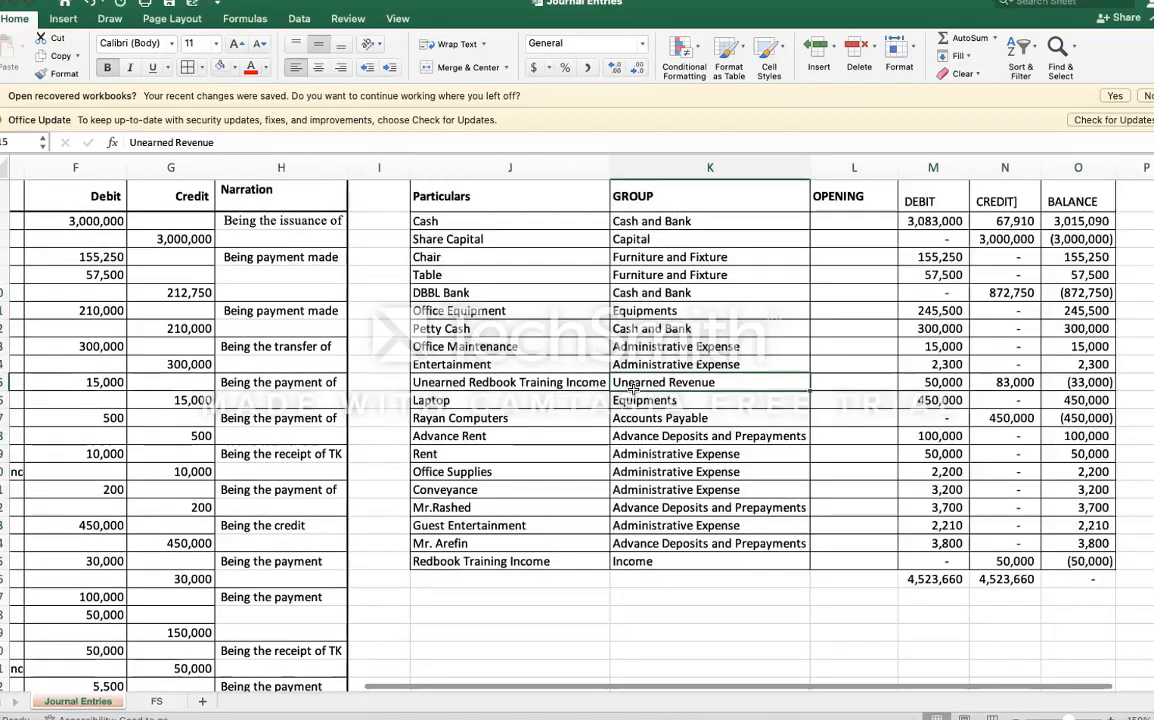
Step: Copy the Particulars header's formatting to the GROUP, OPENING, DEBIT, CREDIT and BALANCE headers
scroll(686, 292, up, 5)
click(686, 292)
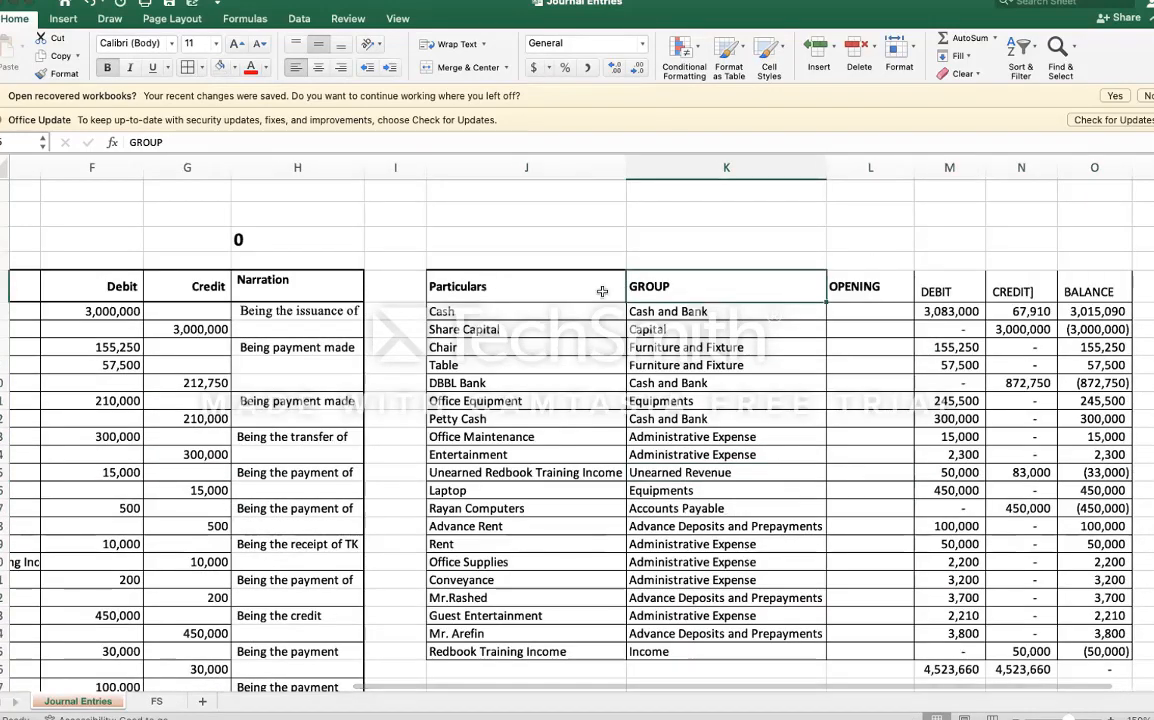
click(800, 326)
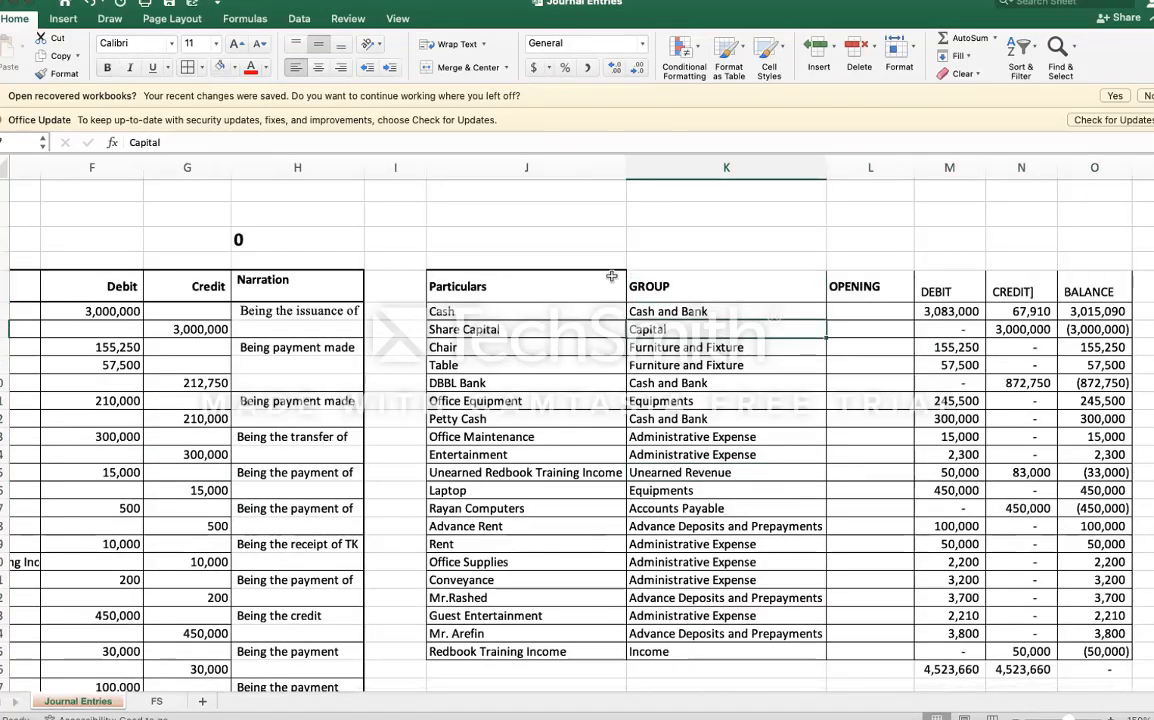
click(530, 286)
double_click(61, 75)
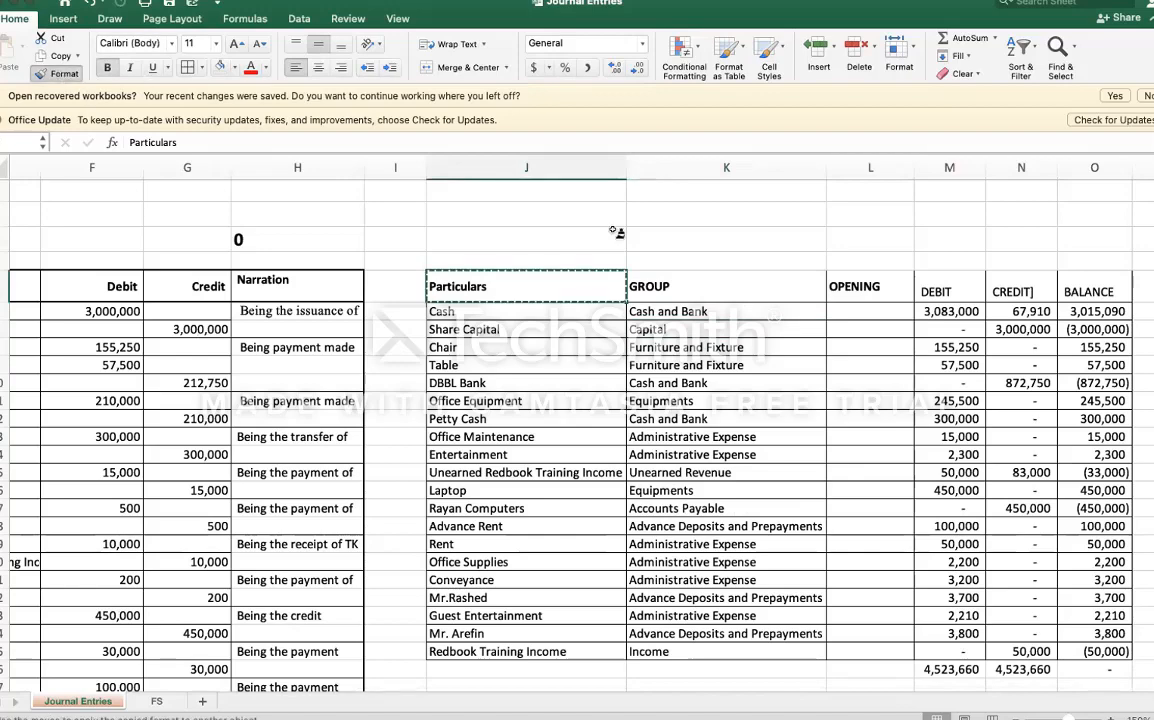
click(690, 286)
mouse_move(873, 287)
mouse_down()
mouse_move(950, 262)
mouse_move(1010, 262)
mouse_move(1090, 287)
mouse_up()
click(725, 399)
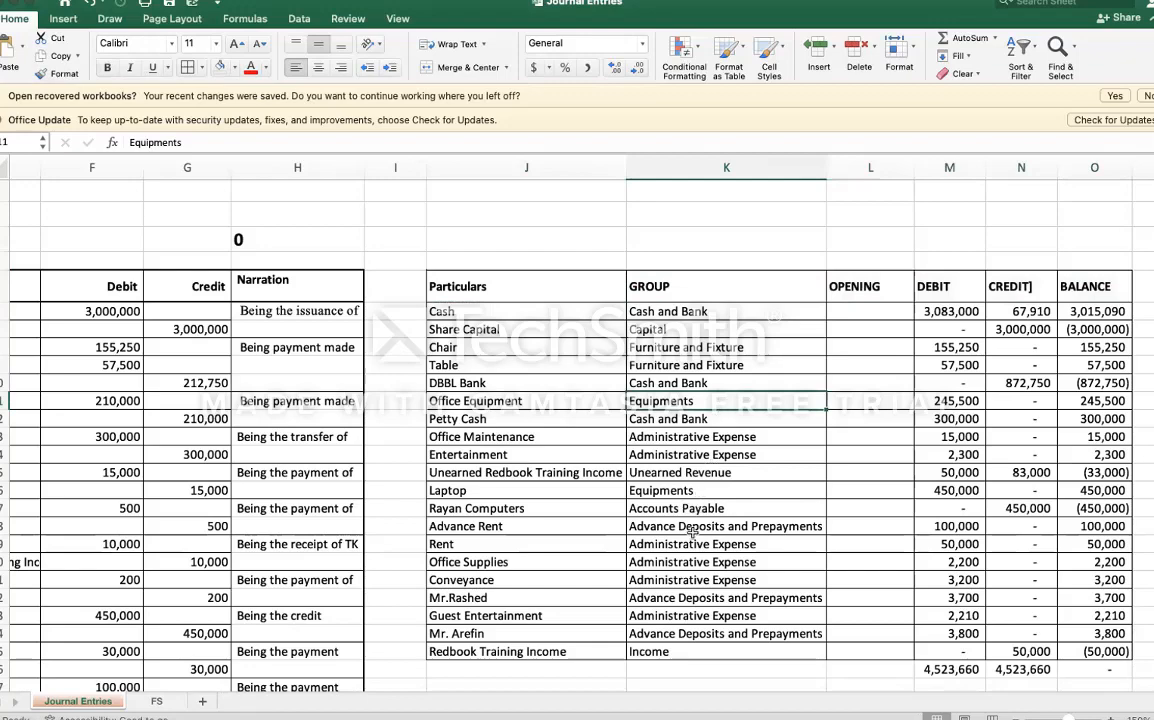
Step: Open the FS sheet and enlarge its view to 170%
scroll(660, 500, right, 2)
scroll(693, 532, down, 2)
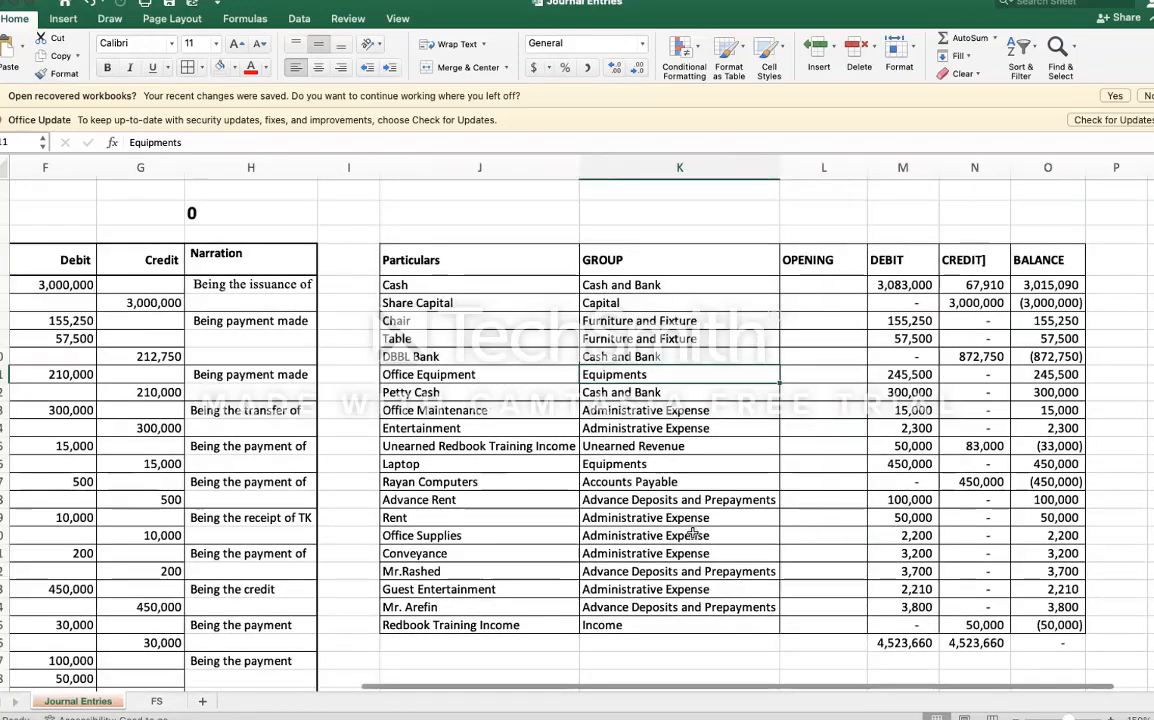
click(155, 702)
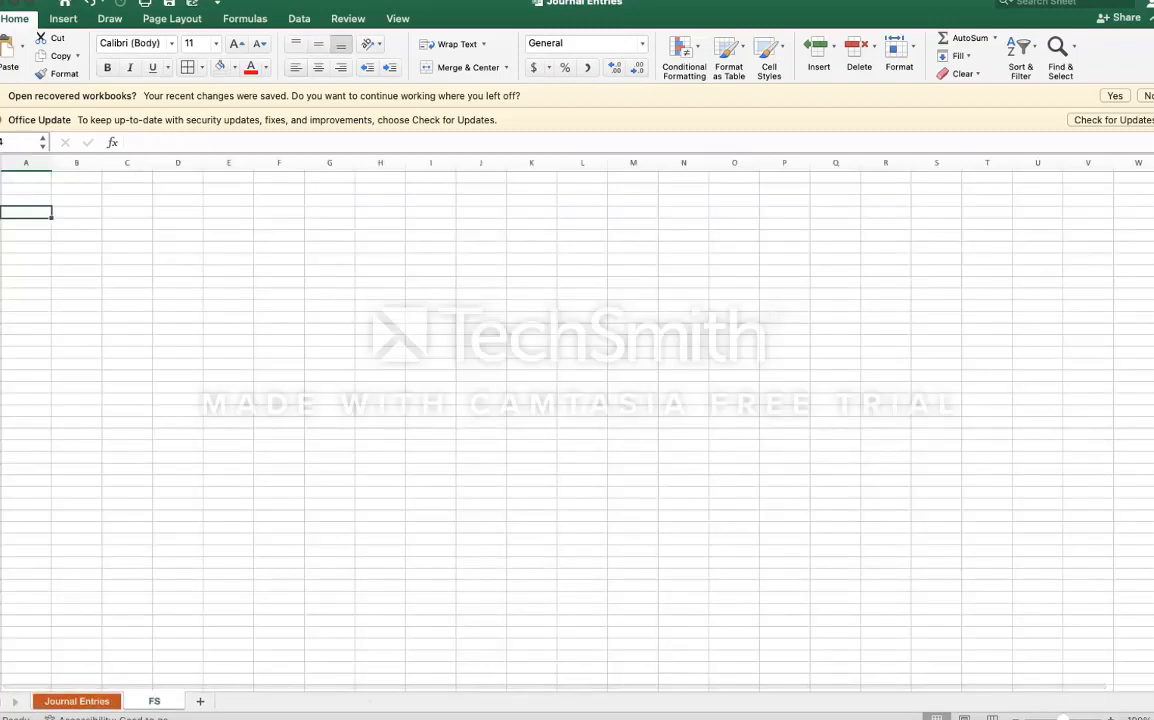
click(1110, 718)
click(1110, 718)
click(1110, 718)
click(1110, 718)
click(1110, 718)
click(1110, 718)
click(1110, 718)
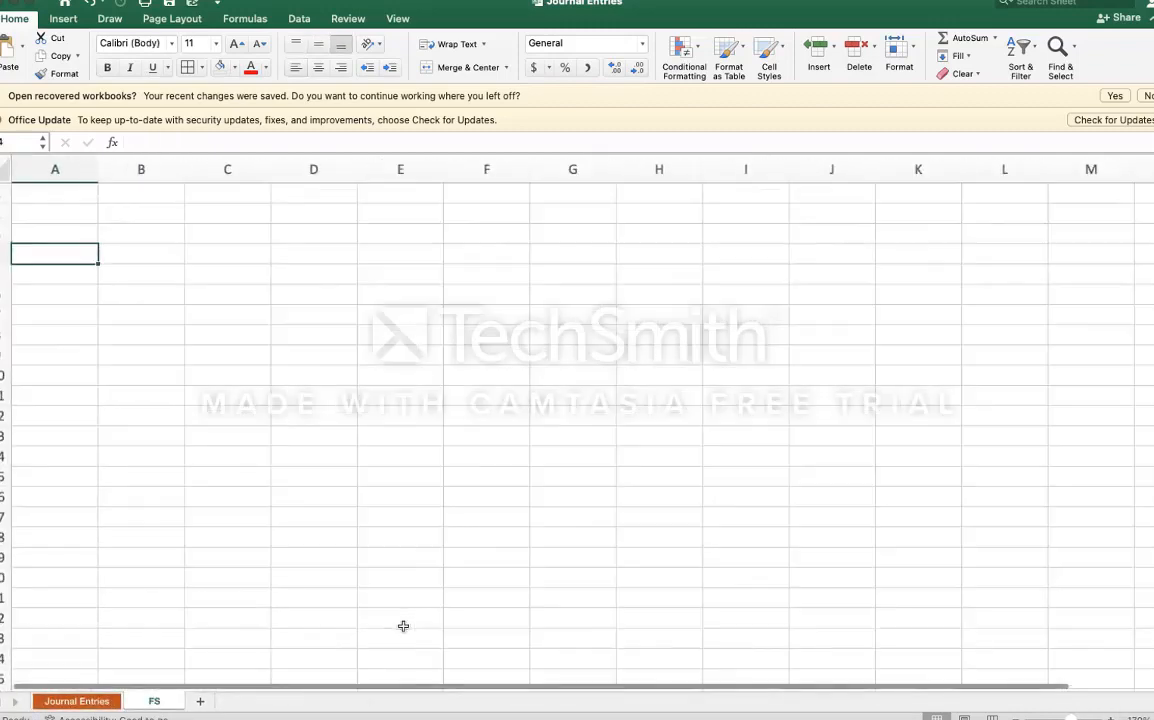
click(63, 276)
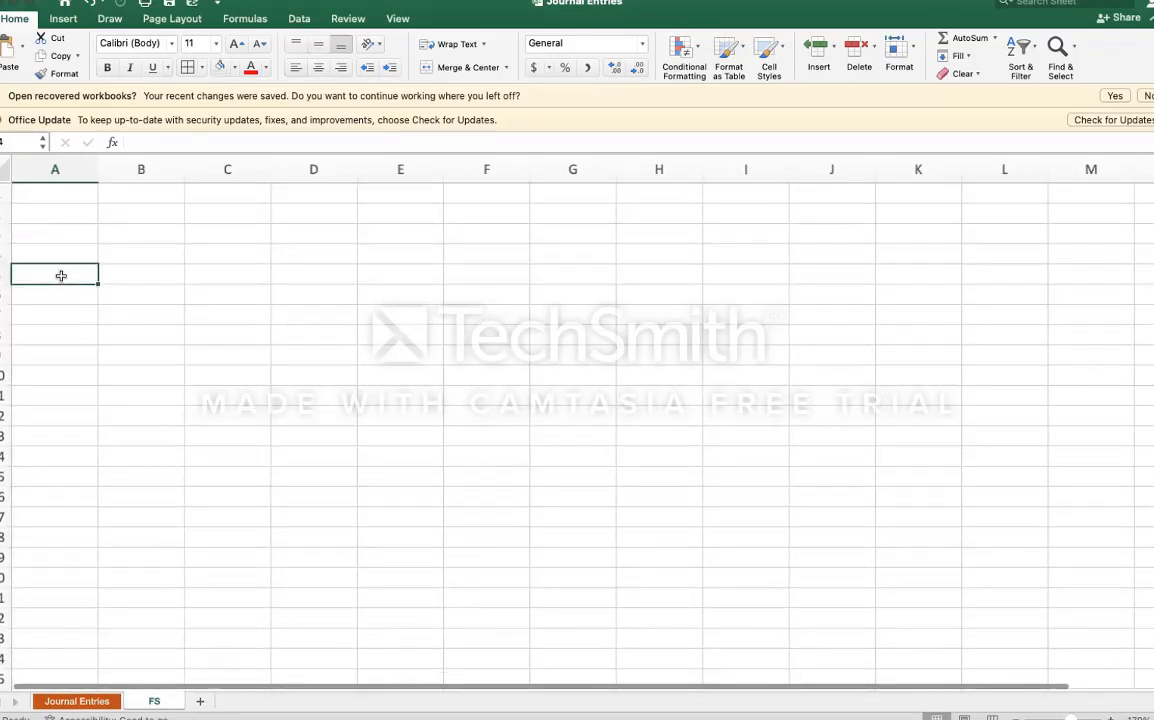
text(S)
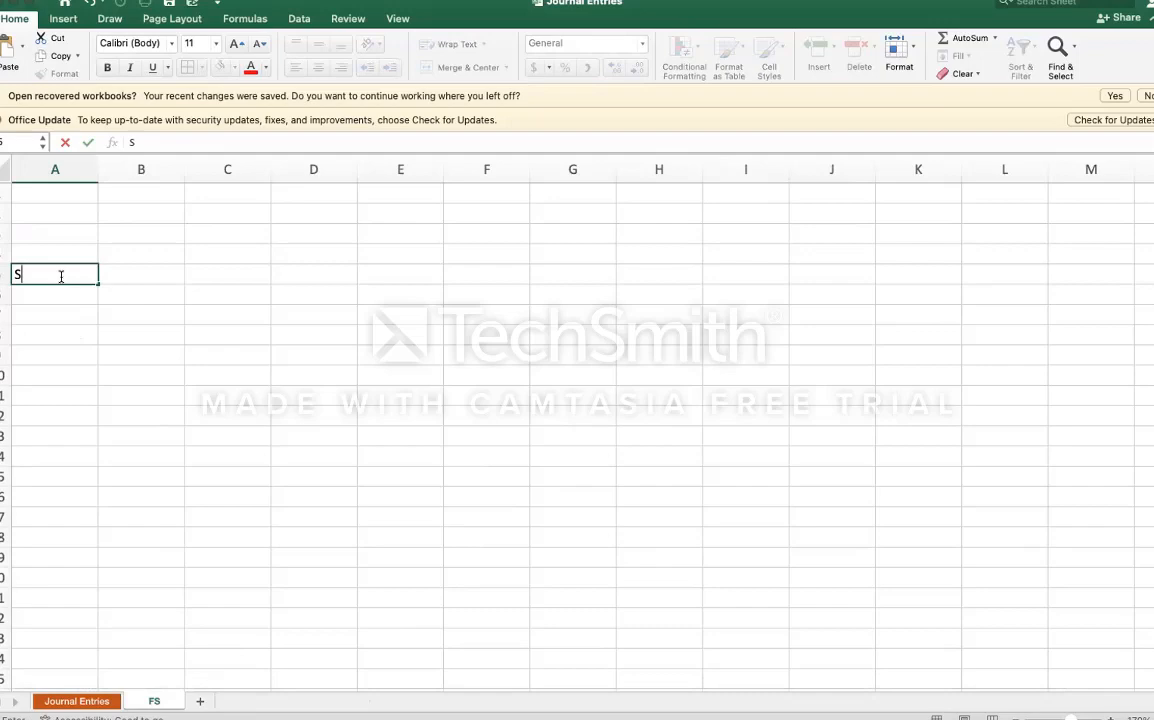
key(Escape)
Step: Enter the title "Profit and Loss" in cell A3 of the FS sheet
key(Up)
key(Up)
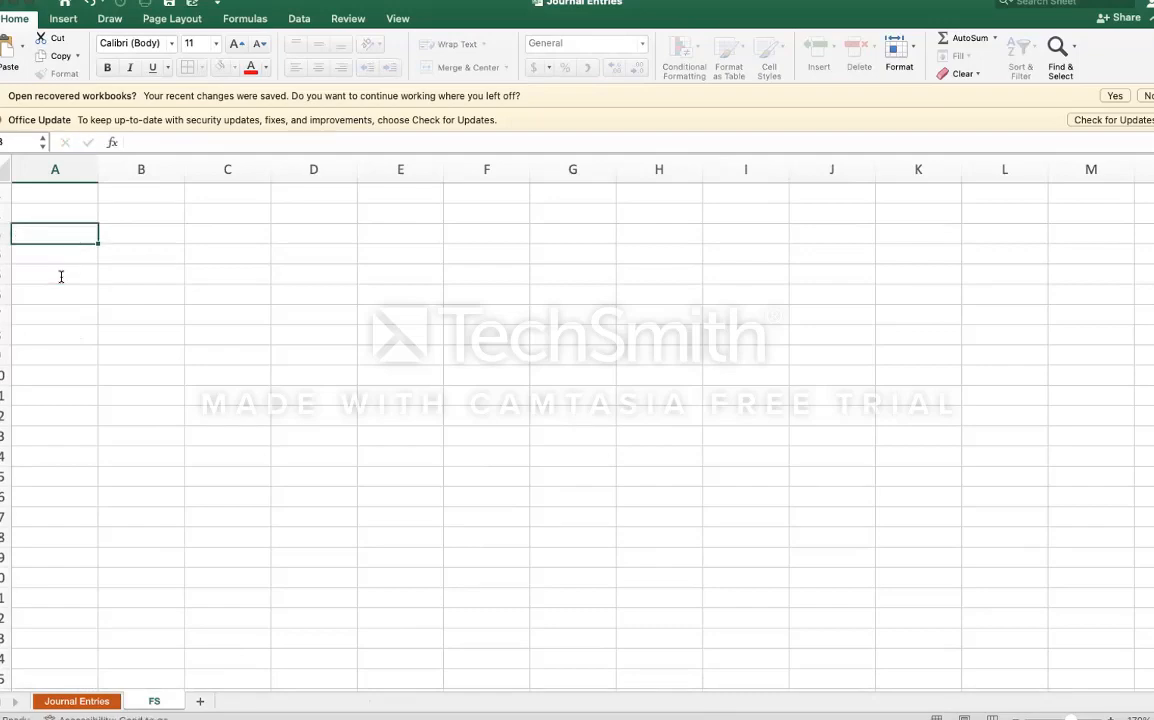
text(Profit and )
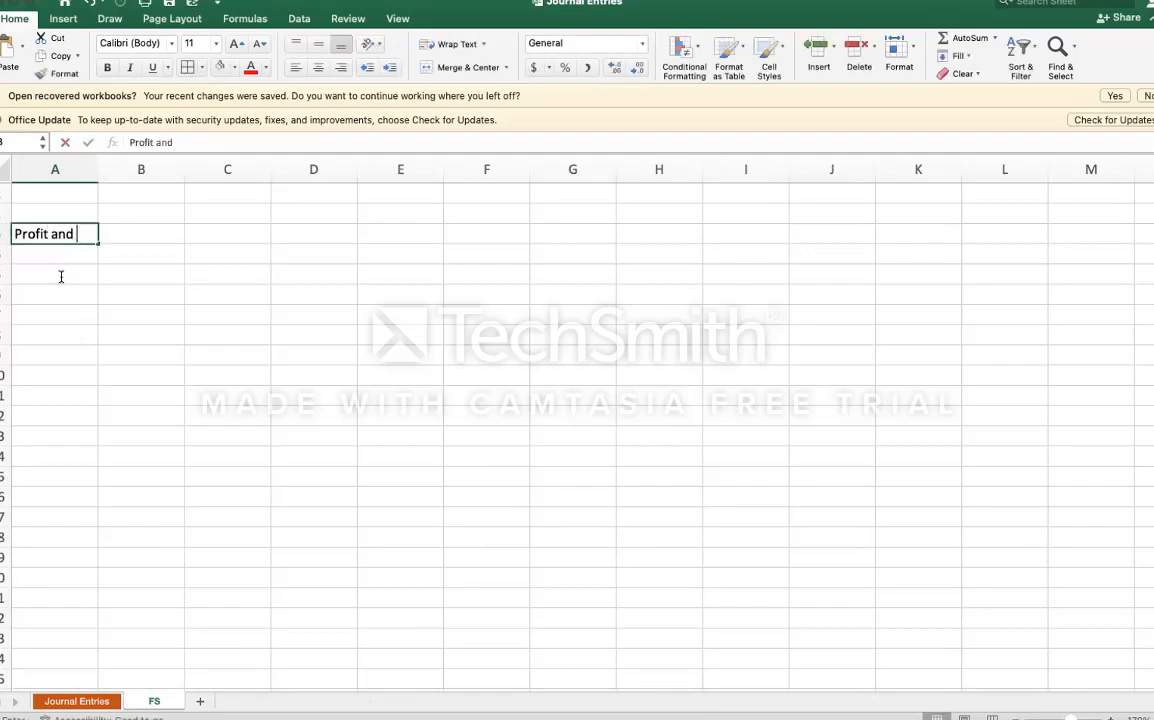
text(Loss)
key(Return)
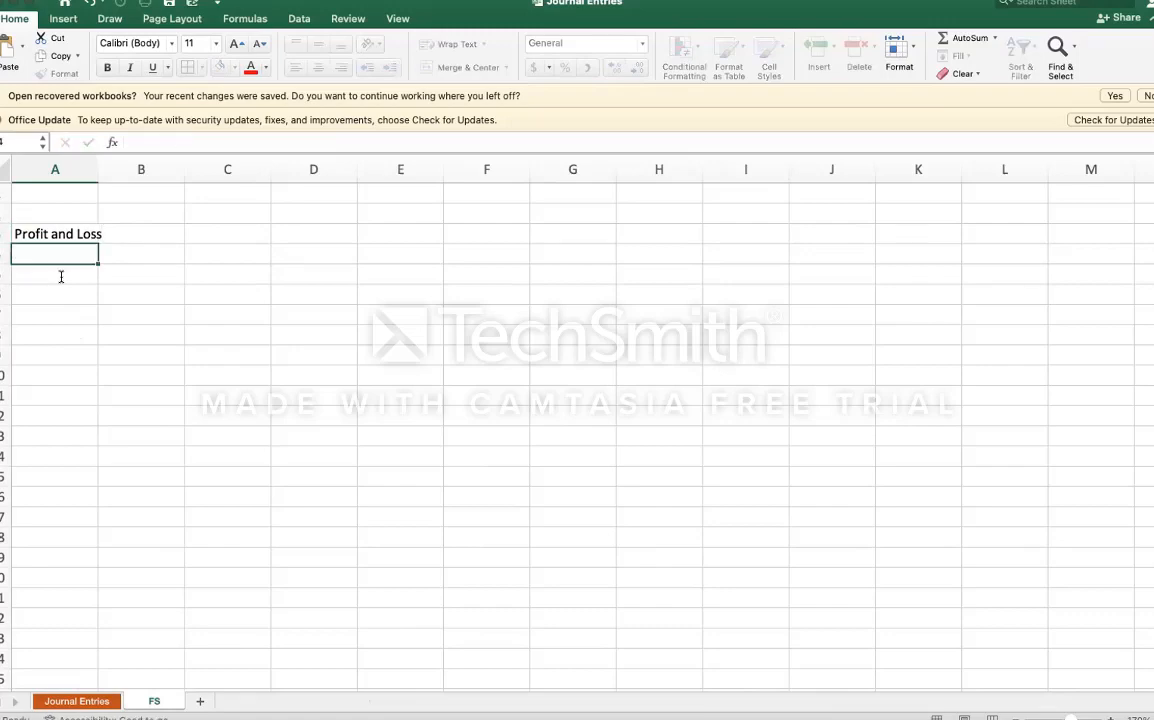
click(61, 276)
text(pa)
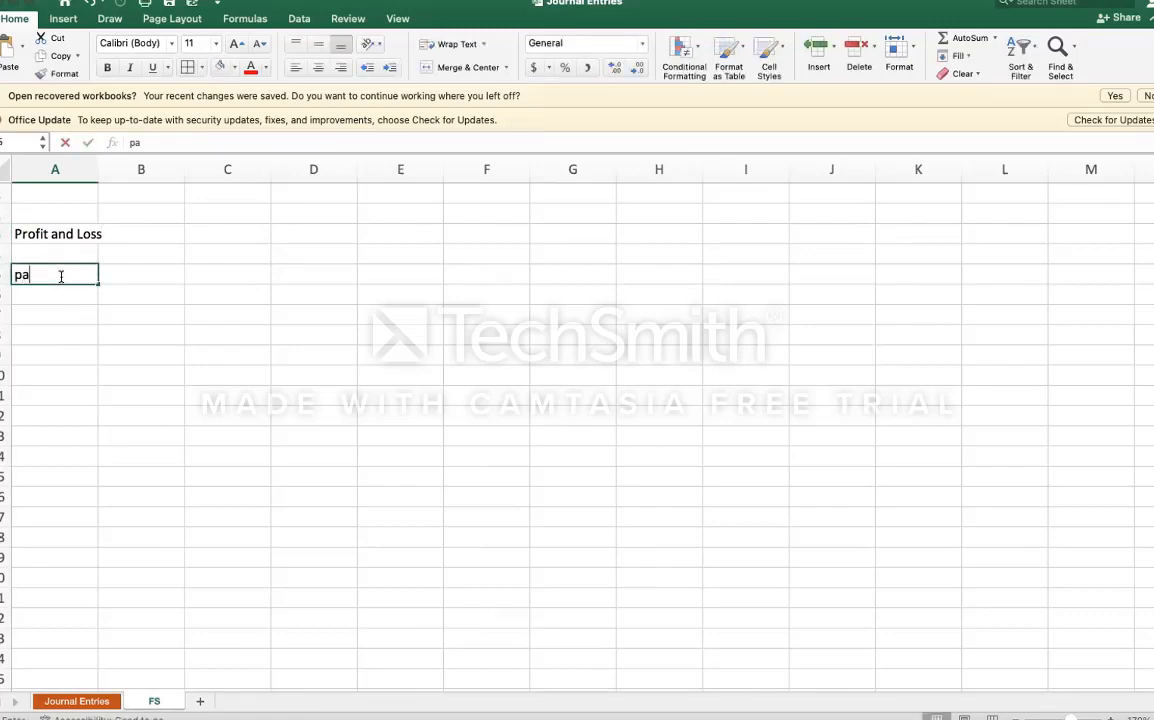
key(BackSpace)
key(BackSpace)
text(Pa)
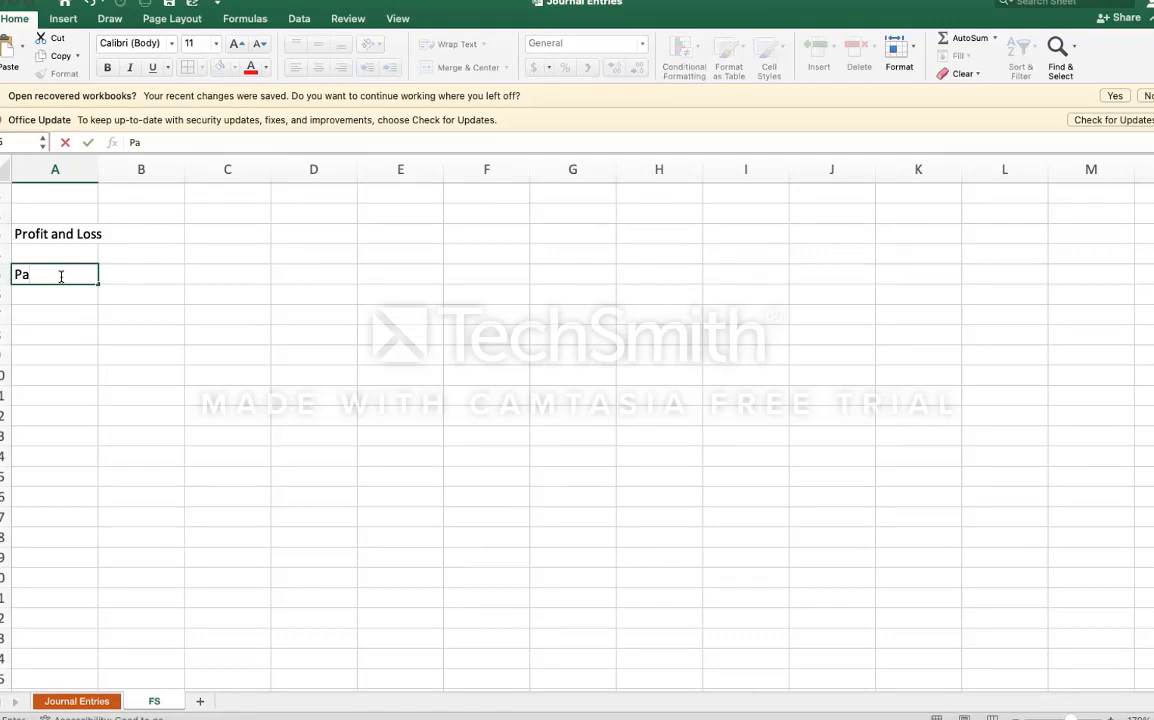
key(Escape)
Step: Extend the title in A3 to read "Profit and Loss A/c for the month of January 2023"
key(Up)
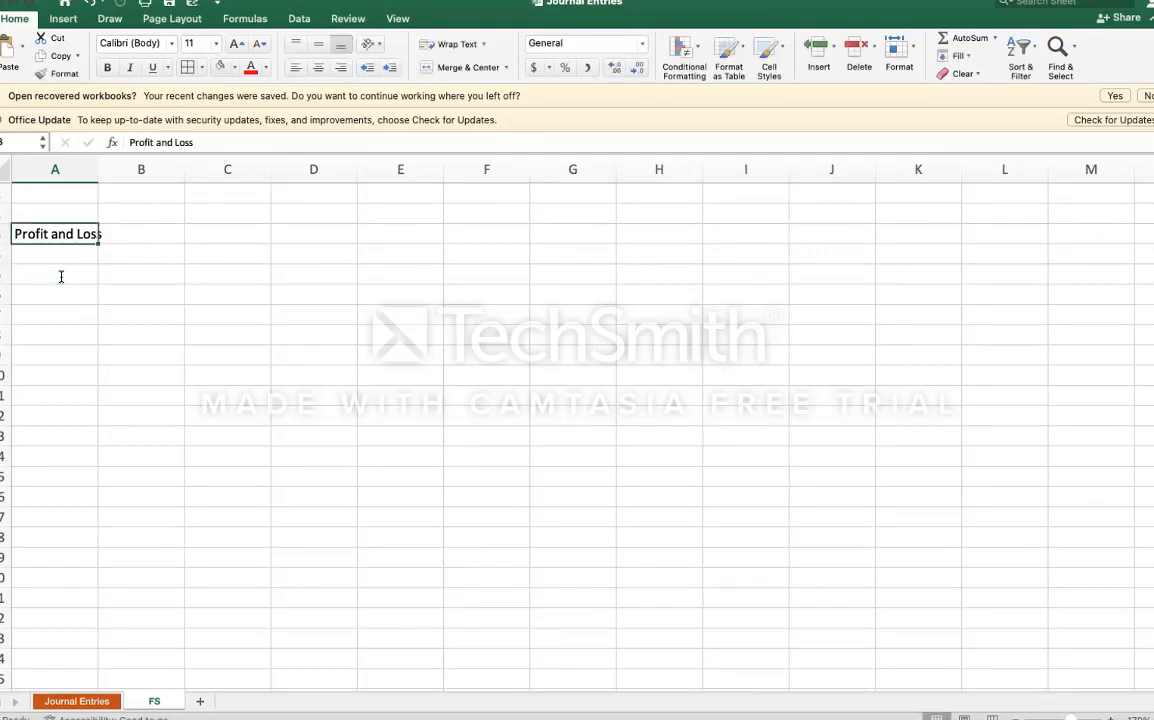
key(F2)
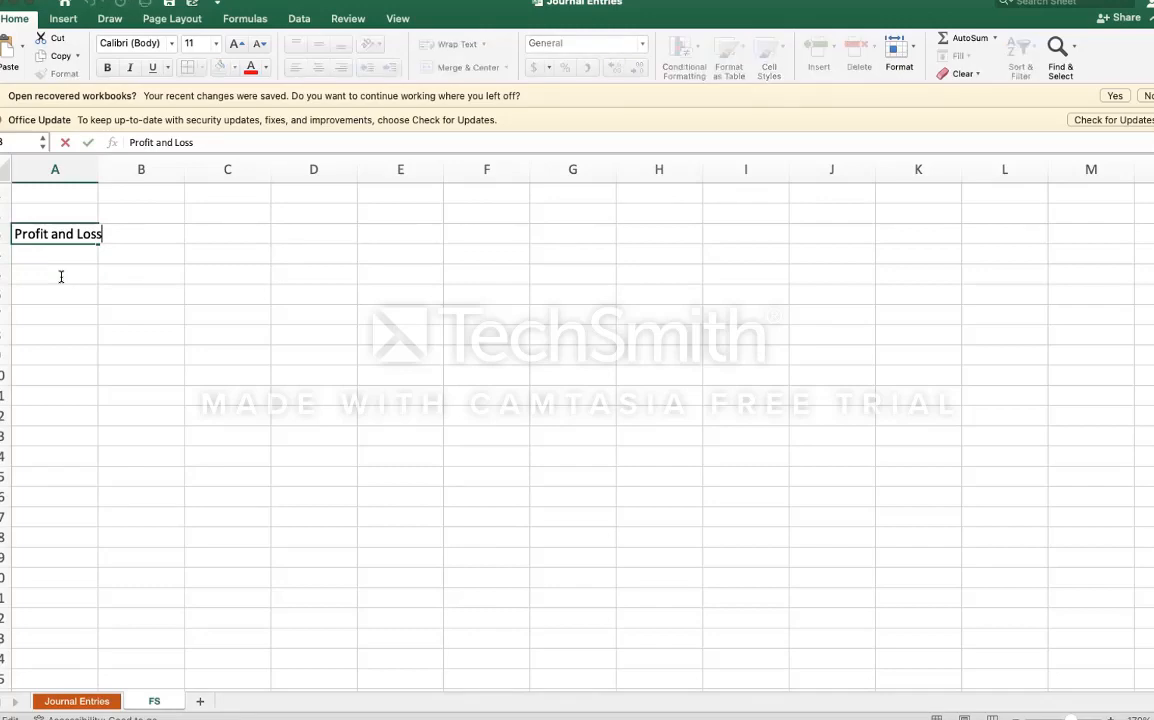
text(a)
key(BackSpace)
text(A/c for the per)
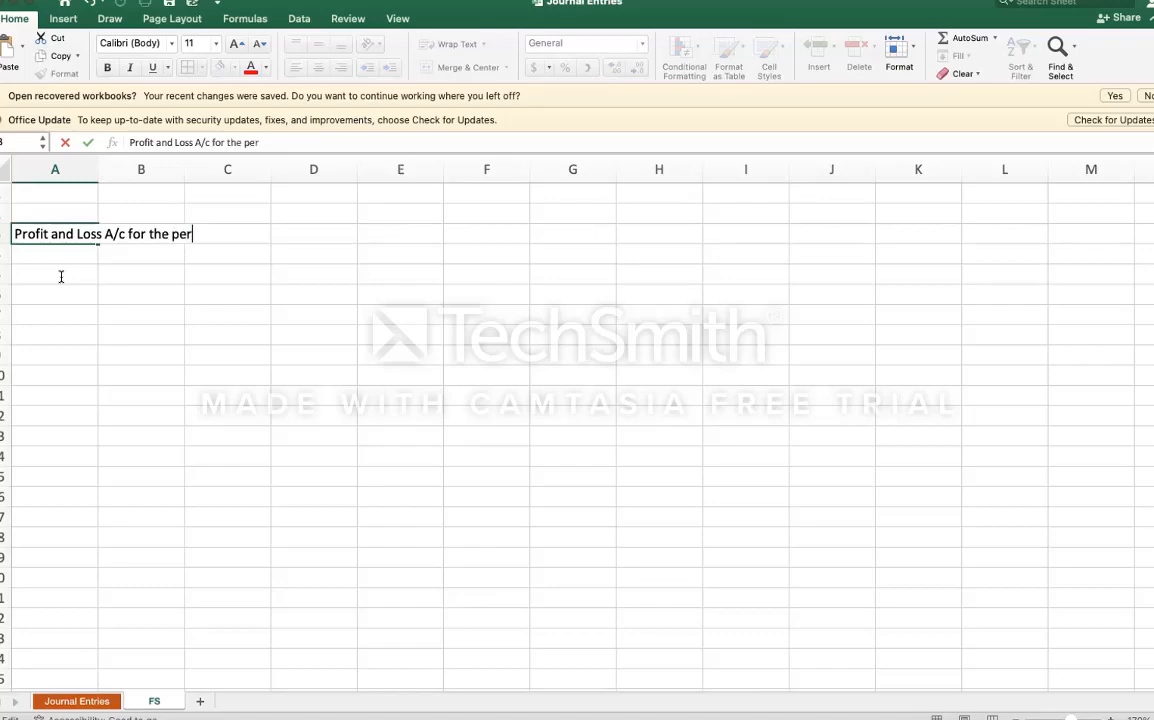
text(iod of)
text( Jan)
key(BackSpace)
key(BackSpace)
key(BackSpace)
key(BackSpace)
key(BackSpace)
key(BackSpace)
key(BackSpace)
key(BackSpace)
key(BackSpace)
key(BackSpace)
key(BackSpace)
key(BackSpace)
text(month of Jan)
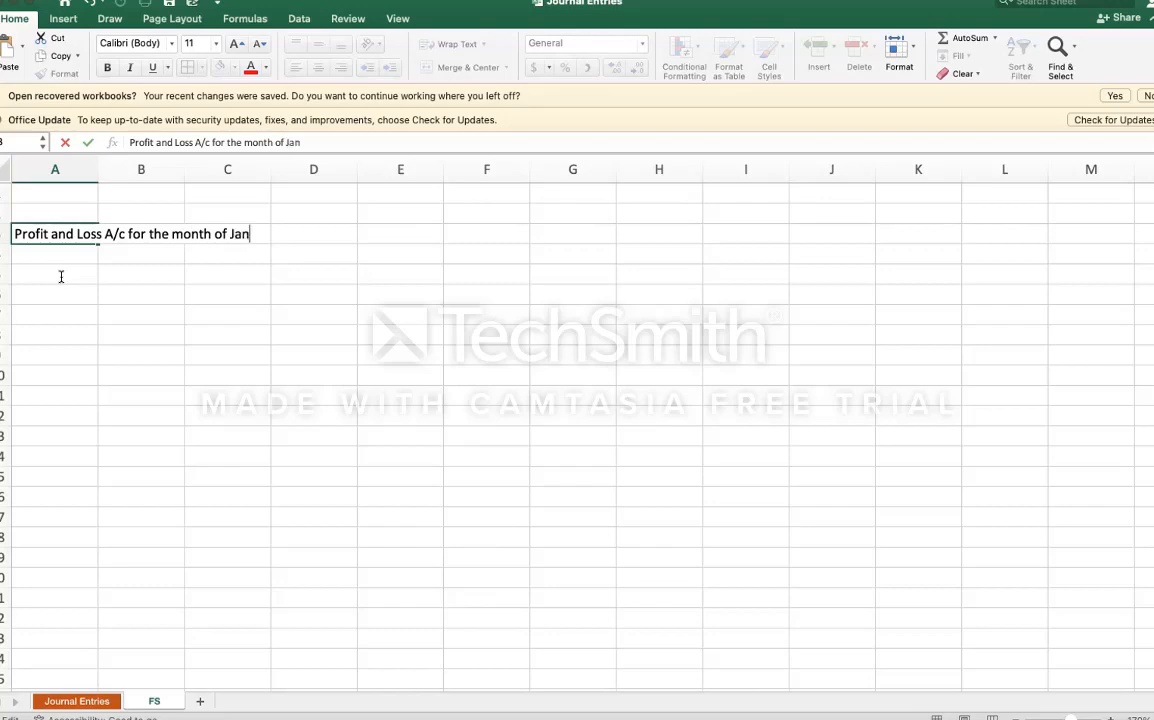
text(uary 2023)
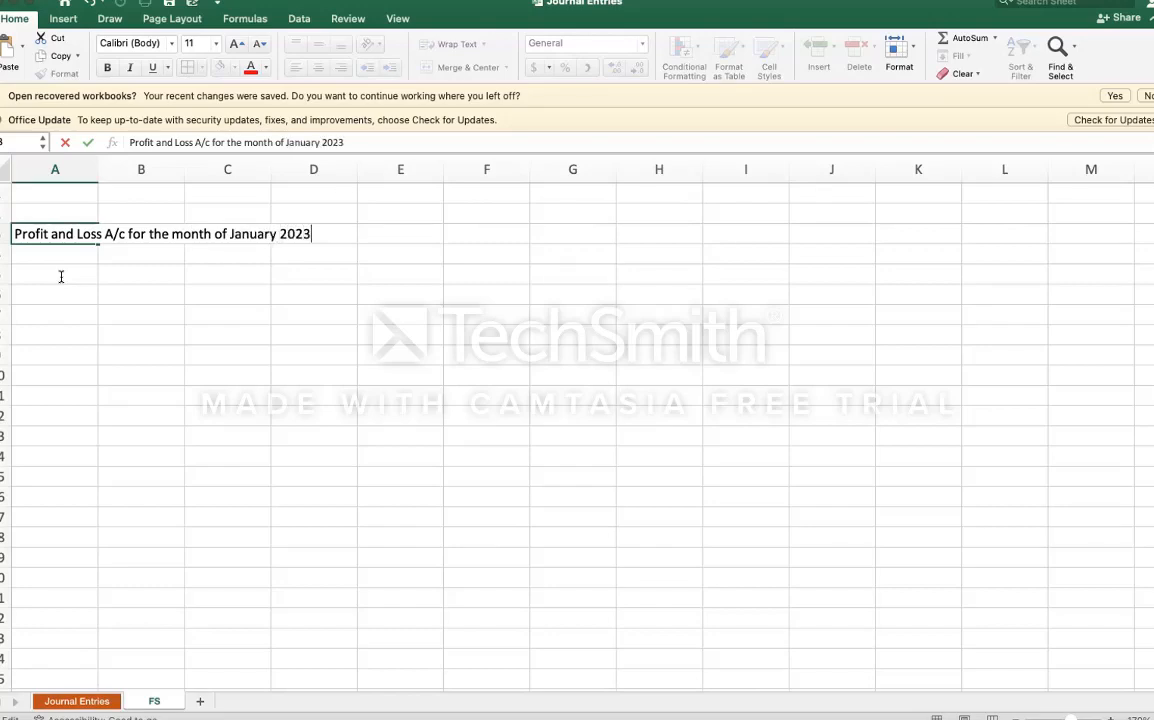
key(Return)
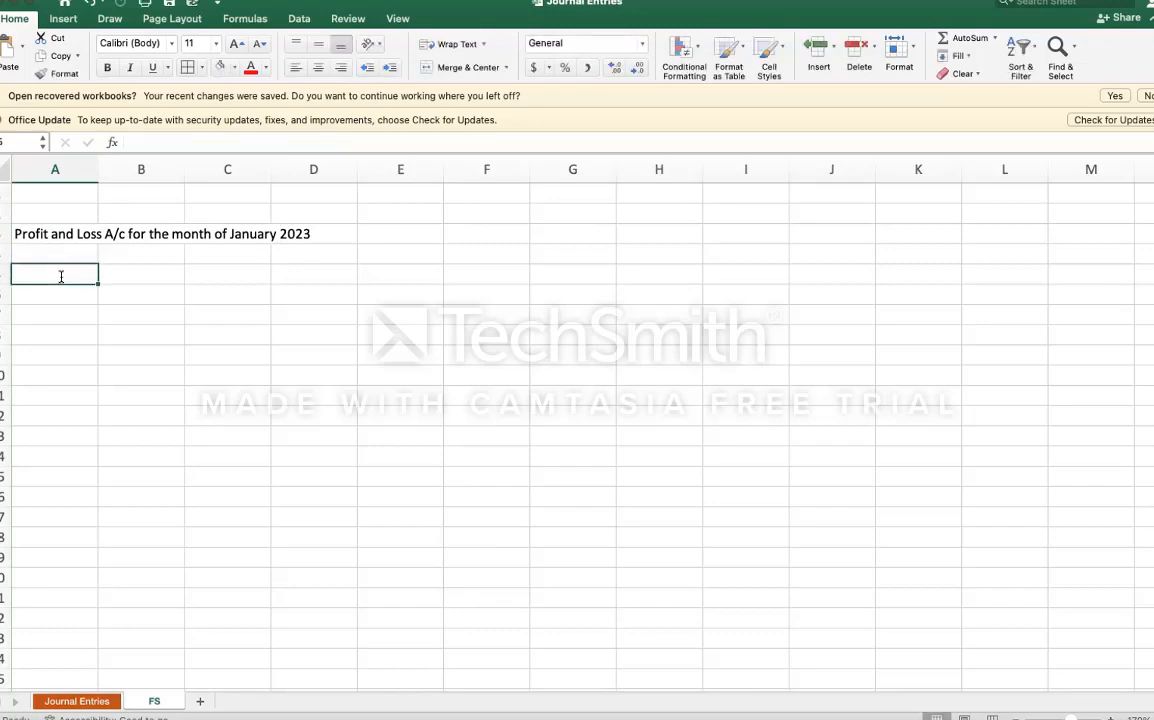
text(Revenue)
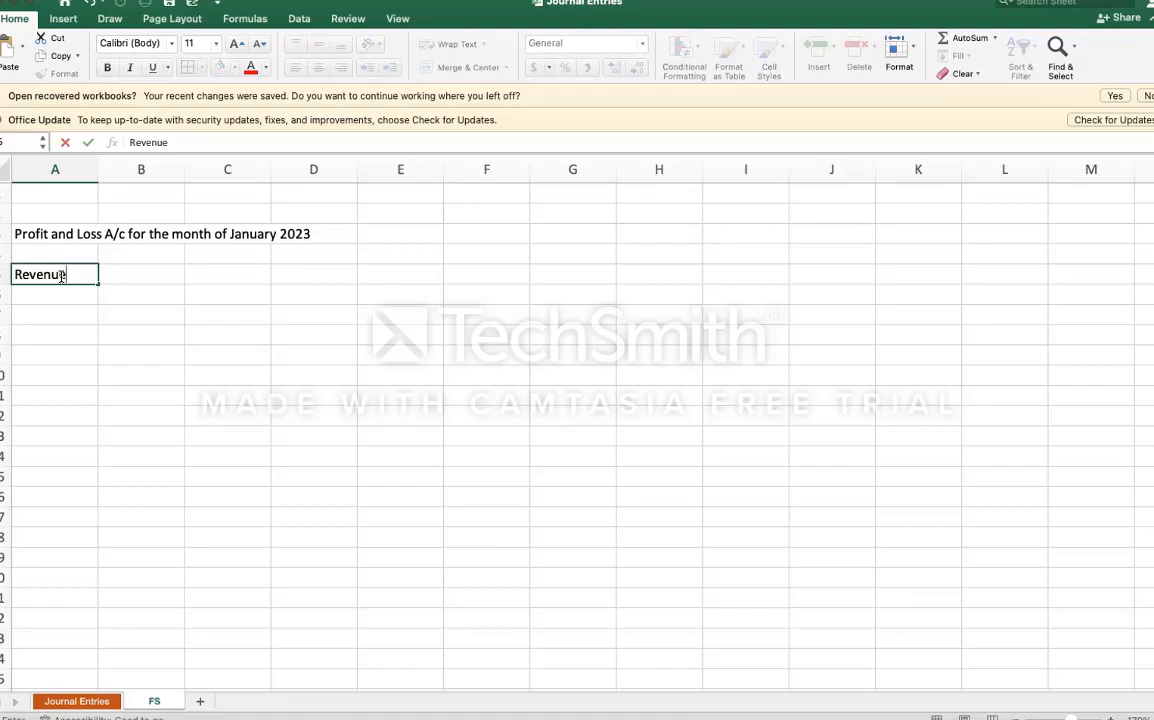
key(Escape)
text(In)
key(Escape)
Step: Enter the column headers Particulars, Note and Amount in A5:C5
text(Pa)
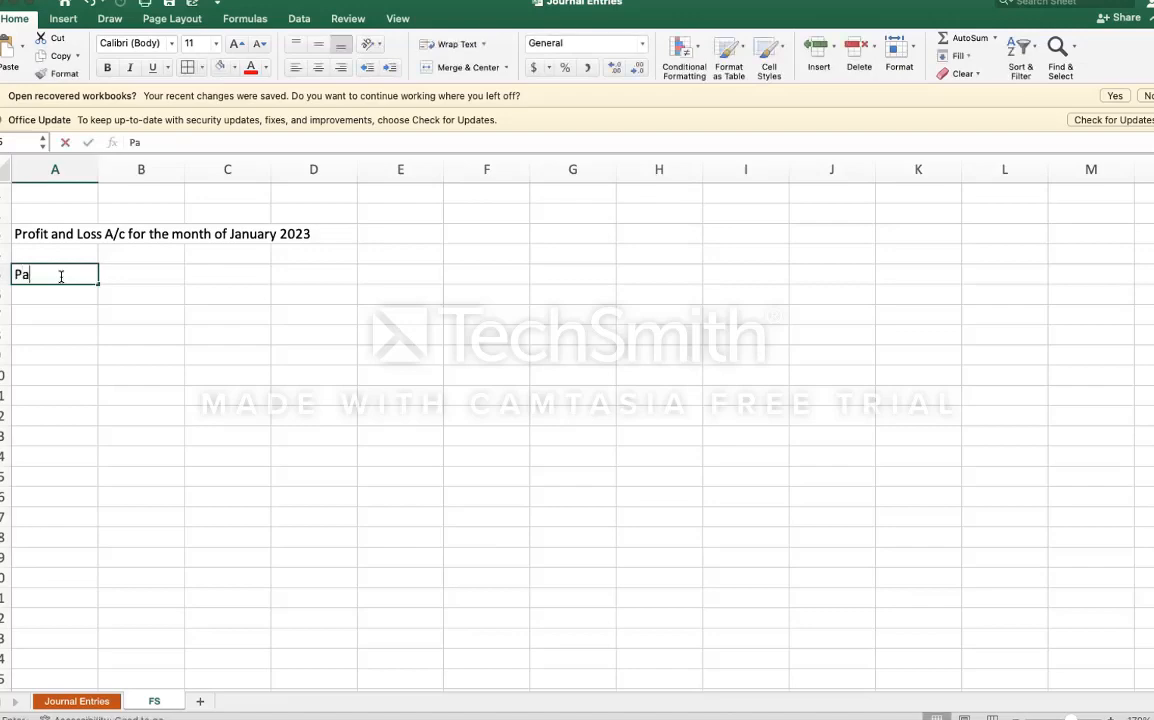
text(rticul)
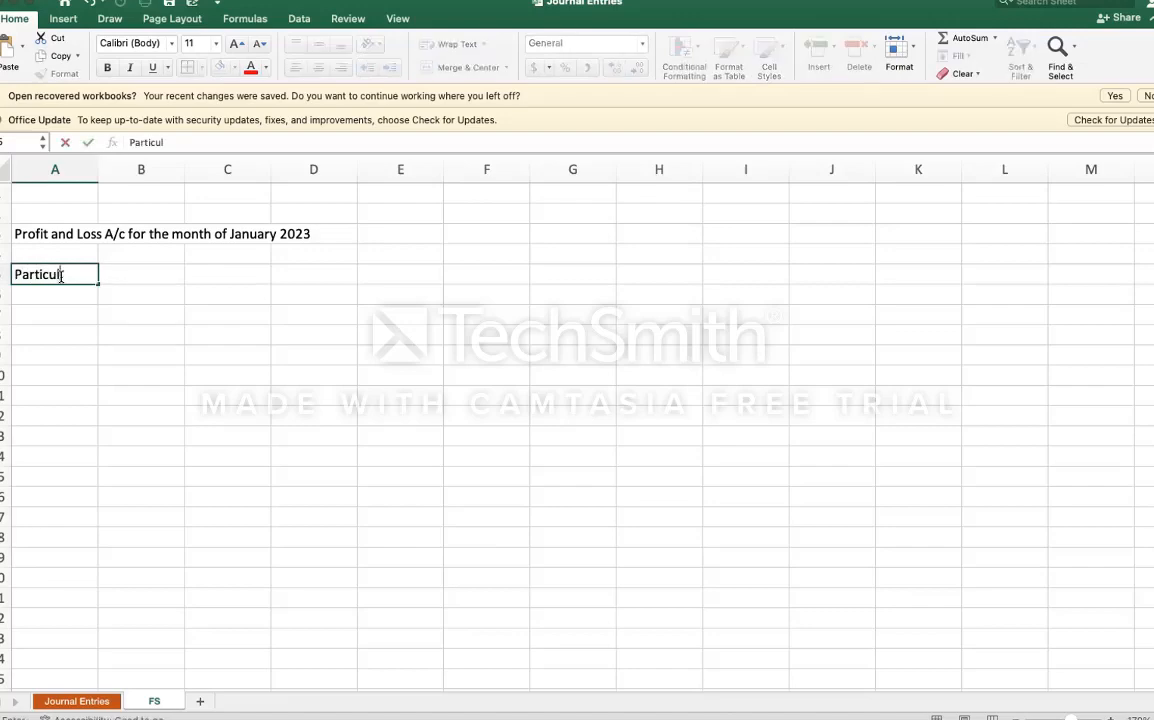
text(ars)
key(Tab)
key(Tab)
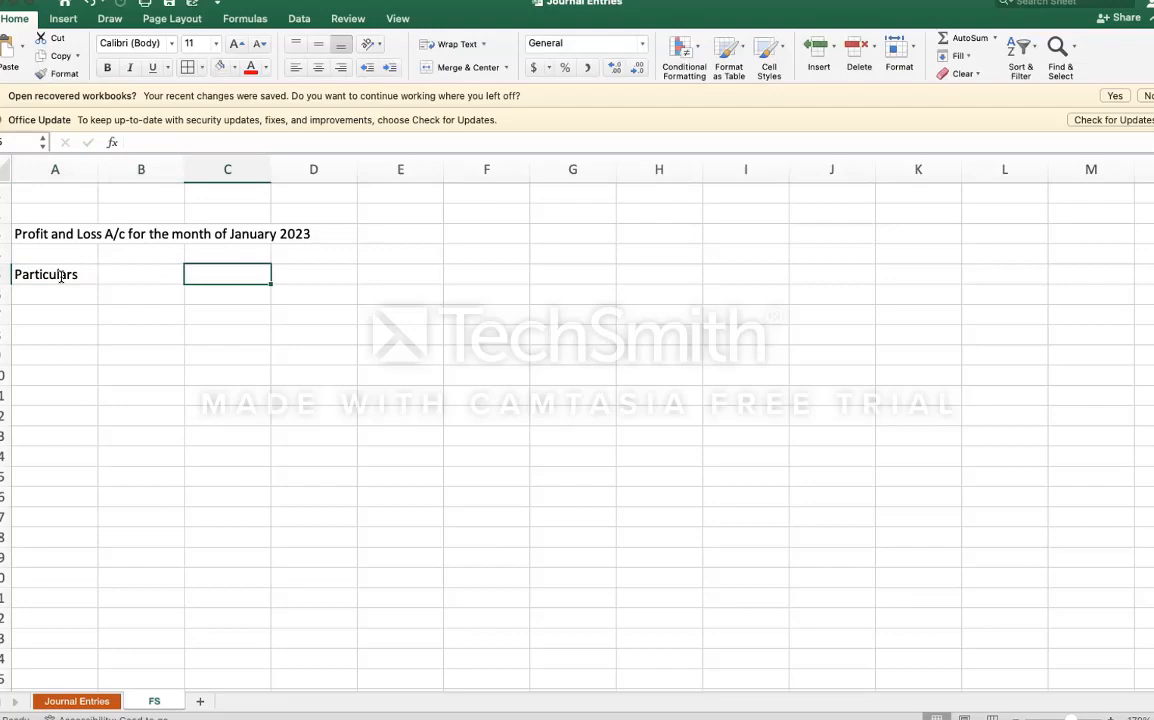
key(Left)
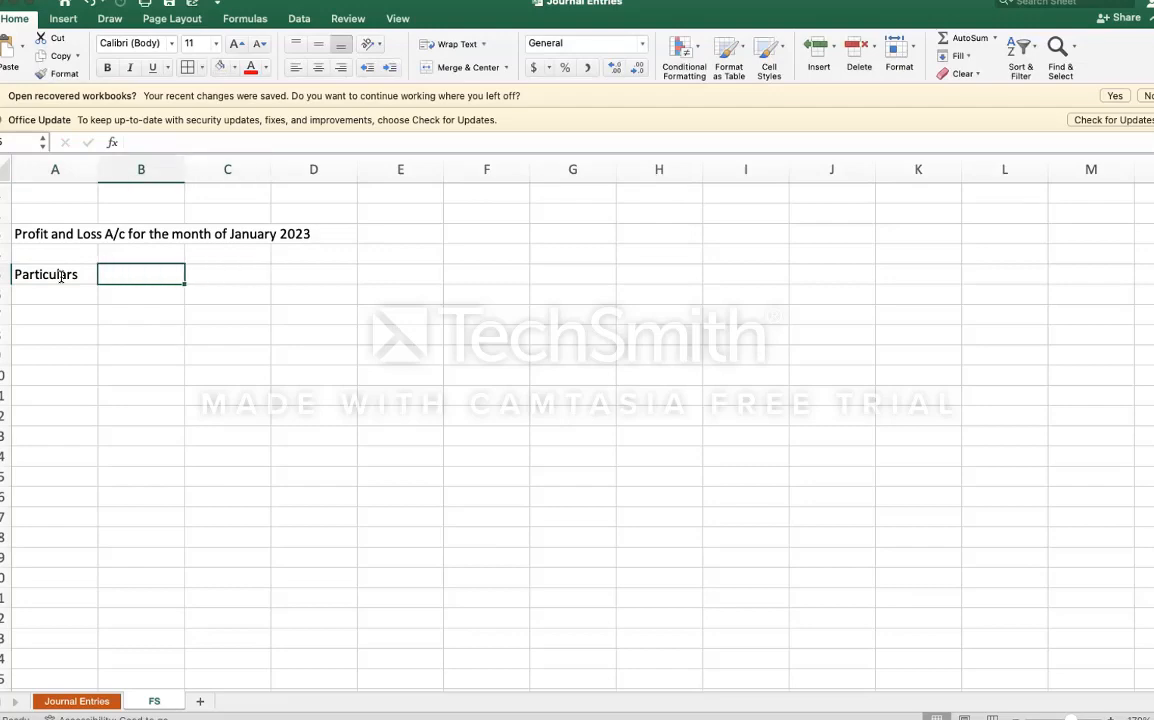
text(Note)
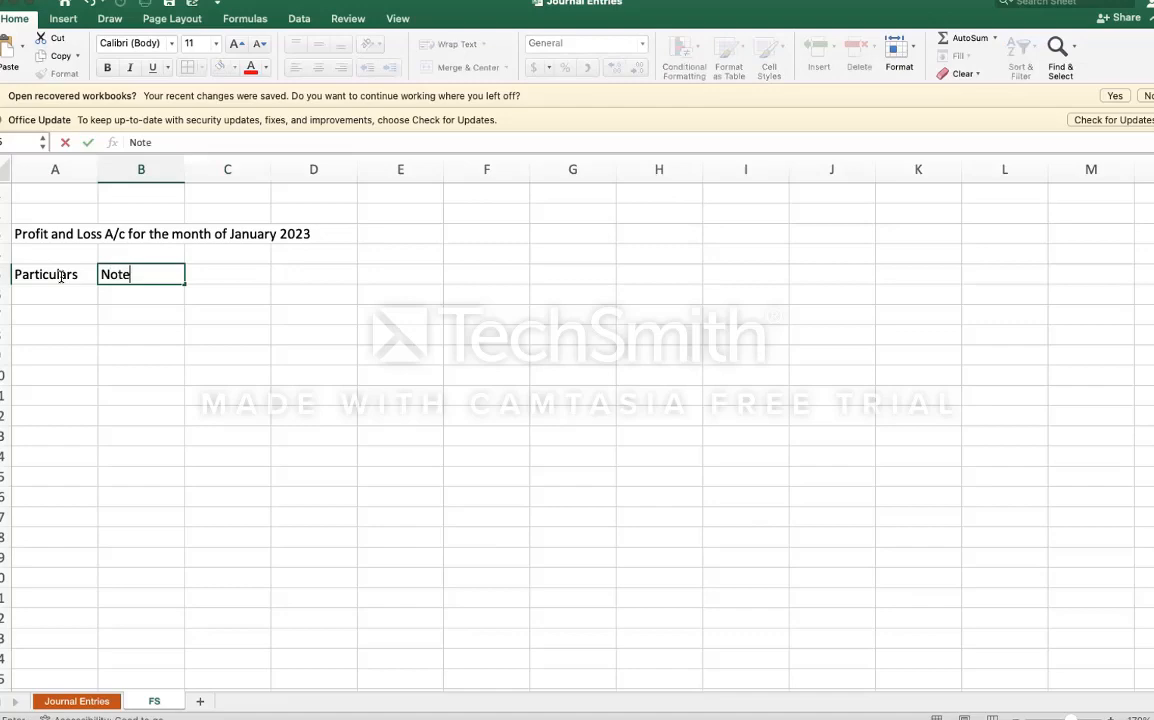
key(Tab)
text(Amount)
key(Return)
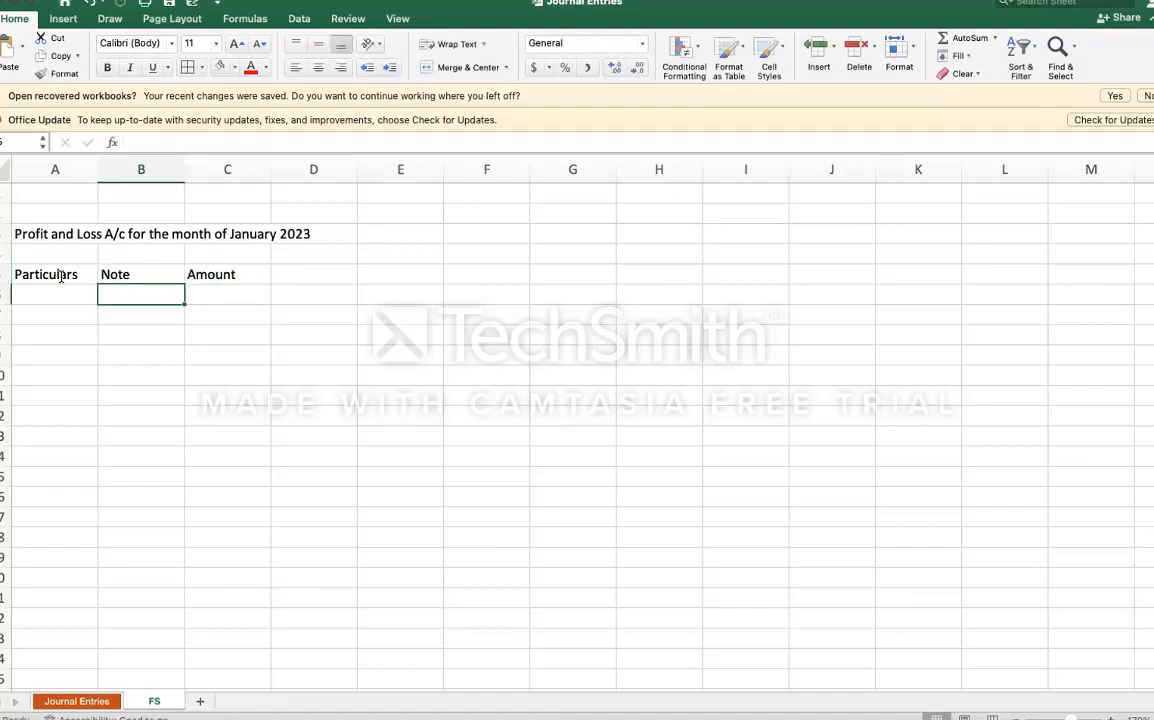
key(Left)
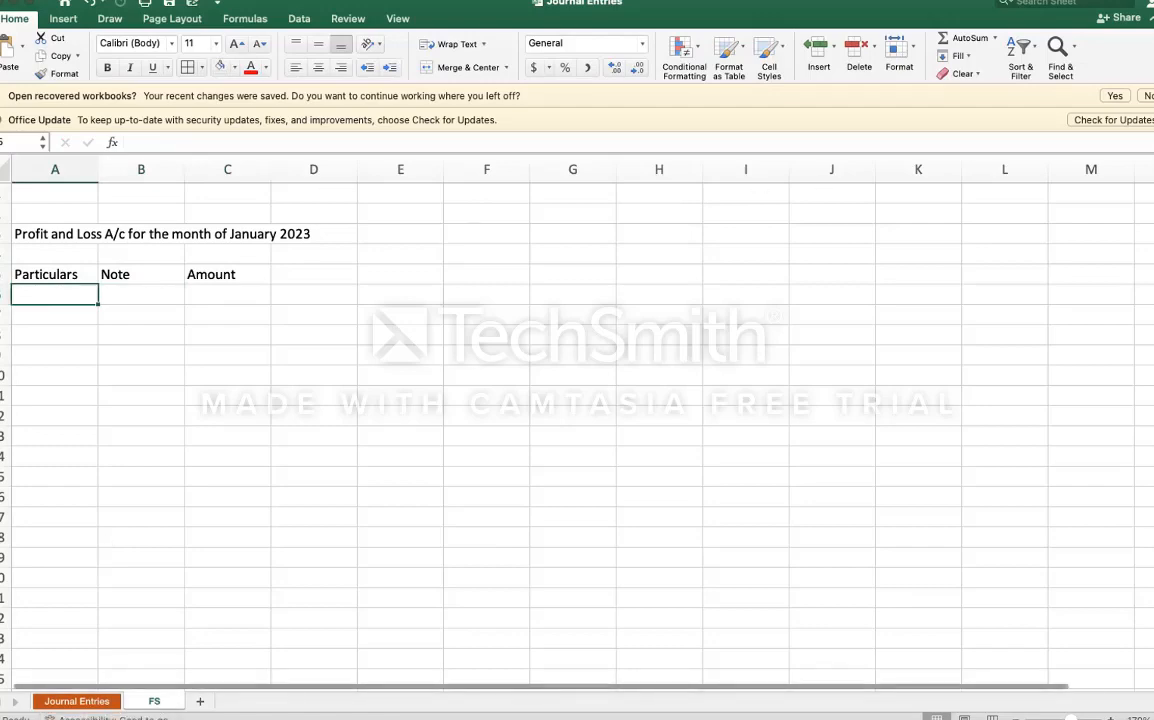
Step: Copy the GROUP entries K6:K25 from the Journal Entries sheet into the FS sheet starting at F5
click(77, 703)
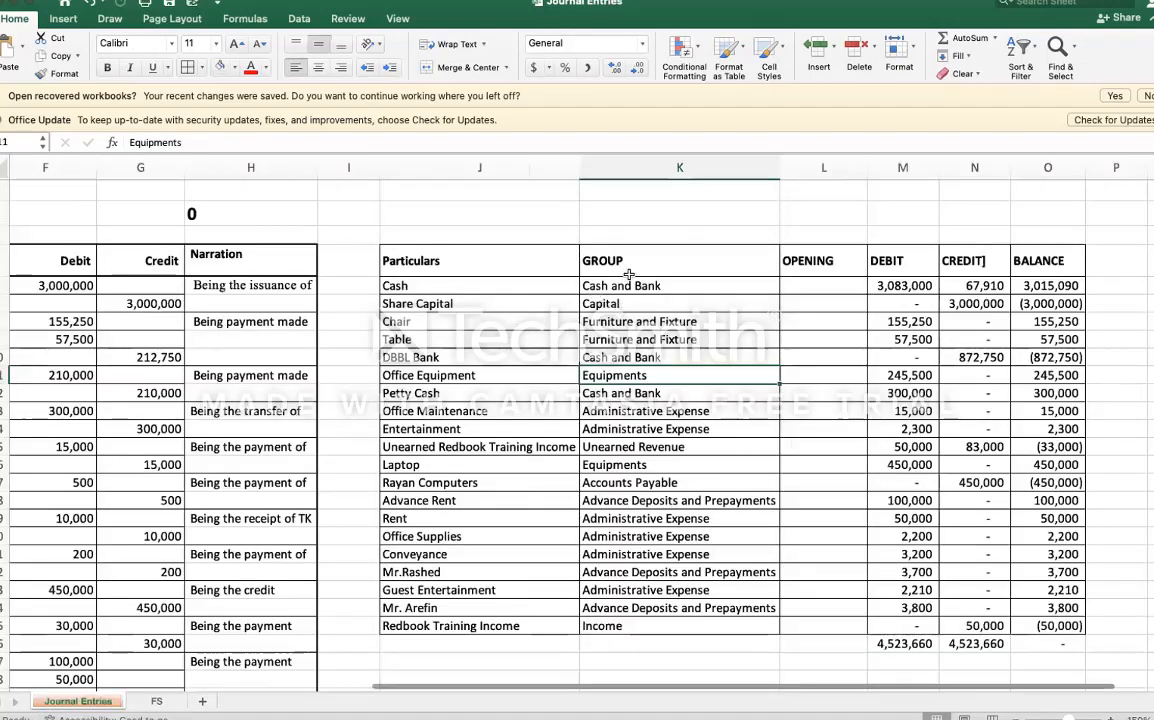
drag(626, 284, 680, 625)
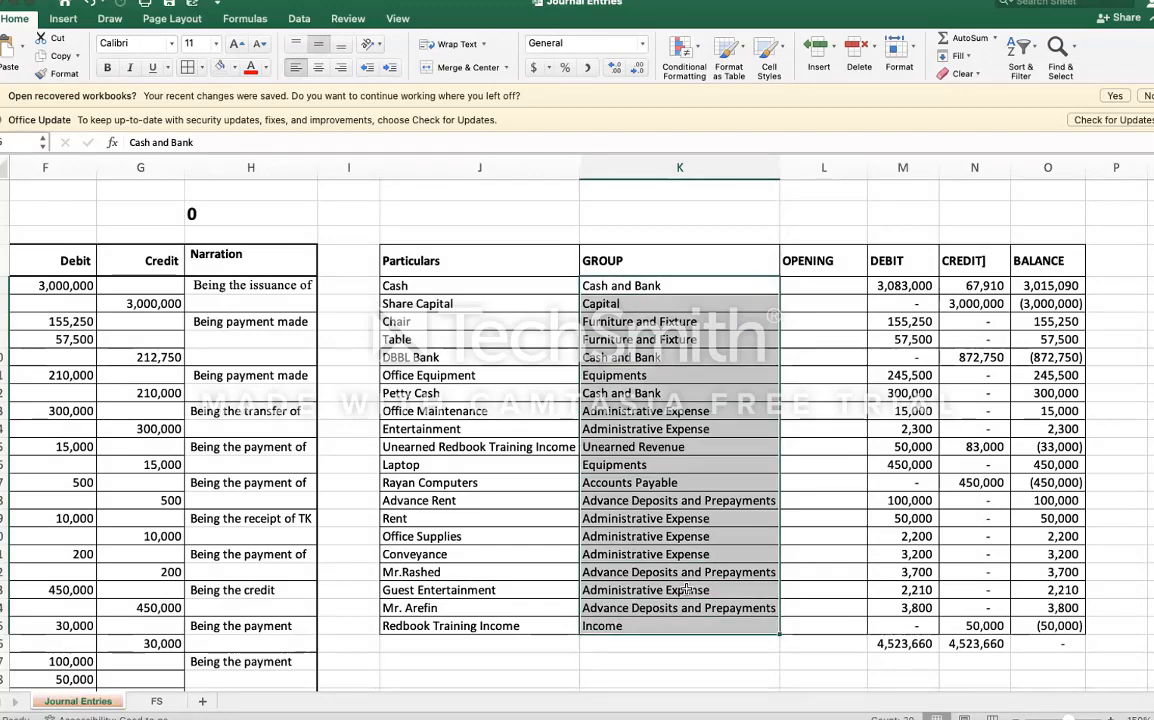
key(ctrl+c)
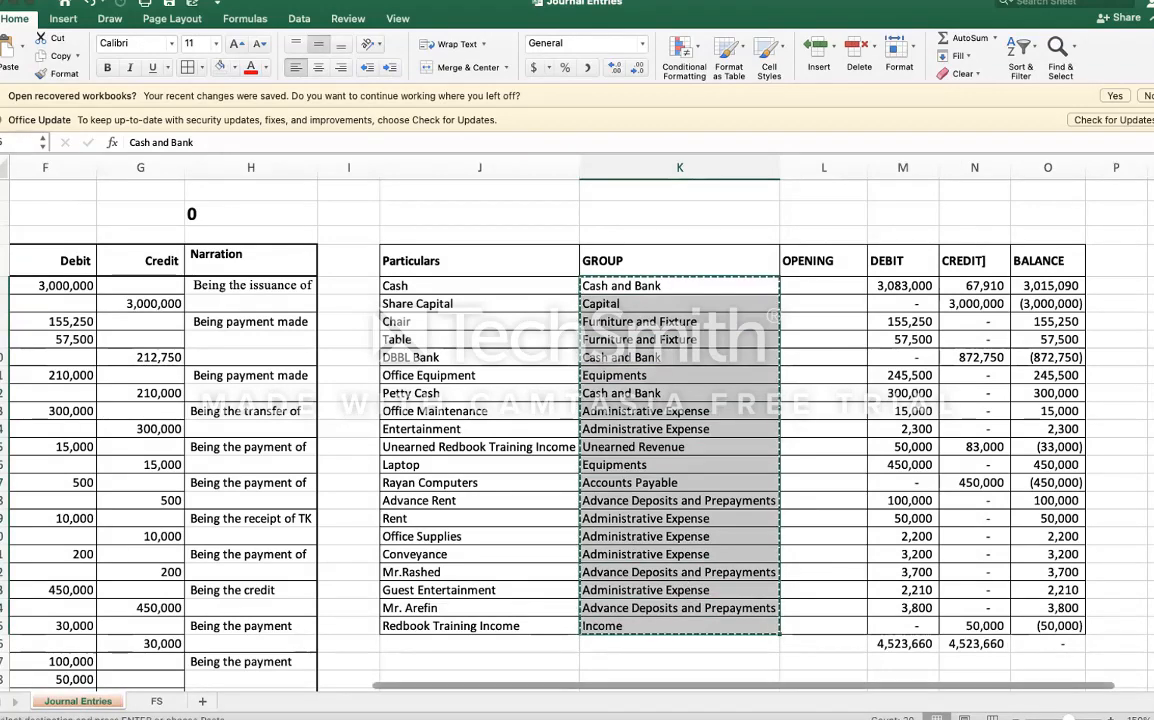
click(156, 701)
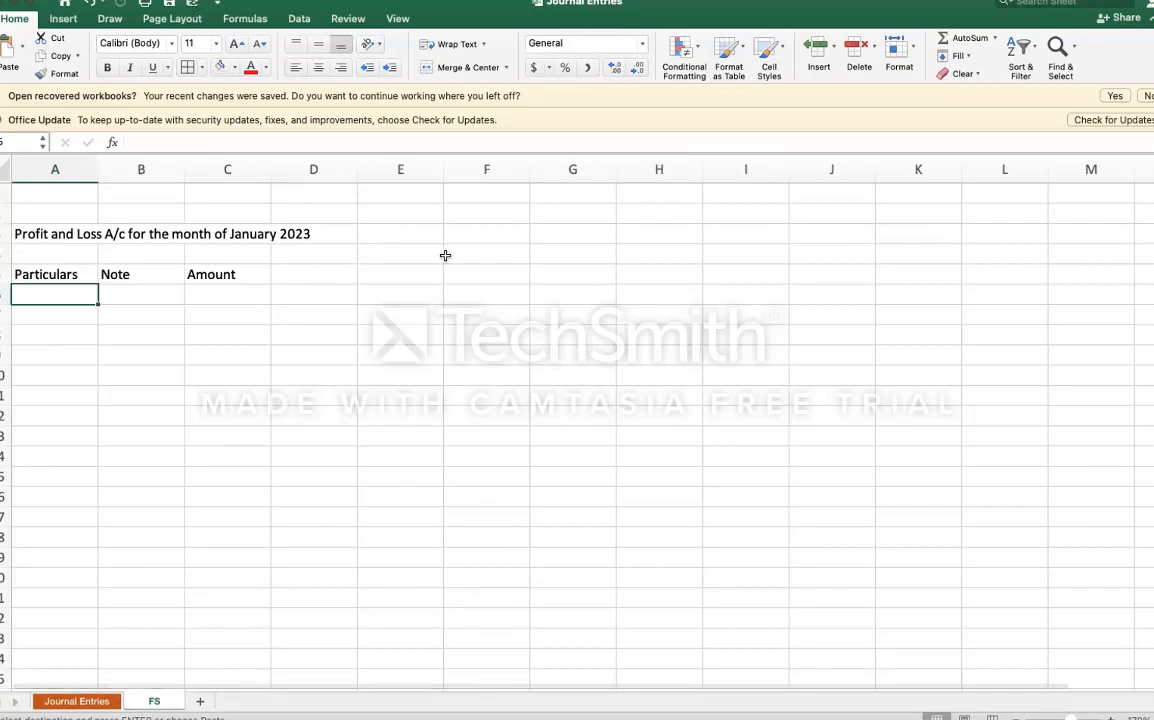
click(484, 268)
key(super+v)
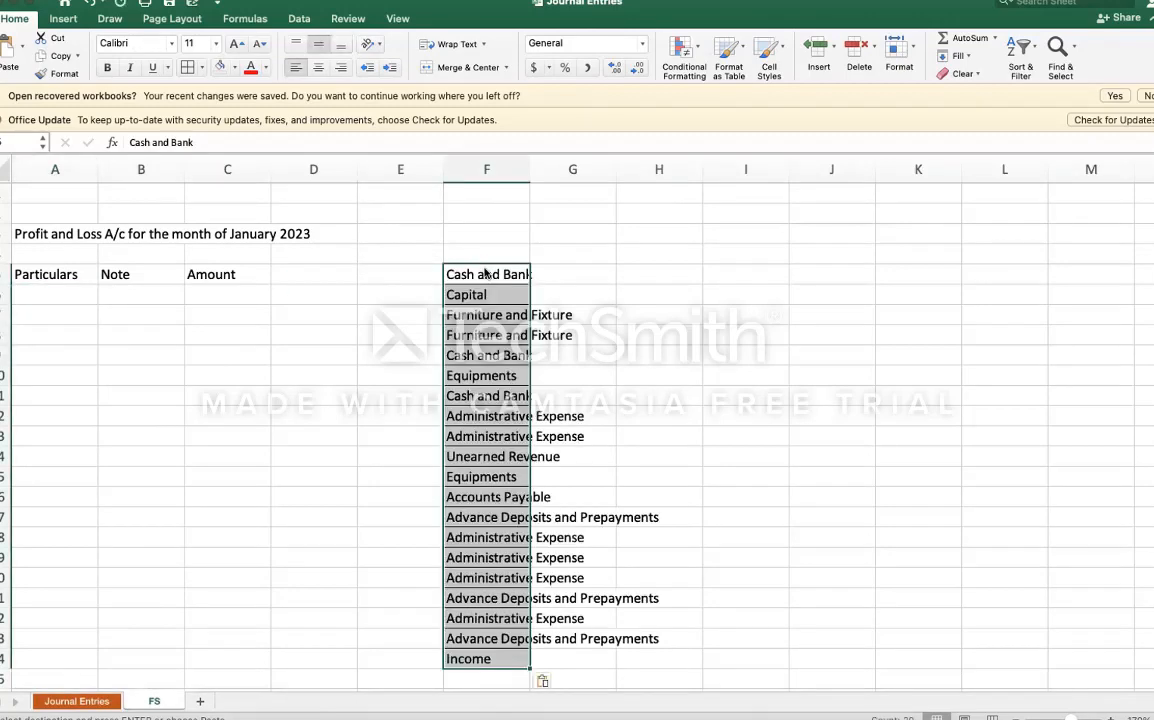
Step: Enter Income as the first line item under Particulars in A6
key(Down)
key(Left)
key(Left)
key(Left)
key(Left)
key(Left)
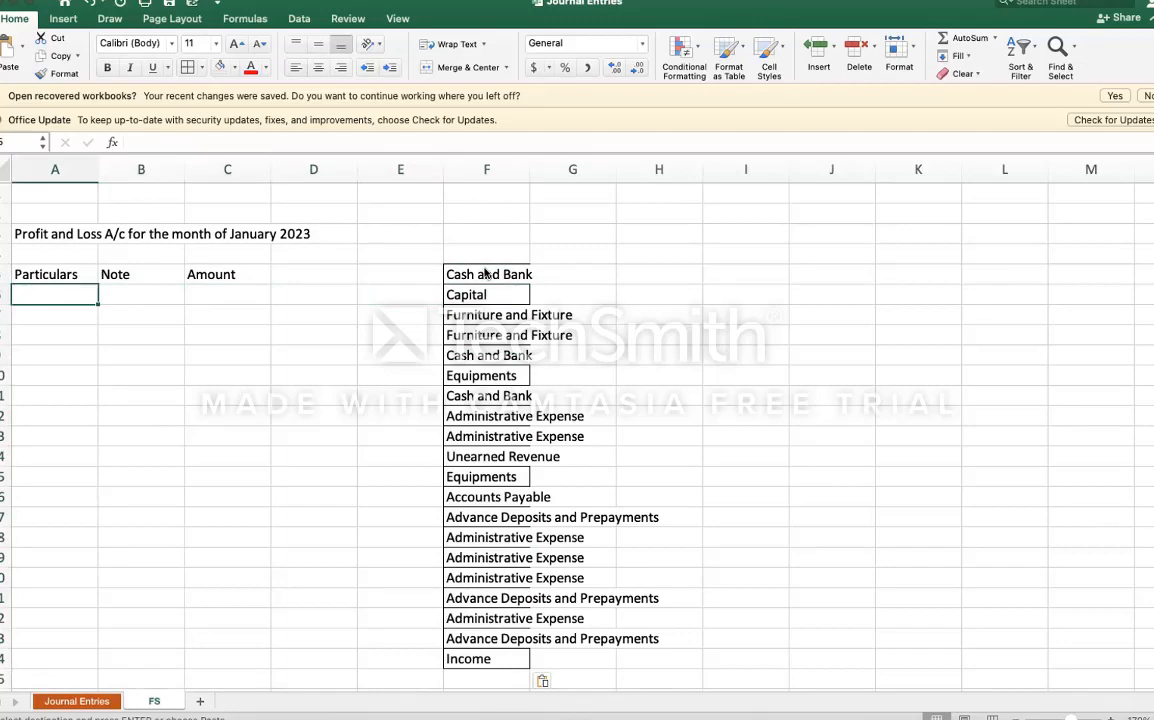
text(Income)
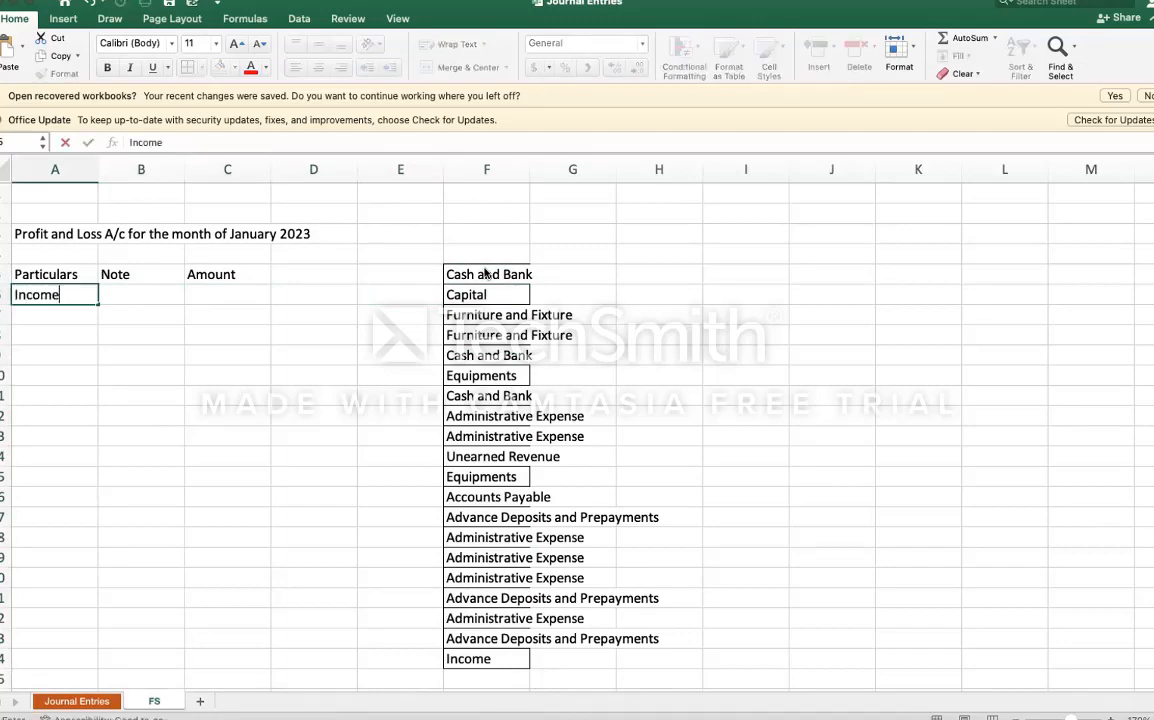
key(Return)
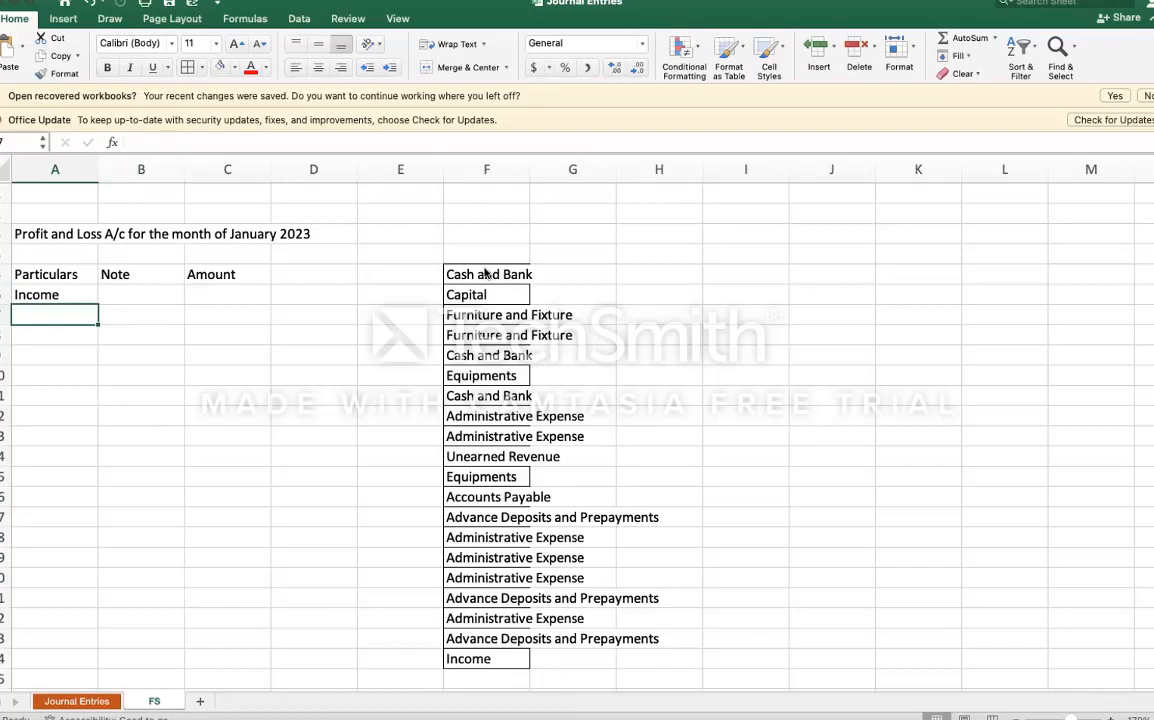
Step: Enter Cost of Sales as the line item below Income in A7
text(Cost of Sla)
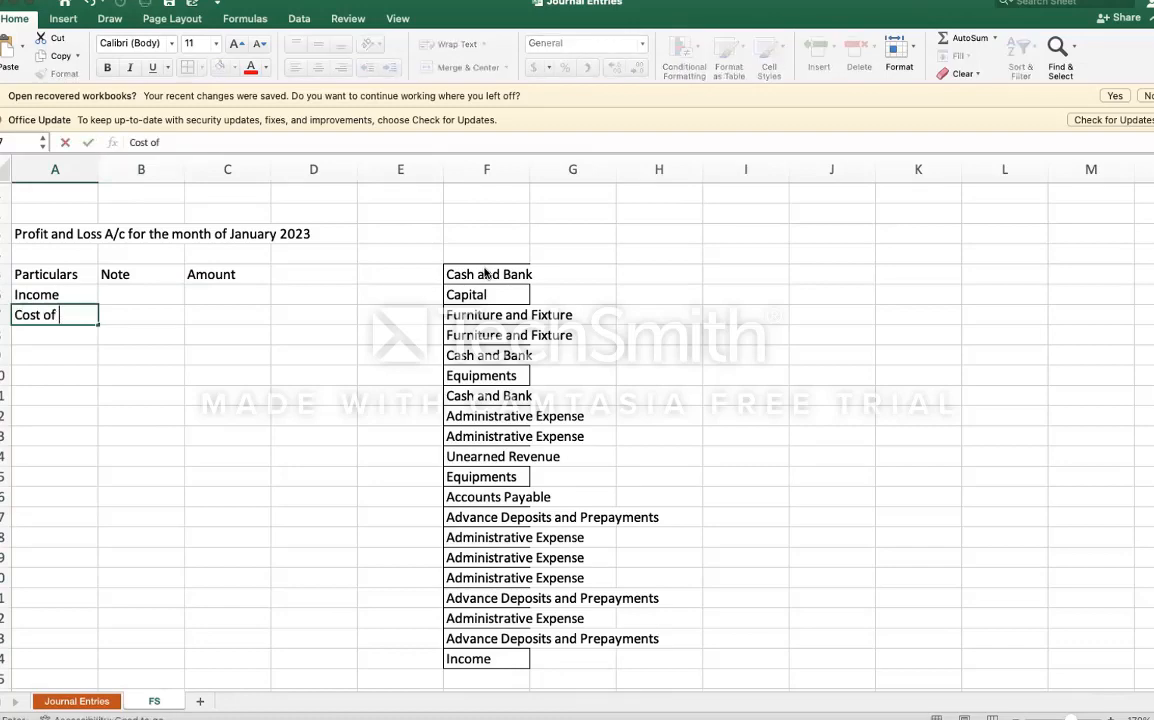
key(BackSpace)
key(BackSpace)
text(ale)
key(Return)
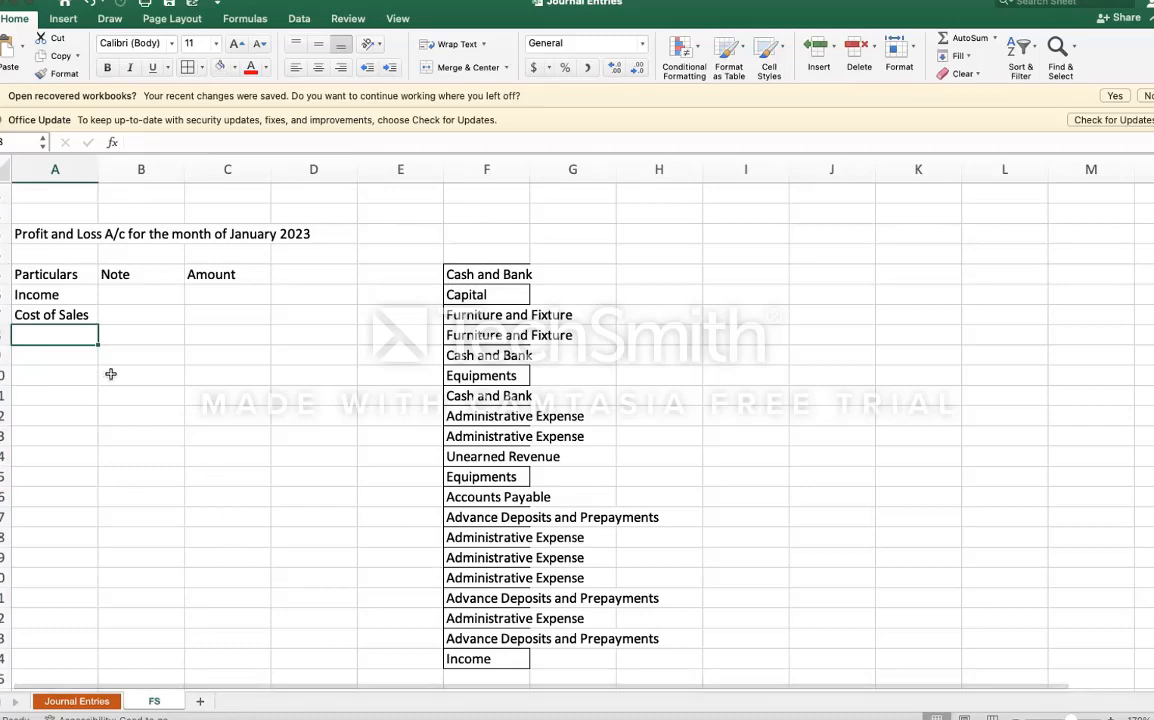
Step: Enter Grossp Profit as the line item below Cost of Sales in A8
text(Gro)
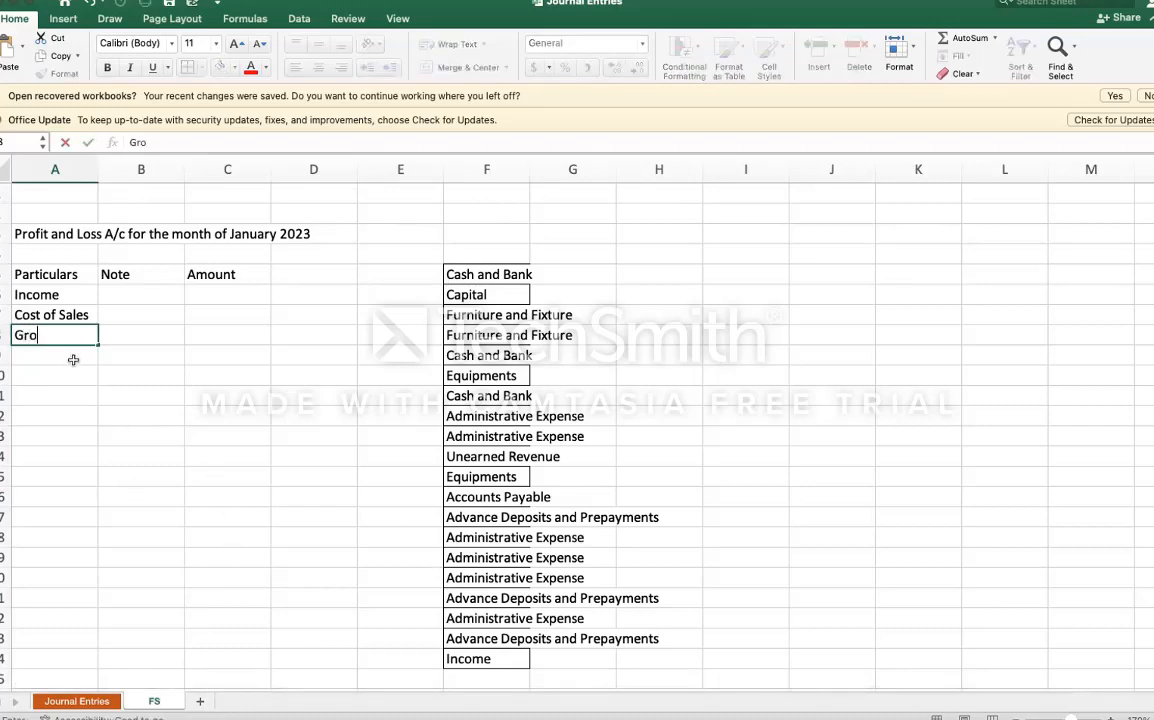
text(ssp Profi)
key(Return)
Step: Add a bottom border to the Cost of Sales amount cell C7
key(Up)
key(Up)
key(Right)
key(Right)
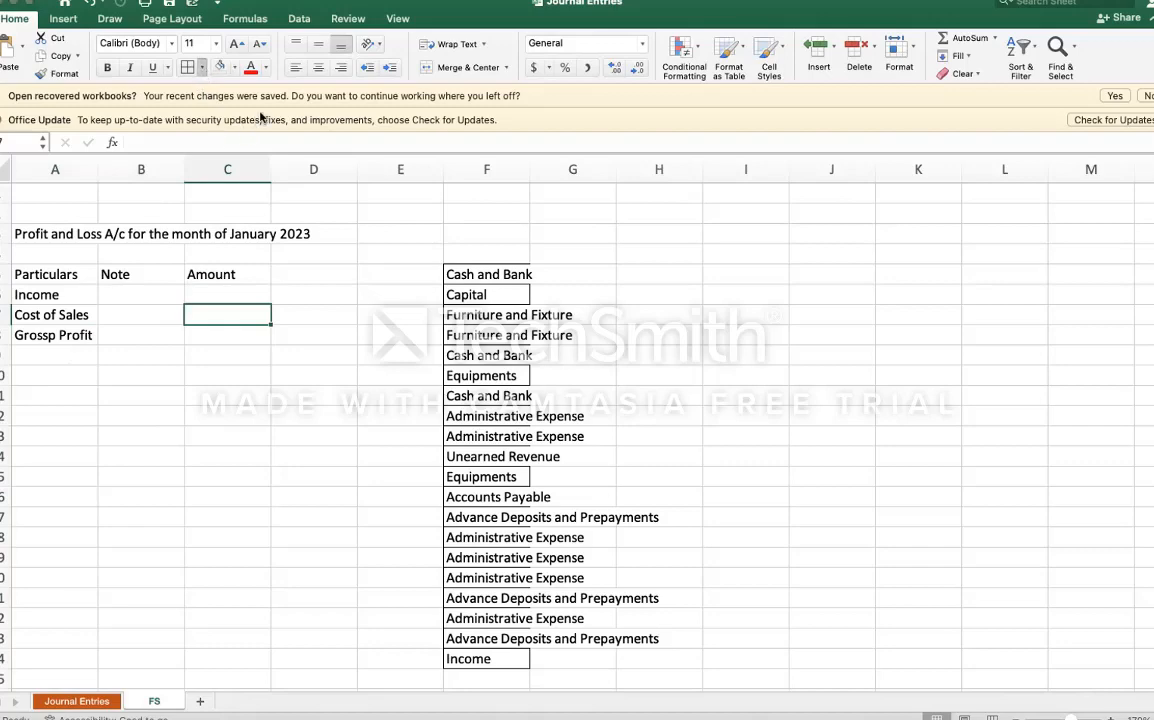
click(167, 412)
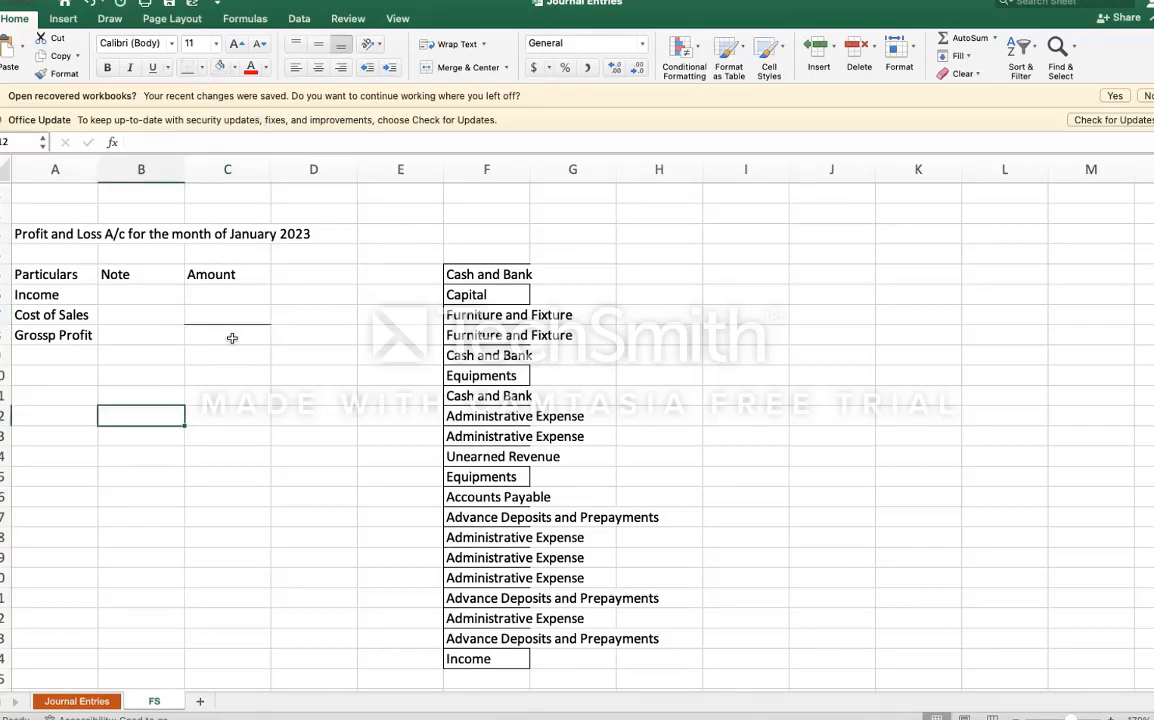
Step: Calculate the gross profit in C8 as Income minus Cost of Sales with the formula =C6-C7
click(231, 338)
click(231, 294)
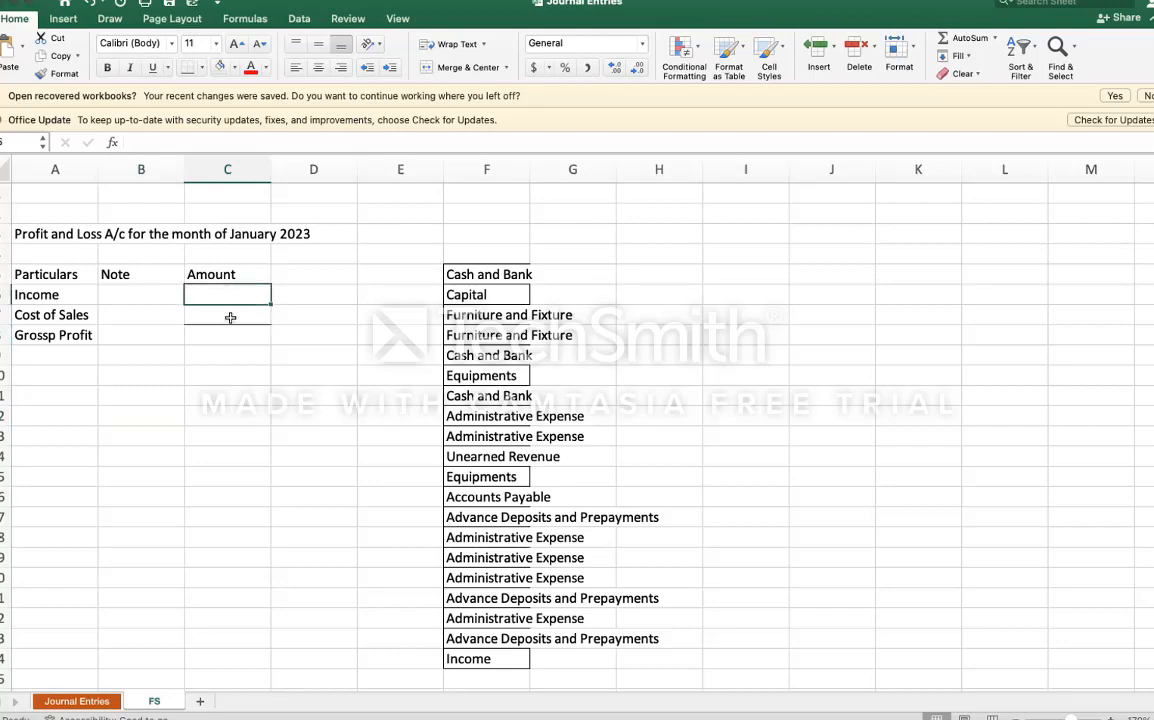
click(230, 317)
click(231, 337)
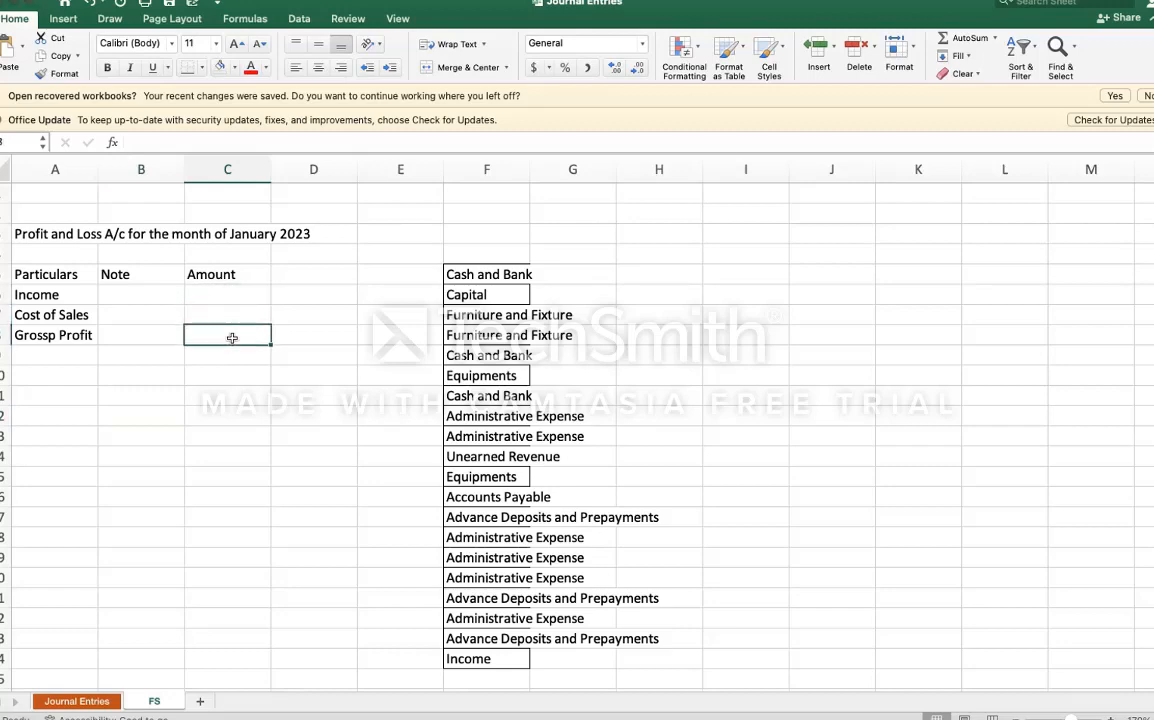
text(=)
key(Up)
key(Up)
text(-)
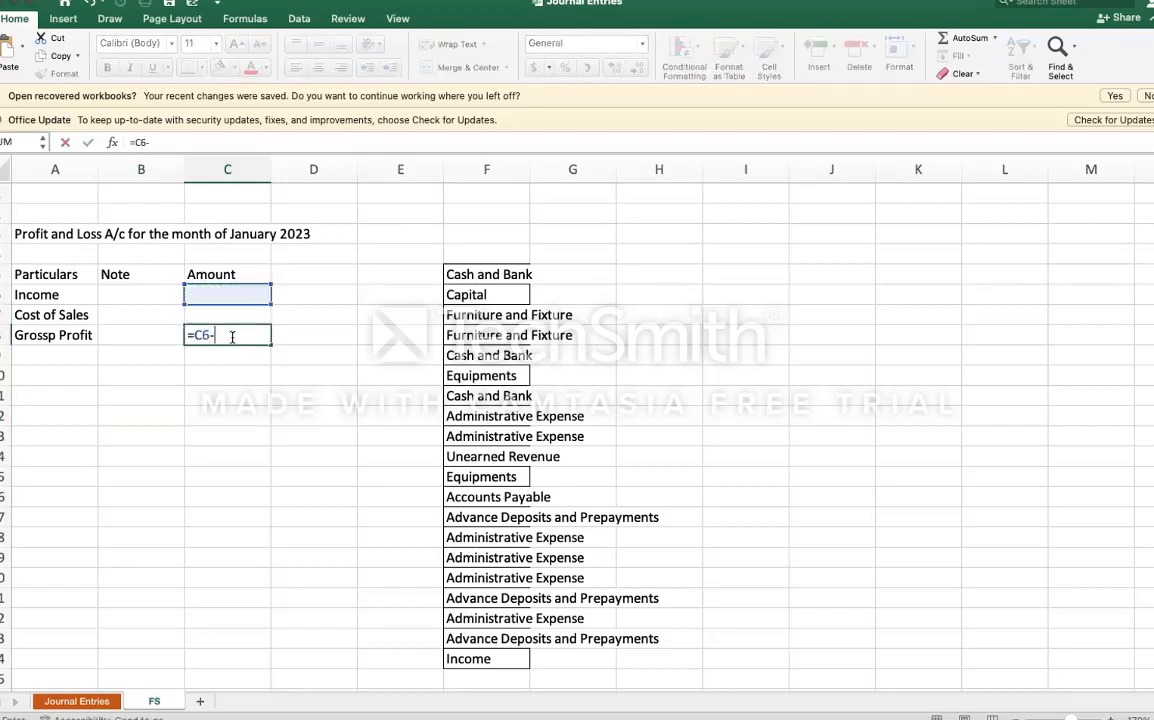
key(Up)
key(Return)
Step: Enter Administrative Expense as a line item in A10, leaving row 9 blank
key(Left)
key(Left)
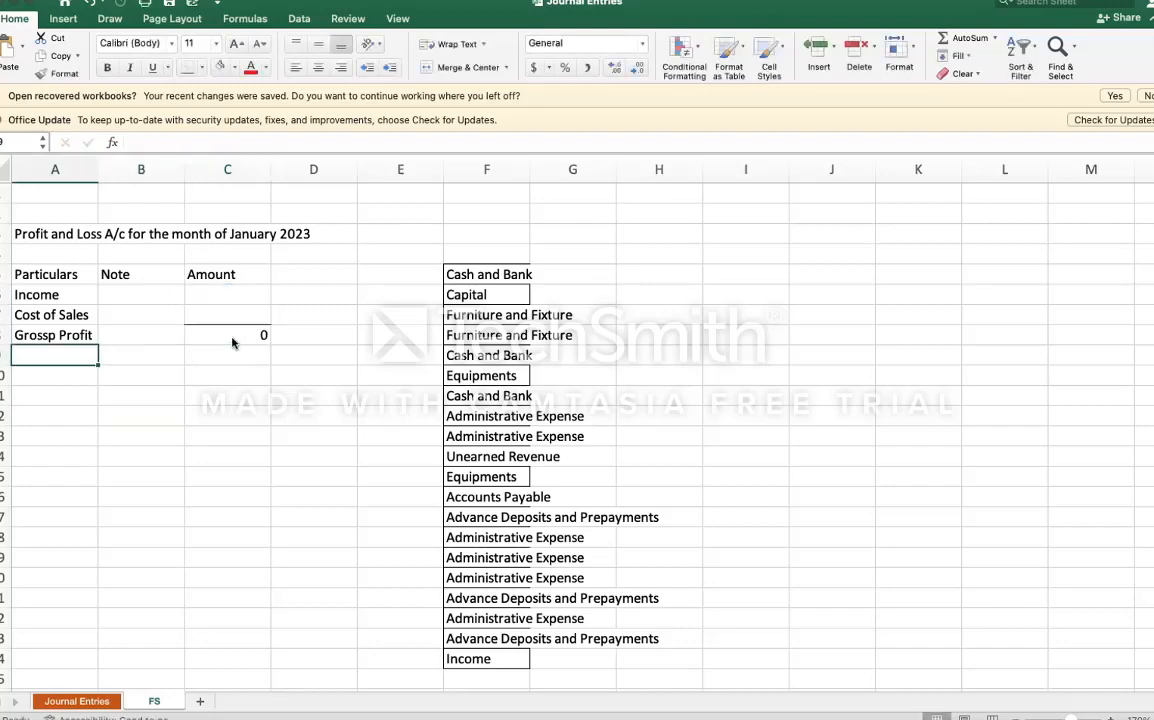
key(Down)
text(A)
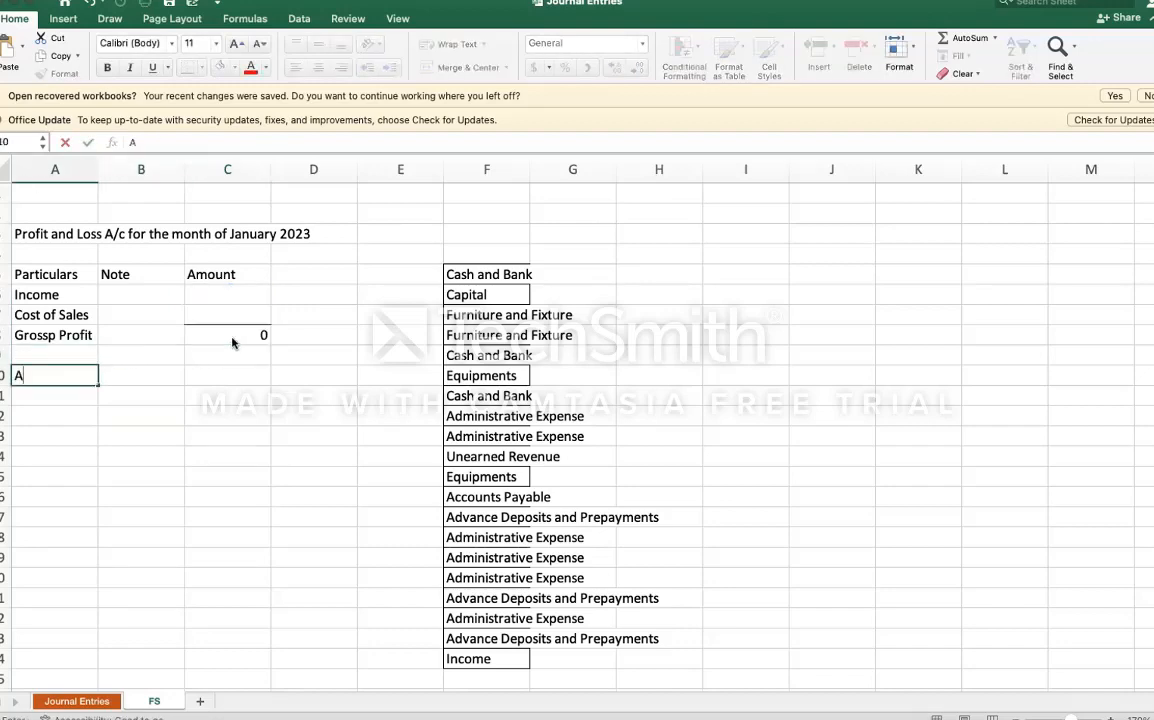
text(dministra)
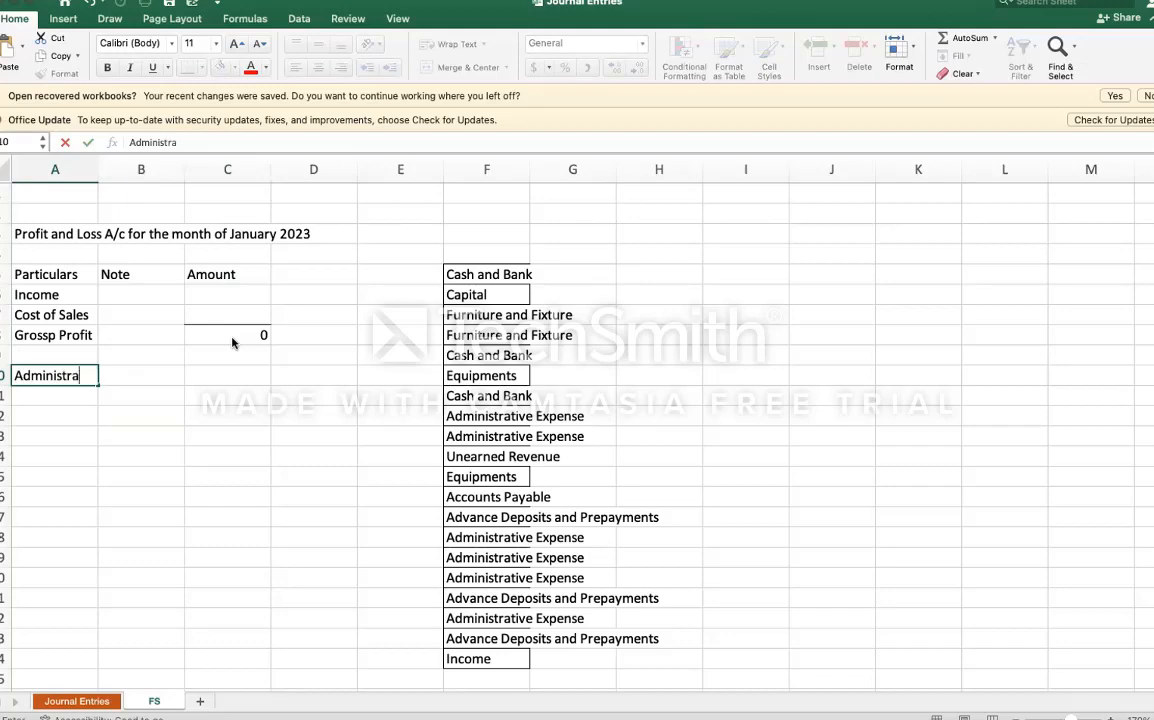
text(tive Exp)
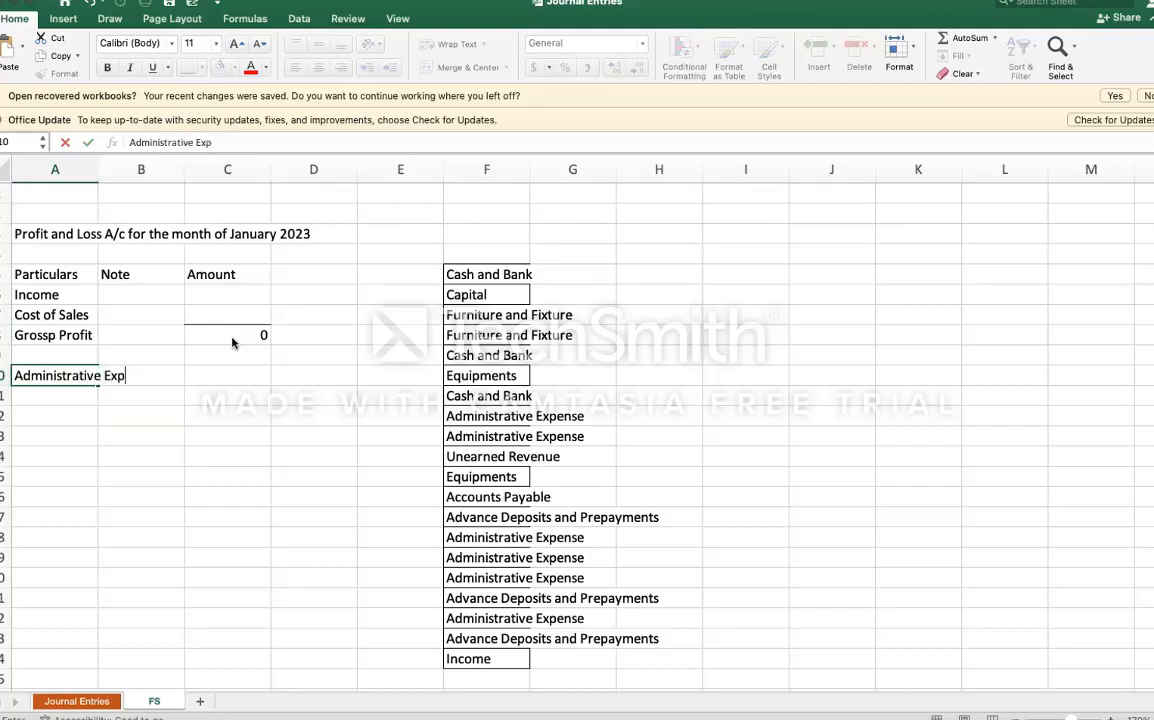
text(ense)
key(Return)
Step: Enter Selling and Distribution Expense as the line item in A11
text(S)
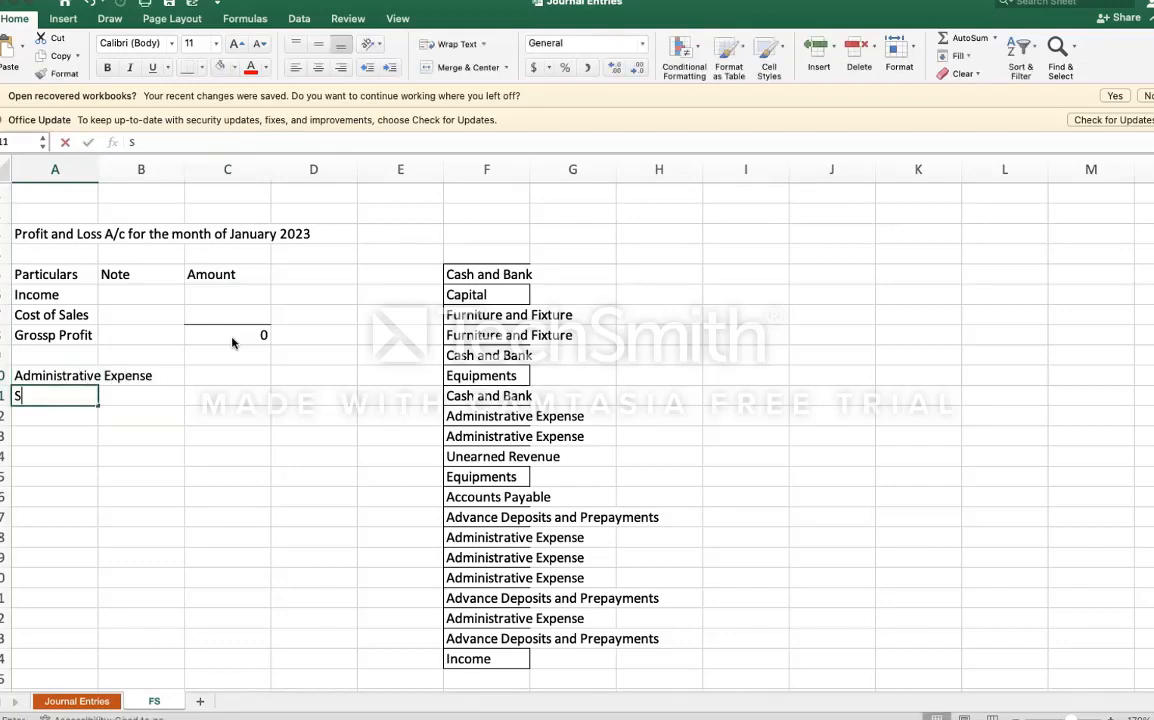
text(elling )
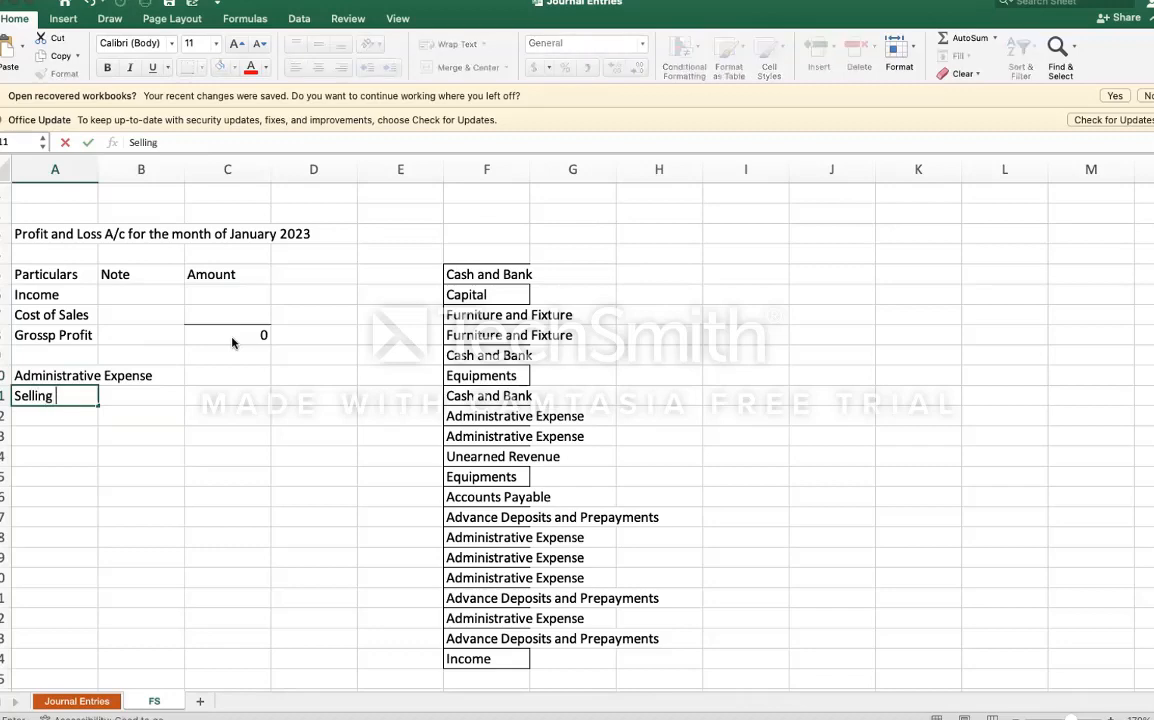
text(and Distribution )
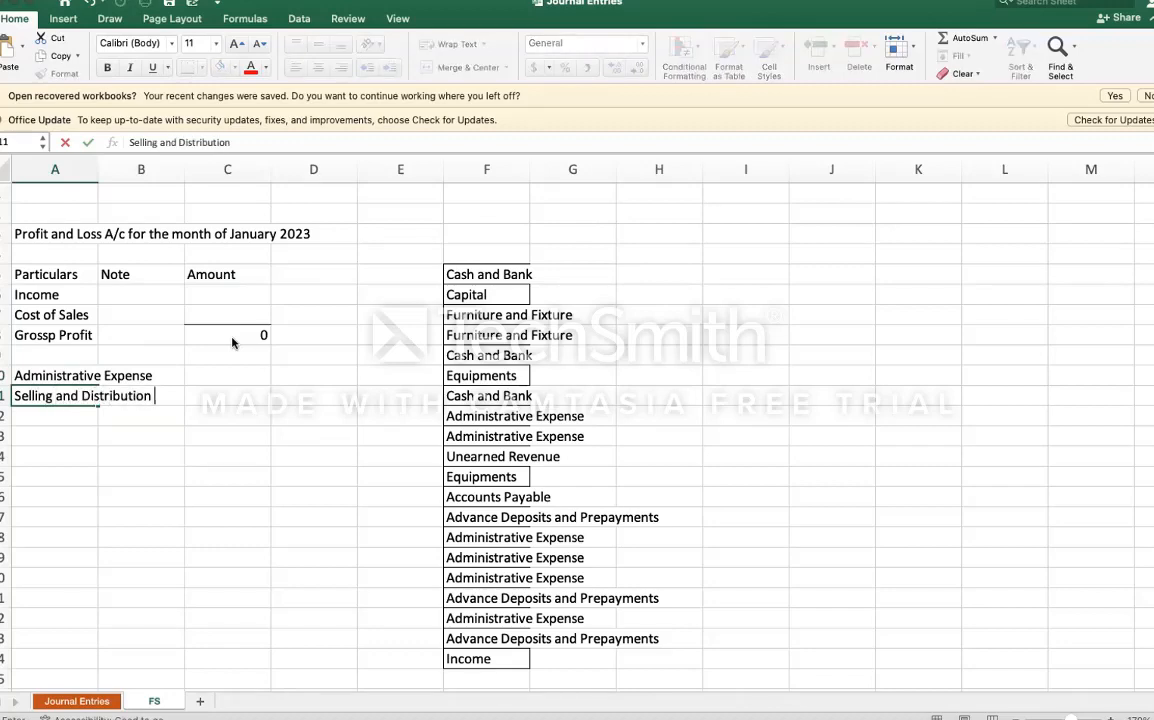
text(Expense)
key(Return)
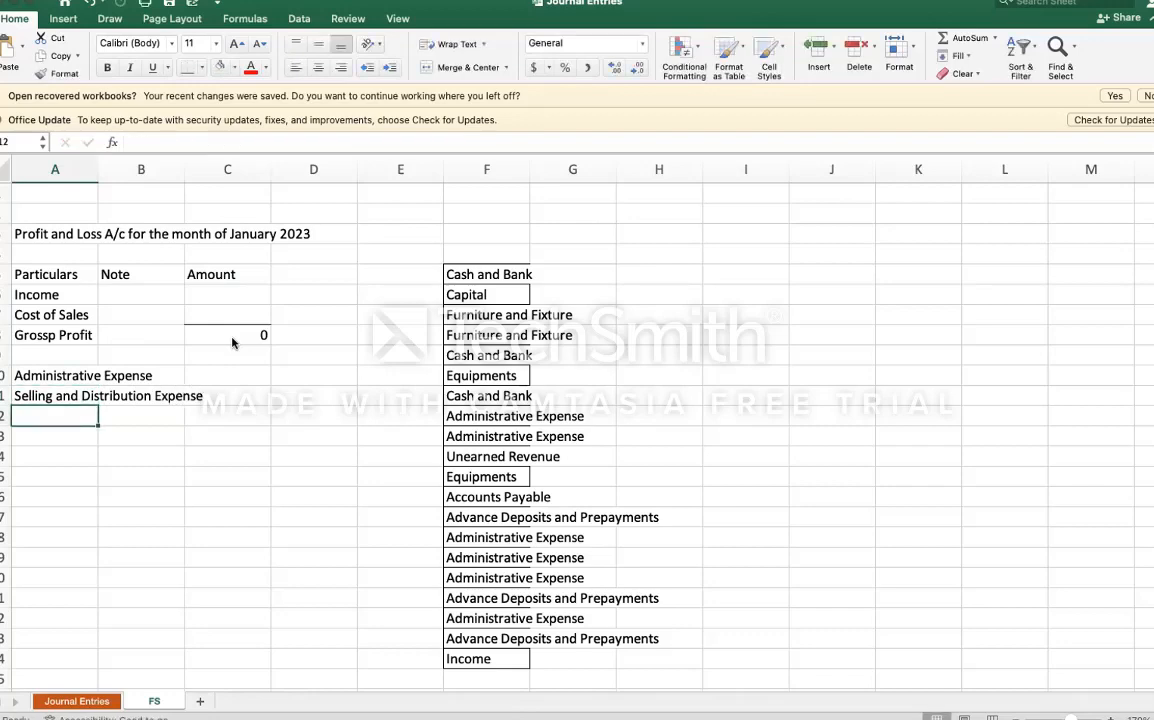
Step: Enter Finance Cost as the line item in A12
text(Financ)
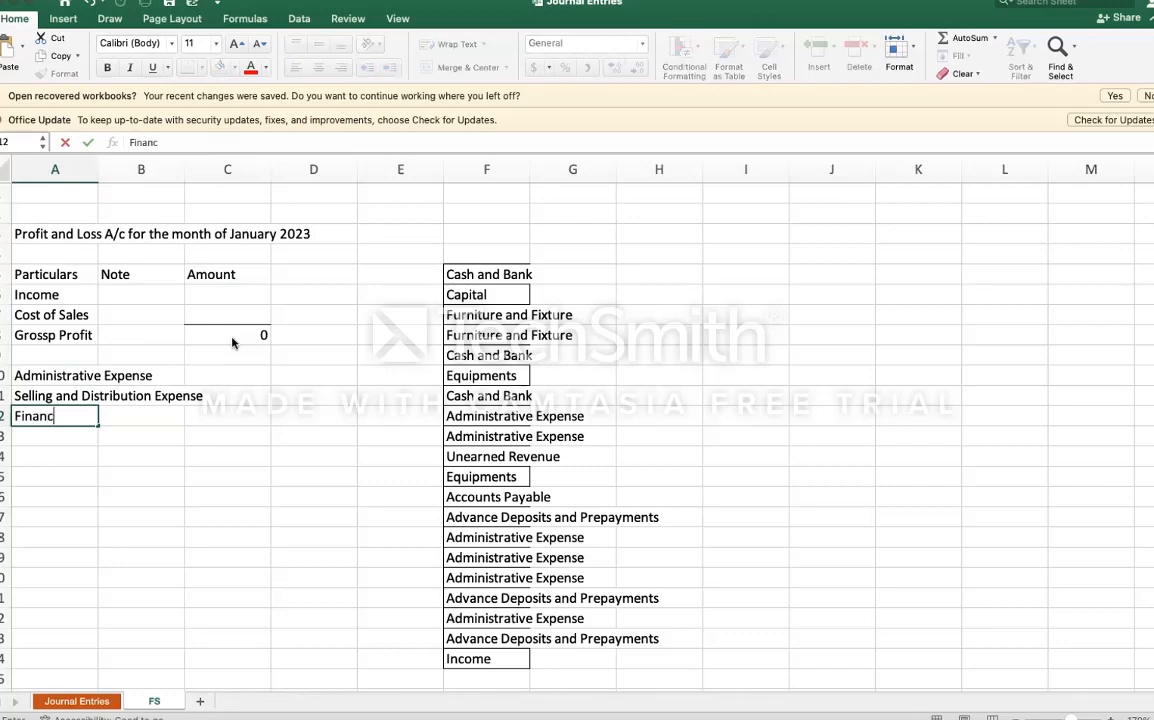
text(e Cost)
key(Tab)
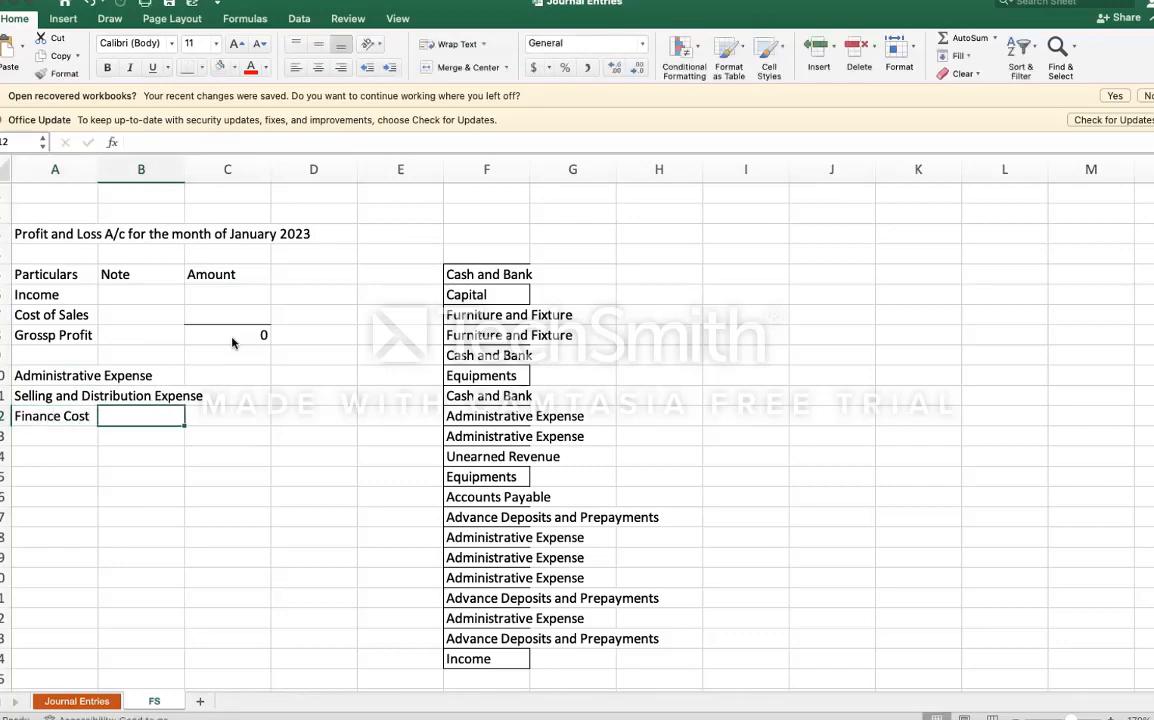
Step: Enter Total Cost as the line item below Finance Cost in A13
key(Down)
key(Left)
text(Tot)
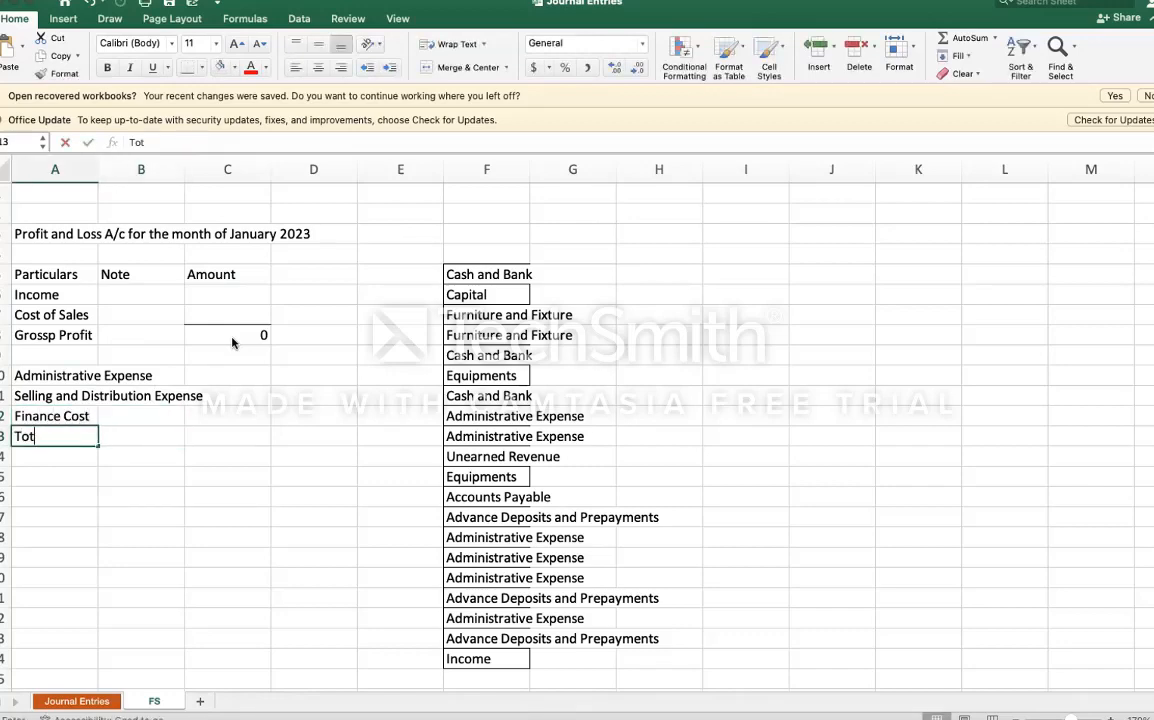
text(al Cost)
key(Tab)
Step: Total the three expense lines in C13 with the formula =SUM(C10:C12)
key(Tab)
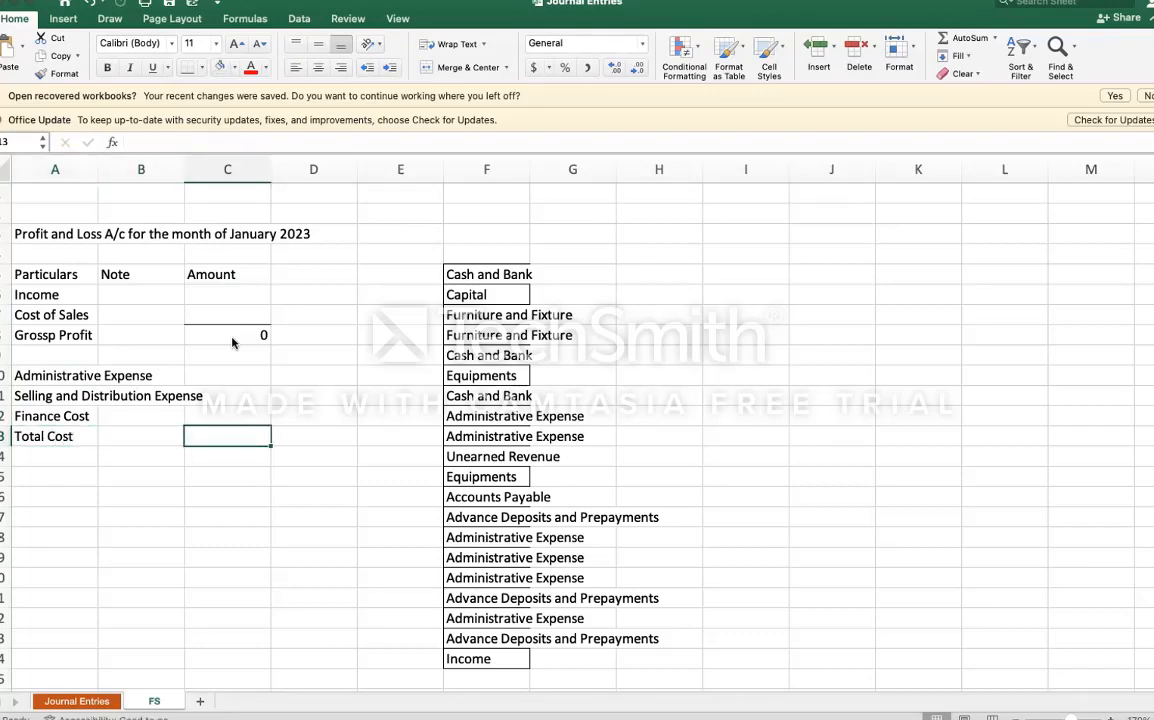
text(=su)
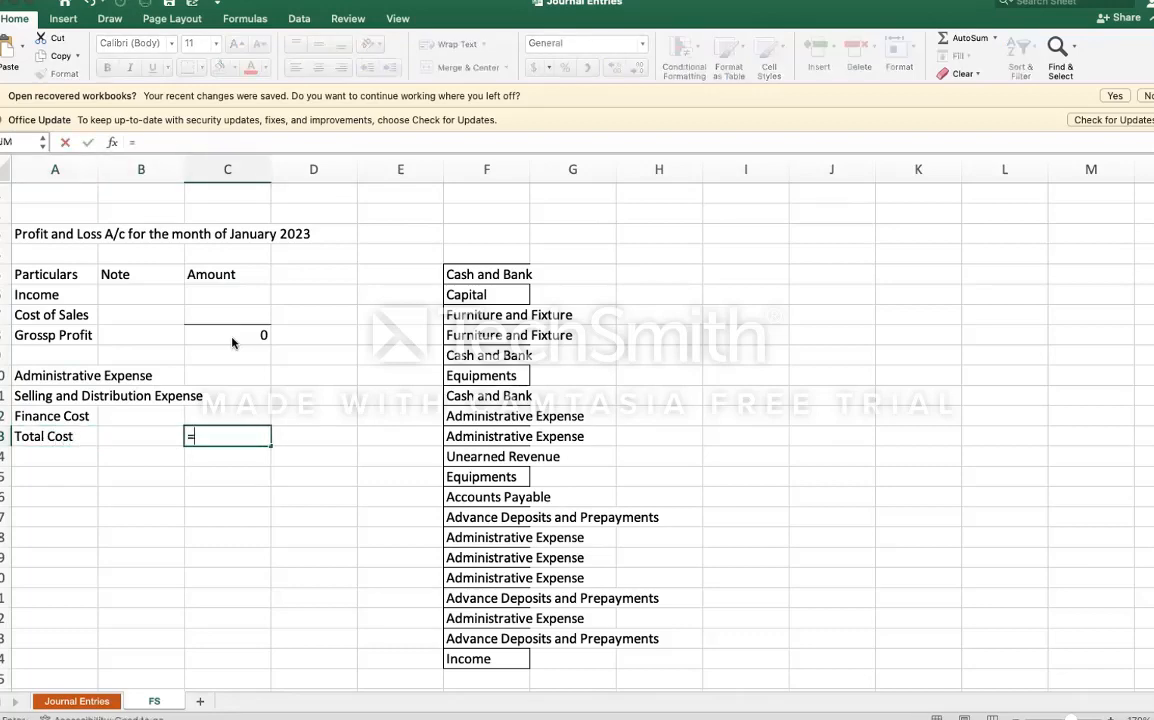
key(Tab)
key(Up)
key(shift+Up)
key(shift+Up)
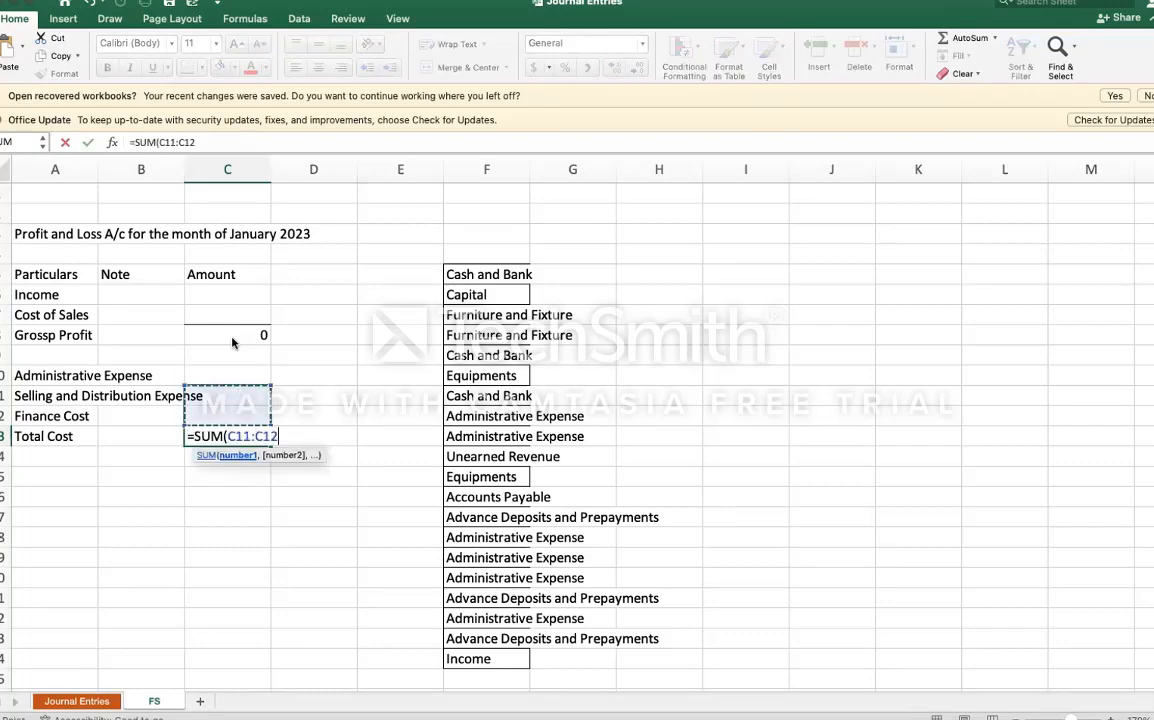
key(Return)
key(Left)
key(Left)
key(Up)
key(Right)
key(Right)
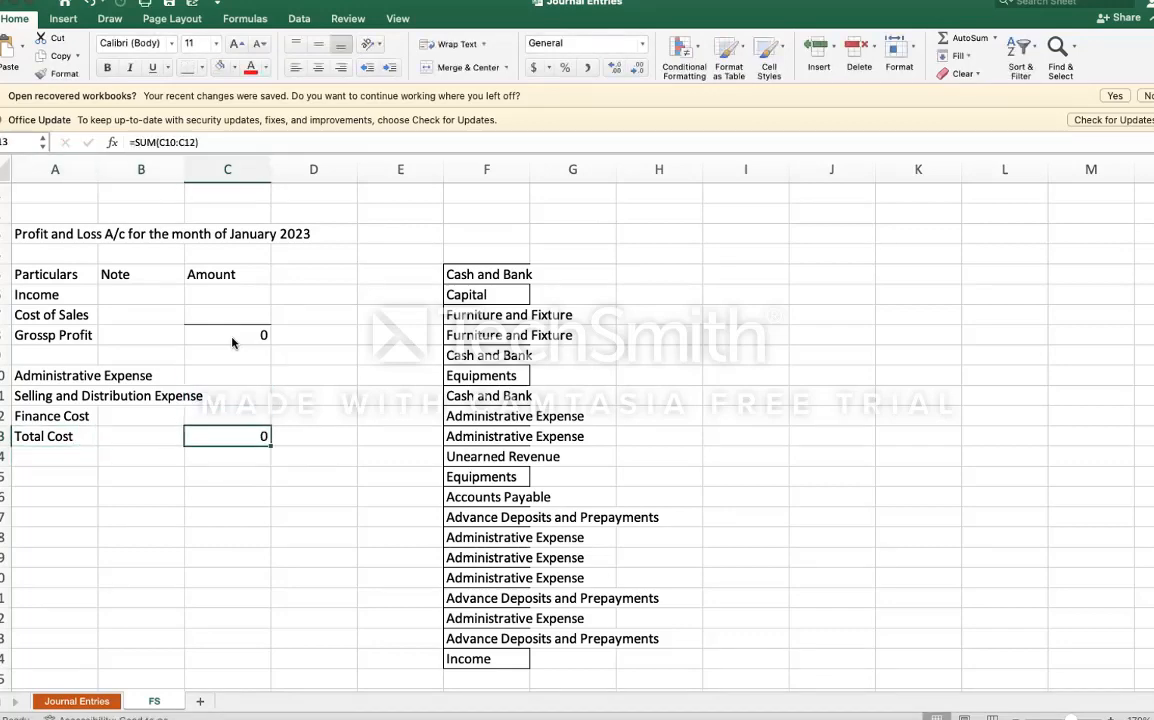
Step: Enter Profit Before Tax as the line item below Total Cost in A14
key(Down)
key(Left)
key(Left)
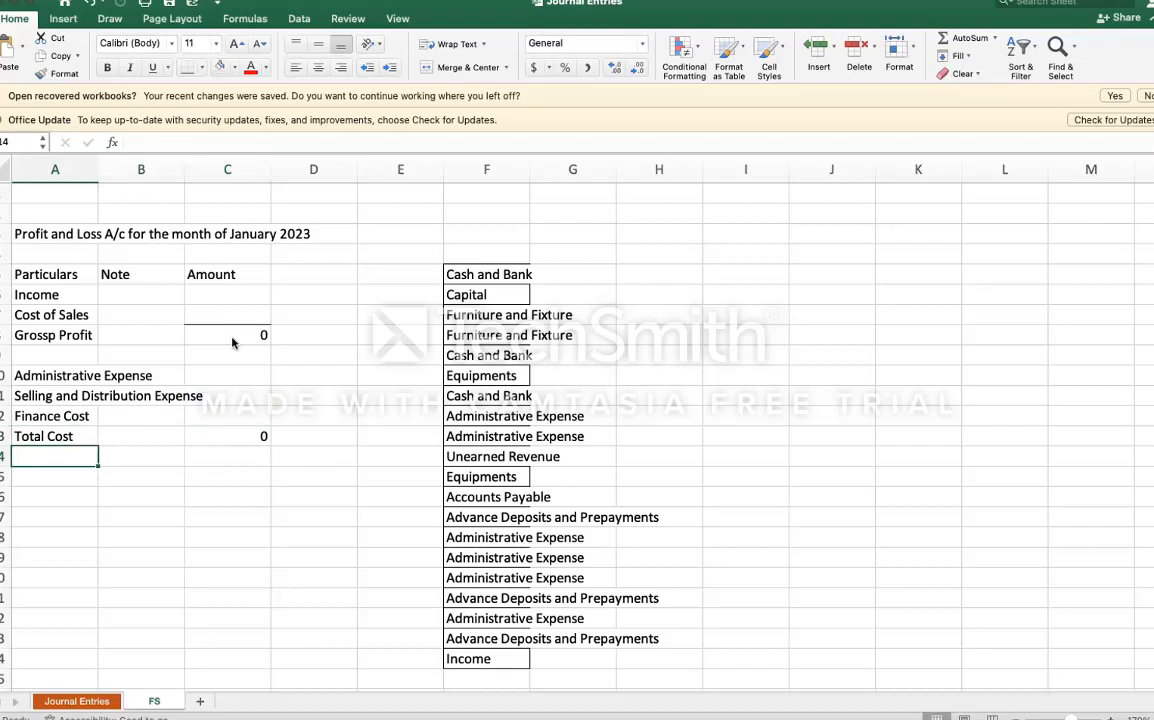
text(Pr)
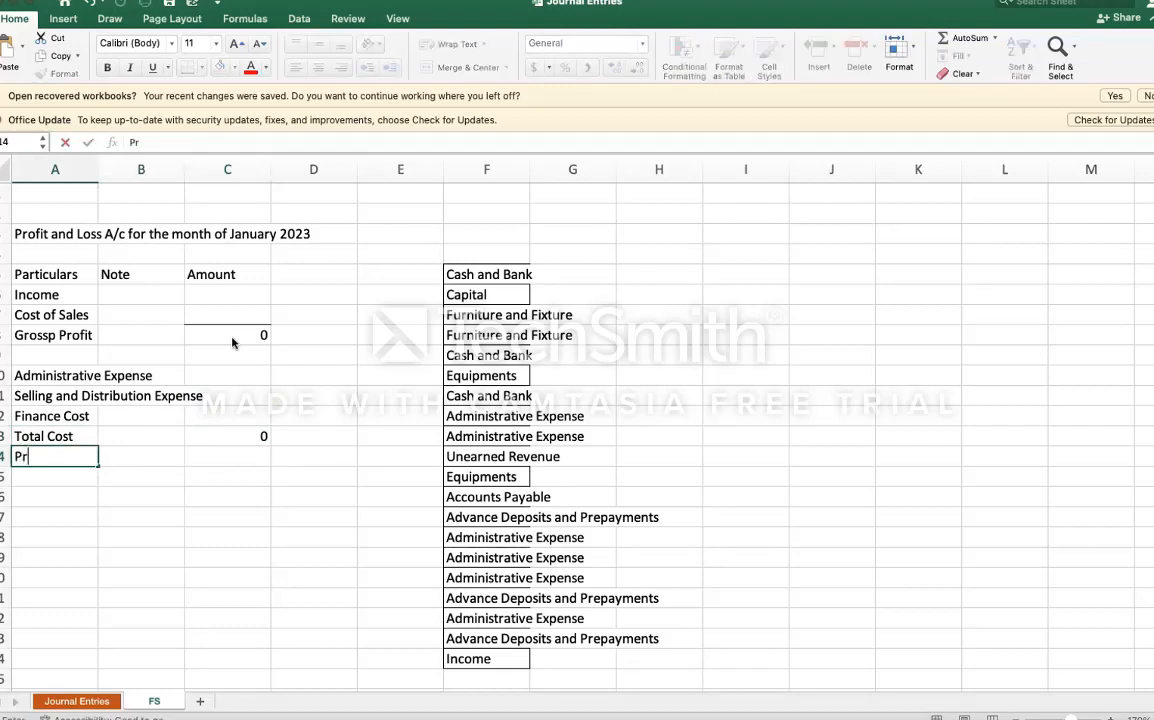
text(ofit Before Tax)
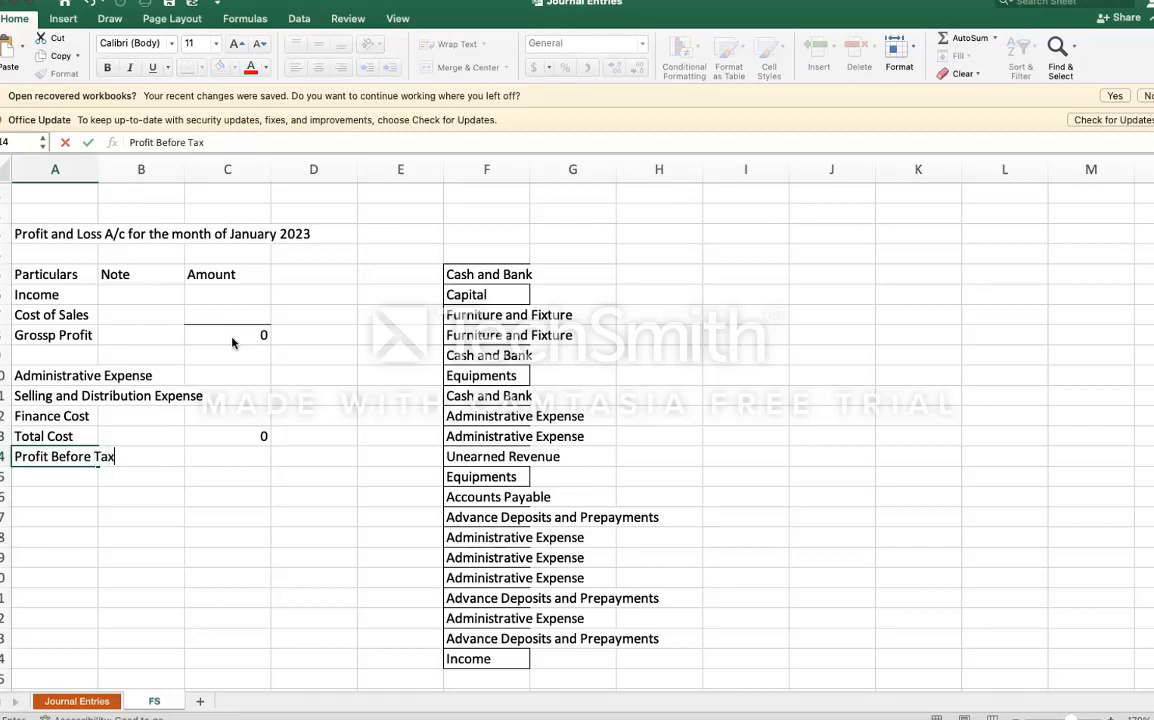
key(Tab)
Step: Calculate the profit before tax in C14 as gross profit minus total cost with the formula =C8-C13
key(Tab)
text(=)
key(Up)
key(Up)
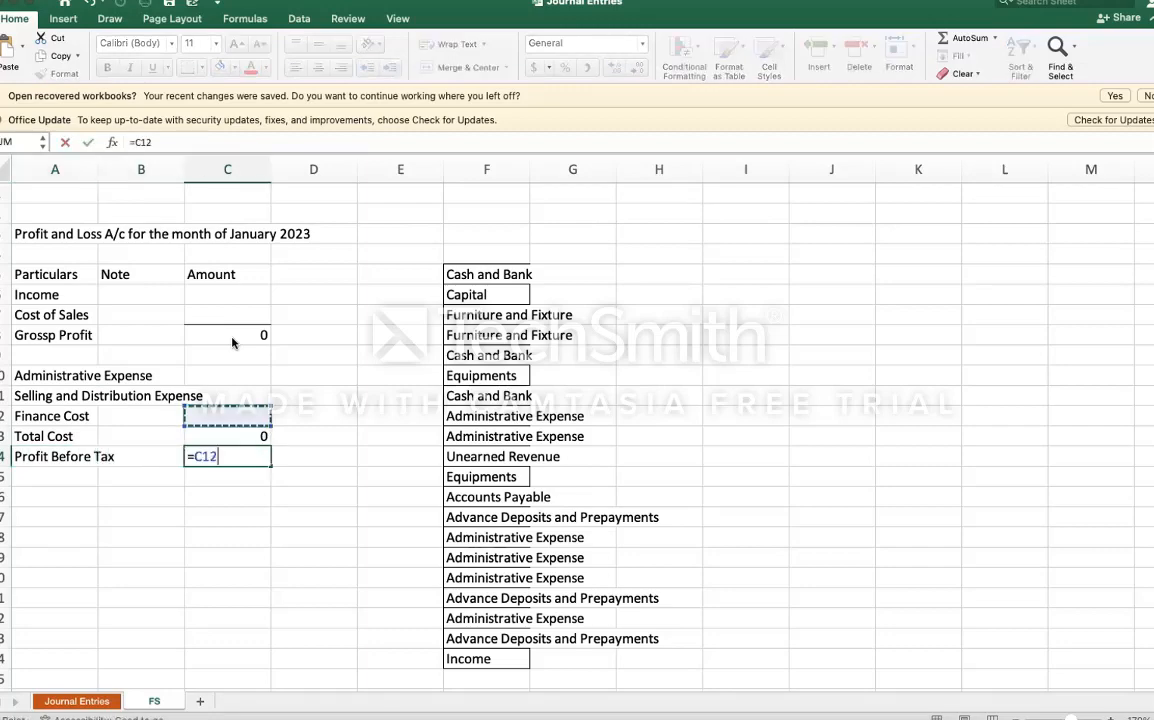
key(Up)
key(Up)
key(Up)
key(Up)
text(-)
key(Up)
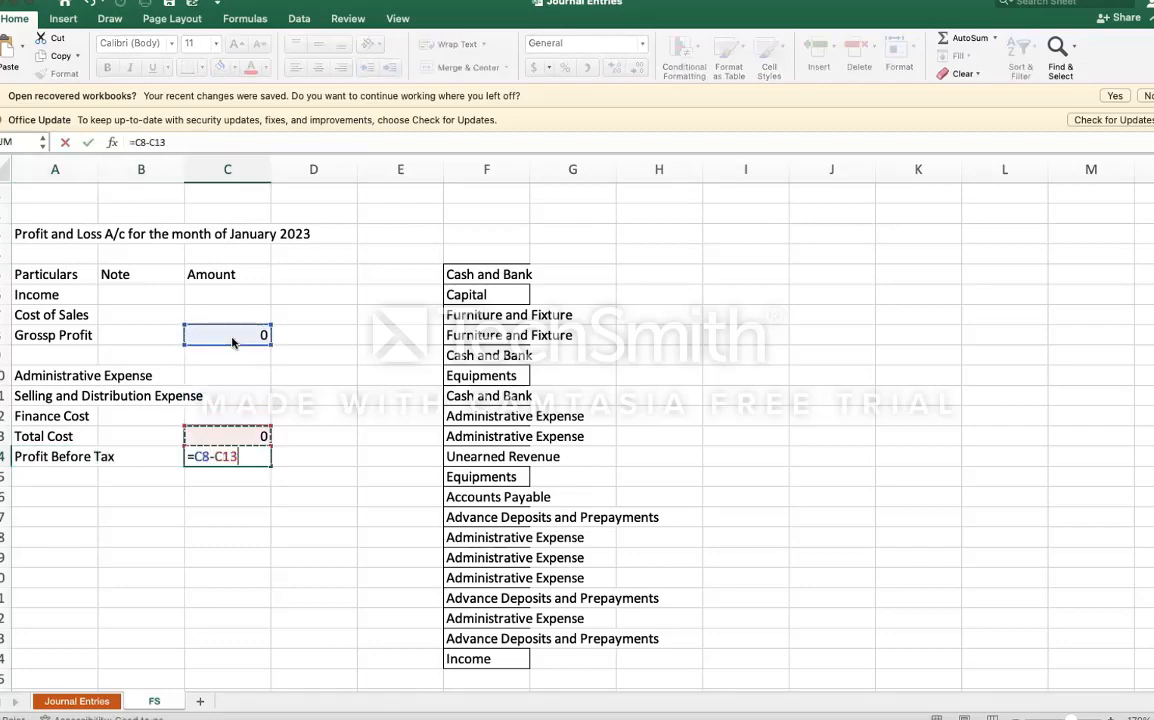
key(Return)
Step: Enter Income Tax as the line item below Profit Before Tax in A15
key(Up)
key(Up)
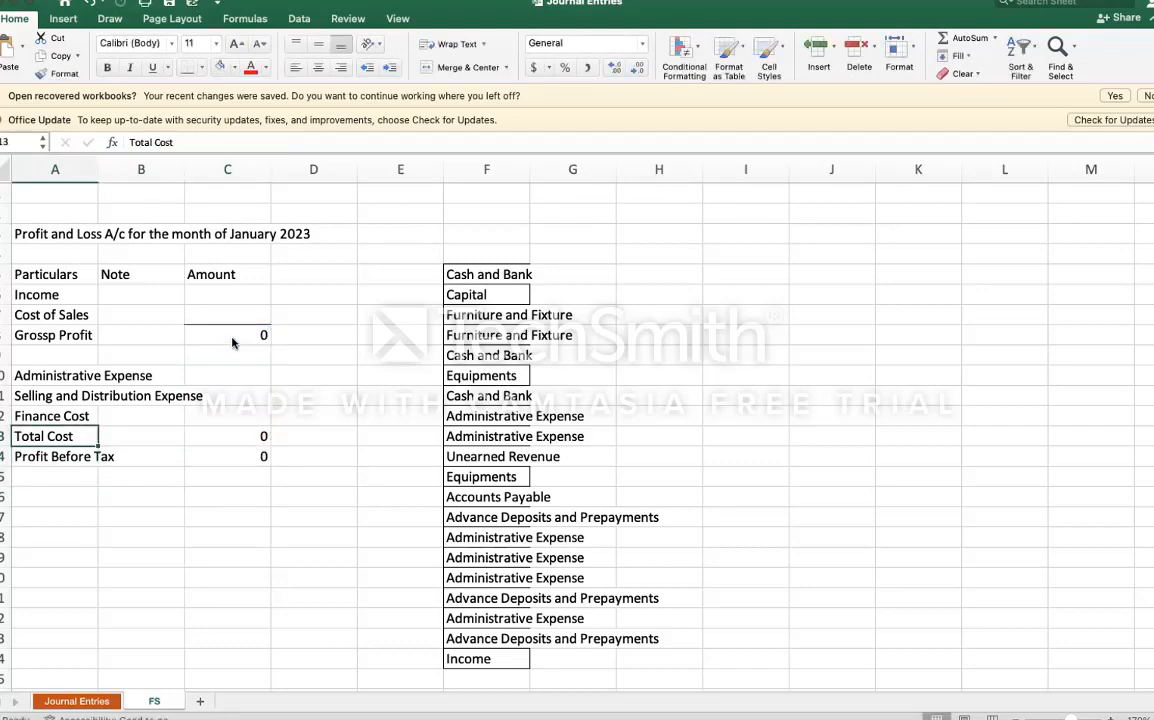
key(Down)
key(Down)
text(I)
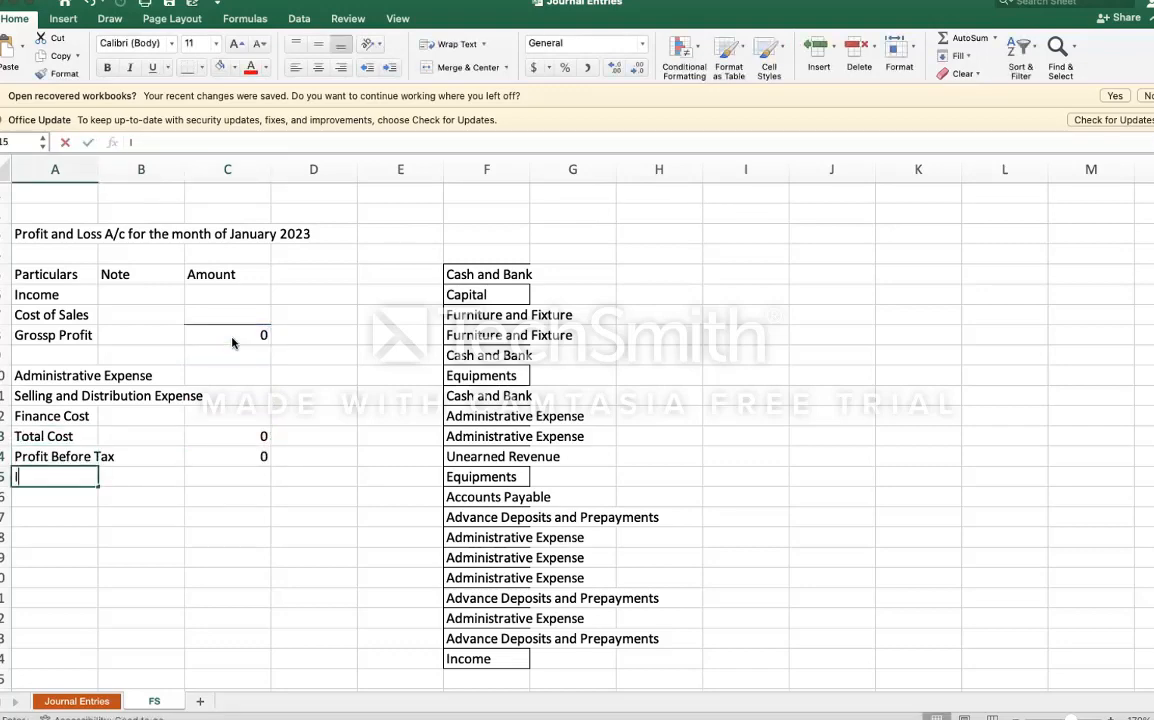
text(ncome Tax)
key(Tab)
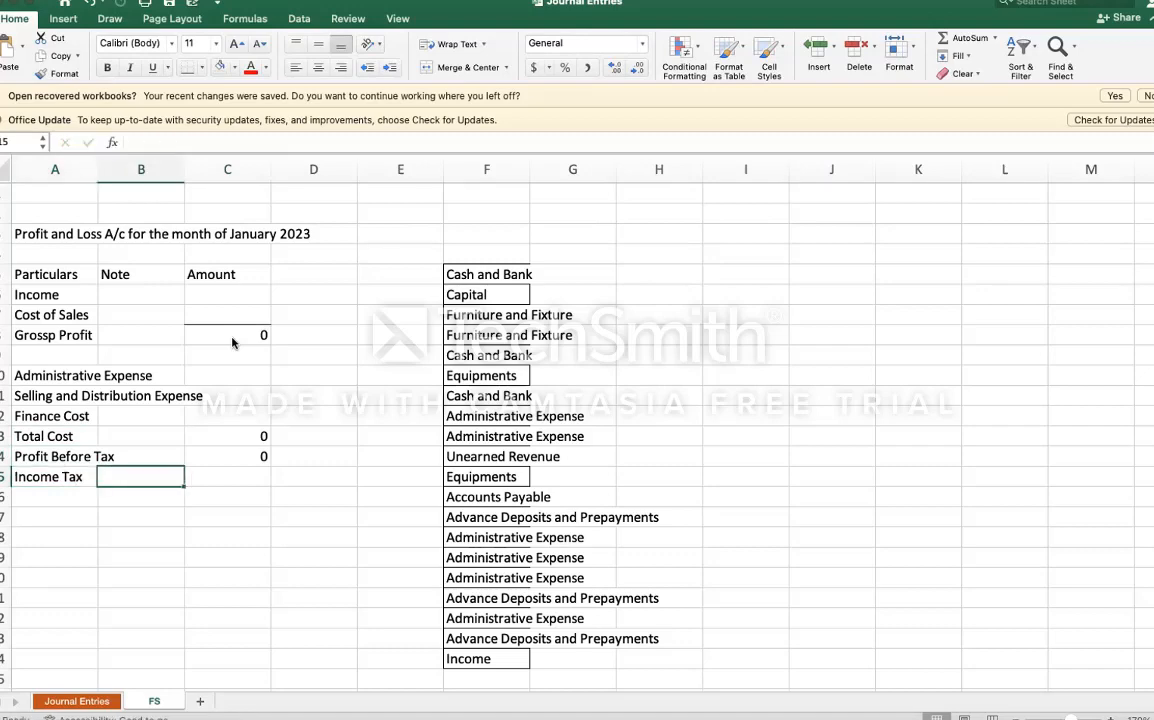
Step: Enter Profit after Tax as the line item below Income Tax in A16
key(Down)
key(Left)
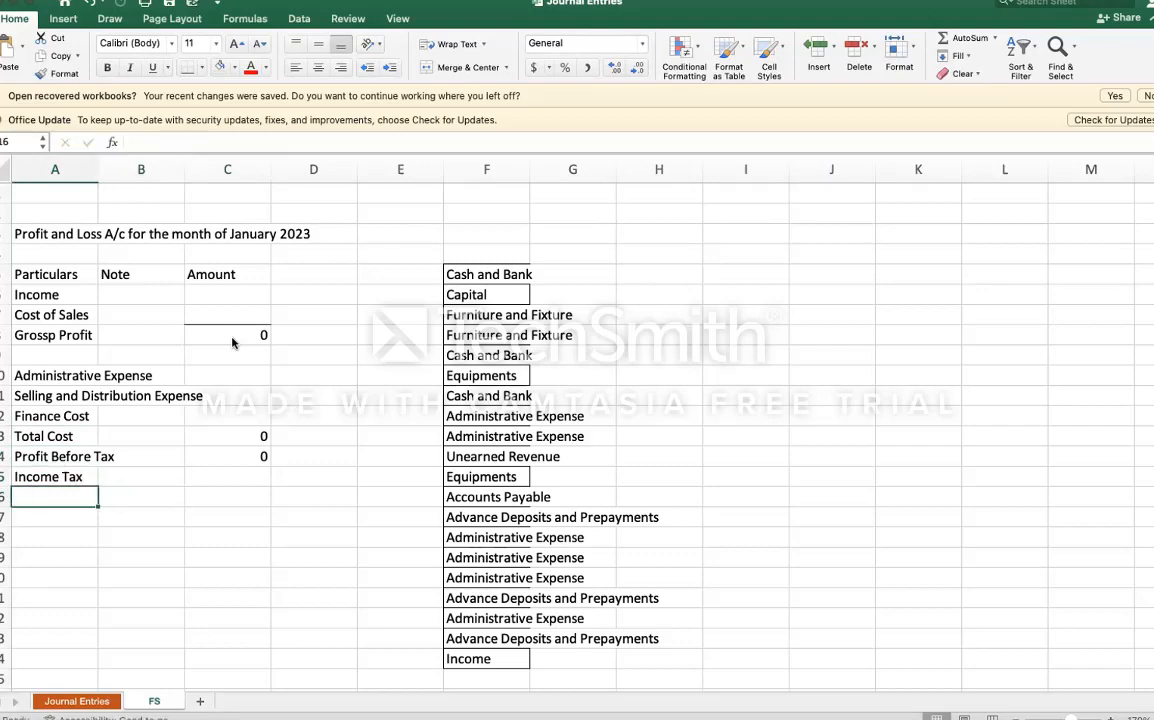
text(Pr)
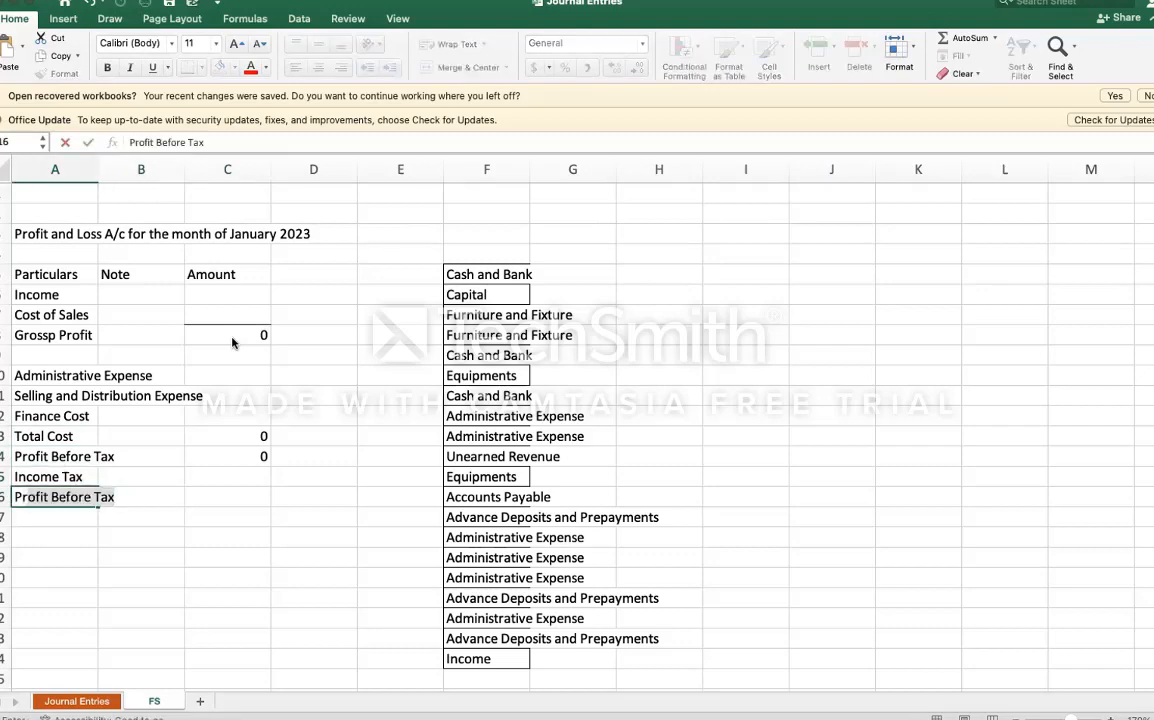
text(ofit after T)
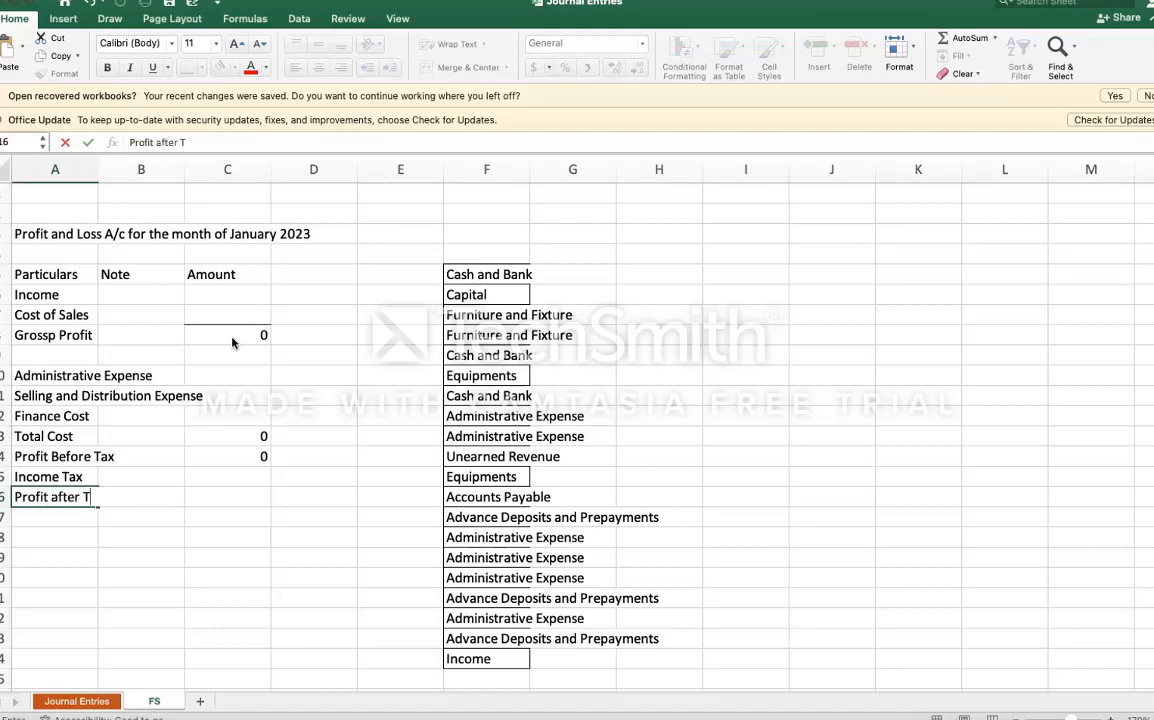
text(ax)
key(Tab)
Step: Calculate the profit after tax in C16 as profit before tax minus income tax with the formula =C14-C15
key(Tab)
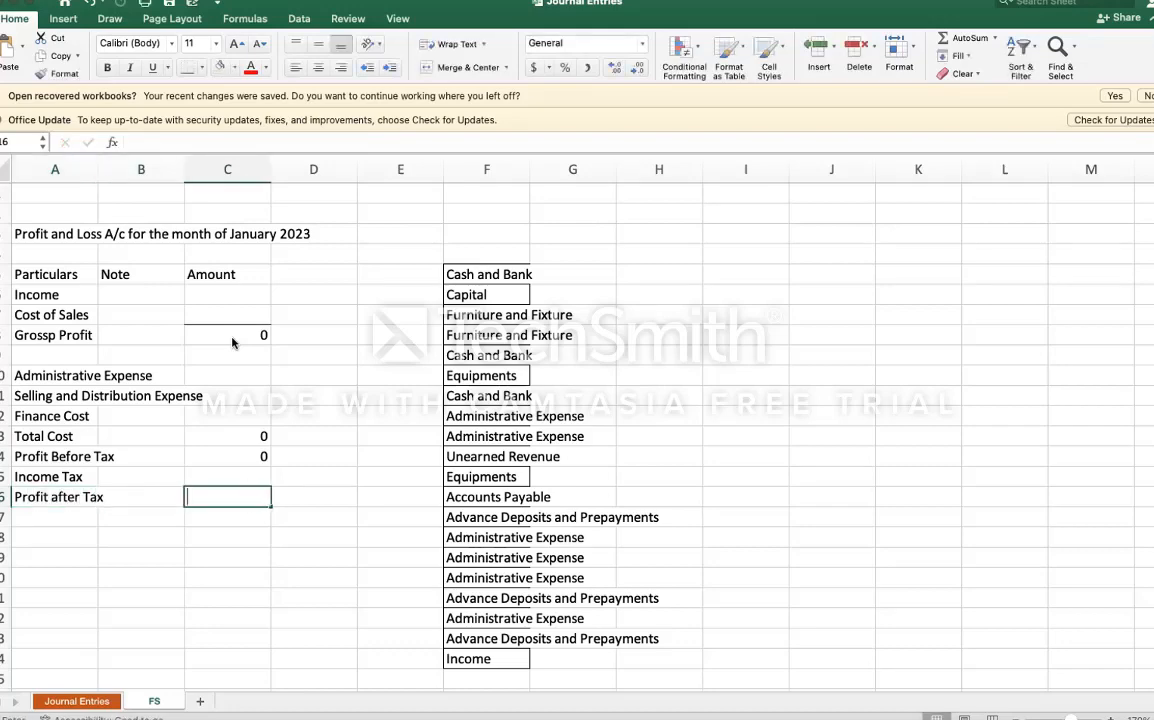
text(=)
key(Up)
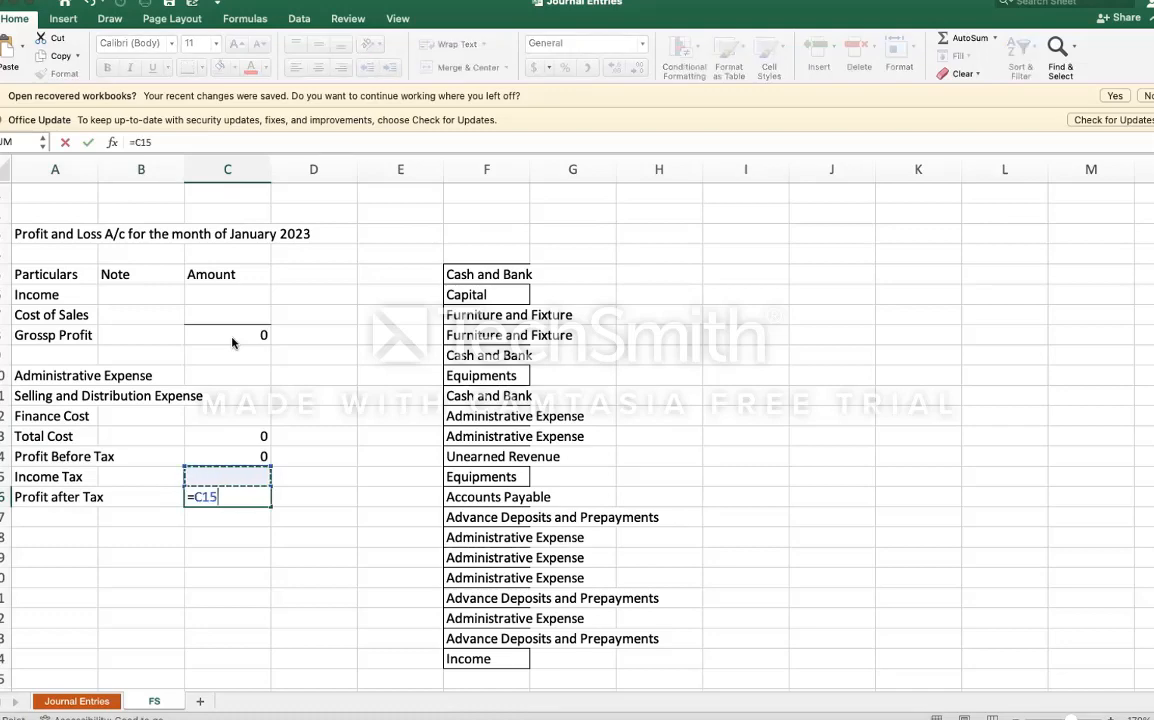
key(Up)
text(-)
key(Down)
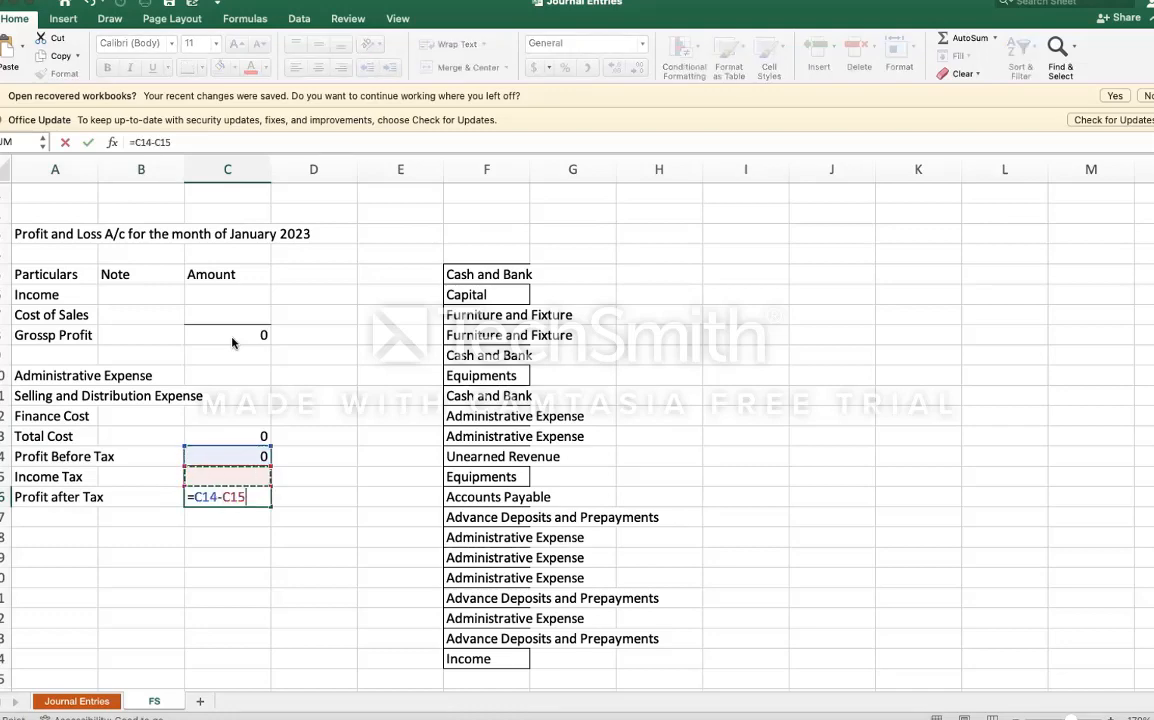
key(Return)
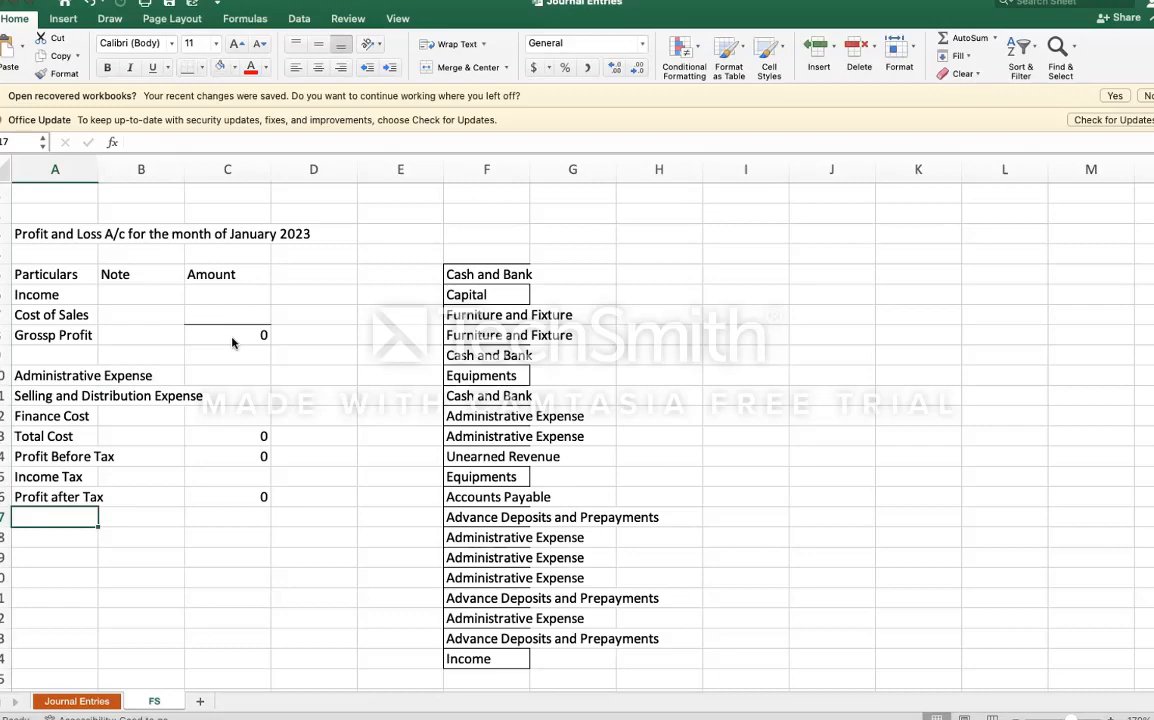
Step: Widen column A on the FS sheet so the longest line item, Selling and Distribution Expense, fits within it
key(Up)
key(Up)
key(Up)
key(Up)
key(Up)
key(Up)
key(Up)
key(Up)
key(Up)
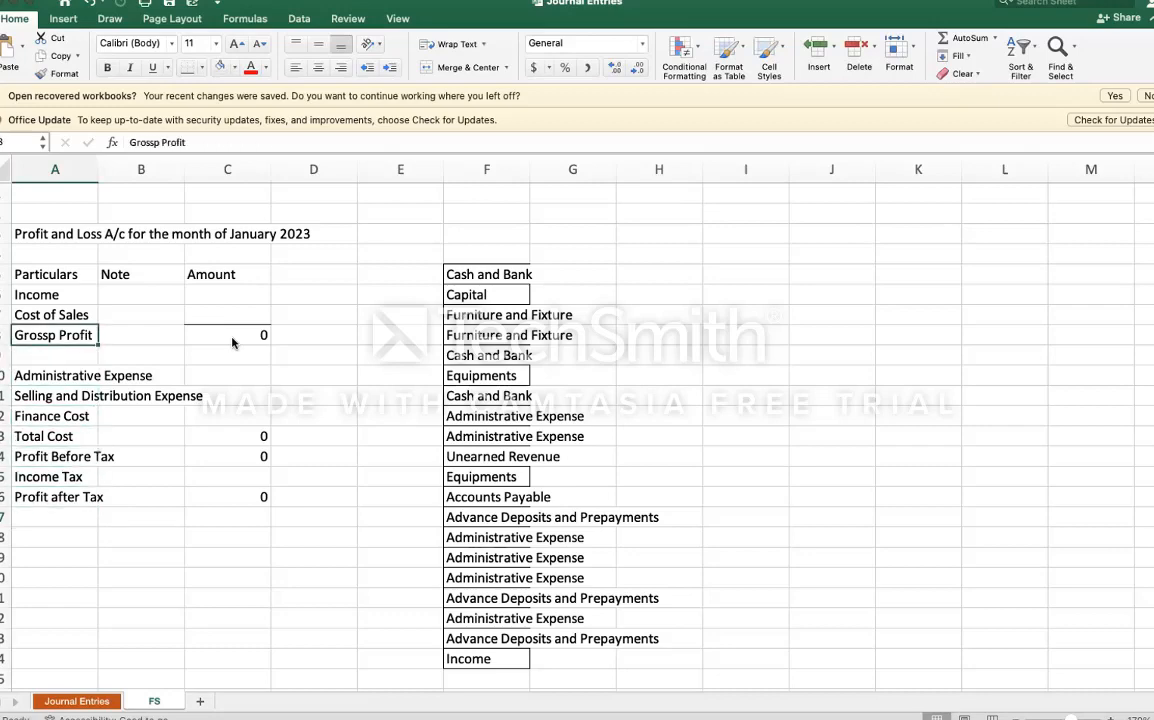
key(Up)
key(Up)
key(Right)
key(Right)
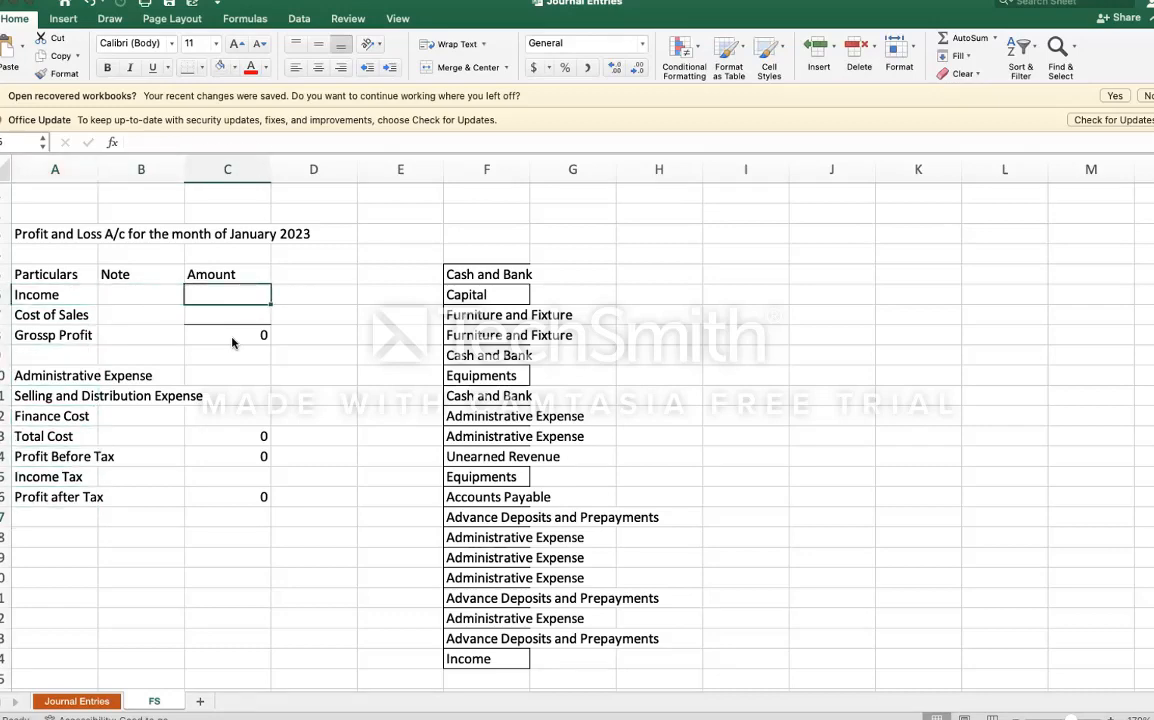
double_click(99, 172)
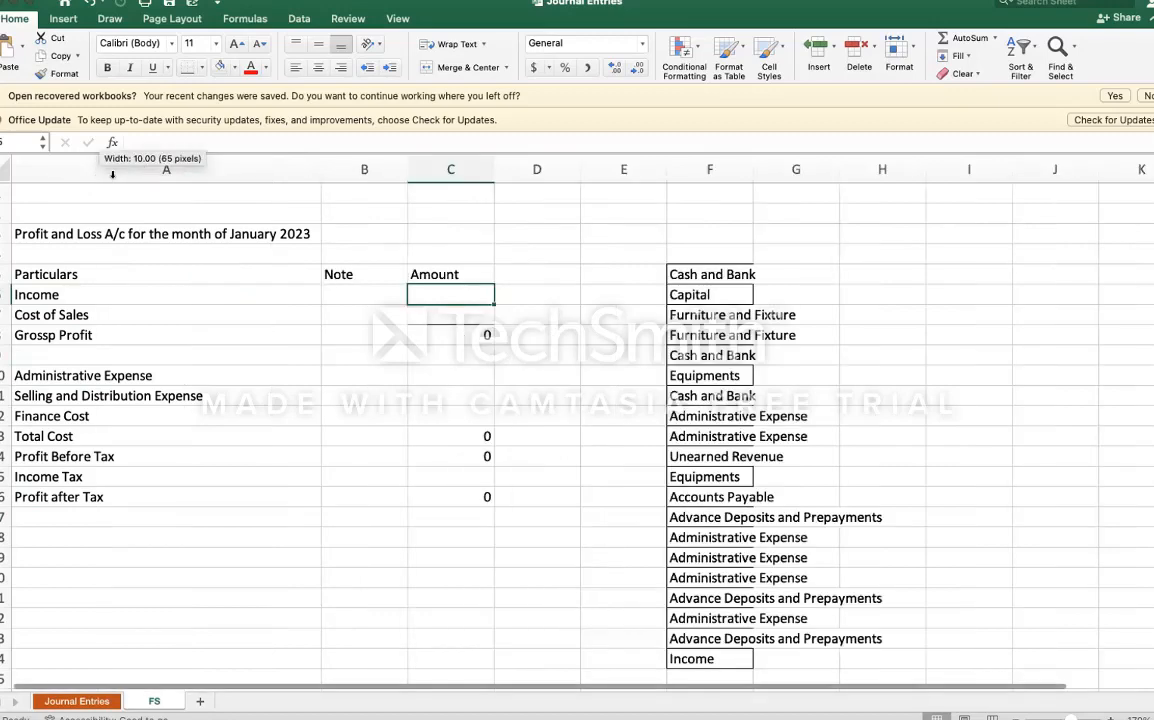
drag(320, 176, 218, 176)
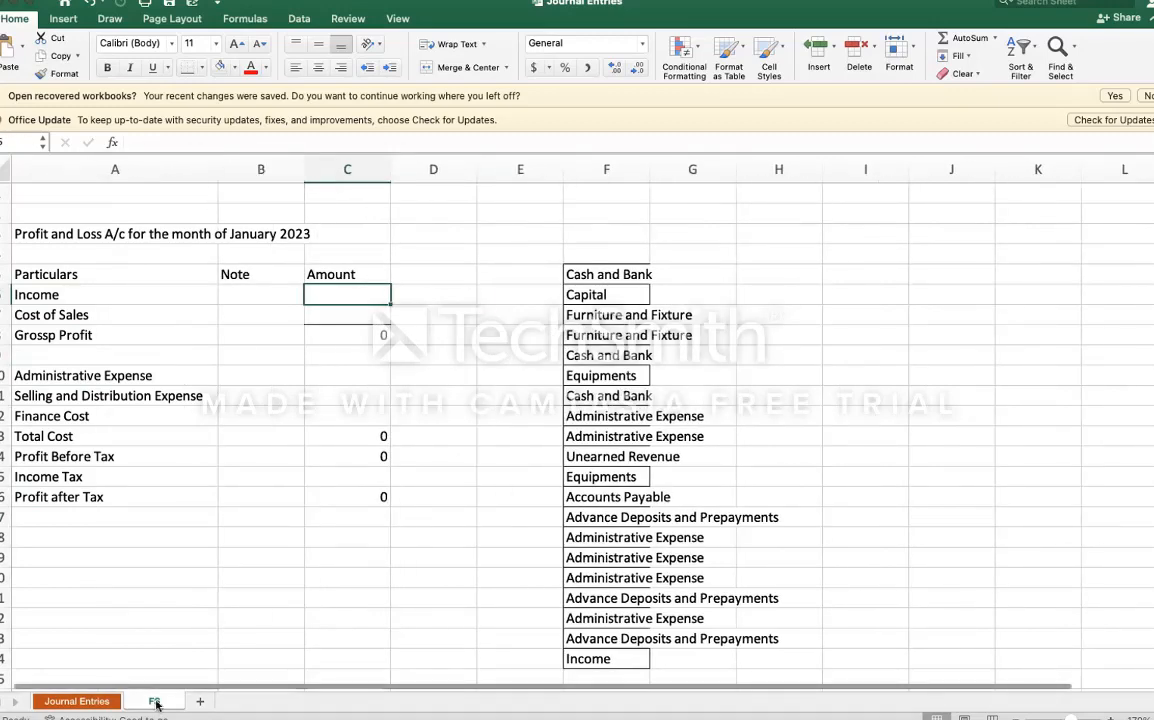
Step: Examine the Redbook Training Income row in the Journal Entries trial balance, checking its group, credit and balance columns
click(77, 701)
click(905, 320)
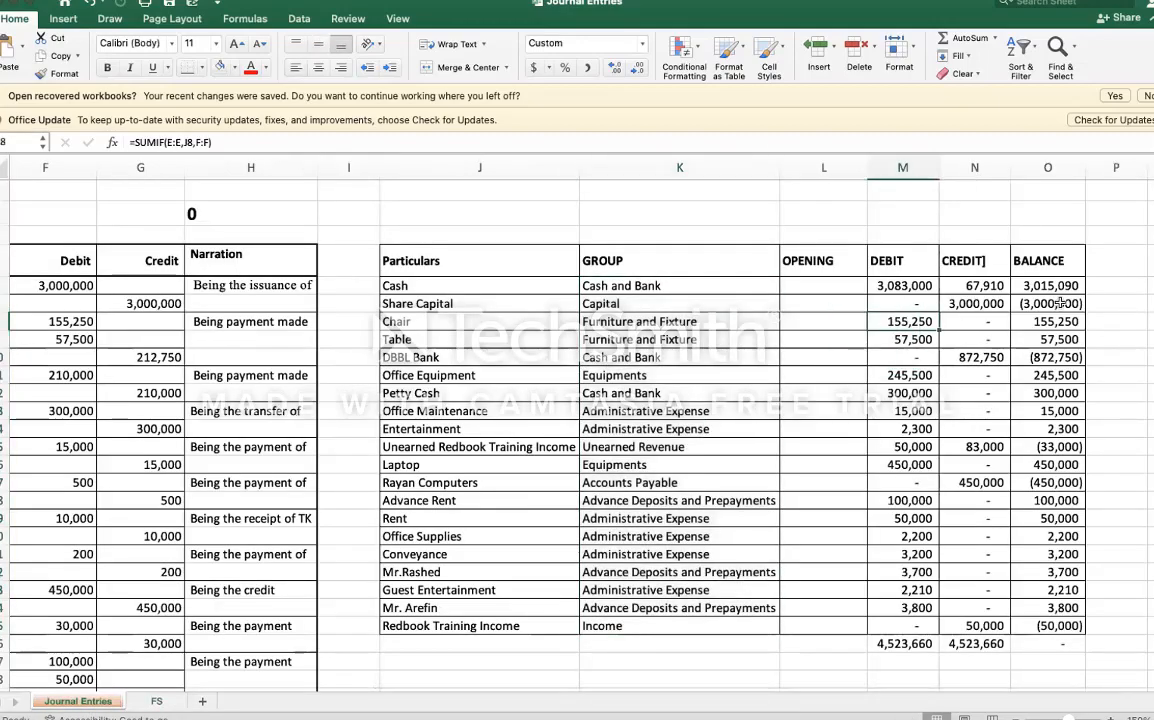
click(1044, 168)
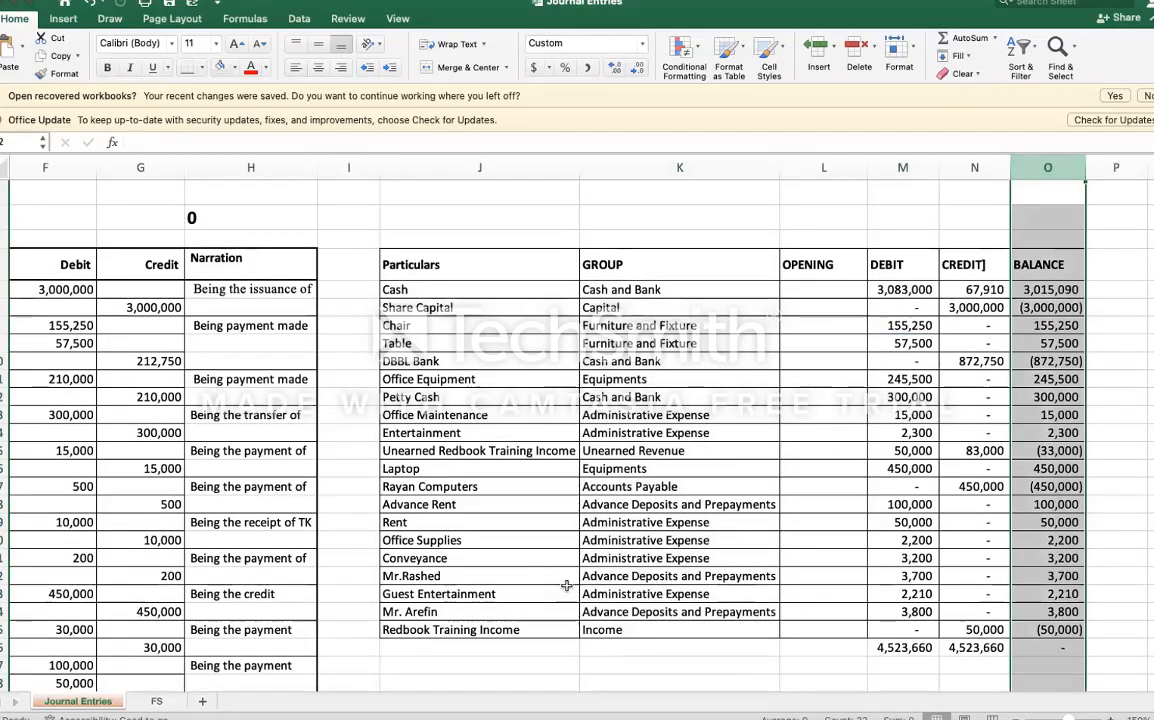
click(430, 630)
click(610, 630)
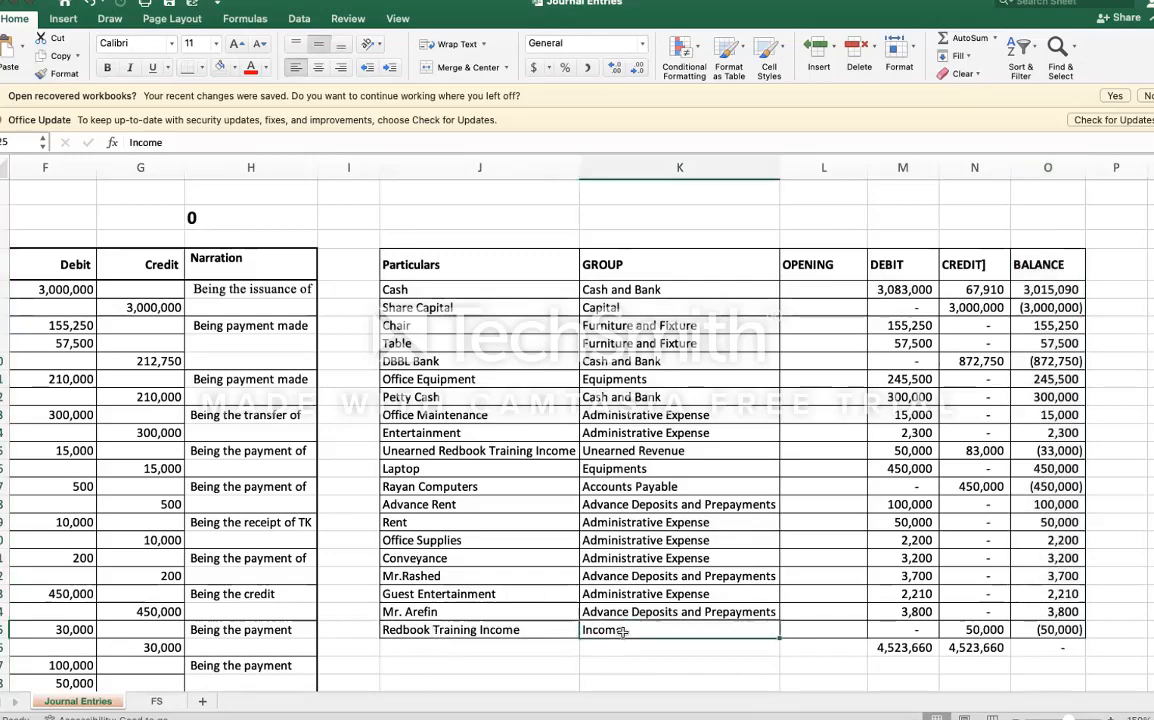
click(155, 701)
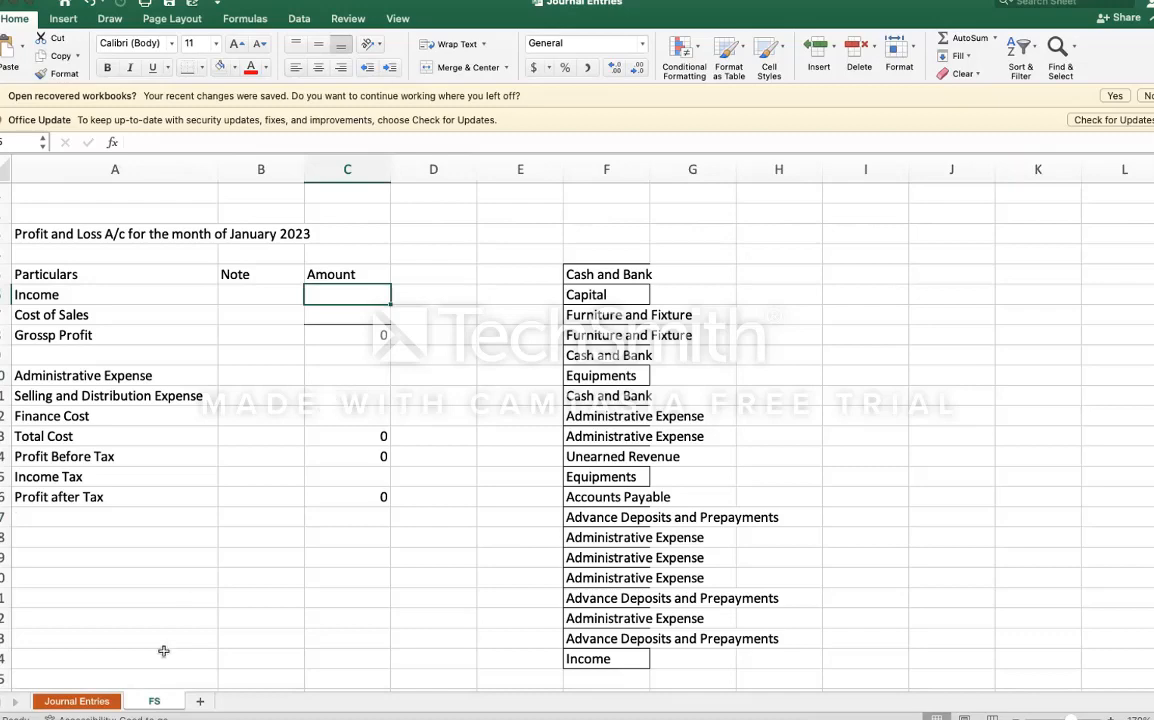
click(104, 703)
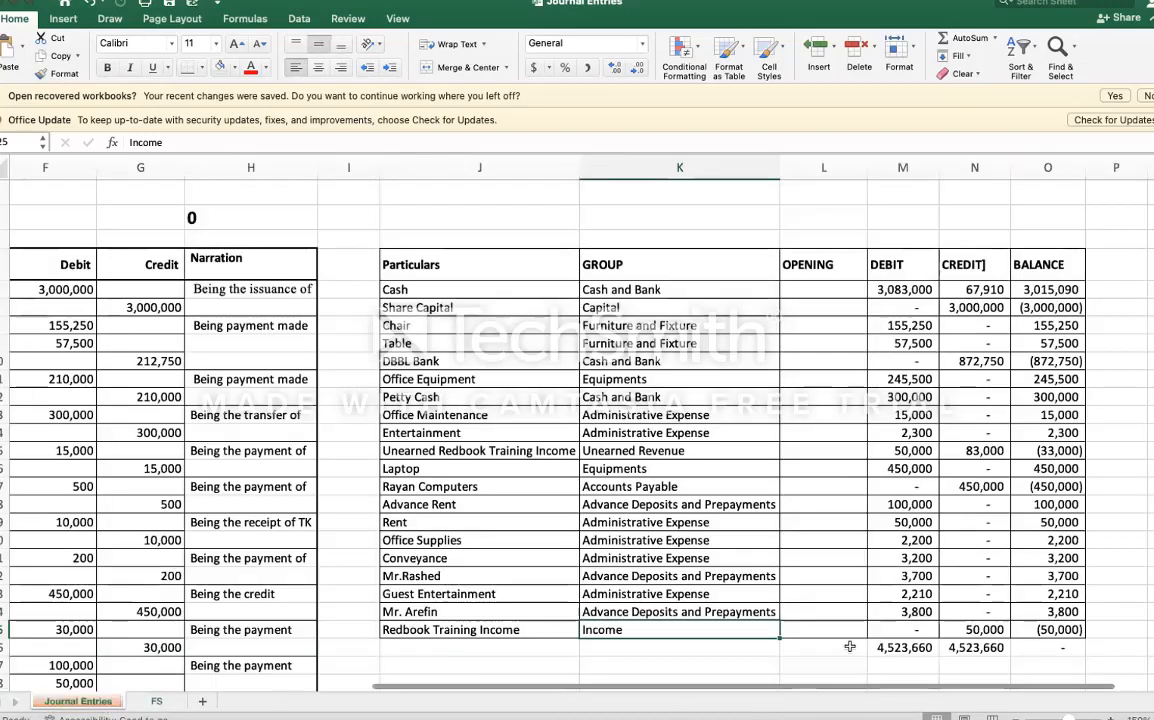
click(978, 629)
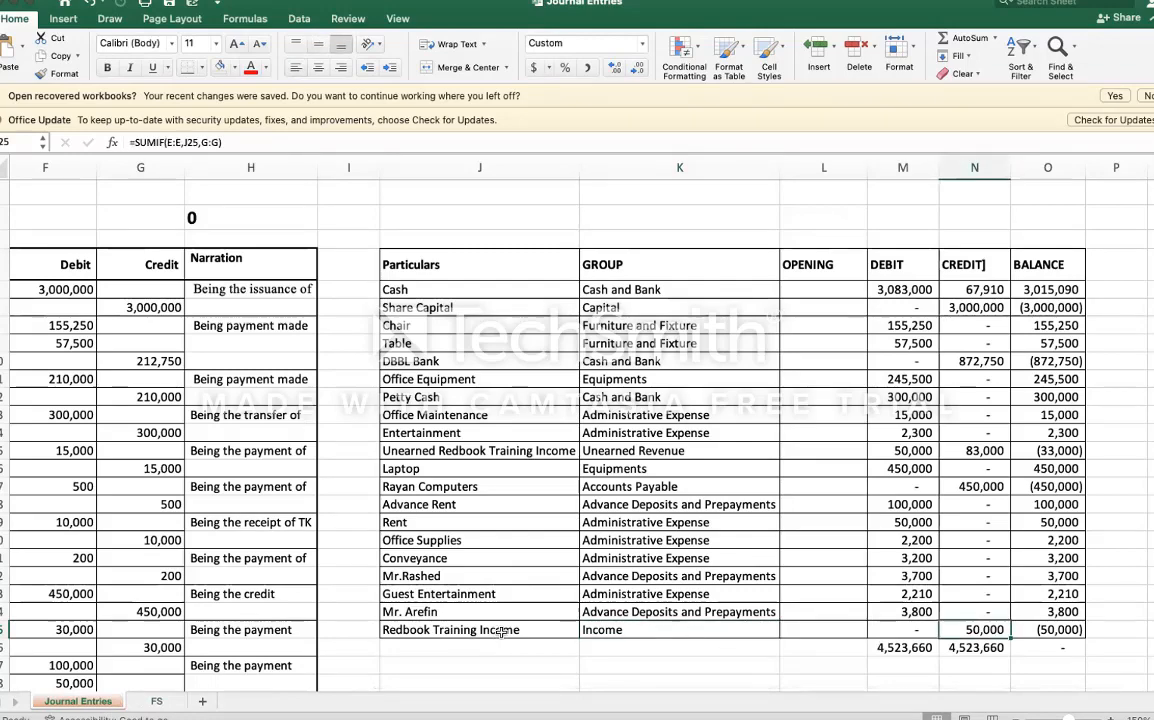
key(Left)
key(Left)
key(Left)
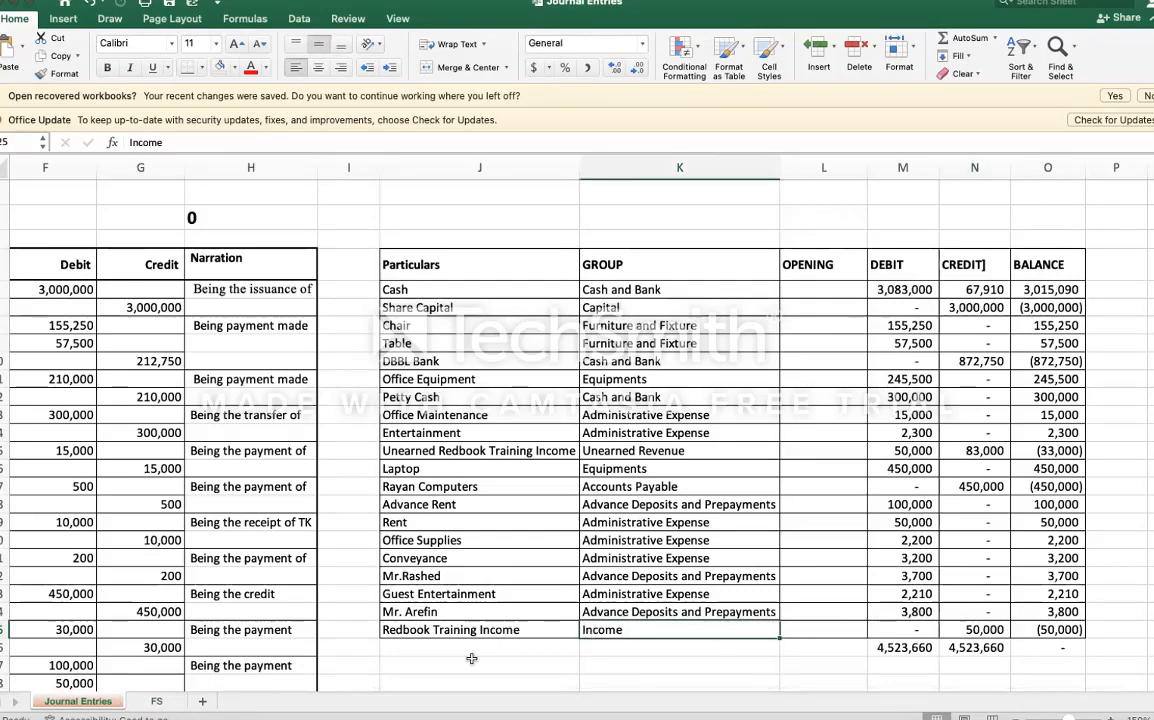
Step: Link the Income amount in C6 of the FS sheet to the Redbook Training Income credit with ='Journal Entries'!N25
click(155, 701)
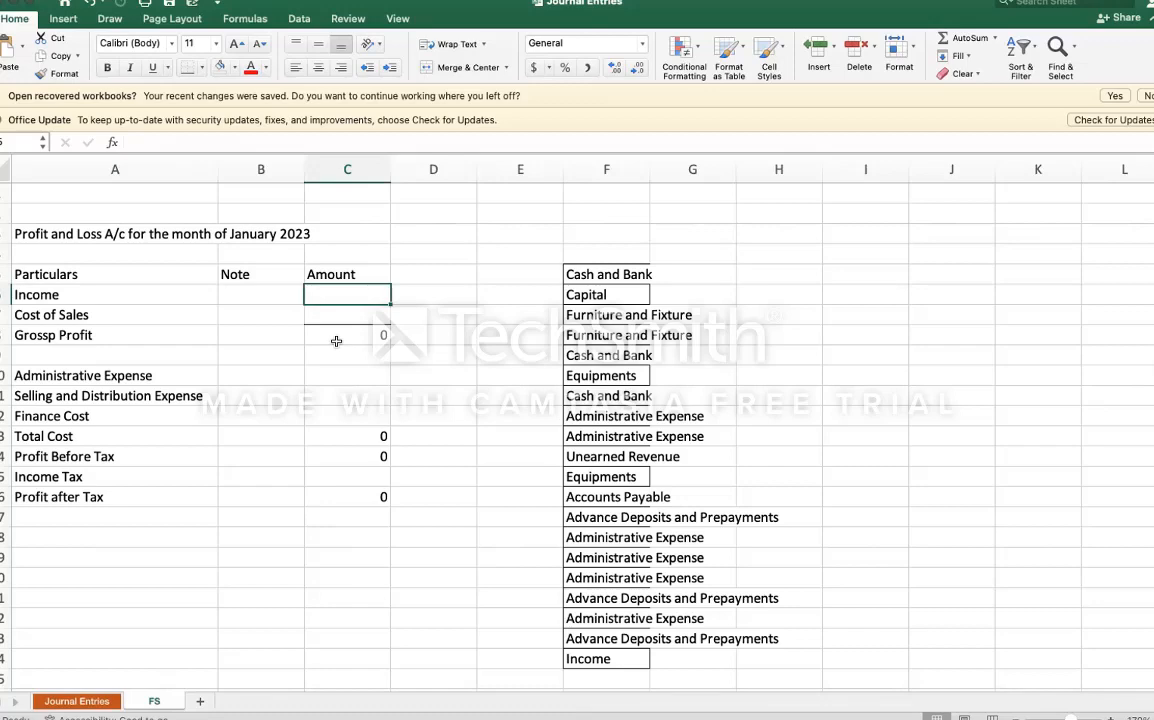
text(=)
click(82, 703)
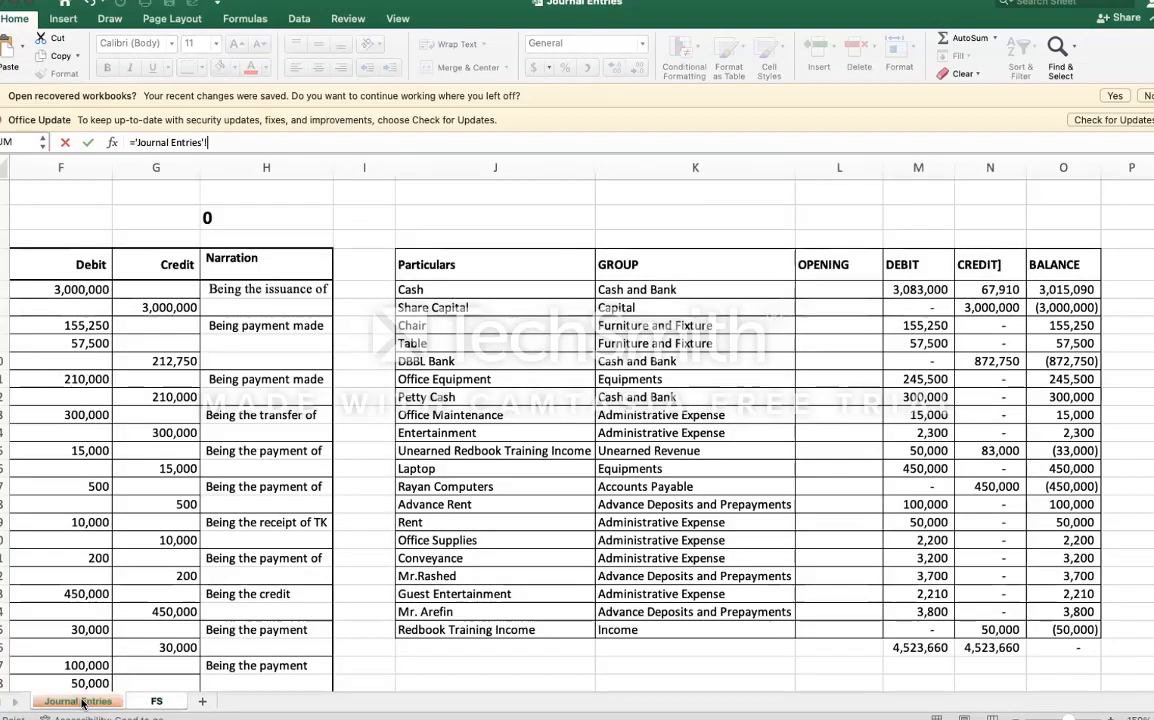
click(1009, 628)
key(Return)
key(Up)
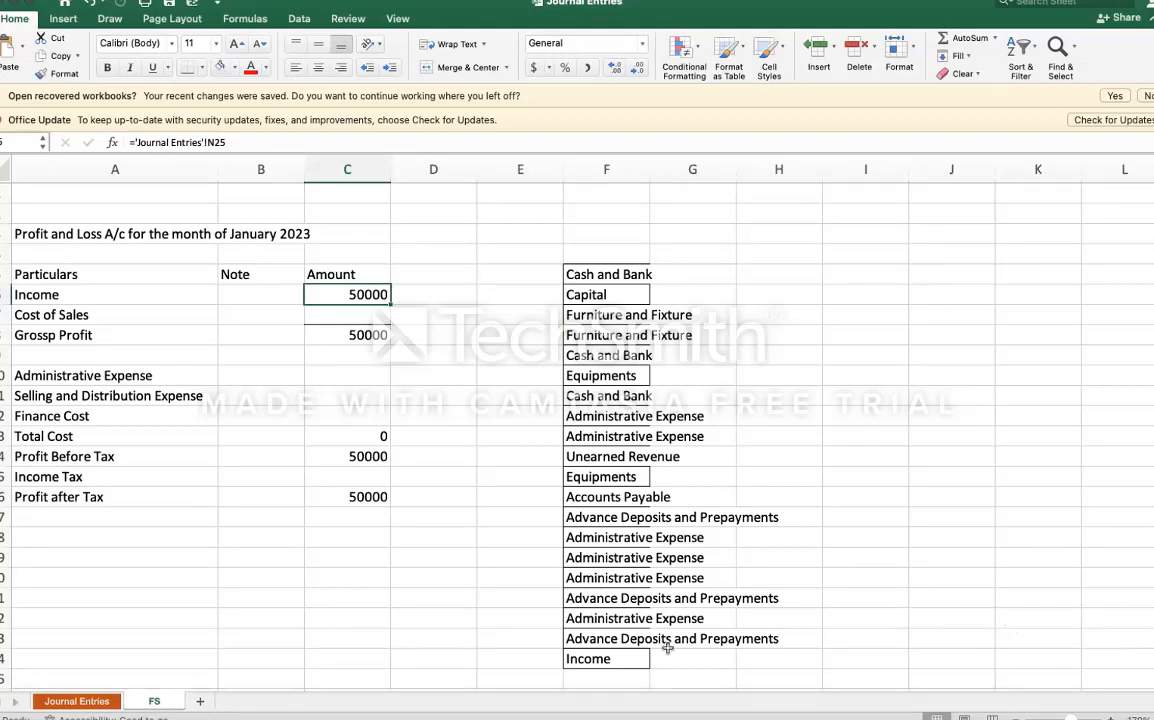
Step: Try replacing the Income label in A6 with the test text lgkl, and undo the replacement
click(63, 293)
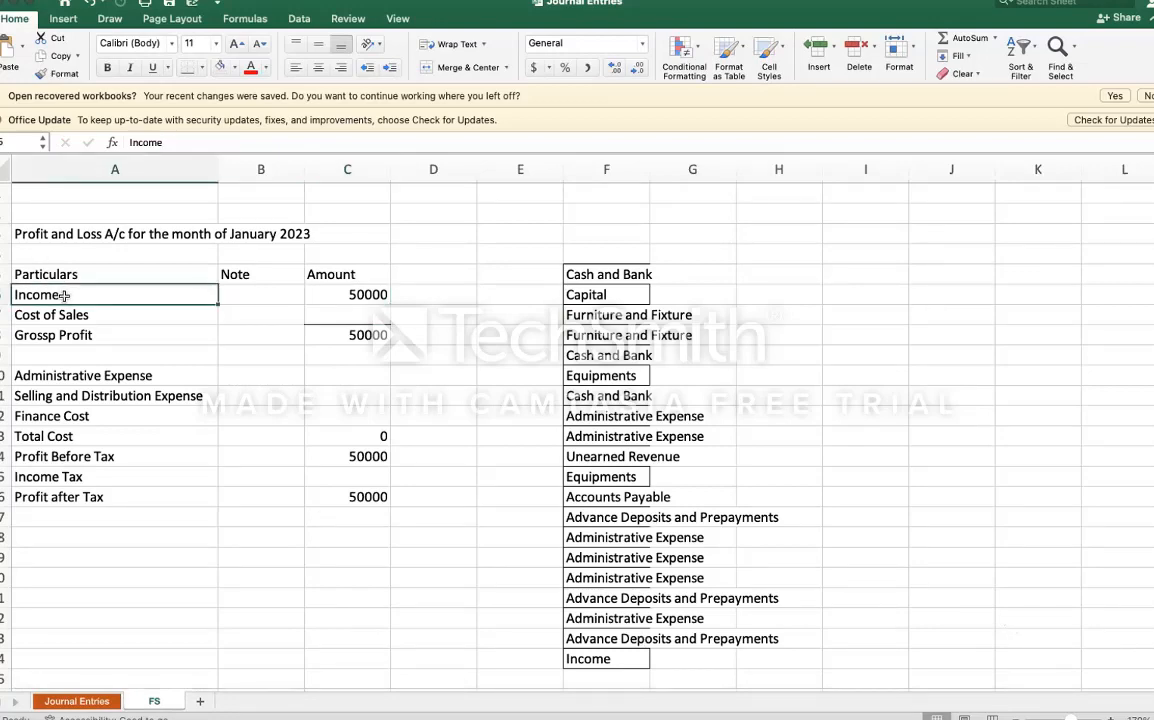
key(BackSpace)
text(lgkl)
key(Return)
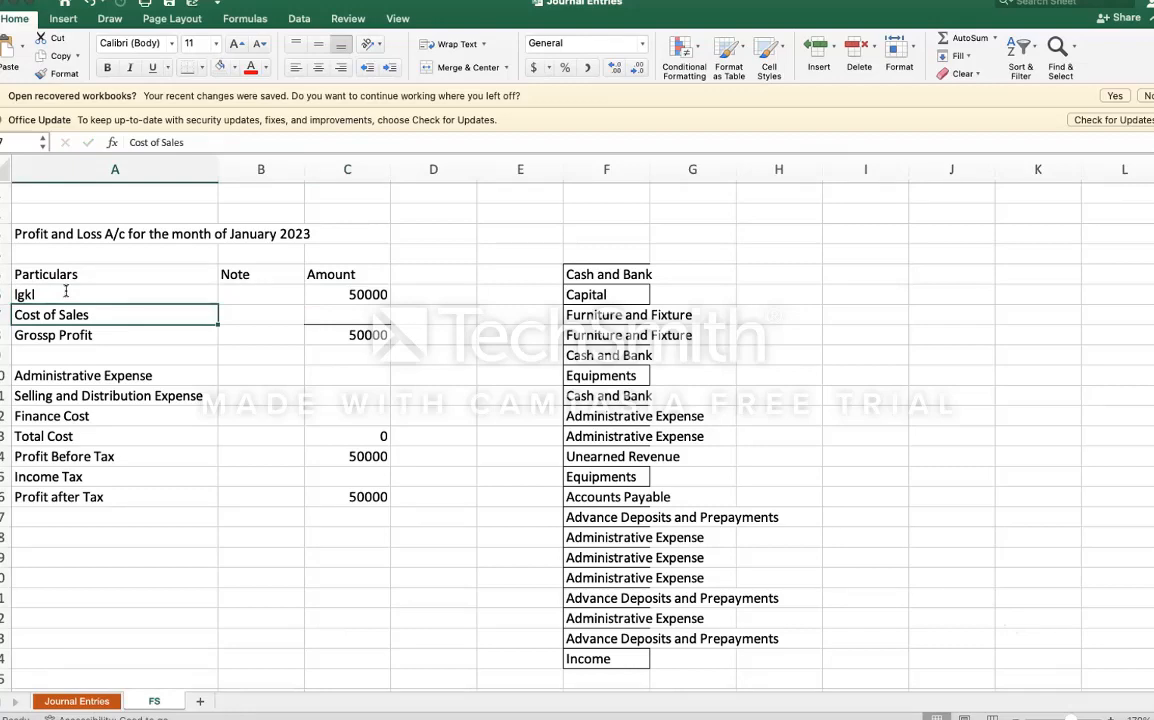
key(super+z)
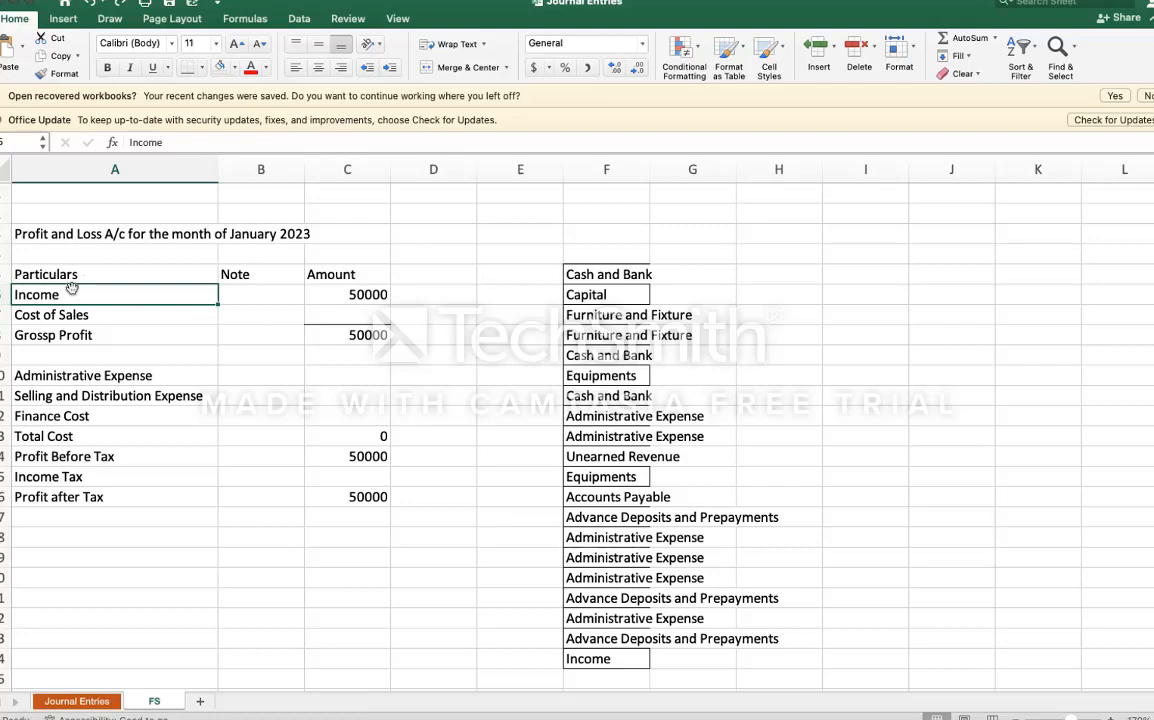
Step: Right-align the Note and Amount column headings in the Profit and Loss account
key(Right)
key(Right)
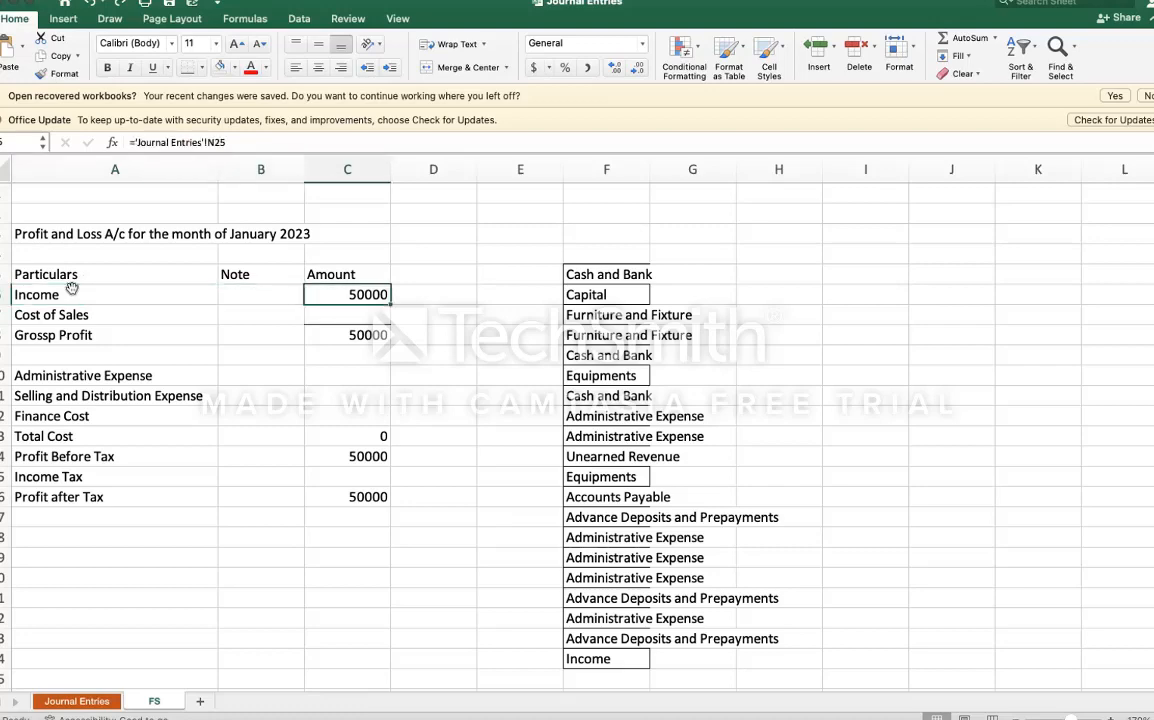
key(Up)
key(Left)
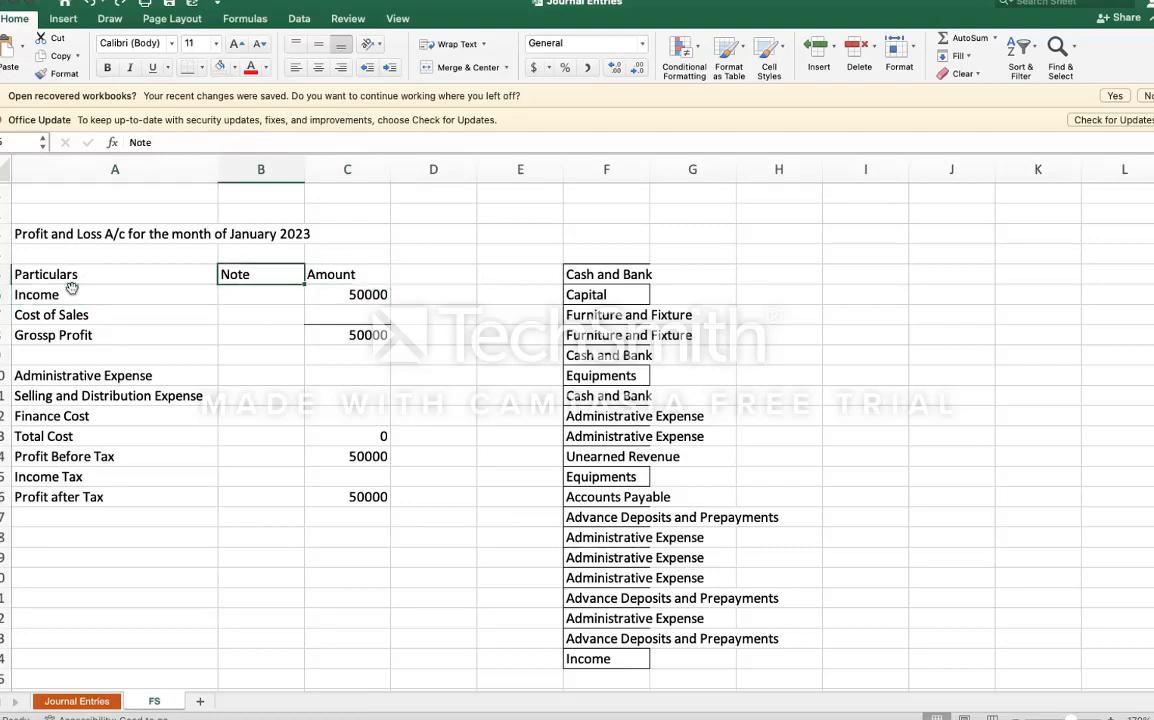
key(shift+Right)
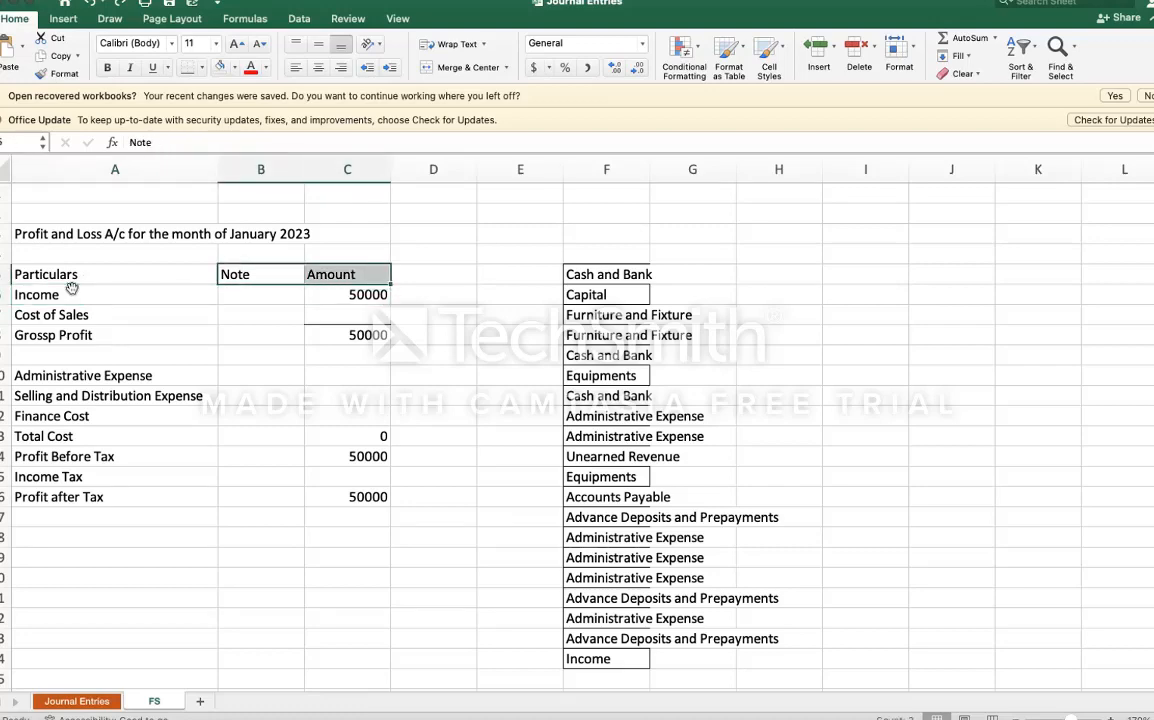
click(340, 67)
Step: Start a VLOOKUP for the Income amount in C6 of the FS sheet, using A6 as lookup value and Journal Entries columns K:O as table
click(380, 294)
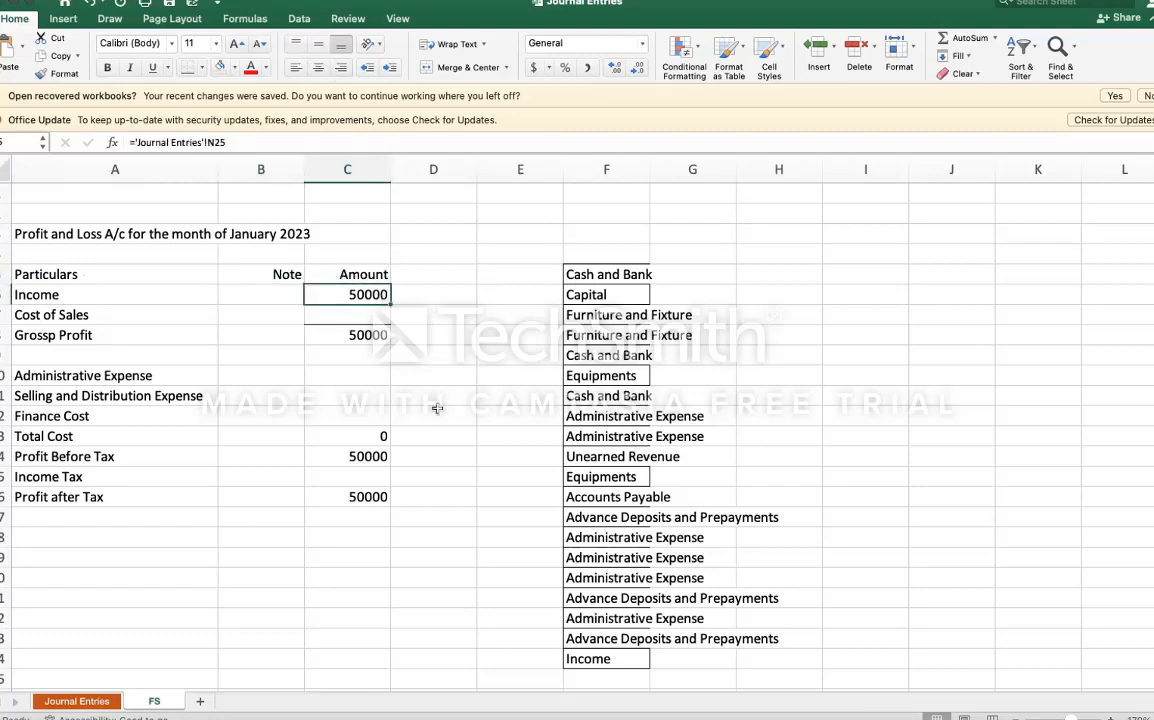
text(=)
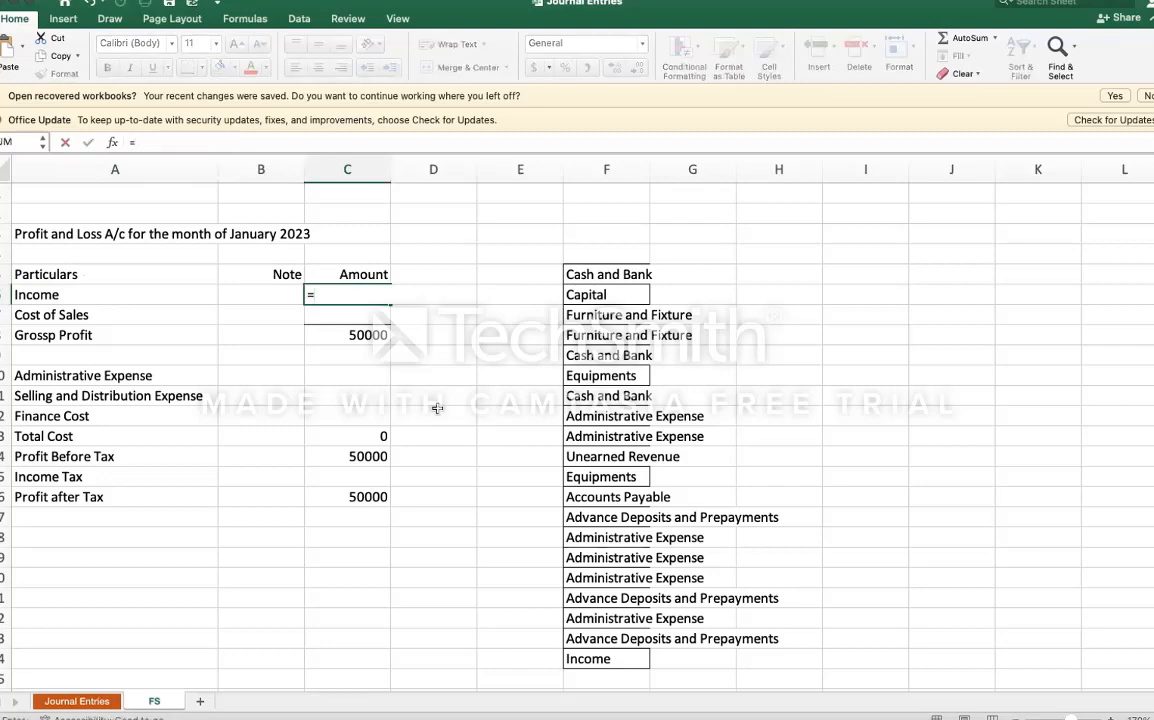
text(vl)
key(Tab)
key(Left)
key(Left)
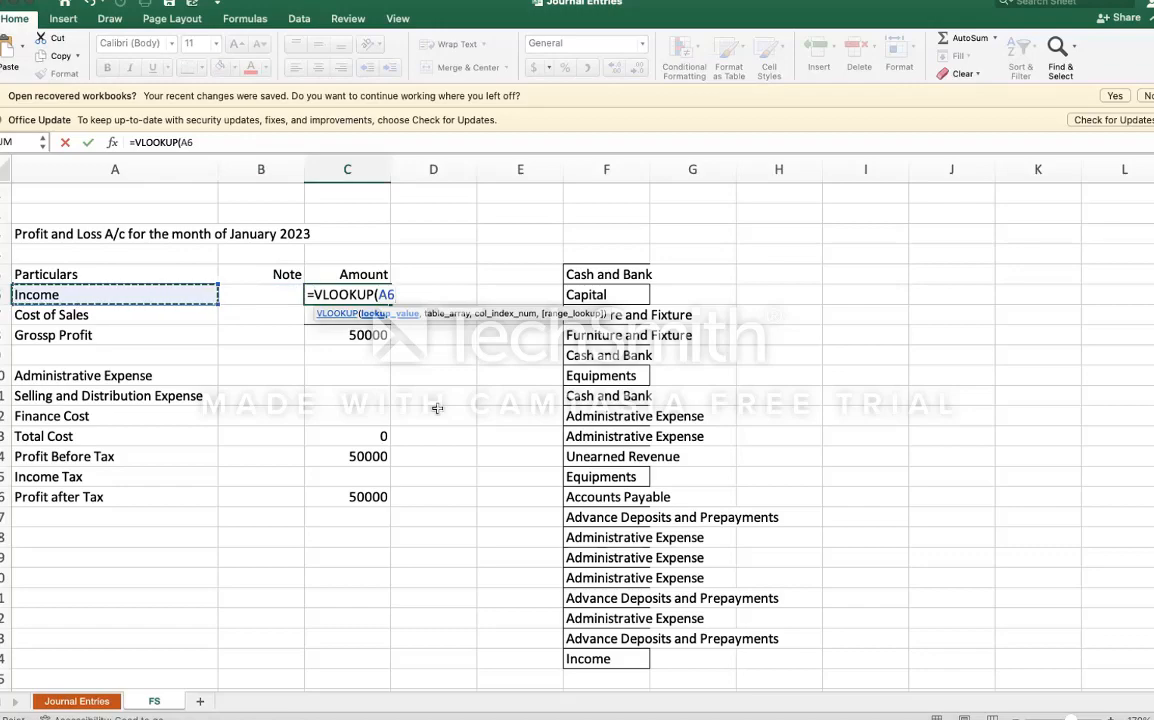
text(,)
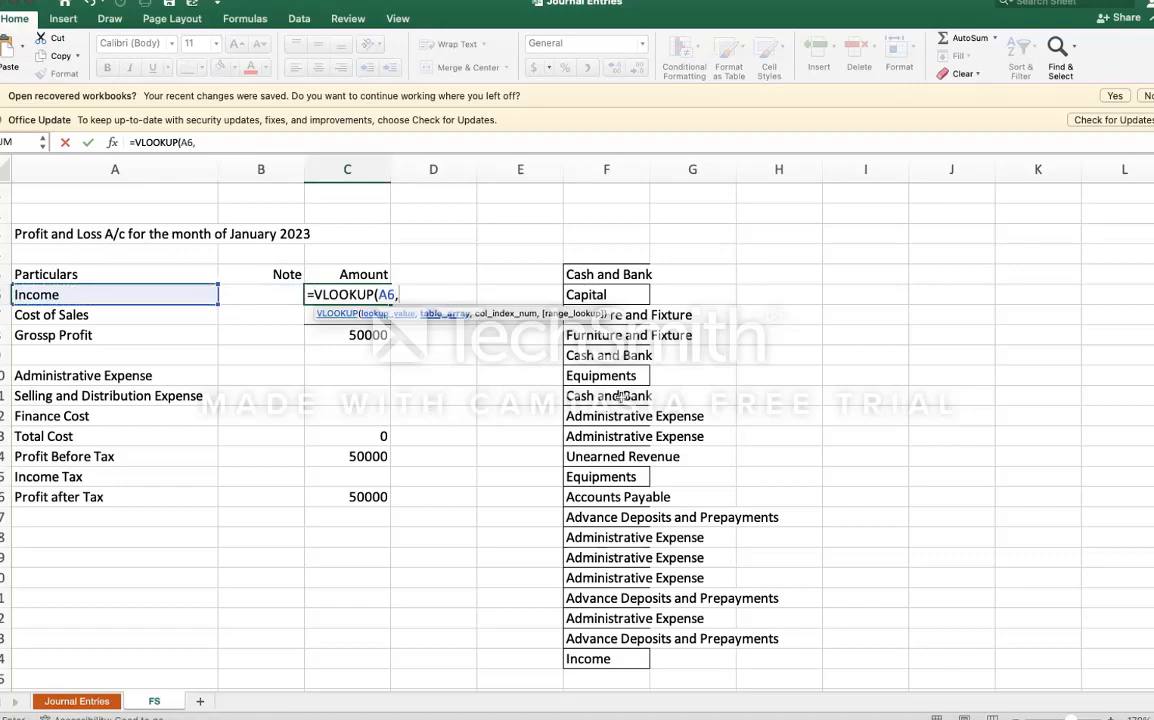
click(80, 701)
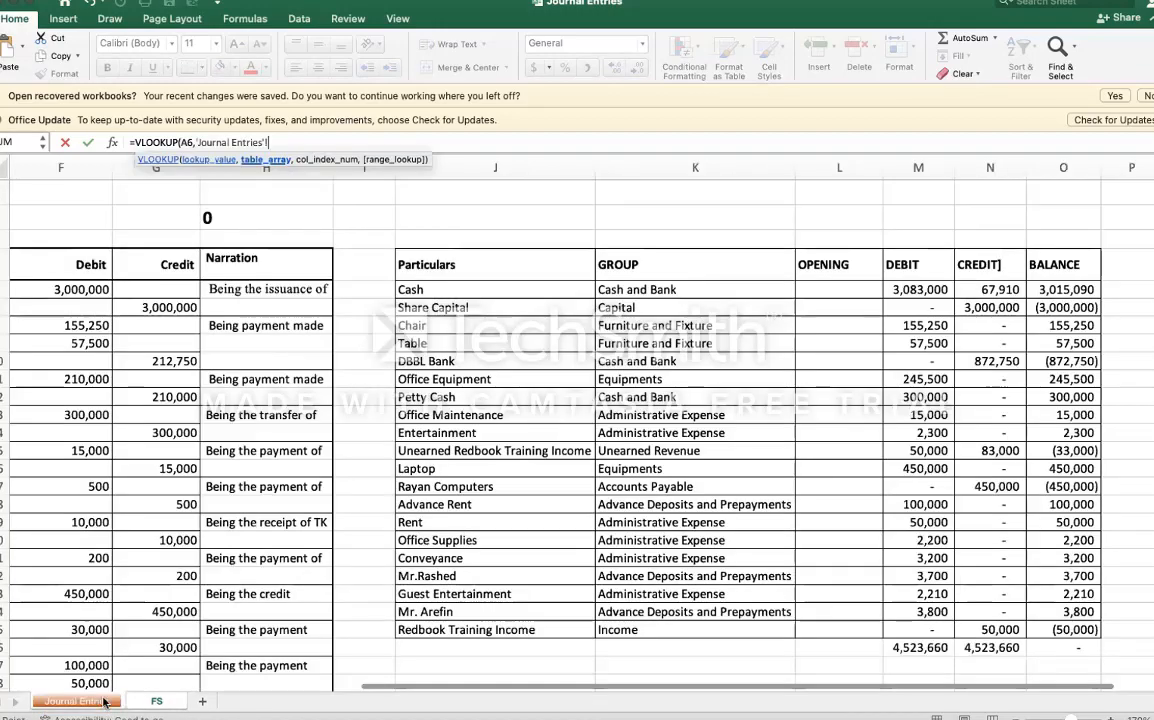
drag(506, 166, 1040, 166)
click(745, 162)
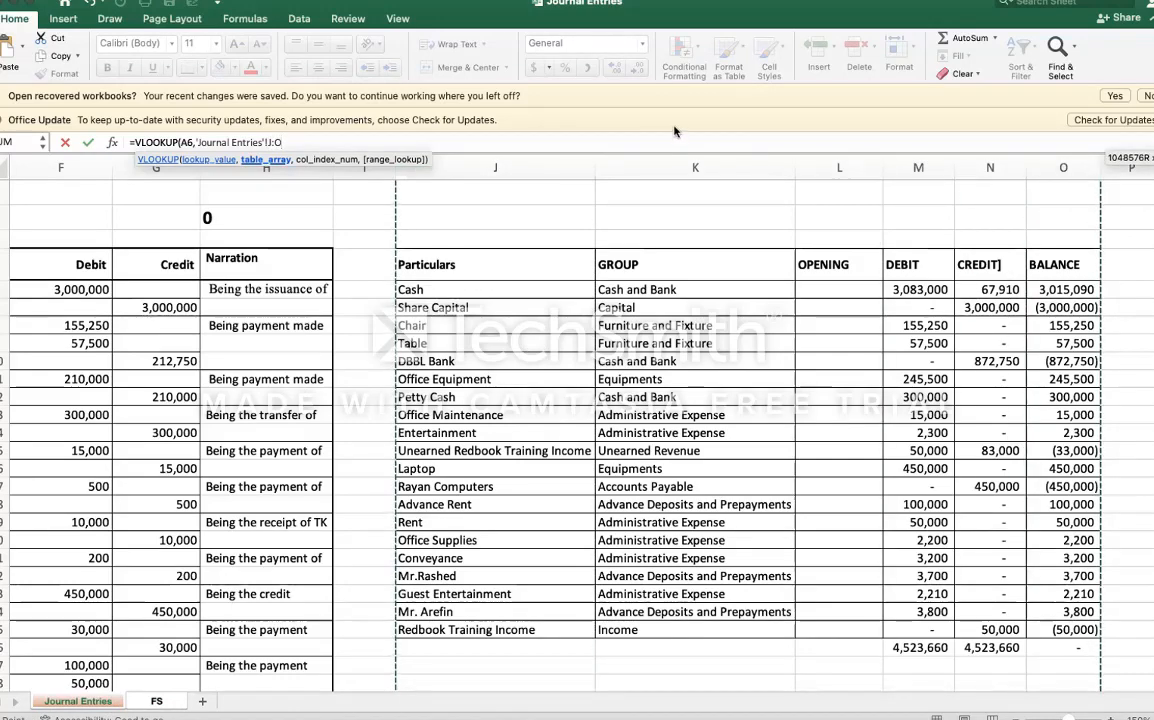
drag(745, 158, 1043, 160)
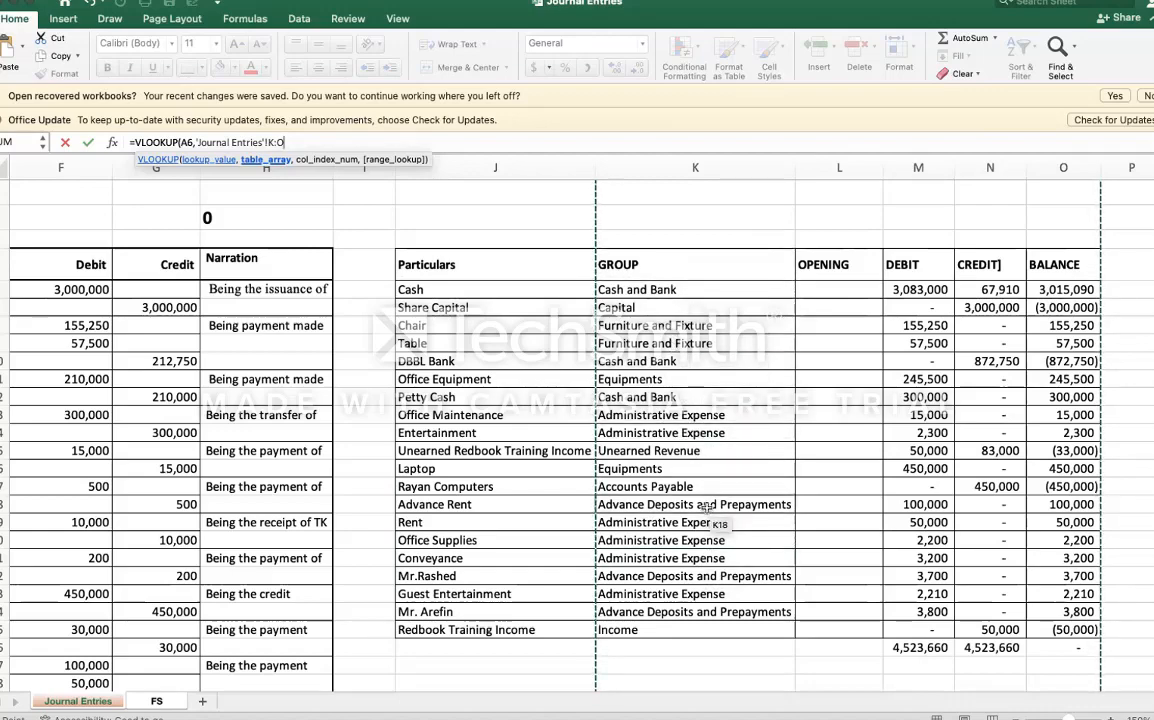
Step: Complete the Income VLOOKUP with column index 5 and range lookup 0
text(,)
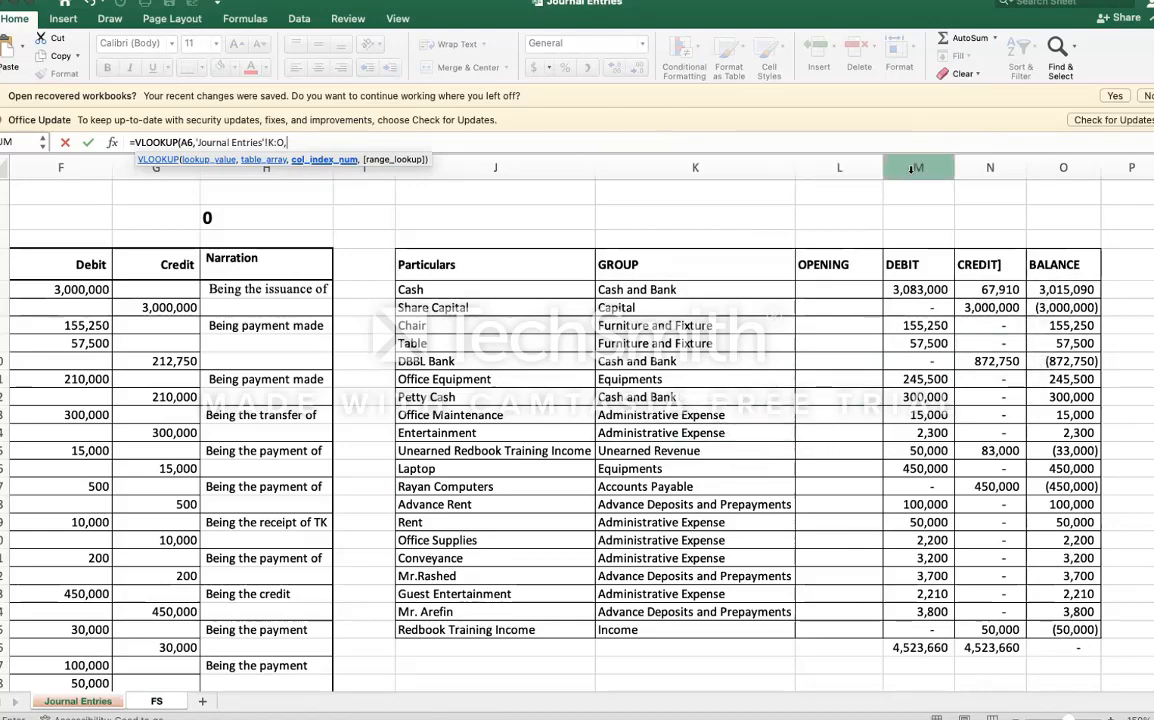
text(5)
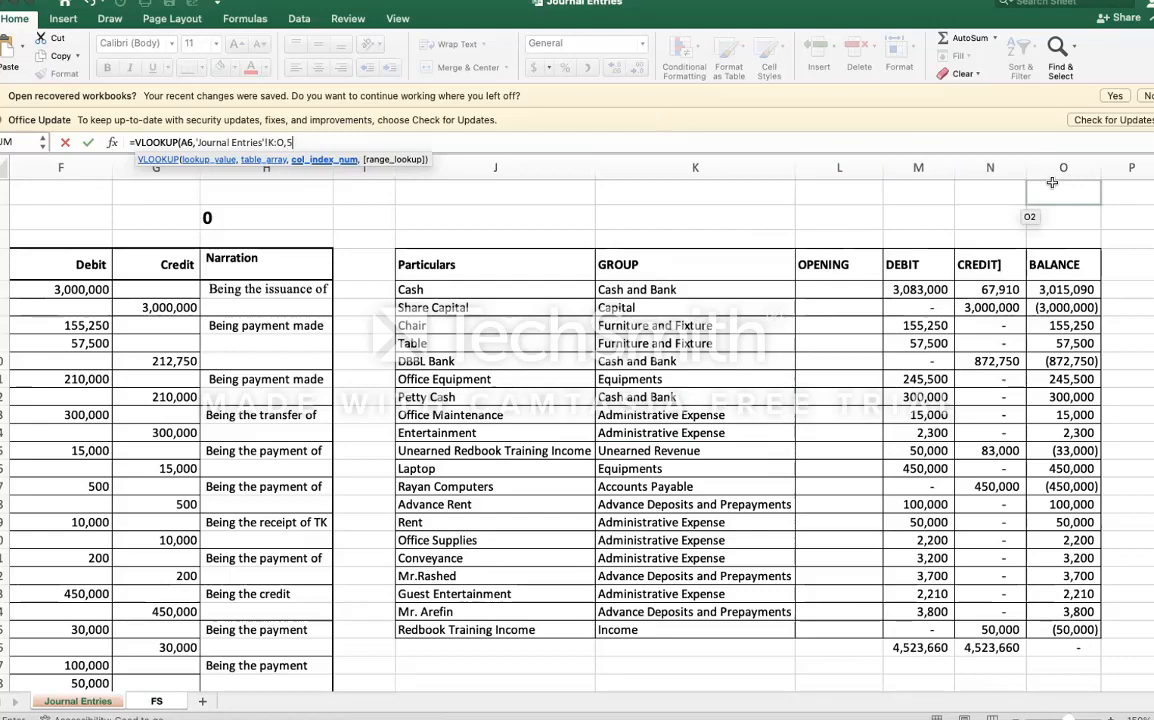
text(,0)
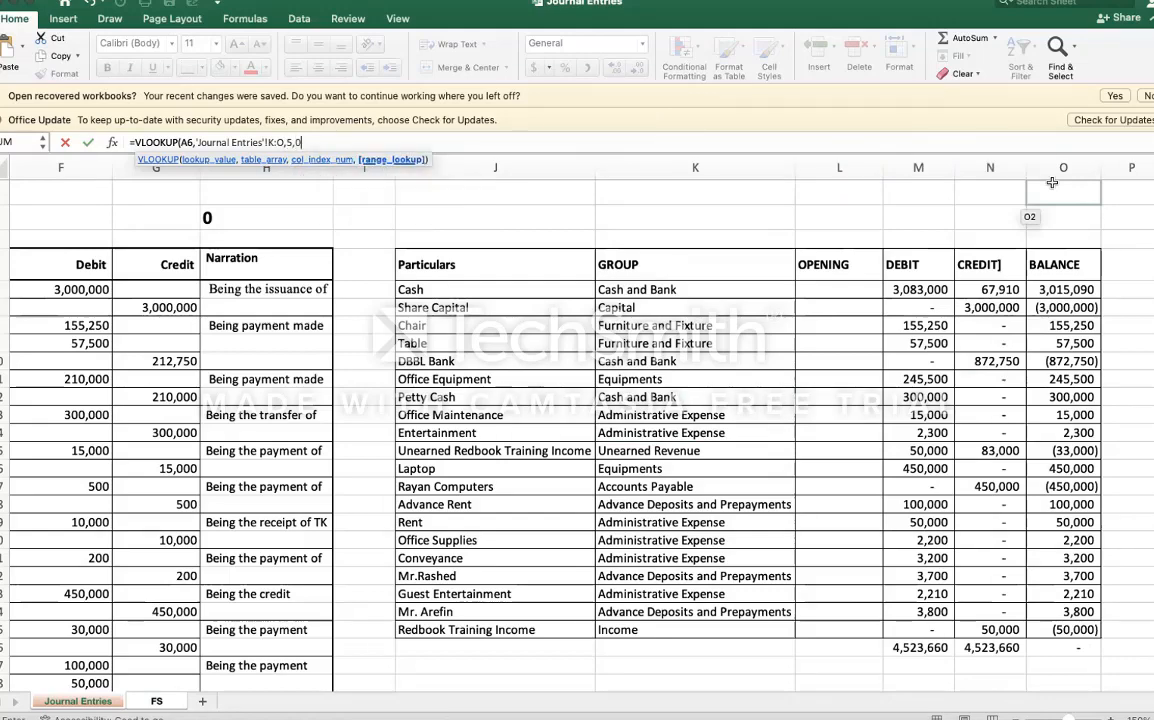
text())
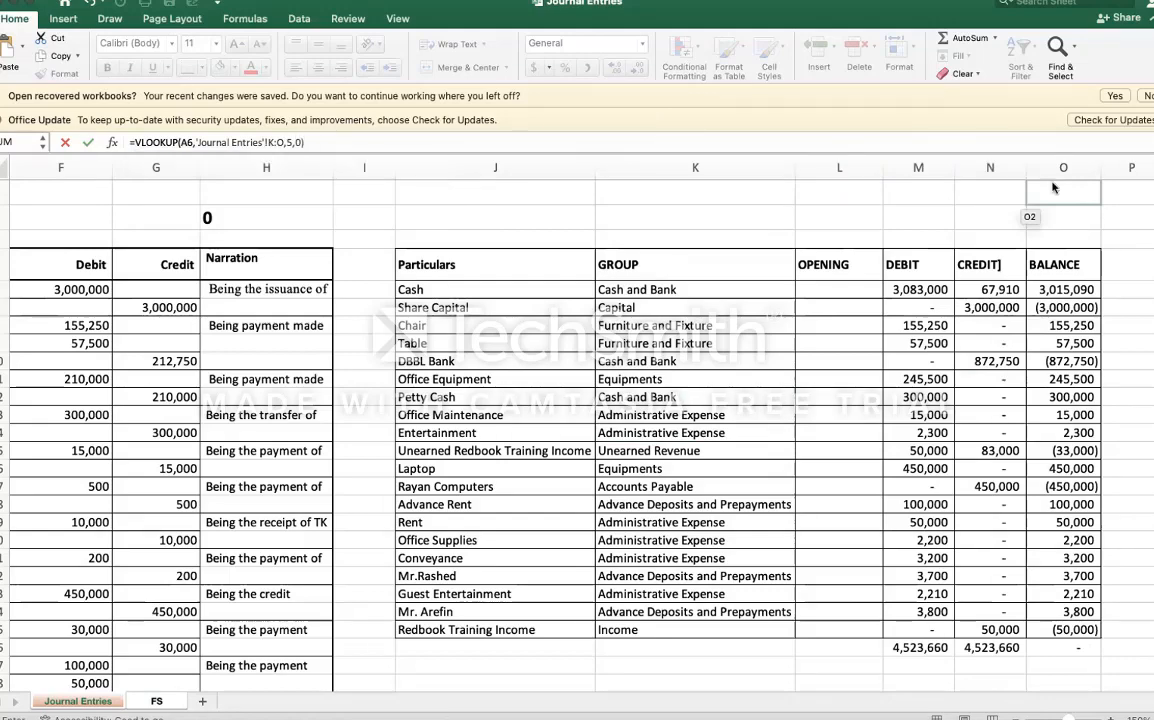
key(Return)
key(Up)
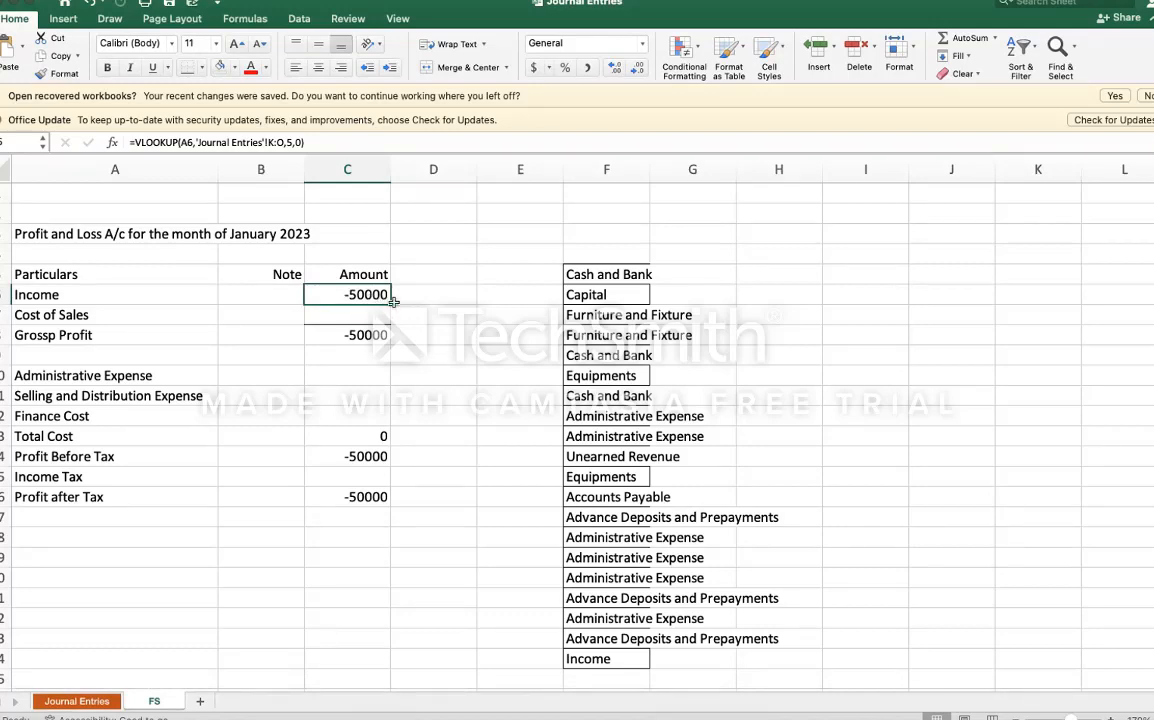
Step: Copy the Income lookup formula down to the Cost of Sales amount in C7
mouse_move(391, 301)
mouse_down()
mouse_move(399, 314)
mouse_move(377, 316)
mouse_up()
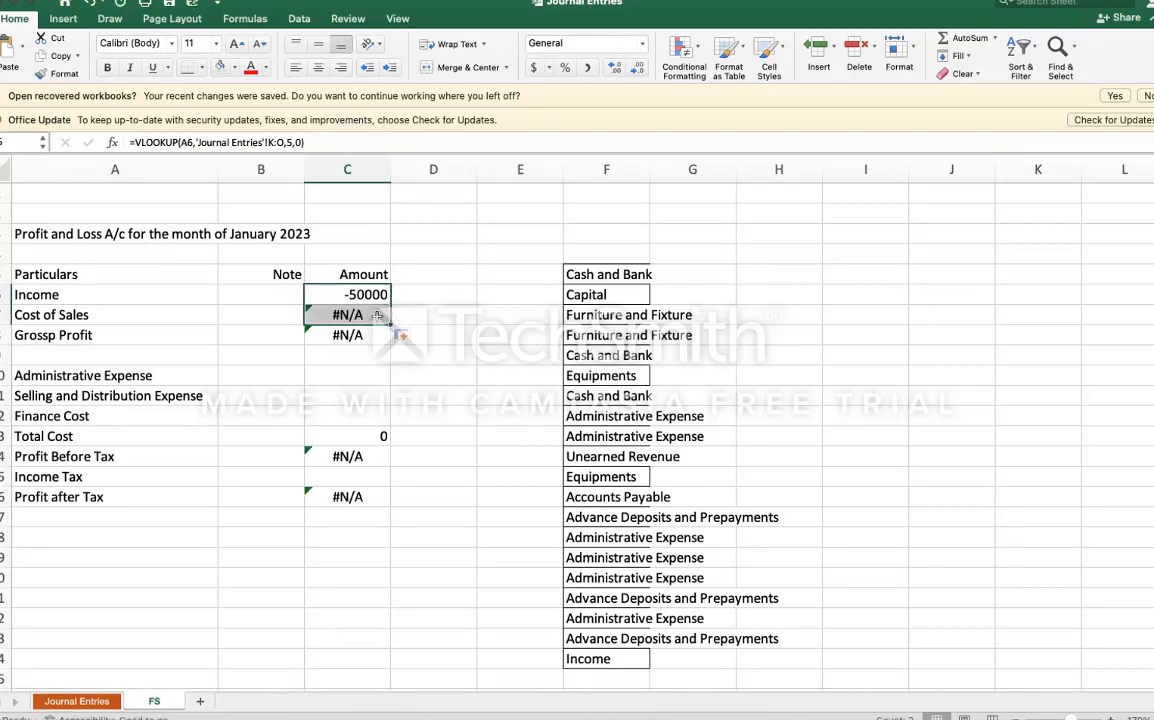
click(130, 315)
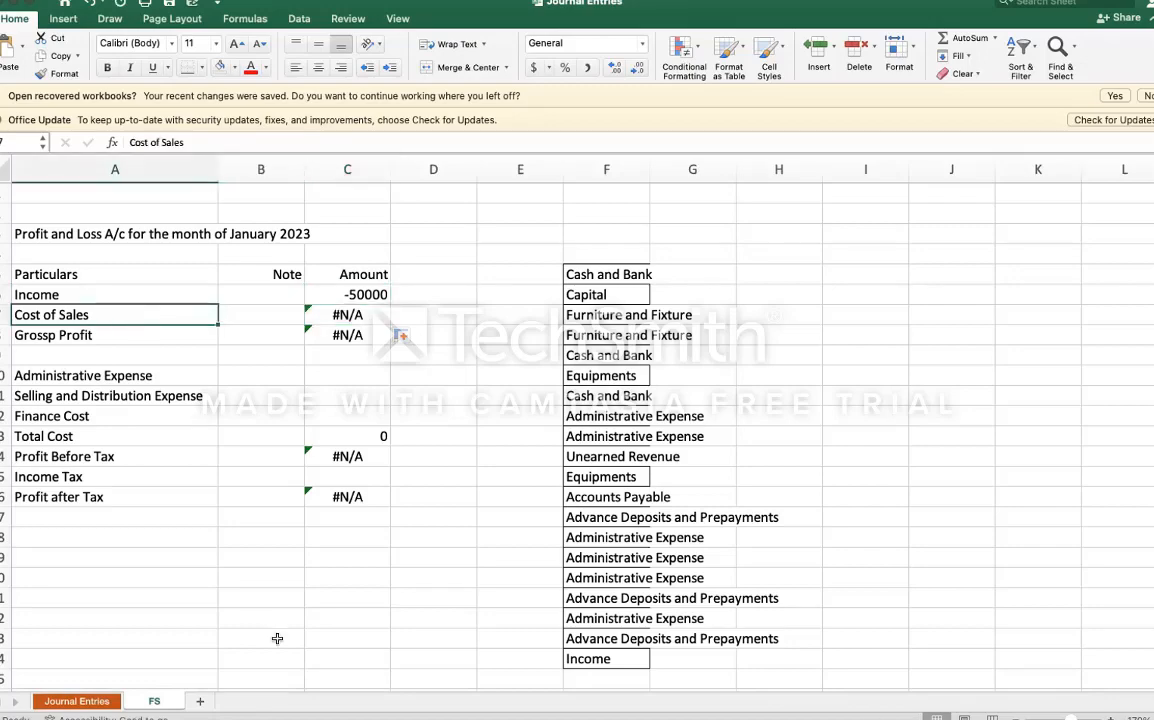
Step: Add a Trainer Fee account with the group Cost of Sales in row 26 of the Journal Entries trial balance
click(76, 701)
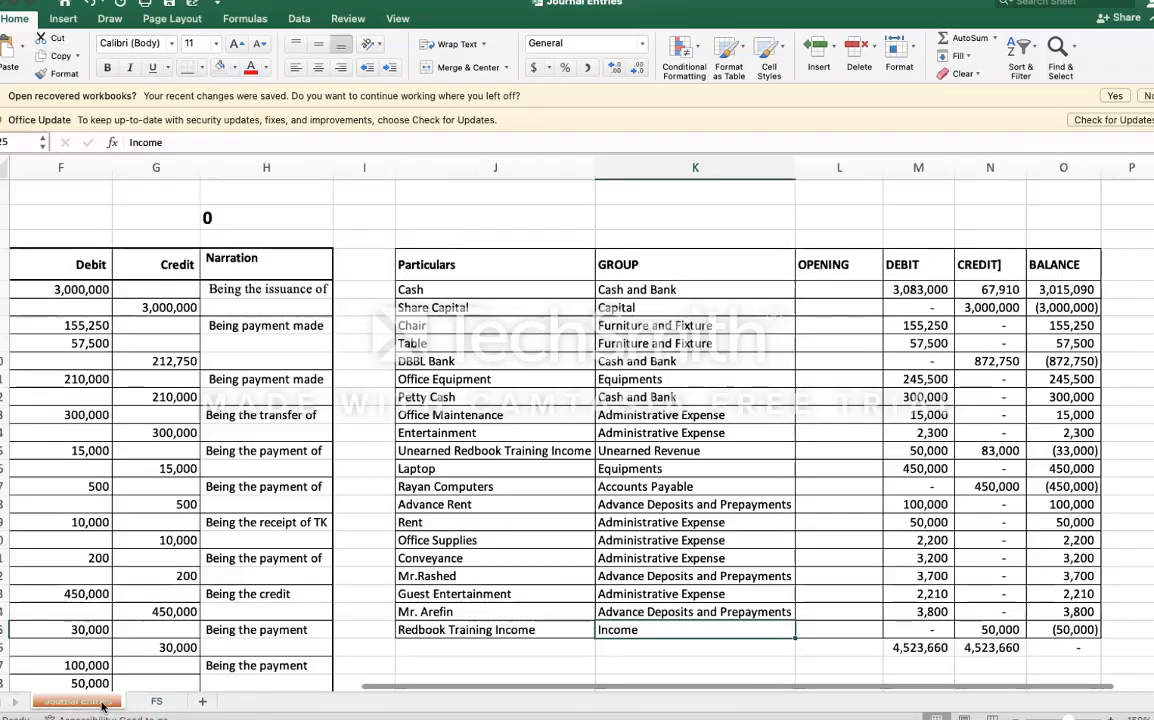
click(681, 648)
text(C)
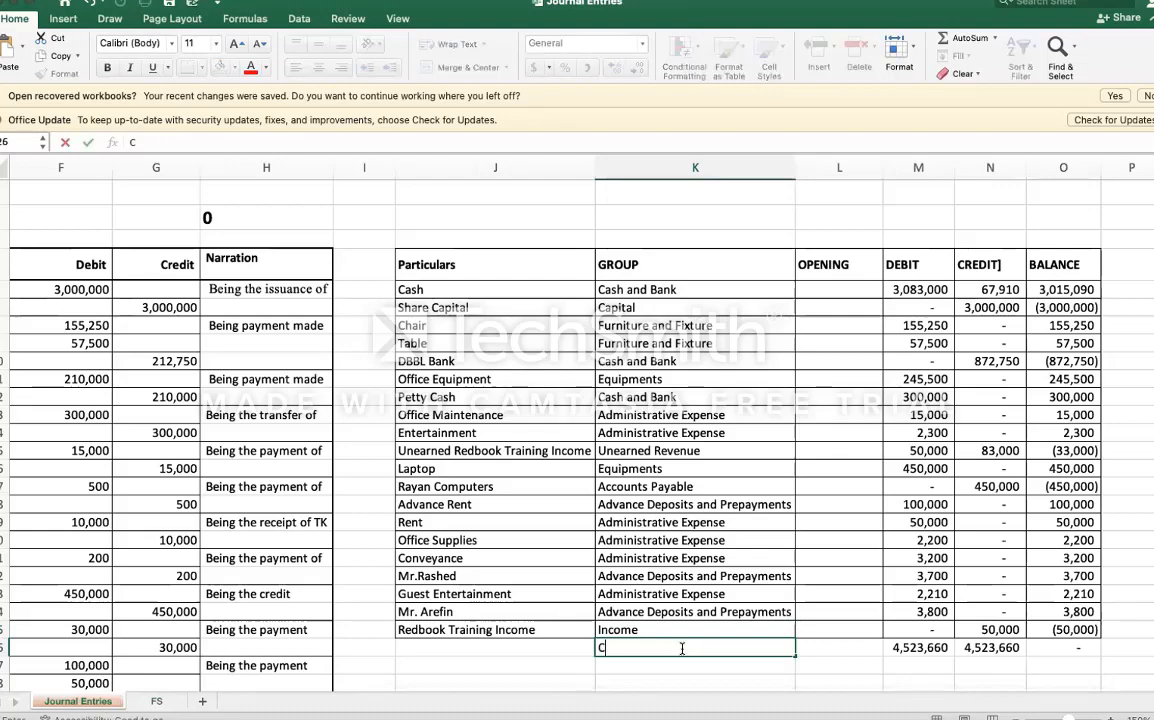
text(ost of Sales)
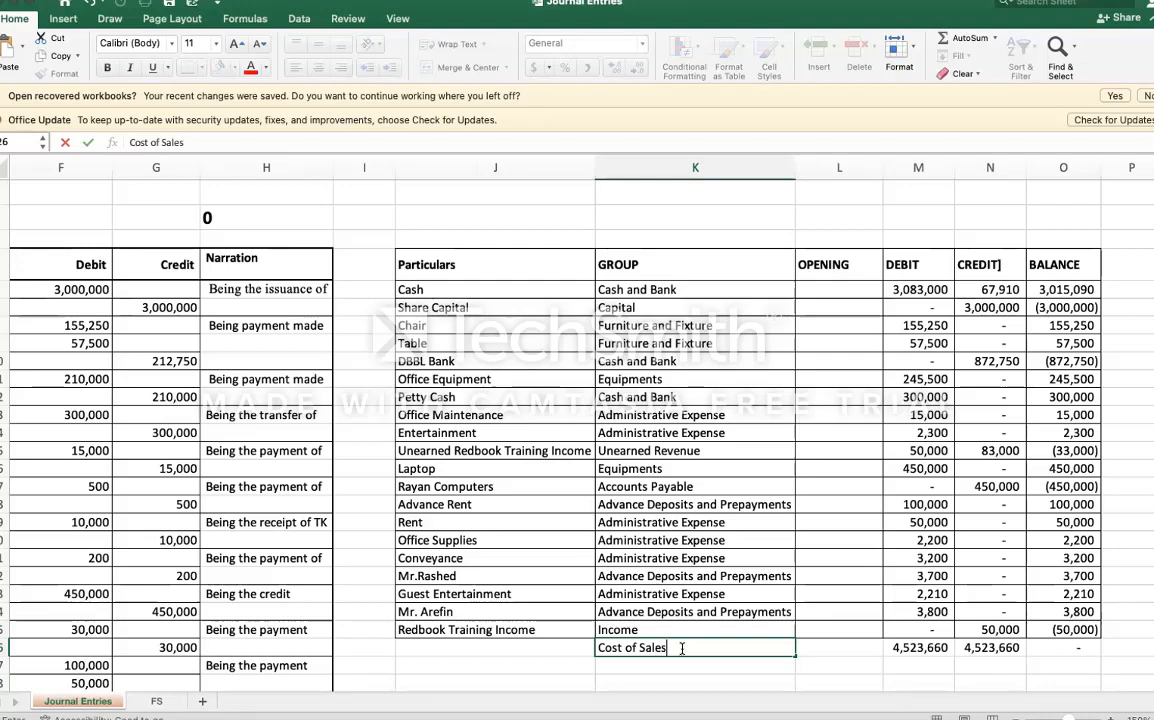
key(Left)
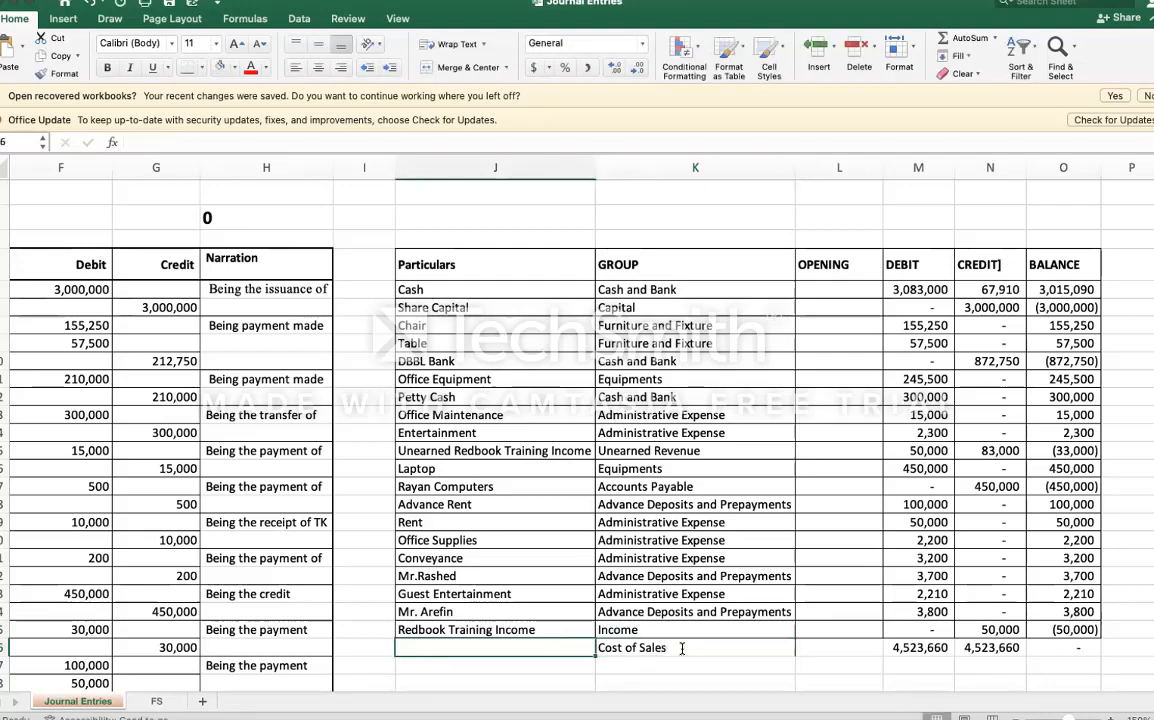
text(Trainer)
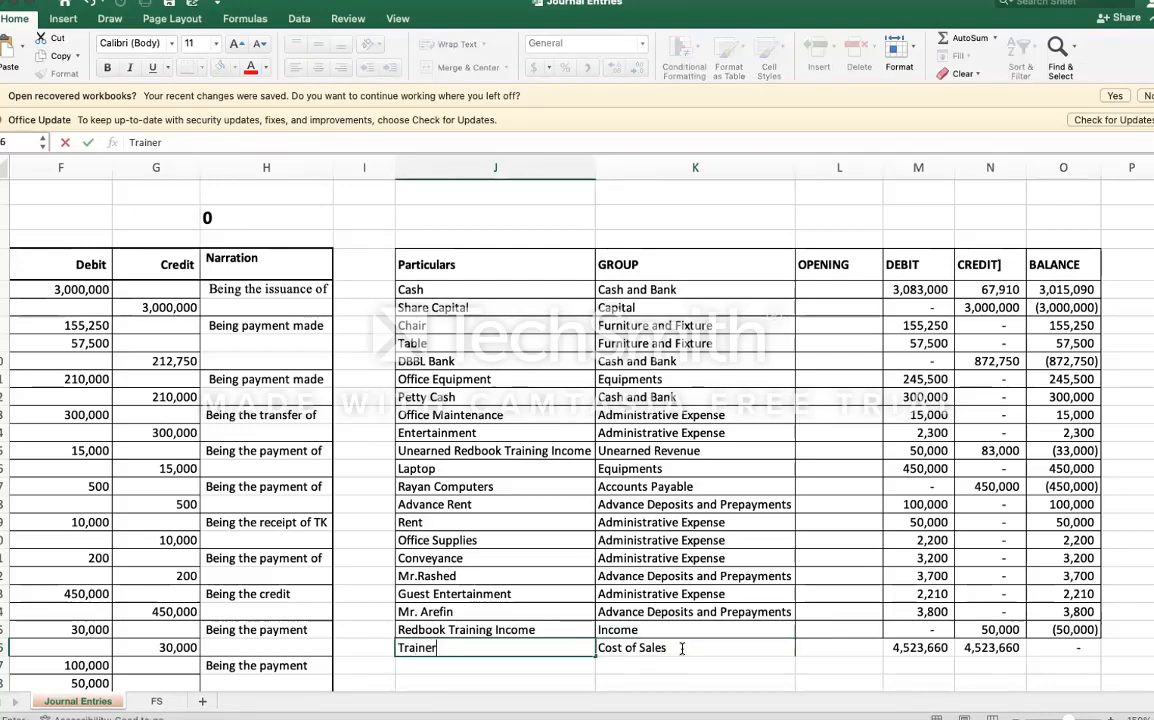
text( Fee)
key(Return)
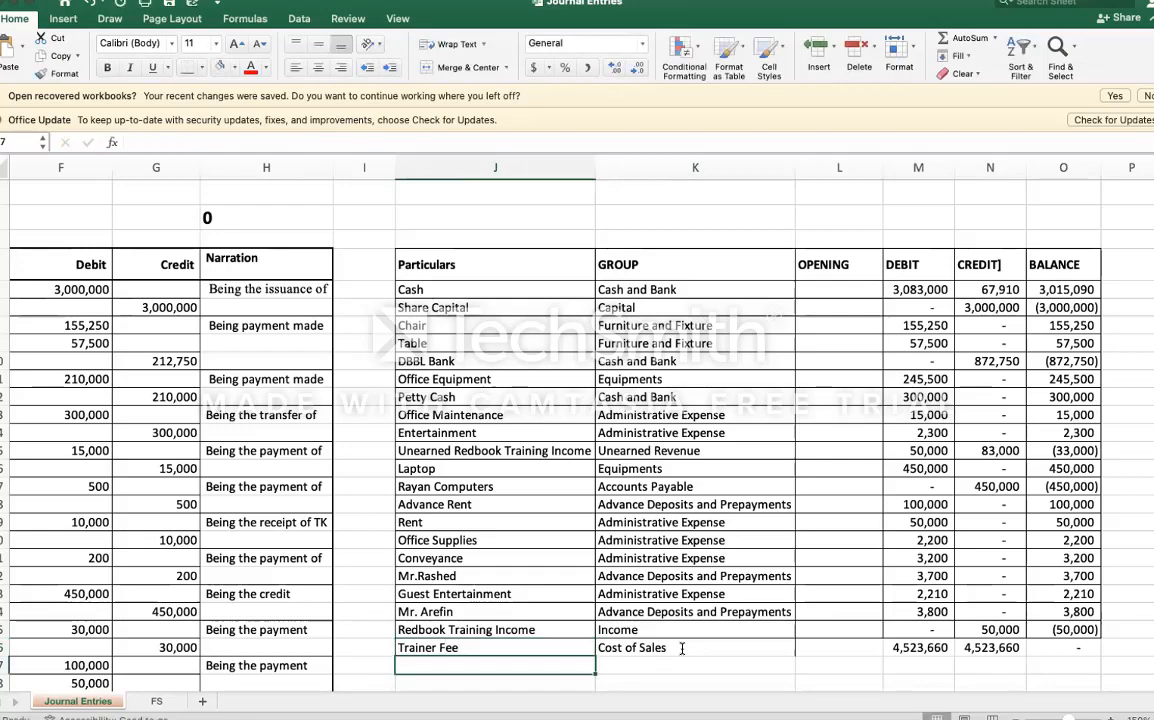
Step: Move the trial balance's debit, credit and balance totals down one row to M27:O27
click(903, 648)
mouse_move(903, 648)
mouse_down()
mouse_move(1039, 656)
mouse_move(1040, 668)
mouse_up()
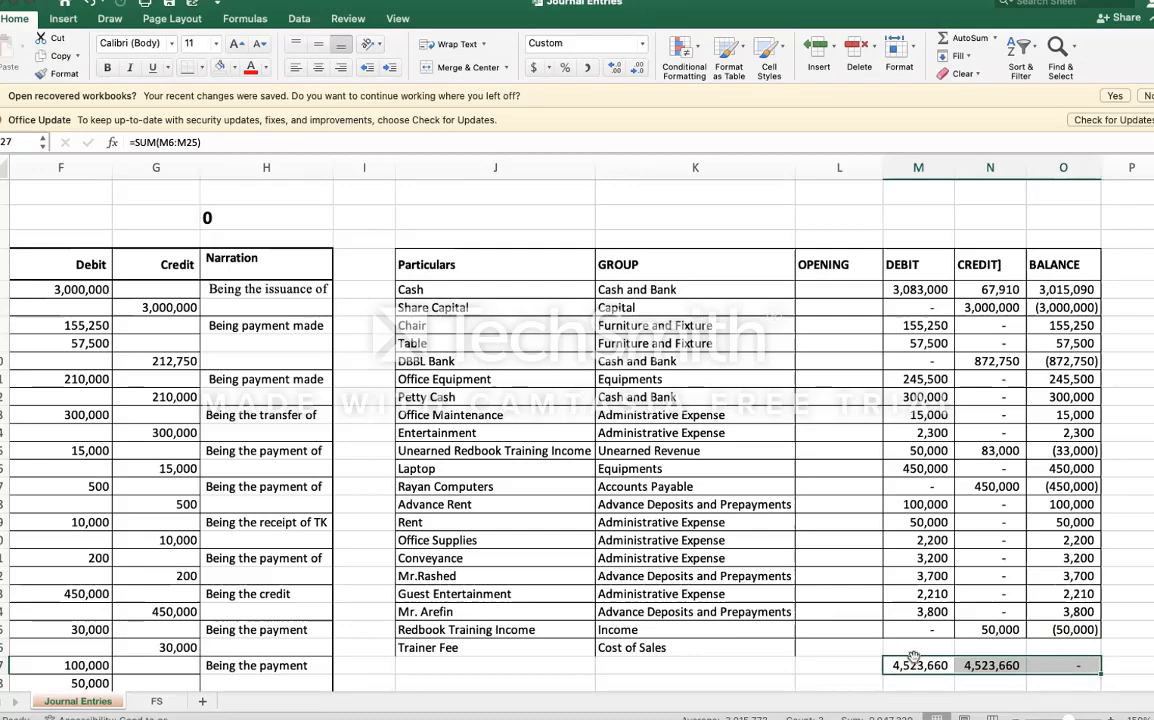
Step: Add the trainer's name as an account below Trainer Fee in J27, with the group Accounts Payable
click(471, 665)
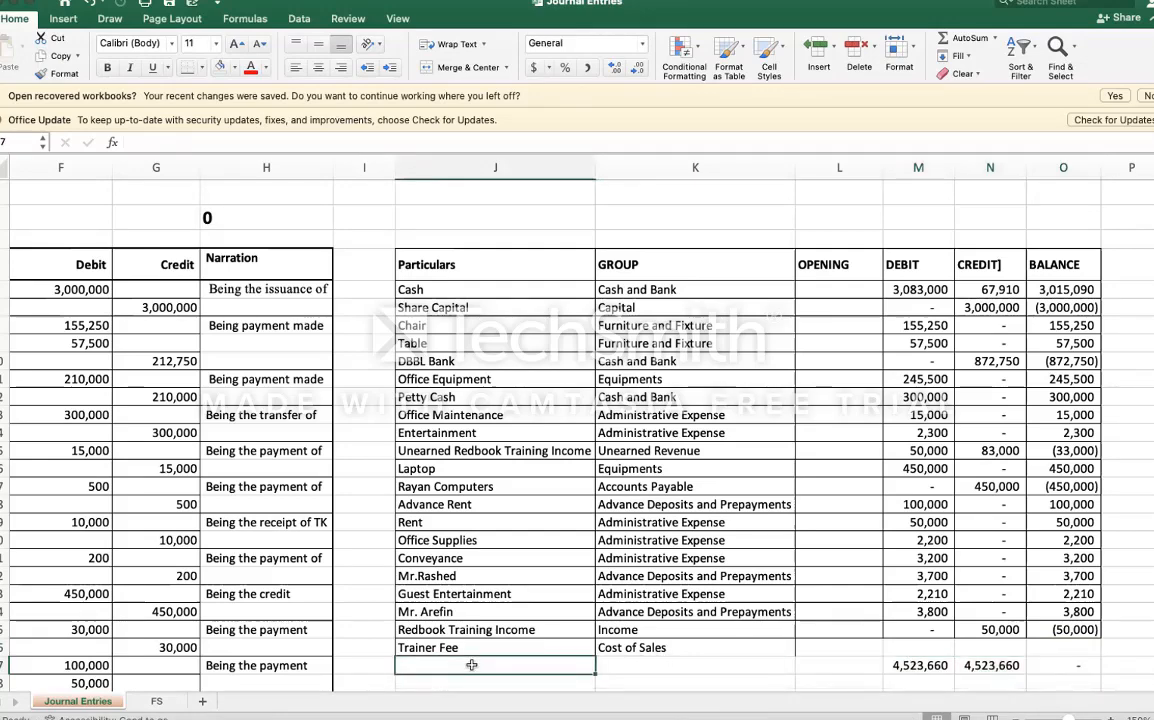
text(E)
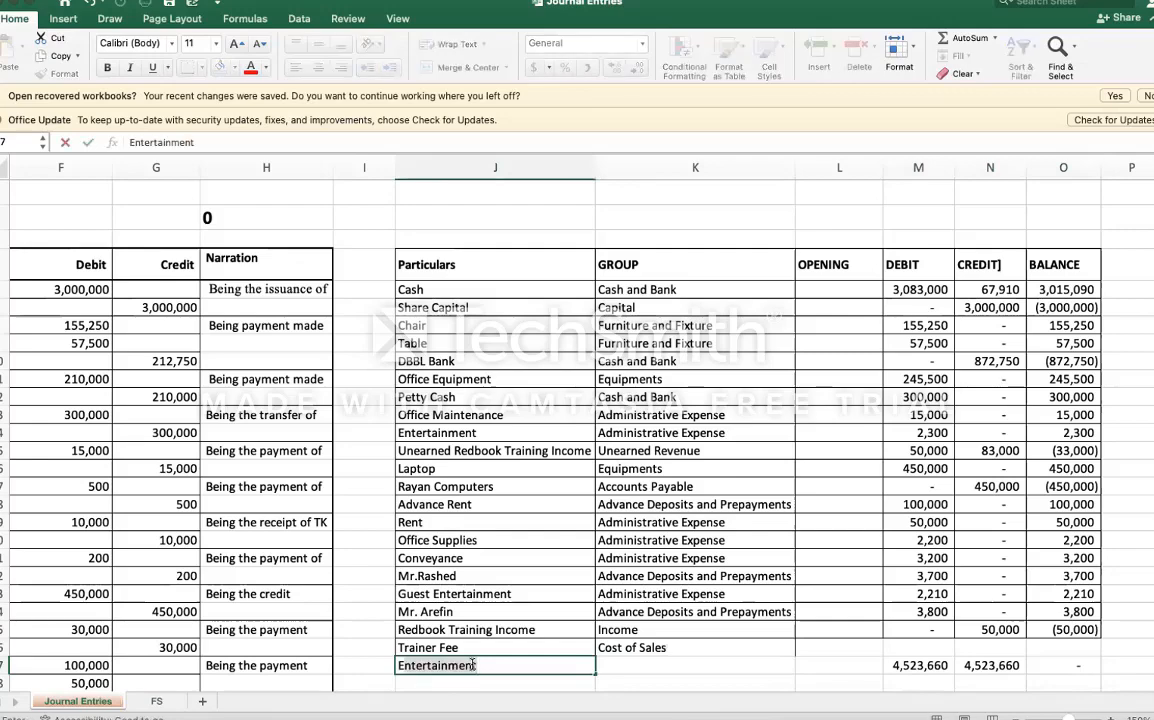
text(van)
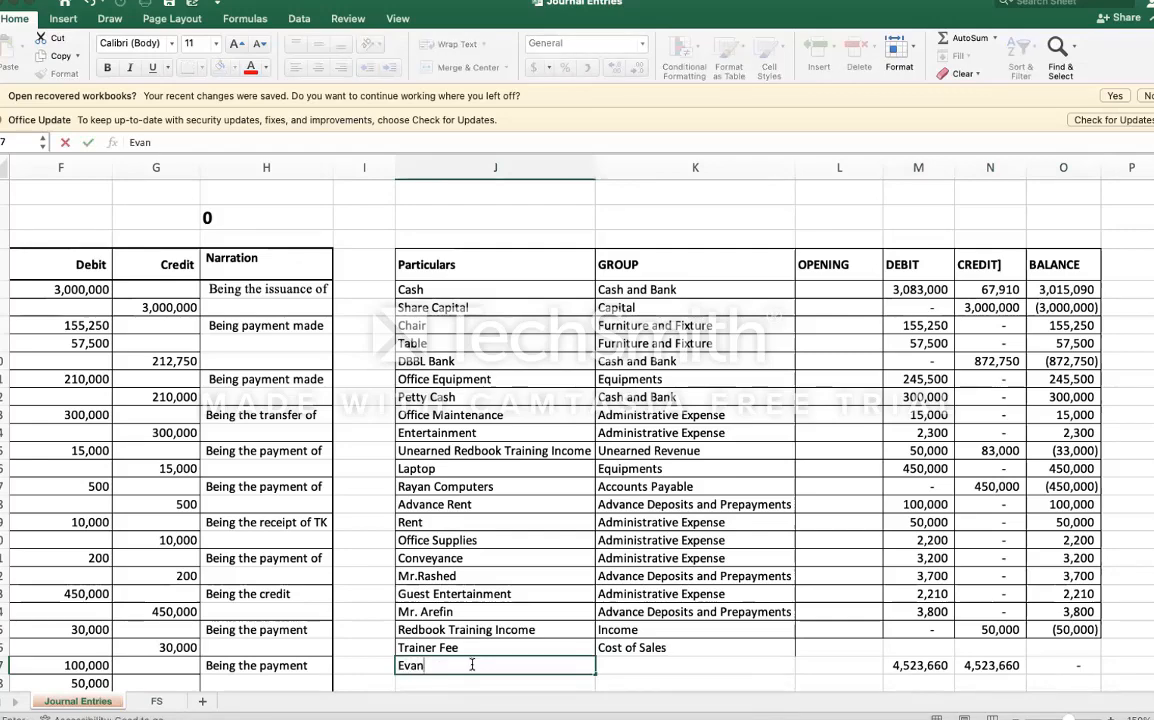
key(Tab)
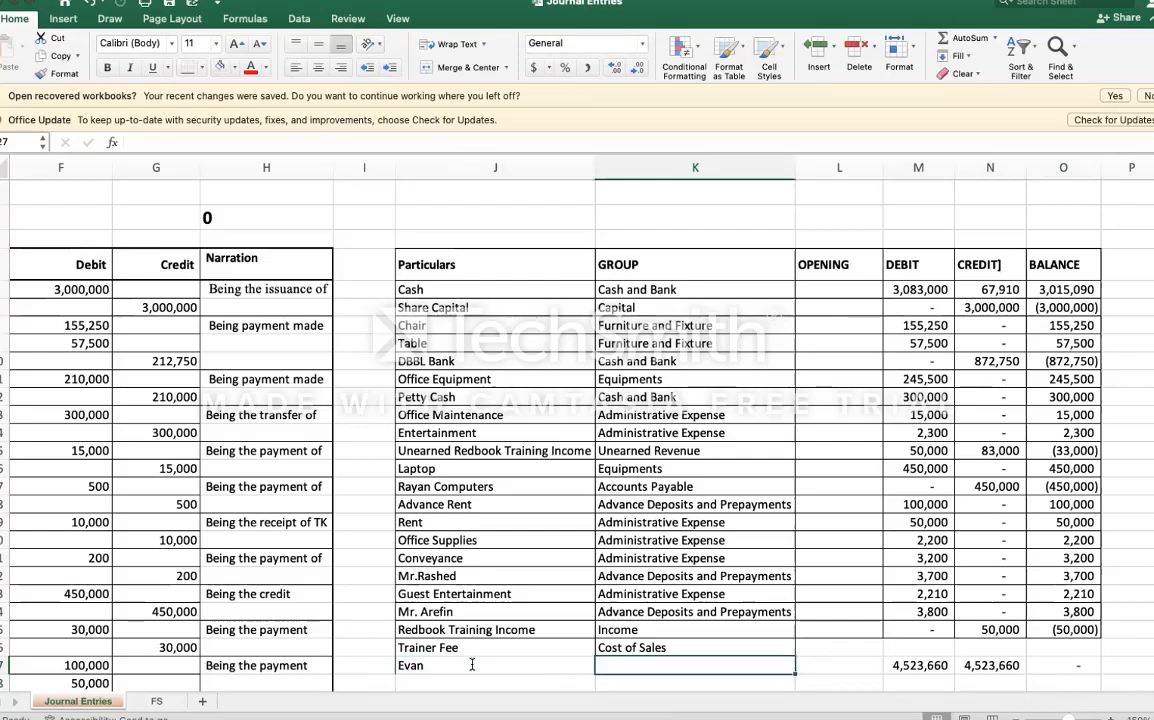
text(Accounts Payable)
key(Return)
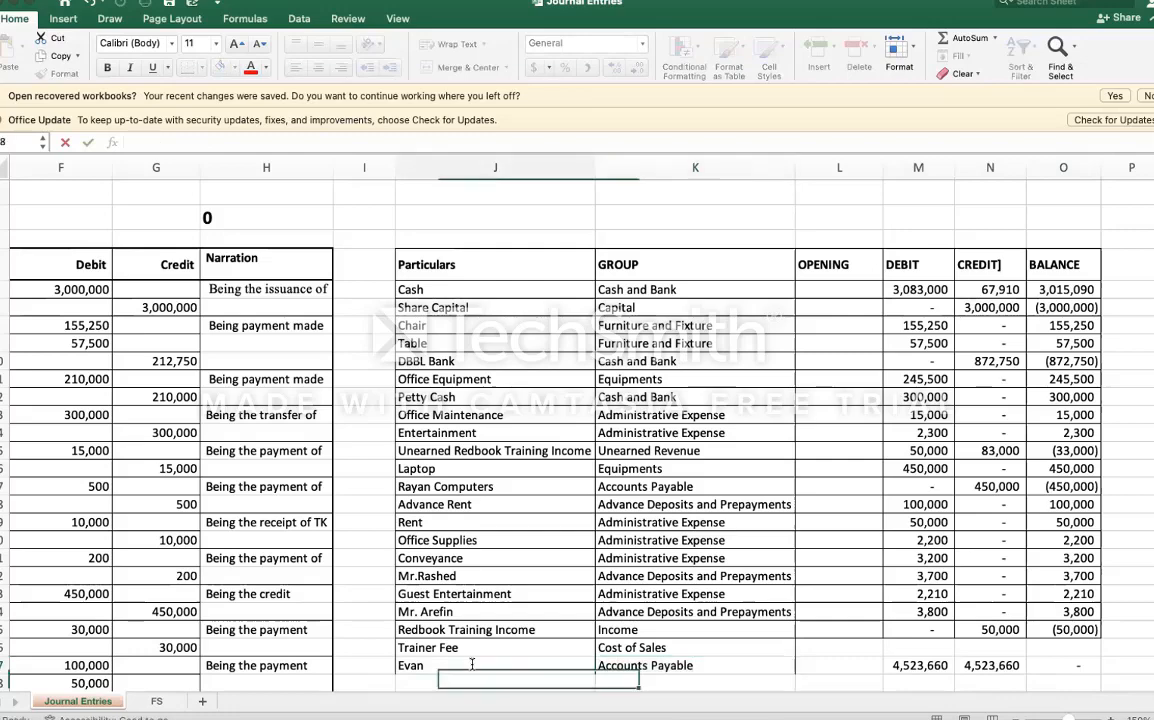
key(Up)
key(Up)
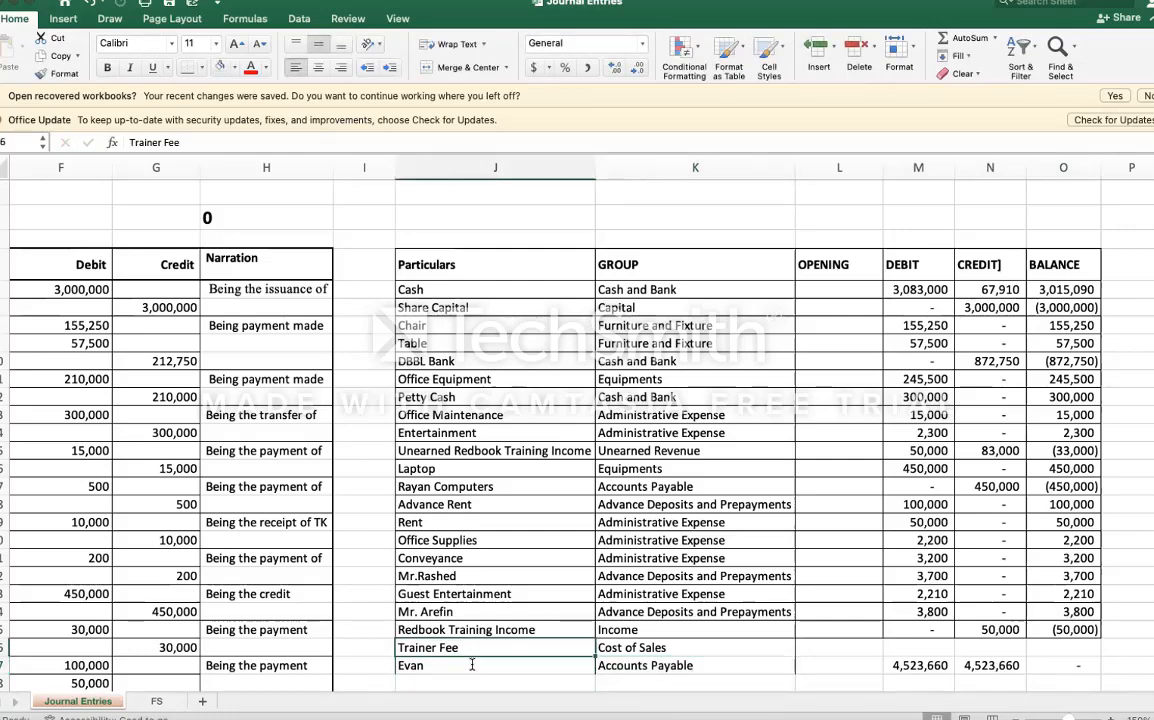
key(shift+Down)
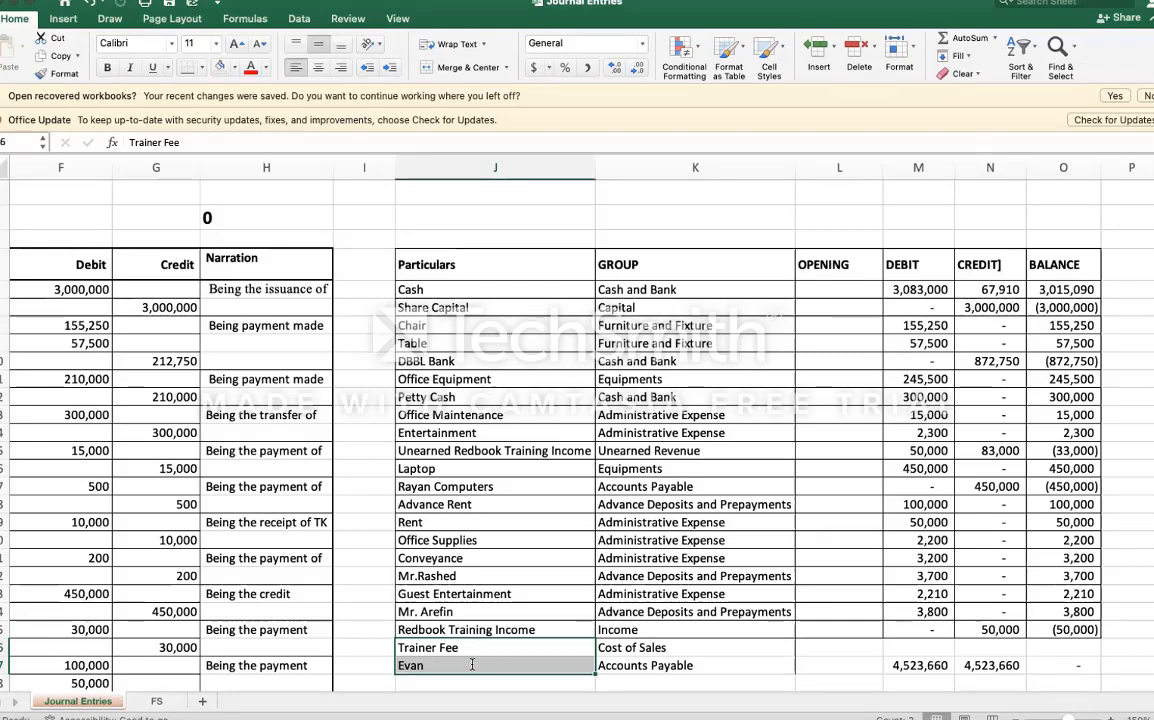
Step: Add a journal line for Trainer Fee with a debit of 30000 in row 112, below the last entry
key(Left)
key(Left)
key(Left)
key(Left)
key(Left)
key(Left)
key(Left)
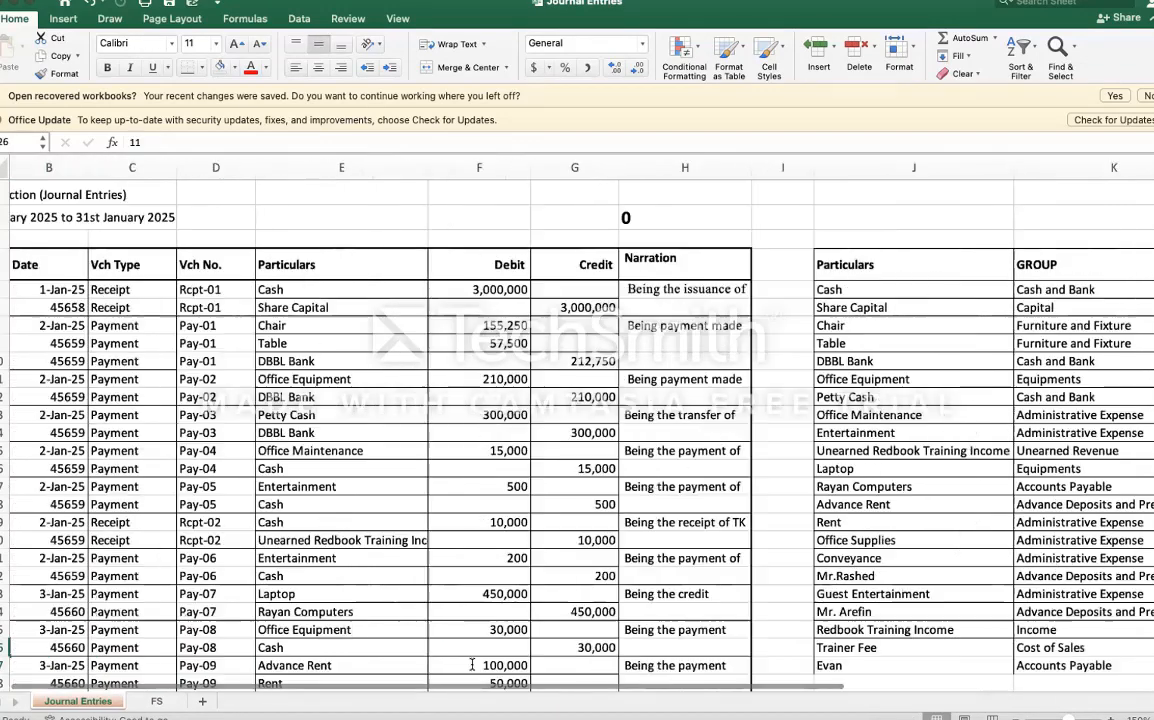
key(Right)
key(Right)
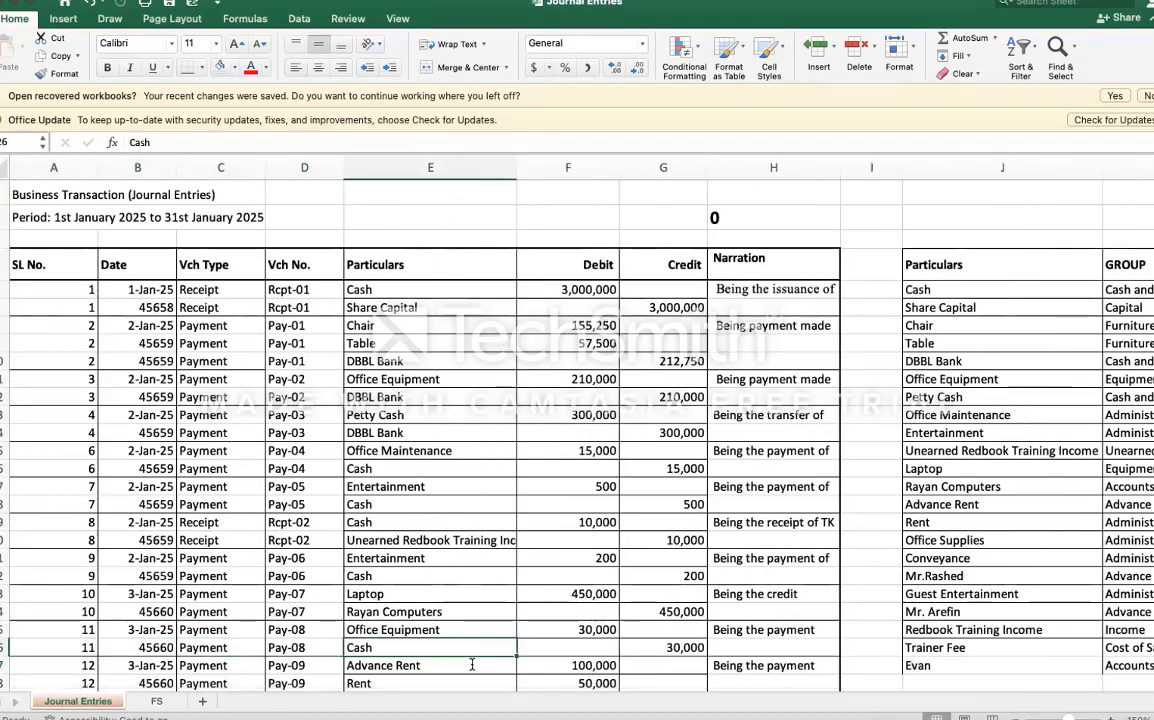
key(ctrl+Down)
key(Down)
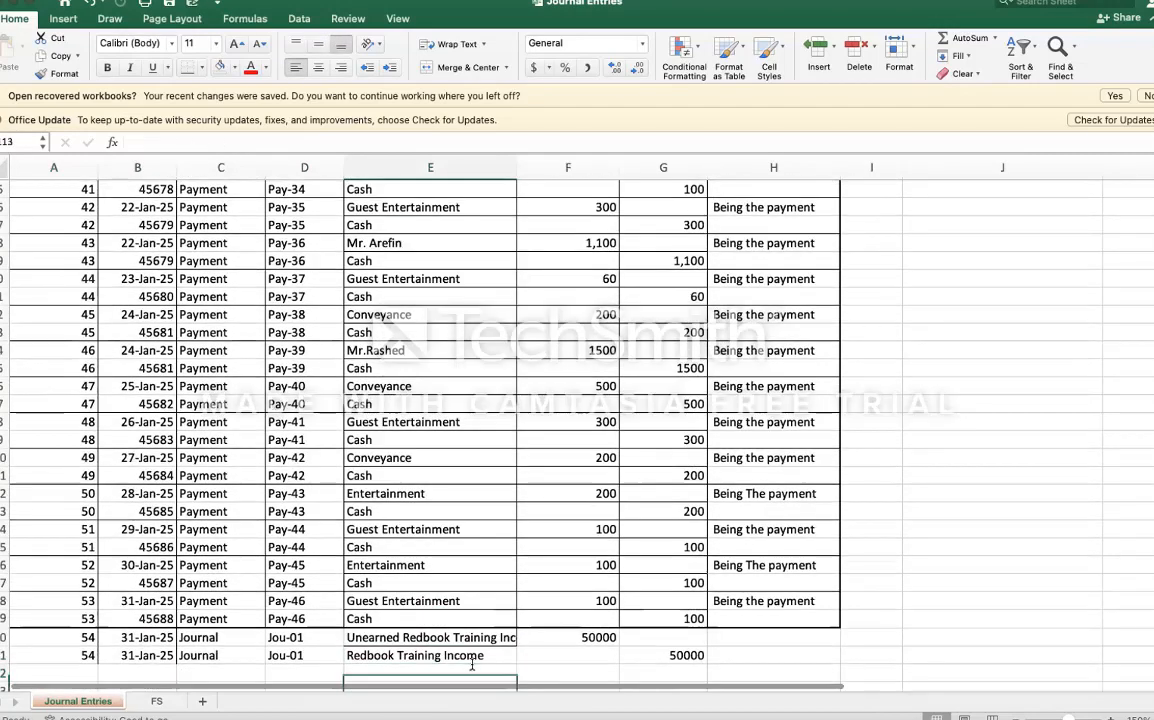
text(Tra)
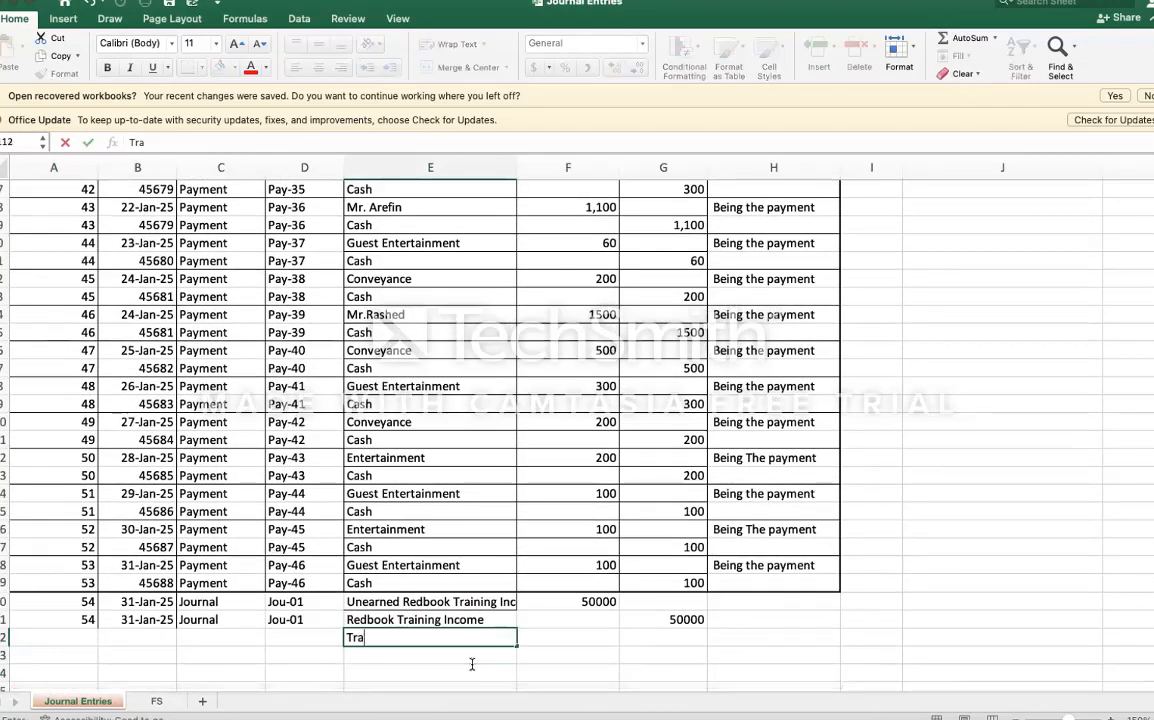
text(iner Fee)
key(Tab)
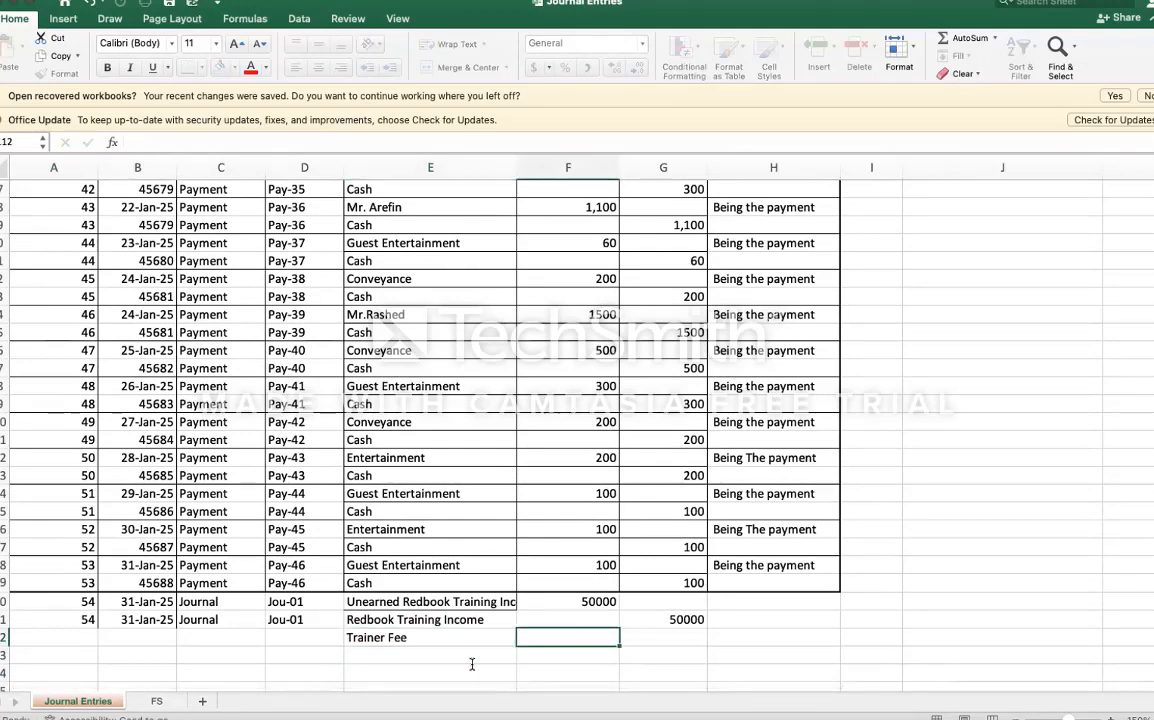
text(30000)
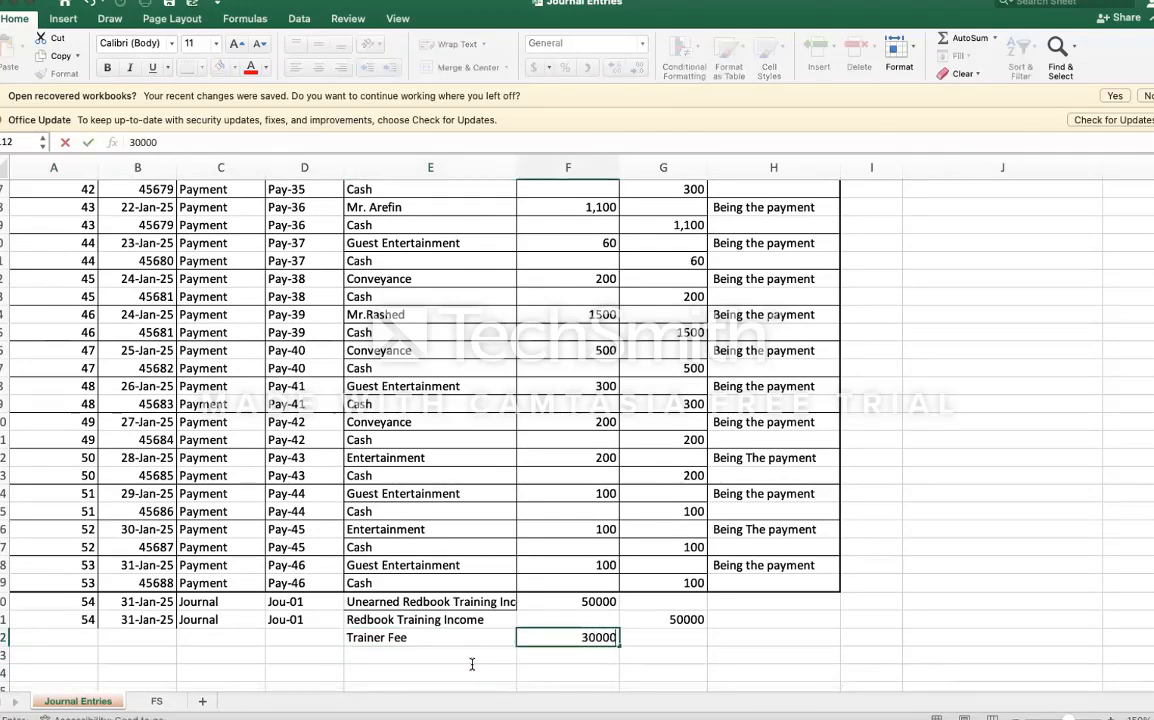
key(Return)
Step: Enter the trainer's name in row 113 with a credit of 30000
text(Evan)
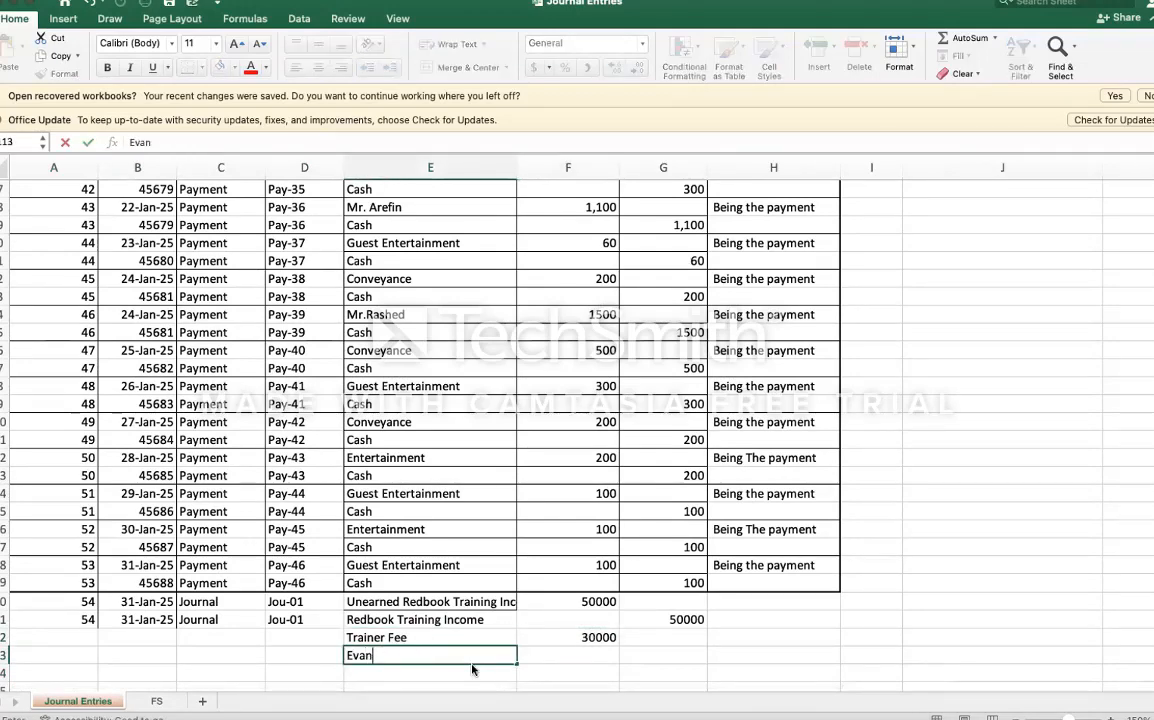
key(Tab)
key(Tab)
text(30)
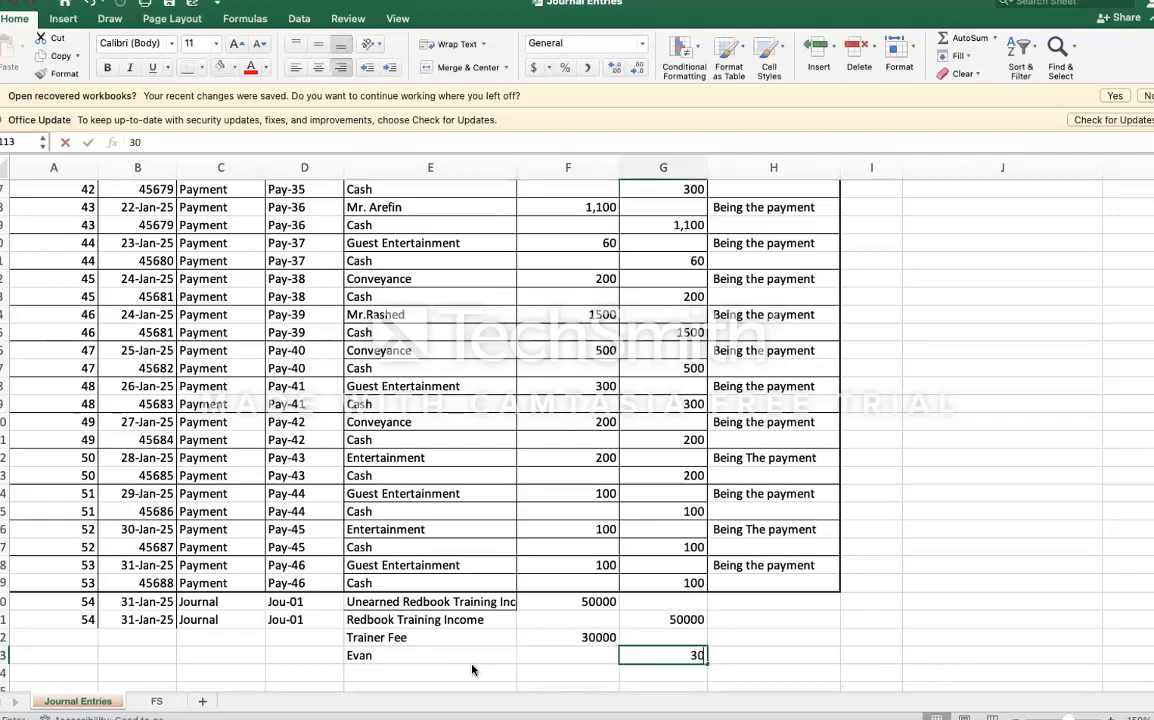
text(000)
key(Return)
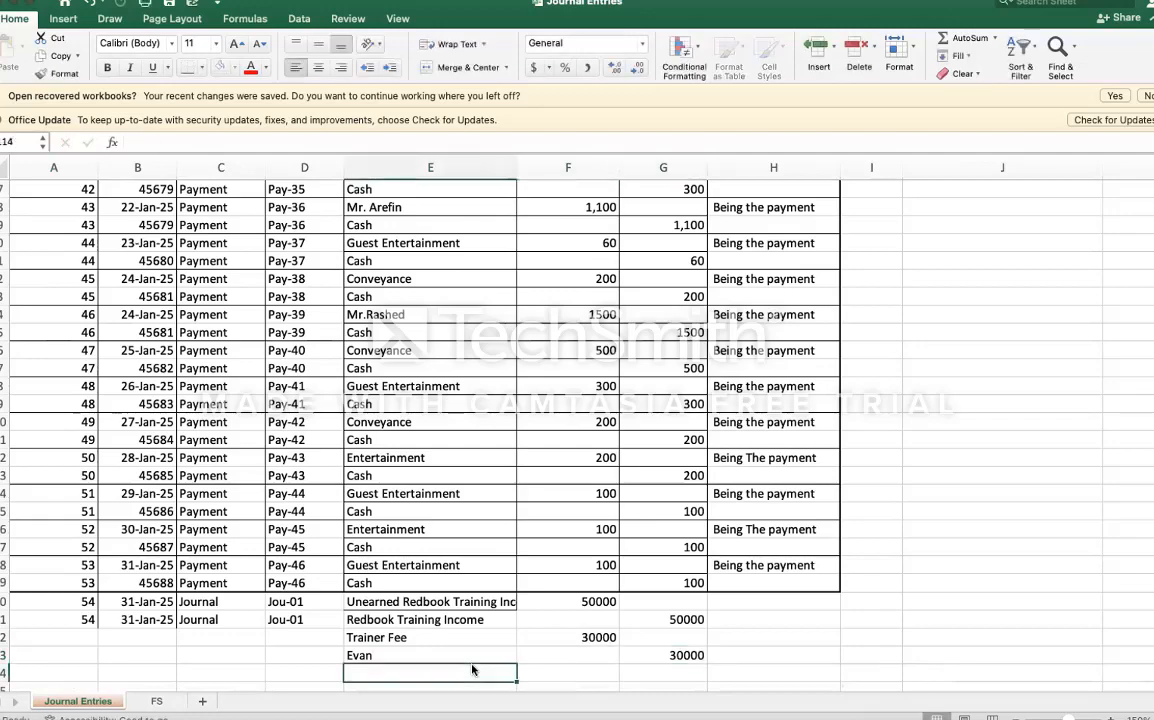
Step: Fill the serial number, date, voucher type and voucher number from row 111 down to the two trainer fee lines, A112:D113
key(Up)
key(Up)
key(Up)
key(Left)
key(Left)
key(Left)
key(Left)
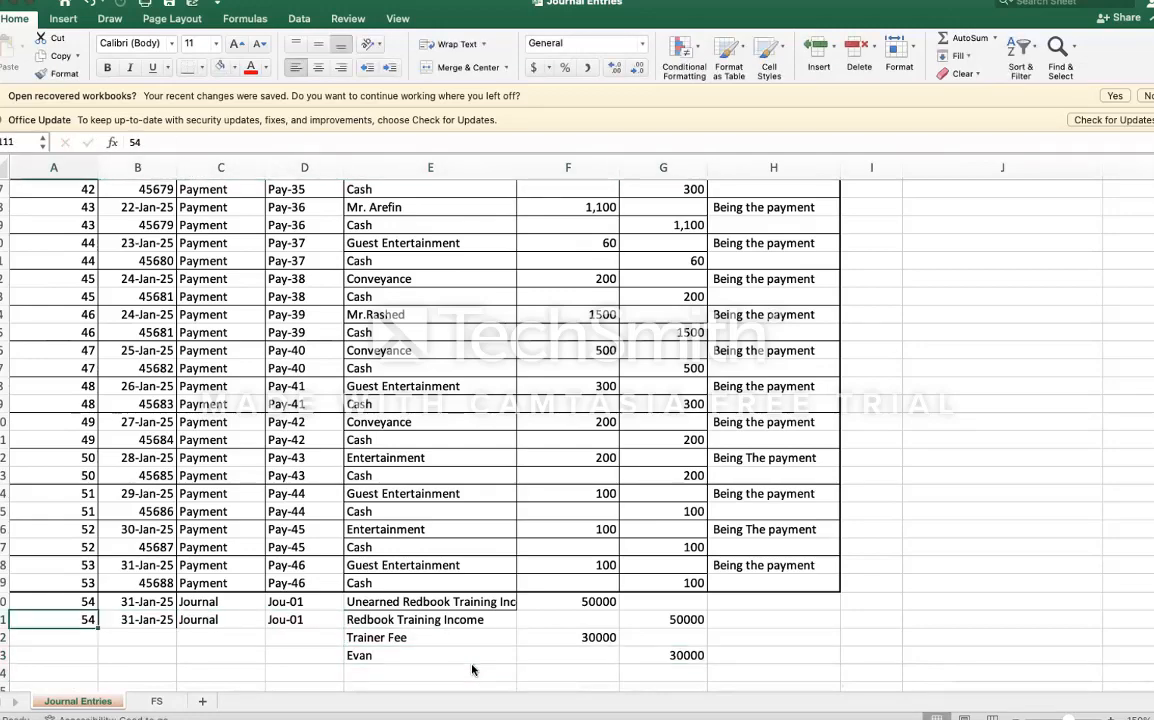
key(Right)
key(Left)
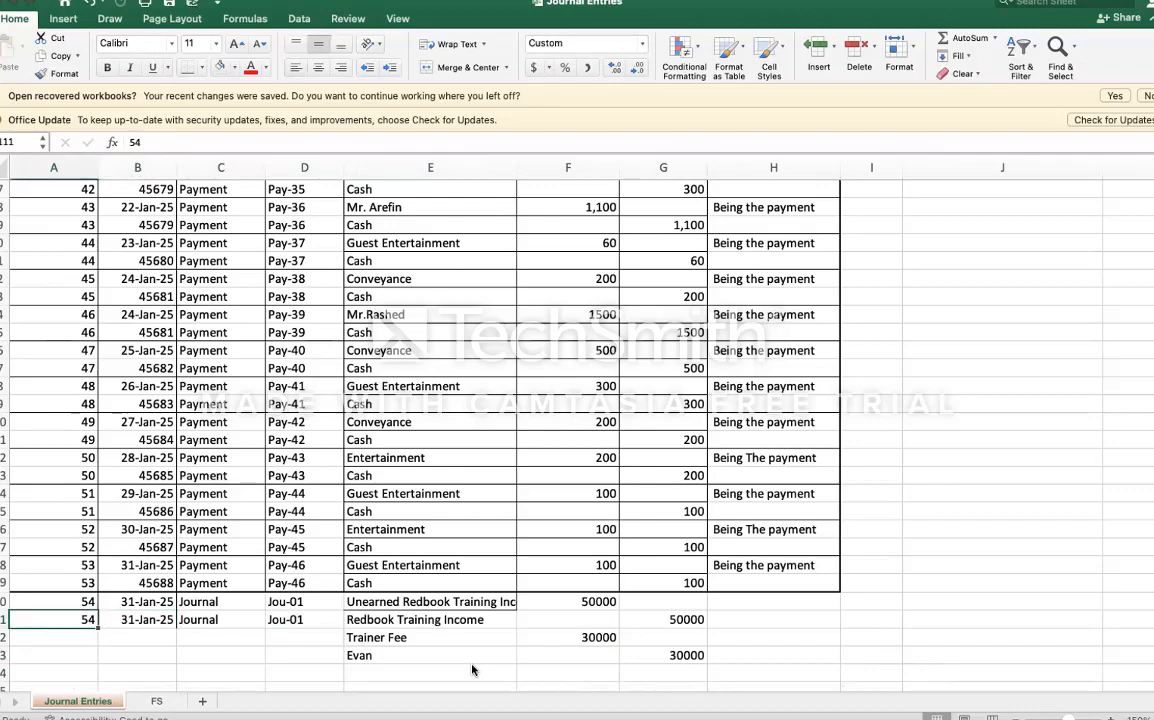
key(shift+Right)
key(shift+Right)
key(shift+Right)
key(shift+Down)
key(shift+Down)
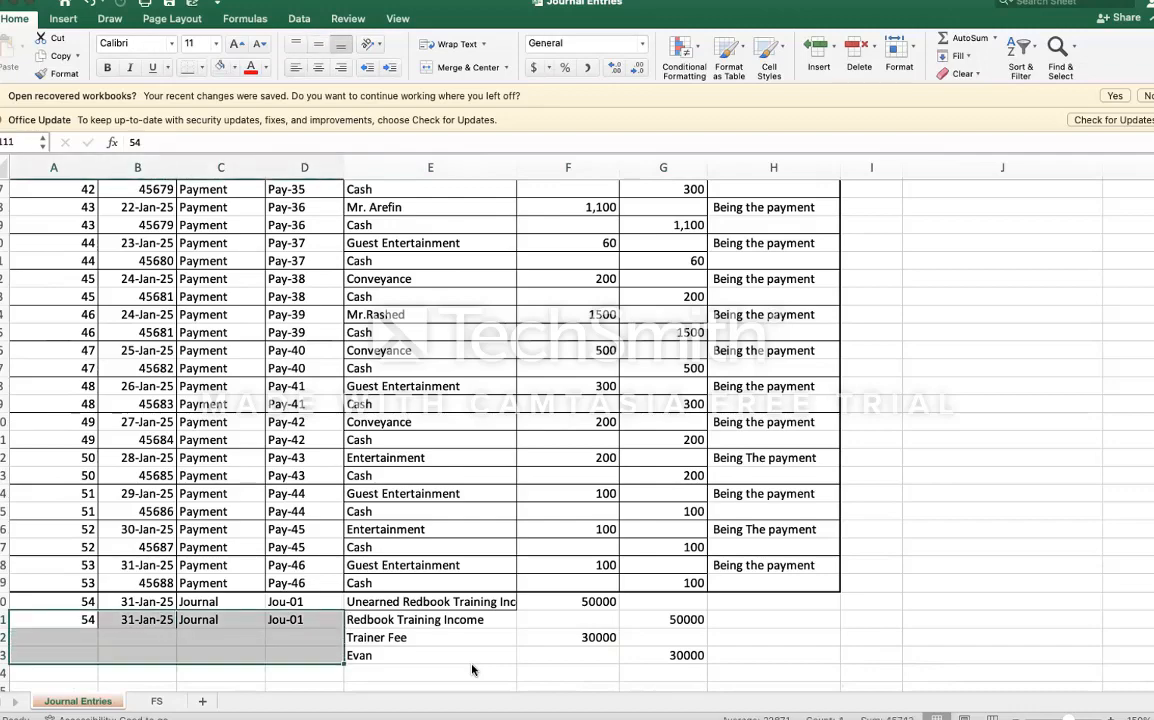
key(ctrl+d)
Step: Change the voucher number of the trainer fee entry in D112 to Jou-02
key(Right)
key(Down)
key(Right)
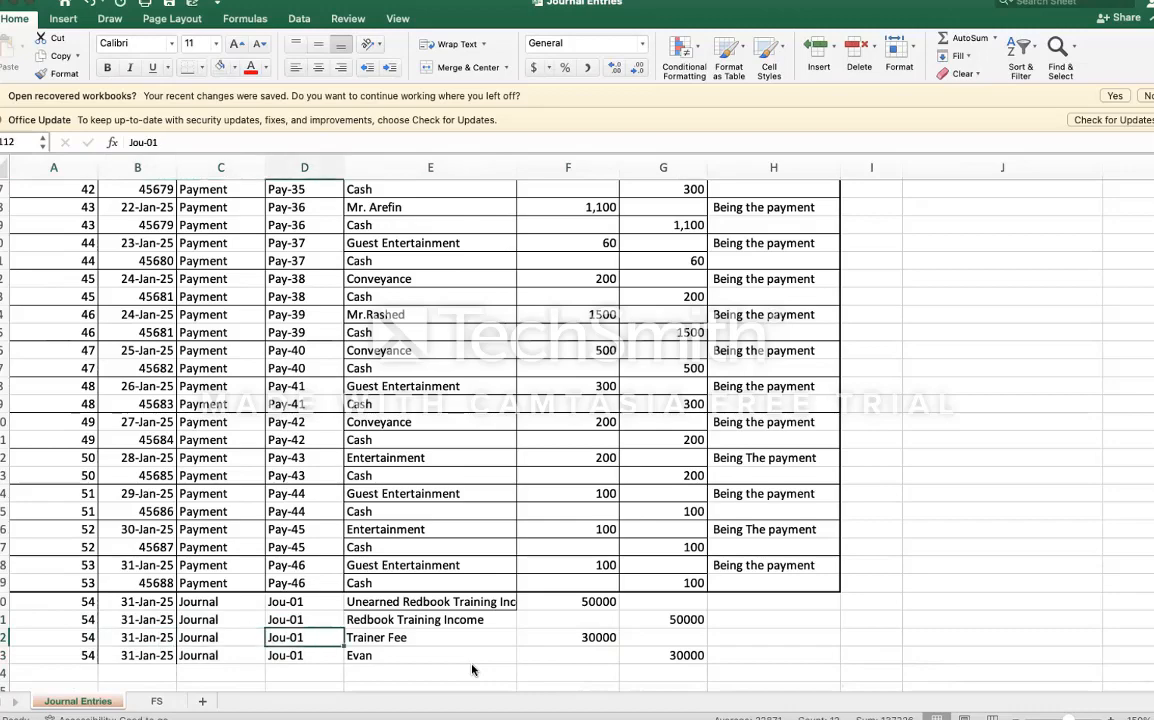
key(Right)
key(F2)
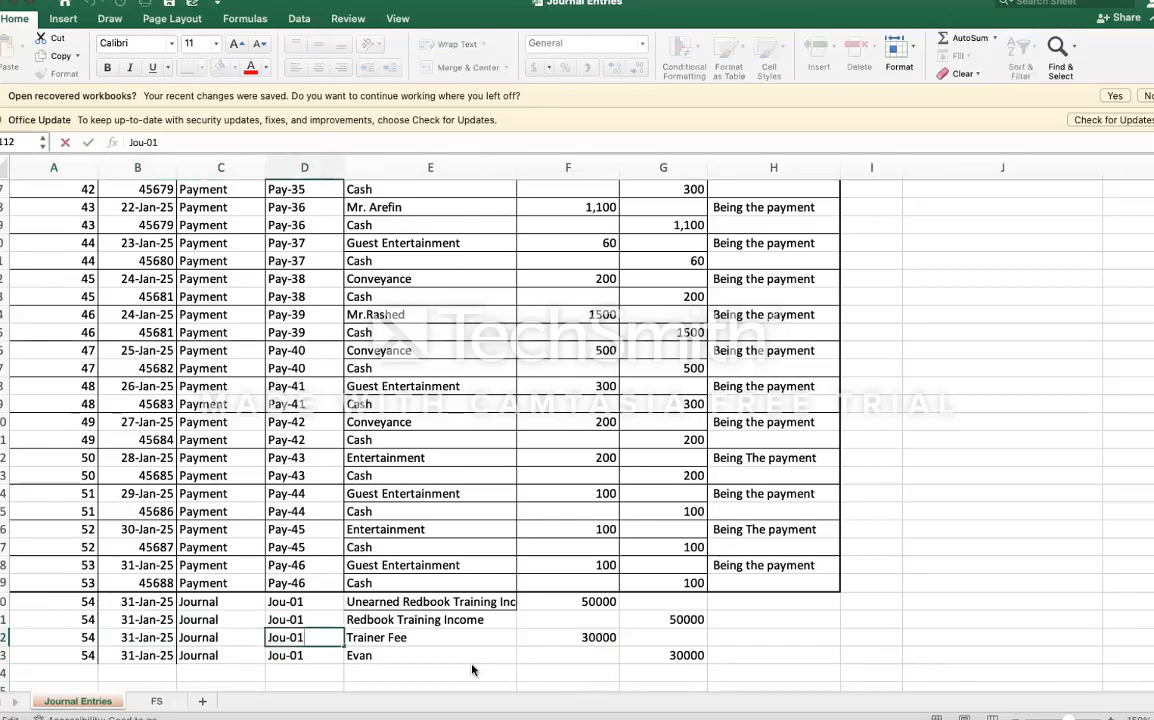
key(BackSpace)
text(2)
key(Return)
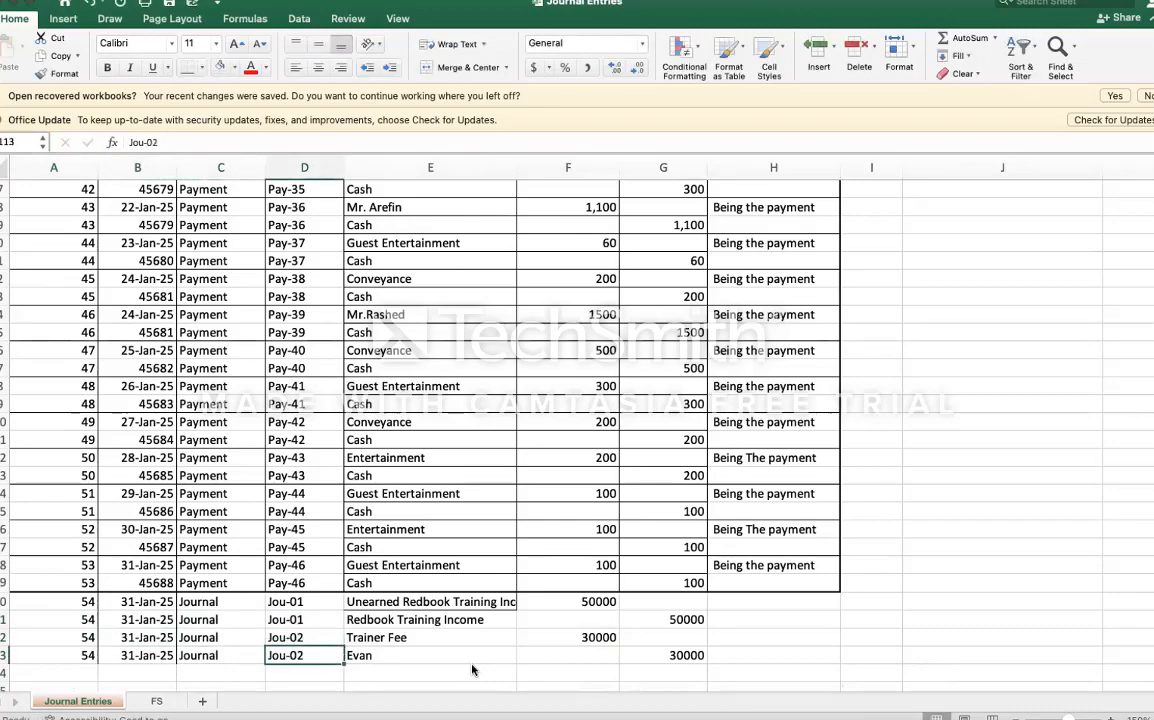
Step: Fill the trial balance's debit and credit SUMIF formulas down to the Trainer Fee row, M26:N26
key(Up)
key(Up)
key(Up)
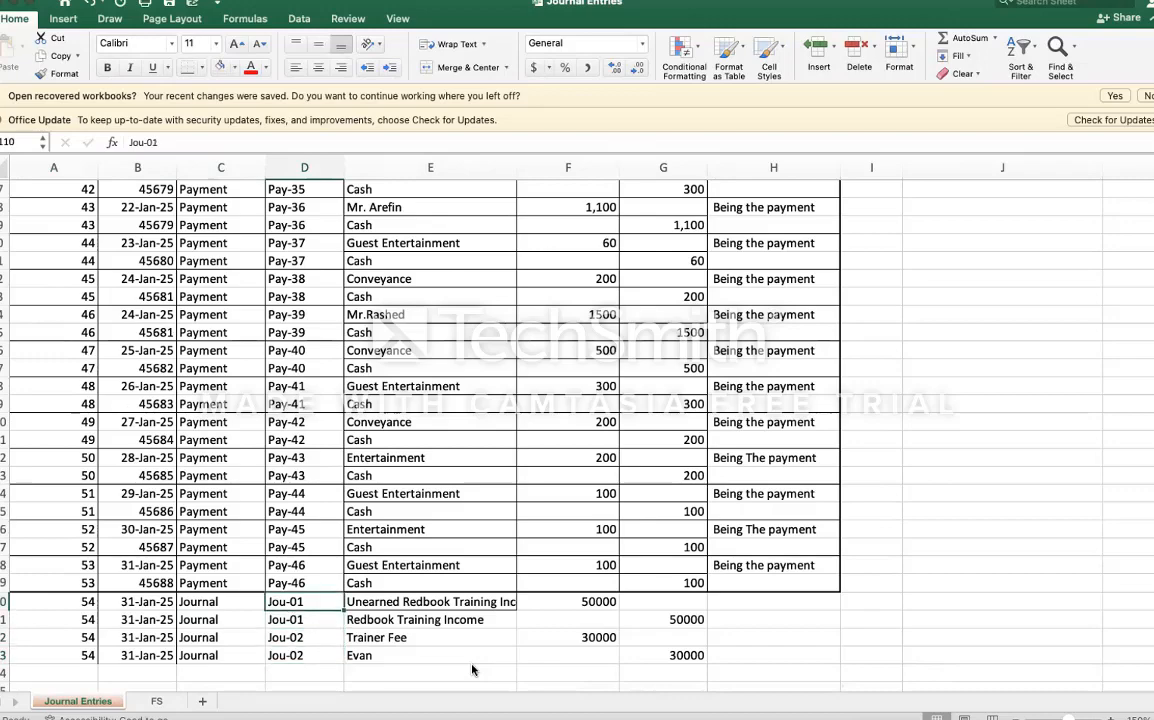
key(super+Up)
key(super+Up)
key(super+Right)
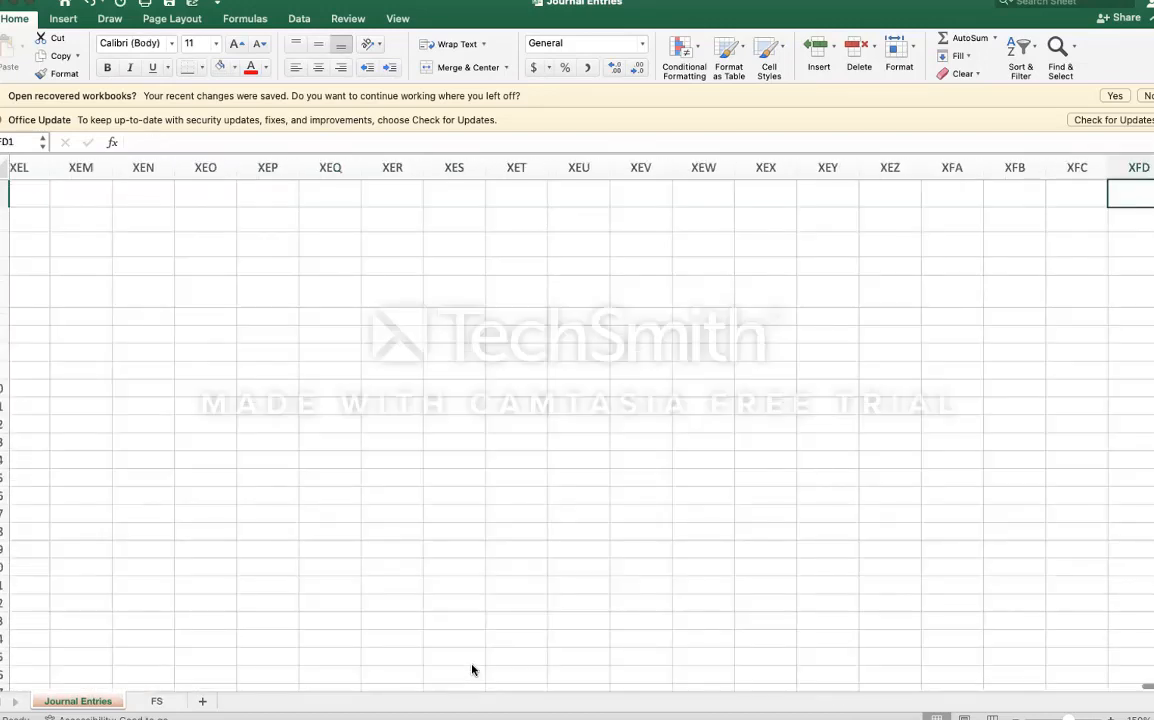
key(super+Left)
key(super+Down)
key(super+Down)
key(super+Right)
key(super+Right)
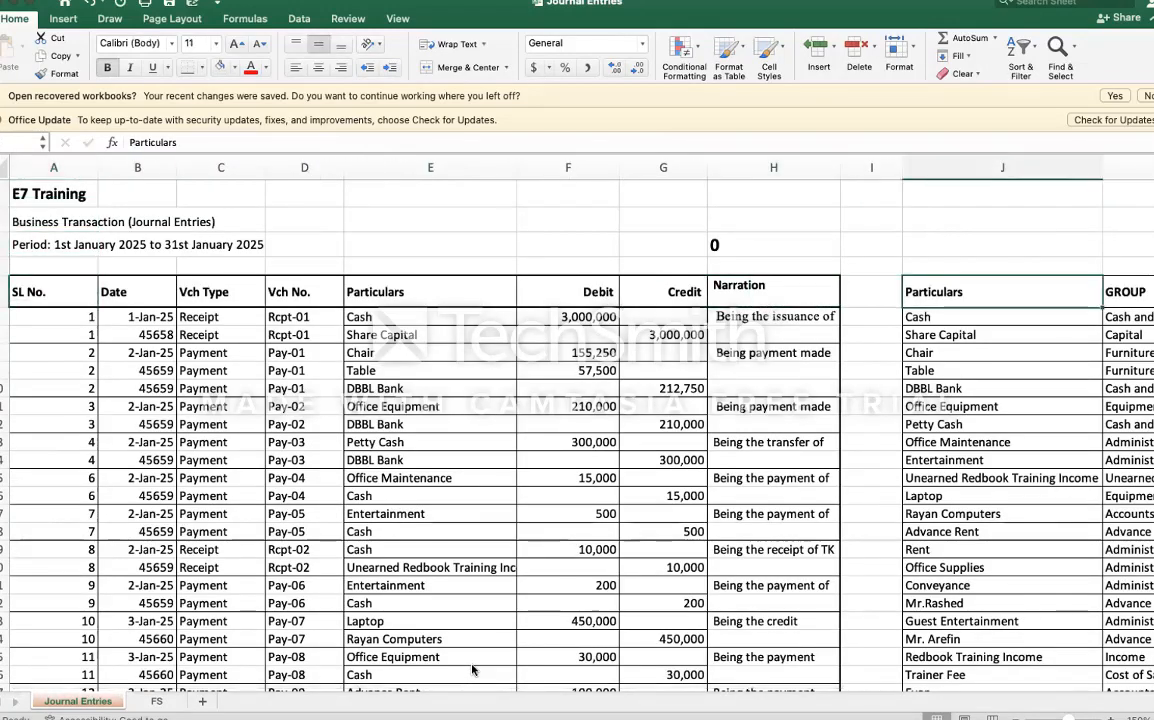
key(super+Down)
key(Right)
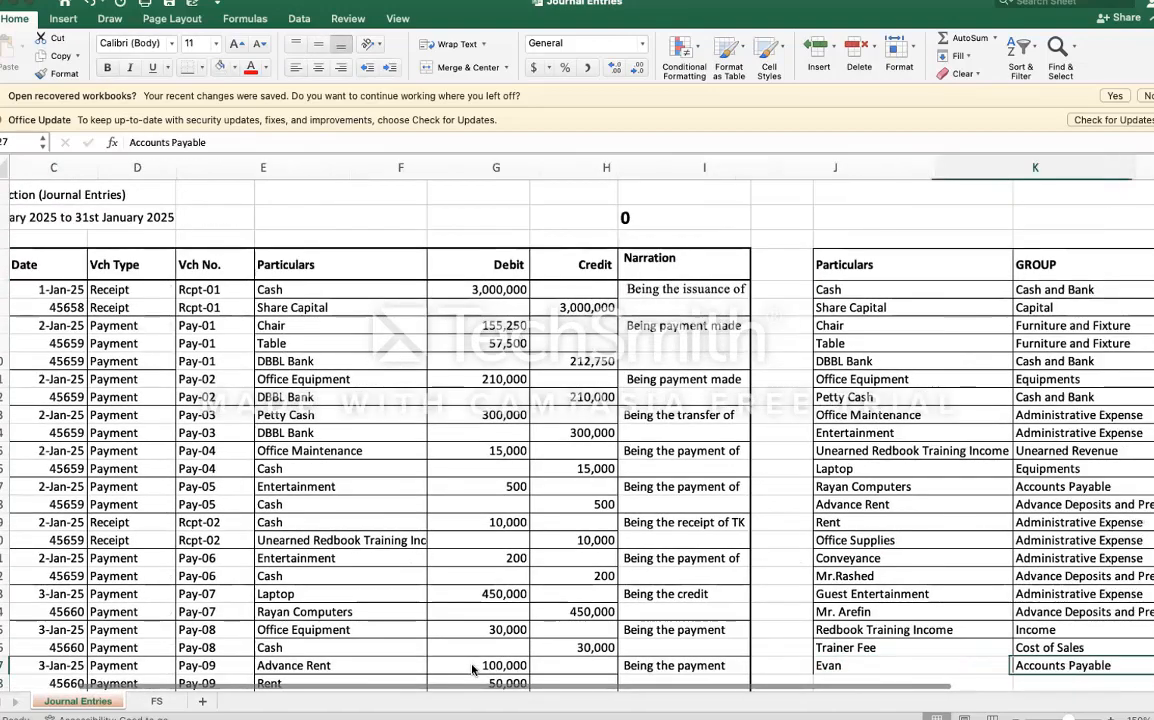
key(Right)
key(Right)
key(Right)
key(Right)
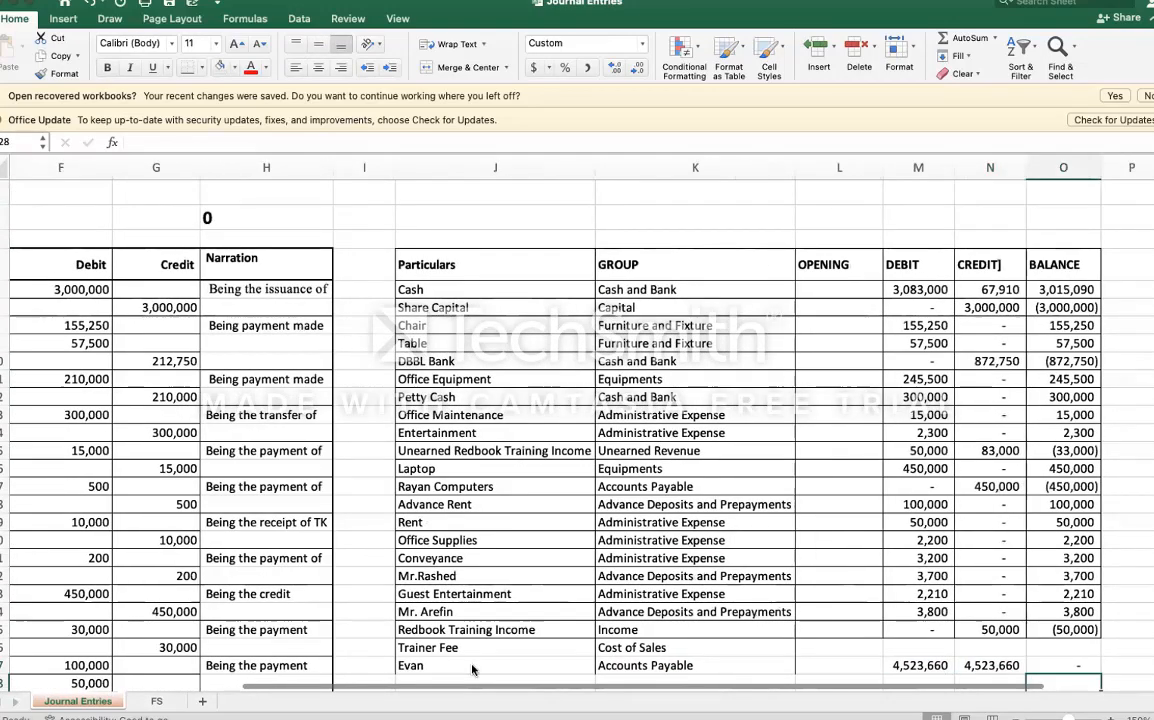
key(Down)
key(Up)
key(Up)
key(Up)
key(Left)
key(Left)
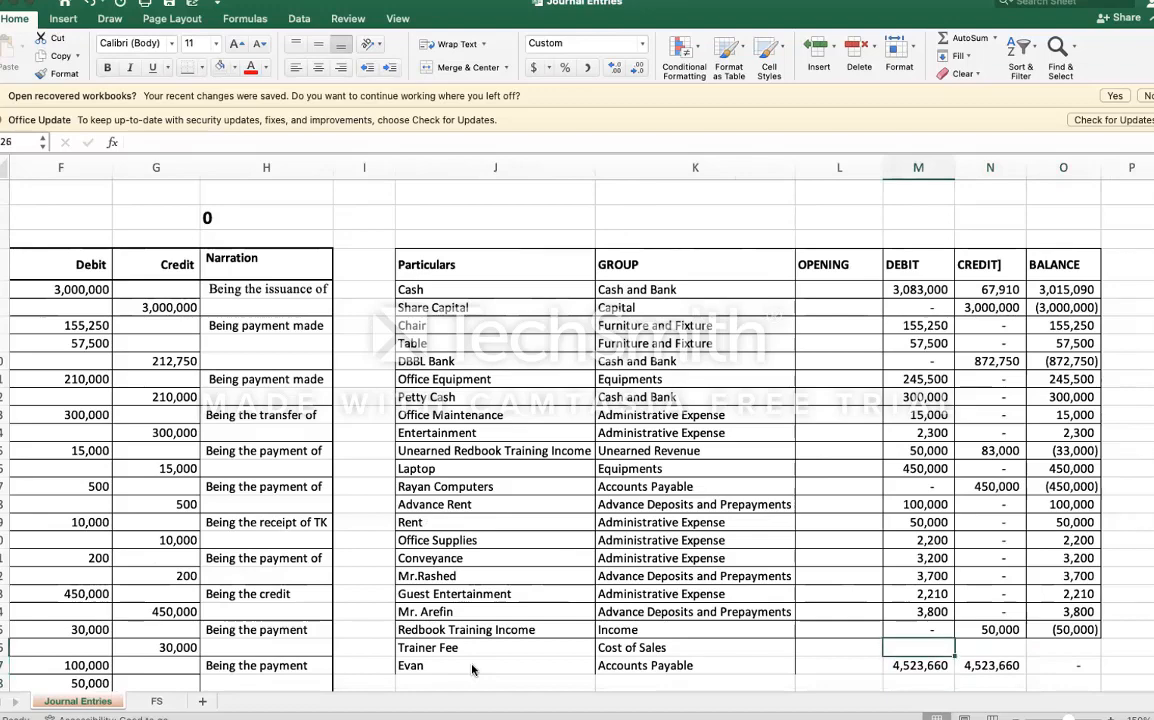
key(shift+Right)
key(shift+Down)
key(shift+Down)
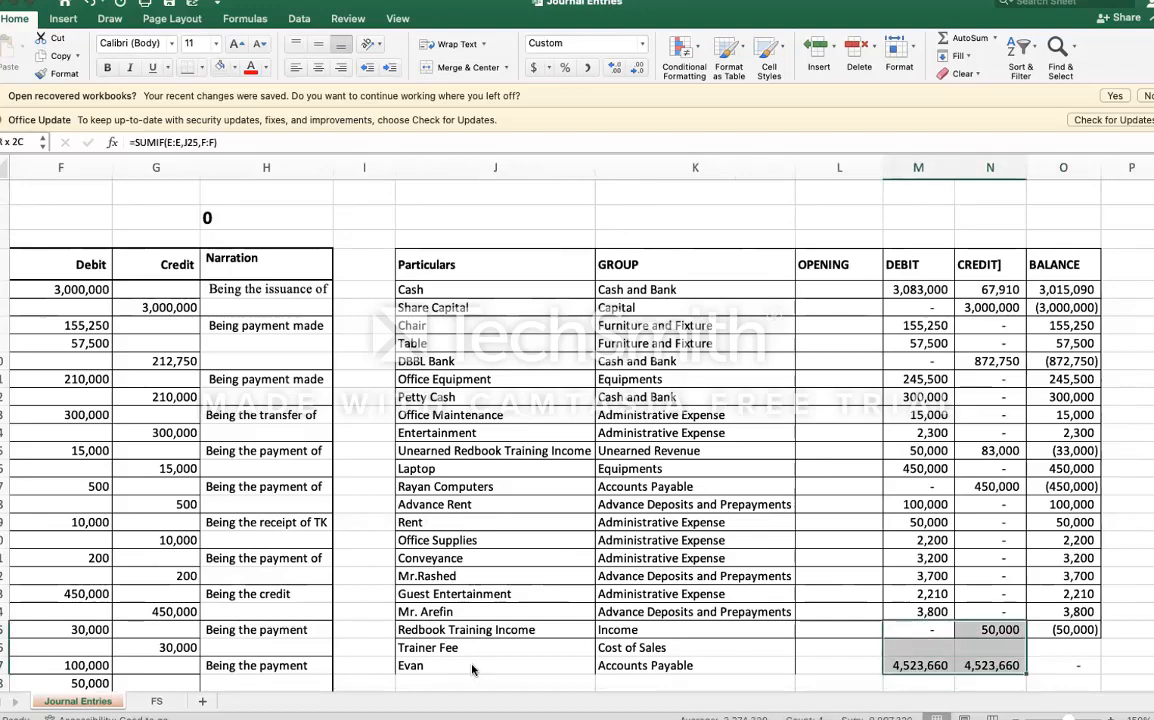
key(Down)
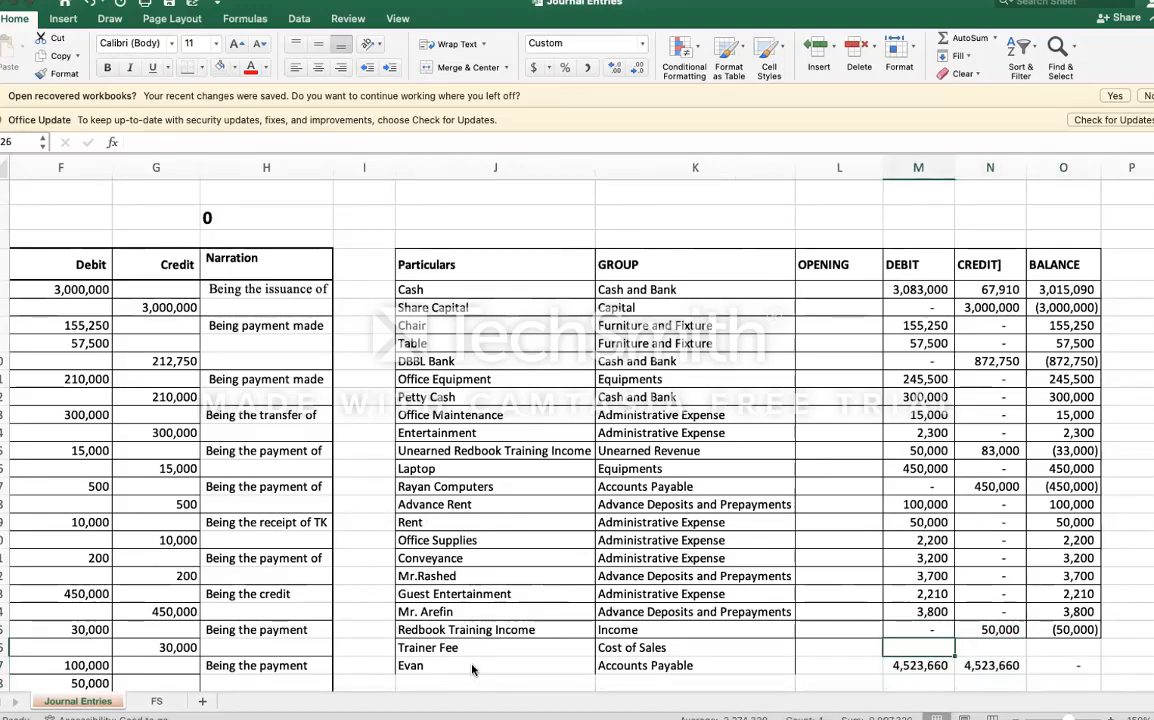
key(shift+Right)
key(ctrl+d)
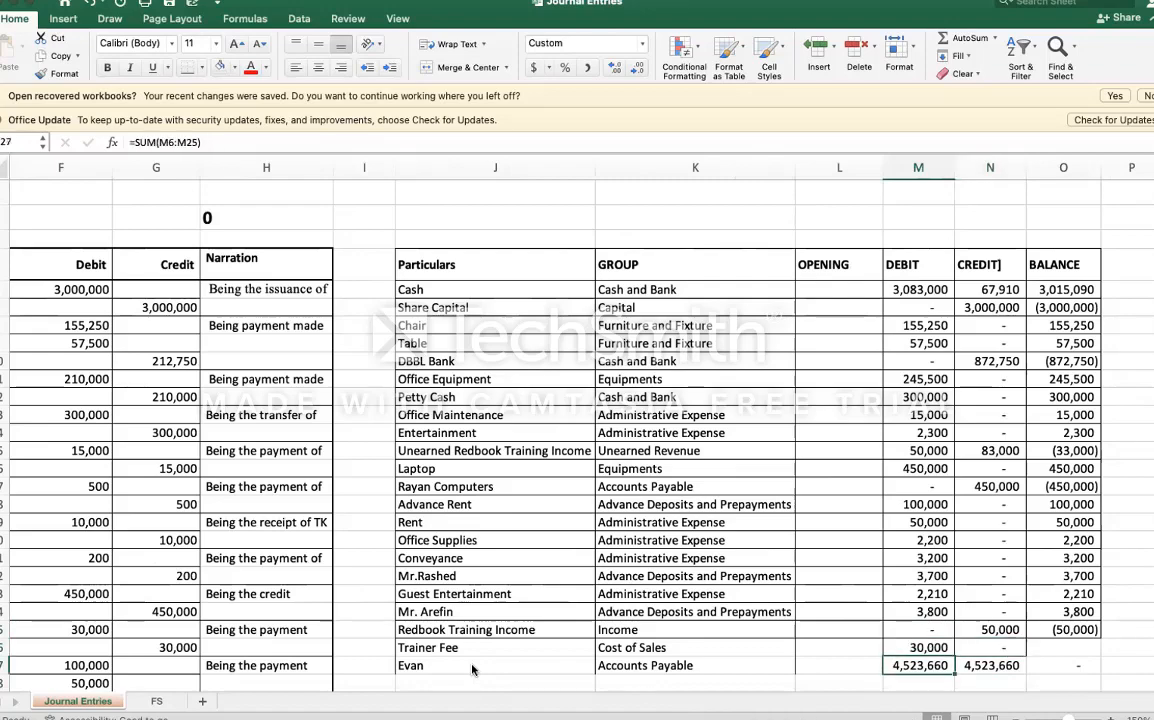
Step: Replace the old totals in M27:N27 with the debit and credit SUMIF formulas for the trainer's payable account
key(Down)
key(shift+Right)
key(ctrl+d)
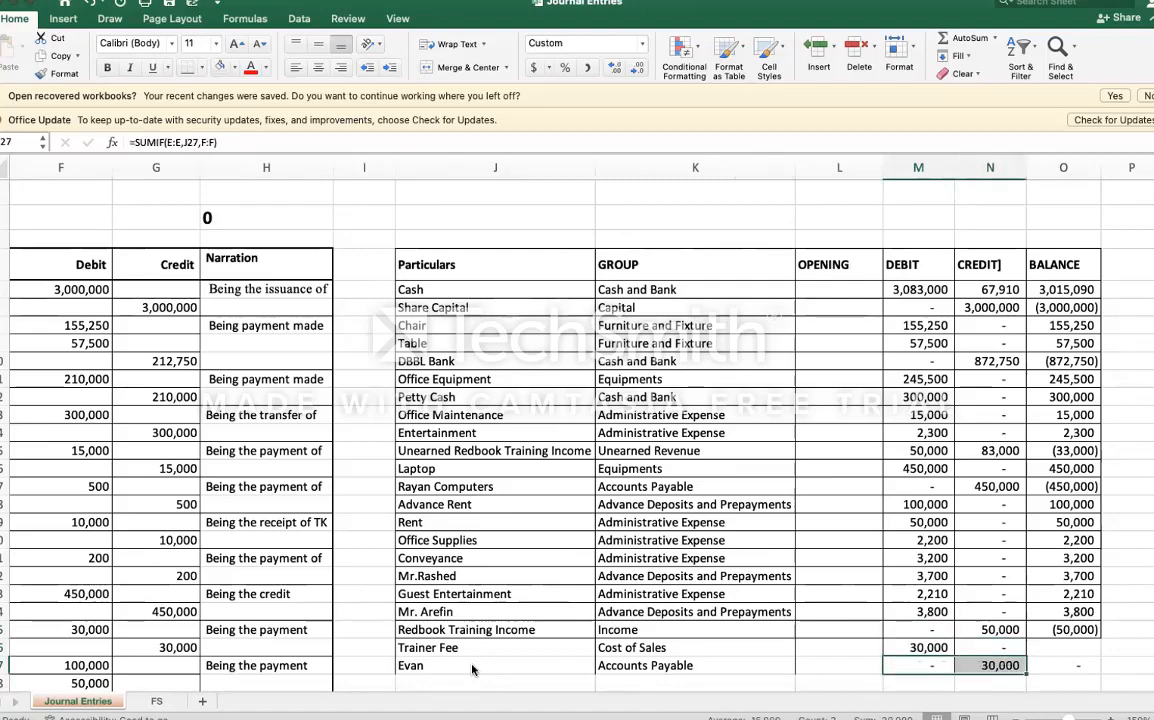
Step: Sum the debit and credit columns in M28:N28, covering rows 6 to 27
key(Down)
key(shift+Right)
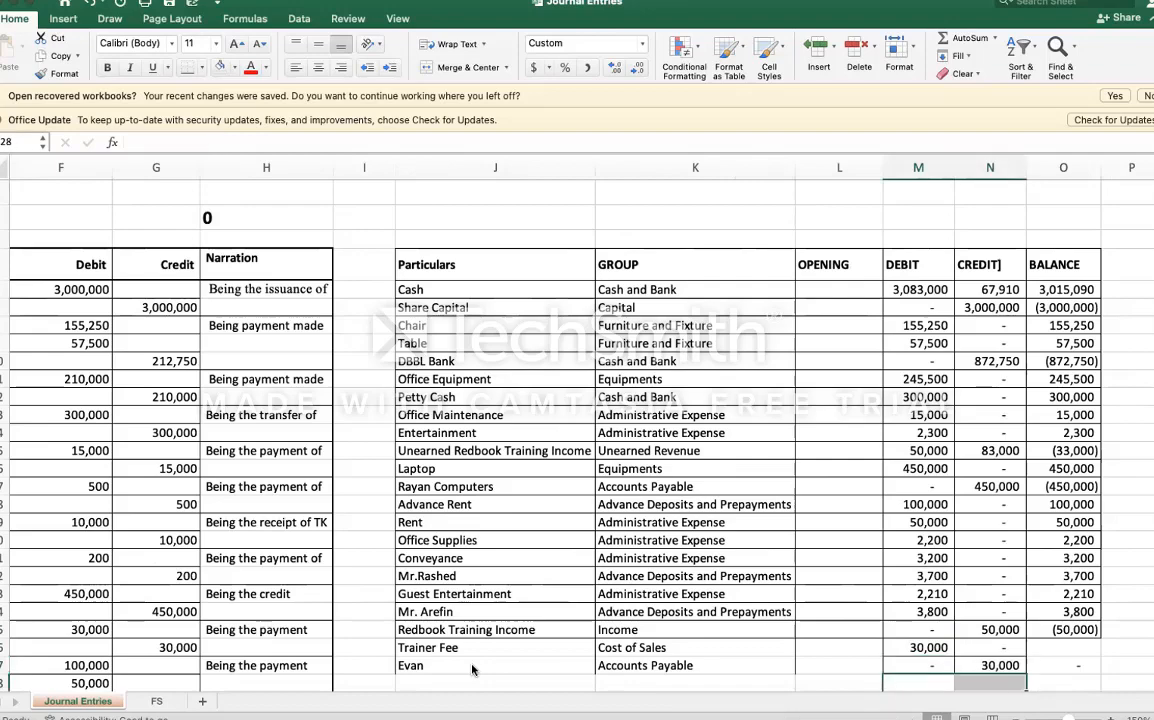
key(super+shift+t)
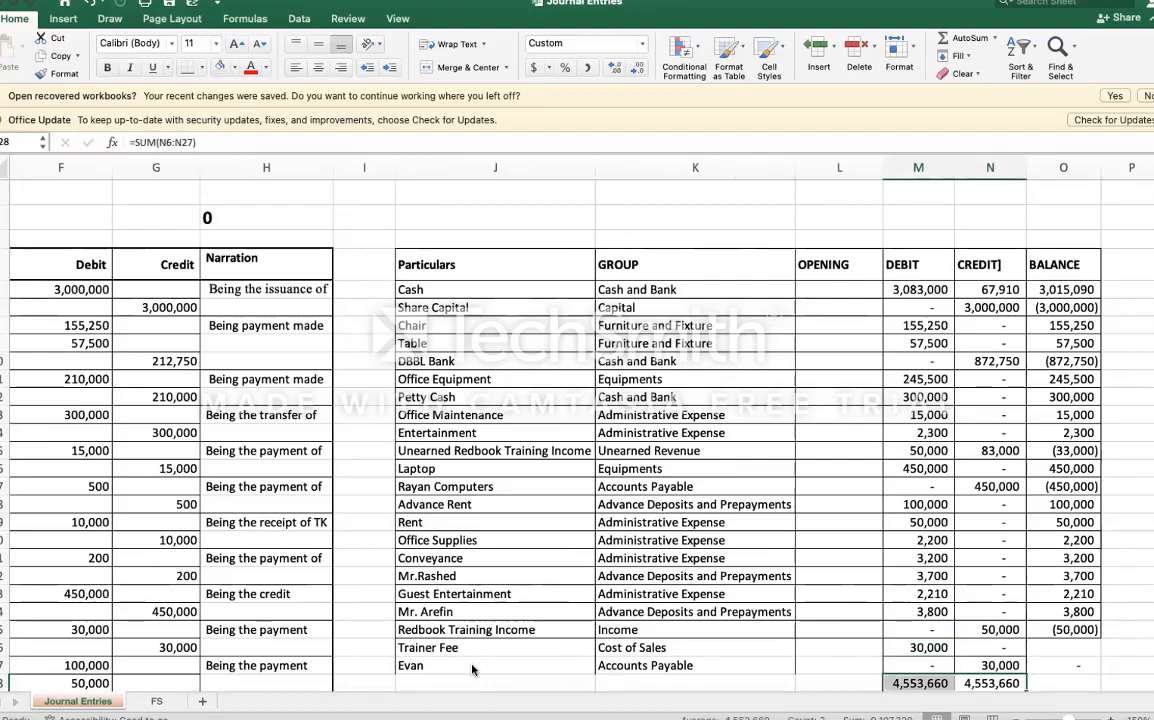
Step: Try to total the balance column in O28 with AutoSum
key(Right)
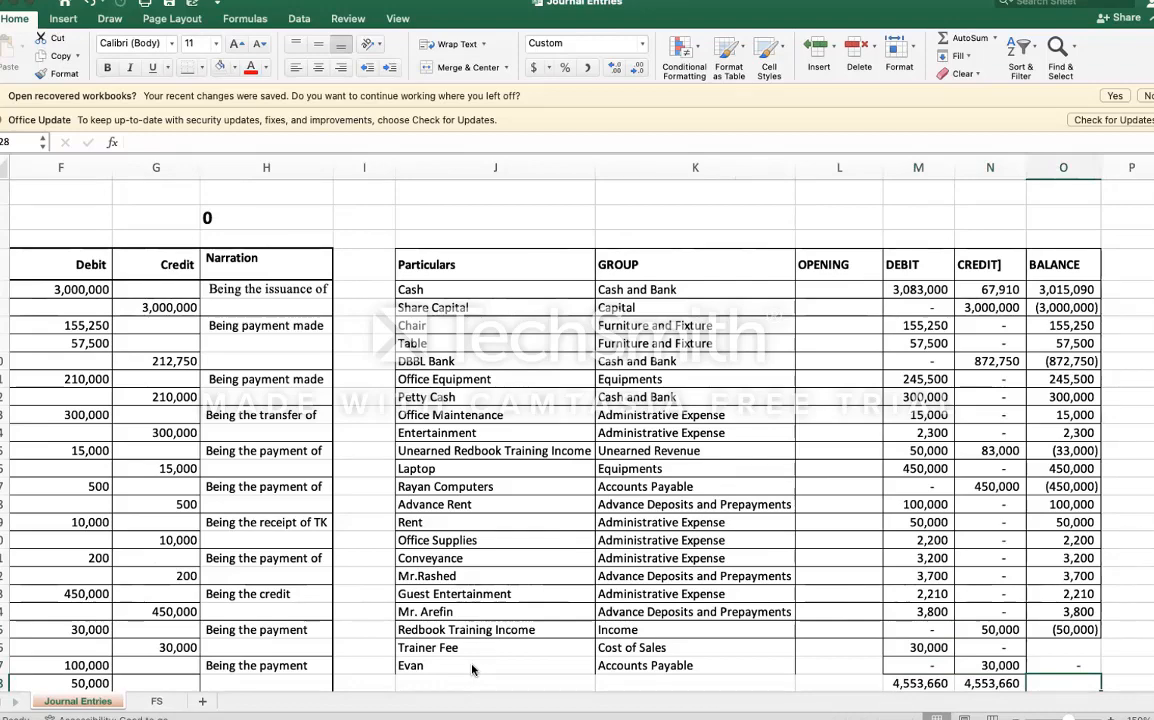
key(super+shift+t)
key(Return)
key(Up)
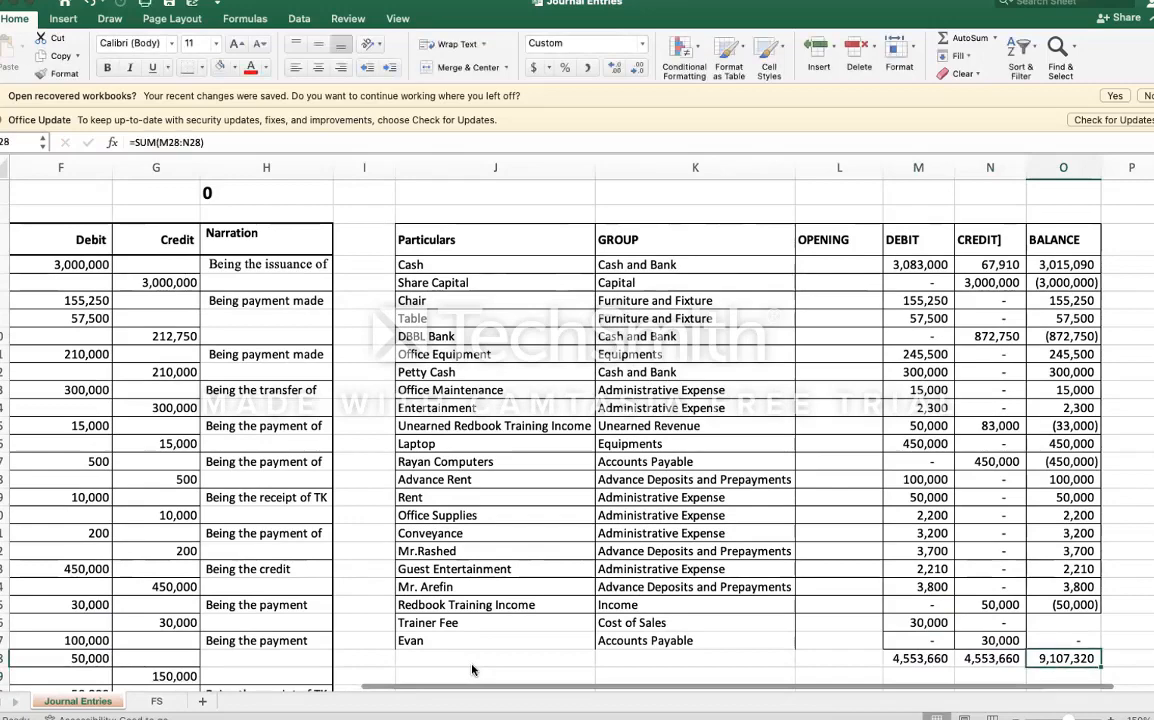
key(super+shift+t)
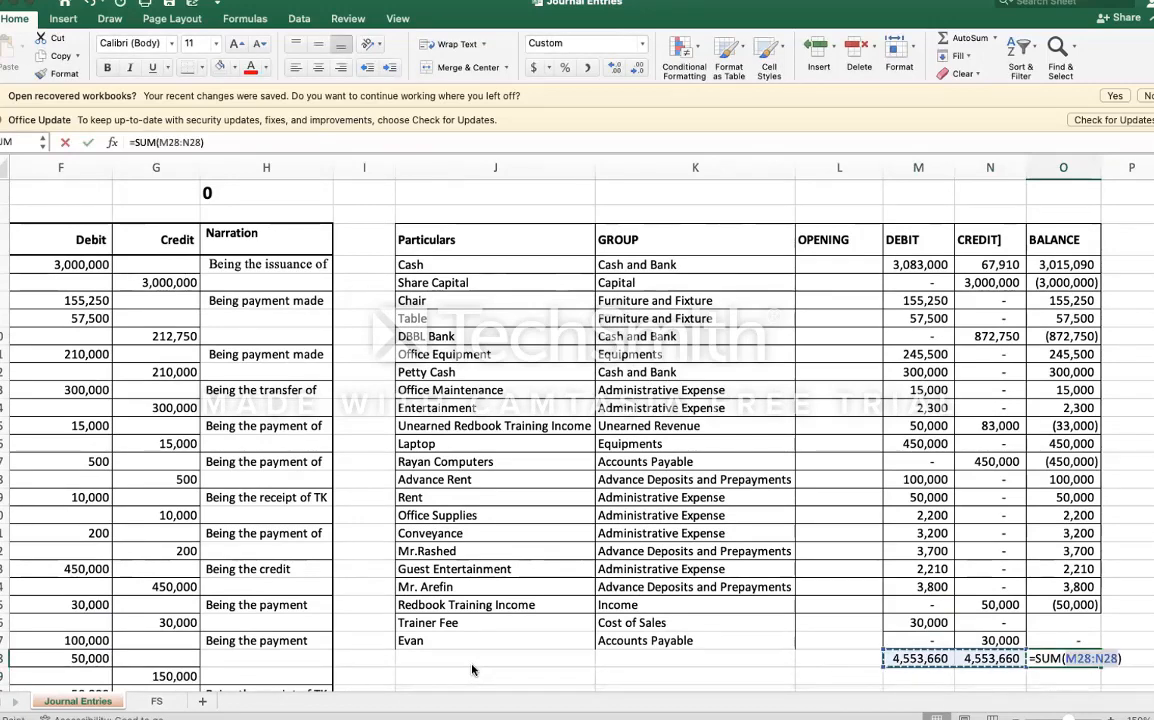
key(Escape)
Step: Clear the old balance total in O27 and fill the debit-minus-credit formula from O25 down to O26:O27
key(Up)
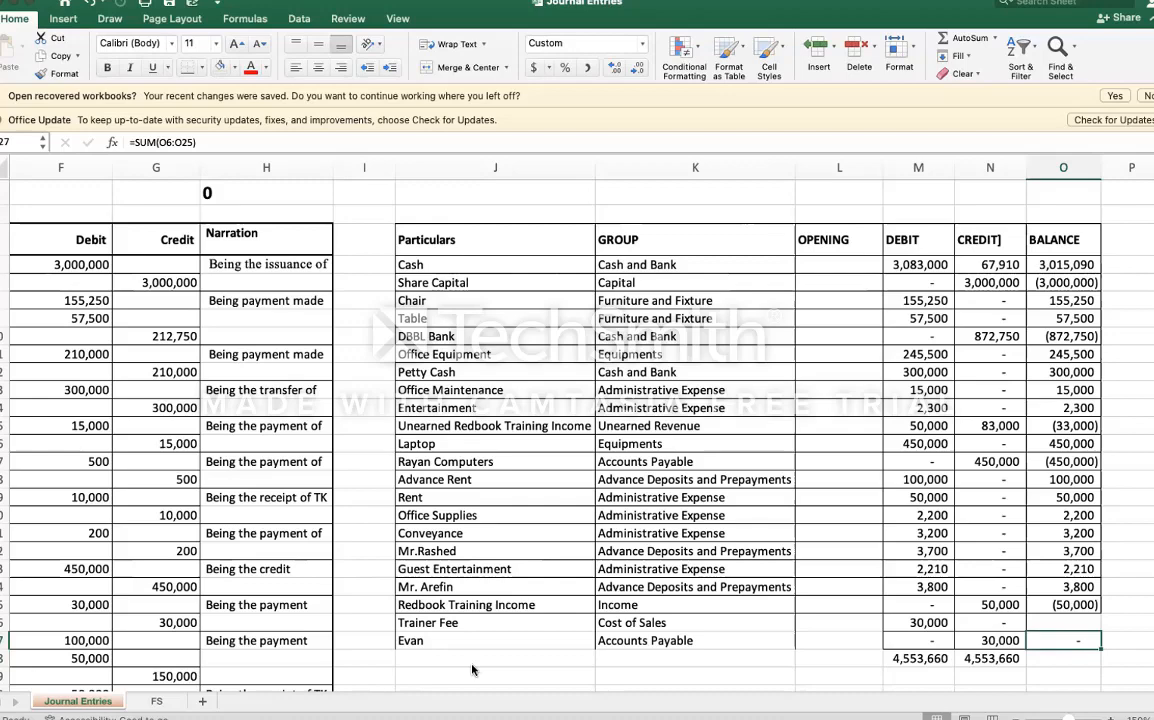
key(Down)
key(Up)
key(Up)
key(Up)
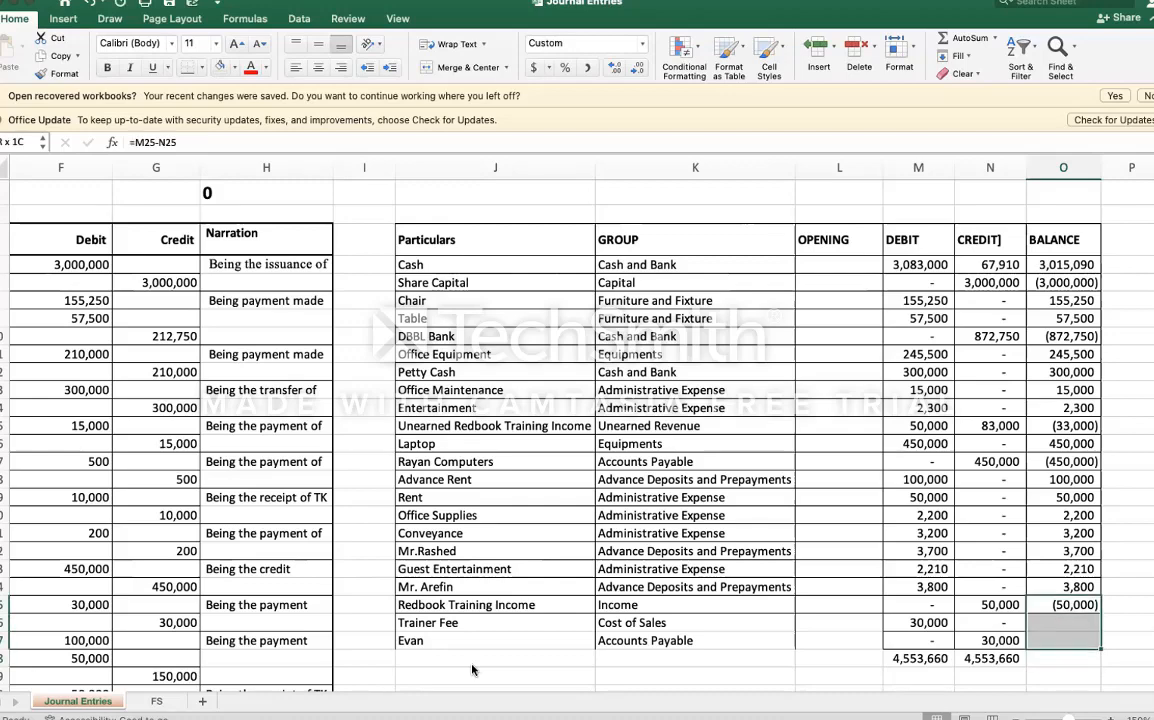
key(shift+Down)
key(shift+Down)
key(ctrl+d)
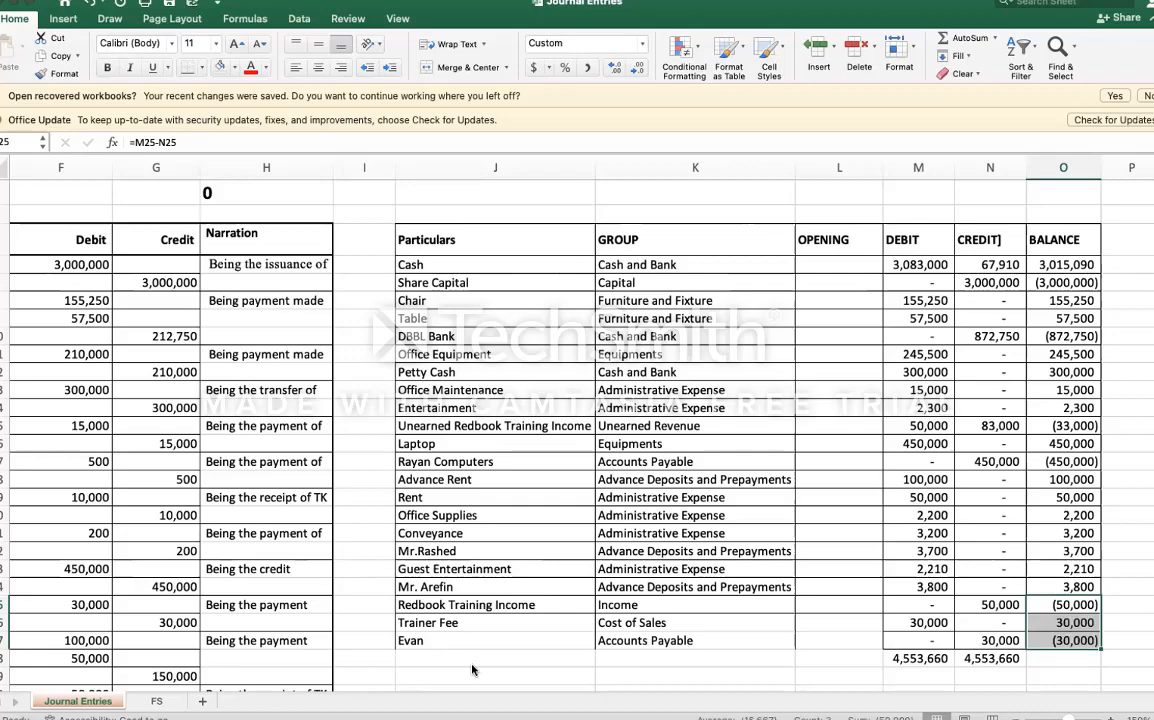
Step: Sum the balance column in O28 below the trainer's payable account
key(Down)
key(Down)
key(Down)
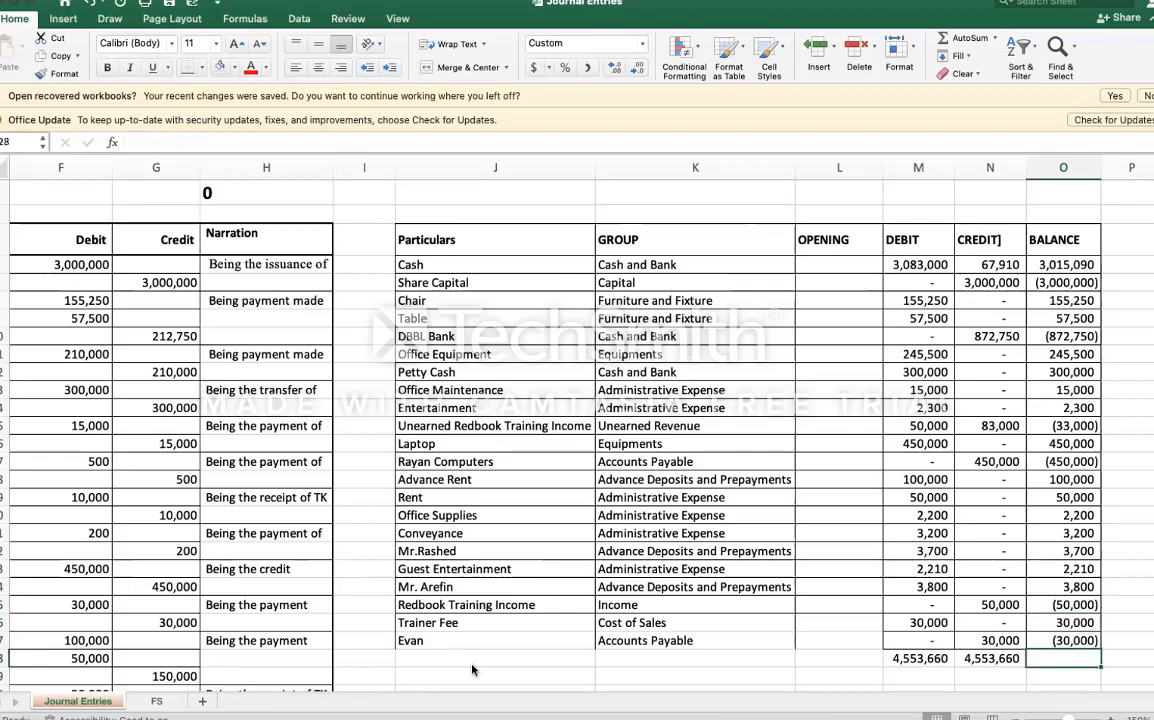
key(shift+super+t)
key(Return)
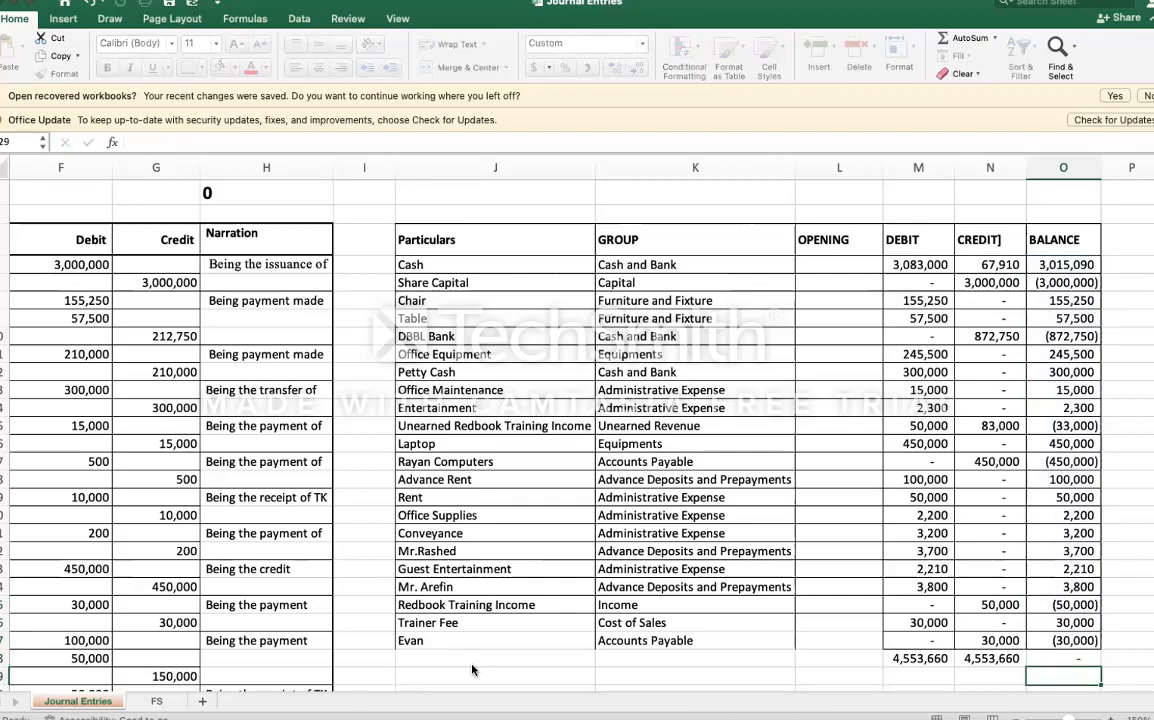
Step: On the FS sheet, add a bottom border under the Cost of Sales amount in C7 and under the header row A5:C5
key(Up)
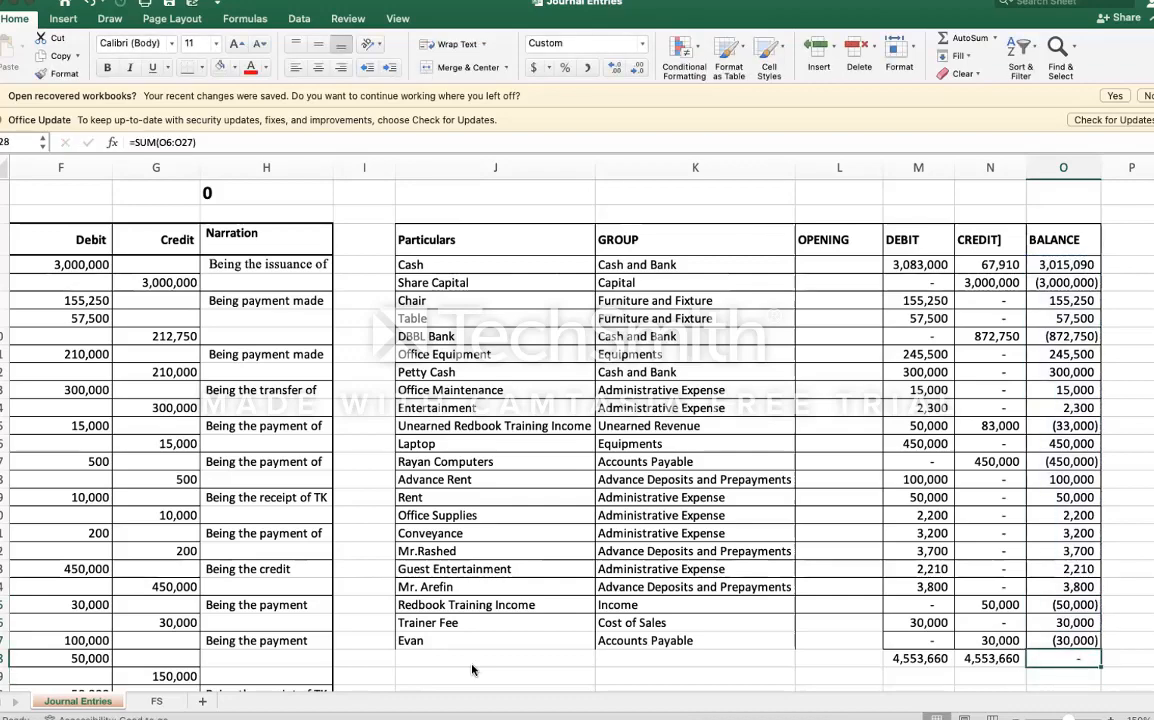
click(157, 702)
click(347, 315)
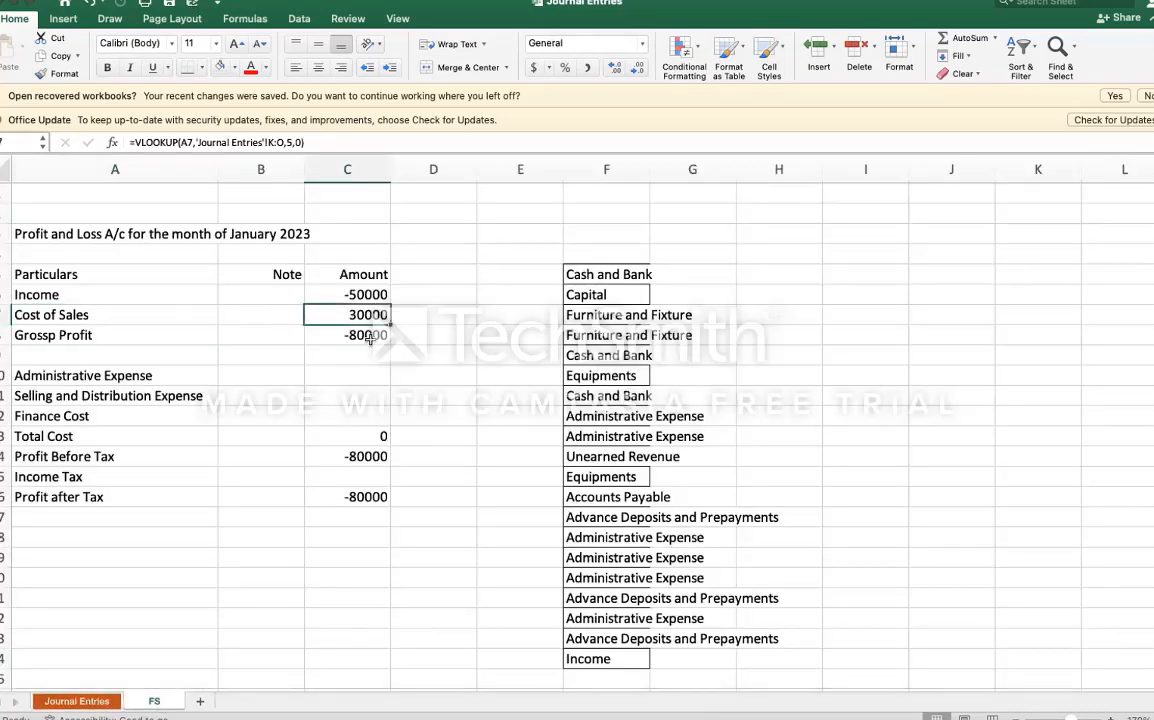
key(Down)
key(Up)
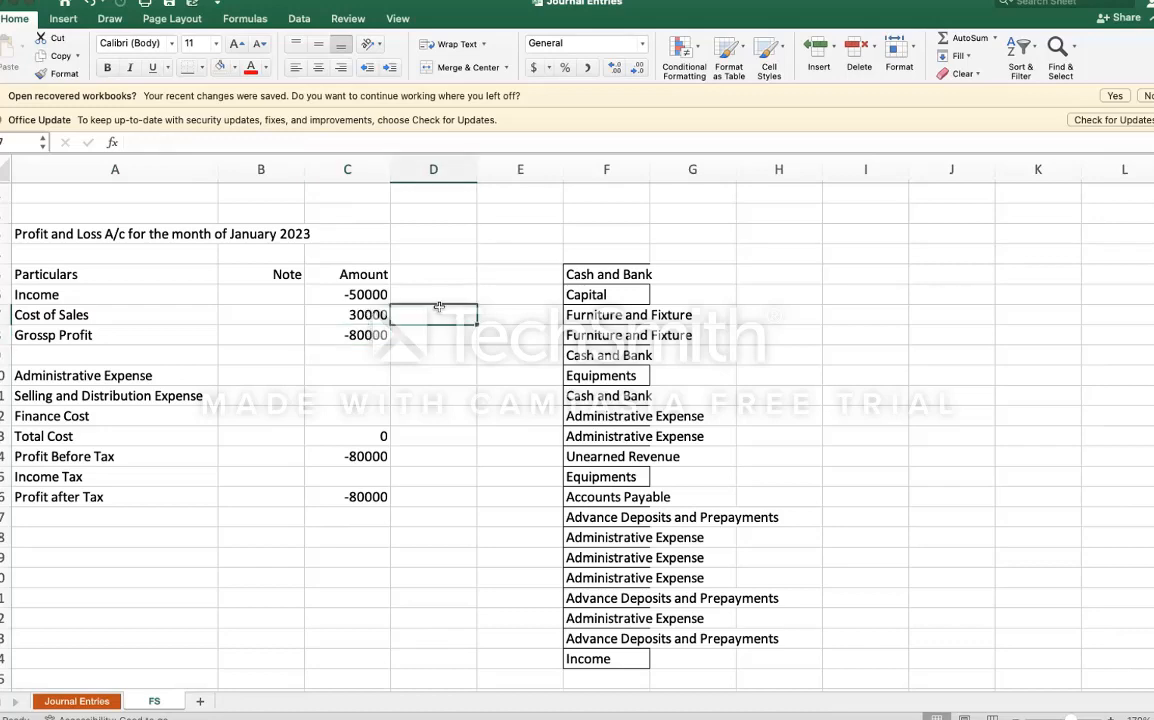
click(186, 70)
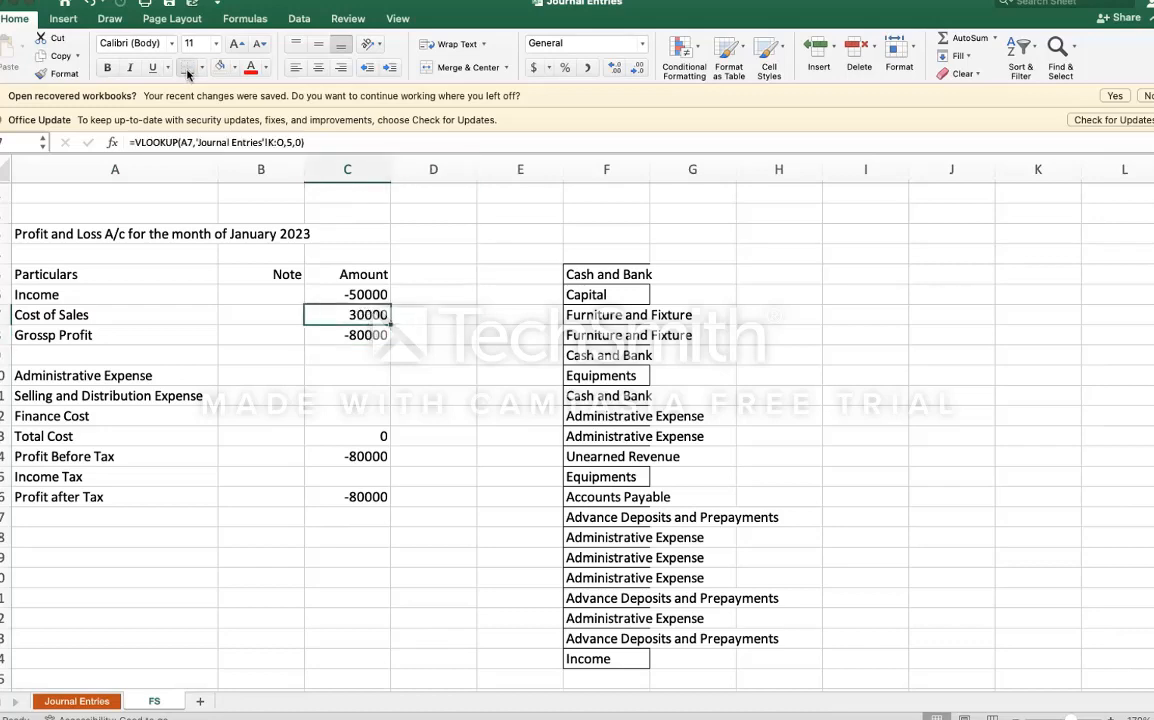
click(500, 268)
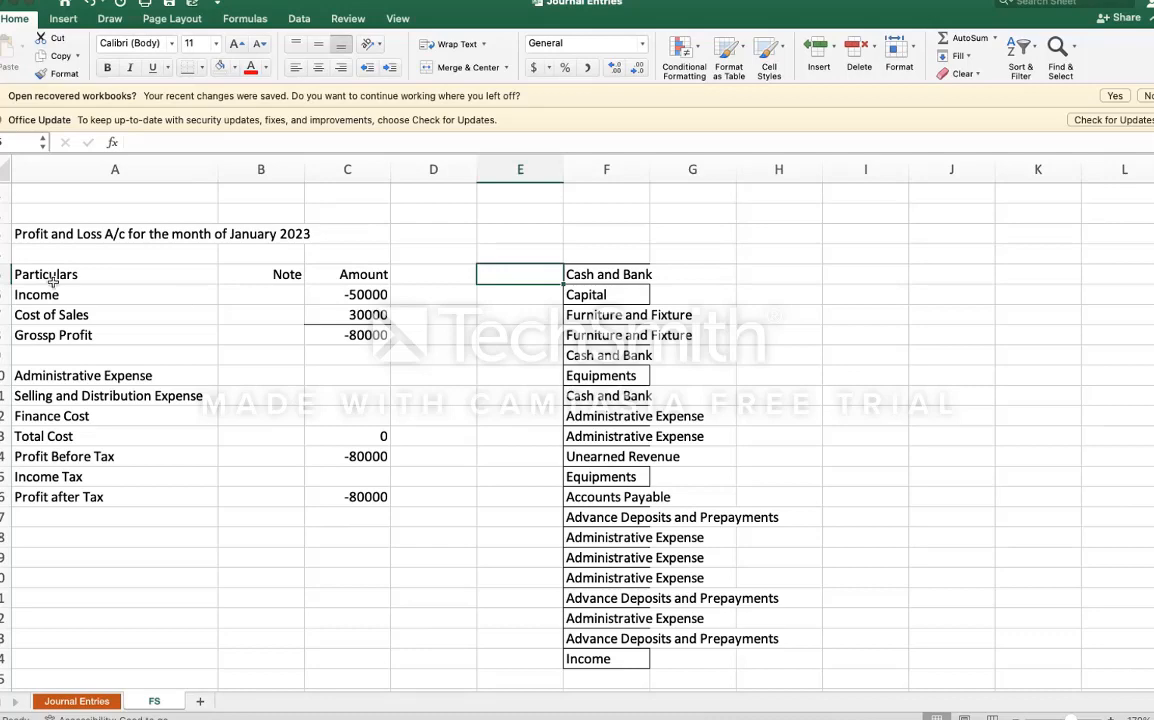
drag(54, 274, 366, 275)
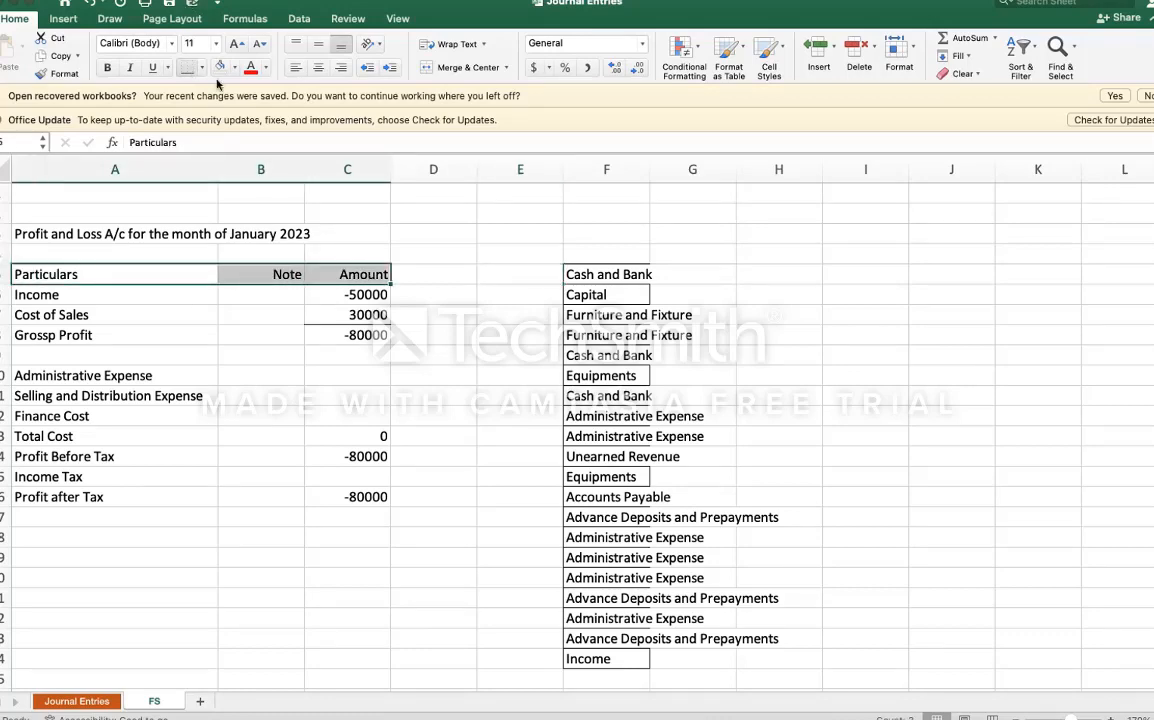
click(531, 362)
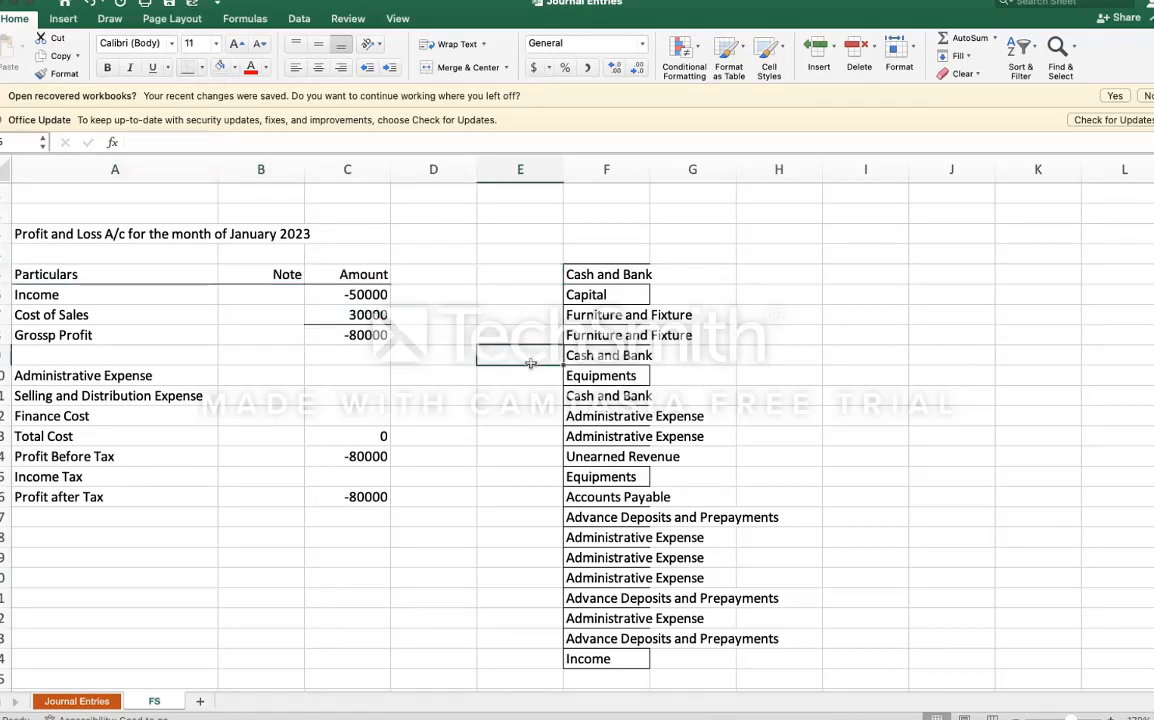
Step: Reverse the sign of the Income amount in C6 by putting a minus before its VLOOKUP formula
click(380, 295)
double_click(318, 296)
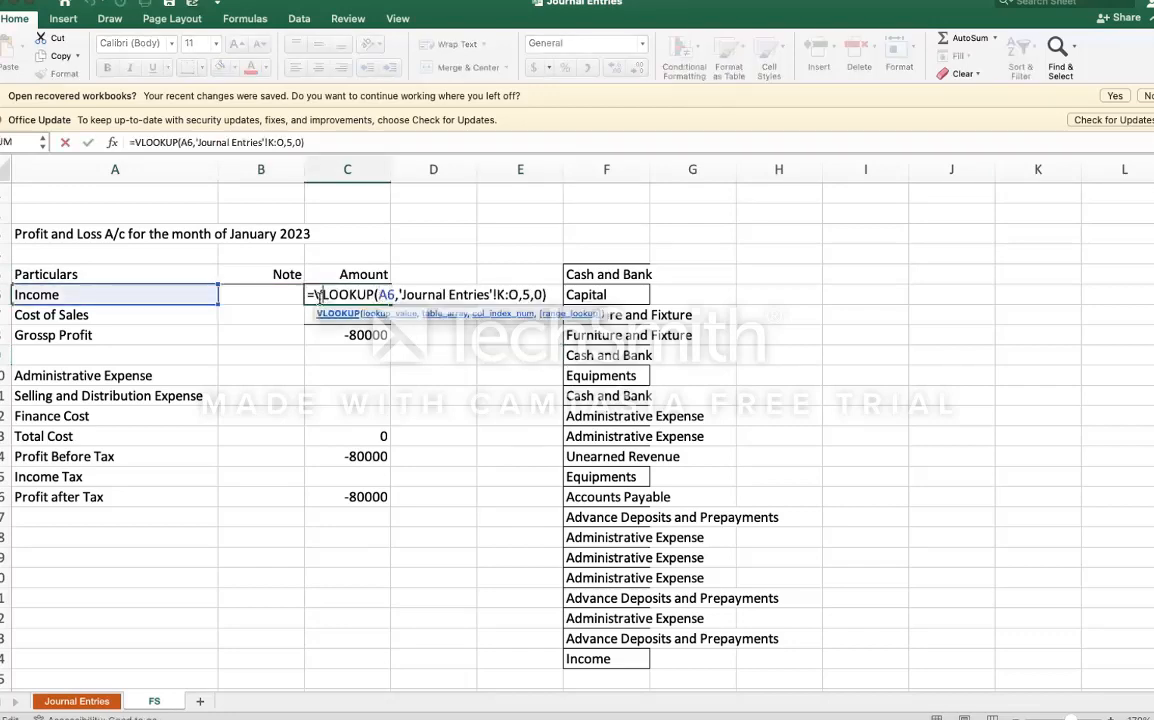
click(315, 297)
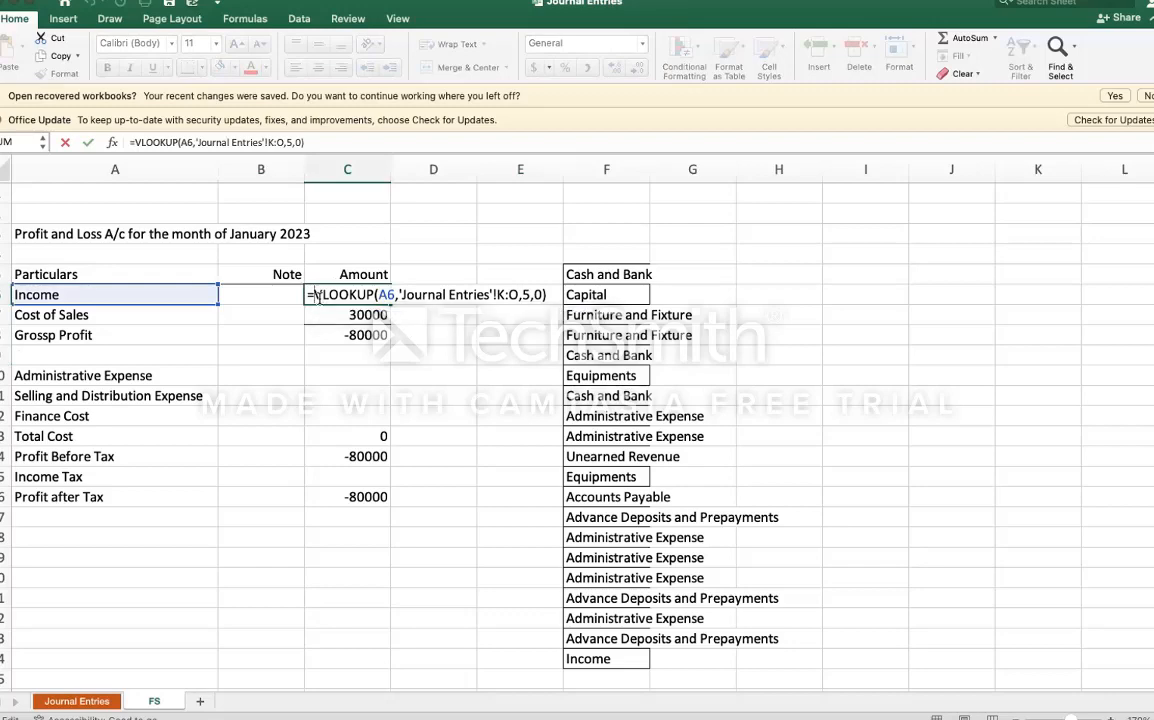
text(-)
key(Return)
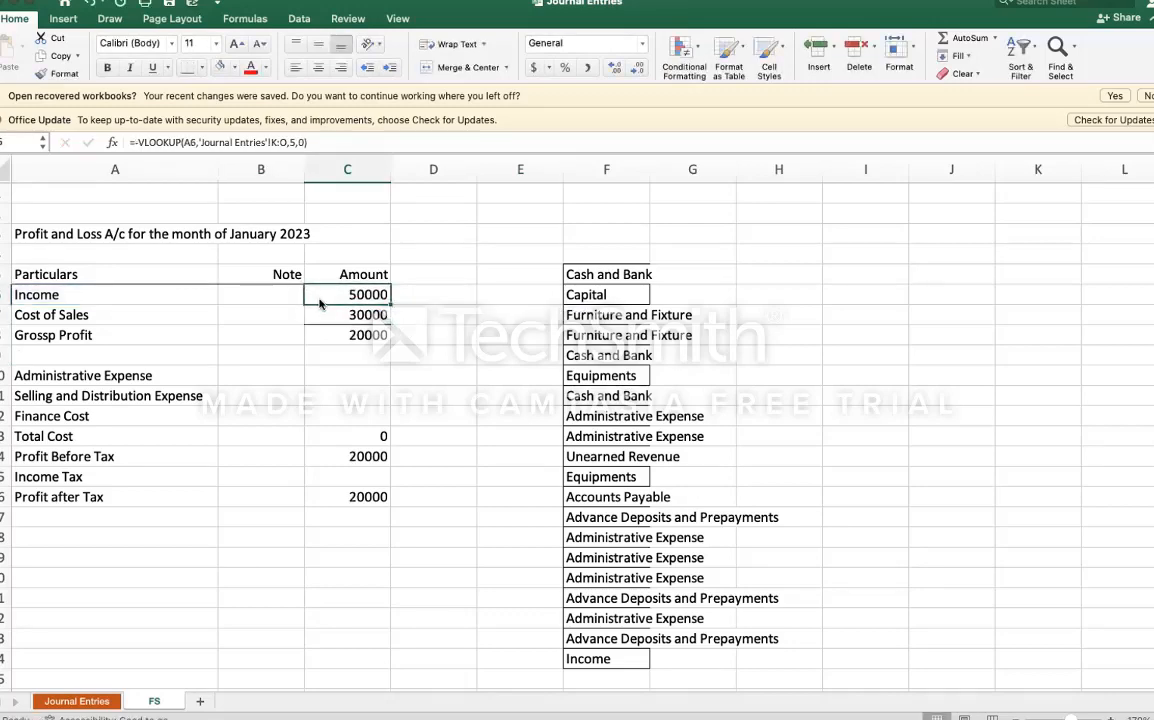
Step: Copy the Cost of Sales VLOOKUP formula from C7 to the three expense rows C10:C12
key(Down)
key(Down)
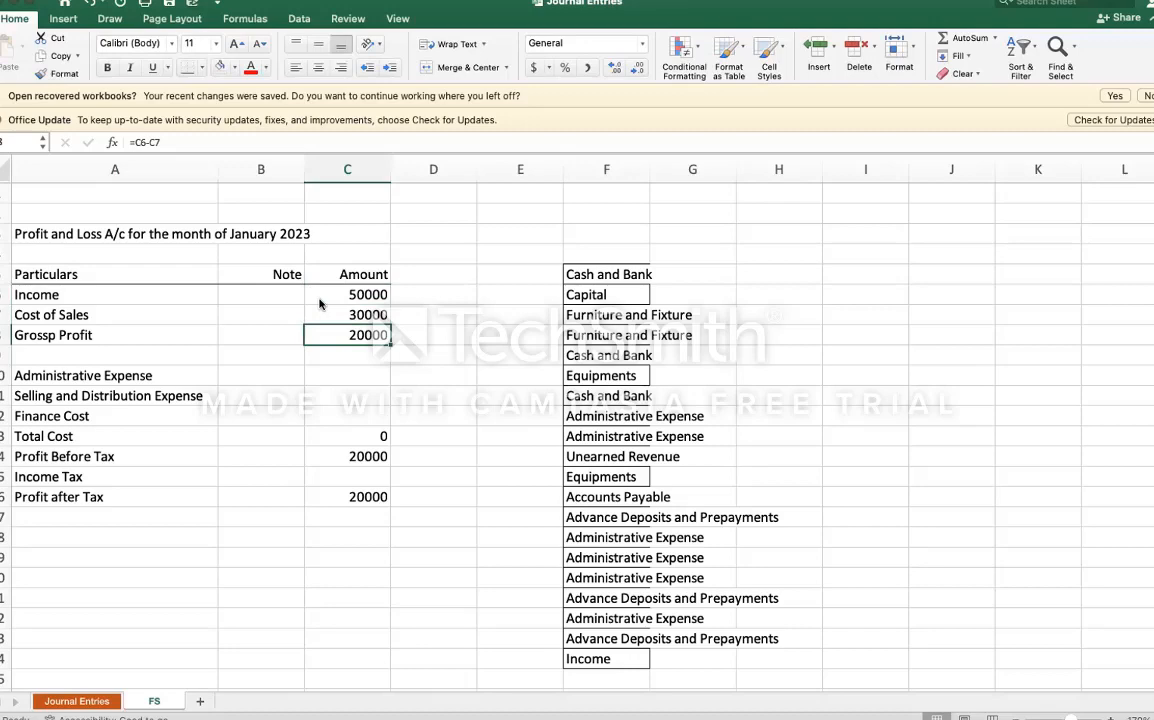
key(Up)
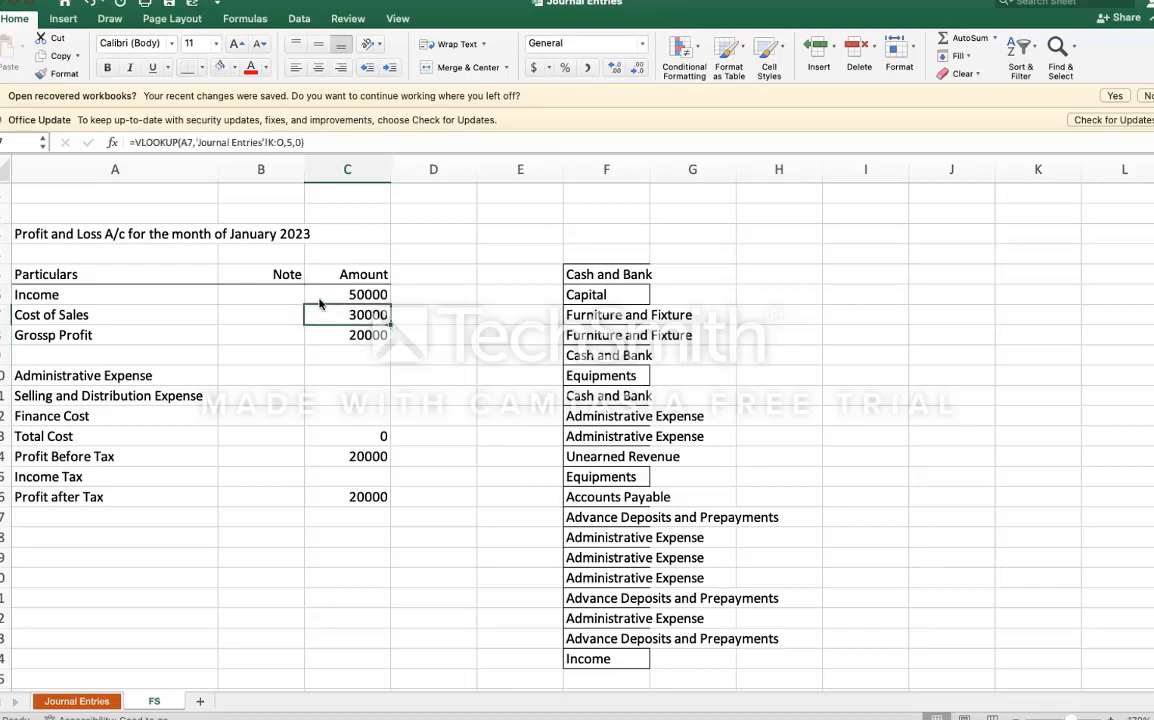
key(super+c)
key(Down)
key(Down)
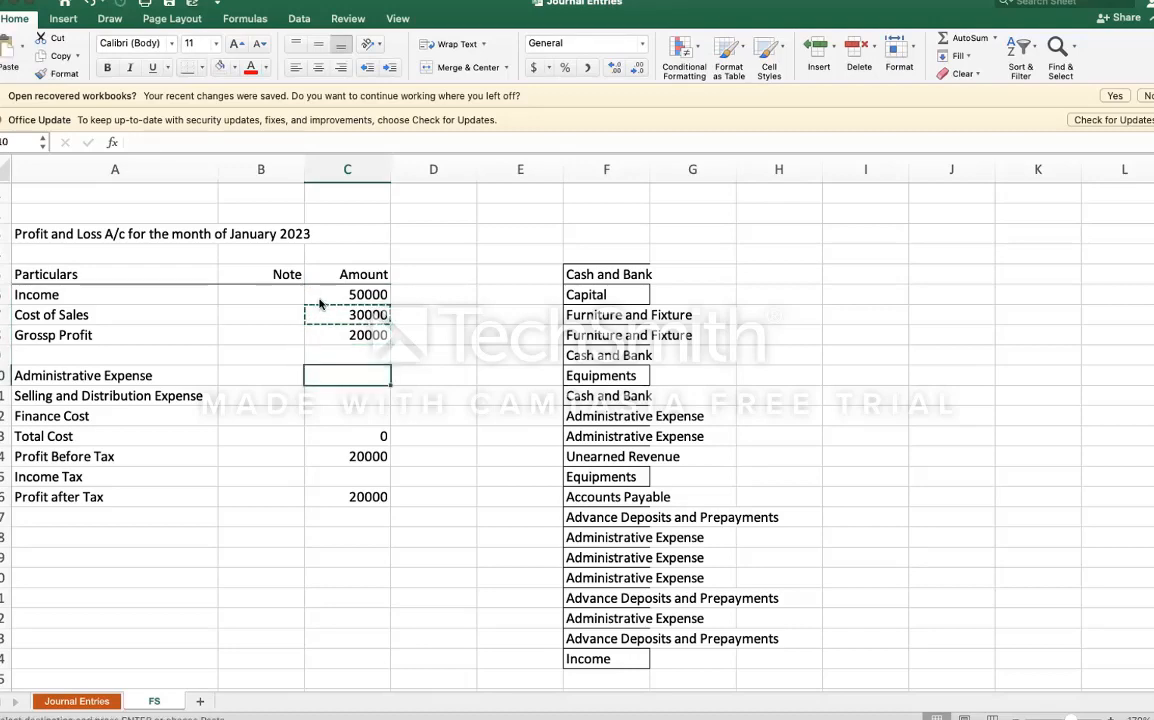
key(super+v)
key(shift+Down)
key(shift+Down)
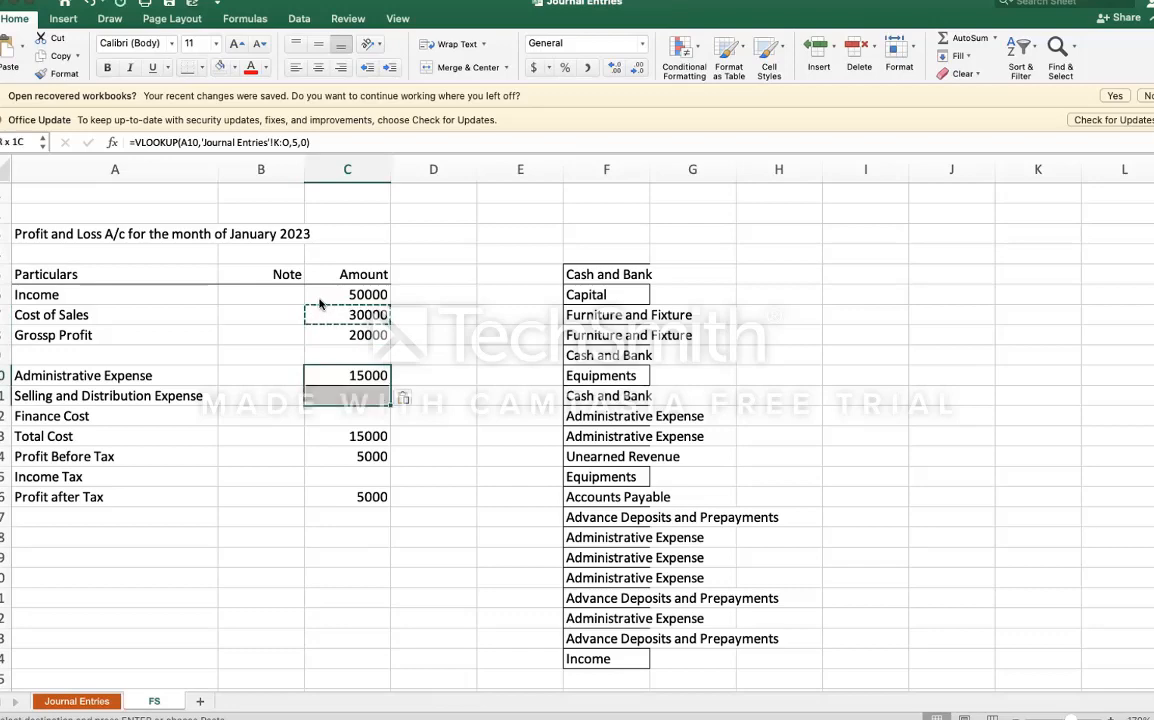
key(Return)
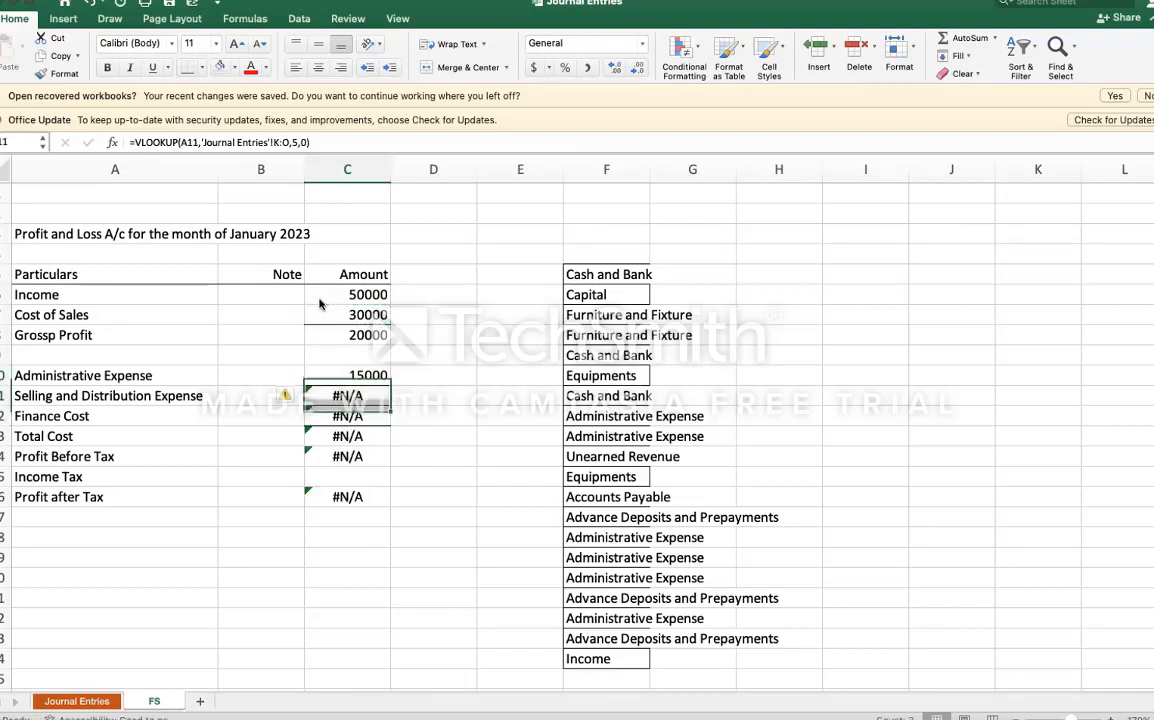
Step: Copy the Selling and Distribution Expense and Finance Cost labels from FS into K28:K29 of the GROUP column on Journal Entries
key(Left)
key(Left)
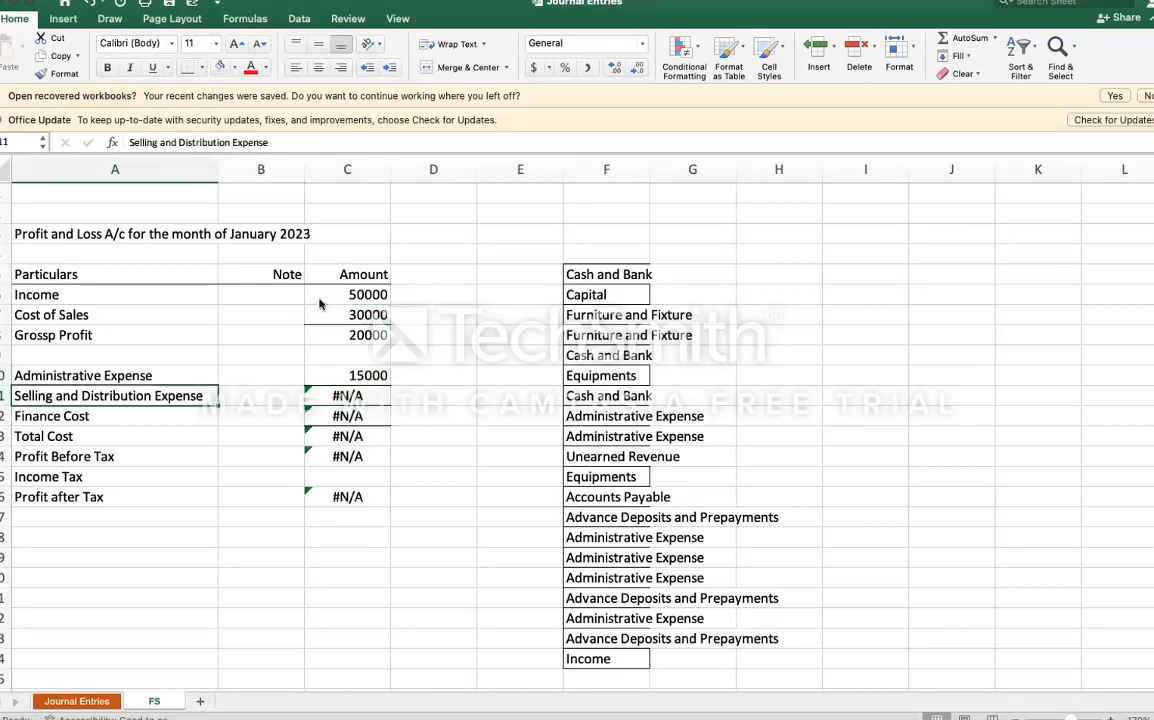
key(Down)
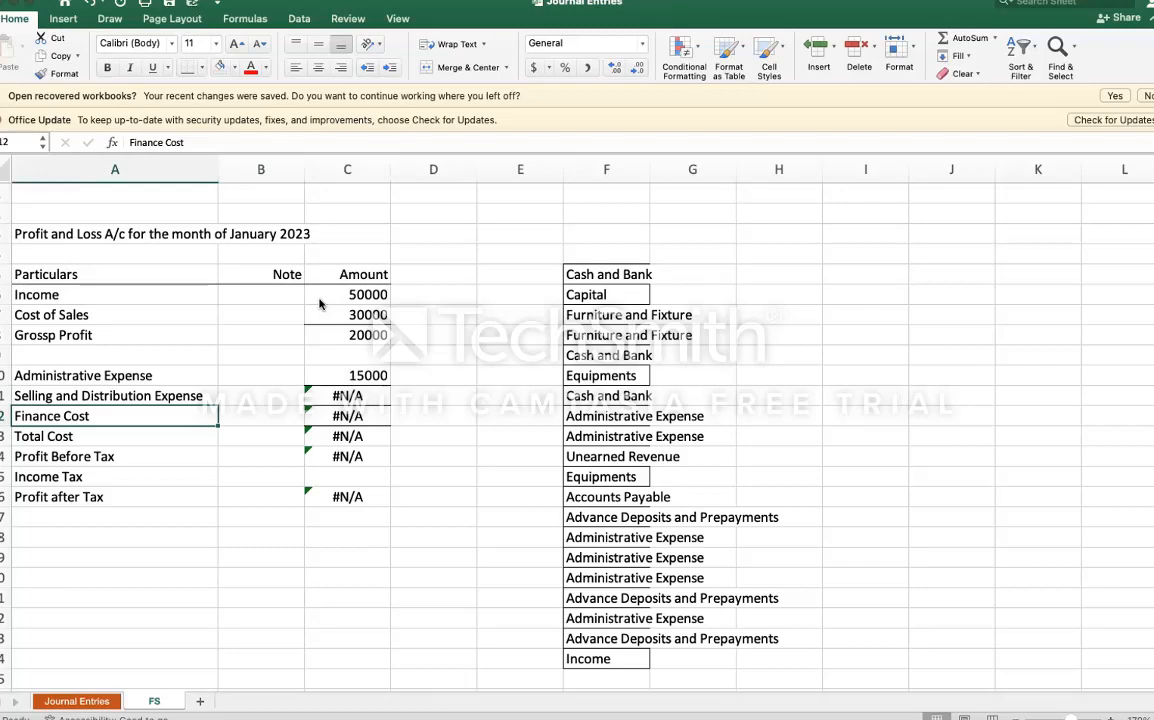
key(Up)
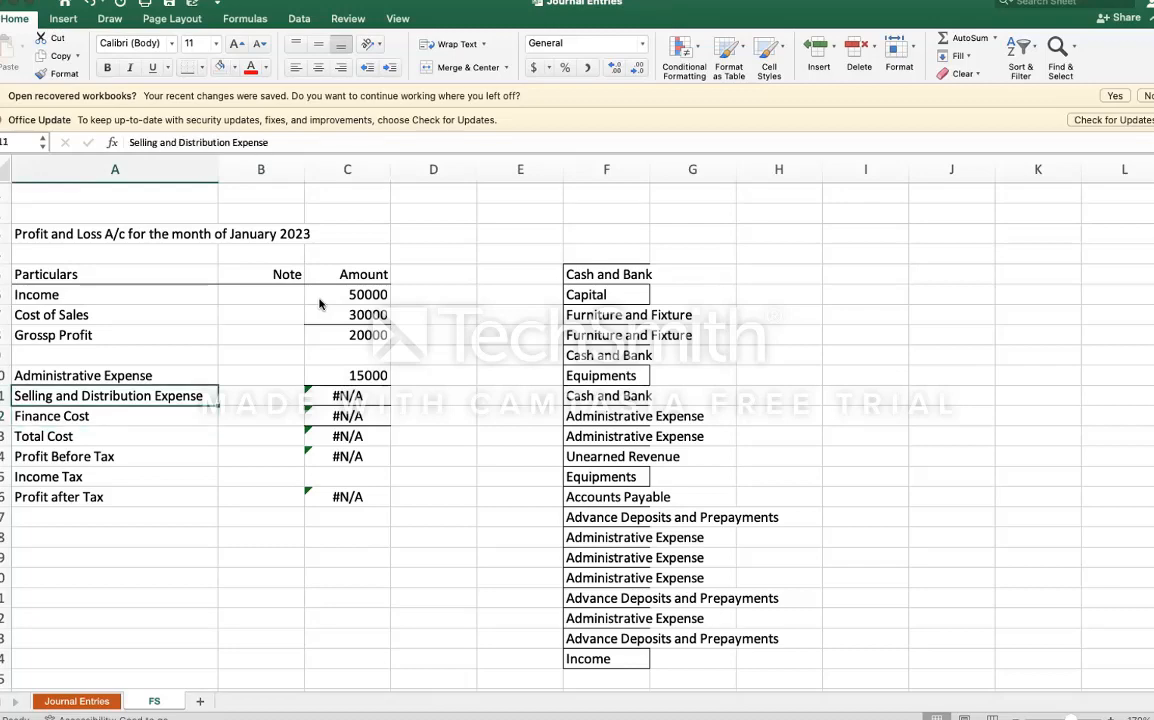
key(shift+Down)
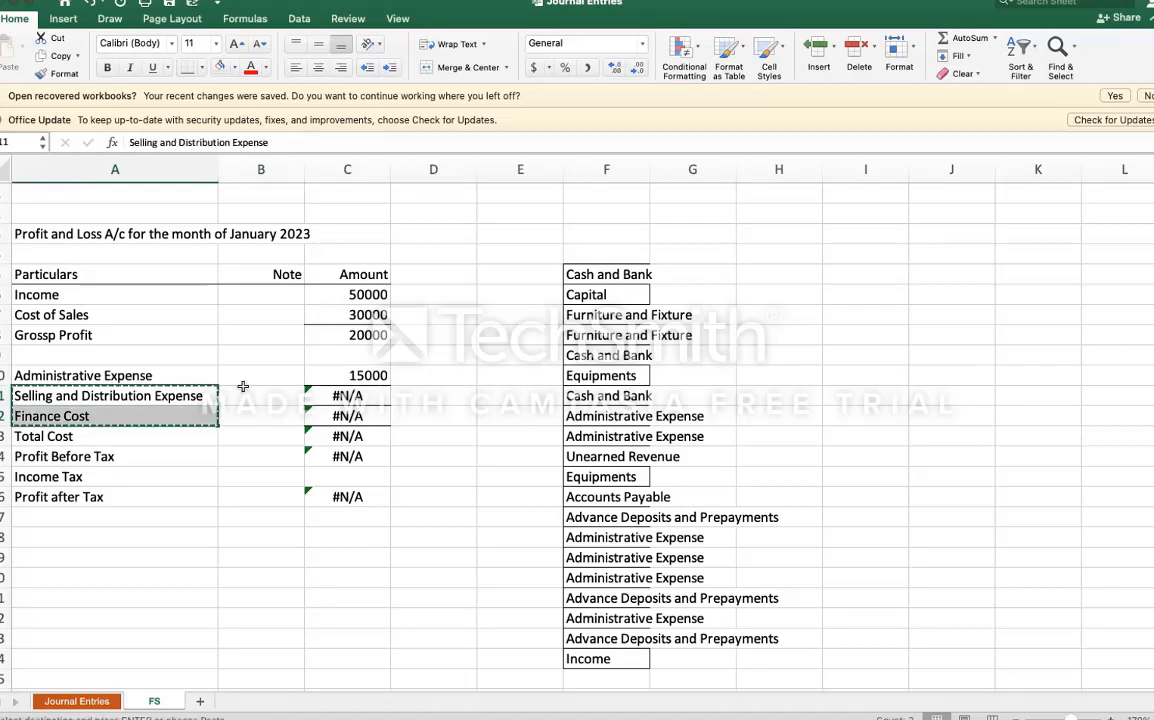
key(ctrl+c)
click(76, 701)
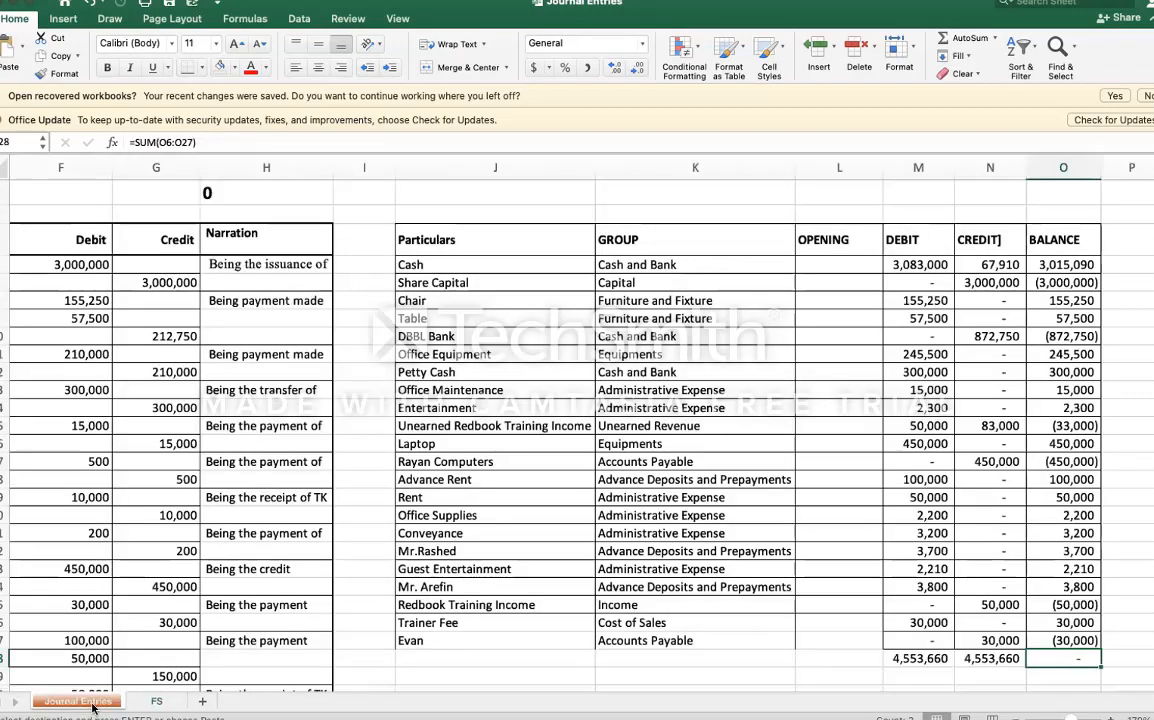
click(630, 651)
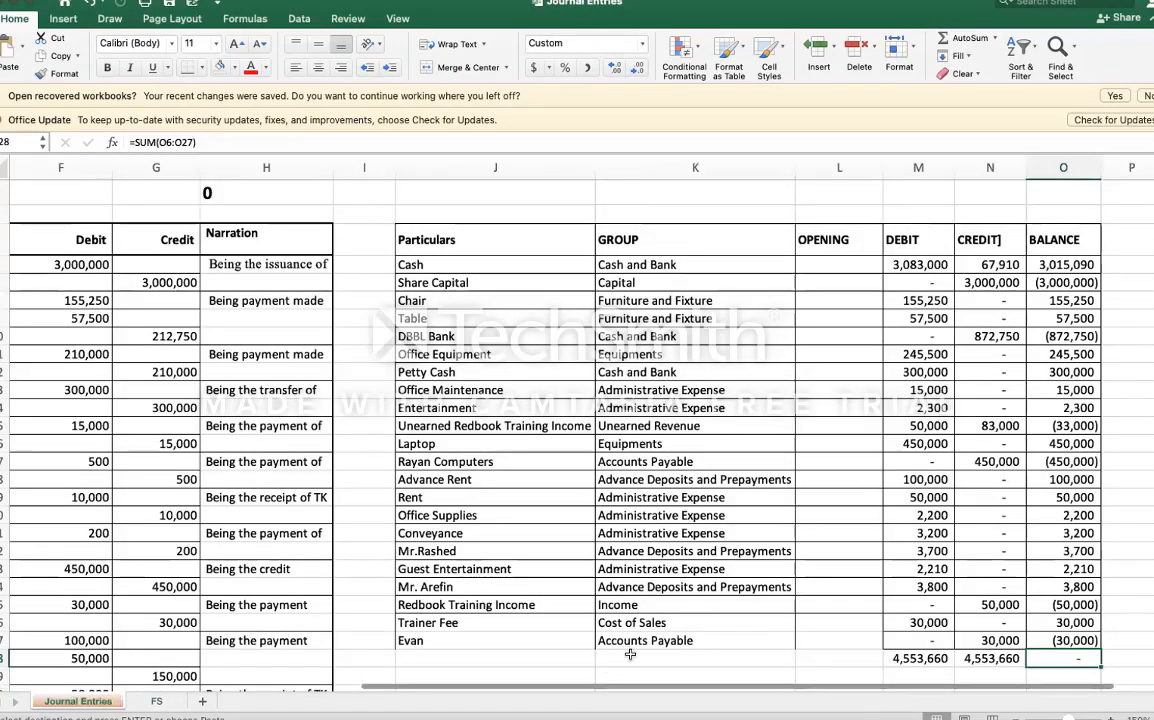
key(super+v)
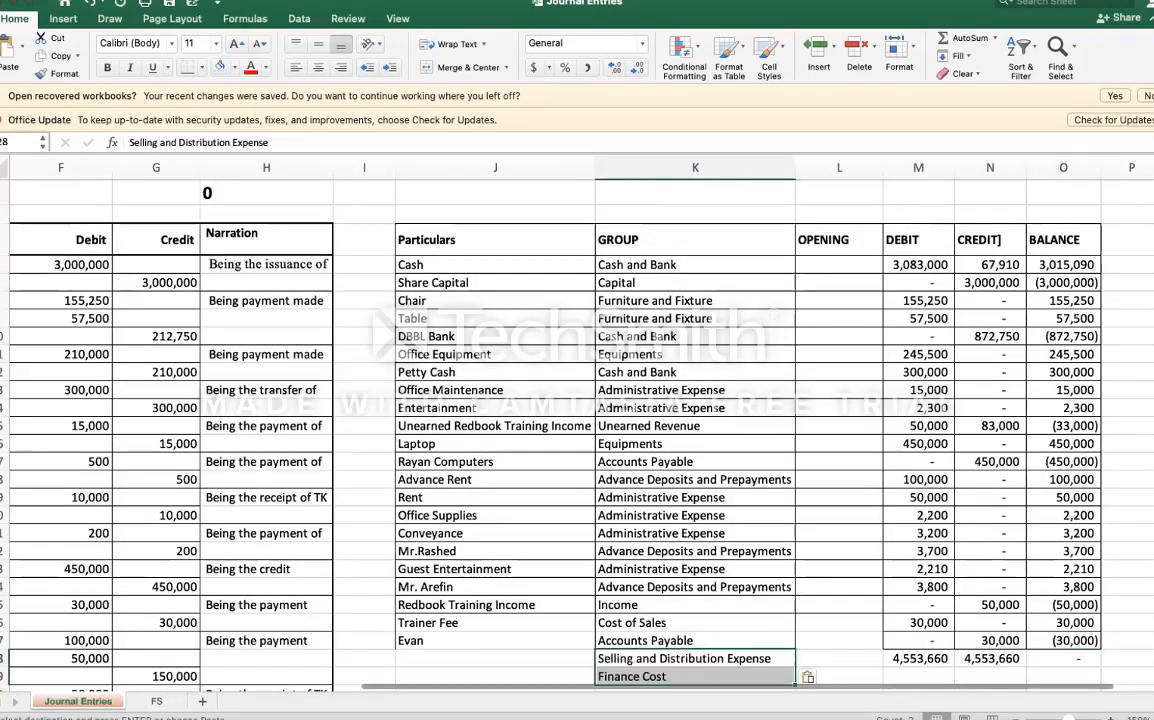
Step: Clear the borders from the expense amounts in C10:C12 on the FS sheet and put a bottom border under Finance Cost in C12
click(156, 701)
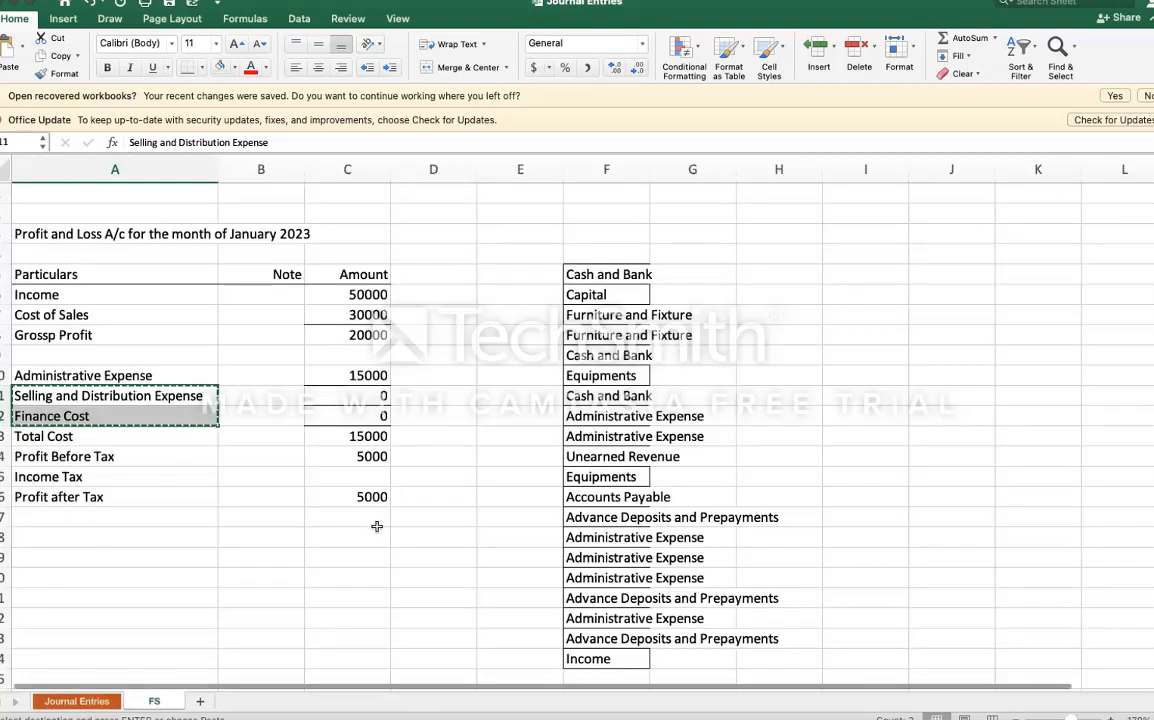
click(378, 396)
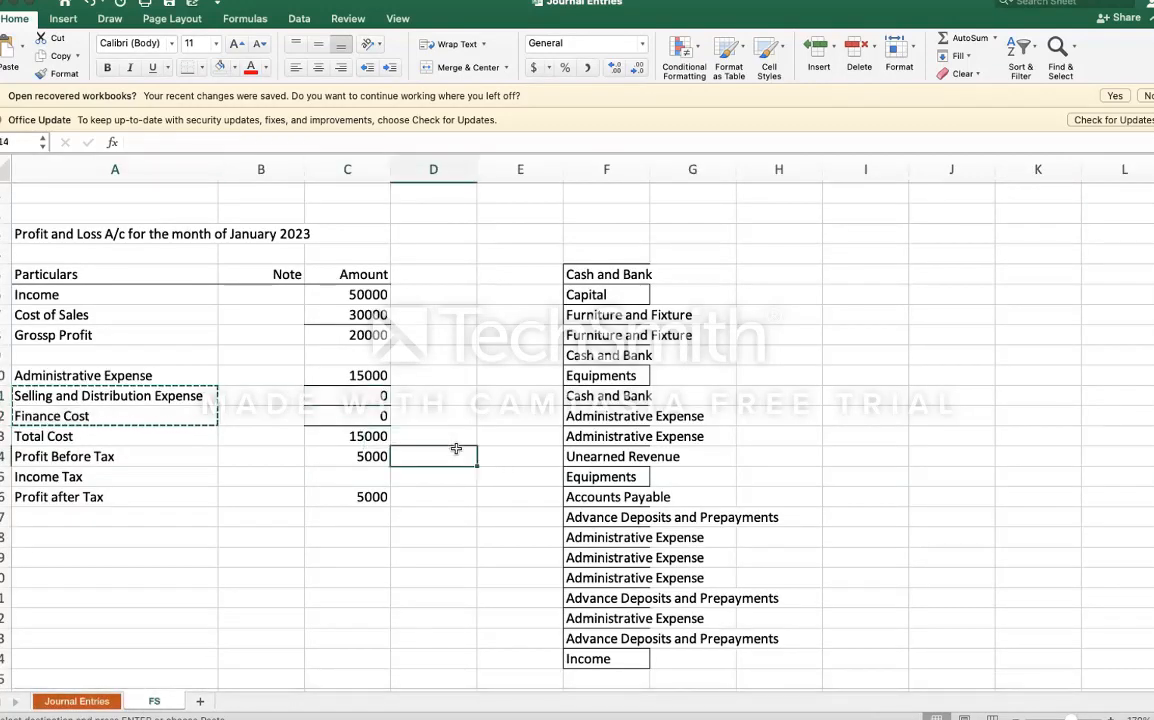
key(Up)
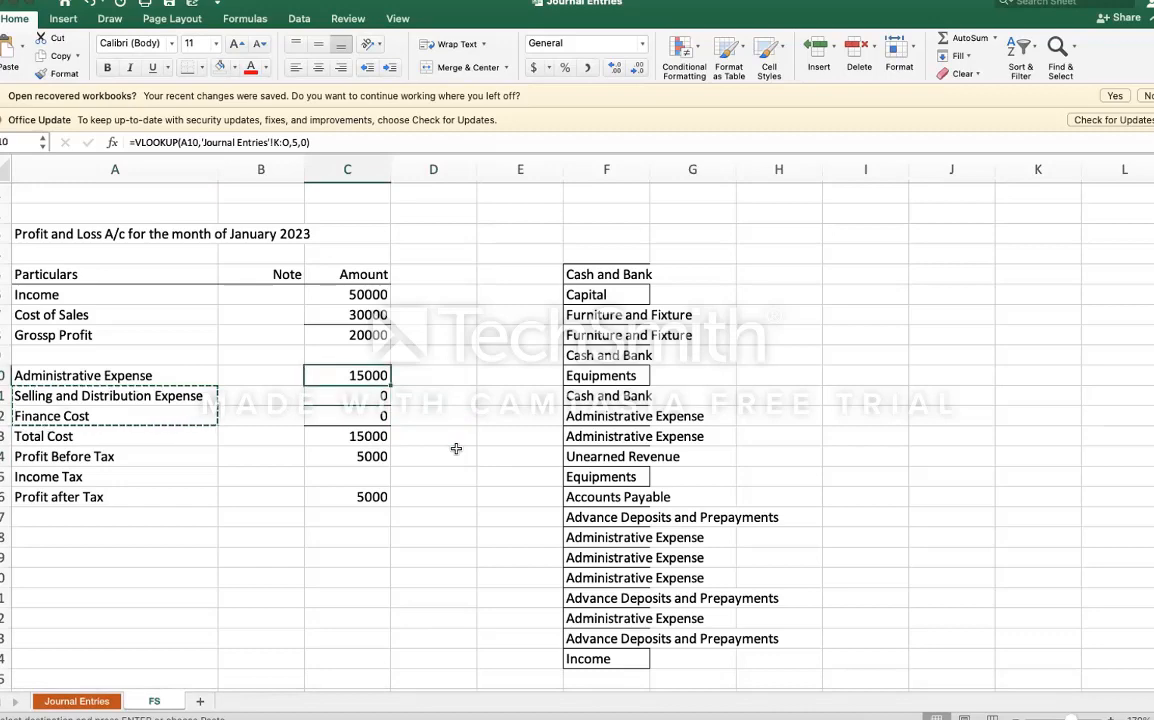
key(shift+Down)
key(shift+Down)
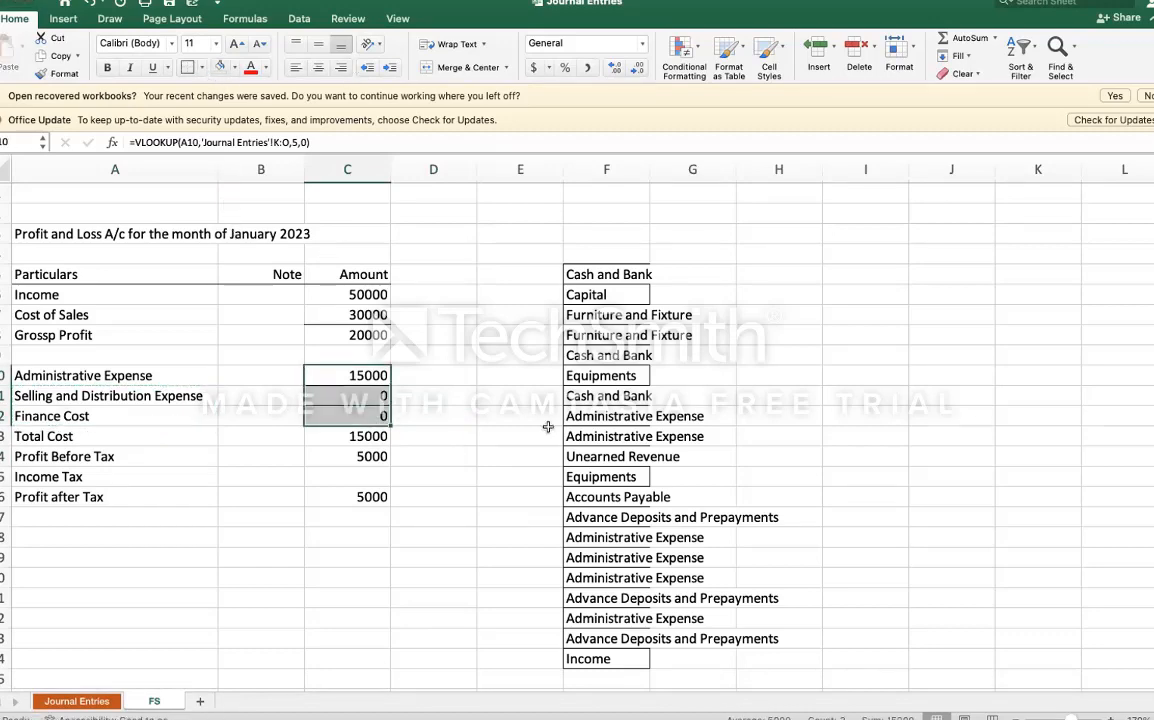
click(508, 432)
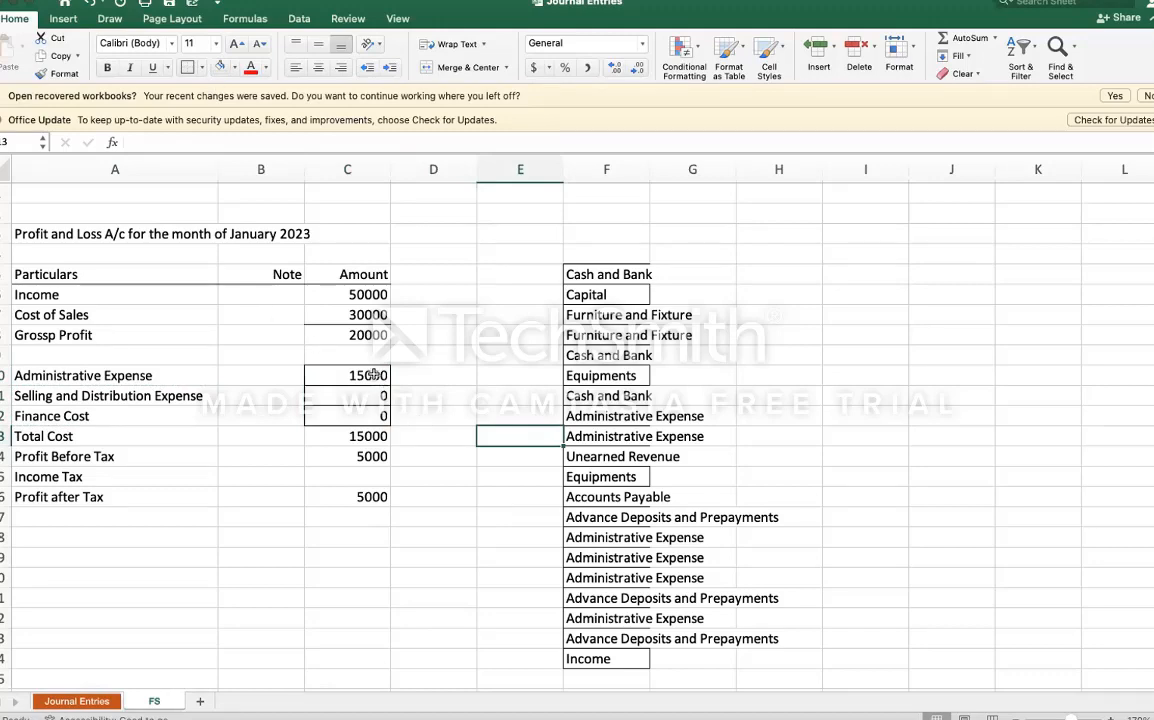
drag(347, 378, 347, 414)
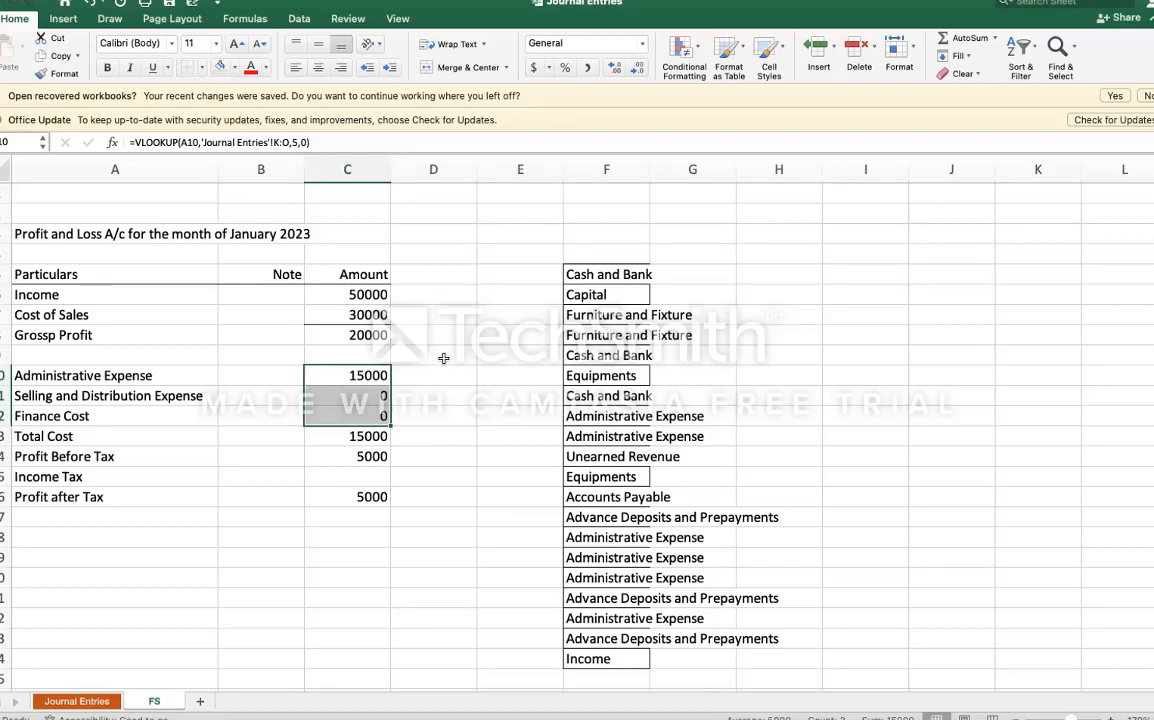
click(443, 356)
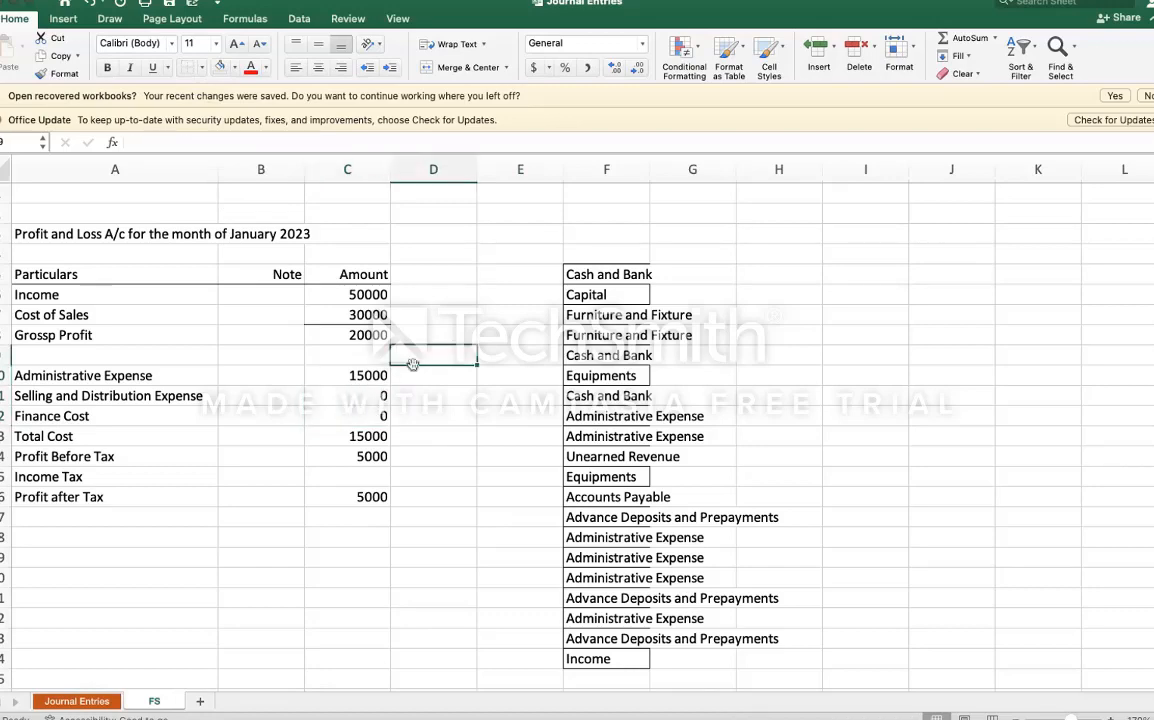
click(380, 414)
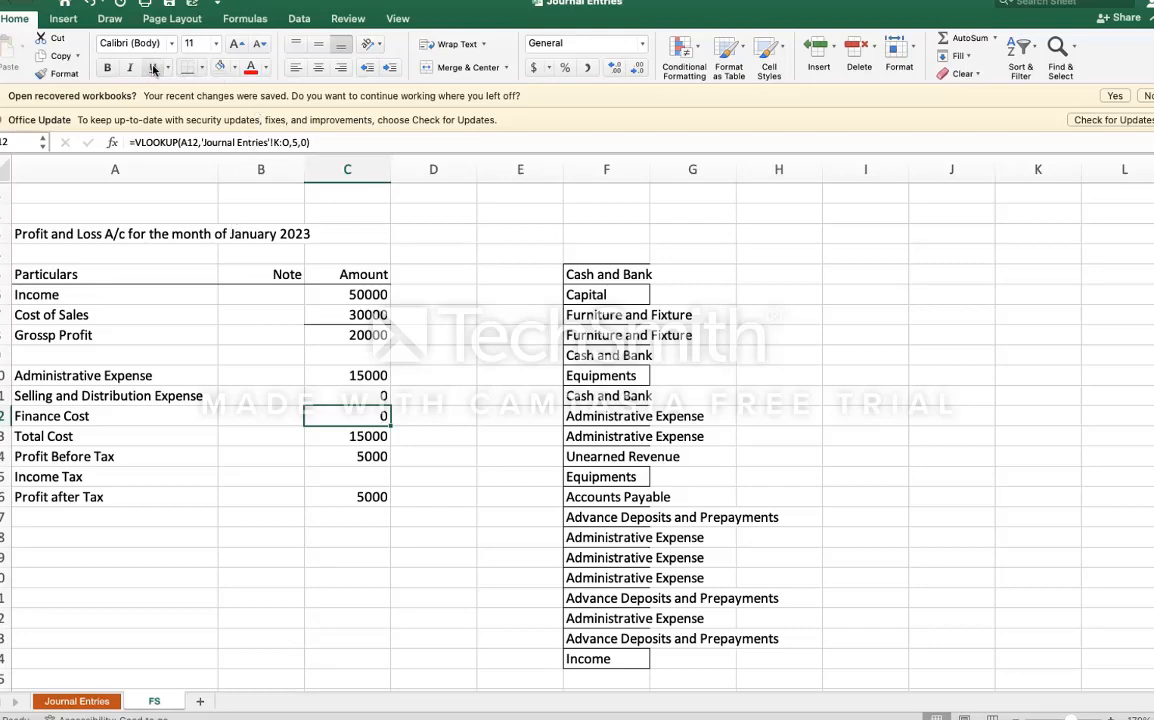
click(476, 394)
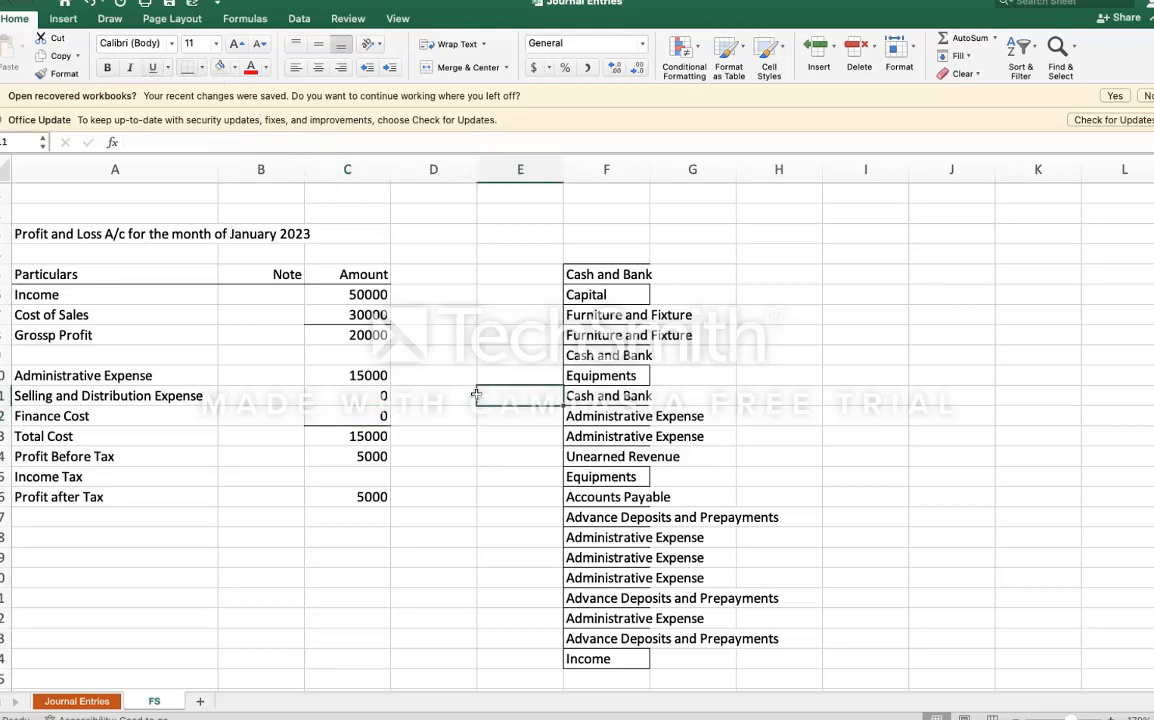
Step: Check the Total Cost, Profit Before Tax and Income Tax cells in C13:C15, and return to the Journal Entries trial balance
click(368, 436)
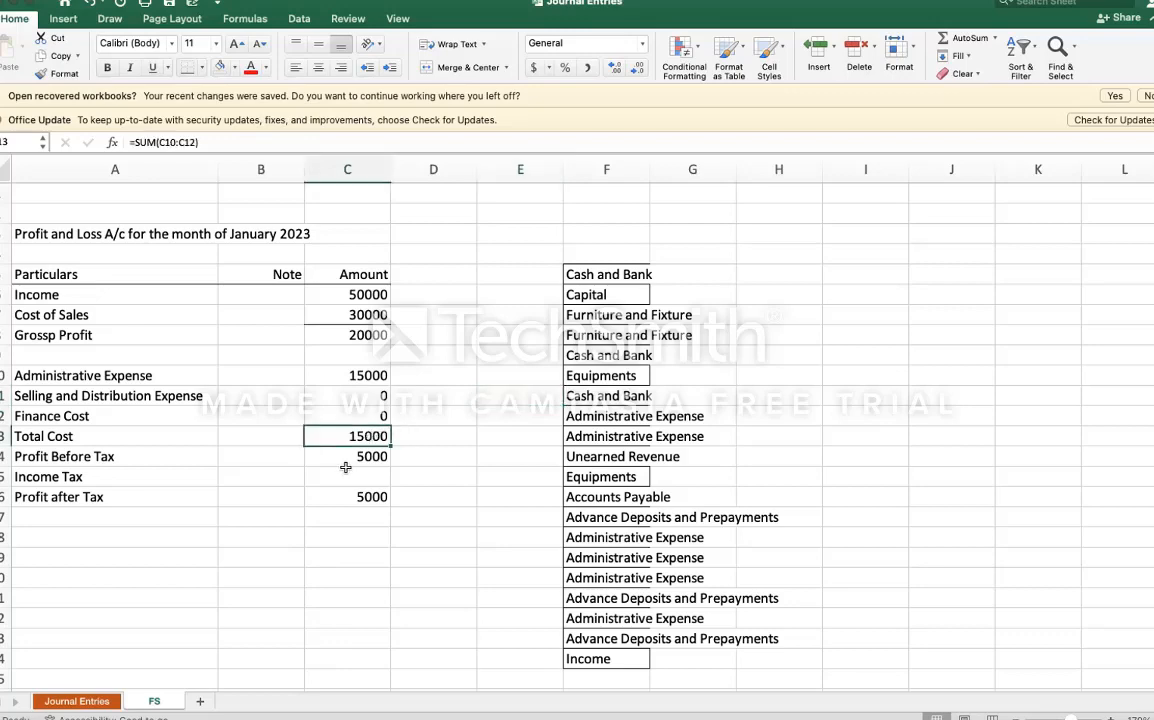
click(356, 456)
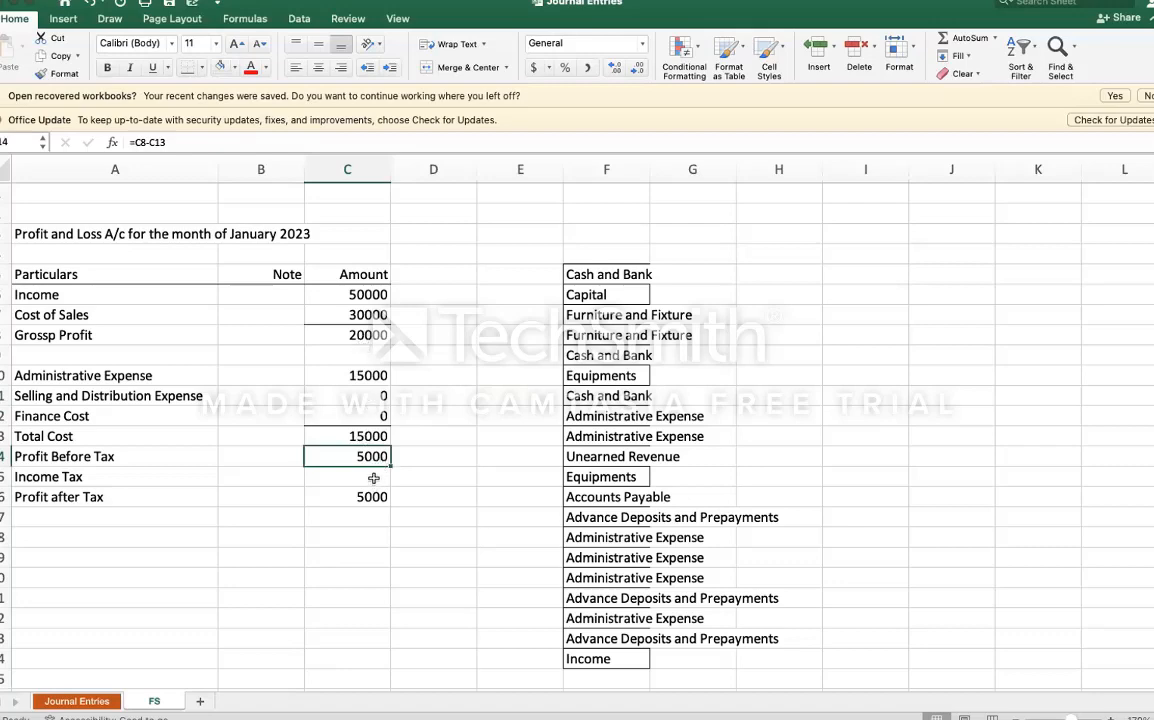
click(374, 478)
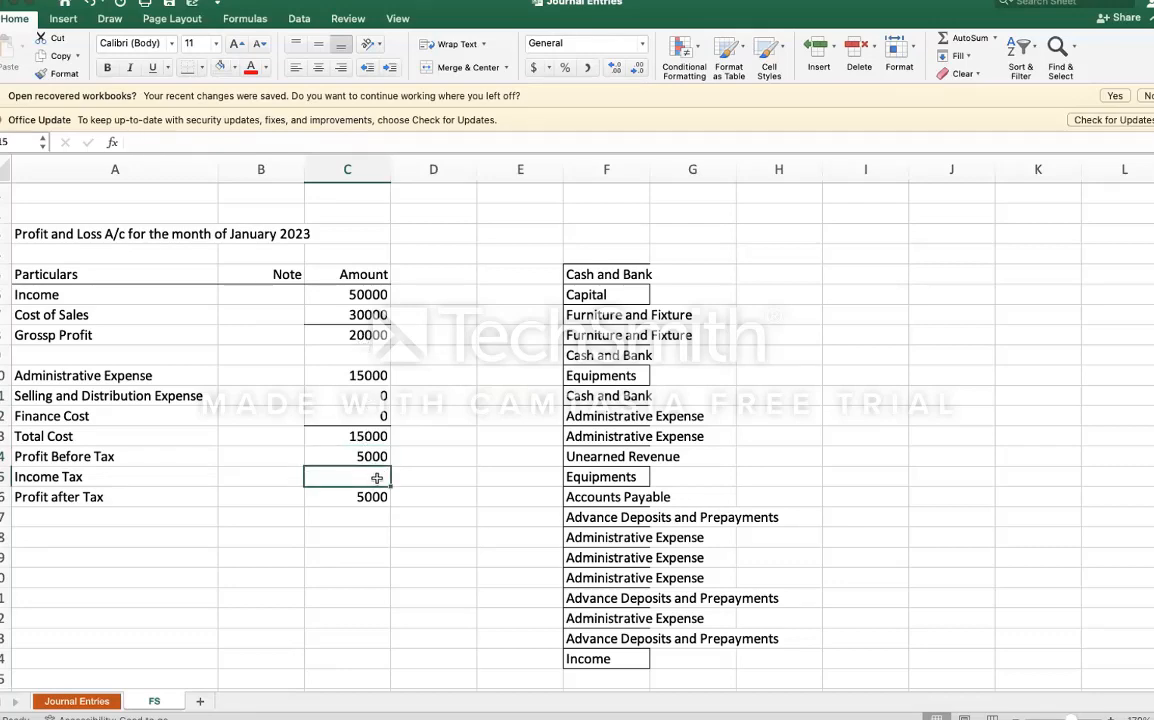
click(103, 703)
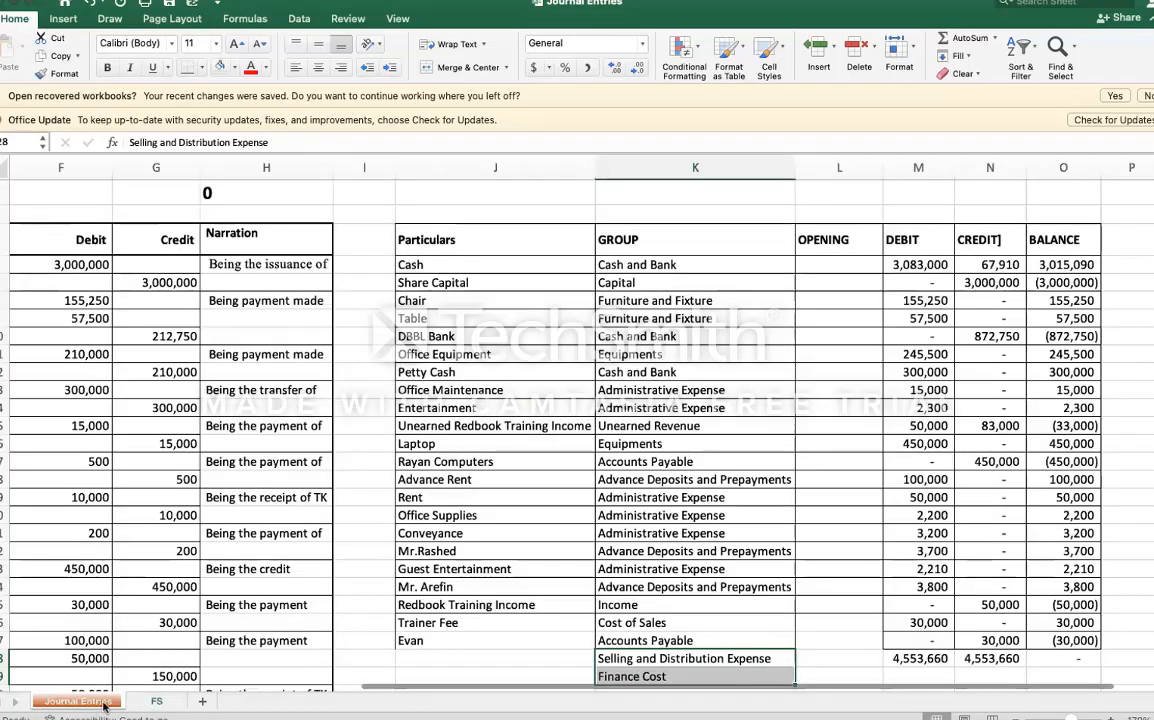
Step: Add Income Tax in K30 of the GROUP column on Journal Entries, below Finance Cost
scroll(435, 577, down, 5)
click(644, 541)
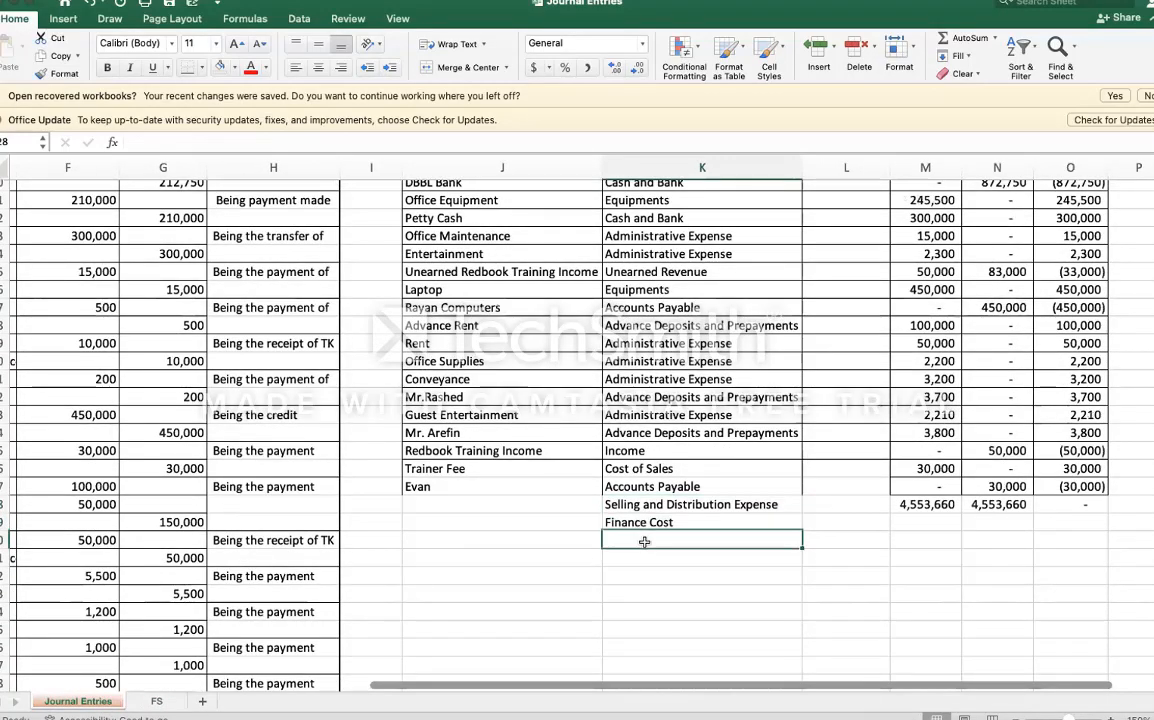
text(Income)
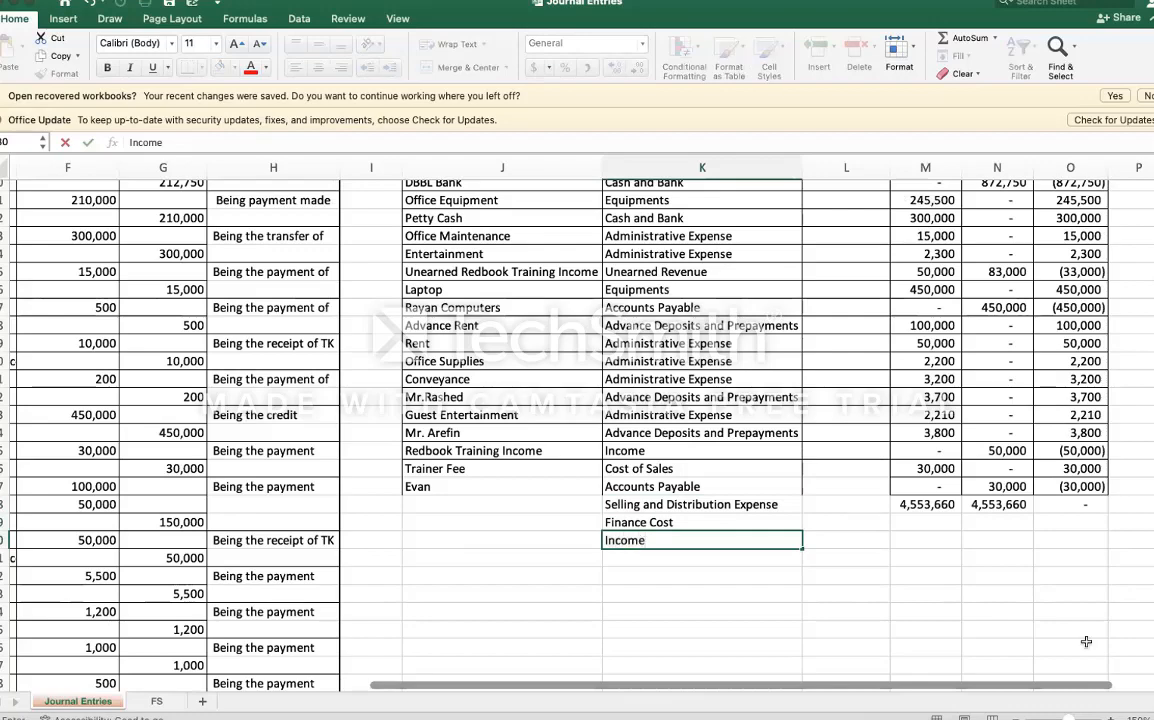
text( Tax)
key(Return)
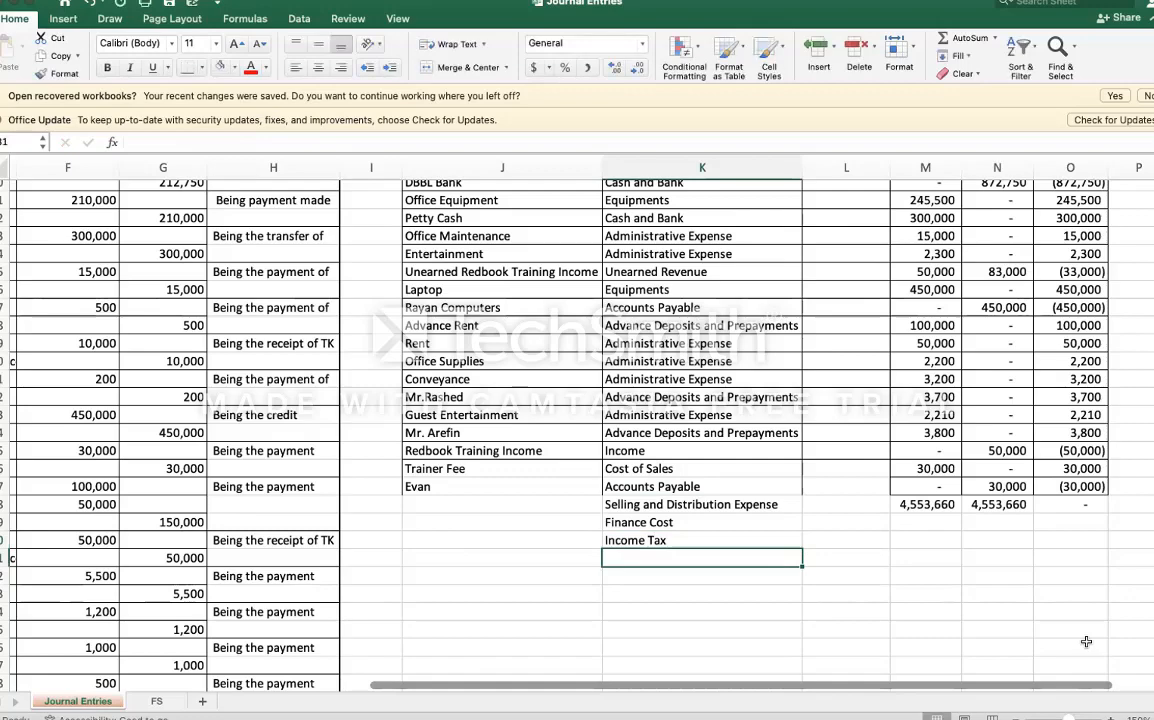
key(Left)
key(Up)
key(Up)
key(Right)
key(Left)
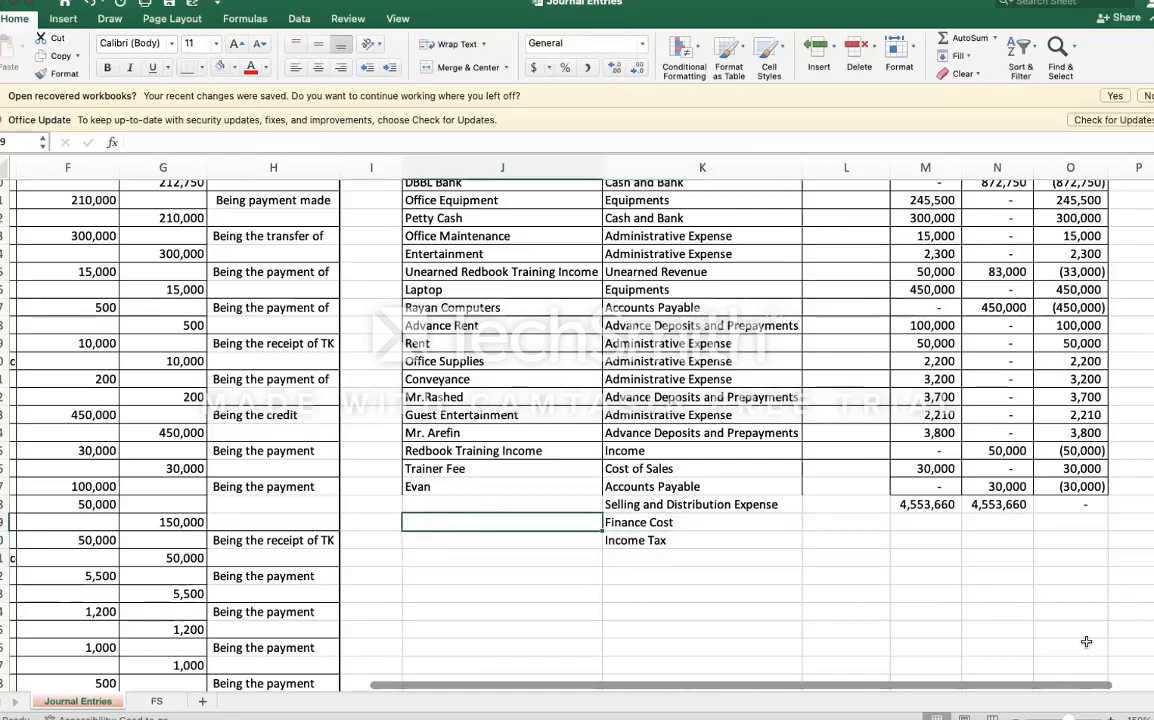
key(Right)
key(Right)
key(Right)
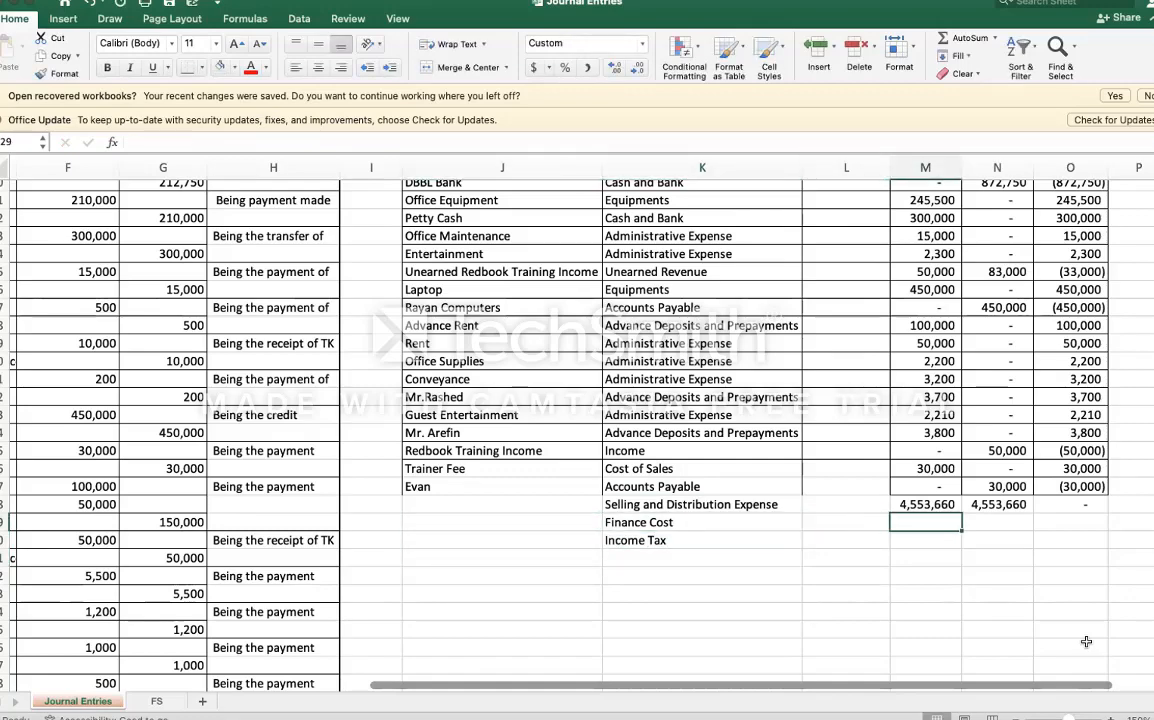
Step: Copy the Administrative Expense VLOOKUP formula from C10 to the Income Tax amount in C15 on the FS sheet
click(168, 703)
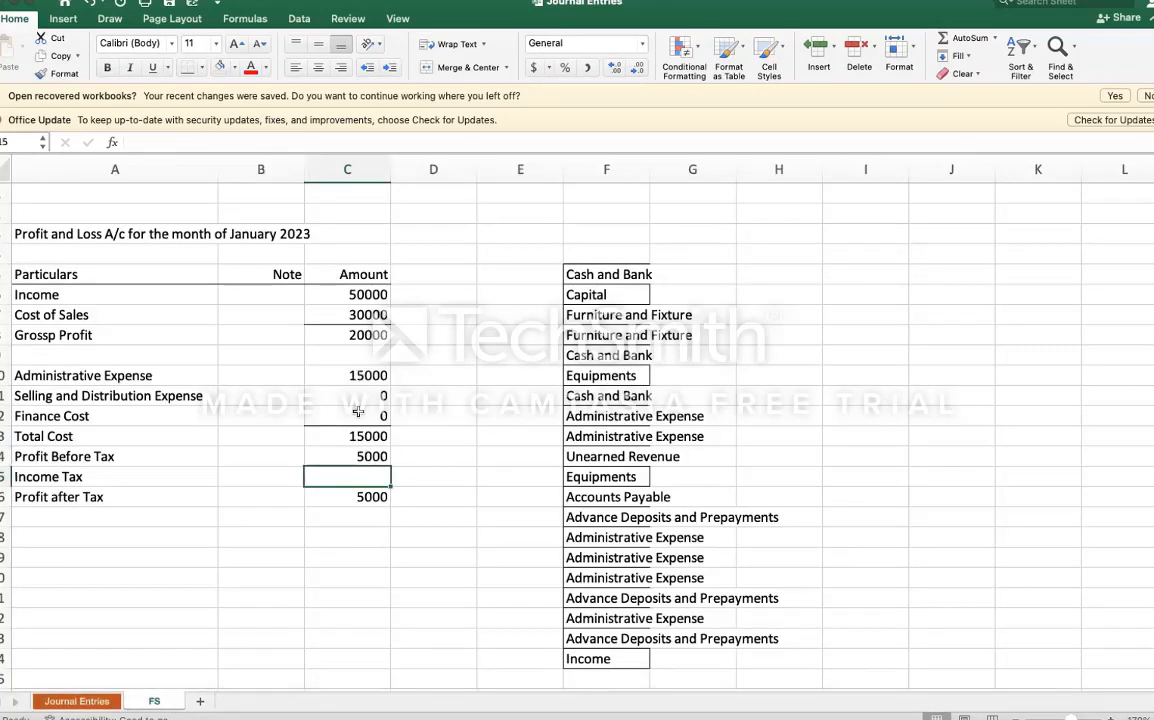
click(362, 375)
key(cmd+c)
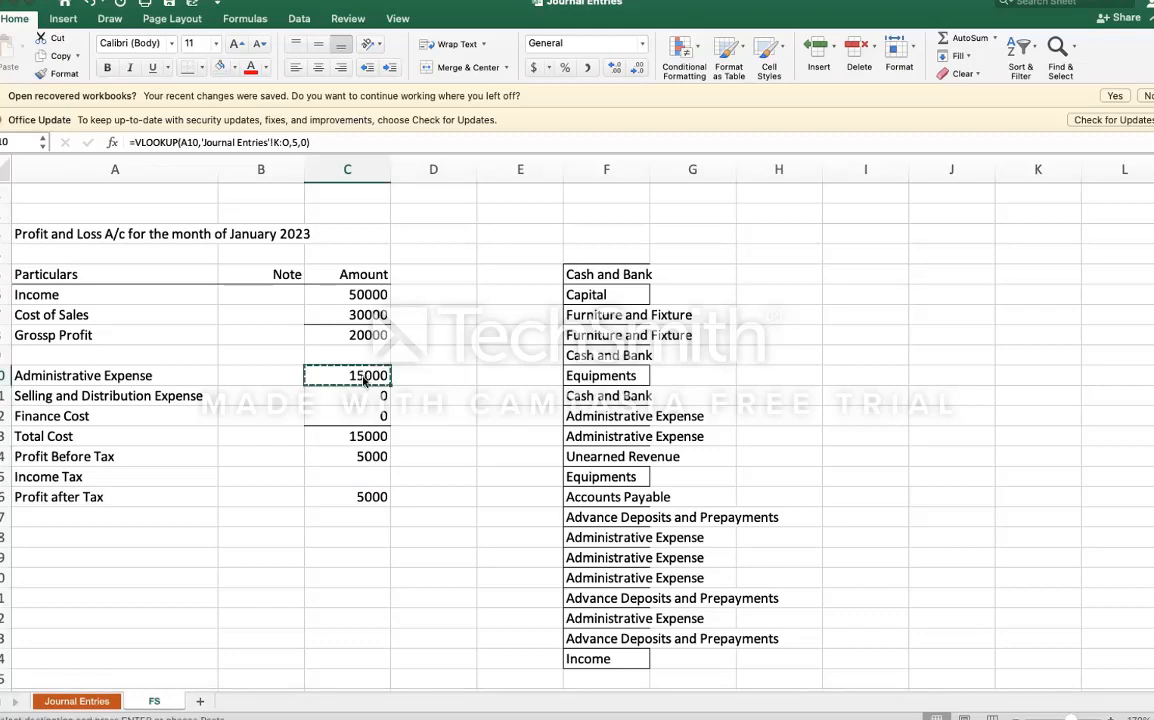
key(Down)
key(Down)
key(Down)
key(Down)
key(Down)
key(super+v)
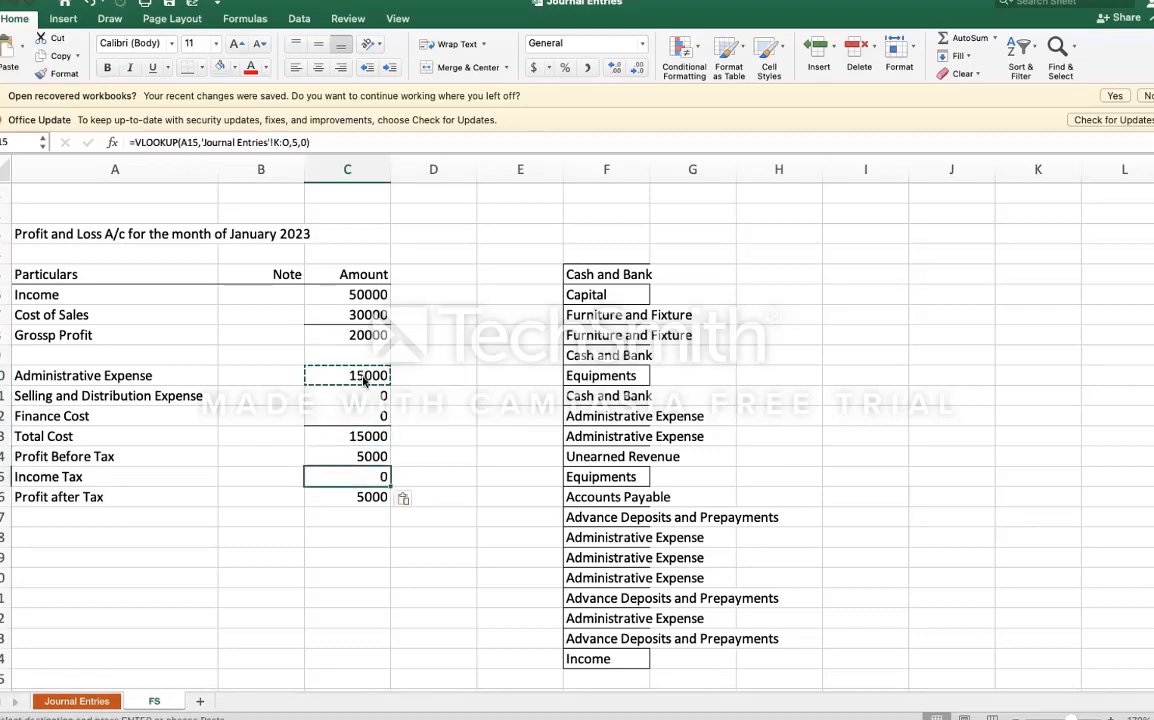
key(Down)
key(Down)
key(Up)
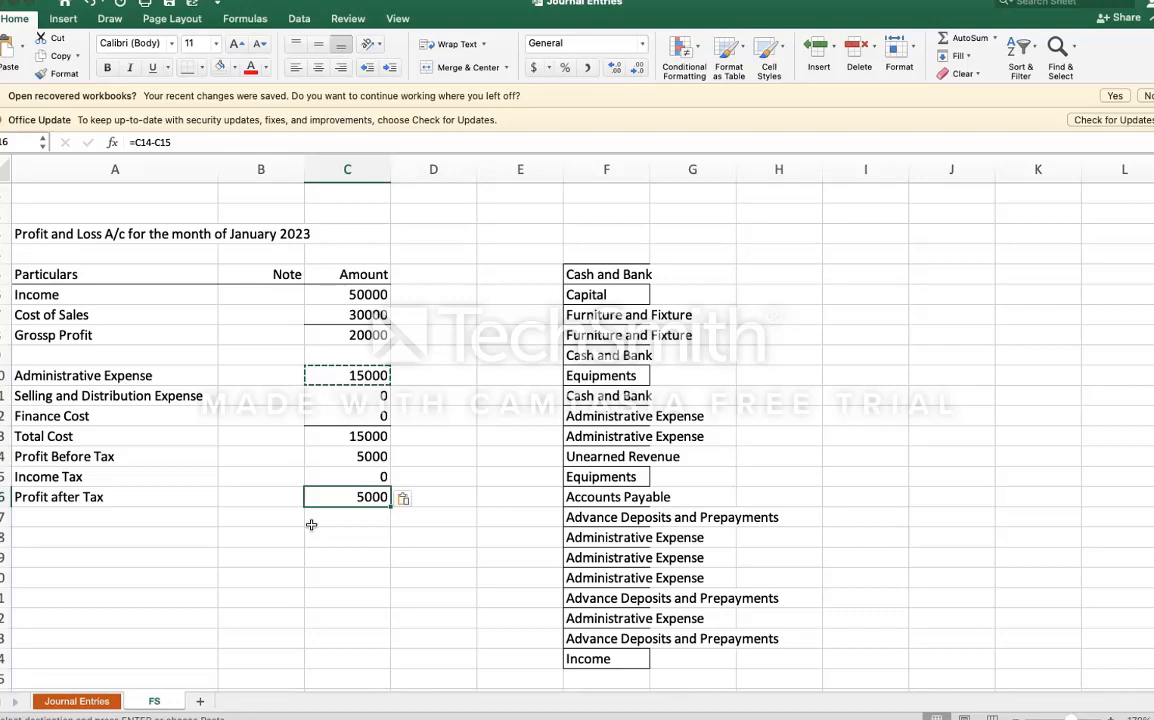
key(Escape)
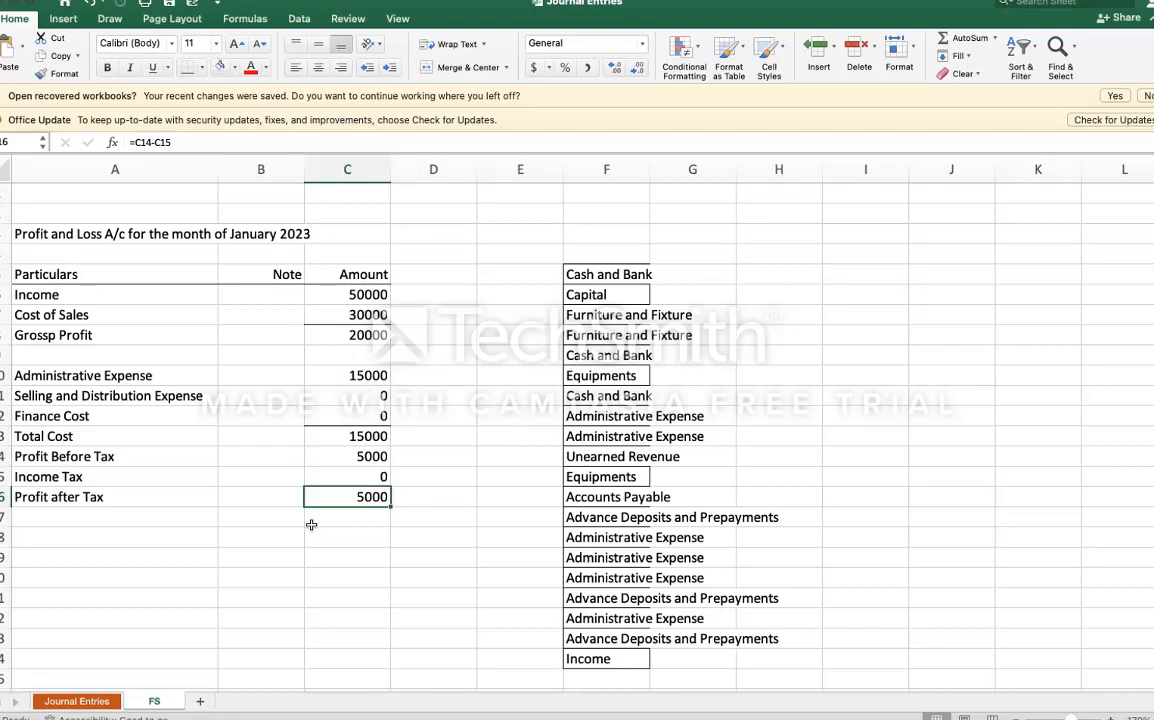
Step: Add a new worksheet after FS and name it Notes
click(368, 293)
click(279, 290)
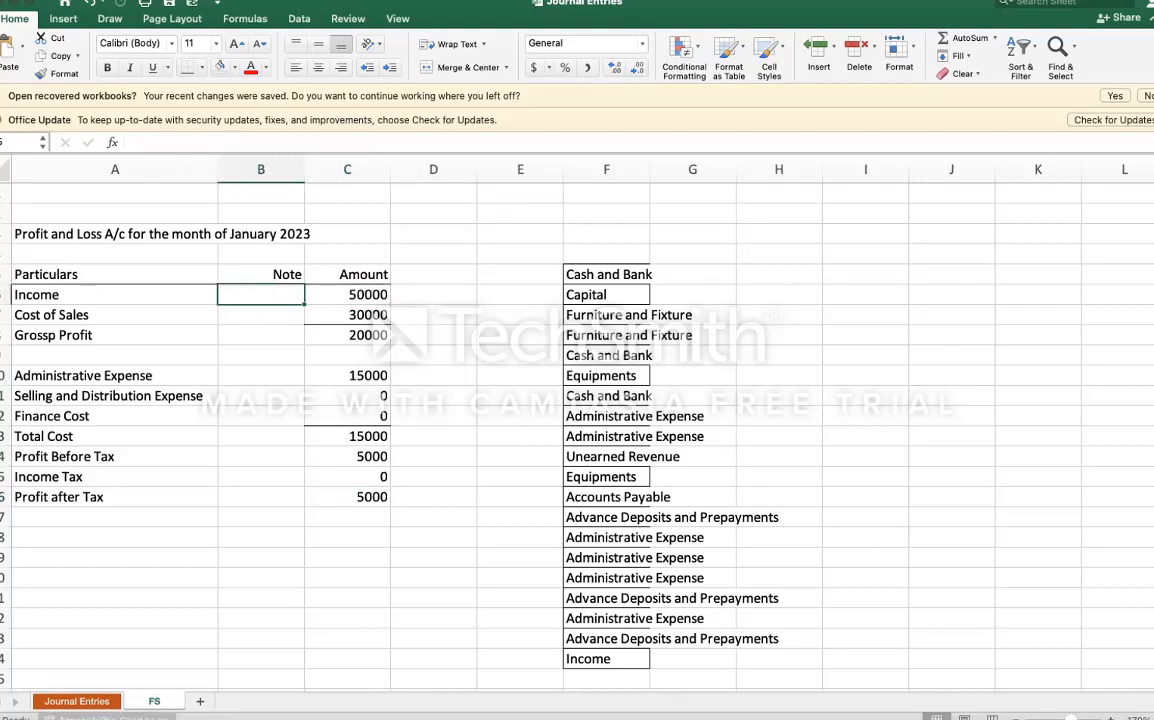
click(198, 703)
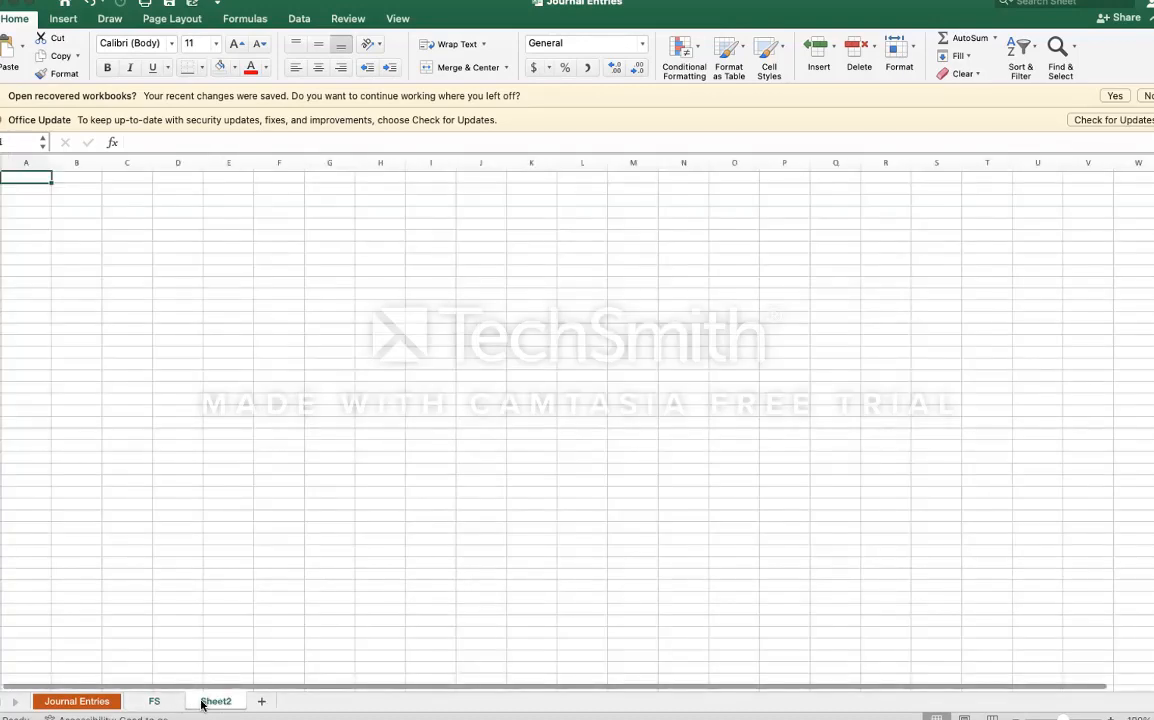
double_click(201, 703)
text(No)
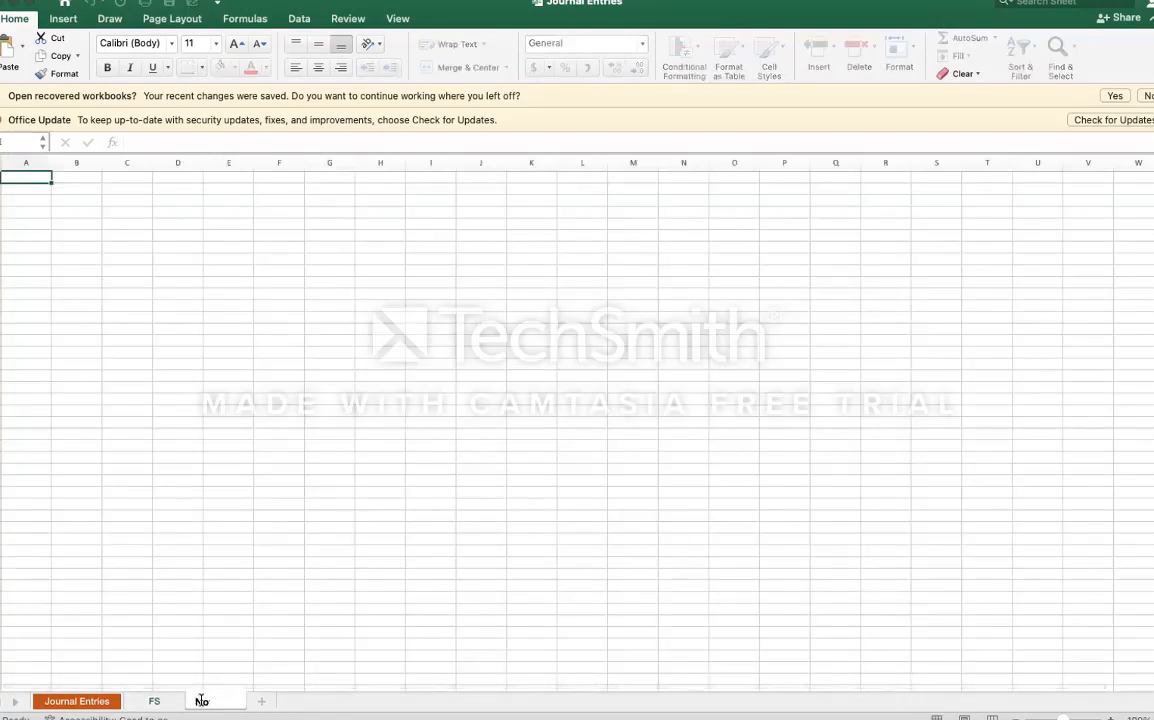
text(tes)
key(Return)
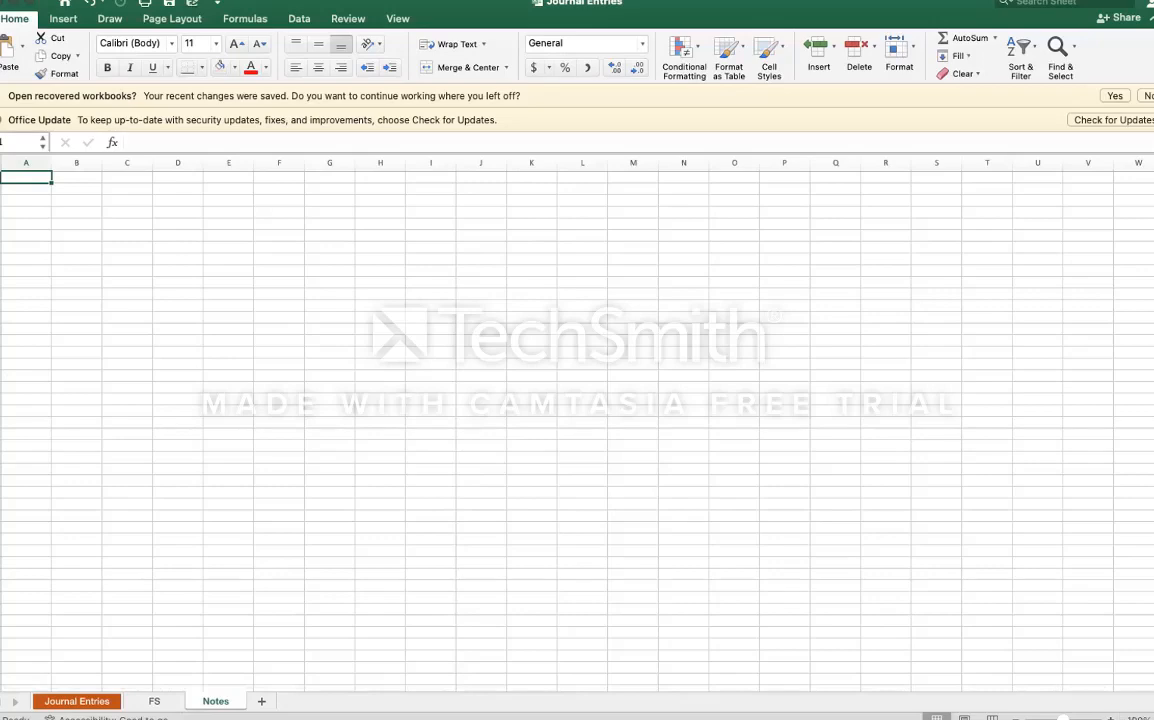
scroll(577, 430, up, 6)
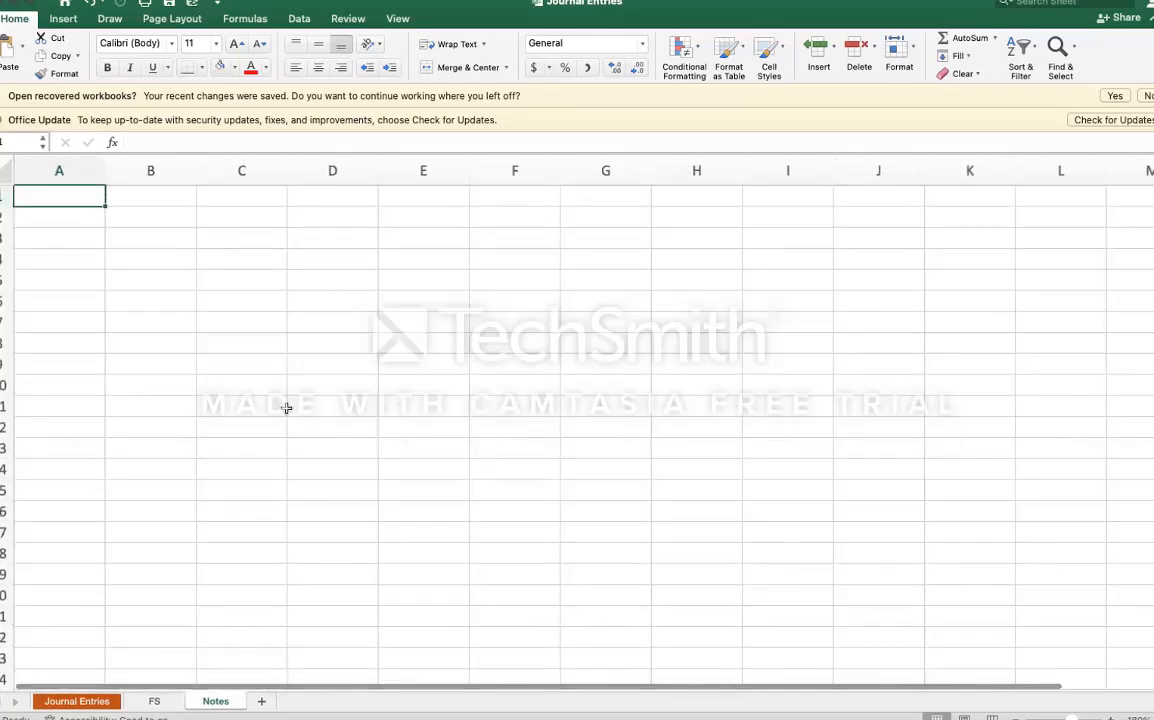
Step: Enter Note-01 as the note reference for Income in B6 on the FS sheet
click(95, 700)
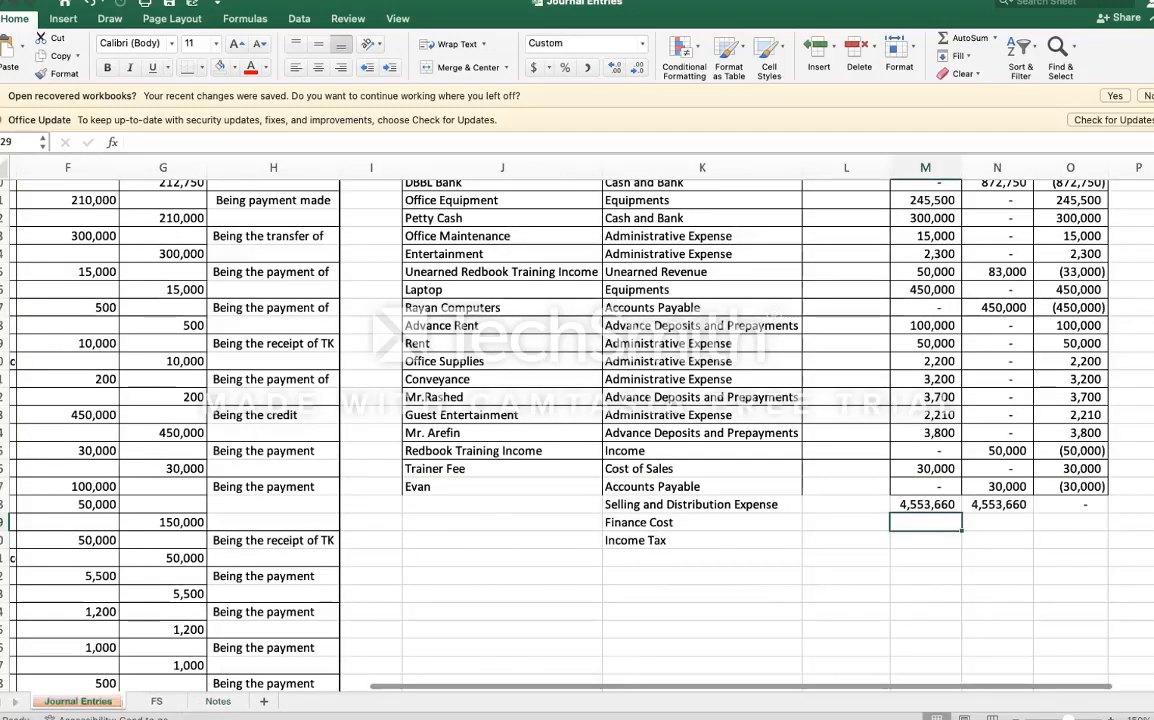
click(154, 700)
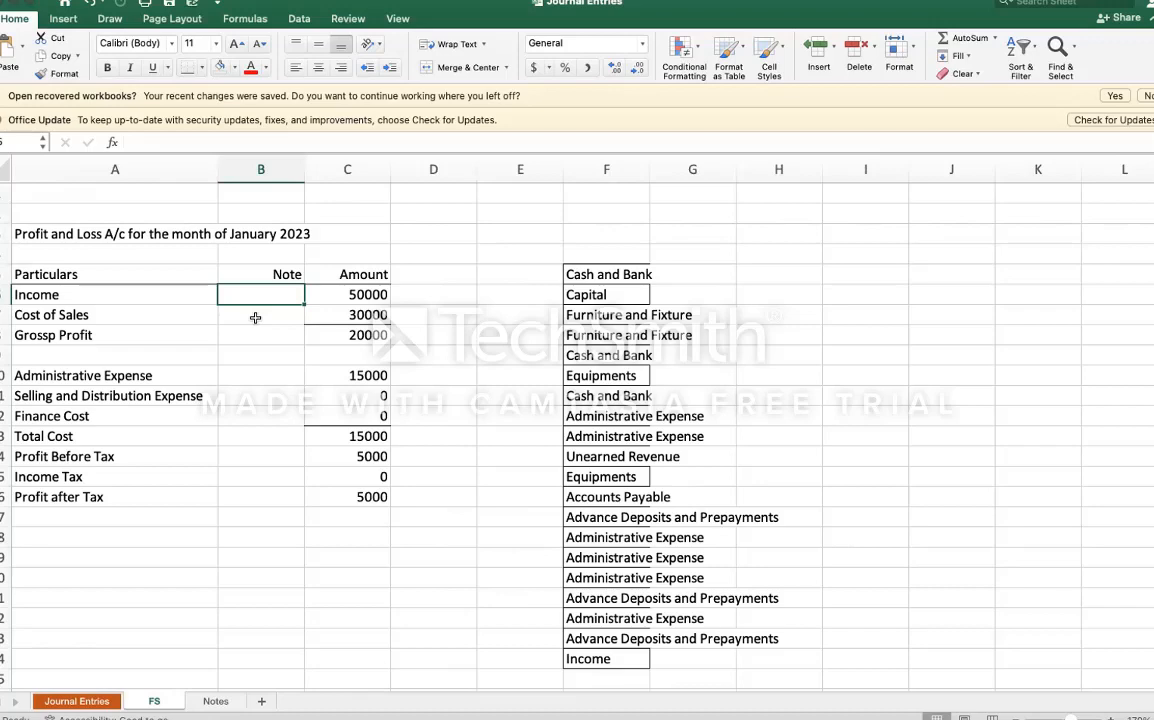
text(1)
key(Return)
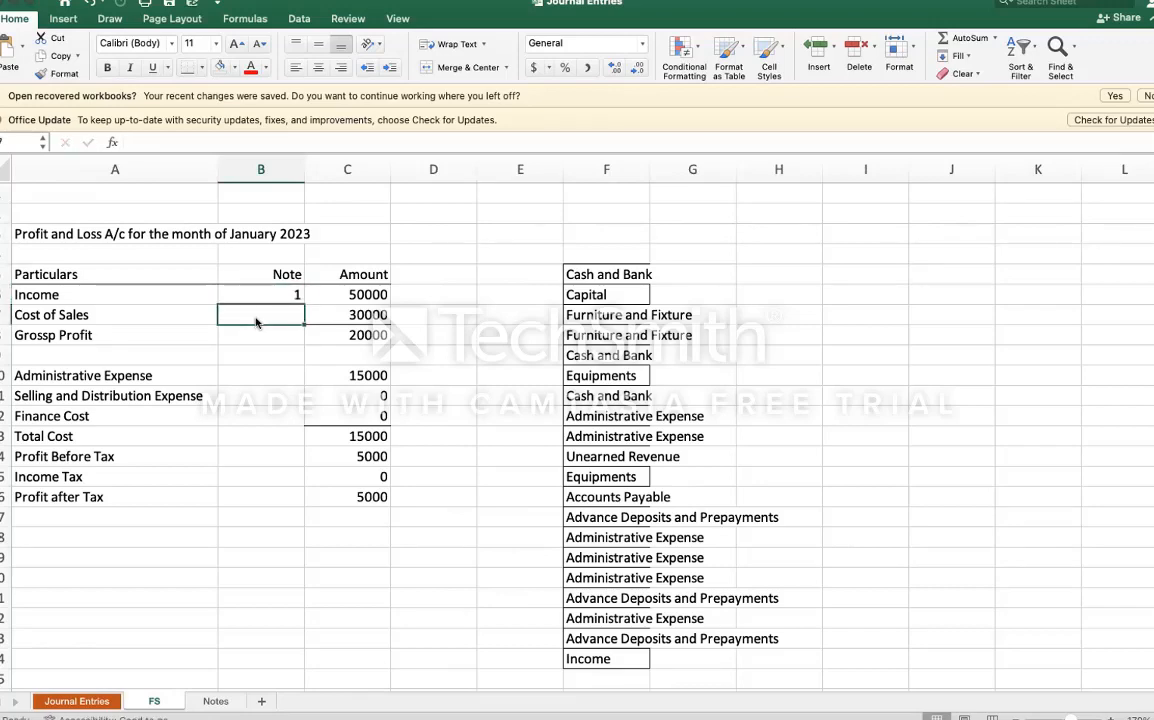
key(Up)
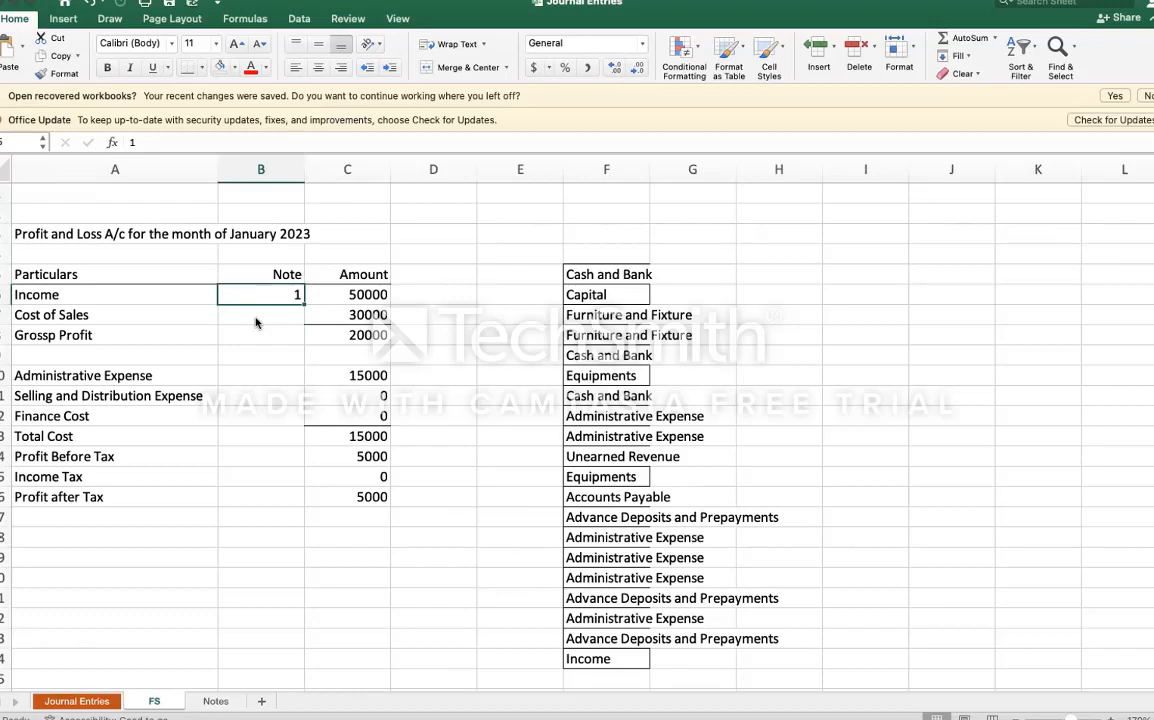
text(N)
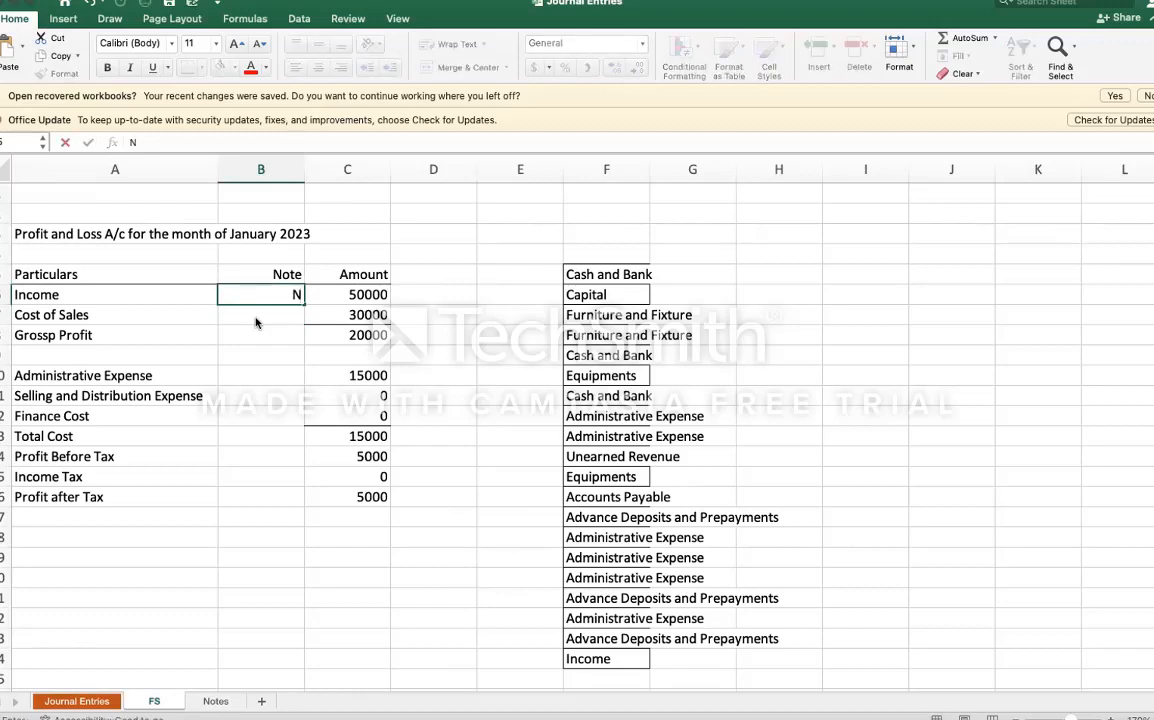
text(ote-01)
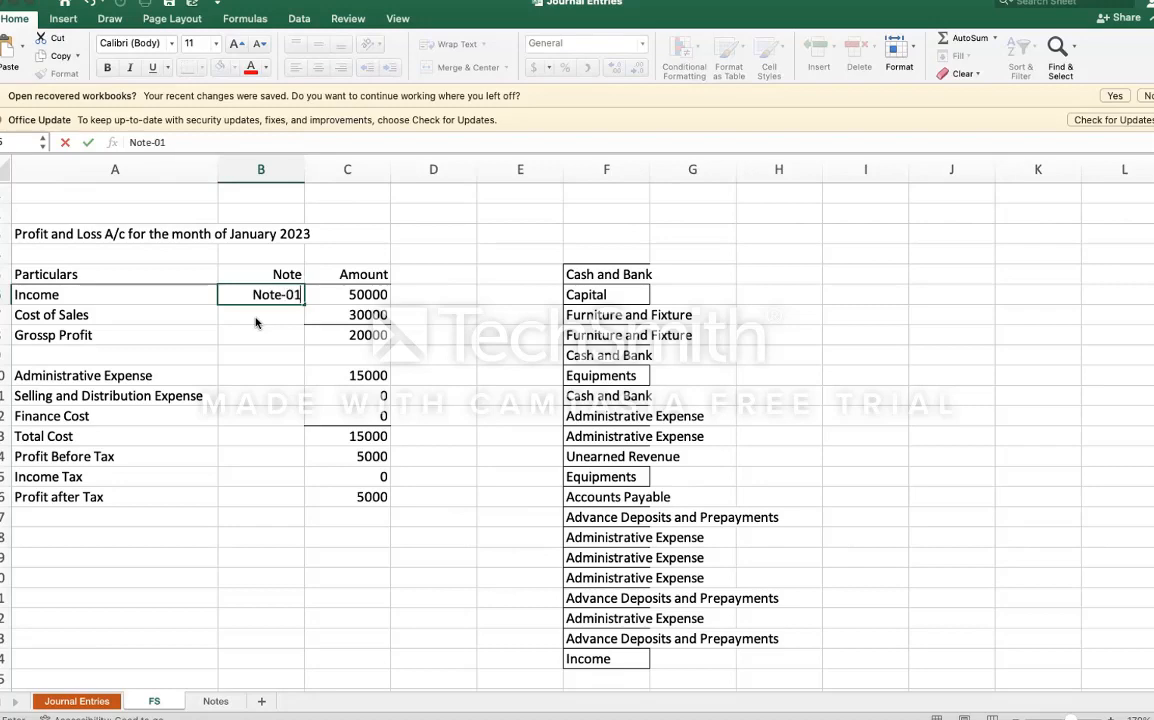
key(Return)
key(Up)
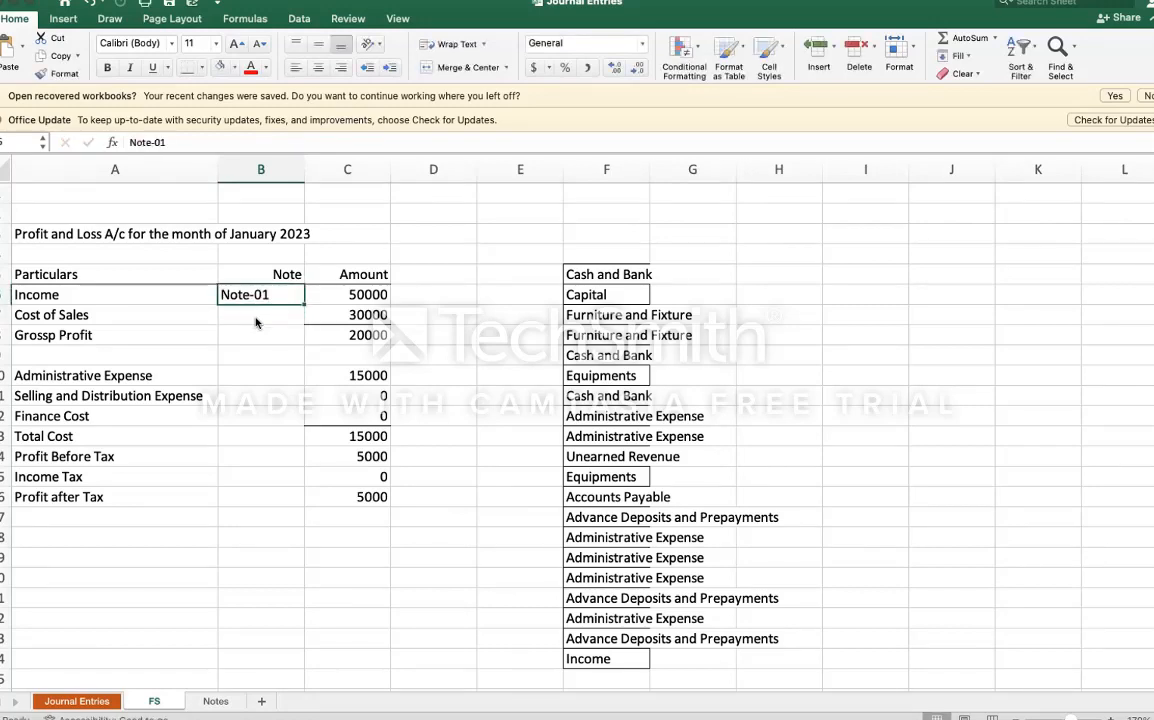
Step: Center the contents of the whole Note column B on the FS sheet
click(286, 276)
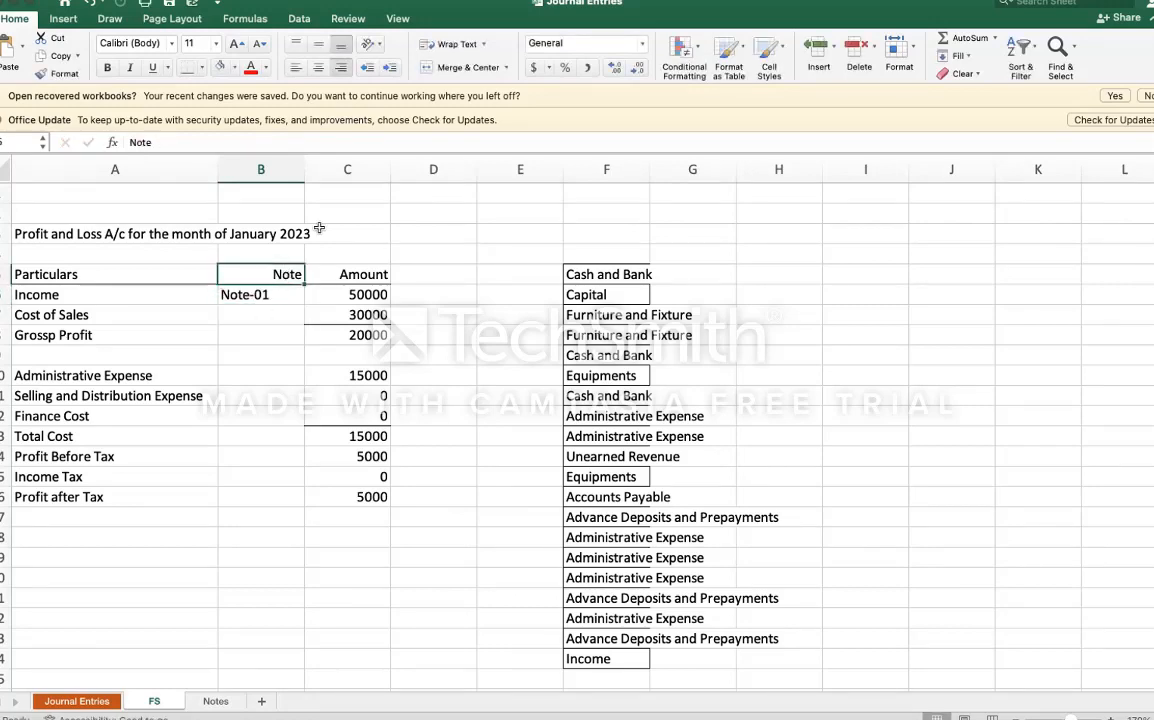
click(318, 68)
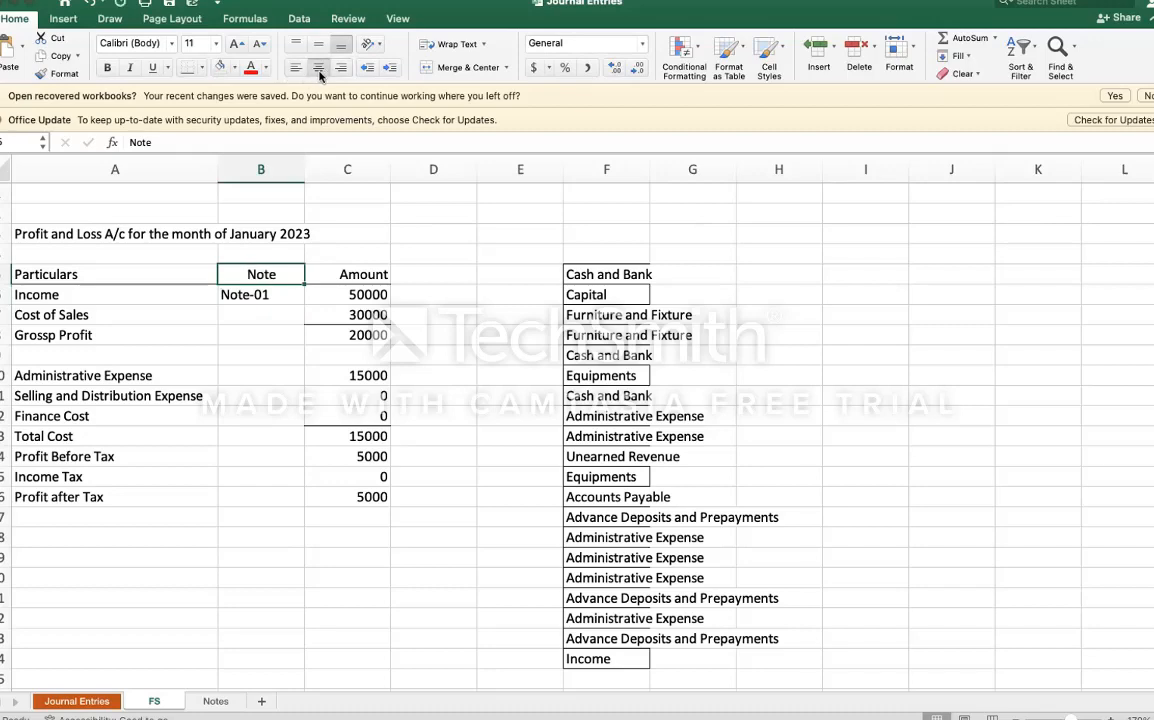
click(270, 292)
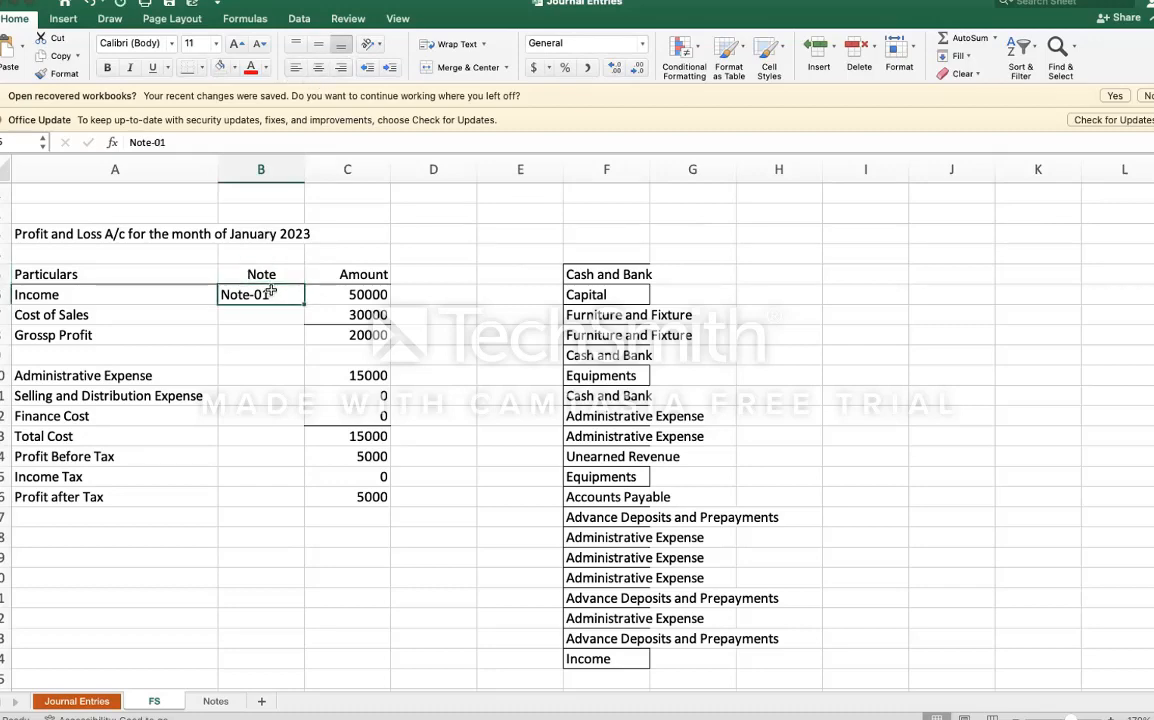
click(265, 169)
click(318, 67)
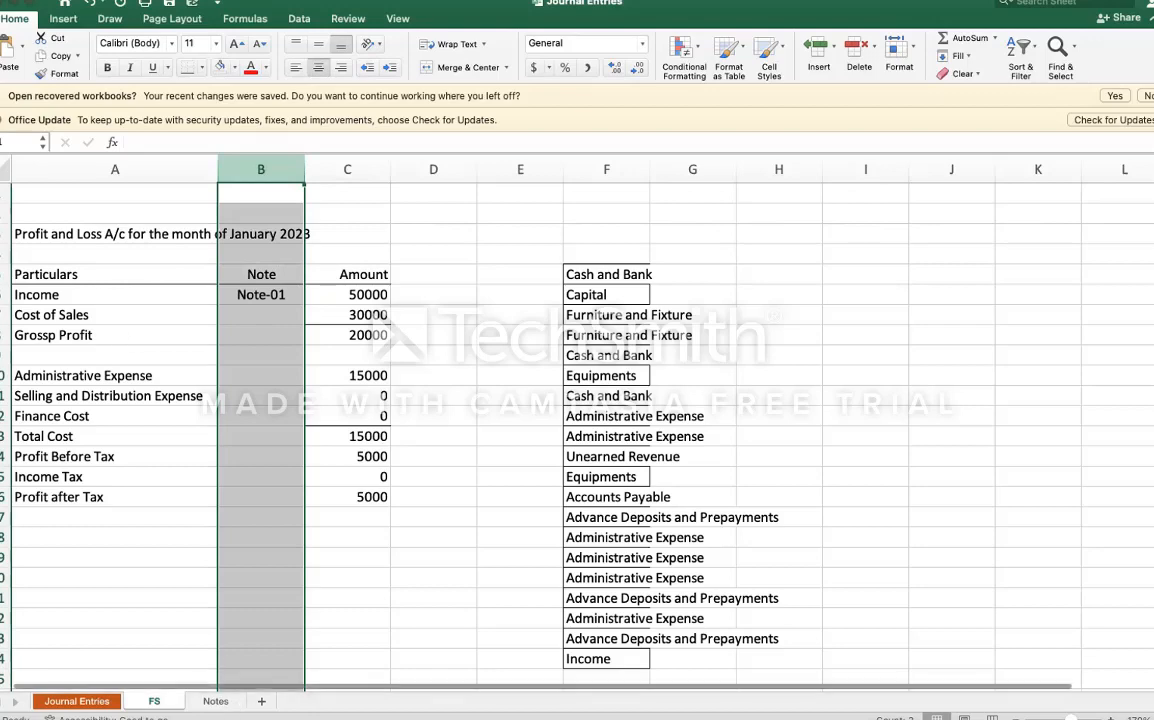
Step: Enter the heading Note-01 in A5 of the Notes sheet
click(215, 701)
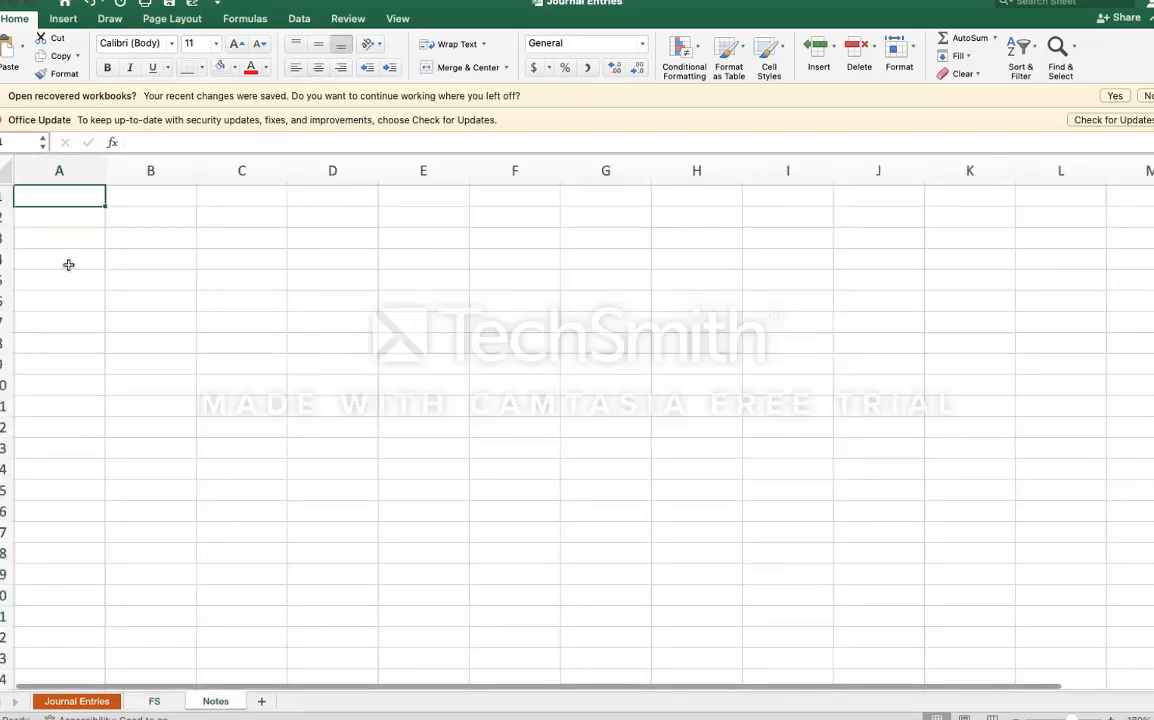
key(Down)
key(Down)
key(Down)
key(Down)
key(Down)
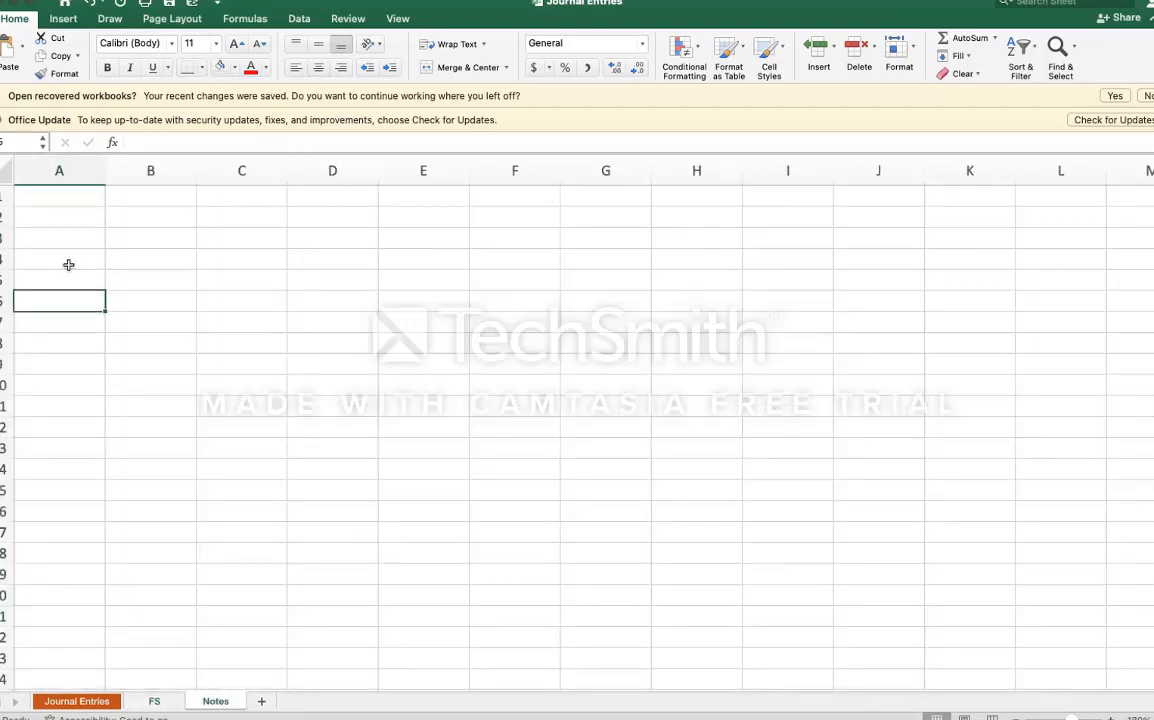
key(Up)
text(Note)
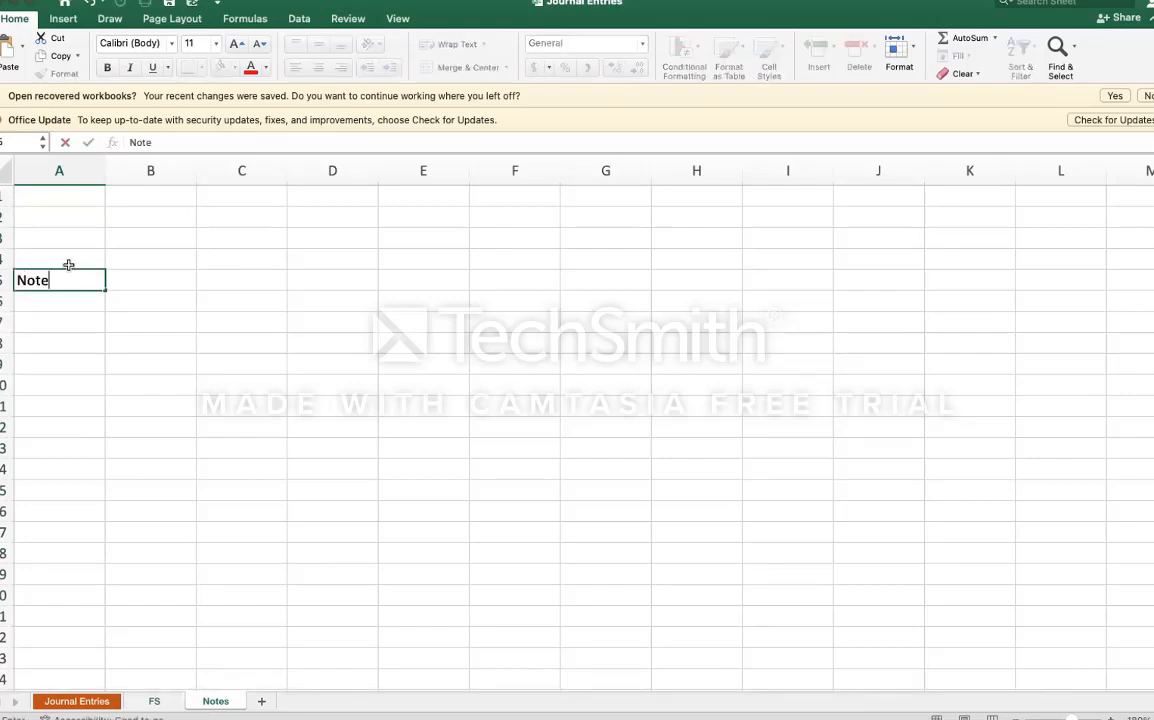
text(-01)
key(Return)
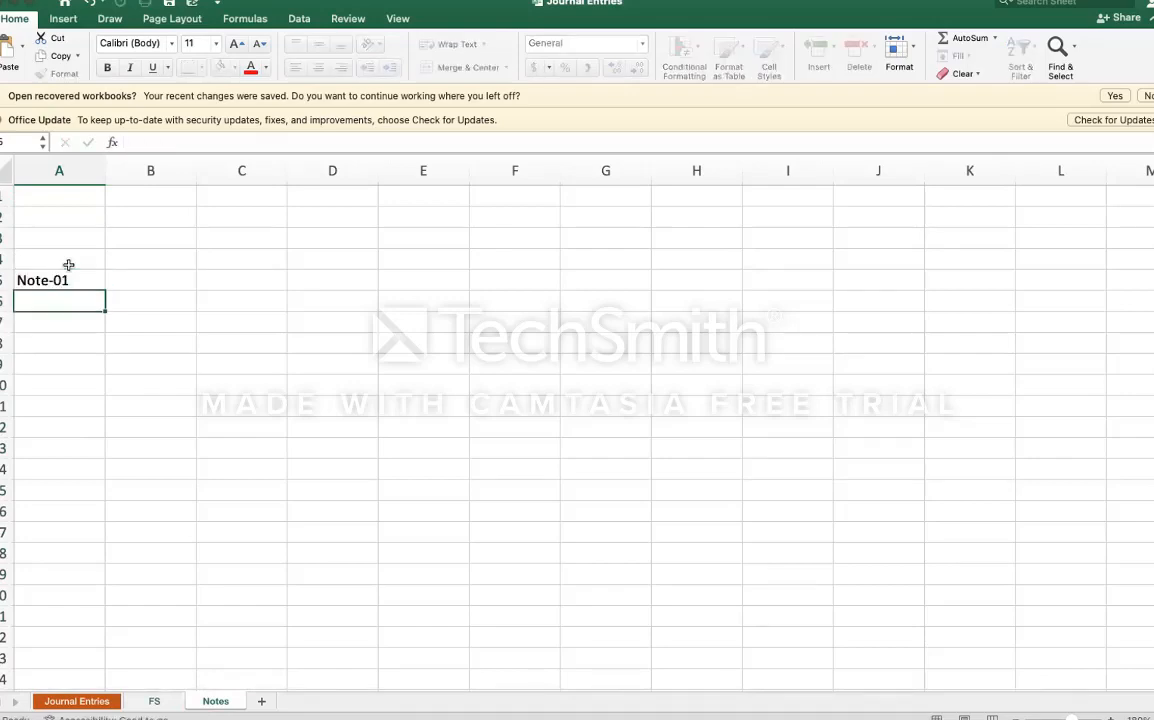
key(Up)
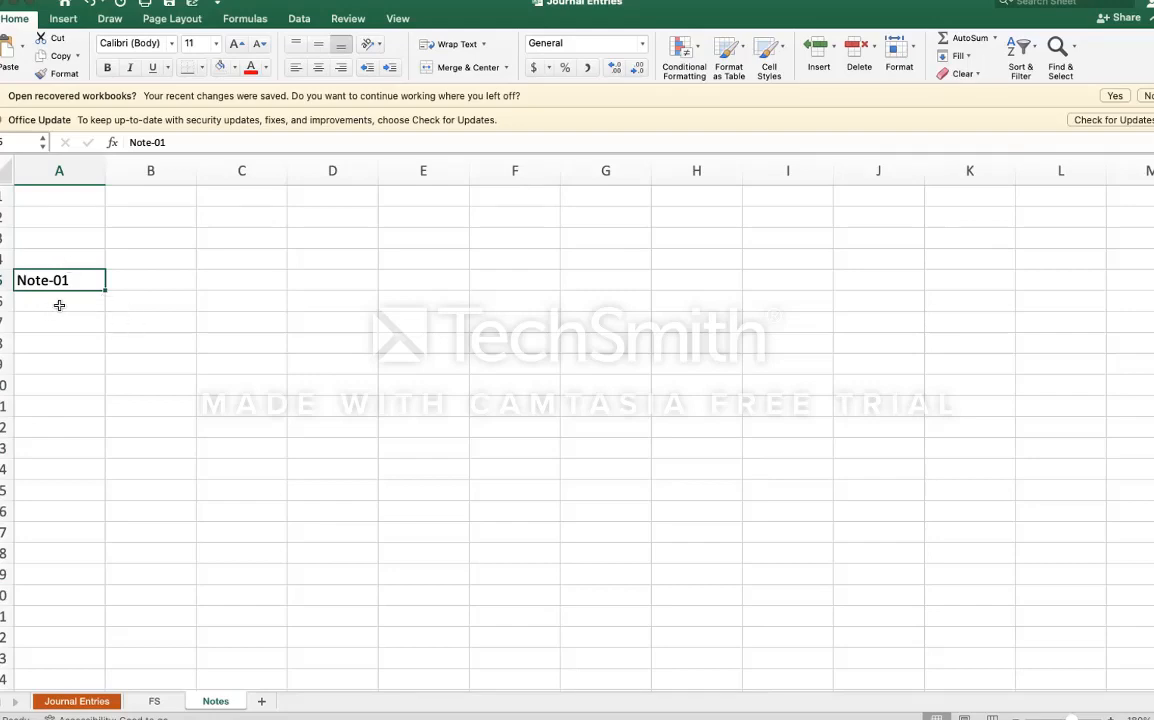
Step: Enter Income in A6 below the Note-01 heading on the Notes sheet
click(59, 305)
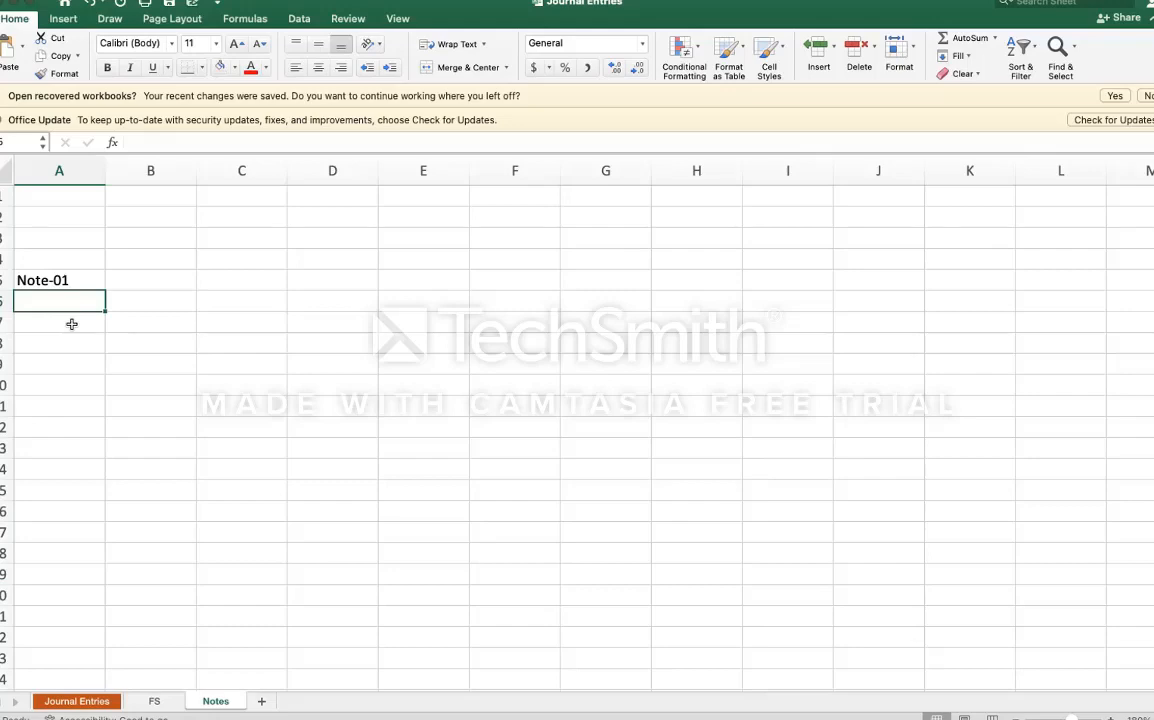
text(Sale)
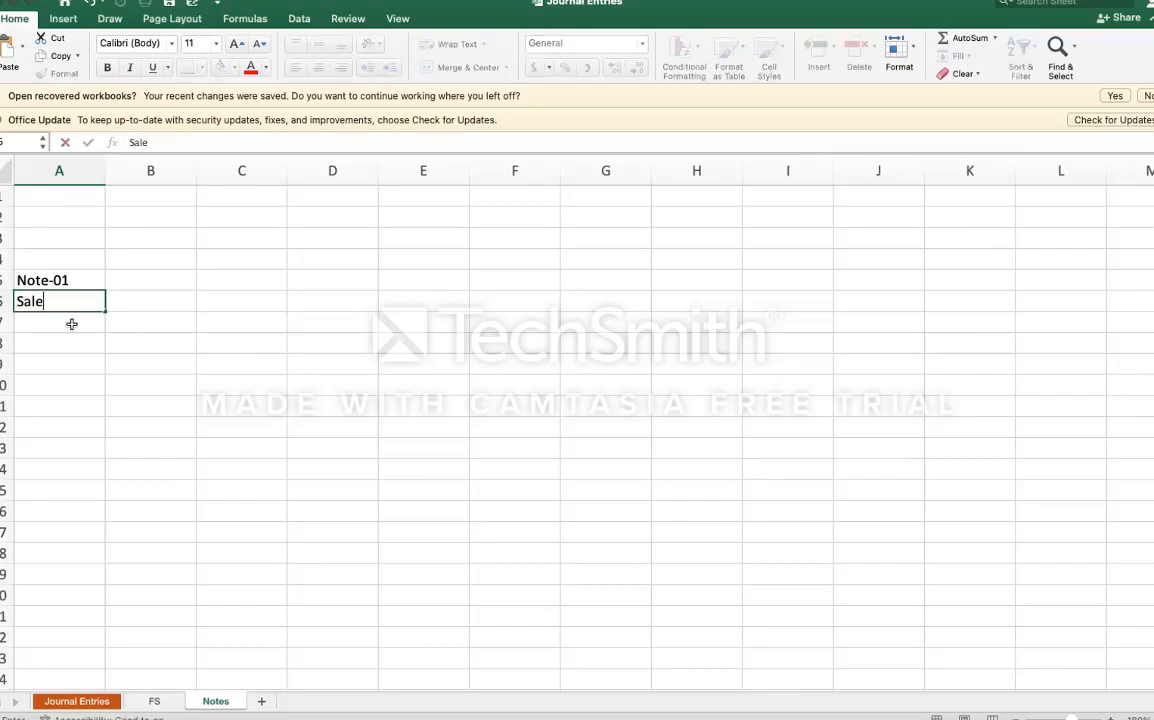
key(BackSpace)
key(BackSpace)
key(BackSpace)
key(BackSpace)
text(Income)
key(Tab)
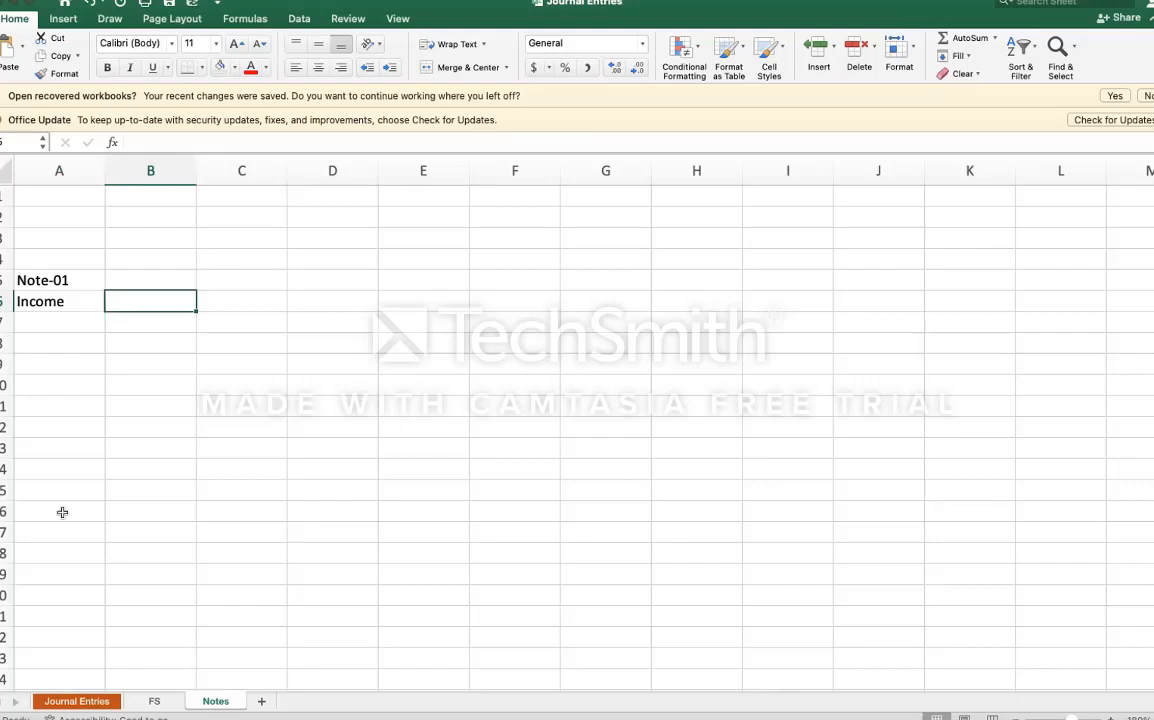
Step: Return to the Journal Entries sheet and select its Debit and Credit columns F:G
click(160, 704)
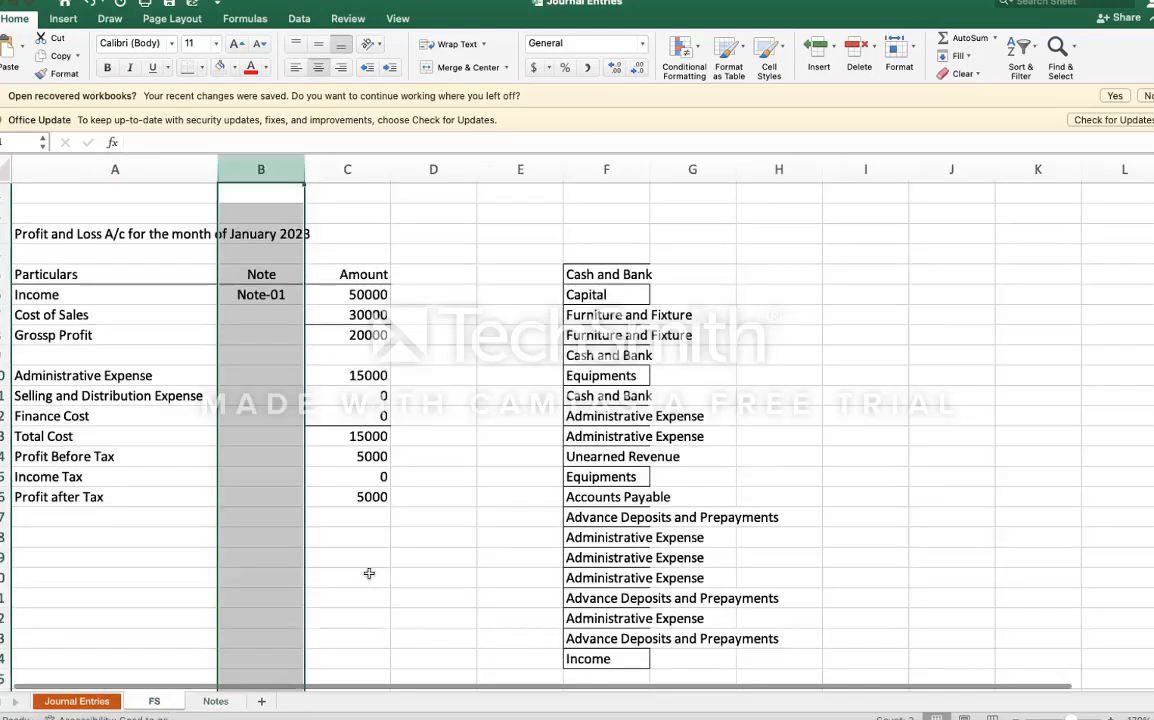
click(116, 703)
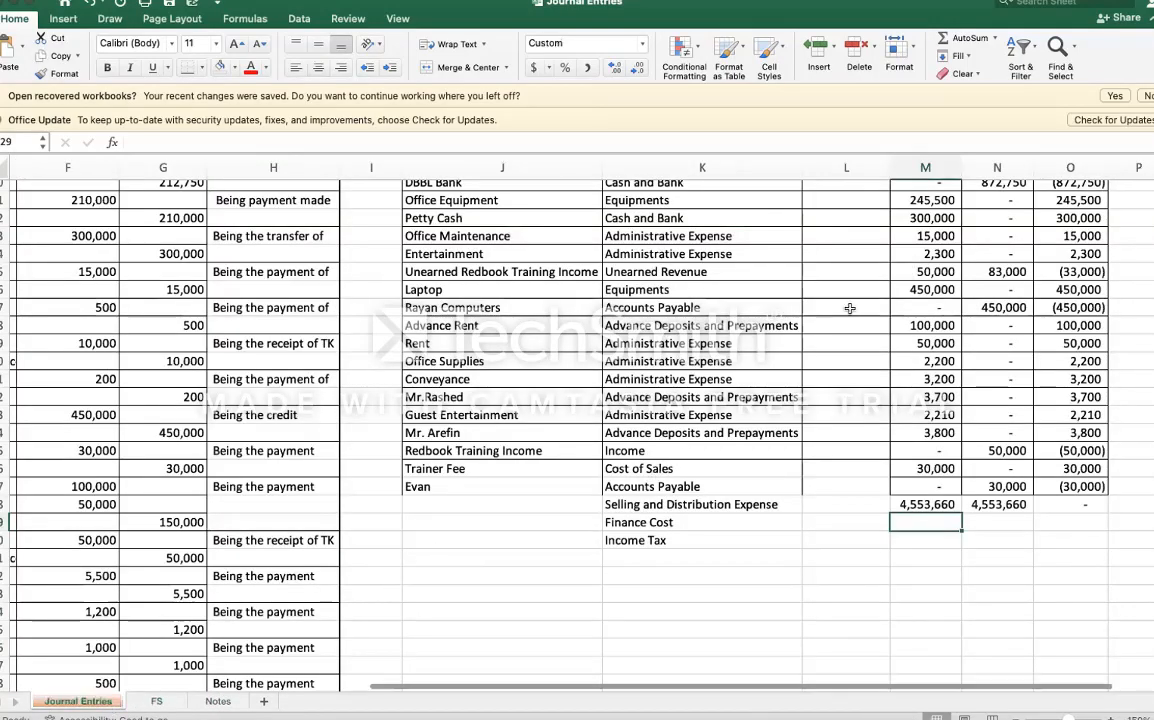
scroll(849, 308, up, 5)
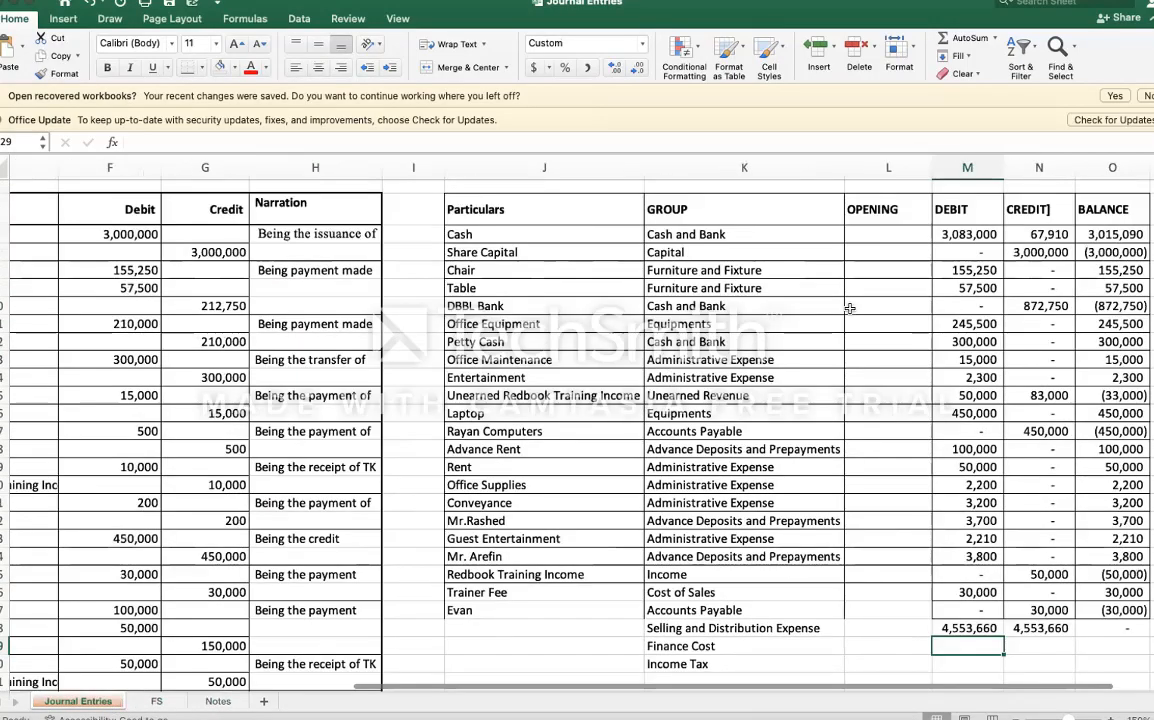
scroll(849, 308, up, 3)
scroll(849, 308, left, 1)
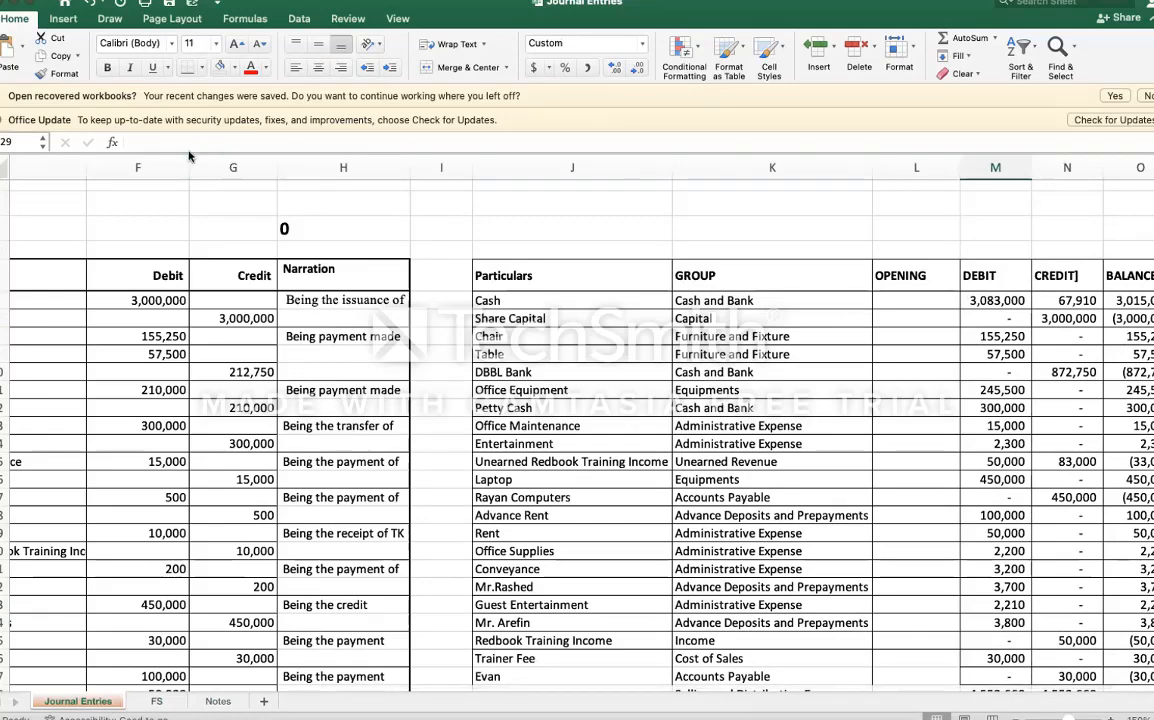
drag(137, 167, 240, 166)
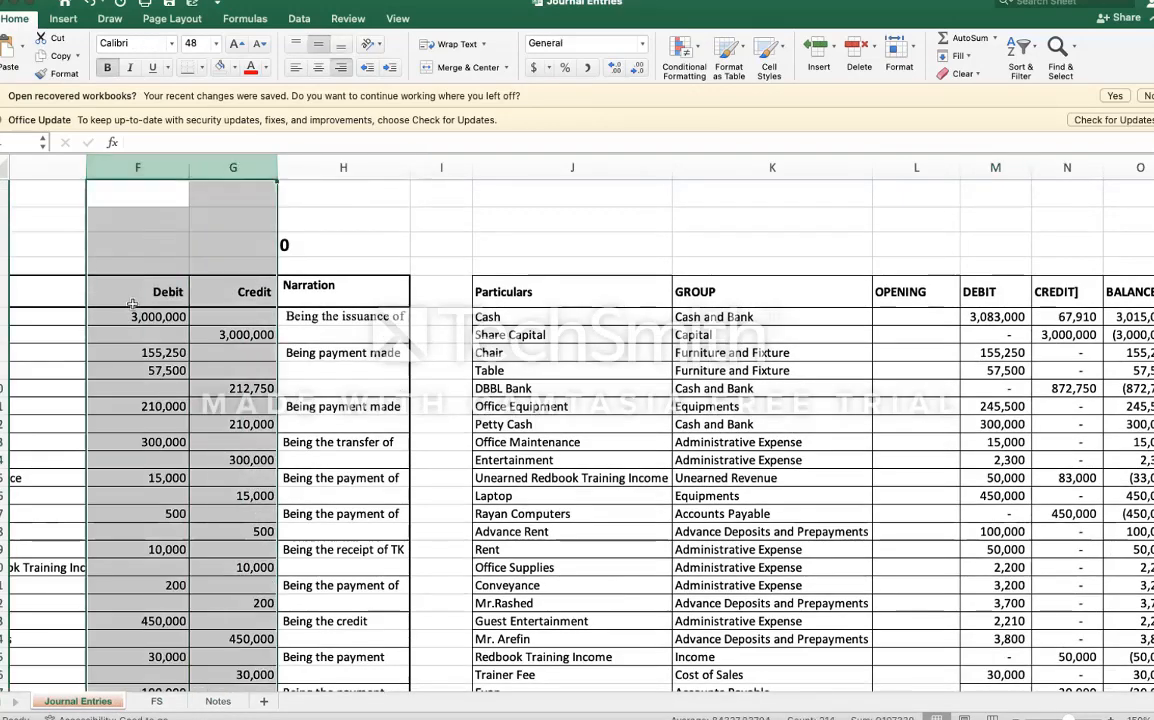
scroll(135, 304, left, 1)
scroll(135, 304, down, 1)
scroll(135, 304, left, 1)
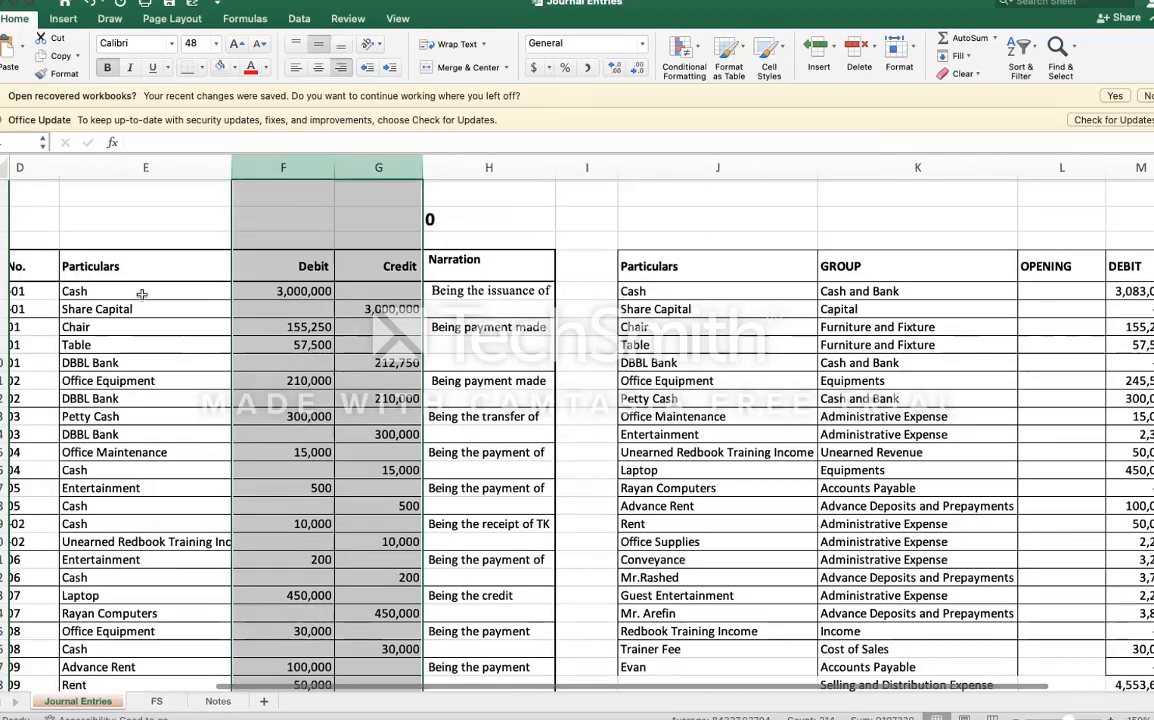
click(142, 292)
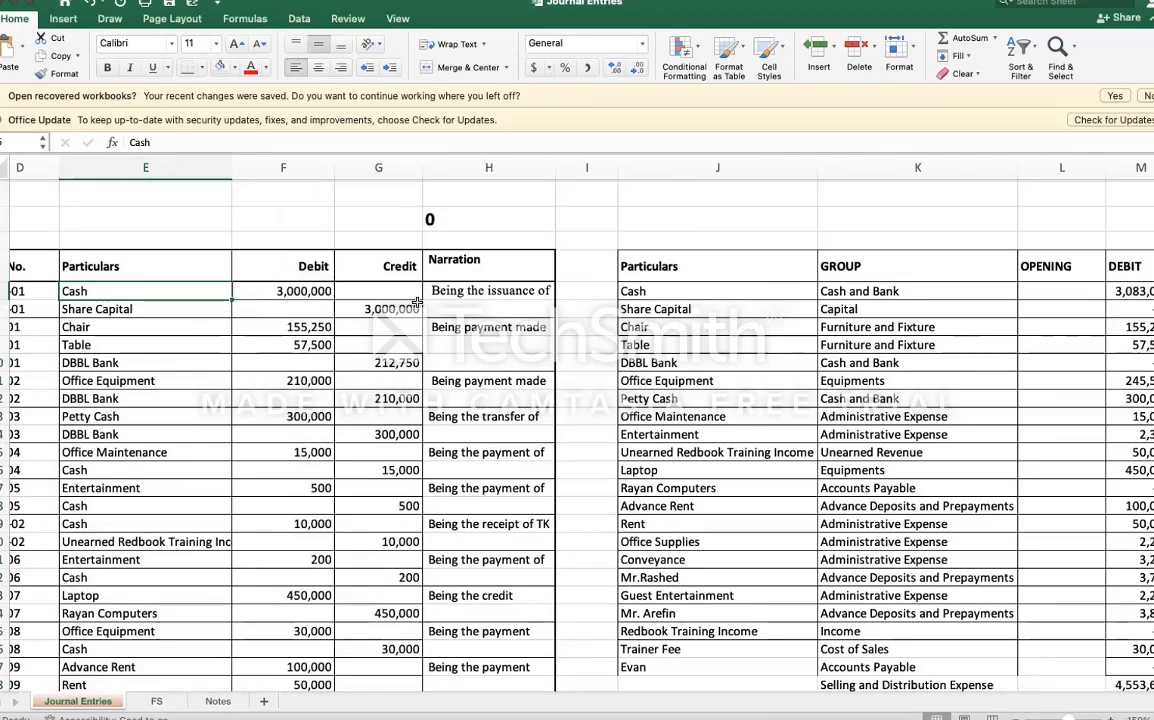
click(280, 166)
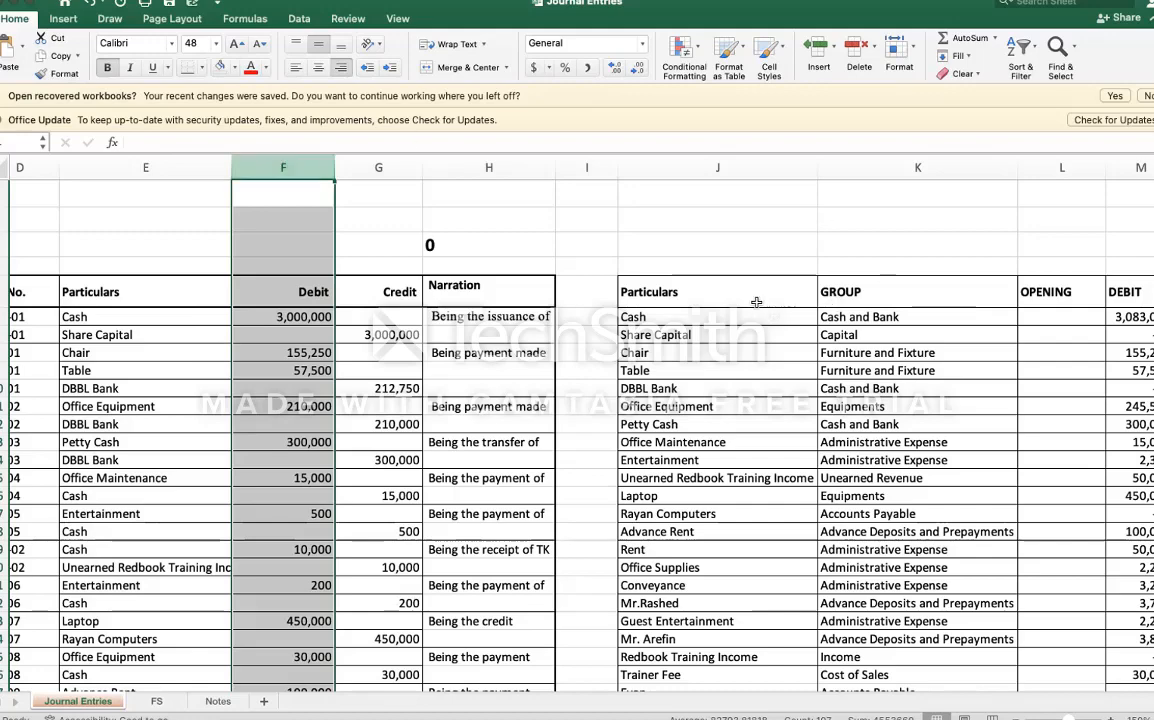
Step: Copy the Particulars and GROUP columns of the account summary, headers included, from Journal Entries into a new sheet
click(723, 296)
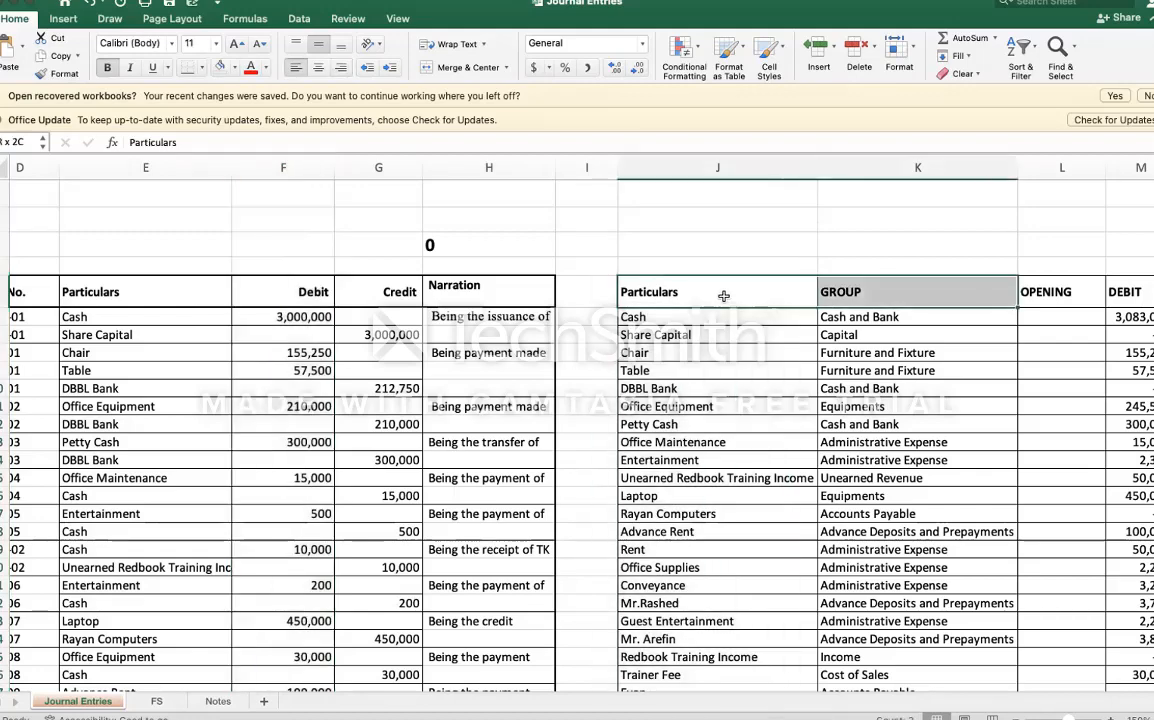
key(ctrl+shift+Down)
key(shift+Right)
key(ctrl+c)
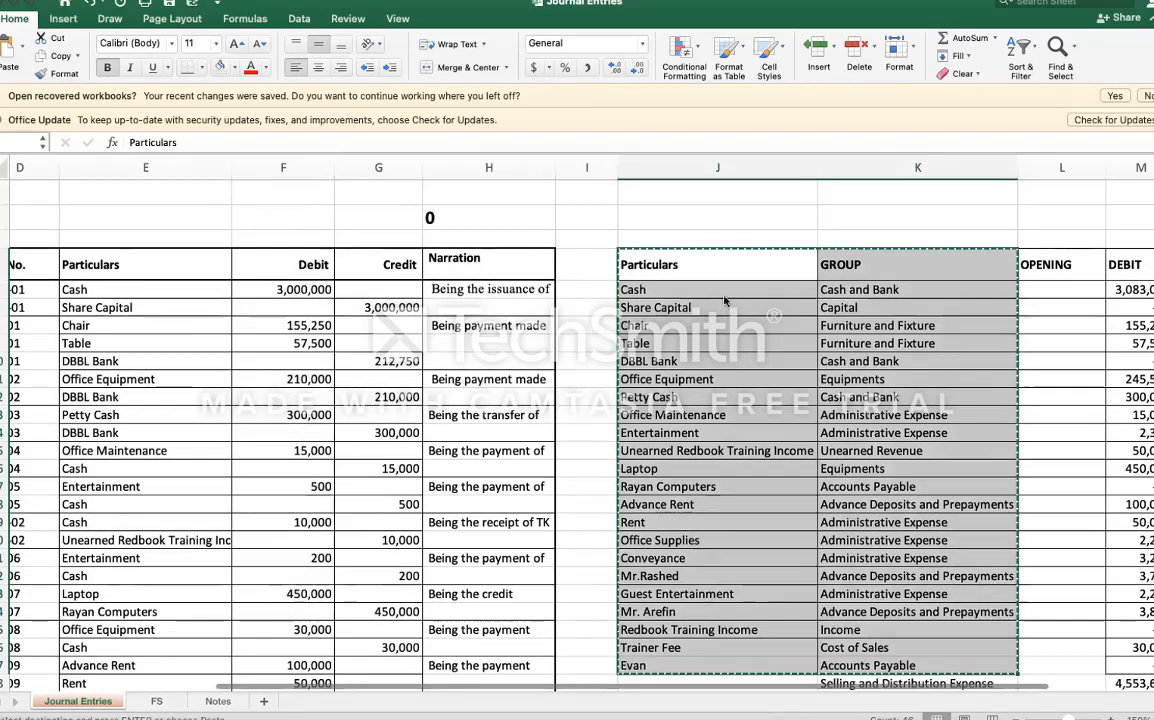
scroll(724, 300, down, 1)
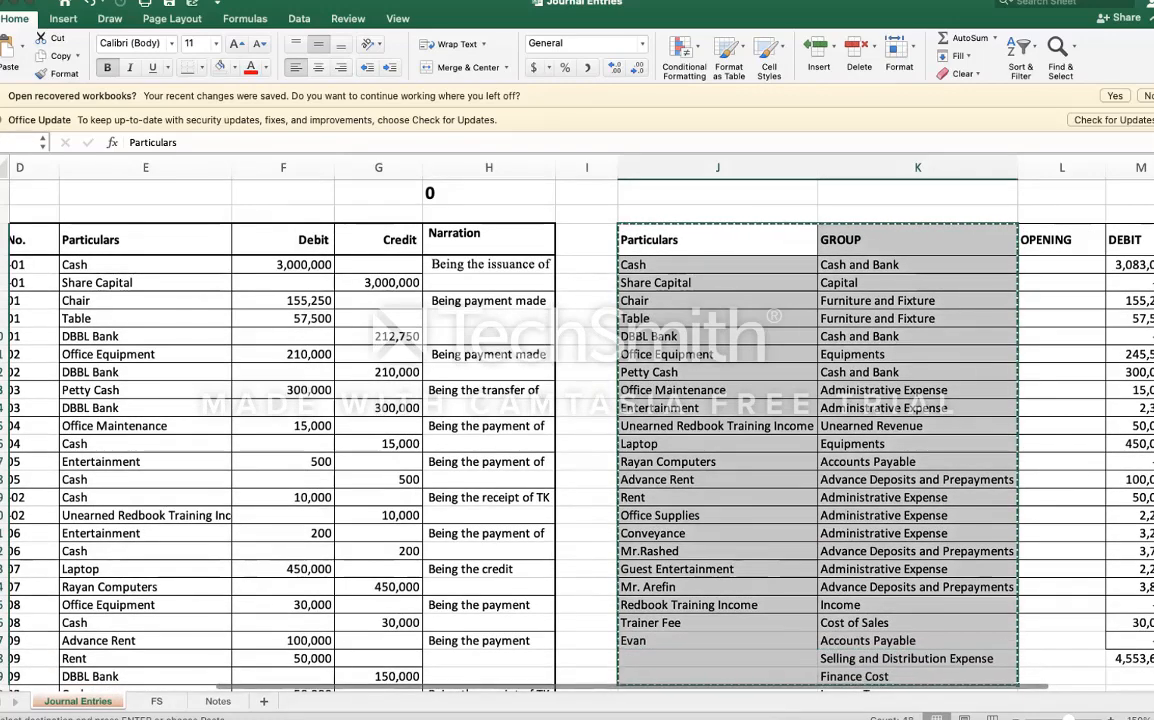
click(152, 701)
click(216, 702)
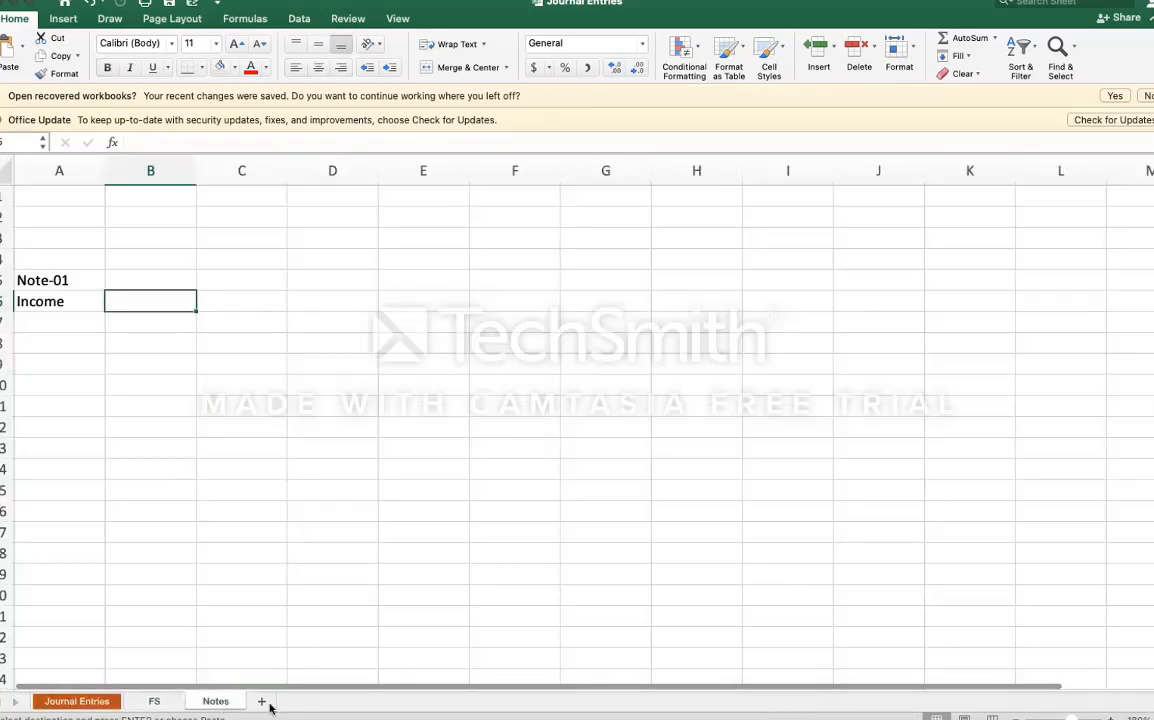
click(262, 701)
key(super+v)
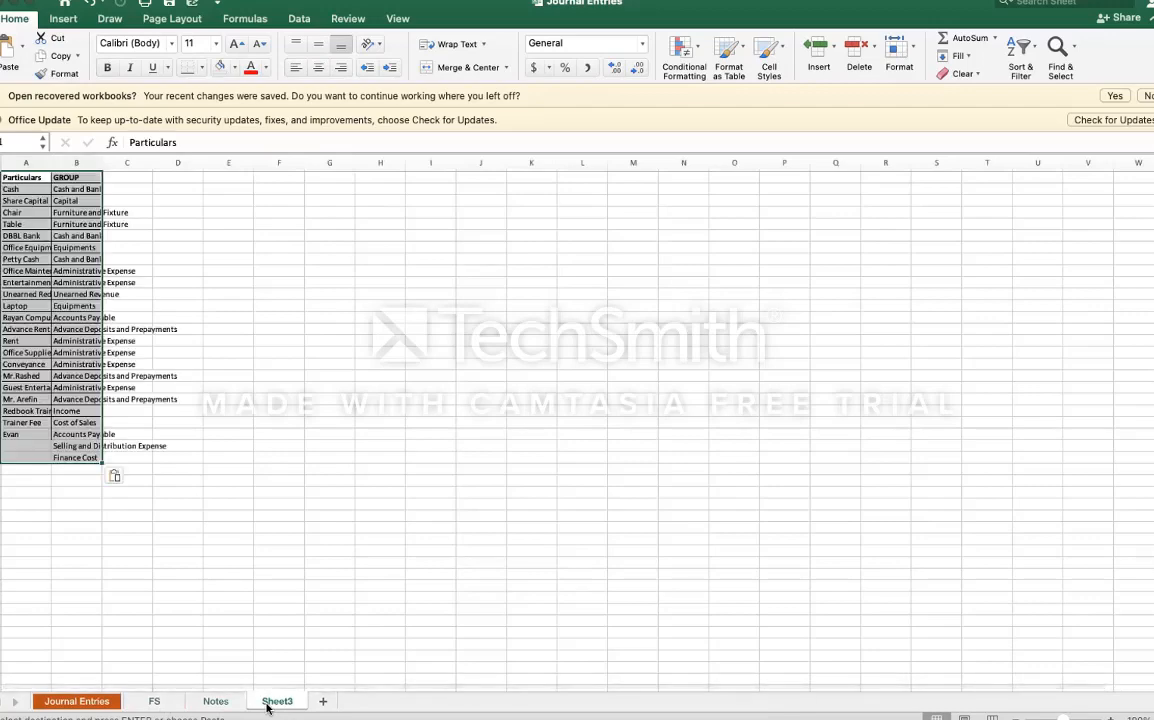
Step: Auto-fit the widths of columns A and B in the new sheet to their contents
double_click(51, 163)
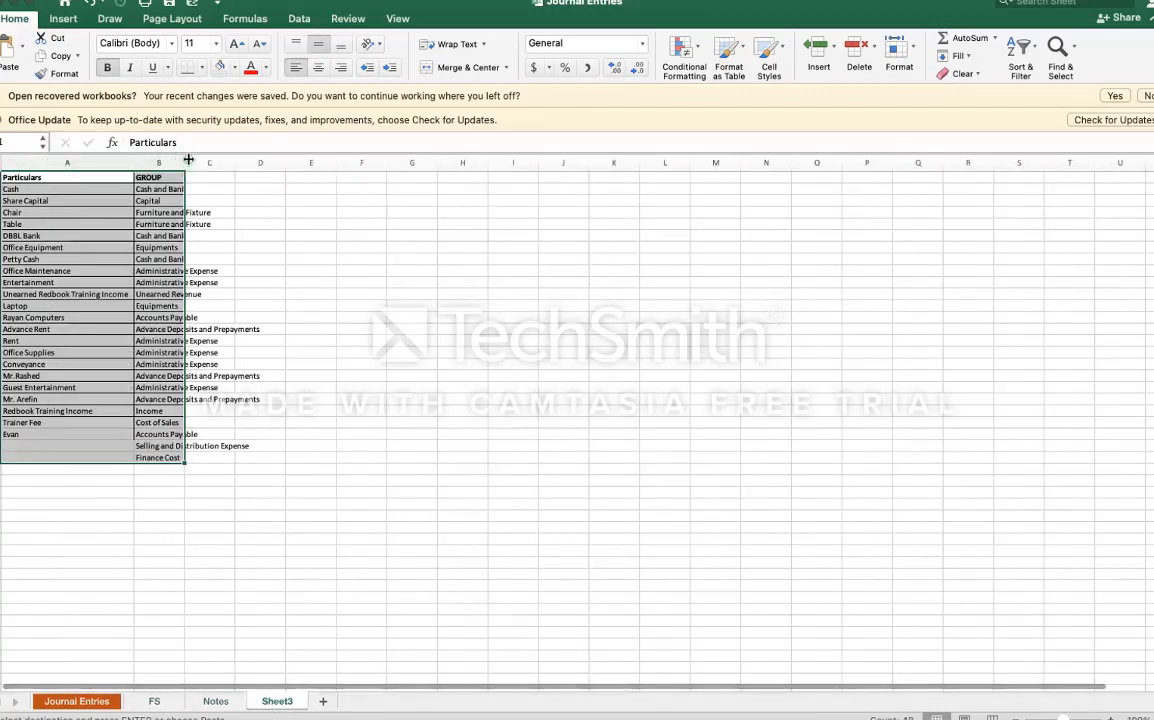
double_click(185, 162)
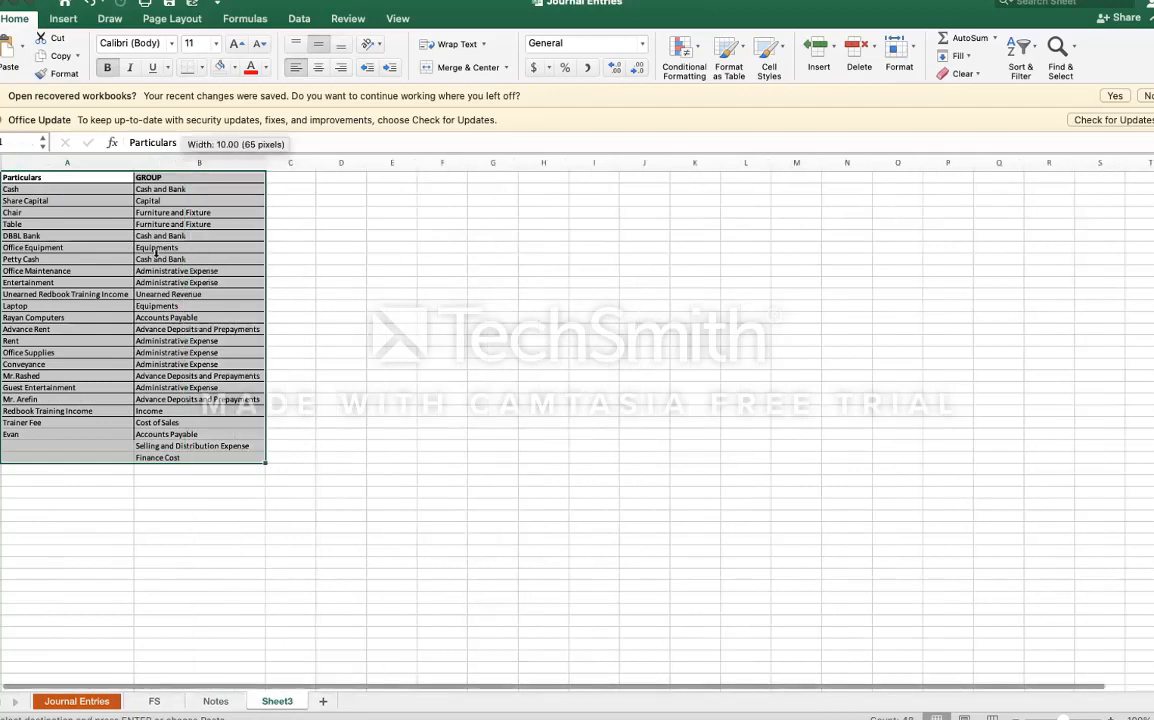
click(66, 453)
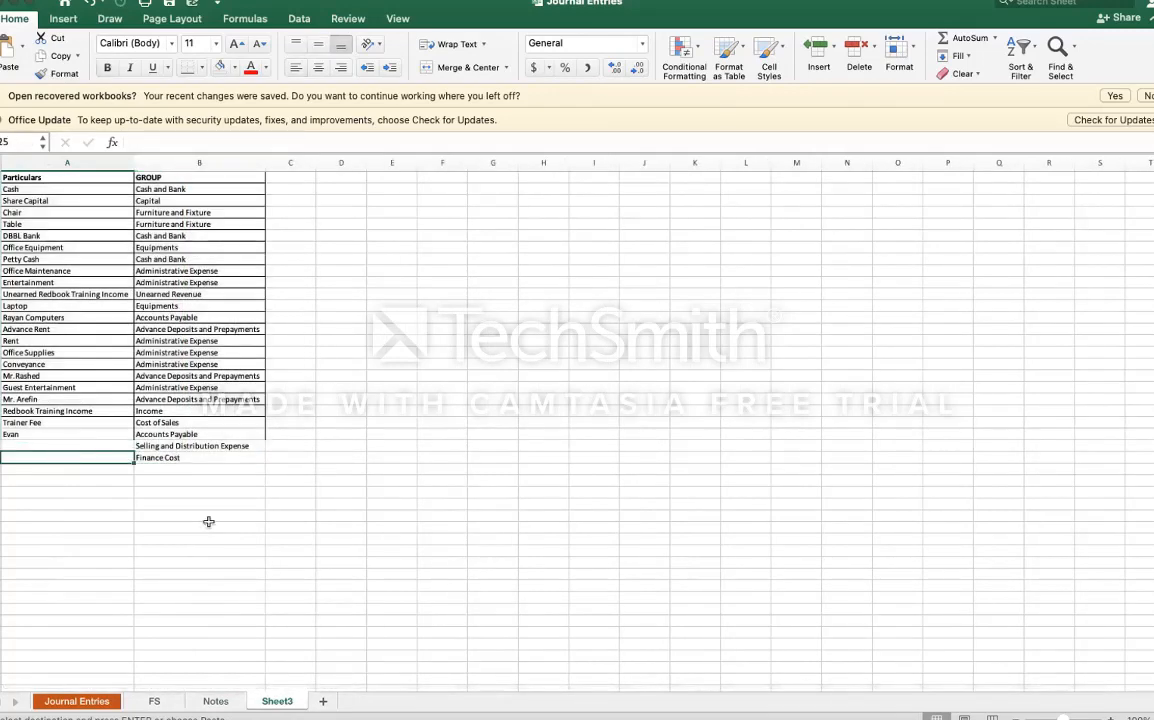
click(80, 700)
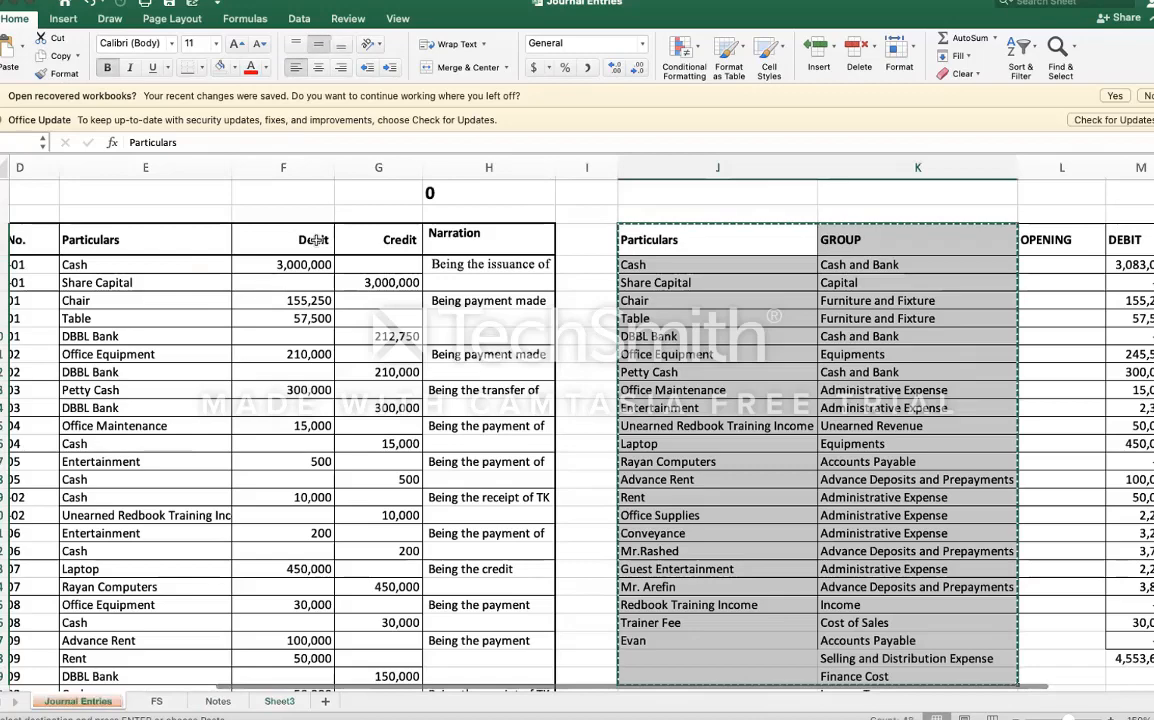
click(168, 265)
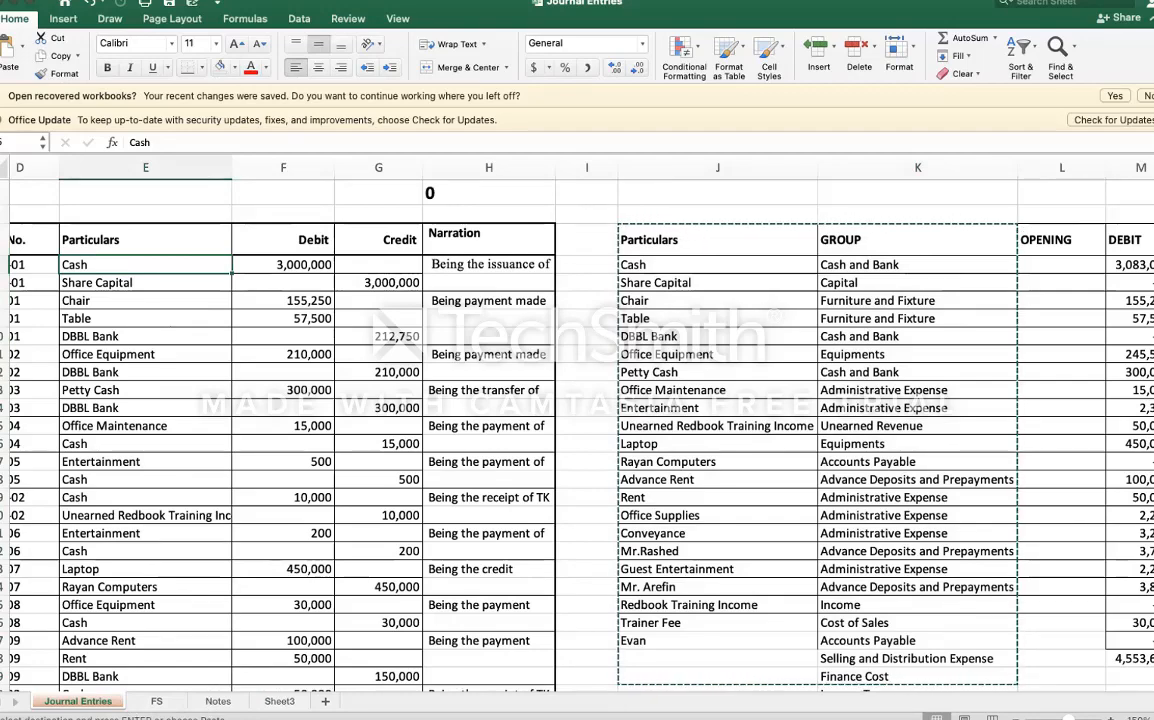
click(217, 701)
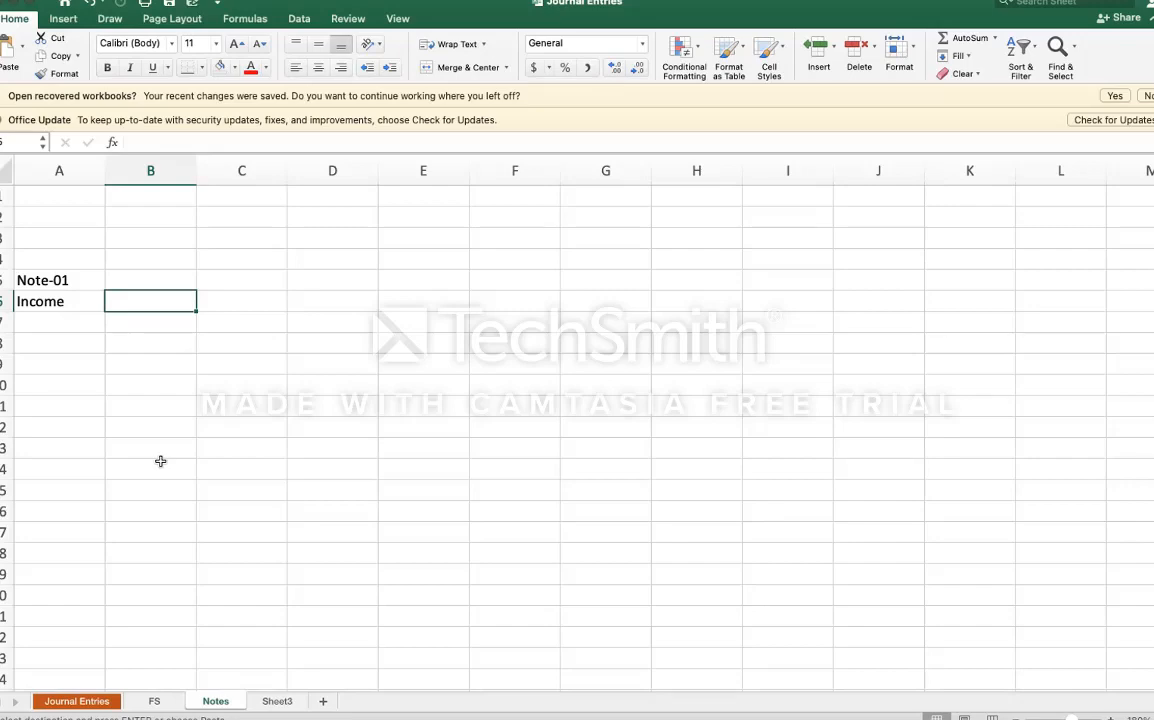
key(Left)
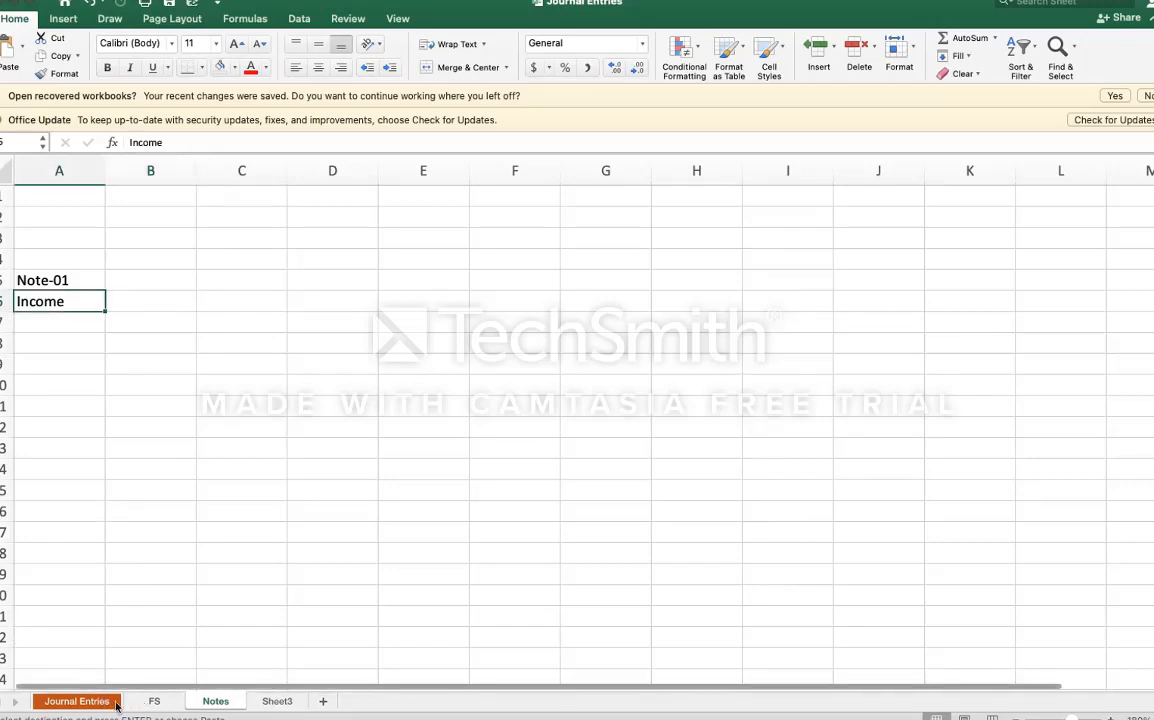
Step: Rename the new sheet holding the account list as CoA
click(268, 699)
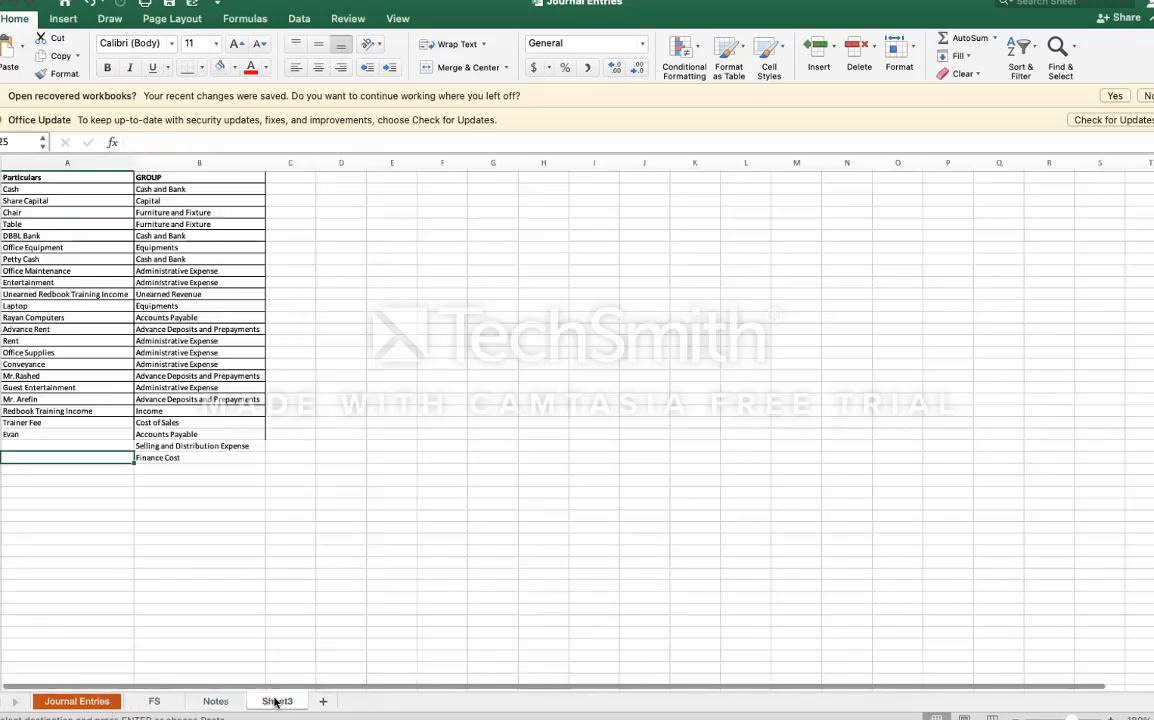
double_click(272, 699)
text(C)
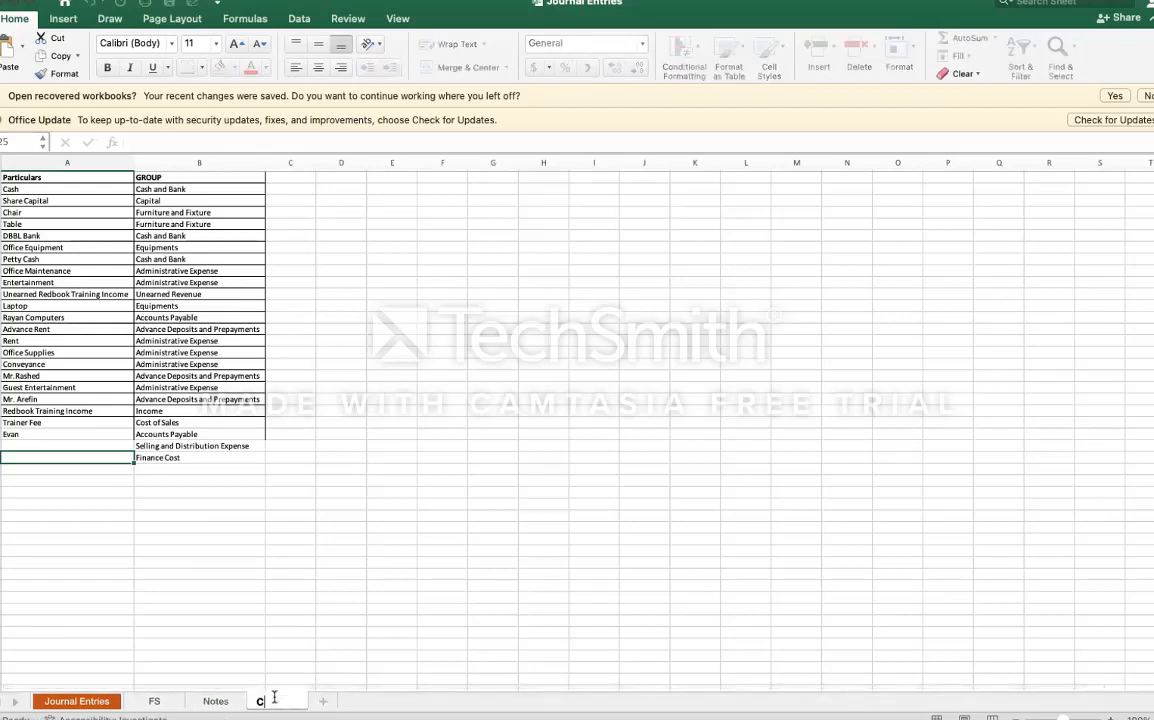
text(a)
key(BackSpace)
text(oA)
key(Return)
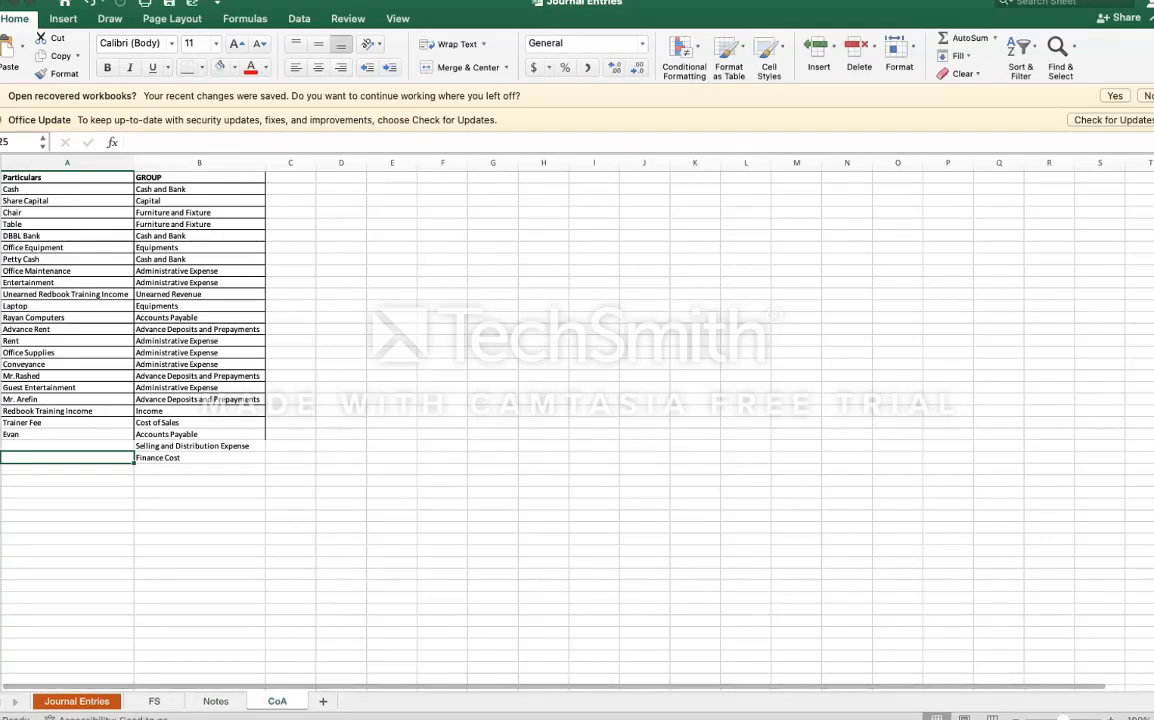
Step: Insert a blank row above Trainer Fee, directly below Redbook Training Income, in the CoA account list
click(1110, 718)
click(1110, 718)
click(1110, 718)
click(1110, 718)
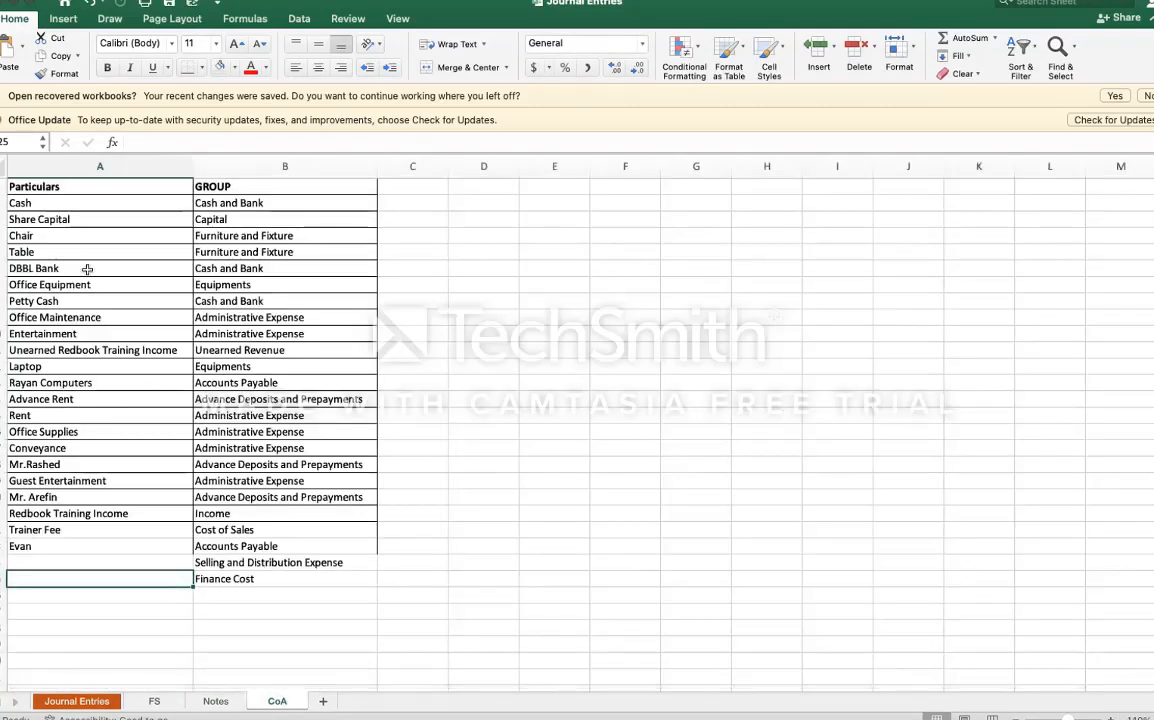
click(230, 513)
click(112, 514)
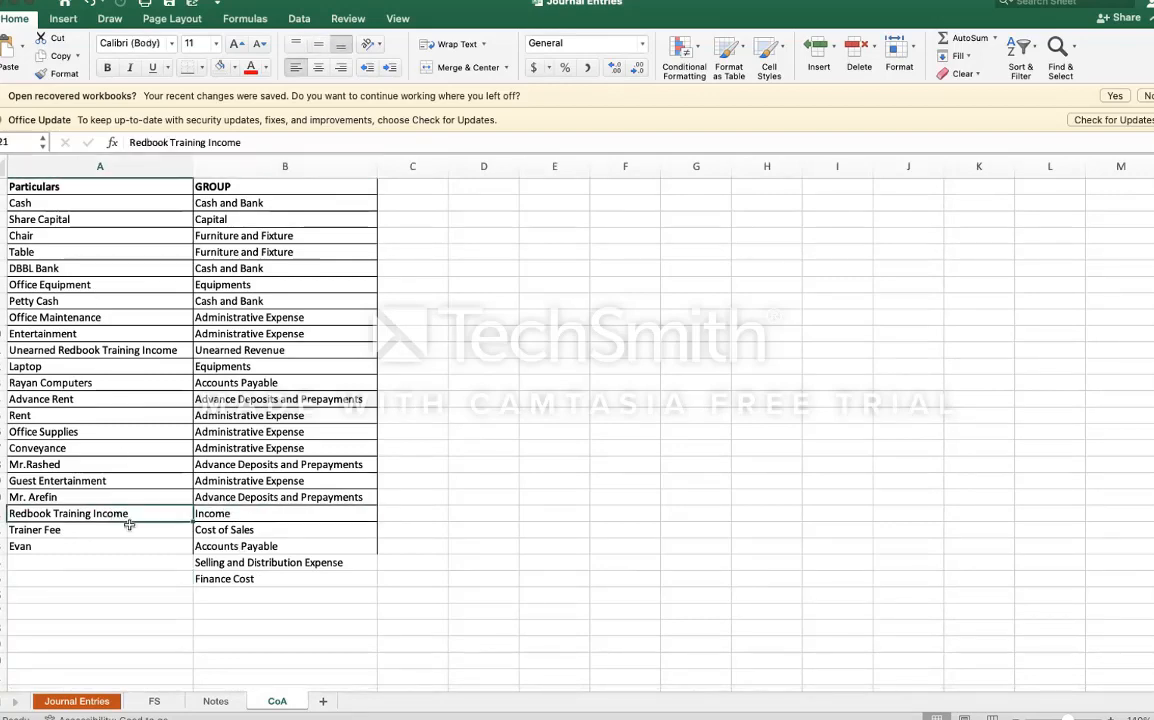
click(2, 530)
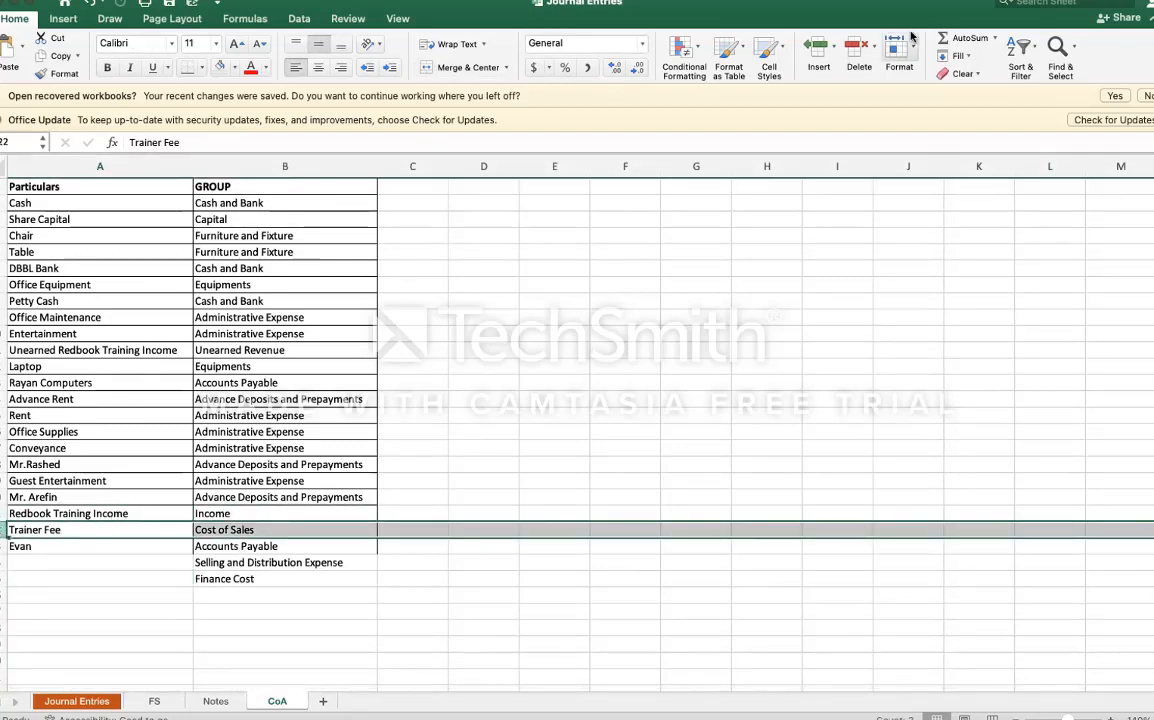
click(821, 50)
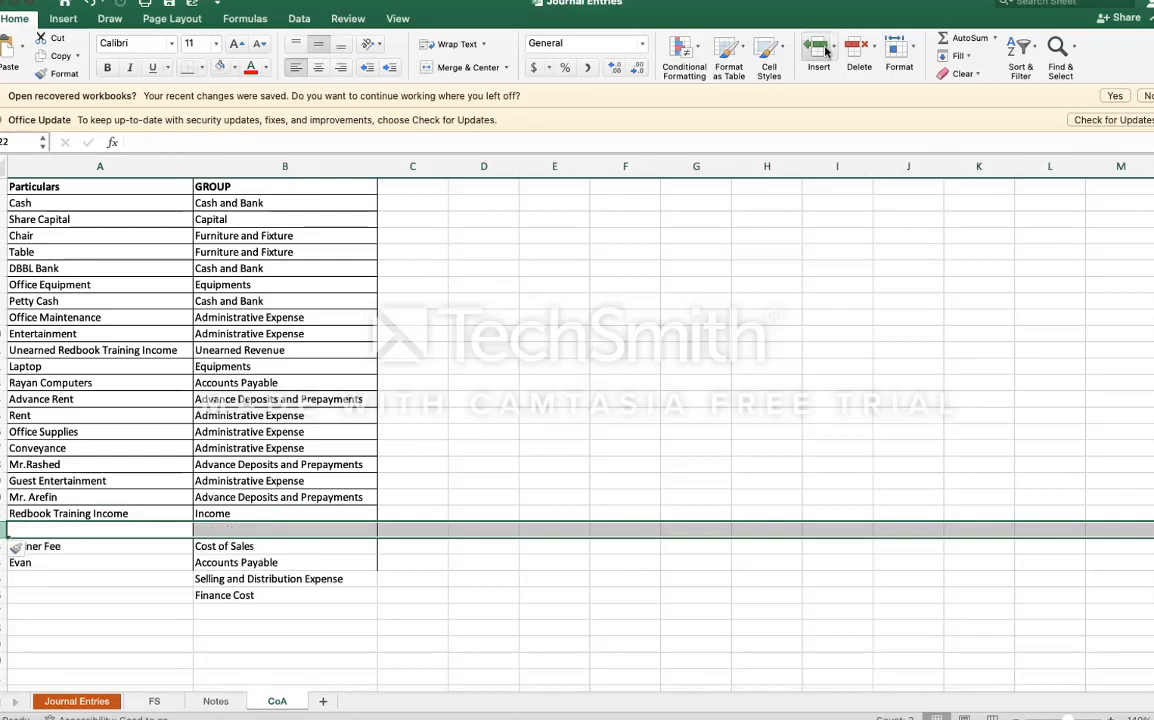
Step: Enter Practical Accounting Training Income as the account name in the Particulars cell of the blank row
click(134, 528)
text(Exce)
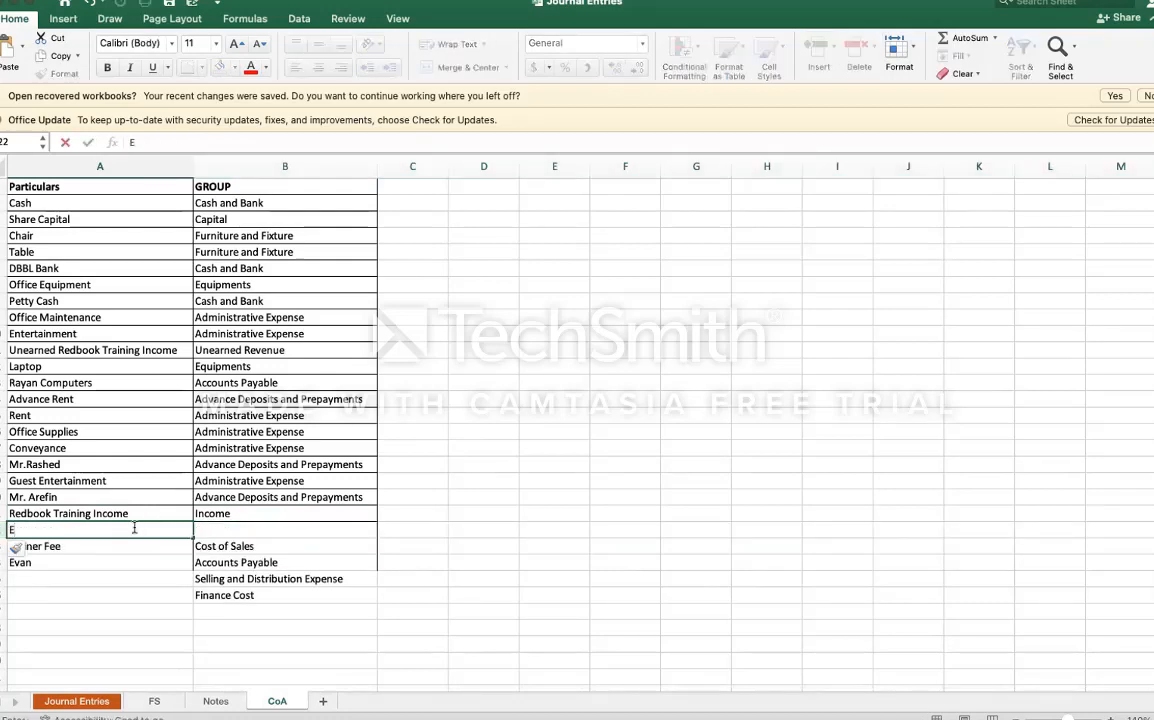
key(BackSpace)
key(BackSpace)
key(BackSpace)
key(BackSpace)
text(Practical acc)
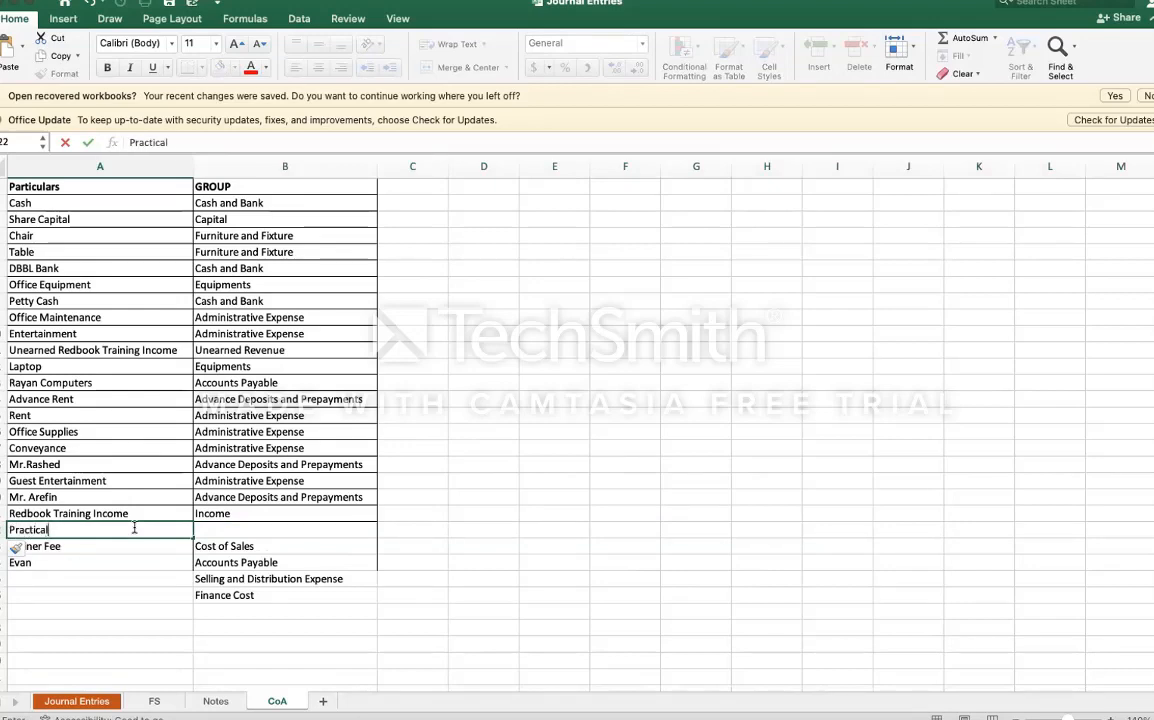
key(BackSpace)
key(BackSpace)
key(BackSpace)
text(Accoun)
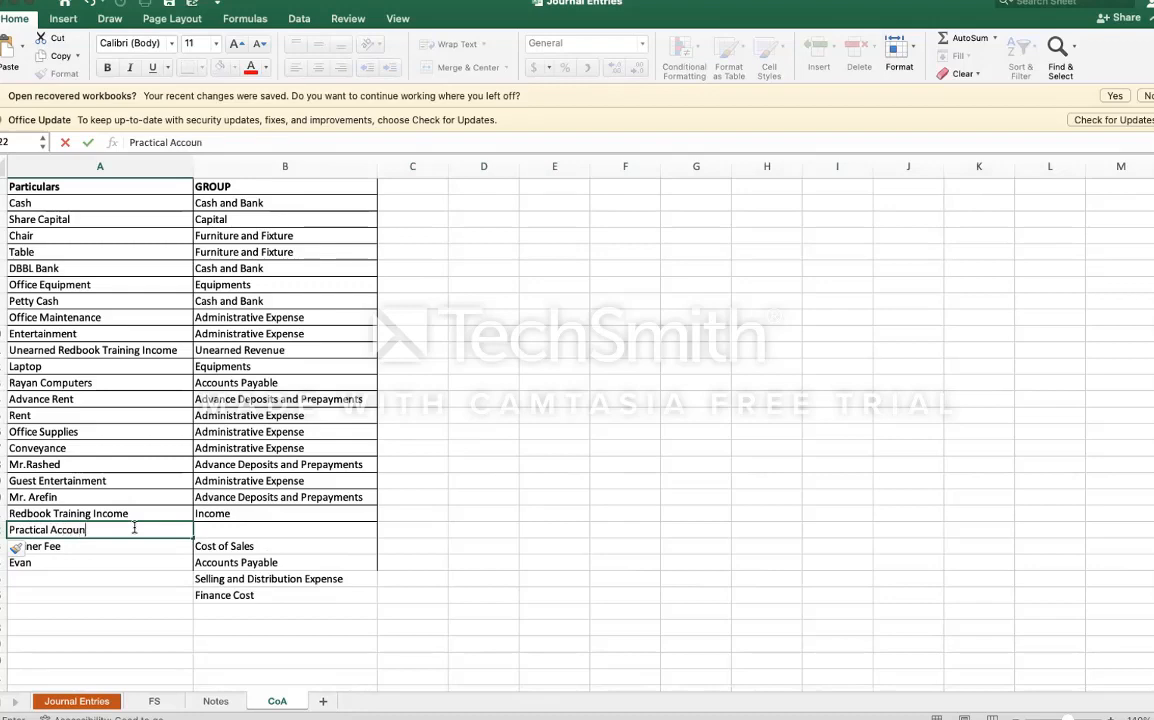
text(ting Training)
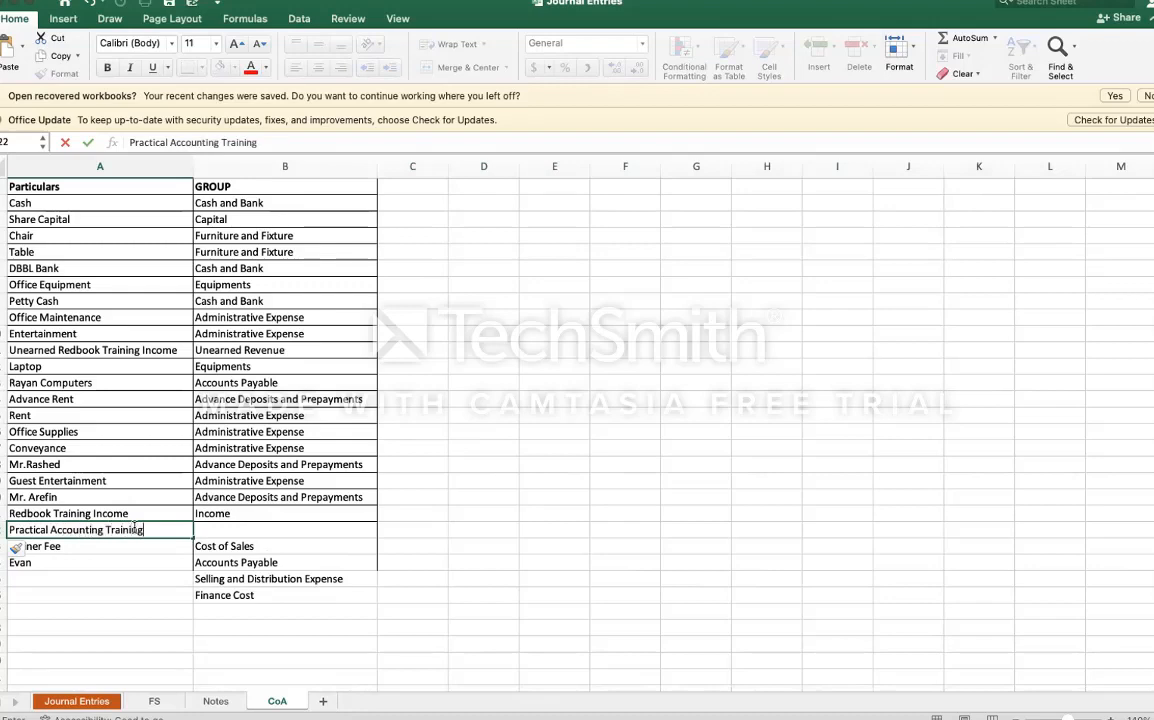
text( Income)
key(Return)
key(Up)
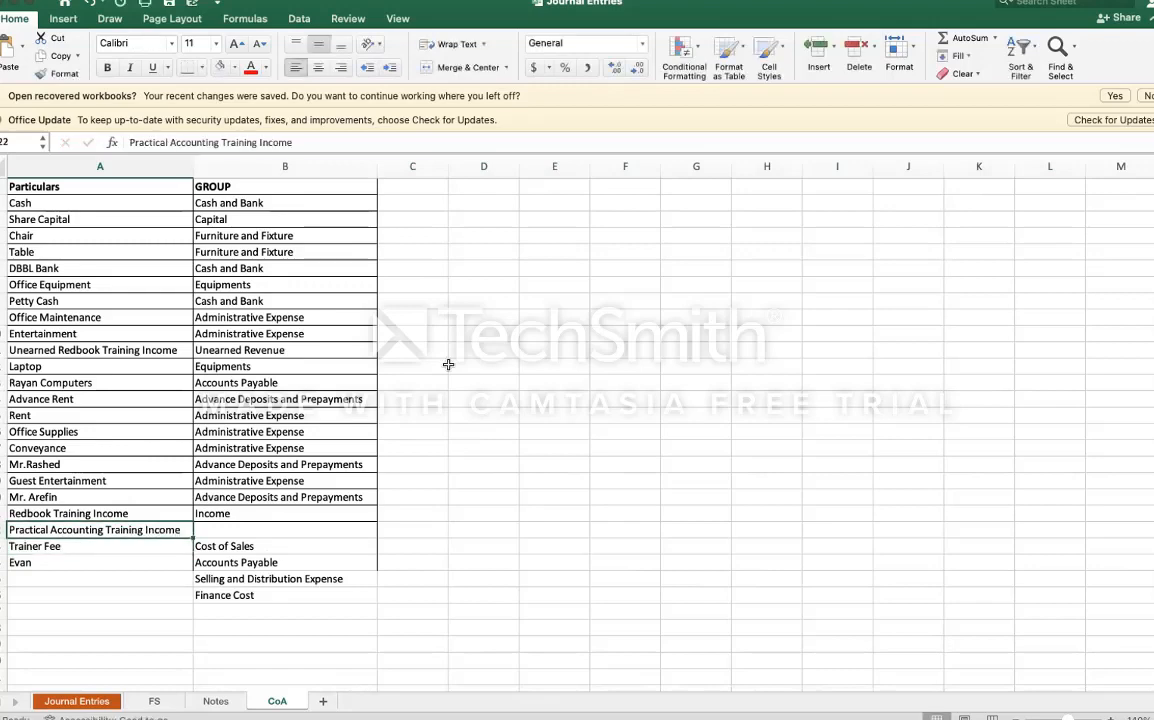
Step: Assign the Practical Accounting Training Income account to the Income group
key(Right)
text(Income)
key(Return)
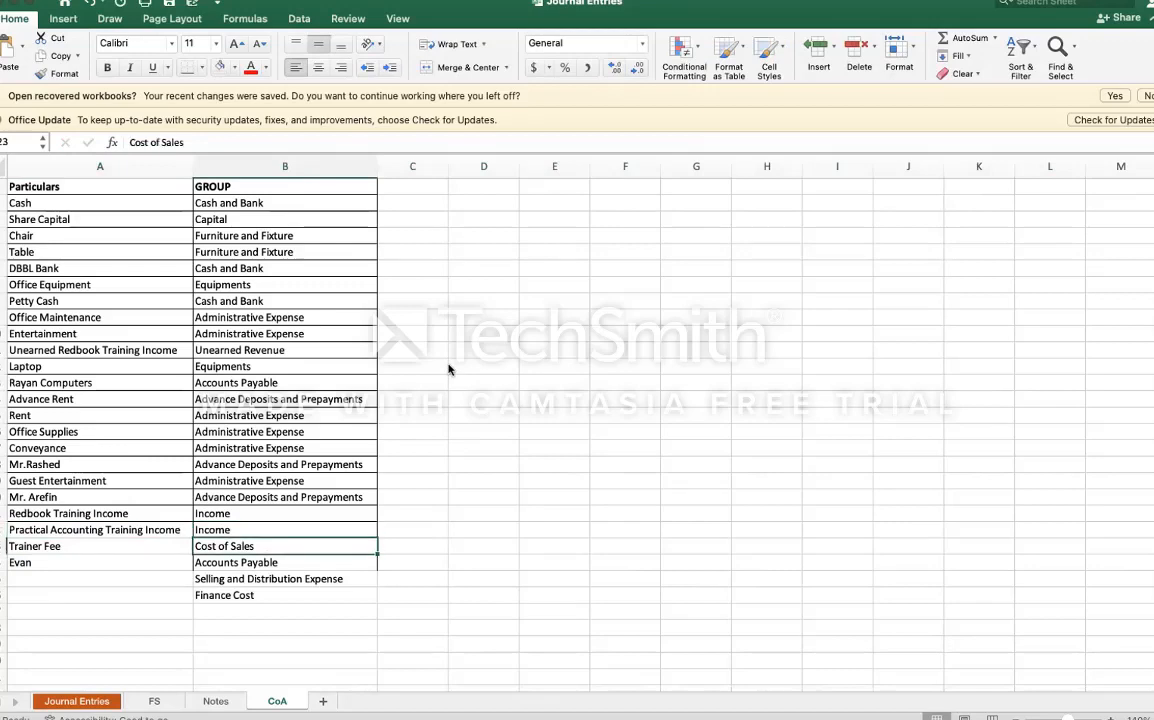
Step: Copy the Redbook Training Income and Practical Accounting Training Income names from CoA into Notes, directly below the Income heading of Note-01
click(220, 701)
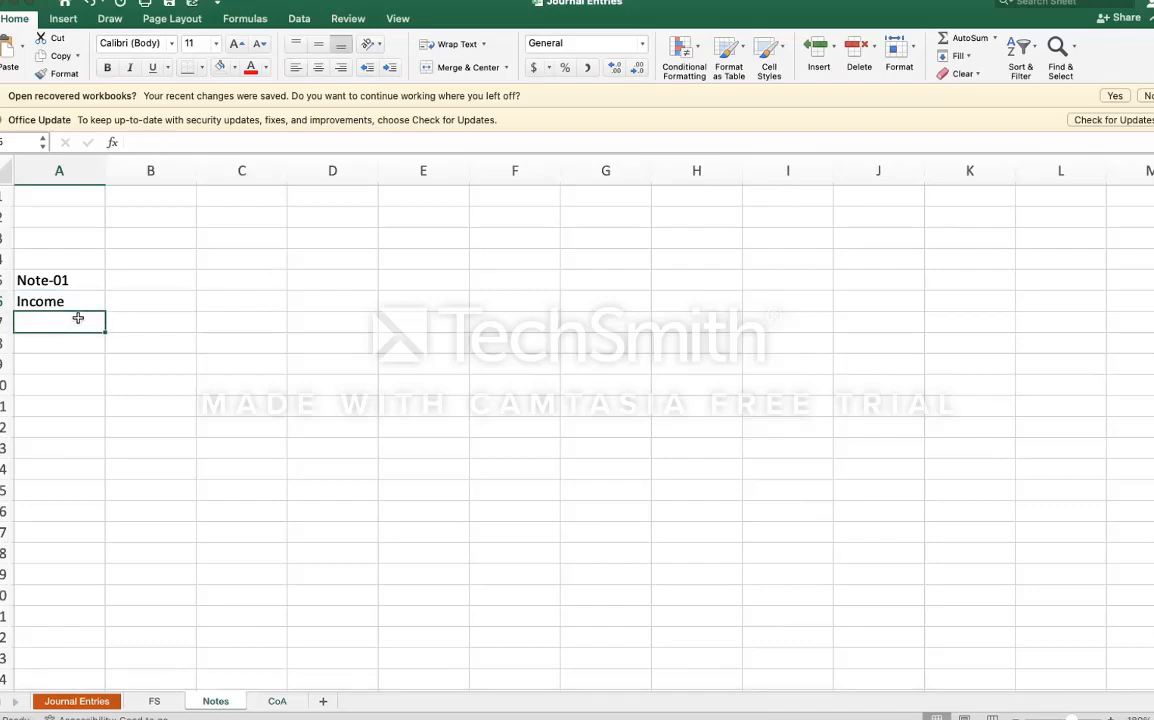
drag(88, 330, 86, 340)
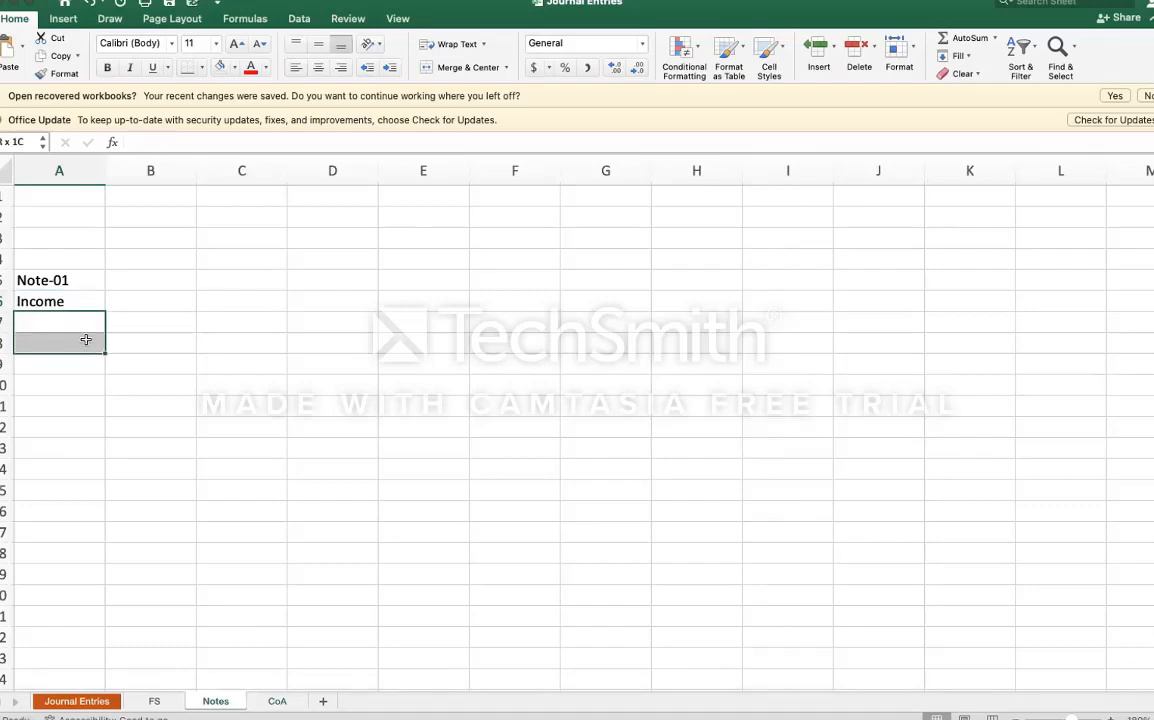
click(277, 701)
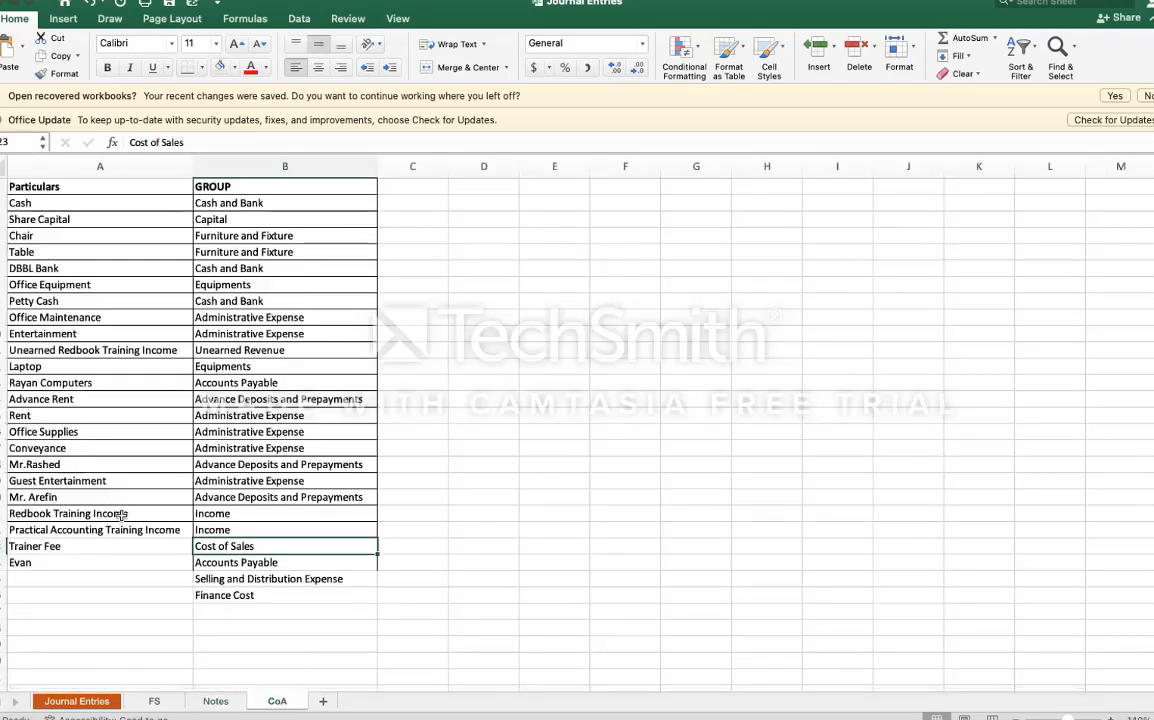
drag(121, 514, 123, 527)
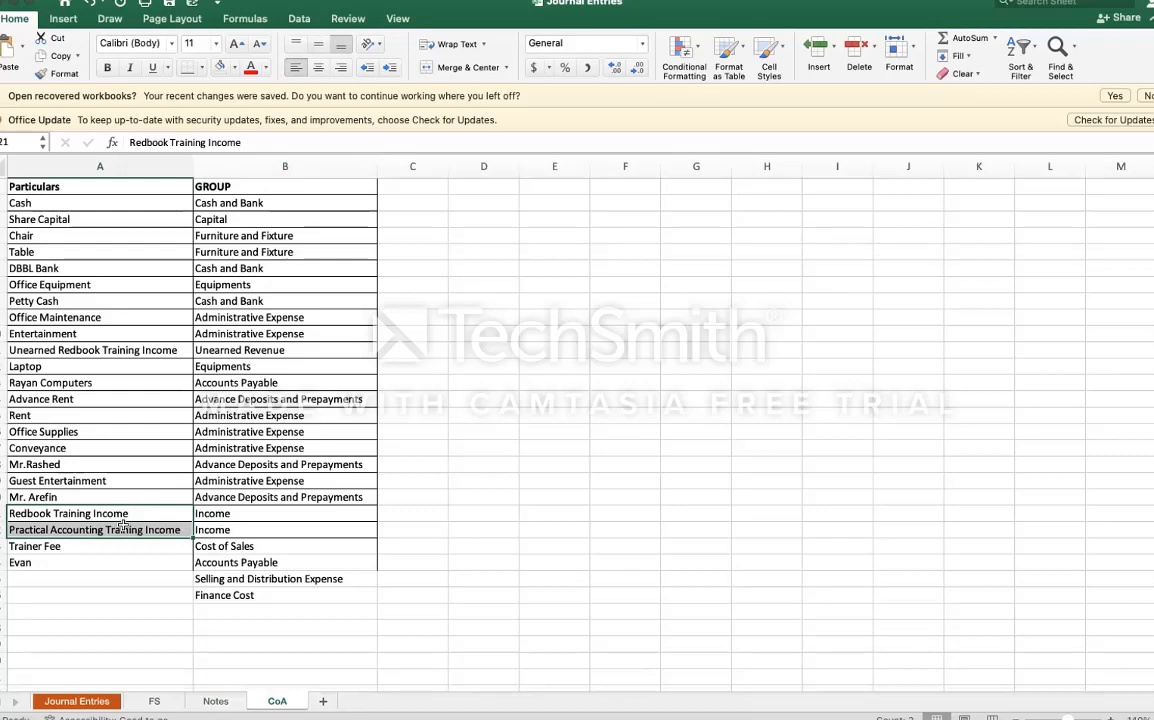
key(super+c)
click(224, 703)
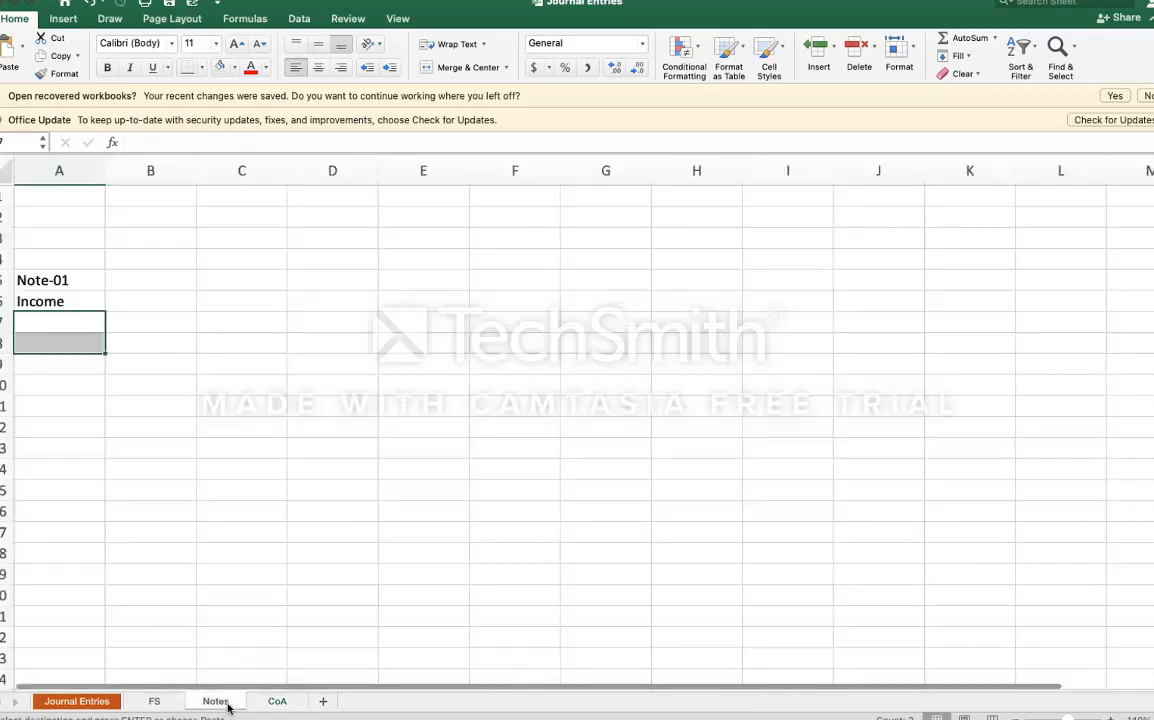
key(Up)
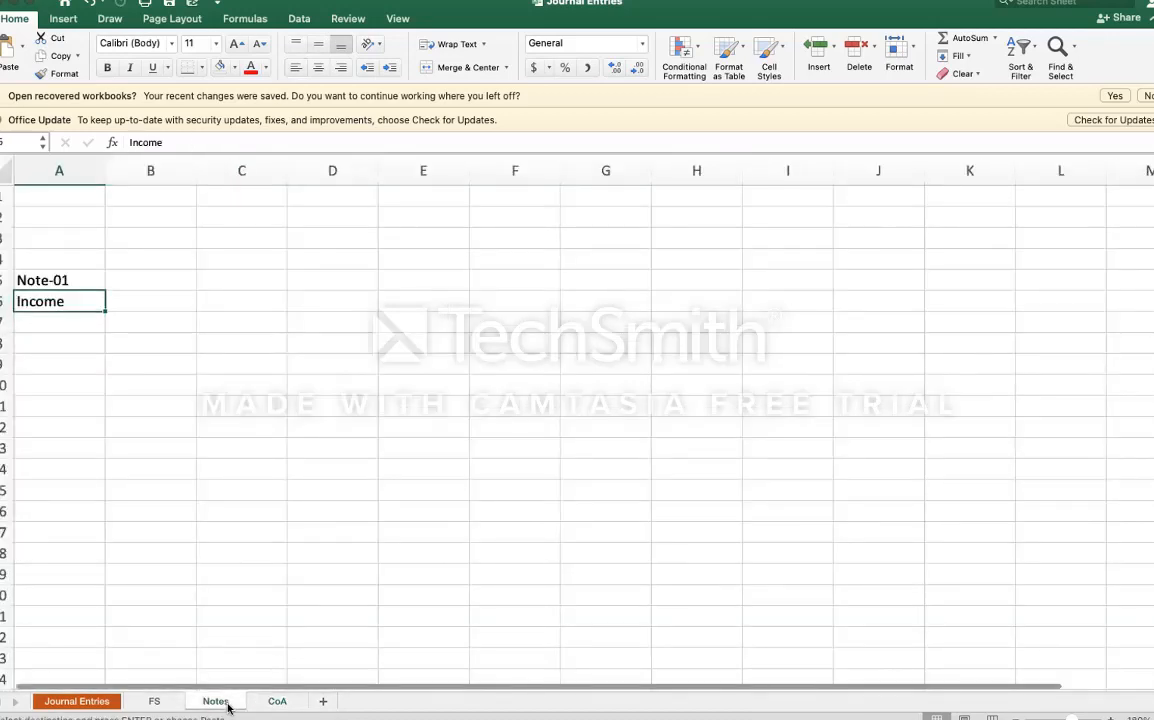
key(Down)
key(super+v)
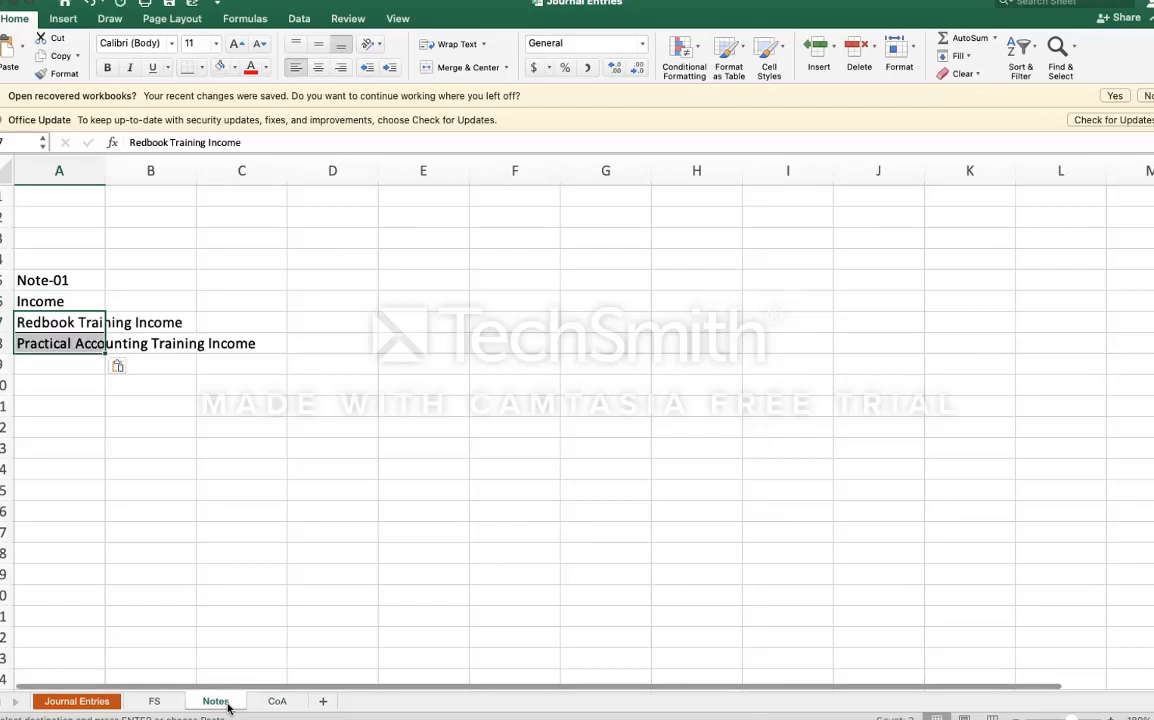
Step: Fit column A of Notes to the account names and remove the borders around the two training income accounts
double_click(105, 170)
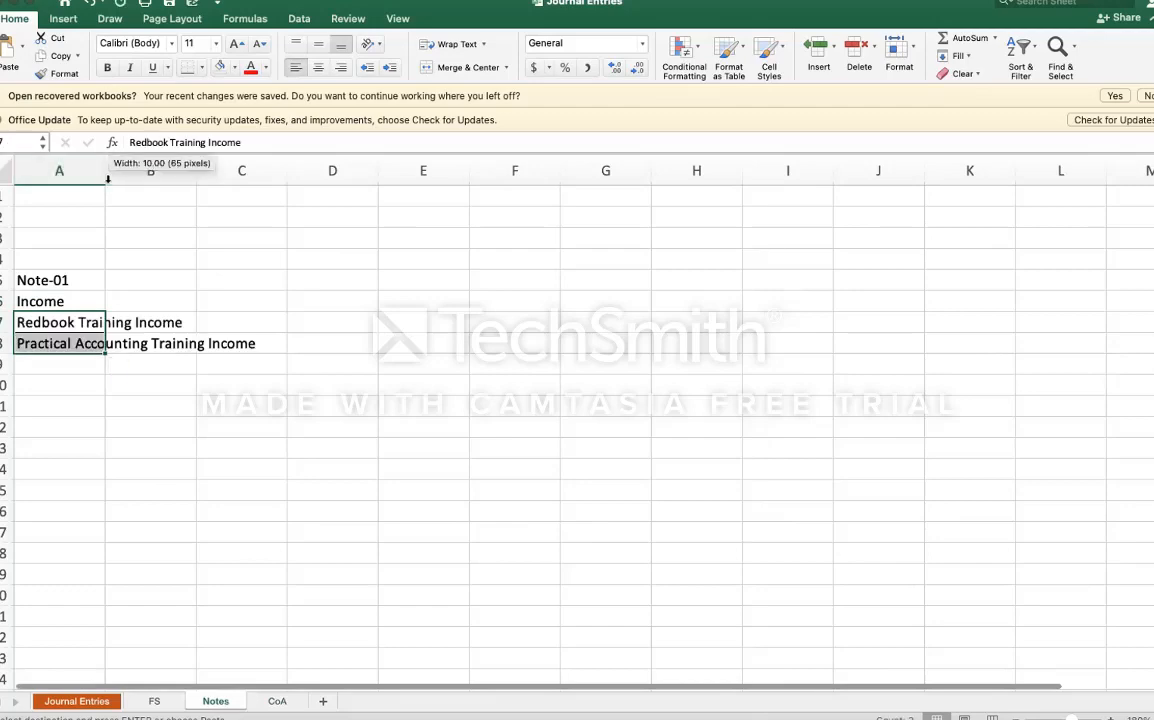
click(310, 321)
click(304, 345)
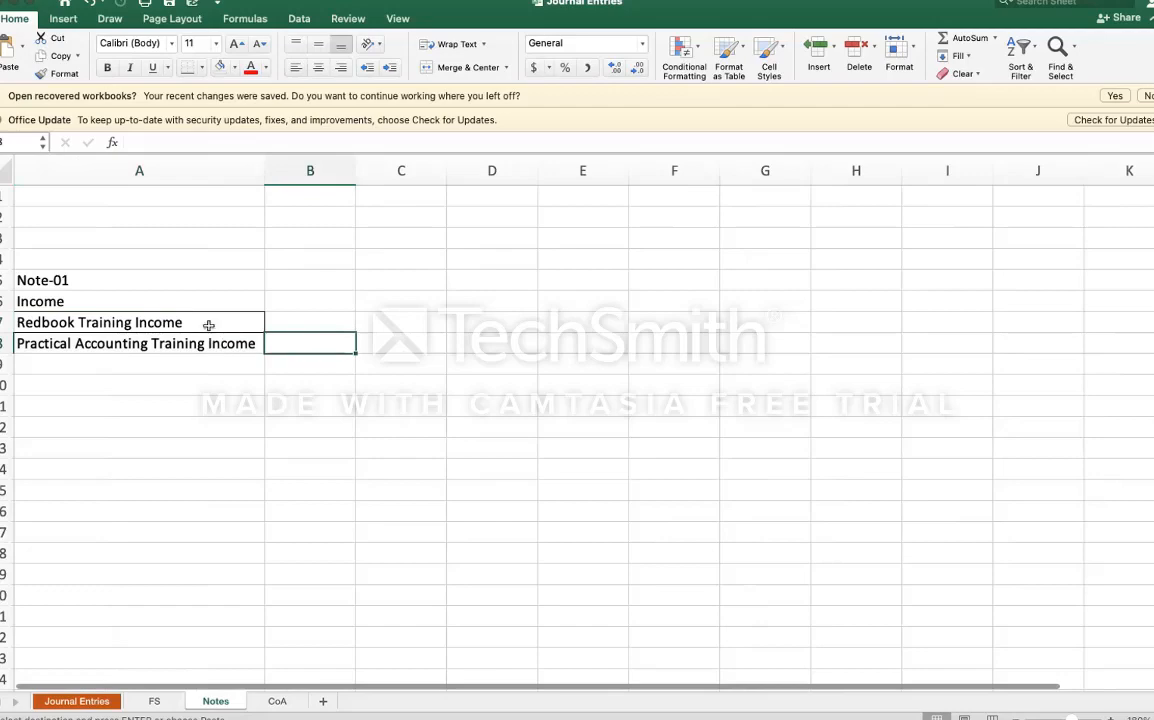
drag(211, 323, 210, 335)
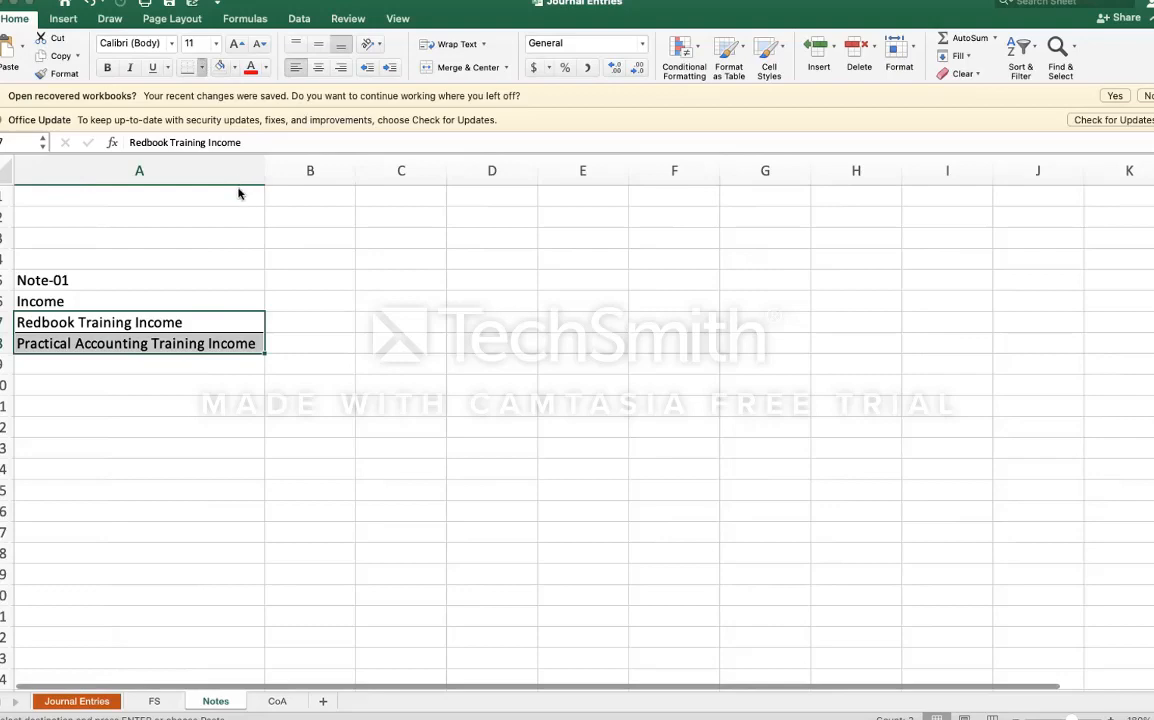
key(Escape)
click(316, 323)
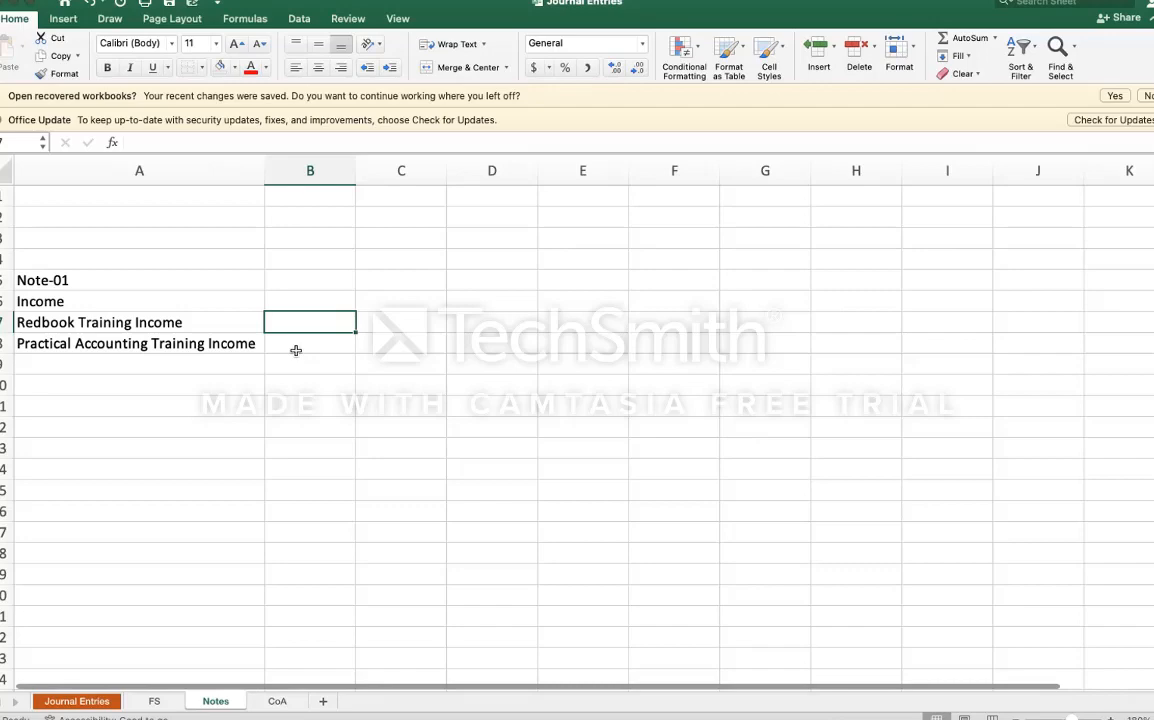
Step: Review the journal entries and the account list with its groups on the Journal Entries sheet
click(76, 701)
scroll(191, 387, up, 3)
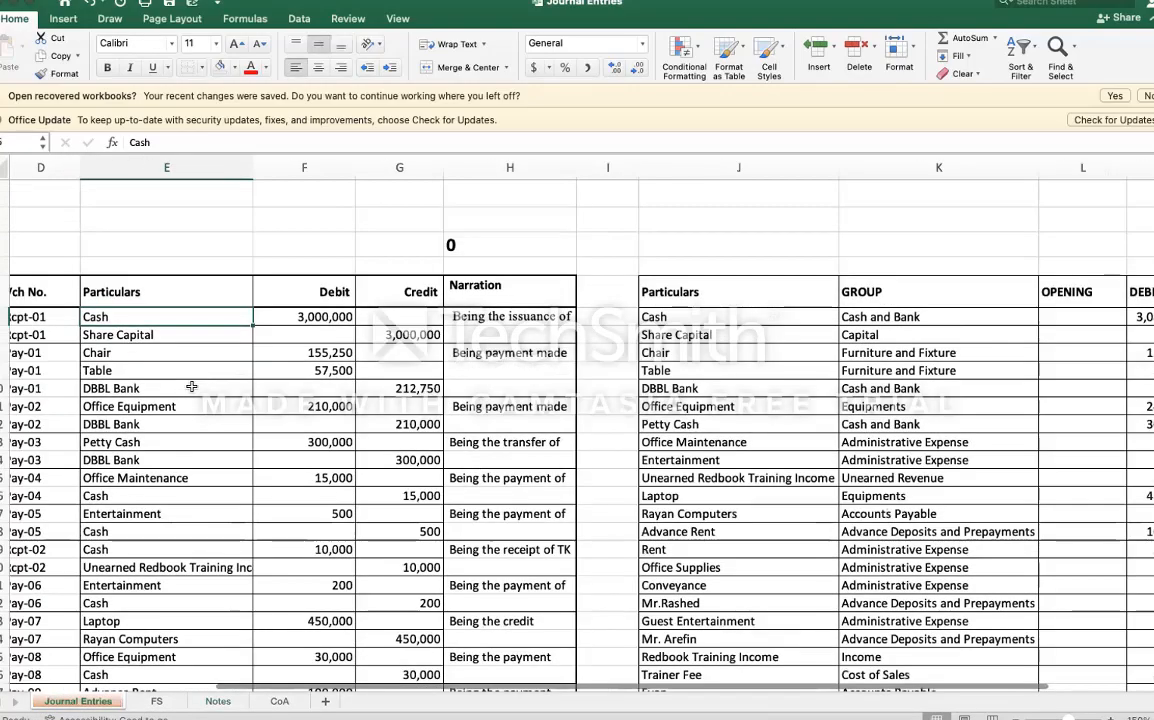
scroll(191, 387, down, 5)
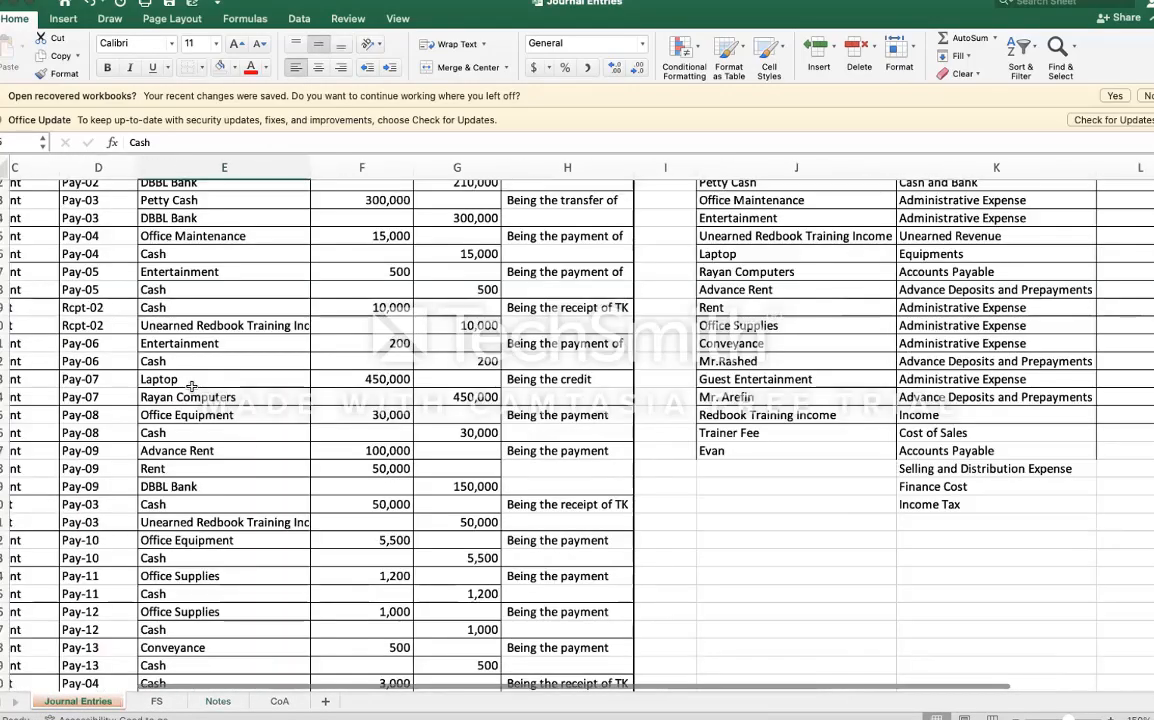
scroll(207, 548, down, 3)
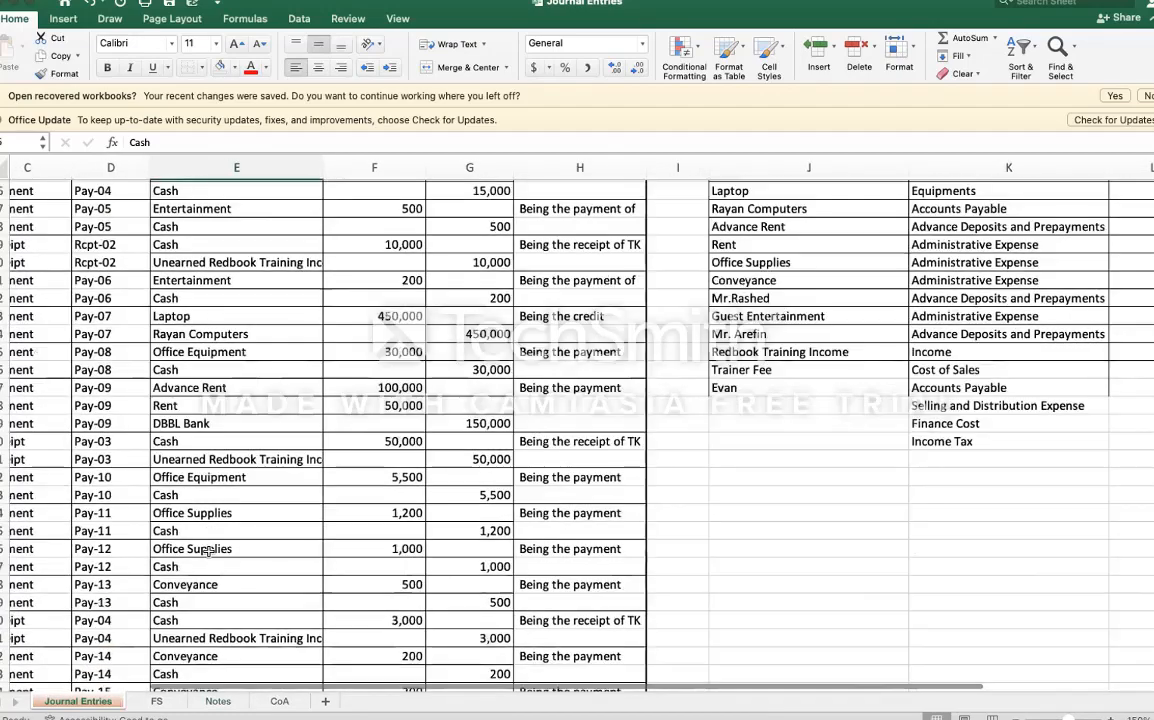
scroll(207, 548, up, 1)
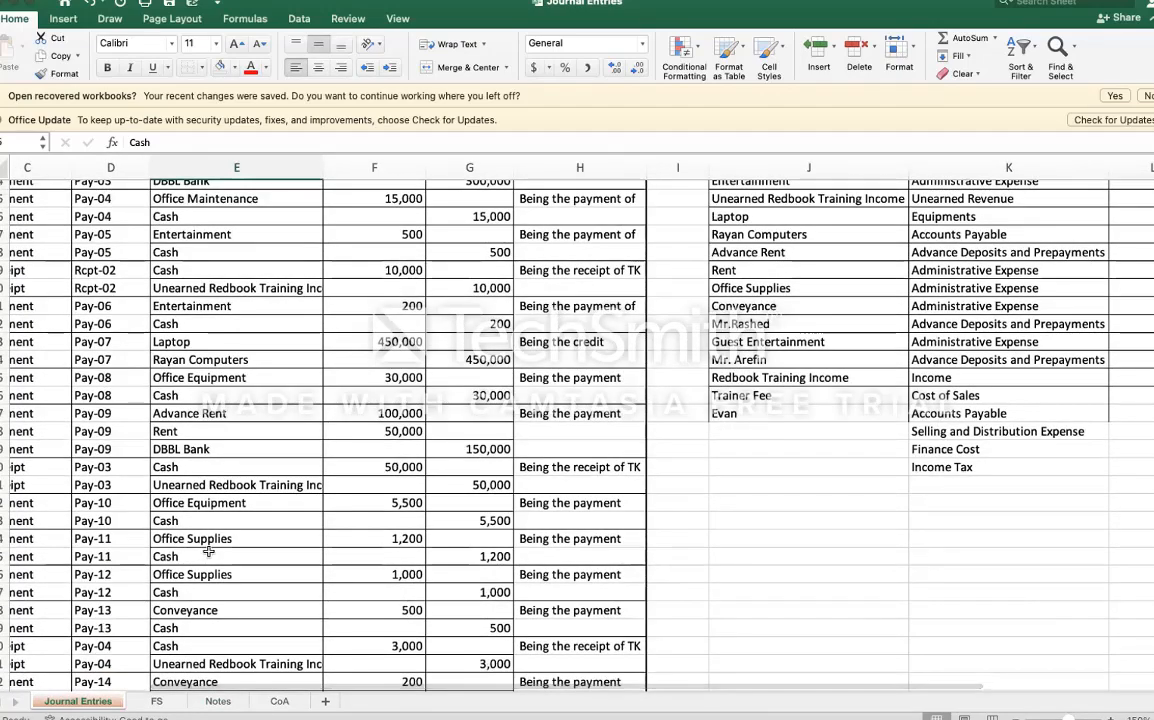
scroll(207, 548, up, 1)
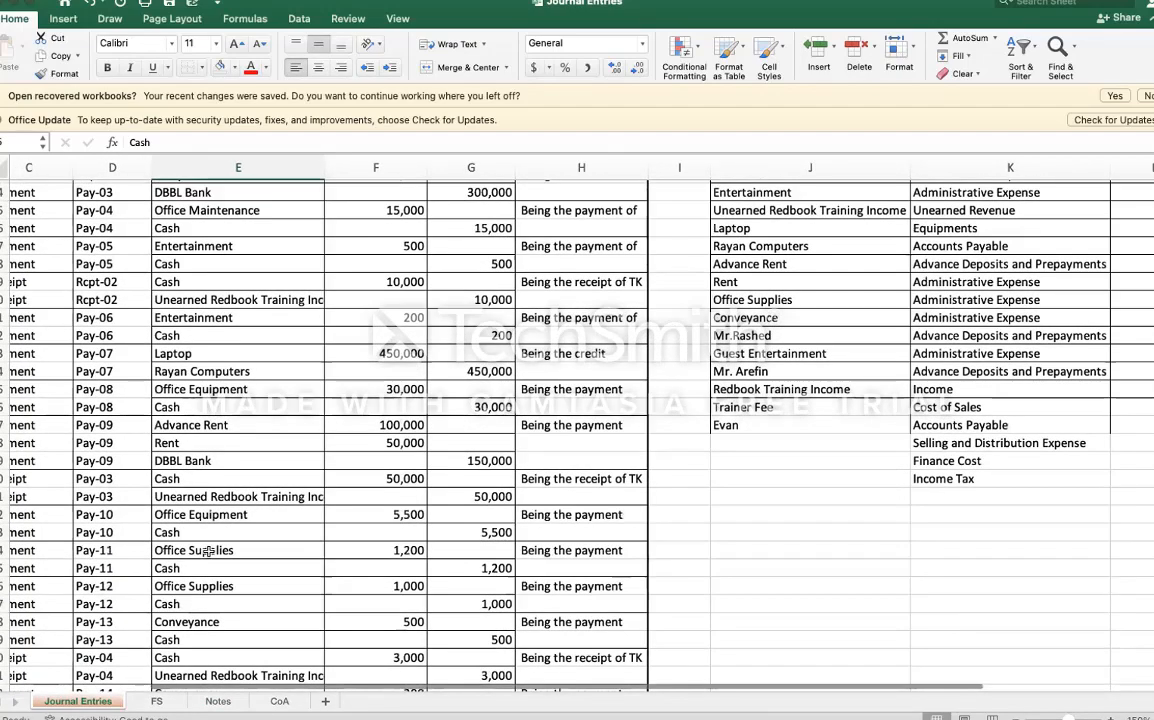
scroll(206, 550, up, 1)
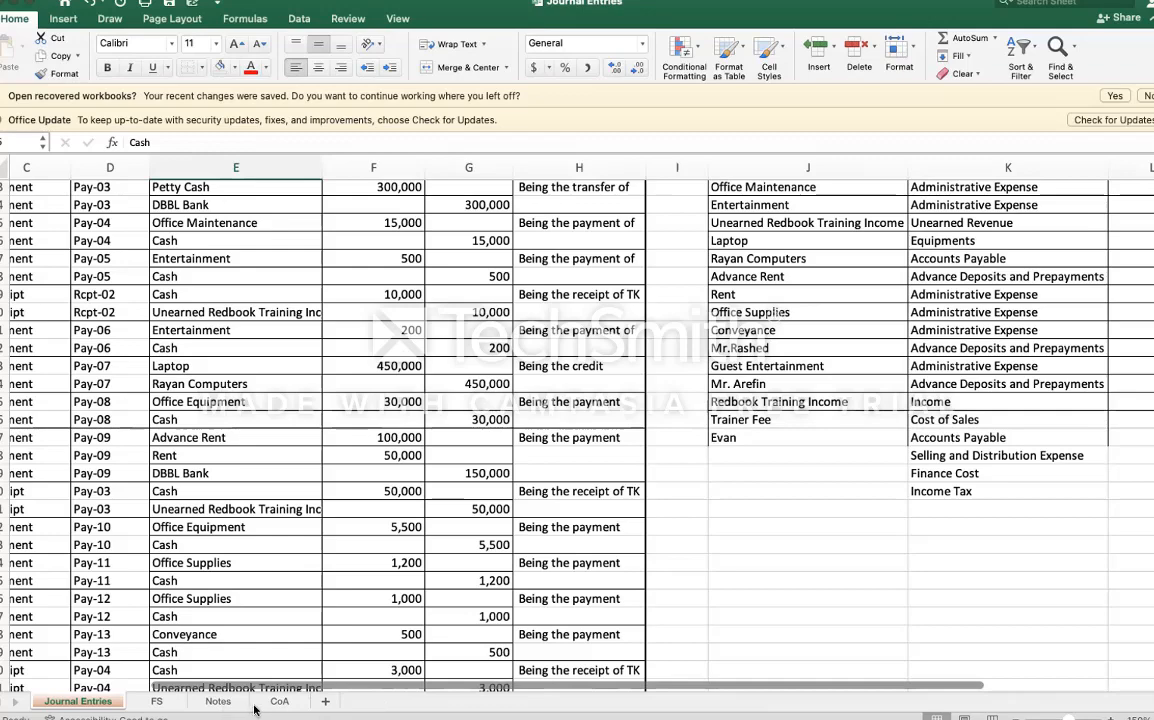
Step: Examine the Income and Administrative Expense amount formulas in the FS profit and loss account
click(156, 701)
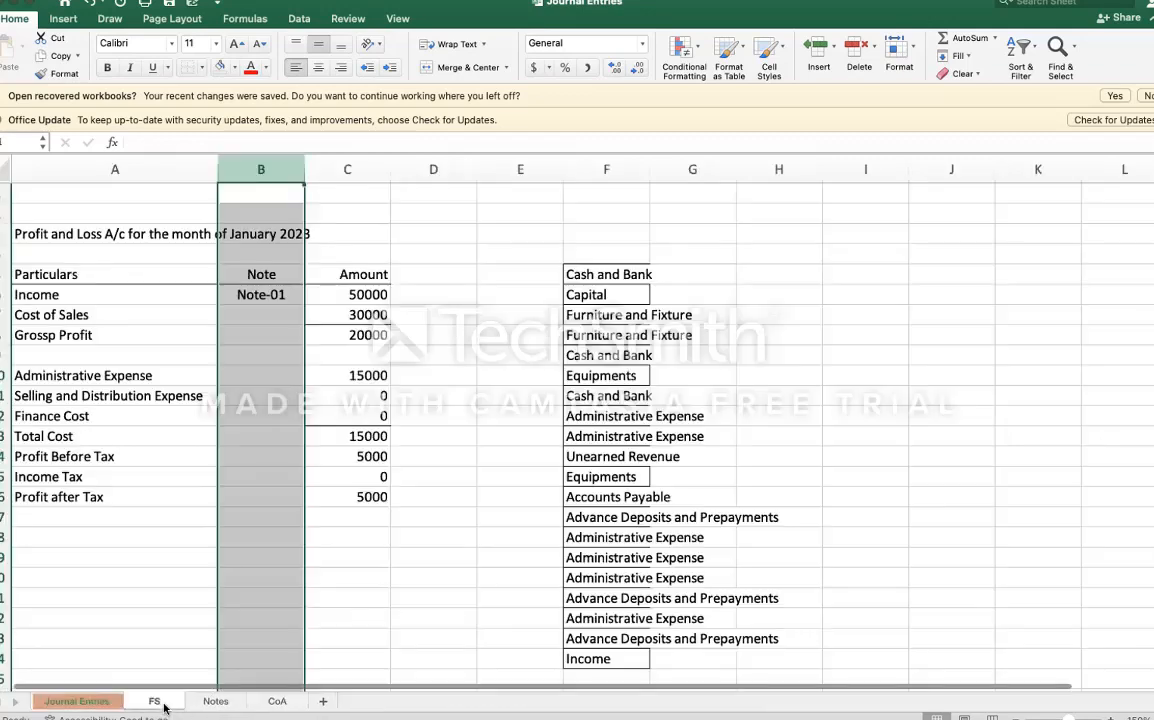
click(154, 298)
click(347, 297)
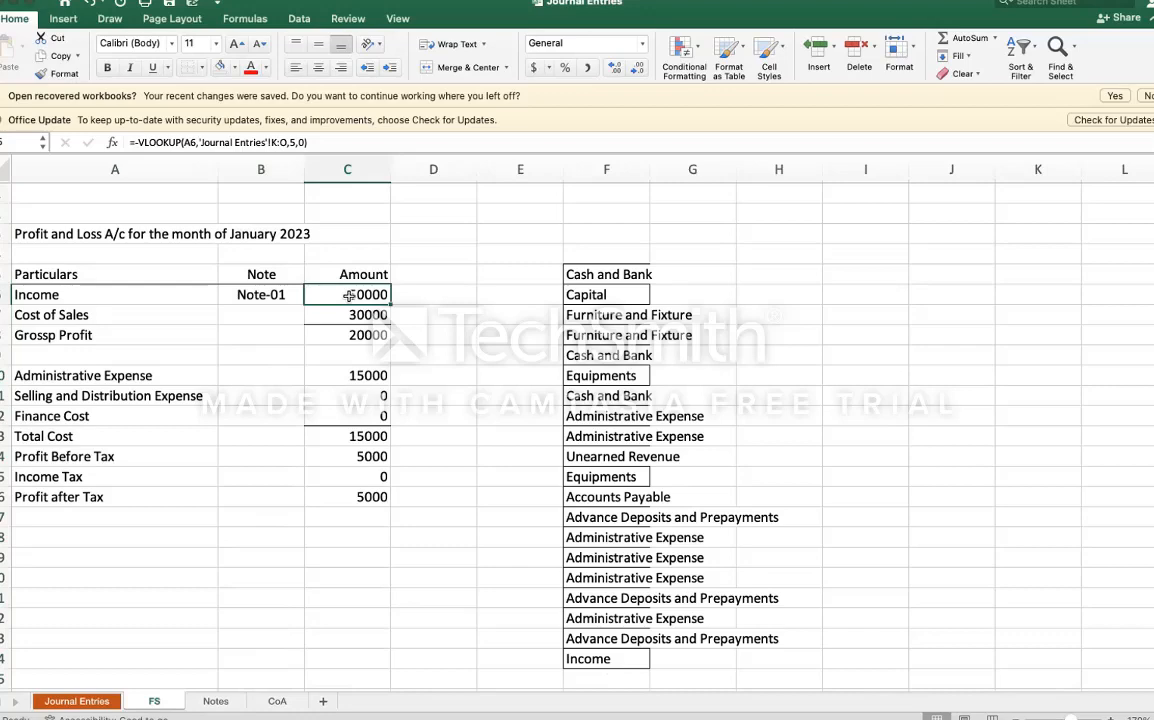
click(86, 296)
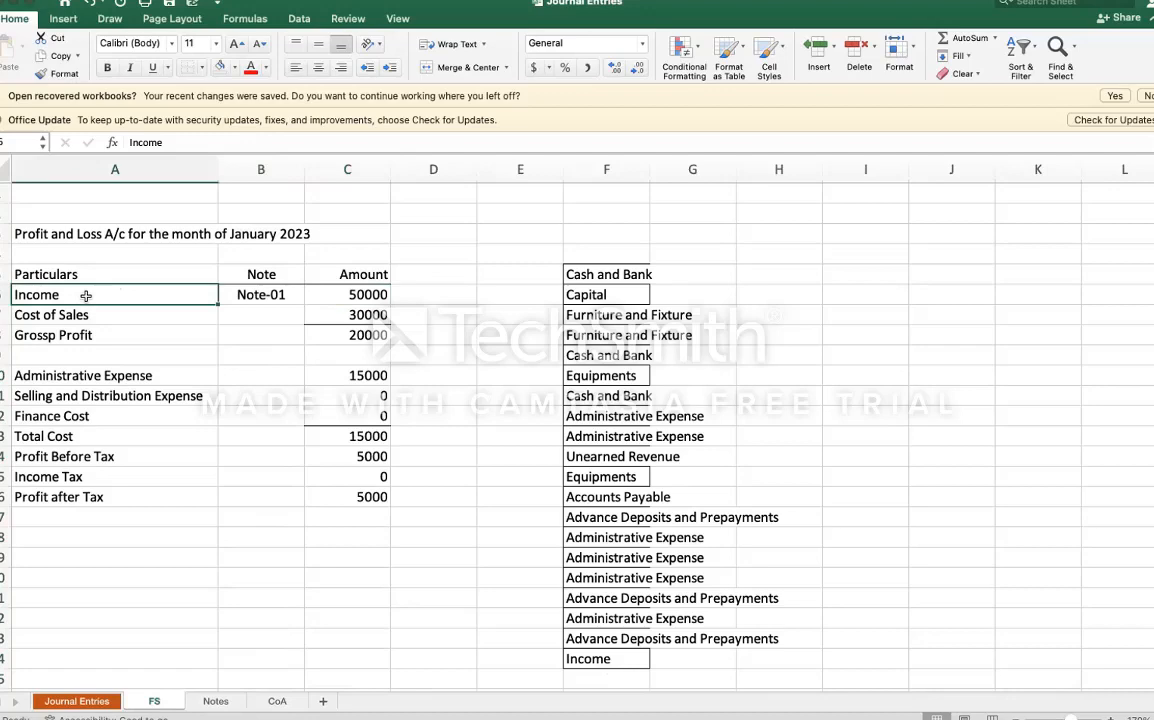
click(115, 375)
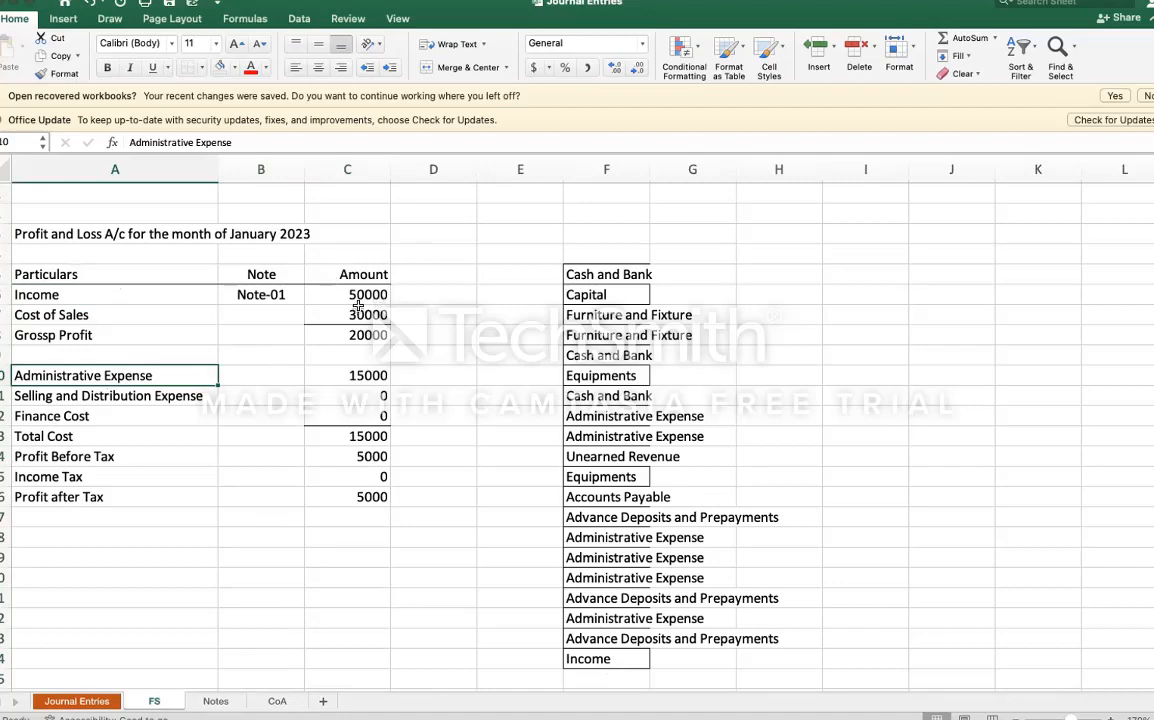
click(360, 296)
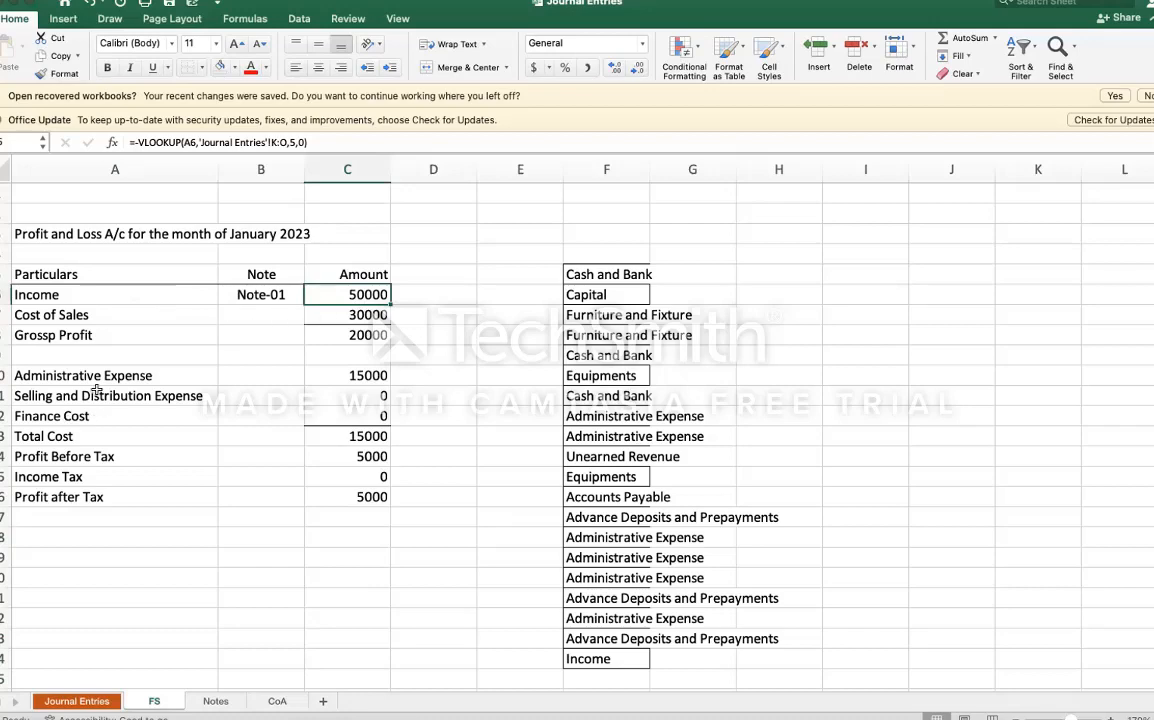
click(316, 375)
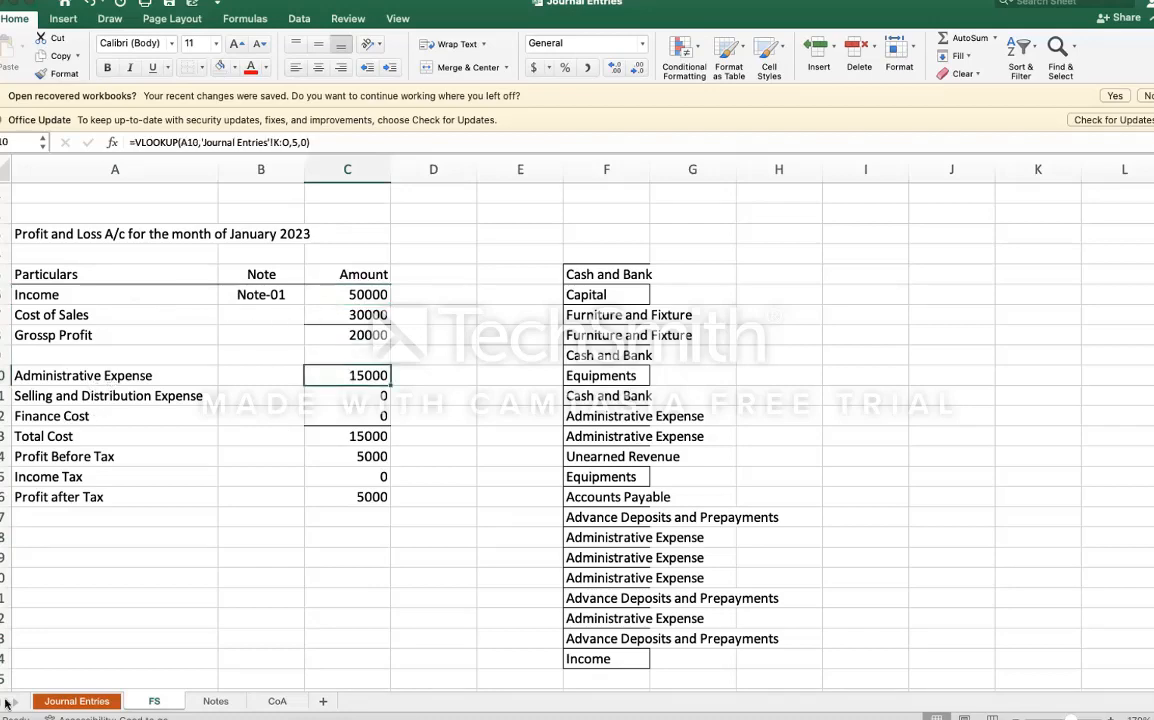
click(215, 701)
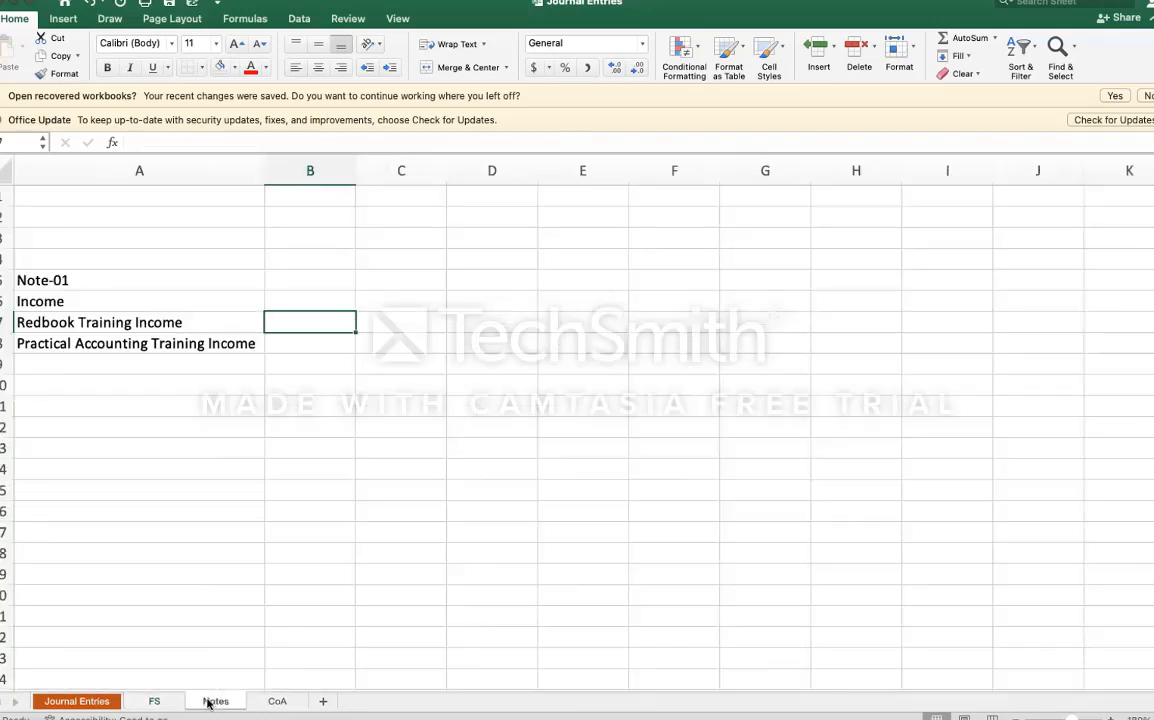
click(155, 701)
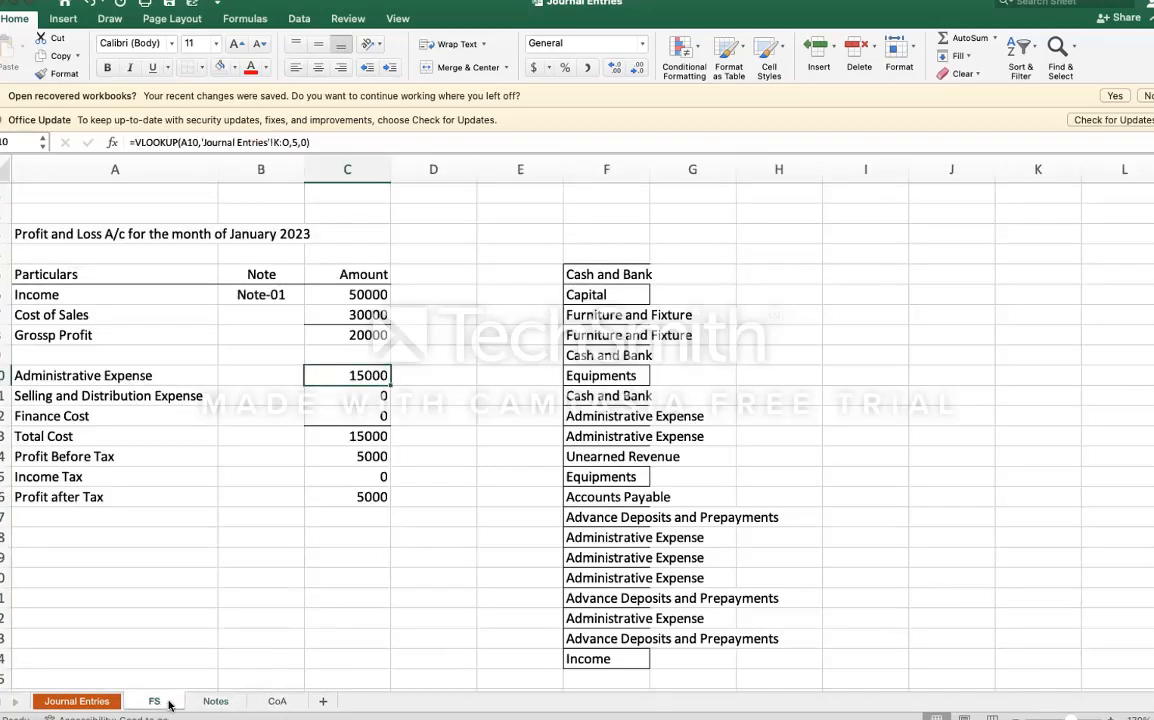
Step: Inspect the accounts grouped under Administrative Expense in Journal Entries, including the Office Maintenance debit formula
click(110, 704)
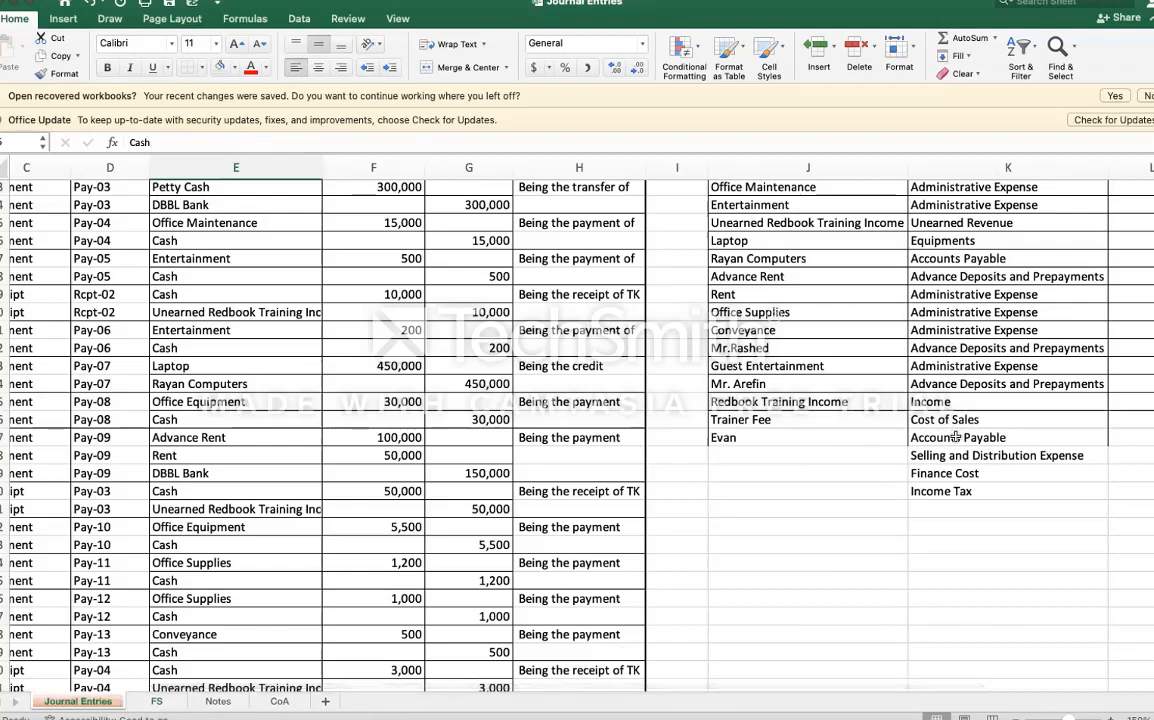
click(880, 348)
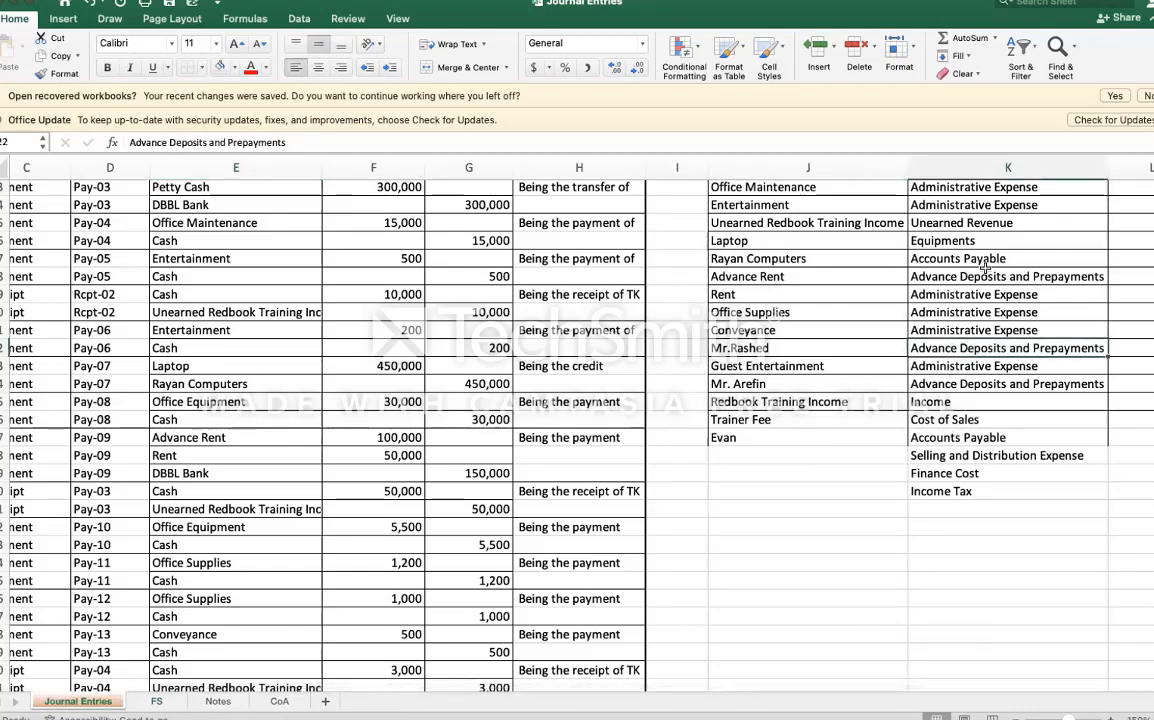
click(971, 294)
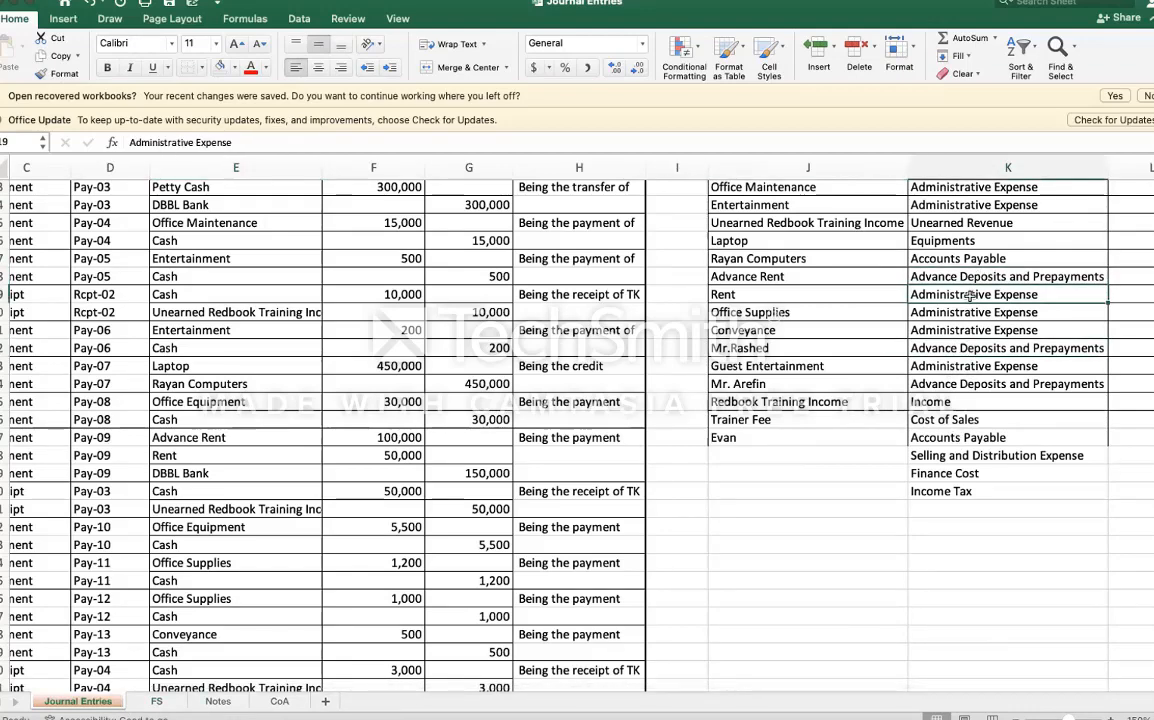
scroll(971, 294, up, 5)
scroll(965, 360, right, 3)
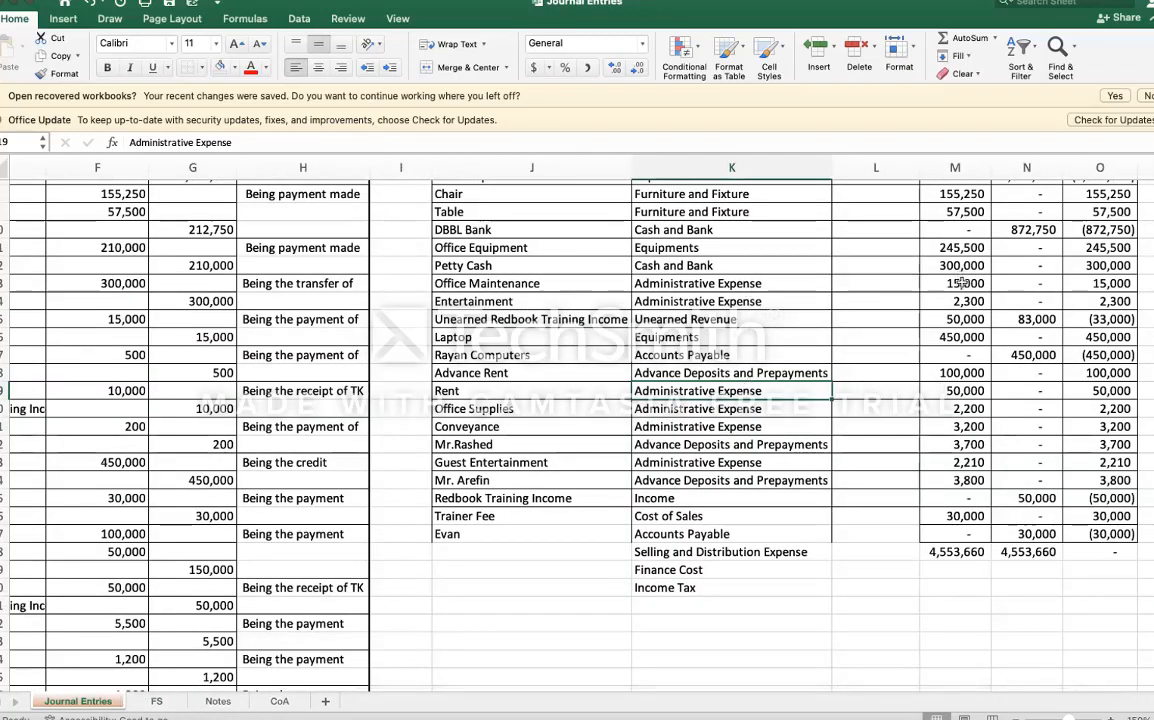
click(963, 284)
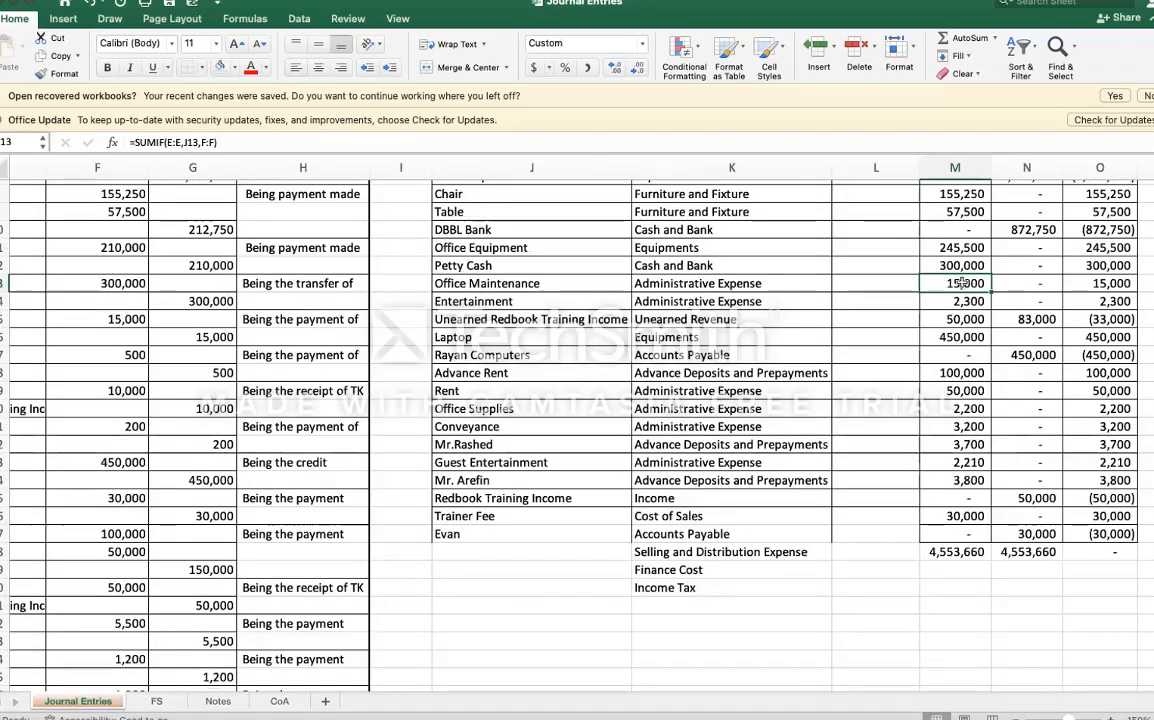
Step: Replace the Income amount formula in FS with a new SUMIF that uses Journal Entries column K as its range
key(ctrl+Page_Down)
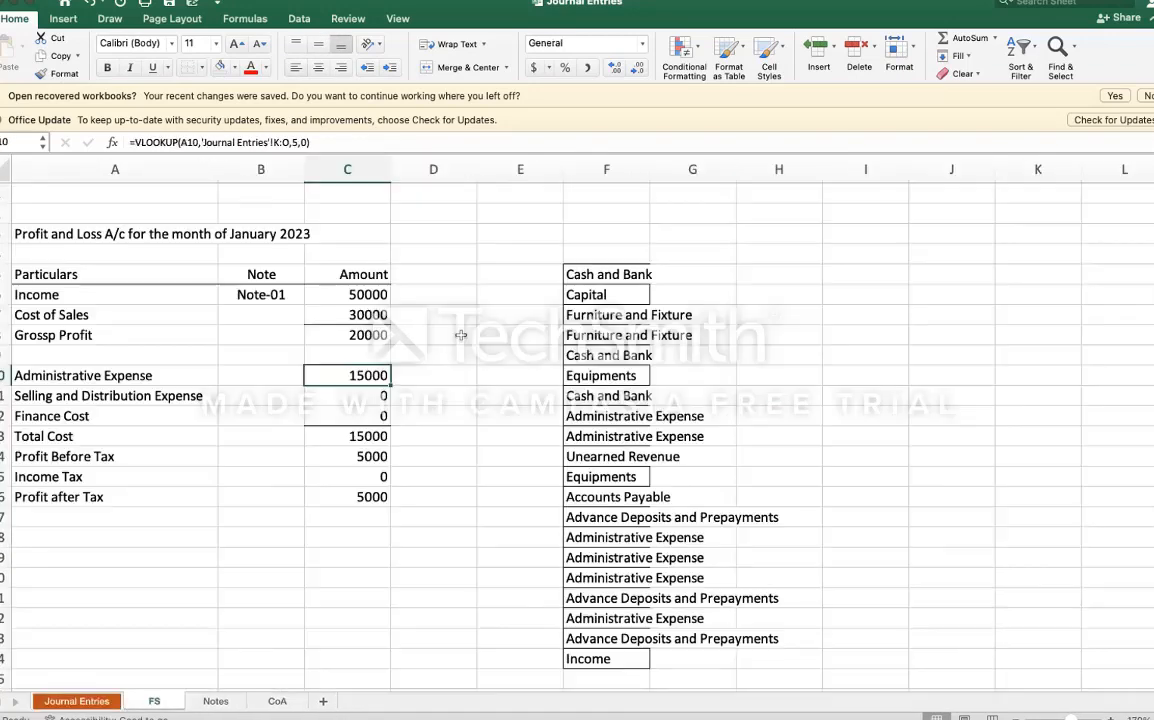
click(370, 296)
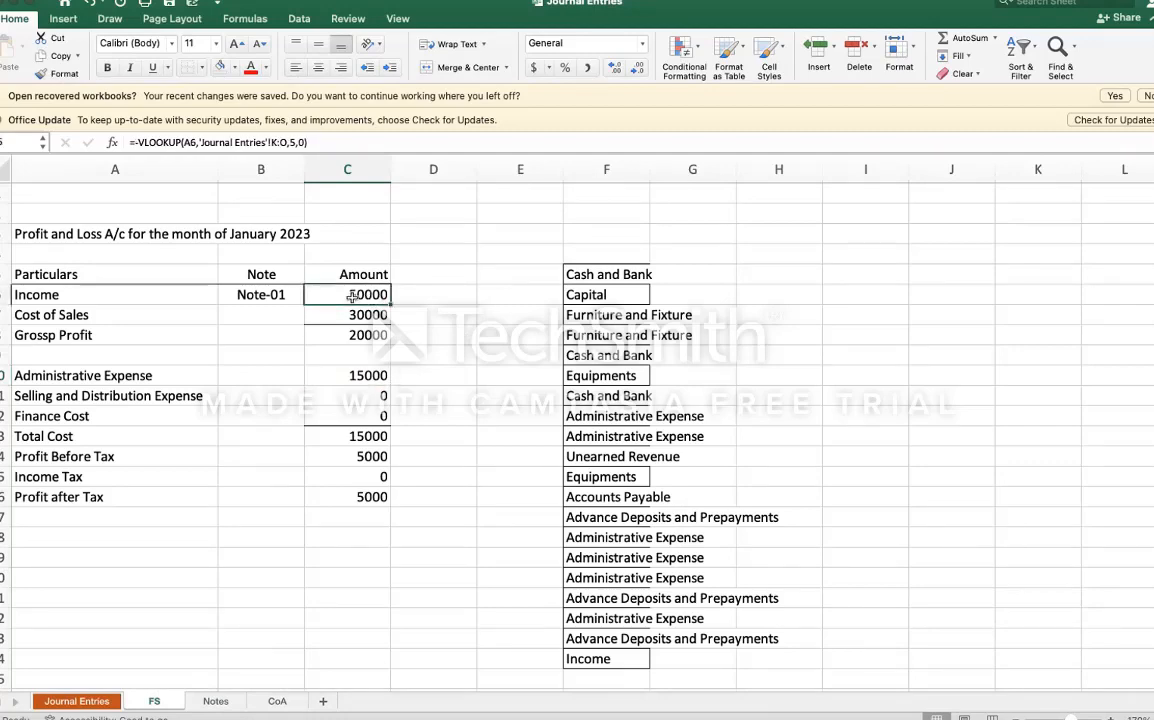
text(=su)
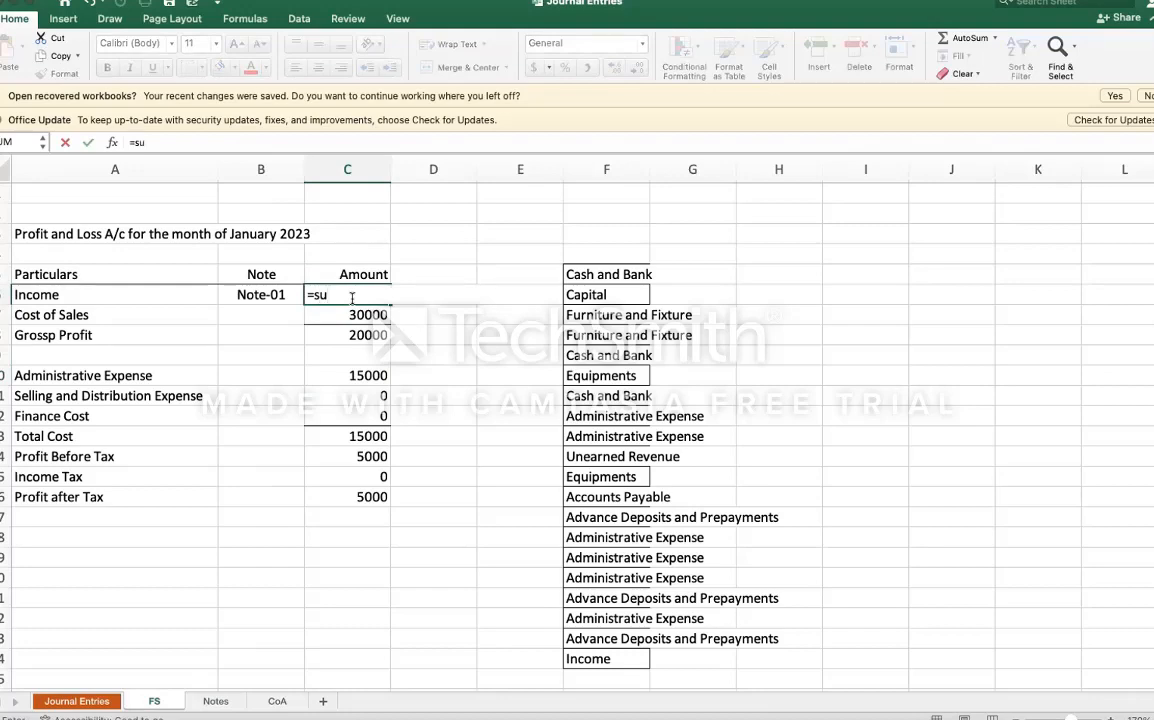
text(mif)
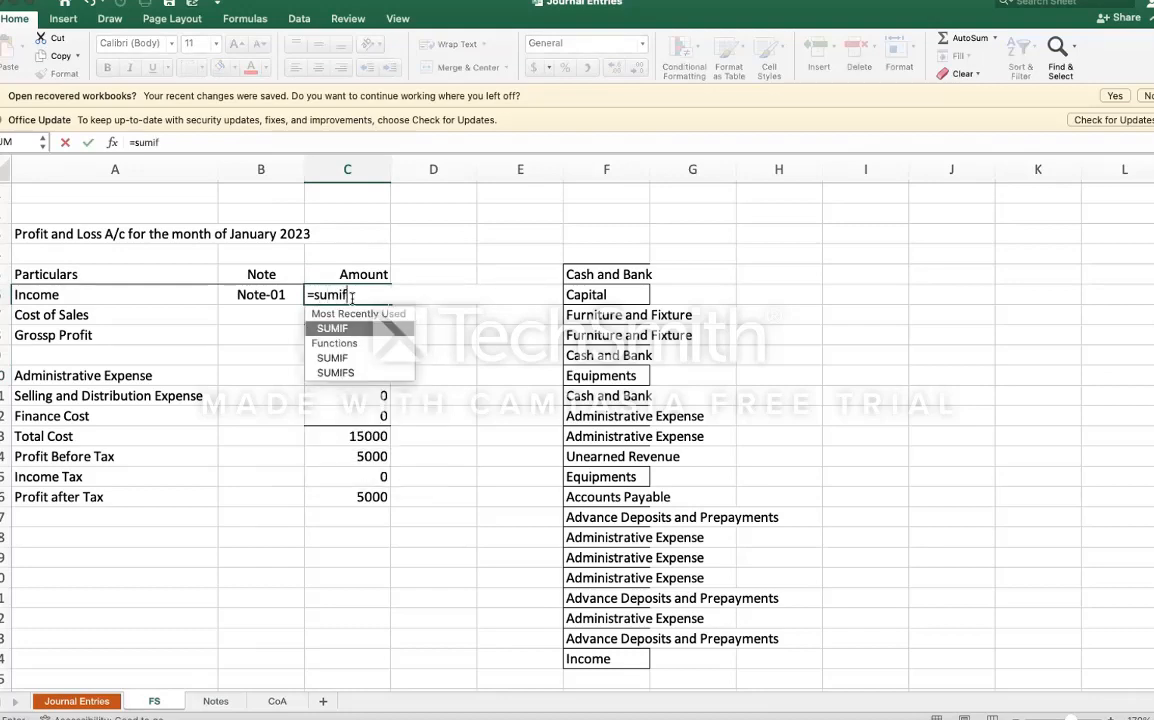
key(Tab)
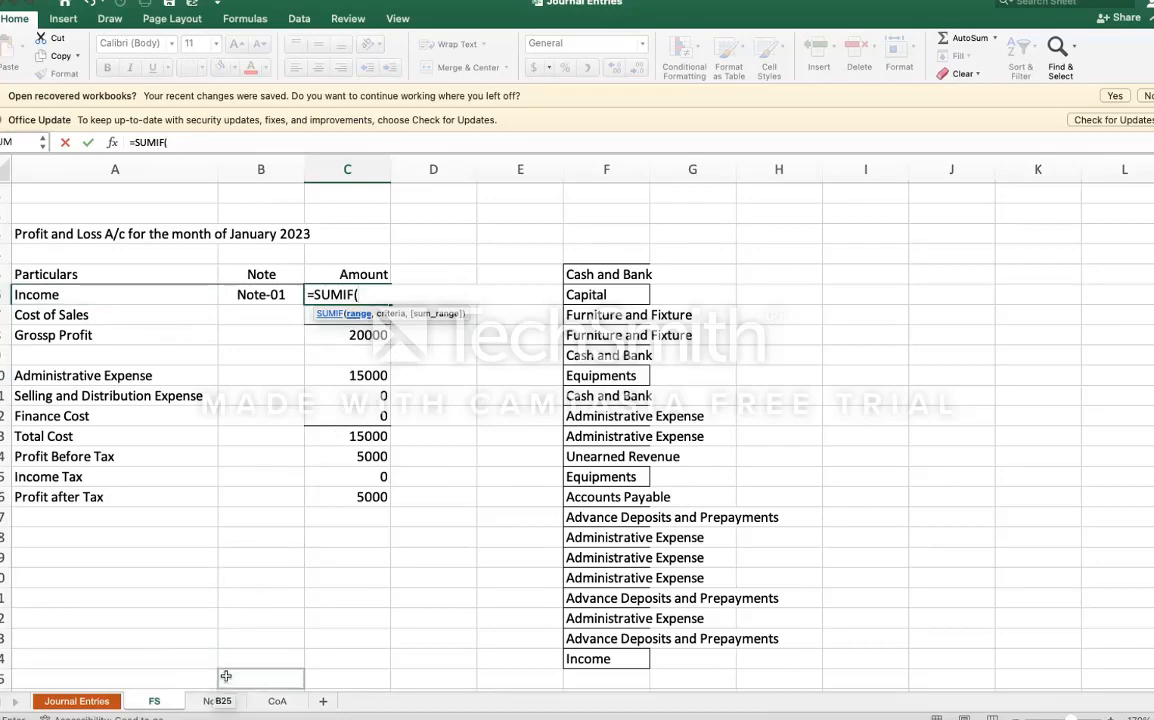
click(97, 703)
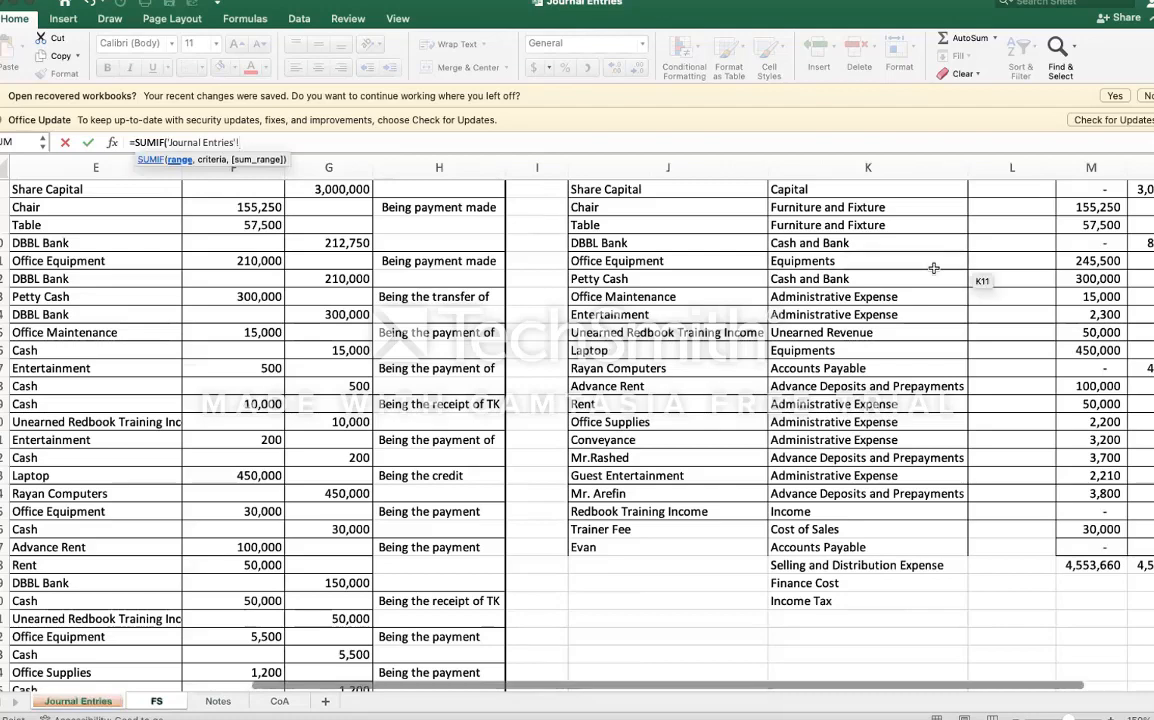
scroll(788, 201, right, 5)
scroll(788, 201, right, 1)
click(758, 169)
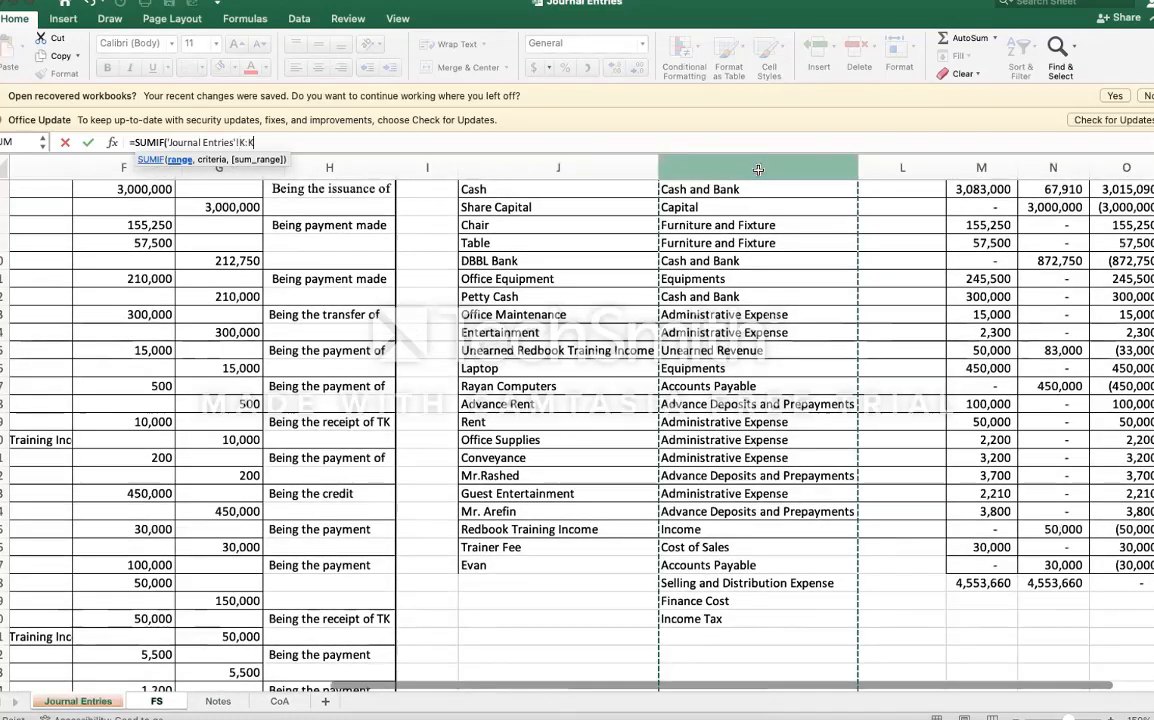
text(,)
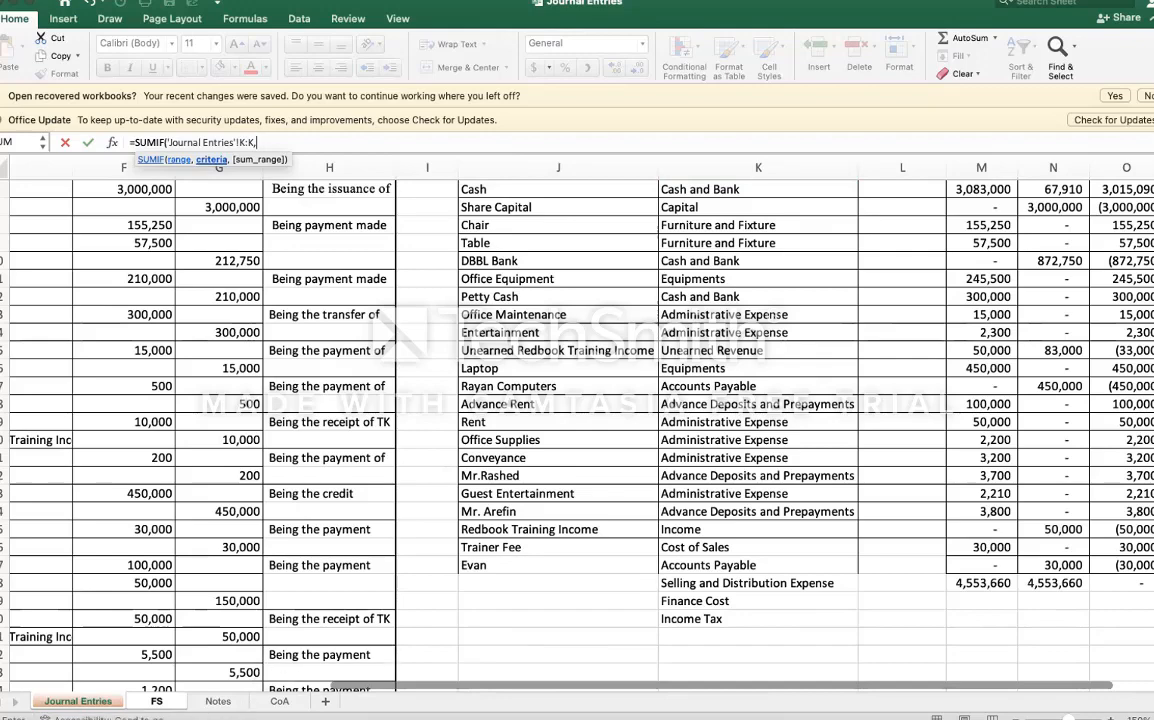
Step: Complete the Income SUMIF formula in FS with cell A6 as criteria and Journal Entries column O as the sum range
click(157, 703)
click(121, 294)
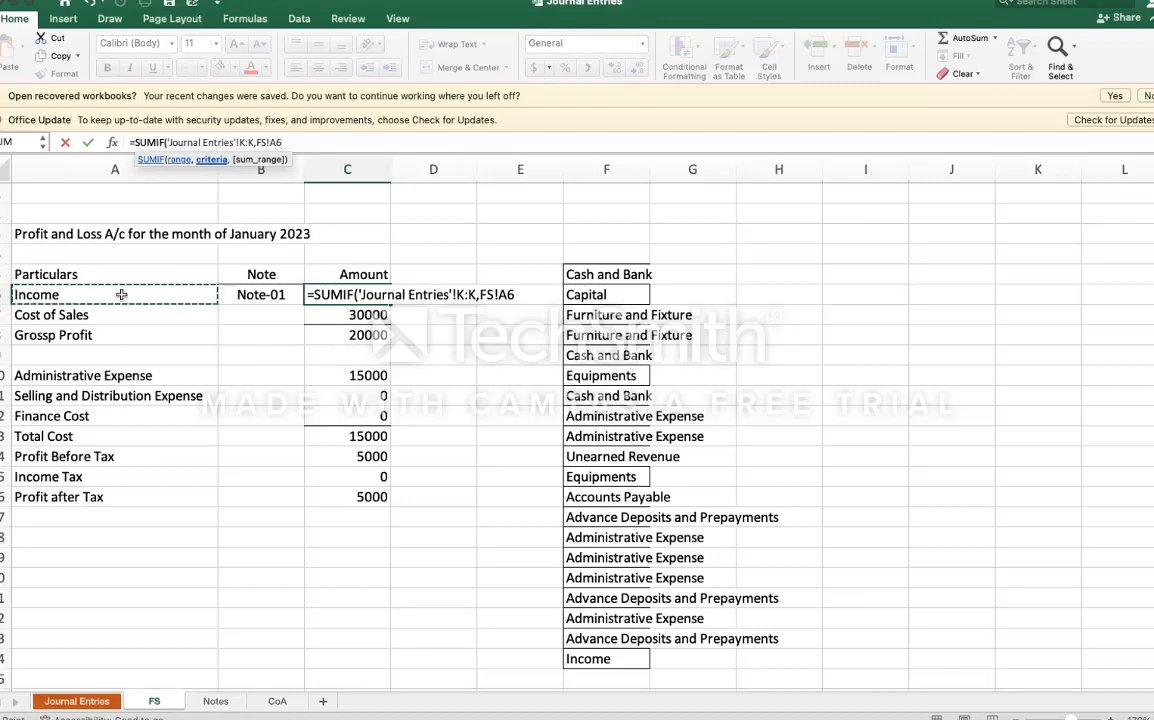
text(,)
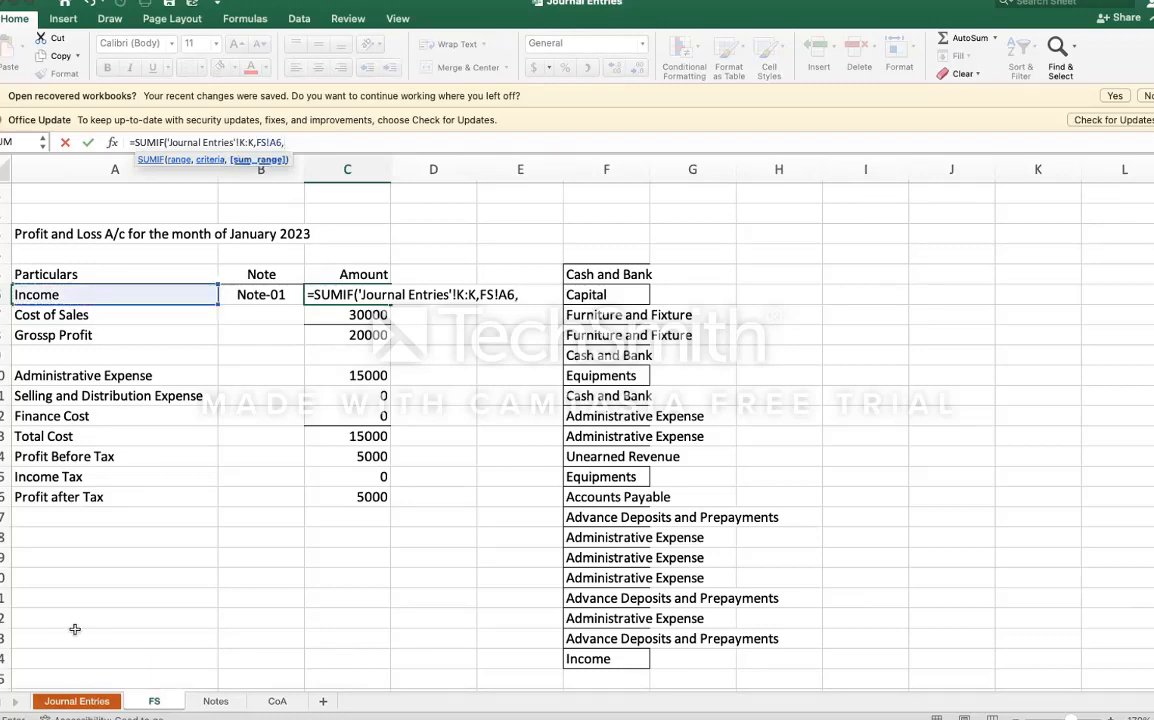
click(103, 703)
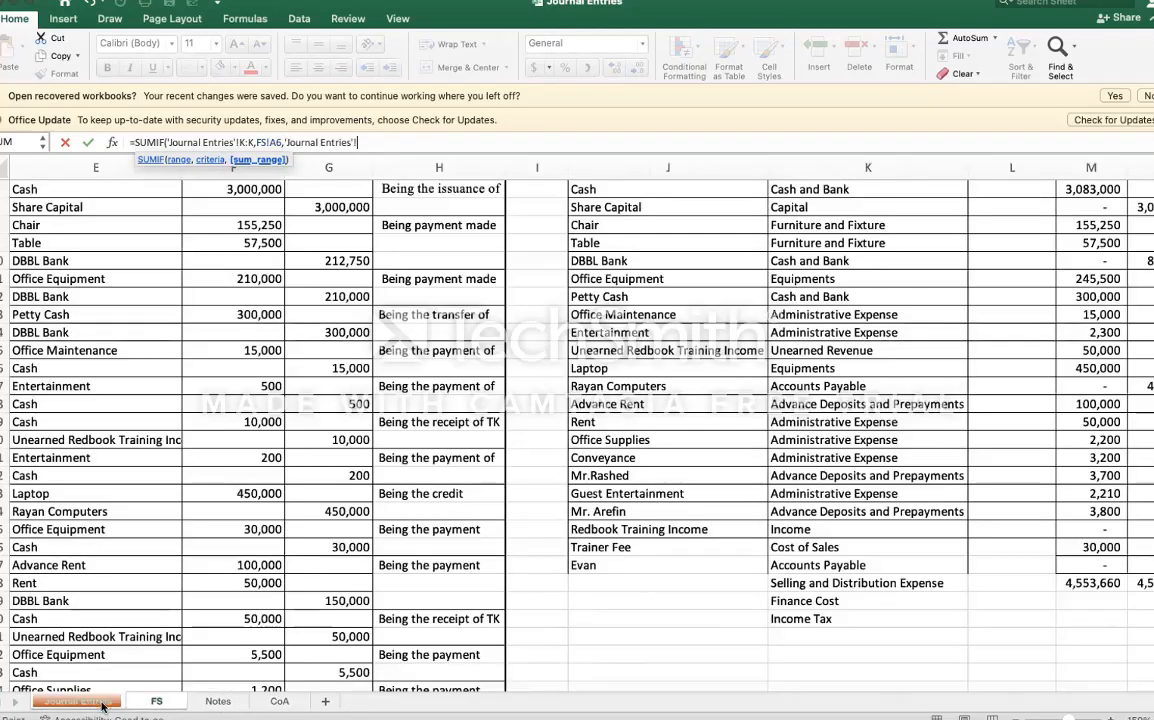
scroll(1000, 310, right, 2)
scroll(960, 250, right, 3)
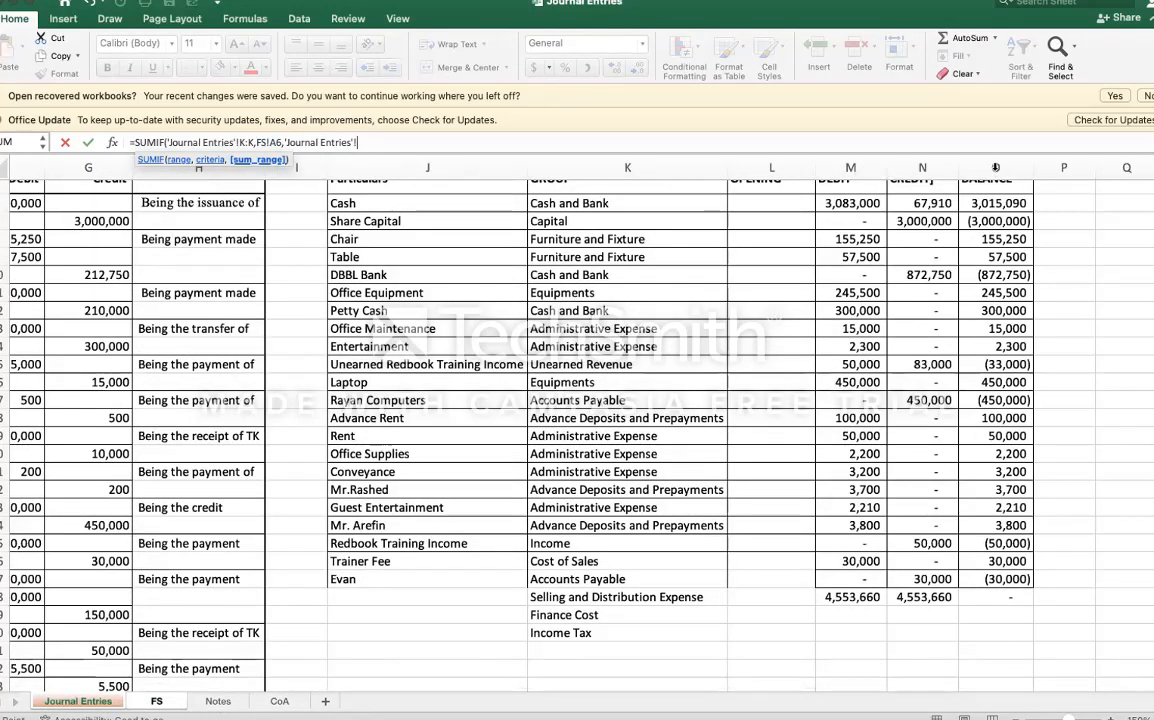
click(995, 168)
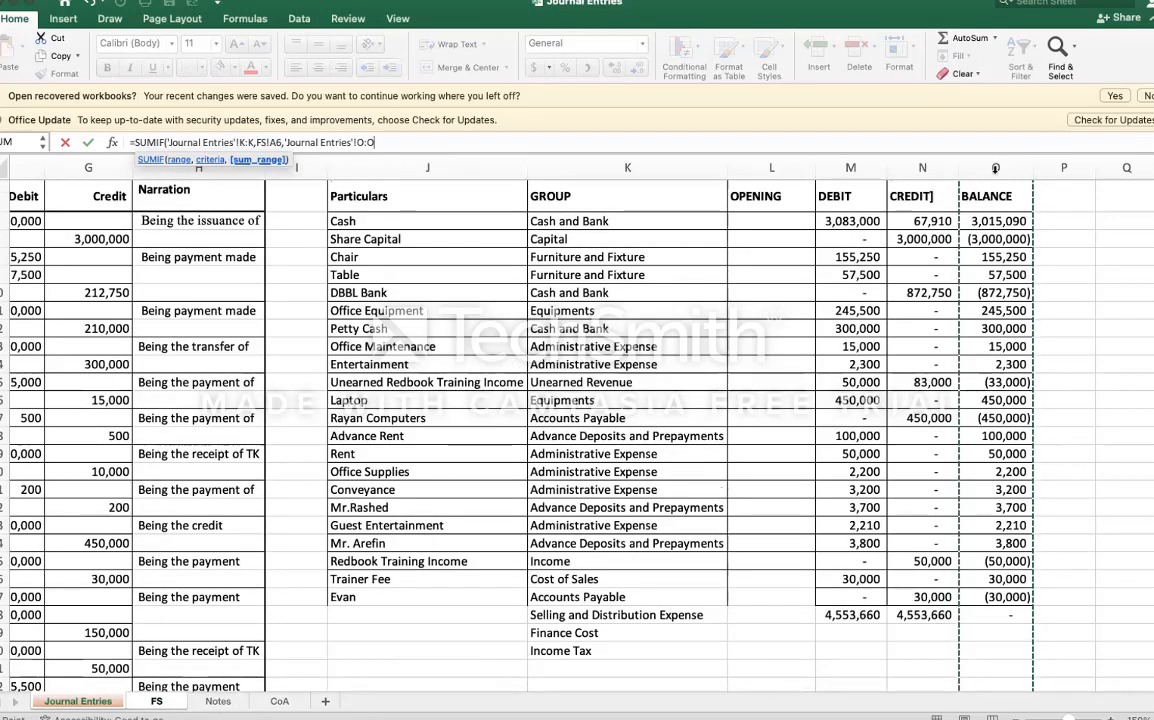
key(Return)
key(Up)
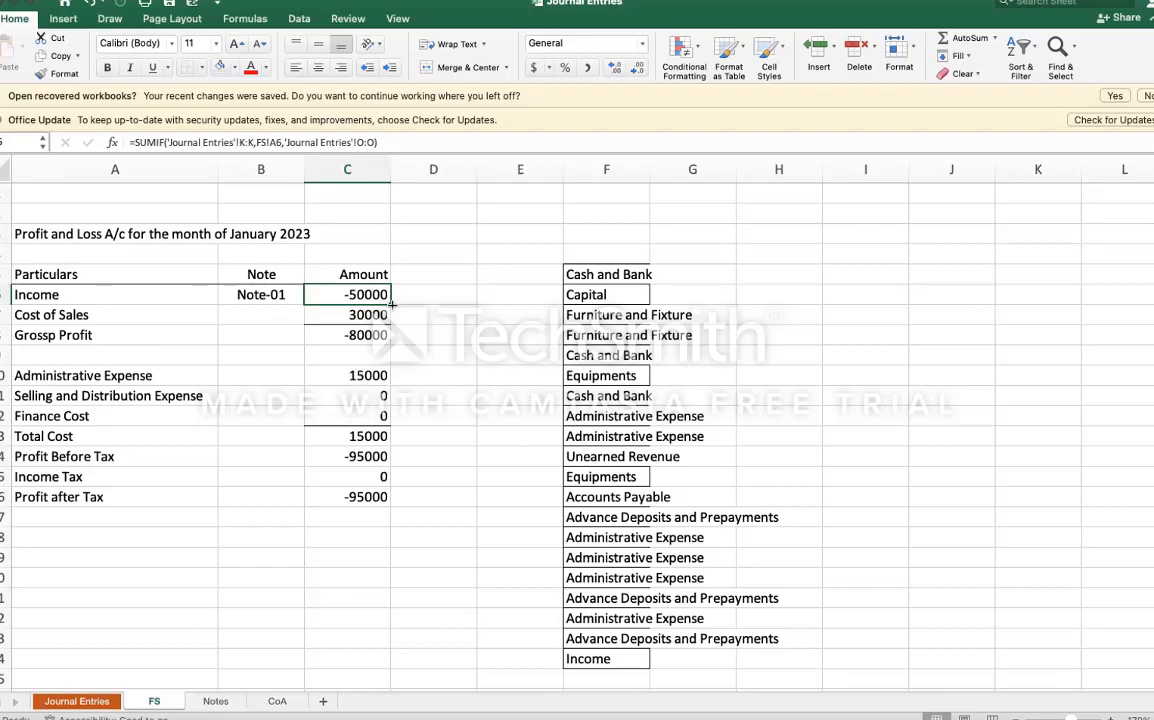
Step: Copy the Income SUMIF formula to the Cost of Sales, Administrative Expense, Selling and Distribution Expense and Finance Cost amounts
drag(392, 305, 392, 316)
click(352, 315)
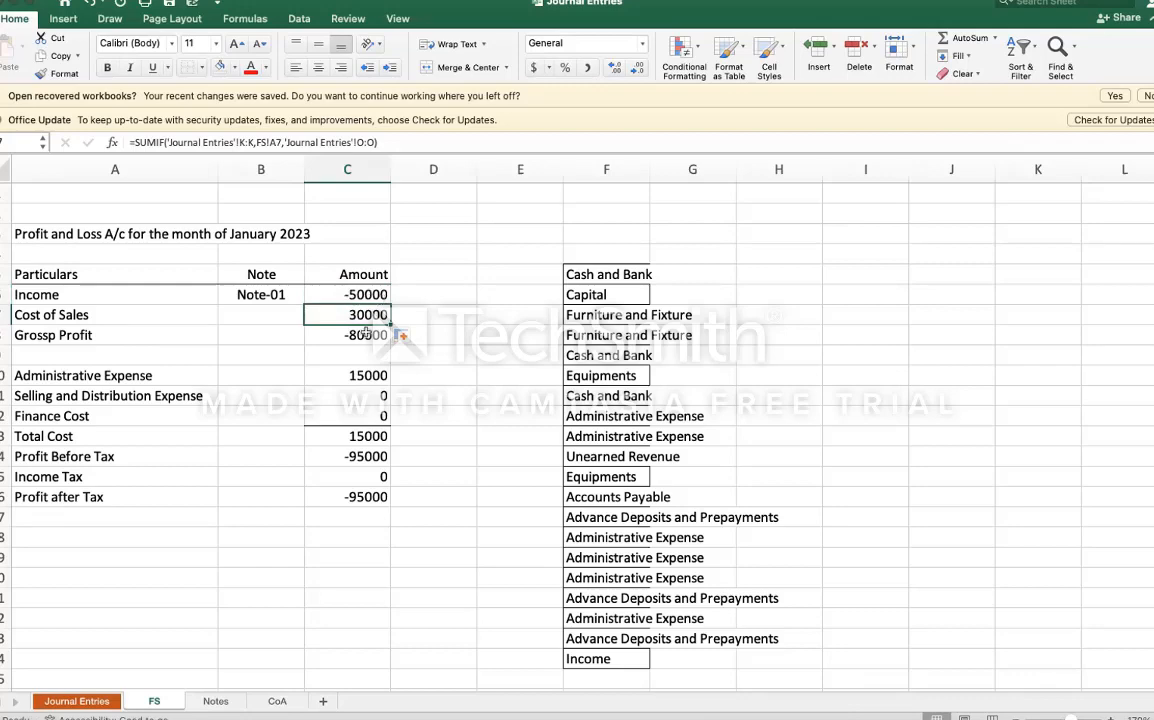
click(369, 295)
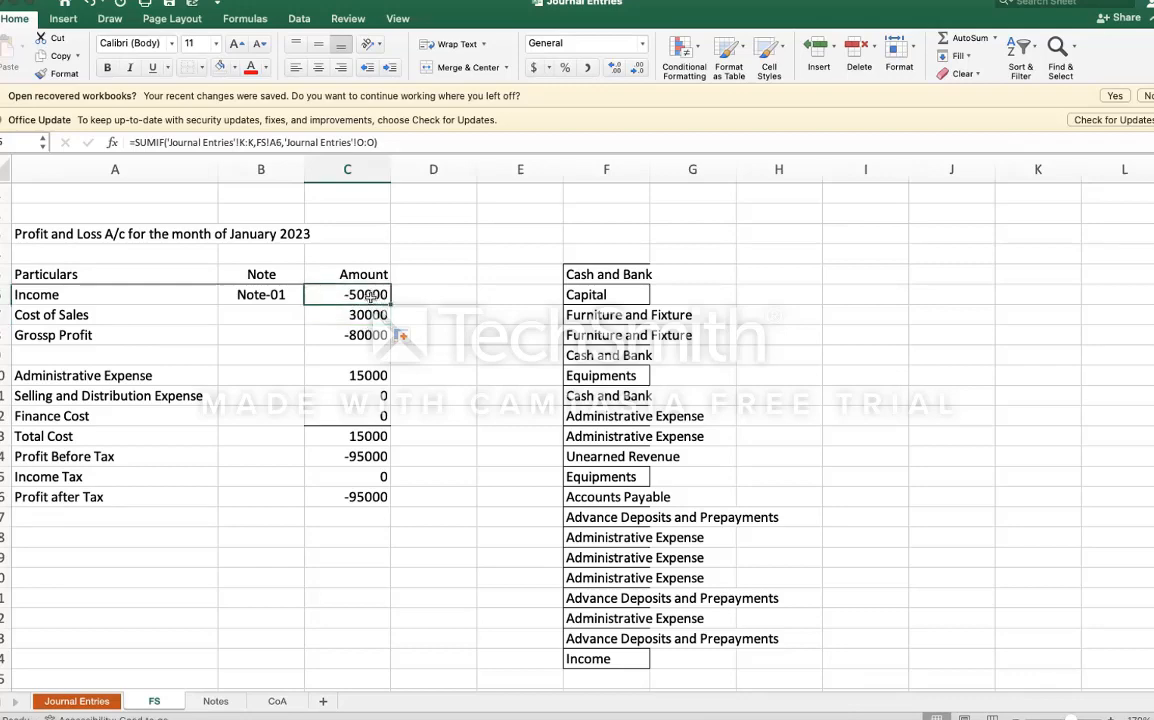
key(super+c)
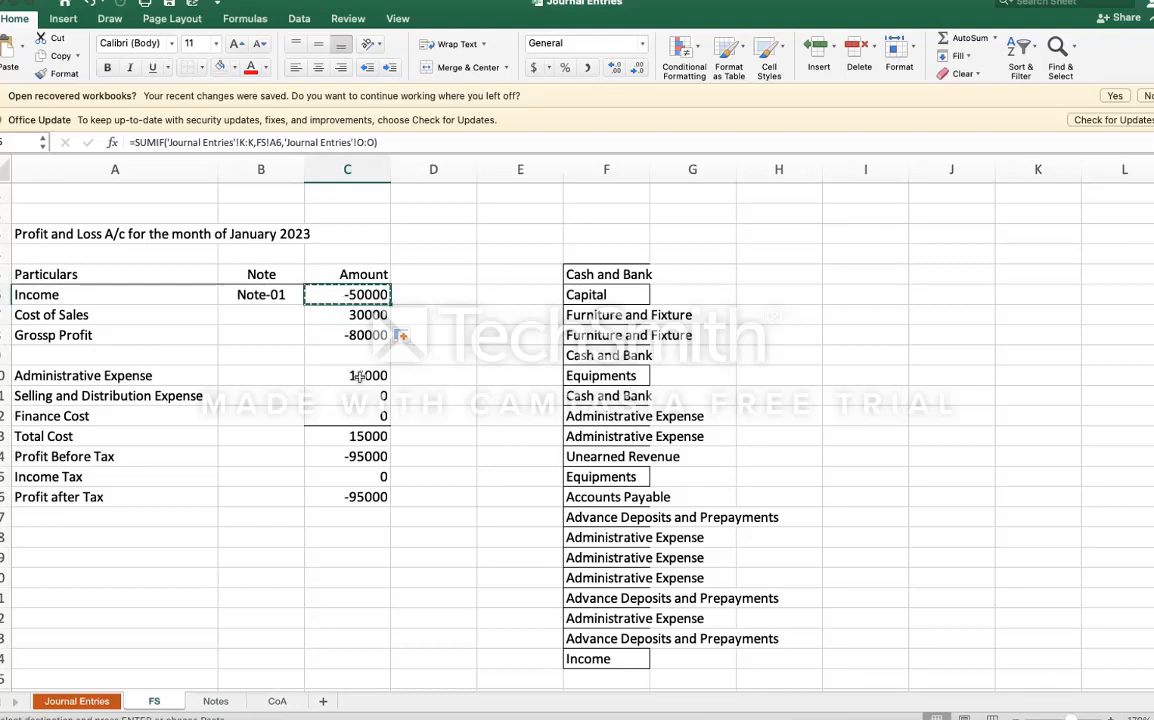
click(358, 376)
key(super+v)
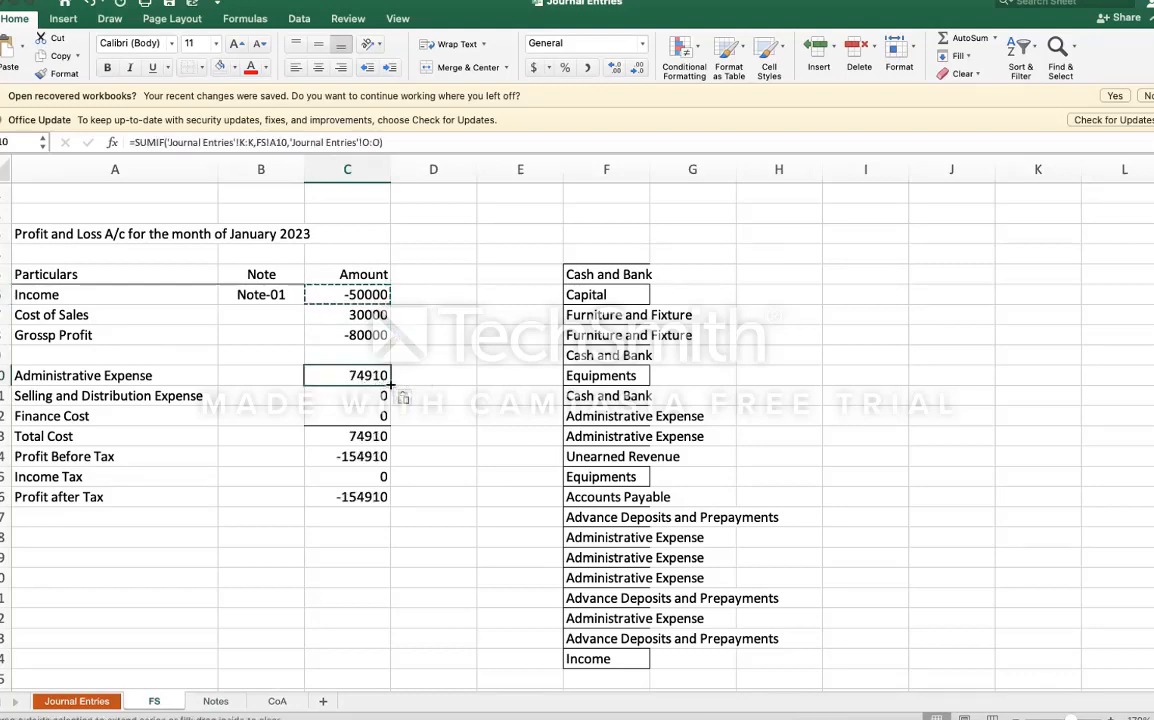
drag(390, 384, 386, 416)
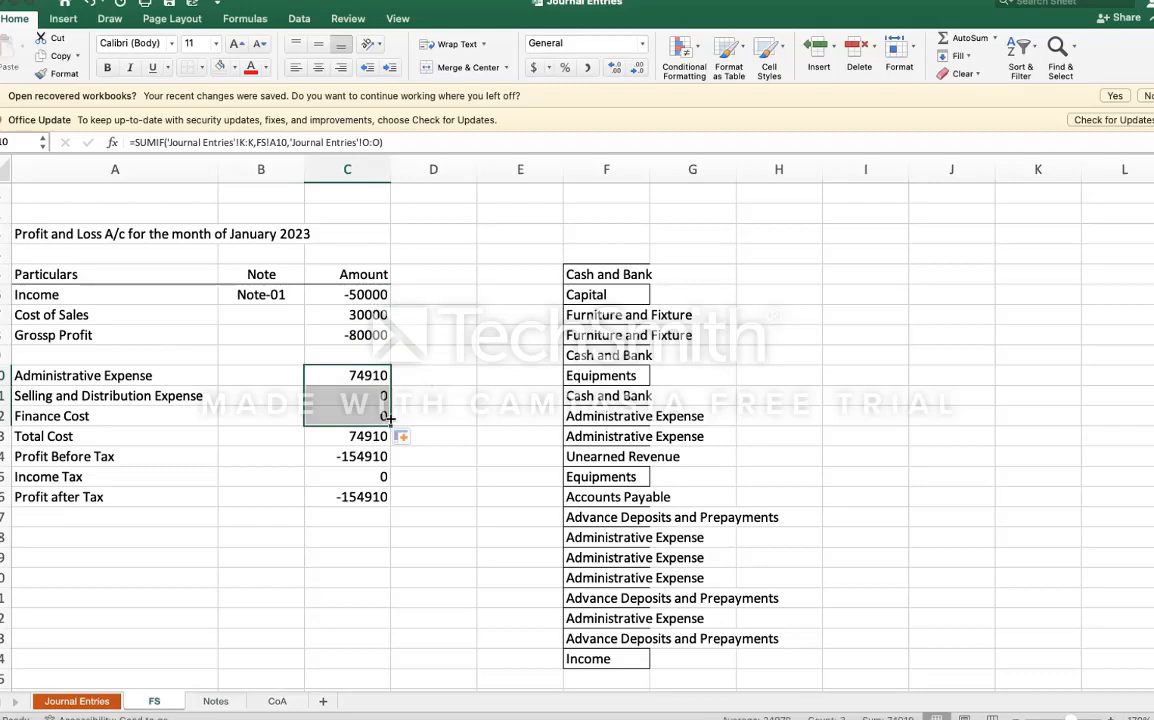
Step: Replace the Income Tax amount's VLOOKUP with a copy of the Selling and Distribution Expense SUMIF formula
click(373, 477)
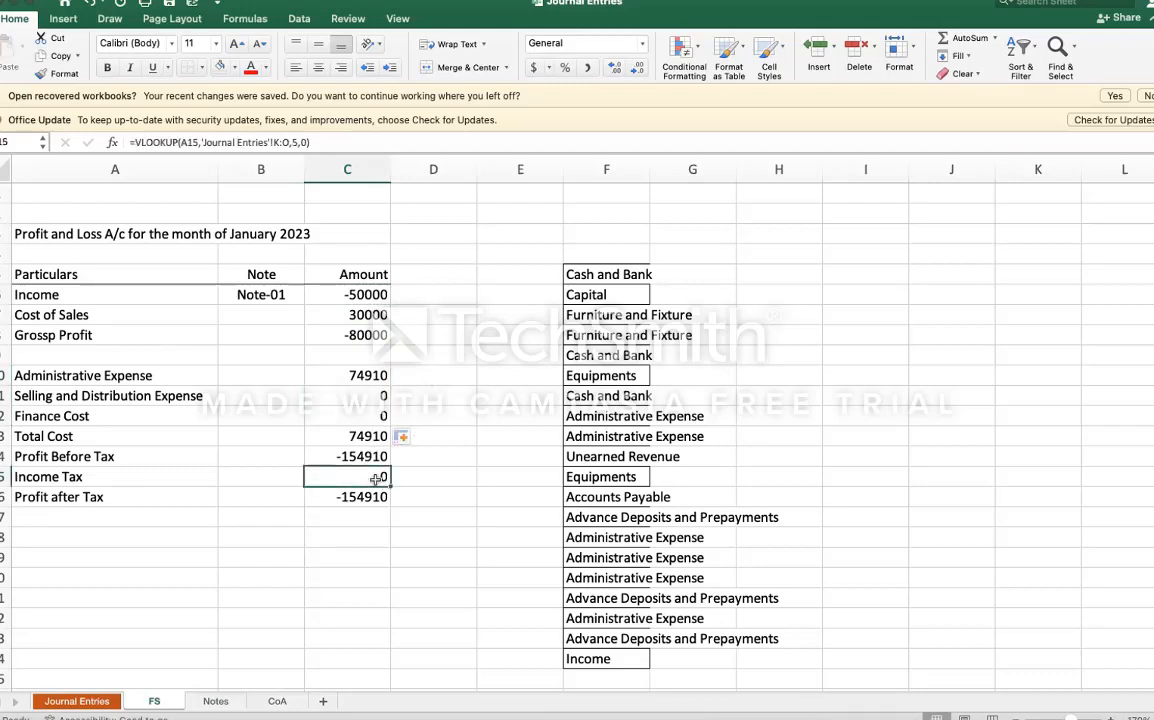
click(364, 399)
key(super+c)
key(Down)
key(Down)
key(Down)
key(Down)
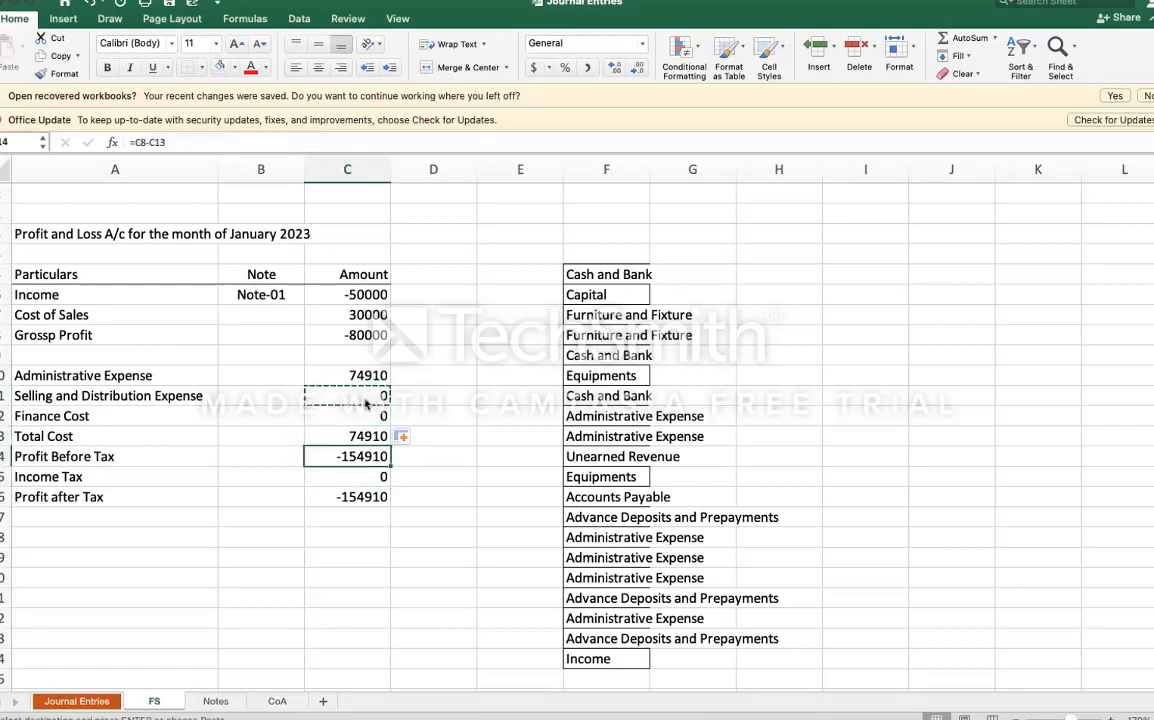
Step: Reverse the sign of the Income amount by putting a minus before SUMIF in its formula
key(Up)
key(Up)
key(Up)
key(Up)
key(Up)
key(Up)
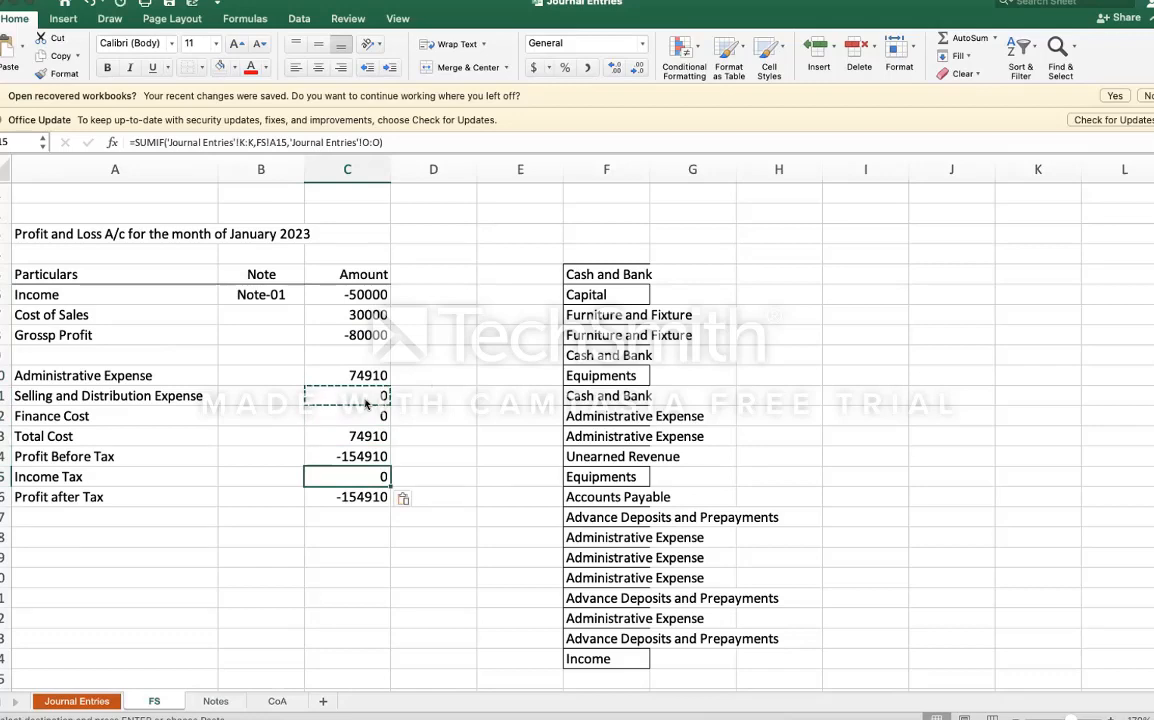
key(Up)
key(Up)
key(Up)
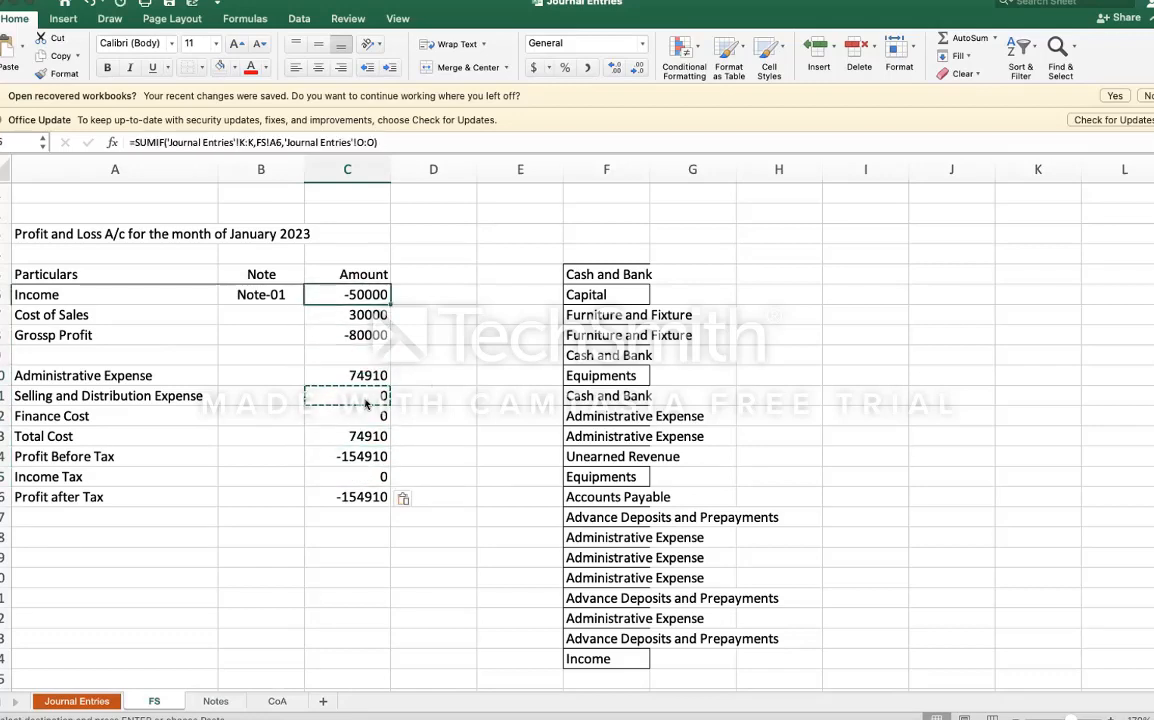
key(F2)
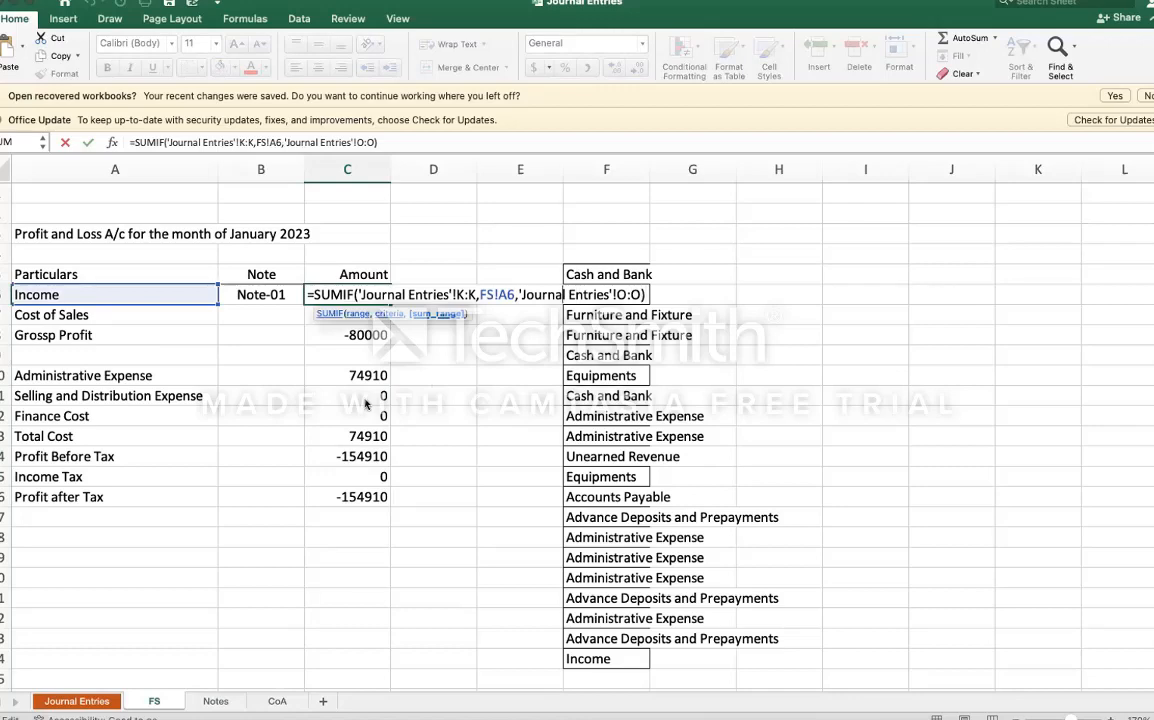
key(Left)
key(Left)
key(Left)
key(Left)
key(Left)
key(Left)
key(Left)
key(Left)
key(Left)
key(Left)
key(Left)
key(Left)
key(Left)
key(Left)
key(Left)
key(Left)
key(Left)
key(Left)
key(Left)
key(Left)
key(Left)
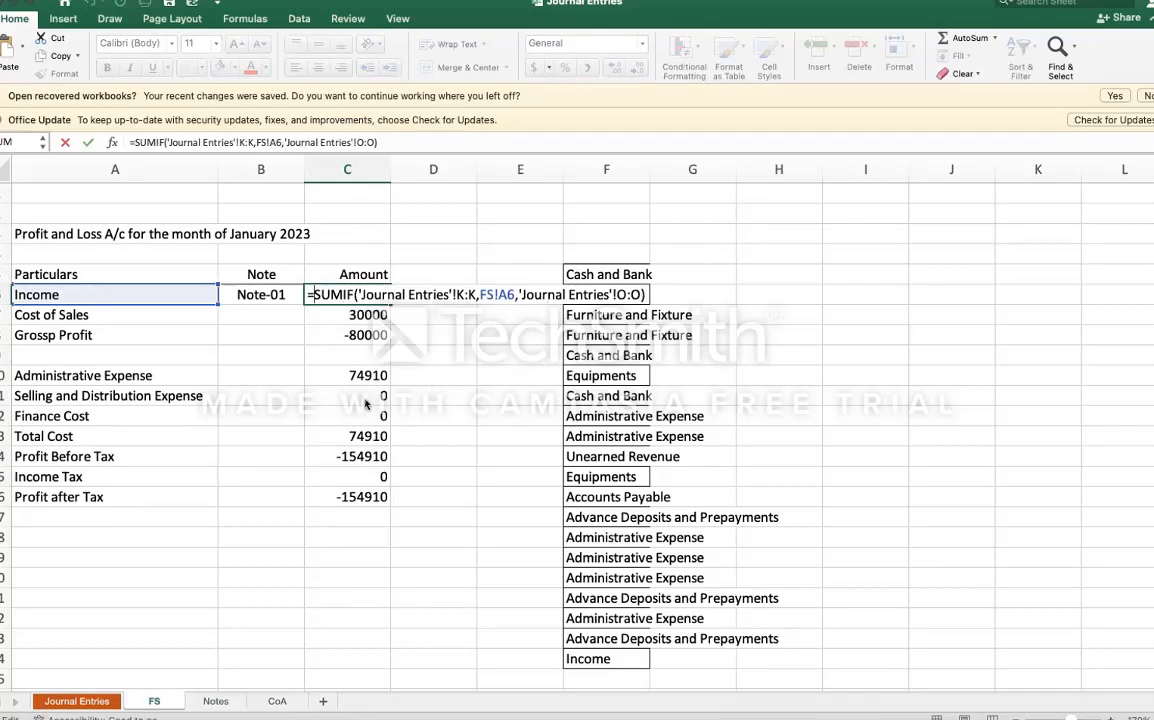
key(Return)
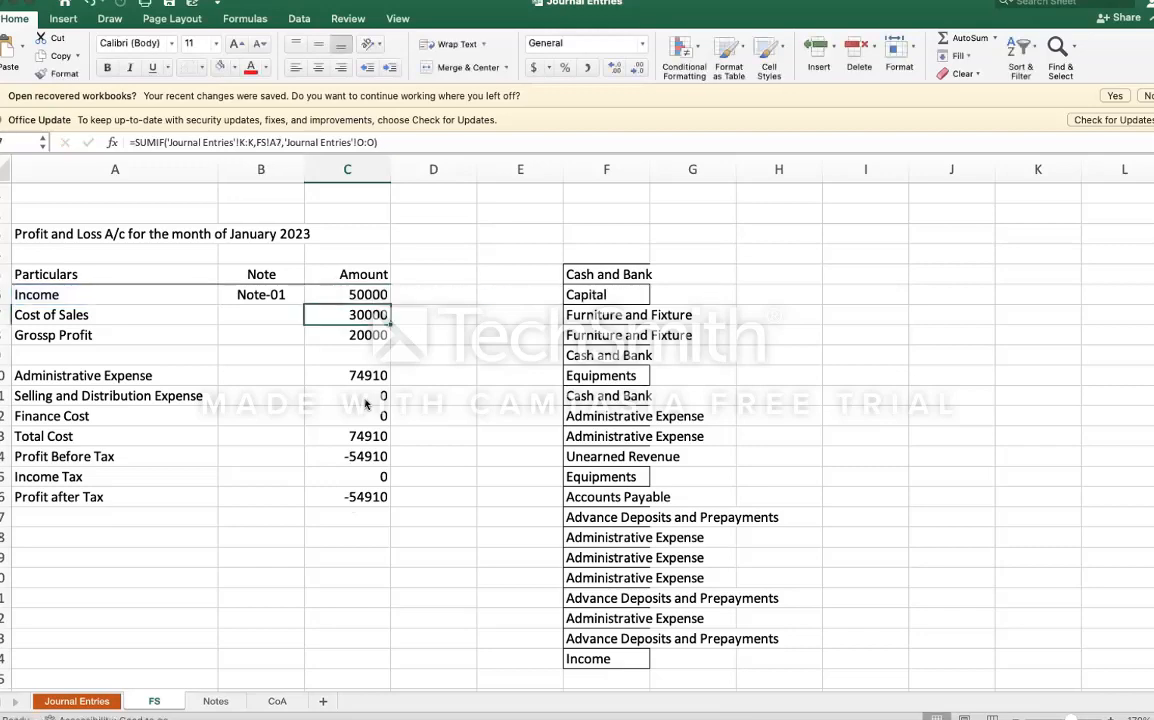
key(Up)
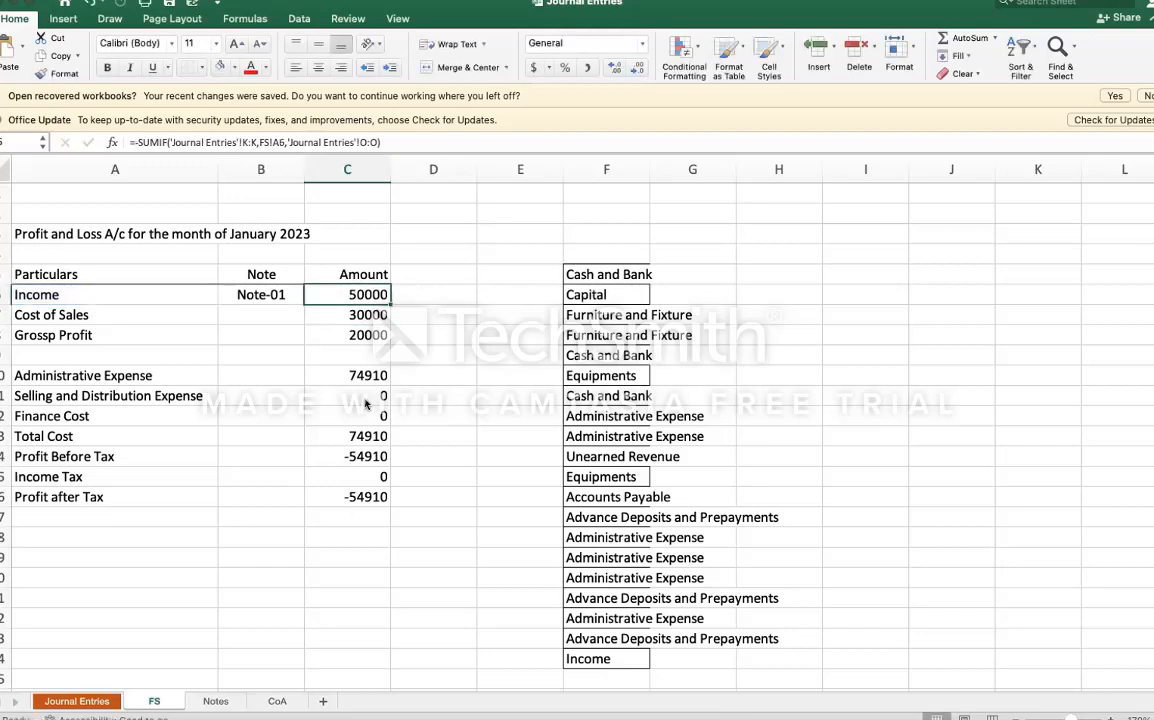
double_click(366, 293)
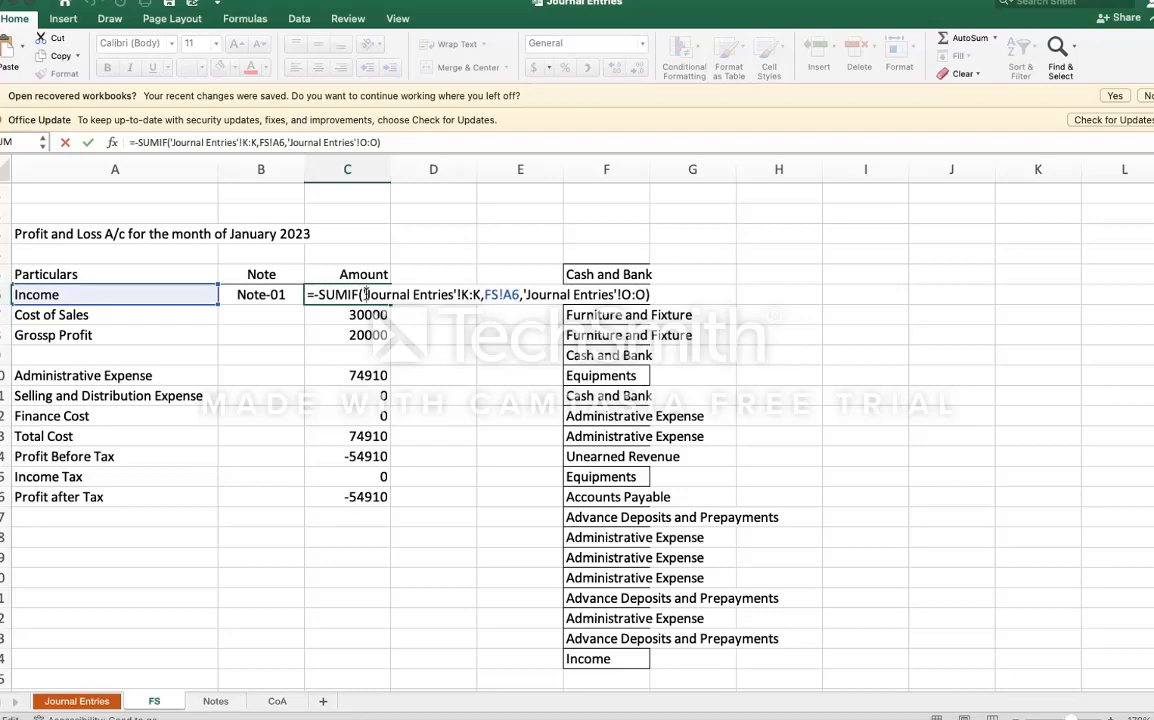
key(Return)
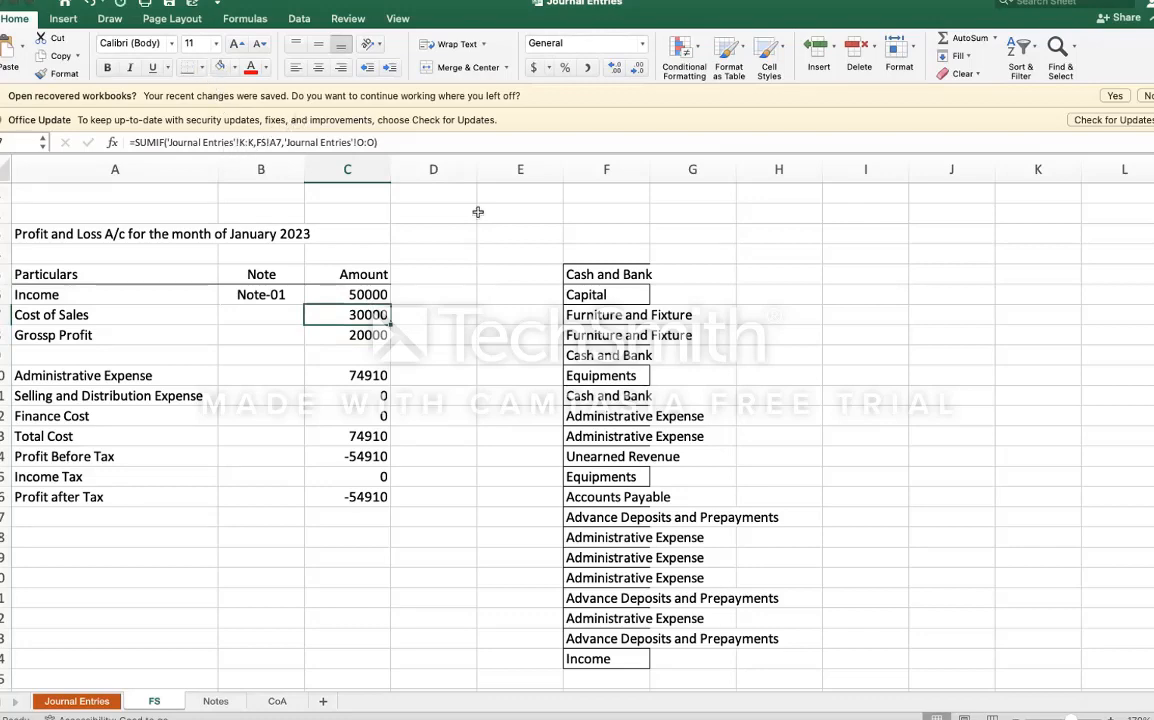
Step: Add bottom borders to the Total Cost and Income Tax amounts
click(487, 270)
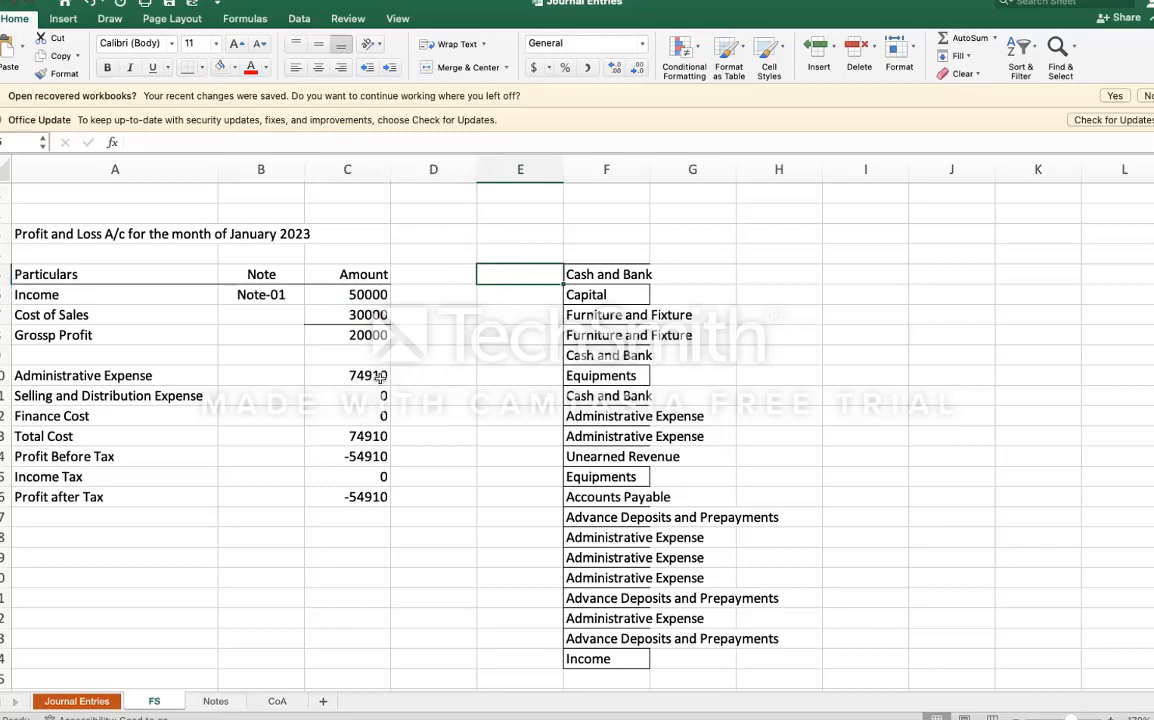
click(363, 433)
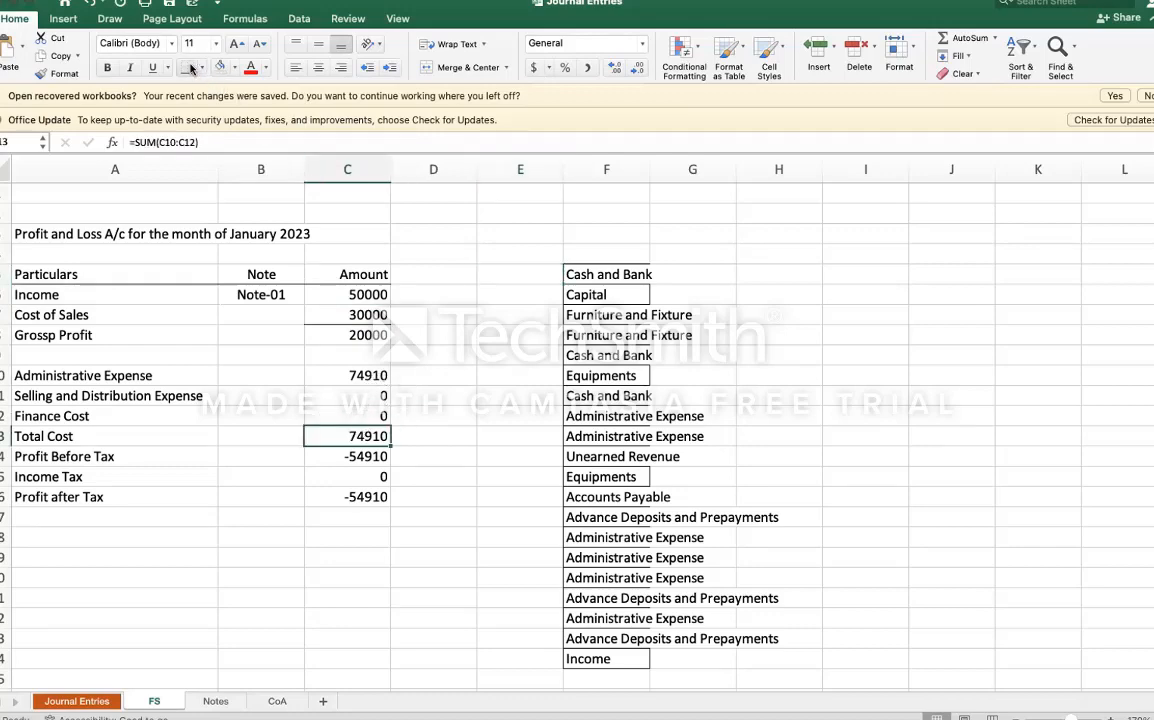
click(370, 476)
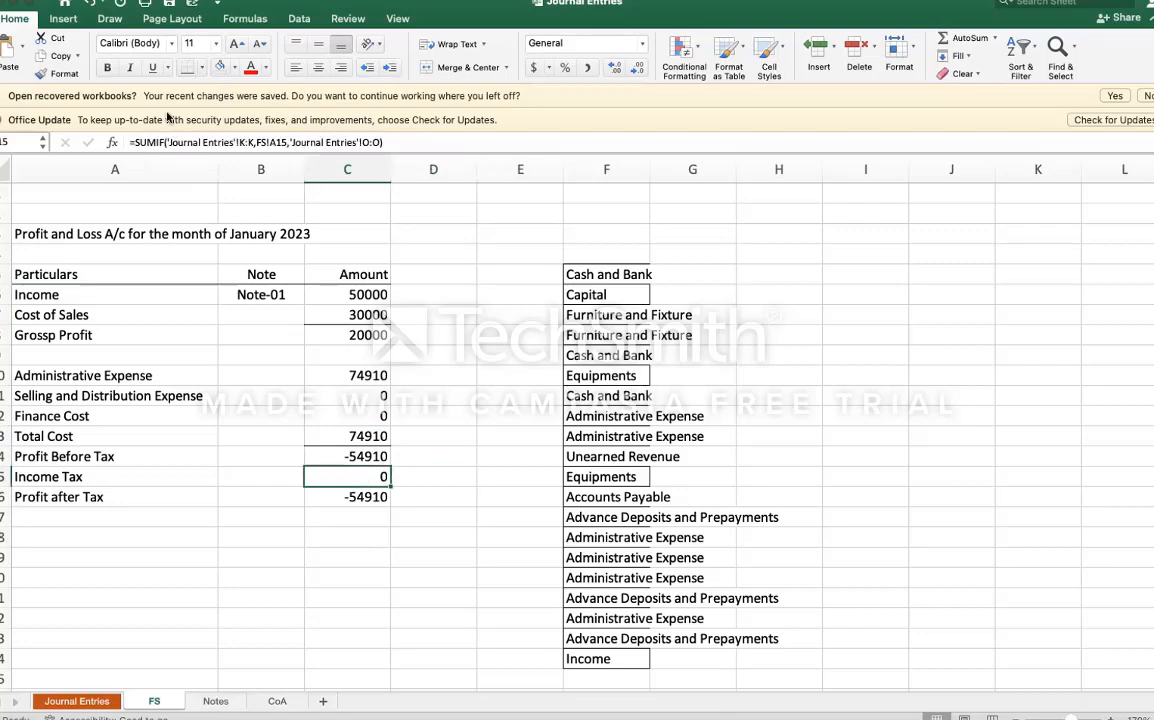
click(187, 67)
click(438, 364)
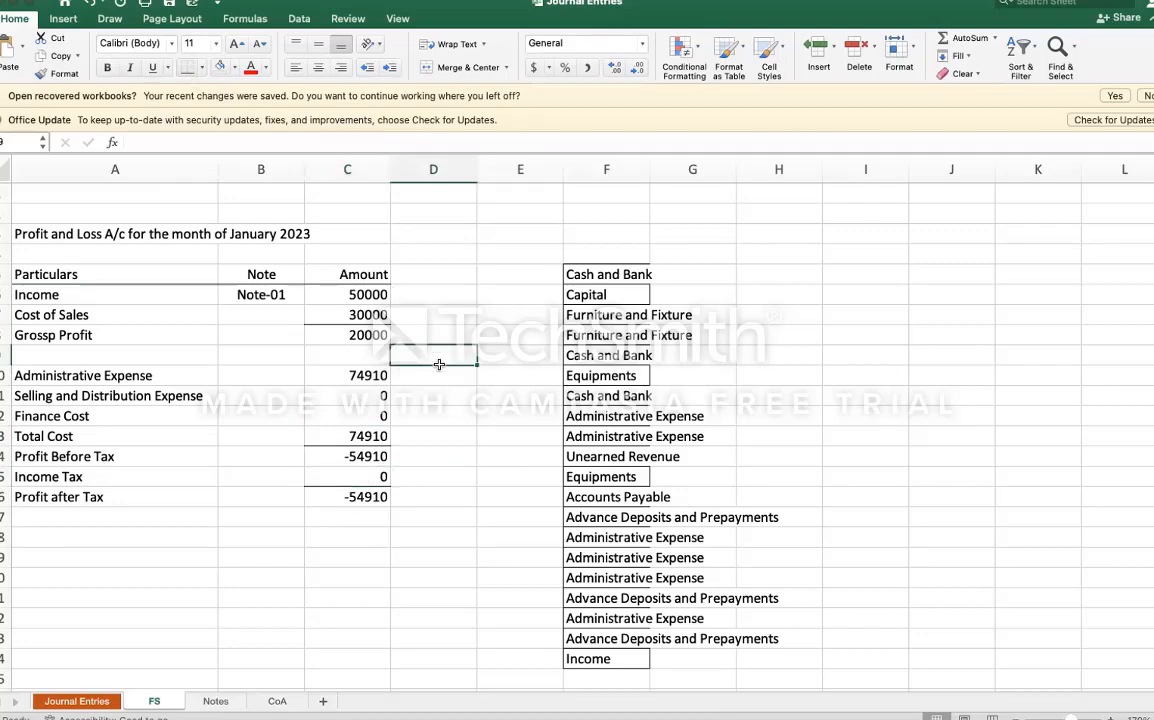
Step: Format the whole Amount column in comma style with no decimal places
click(347, 169)
click(594, 74)
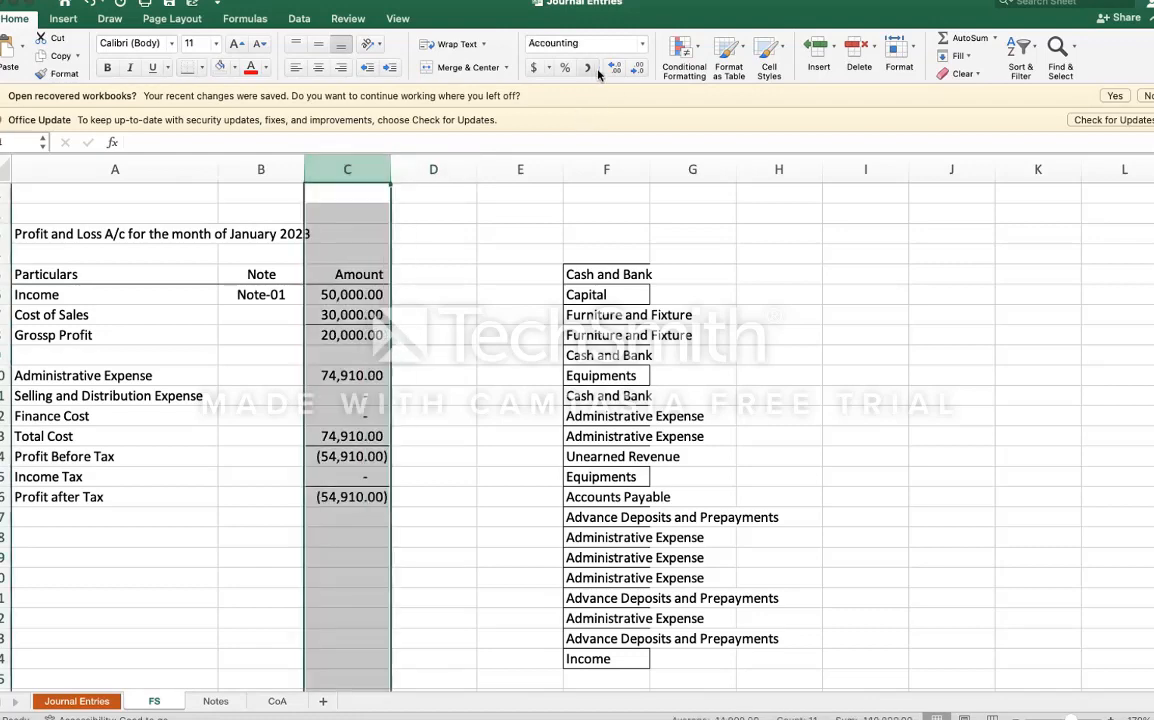
click(638, 72)
click(638, 72)
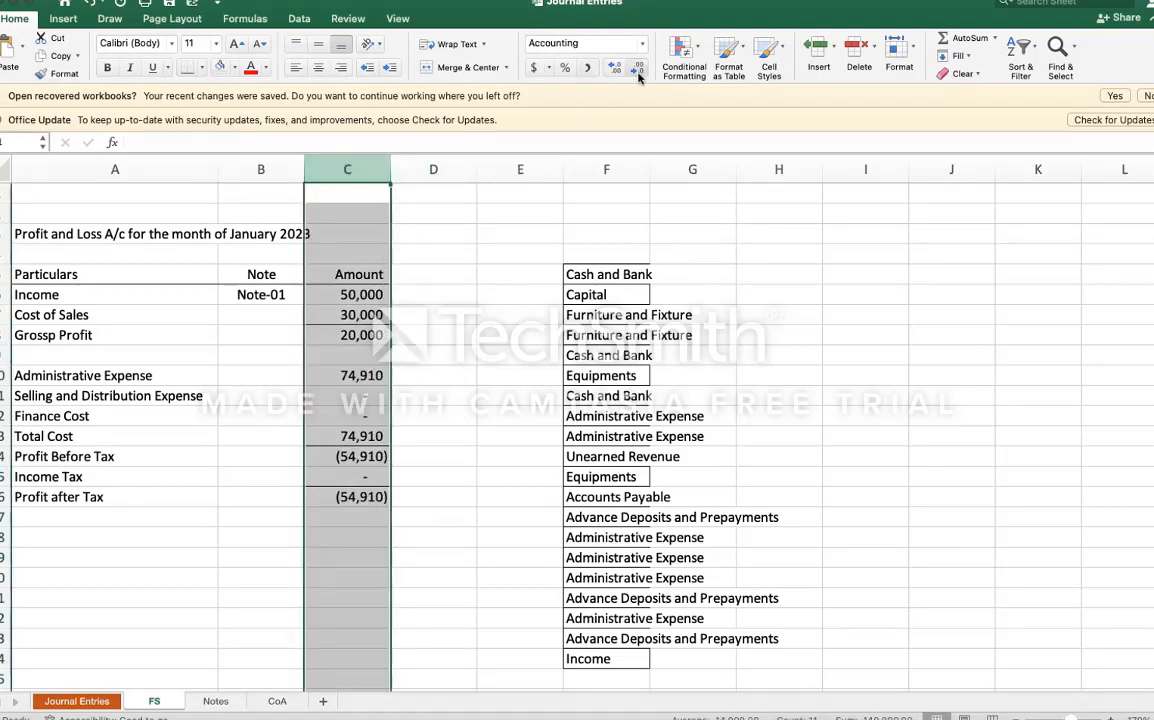
click(506, 378)
Step: On the Notes sheet, calculate the Redbook Training Income amount with SUMIFS, summing Journal Entries column O where column J matches A7
click(216, 701)
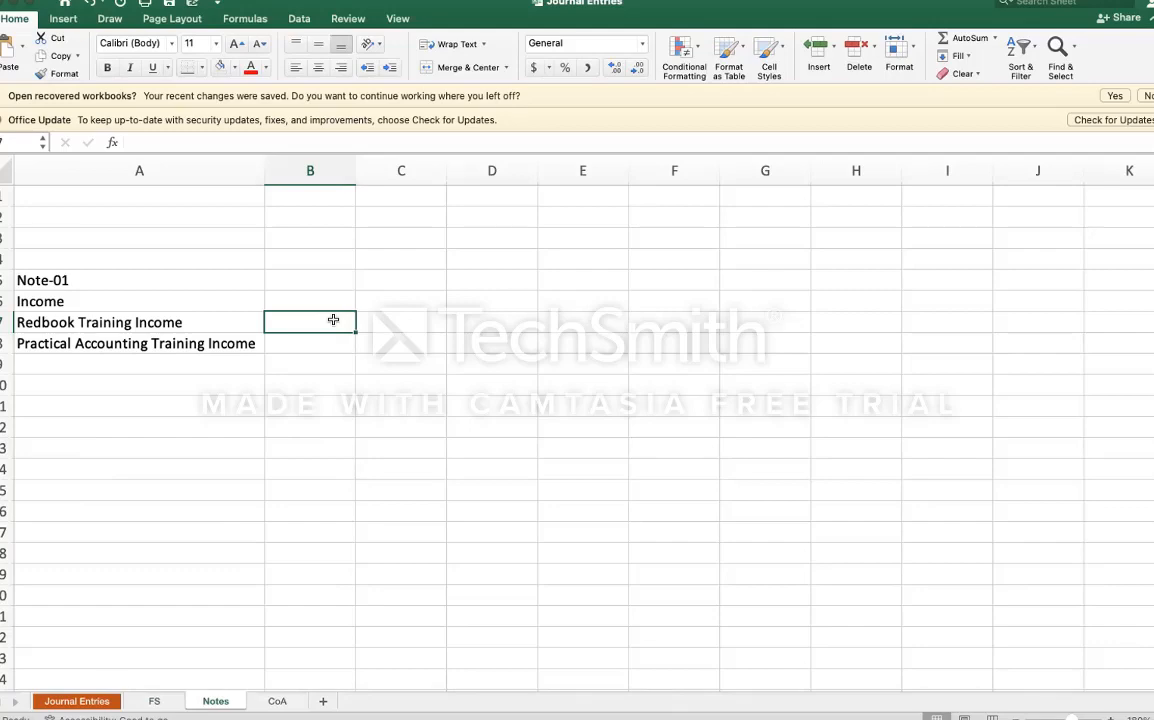
text(=sumif)
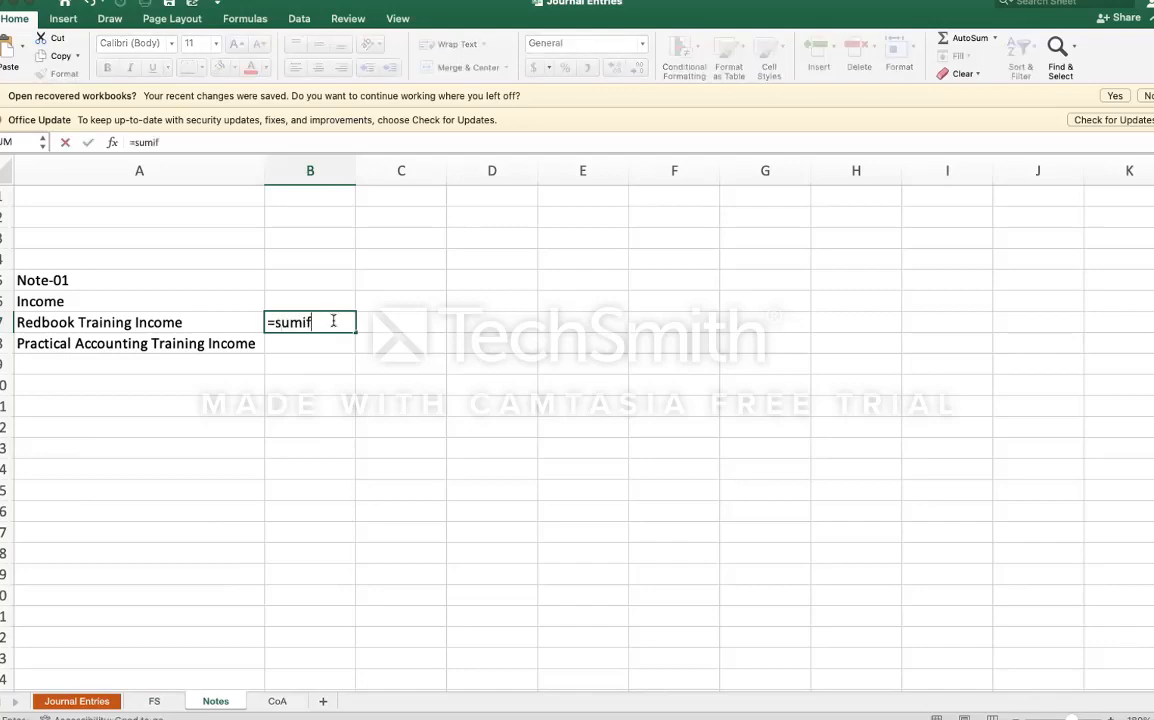
key(Tab)
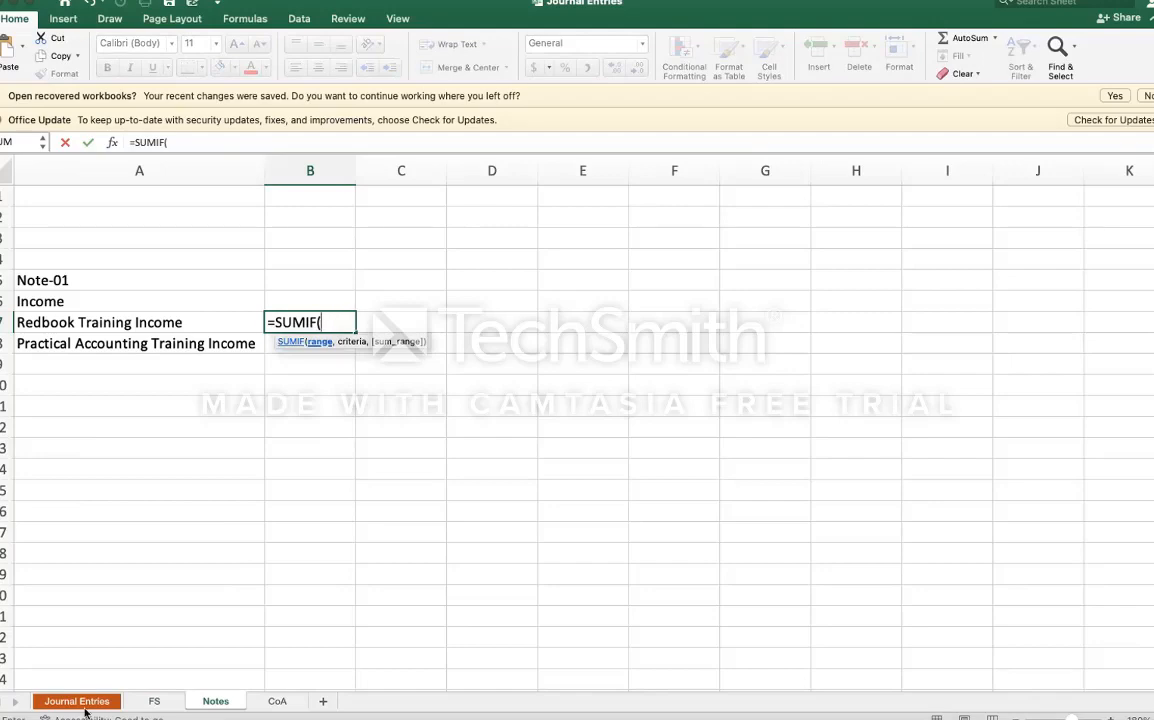
key(BackSpace)
text(s)
key(Tab)
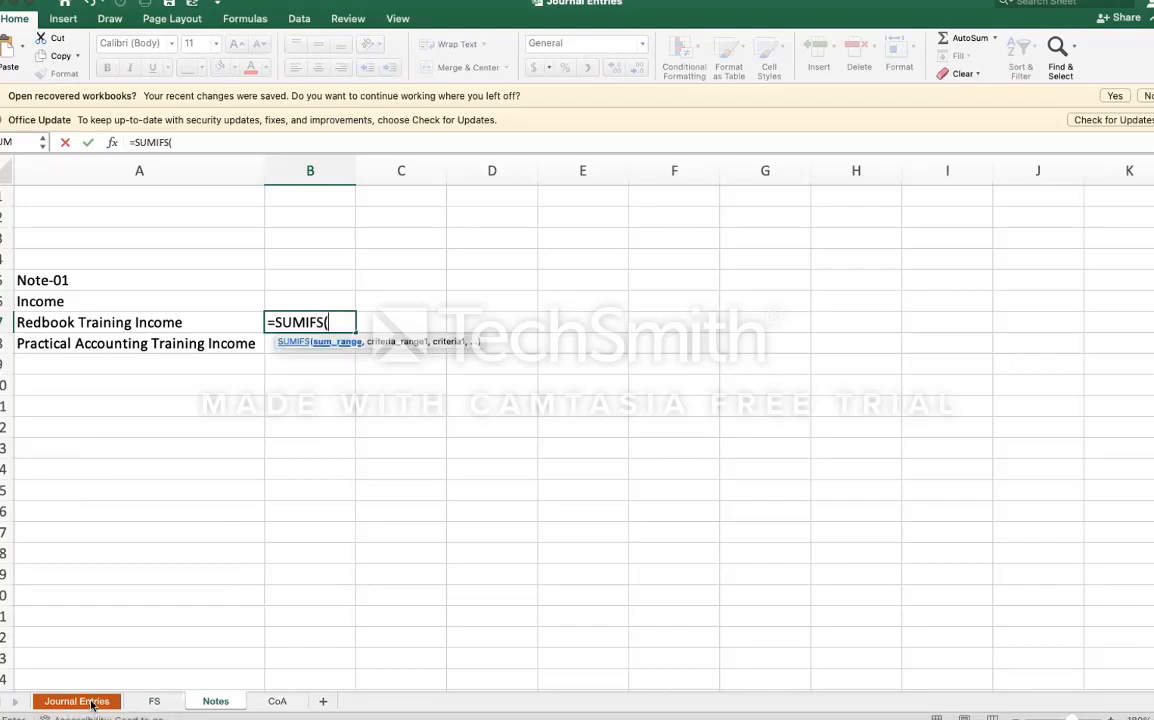
click(89, 703)
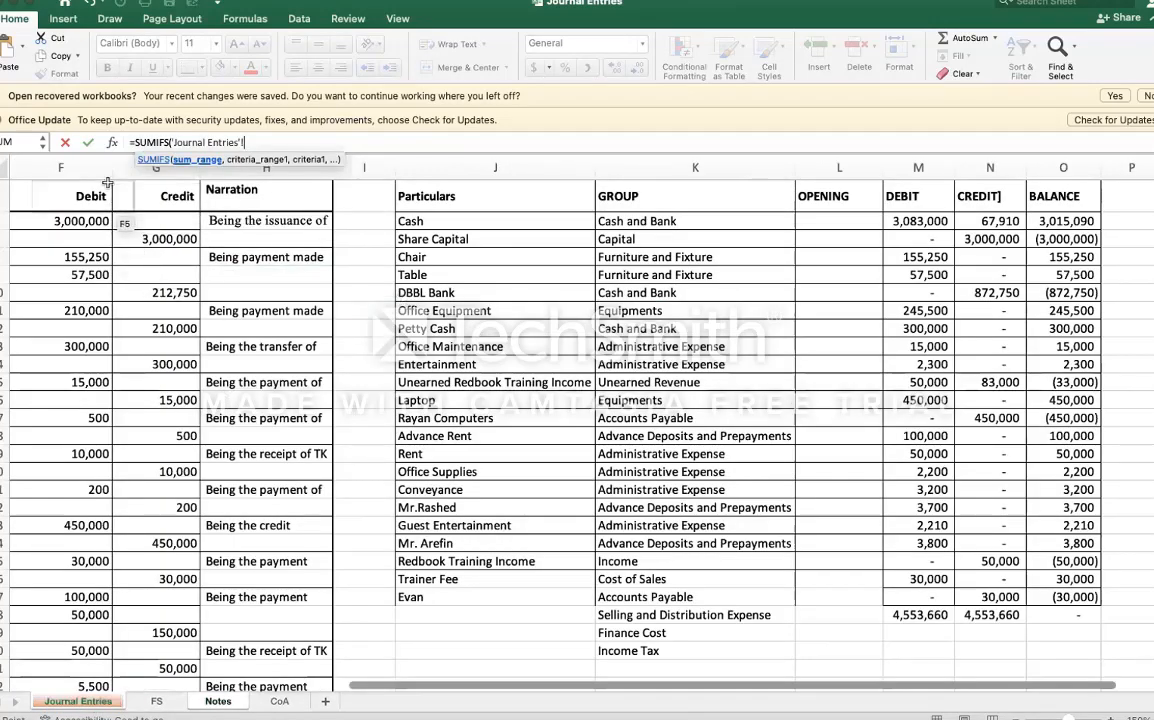
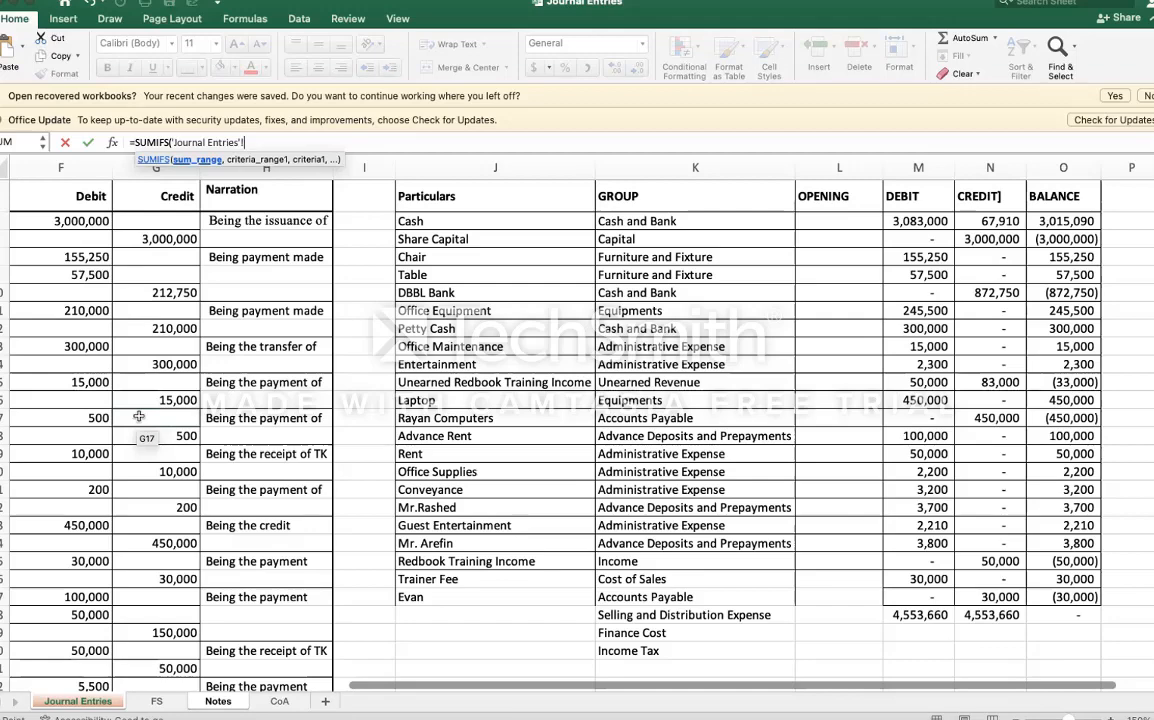
click(1077, 167)
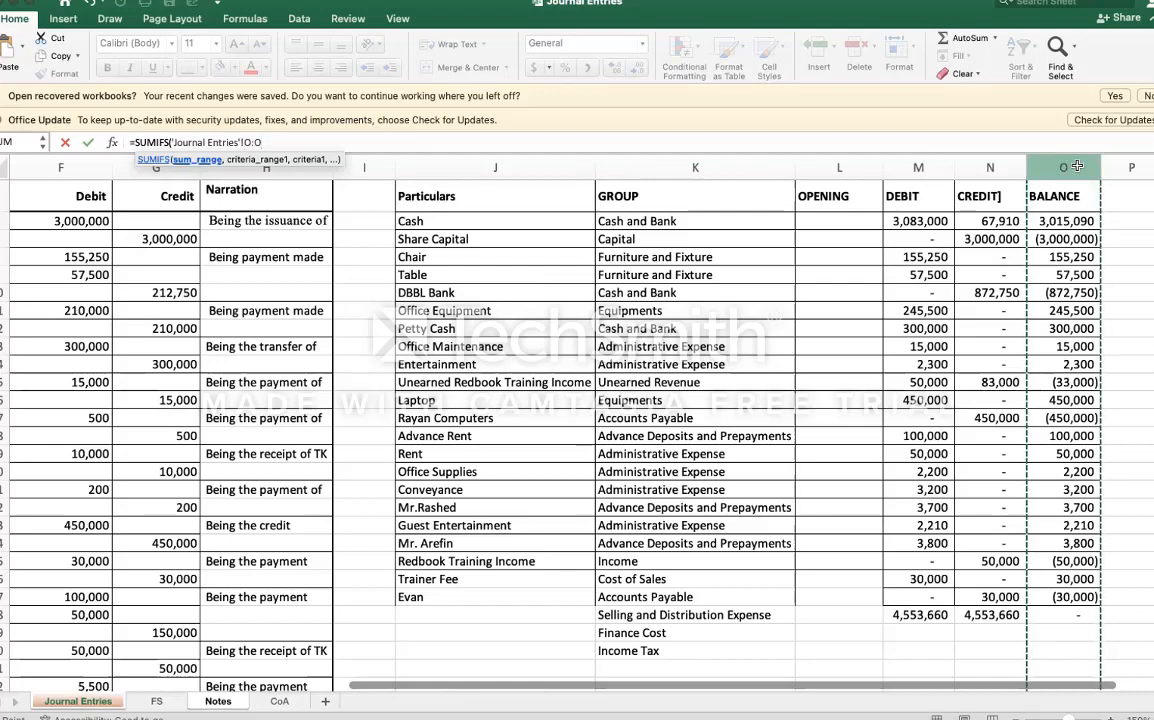
text(,)
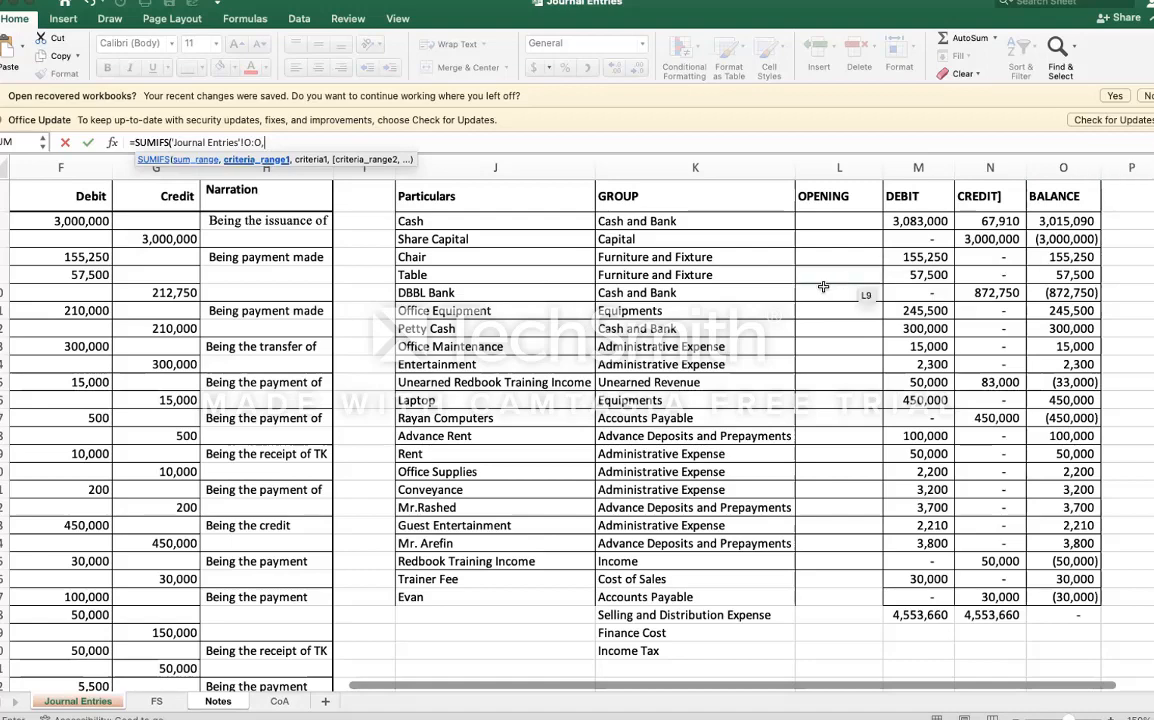
click(474, 174)
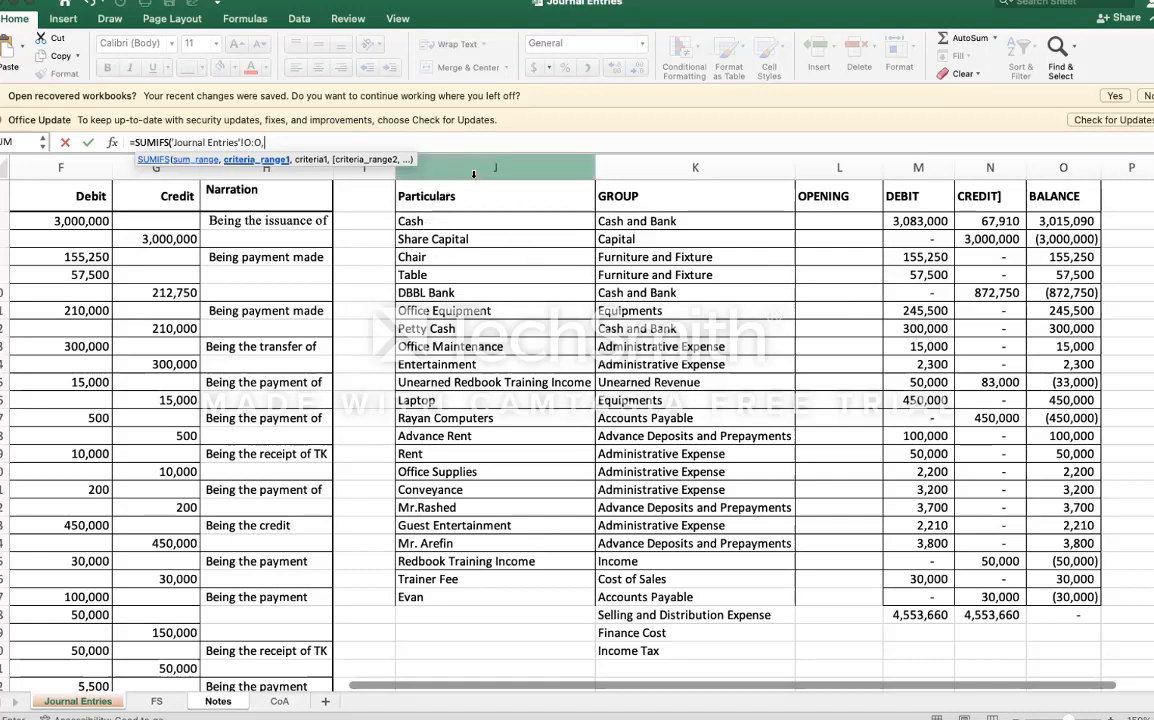
text(,)
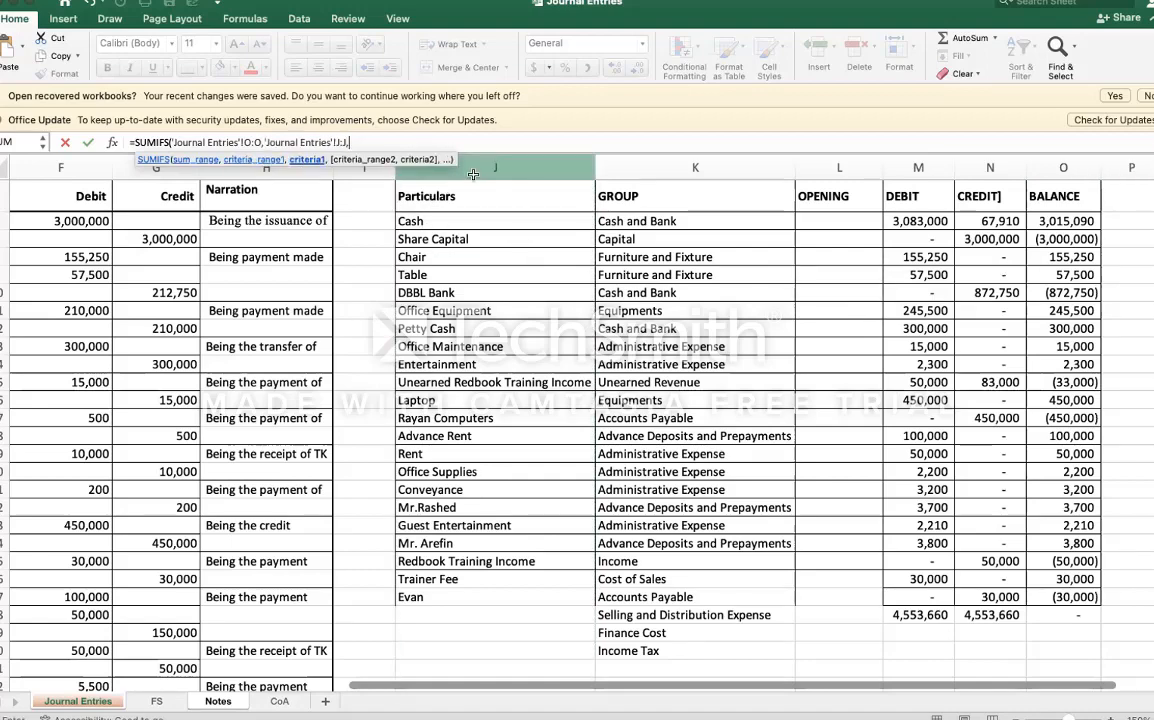
click(220, 702)
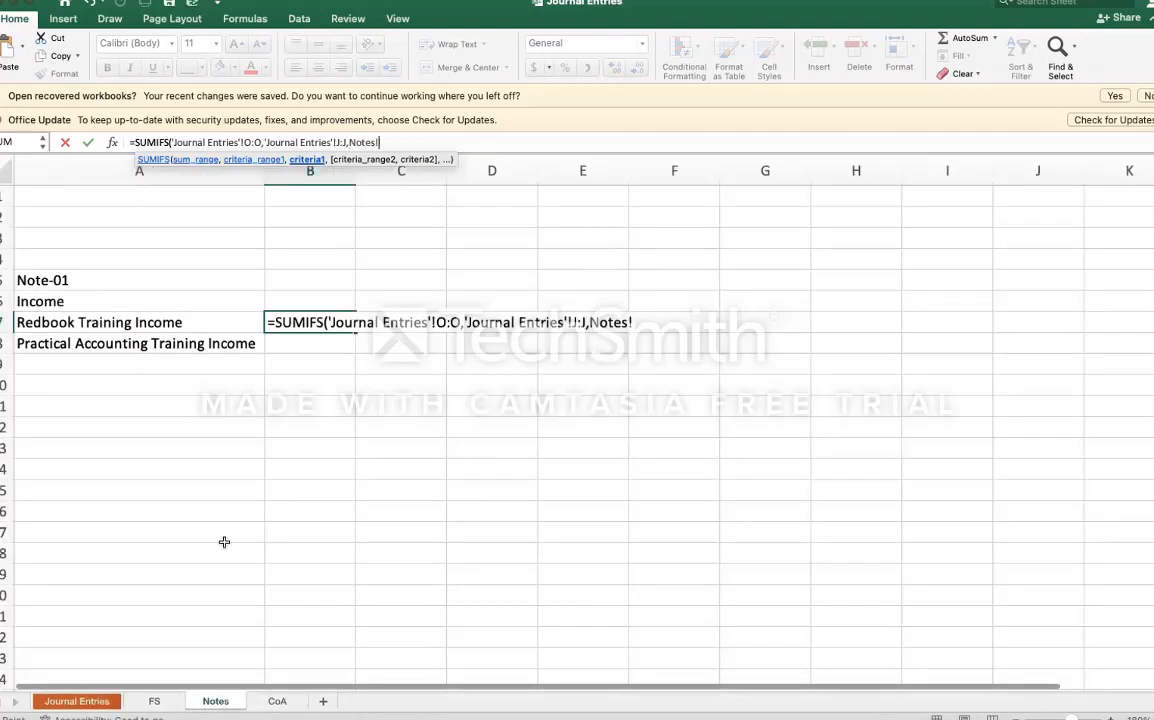
click(113, 322)
key(Return)
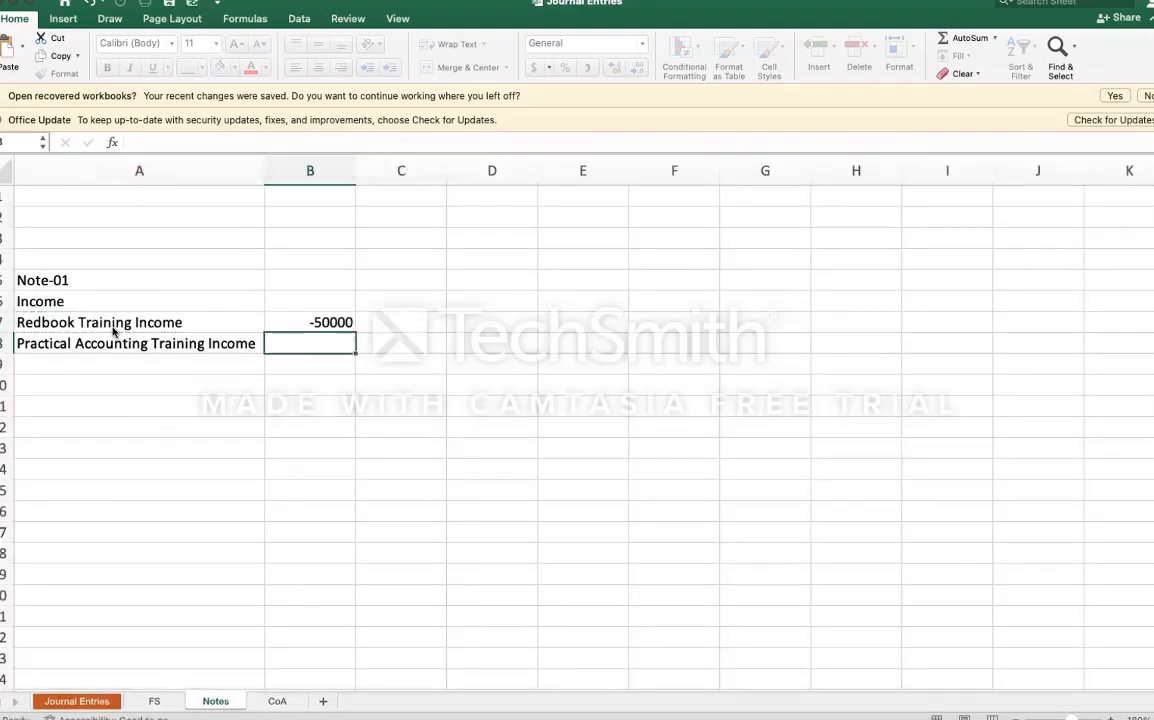
Step: Copy the Redbook Training Income SUMIFS formula down to the Practical Accounting Training Income amount
key(Up)
key(ctrl+Page_Up)
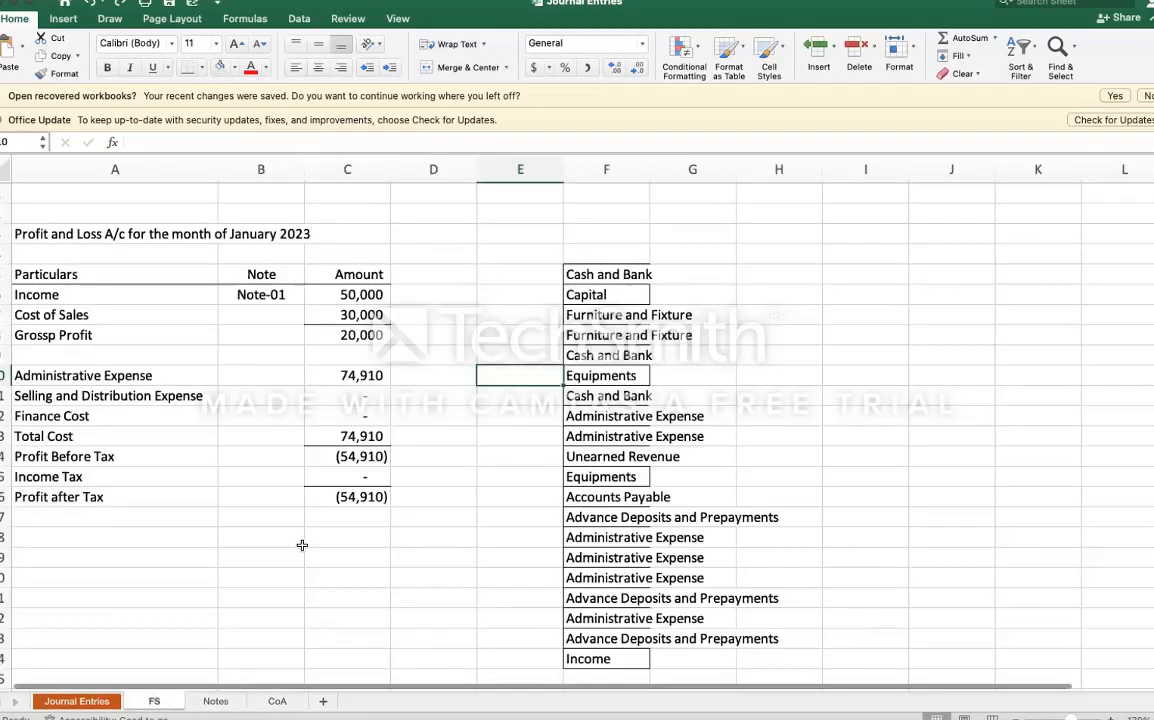
click(277, 702)
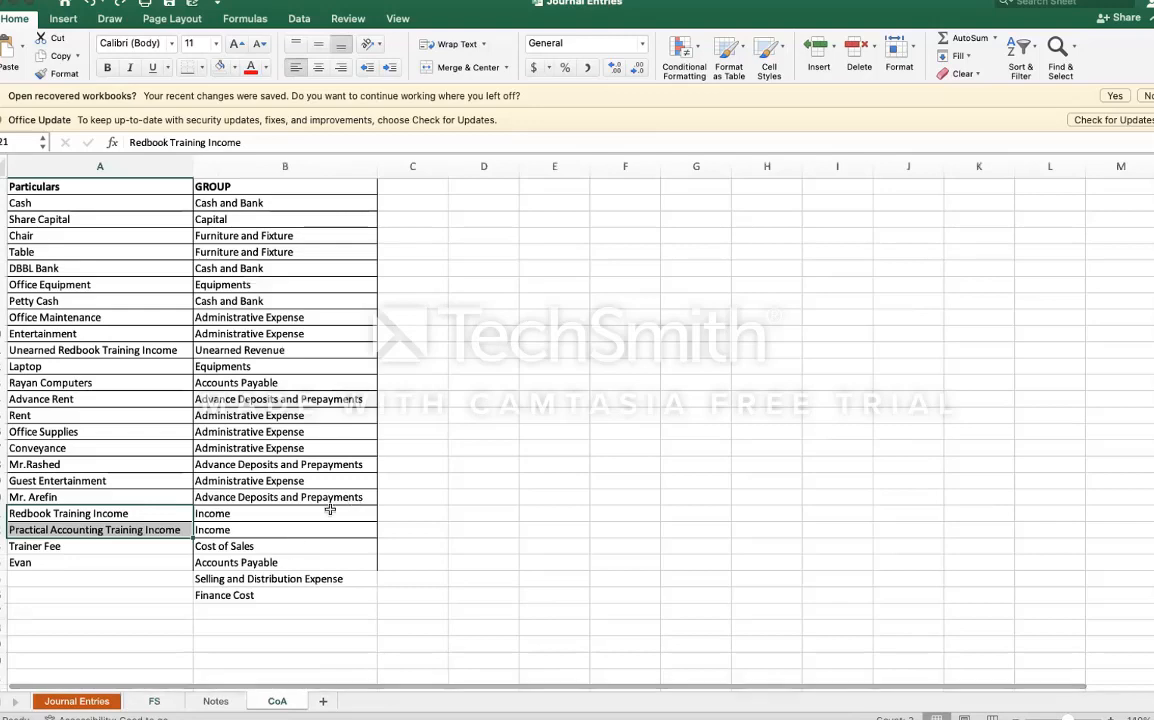
click(220, 702)
click(309, 428)
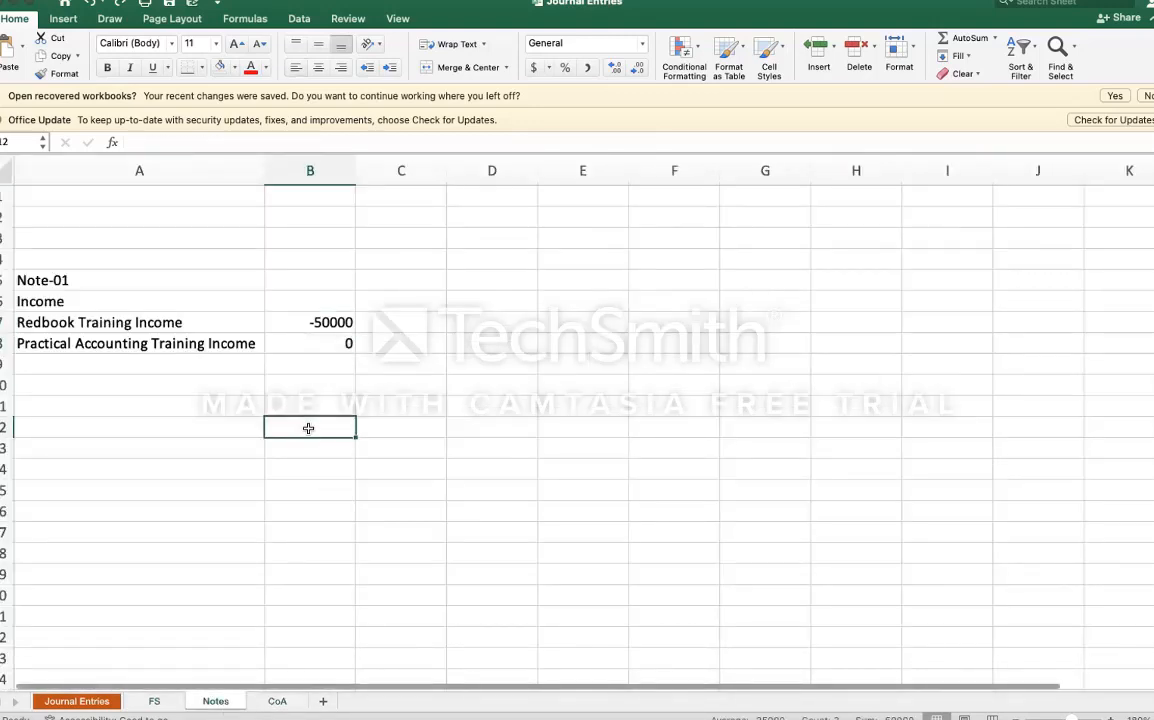
Step: Total the Note-01 Income line in B6 with =SUM(B7:B8)
click(317, 300)
text(=)
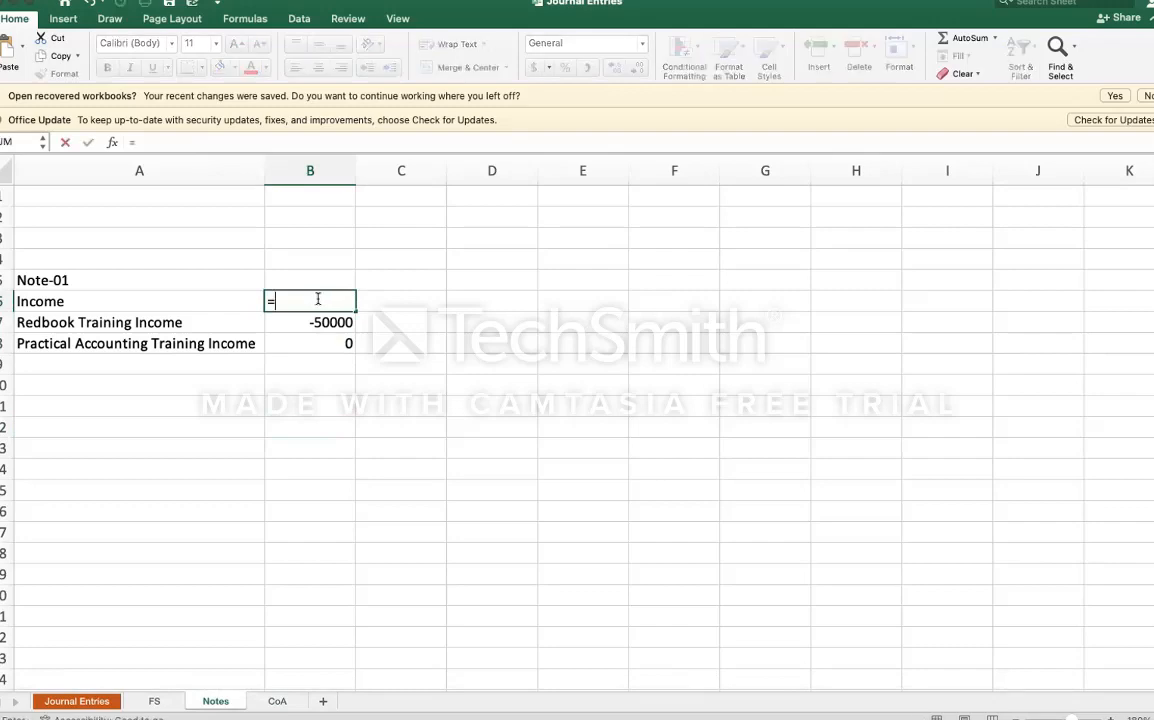
text(sum()
key(Down)
key(shift+Down)
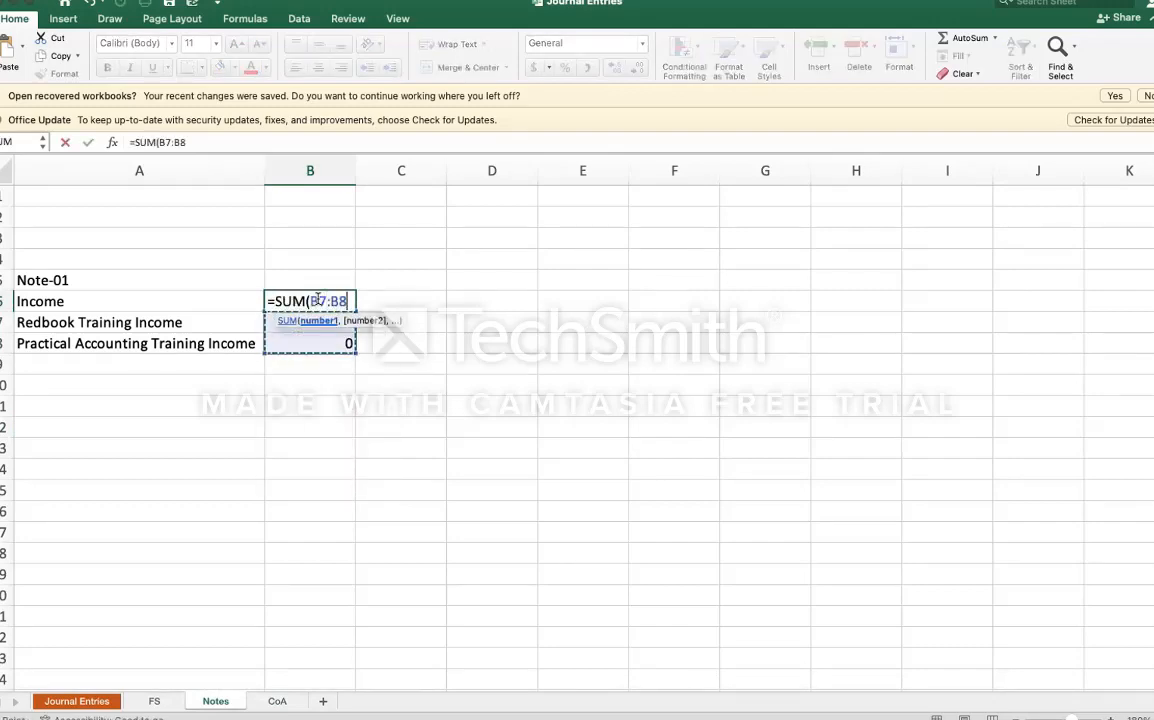
key(Return)
click(319, 302)
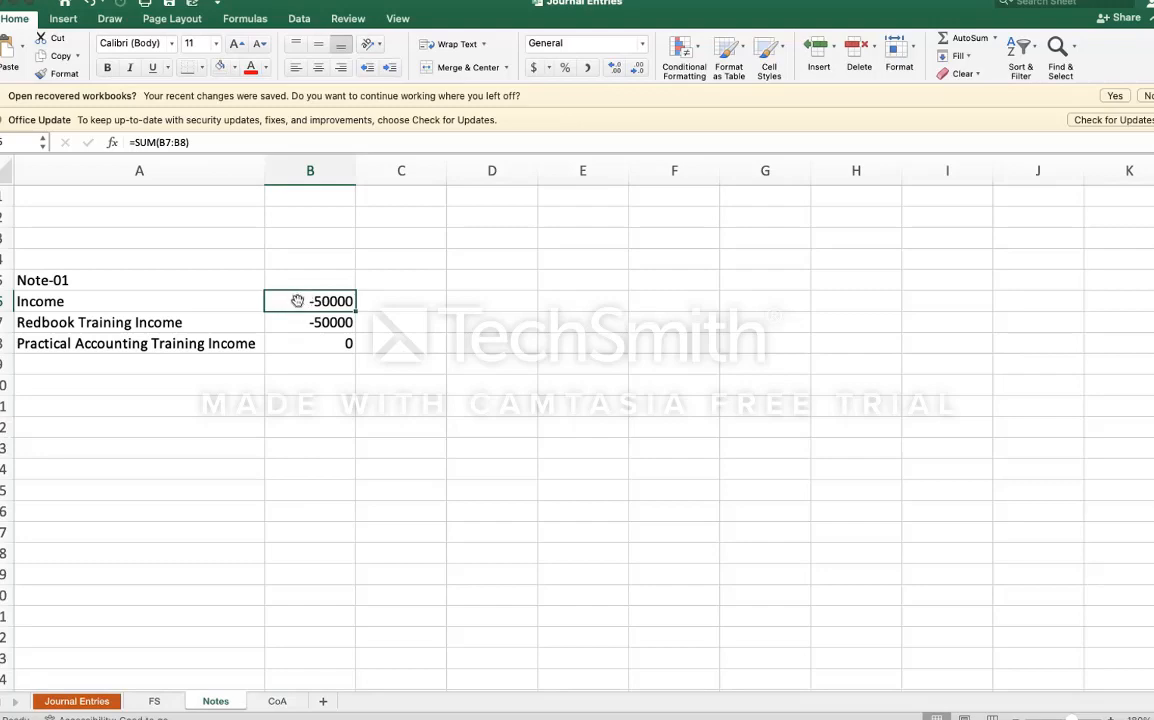
drag(118, 300, 276, 301)
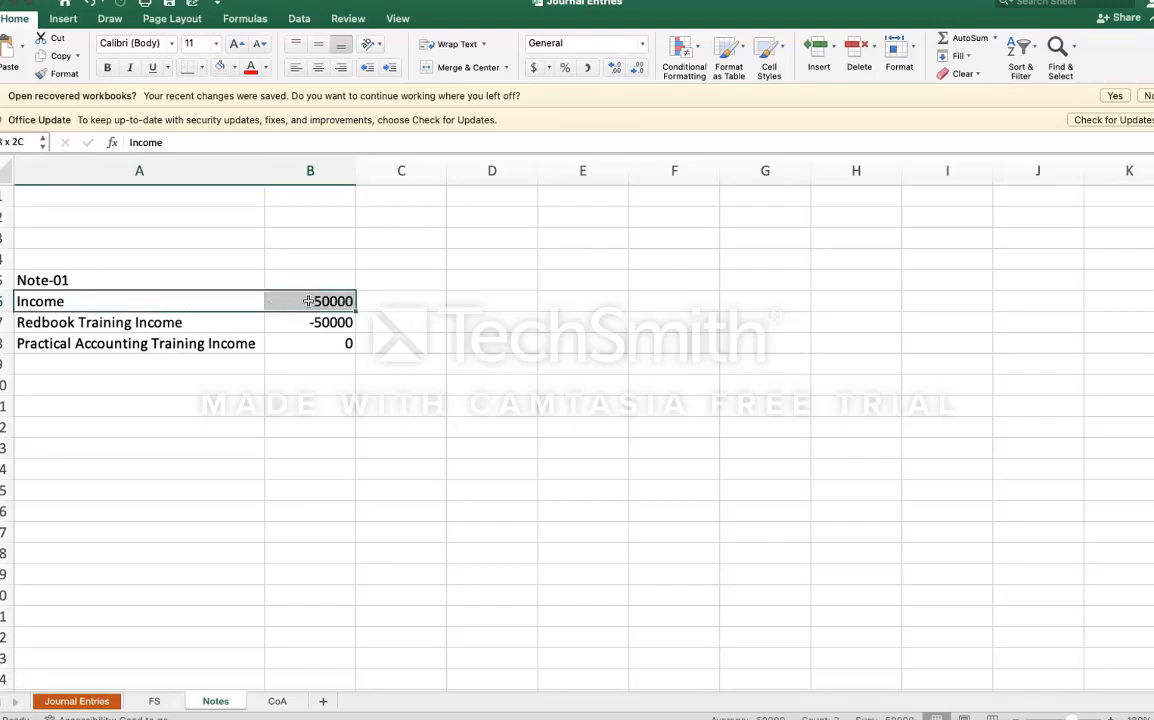
click(202, 327)
drag(202, 327, 337, 343)
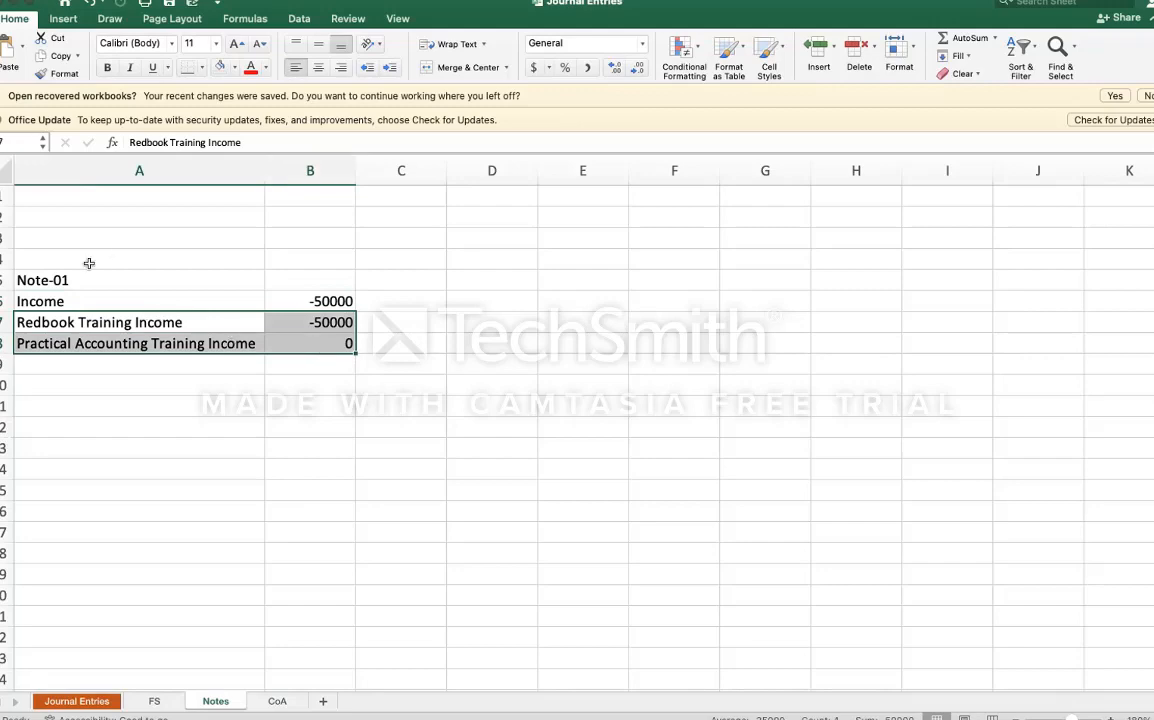
Step: Enter the heading Note-02 in A10, leaving one blank row below the Note-01 block
click(62, 281)
key(Down)
key(Down)
key(Down)
key(Down)
key(Down)
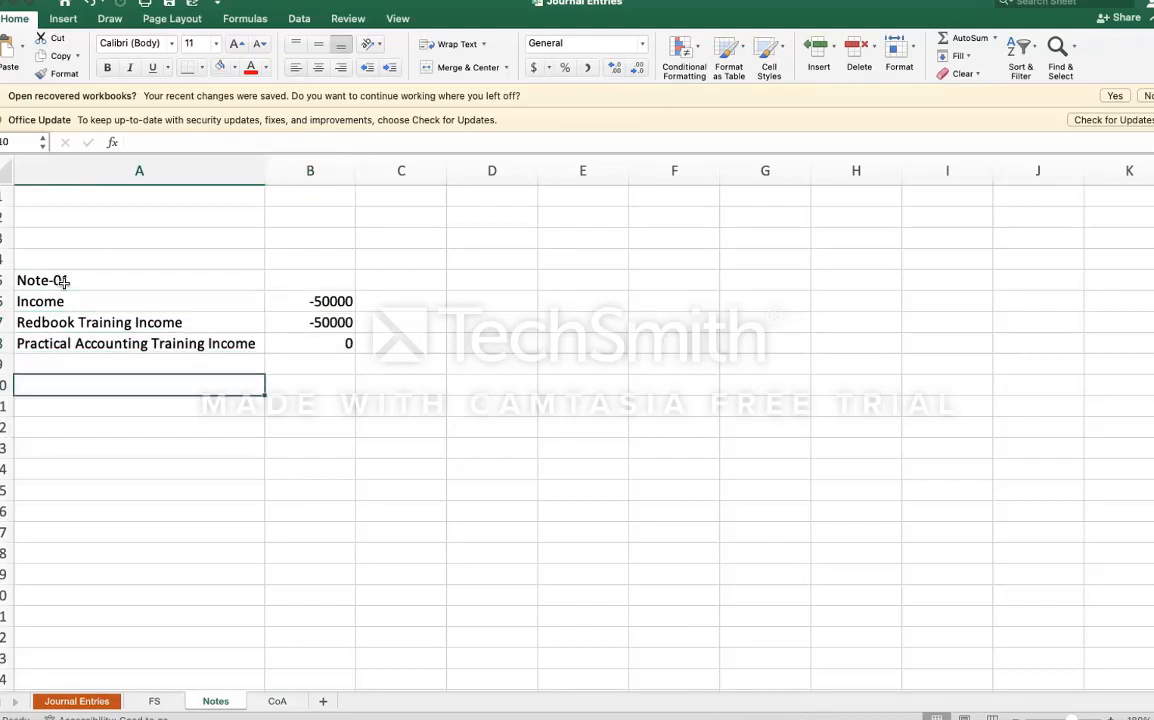
key(Up)
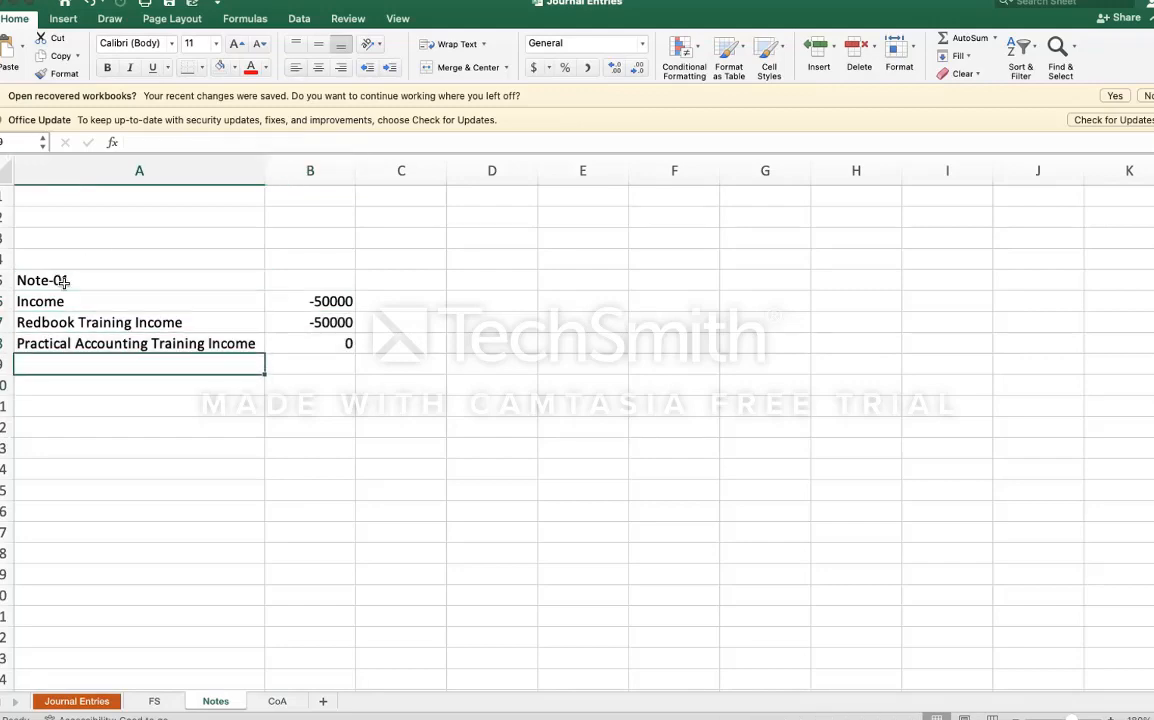
key(Down)
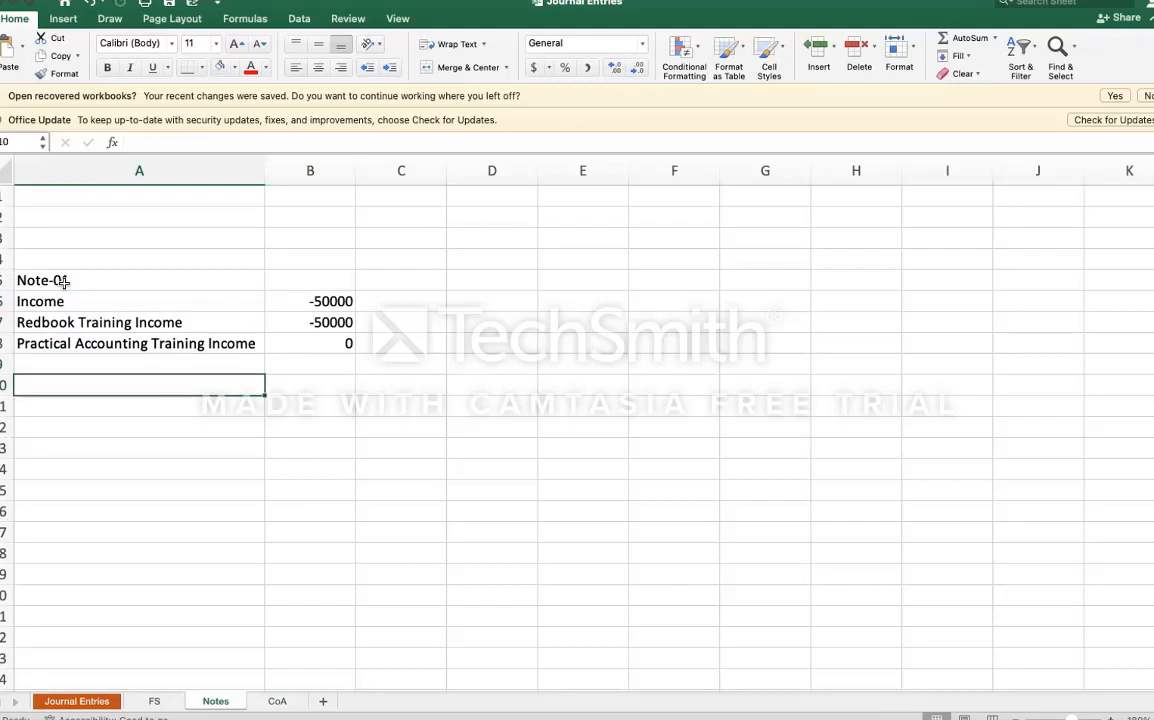
text(Note)
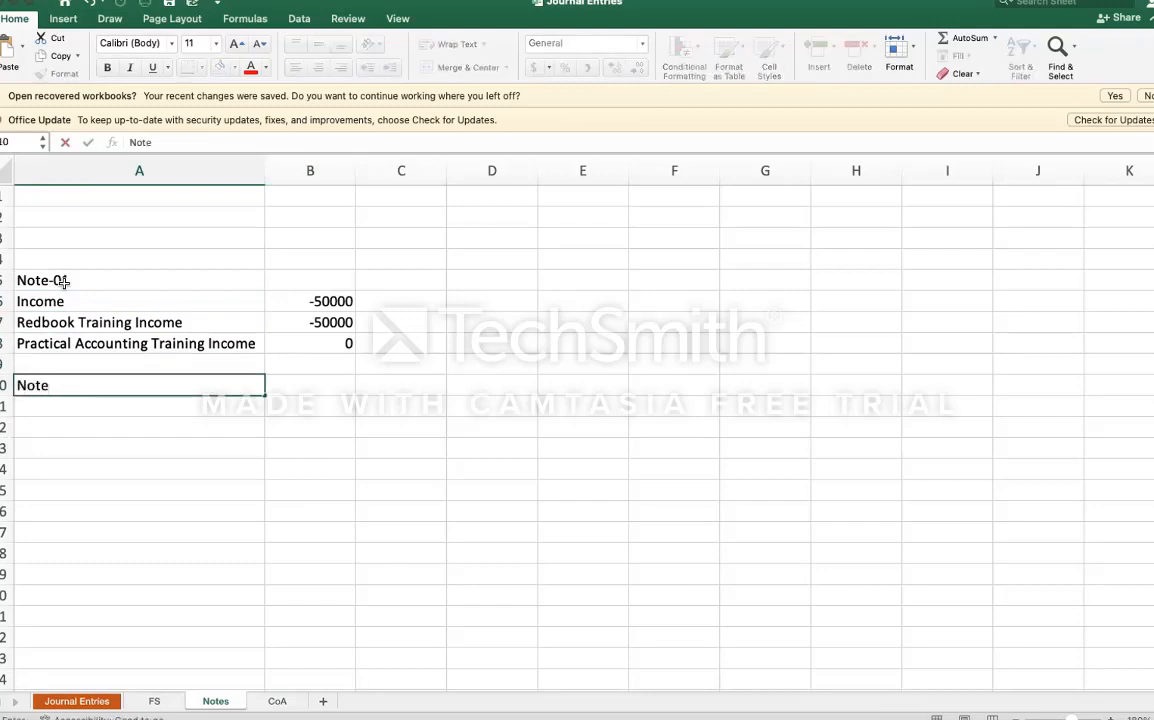
text(-02)
key(Return)
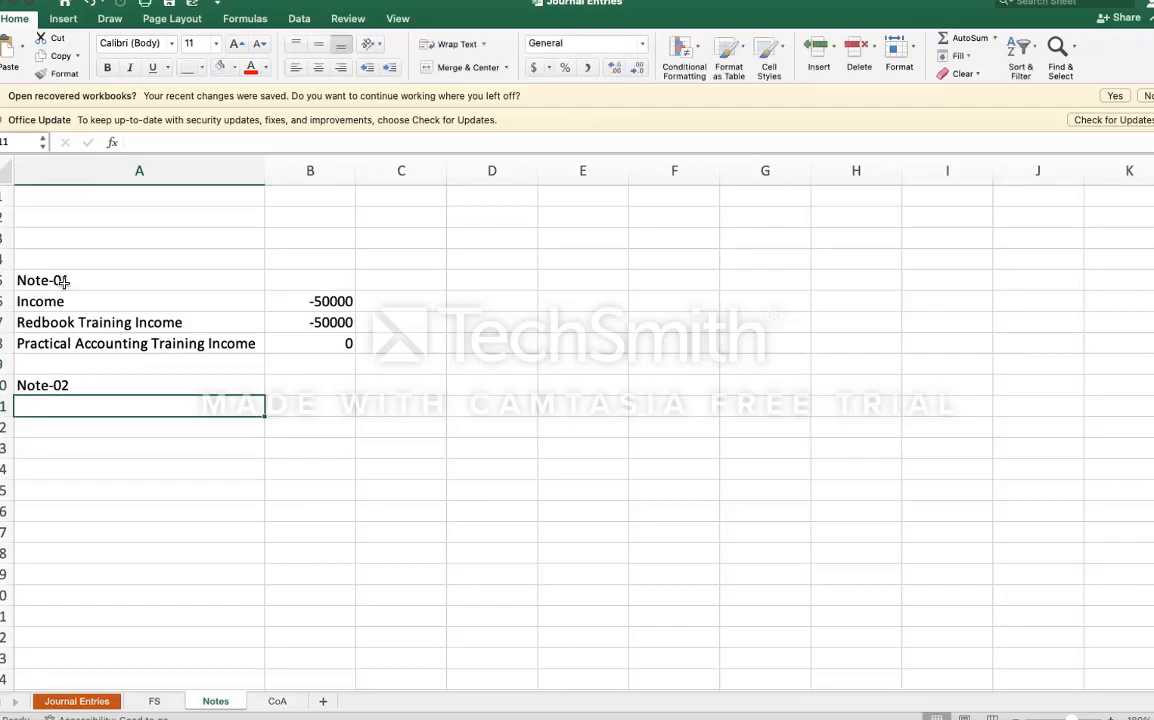
Step: Enter the labels Cost of Sales and Trainer Fee in the two rows beneath the Note-02 heading
text(Cosf)
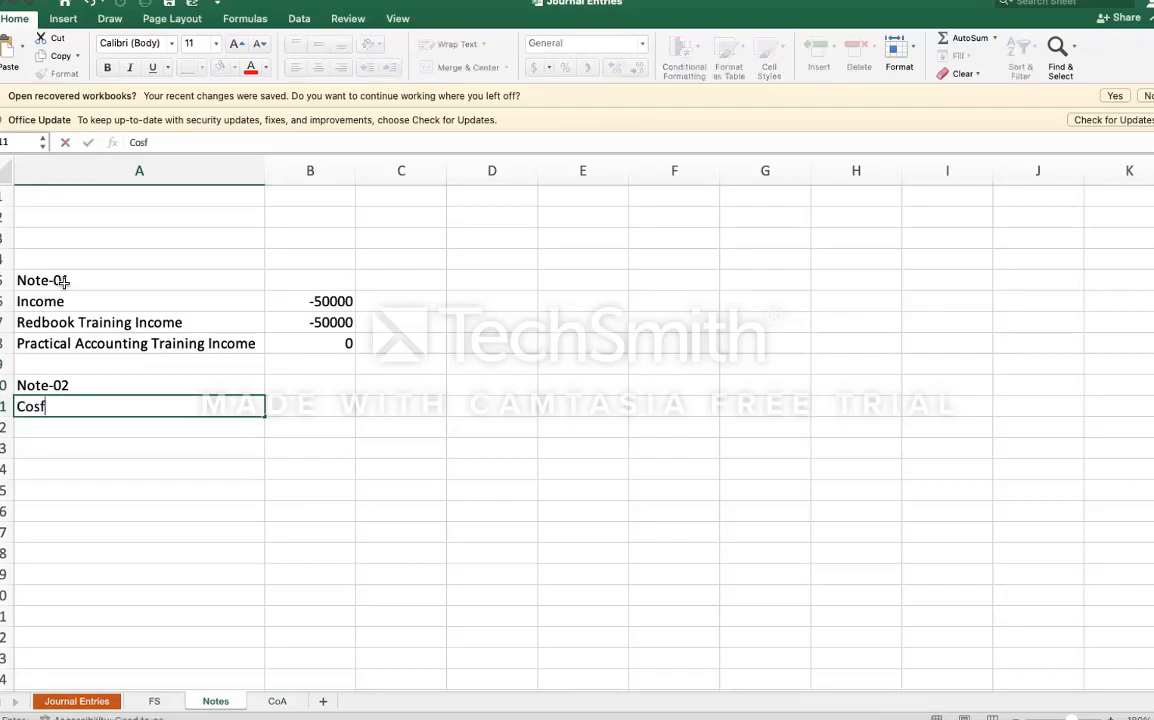
text( of Sales)
key(Return)
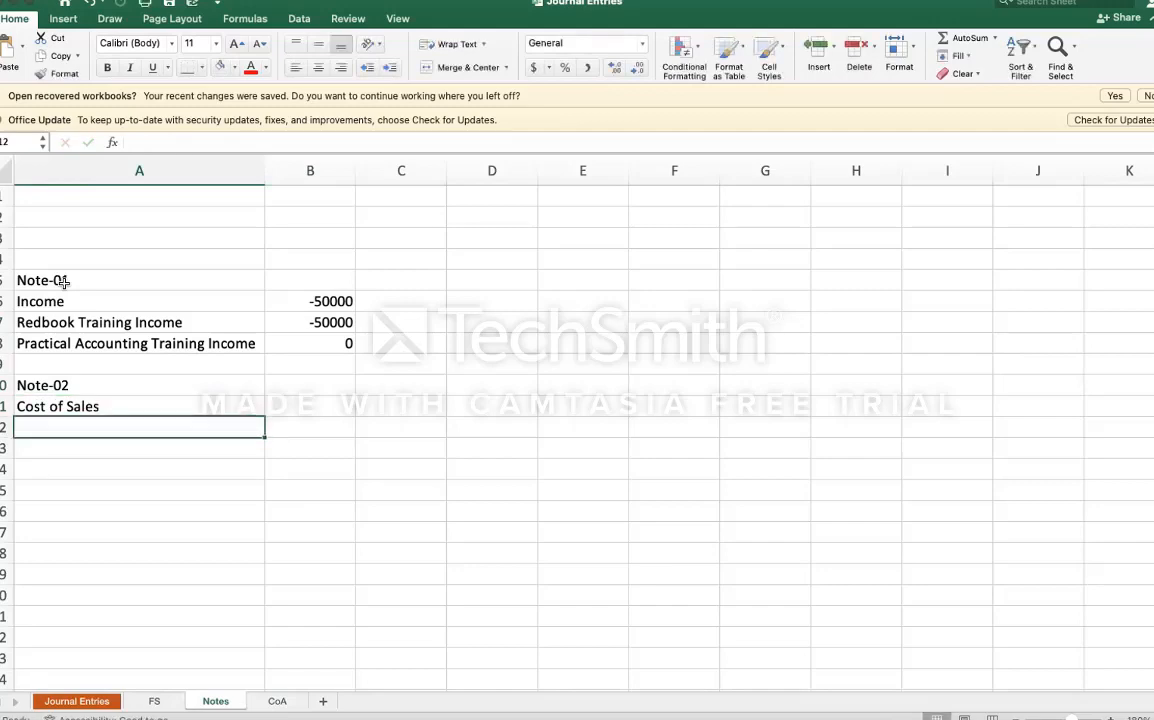
text(Trainer Fe)
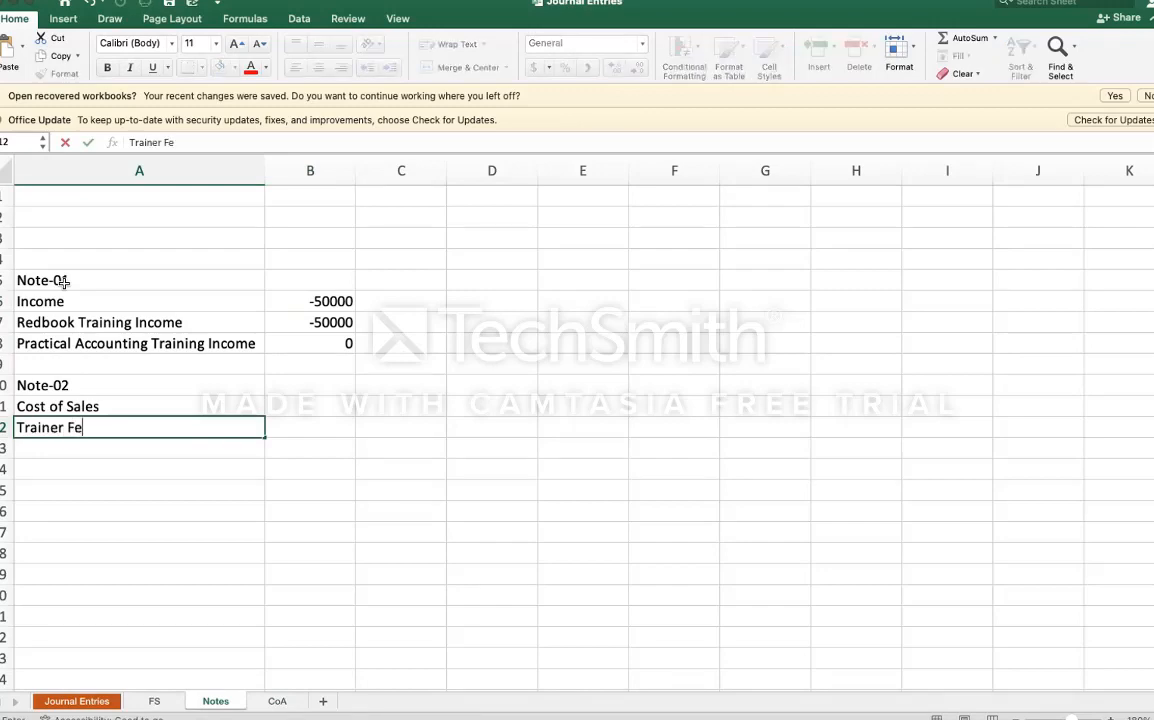
text(e)
key(Tab)
Step: Copy the Redbook Training Income SUMIFS formula to the Trainer Fee amount in B12
key(Up)
key(Up)
key(Up)
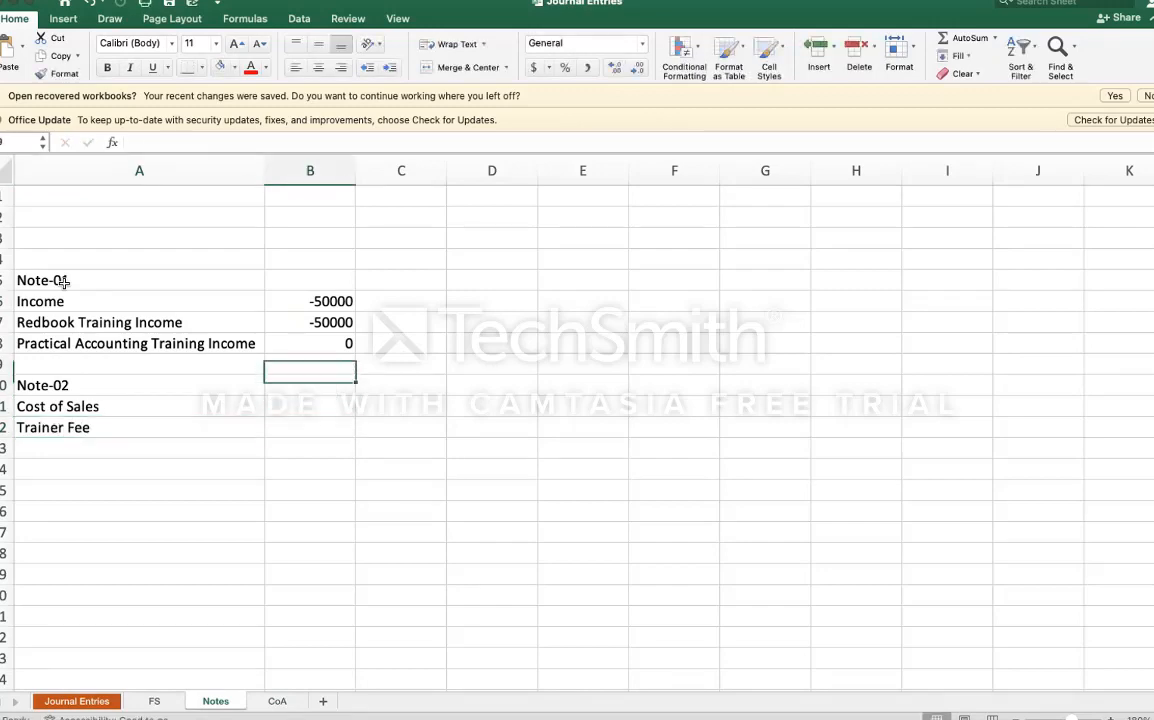
key(Up)
key(Up)
key(super+c)
key(Down)
key(Down)
key(Down)
key(Down)
key(Down)
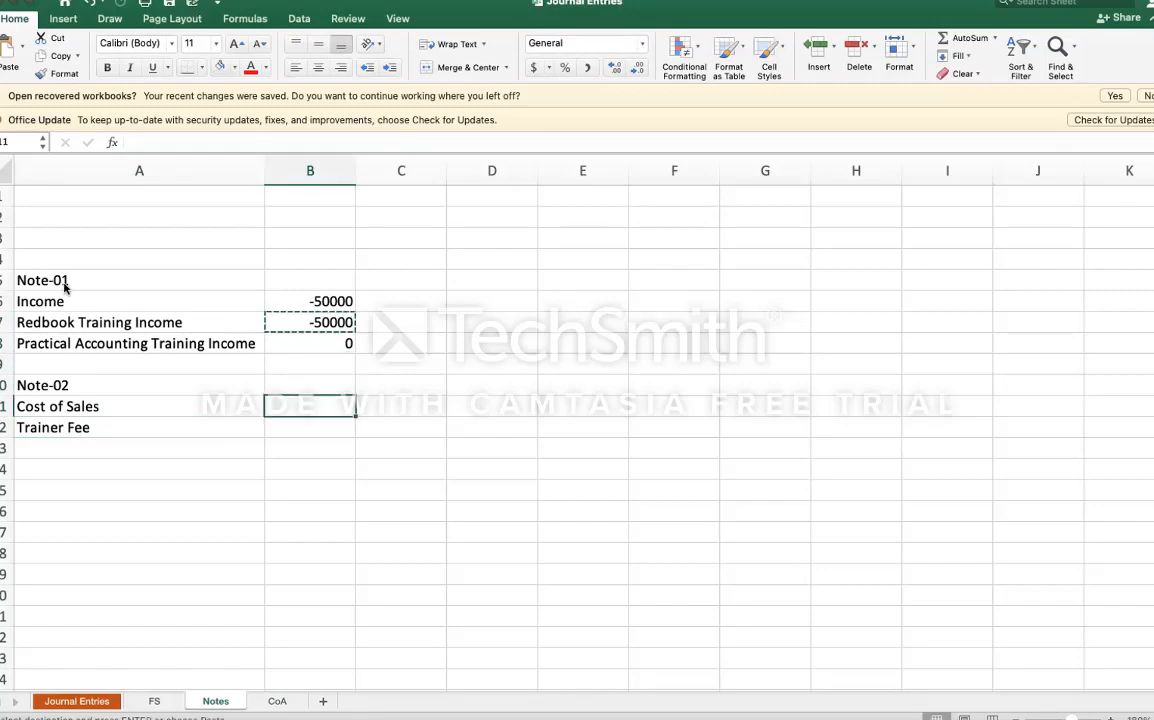
key(super+v)
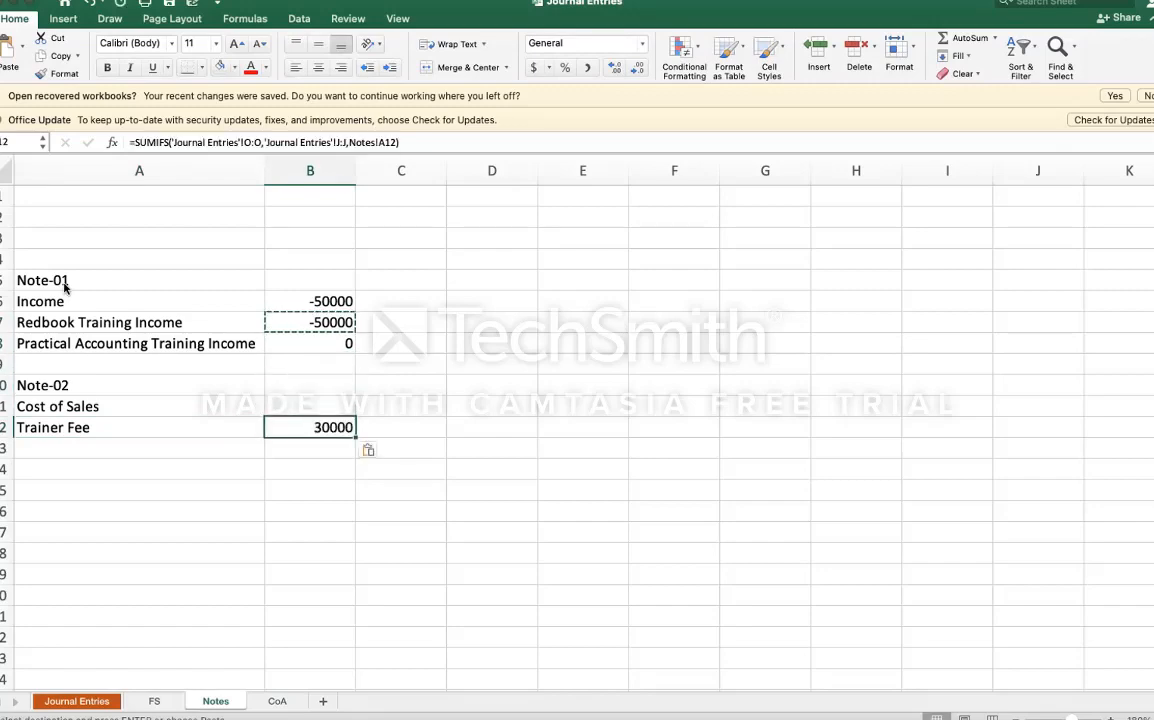
Step: Total the Note-02 Cost of Sales line in B11 with =SUM(B12)
key(Up)
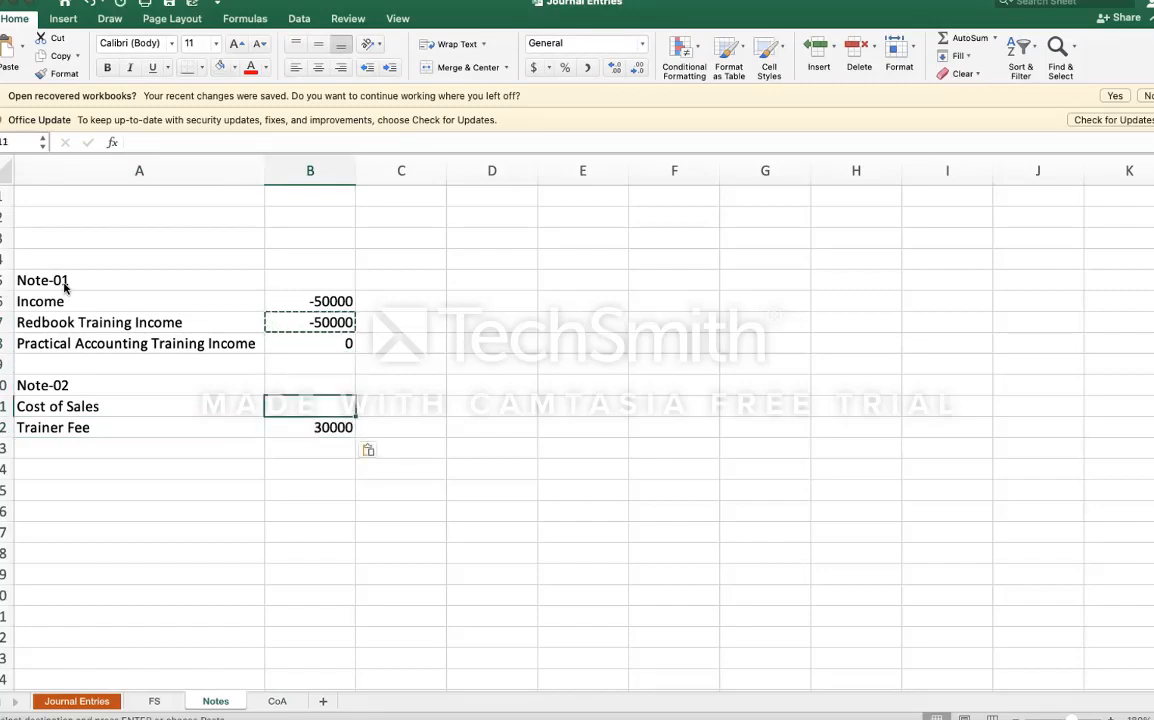
text(=sum()
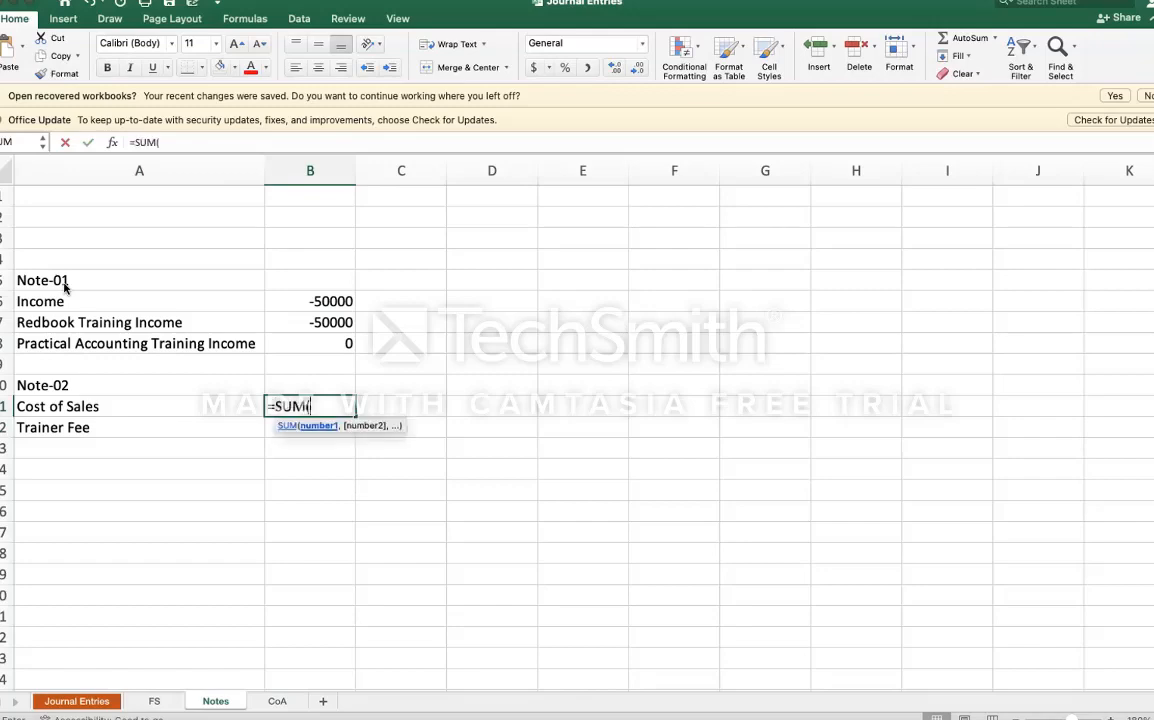
key(Down)
key(shift+Down)
key(shift+Up)
key(Return)
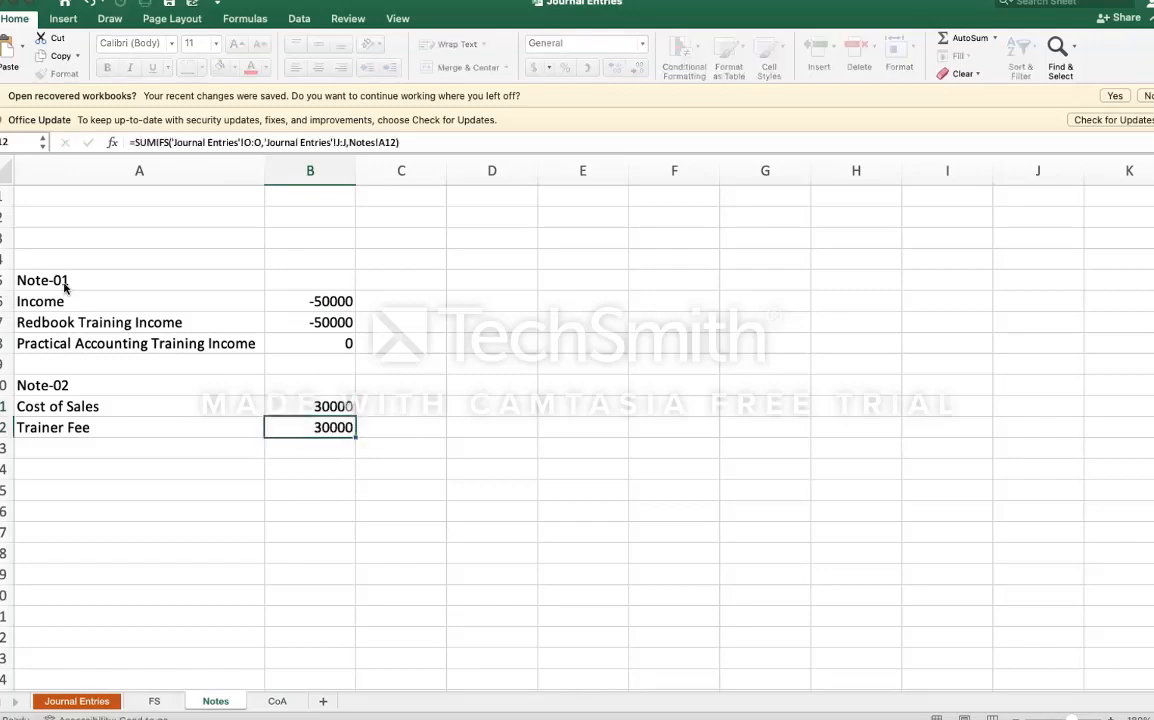
key(Up)
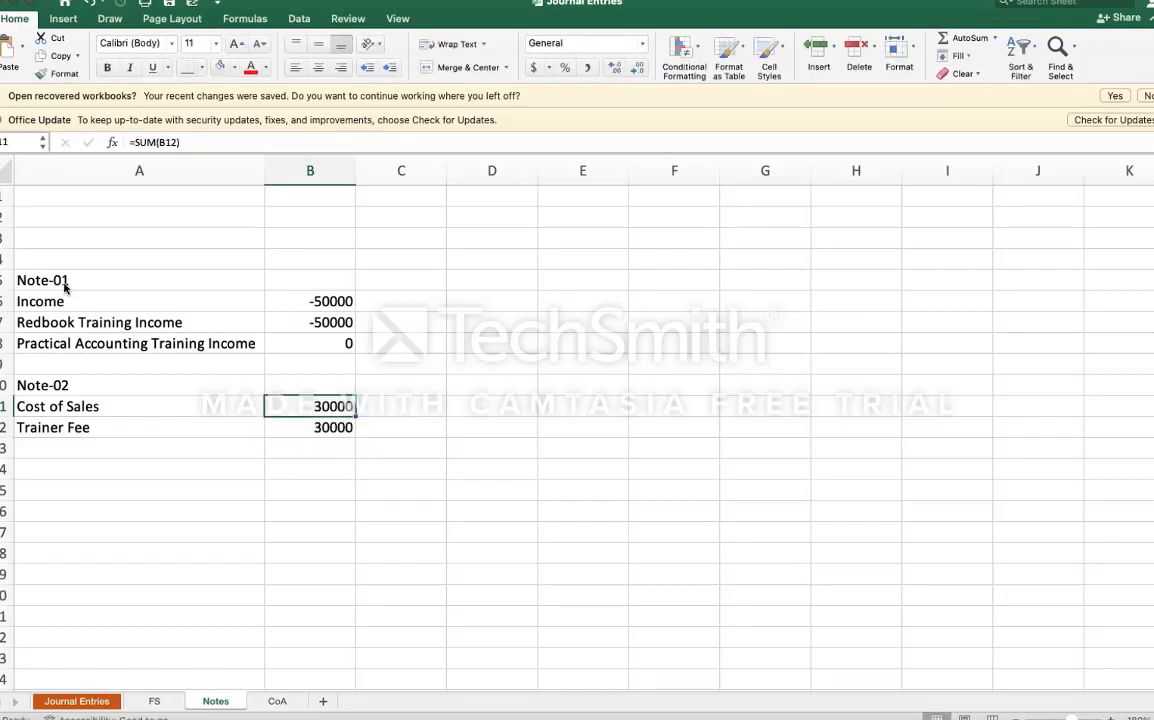
Step: Enter the heading Note-03 in A14, leaving one blank row below the Note-02 block
key(Down)
key(Down)
key(Down)
key(Left)
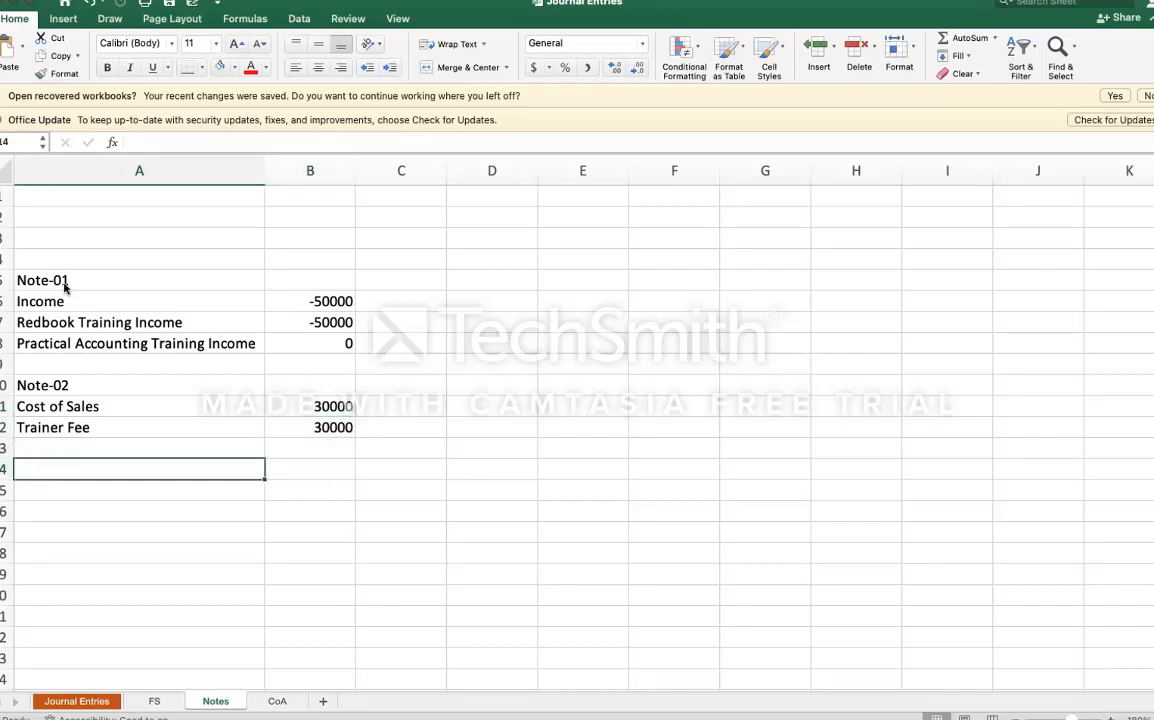
text(Note-0)
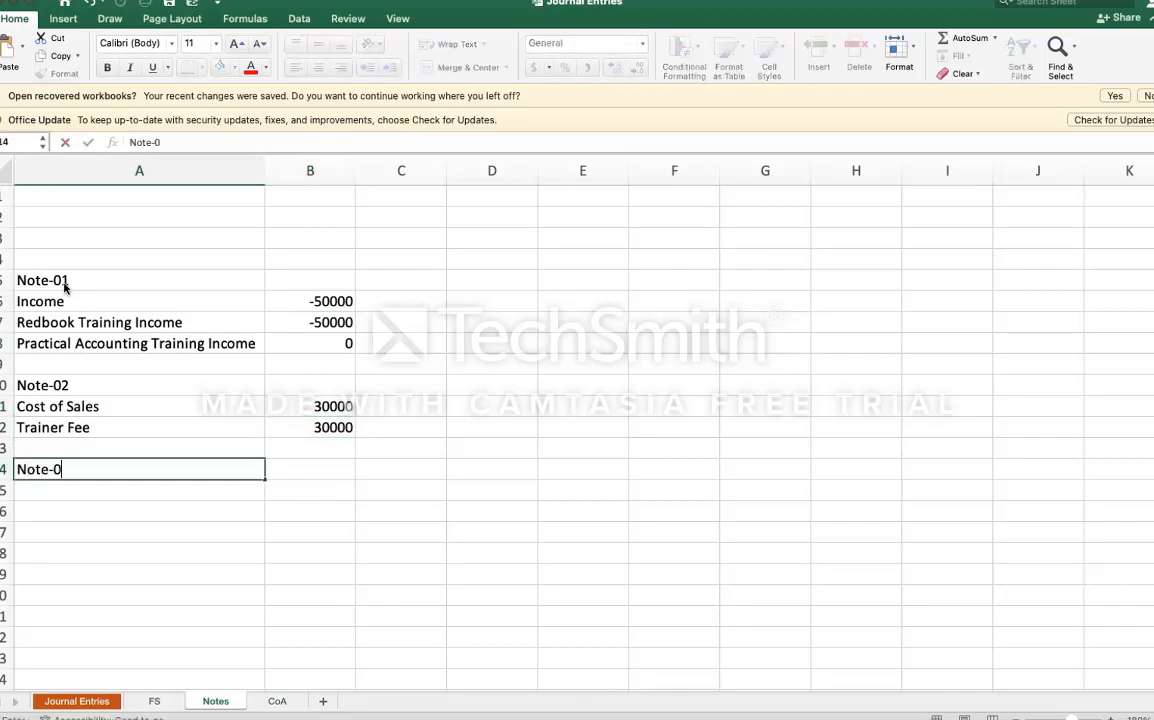
text(3)
key(Return)
key(Up)
key(Right)
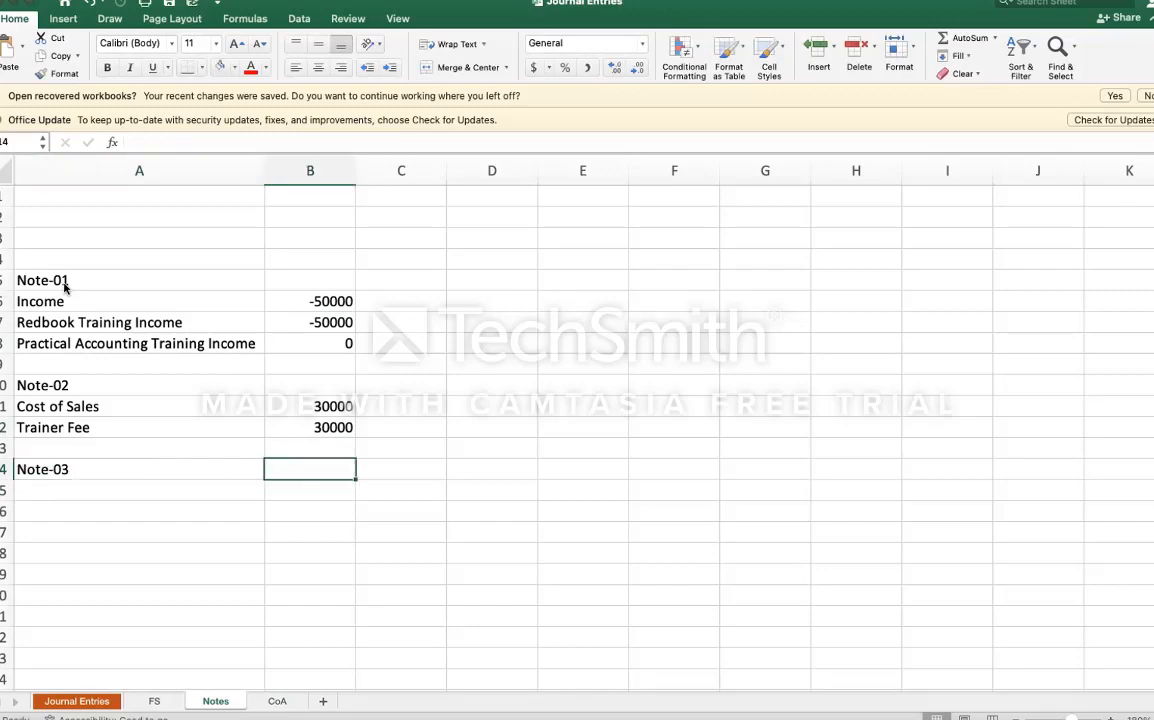
Step: Enter the label Administrative Expense in A15, directly beneath the Note-03 heading
key(Down)
key(Left)
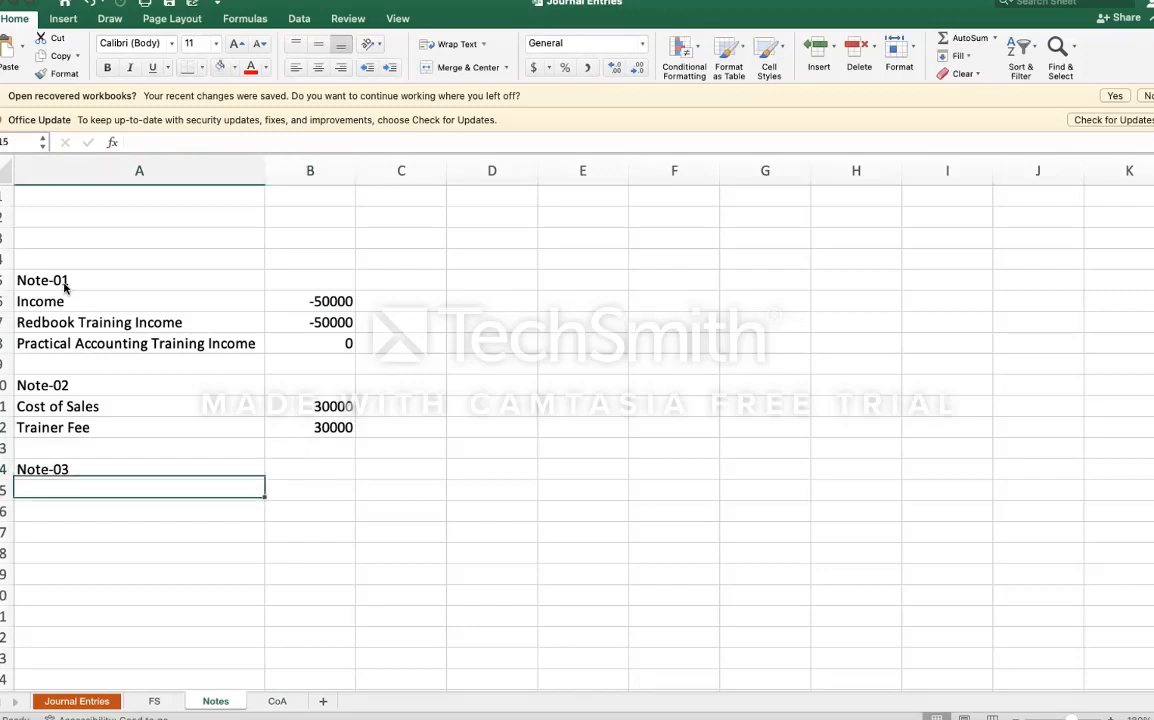
text(Admin)
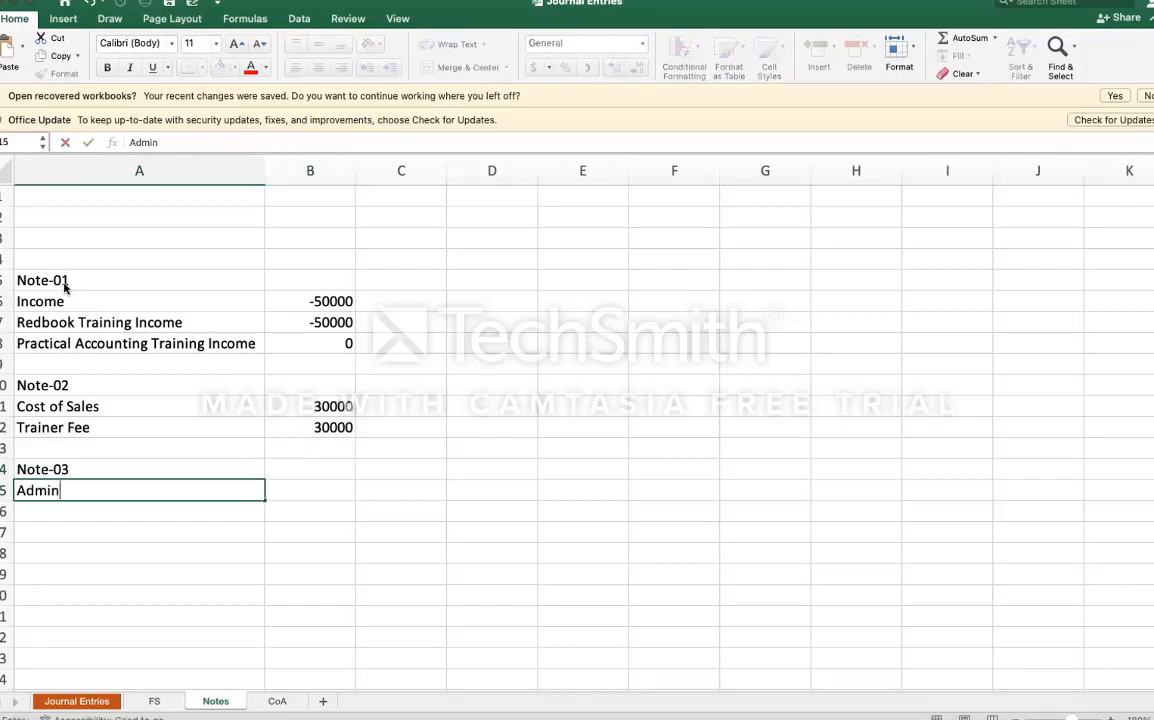
text(istrative Expens)
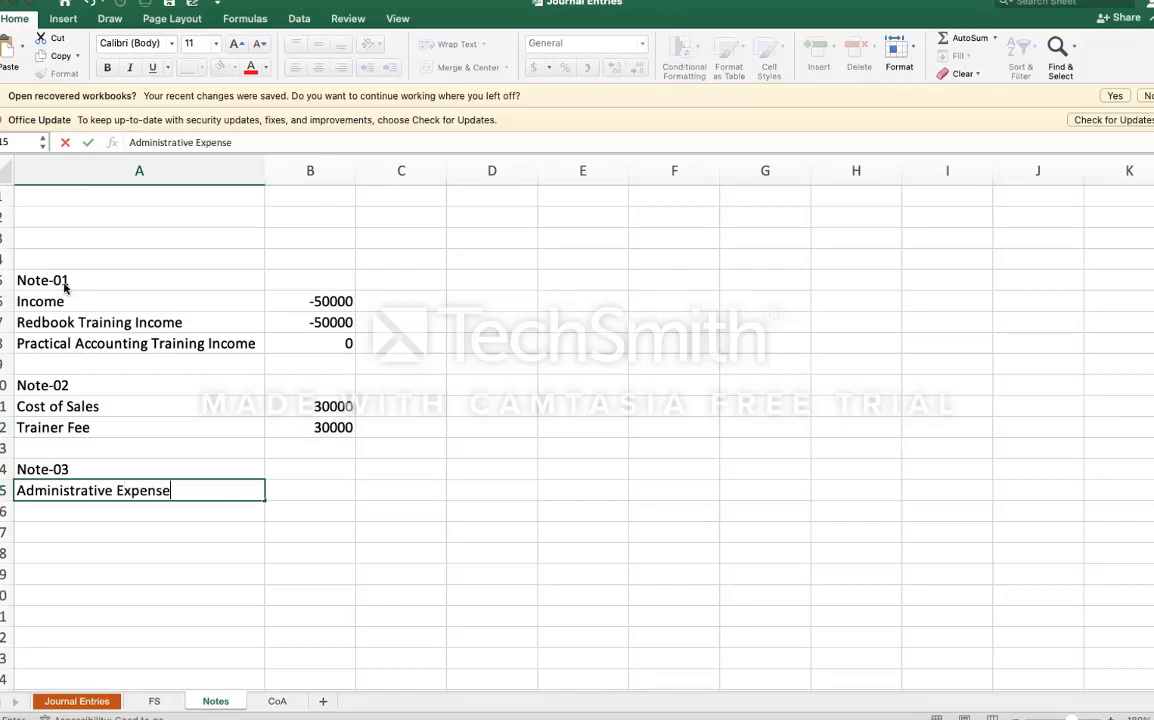
text(e)
key(Tab)
key(Up)
key(Up)
key(Up)
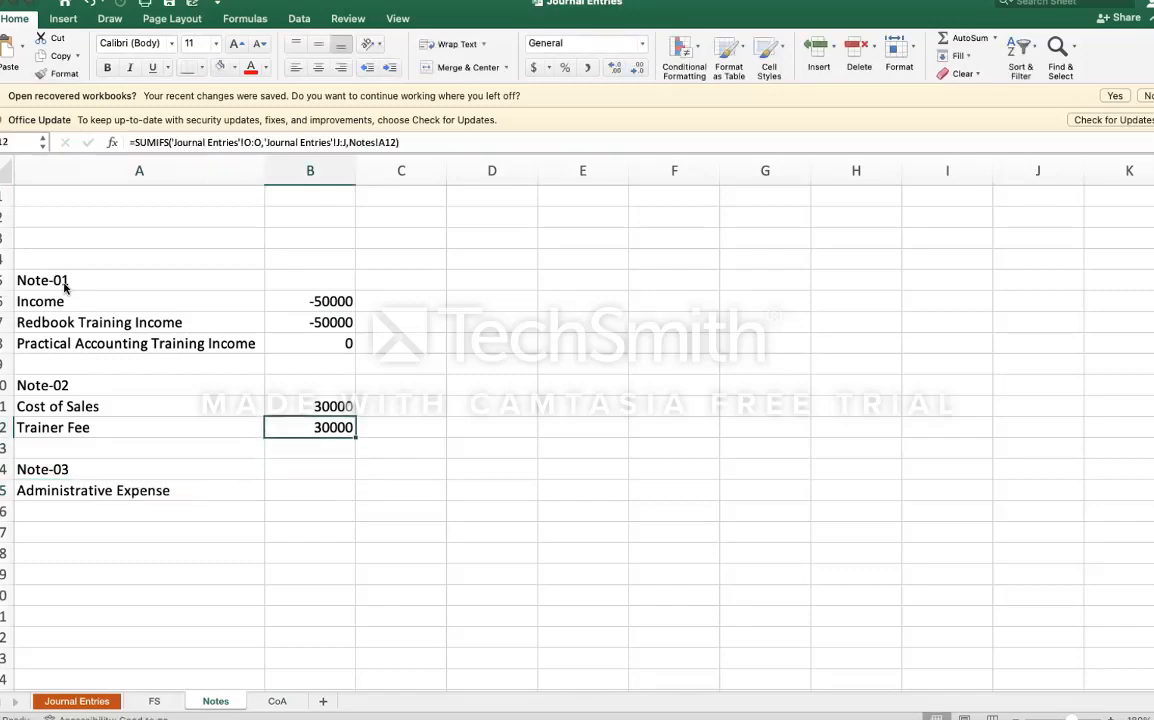
key(ctrl+c)
key(Down)
key(Down)
key(Down)
key(ctrl+v)
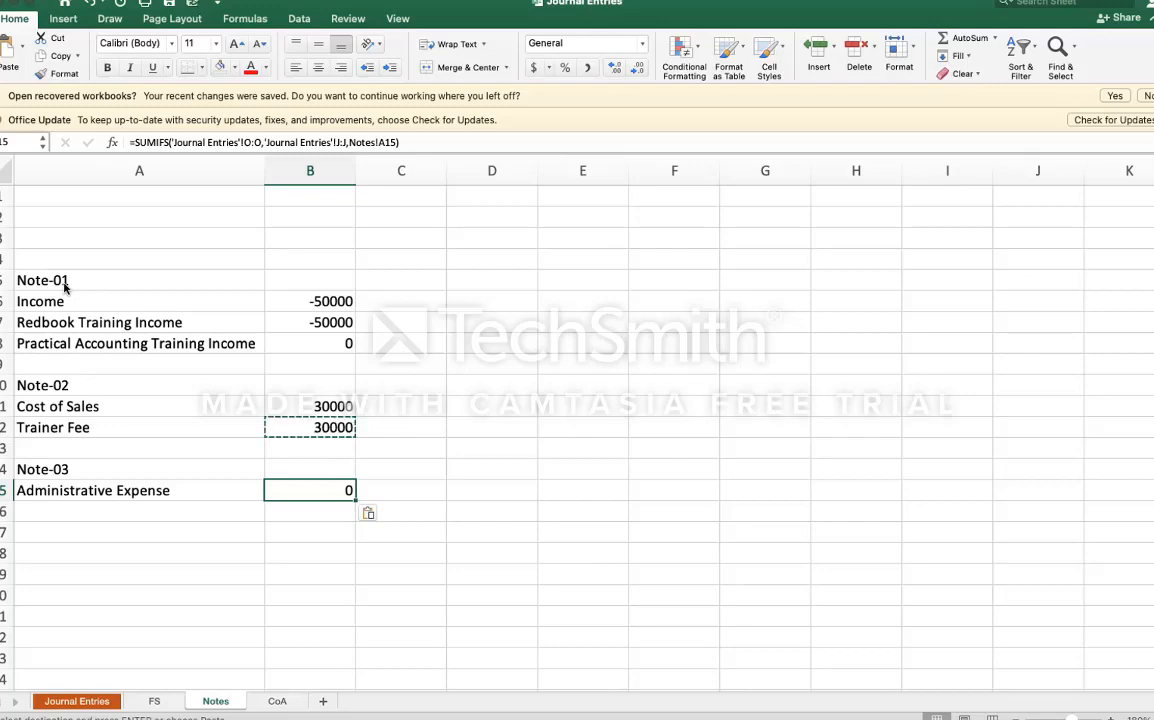
key(Delete)
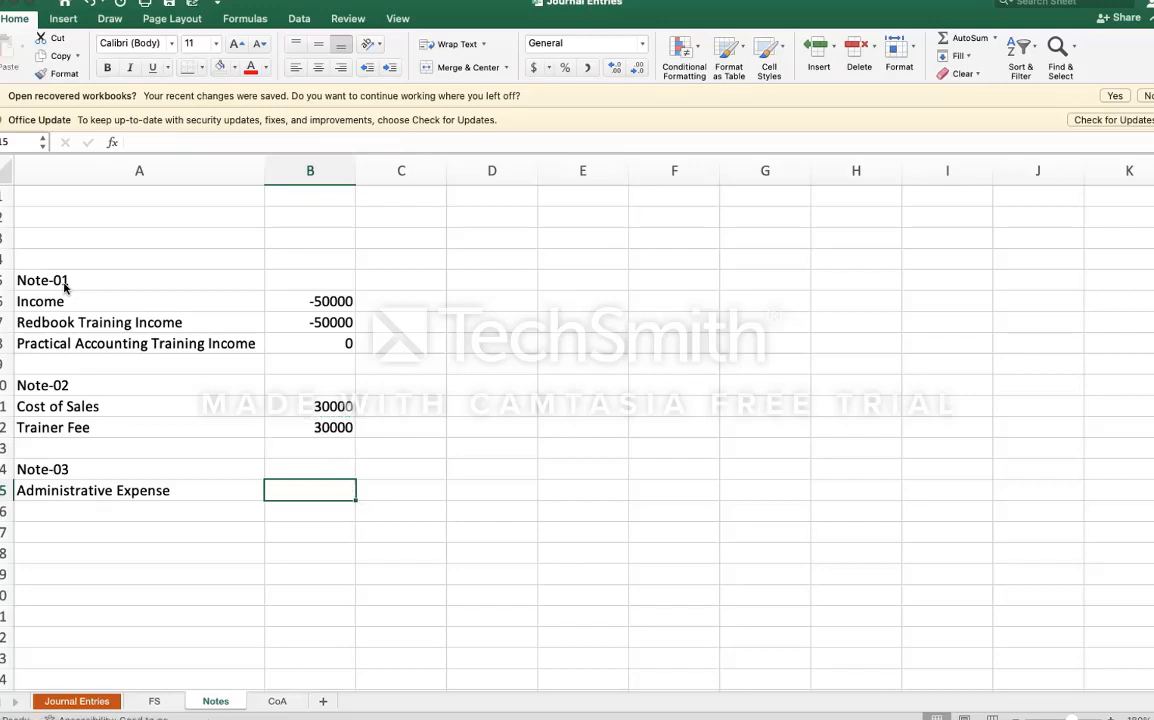
Step: Filter the GROUP column of the CoA sheet to show only Administrative Expense accounts
click(277, 701)
click(205, 436)
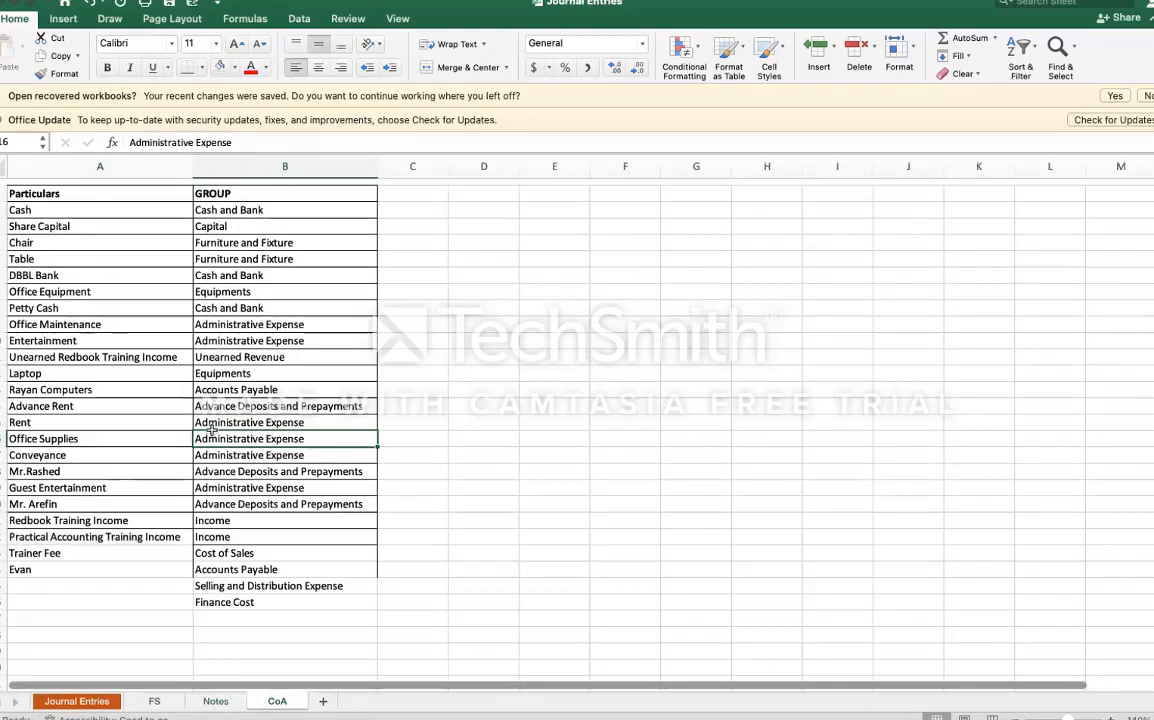
scroll(211, 430, down, 1)
click(282, 190)
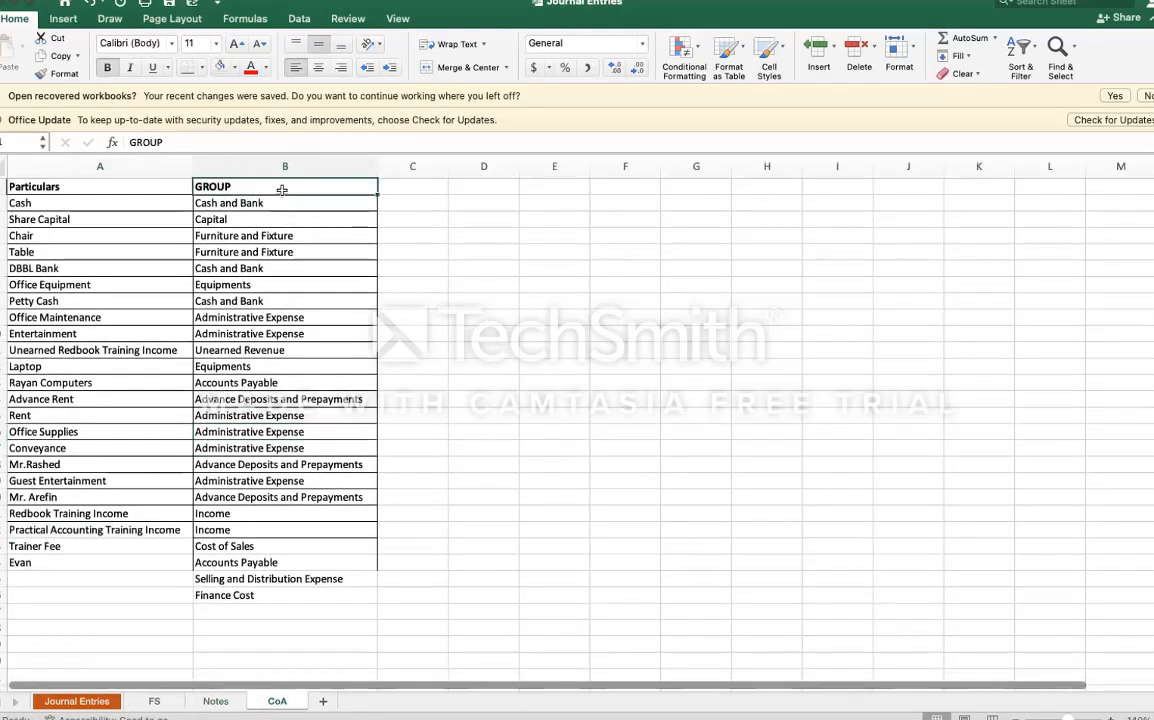
key(super+shift+f)
click(371, 188)
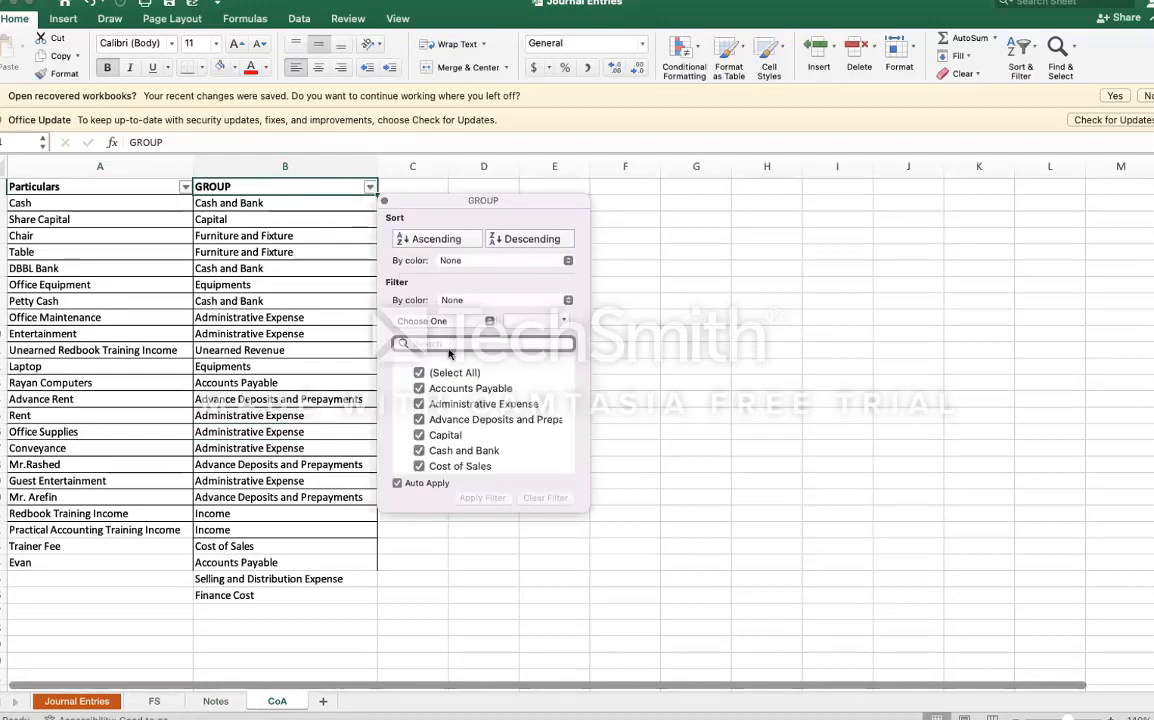
click(419, 373)
click(420, 404)
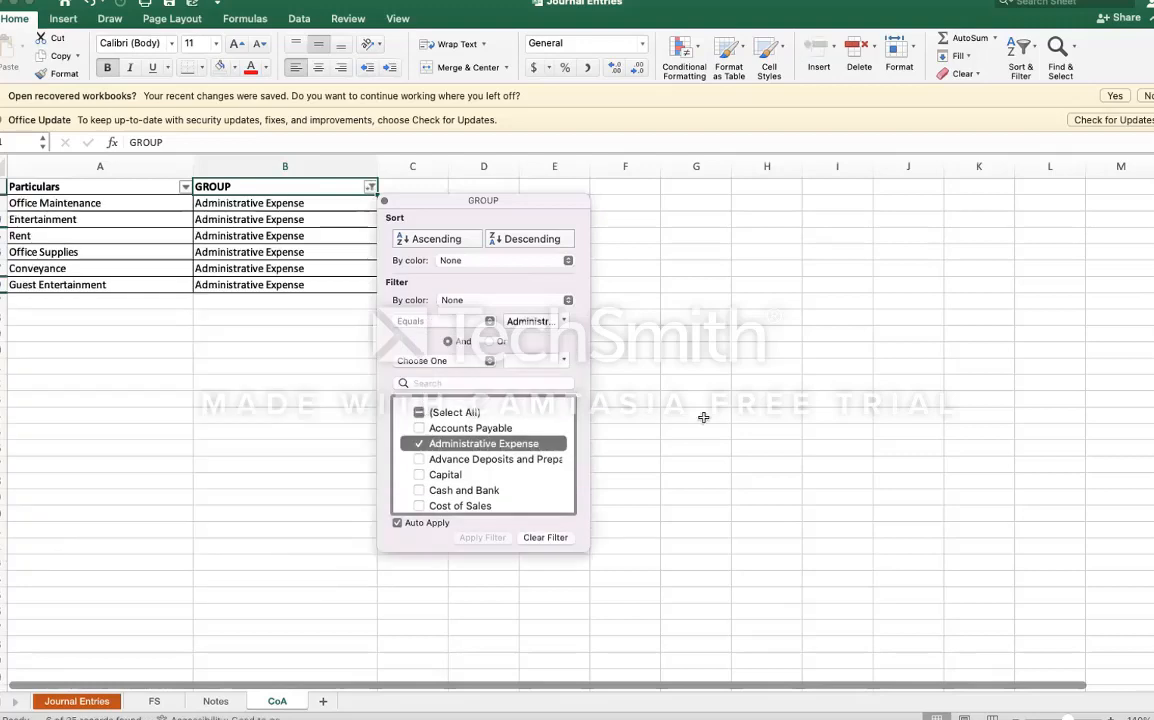
Step: Copy the filtered account names, Office Maintenance through Guest Entertainment, into the Notes sheet starting at A16
click(703, 417)
drag(151, 205, 151, 283)
key(super+c)
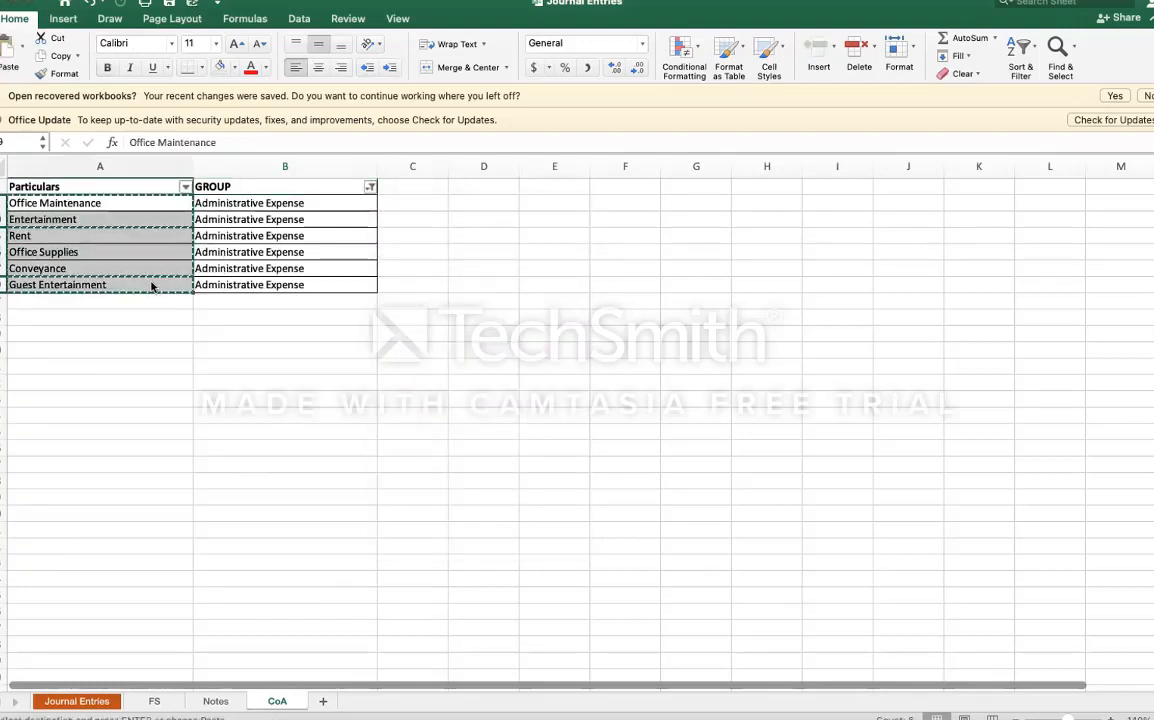
click(217, 700)
click(106, 511)
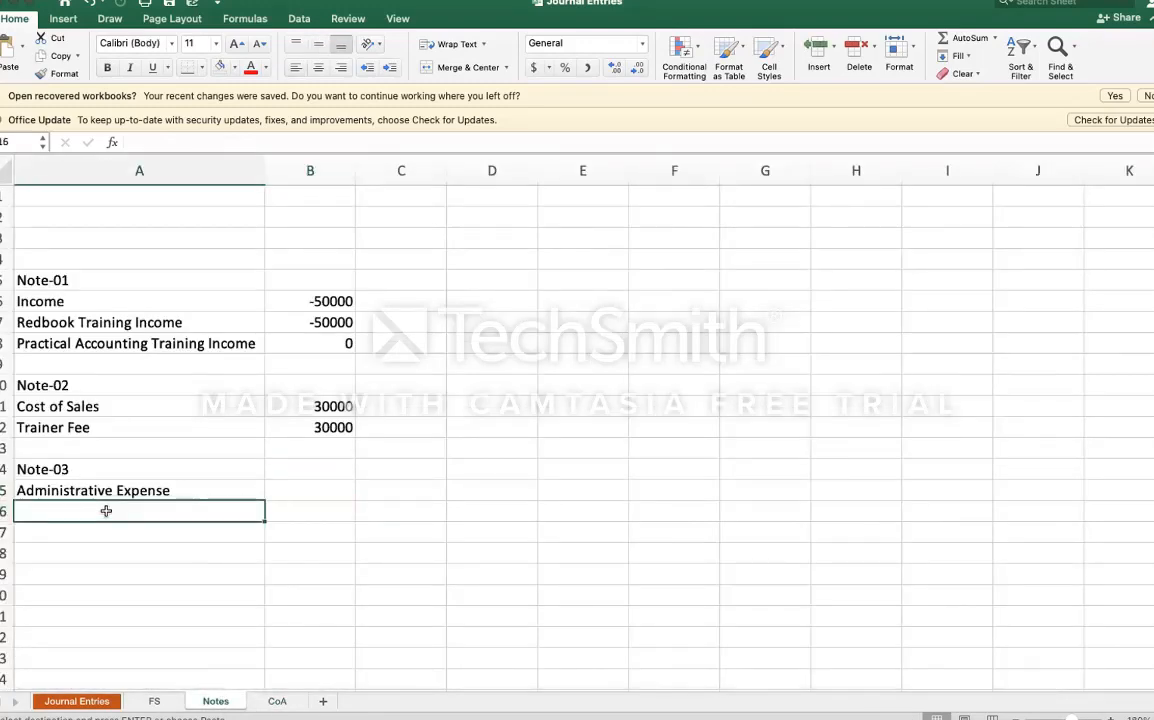
key(super+v)
Step: Copy the Trainer Fee SUMIFS formula to B16 and fill it down to B21 for all the administrative expense accounts
click(345, 427)
key(super+c)
click(338, 511)
key(super+v)
drag(355, 521, 353, 607)
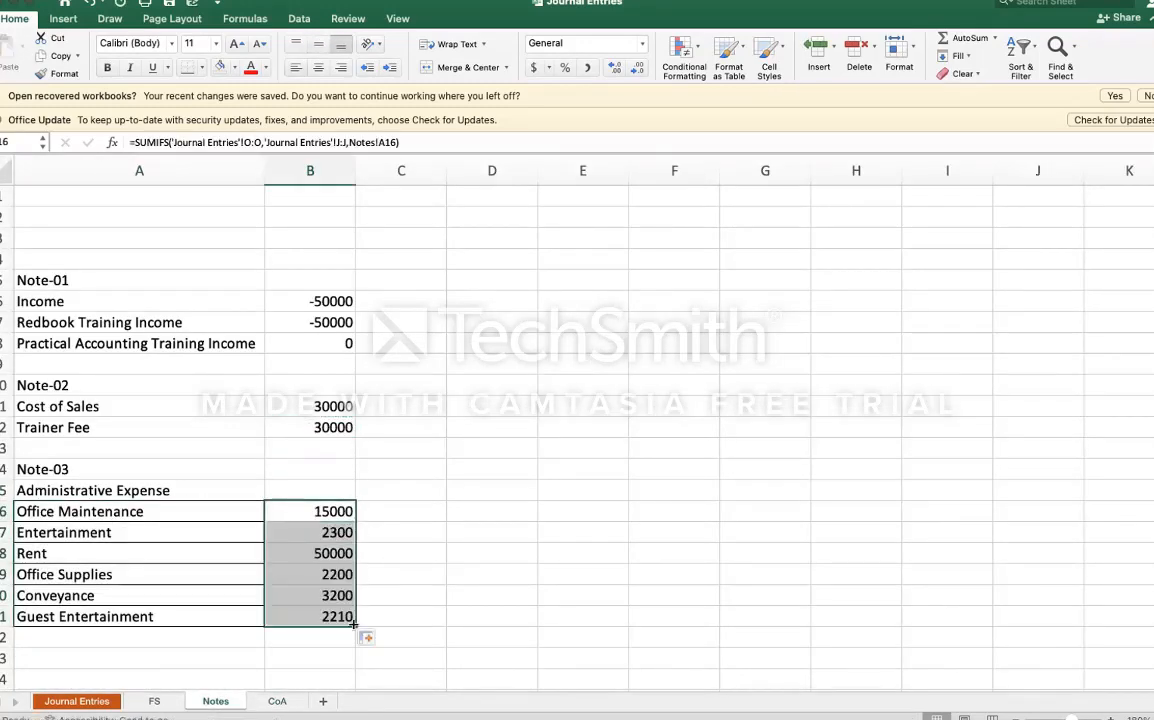
click(400, 574)
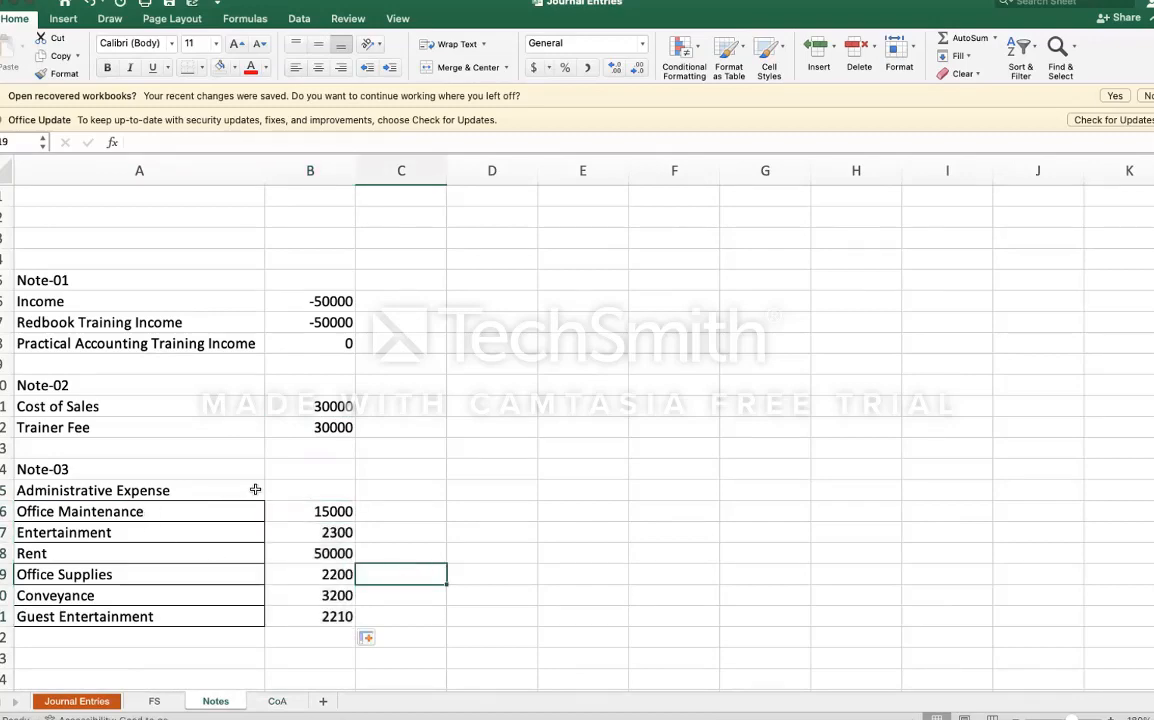
Step: Total the Administrative Expense line in B15 with a SUM of B16:B21
click(297, 489)
text(=)
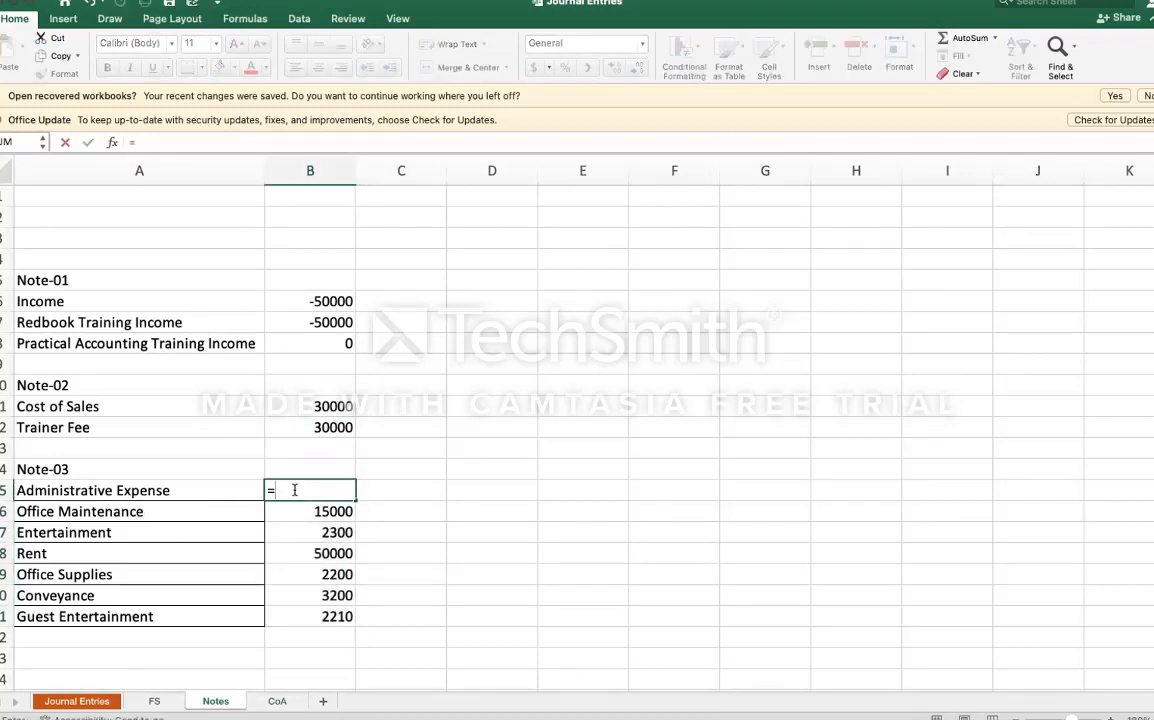
text(sum)
key(Tab)
key(Down)
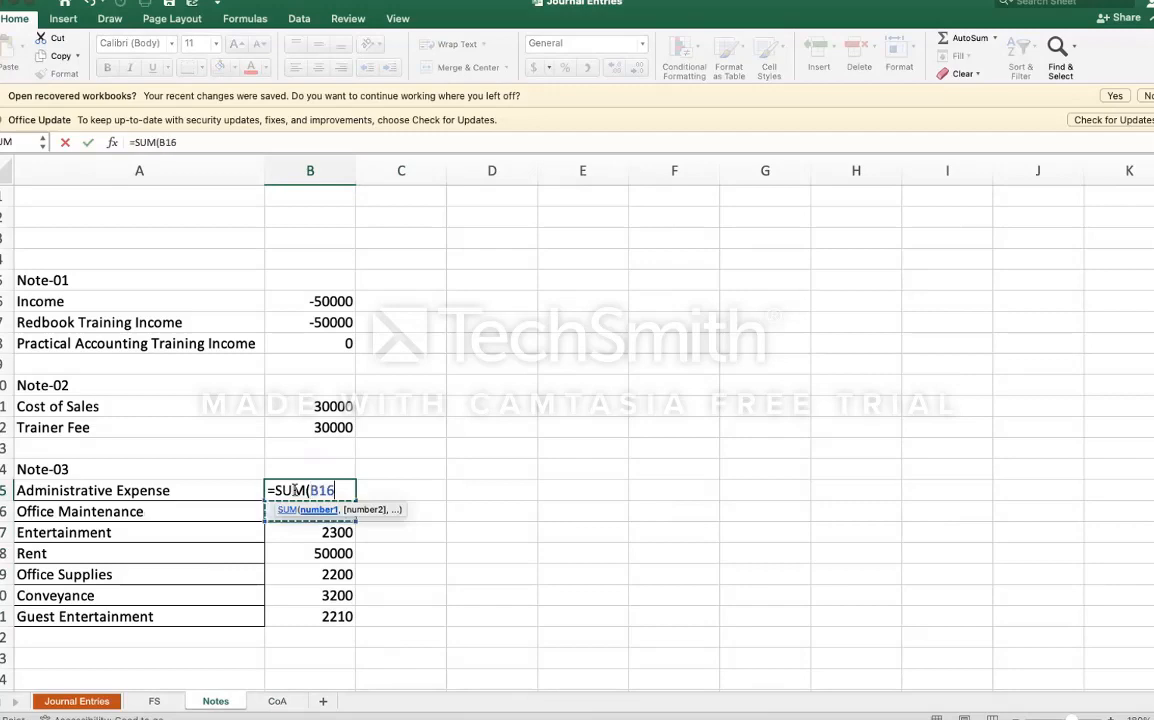
key(shift+Down)
key(shift+Down)
key(shift+Down)
key(shift+Down)
key(shift+Down)
key(Return)
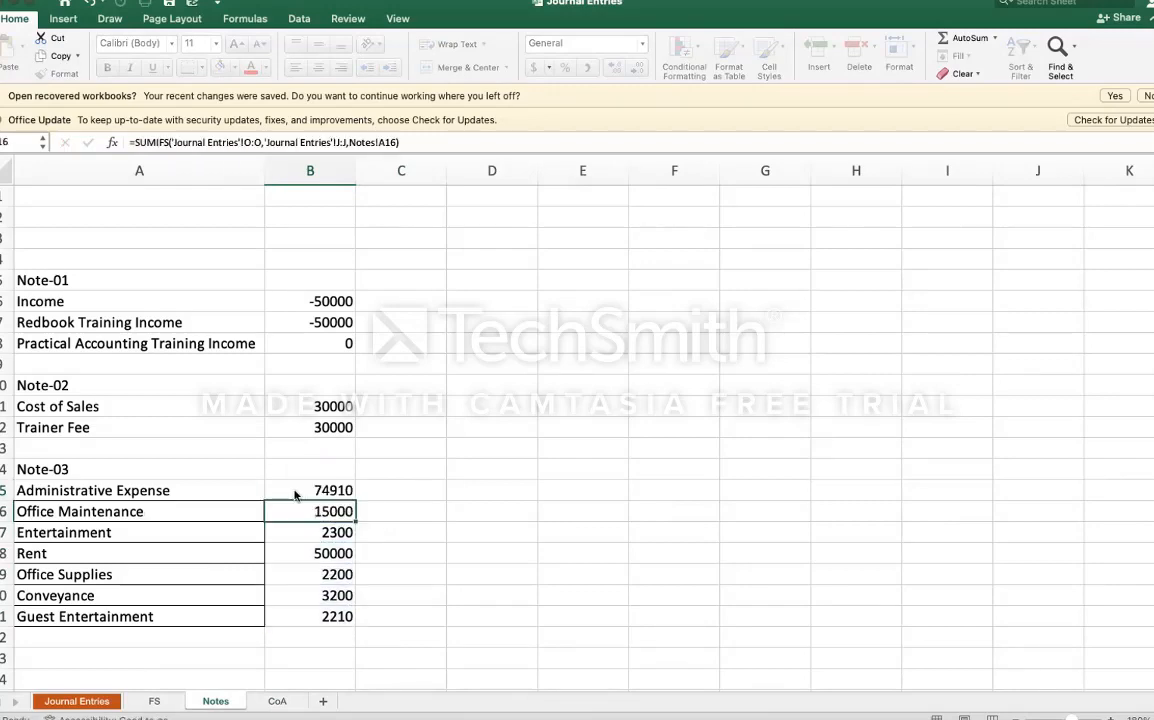
Step: Remove the cell borders from the administrative expense account names in A16:A21
click(295, 492)
key(Left)
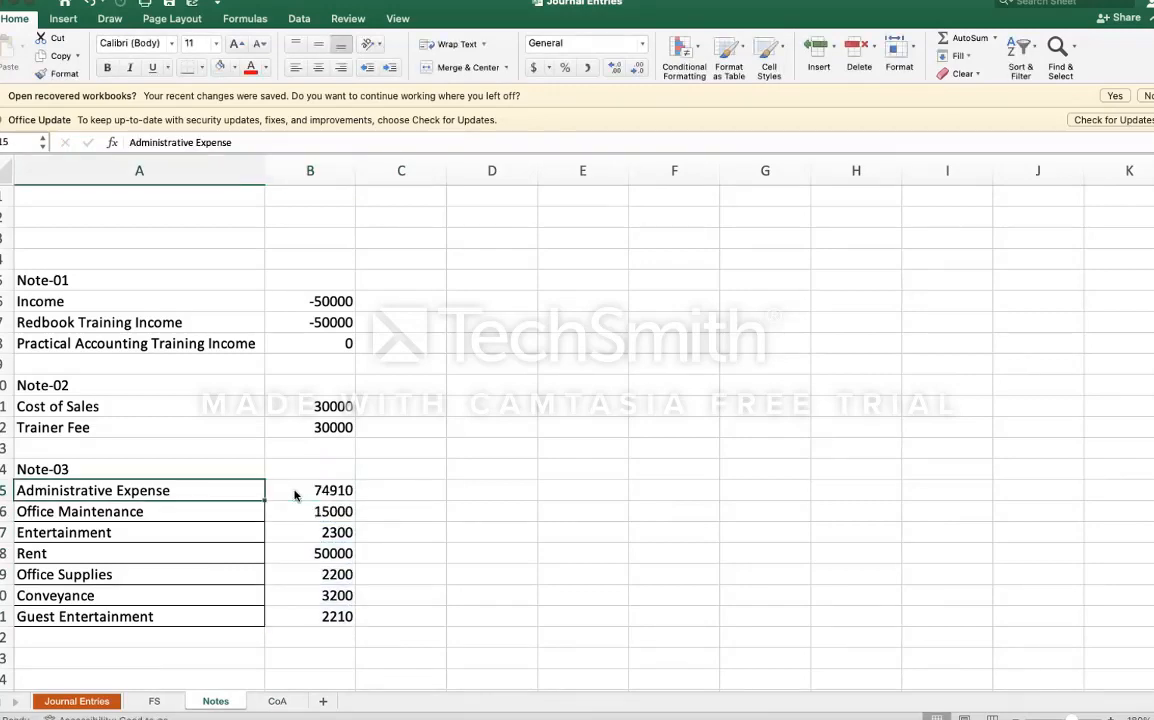
key(Down)
key(shift+Down)
key(shift+Down)
key(shift+Down)
key(shift+Down)
key(shift+Down)
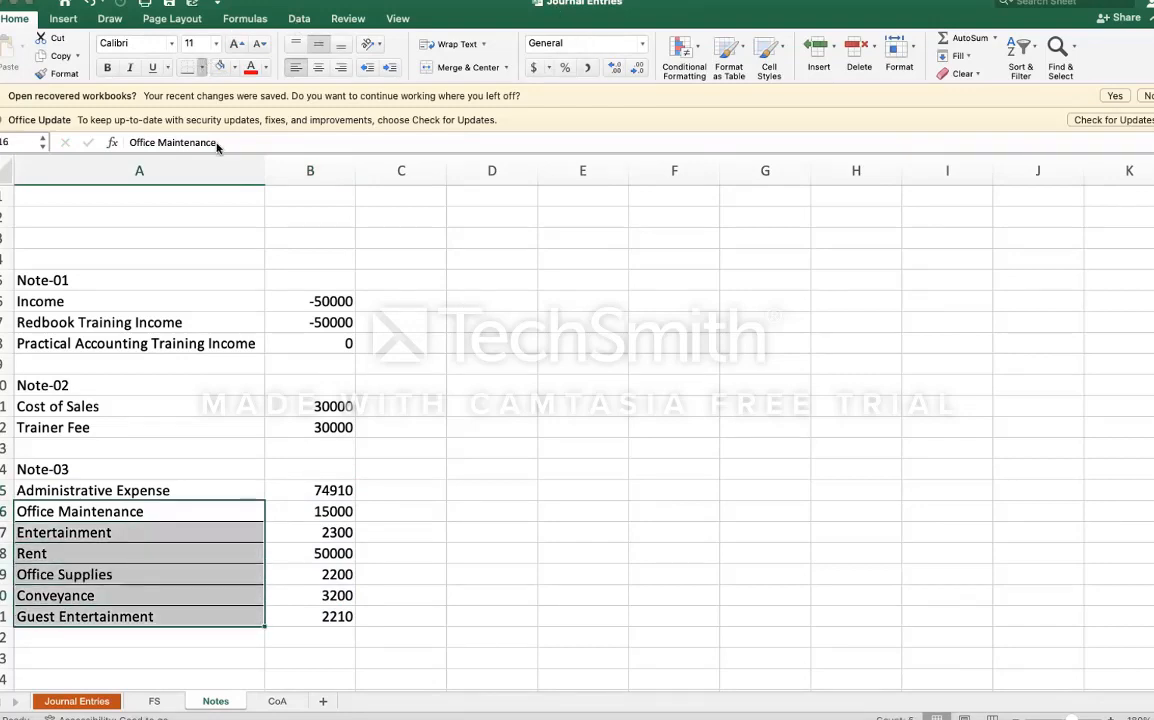
click(549, 435)
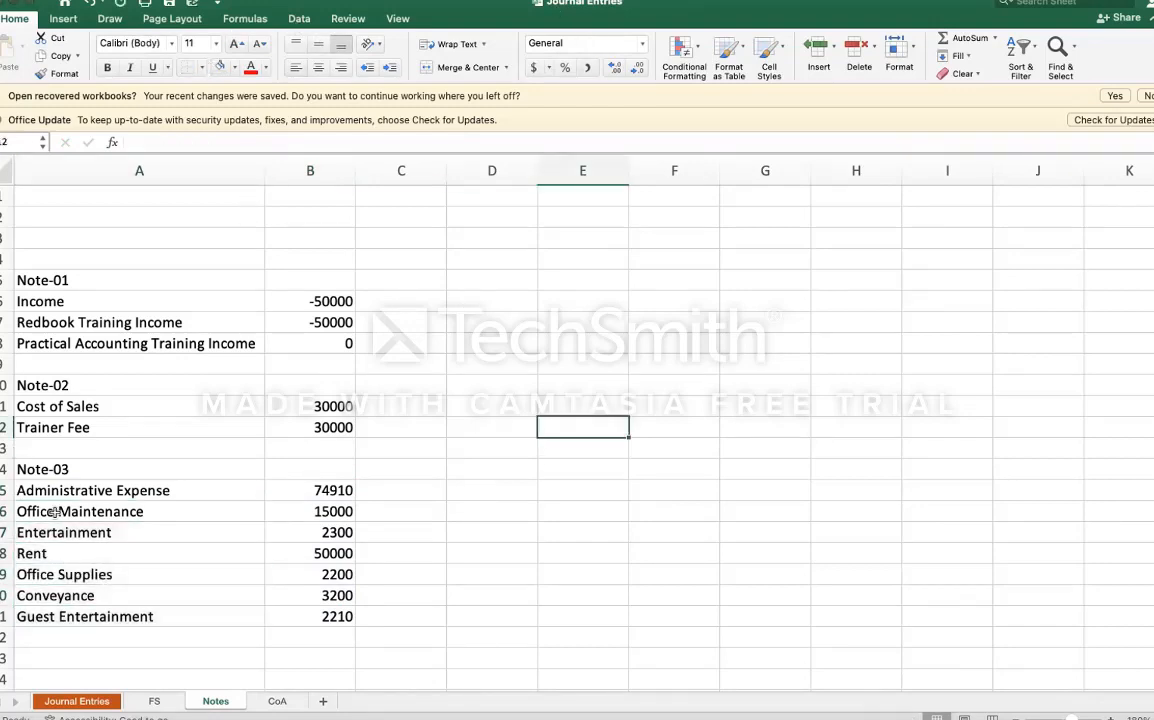
Step: Make the Administrative Expense label and its total in A15:B15 bold
drag(85, 490, 326, 489)
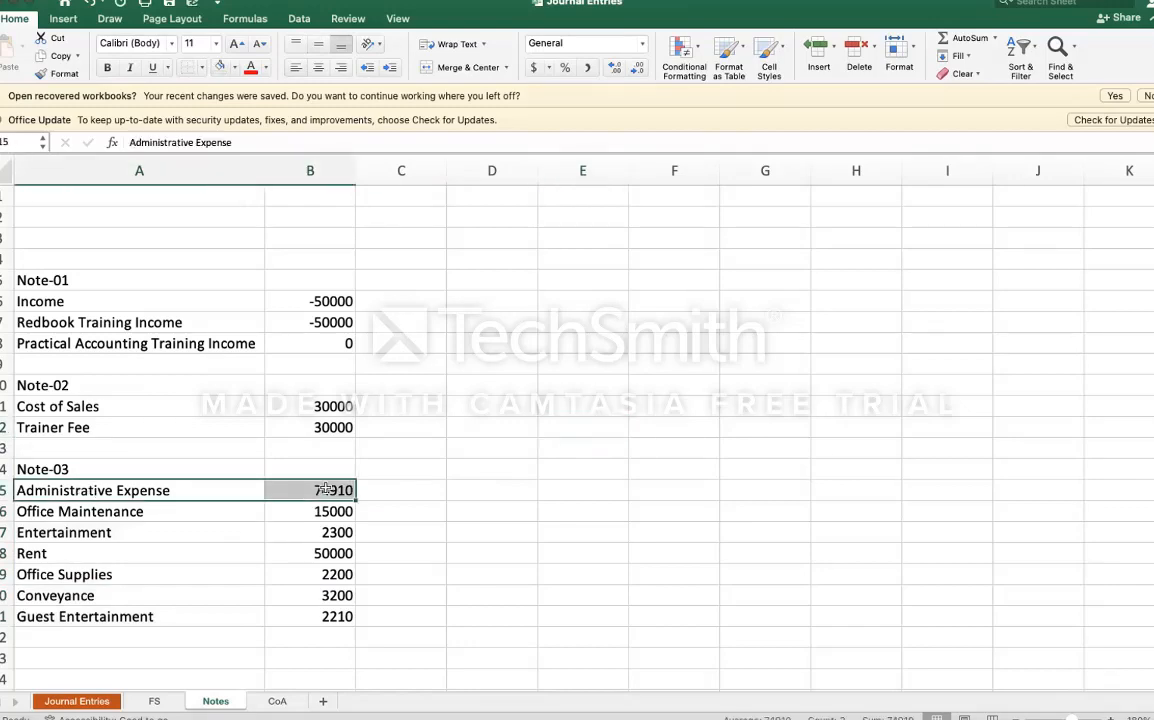
click(107, 67)
click(314, 523)
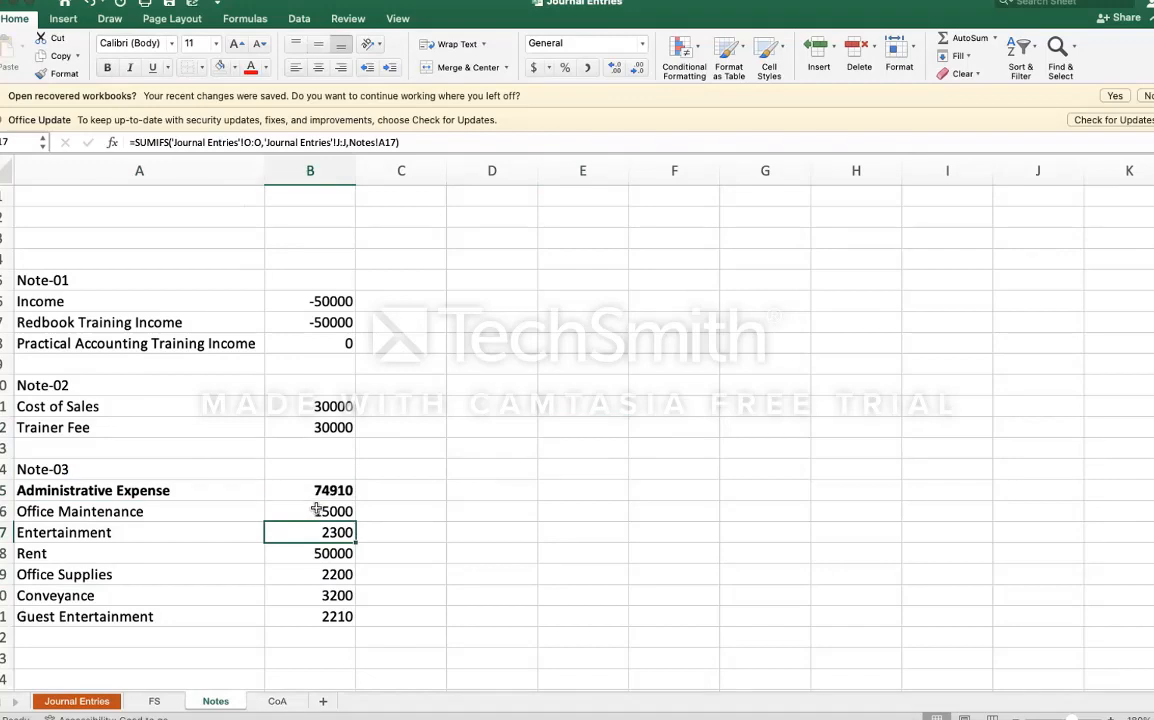
Step: Apply outside borders to the component amounts of each note: B16:B21, B7:B8 and B12
drag(316, 511, 326, 616)
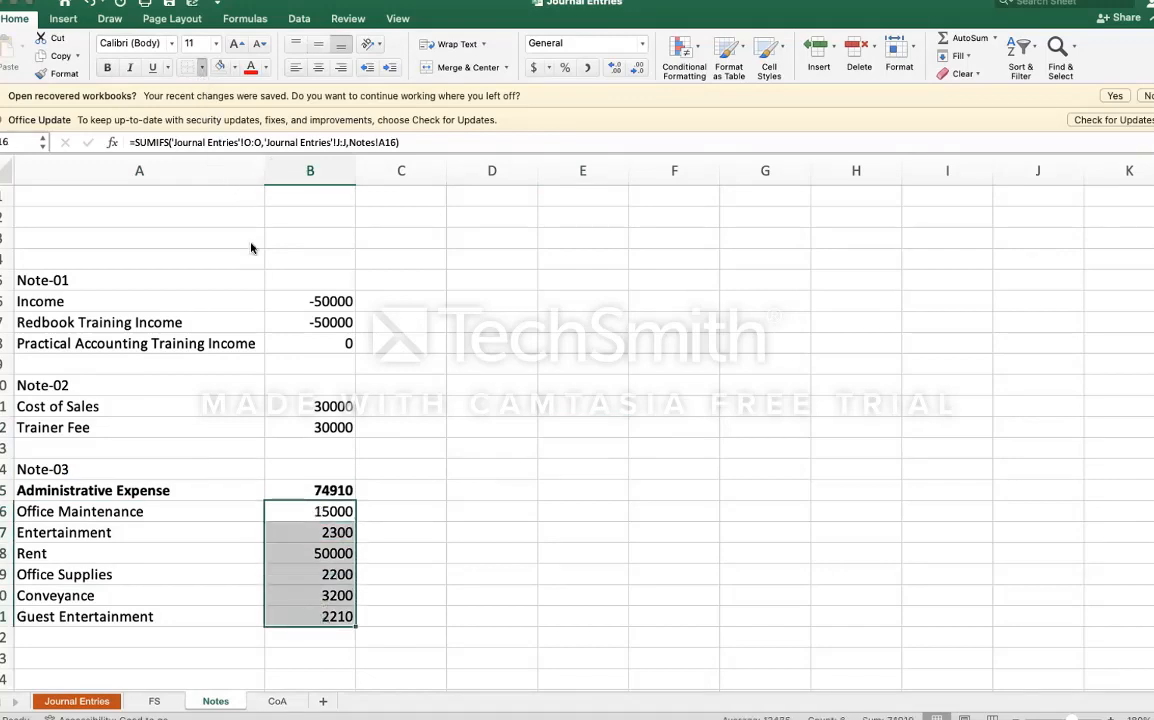
click(566, 424)
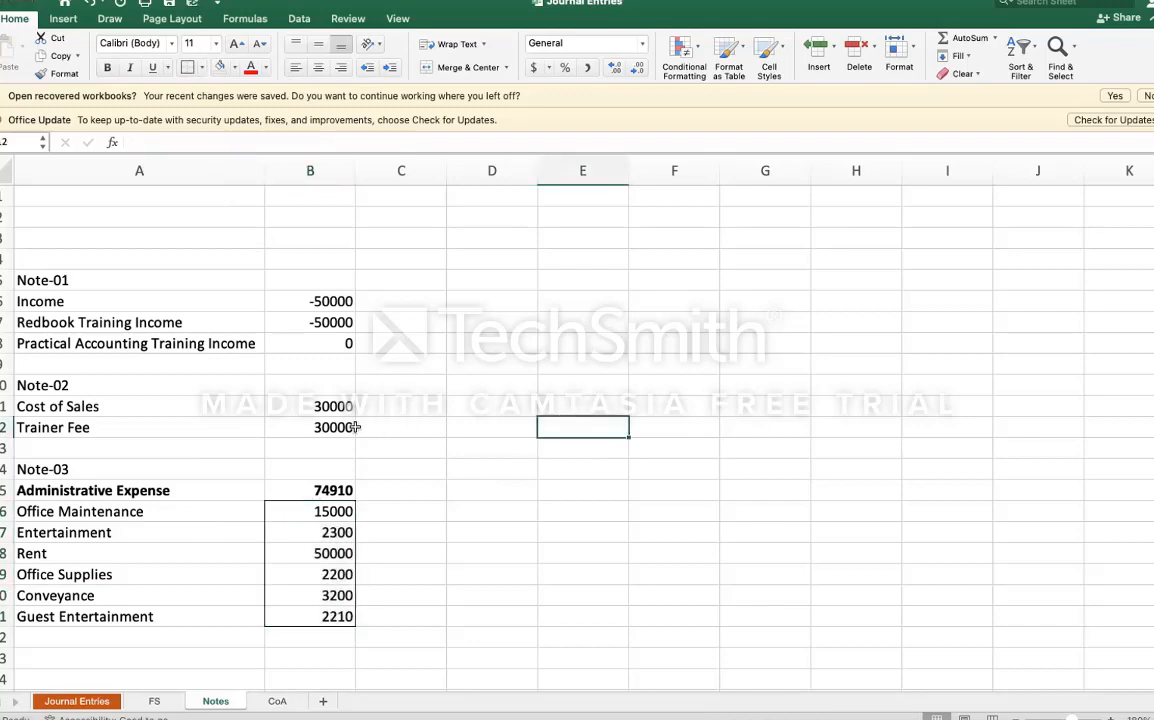
drag(305, 322, 325, 342)
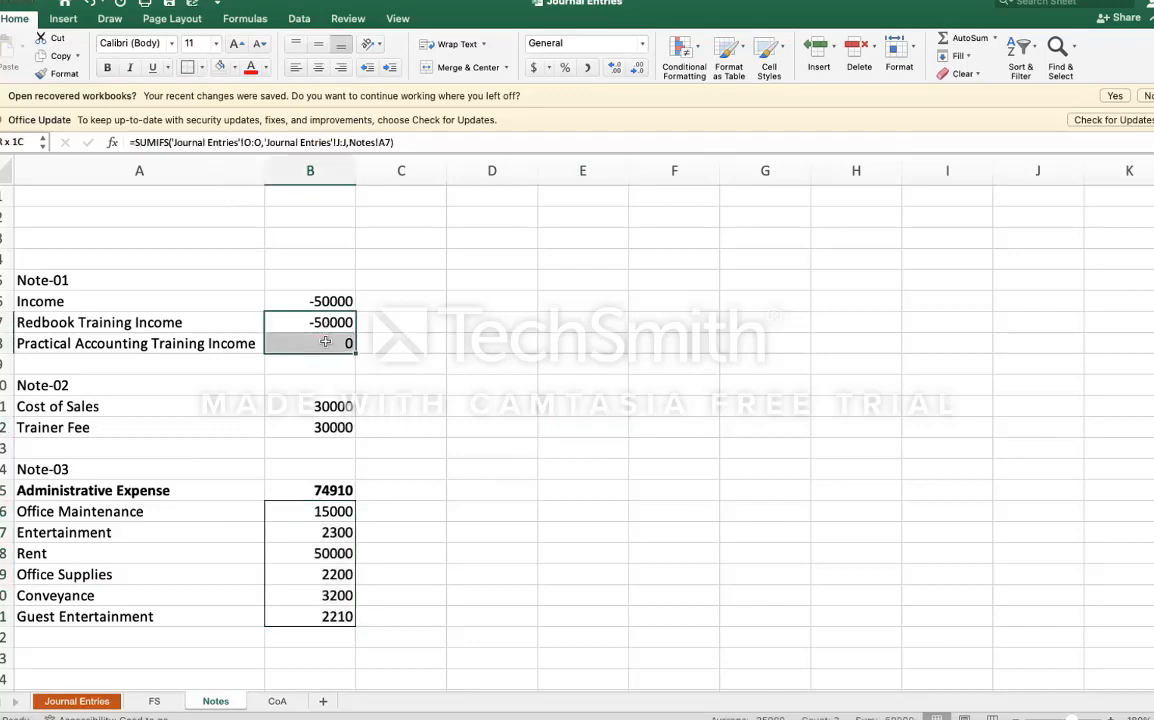
click(186, 66)
click(566, 447)
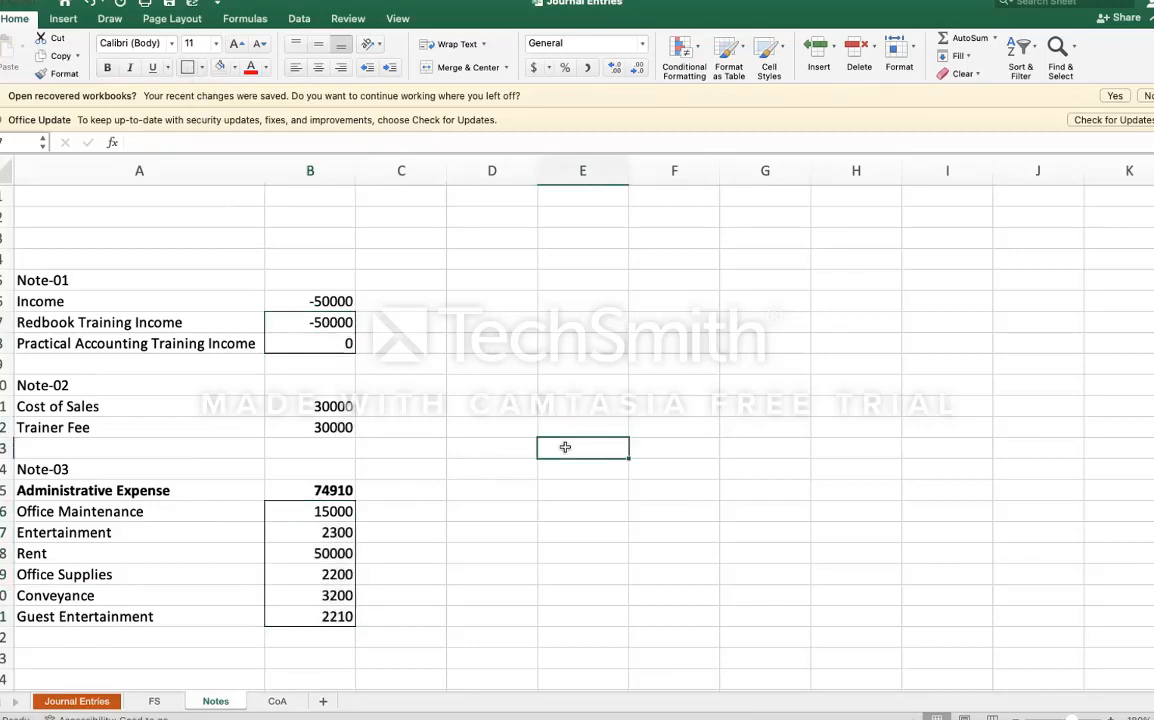
click(316, 427)
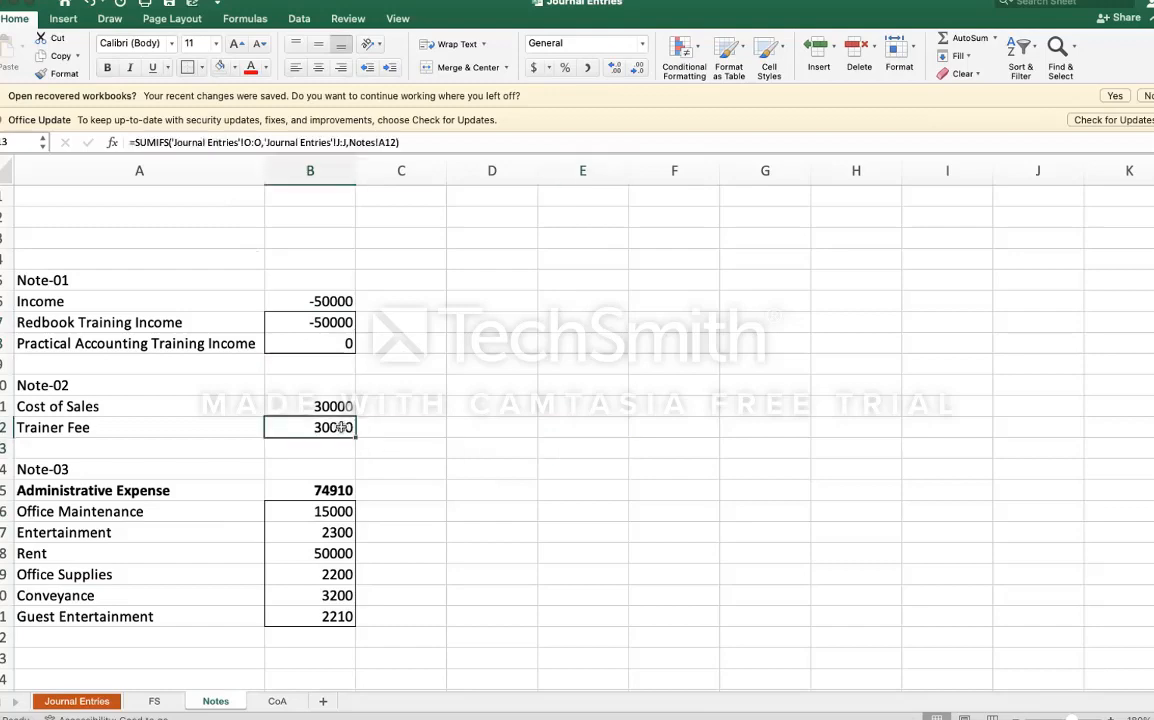
click(186, 66)
click(505, 343)
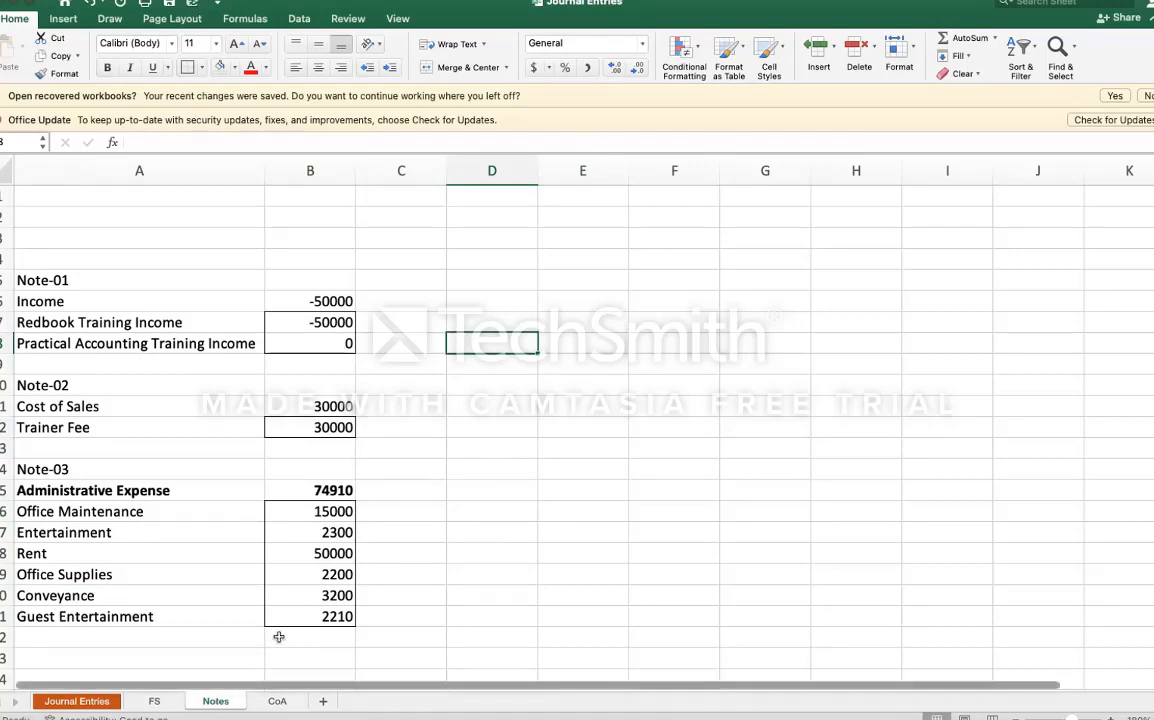
click(320, 511)
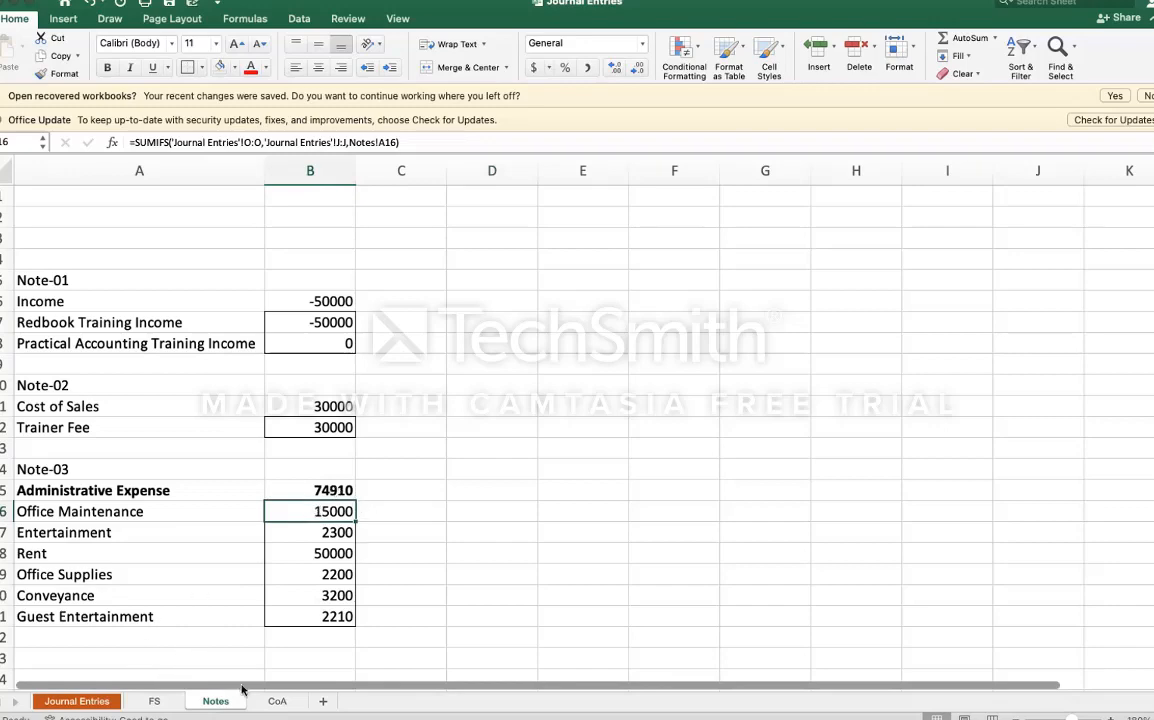
Step: On the FS sheet, enter the reference Note-02 for Cost of Sales in B7
click(156, 701)
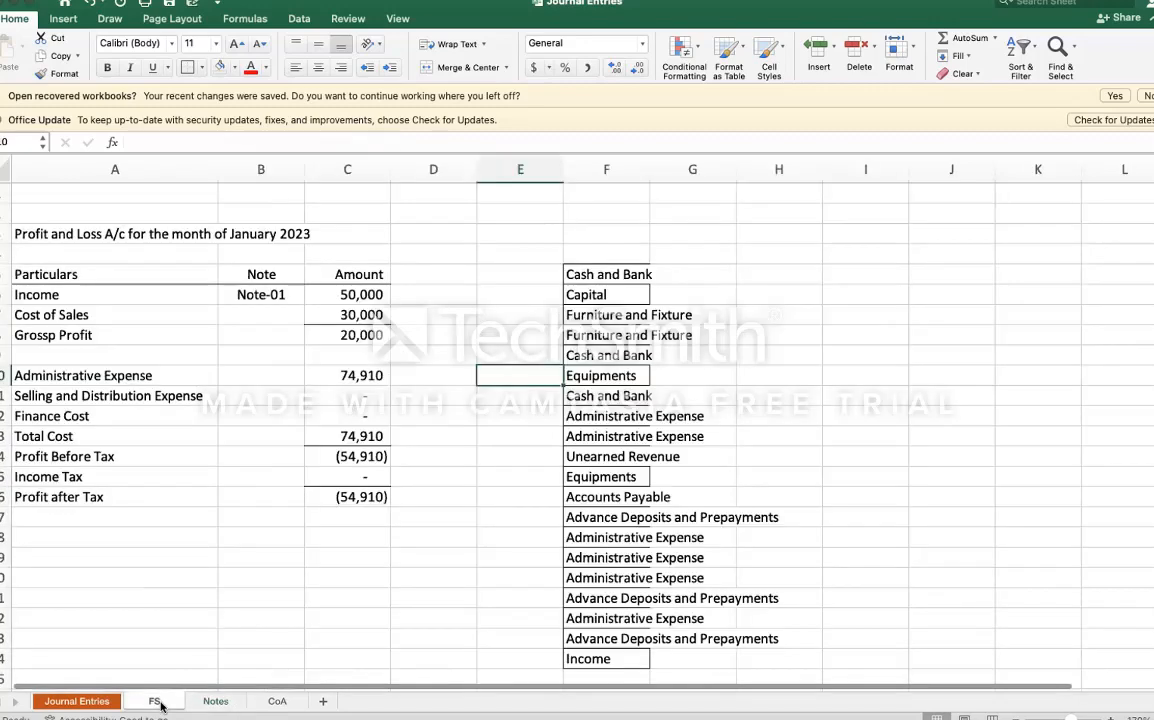
click(270, 316)
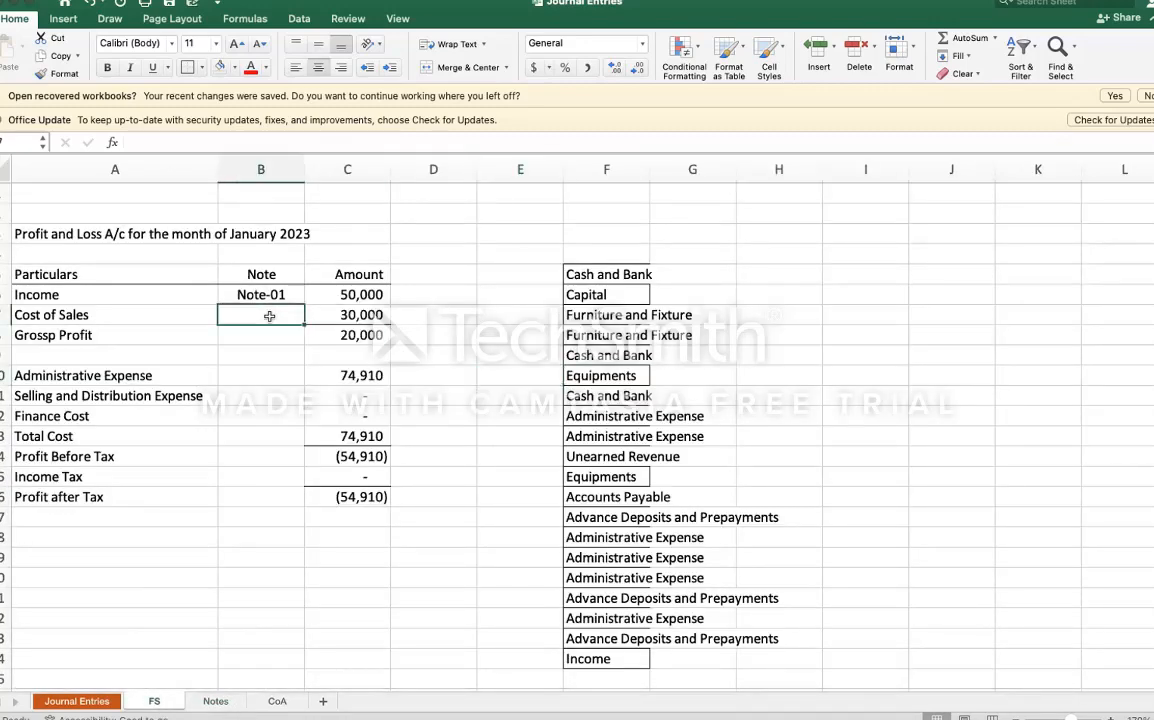
text(Note-0)
key(BackSpace)
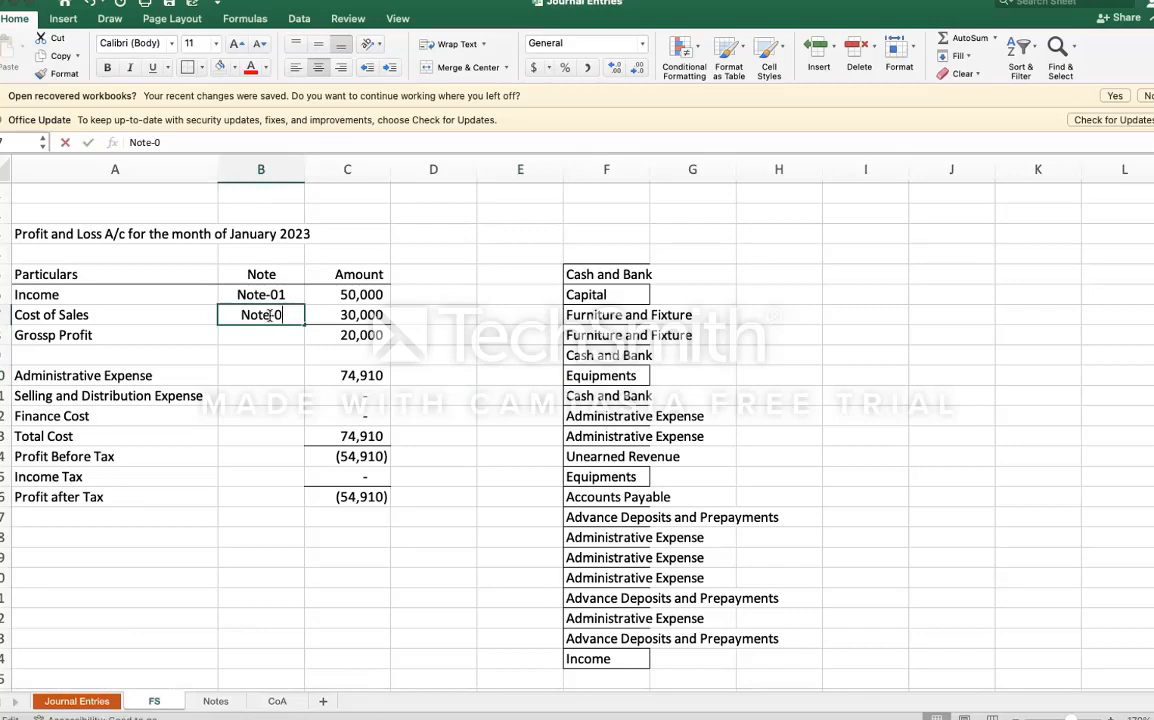
text(2)
key(Return)
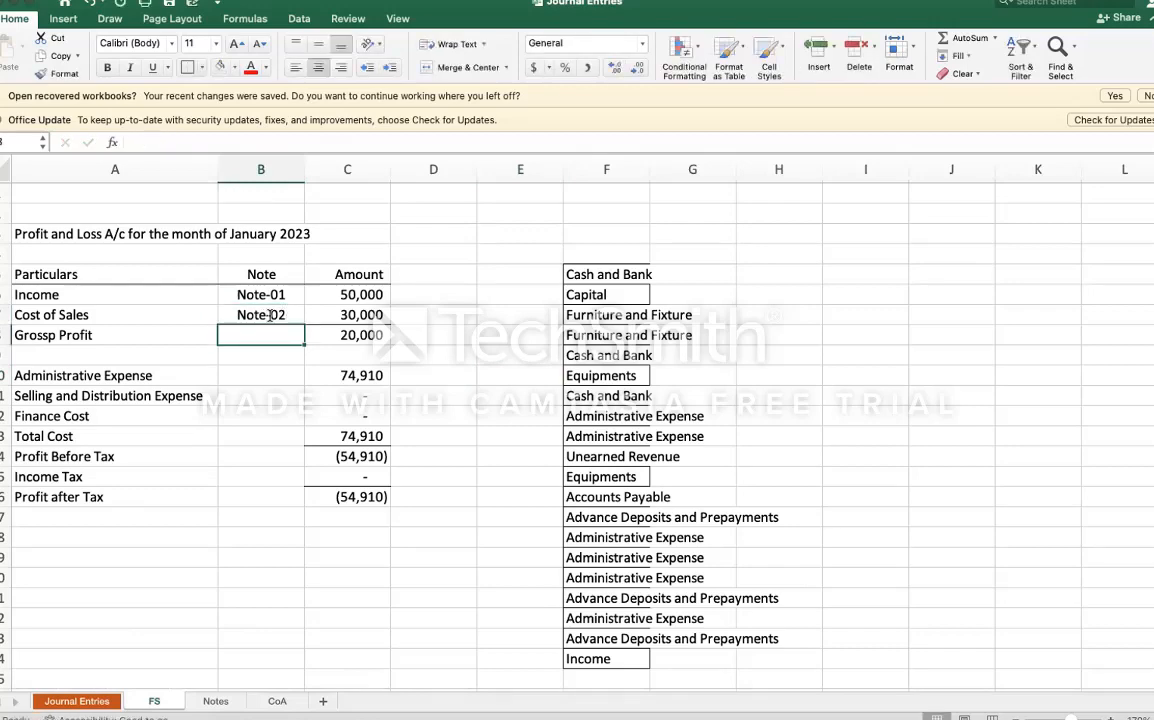
Step: Enter the reference Note-03 for Administrative Expense in B10
key(Return)
key(Return)
key(Return)
key(Up)
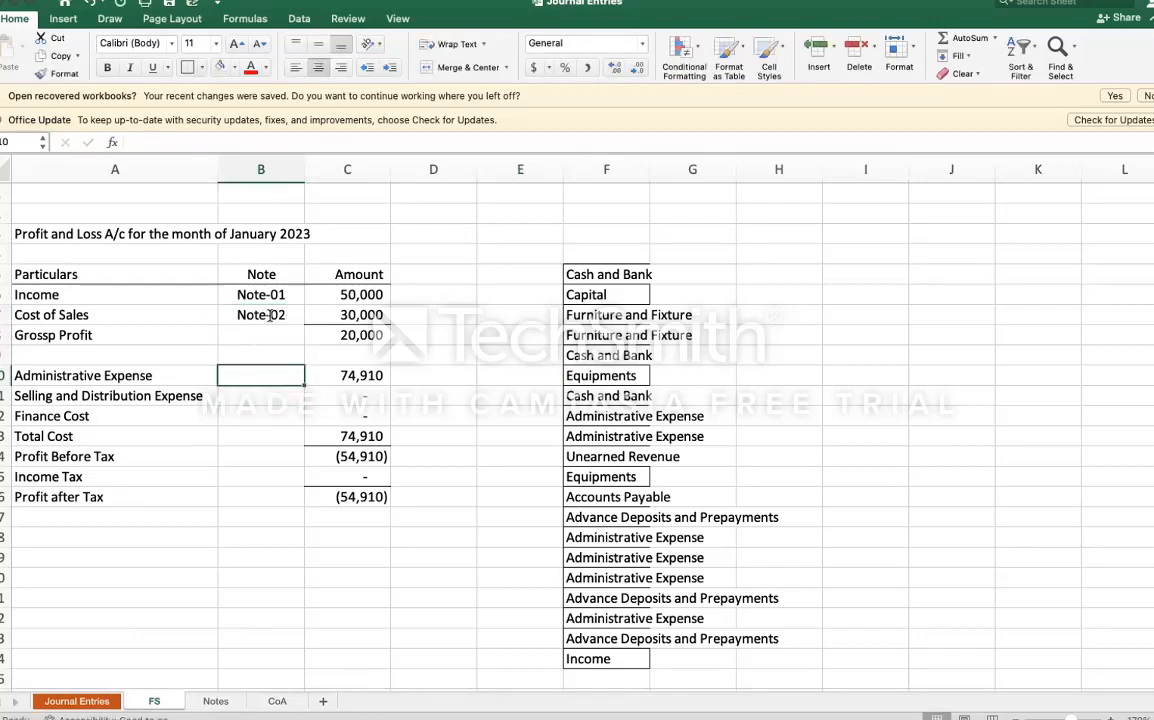
text(Note)
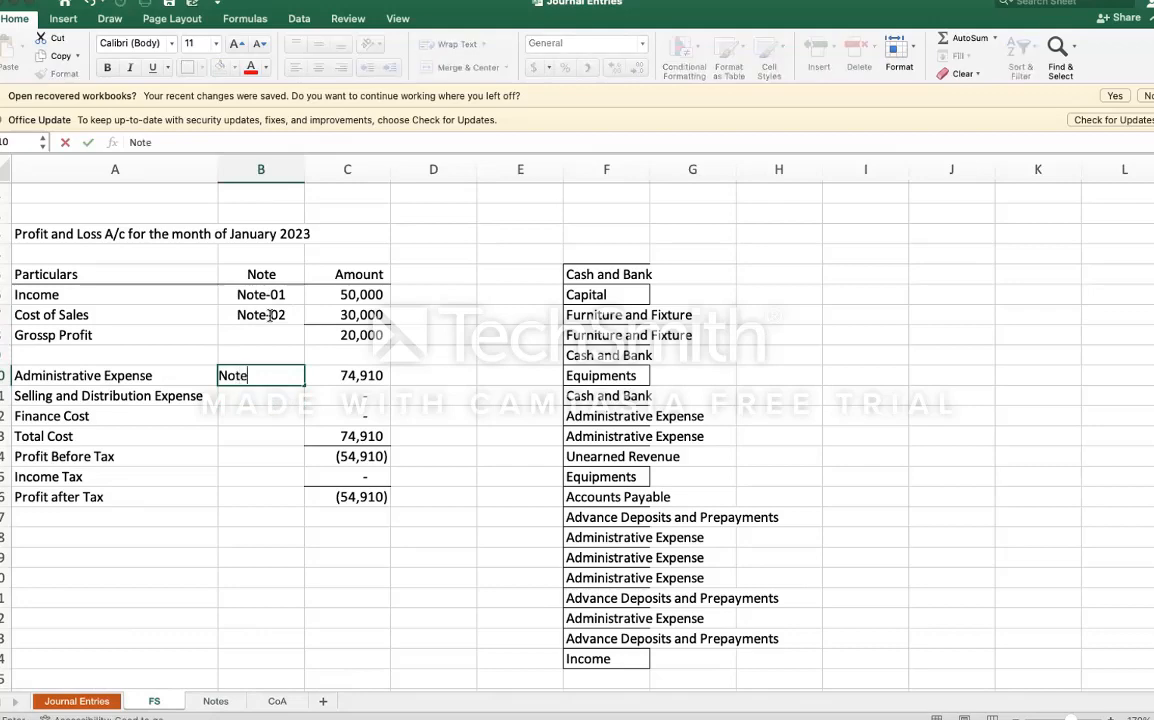
text(-02)
key(BackSpace)
text(3)
key(Return)
Step: Clear the amounts of Income and Cost of Sales in C6:C7 and of Administrative Expense in C10
key(Up)
key(Up)
key(Up)
key(Up)
key(Right)
key(shift+Down)
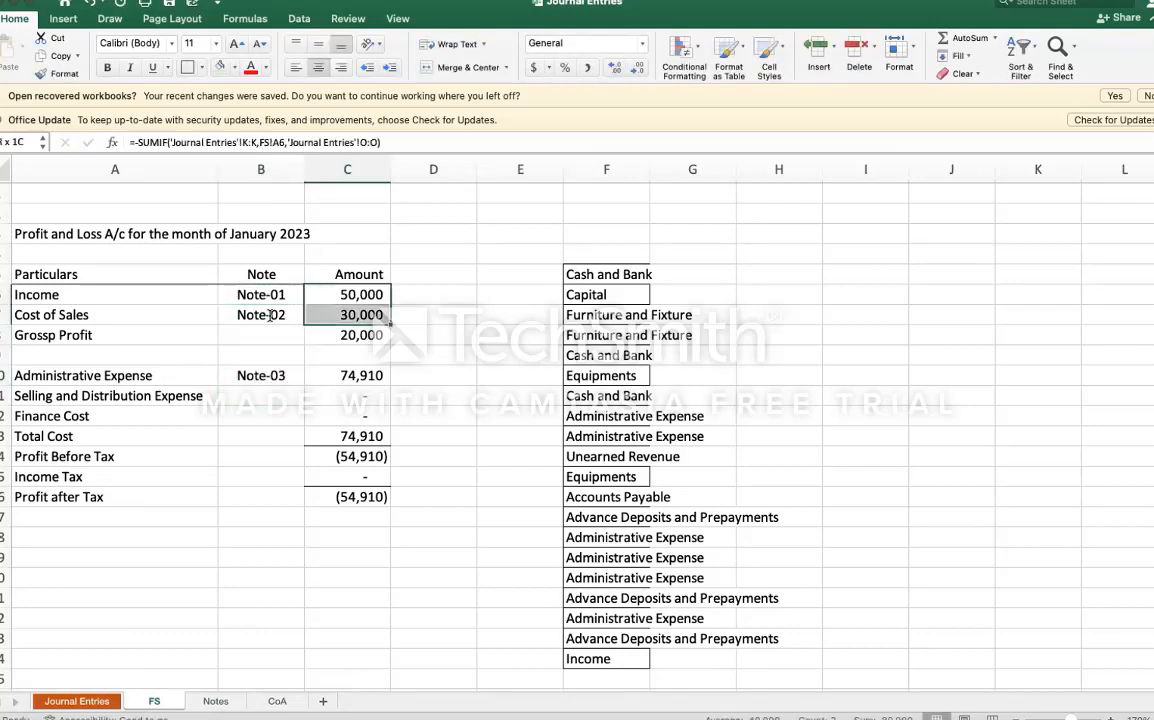
key(Delete)
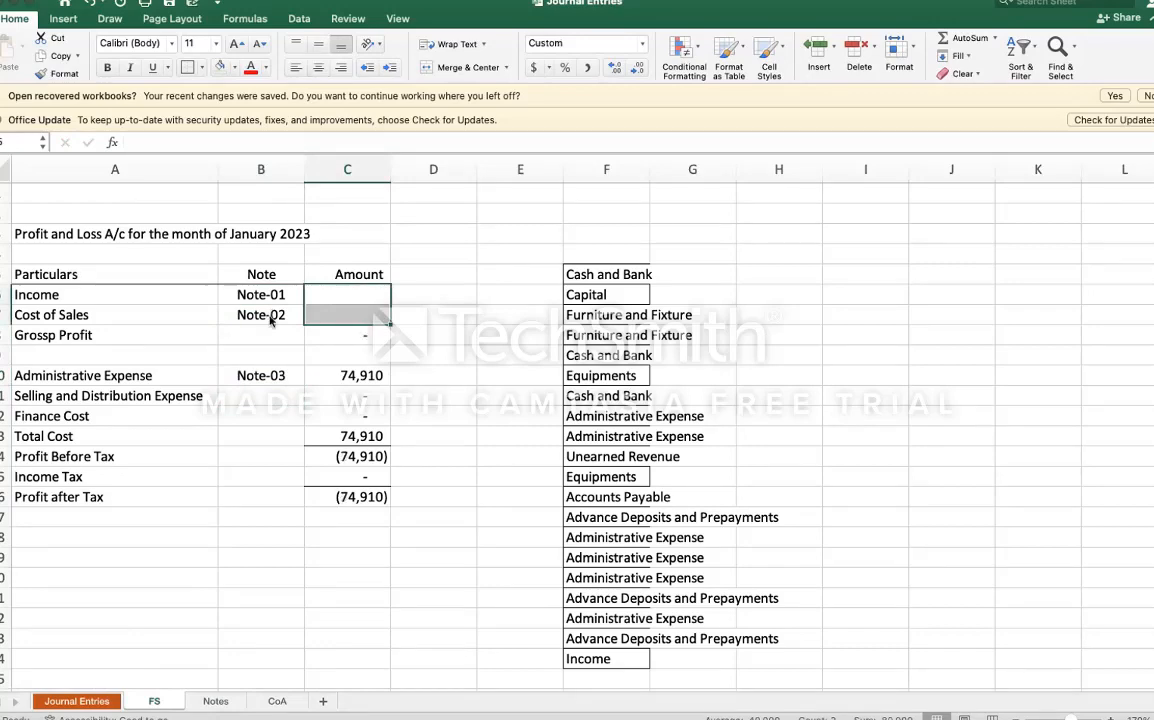
key(Down)
key(Down)
key(Down)
key(Down)
key(Delete)
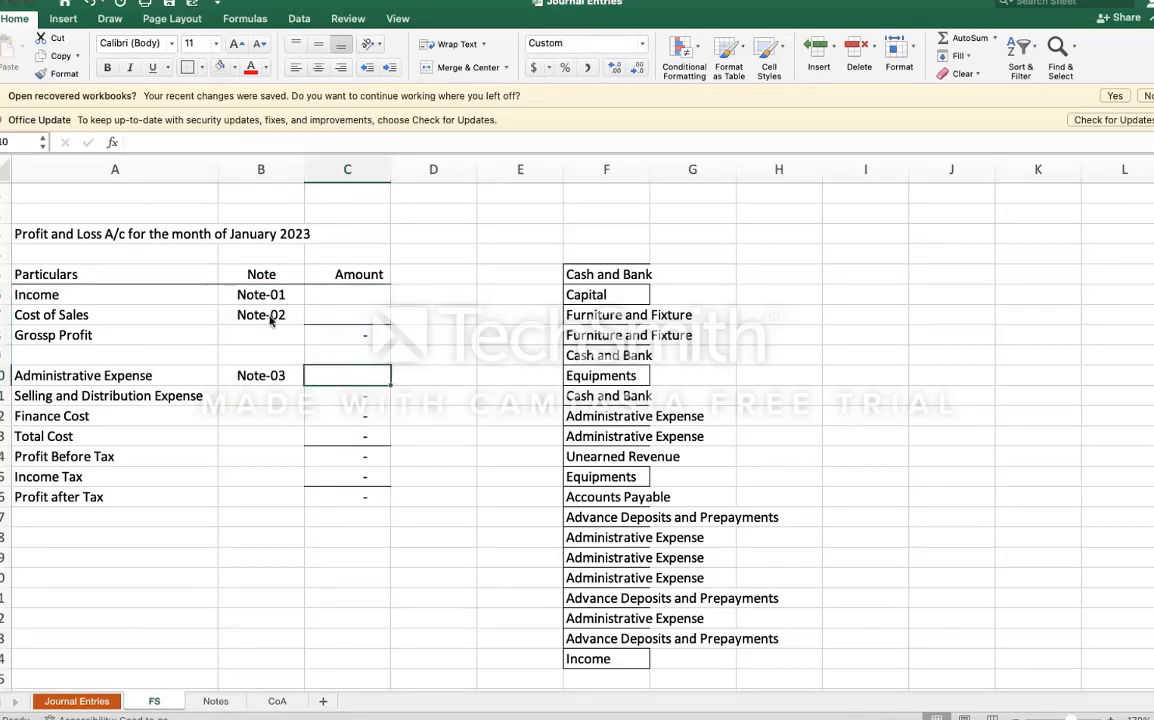
Step: Compare the Income label on the FS sheet with the note headings, line labels and totals on the Notes sheet
key(Up)
key(Up)
key(Up)
key(Up)
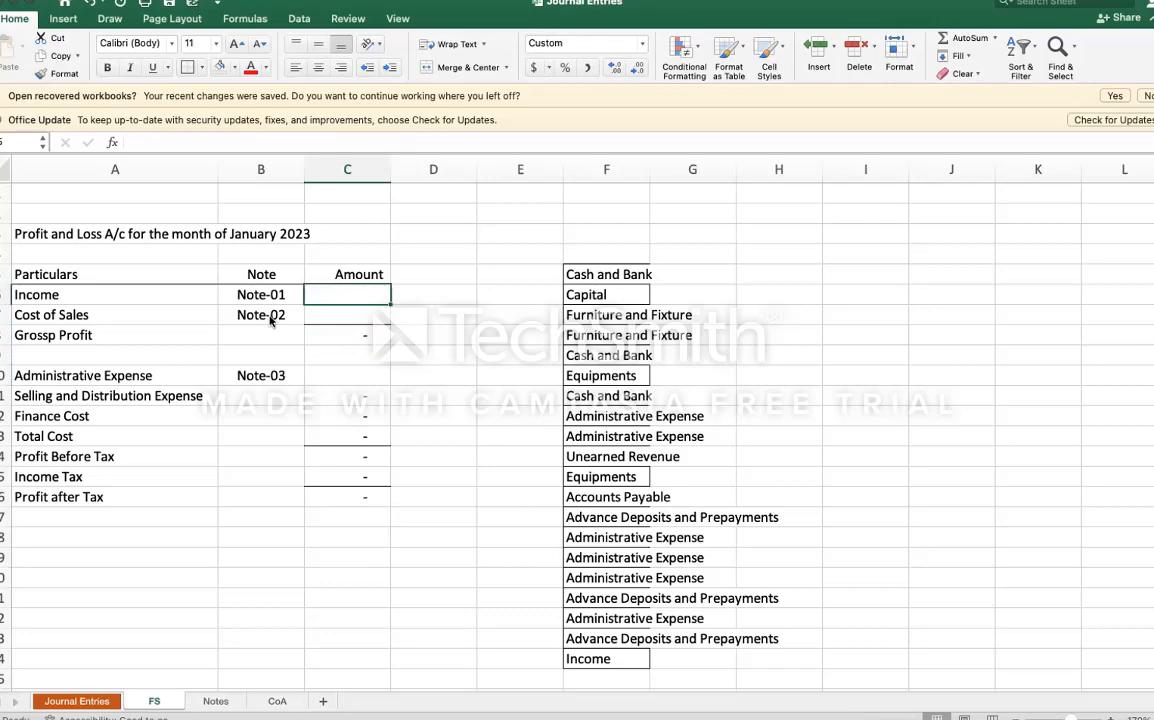
key(Left)
key(Left)
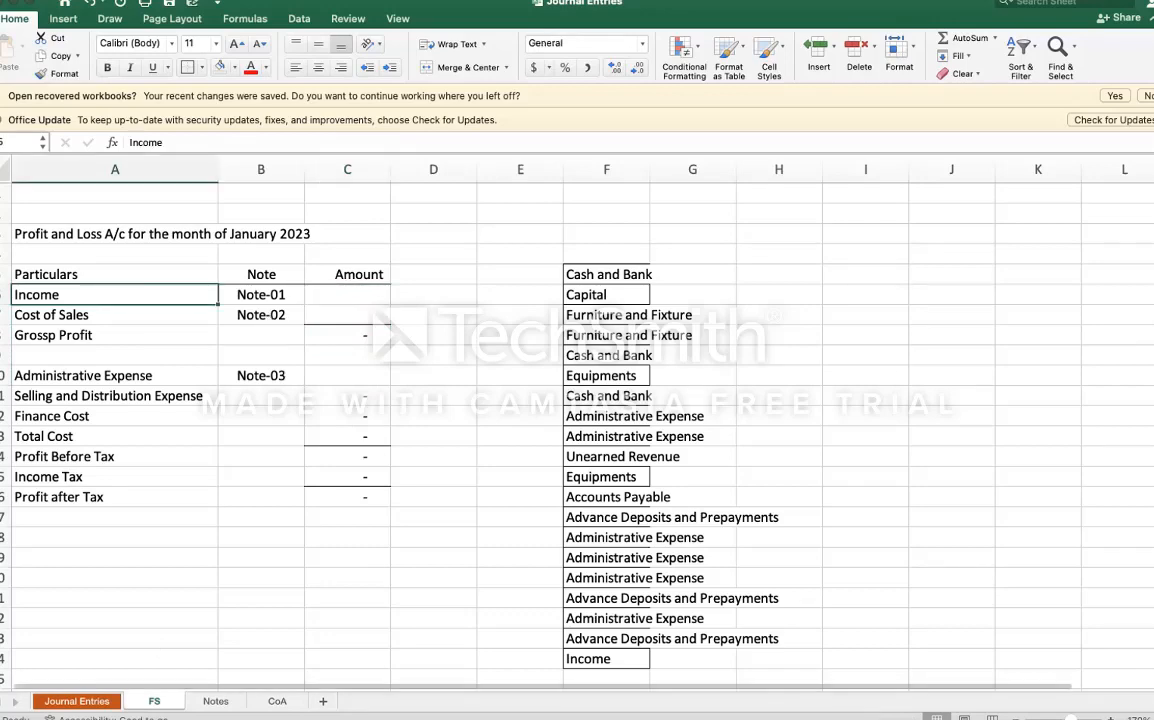
click(205, 702)
click(85, 284)
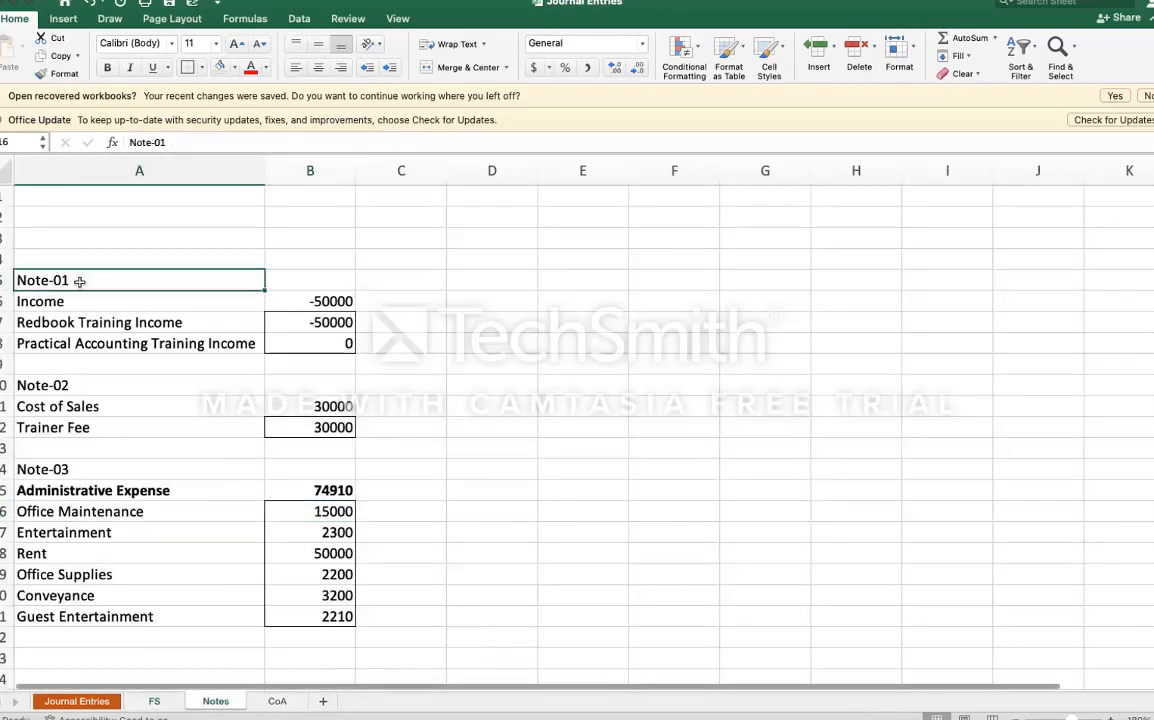
click(330, 279)
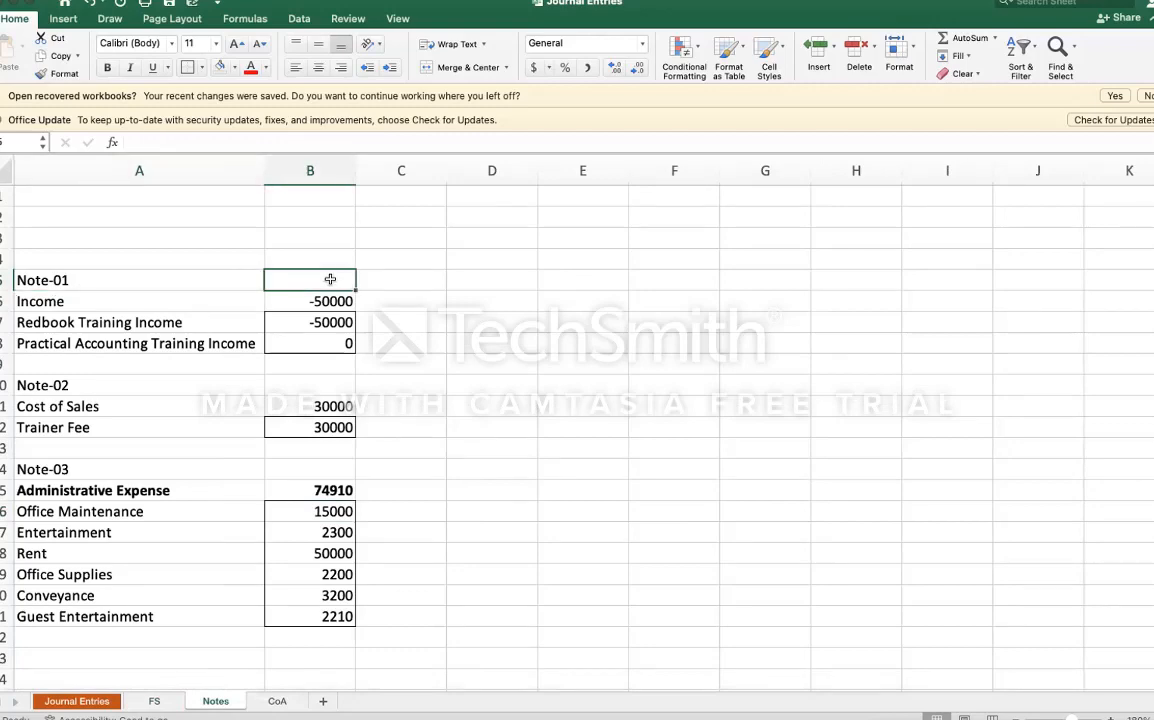
click(162, 301)
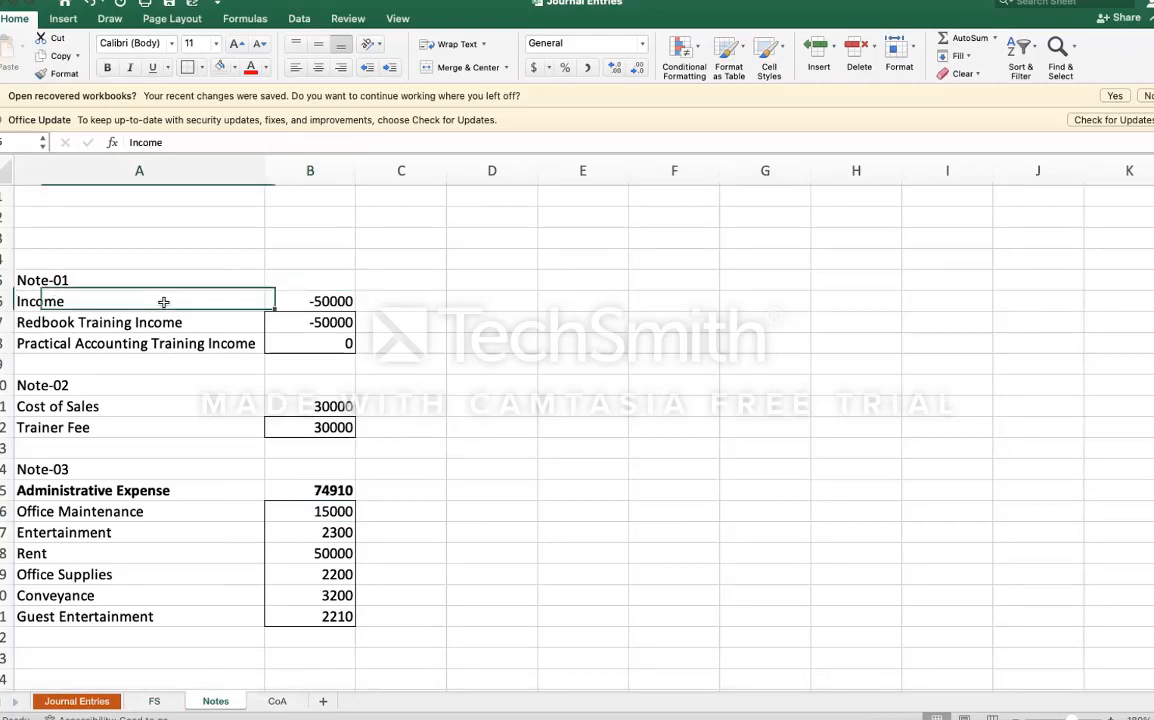
shift+click(310, 301)
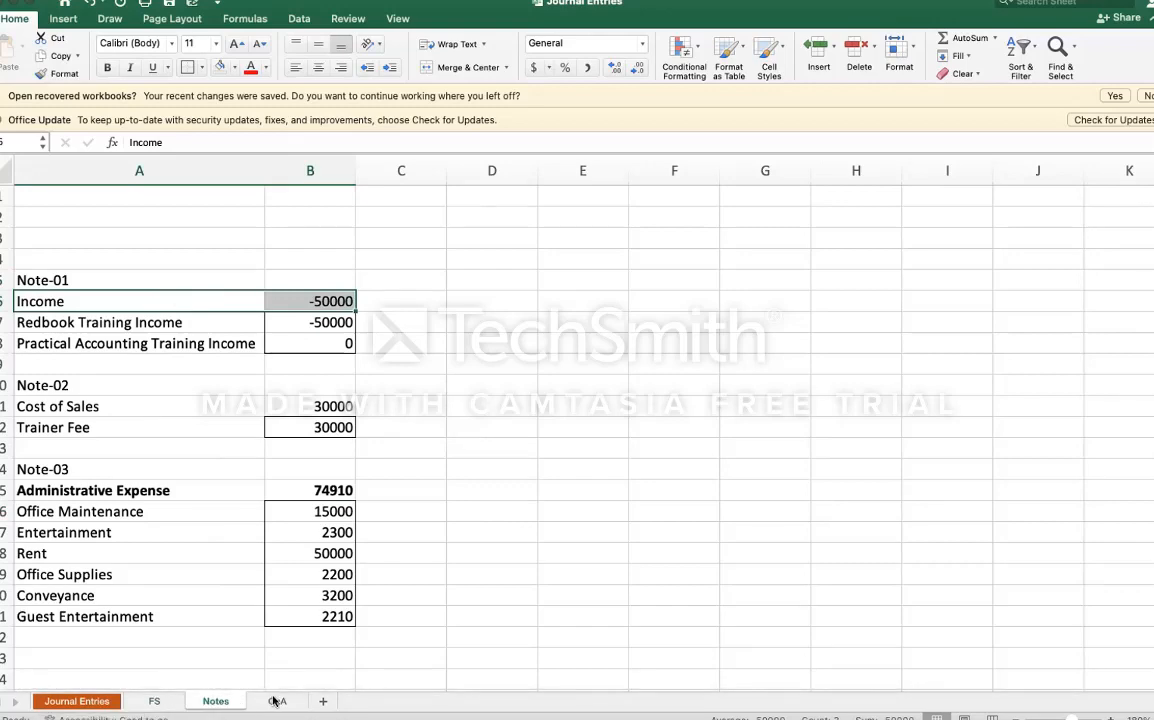
click(131, 292)
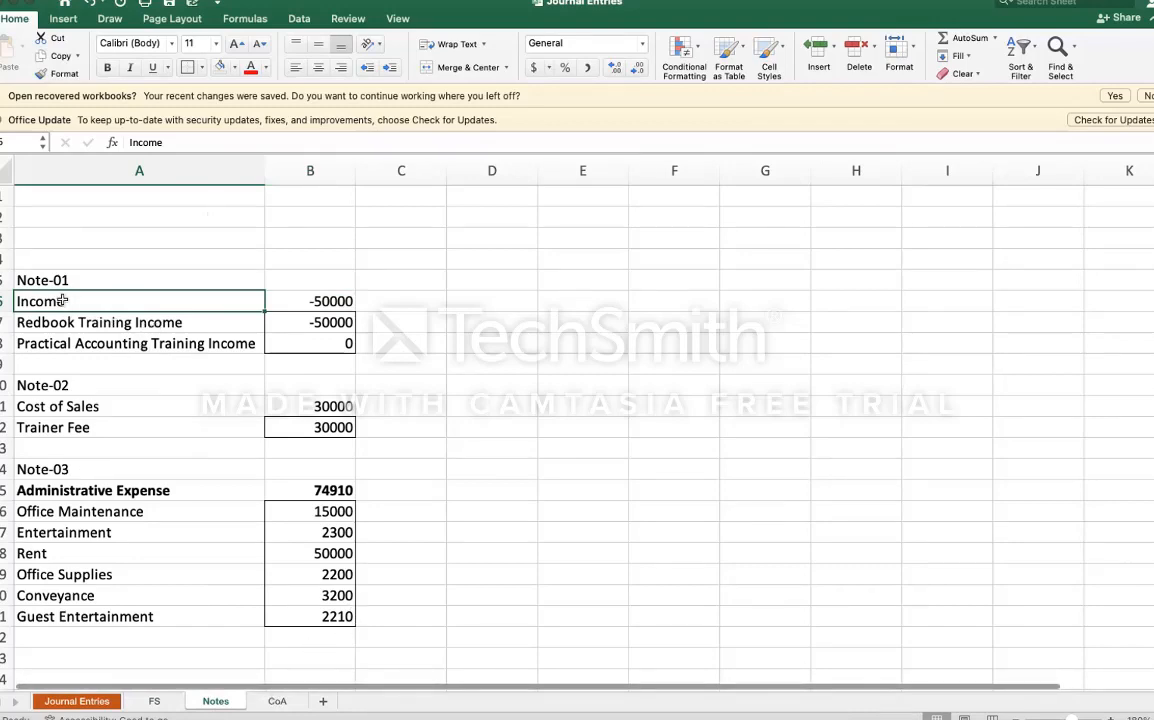
click(88, 406)
click(57, 490)
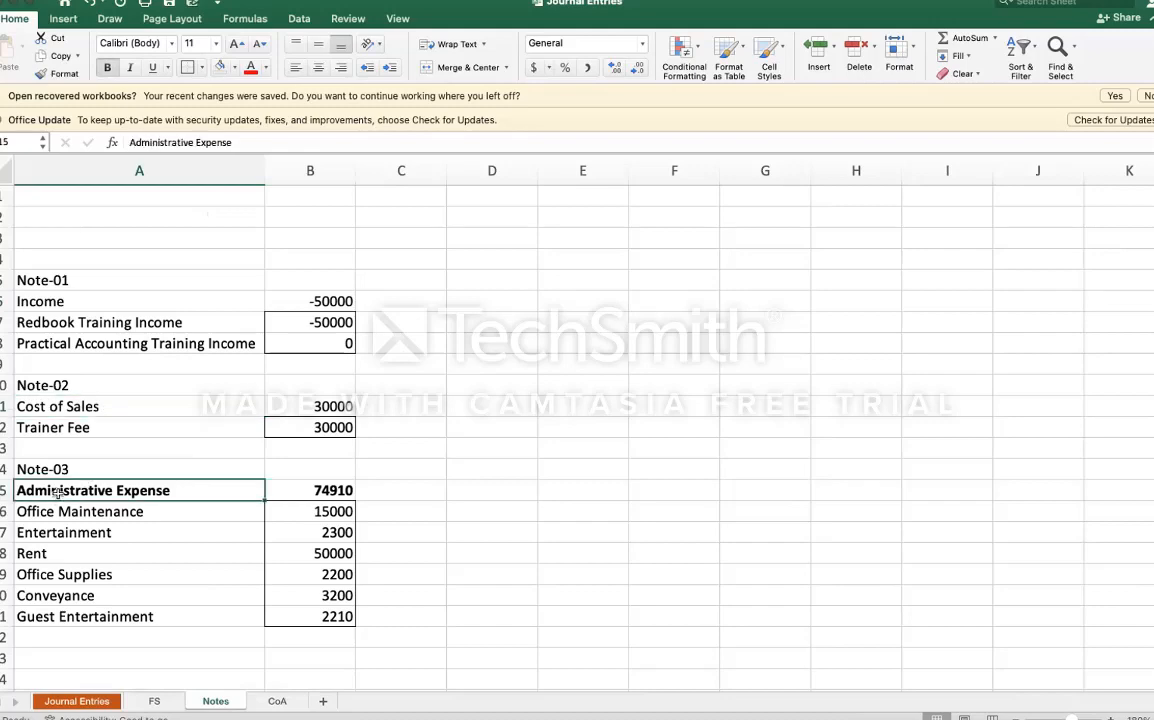
Step: Enter =VLOOKUP(B6,Notes!A:B,2,0) as the Income amount in C6 of the FS sheet
click(156, 701)
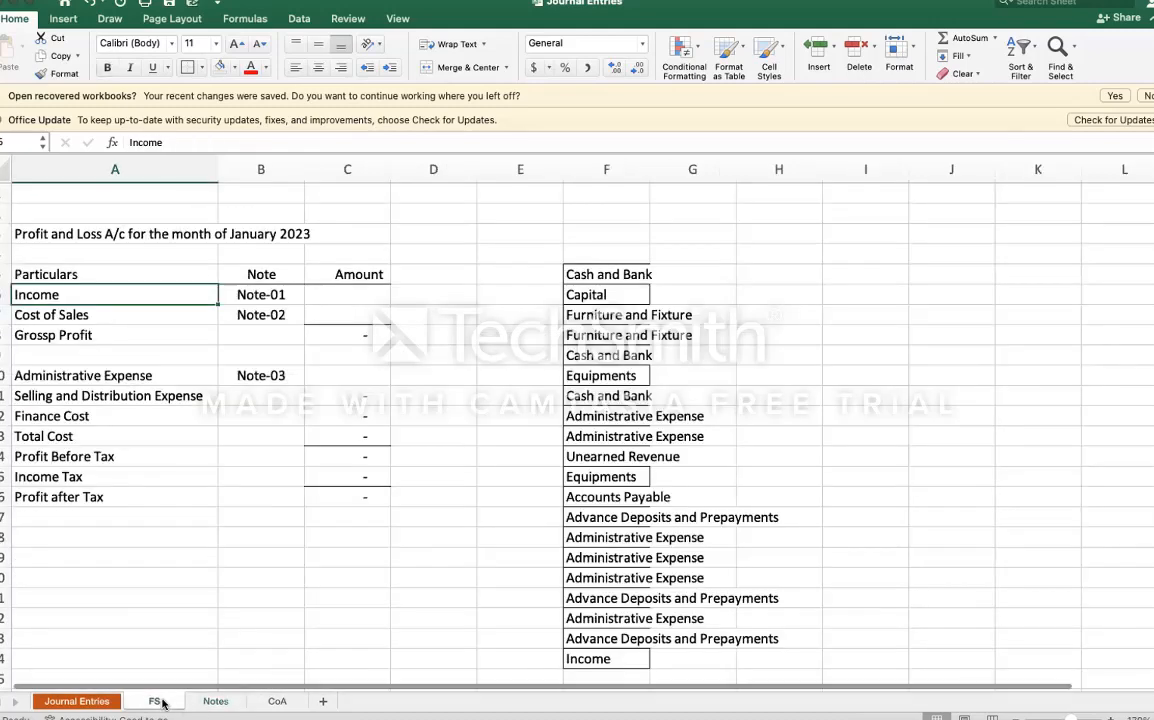
click(341, 293)
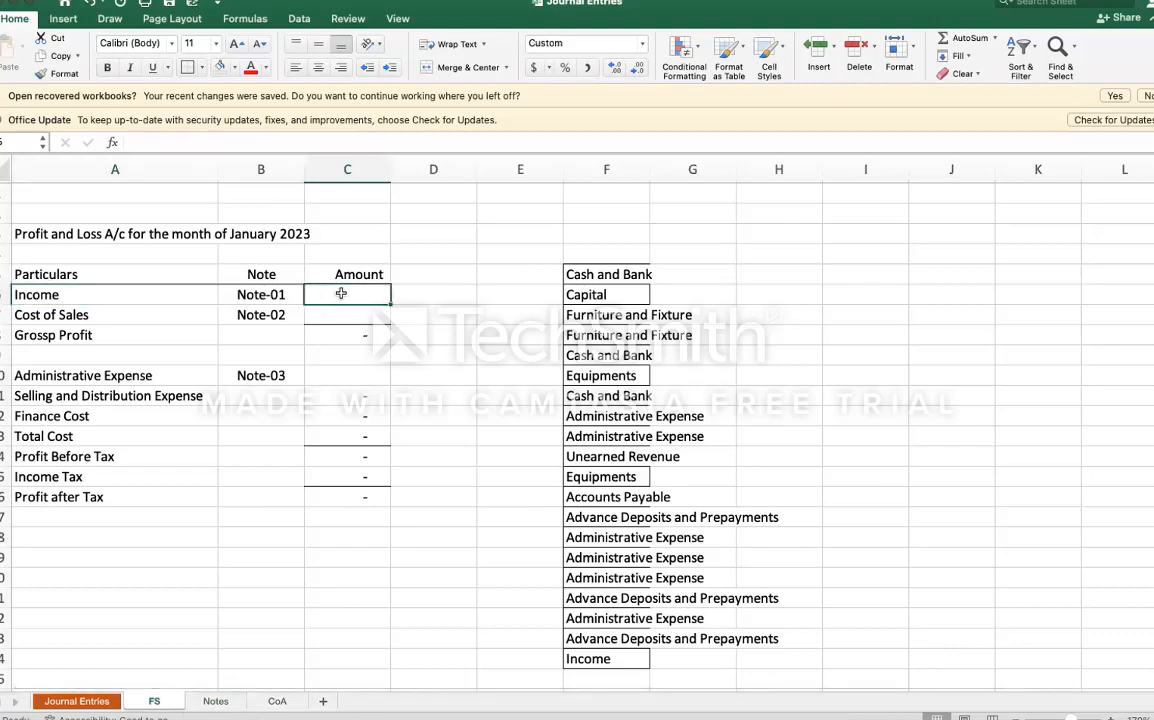
text(=)
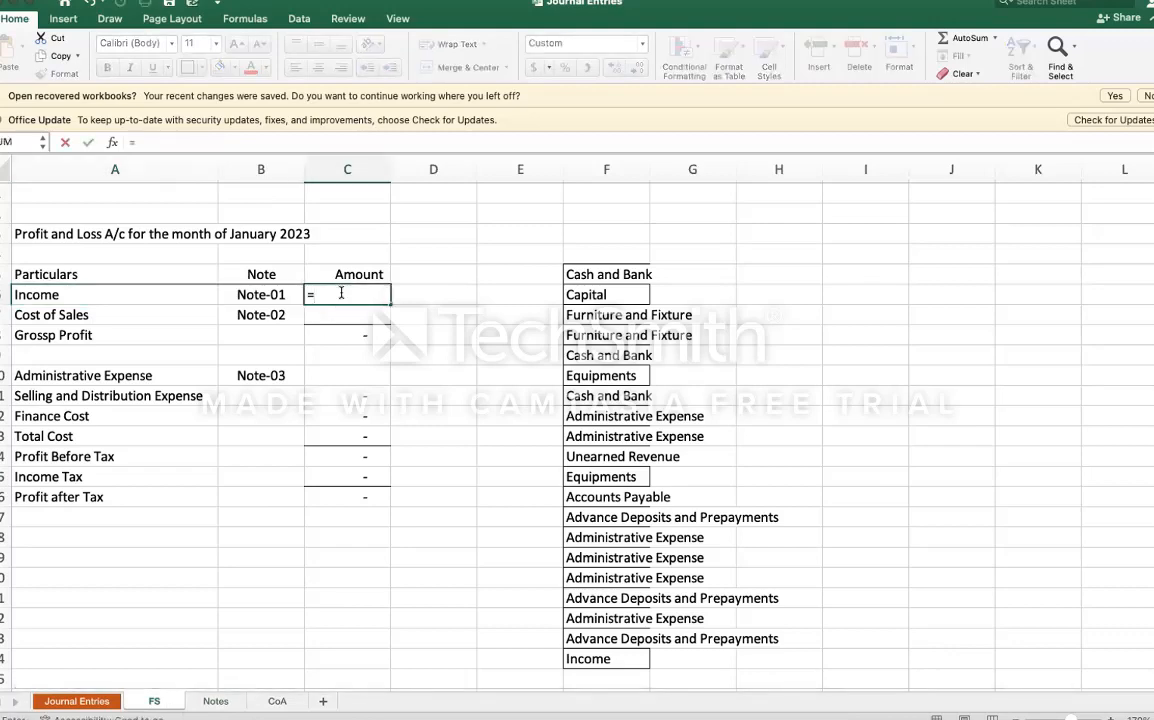
text(vl)
key(Tab)
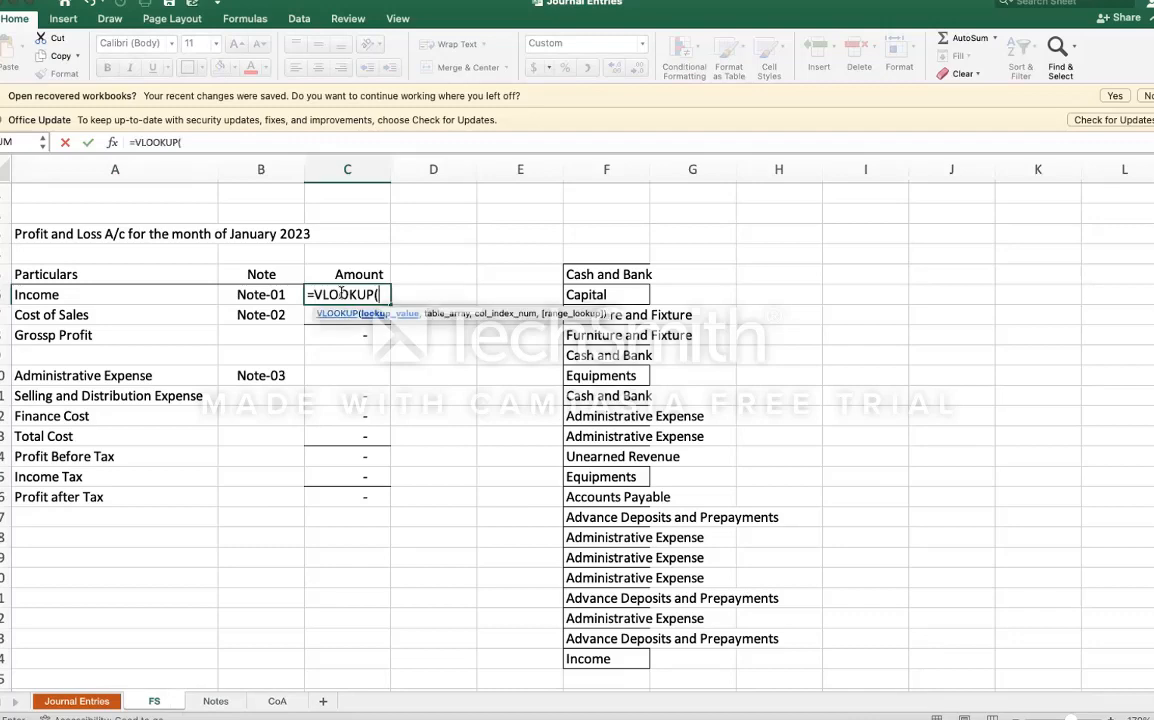
click(258, 294)
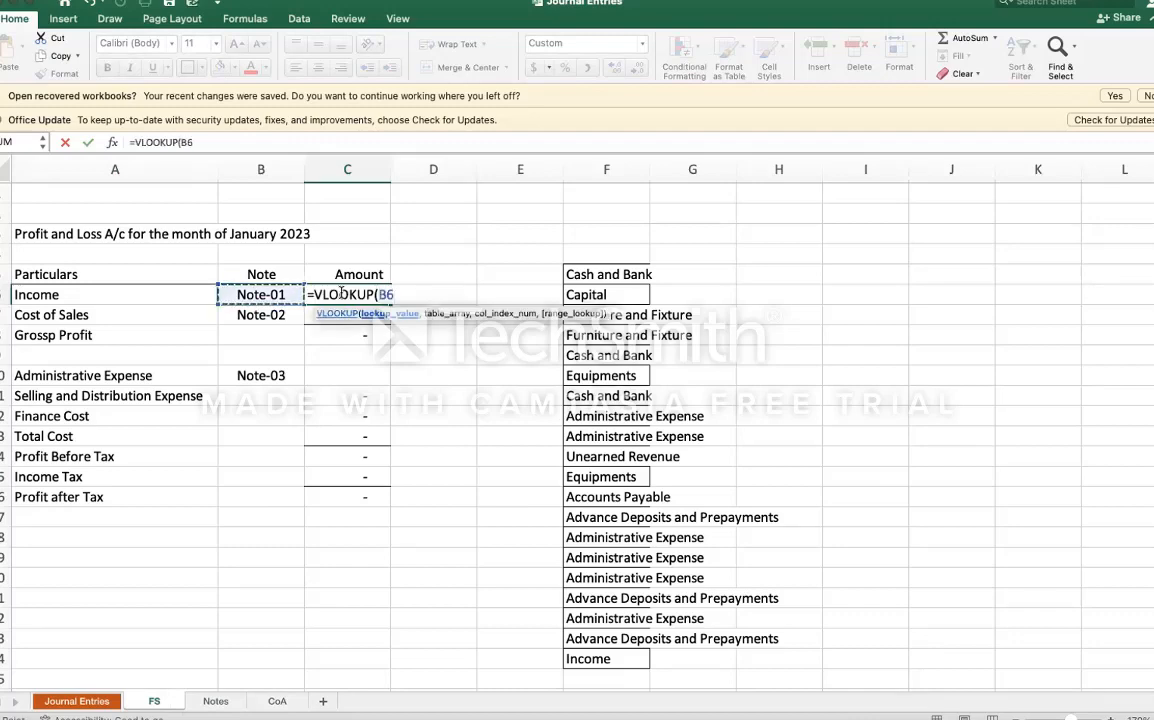
text(,)
click(216, 701)
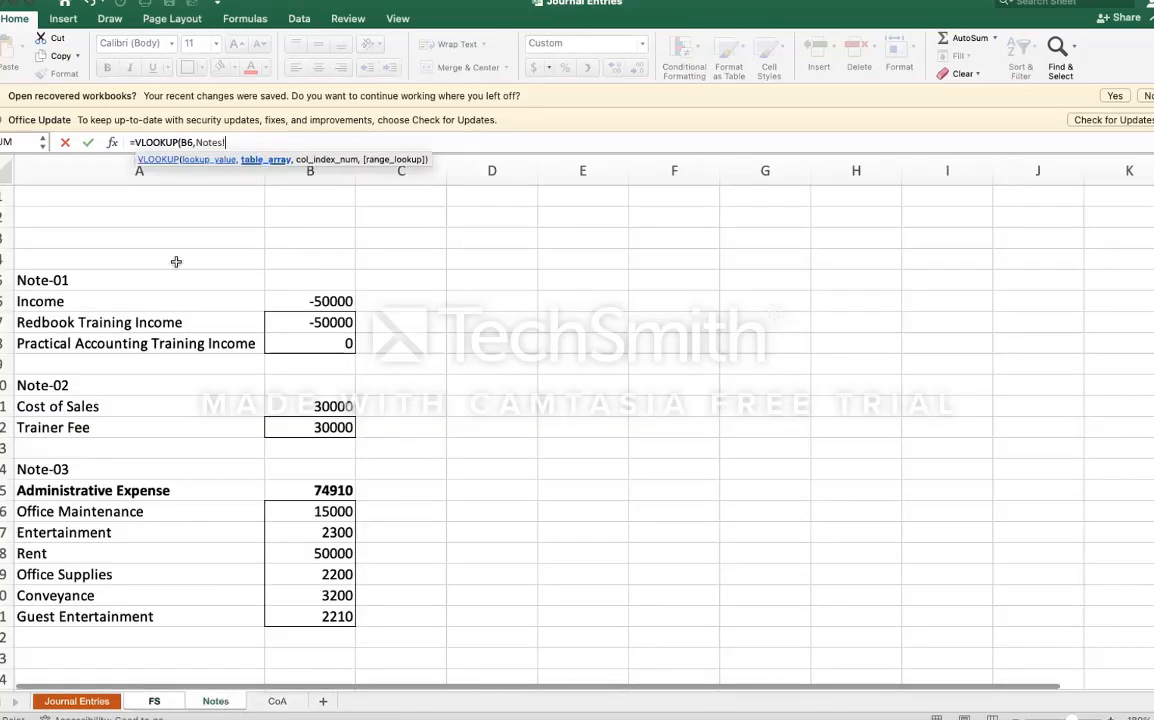
drag(125, 175, 299, 174)
text(,2,)
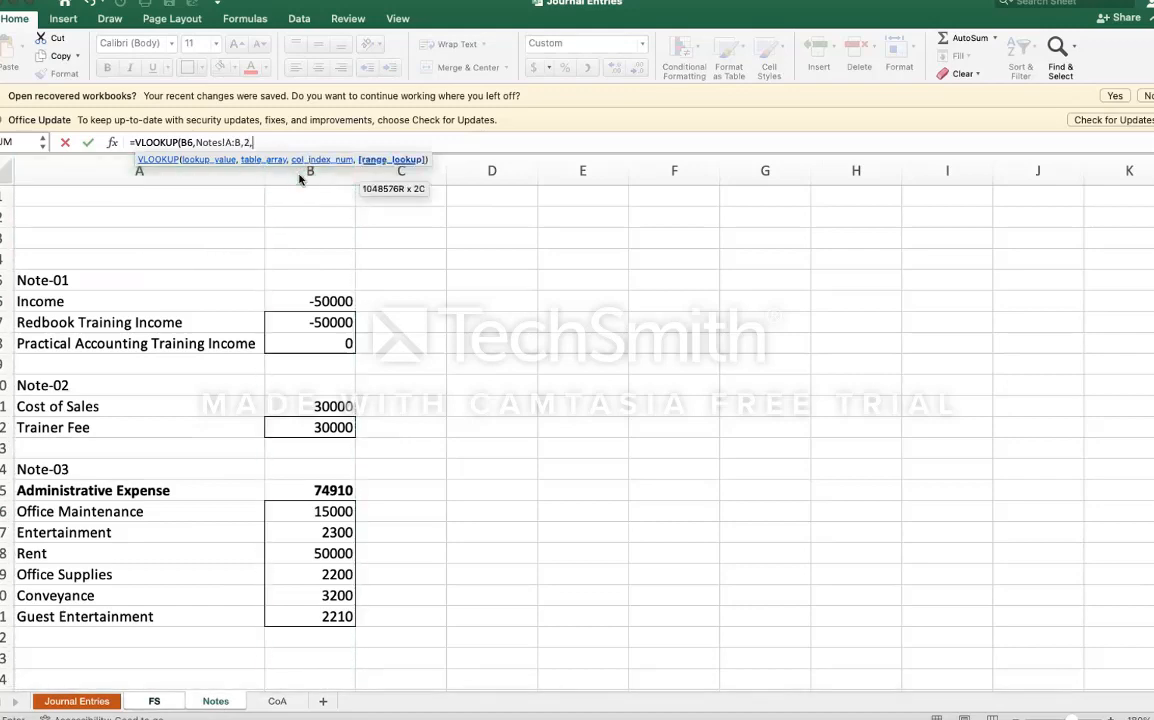
text(0))
key(Return)
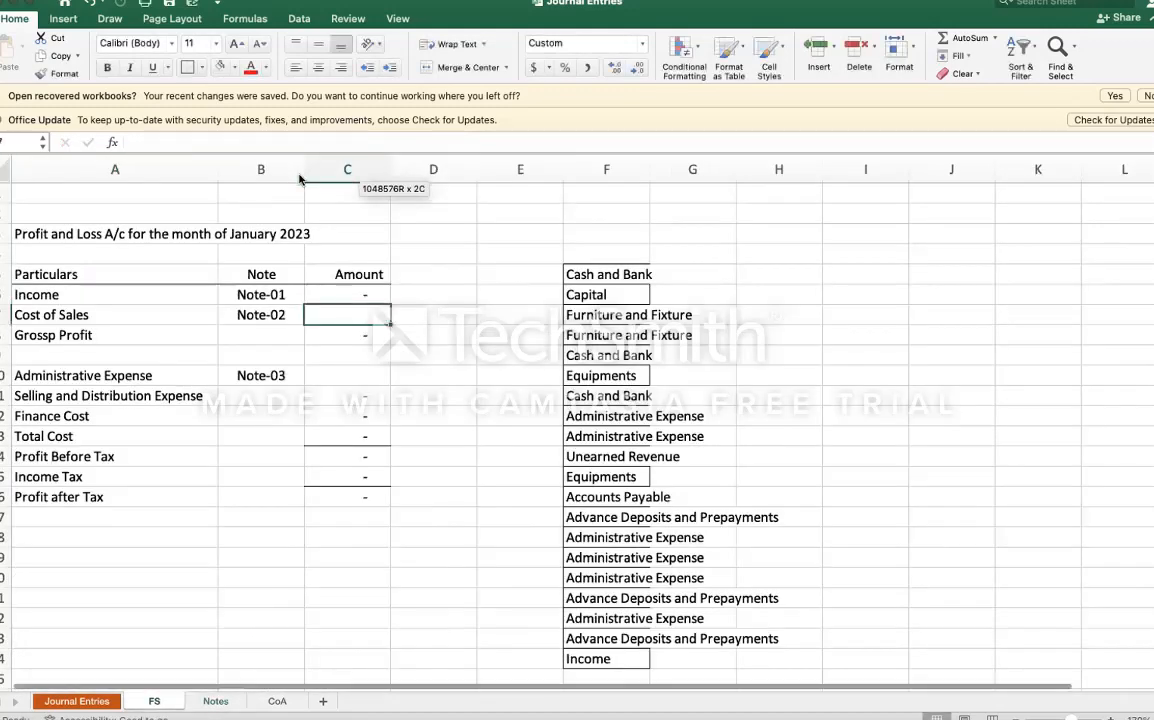
Step: Change the lookup value of the Income formula in C6 to the account label in A6
double_click(361, 296)
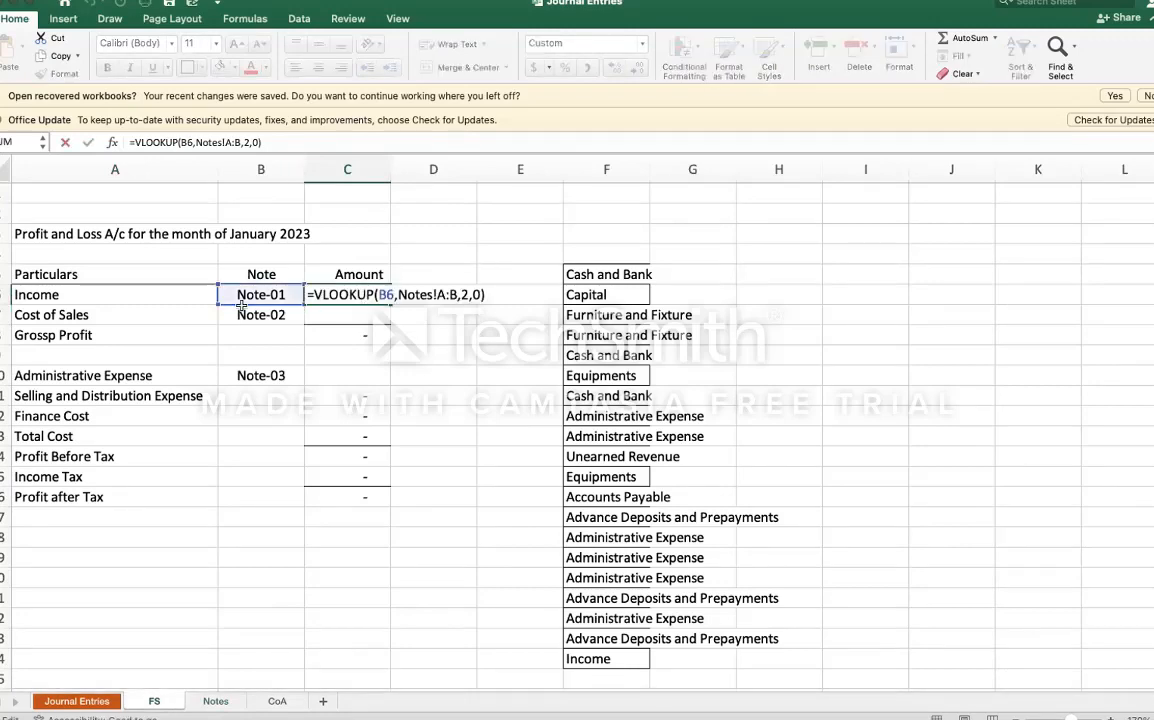
drag(219, 285, 144, 301)
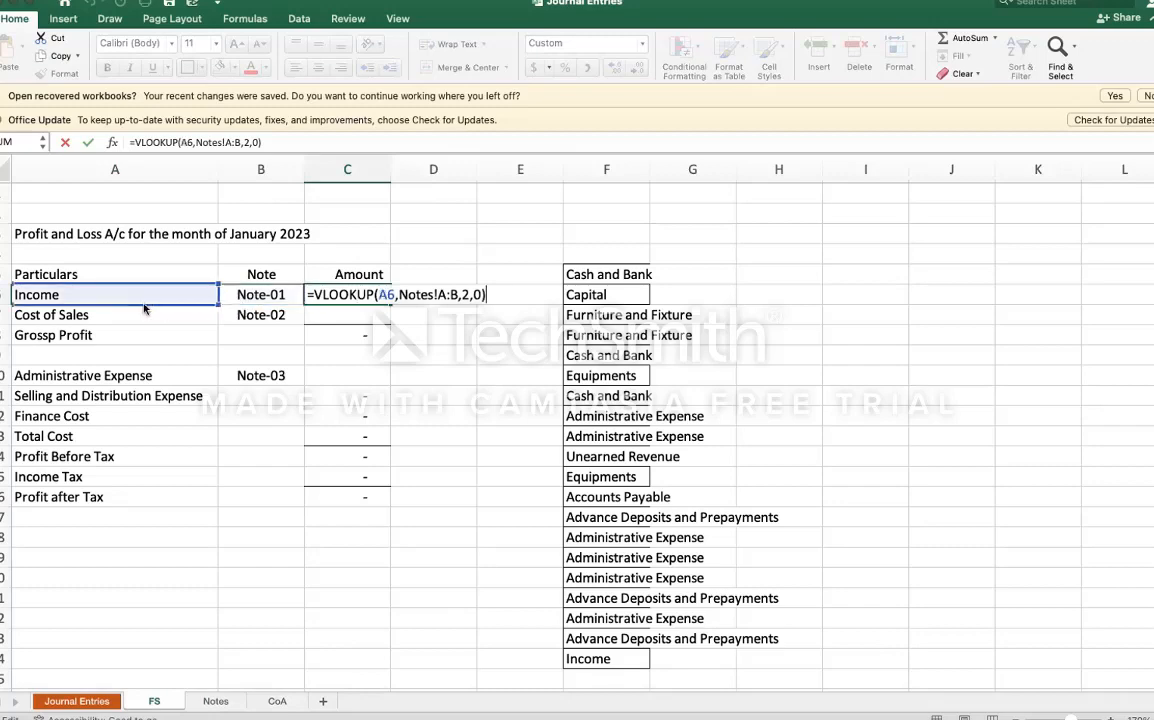
key(Return)
key(Up)
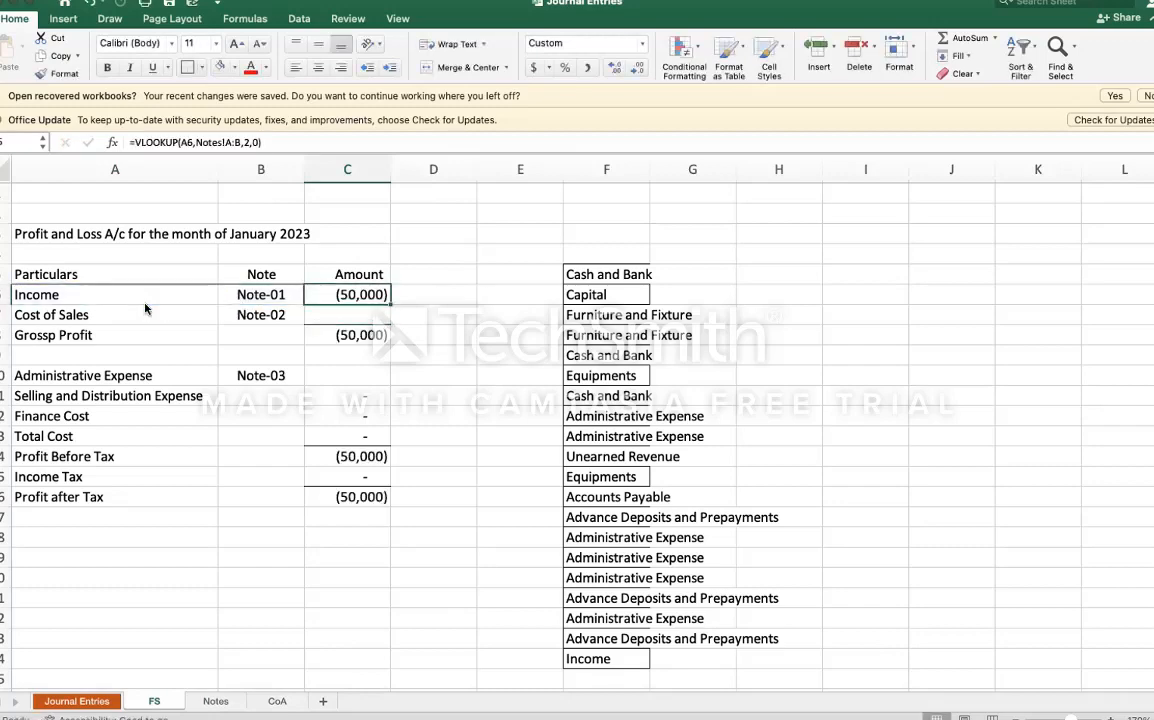
Step: Fill the Income VLOOKUP formula down into the Cost of Sales amount in C7
click(379, 315)
key(ctrl+d)
click(440, 352)
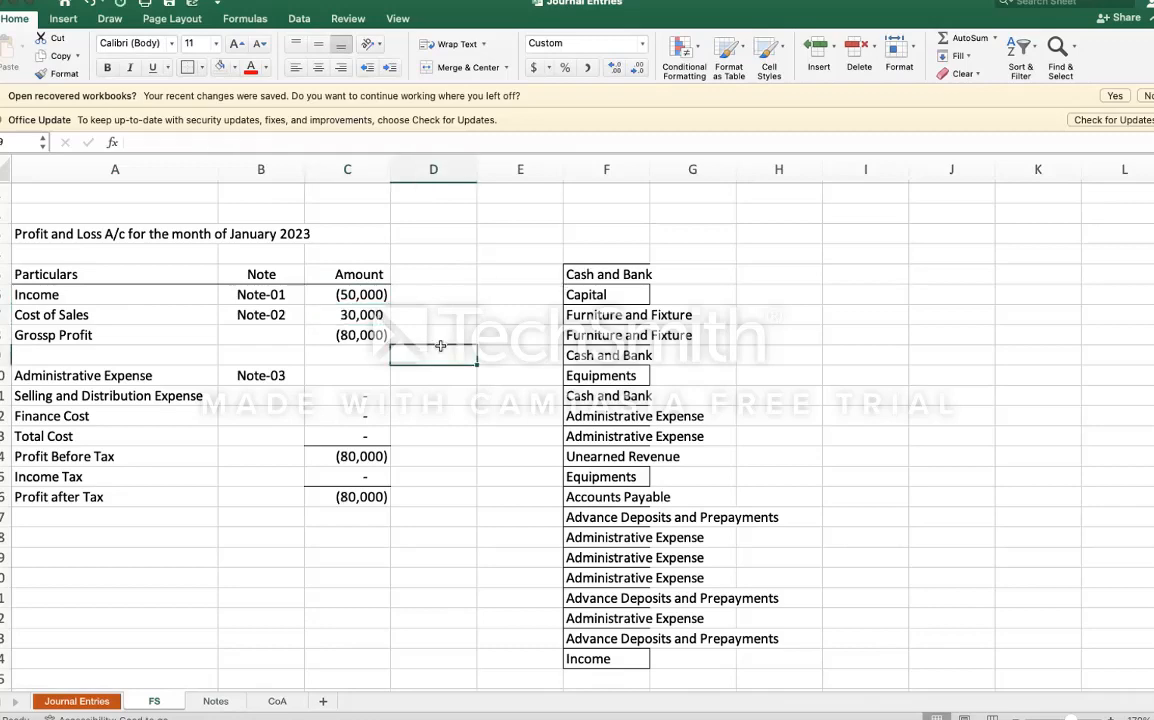
Step: Reverse the sign of the Income amount in C6 by putting a minus before its VLOOKUP
double_click(320, 292)
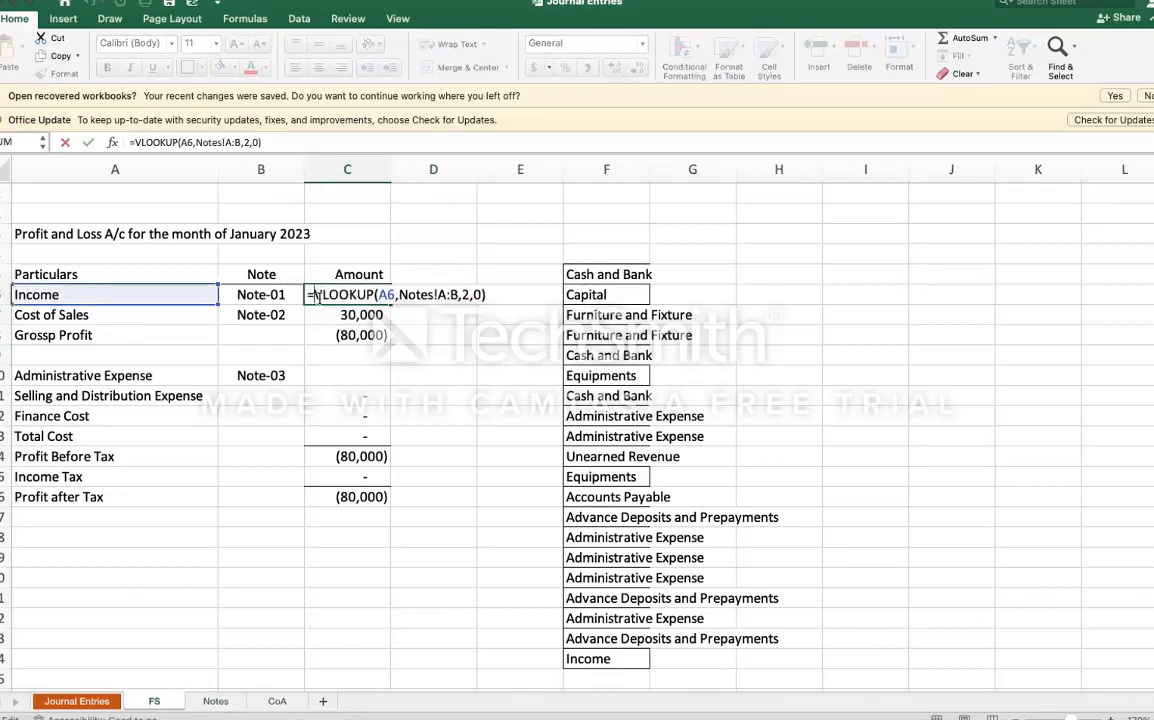
text(-)
key(Return)
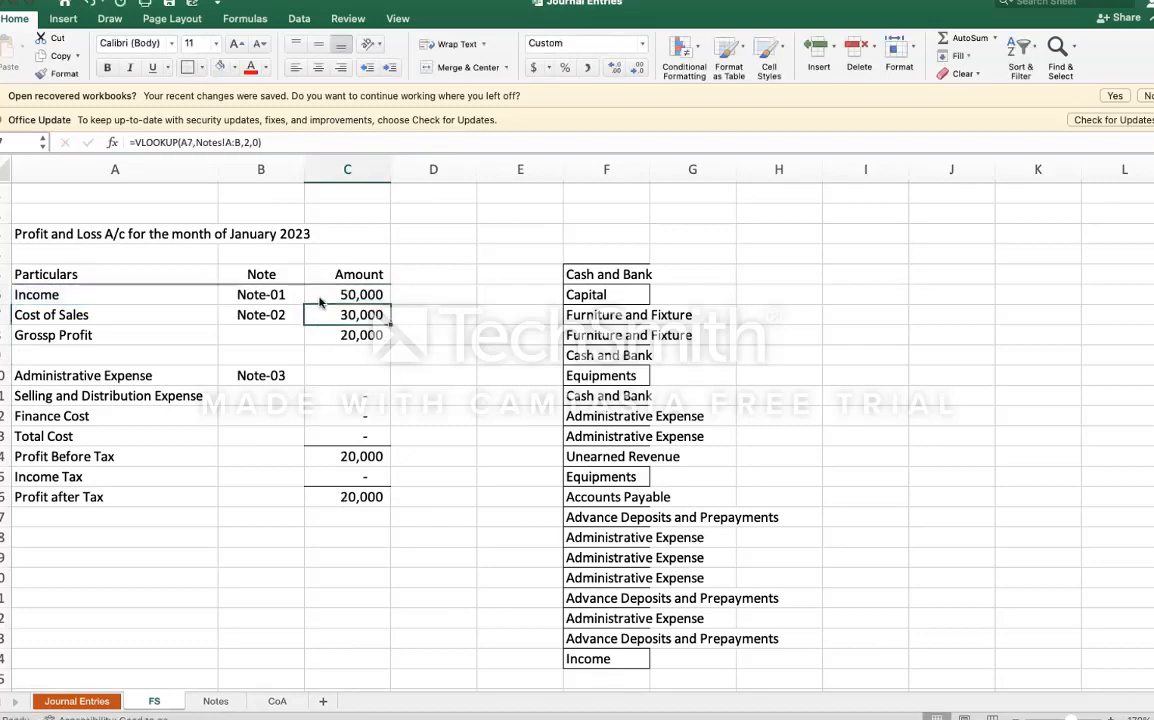
Step: Copy the Cost of Sales VLOOKUP formula into the Selling and Distribution Expense amount in C11 and the Administrative Expense amount in C10
key(Down)
key(Down)
key(Up)
key(Up)
key(super+c)
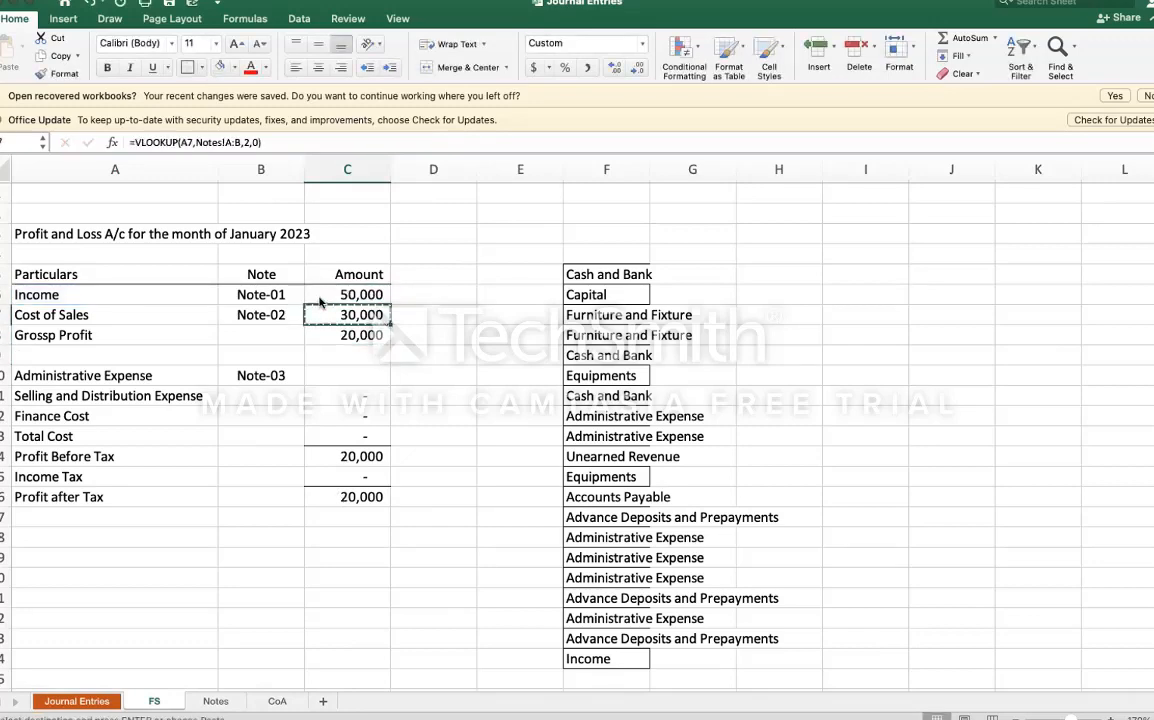
key(Down)
key(Down)
key(Down)
key(Down)
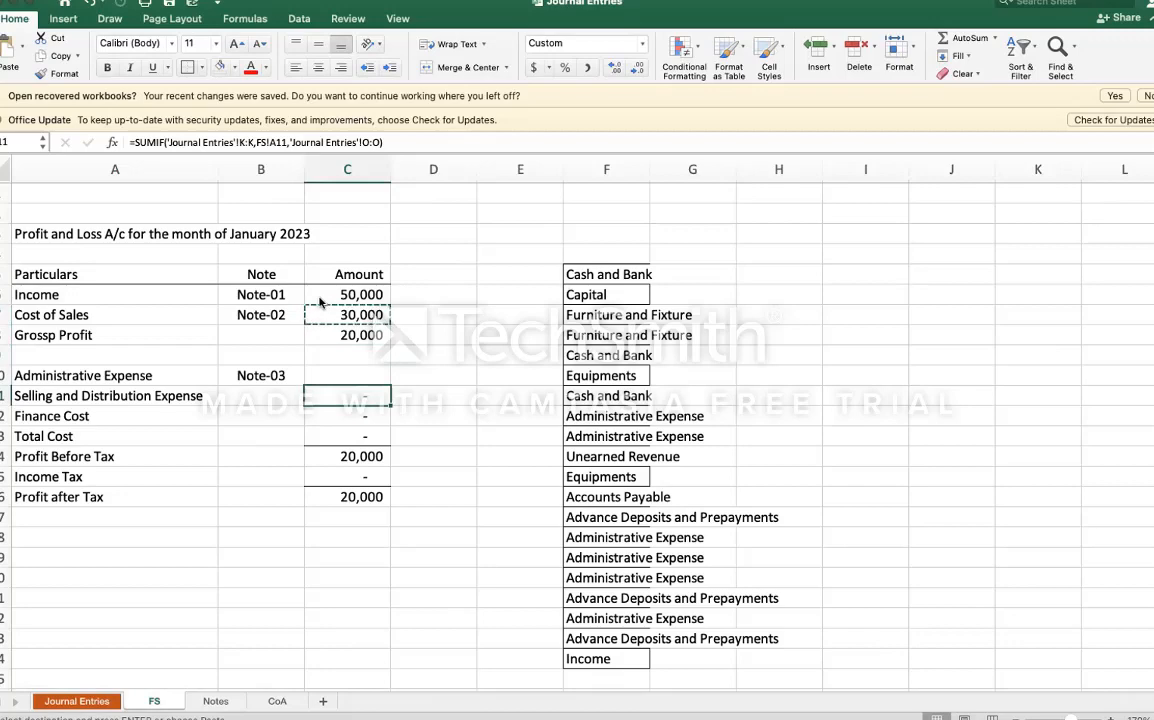
key(super+v)
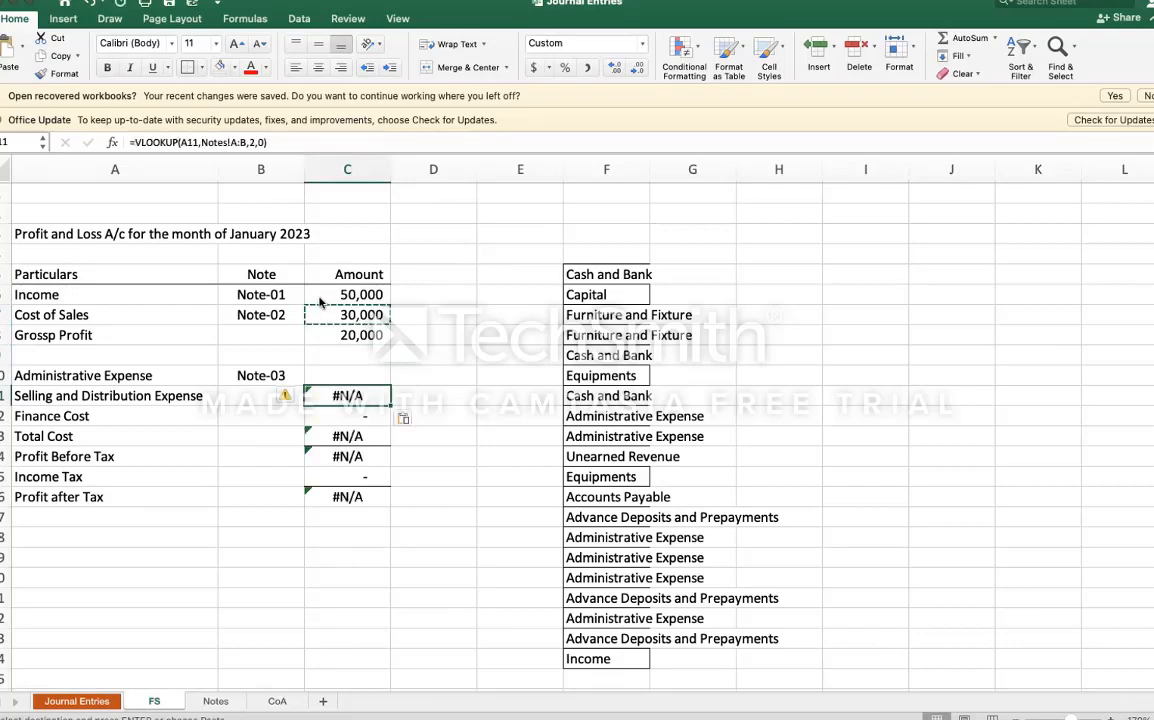
key(Up)
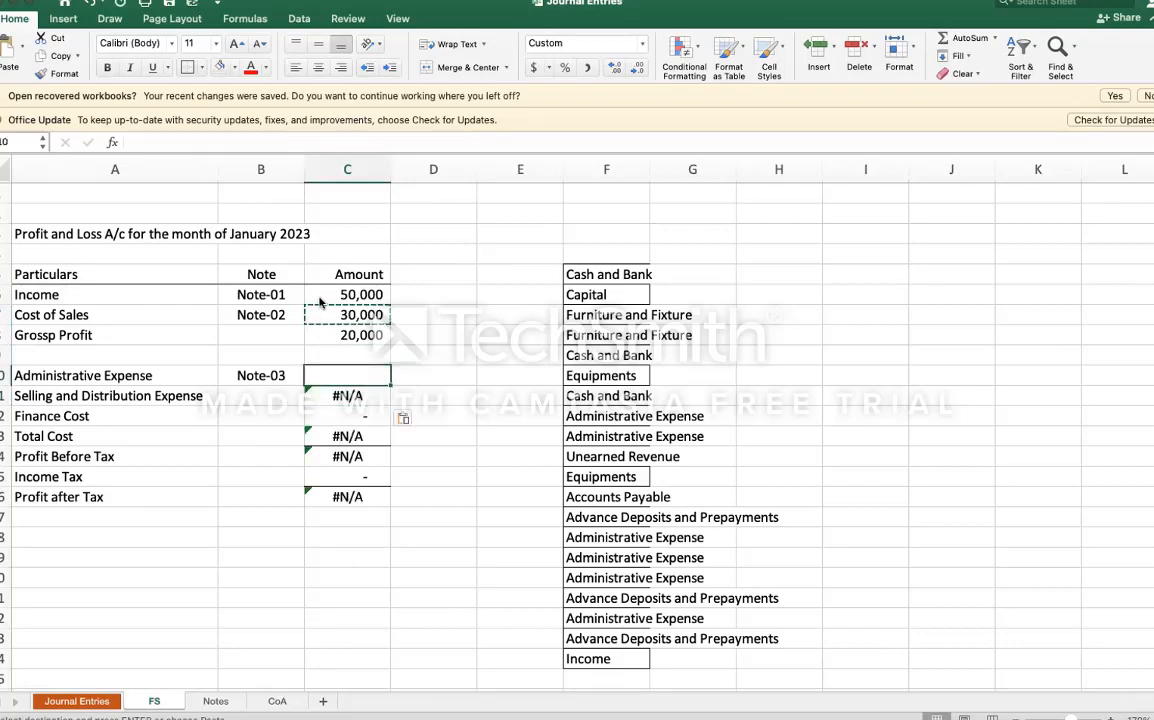
key(super+v)
Step: Enter the references Note-04 for Selling and Distribution Expense in B11 and Note-05 for Finance Cost in B12
key(Down)
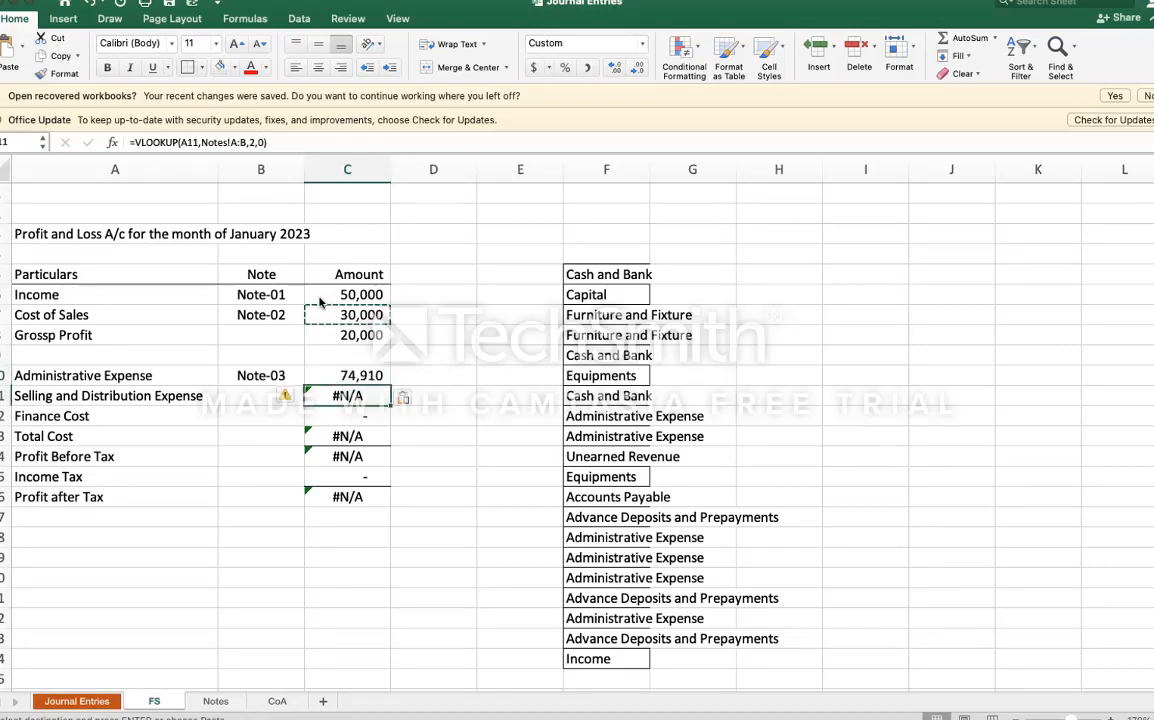
key(Left)
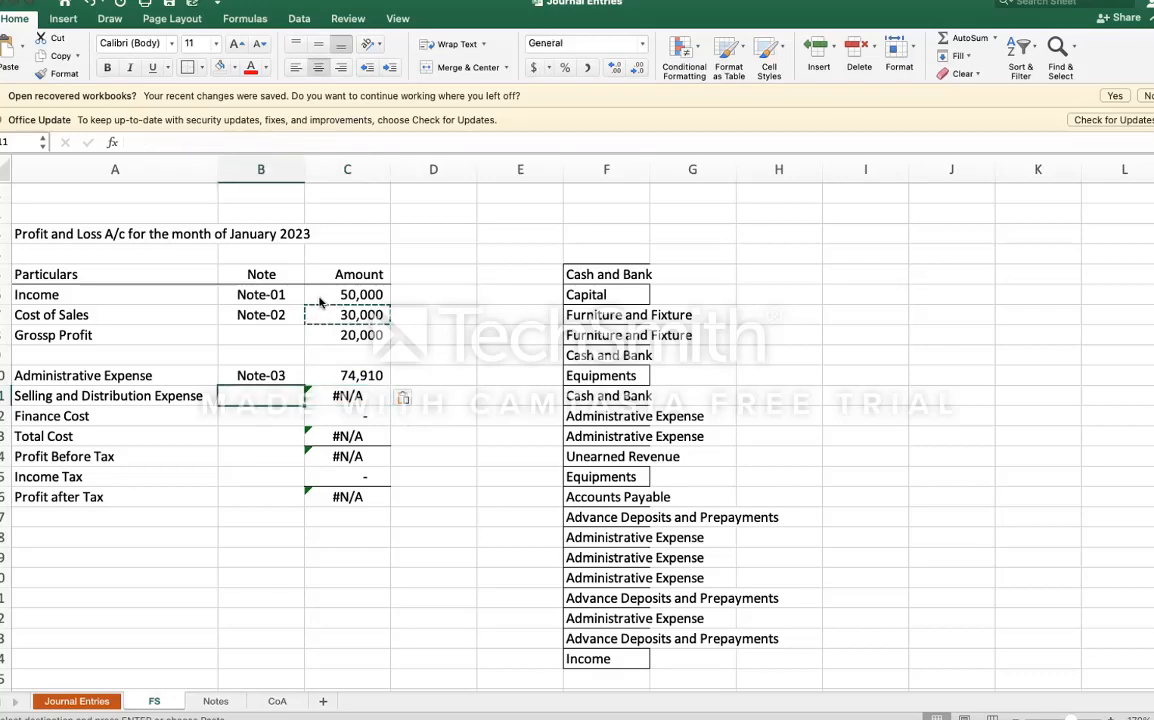
text(Note)
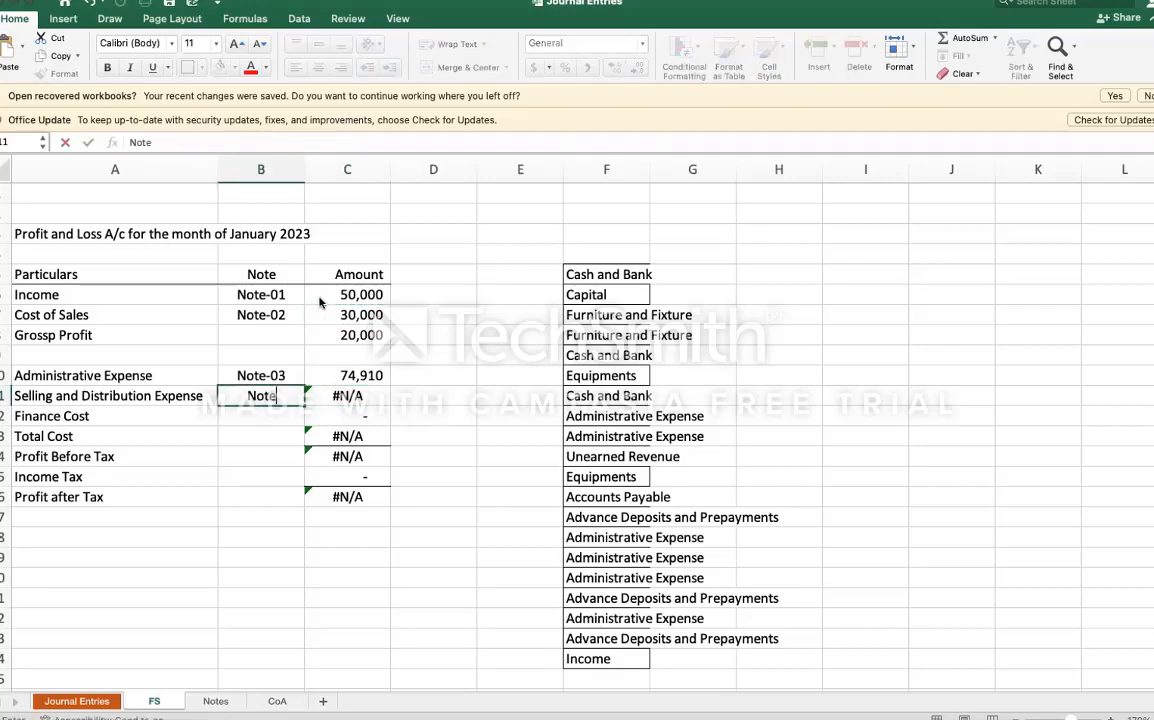
text(-04)
key(Return)
text(Note)
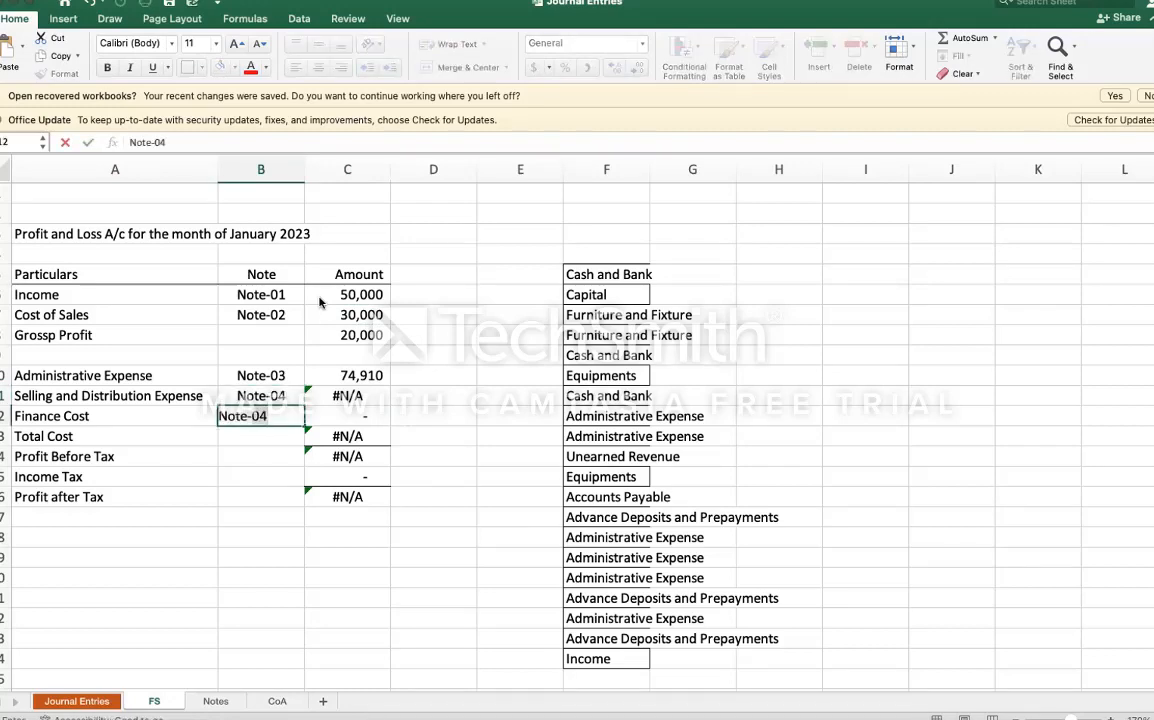
text(-05)
key(Return)
Step: Copy the Selling and Distribution Expense and Finance Cost labels with their note references to A23 of the Notes sheet, below Note-03
key(Up)
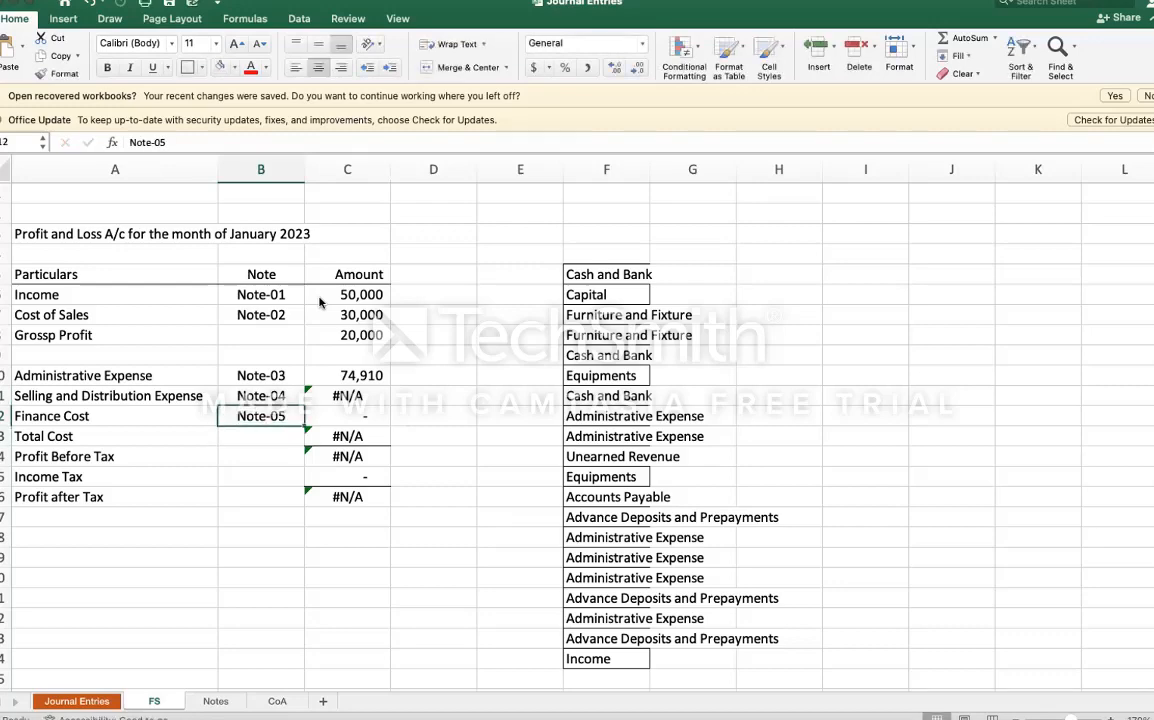
key(Left)
key(Up)
key(shift+Down)
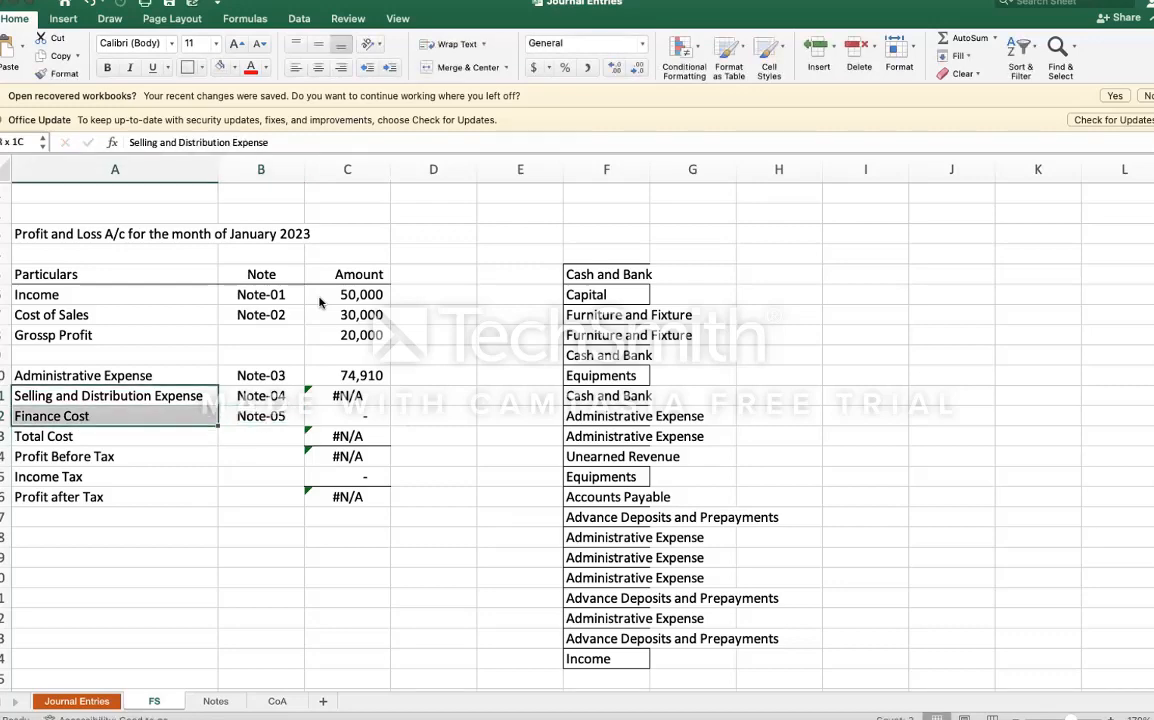
key(shift+Right)
key(ctrl+c)
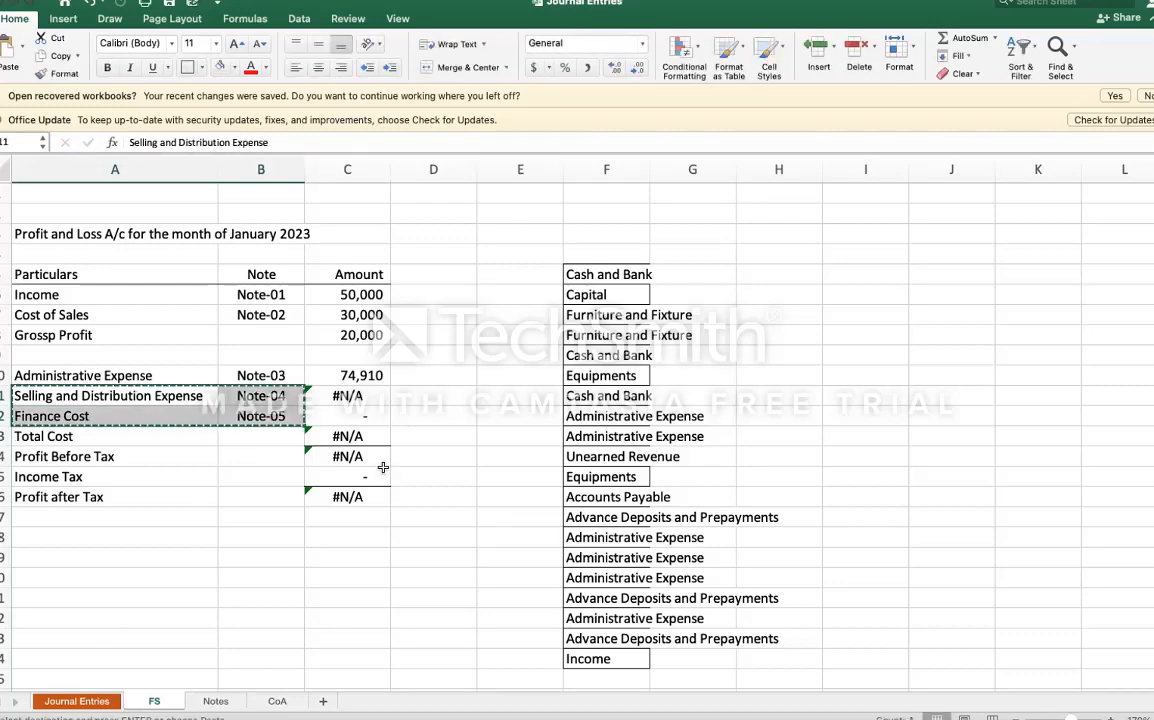
click(215, 701)
scroll(149, 660, down, 3)
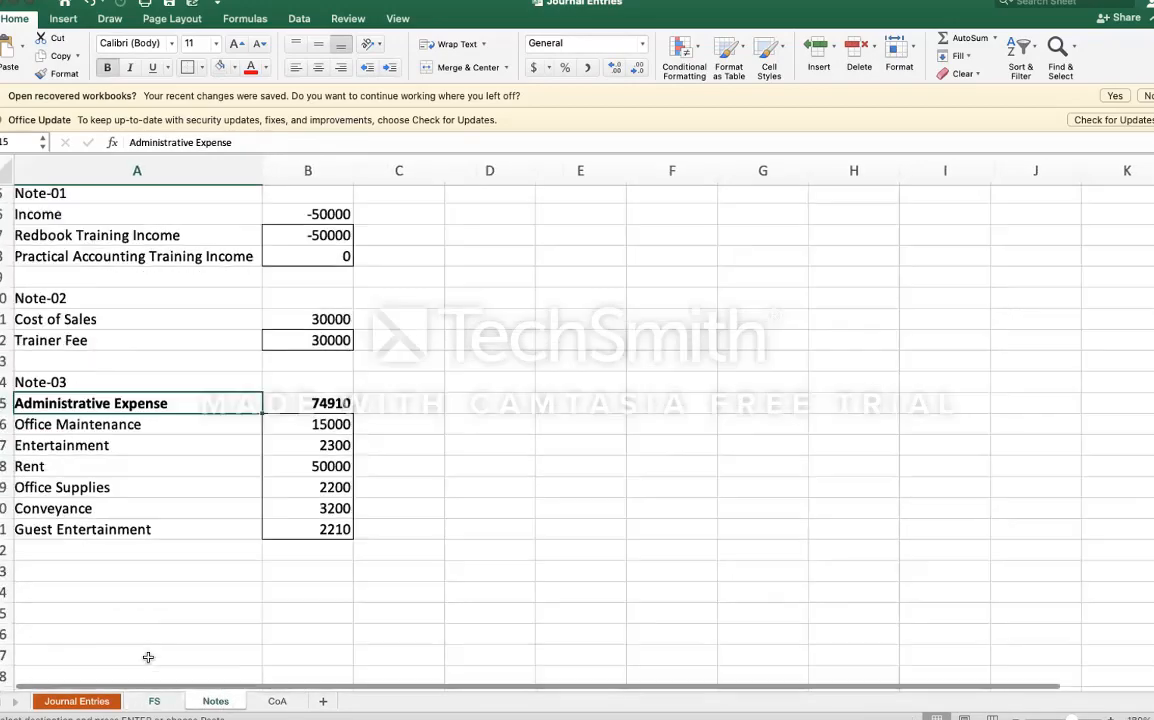
click(80, 534)
key(ctrl+v)
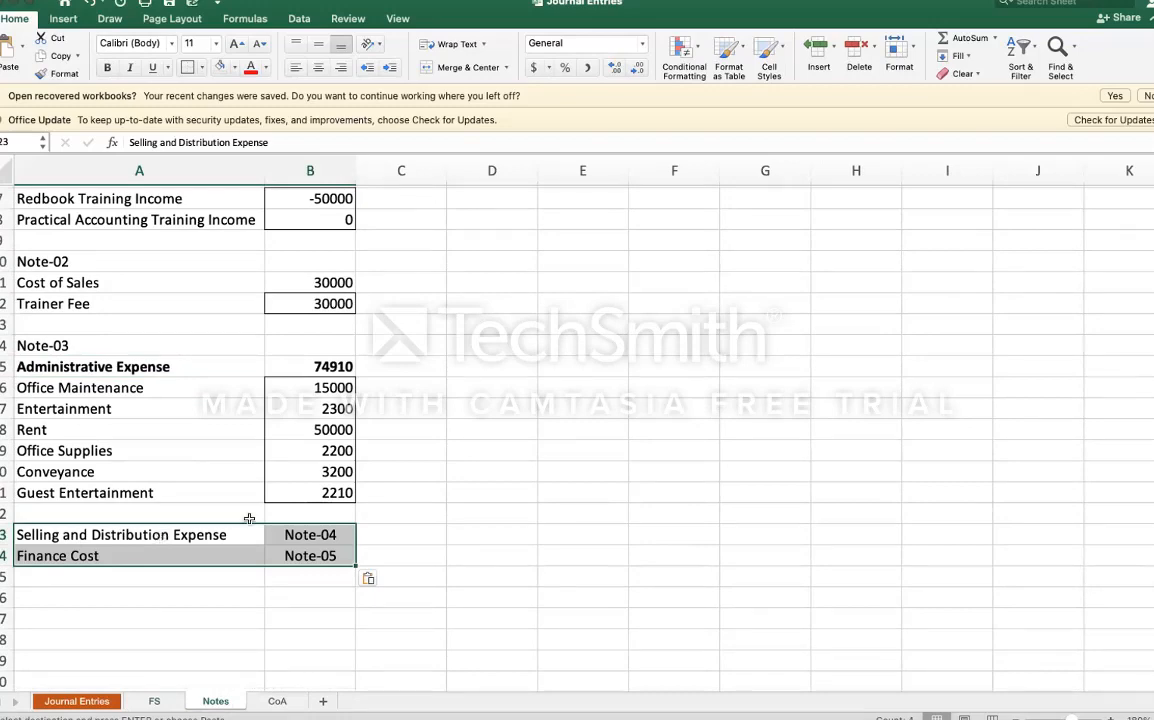
Step: Insert two rows above the copied labels and move Note-04 to A23 and Selling and Distribution Expense to A24
click(4, 534)
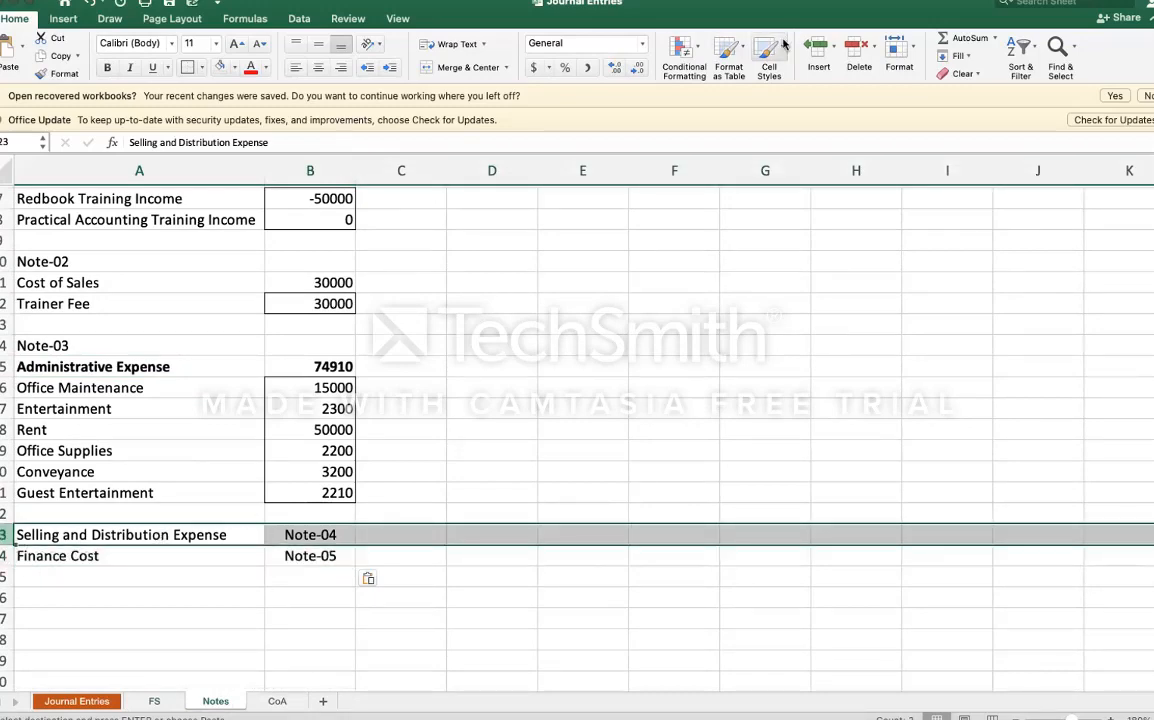
double_click(811, 50)
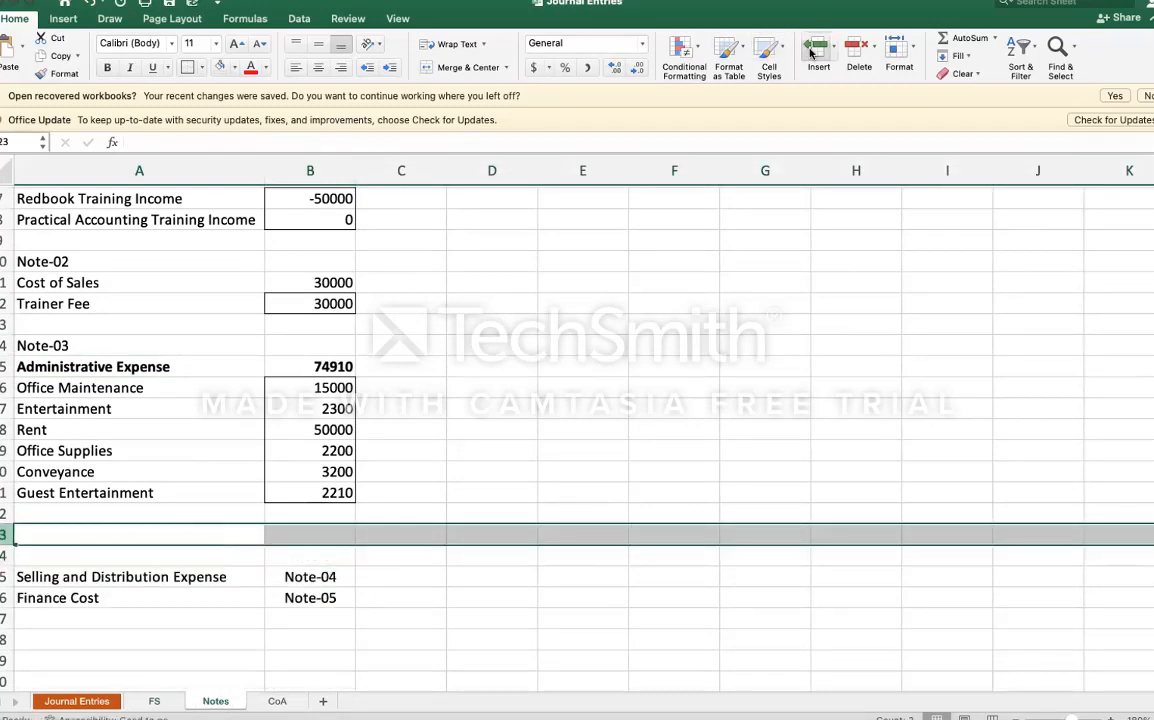
click(280, 574)
drag(280, 567, 145, 547)
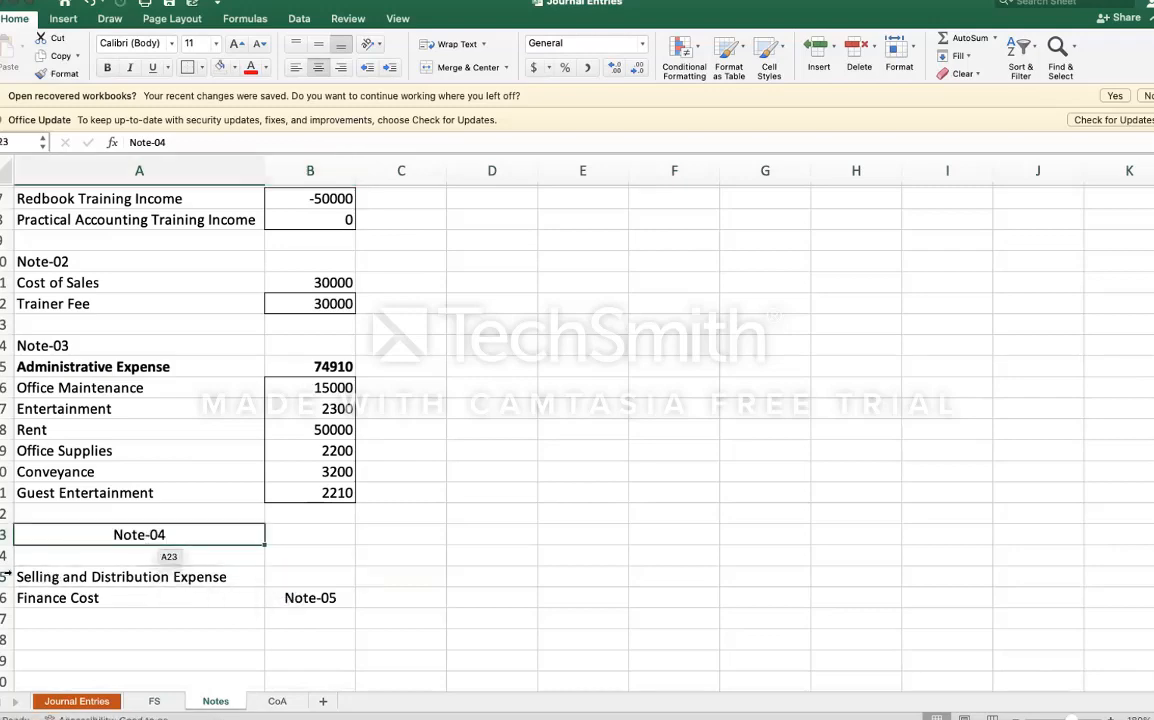
click(42, 570)
drag(42, 565, 44, 556)
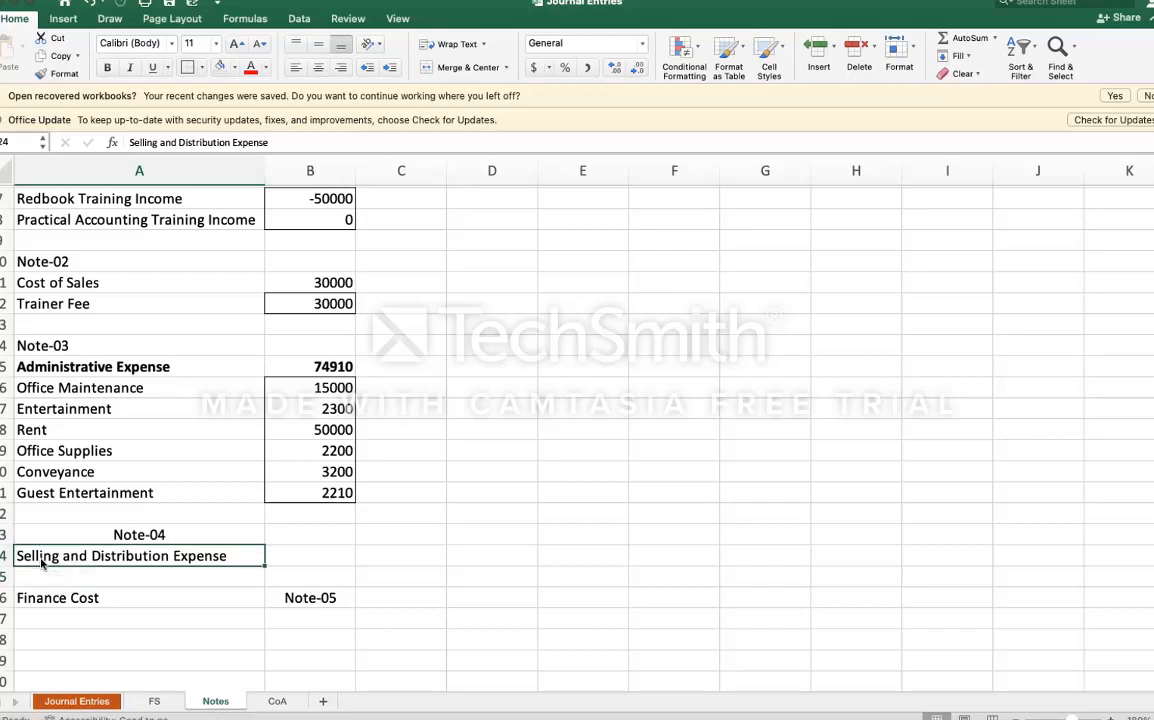
Step: Move Note-05 to column A directly above Finance Cost and insert a blank row before it
click(272, 598)
drag(265, 598, 64, 578)
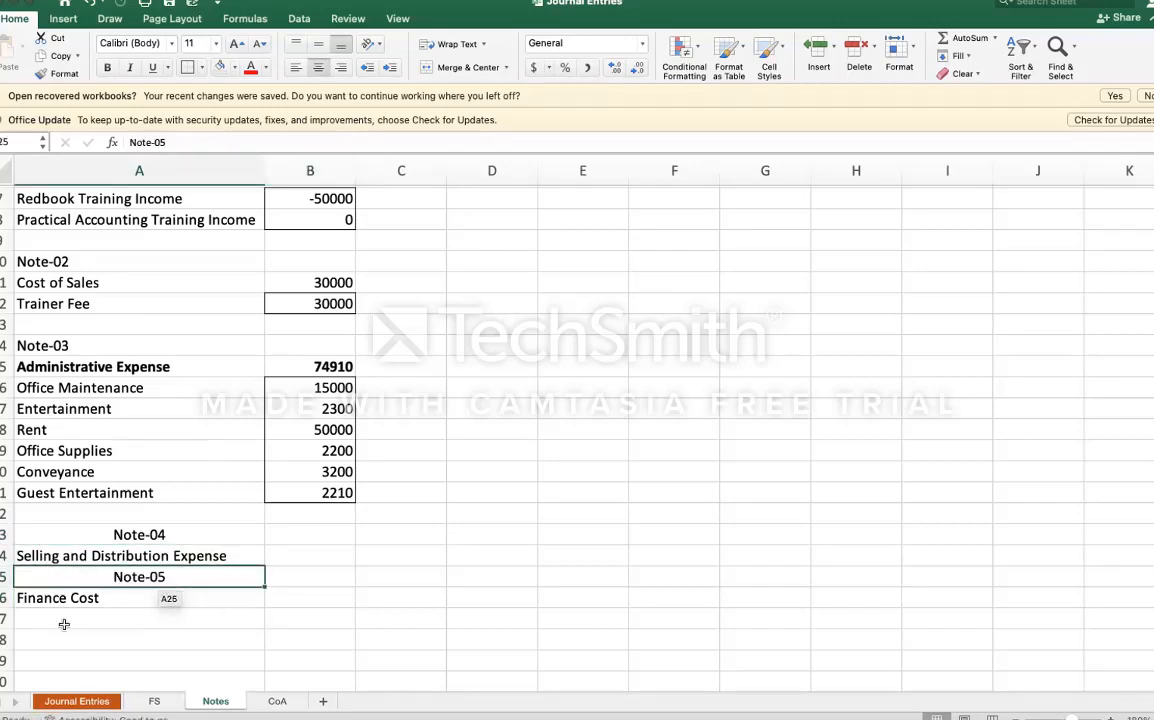
click(4, 577)
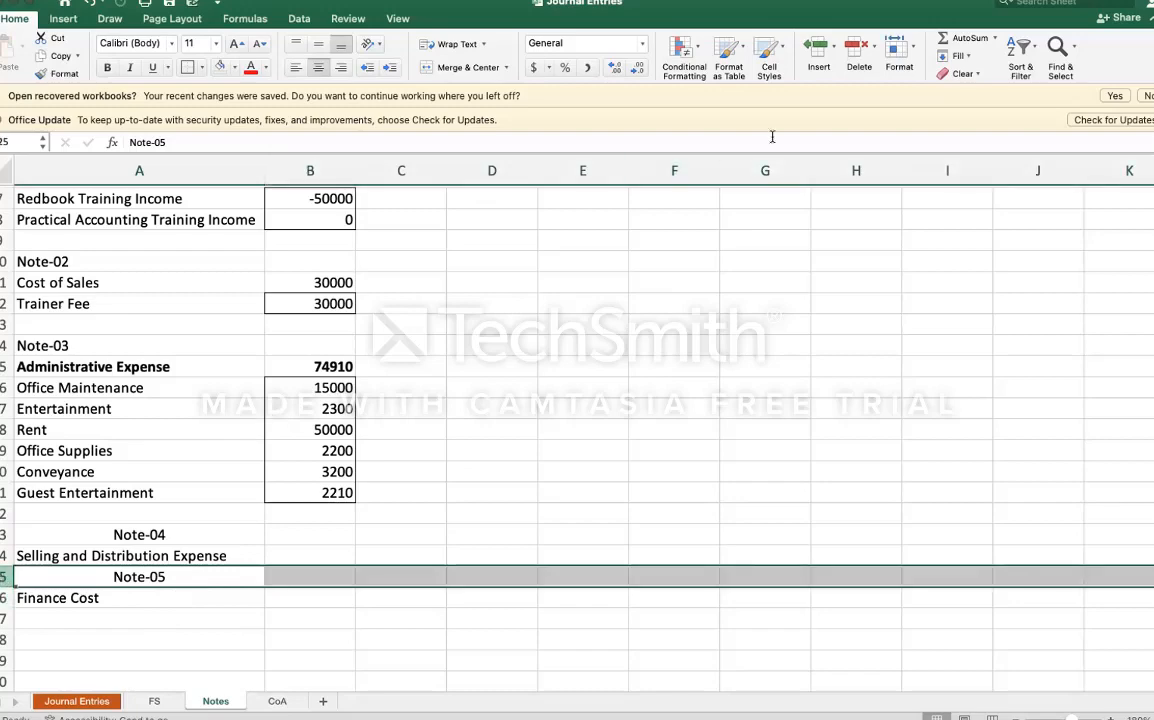
click(821, 49)
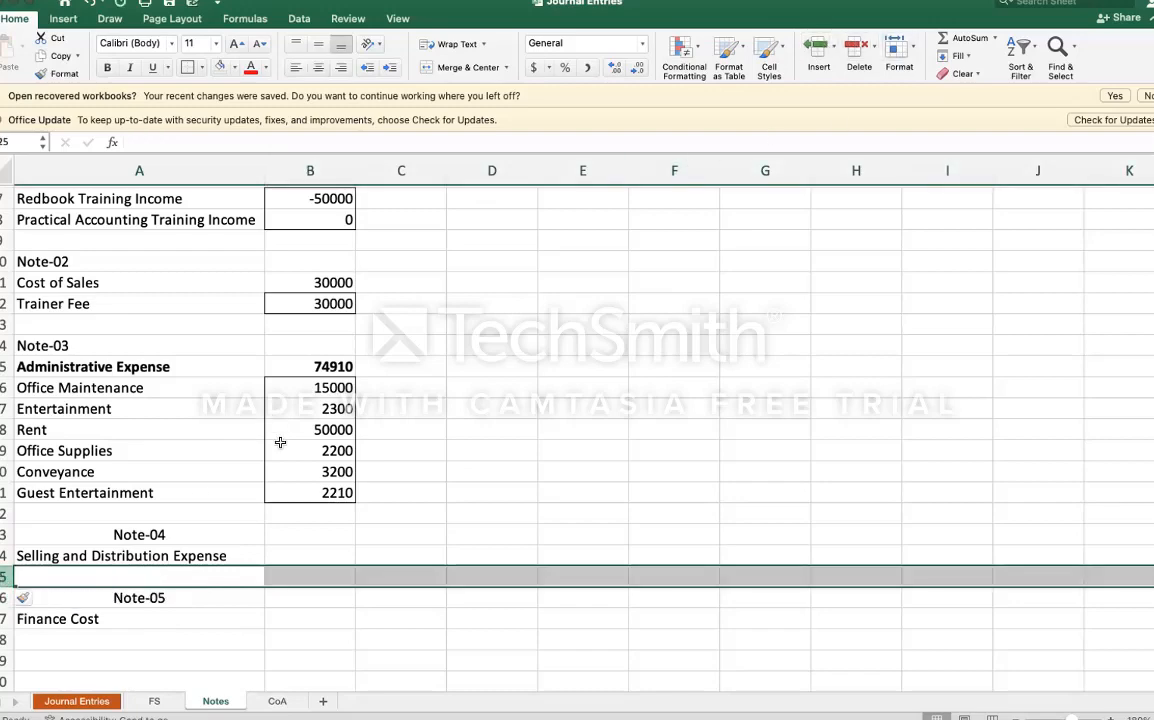
Step: Left-align the Note-04 and Note-05 headings on the Notes sheet
click(145, 534)
click(294, 68)
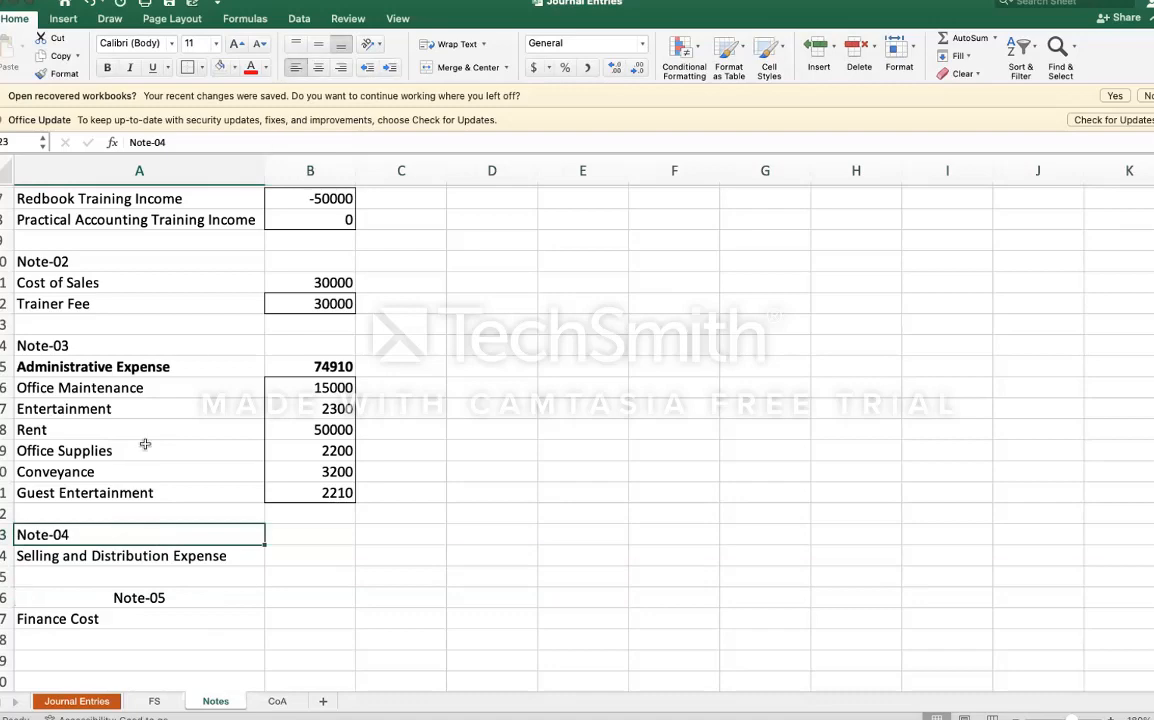
click(121, 597)
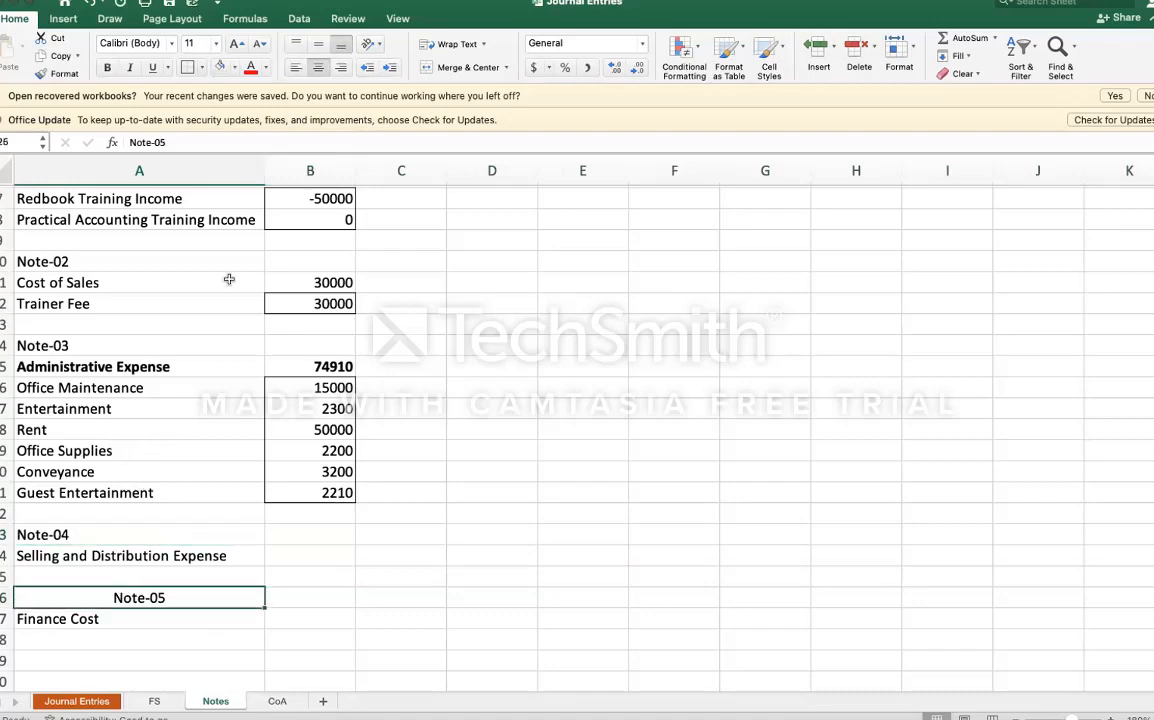
click(294, 67)
click(369, 545)
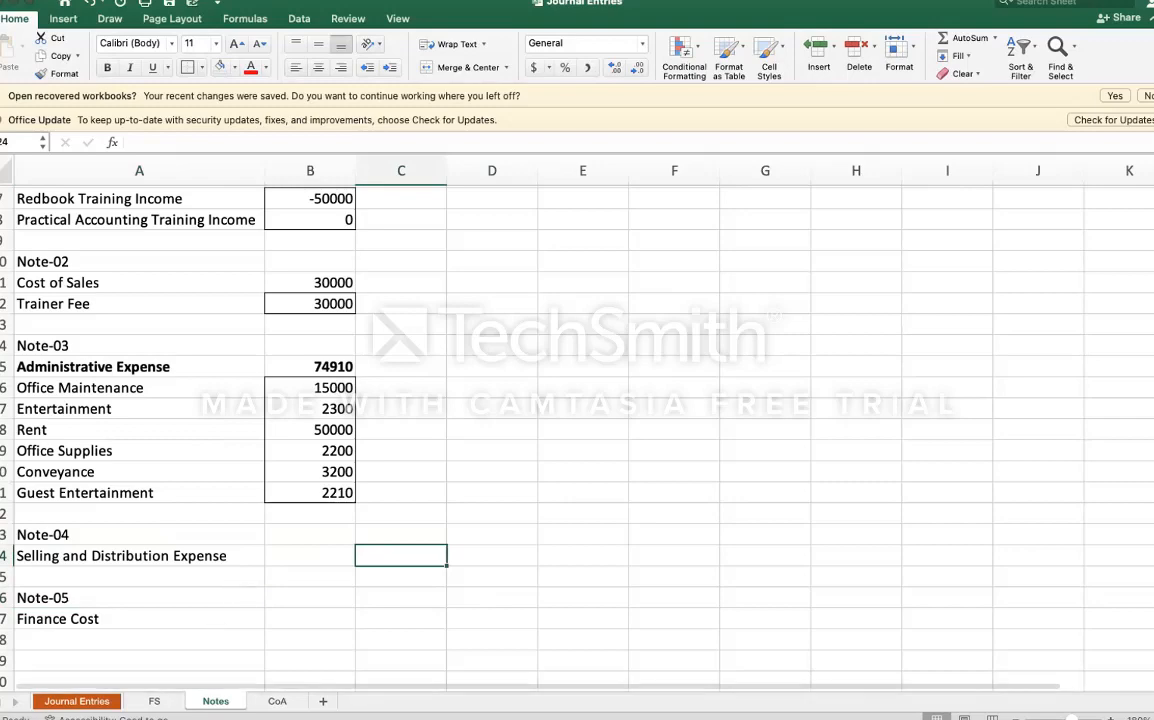
Step: Review the profit and loss account on the FS sheet, and on the Notes sheet examine the Redbook Training Income formula in B7
click(155, 702)
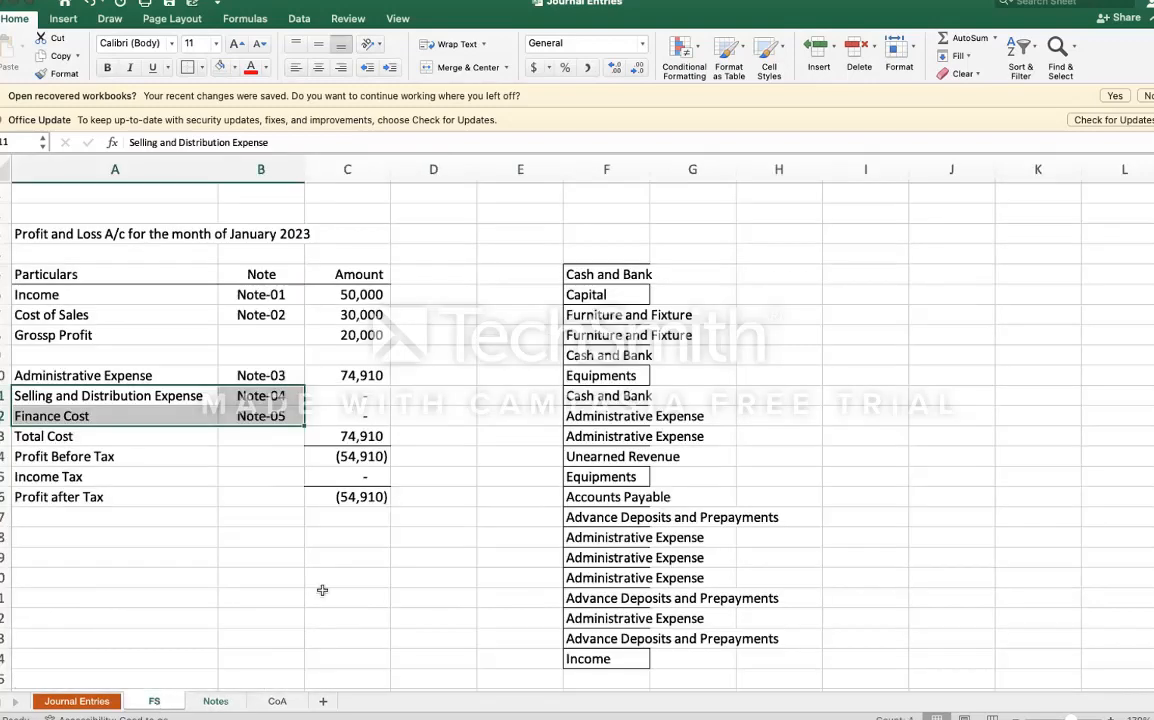
click(312, 520)
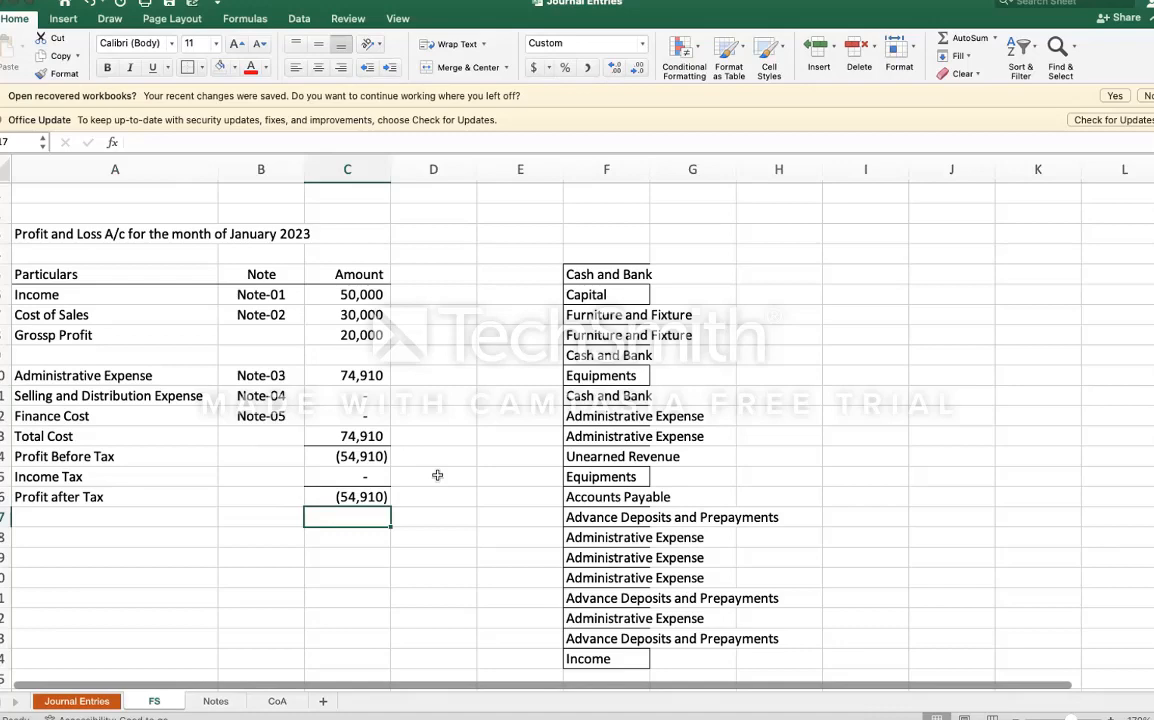
click(215, 701)
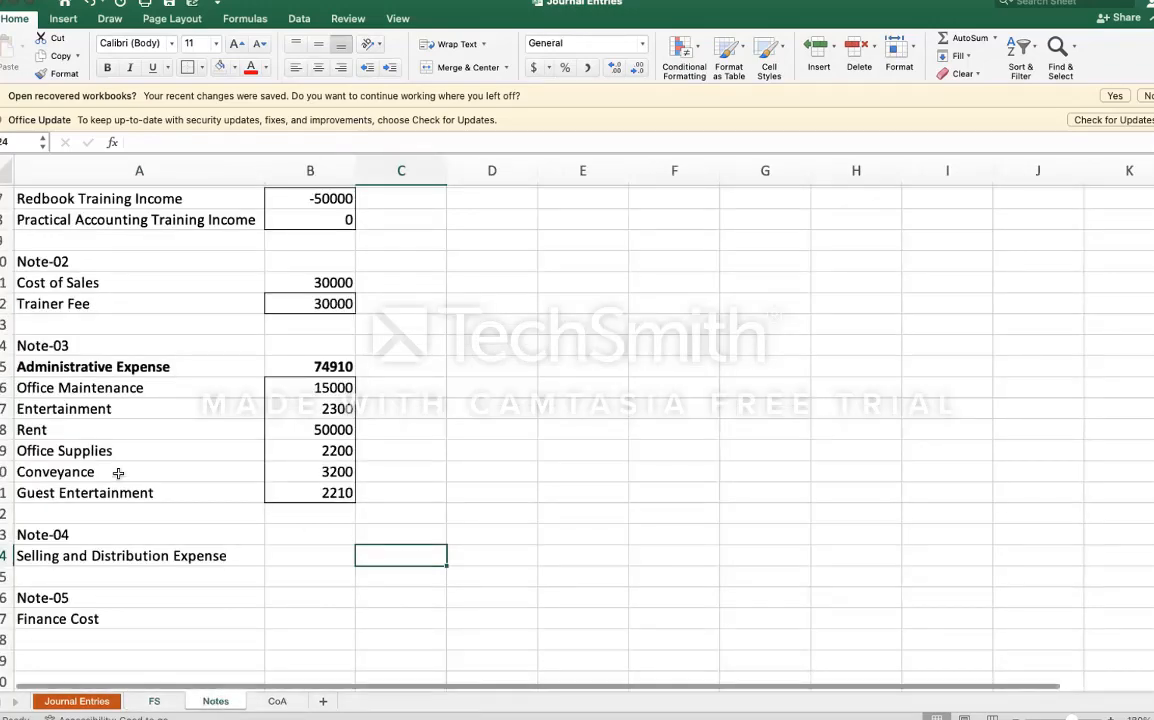
scroll(116, 472, up, 3)
scroll(188, 441, up, 2)
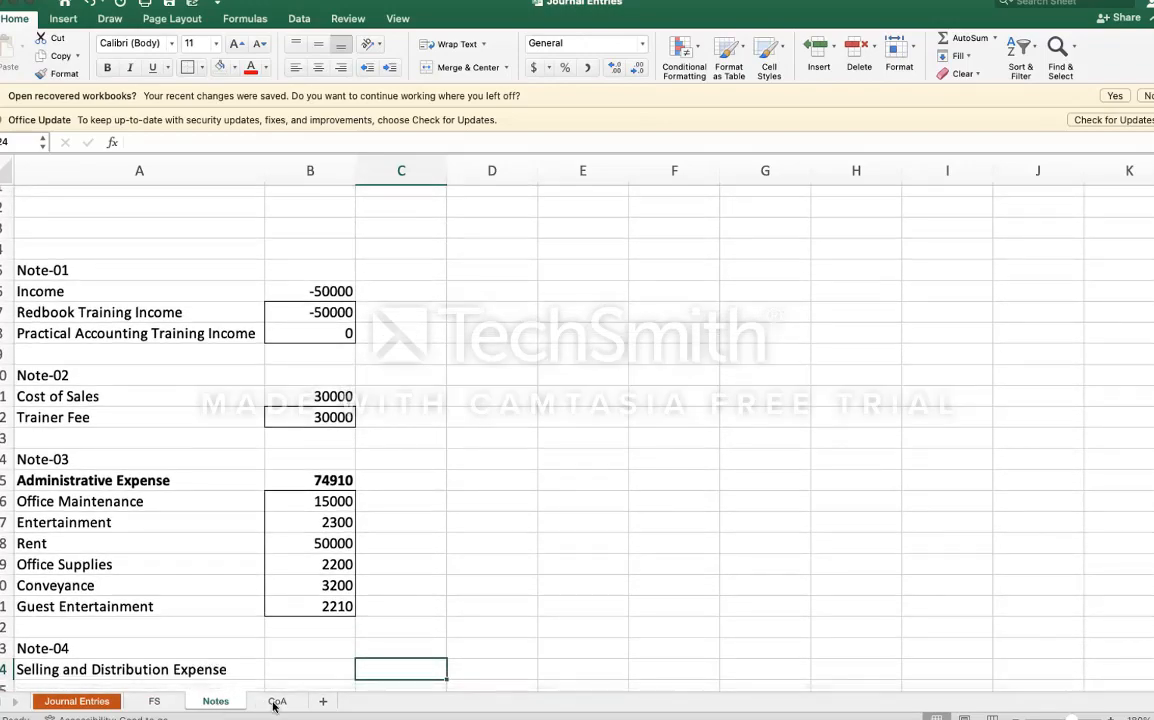
click(312, 312)
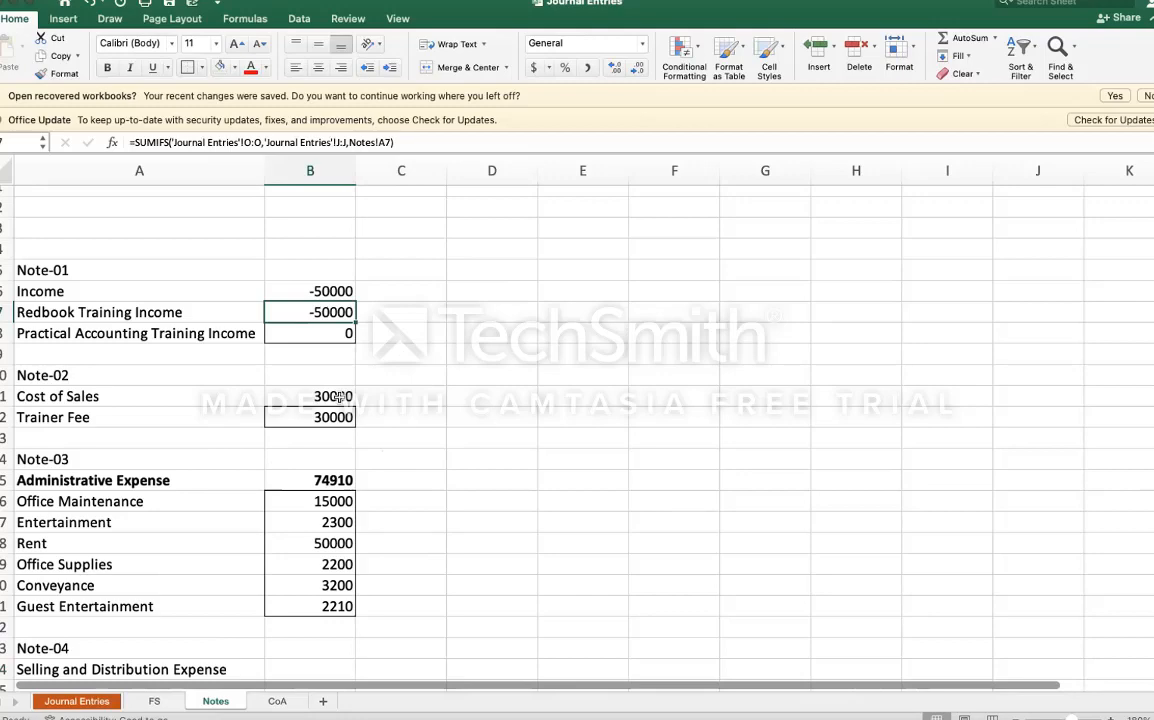
scroll(339, 397, up, 1)
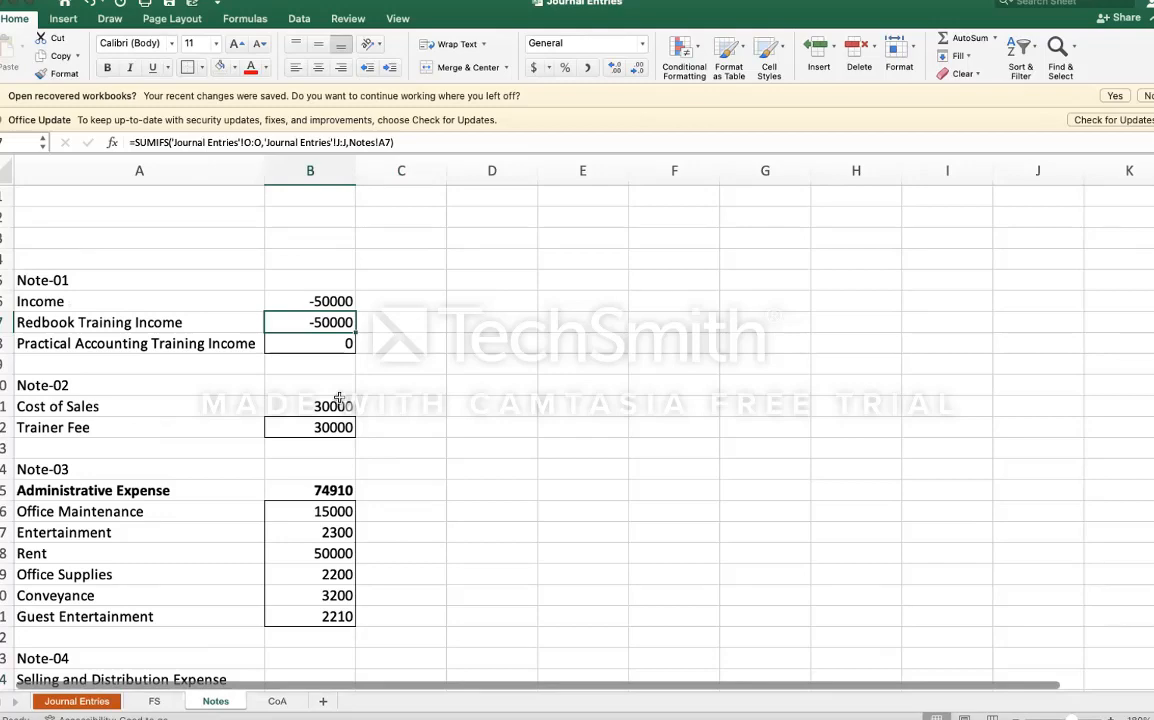
Step: Enter the title "Notes to the Finacial Statements" in A1 of the Notes sheet
click(78, 196)
text(Note)
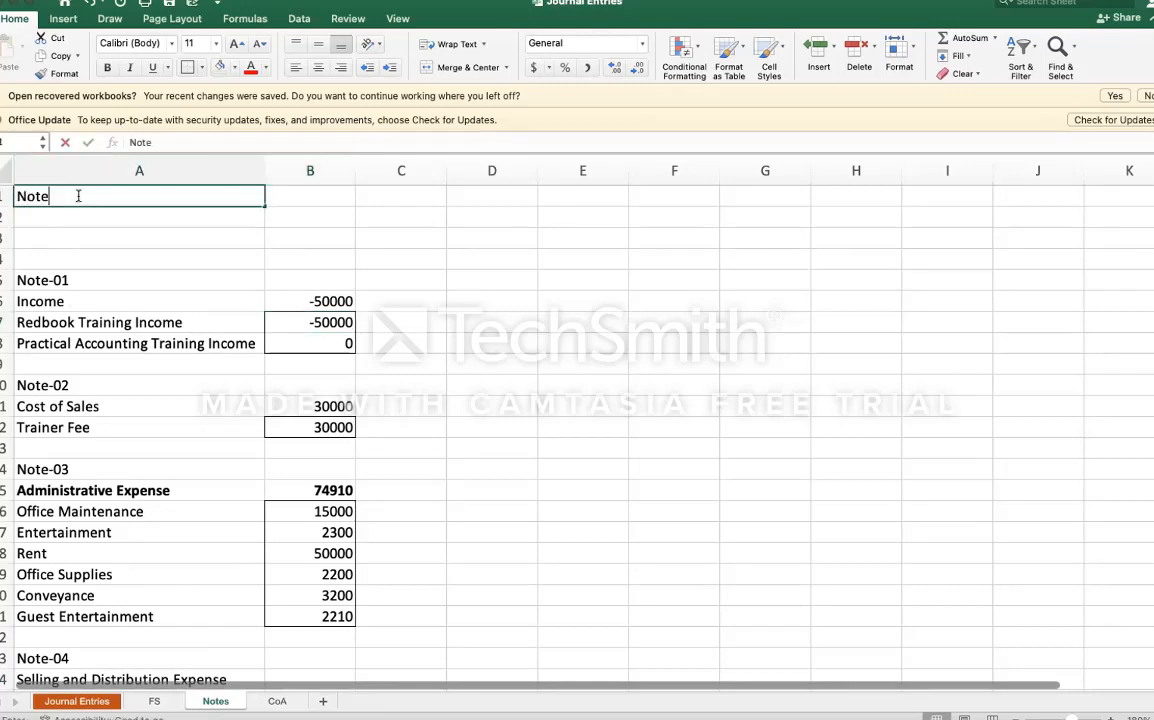
text(s to the Fia)
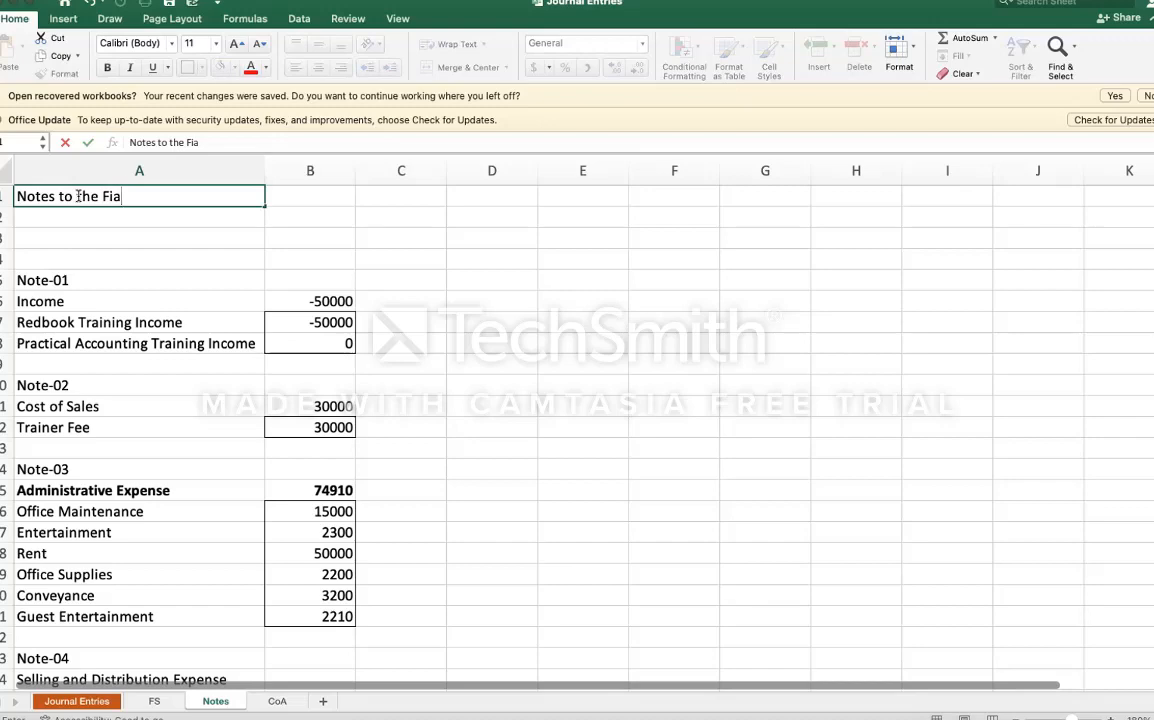
key(BackSpace)
text(nacial Statements)
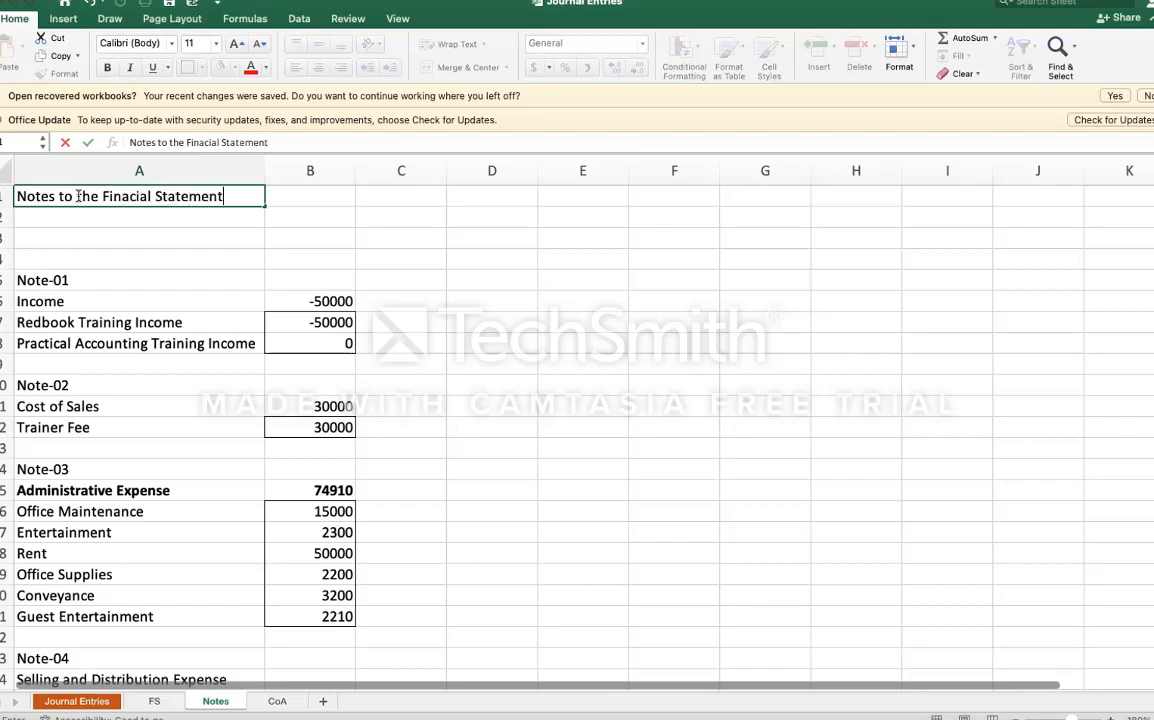
key(Return)
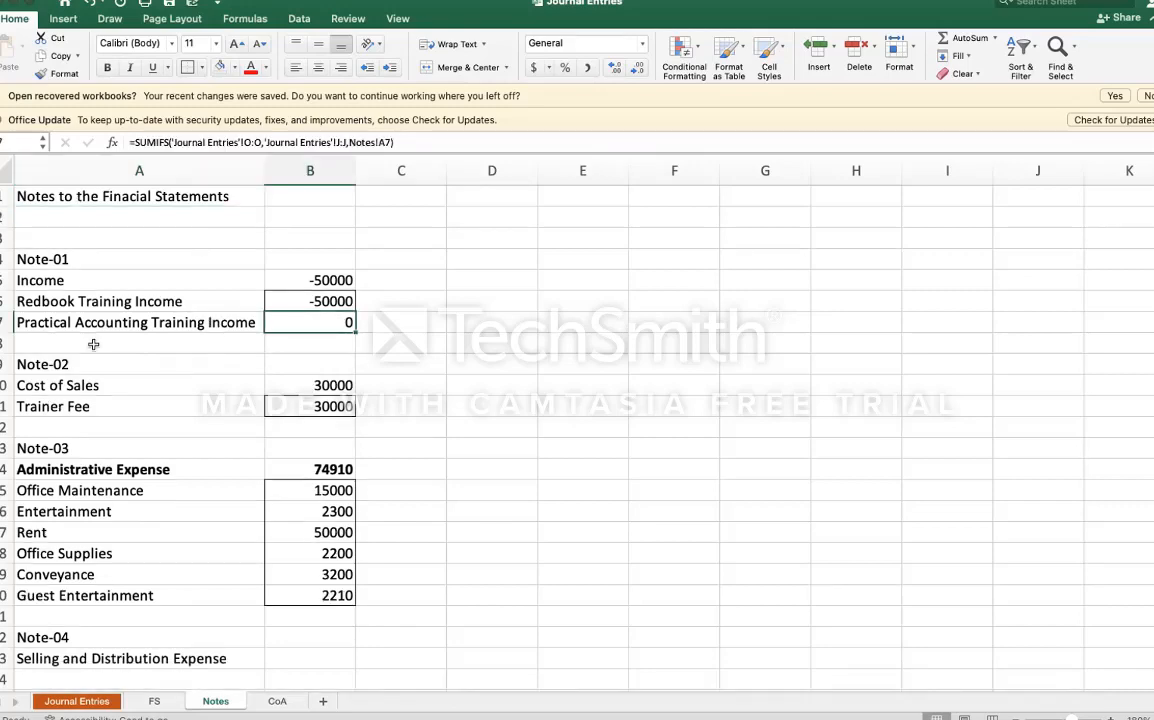
click(93, 344)
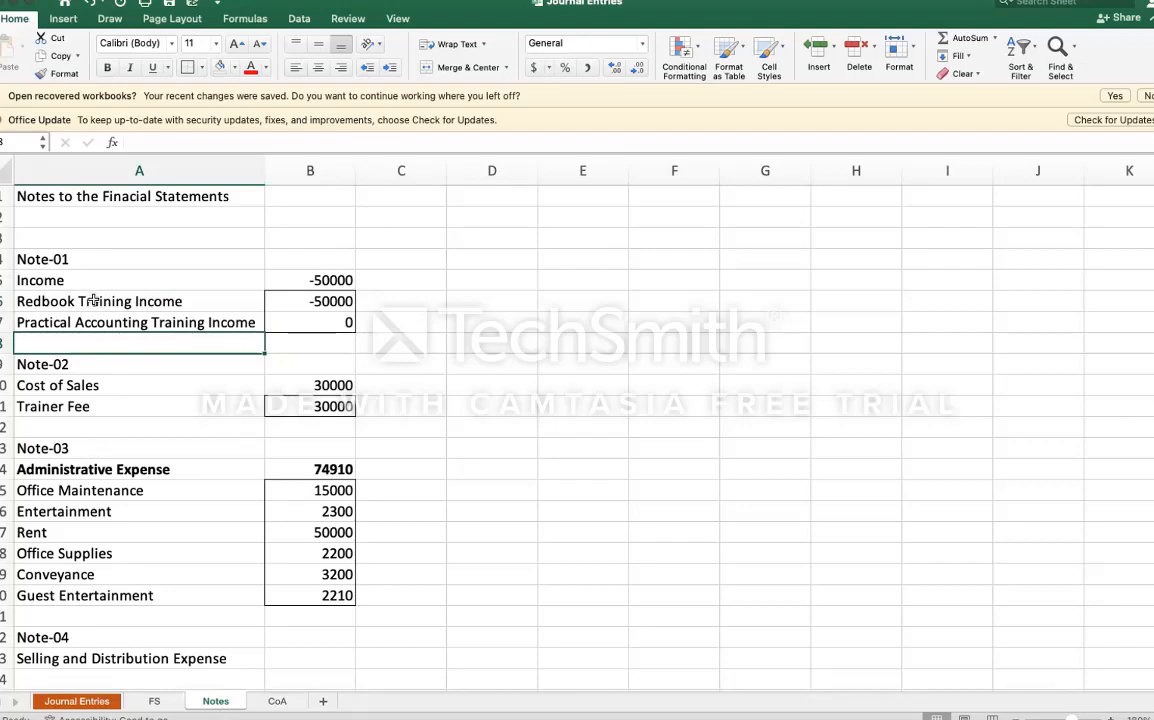
drag(93, 301, 103, 322)
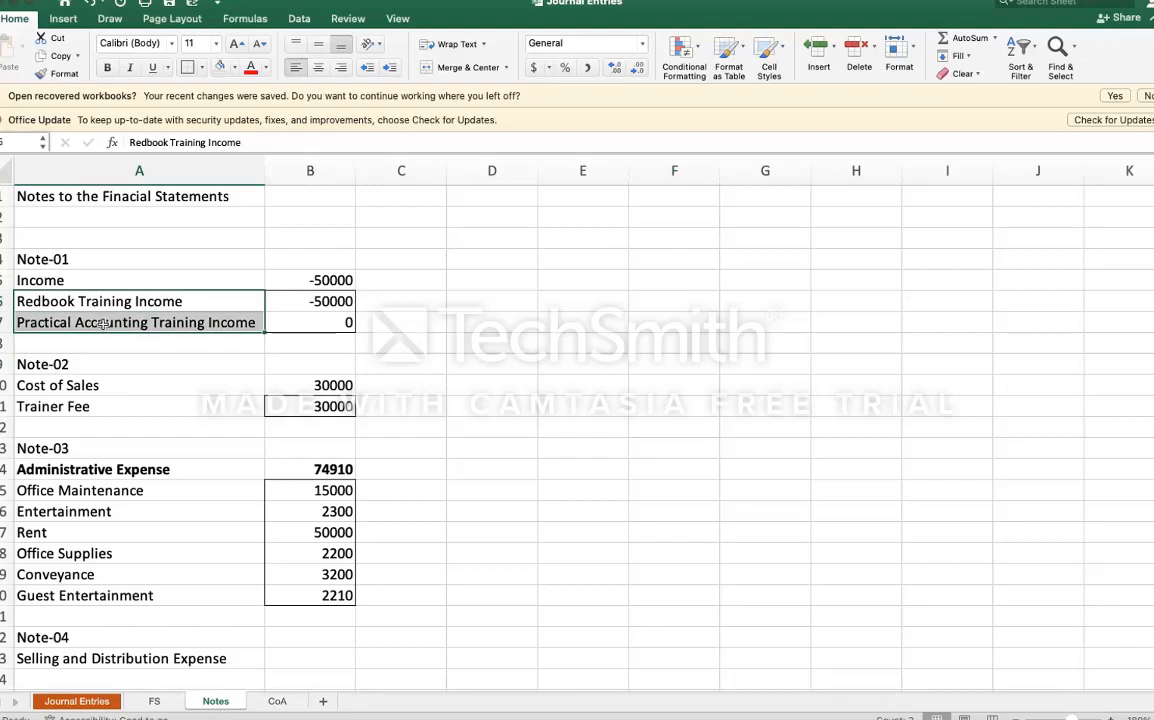
click(147, 344)
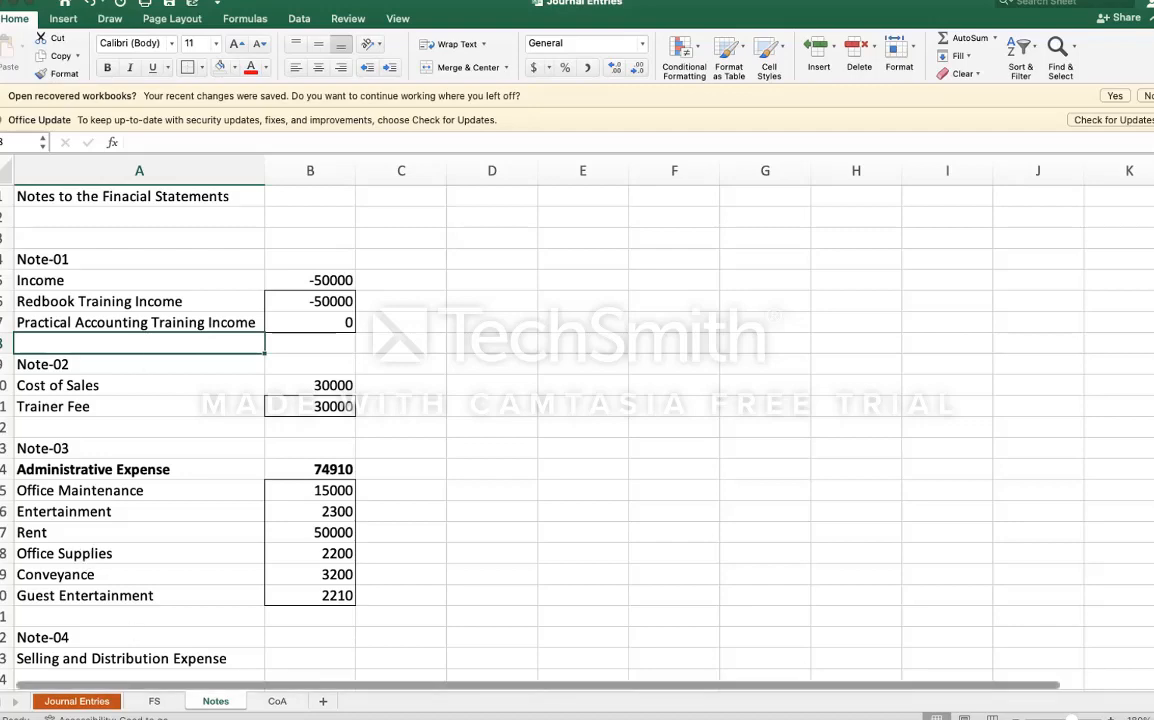
Step: Enter the heading "Balance Sheet as on 31 January 2024" in A19 of the FS sheet, below the profit and loss account
click(154, 701)
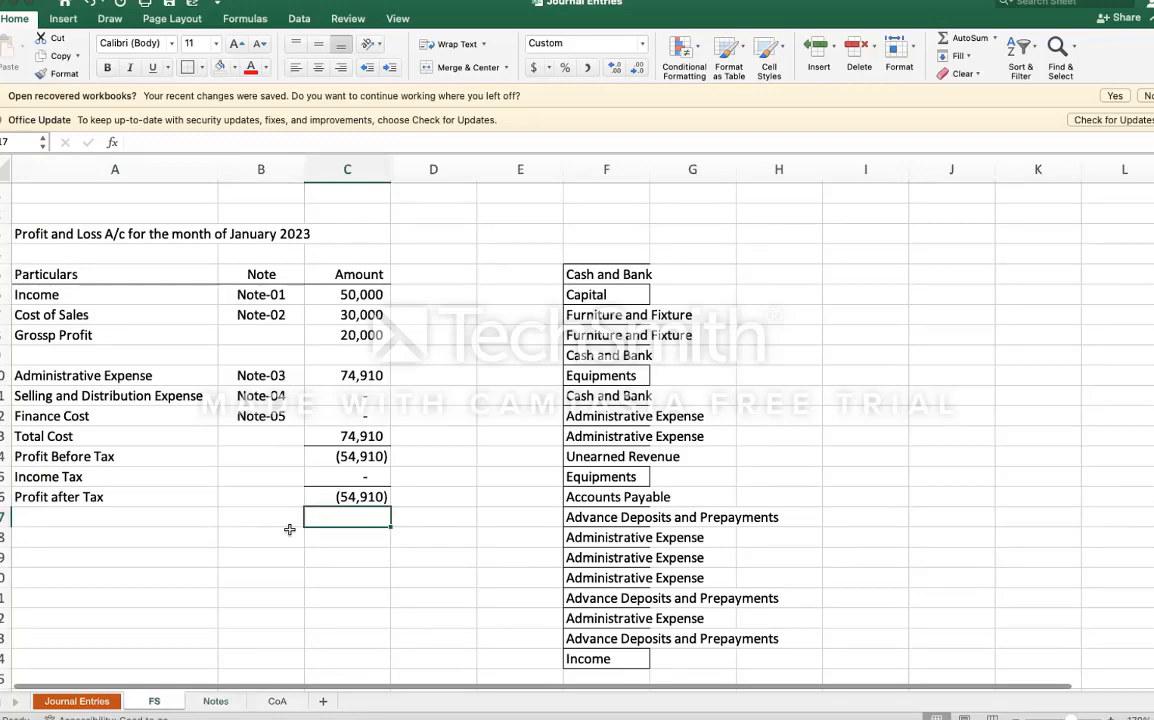
click(85, 558)
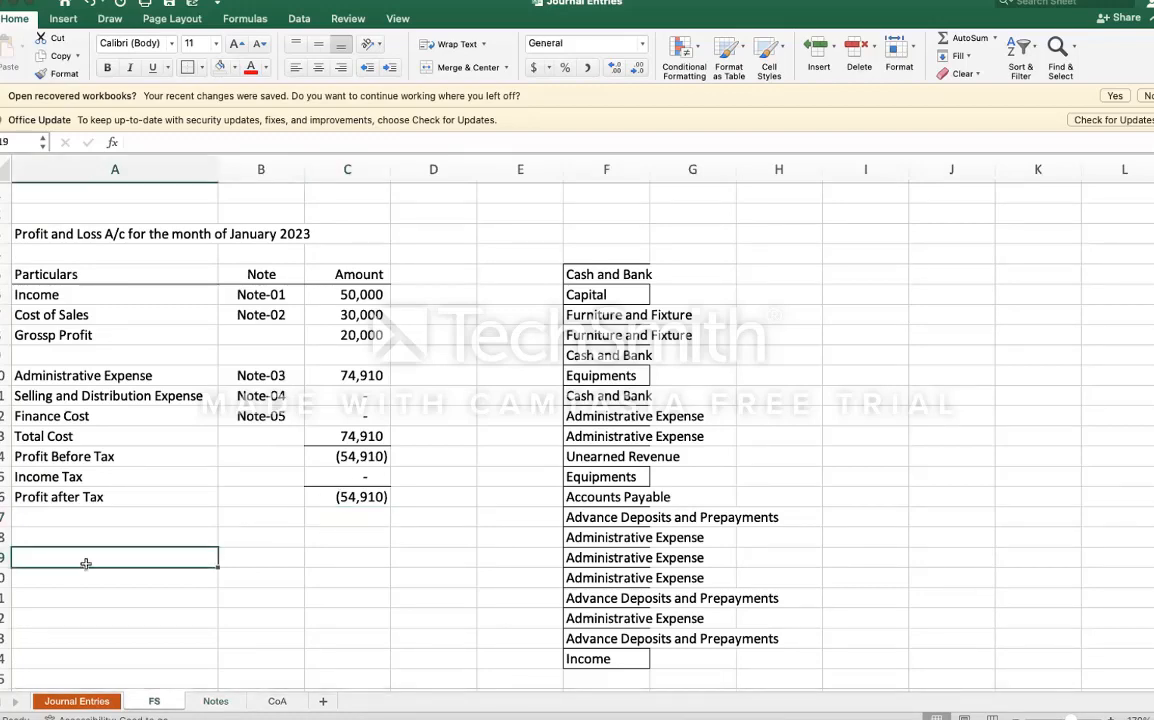
text(Balance Sheet as on 31 January 2024)
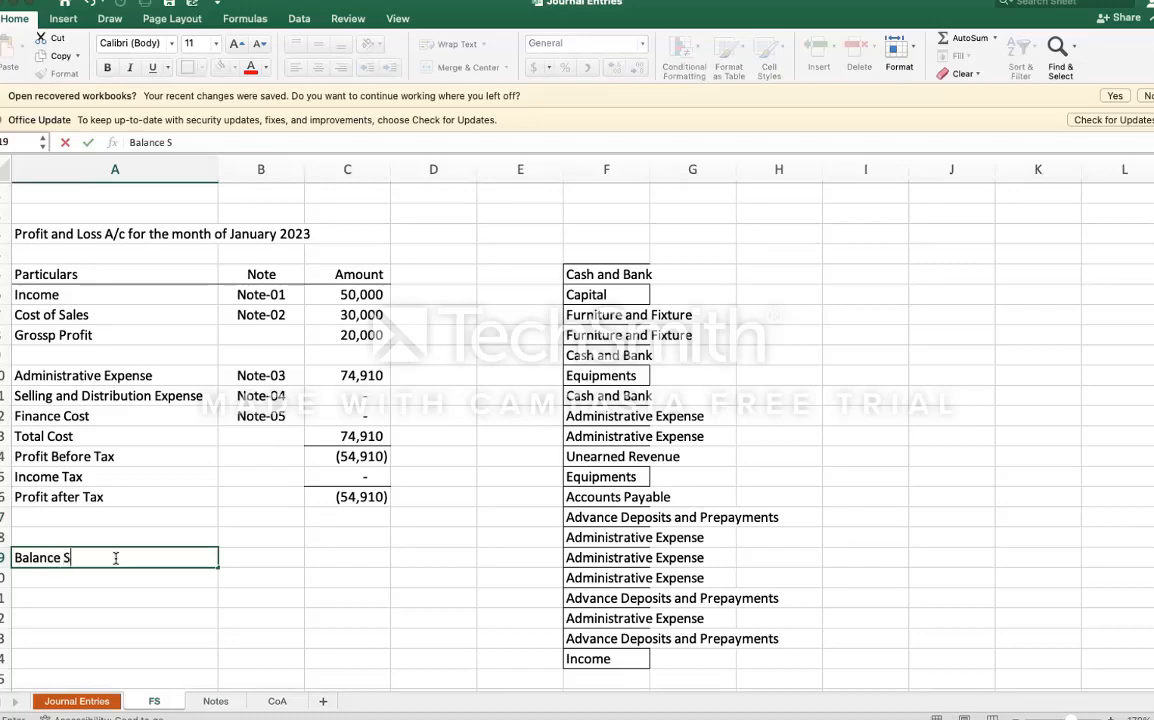
key(Return)
key(Return)
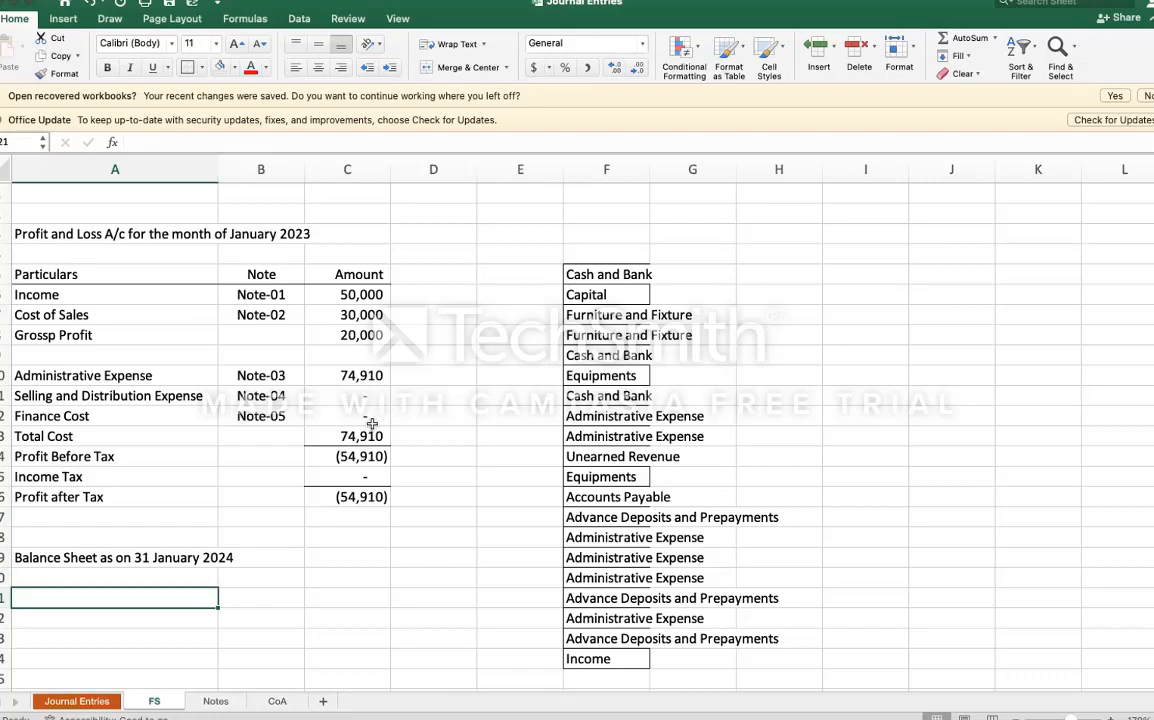
Step: Enter the heading "Non Current Assets" in A21, leaving a blank row under the balance sheet title
text(Non Current Asst\e)
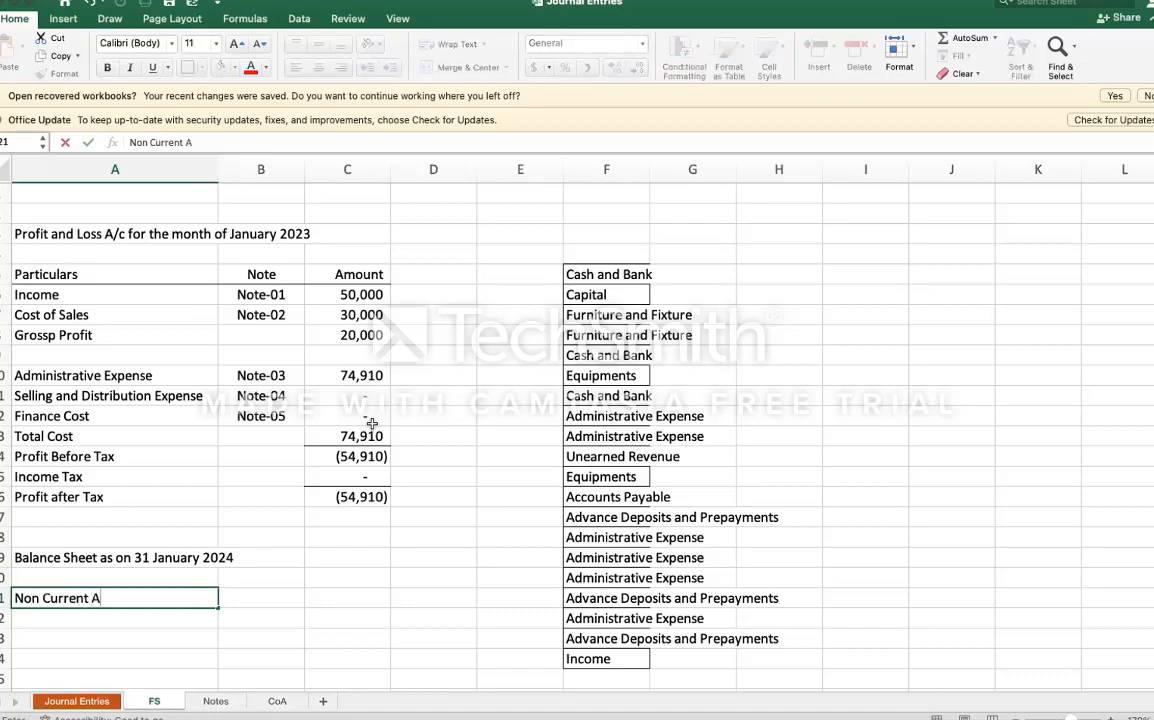
key(BackSpace)
key(BackSpace)
text(e)
key(BackSpace)
key(BackSpace)
text(ets)
key(Return)
Step: Enter the heading "Current Assets" in A25, leaving three blank rows below Non Current Assets
key(Return)
key(Return)
key(Return)
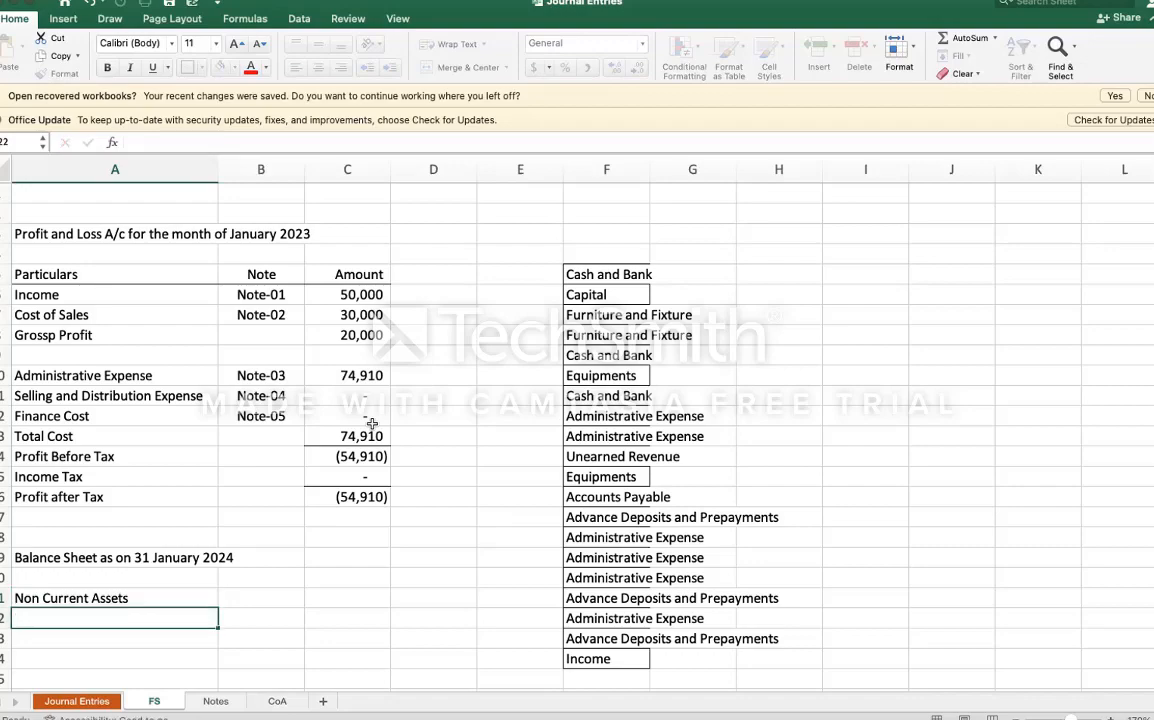
text(Curren)
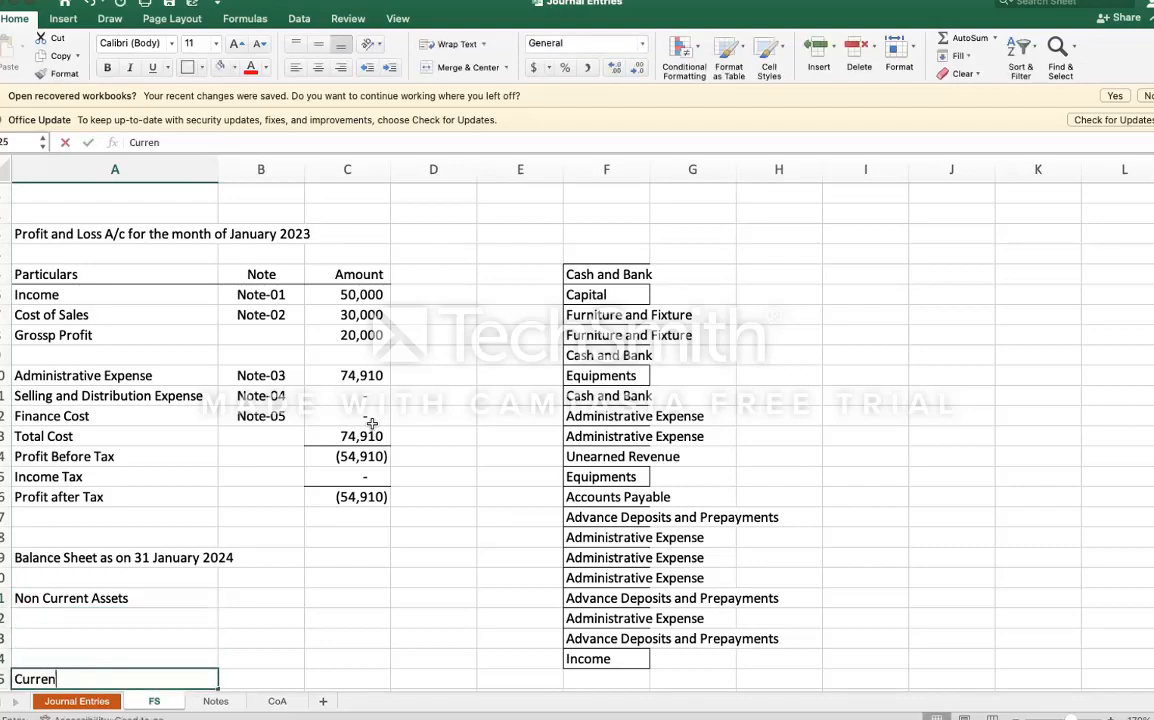
text(t Assets)
key(Return)
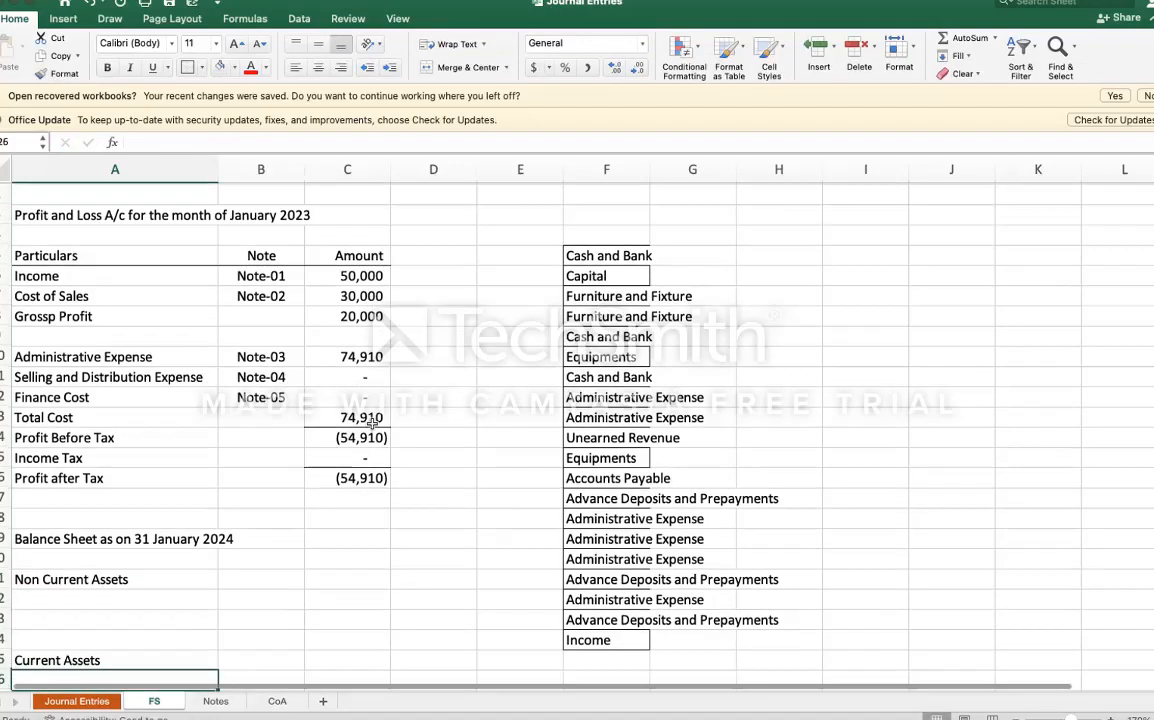
key(Return)
key(Up)
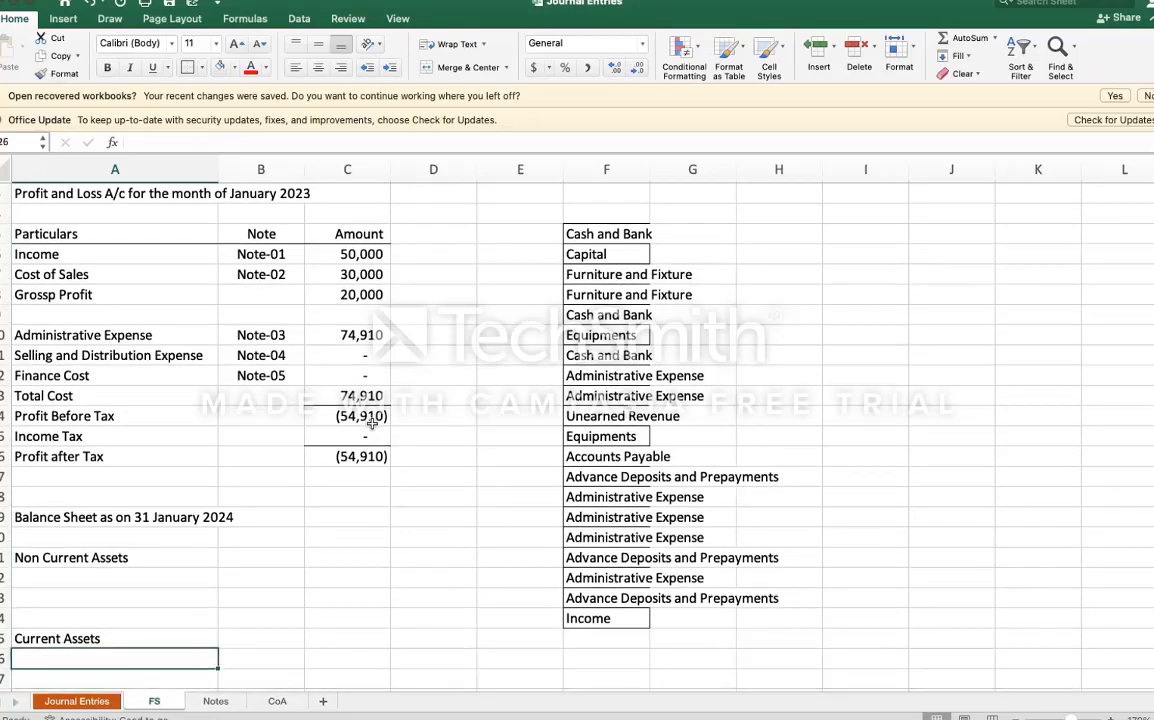
Step: Enter the label "Total Assets" in A29, leaving three blank rows below Current Assets
key(Down)
key(Down)
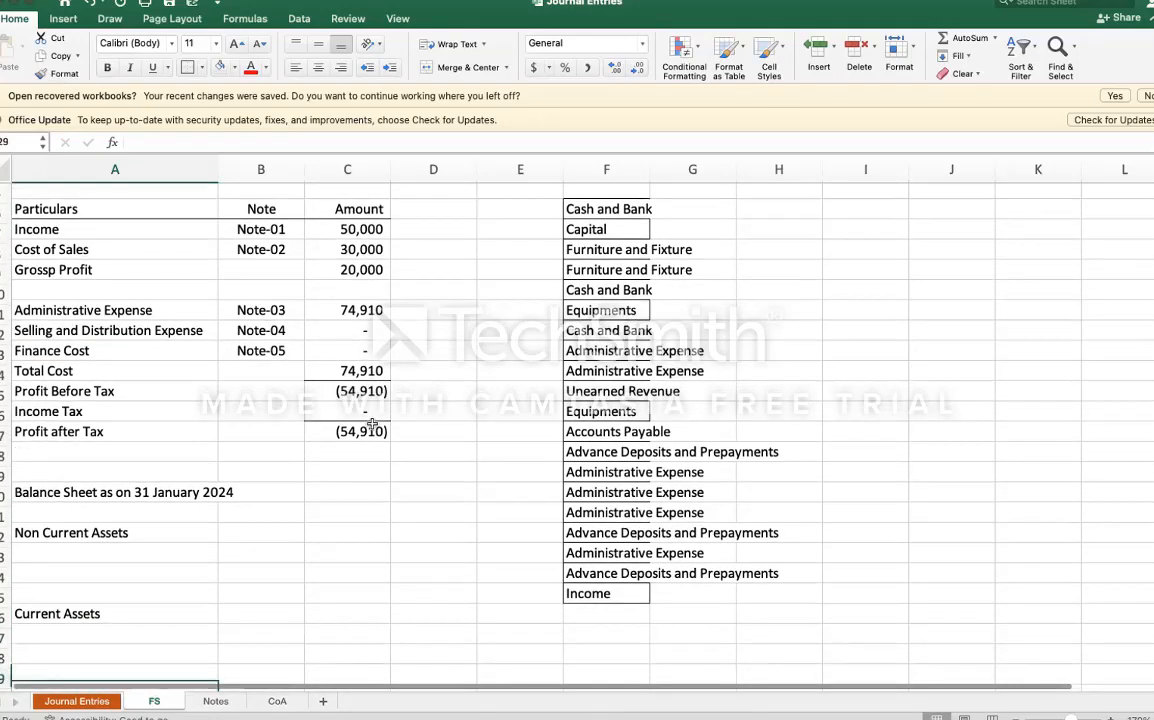
key(Down)
text(Tot)
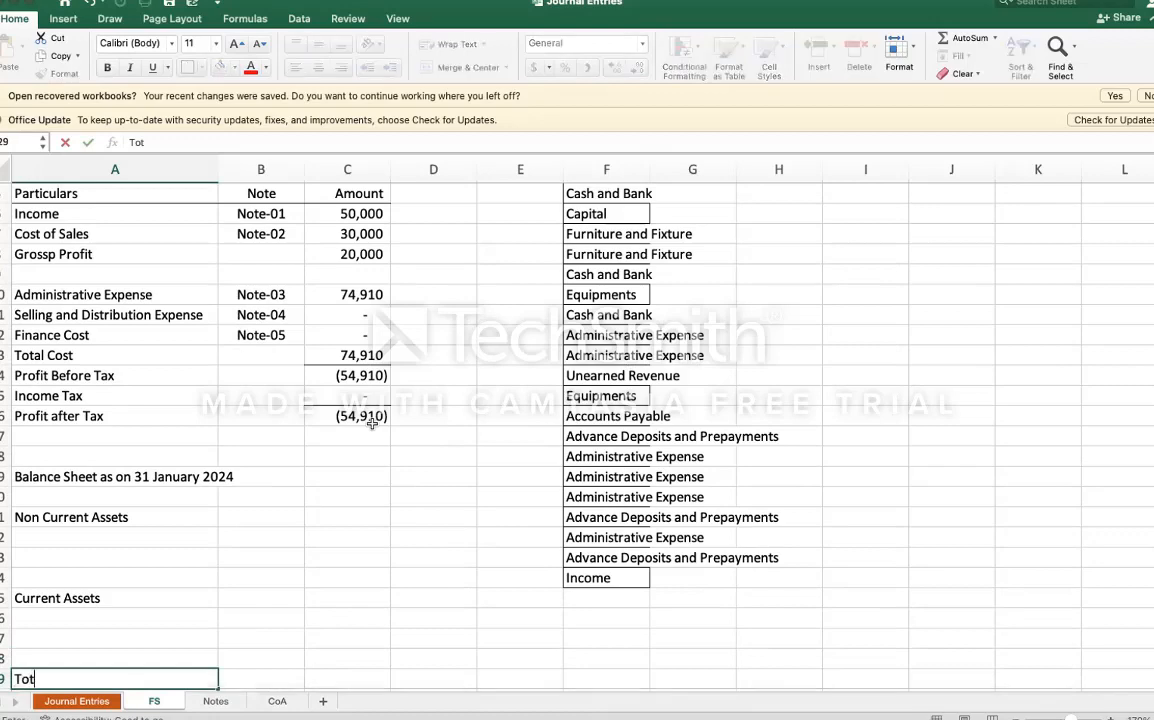
text(al Assets)
key(Tab)
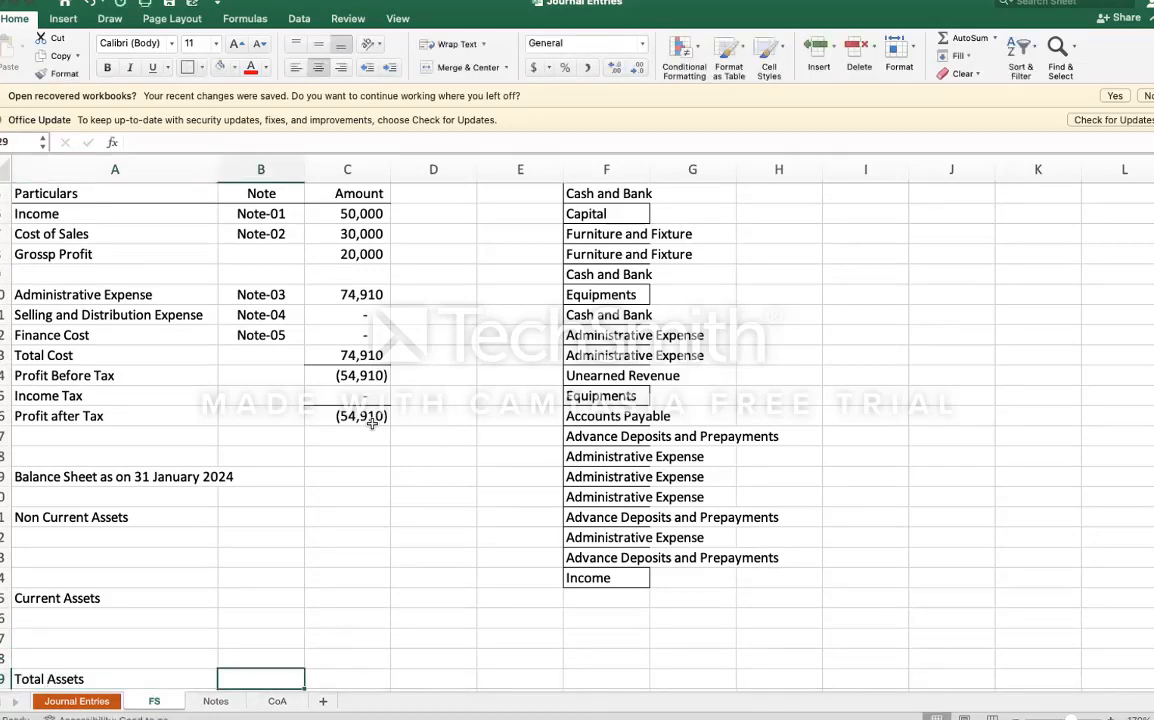
Step: Calculate Total Assets in C29 with =C21+C25, adding non-current and current assets
key(Tab)
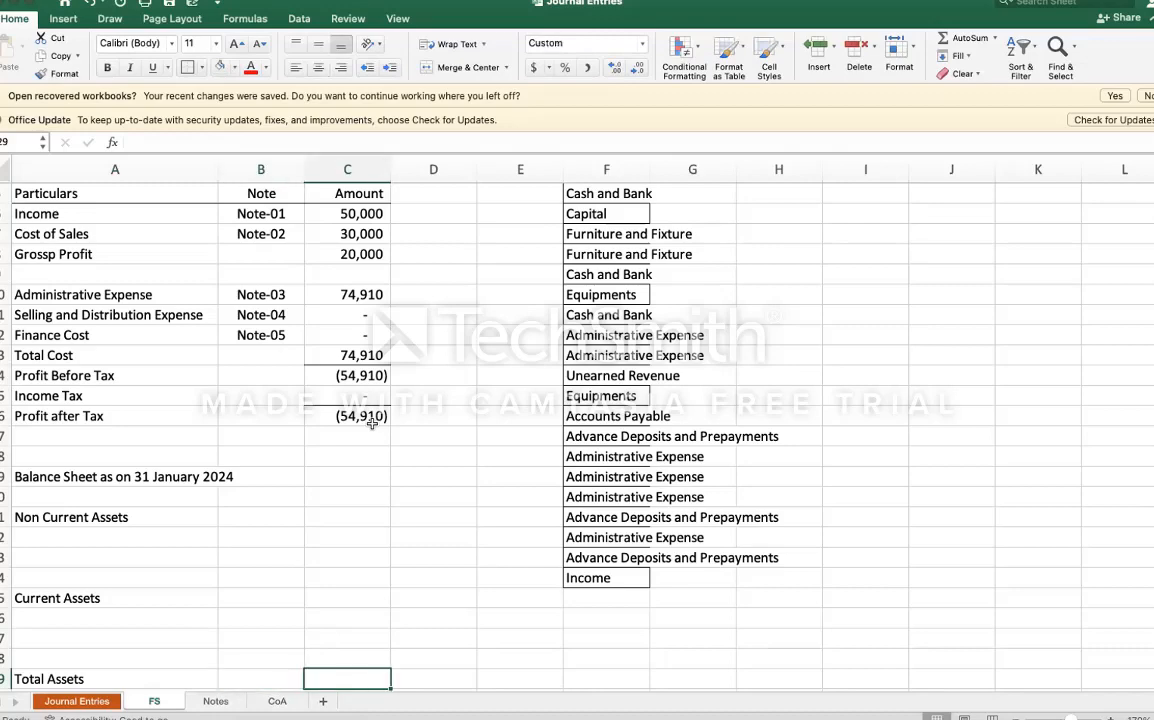
text(=)
key(Up)
key(Up)
key(Up)
key(Up)
key(Up)
key(Up)
key(Up)
key(Up)
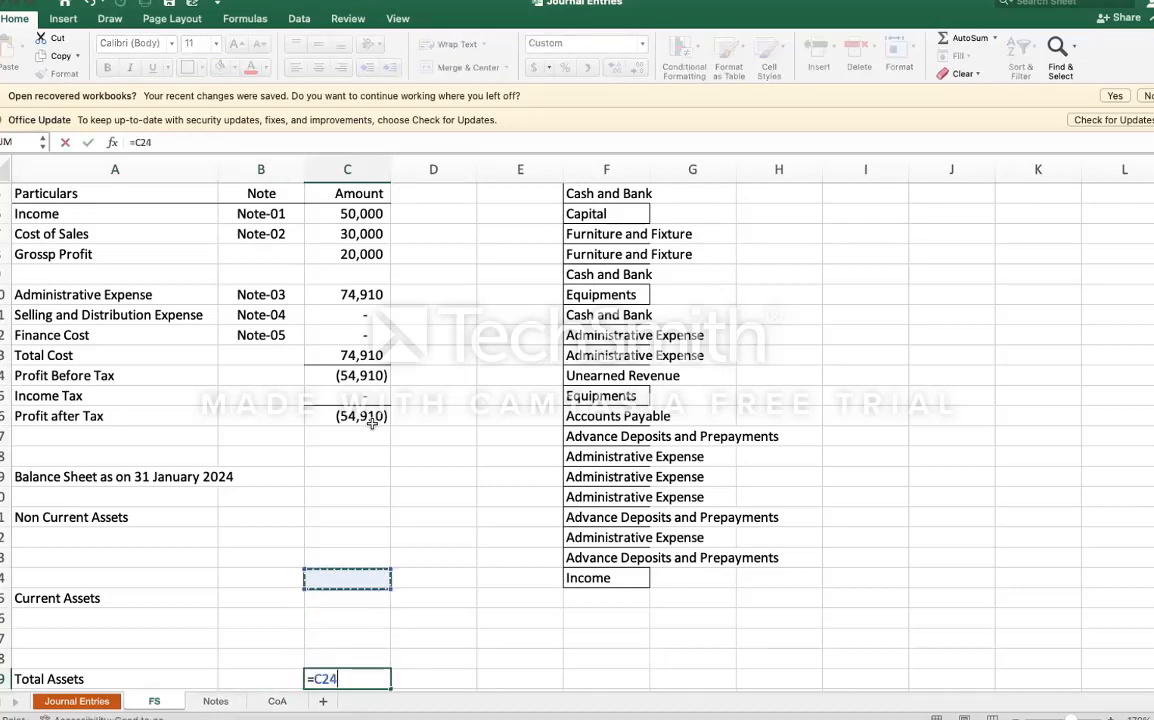
text(+)
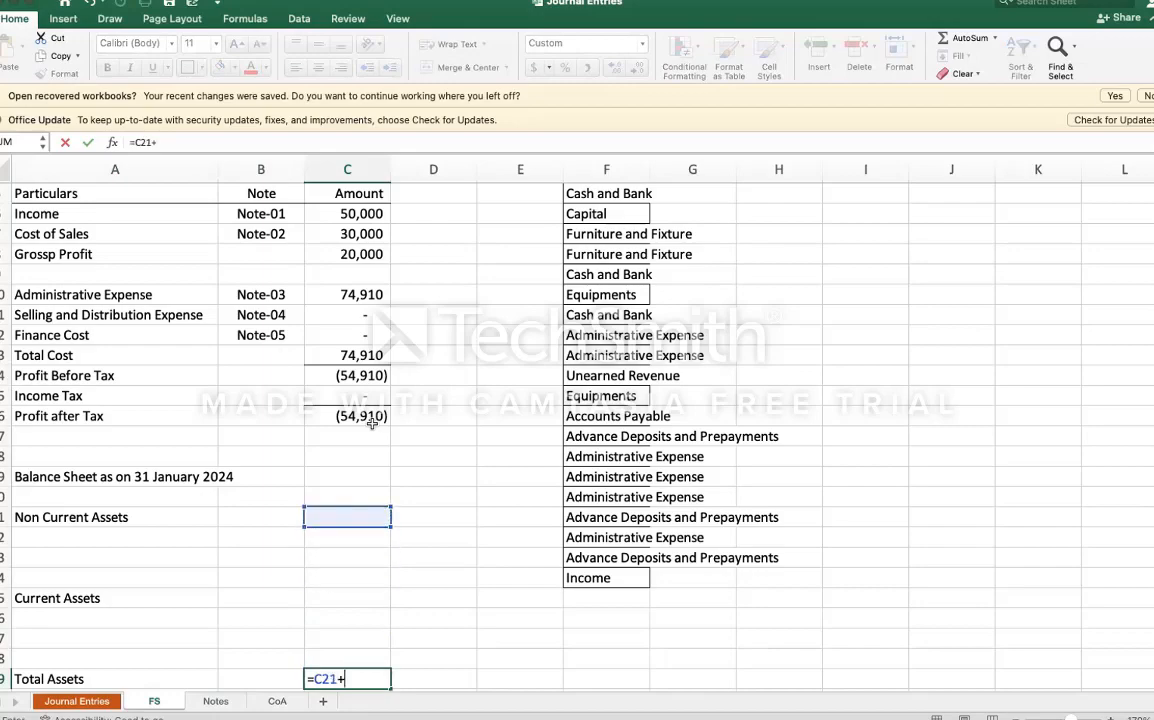
key(Up)
key(Up)
key(Up)
key(Up)
key(Return)
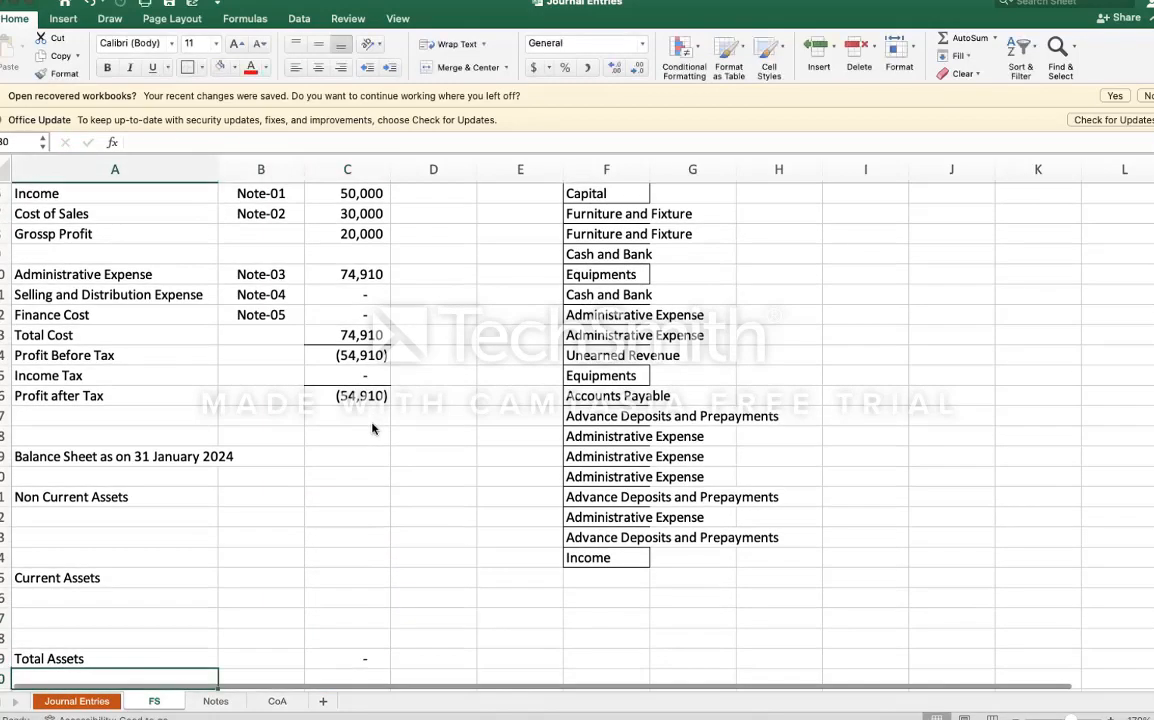
Step: Add a bottom border to C28, directly above the Total Assets amount
key(Up)
key(Up)
key(Right)
key(Right)
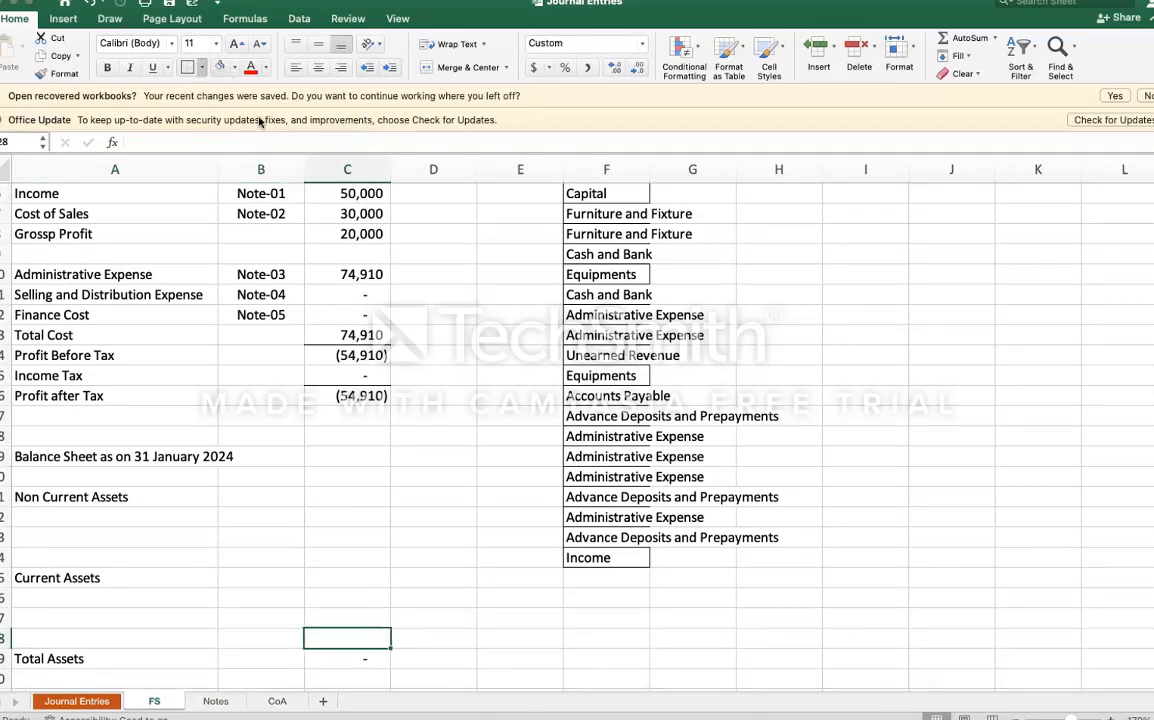
click(451, 511)
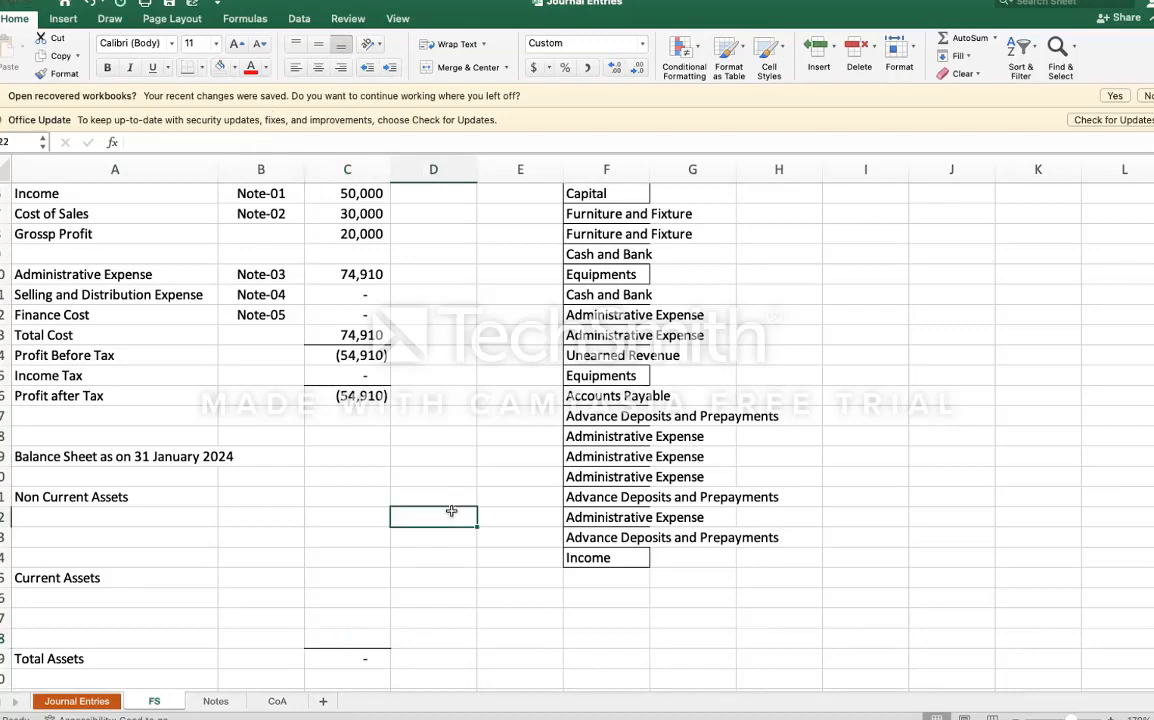
scroll(314, 626, down, 3)
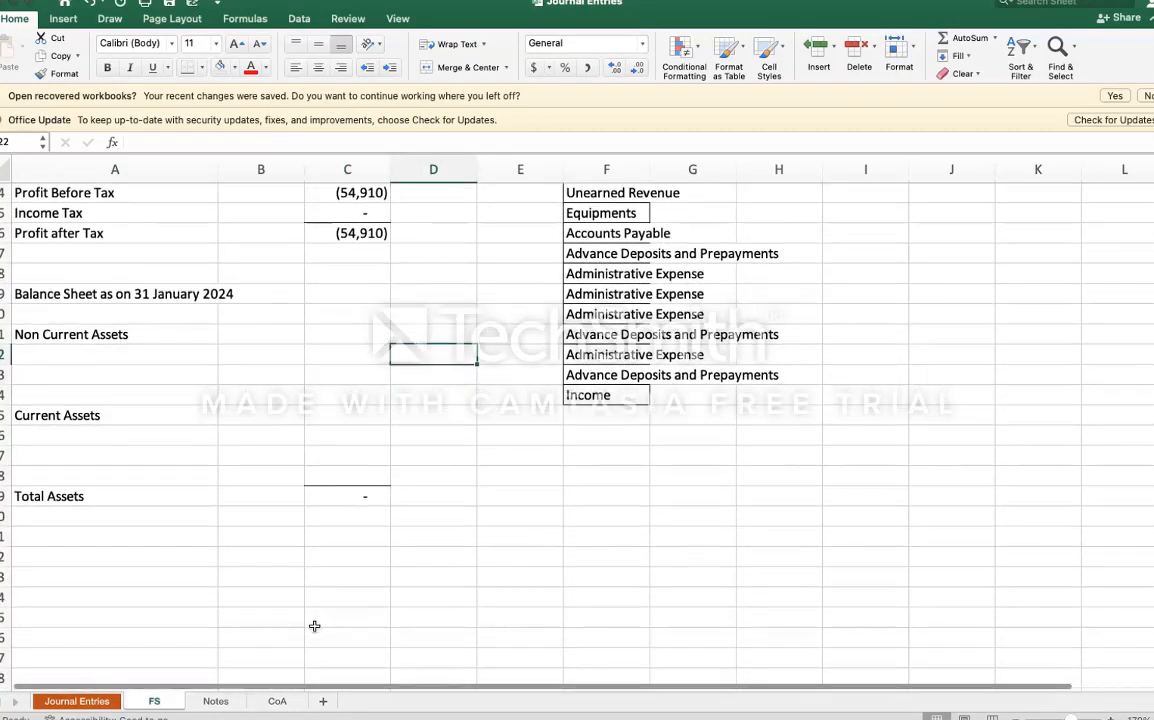
click(72, 536)
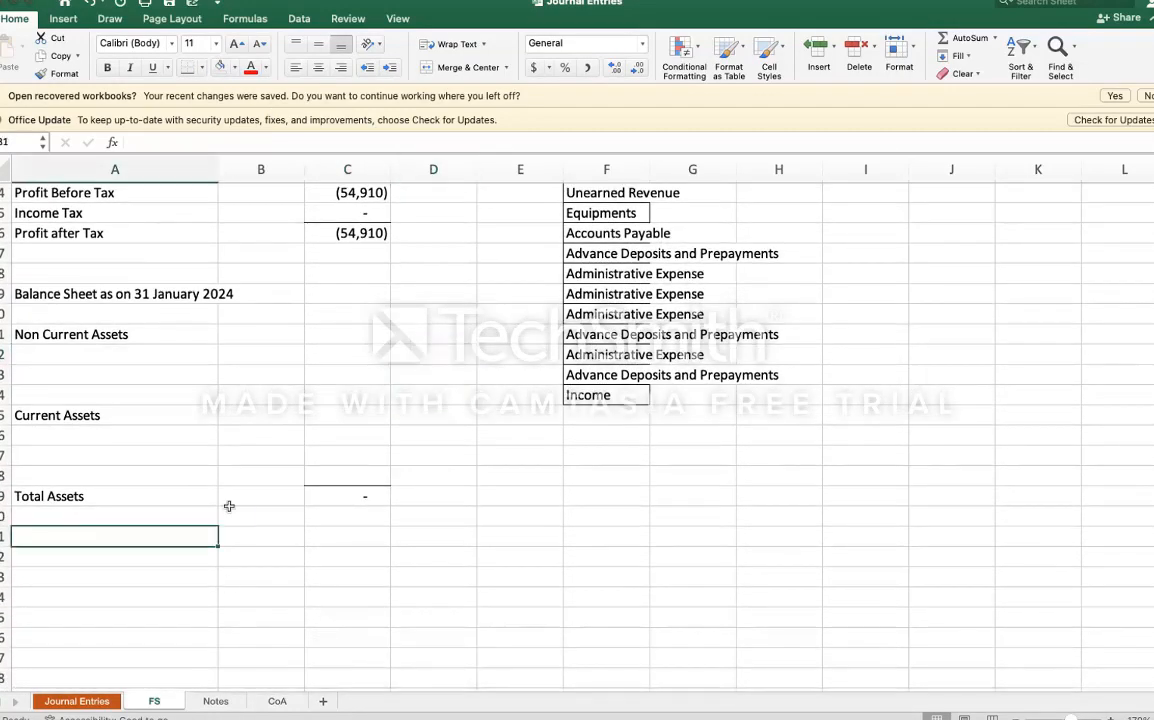
click(370, 492)
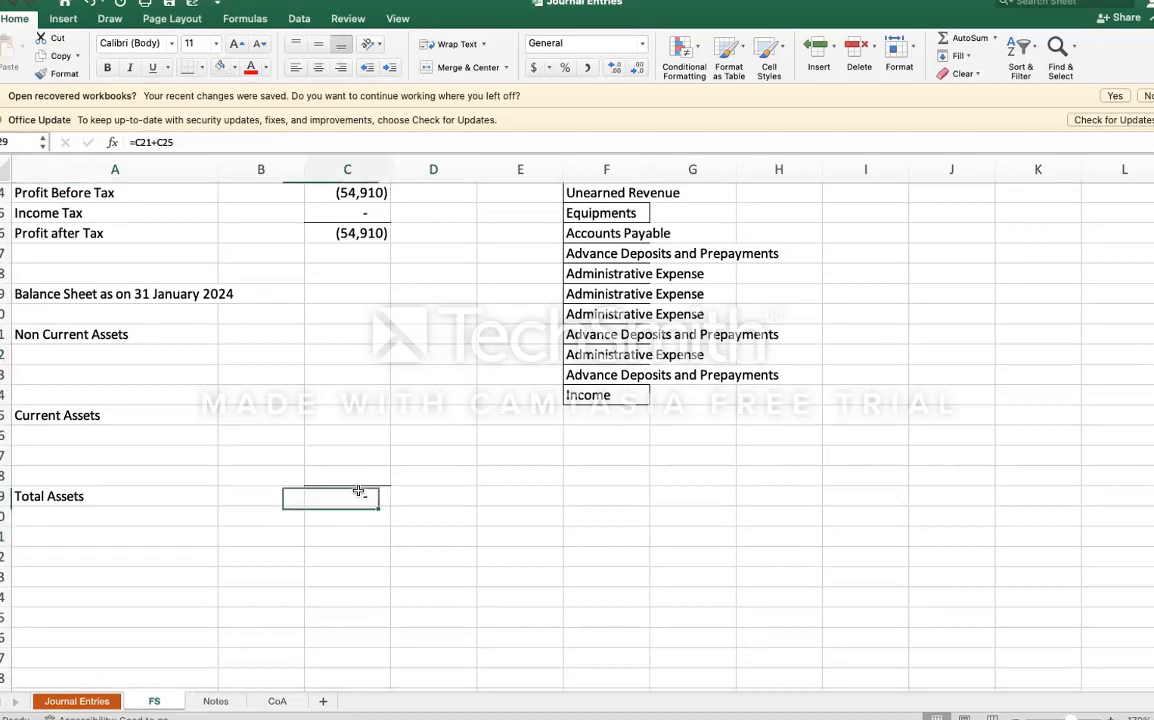
click(64, 536)
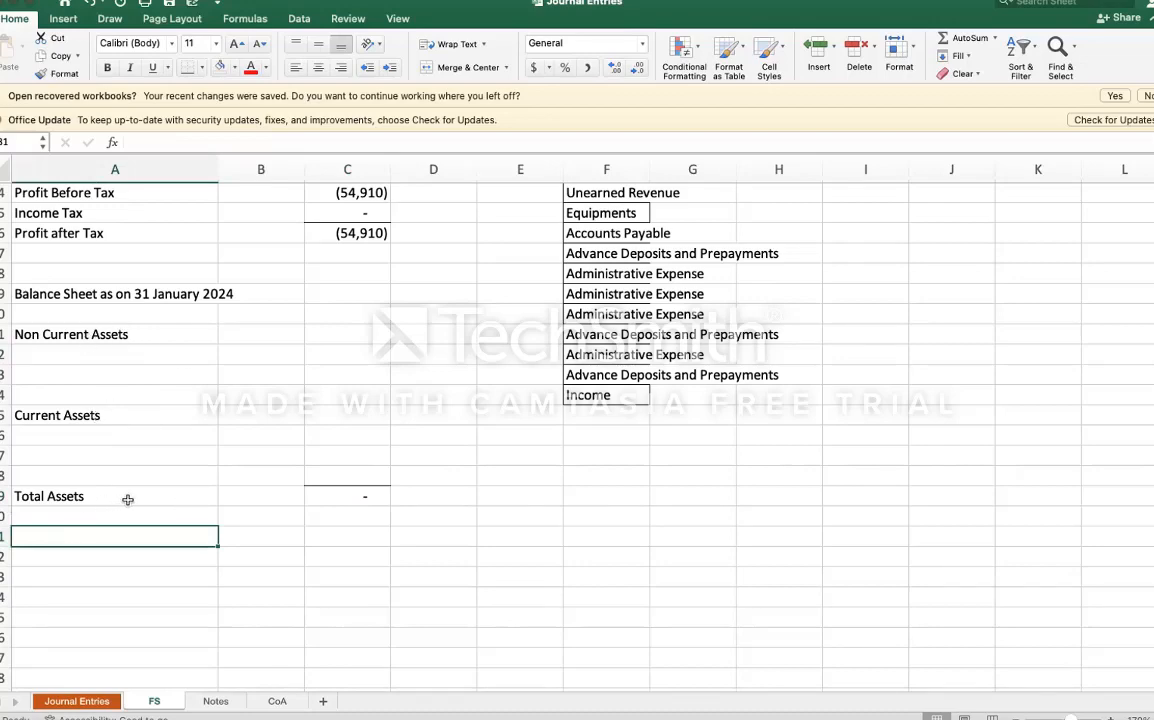
click(78, 496)
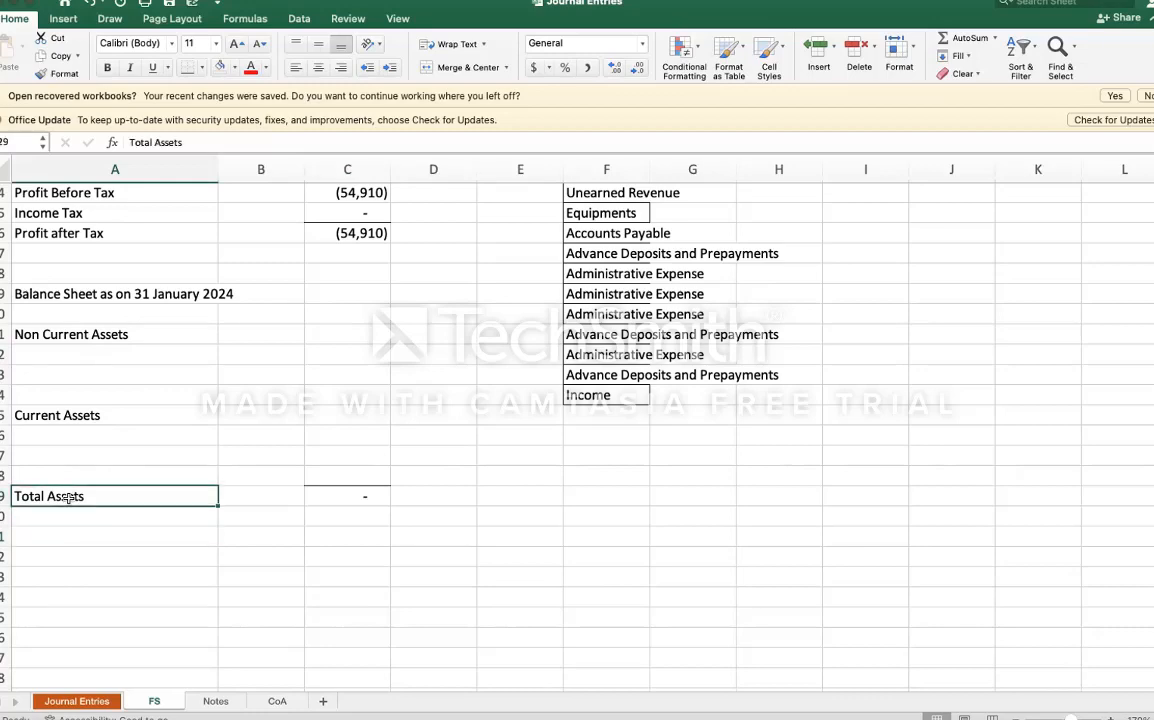
click(42, 313)
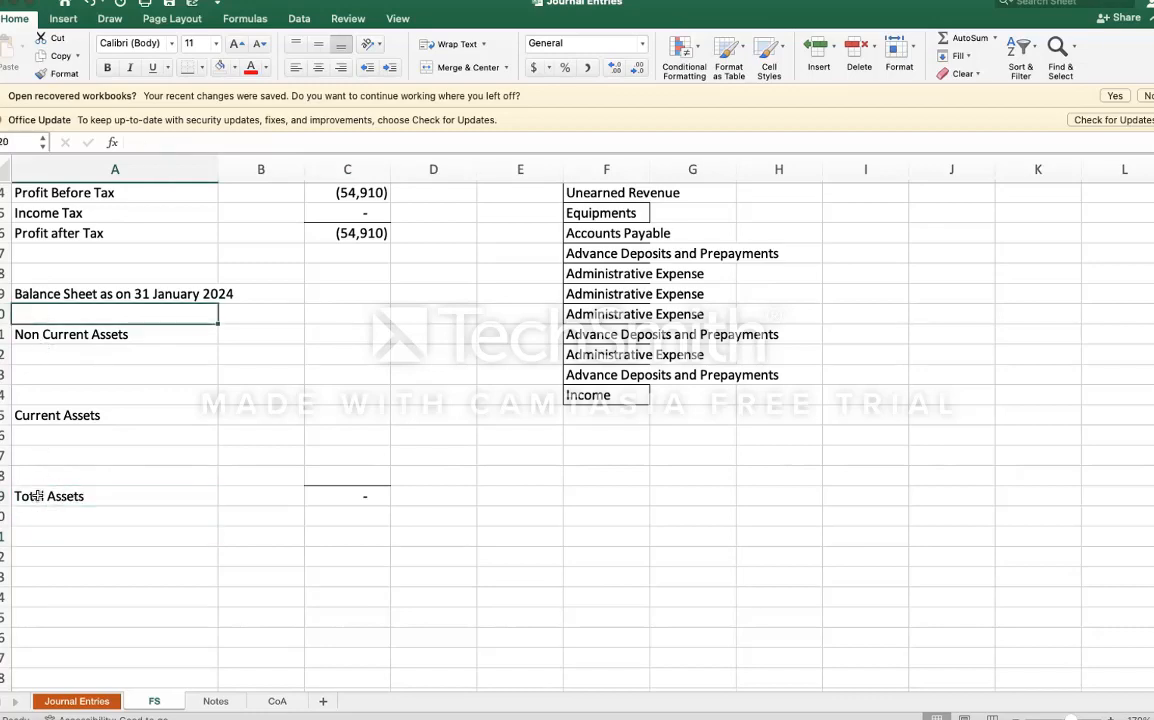
Step: Enter the heading "Non Current Liabilities" in A31, leaving a blank row below Total Assets
click(62, 529)
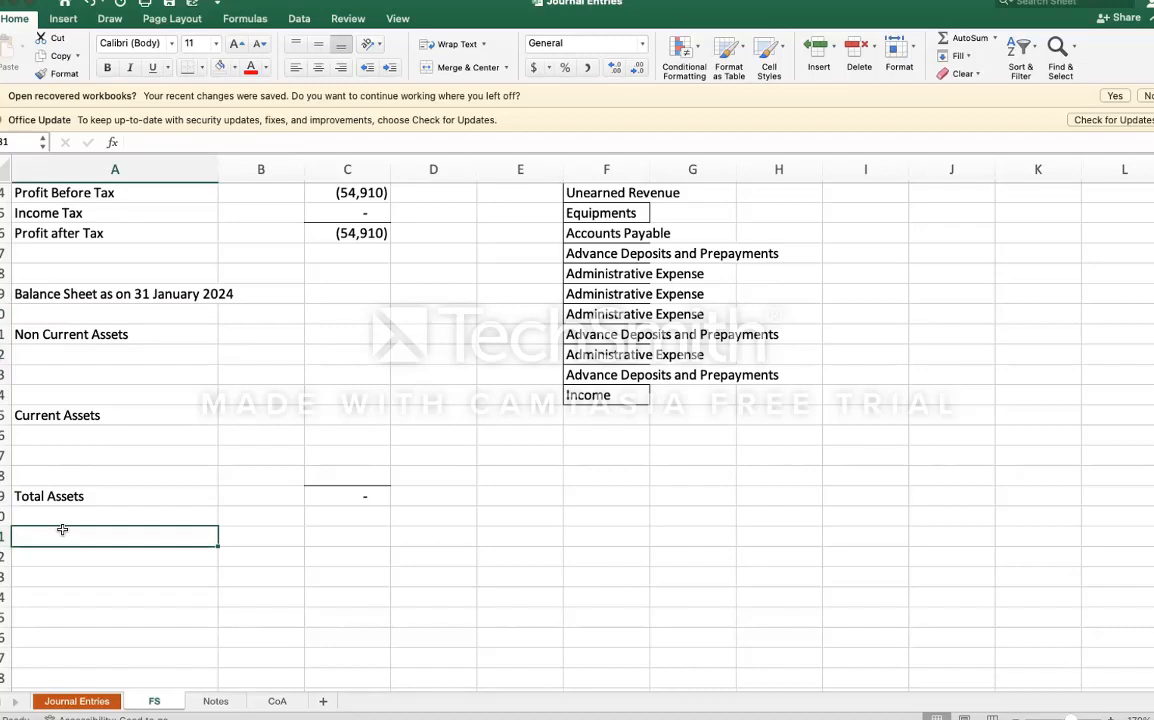
text(Non Cu)
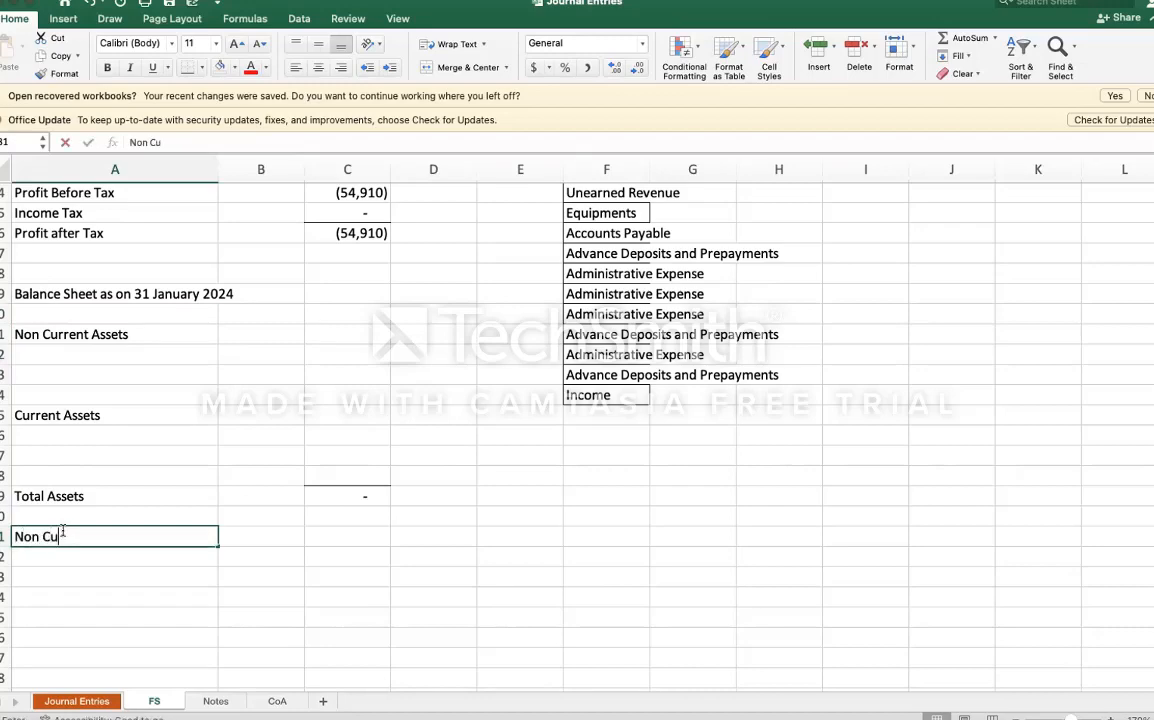
text(rrent Liab)
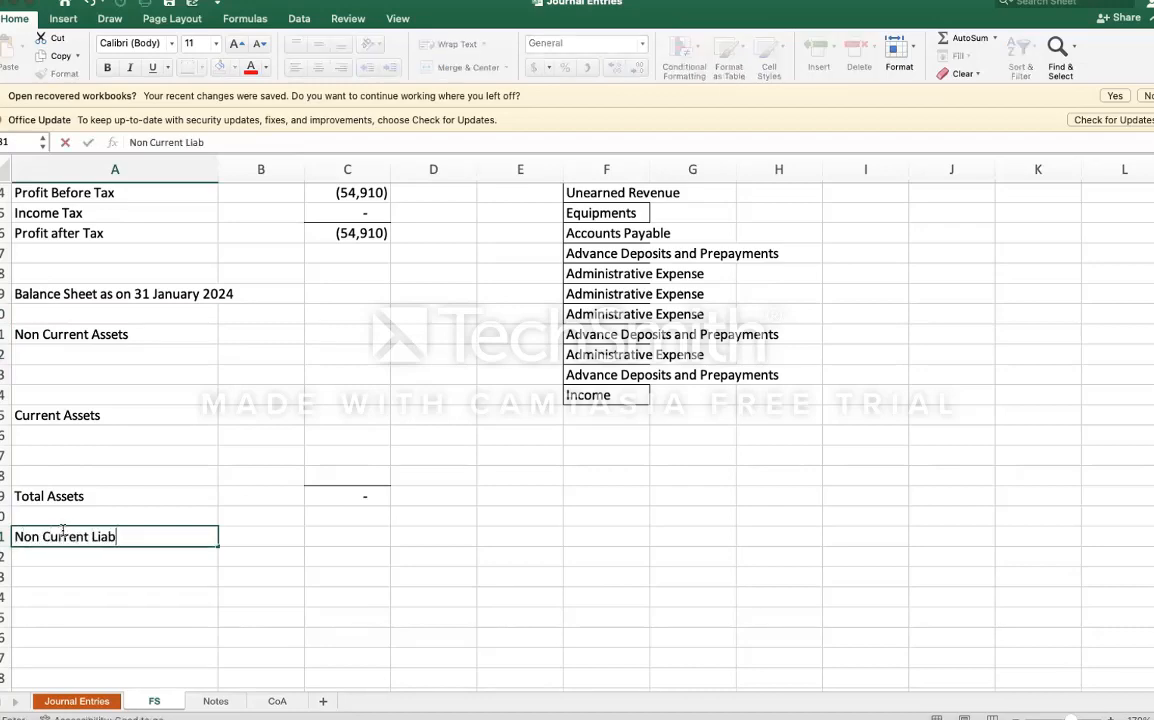
text(ilities)
key(Return)
Step: Enter the heading "Current Liabilities" in A35, leaving three blank rows below Non Current Liabilities
key(Return)
key(Return)
key(Return)
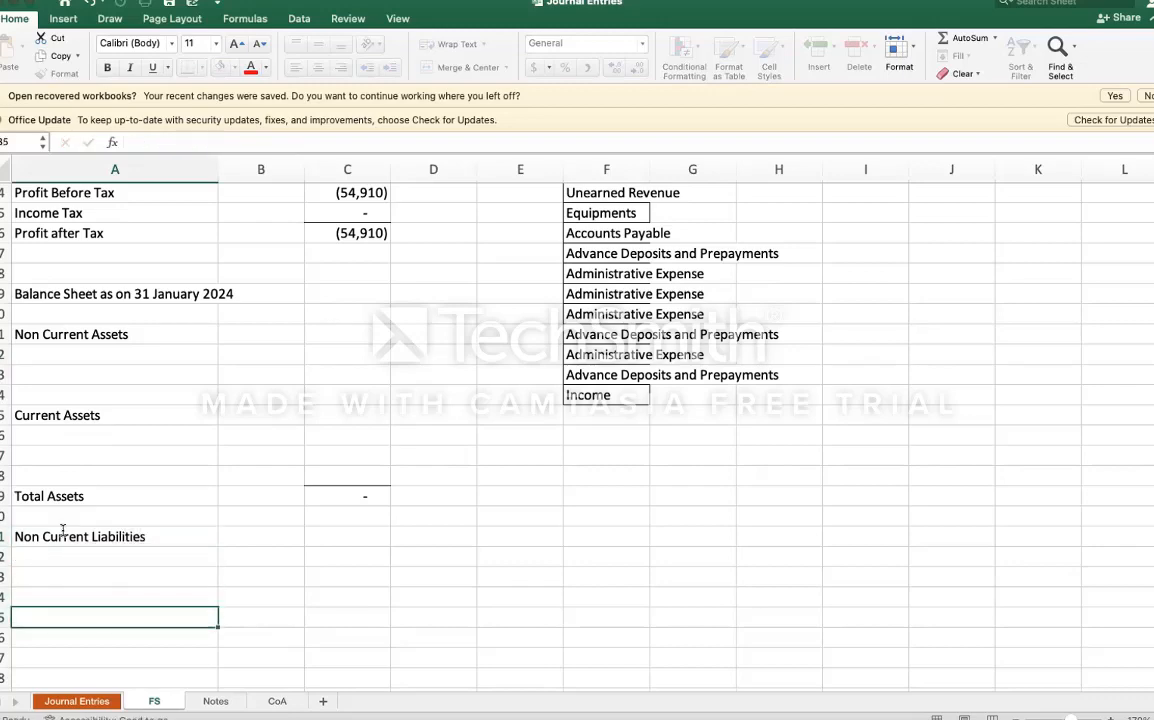
text(Curr)
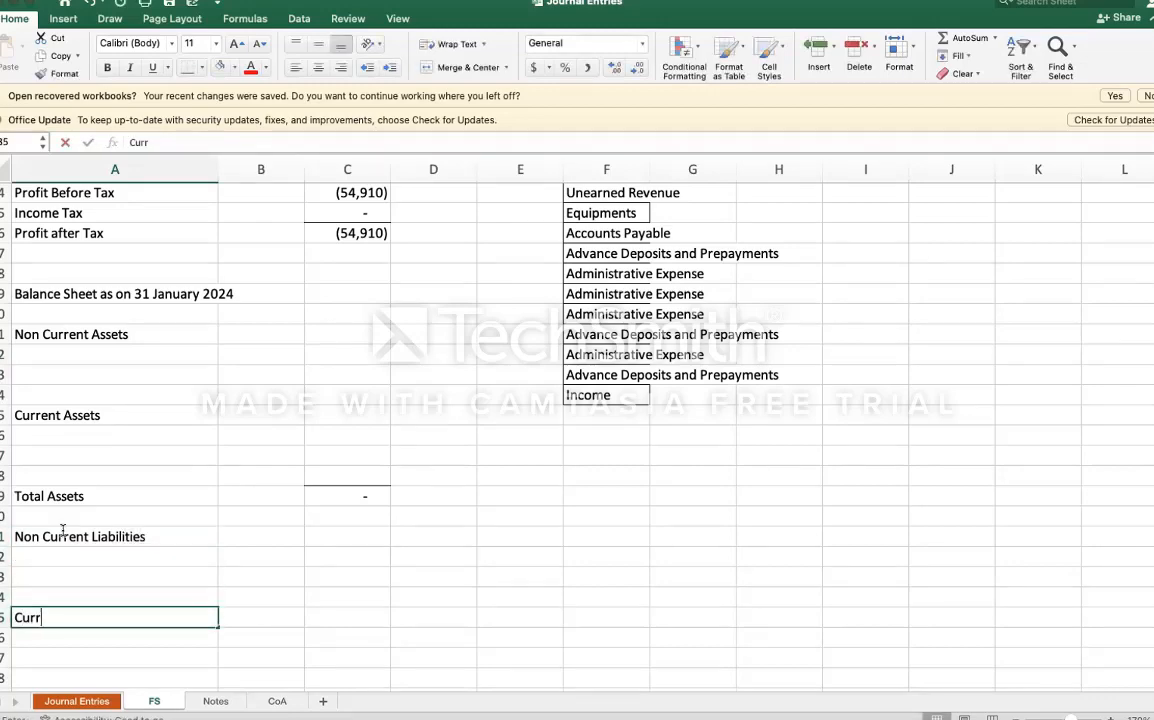
text(ent Liab)
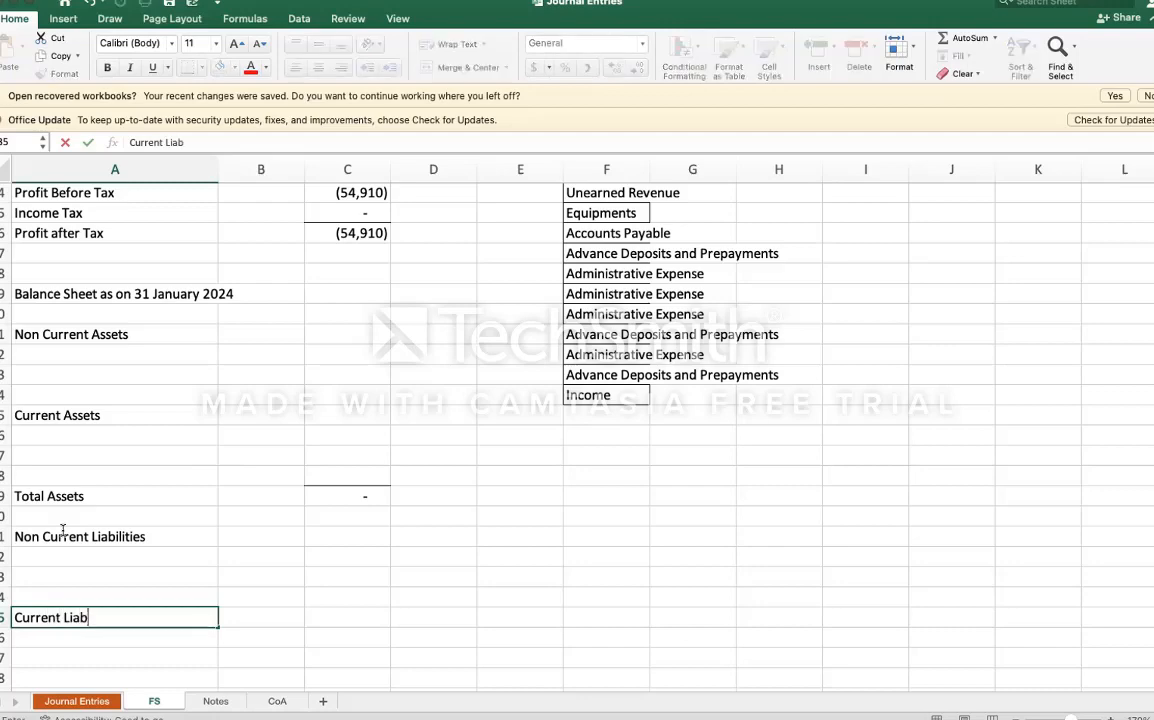
text(ilities)
key(Return)
Step: Enter the heading "Owners Equity" in A39, leaving three blank rows below Current Liabilities
key(Return)
key(Return)
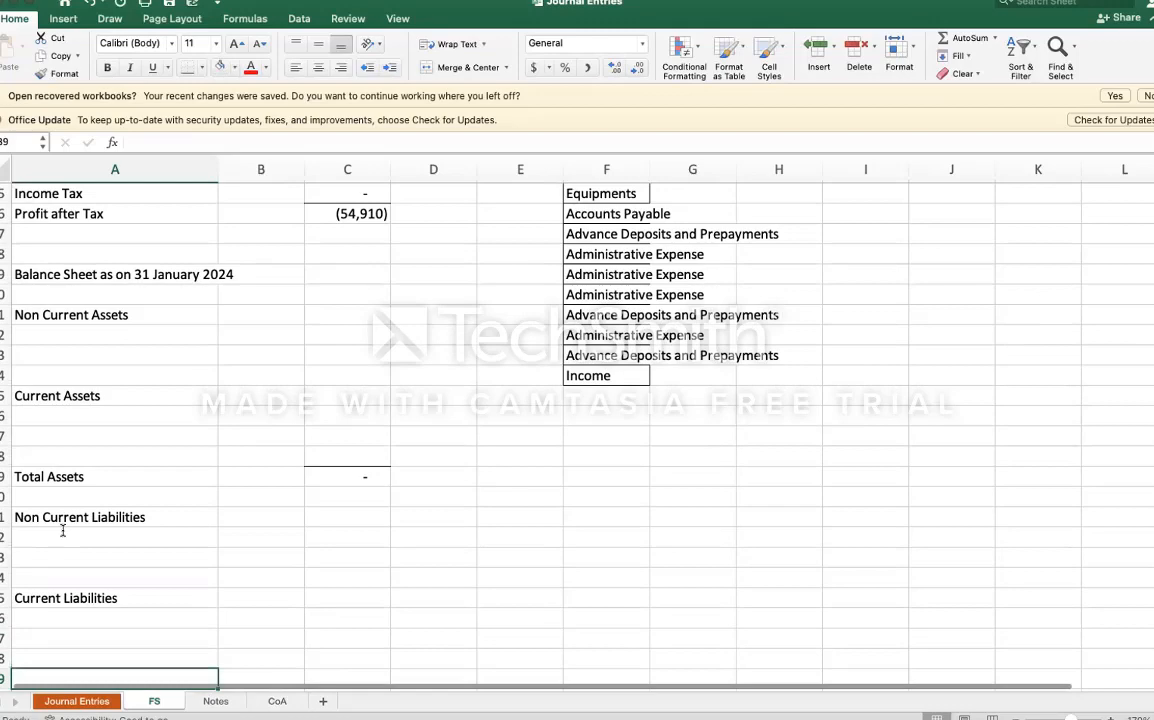
text(Owner)
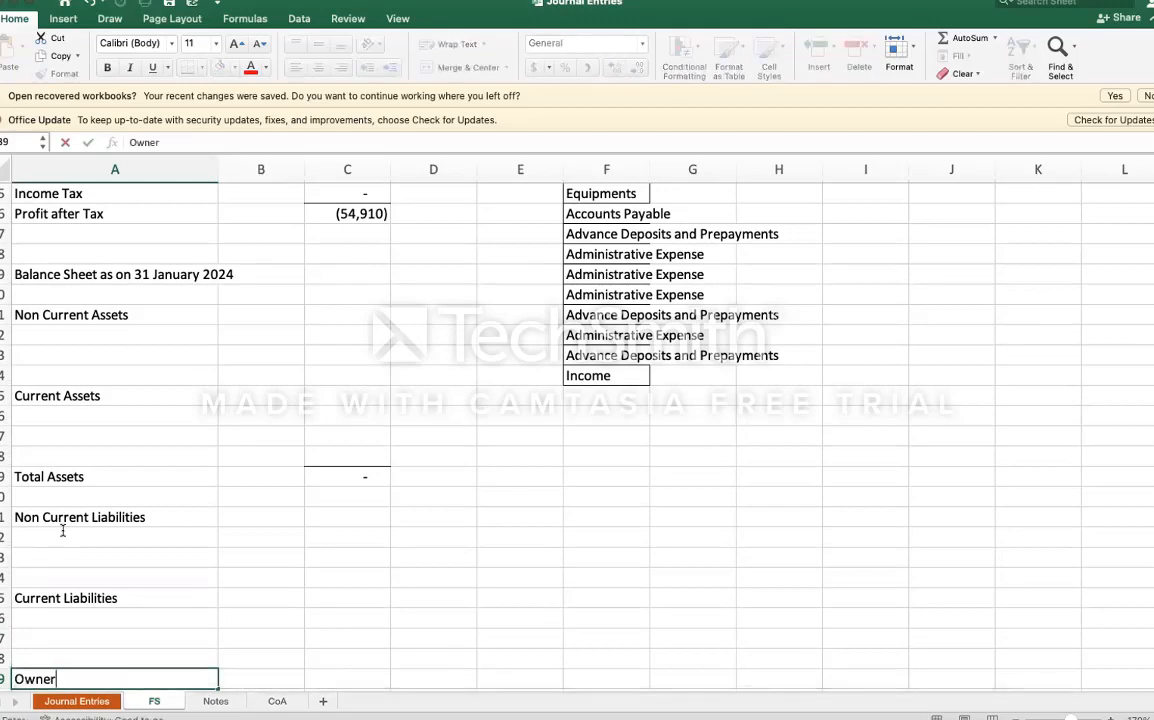
text(s Equity)
key(Return)
Step: Enter the label "Total Liabilities and Equity" in A42, leaving two blank rows below Owners Equity
key(Return)
key(Return)
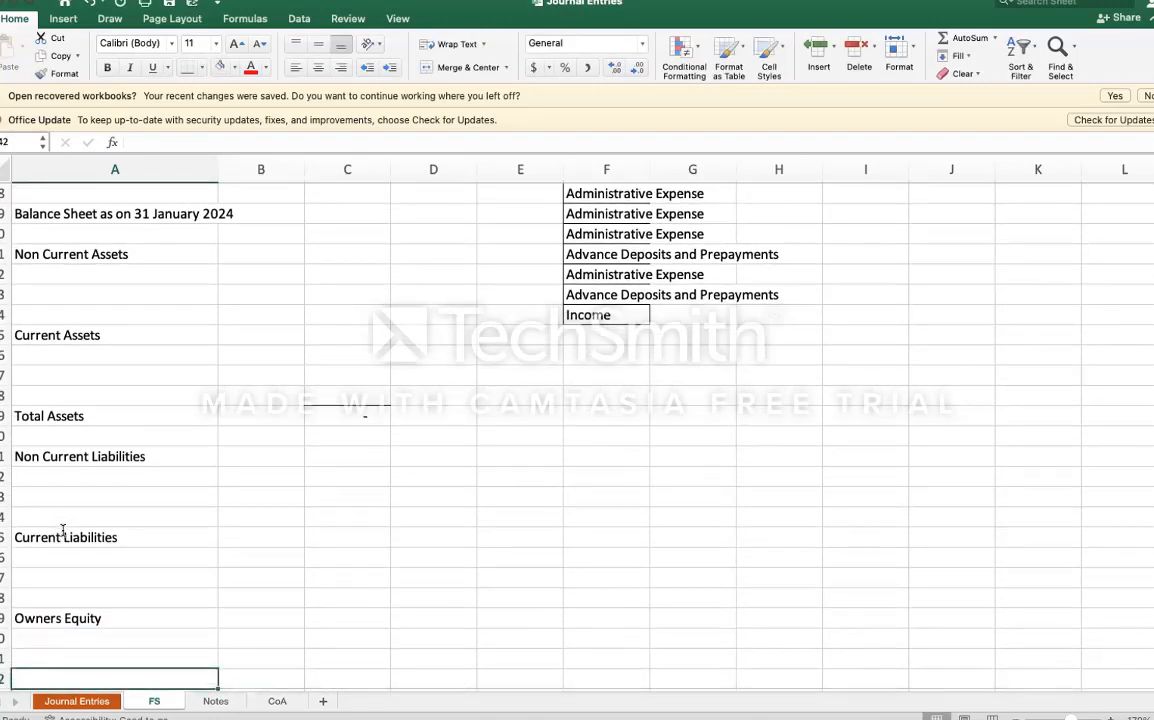
text(Total )
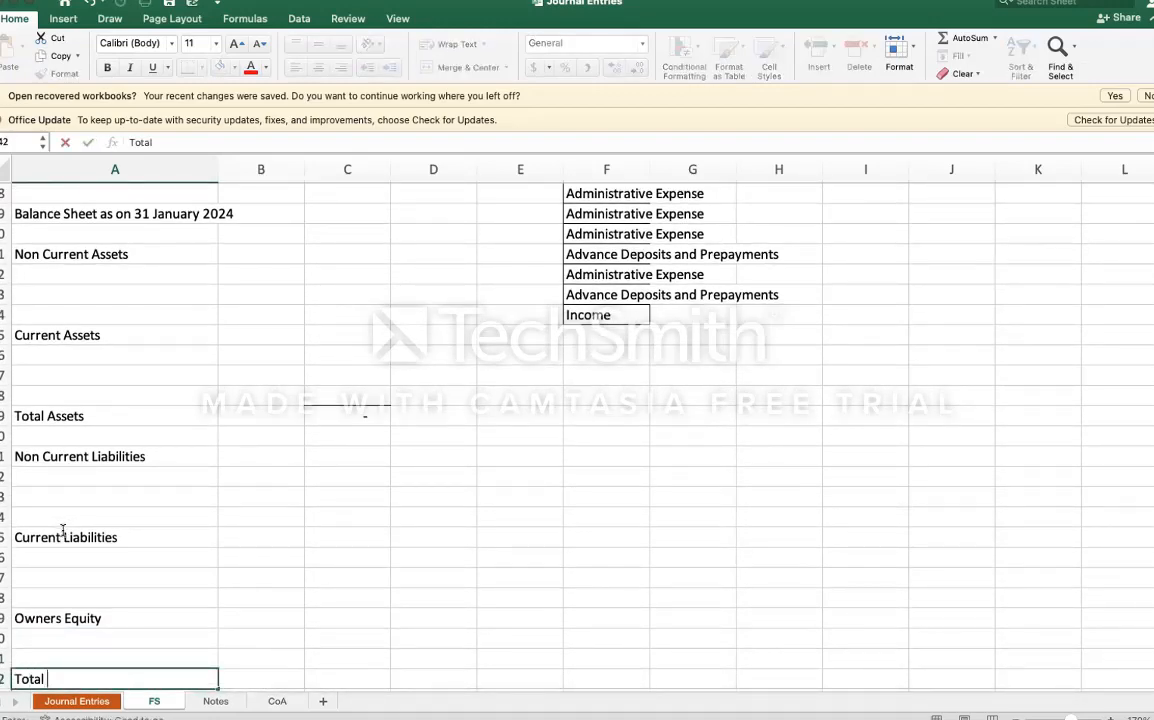
text(Liabilities and Equi)
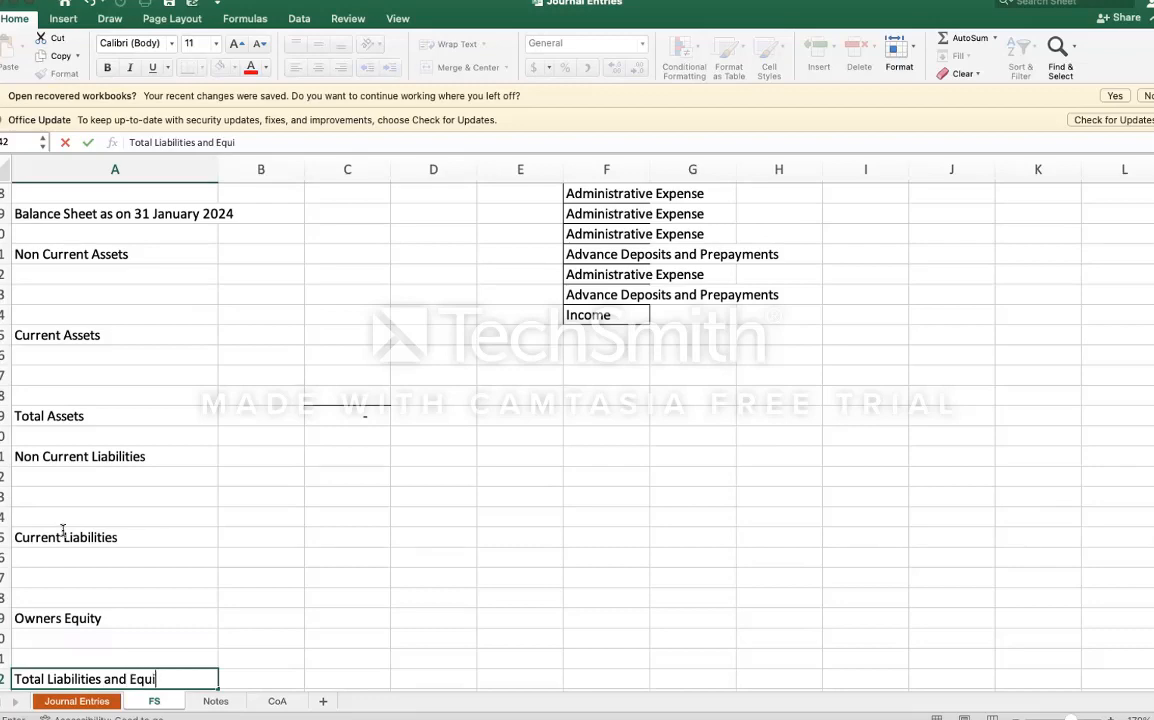
text(ty)
key(Return)
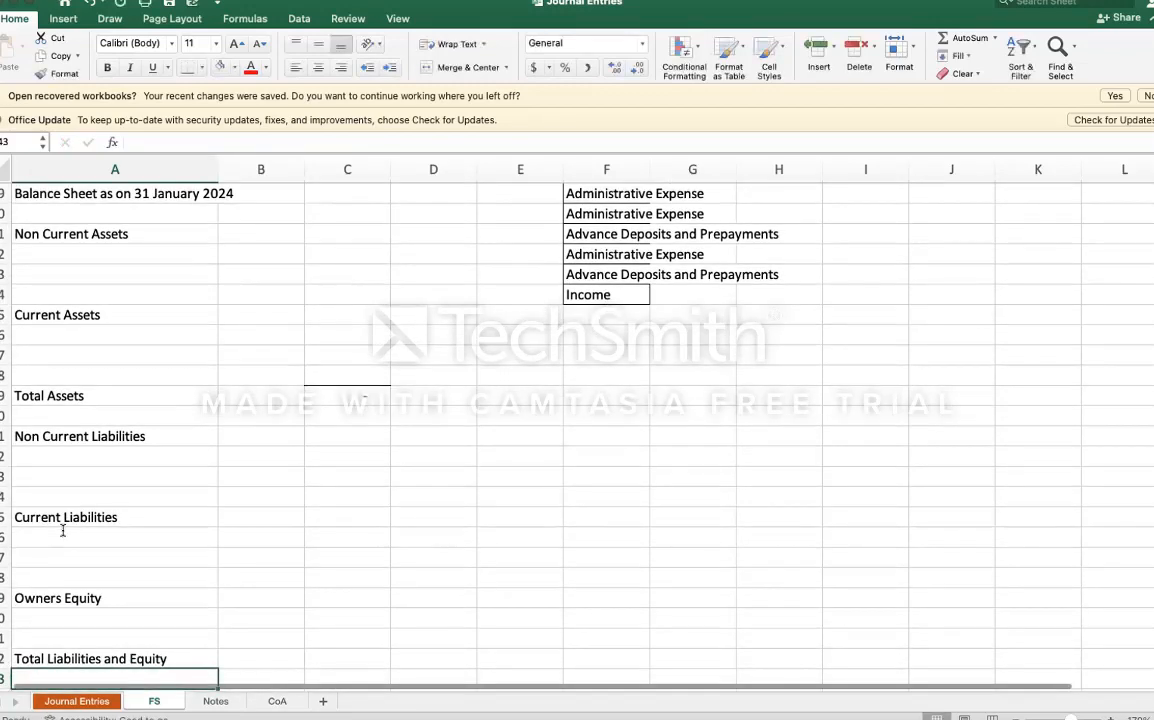
Step: Calculate Total Liabilities and Equity in C42 with =C31+C35+C39, and add a border line directly above the amount
key(Up)
key(Up)
key(Up)
key(Up)
key(Up)
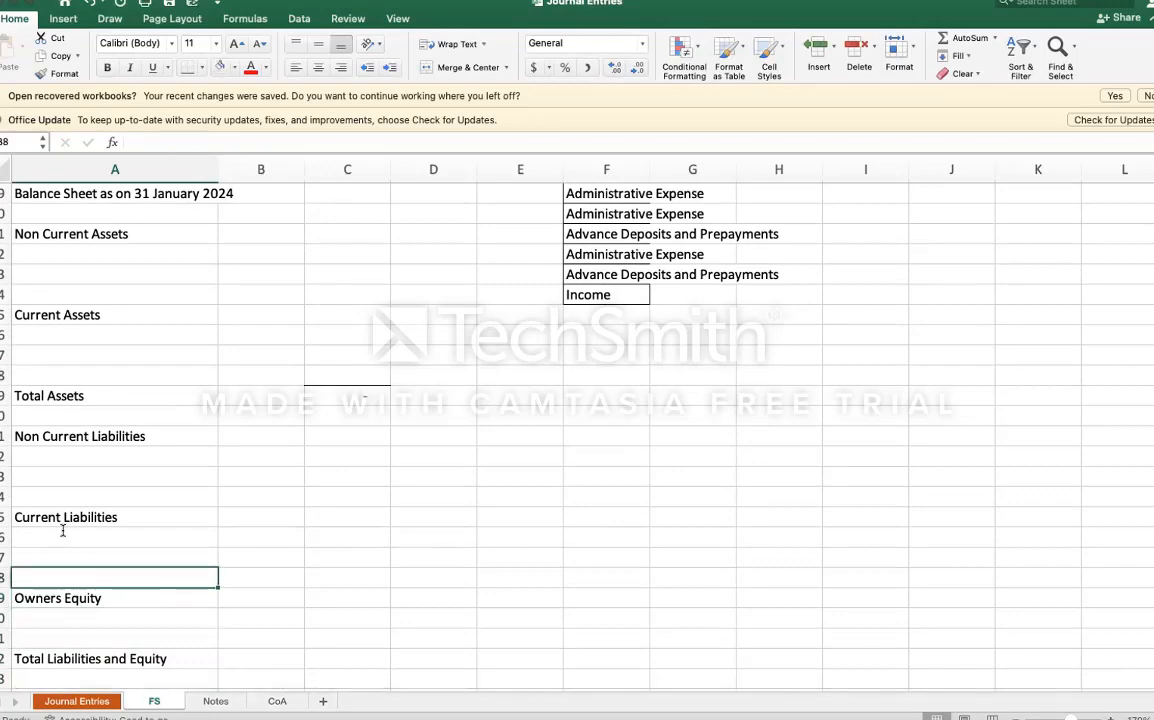
key(Down)
key(Down)
key(Down)
key(Down)
key(Right)
key(Right)
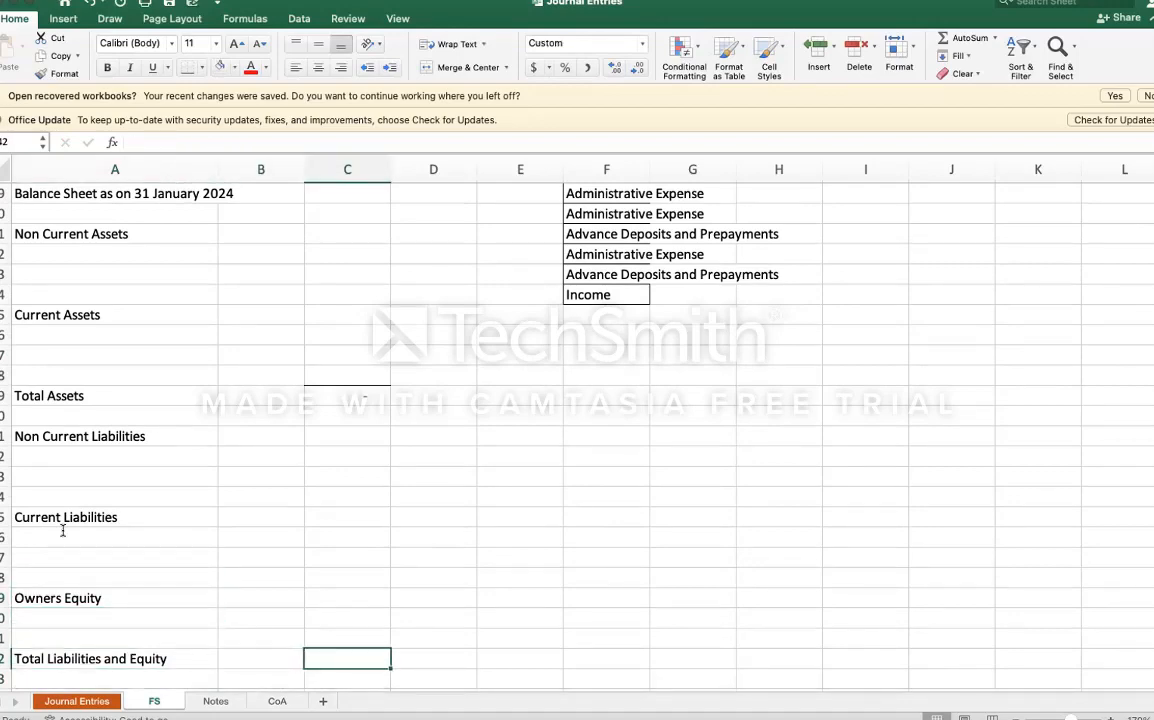
key(BackSpace)
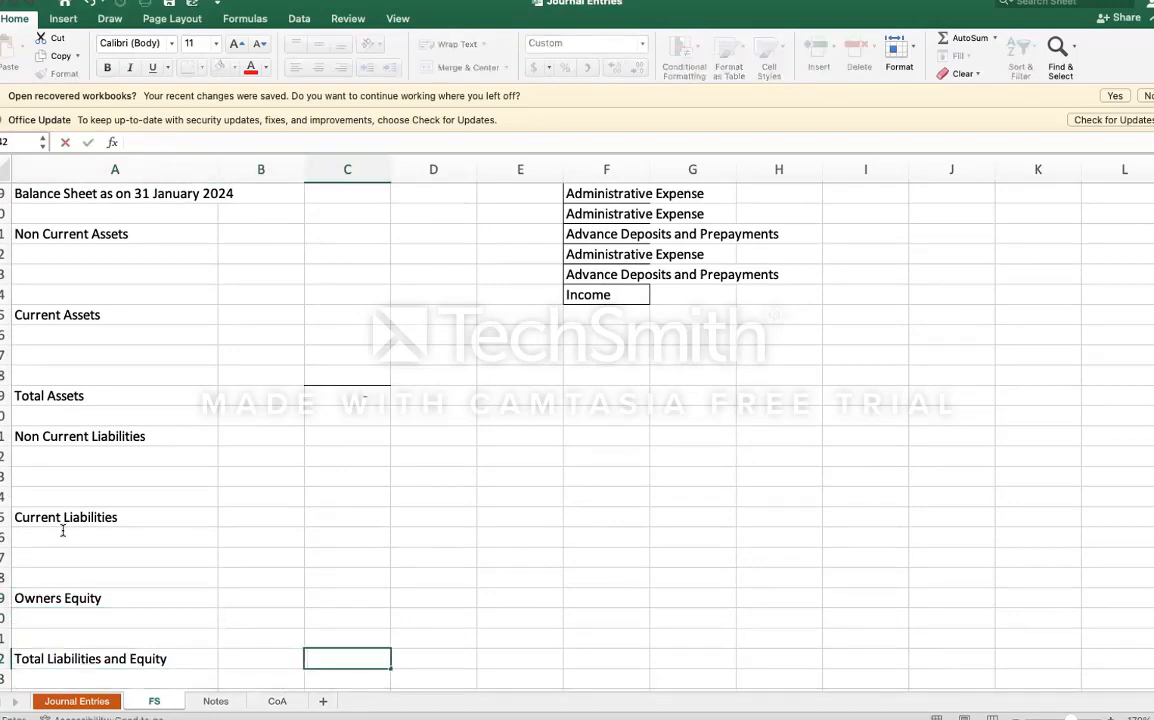
text(=)
key(Up)
key(Up)
key(Up)
key(Up)
key(Up)
key(Up)
key(Up)
key(Up)
key(Up)
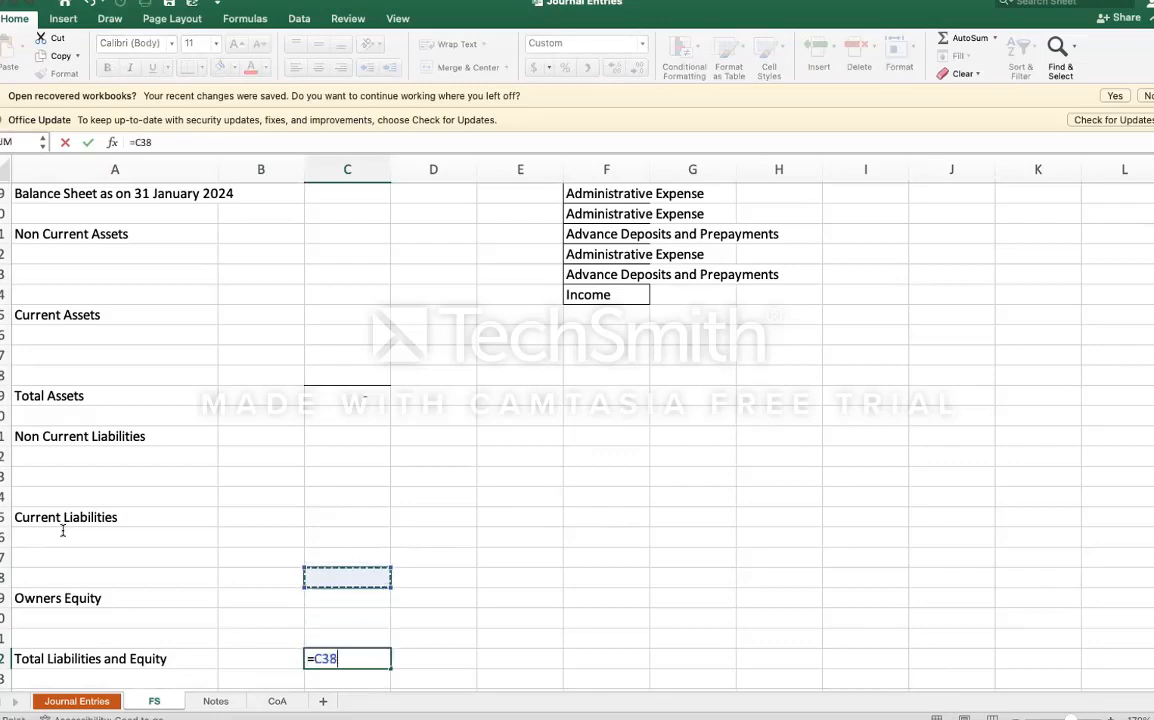
key(Up)
key(Up)
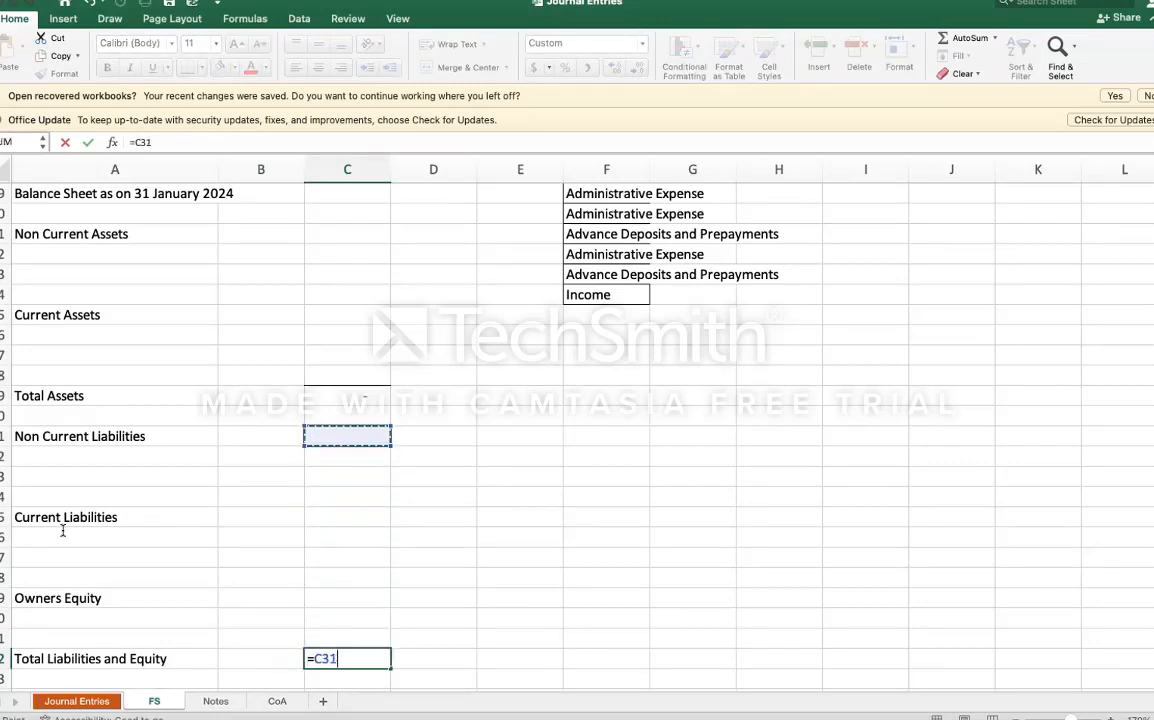
text(+)
key(Up)
key(Up)
key(Up)
key(Up)
key(Up)
key(Up)
key(Up)
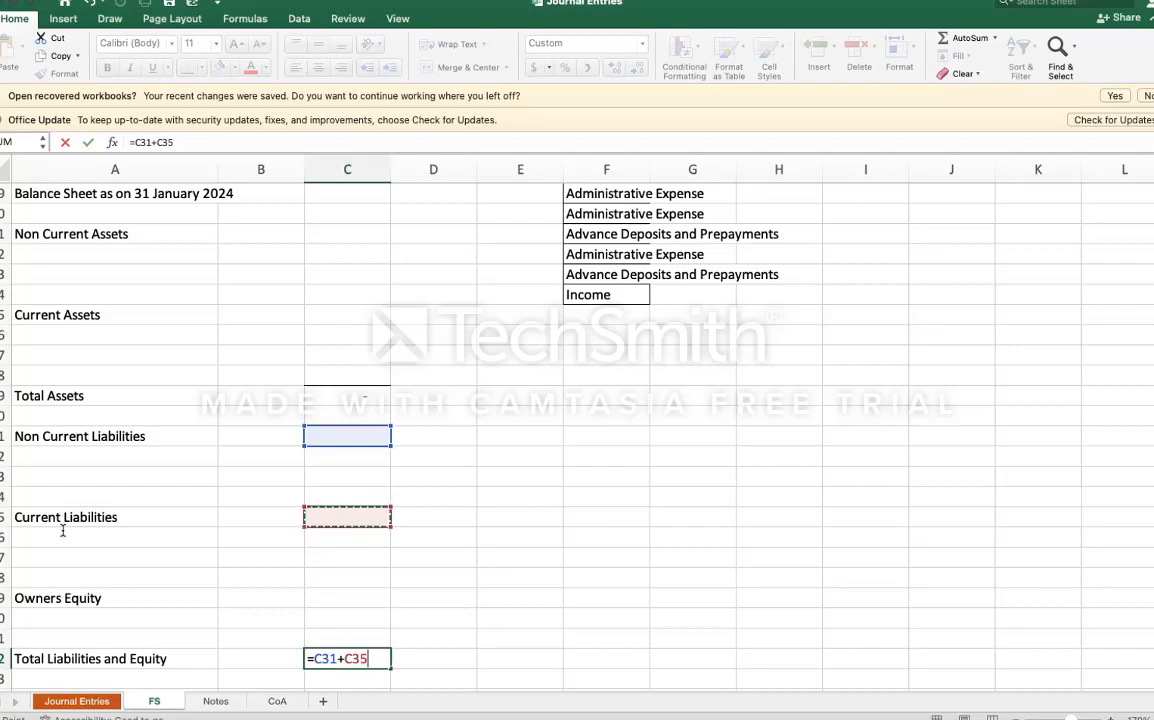
text(+)
key(Up)
key(Up)
key(Up)
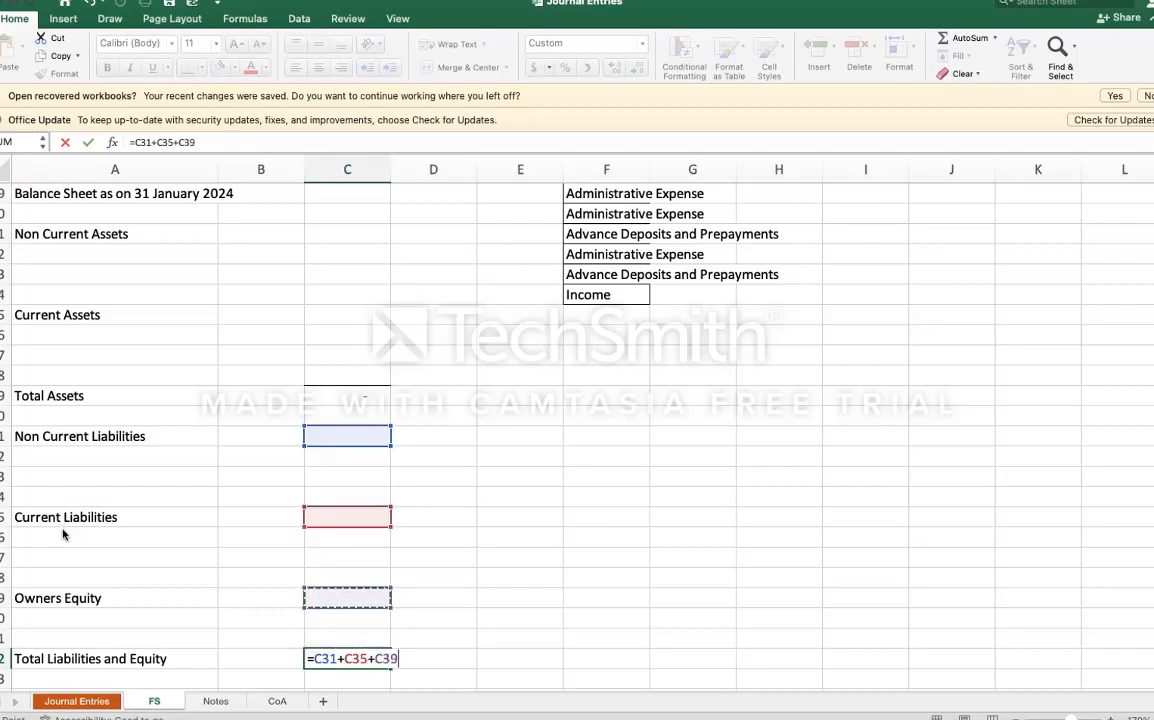
key(Return)
key(Up)
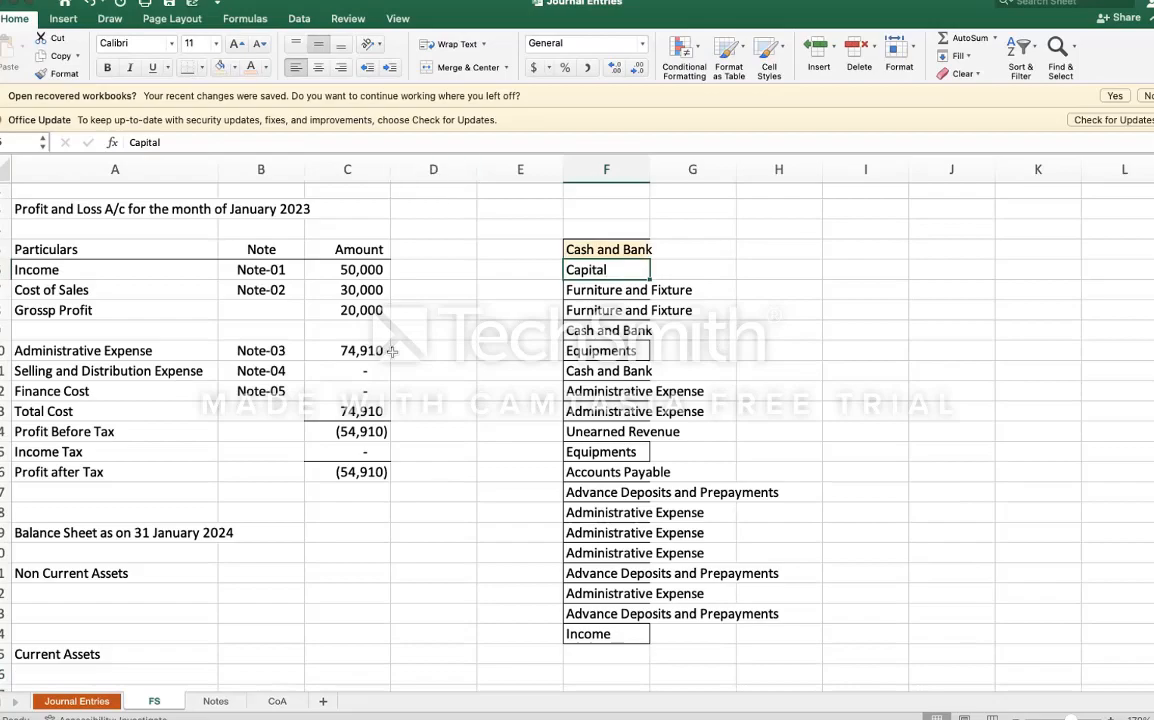
Step: Enter the line item "Capital" in A40, directly below the Owners Equity heading
scroll(395, 363, down, 5)
scroll(395, 363, down, 10)
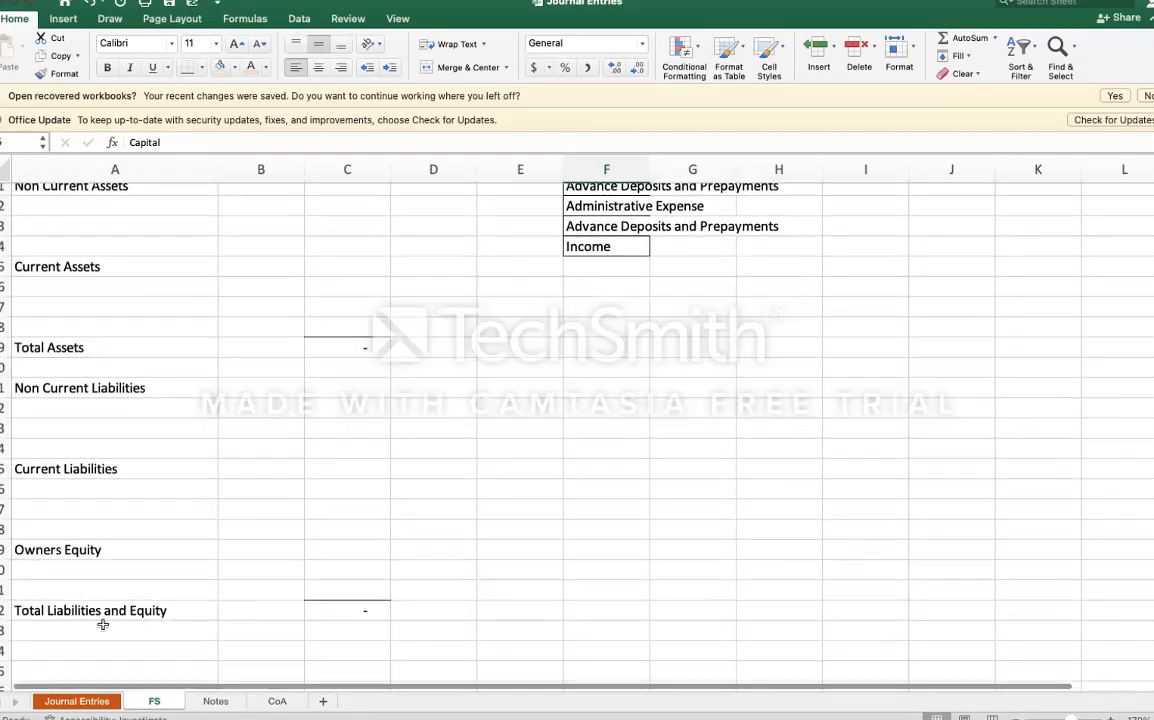
click(107, 570)
text(Capital)
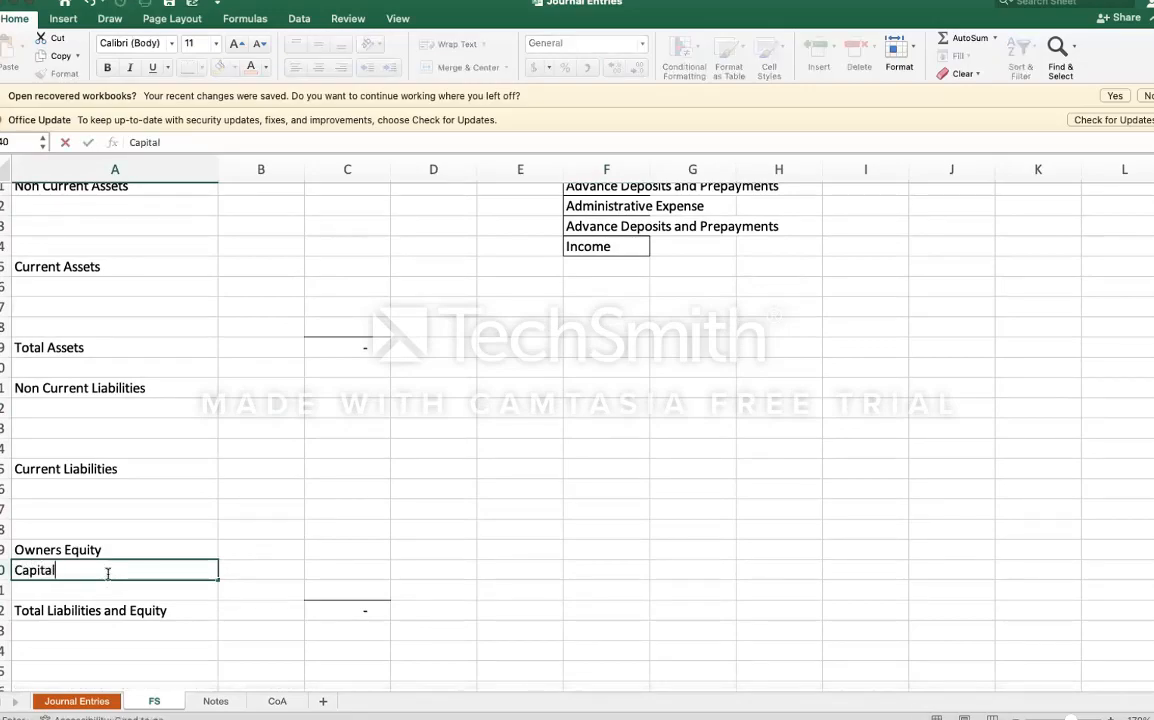
key(Return)
Step: Shade the Capital entry in the column F account list light green and move the whole list down to start at F27
scroll(591, 401, up, 6)
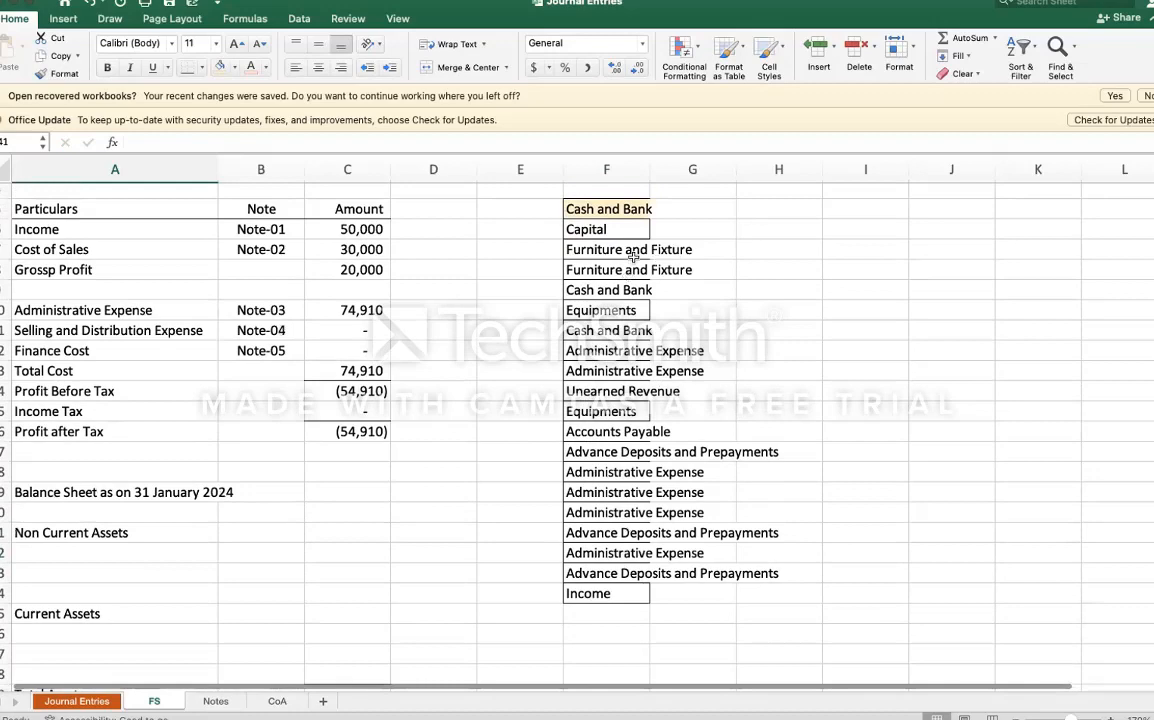
click(618, 234)
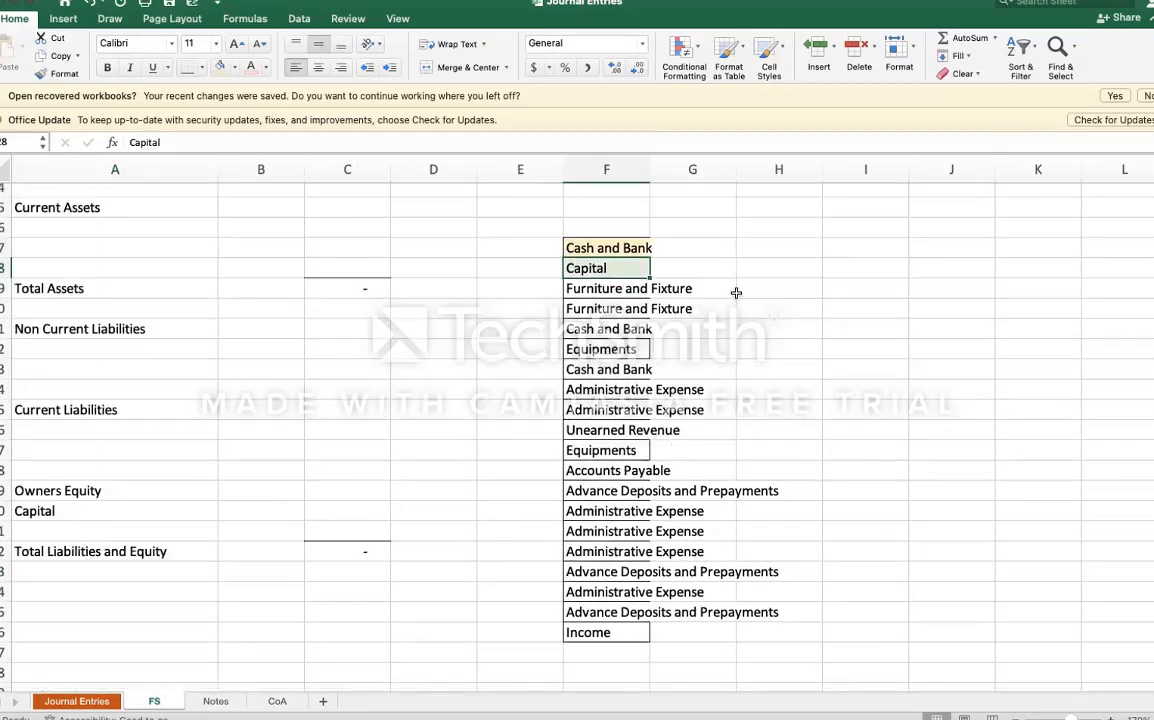
click(738, 290)
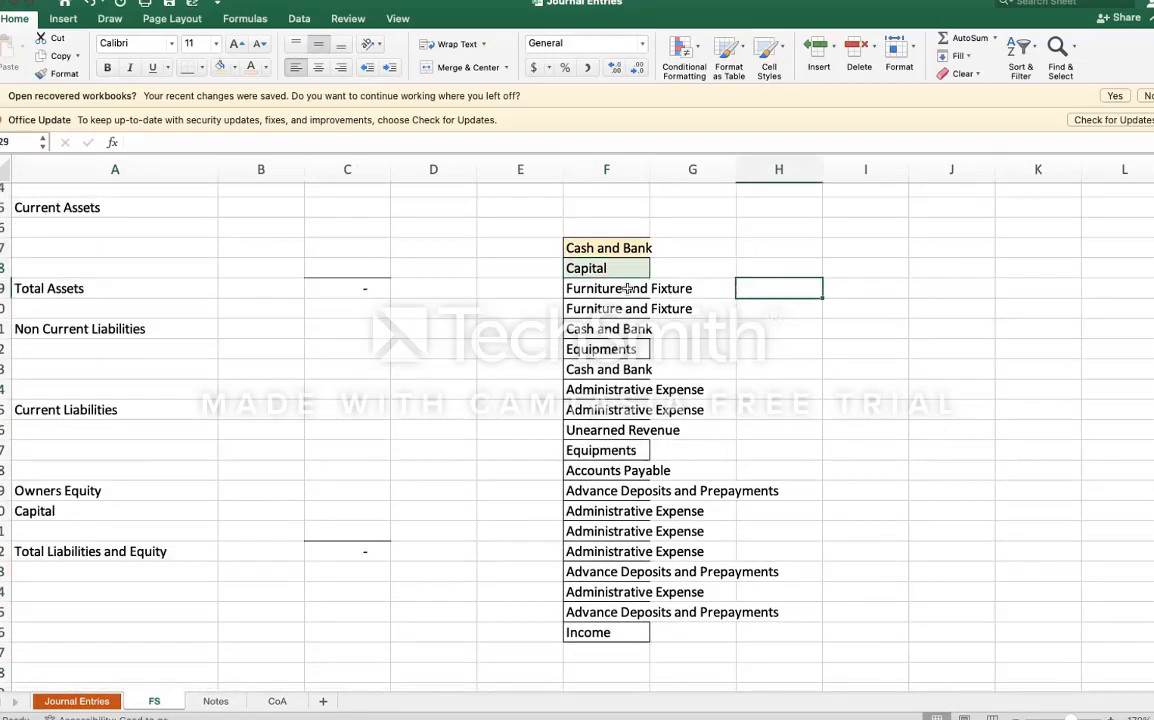
Step: Copy "Furniture and Fixture" from F29 of the account list into A22, below Non Current Assets
click(614, 288)
key(ctrl+c)
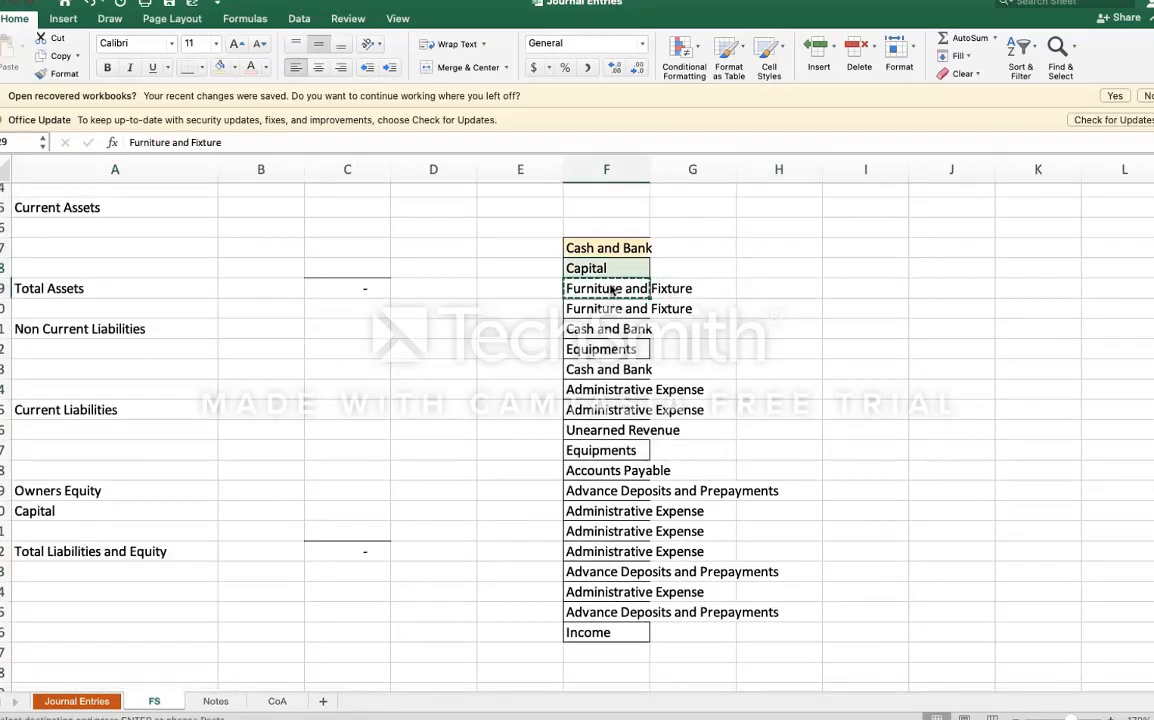
key(Left)
key(Left)
key(Left)
key(Left)
key(Left)
key(Down)
key(Down)
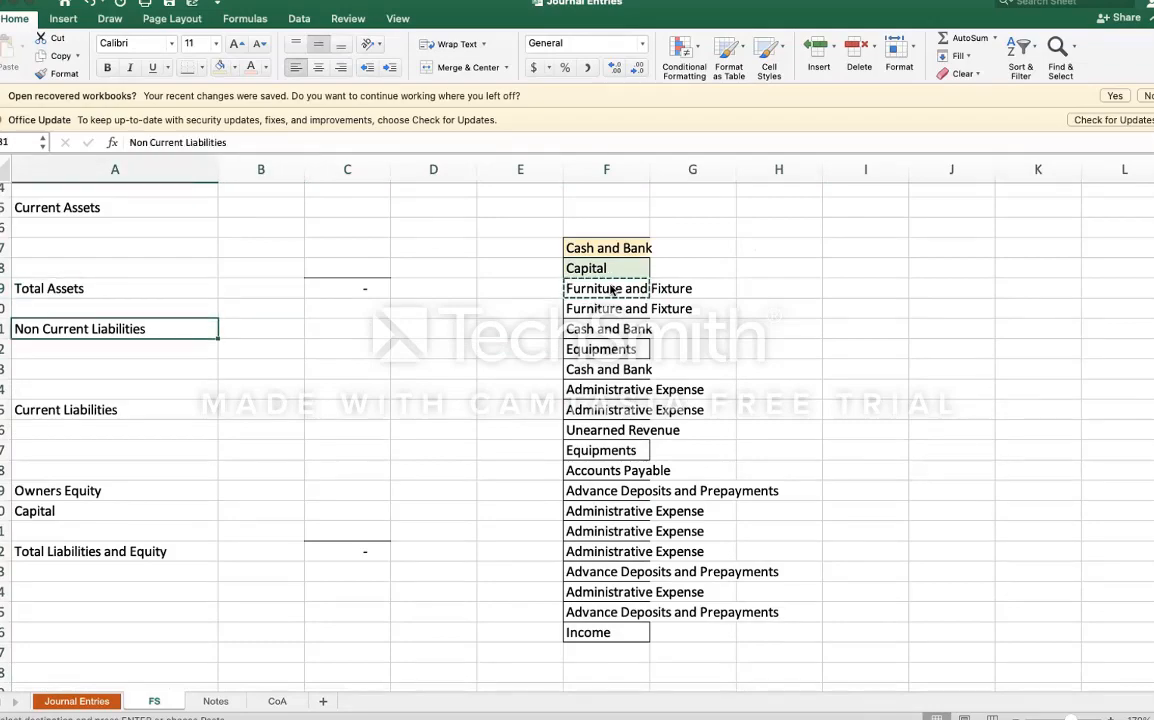
key(Up)
key(Up)
key(Up)
key(Up)
key(Up)
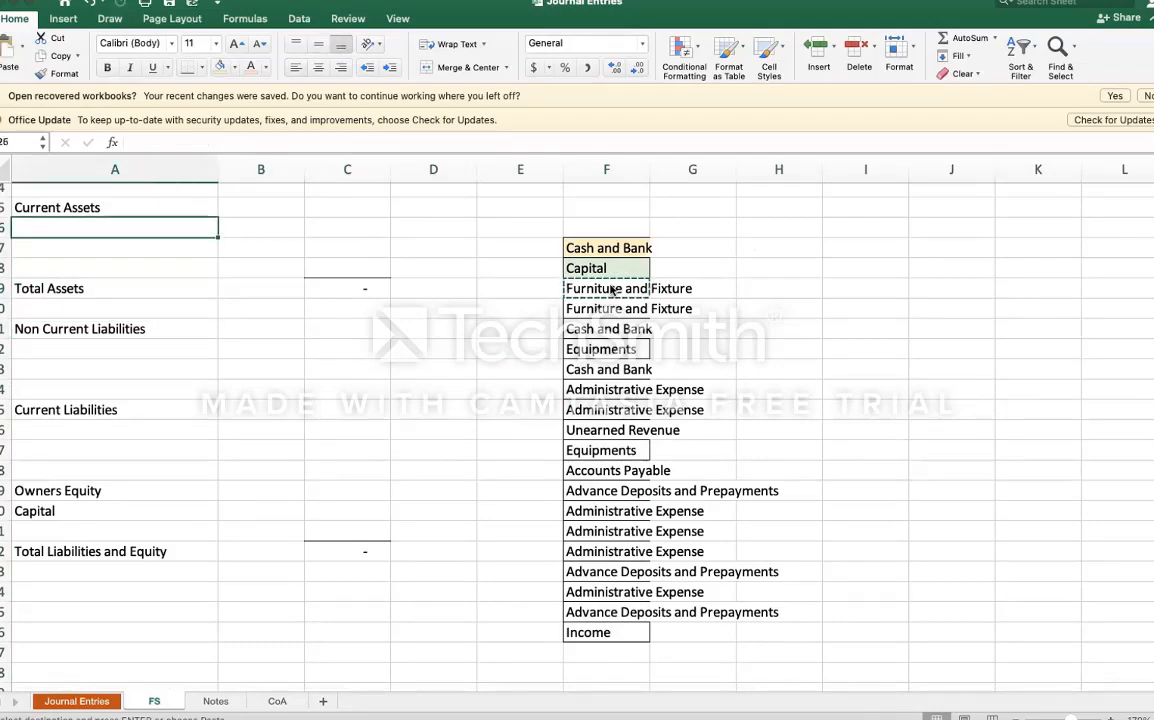
key(Up)
key(Up)
key(Up)
key(Up)
key(Up)
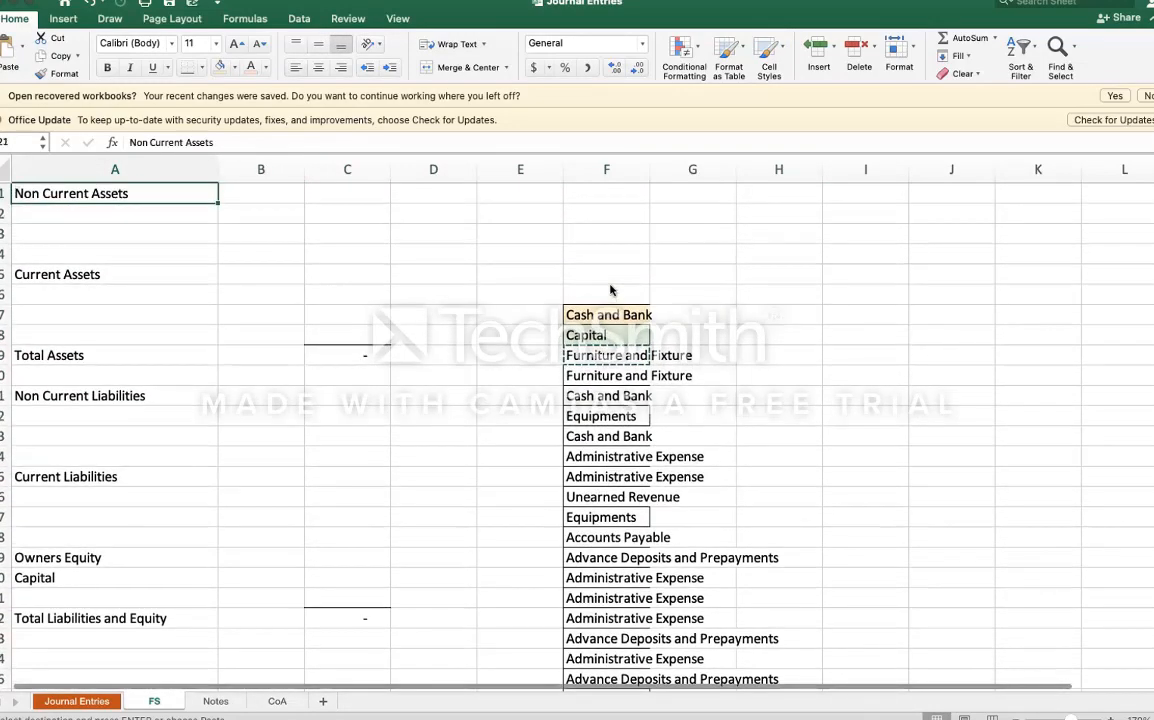
key(Down)
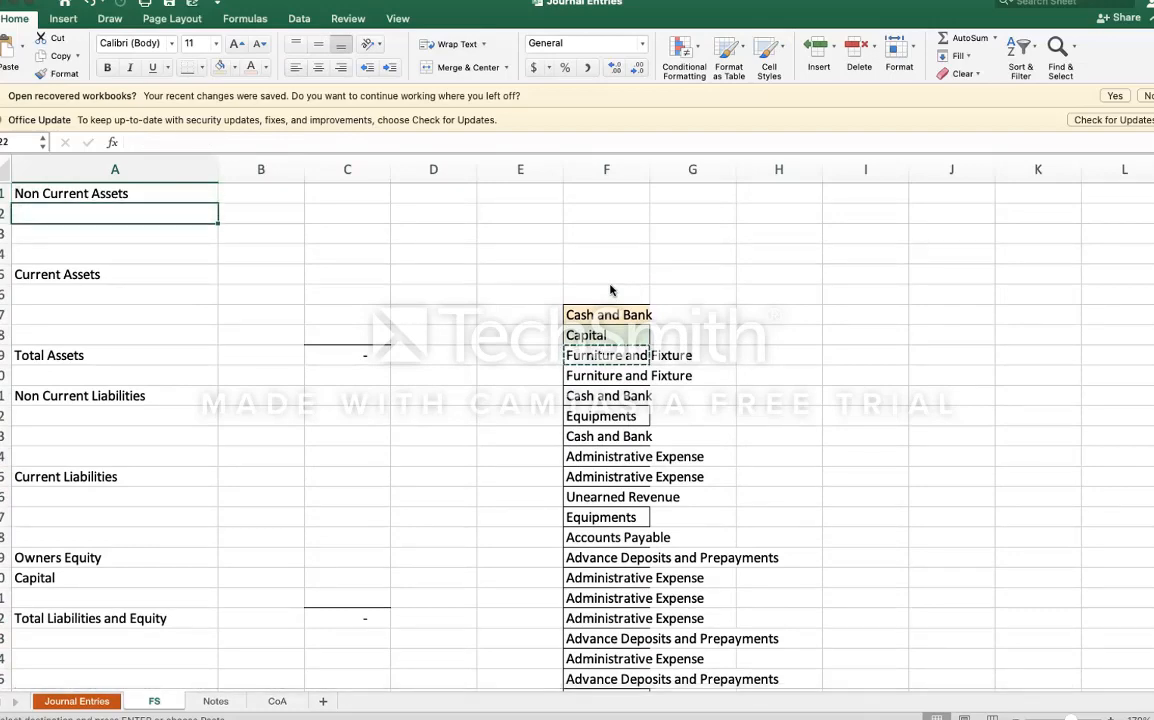
key(super+v)
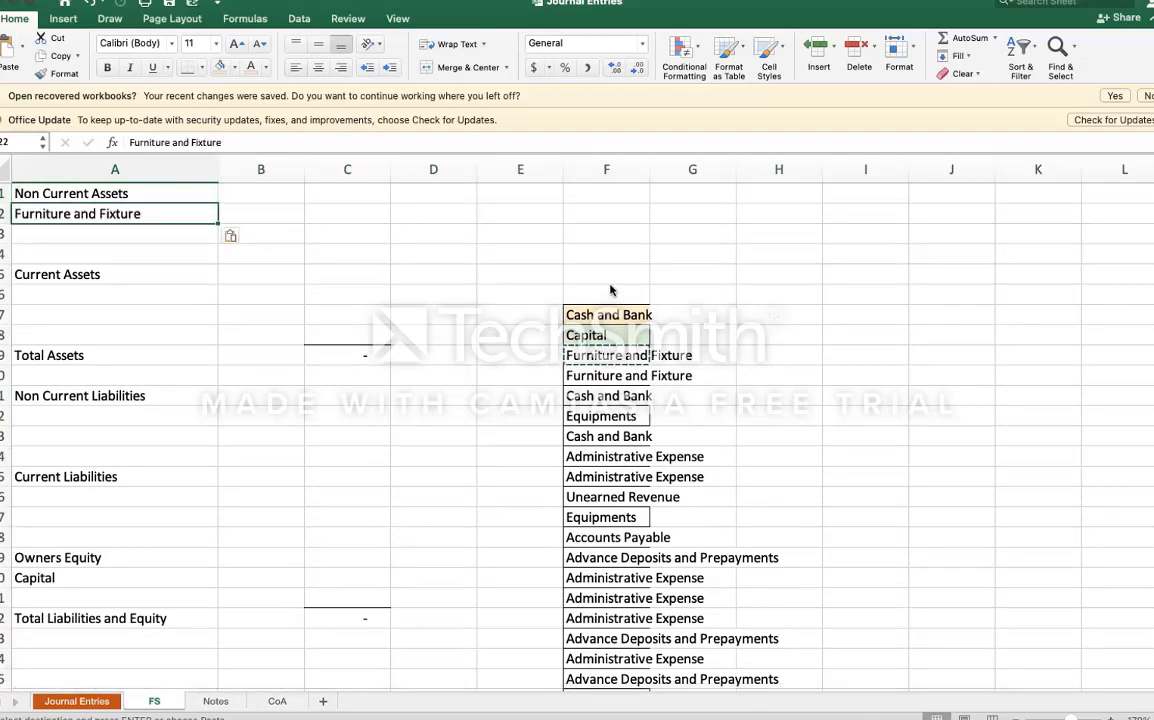
Step: Remove duplicate account names from the list in F27:F46, treating the first entry as its header
key(Down)
key(Right)
key(Down)
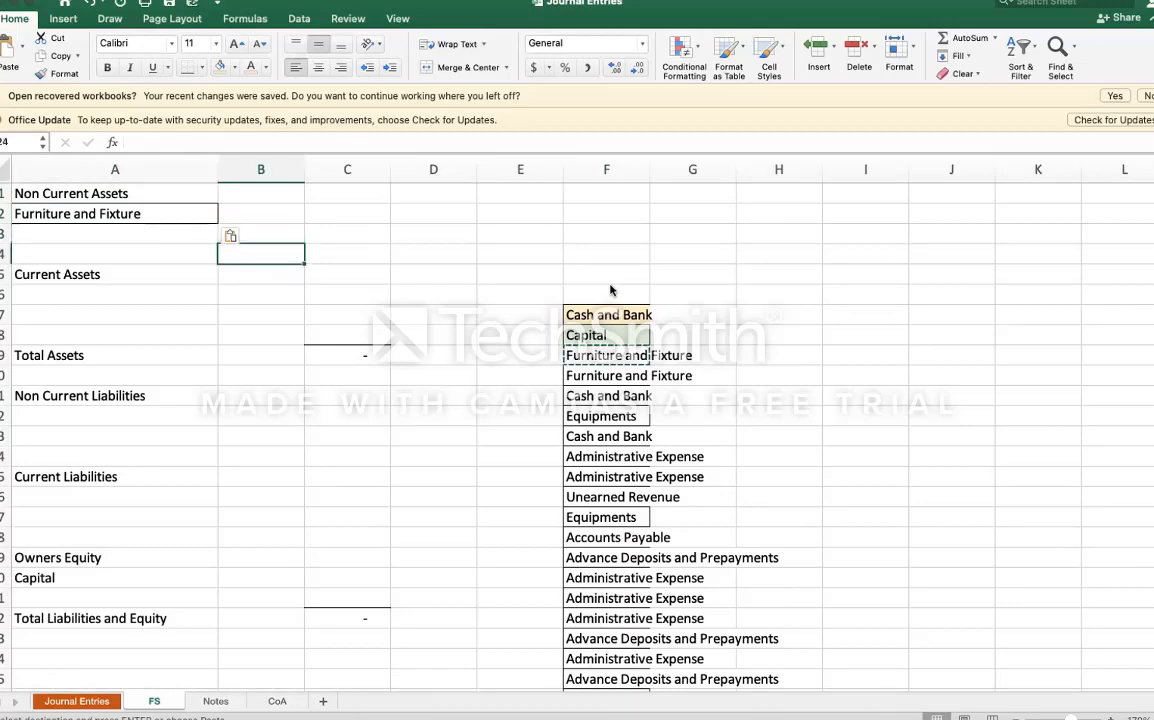
key(Right)
key(Right)
key(Down)
key(Down)
key(Right)
key(Right)
key(Down)
key(Down)
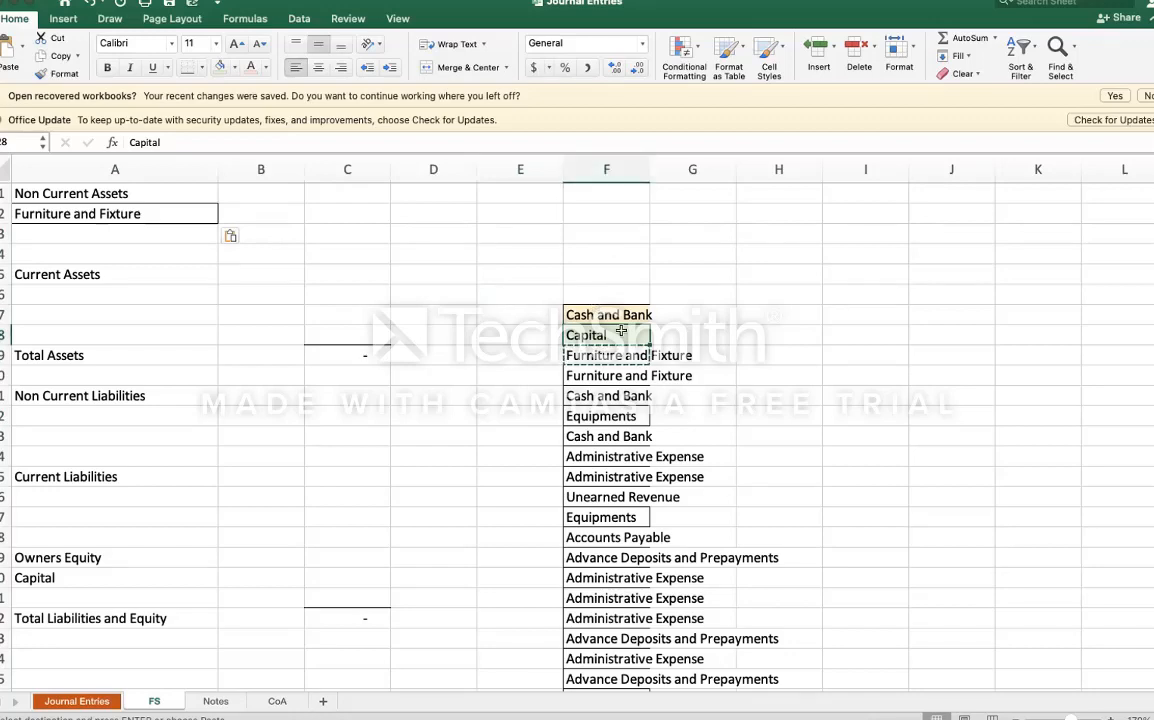
click(619, 317)
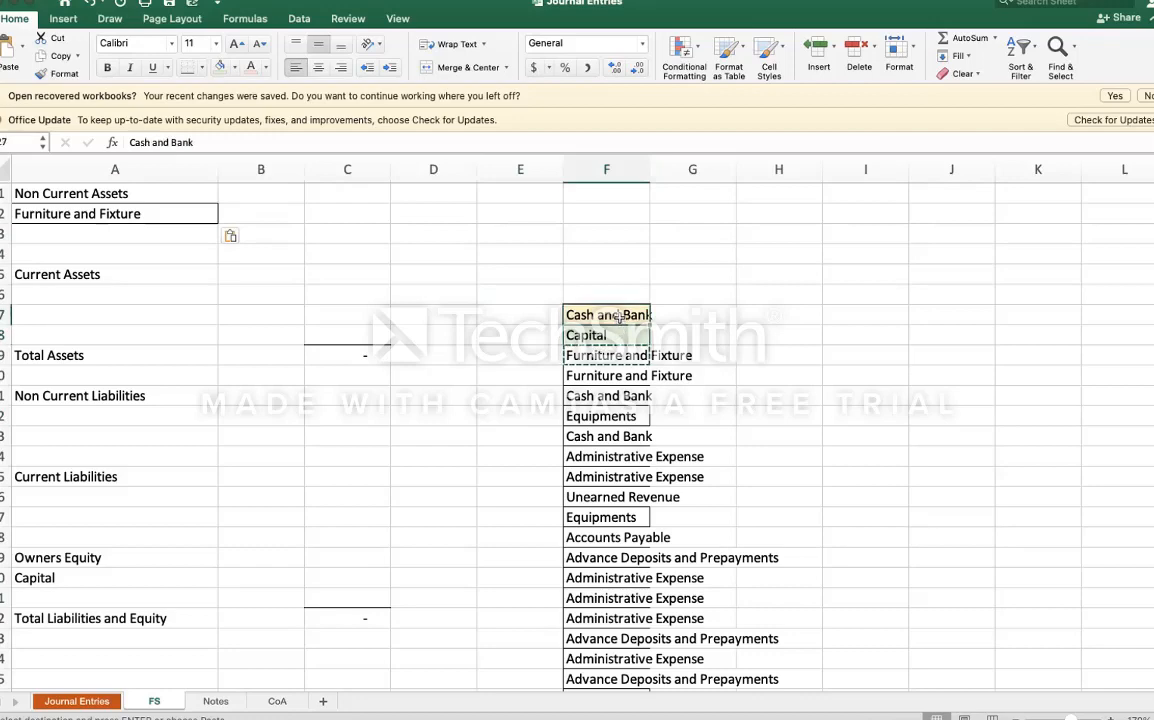
key(super+shift+Down)
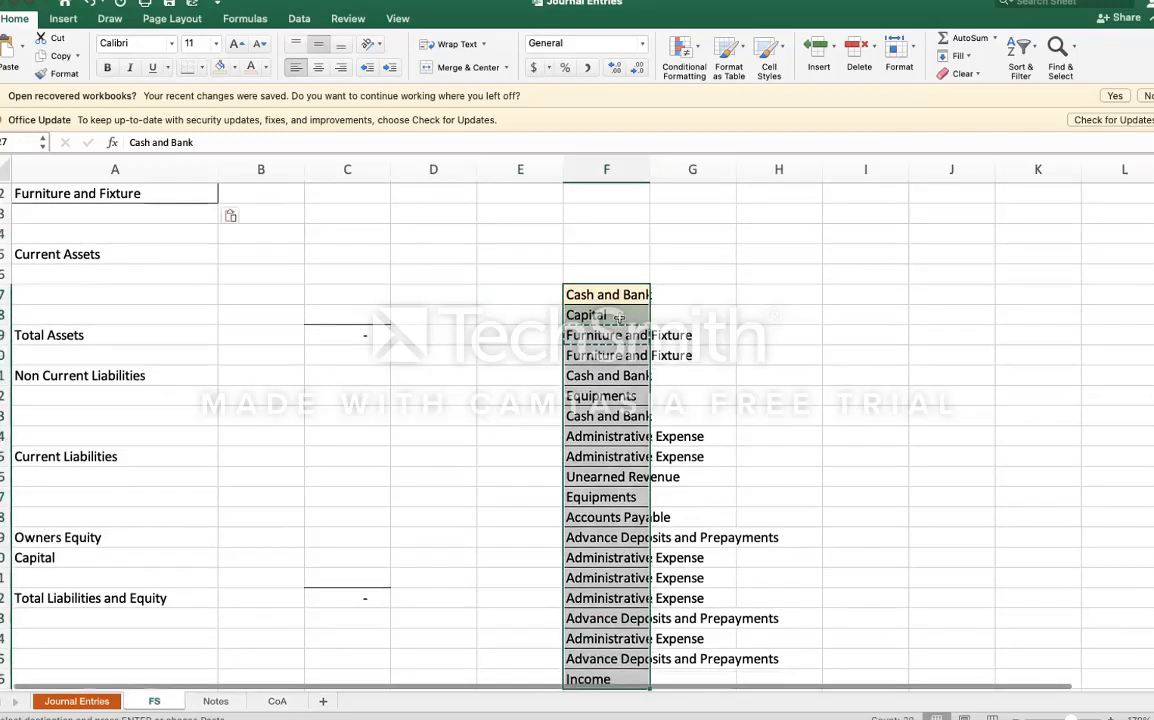
click(302, 18)
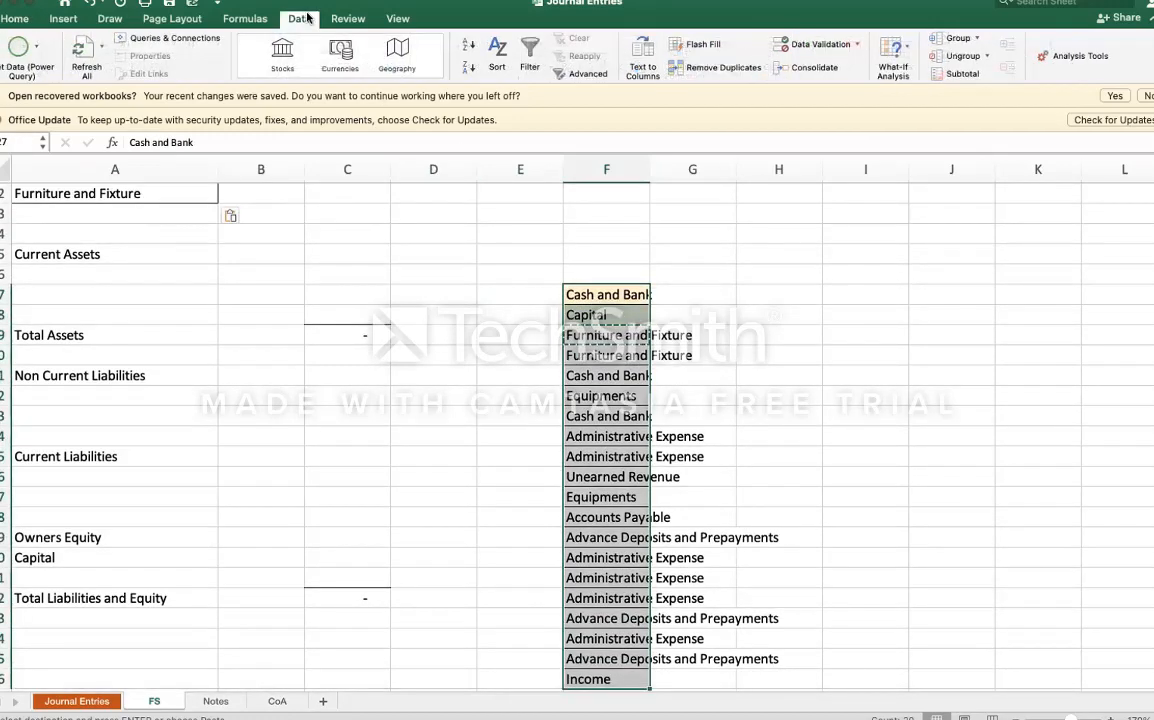
click(722, 67)
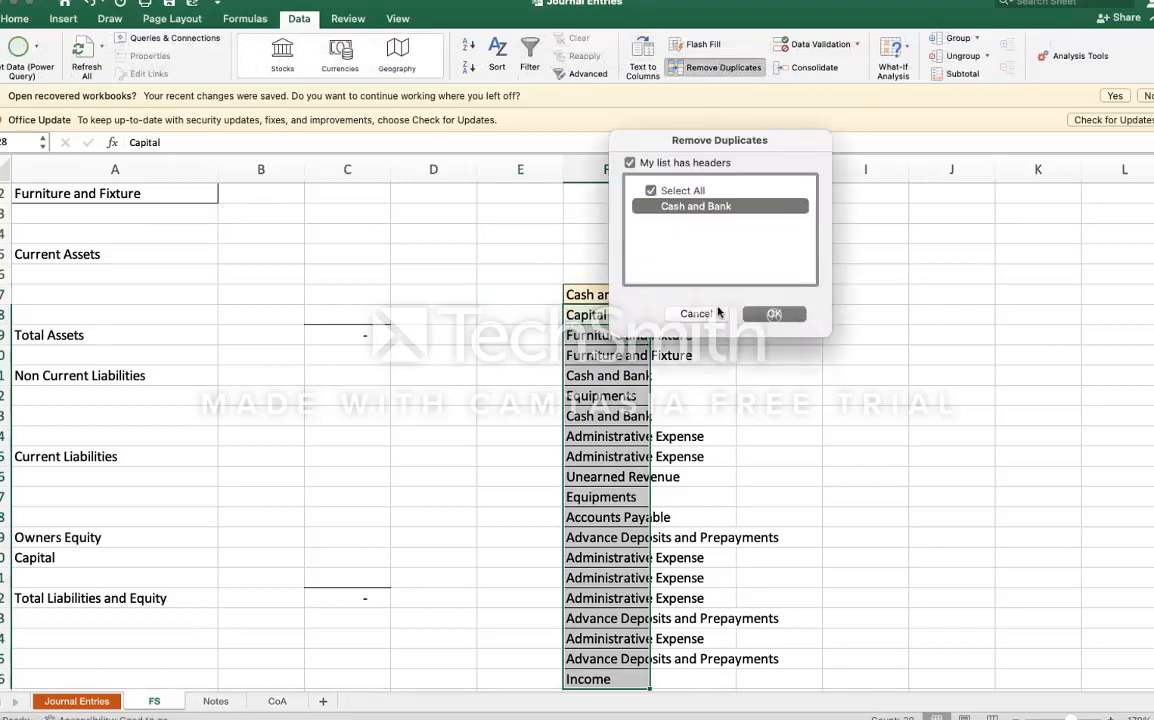
click(776, 315)
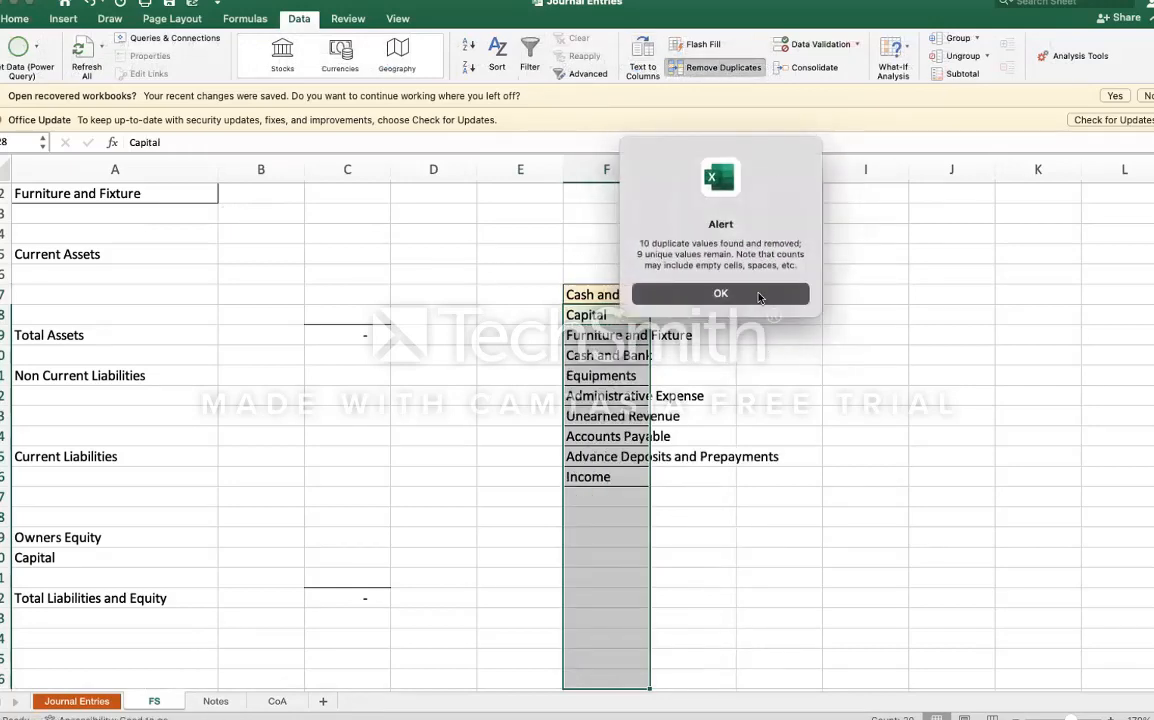
click(759, 295)
Step: Clear the repeated "Cash and Bank" entry in F30 of the account list
click(605, 340)
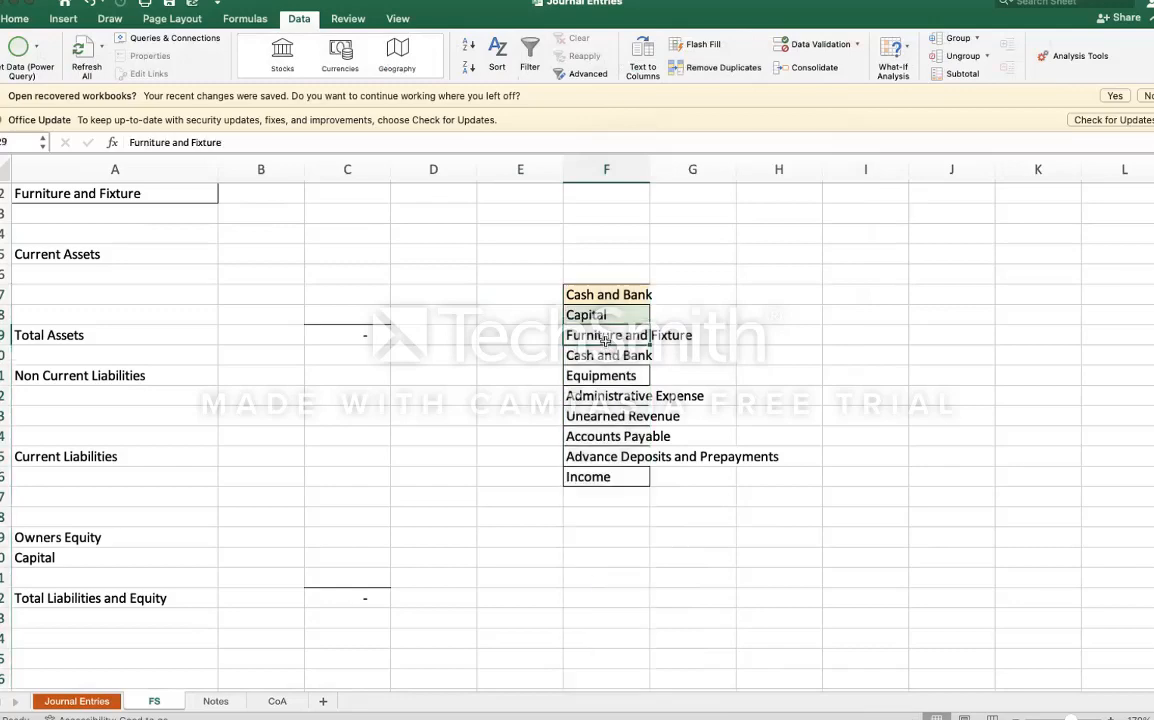
key(Down)
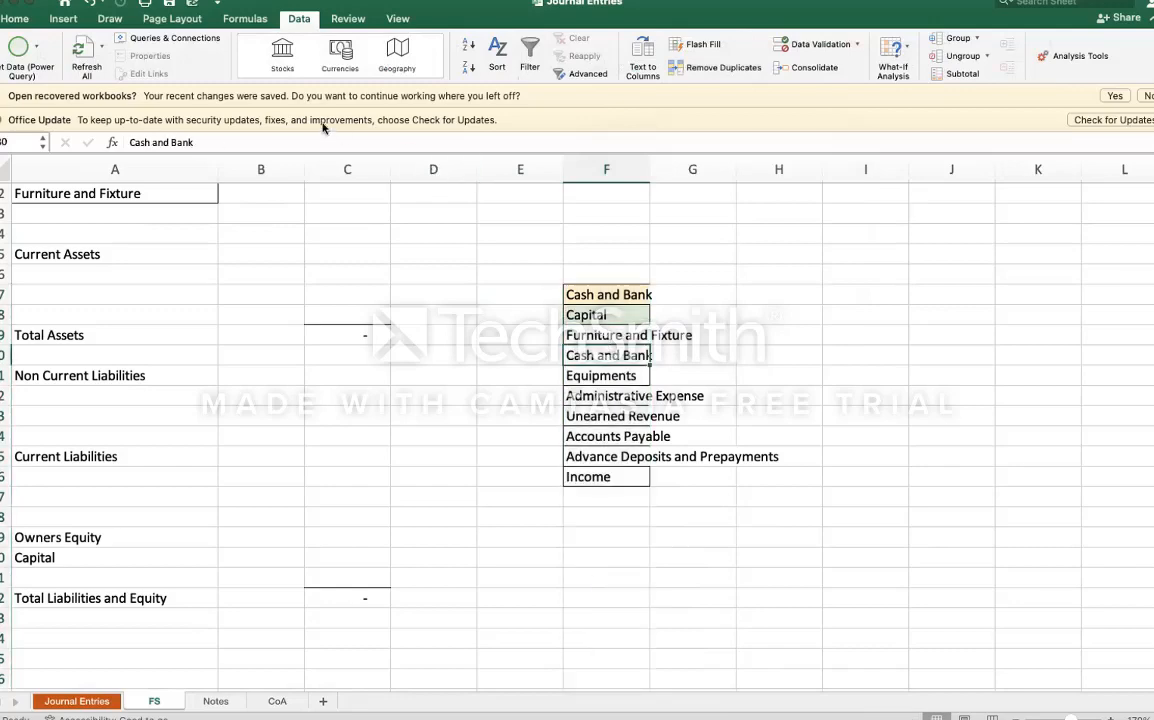
click(27, 21)
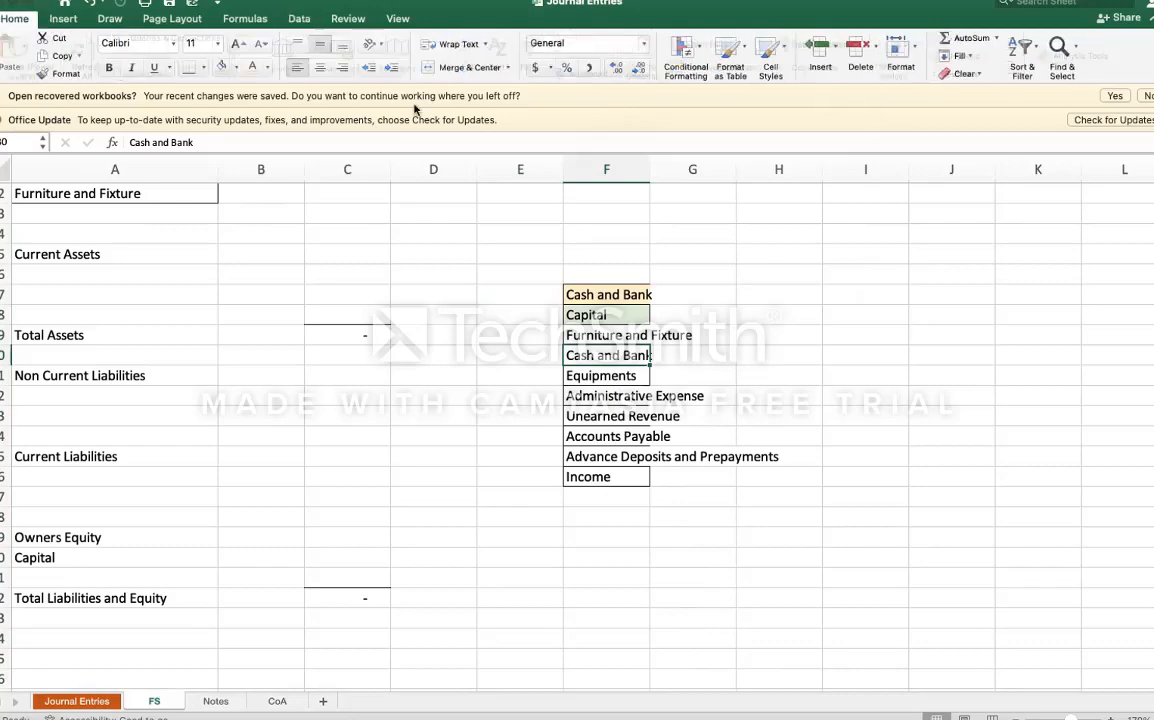
click(593, 370)
click(605, 356)
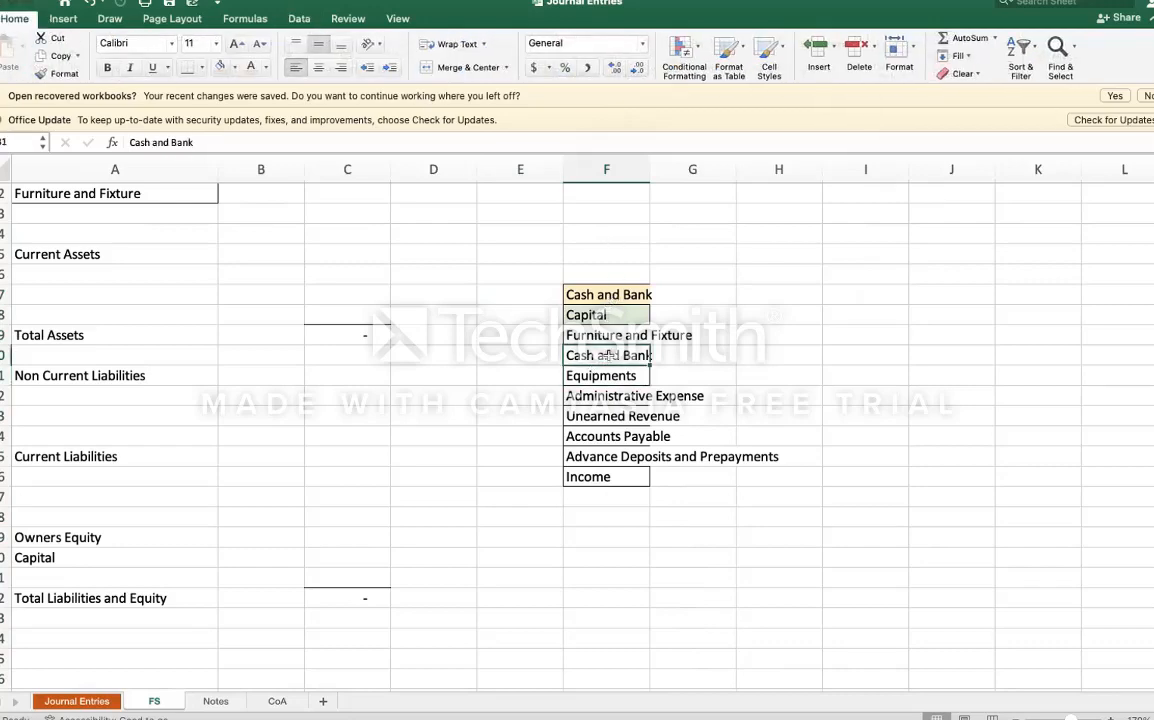
key(Delete)
key(Return)
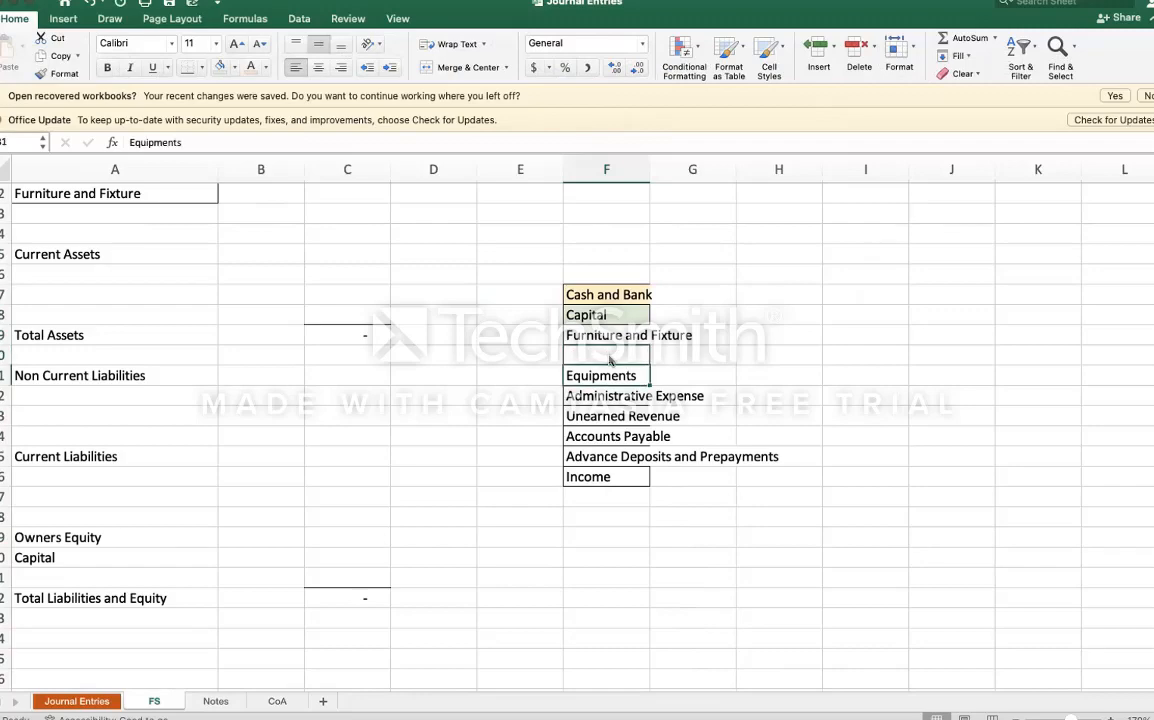
Step: Copy "Equipments" from F31 of the account list into A23, below Furniture and Fixture
key(ctrl+c)
key(Left)
key(Left)
key(Left)
key(Left)
key(Left)
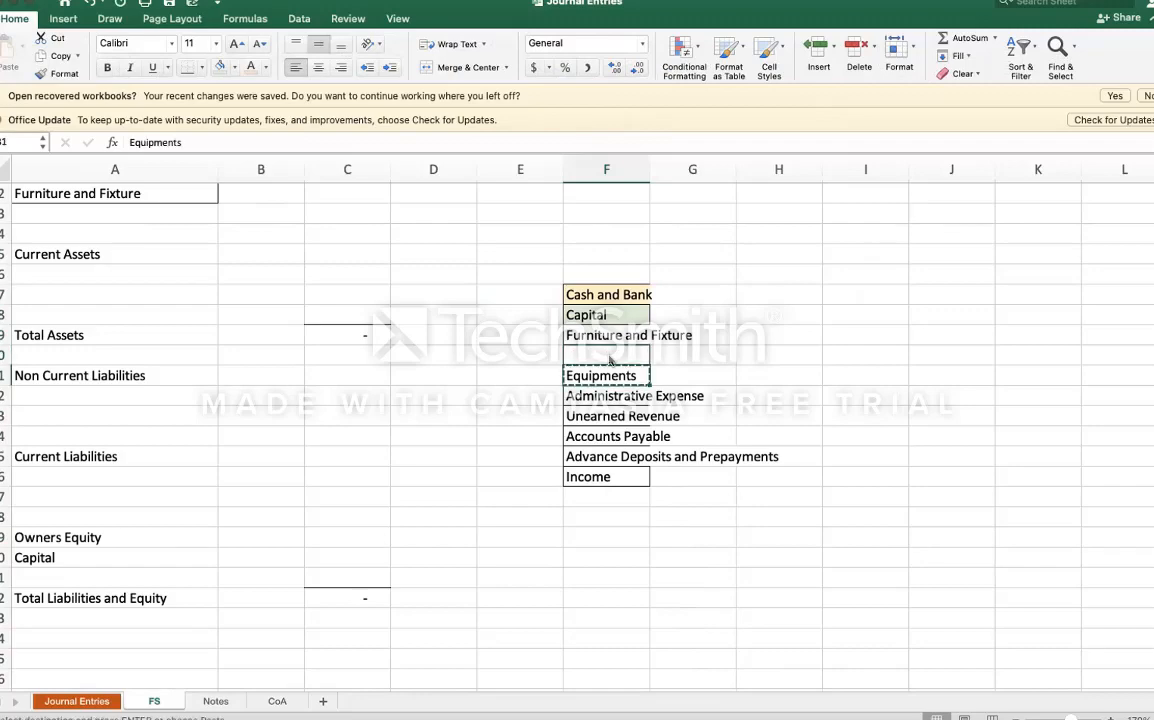
key(Up)
key(Up)
key(Up)
key(Up)
key(Up)
key(Up)
key(Up)
key(Up)
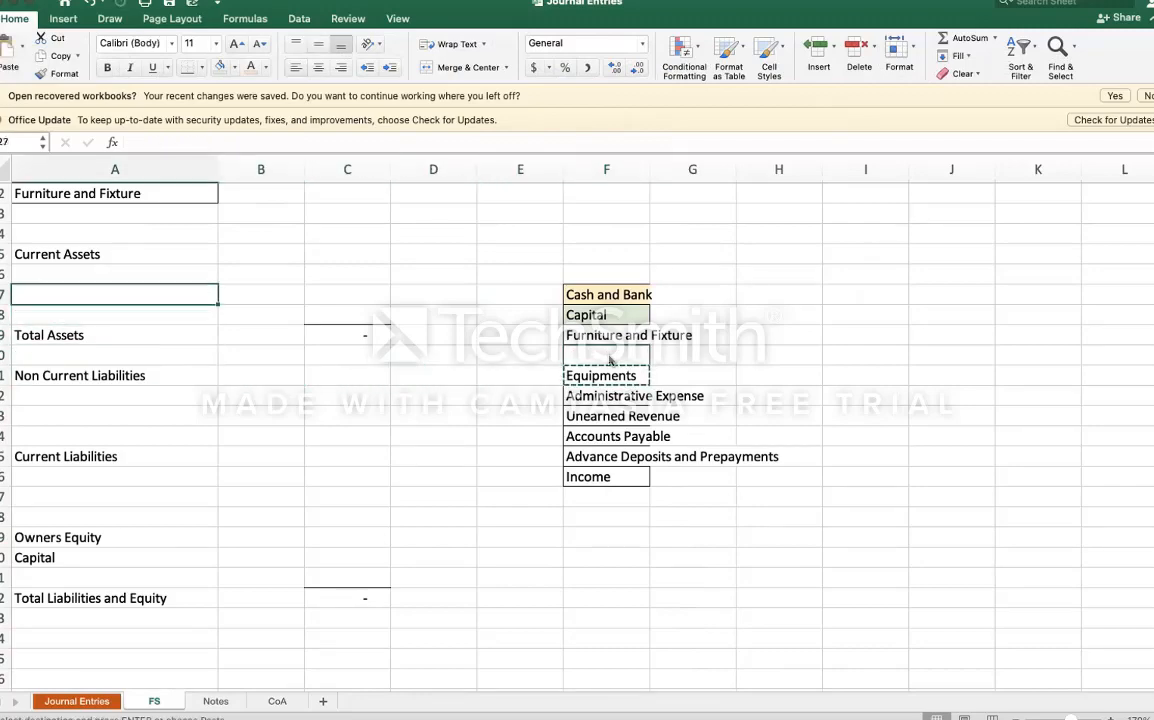
key(ctrl+v)
Step: Copy "Unearned Revenue" from F33 of the account list into A36, directly below the Current Liabilities heading
key(Right)
key(Right)
key(Right)
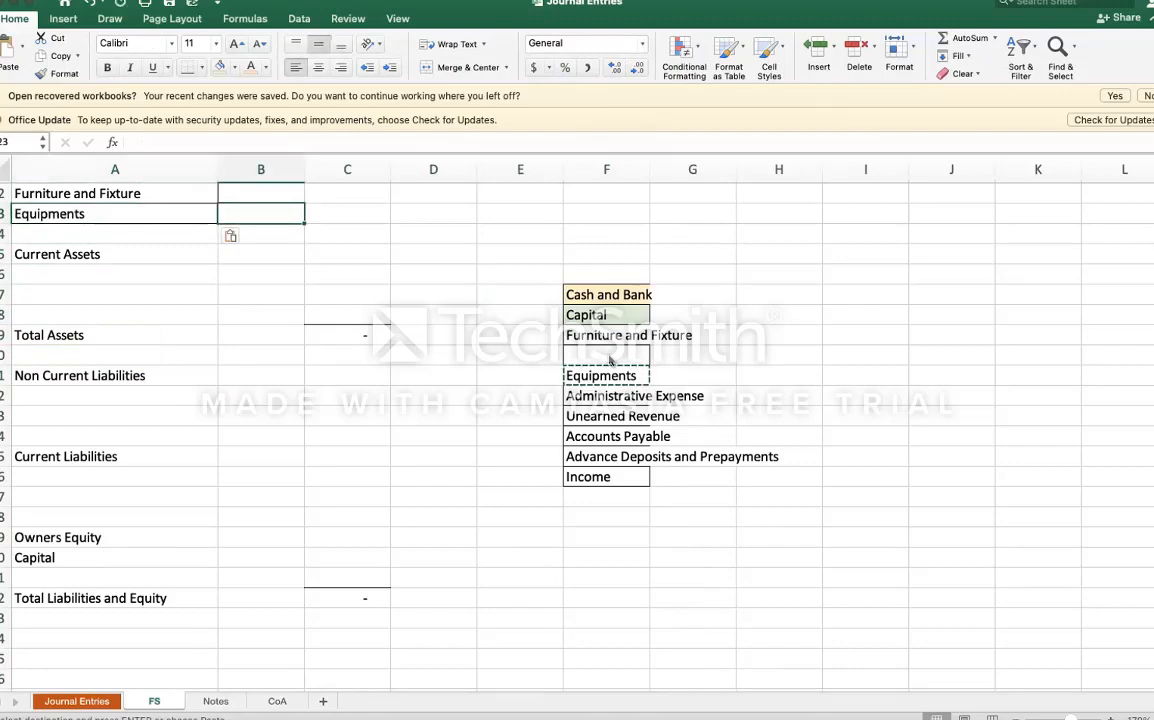
key(Down)
key(Down)
key(Down)
key(Down)
key(Down)
key(Right)
key(Right)
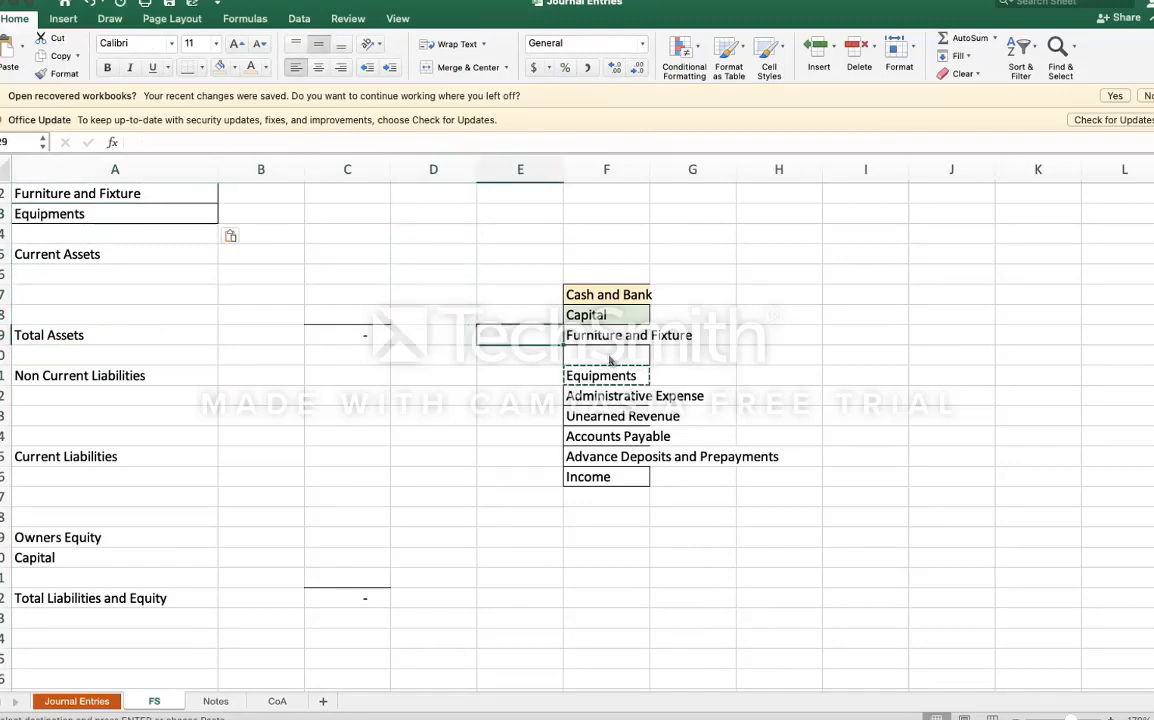
key(Down)
key(Down)
key(Down)
key(Down)
key(Down)
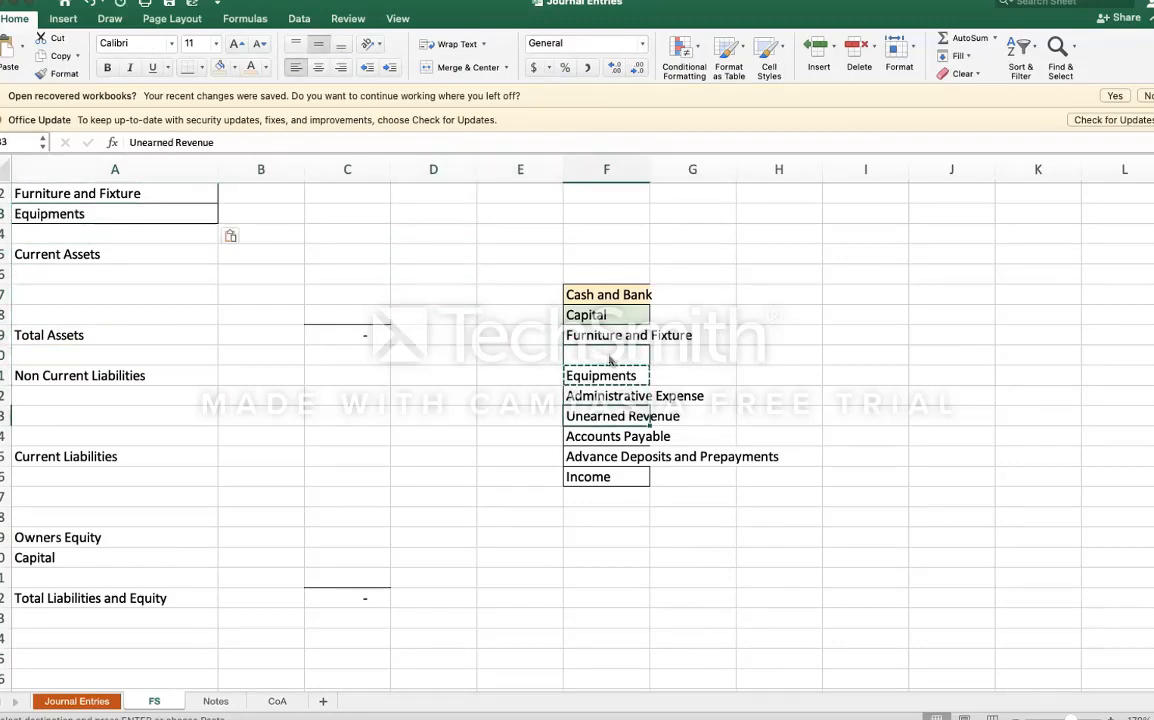
key(ctrl+c)
key(Left)
key(Left)
key(Left)
key(Left)
key(Left)
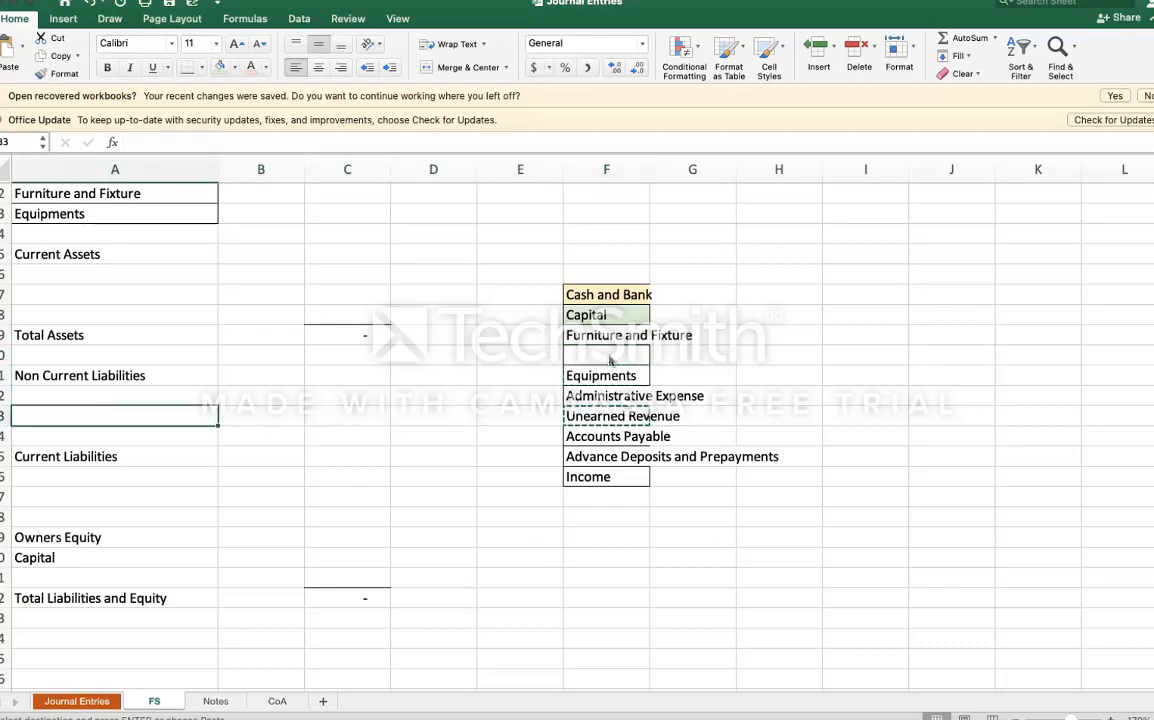
key(Down)
key(Down)
key(Down)
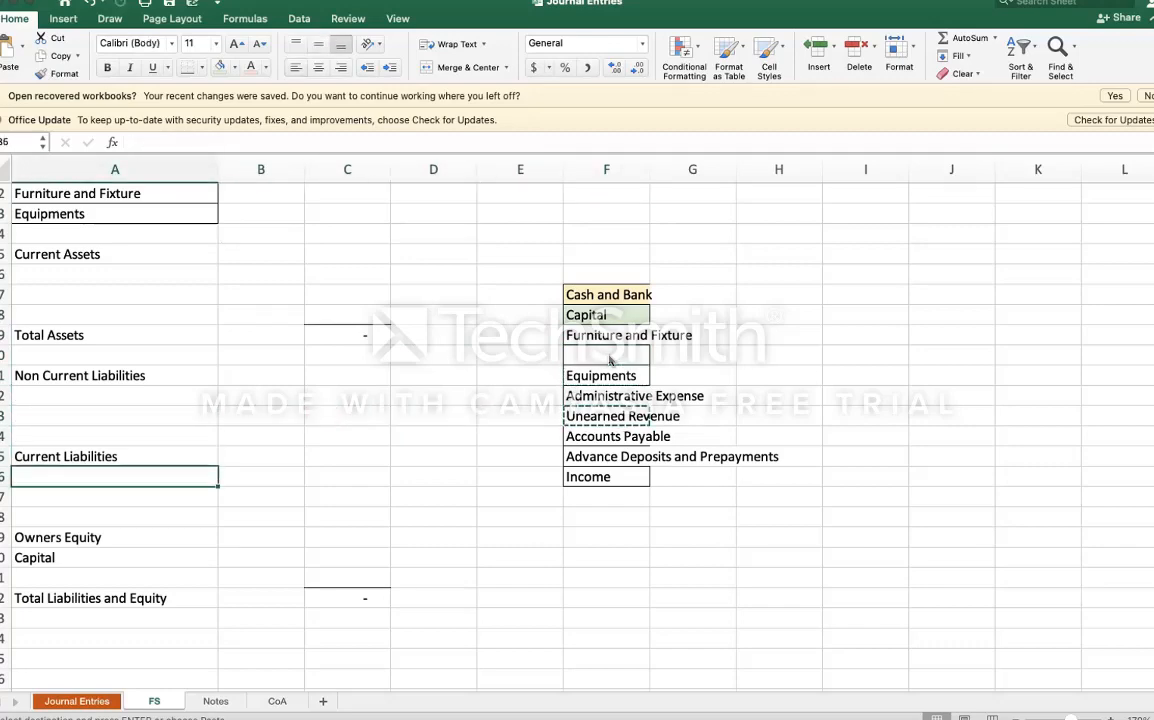
key(ctrl+v)
Step: Copy "Accounts Payable" from F34 of the account list into A37, below Unearned Revenue
key(Right)
key(Right)
key(Right)
key(Right)
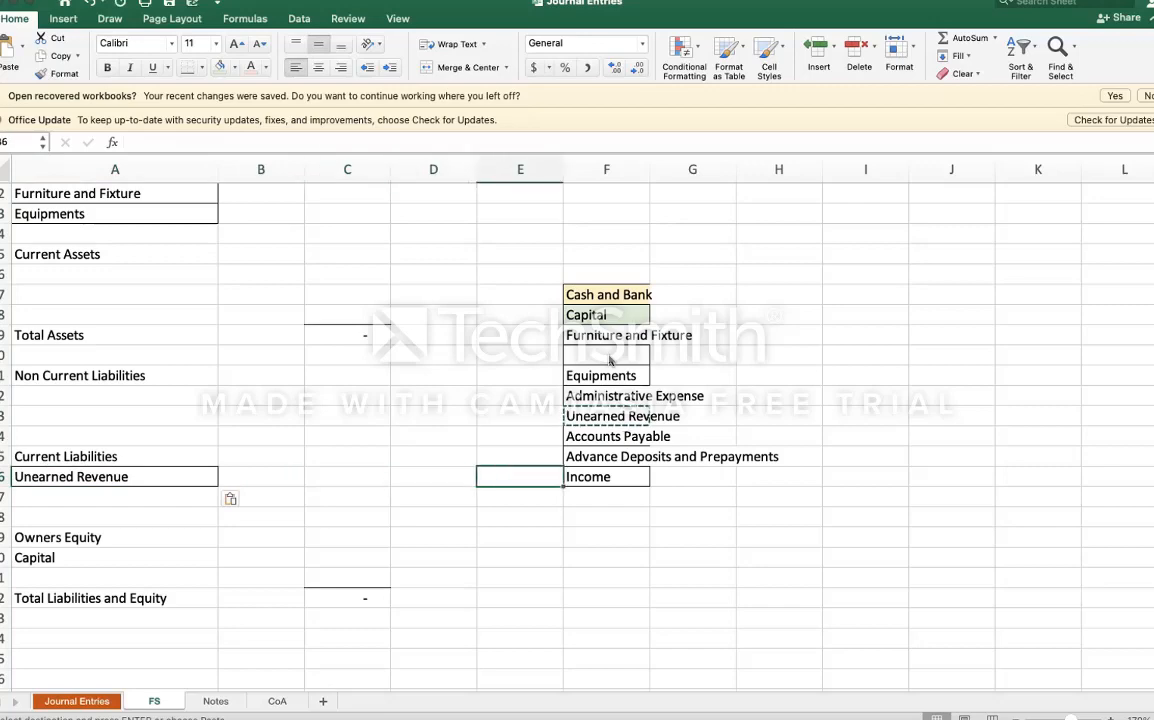
key(Up)
key(Up)
key(Right)
key(ctrl+c)
key(Left)
key(Left)
key(Left)
key(Left)
key(Left)
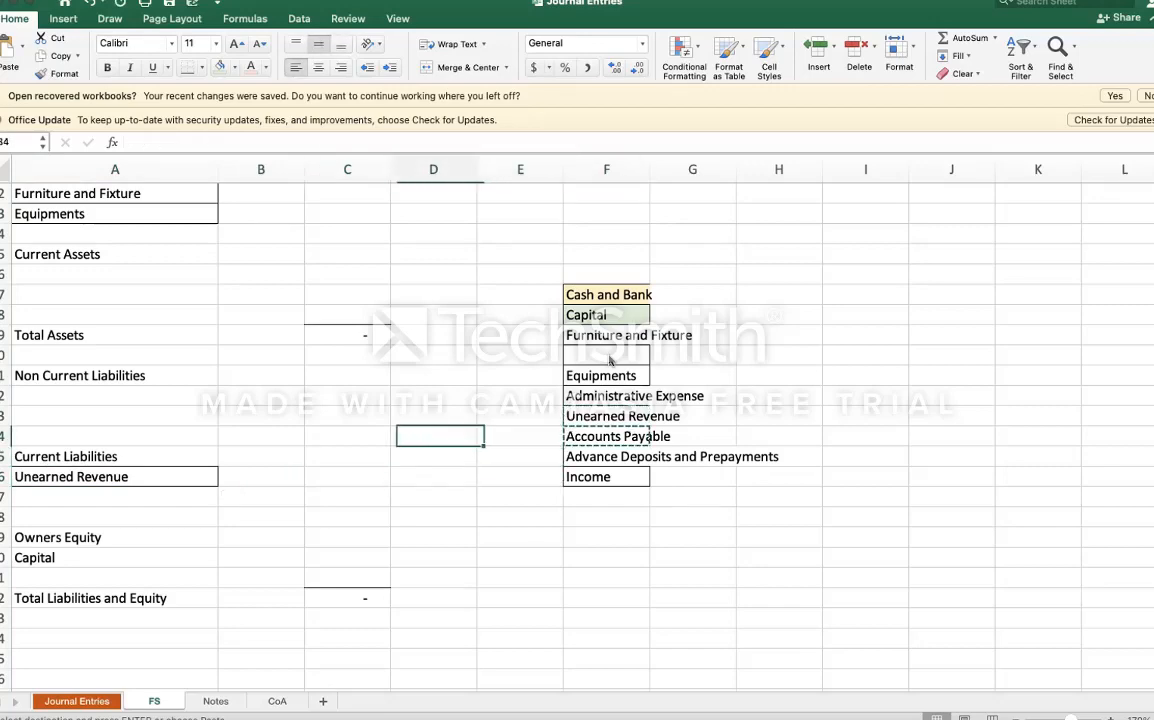
key(Down)
key(Down)
key(Down)
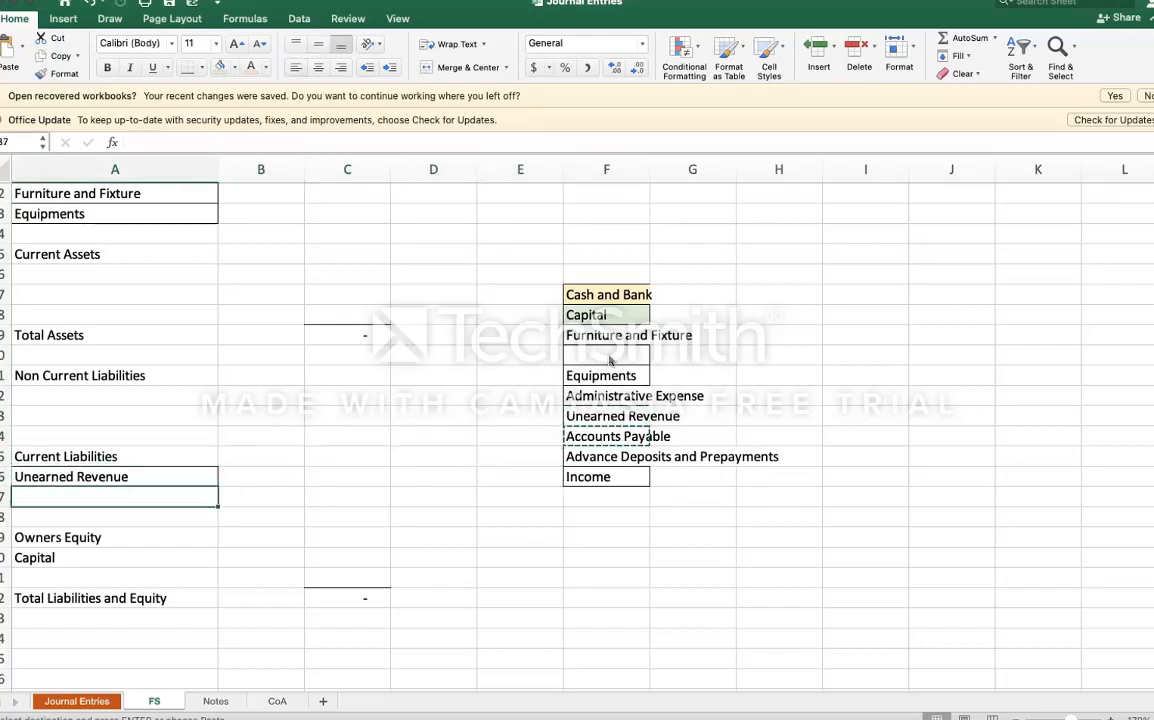
key(ctrl+v)
Step: Copy "Advance Deposits and Prepayments" from F35 of the account list into A26, directly below the Current Assets heading
key(Right)
key(Right)
key(Right)
key(Right)
key(Right)
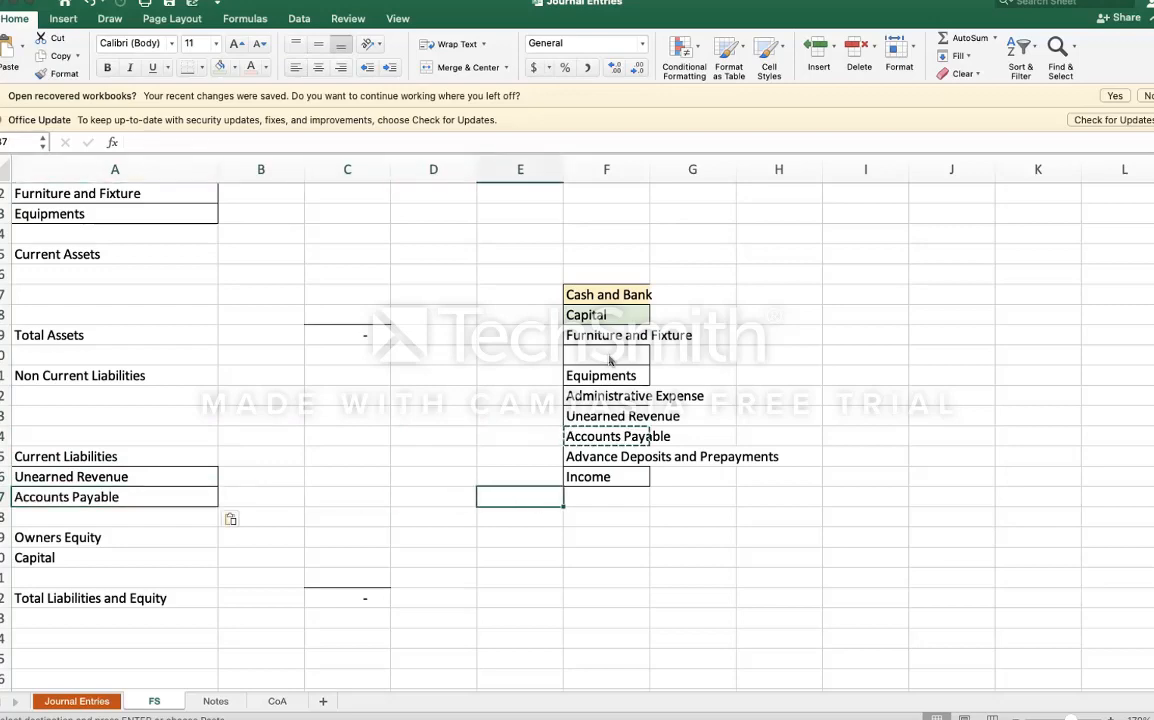
key(Up)
key(Up)
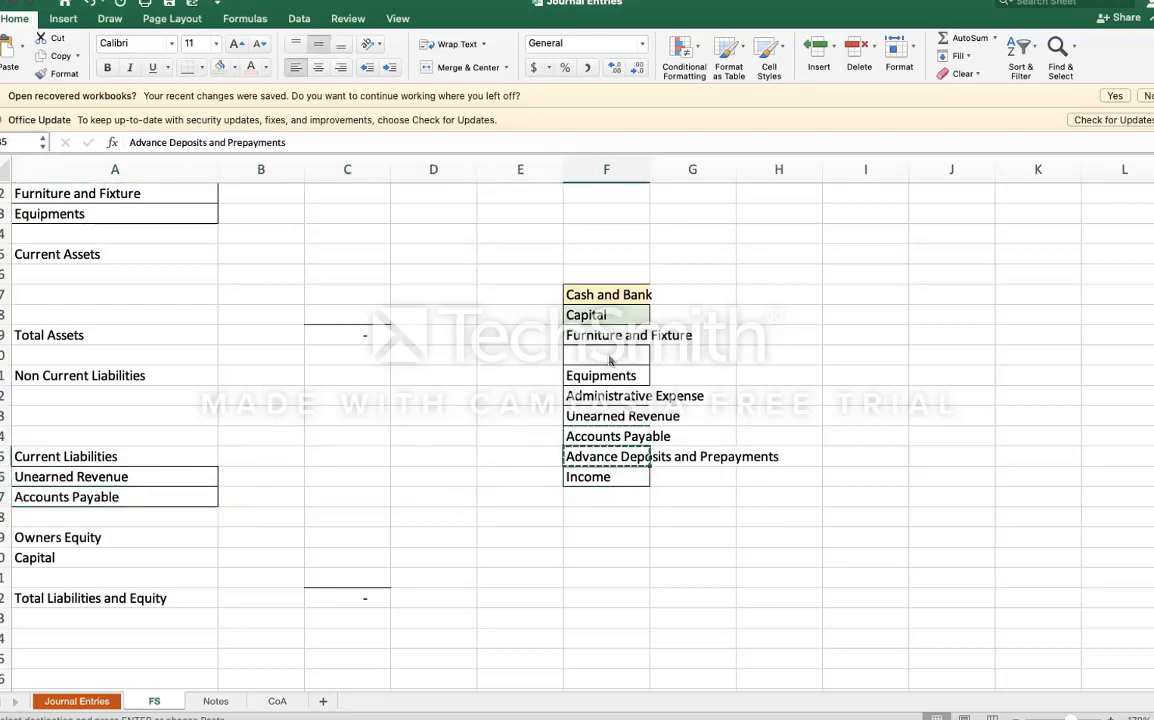
key(Left)
key(Left)
key(Left)
key(Left)
key(Left)
key(Up)
key(Up)
key(Up)
key(Up)
key(Up)
key(Up)
key(Up)
key(Up)
key(Up)
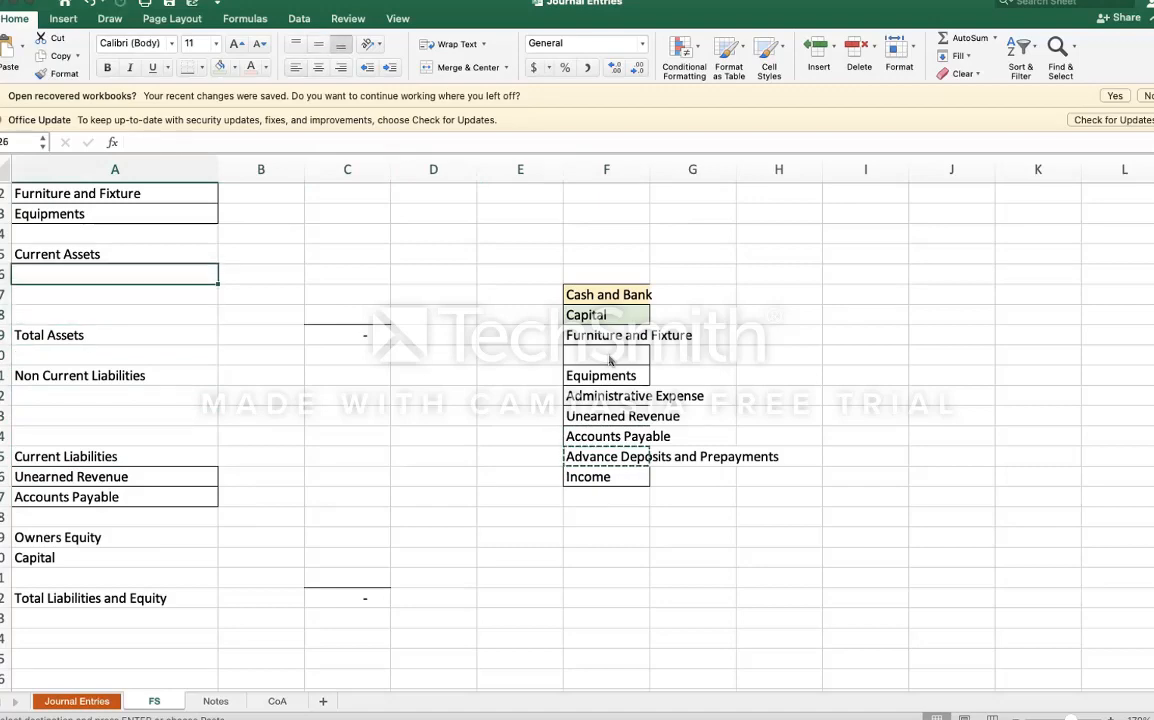
key(ctrl+v)
Step: Copy "Cash and Bank" from F27 of the account list into A27, below Advance Deposits and Prepayments
key(Right)
key(Right)
key(Right)
key(Right)
key(Down)
key(Right)
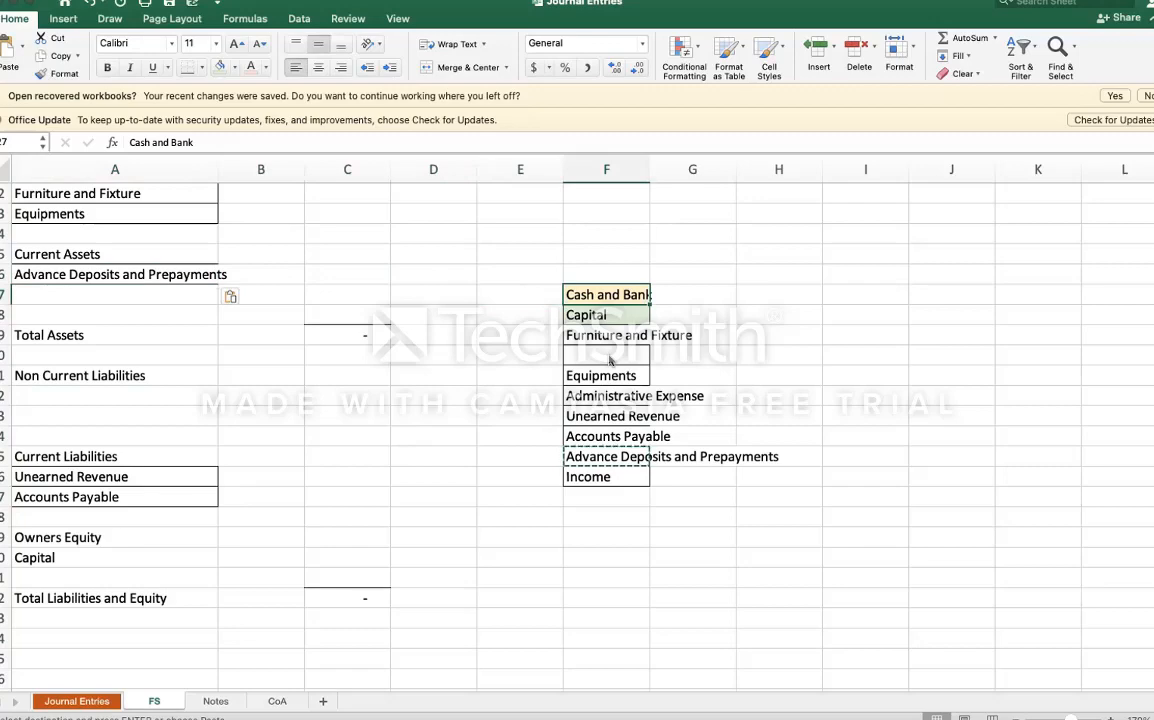
key(Left)
key(Left)
key(Left)
key(Left)
key(Left)
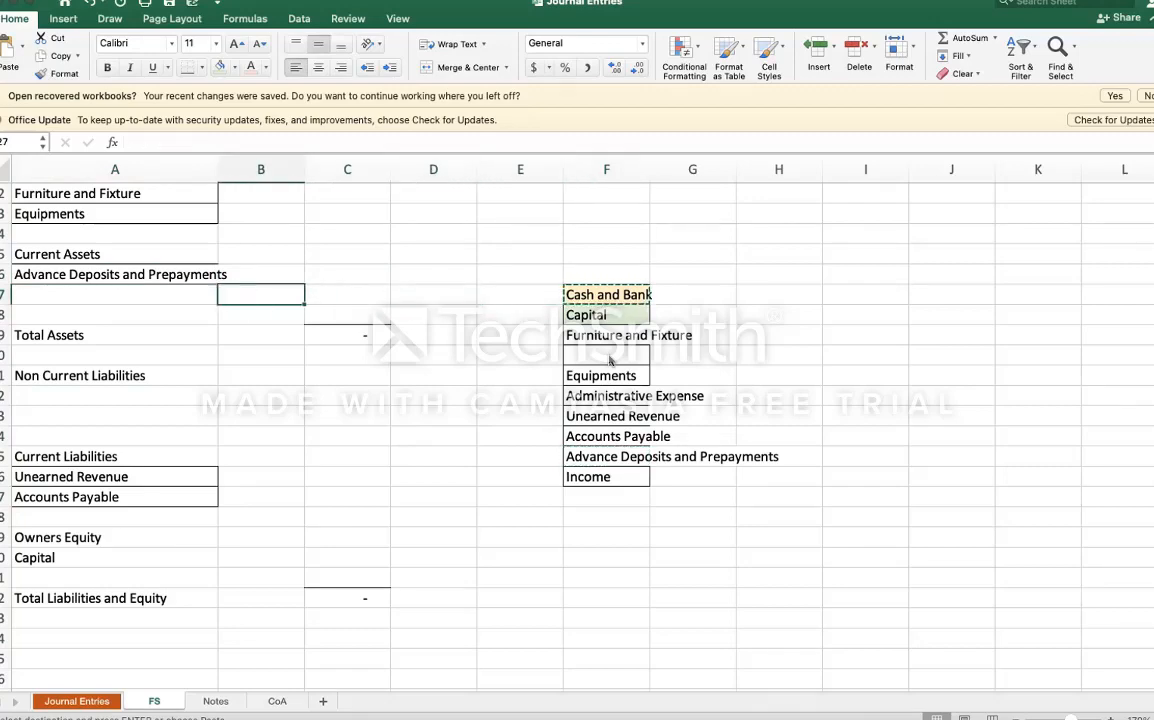
key(super+v)
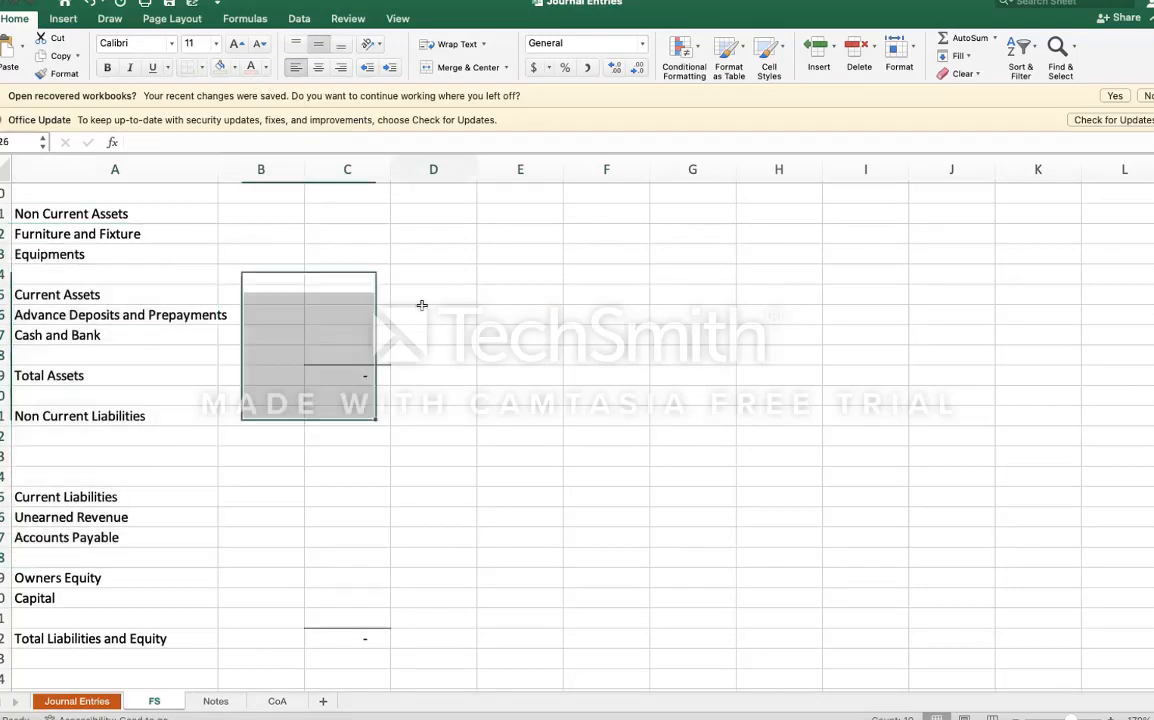
Step: Copy "Furniture and Fixture" from A22 of the balance sheet into A29 of the Notes sheet, below the Finance Cost note
click(420, 308)
scroll(143, 251, up, 3)
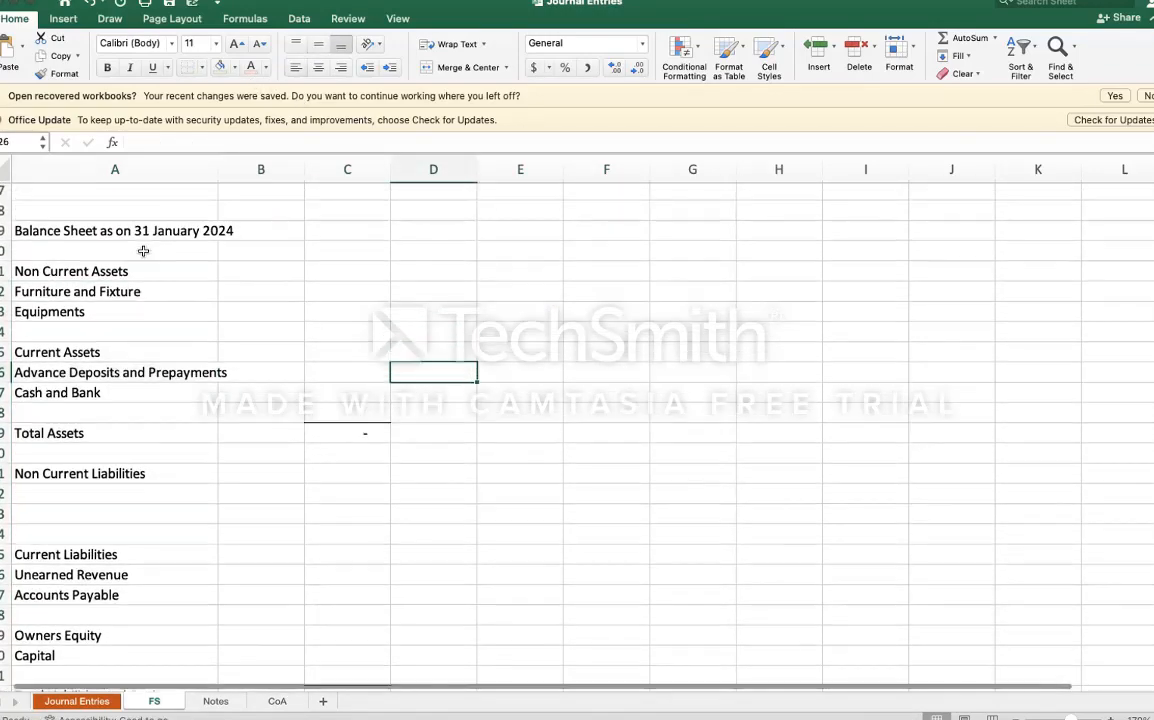
click(210, 273)
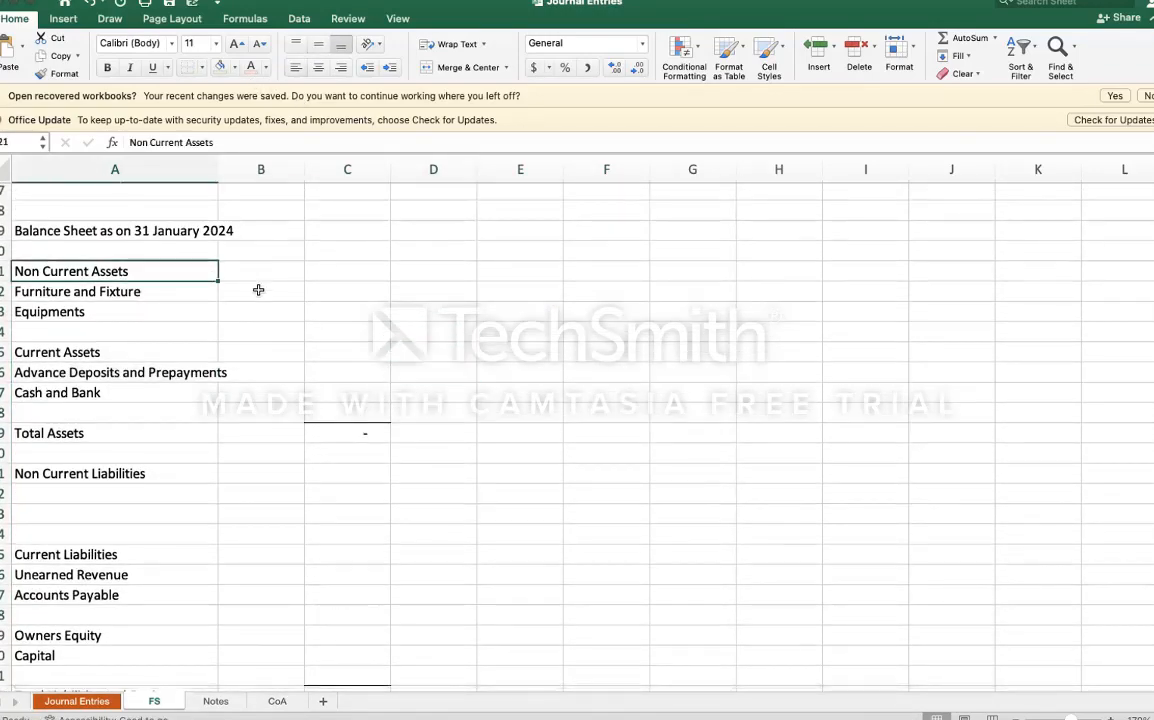
click(258, 290)
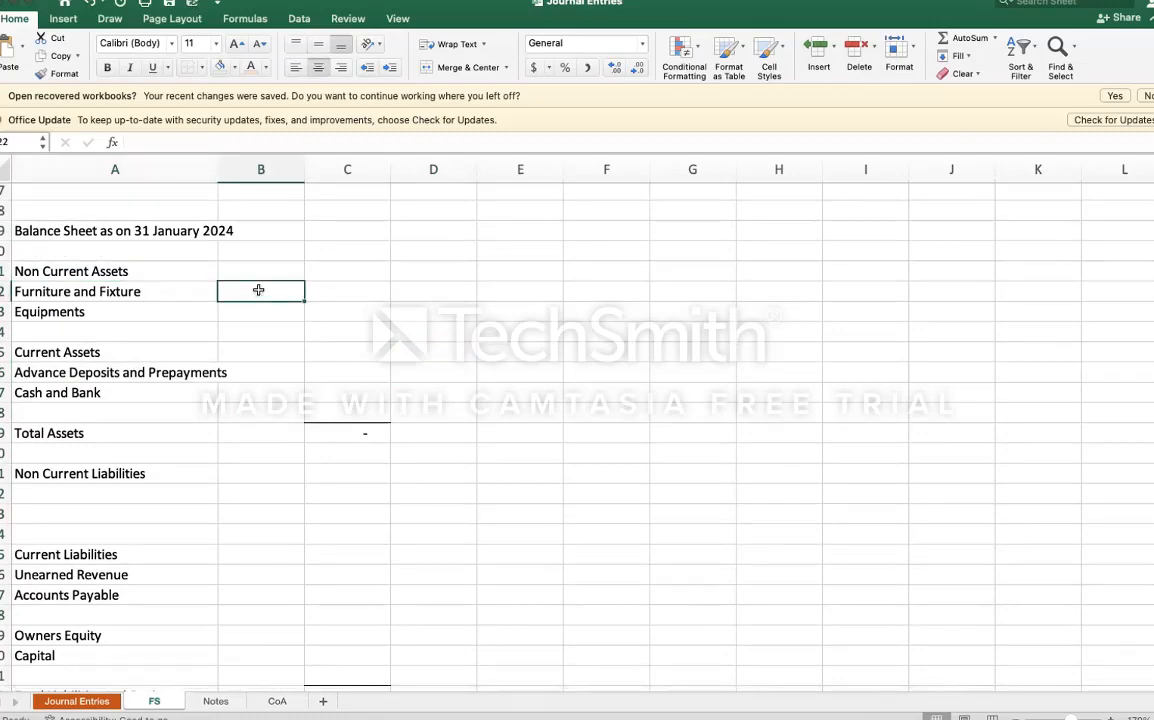
key(Left)
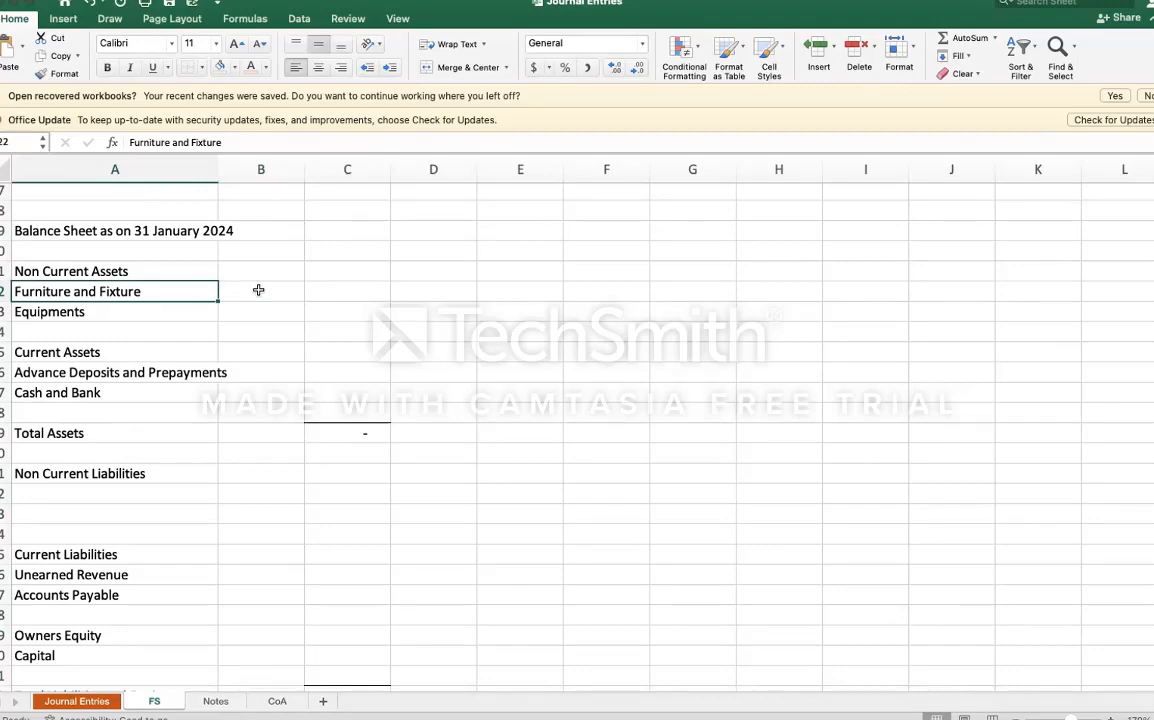
key(shift+Down)
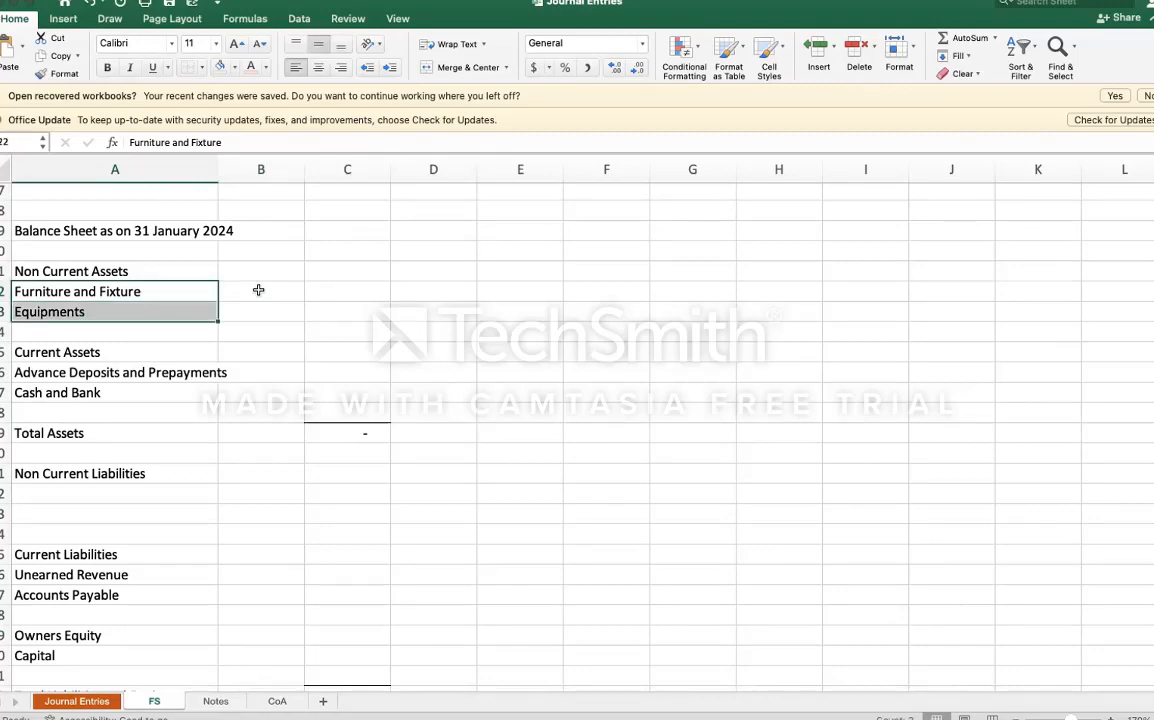
key(Up)
key(Down)
key(ctrl+c)
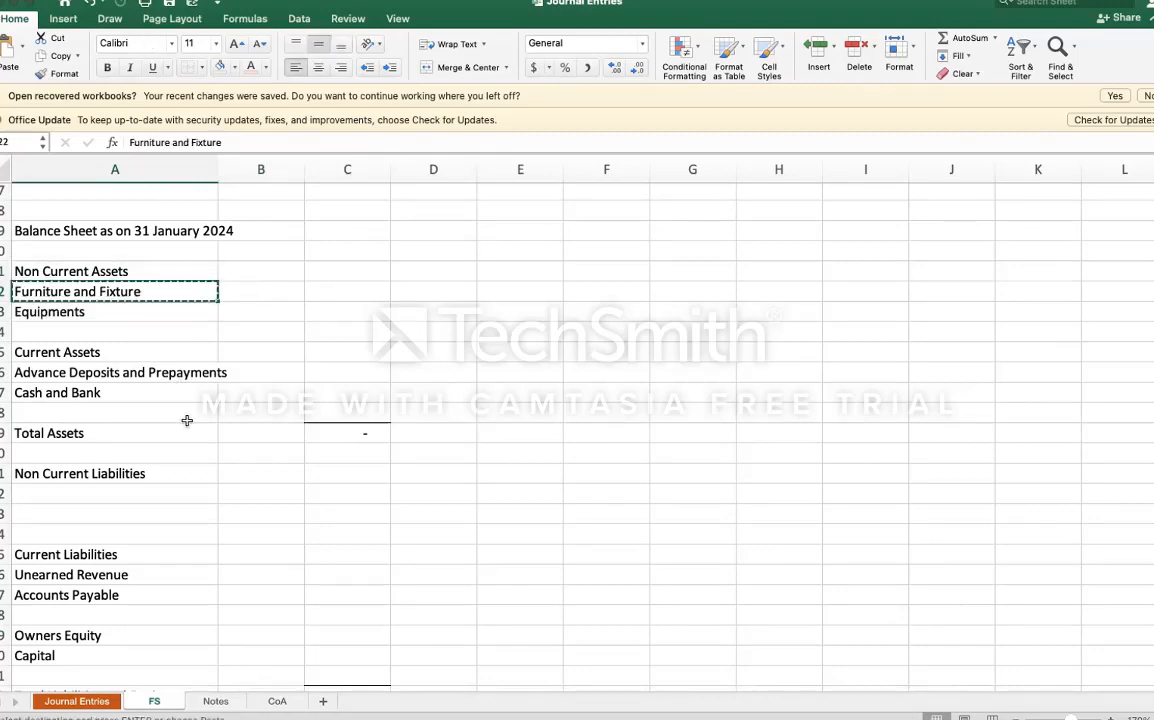
click(217, 701)
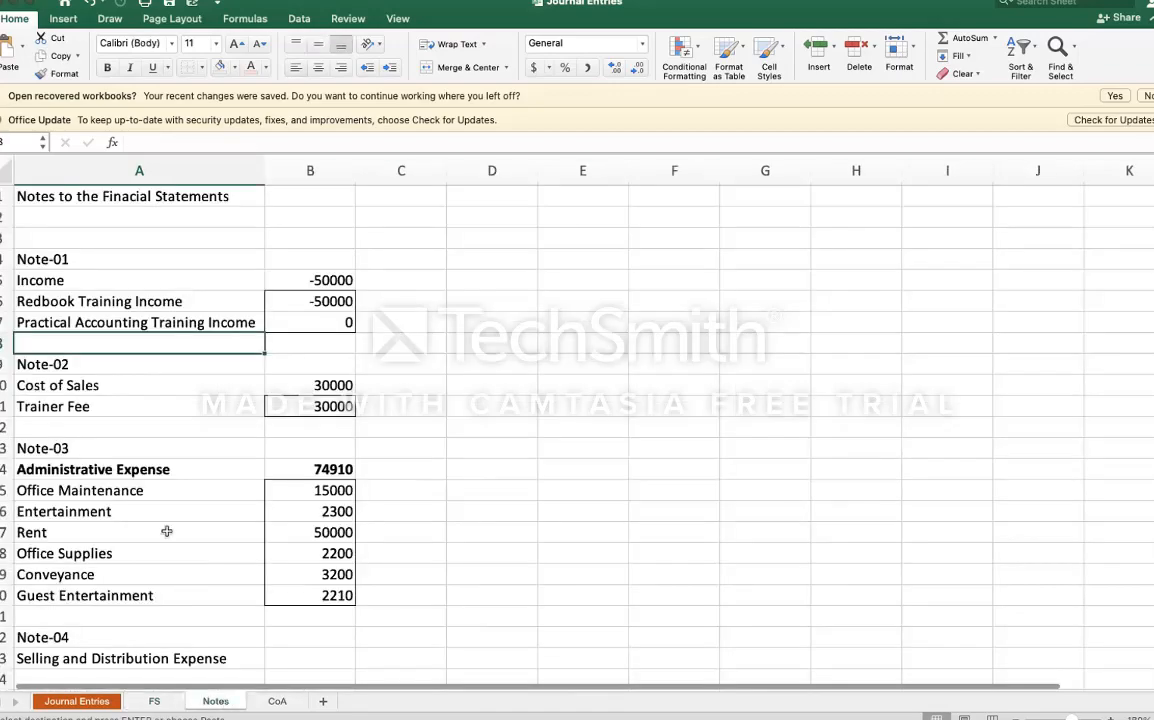
scroll(166, 532, down, 6)
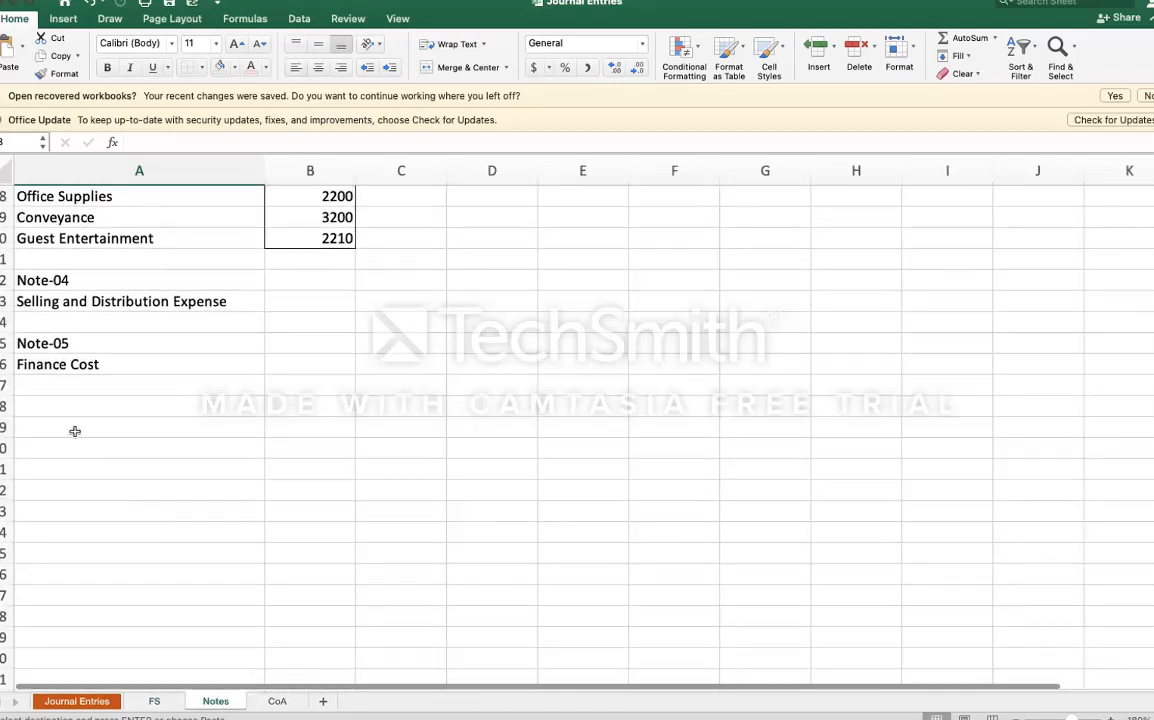
click(75, 430)
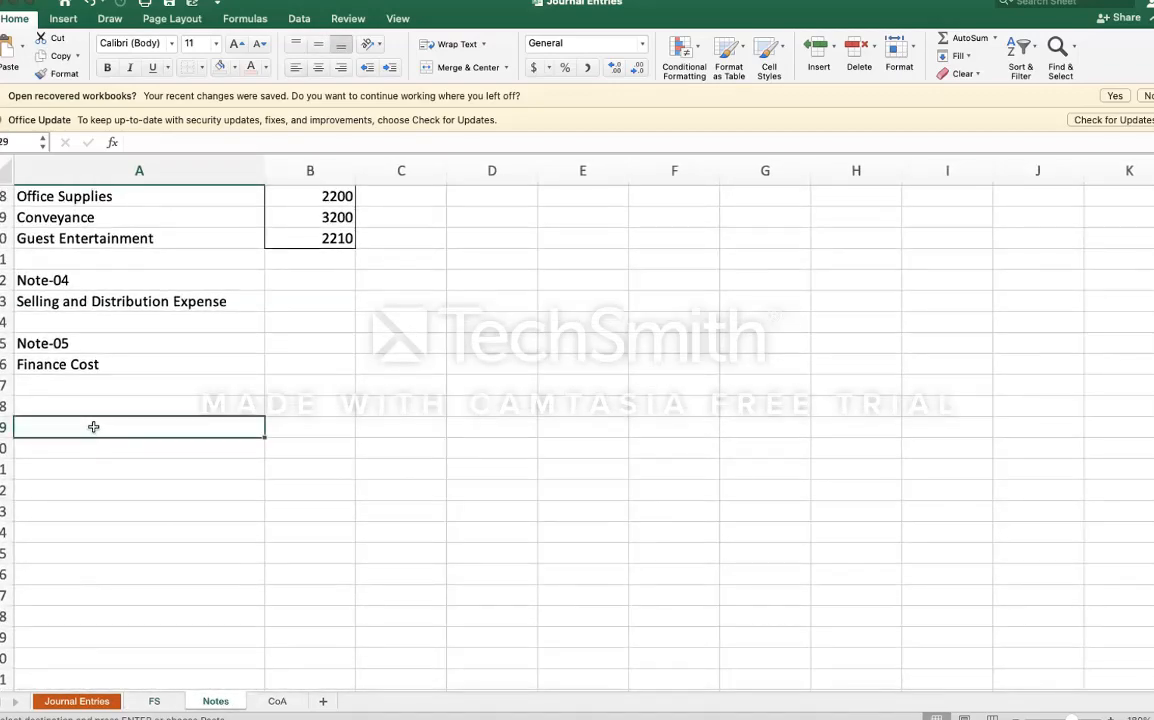
key(super+v)
Step: Enter the note heading "Note-06" in A28, directly above Furniture and Fixture on the Notes sheet
key(Up)
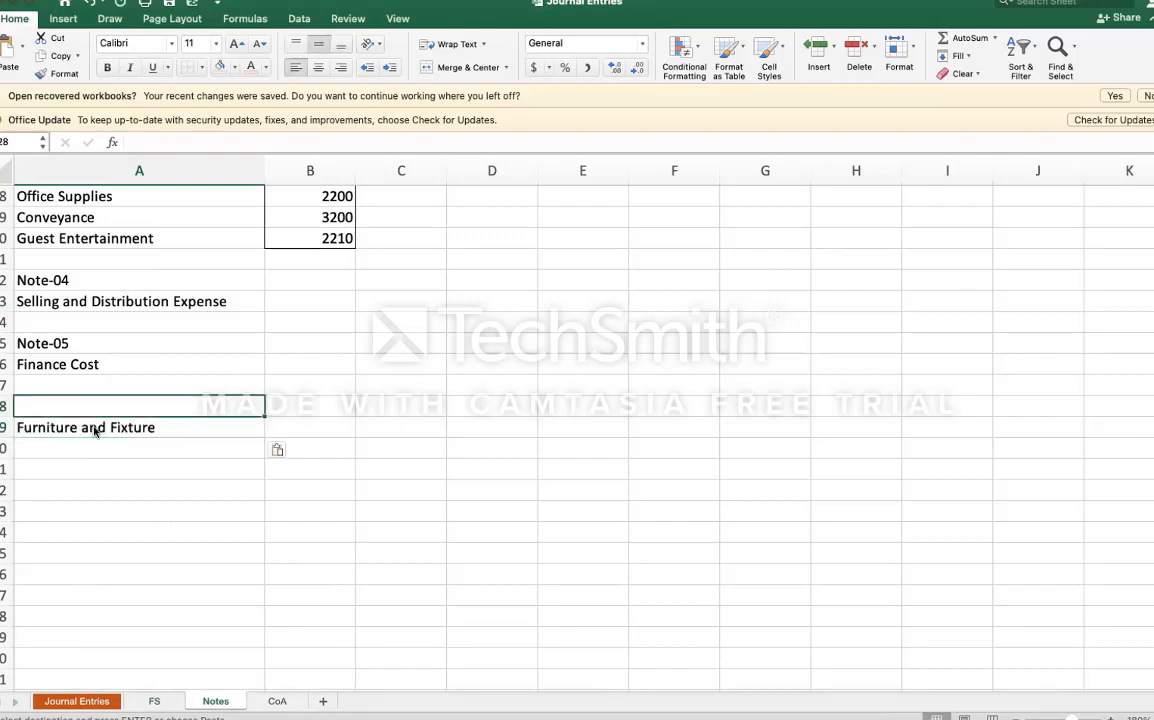
text(Note-0)
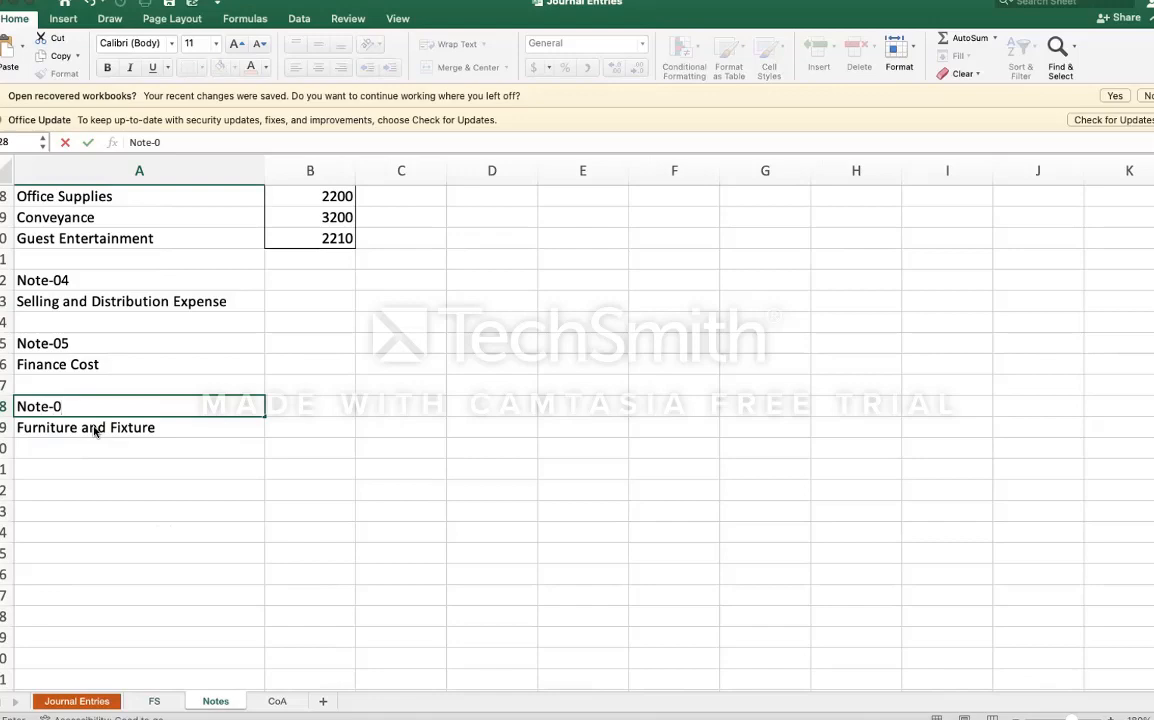
text(6)
key(Return)
key(Up)
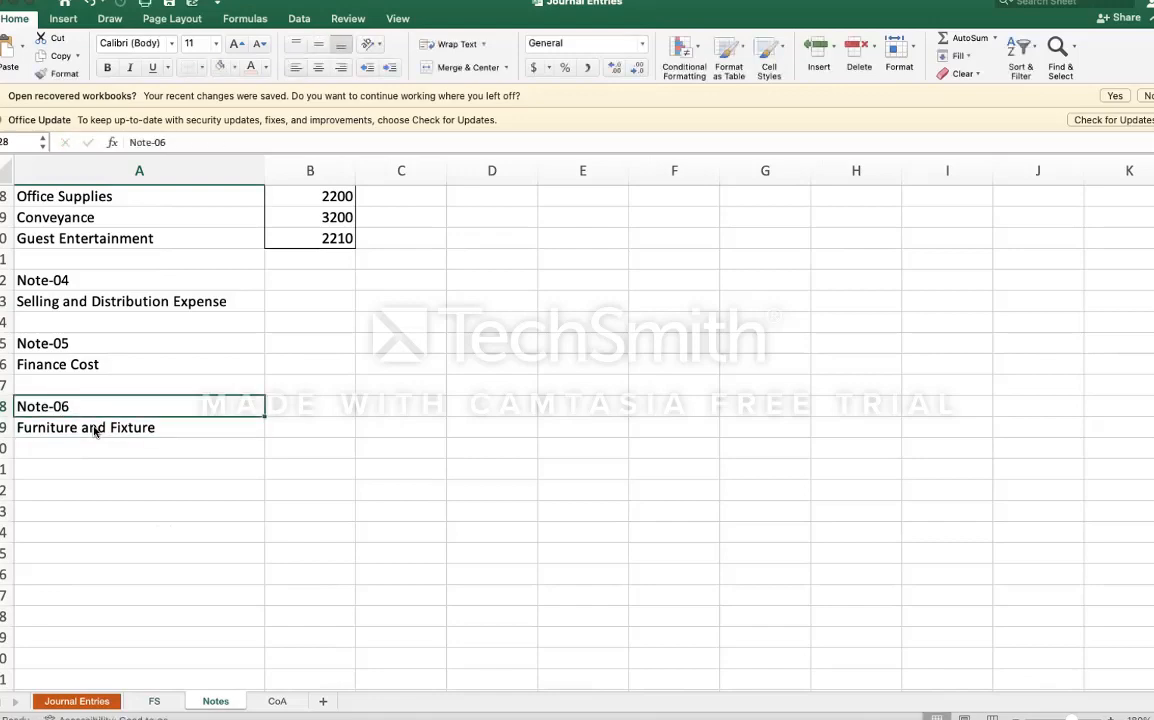
key(super+b)
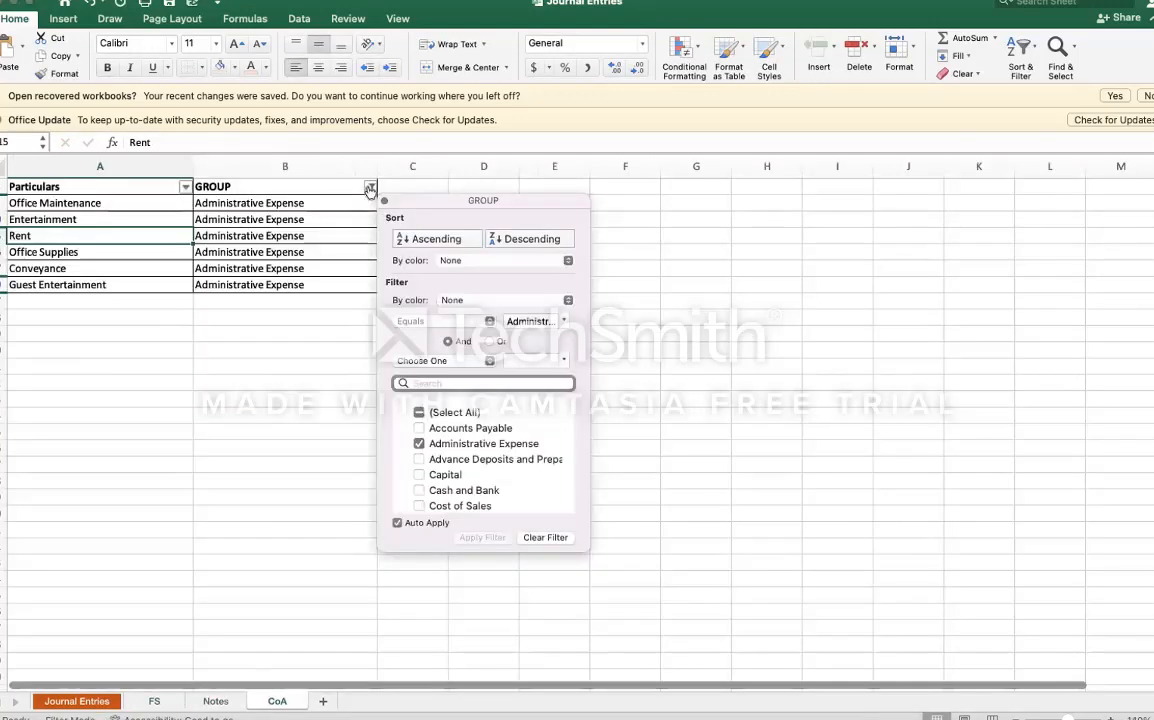
Step: Filter the CoA sheet's GROUP column to Furniture and Fixture and copy the Chair and Table particulars
click(369, 189)
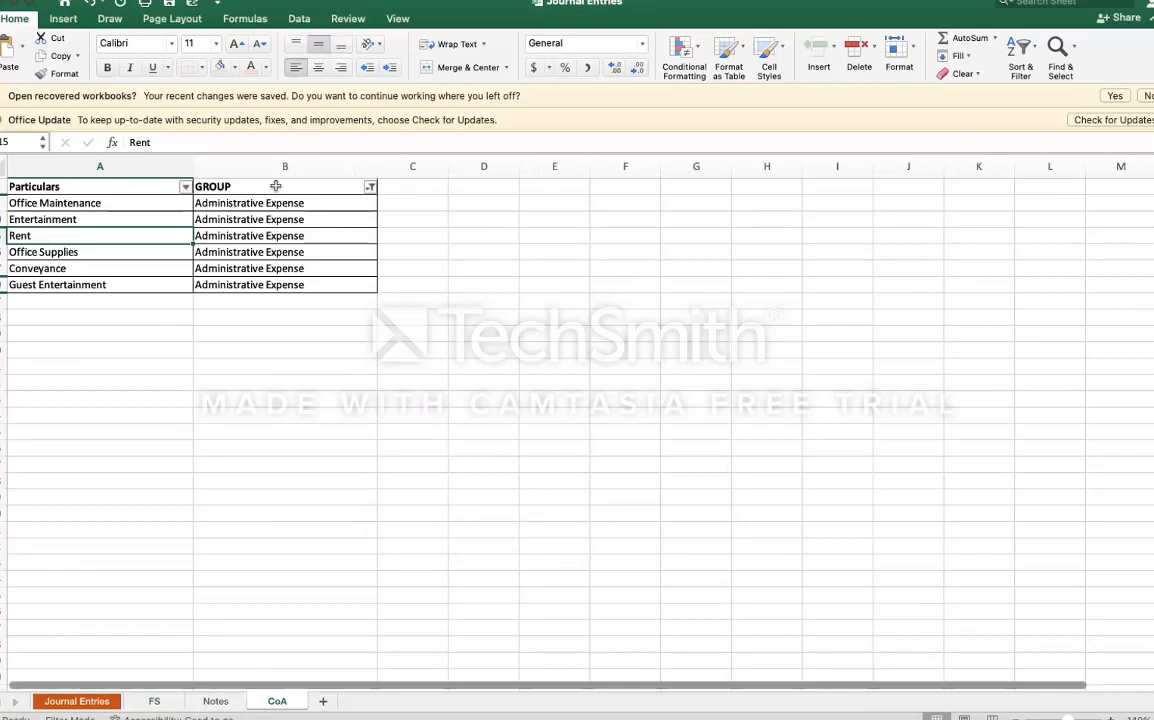
click(333, 186)
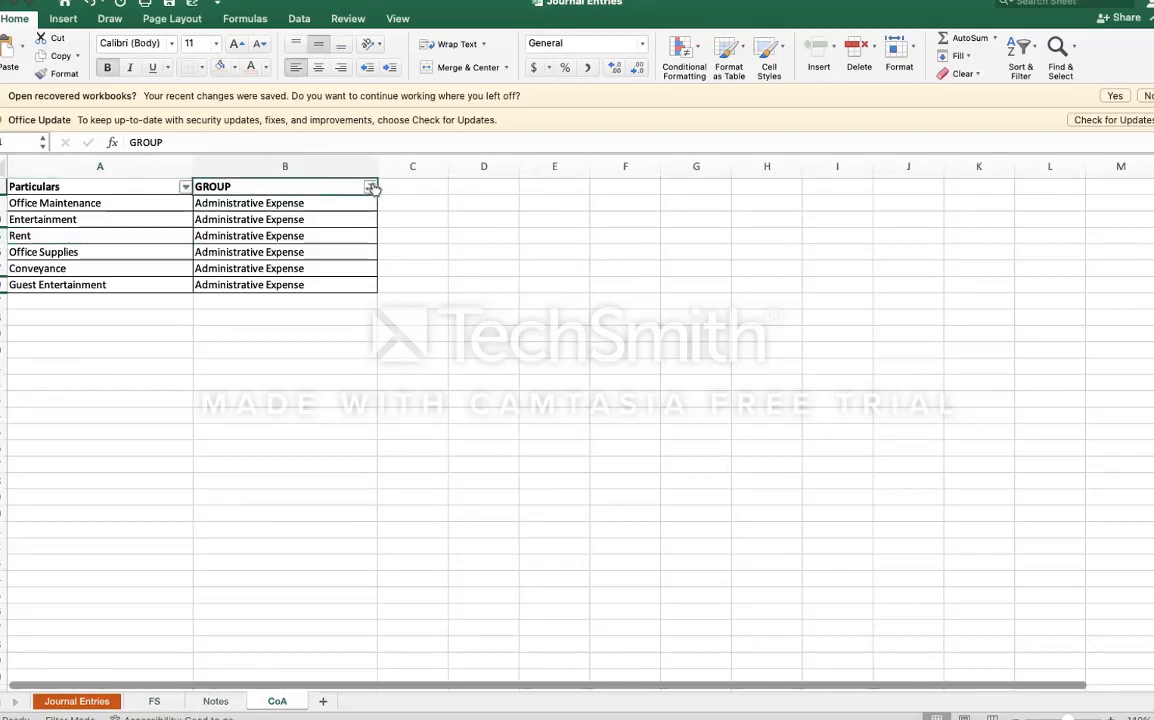
click(371, 187)
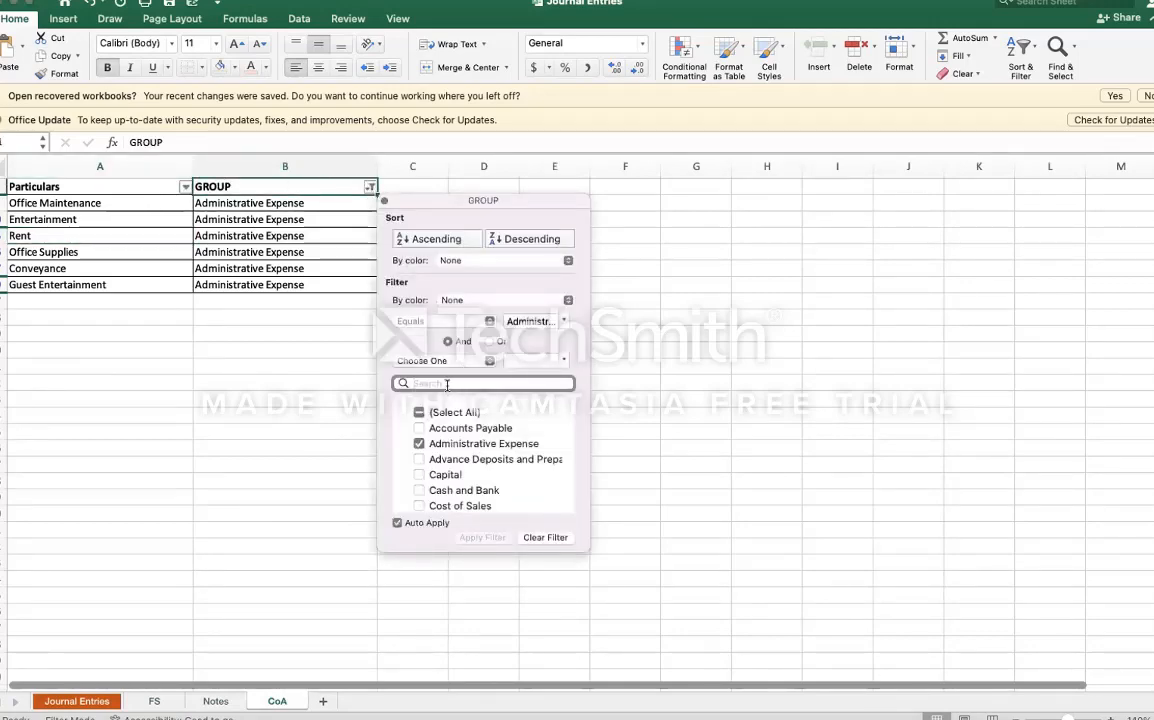
text(fur)
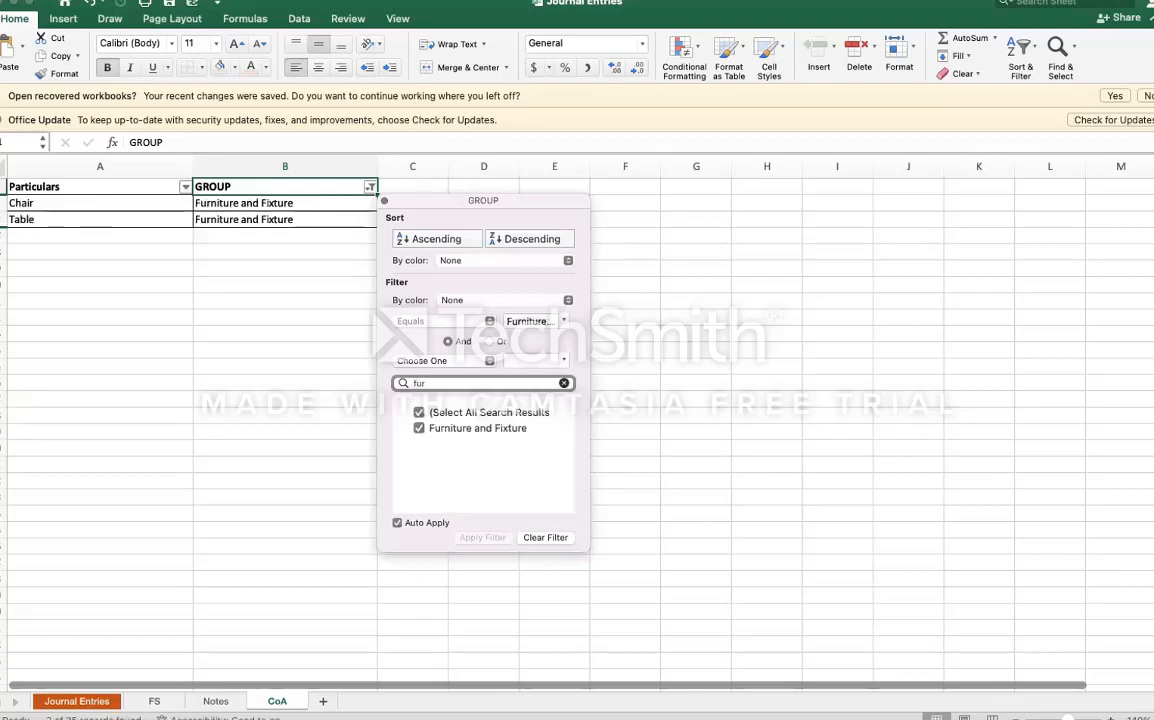
click(190, 453)
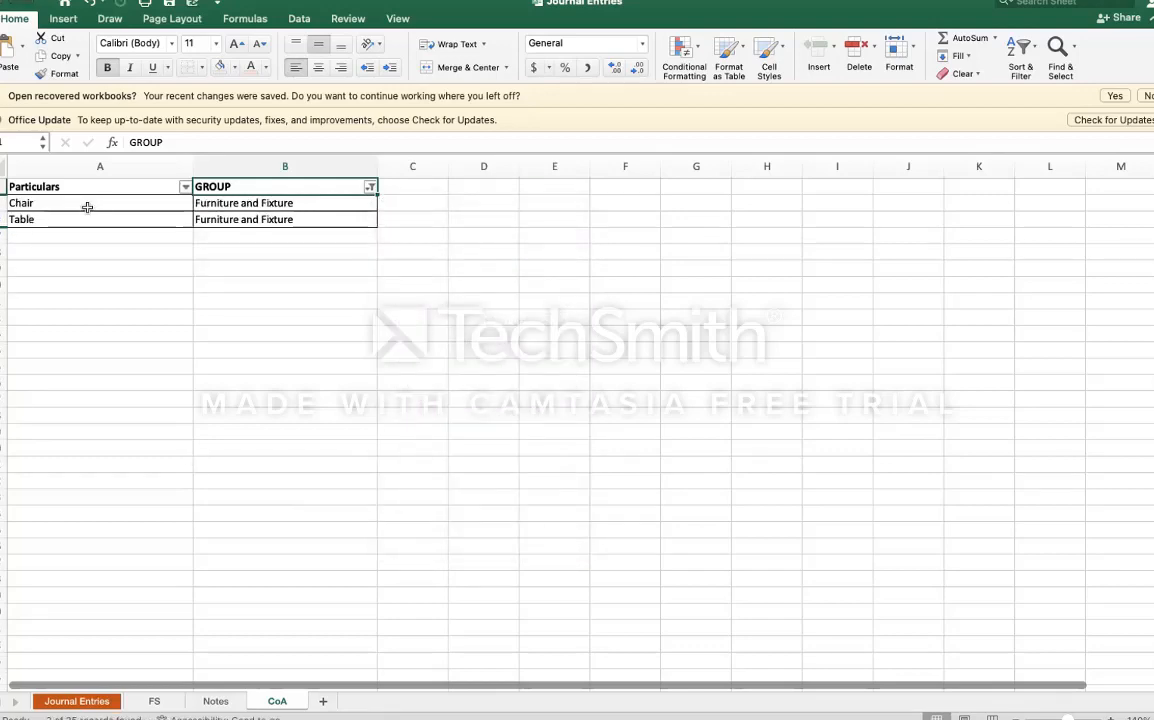
drag(87, 207, 87, 212)
key(super+c)
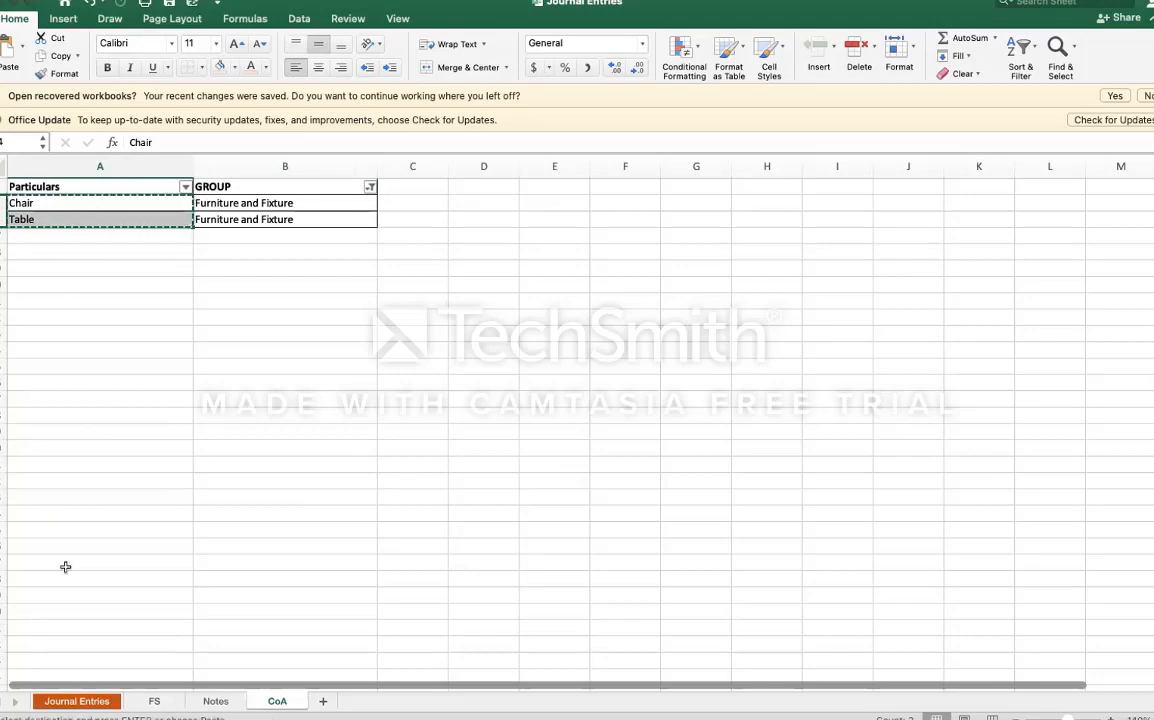
Step: Paste the copied Chair and Table accounts under the Furniture and Fixture heading of Note-06 on the Notes sheet
click(225, 703)
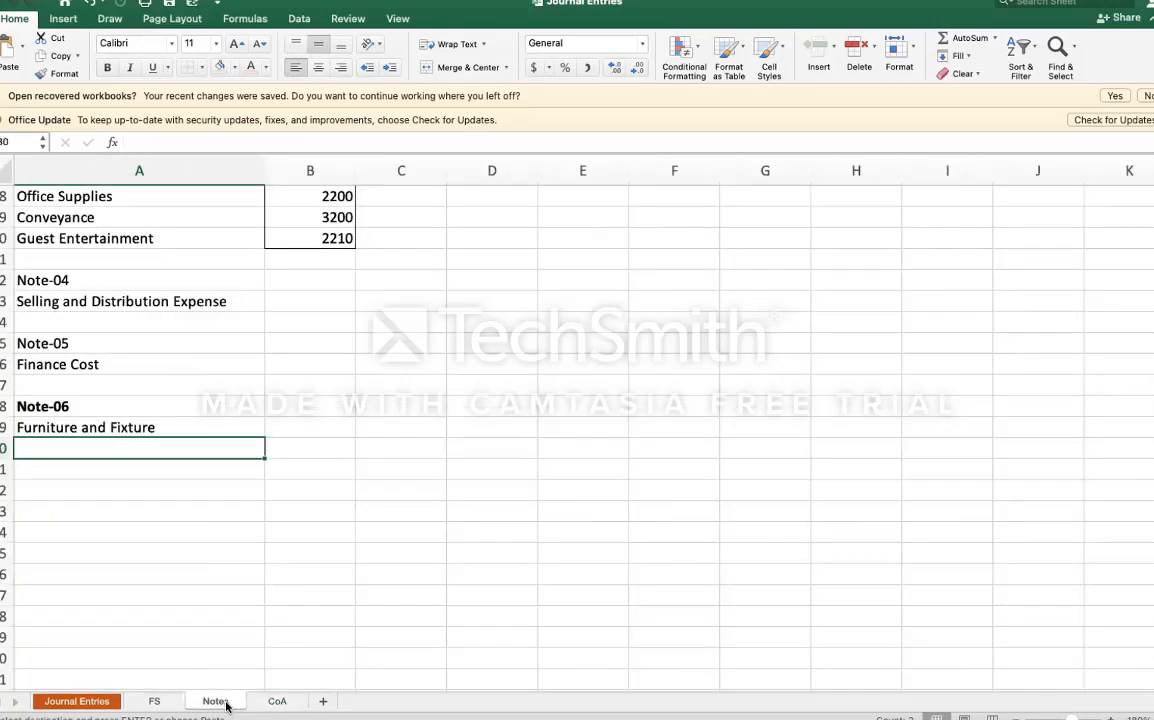
key(super+v)
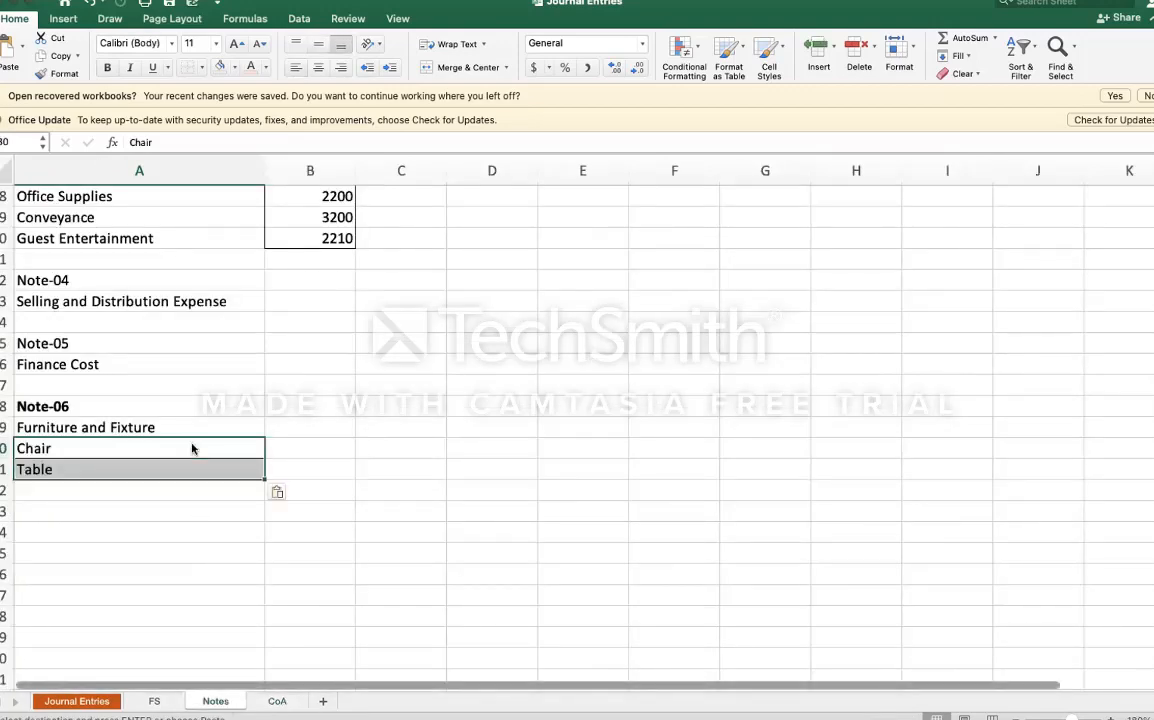
click(299, 448)
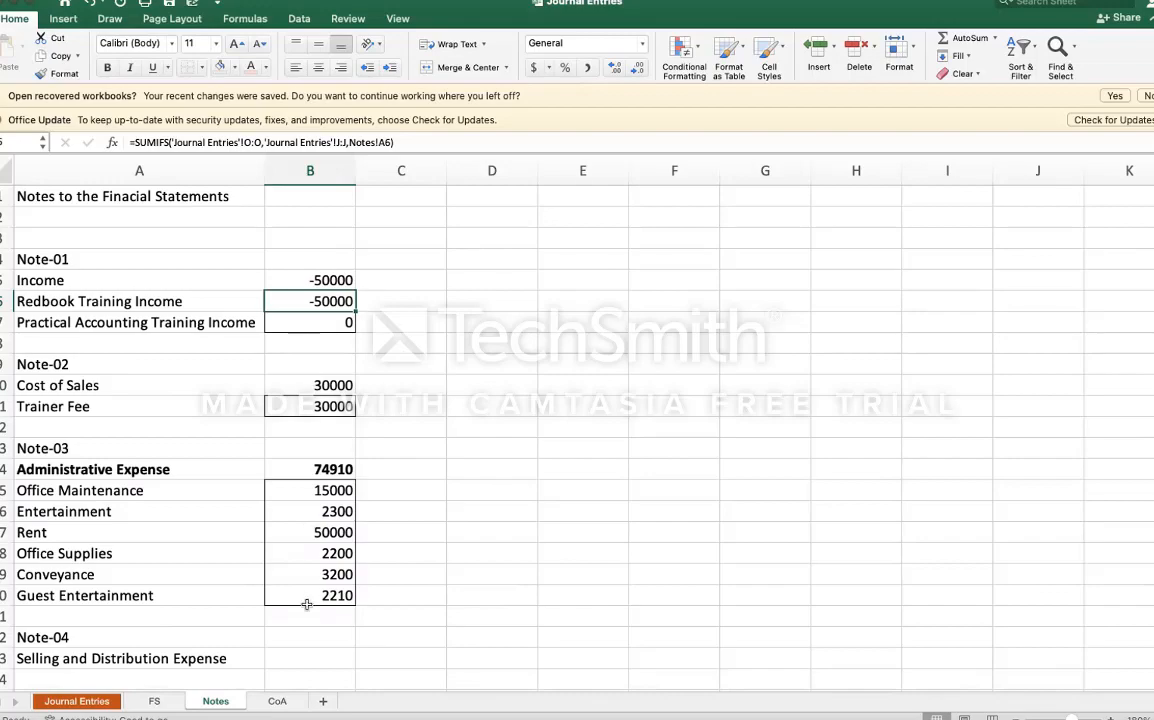
scroll(304, 605, down, 5)
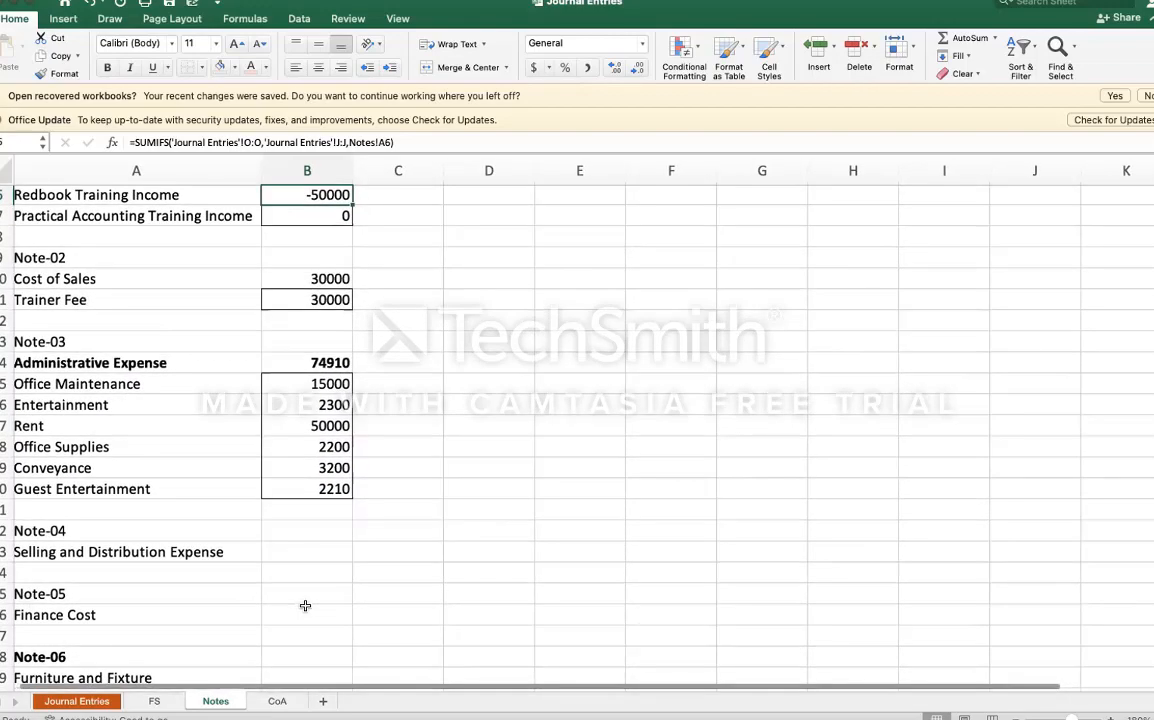
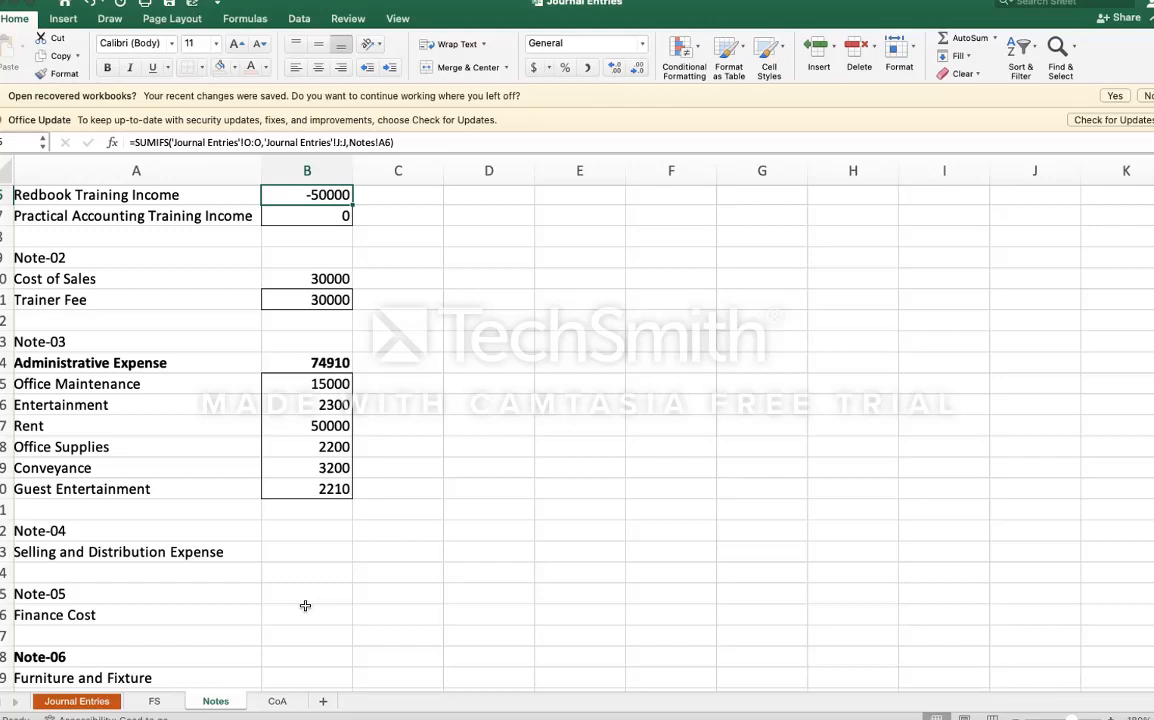
scroll(305, 606, down, 3)
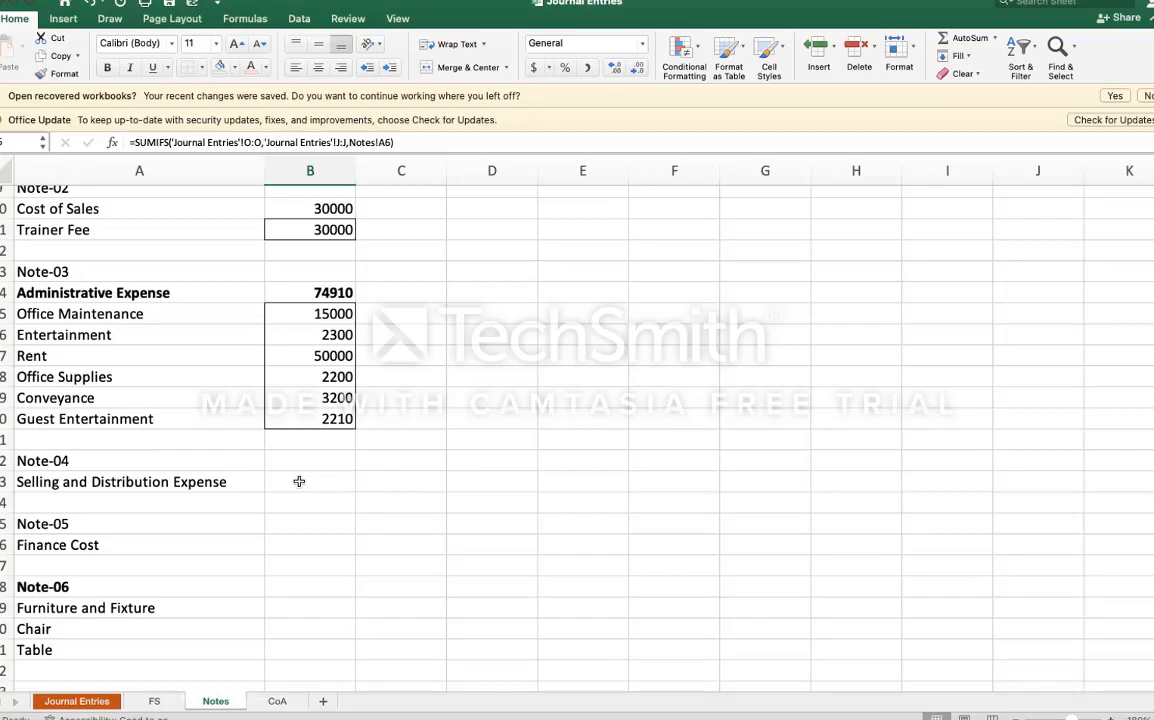
click(299, 481)
scroll(300, 481, down, 5)
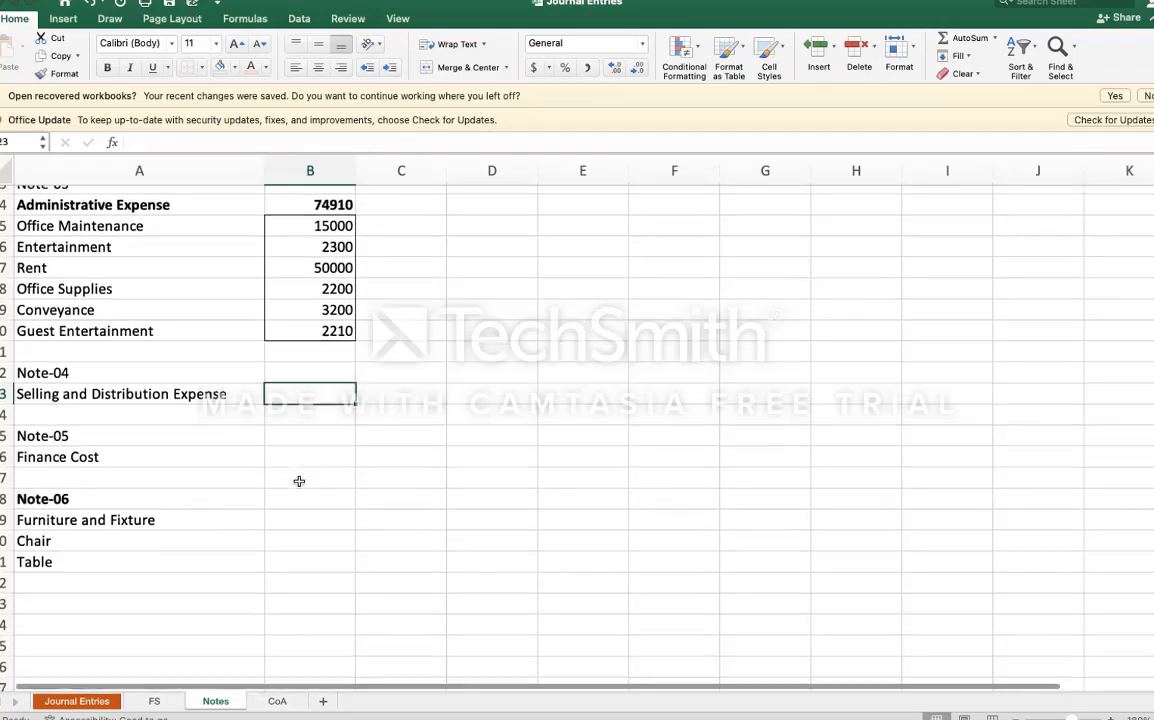
click(156, 528)
key(Right)
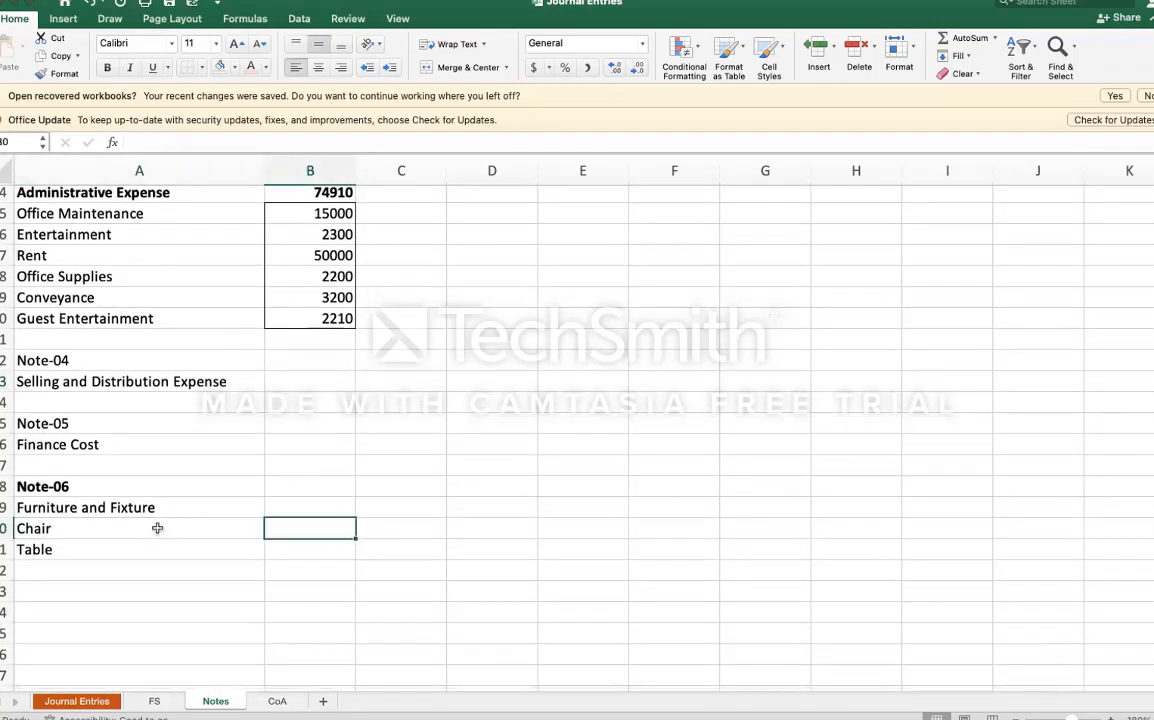
text(=vl)
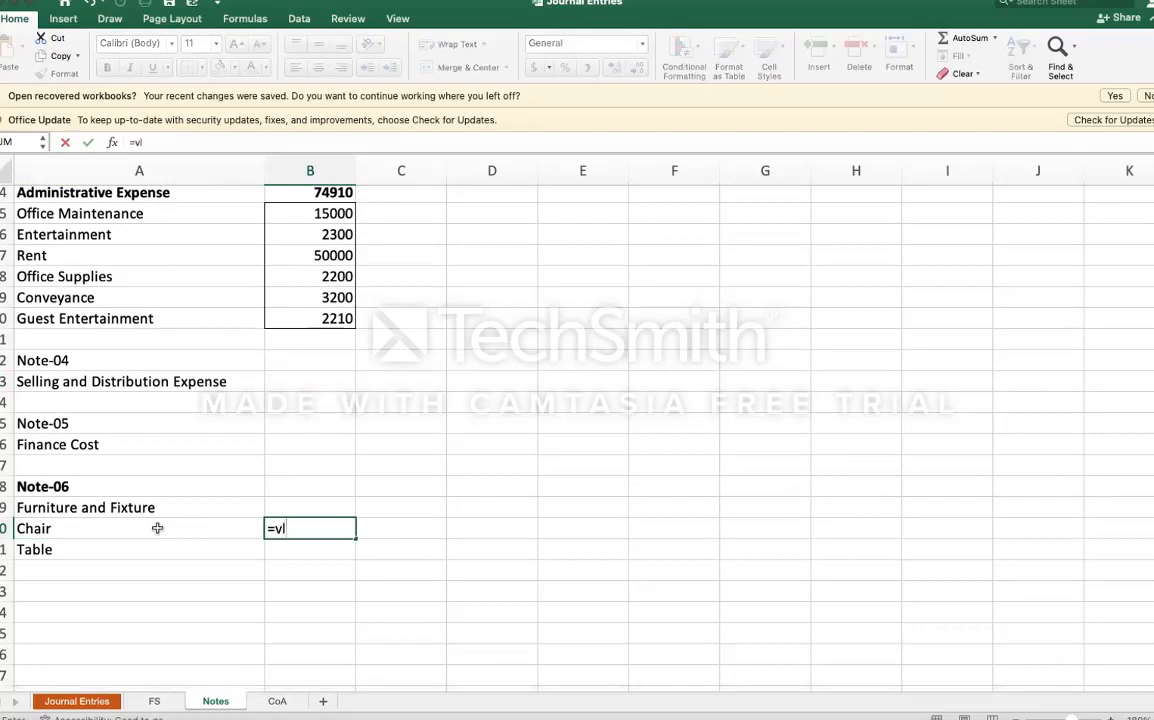
key(Escape)
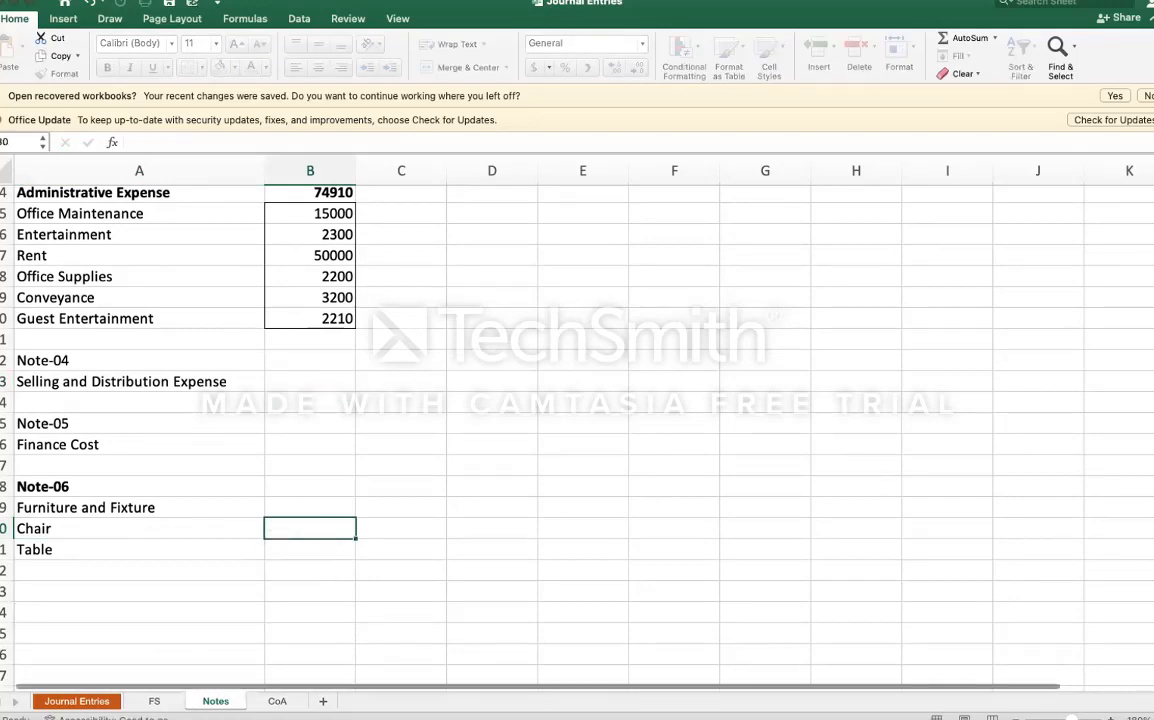
Step: Convert the trial balance range J5:O30 on the Journal Entries sheet into a table with headers
click(99, 705)
click(950, 277)
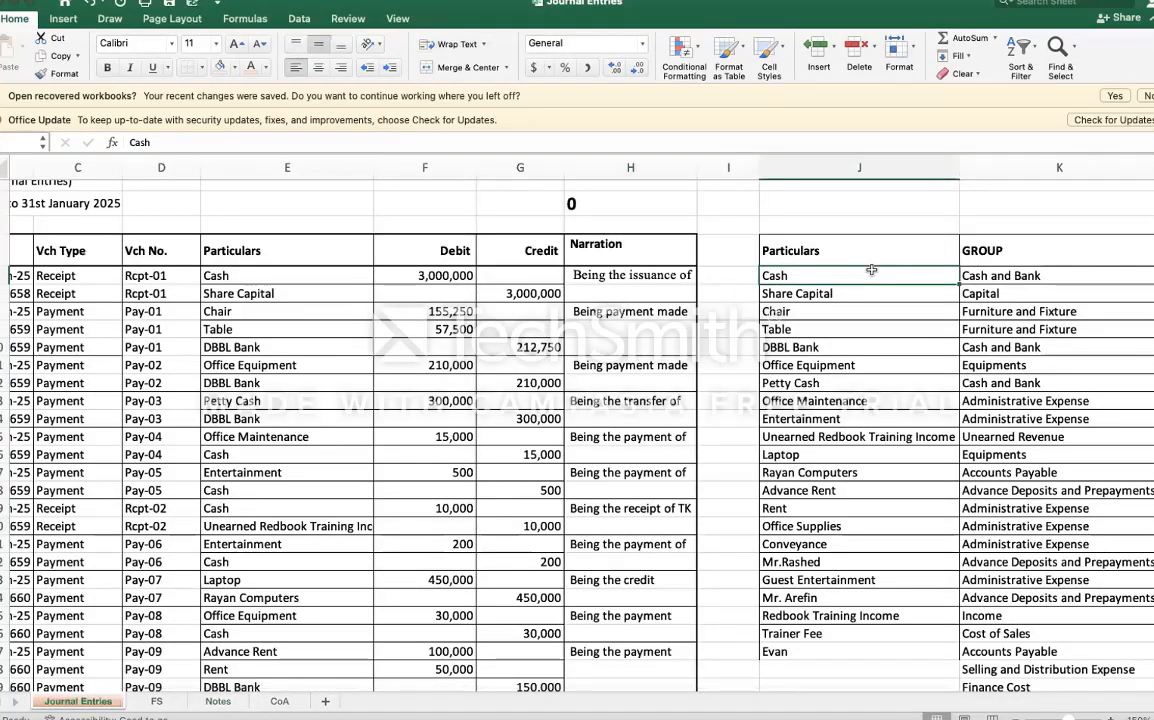
scroll(949, 348, right, 5)
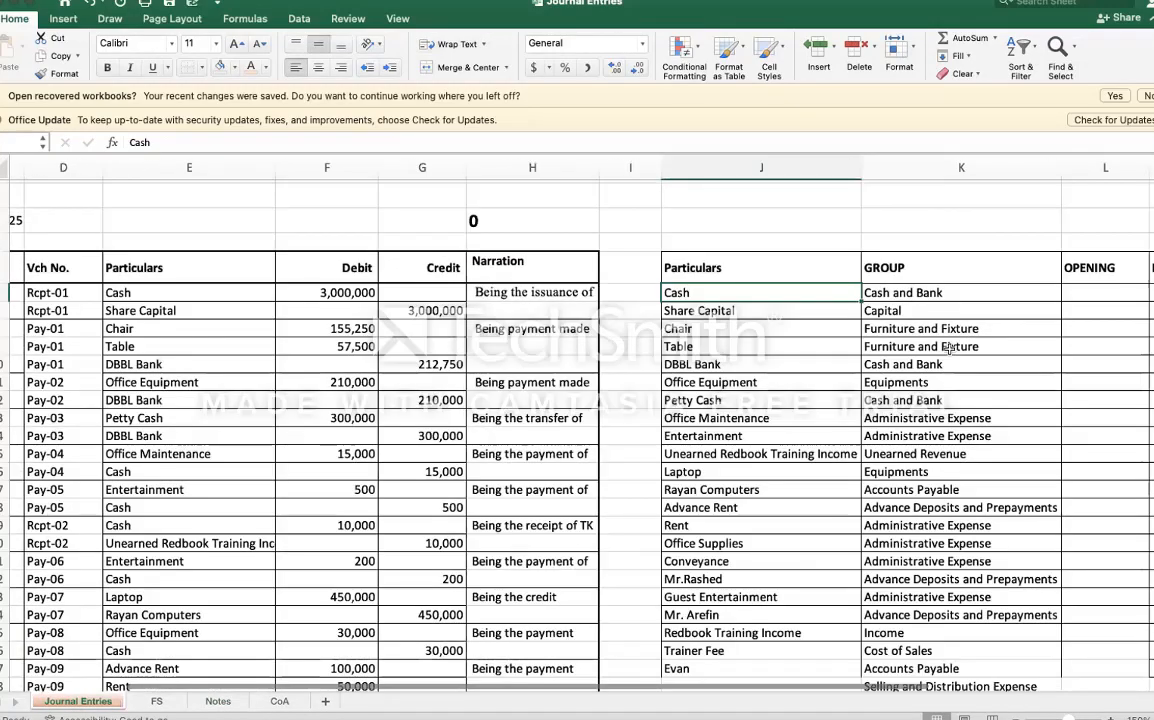
scroll(949, 348, right, 1)
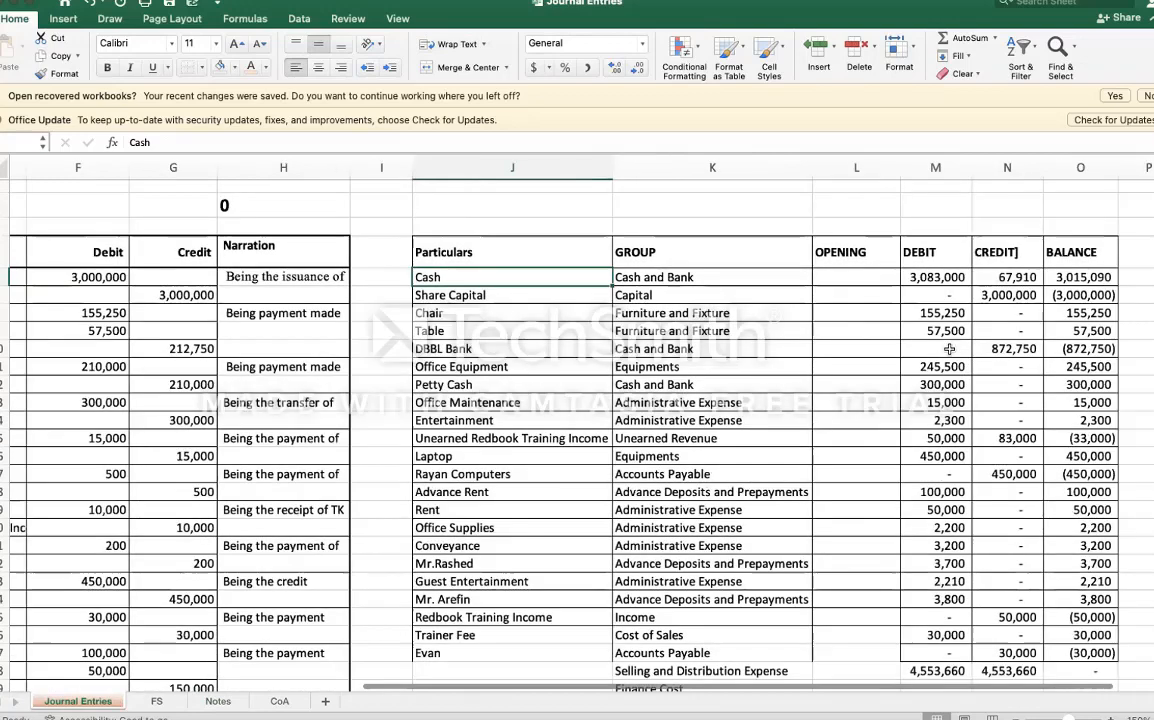
key(ctrl+t)
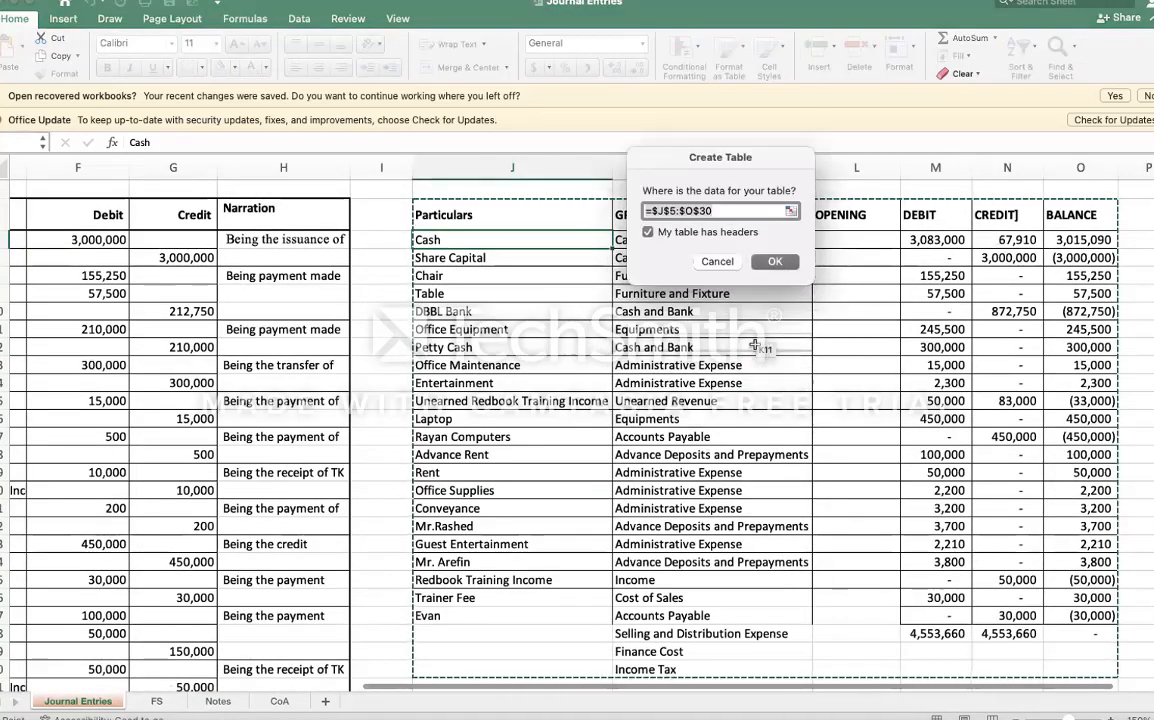
click(775, 262)
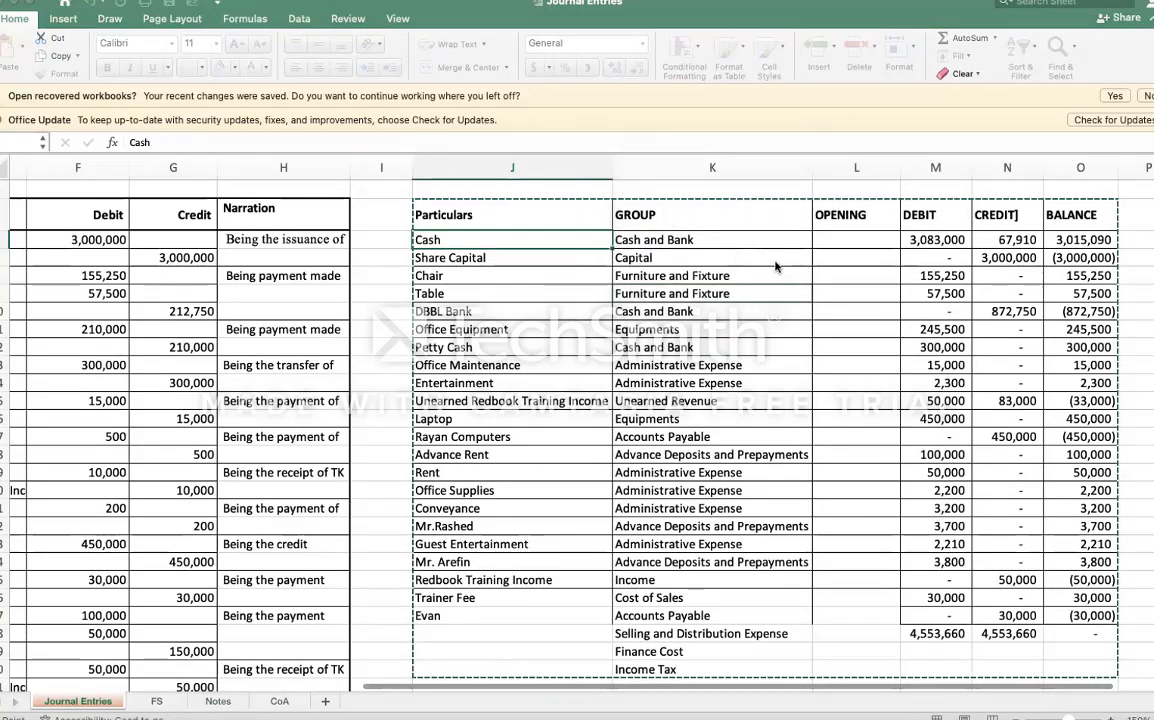
click(562, 239)
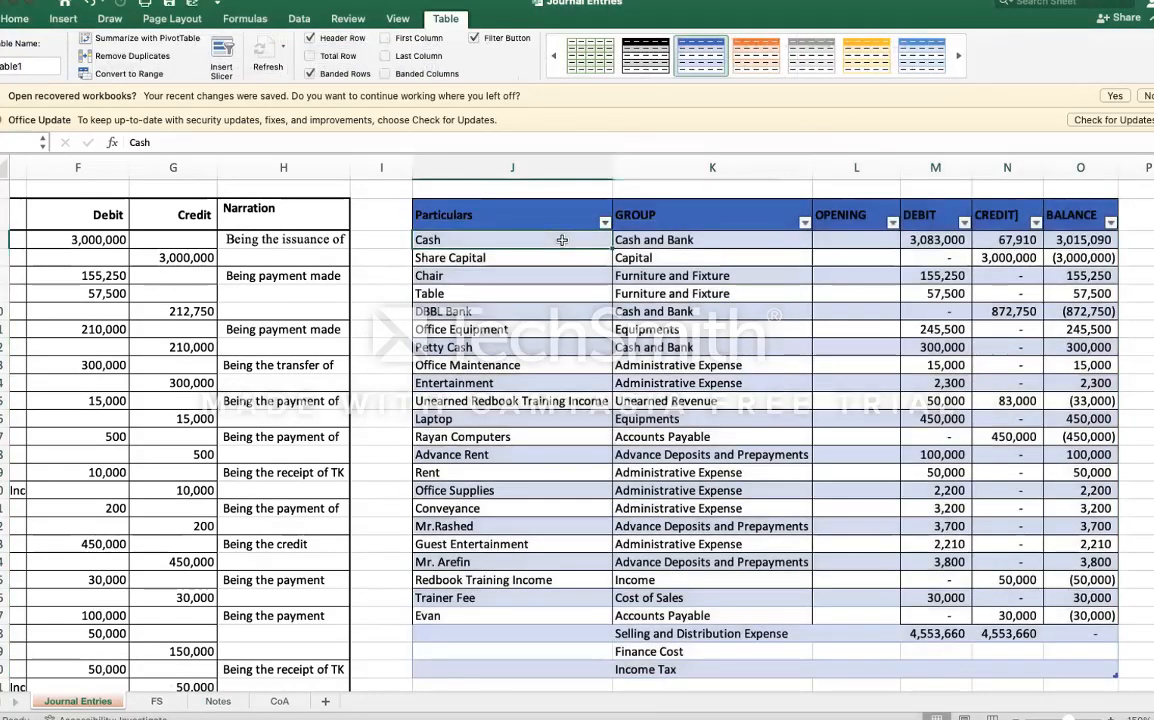
Step: Remove the blue fill from the header row of the trial balance table
click(526, 214)
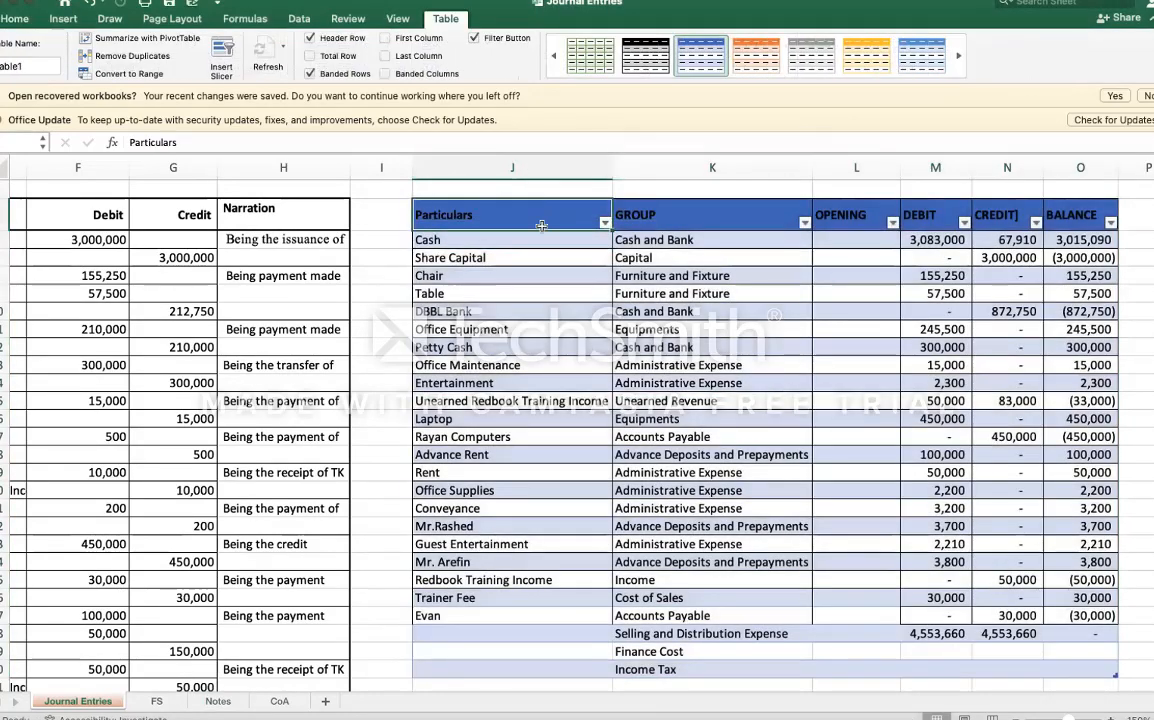
key(super+shift+Right)
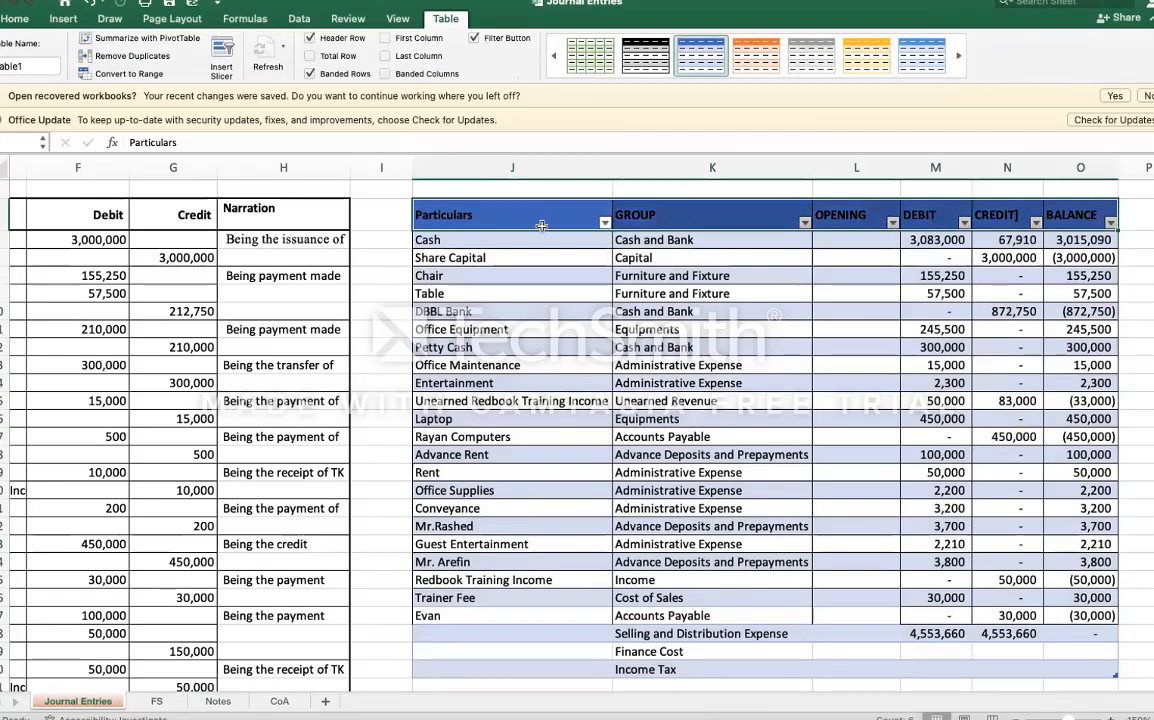
click(37, 20)
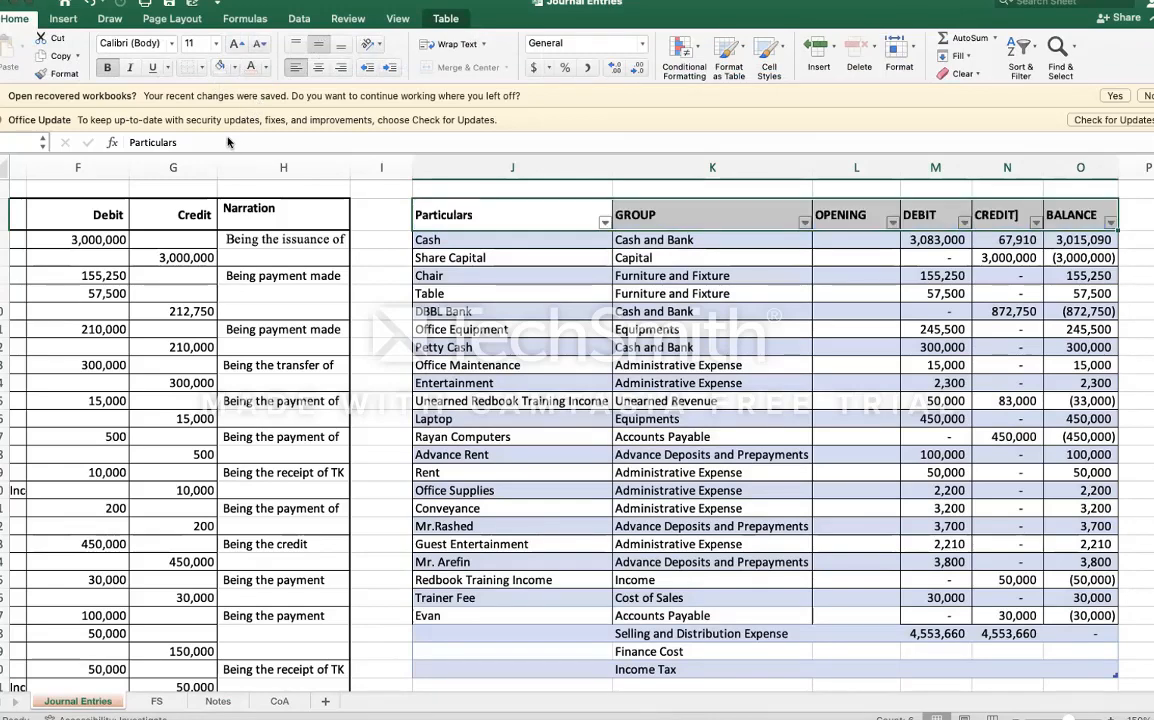
Step: Rename the trial balance table as TB
click(481, 243)
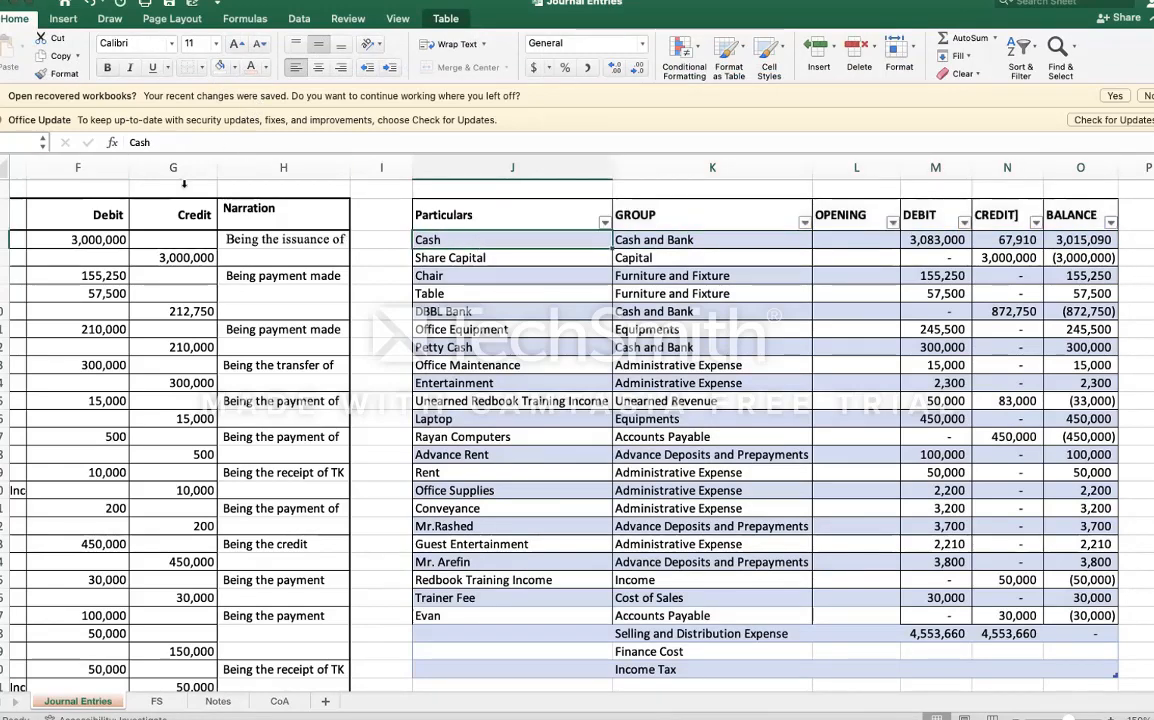
key(Down)
key(Down)
key(Down)
click(446, 19)
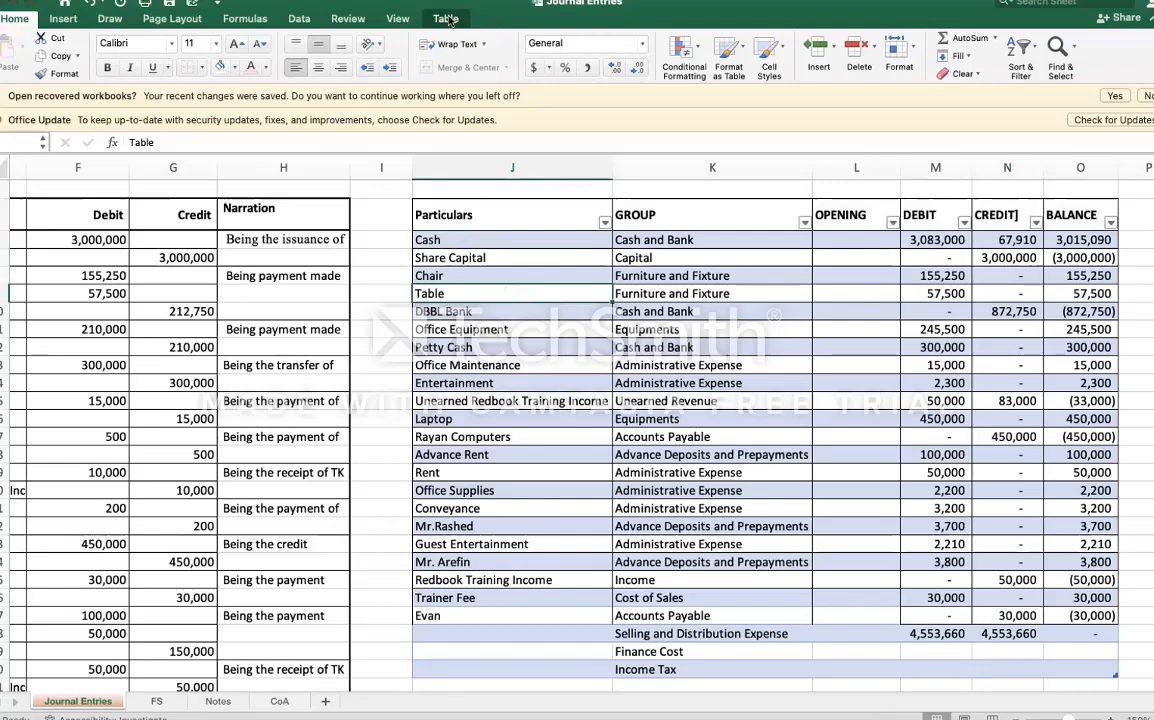
click(30, 71)
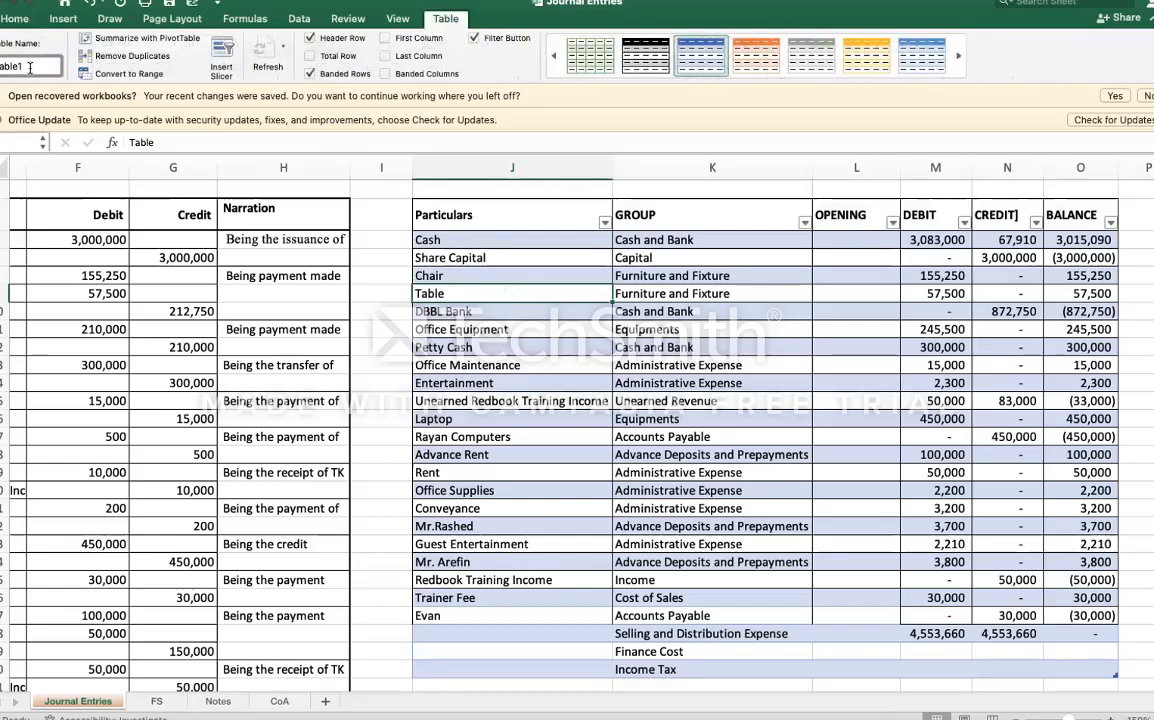
key(BackSpace)
key(BackSpace)
key(BackSpace)
key(BackSpace)
key(BackSpace)
key(BackSpace)
text(Tabl)
key(BackSpace)
key(BackSpace)
key(BackSpace)
text(B)
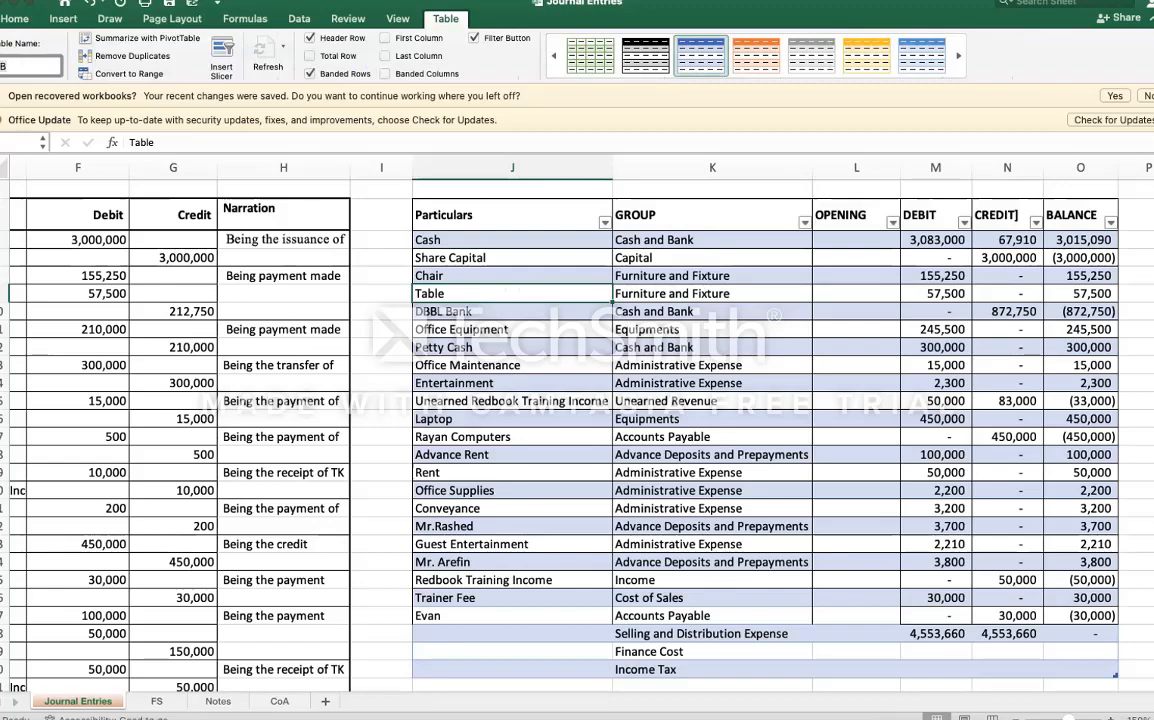
click(385, 362)
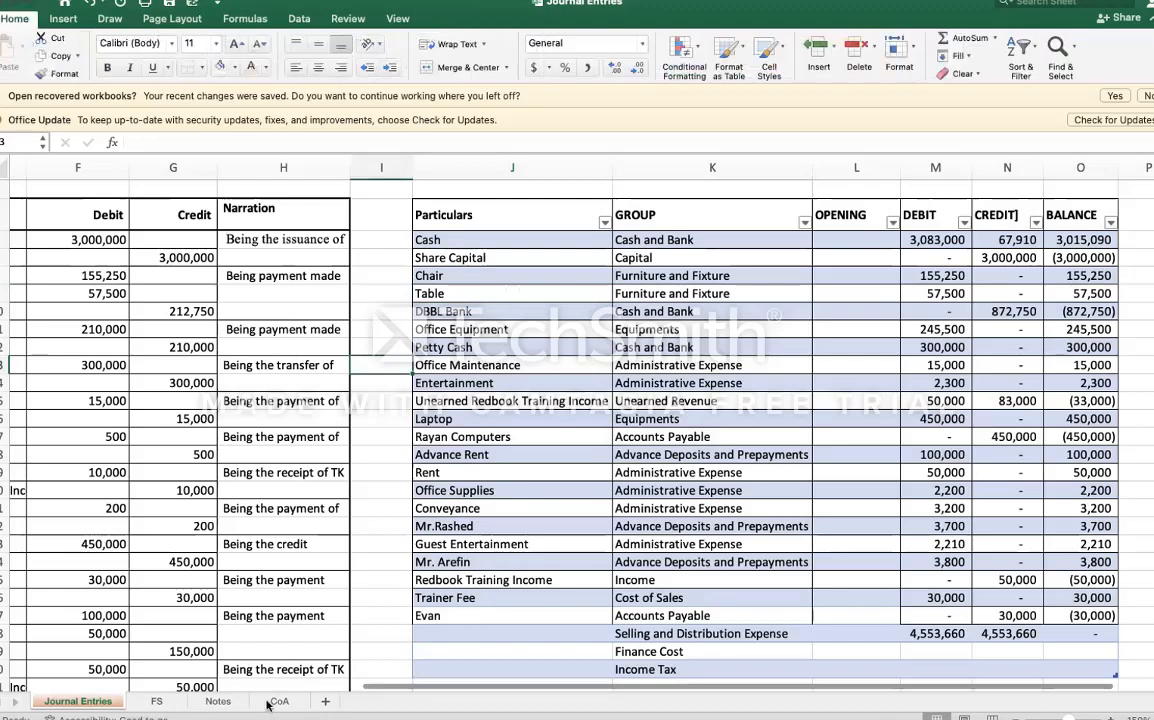
Step: Look up the Chair balance in Note-06 on the Notes sheet with =VLOOKUP(A30,TB,6,0) and fill the formula down to Table
click(217, 701)
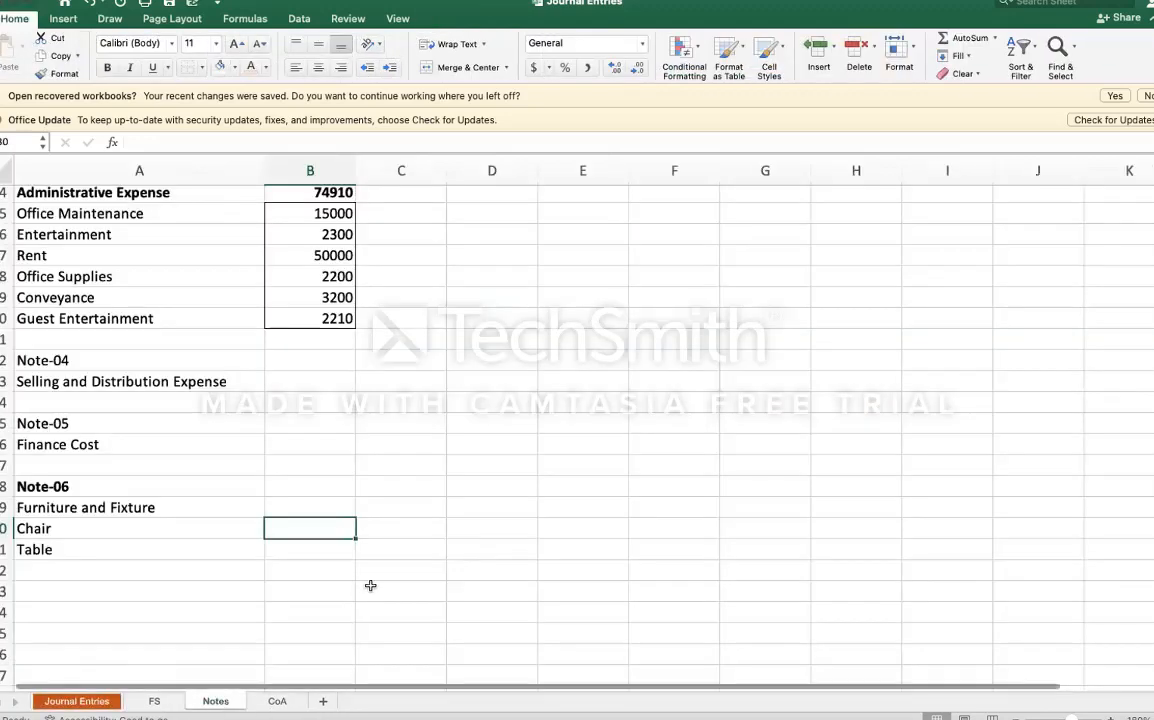
text(=)
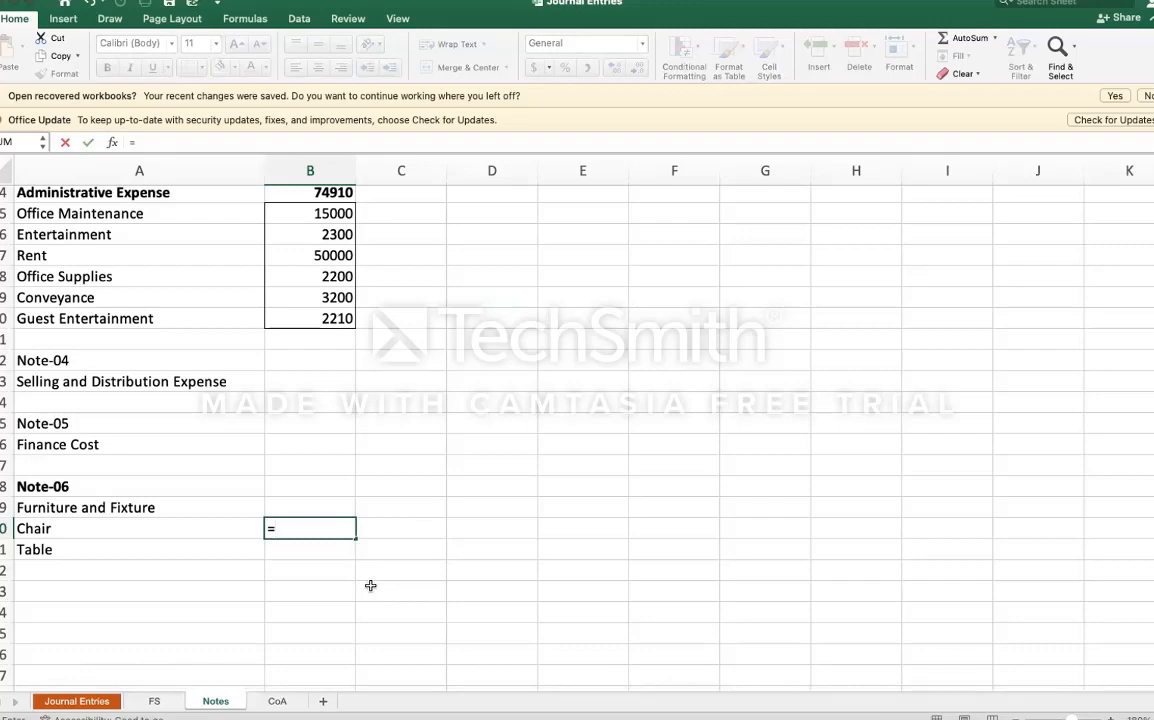
text(VLOOKUP()
key(Left)
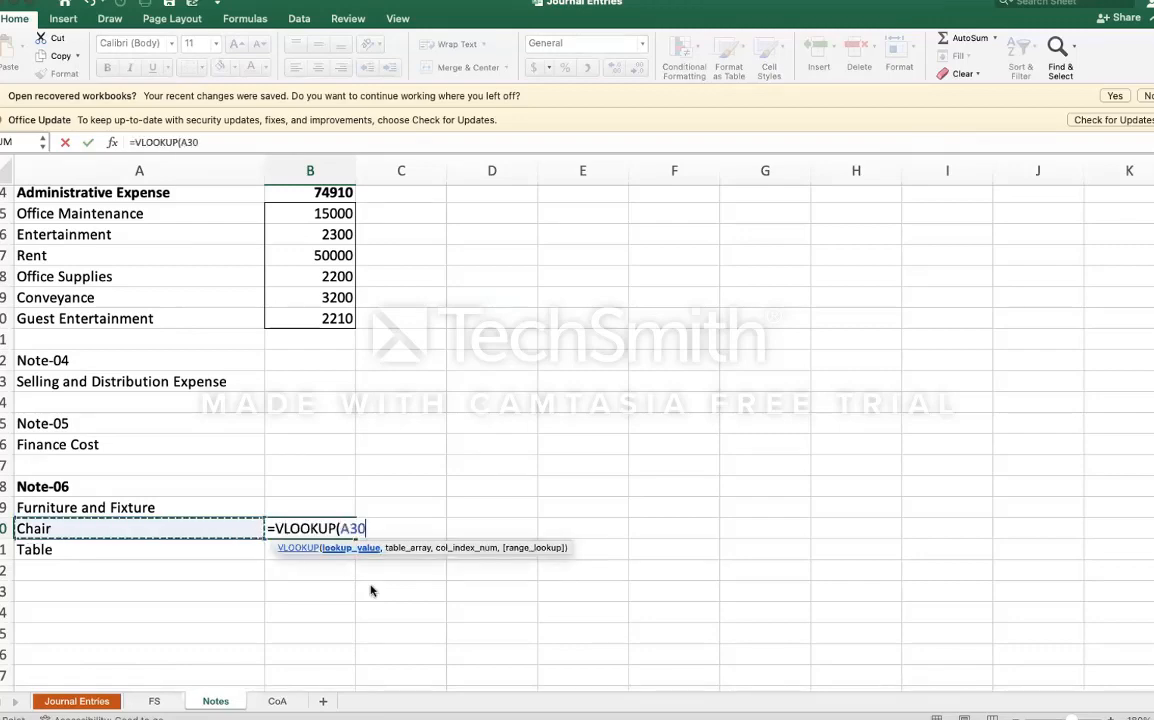
text(,TB)
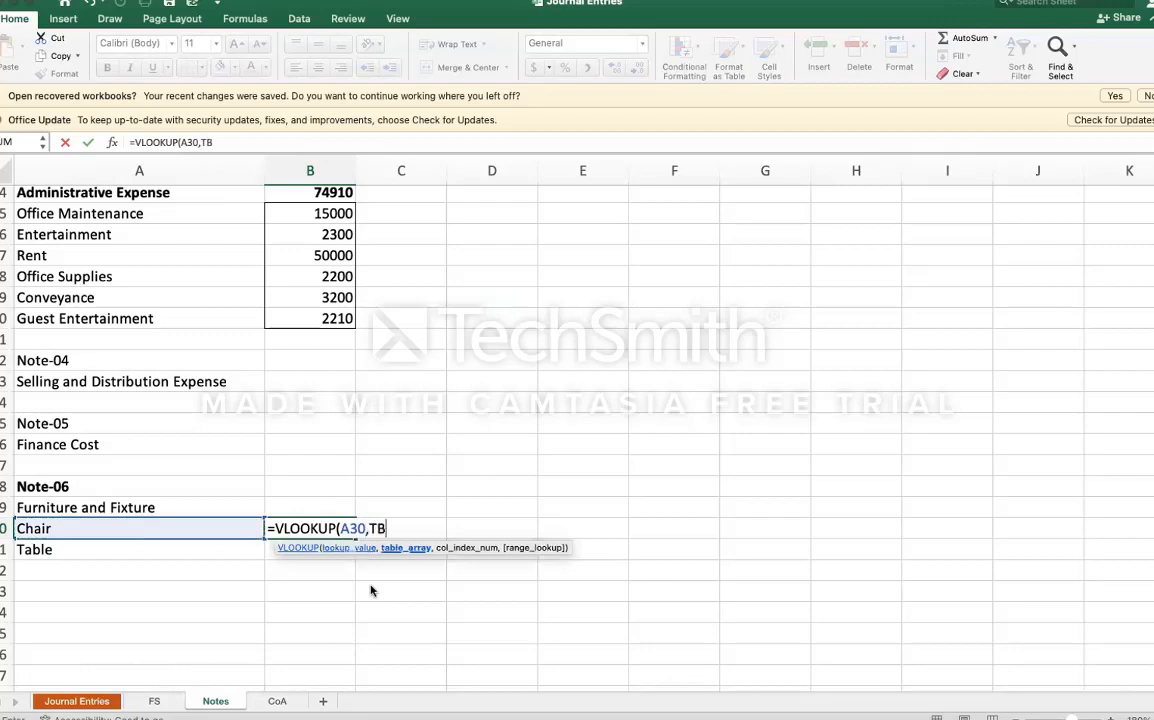
text(,)
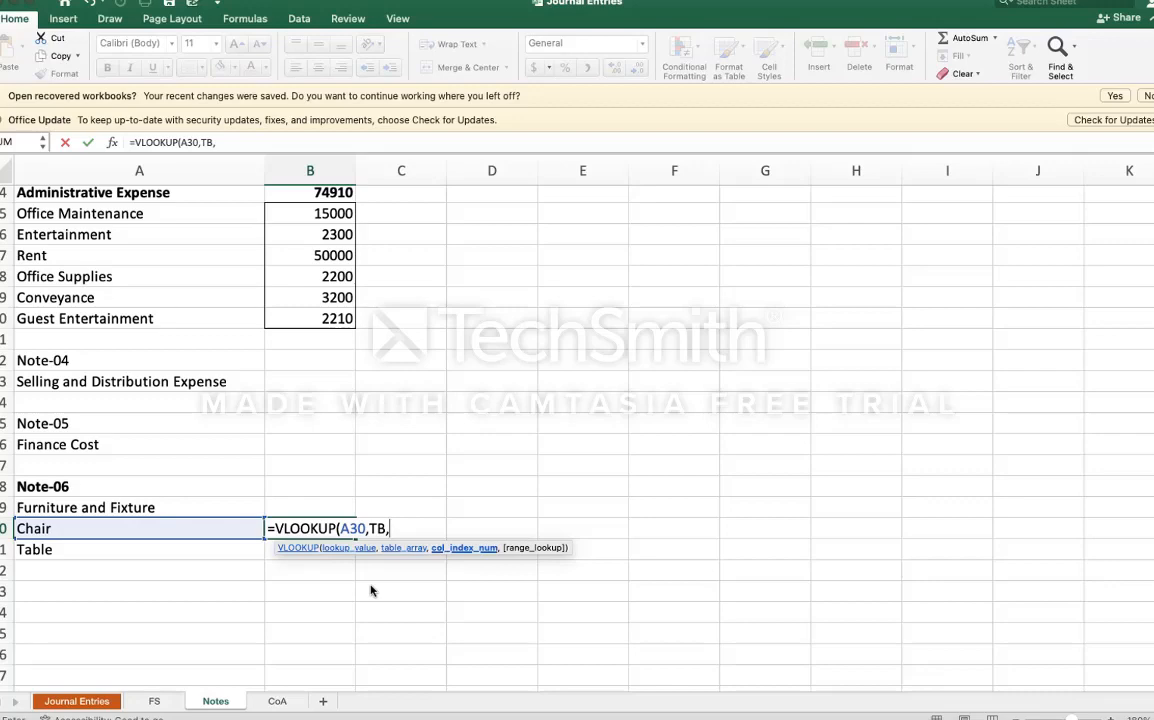
text(6,0)
key(Return)
key(Up)
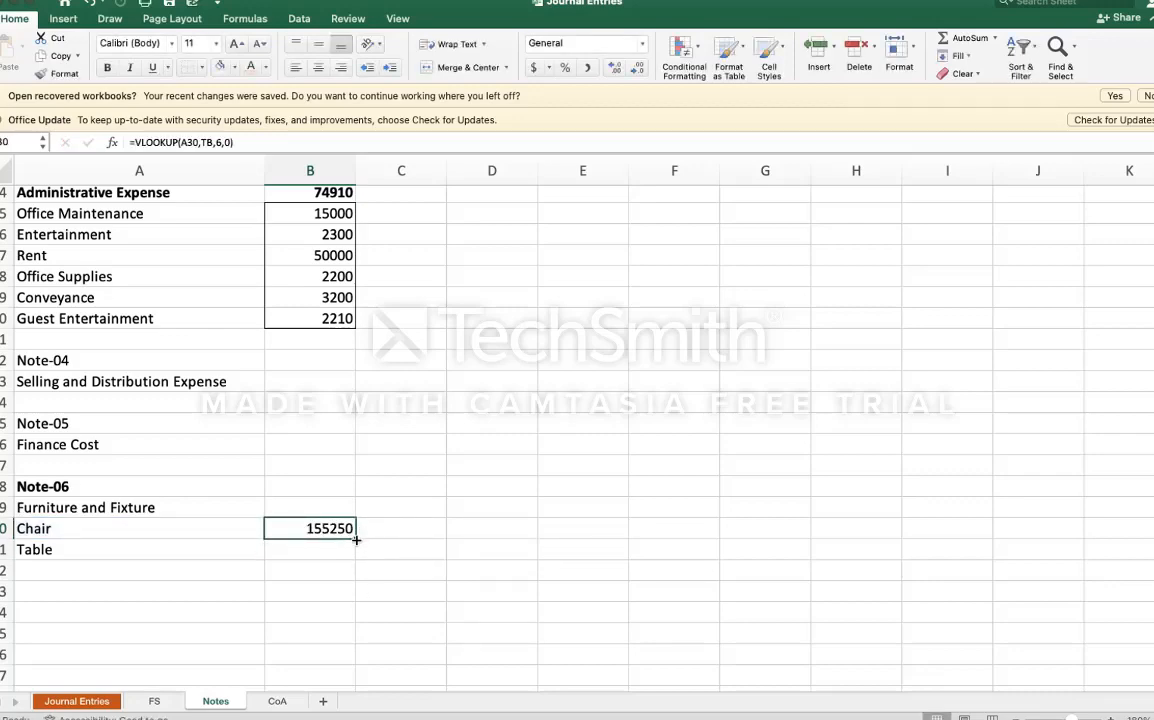
drag(356, 540, 358, 560)
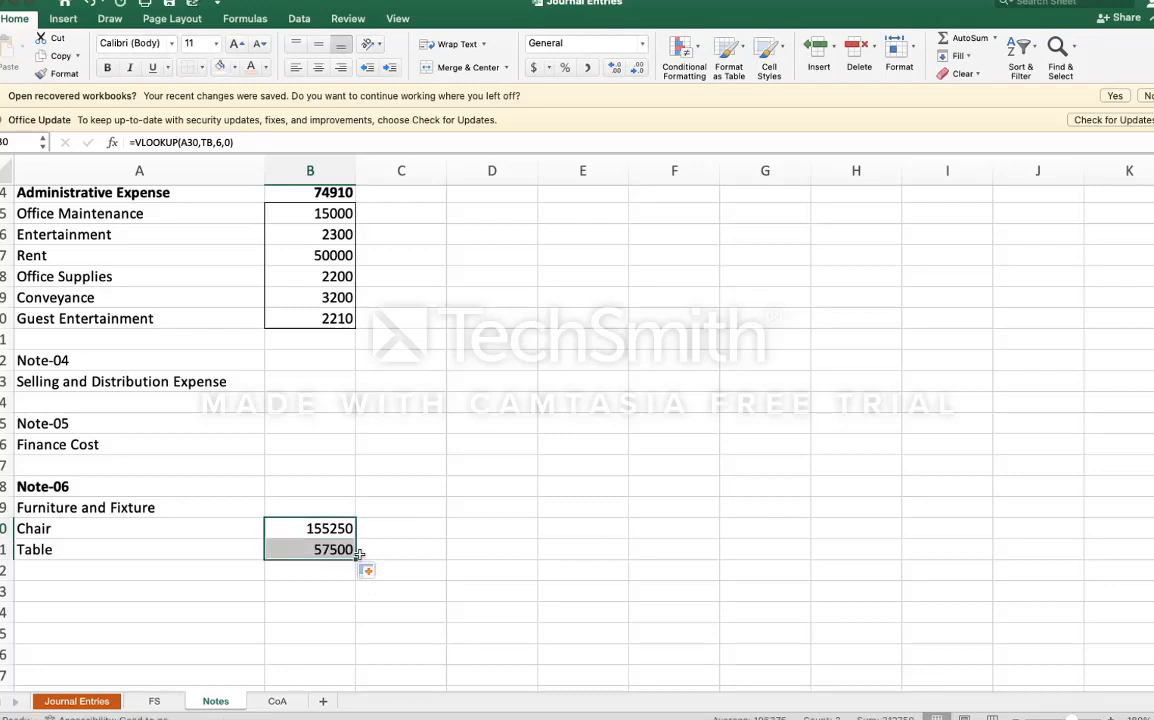
Step: Total the Furniture and Fixture note in B29 with =SUM(B30:B31) and make the total bold
click(316, 509)
text(=sum)
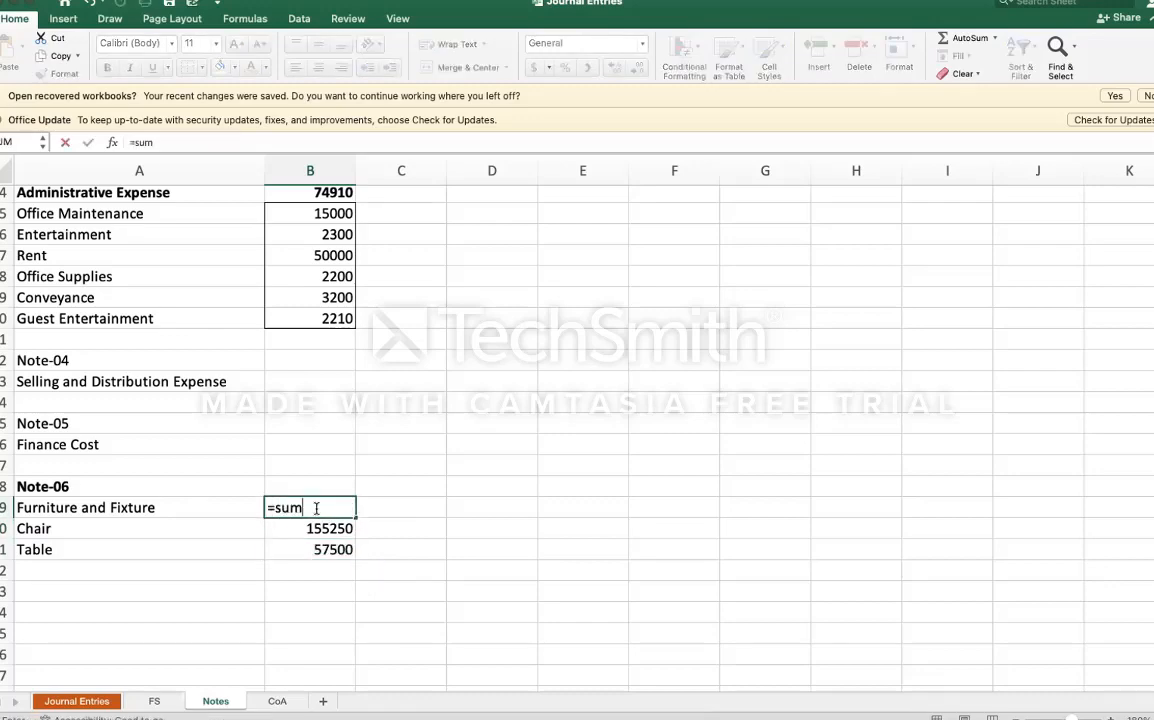
key(Tab)
key(Down)
key(shift+Down)
key(Return)
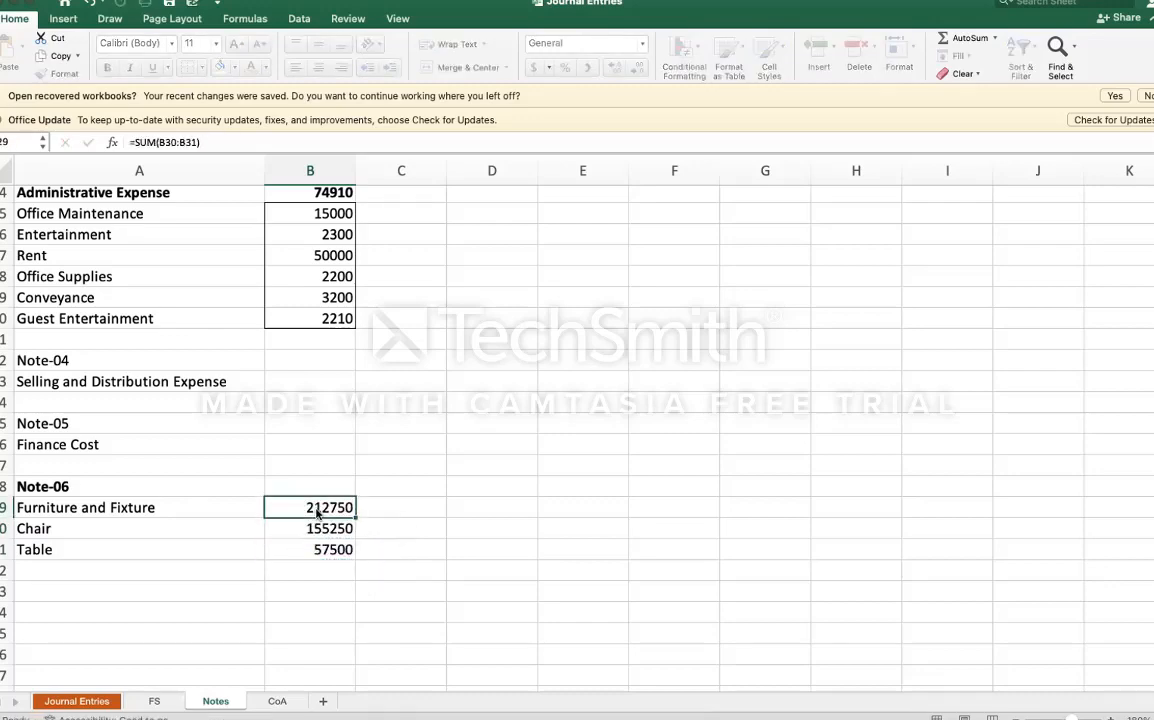
key(super+b)
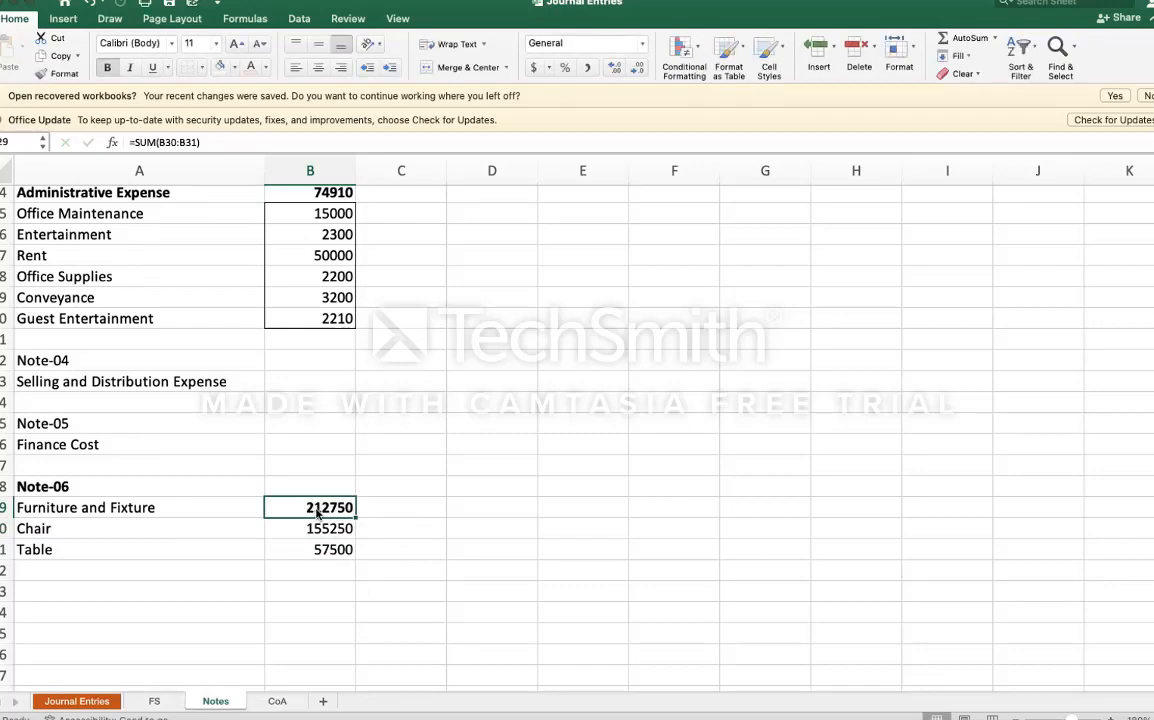
key(Down)
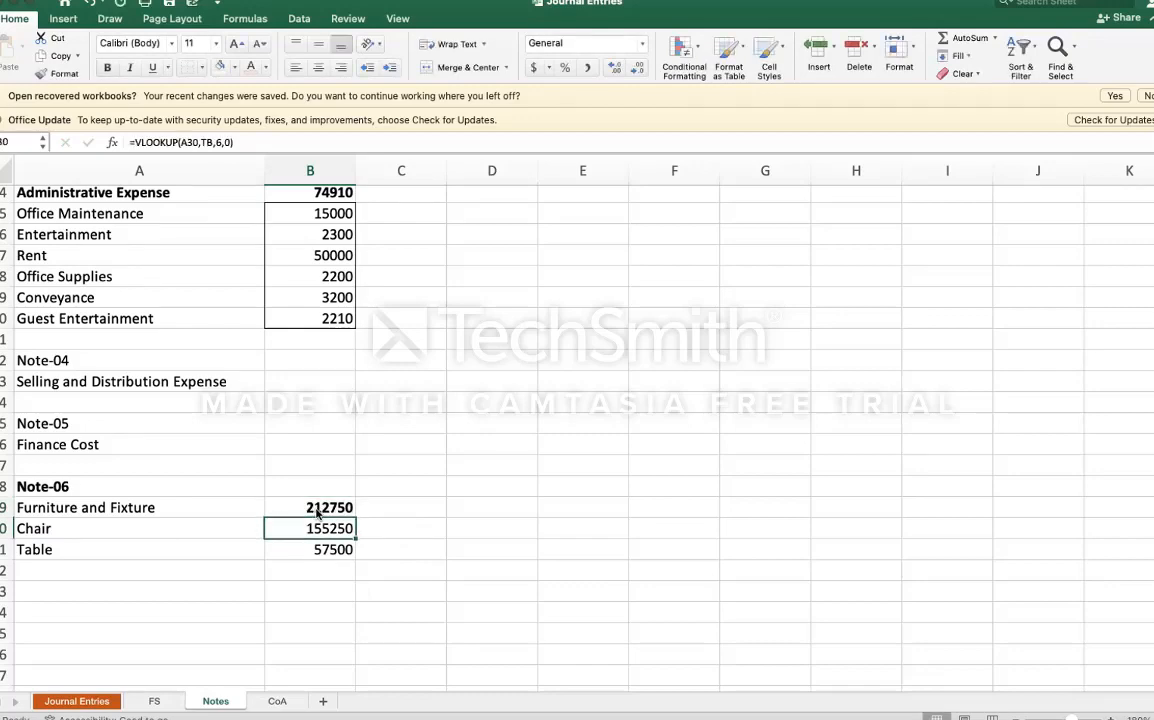
Step: Format column B of the Notes sheet with thousands separators and no decimal places
click(318, 168)
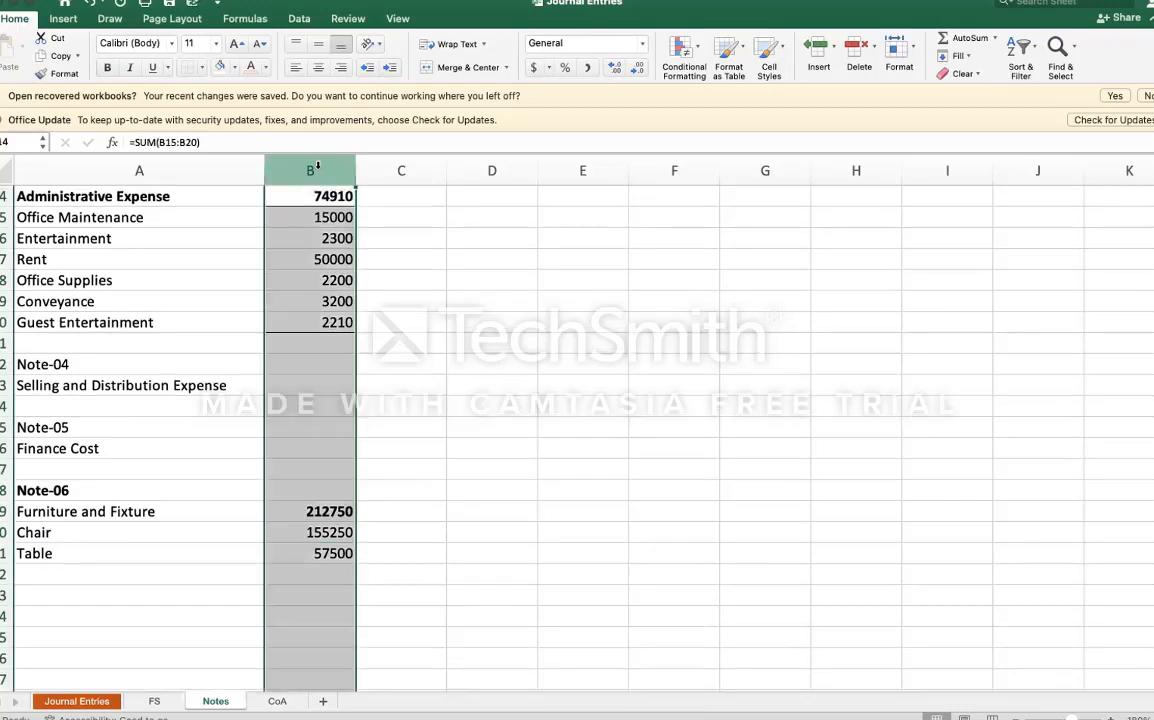
click(587, 67)
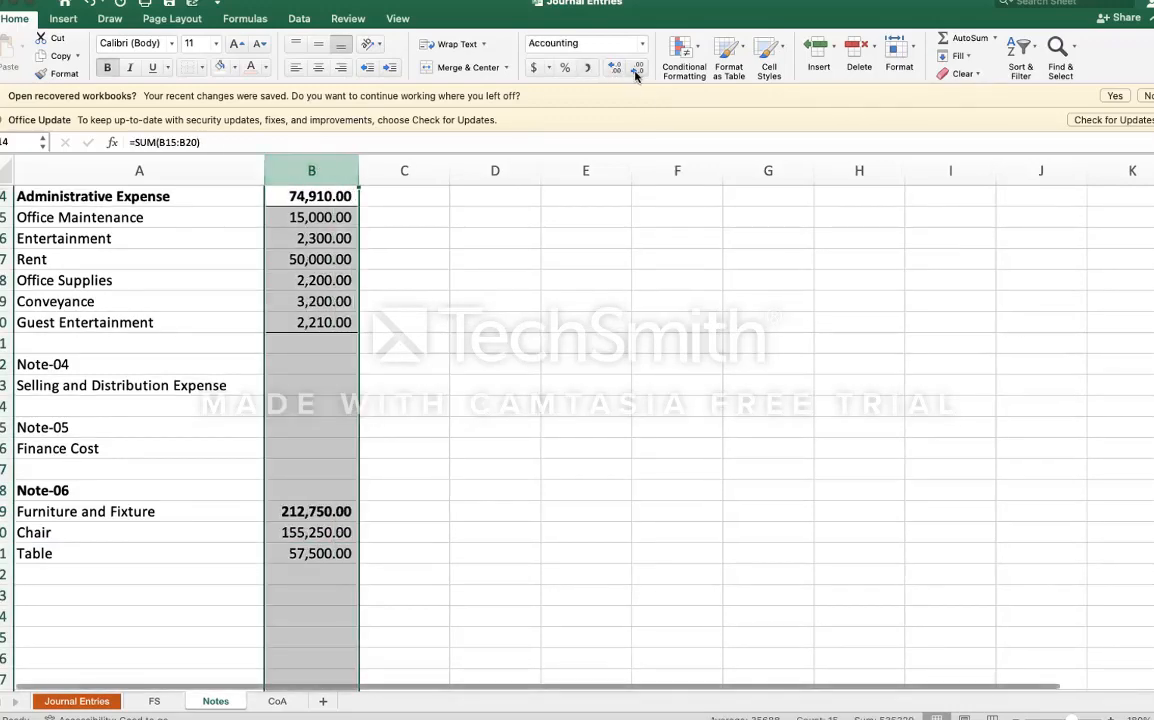
click(637, 70)
click(637, 70)
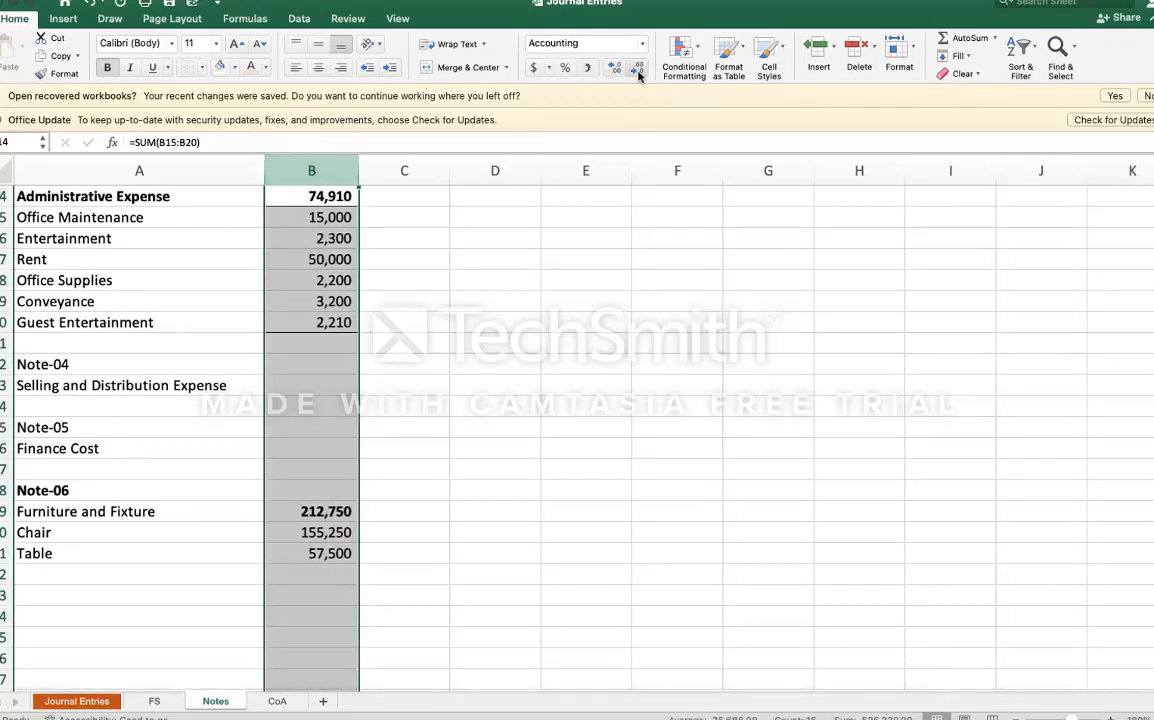
click(143, 508)
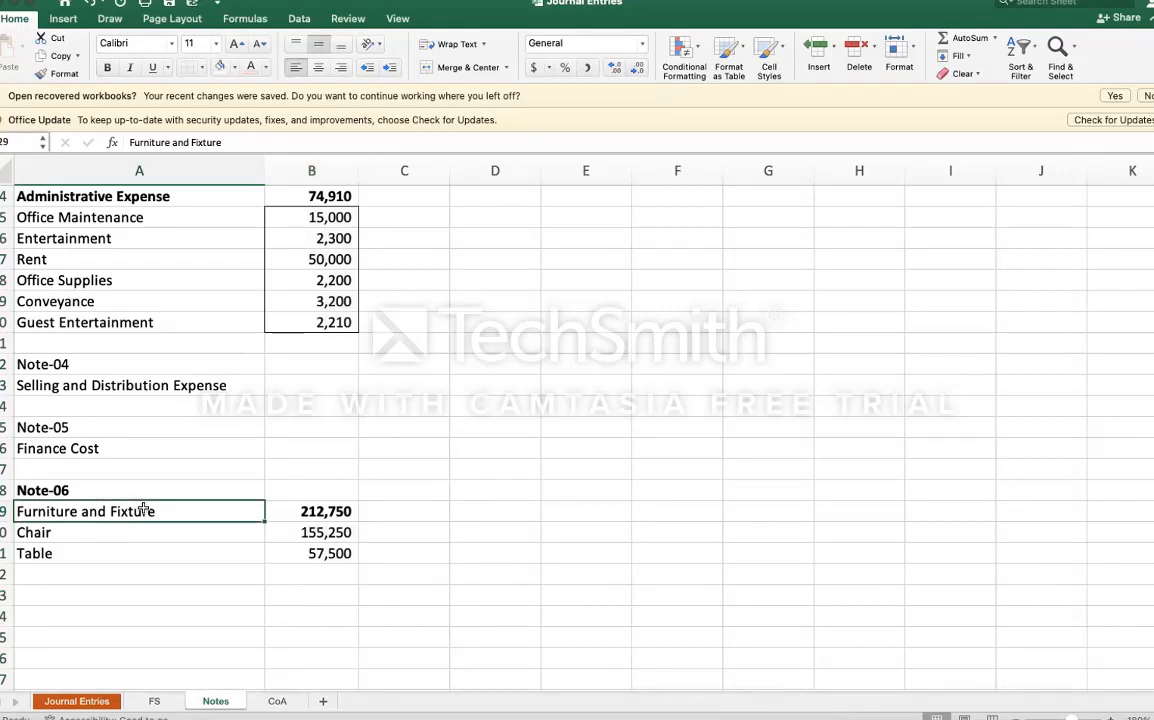
key(Right)
key(Down)
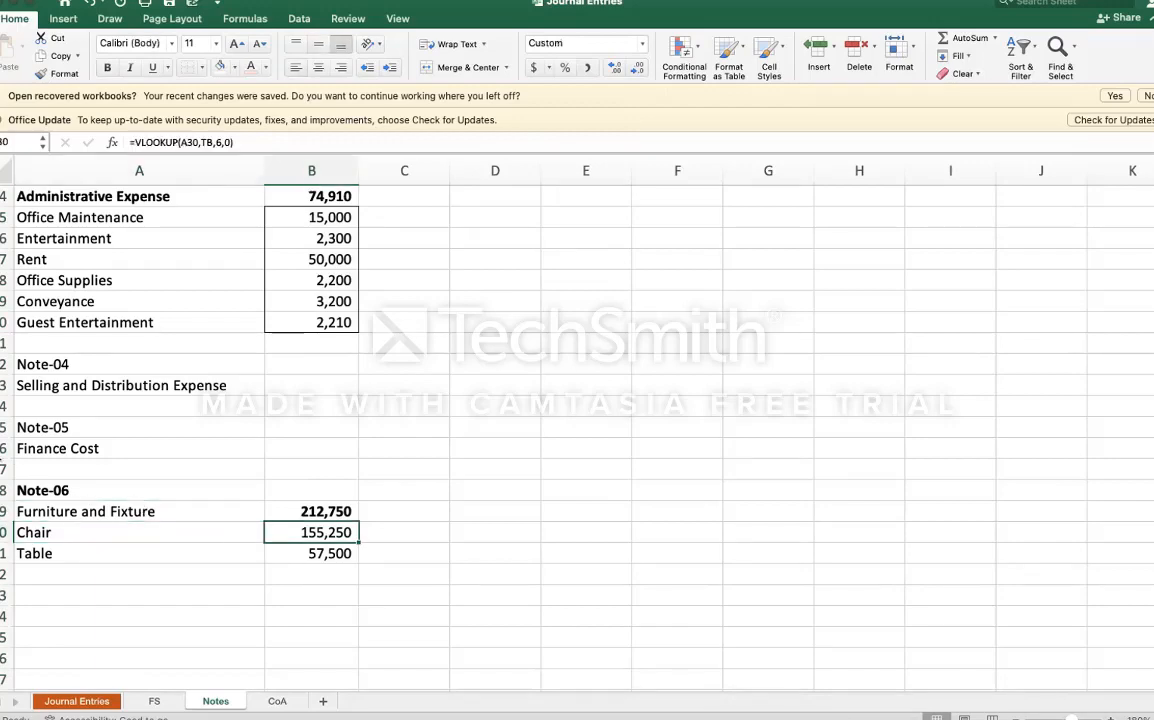
Step: Copy the bold Note-06 heading into A33, below the Furniture and Fixture note
click(57, 484)
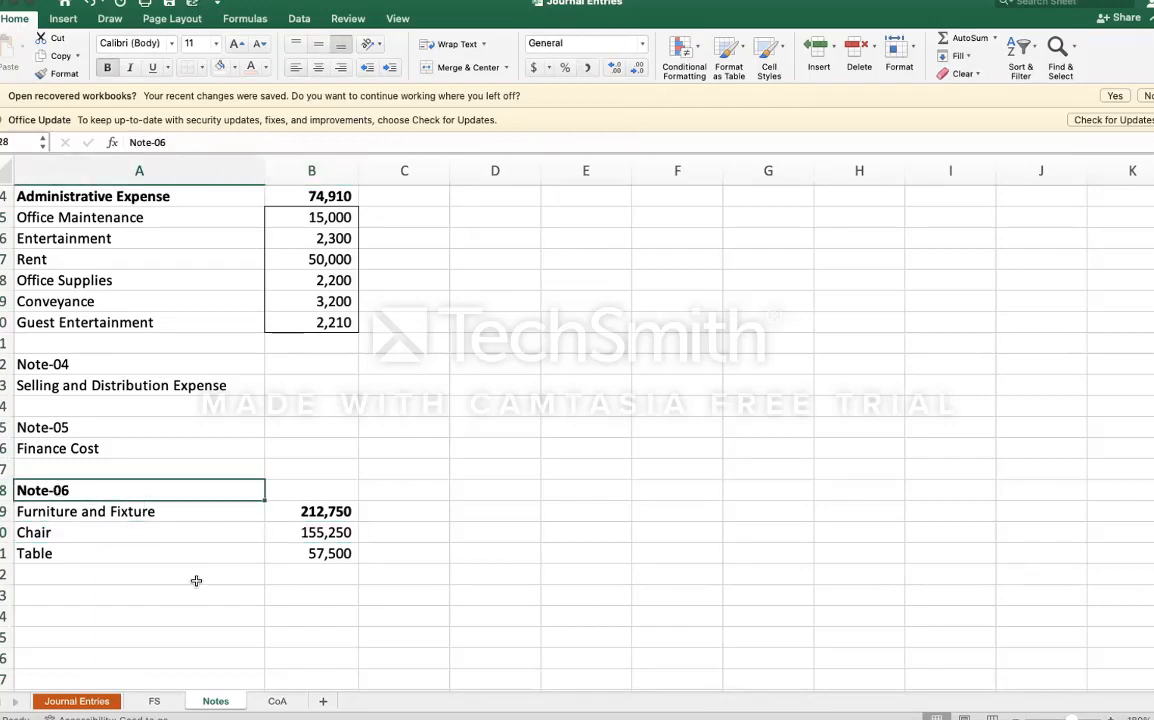
key(super+c)
key(Down)
key(Down)
key(Down)
key(Down)
key(Down)
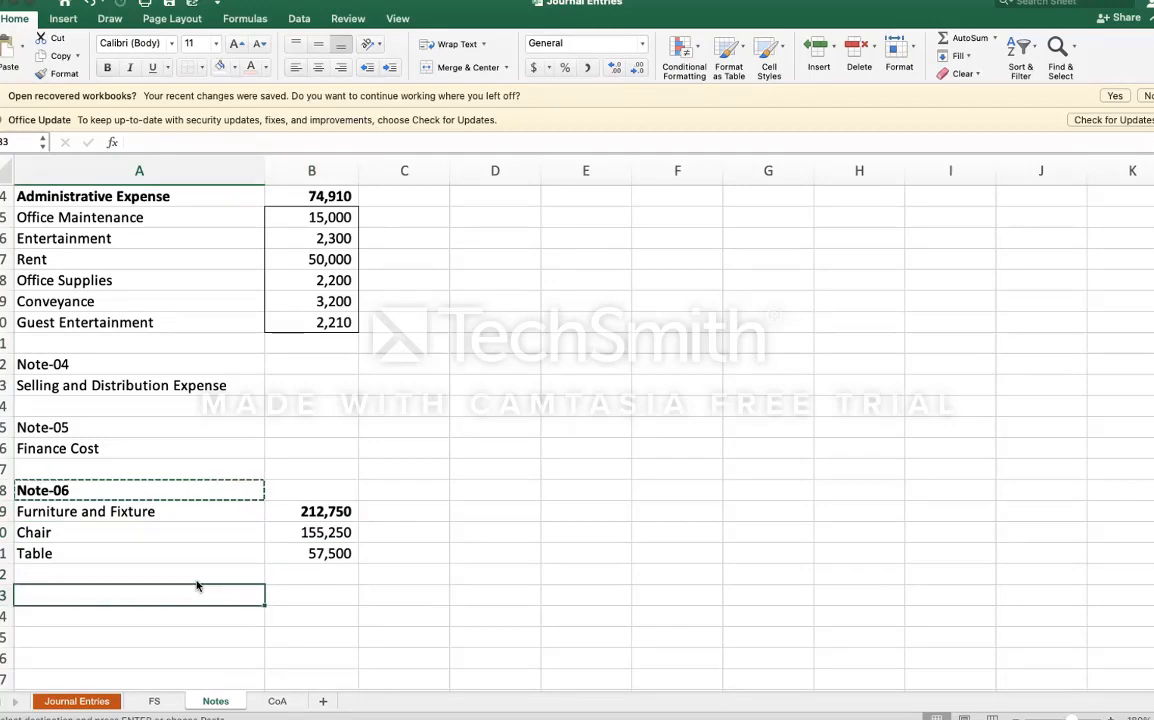
key(super+v)
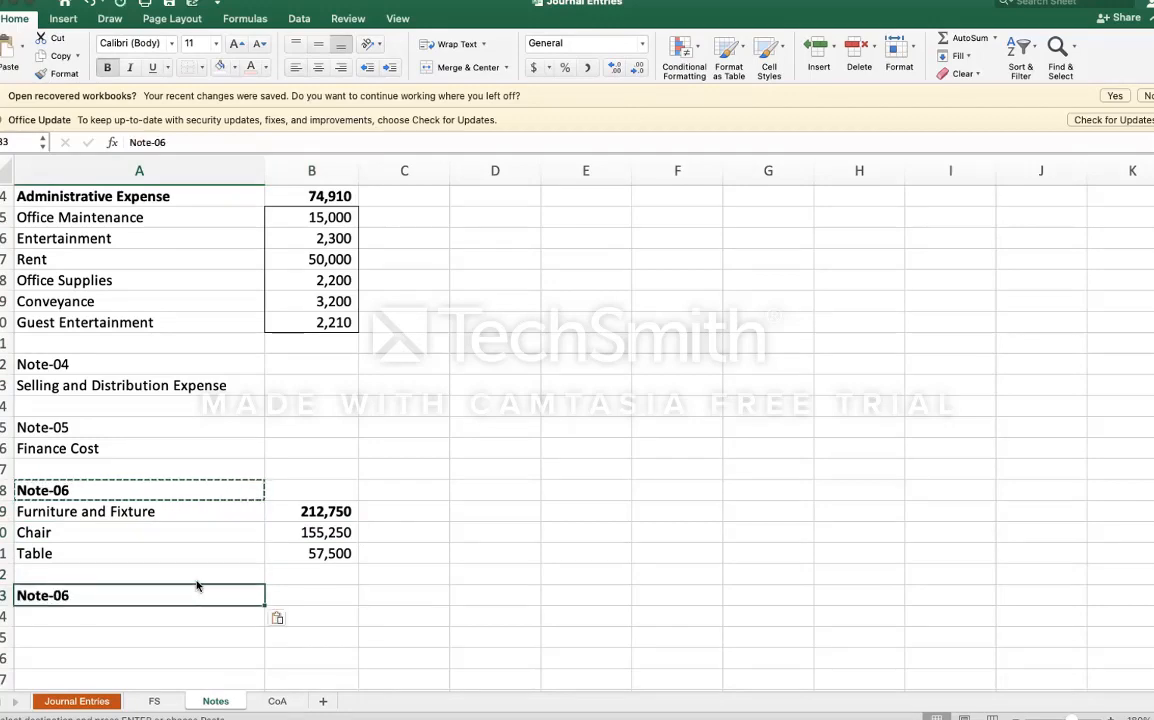
Step: Copy the Equipments line from the balance sheet on the FS sheet into A34 of the Notes sheet
click(154, 701)
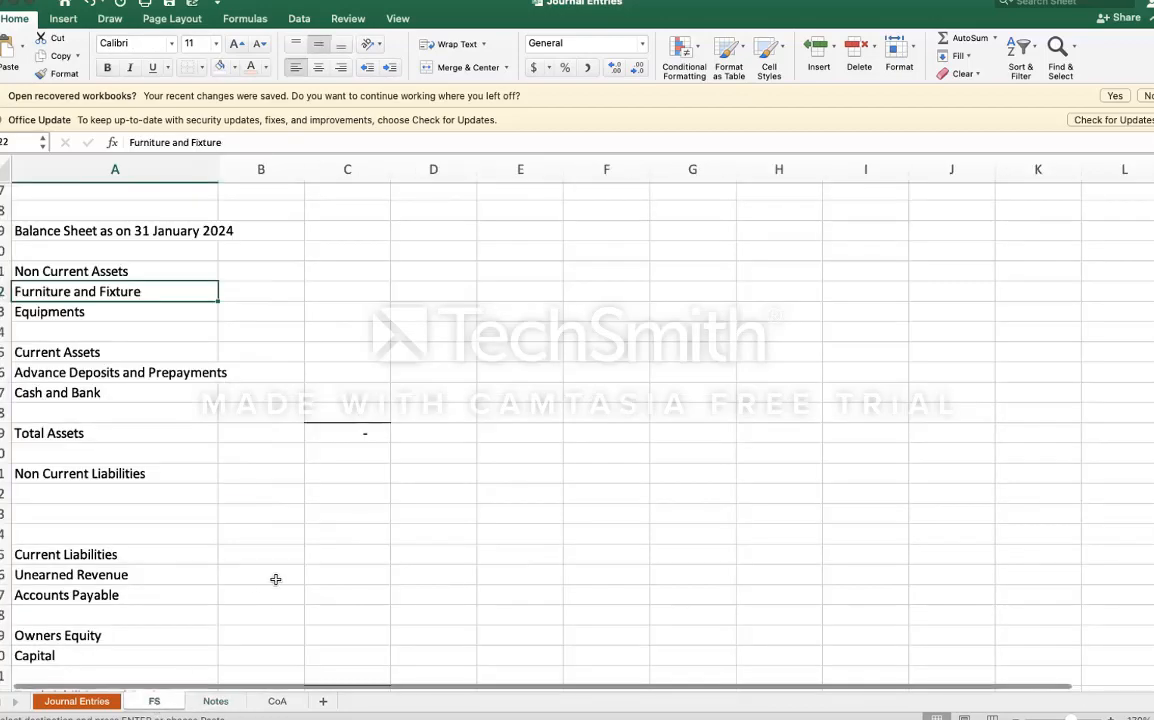
scroll(276, 579, down, 1)
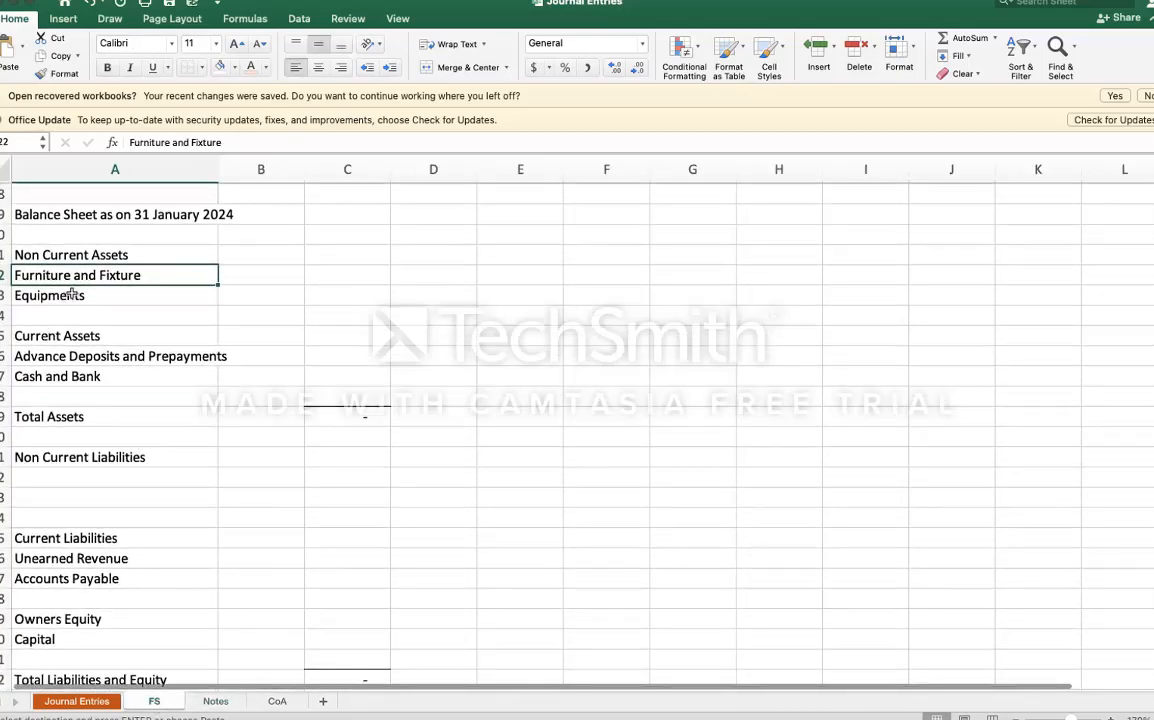
click(72, 295)
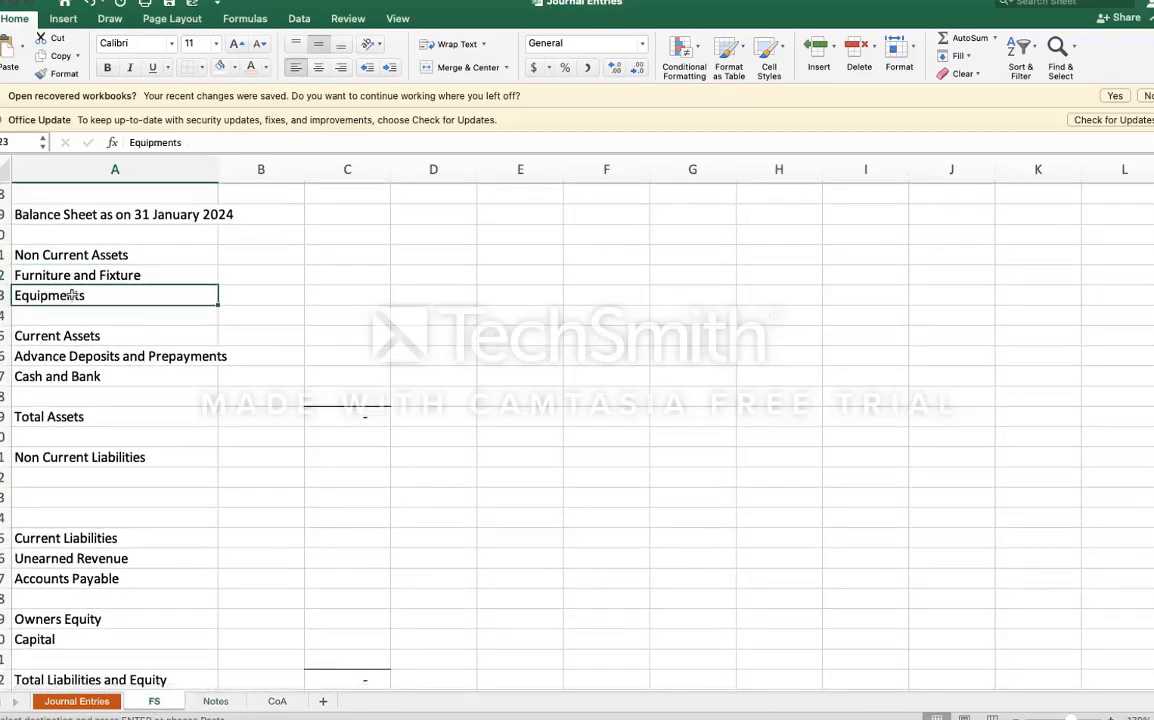
key(super+c)
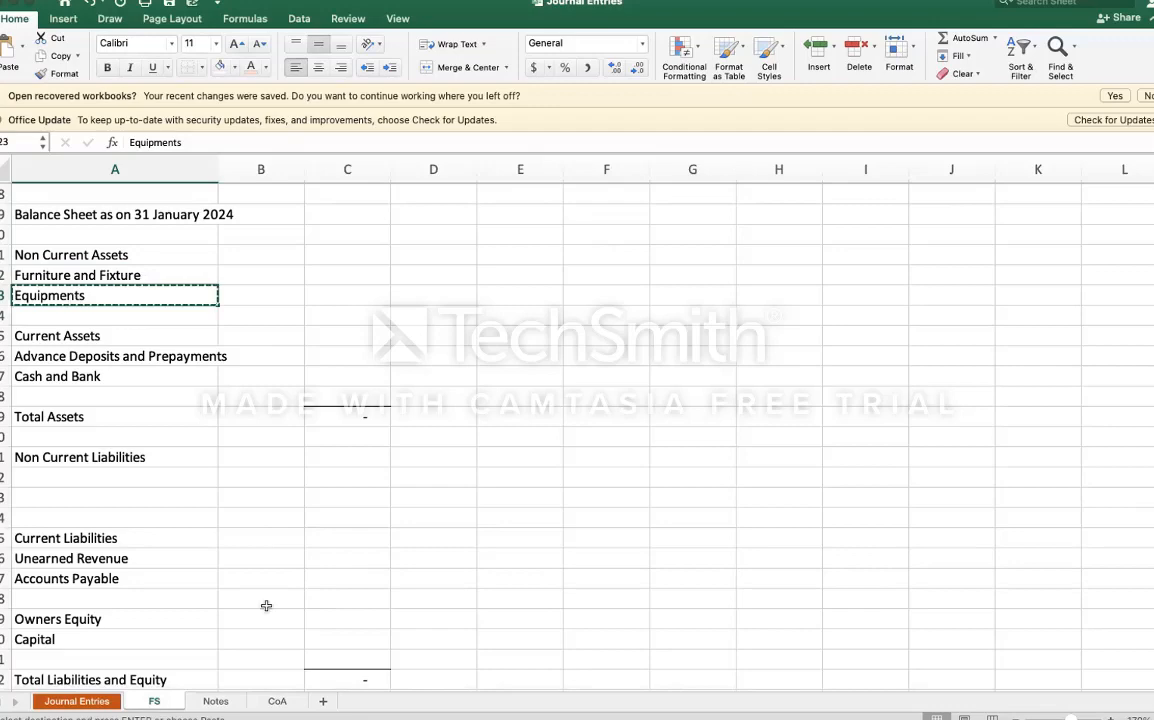
click(215, 701)
click(91, 618)
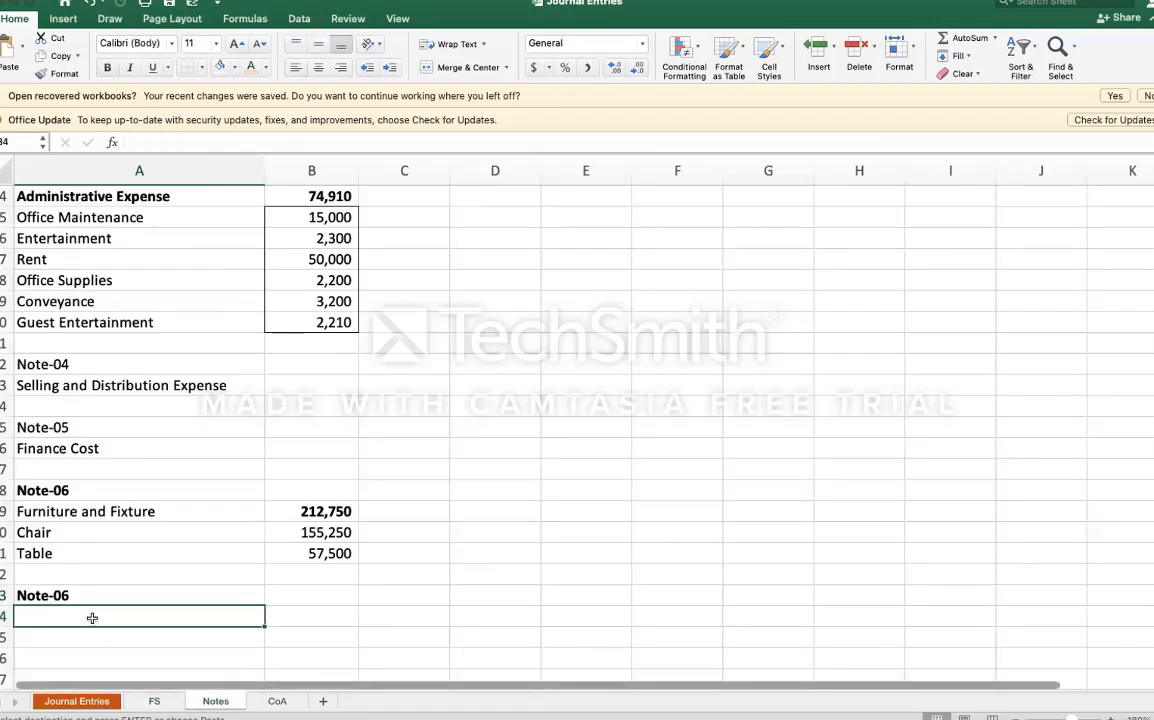
key(super+v)
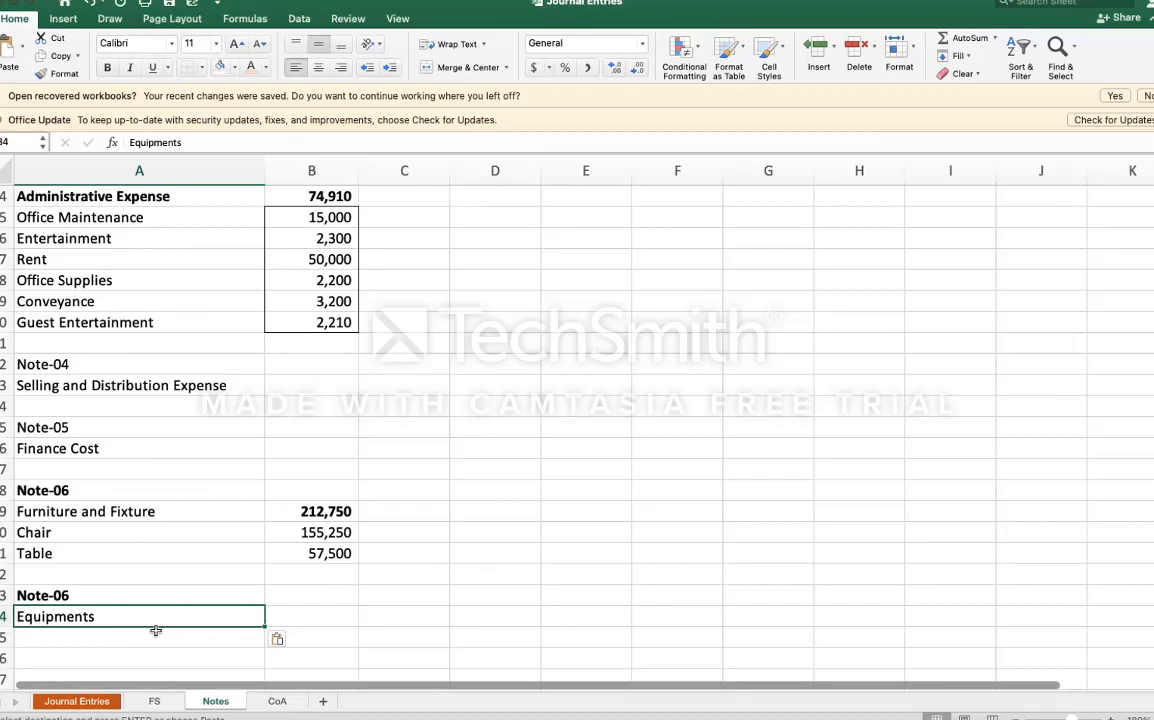
Step: Add a filter to the CoA sheet and limit its GROUP column to Equipments
scroll(155, 630, down, 2)
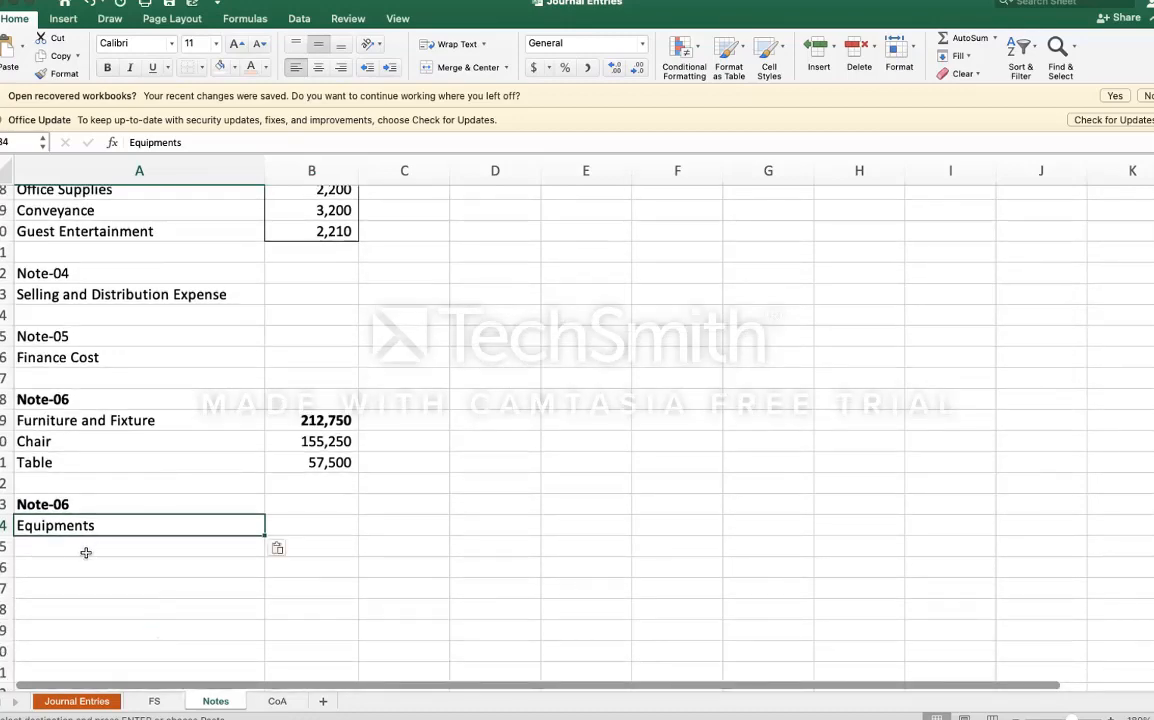
click(86, 551)
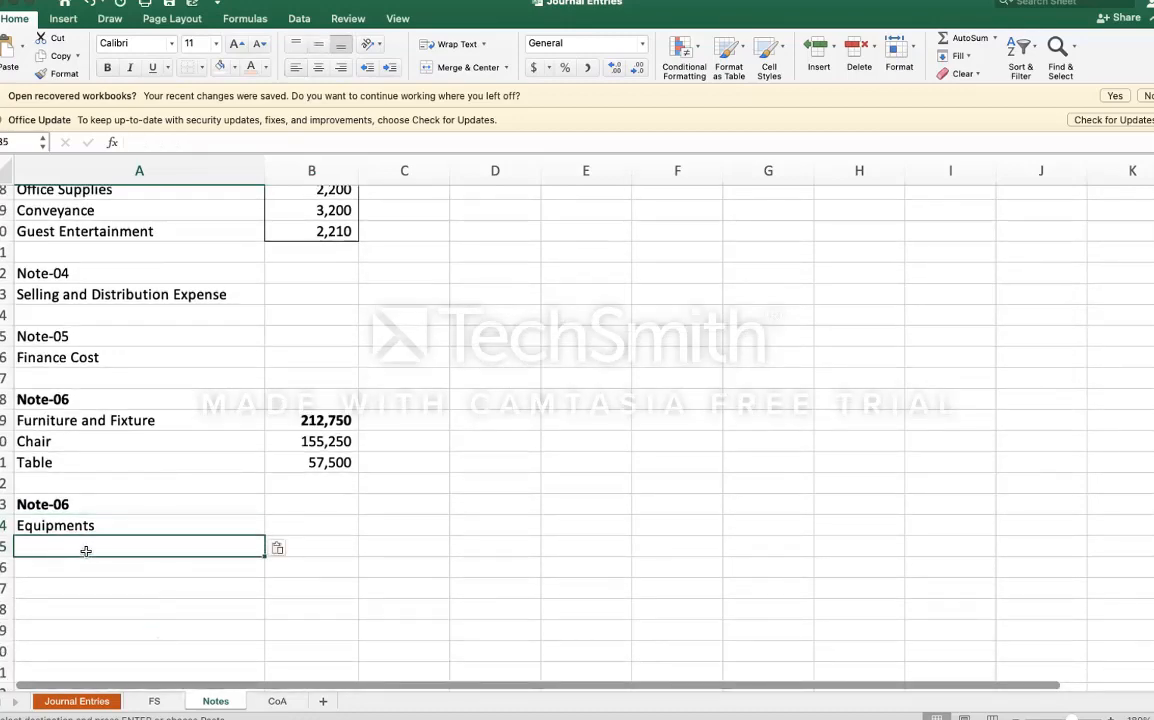
click(277, 702)
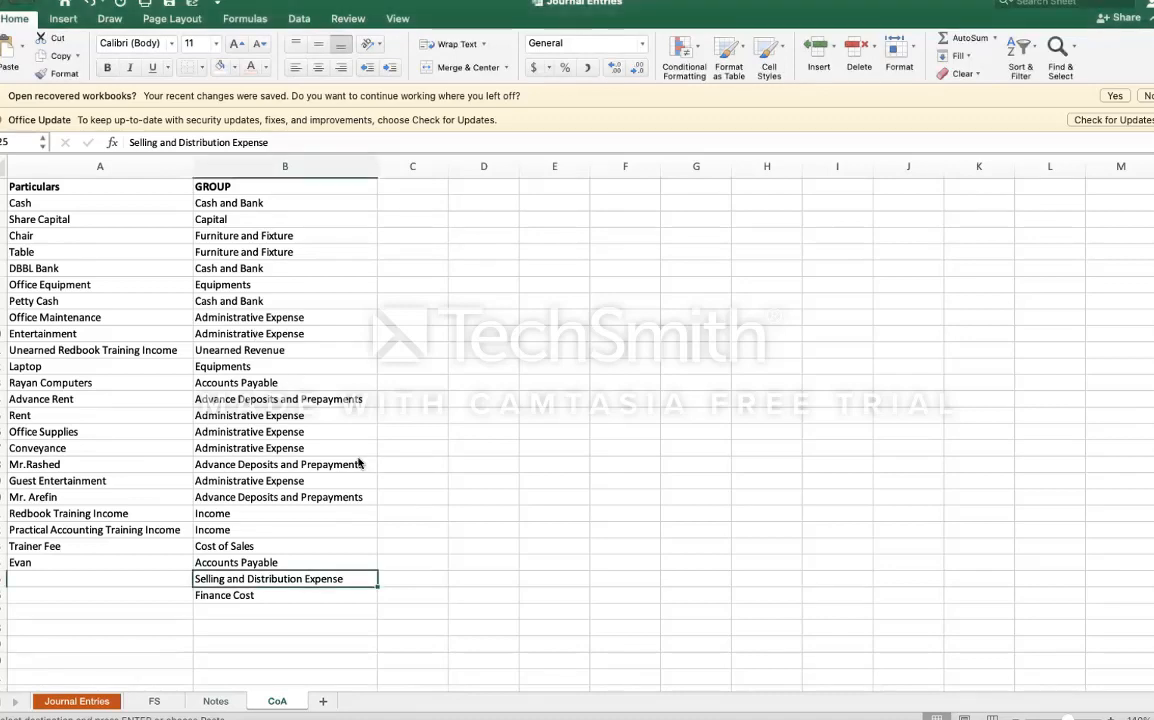
key(super+shift+f)
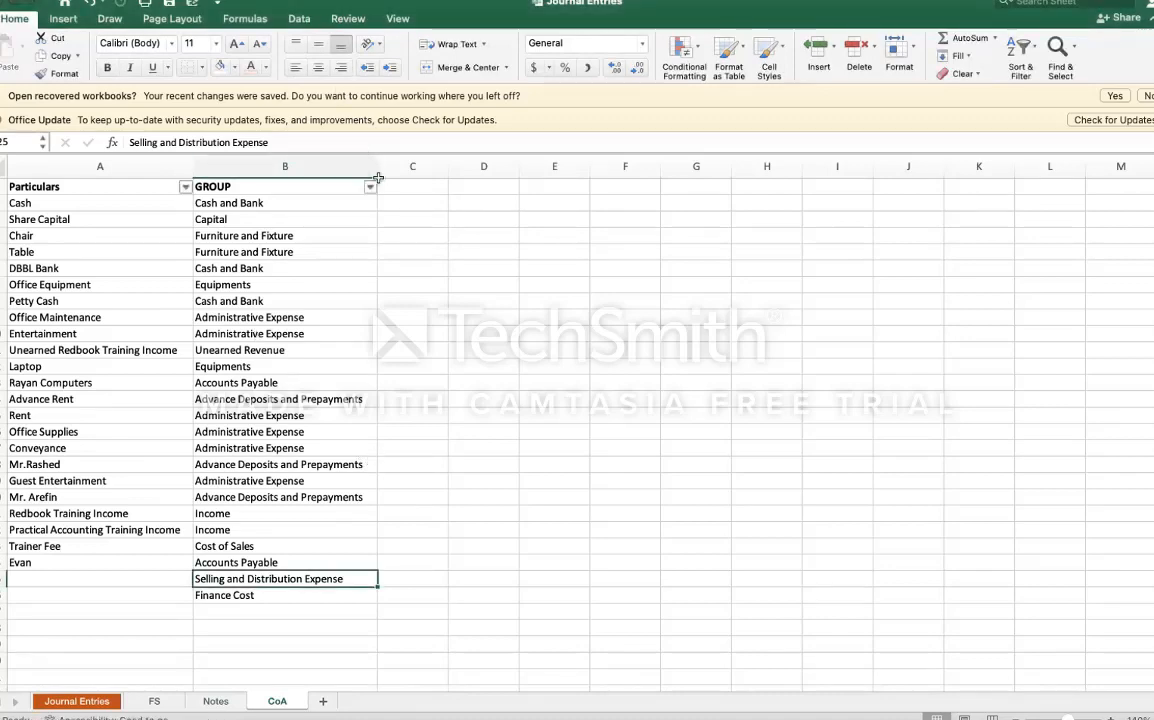
click(373, 189)
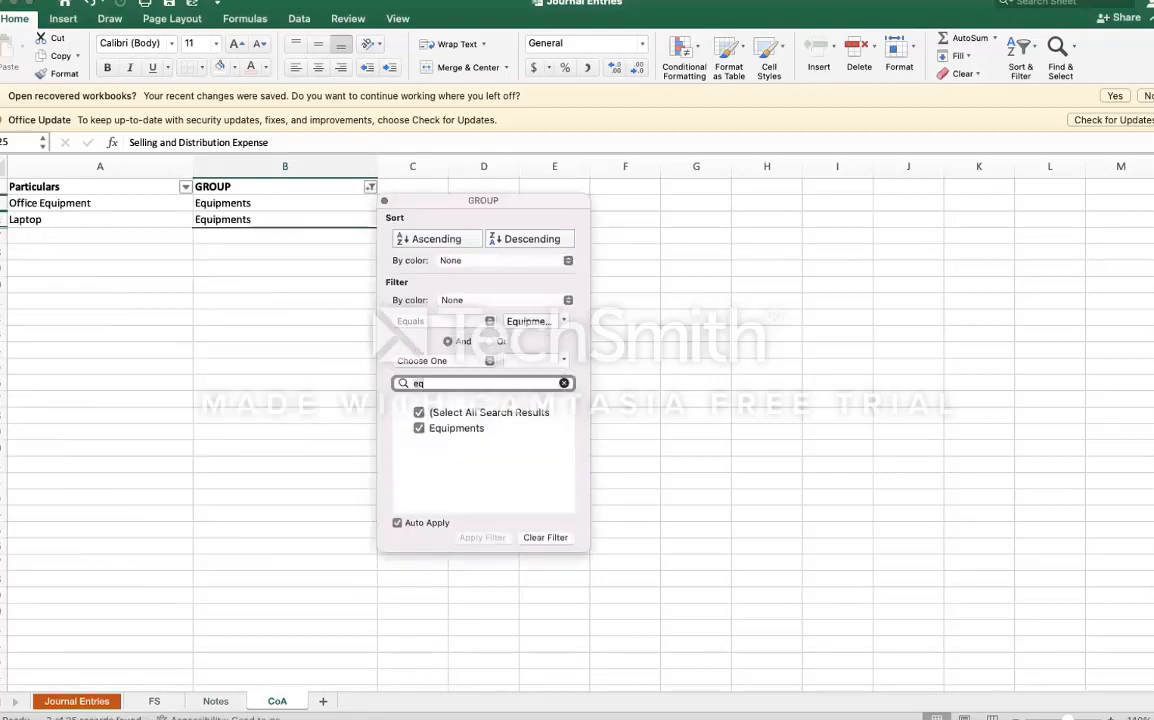
Step: Copy the filtered accounts Office Equipment and Laptop into the Notes sheet from A35, under Equipments
click(132, 225)
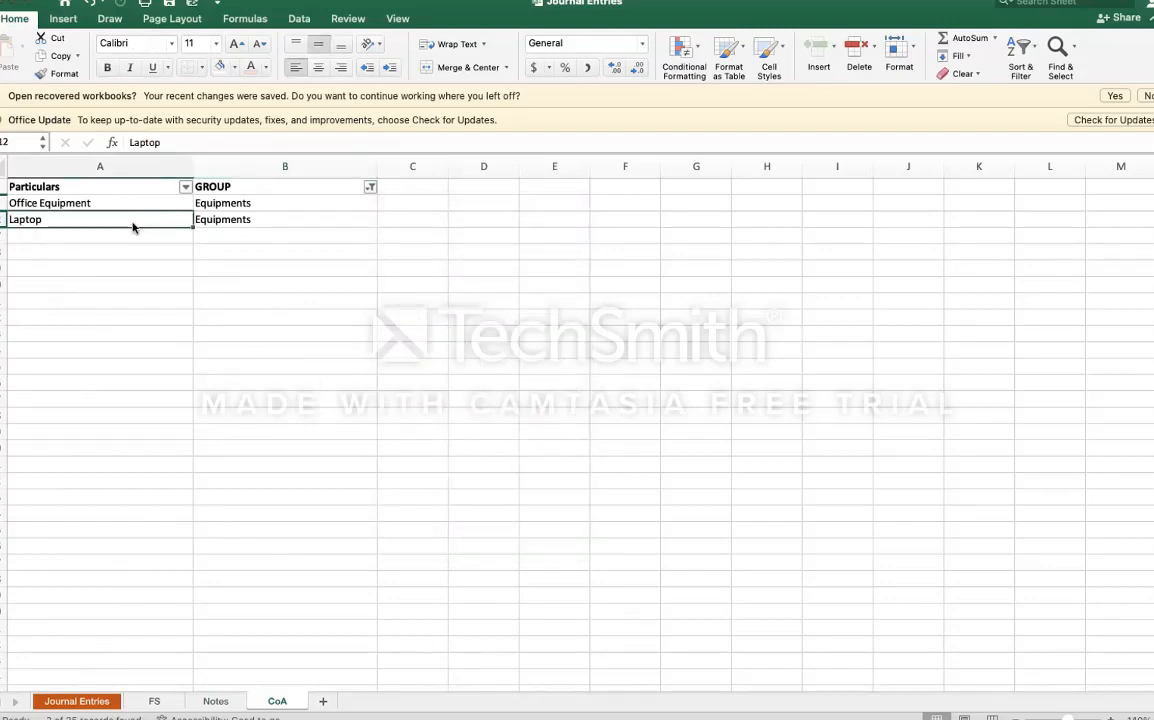
drag(50, 203, 132, 225)
key(super+c)
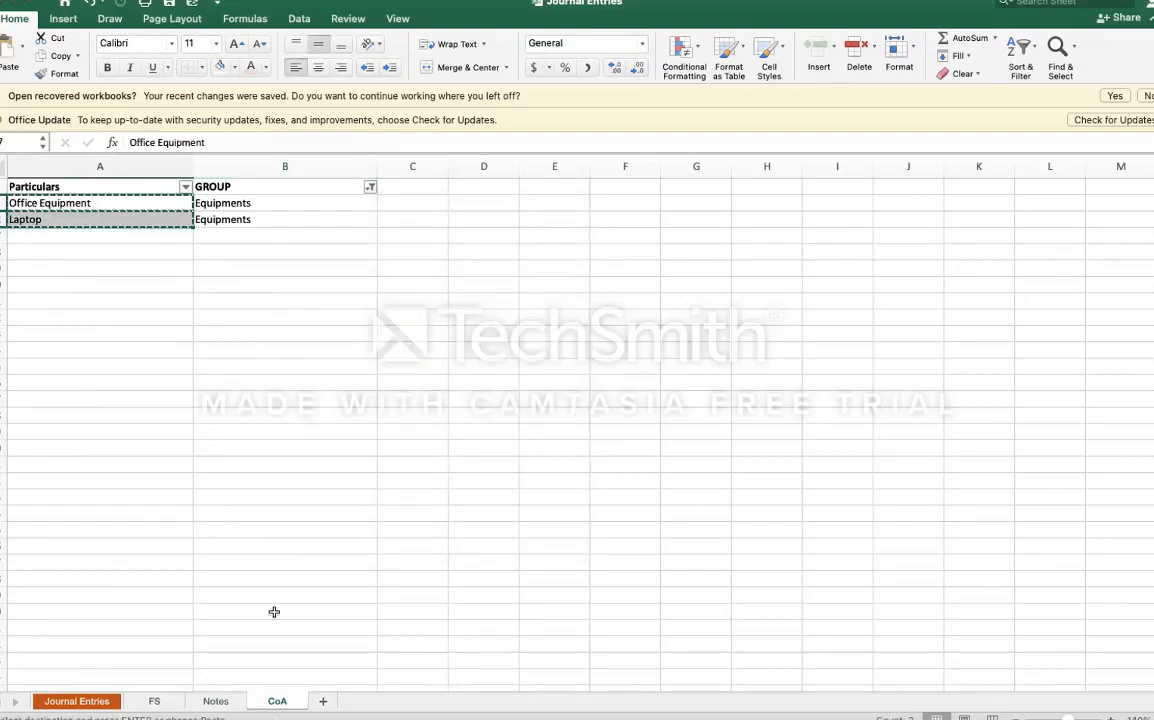
click(214, 702)
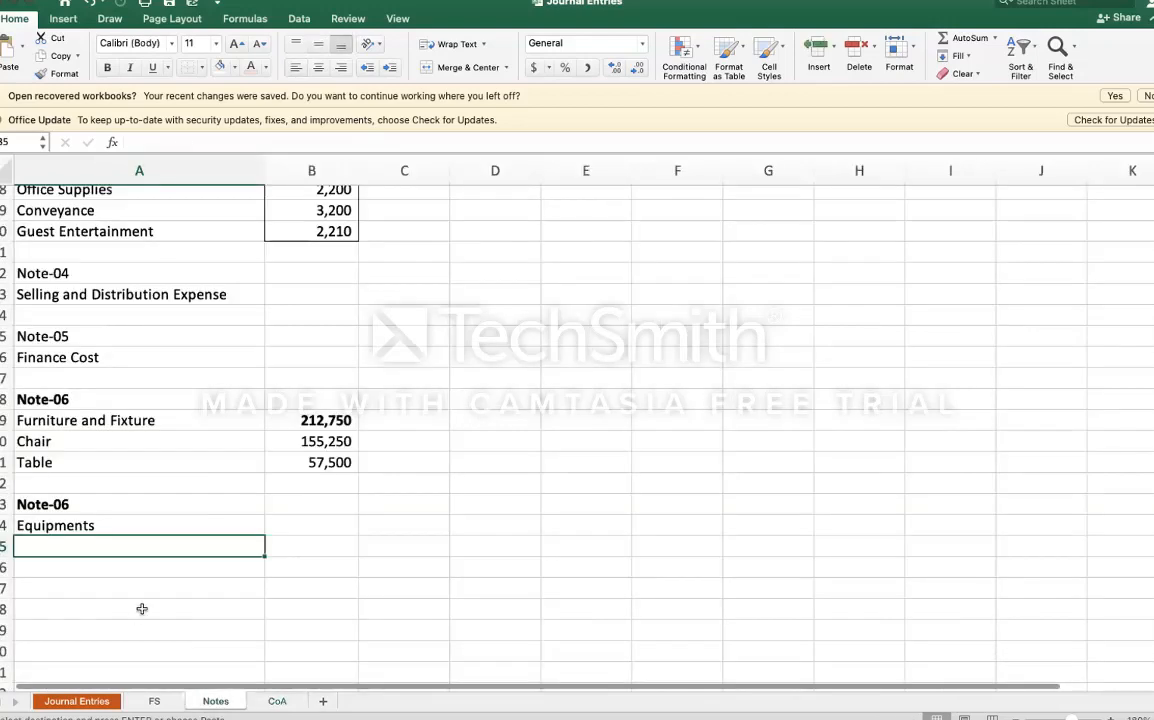
key(super+v)
Step: Copy the lookup formula from the Table balance into B35:B36 for Office Equipment and Laptop
key(Right)
key(Right)
key(Up)
key(Up)
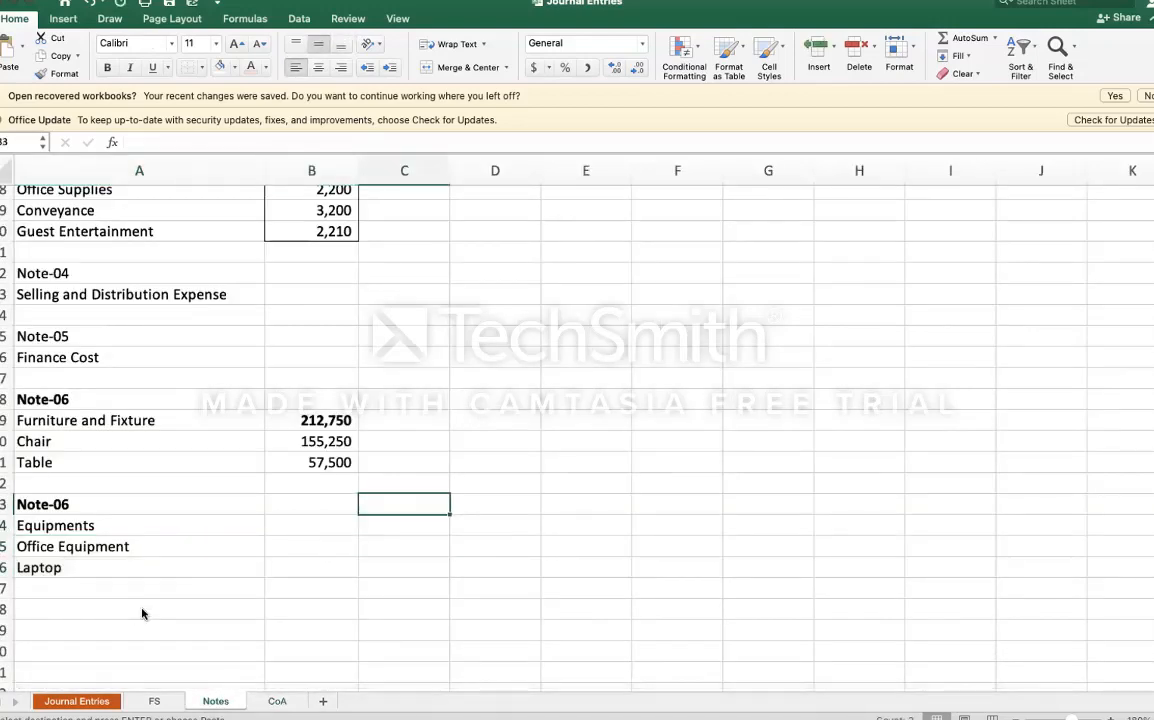
key(Up)
key(Up)
key(Left)
key(super+c)
key(Down)
key(Down)
key(Down)
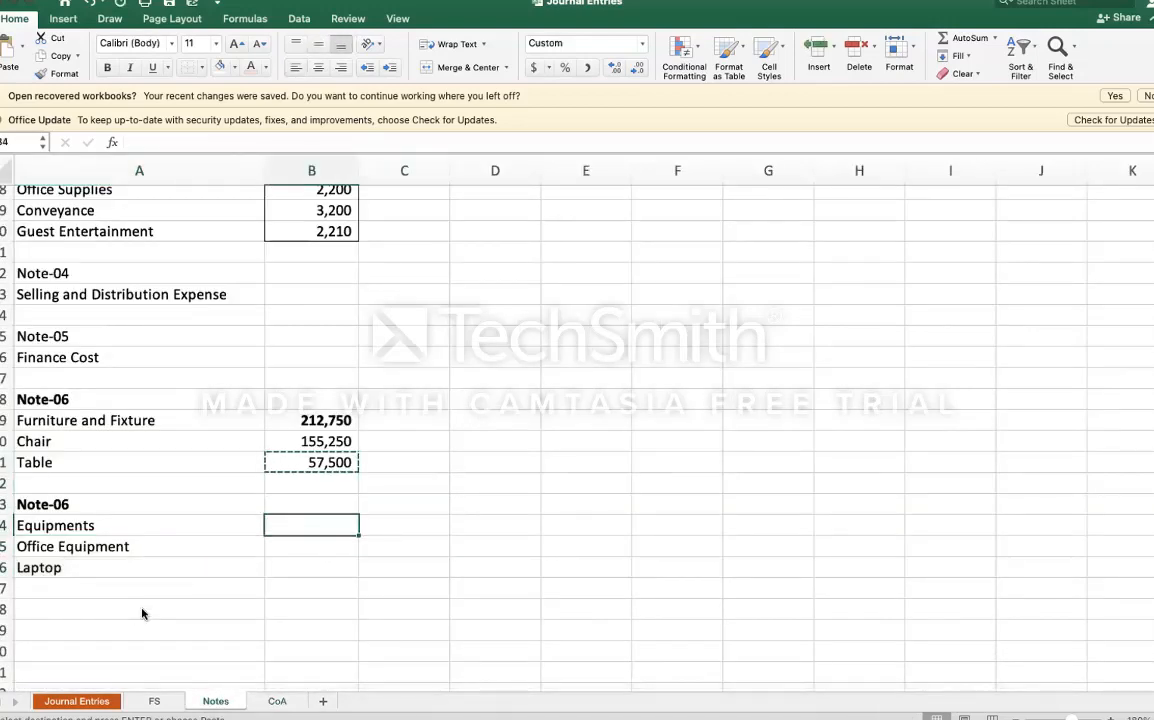
key(Down)
key(shift+Down)
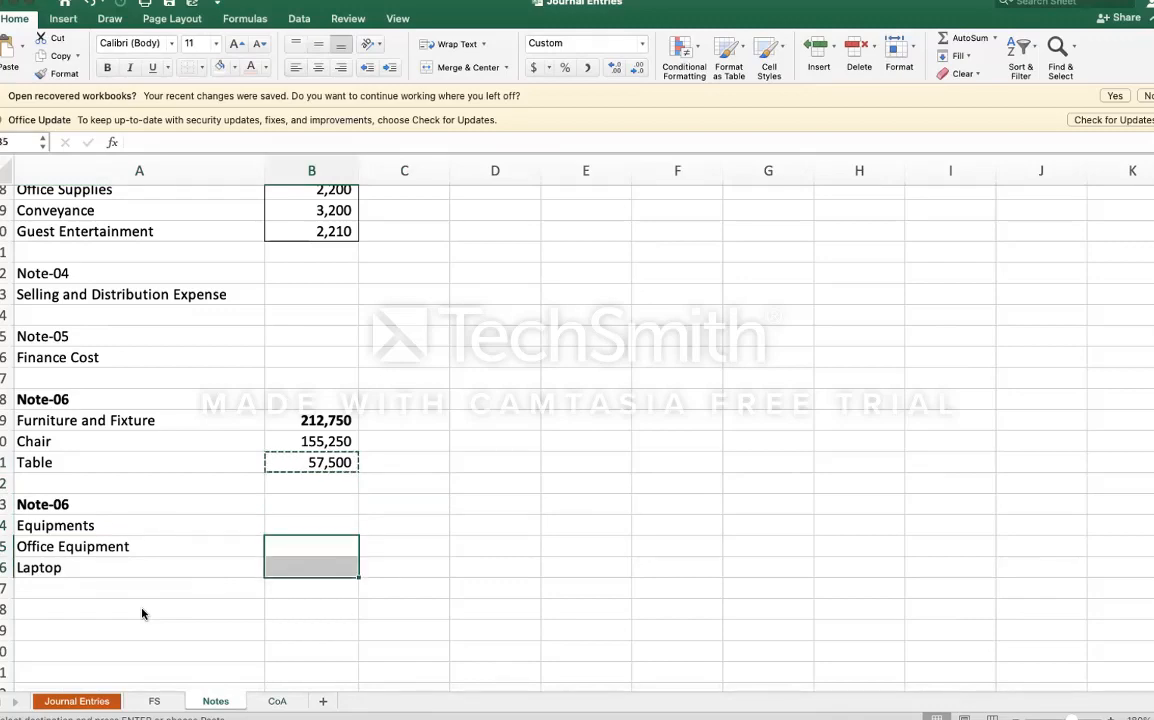
key(super+v)
key(Up)
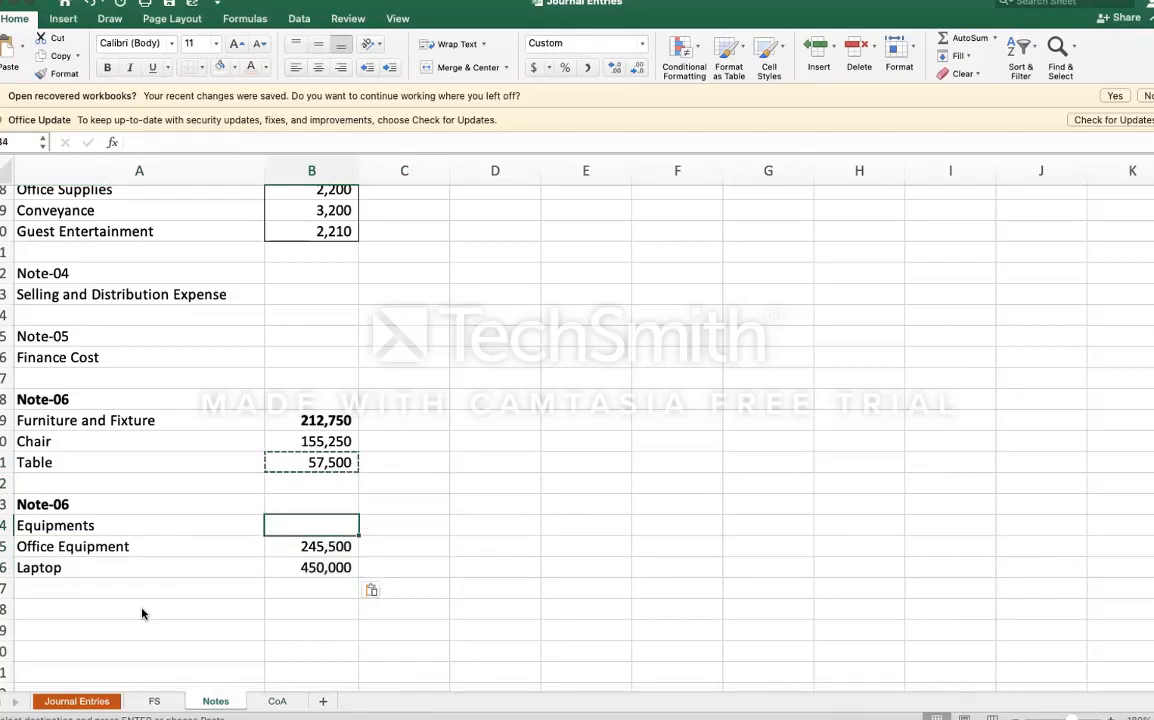
Step: Total the Equipments note in B34 with =SUM(B35:B36) and make the Equipments label and total bold
text(=su)
key(Tab)
key(Down)
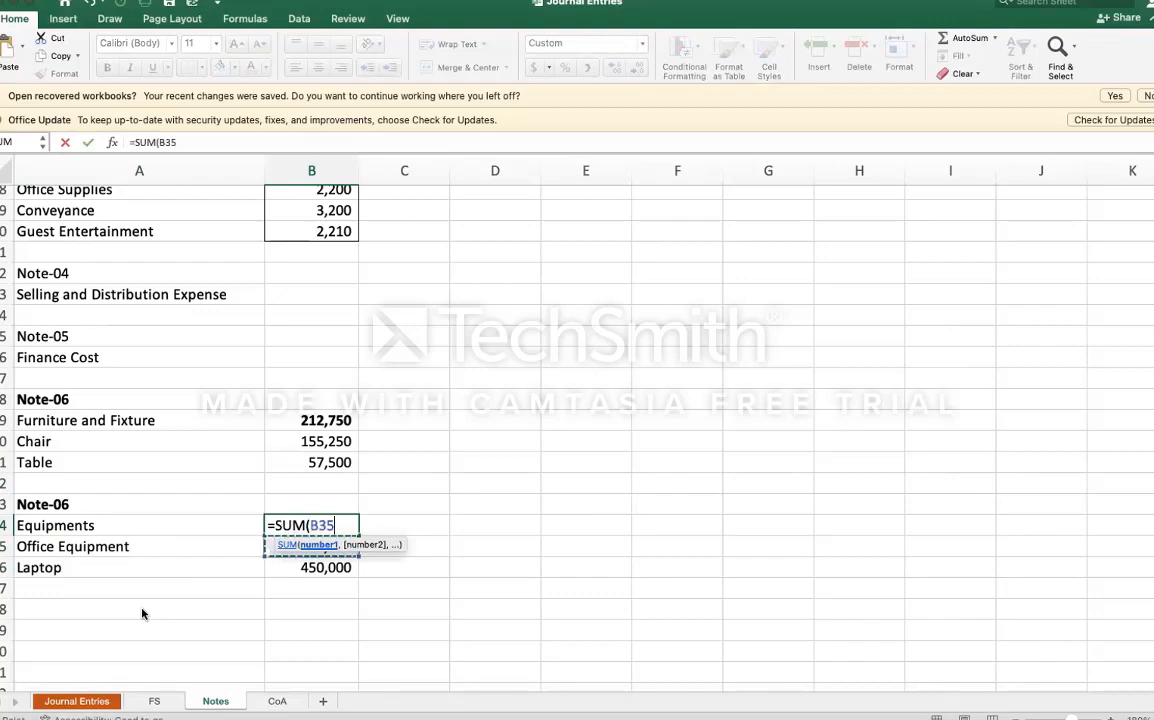
key(shift+Down)
key(Return)
key(Up)
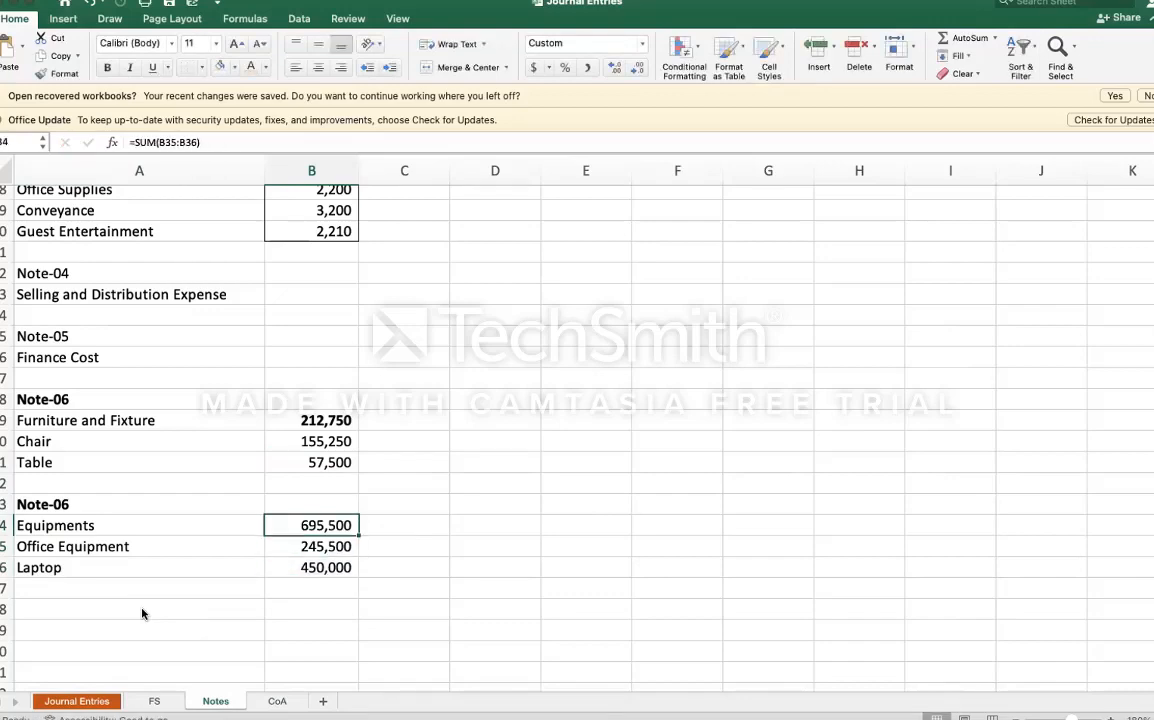
key(Left)
key(super+b)
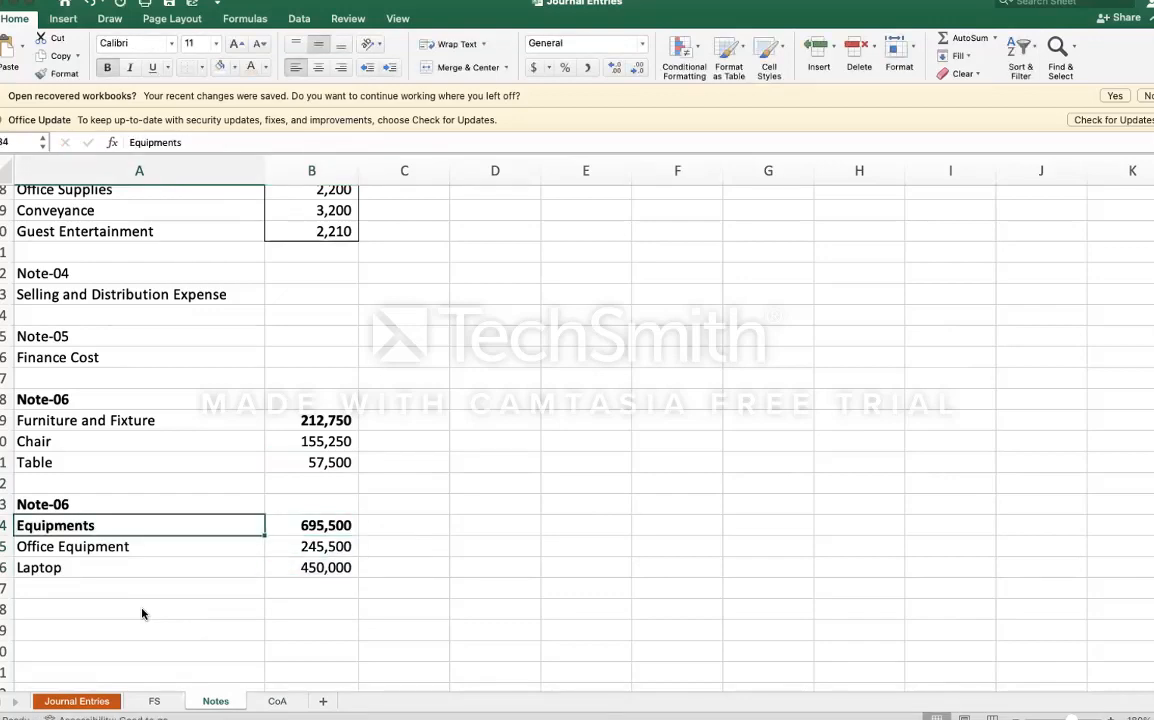
key(Right)
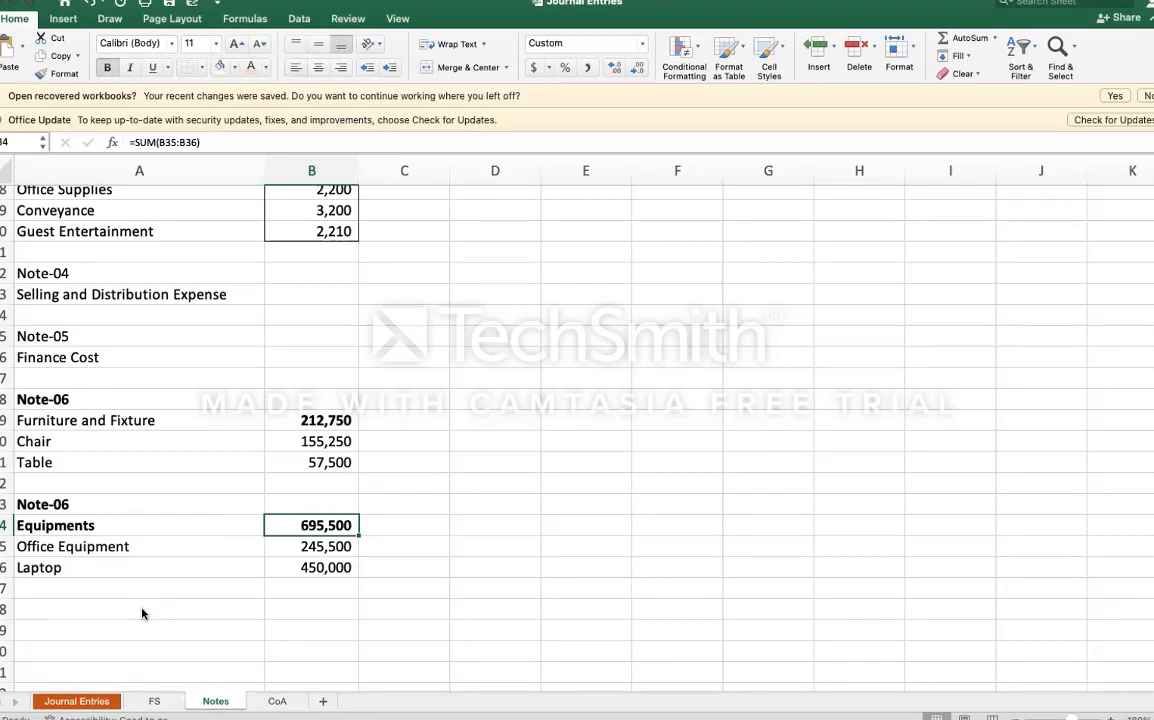
double_click(306, 525)
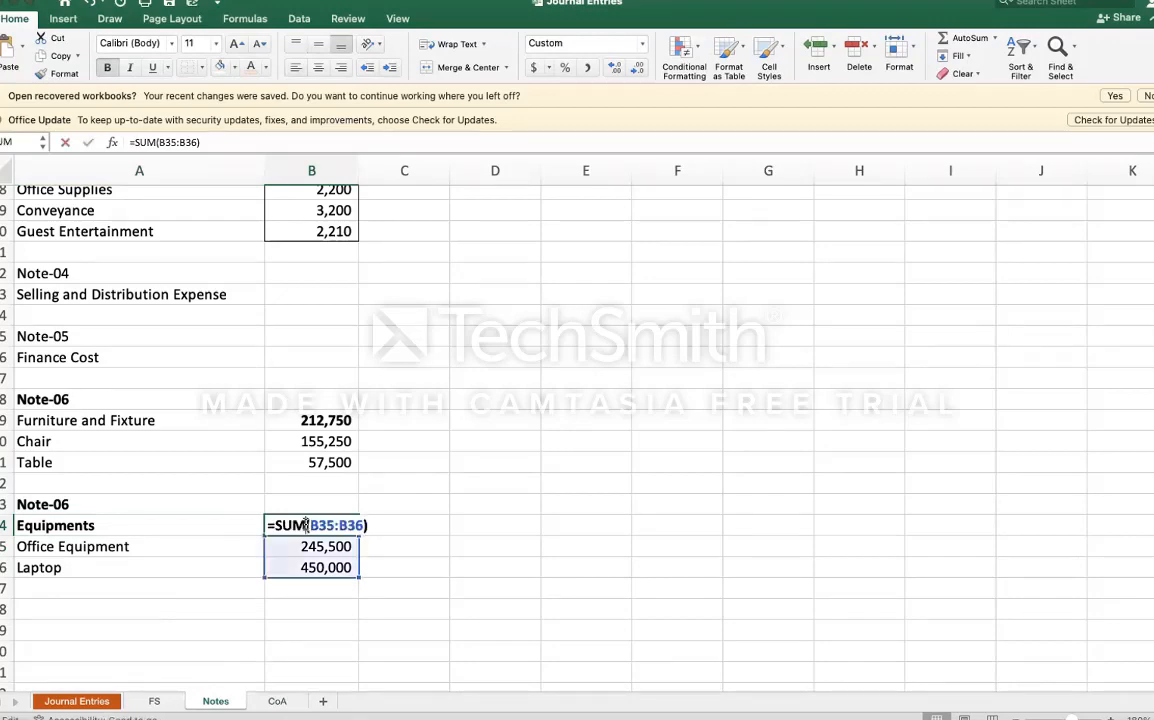
key(Return)
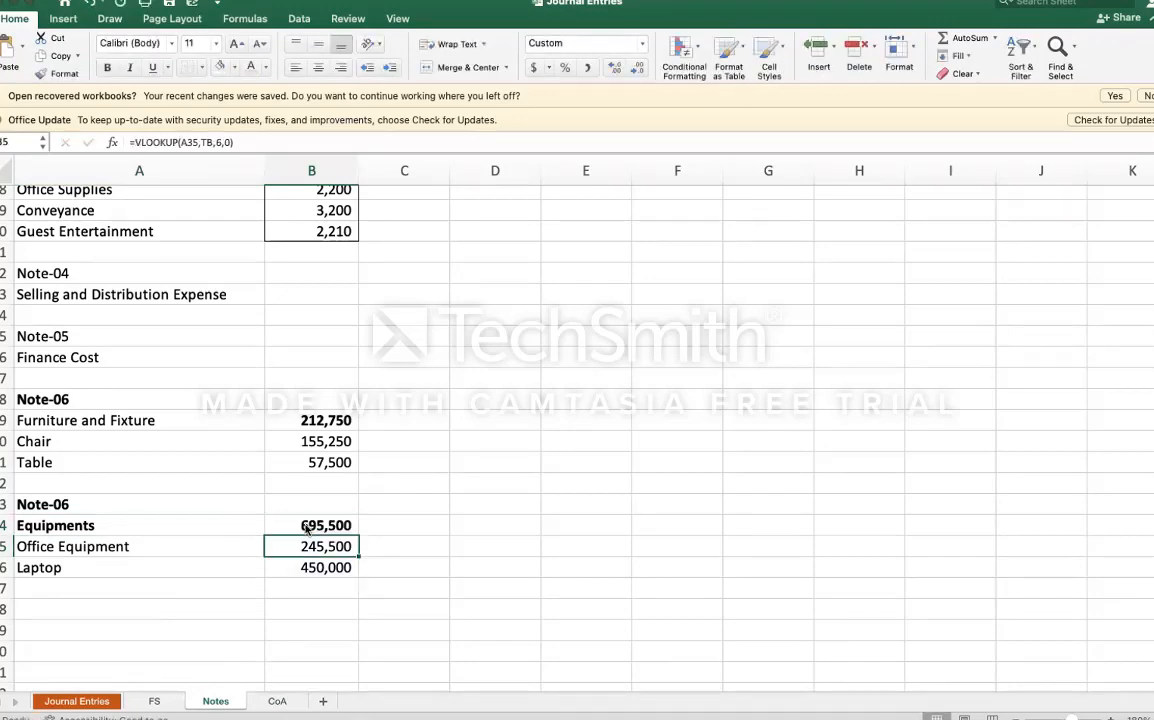
Step: Enter the heading Note-07 in A38, below the Equipments note
key(Down)
key(Down)
key(Down)
key(Left)
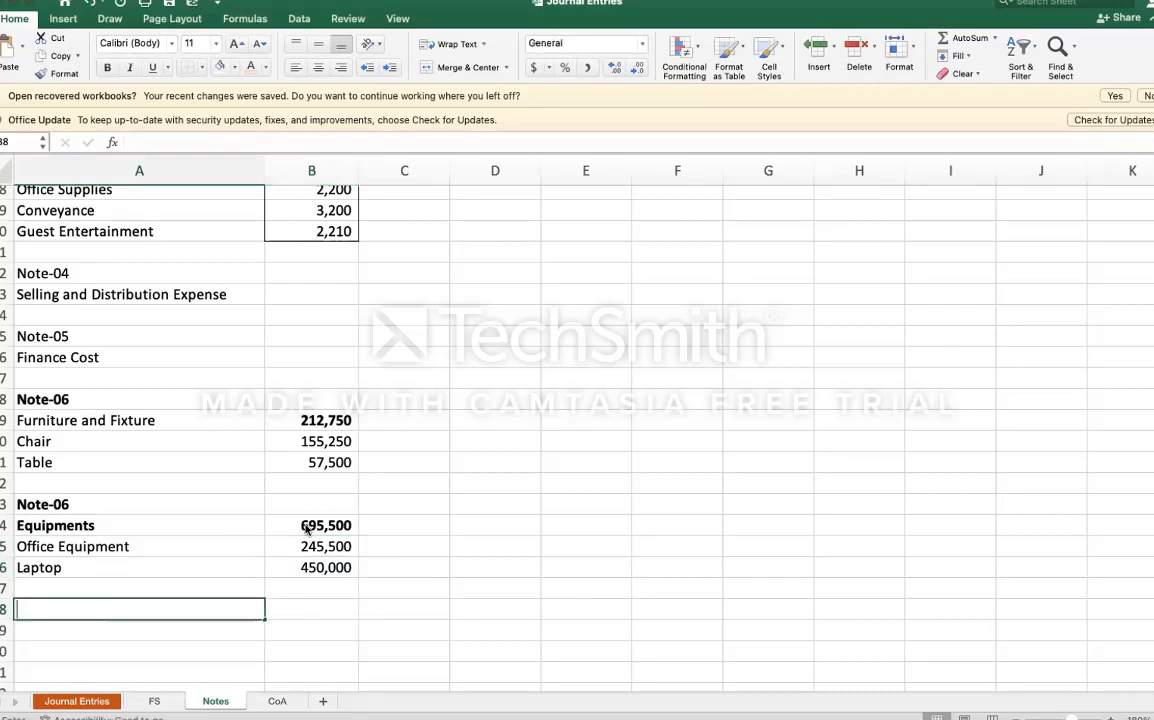
text(Note)
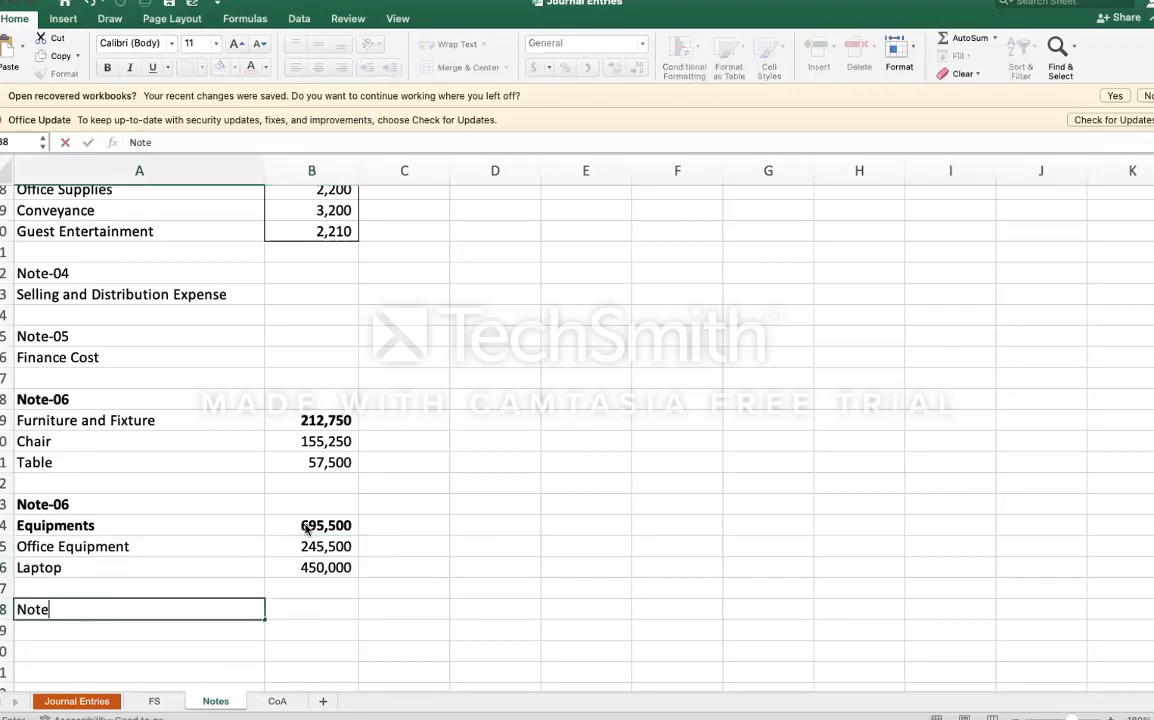
text(-07)
key(Return)
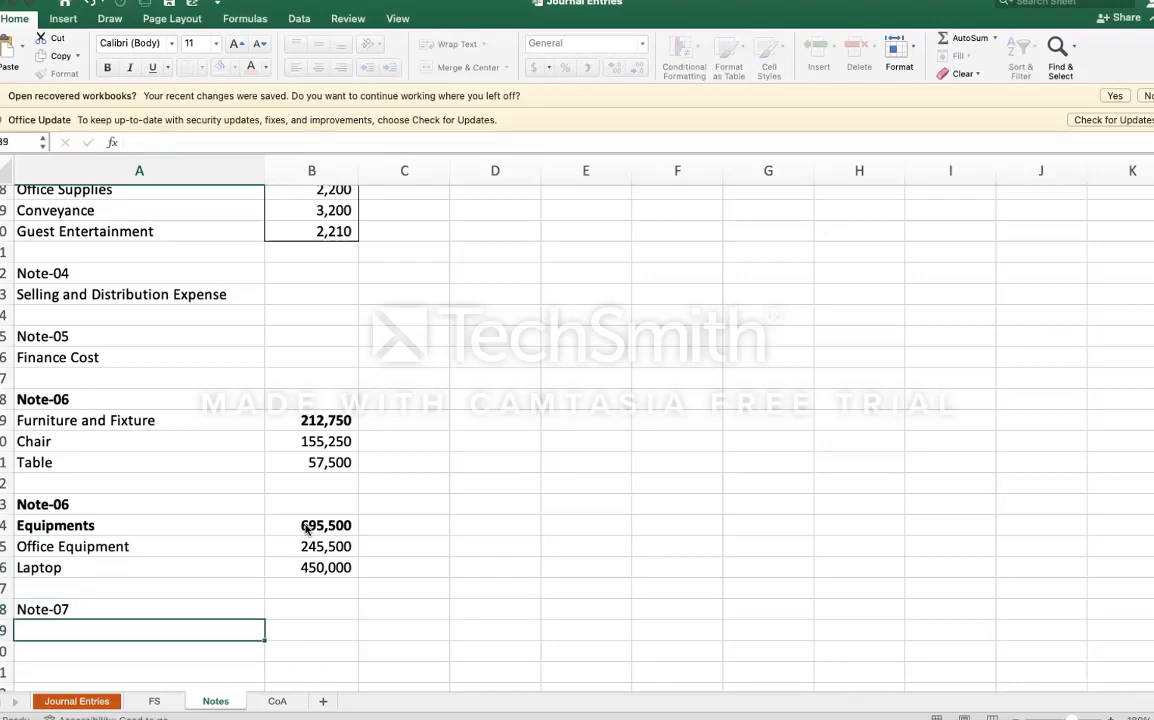
Step: Renumber the heading above the Equipments note in A33 as Note-07
key(Up)
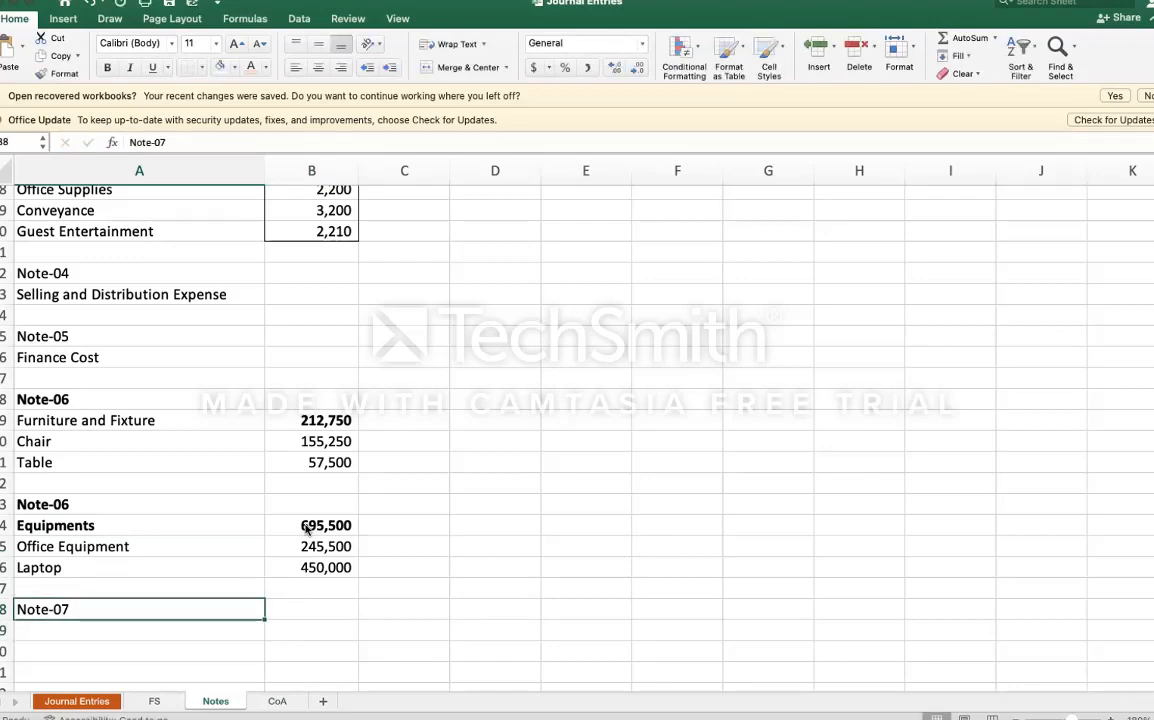
double_click(114, 505)
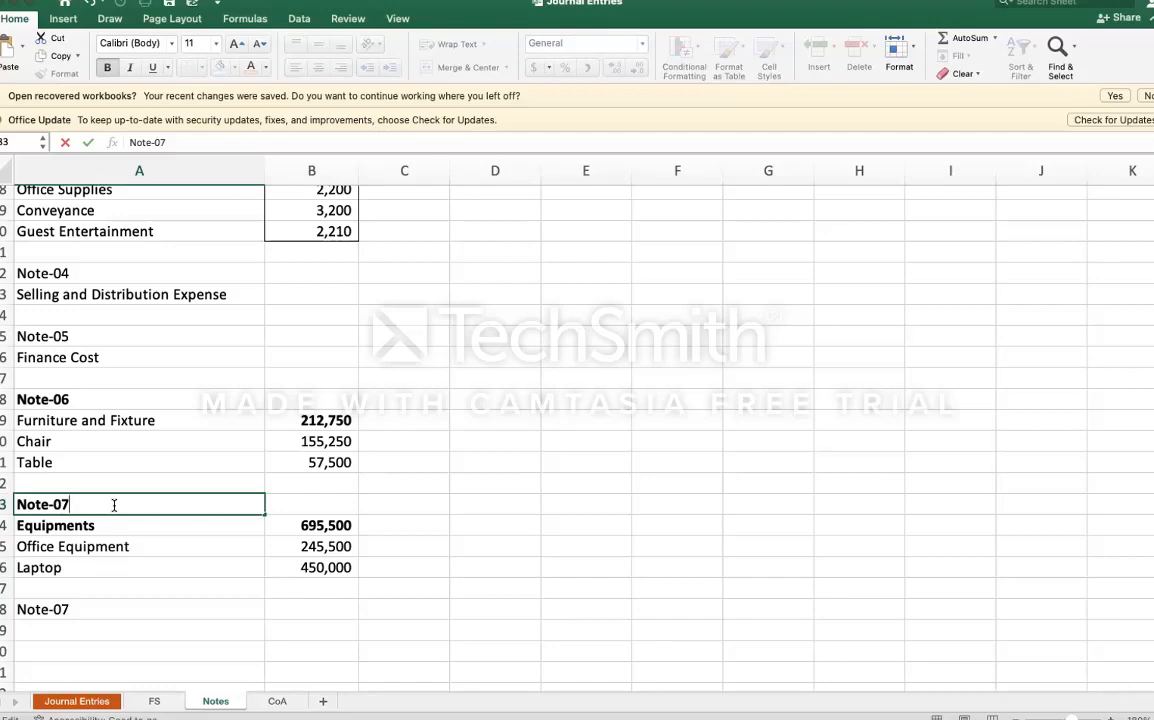
key(Return)
key(Down)
key(Down)
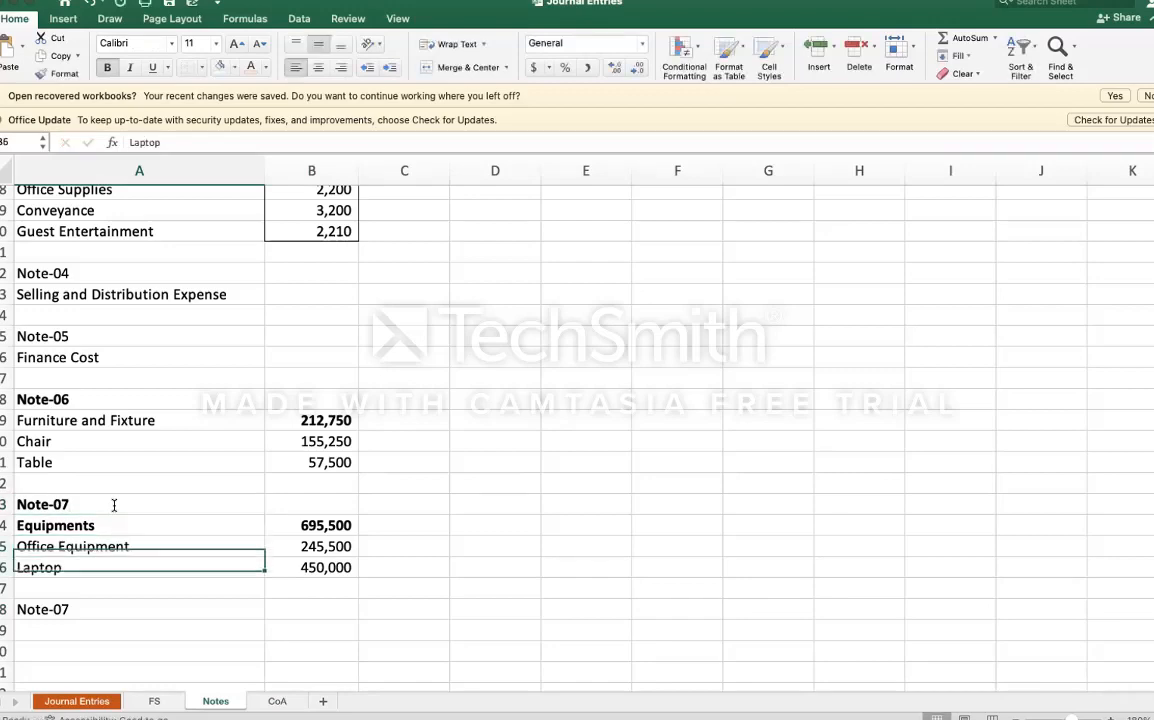
Step: Change the heading in A38 below the Equipments note to Note-08 and make it bold
key(Down)
key(Down)
key(F2)
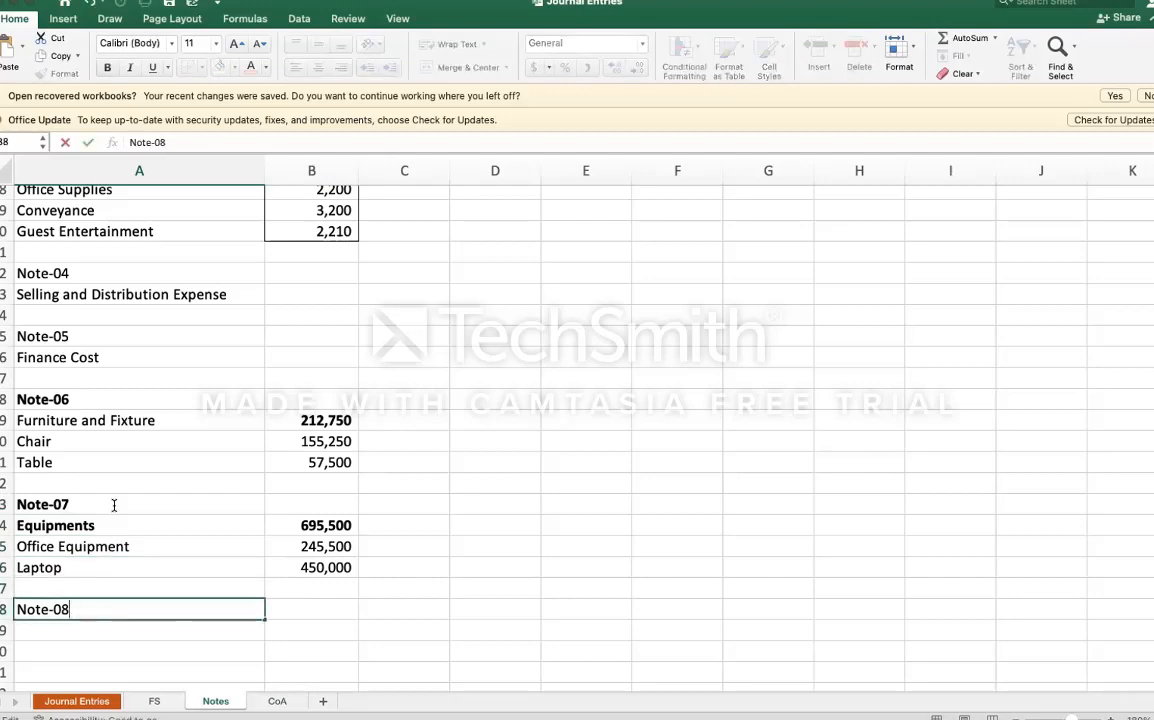
text(8)
key(Return)
key(Up)
key(super+b)
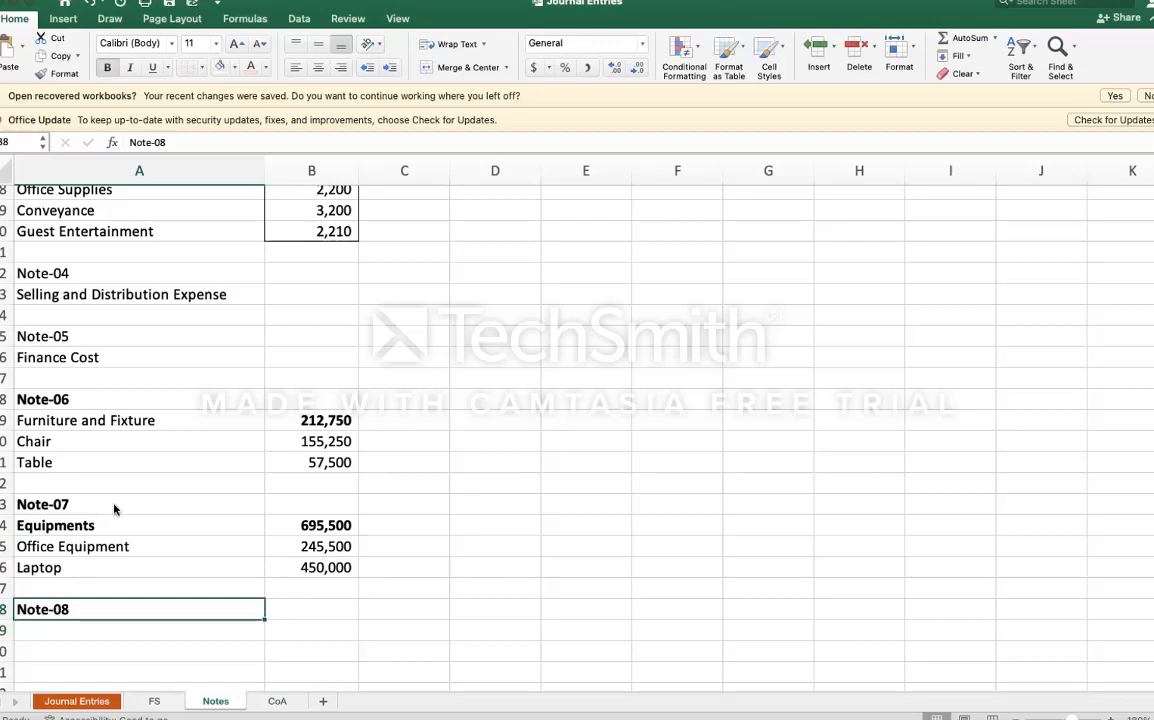
Step: Copy the labels Advance Deposits and Prepayments and Cash and Bank from the FS sheet into A39:A40 of the Notes sheet
click(152, 702)
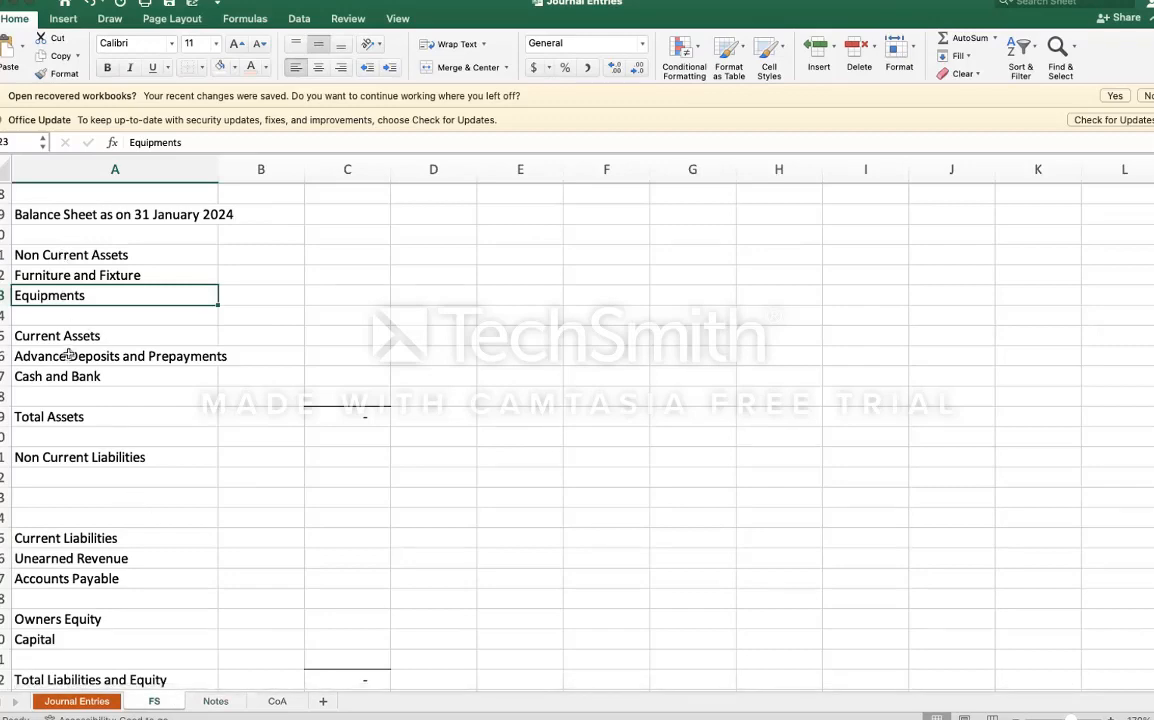
drag(69, 355, 72, 366)
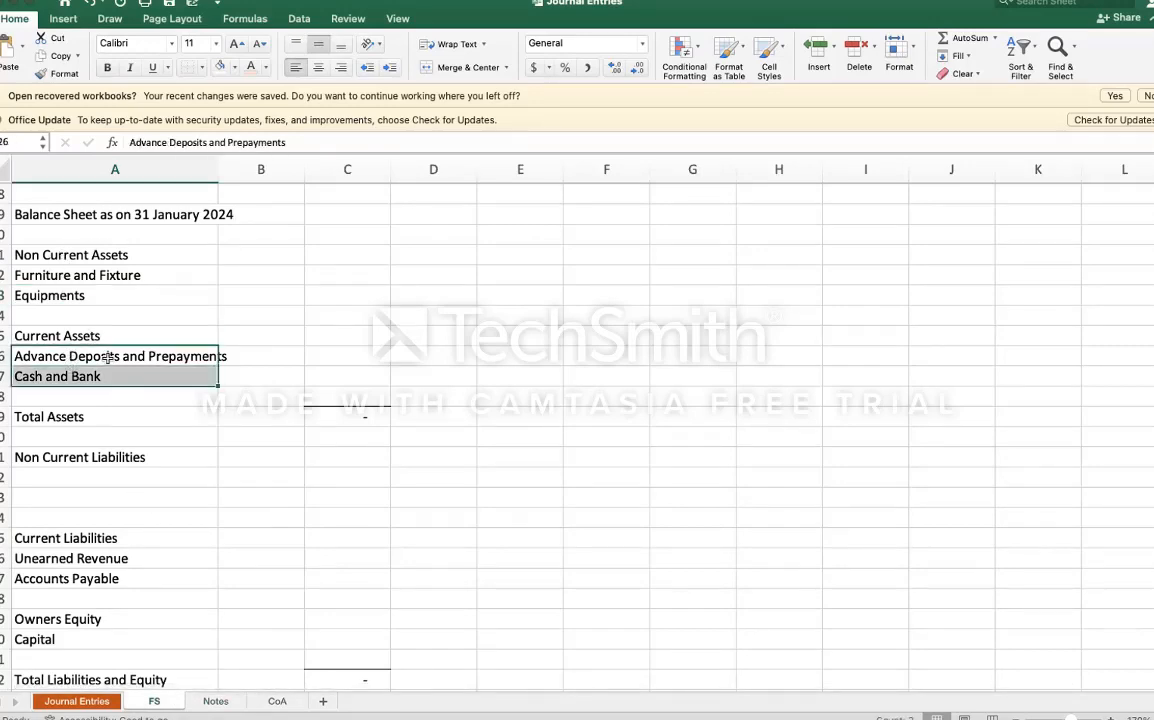
key(super+c)
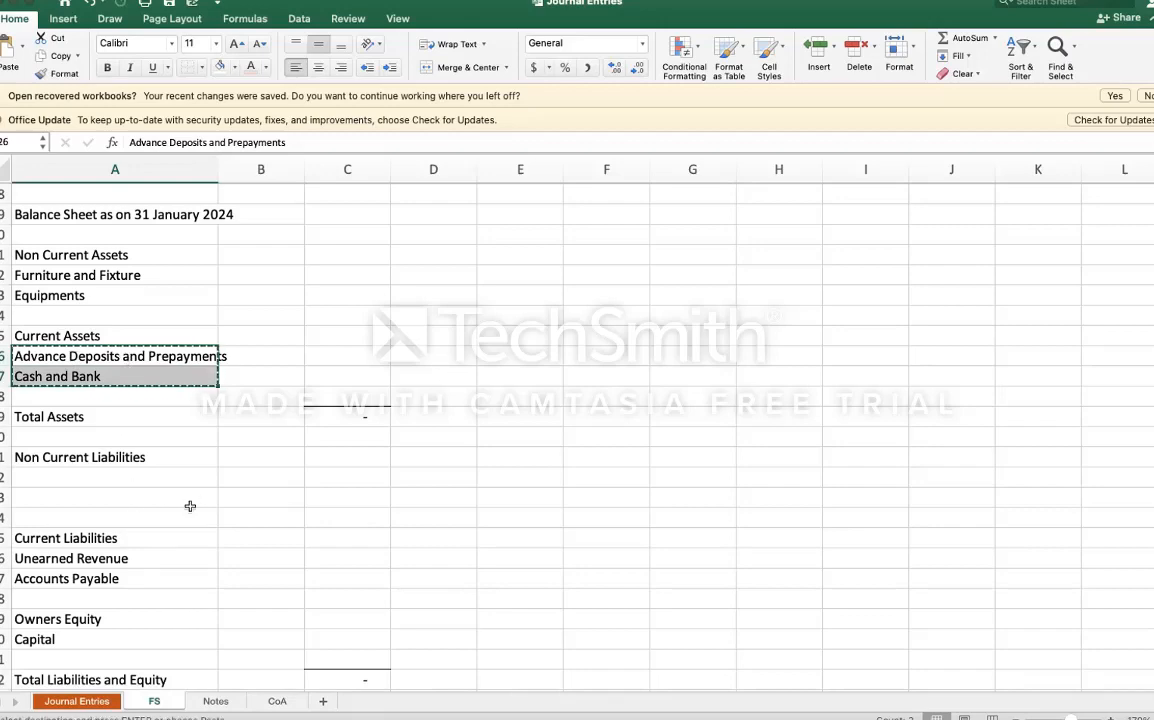
click(215, 702)
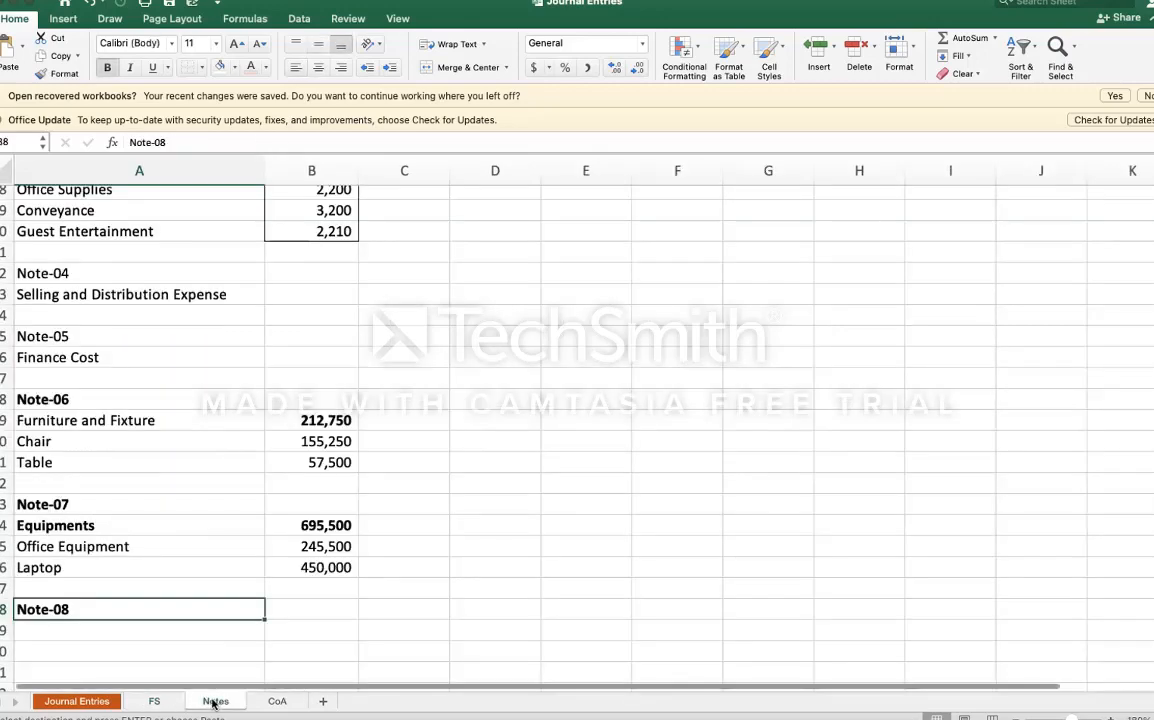
click(85, 628)
key(super+v)
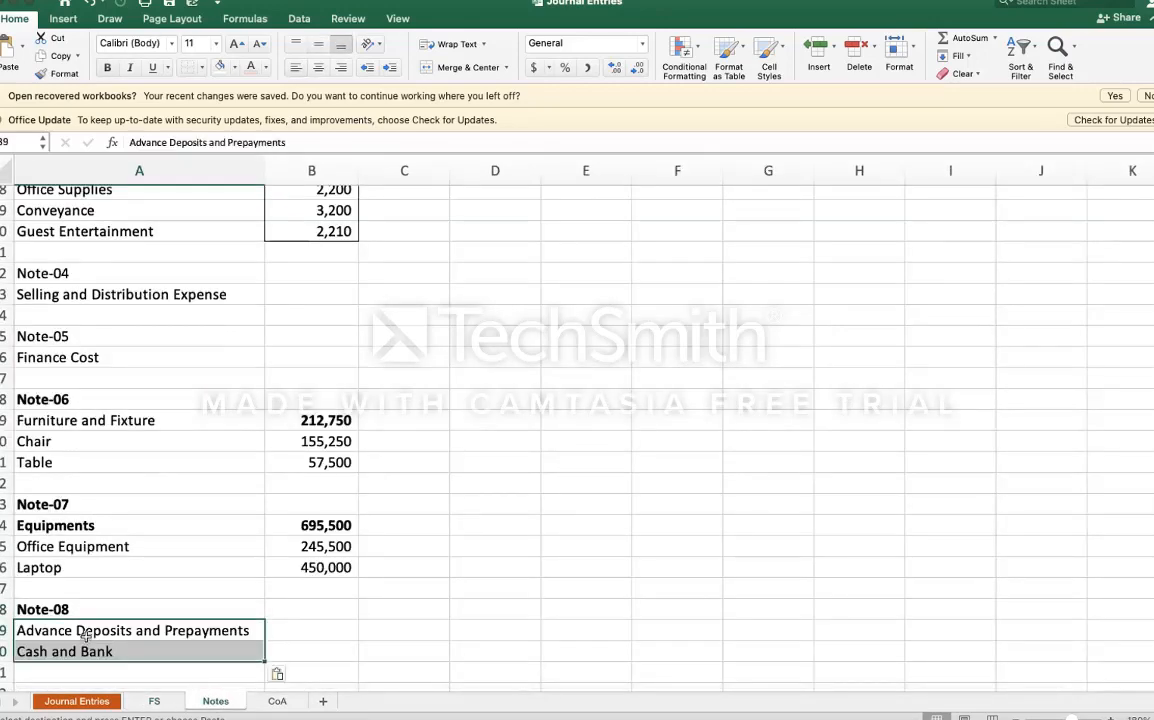
Step: Move the Cash and Bank label from A40 down to A43 on the Notes sheet
scroll(85, 636, down, 4)
click(88, 569)
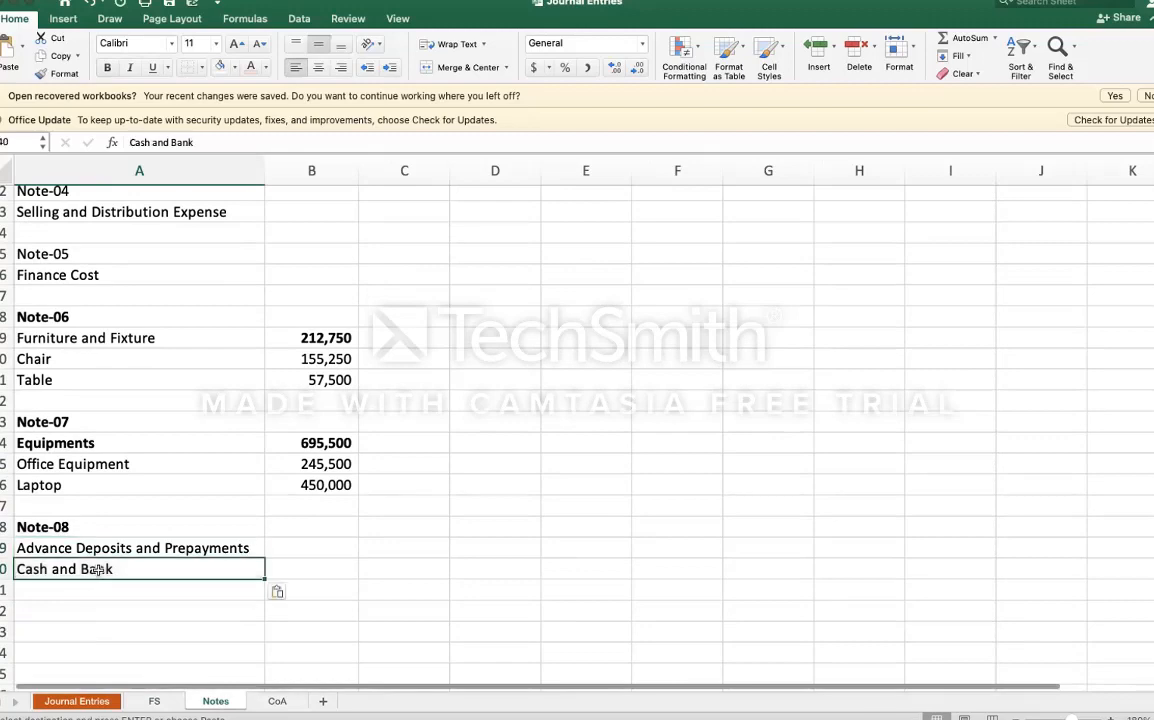
drag(97, 577, 111, 638)
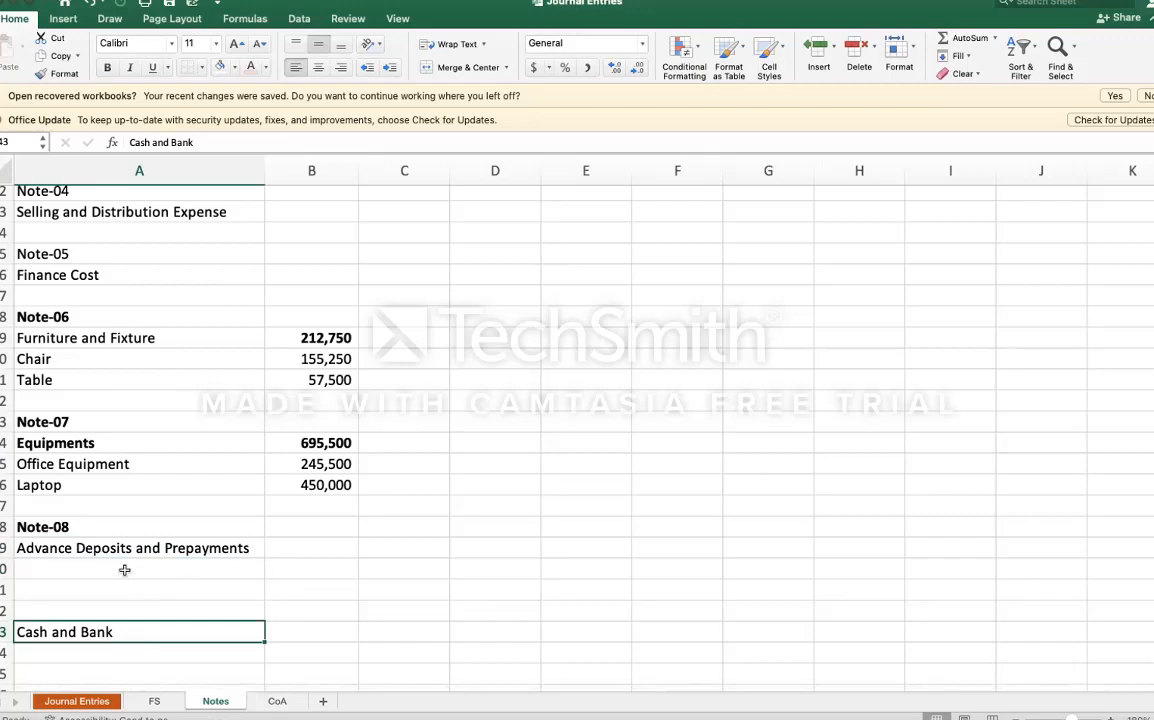
Step: Filter the GROUP column of the CoA sheet to Advance Deposits and Prepayments
click(277, 701)
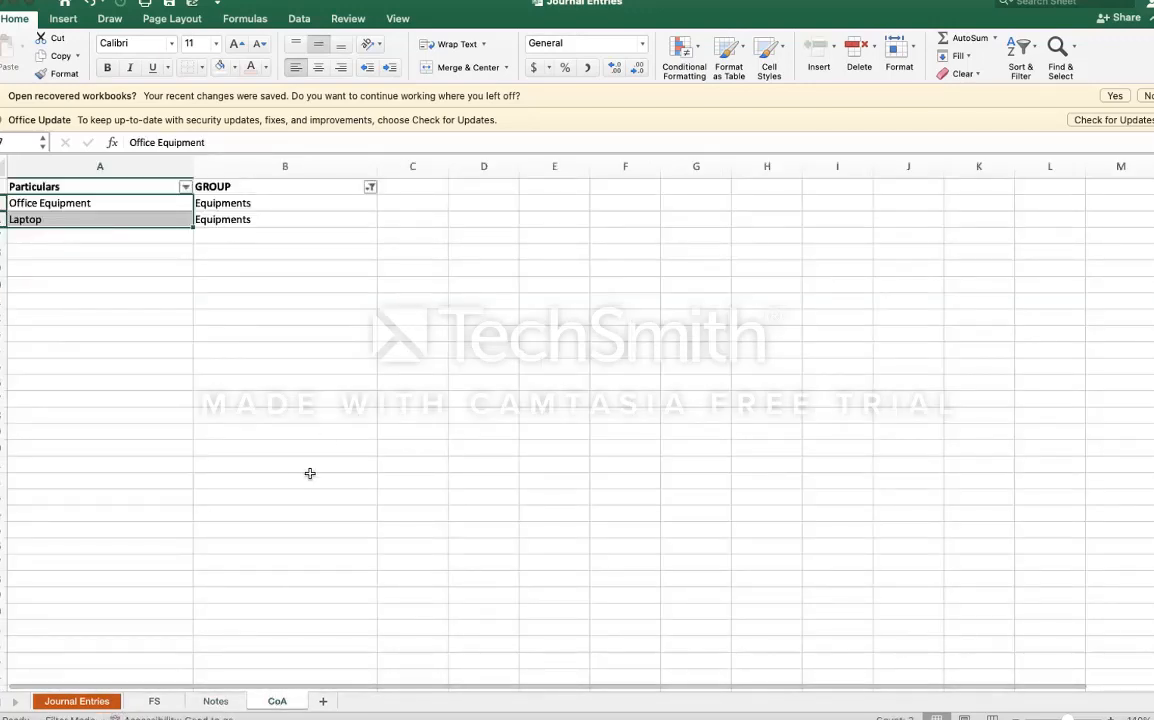
click(312, 188)
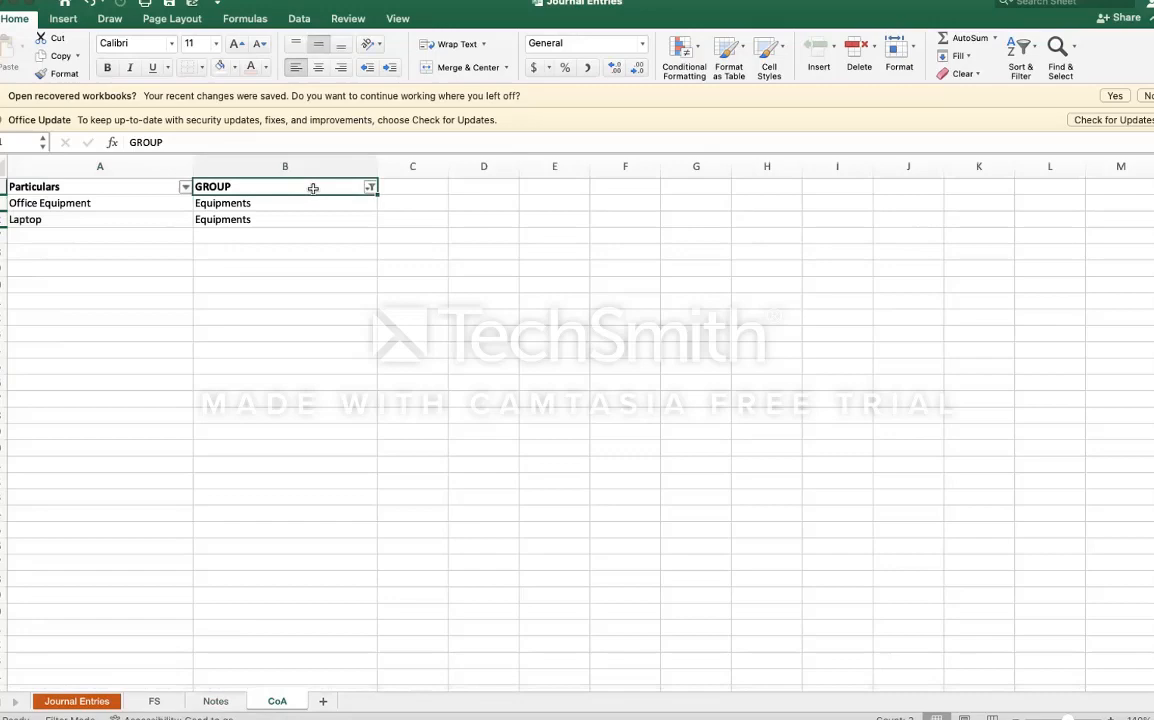
click(371, 187)
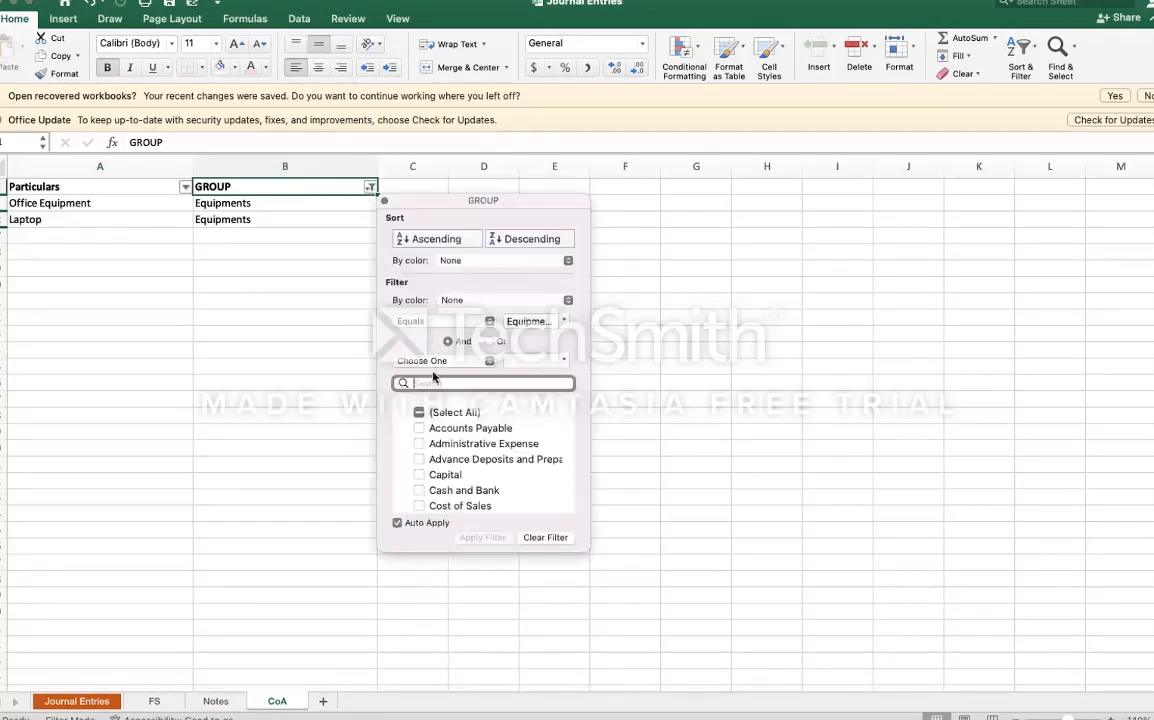
text(adv)
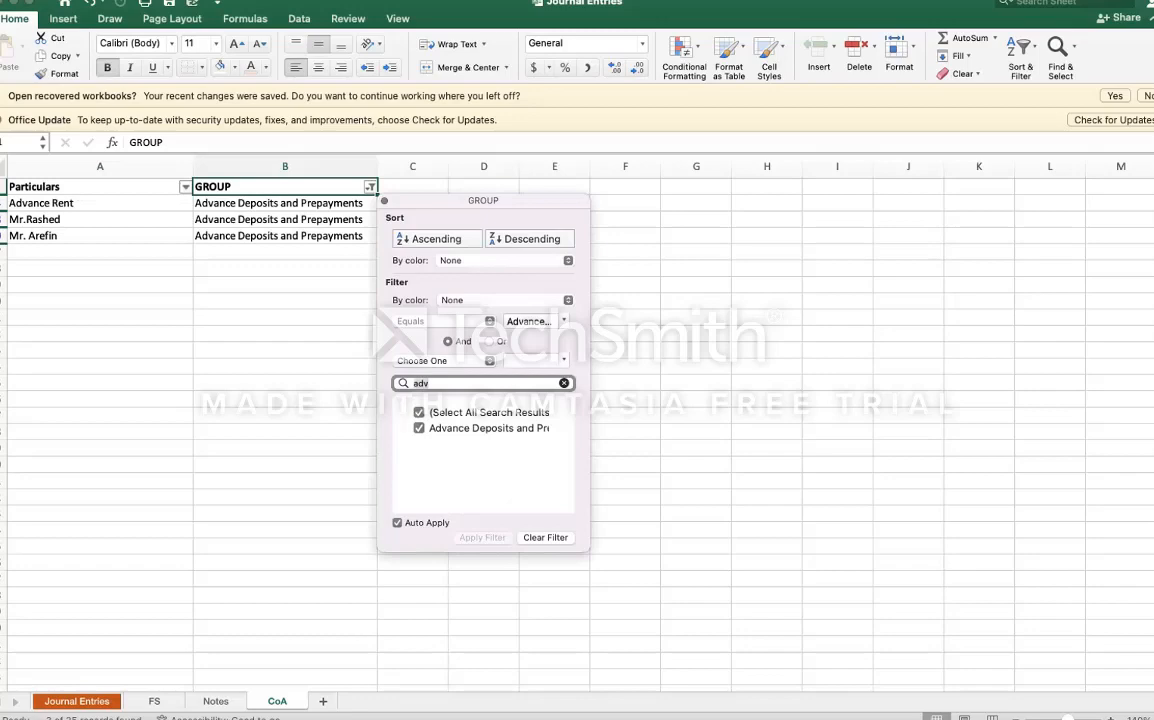
click(105, 288)
Step: Copy the three filtered accounts, starting with Advance Rent, into the Notes sheet from A40 under Advance Deposits and Prepayments
key(Left)
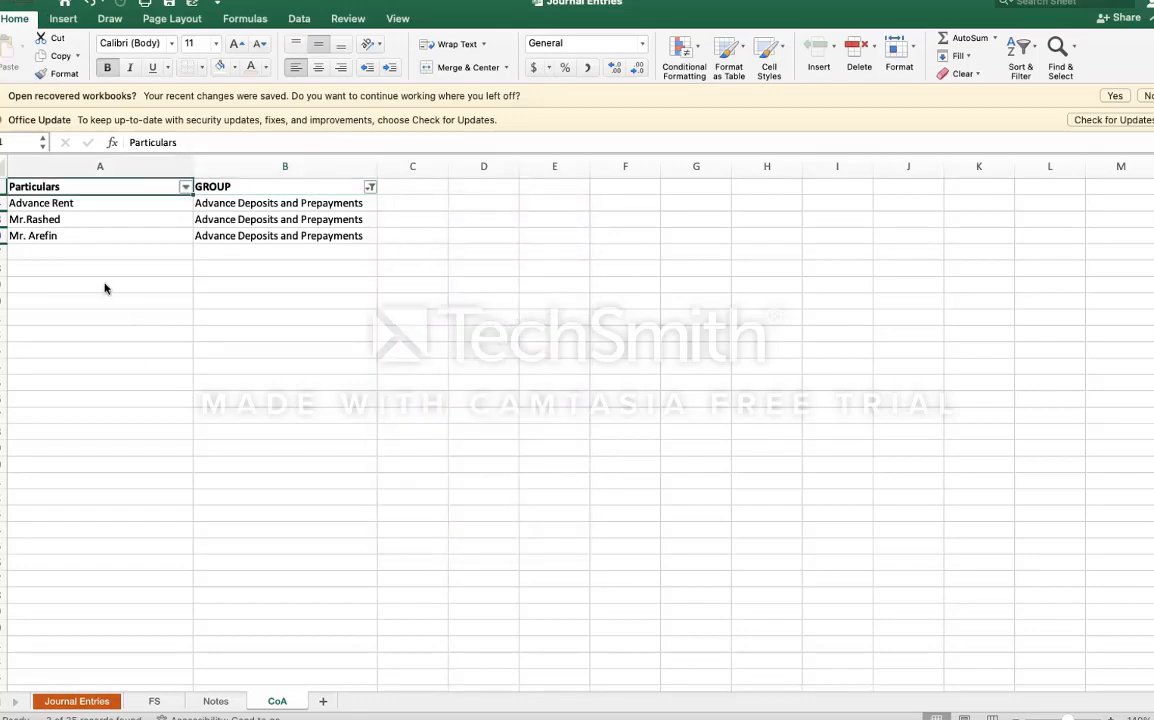
key(Down)
key(shift+Down)
key(shift+Down)
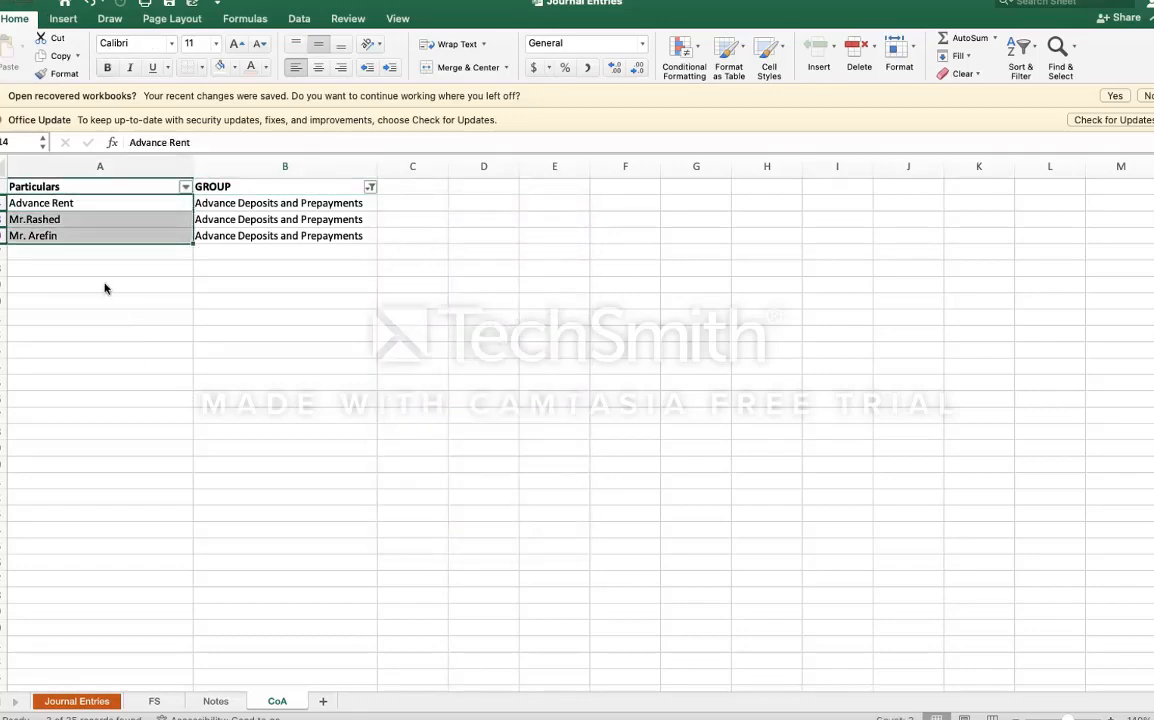
key(super+c)
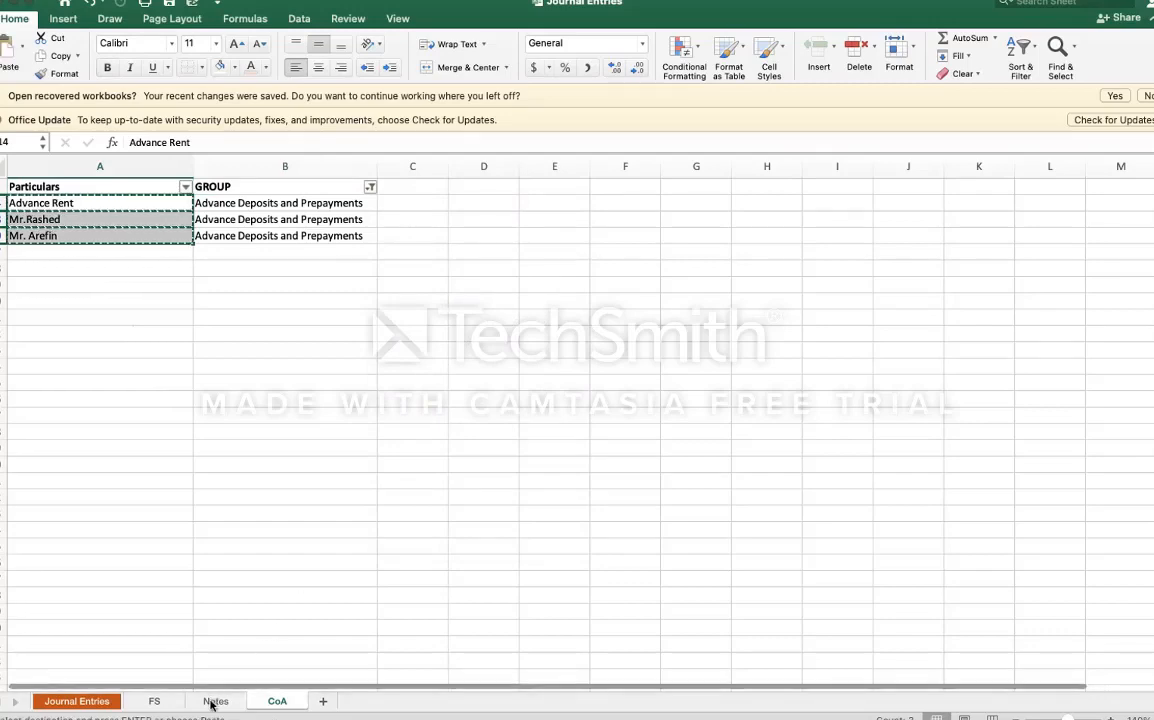
click(214, 702)
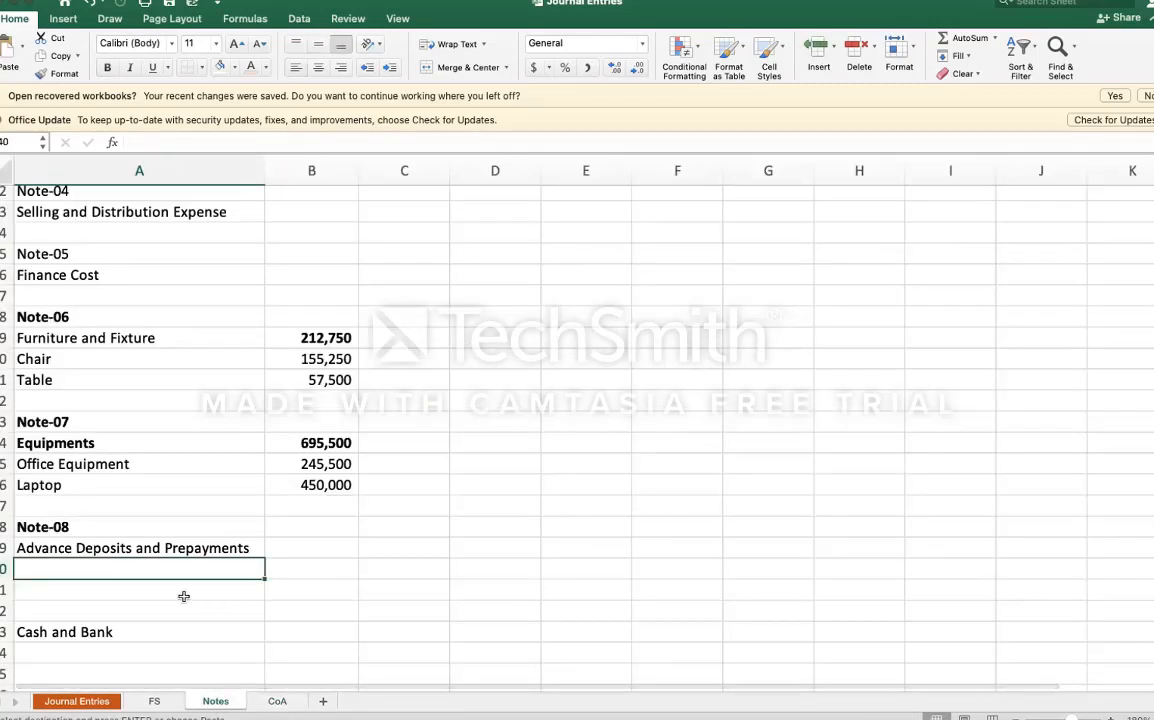
key(super+v)
Step: Insert two blank rows above the Cash and Bank label on the Notes sheet
click(3, 632)
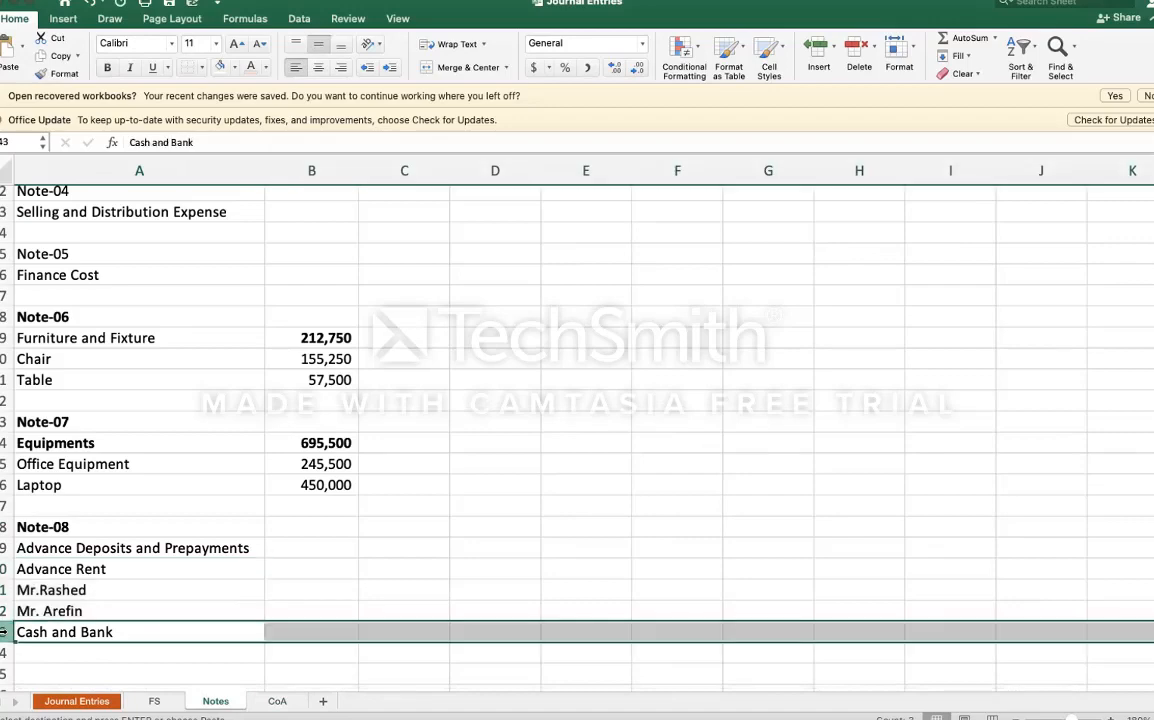
click(818, 55)
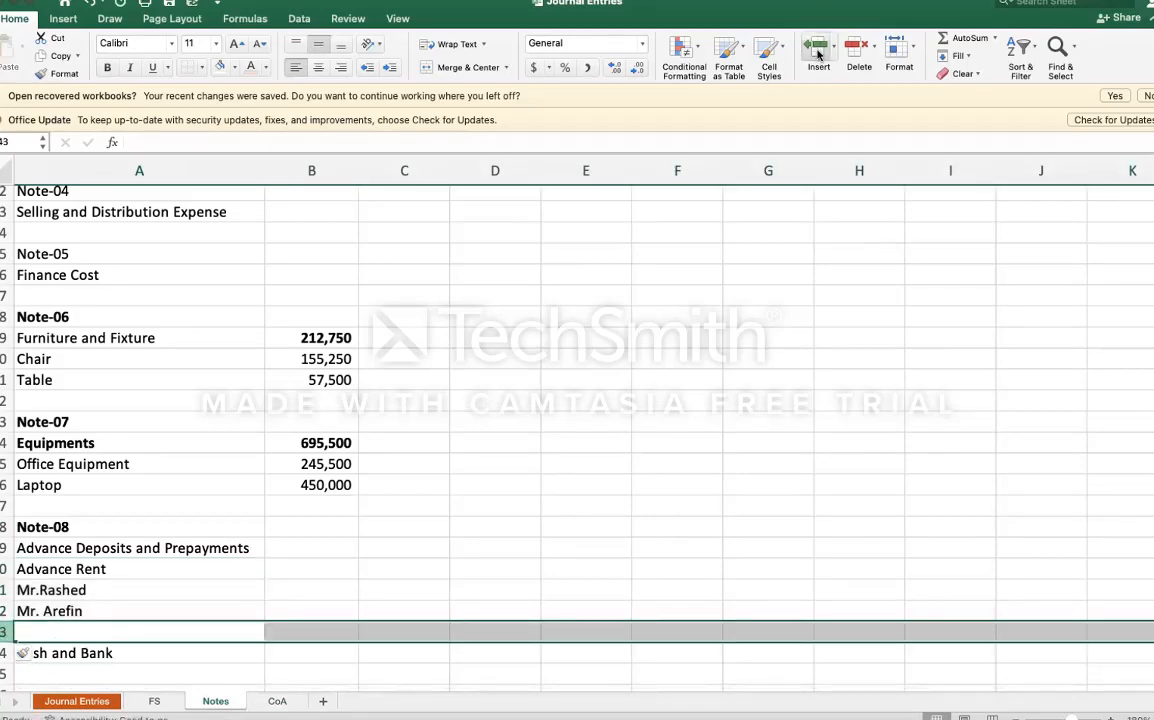
click(818, 55)
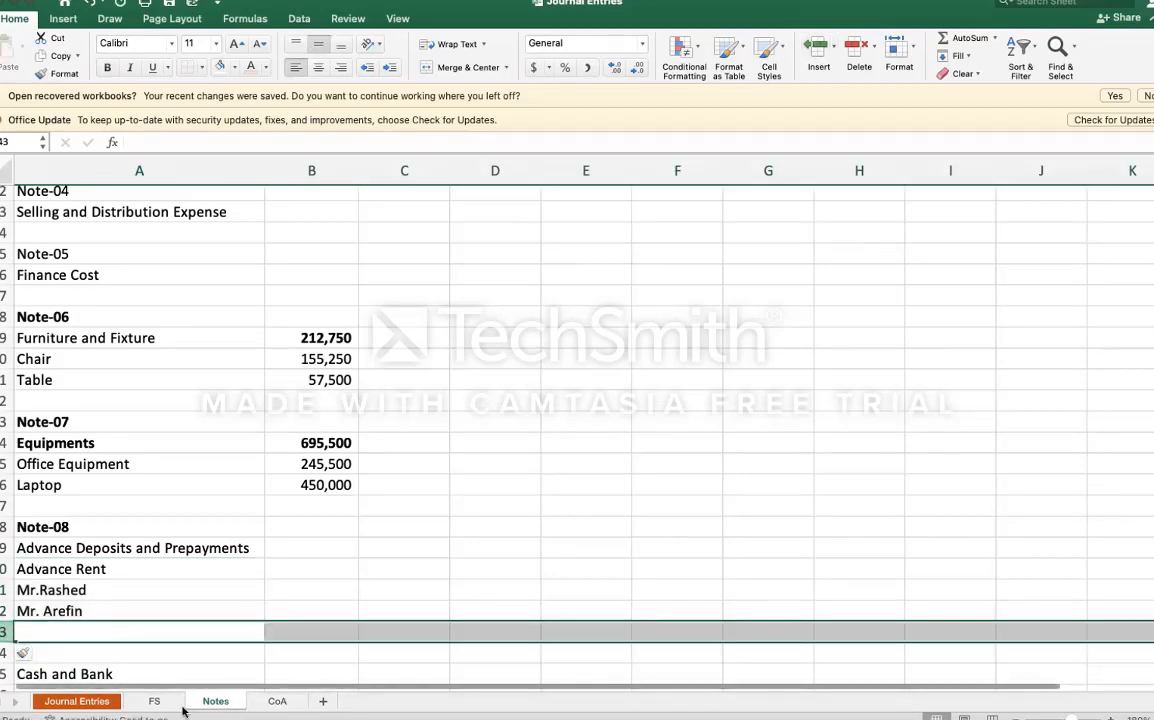
Step: Filter the GROUP column of the CoA sheet to Cash and Bank
click(275, 702)
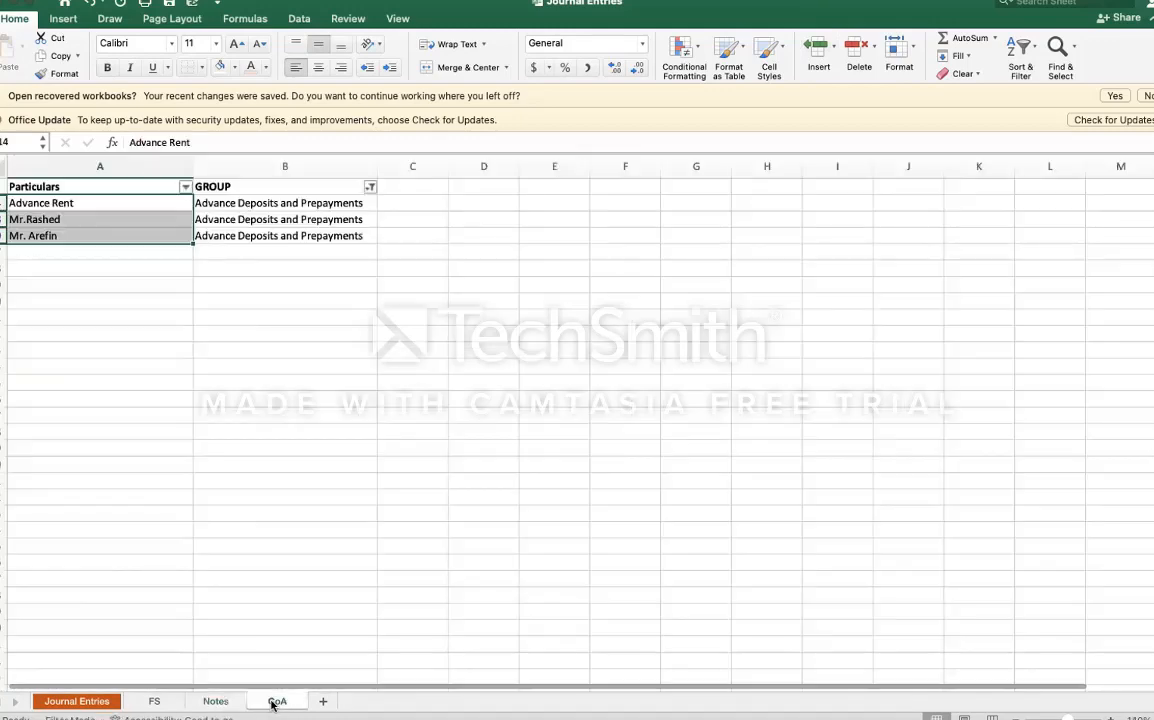
click(370, 188)
text(cas)
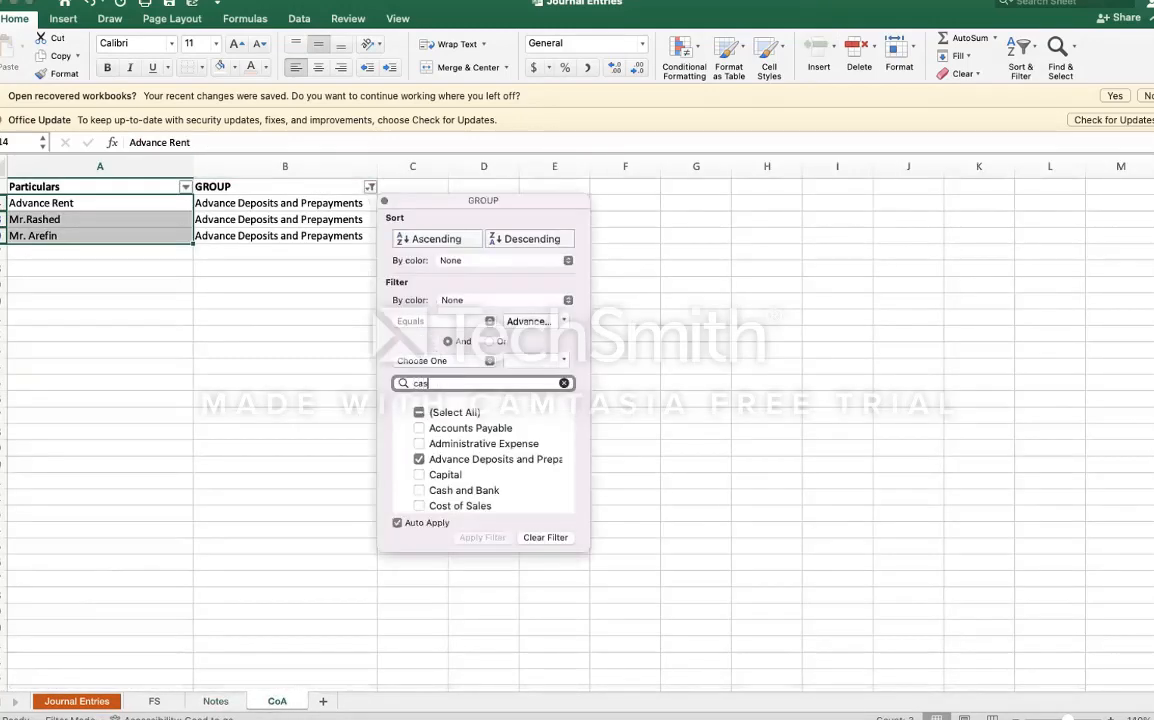
click(126, 440)
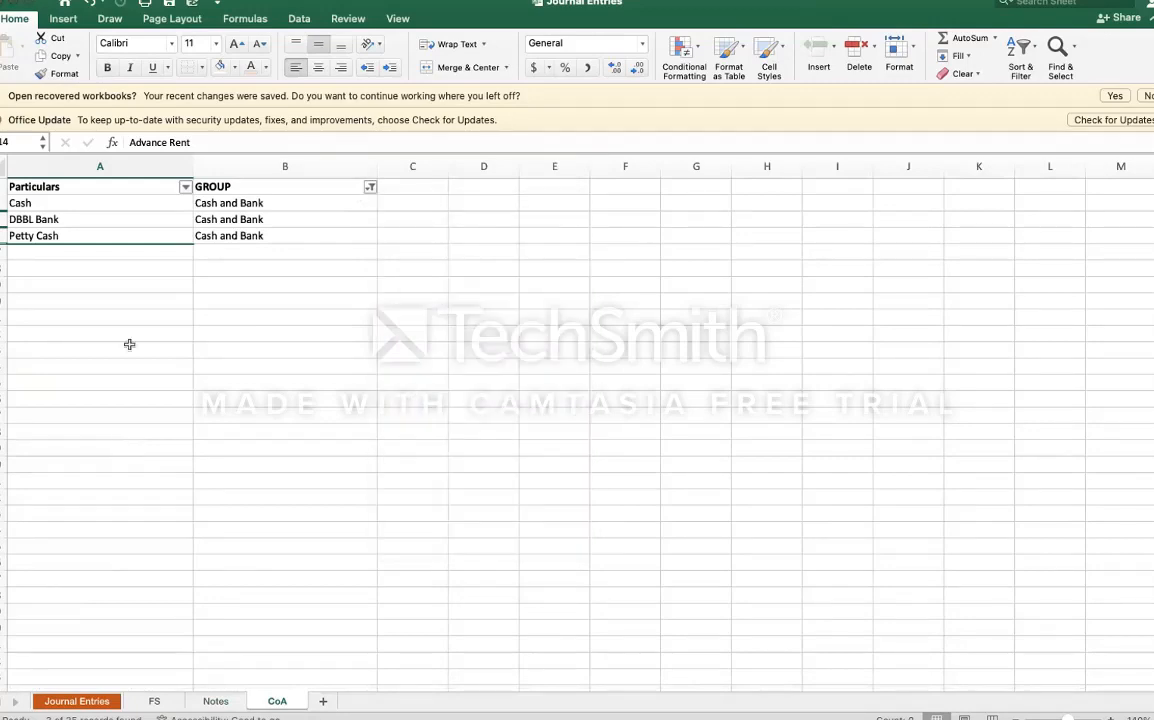
Step: Copy the filtered accounts Cash, DBBL Bank and Petty Cash into the Notes sheet from A46, under Cash and Bank
click(120, 202)
key(shift+Down)
key(shift+Down)
key(super+c)
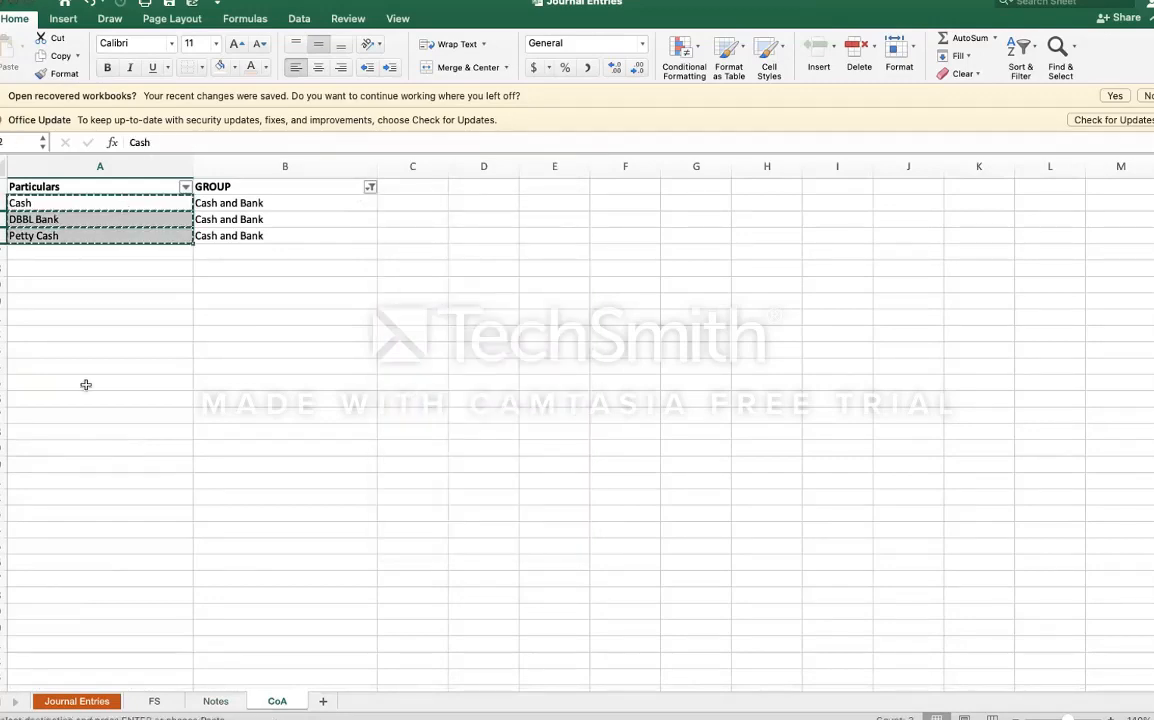
click(212, 702)
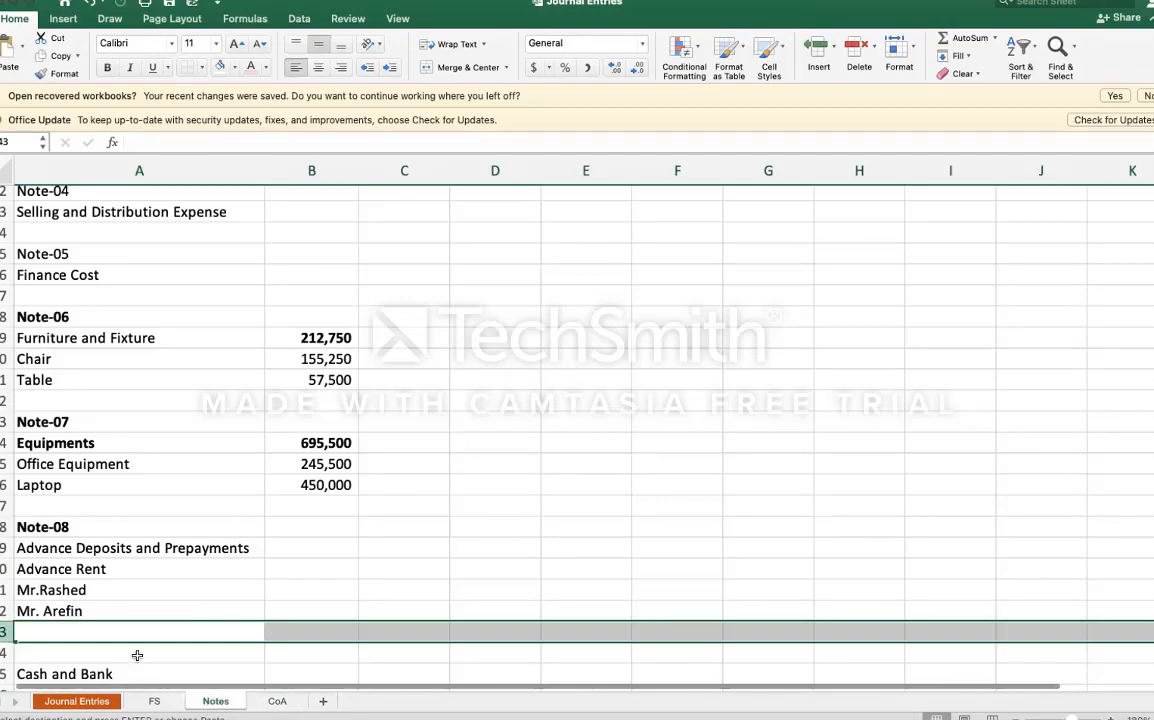
key(Down)
key(Down)
key(Down)
key(Down)
key(Down)
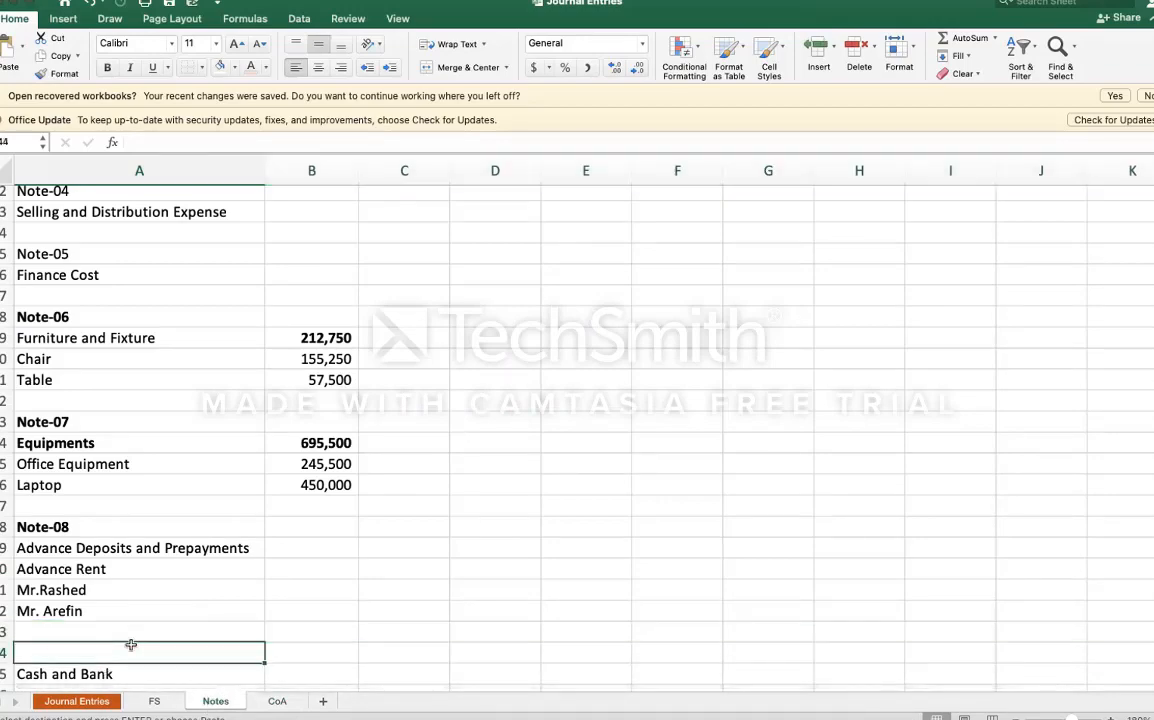
key(Up)
key(Up)
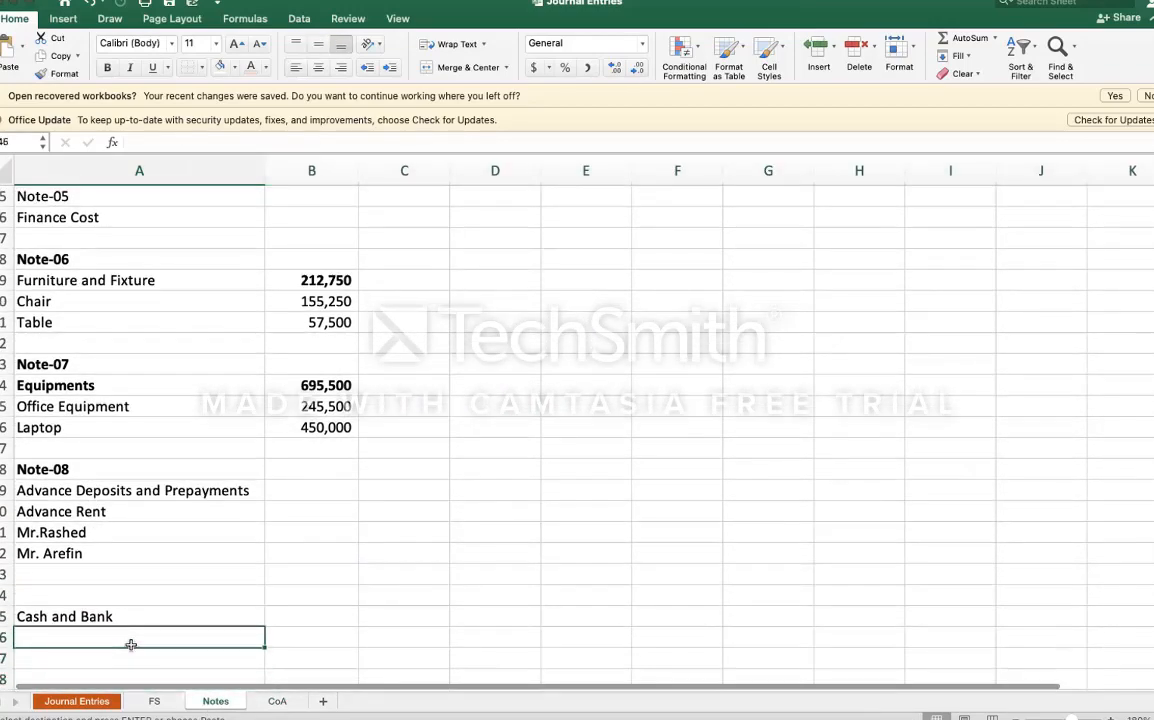
key(super+v)
Step: Copy the VLOOKUP formula from the Laptop balance in B36 into B40:B42 for the three Advance Deposits and Prepayments accounts
scroll(130, 650, down, 2)
scroll(130, 650, down, 1)
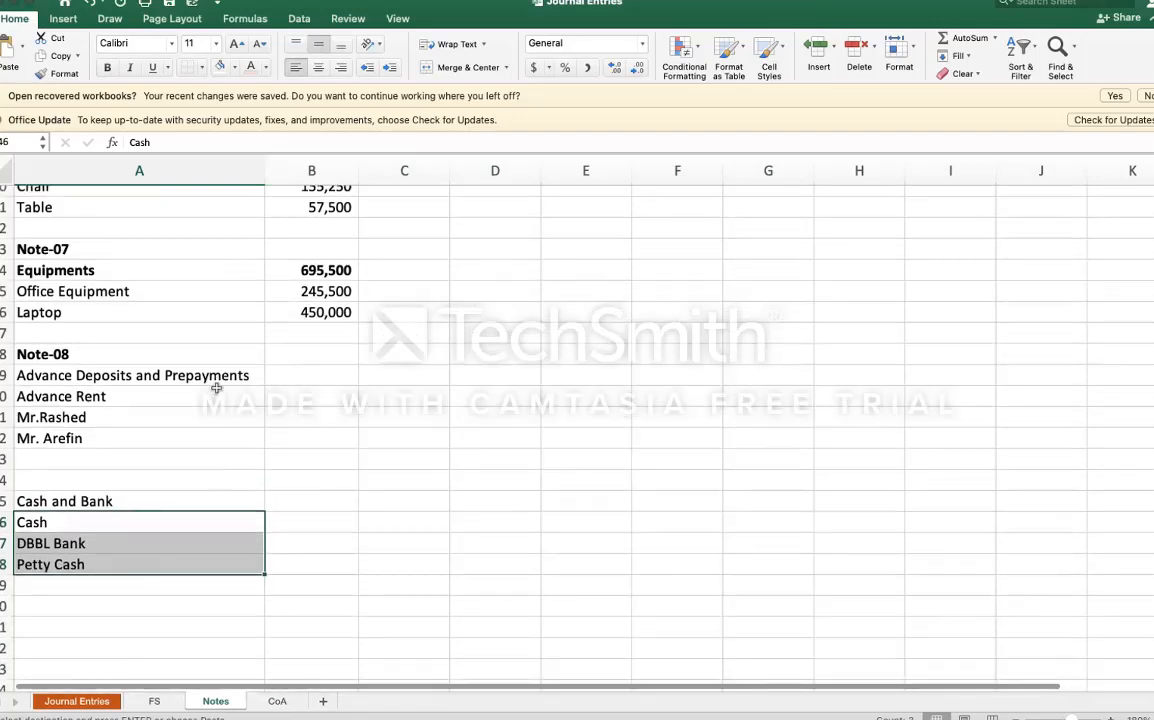
click(323, 311)
key(super+c)
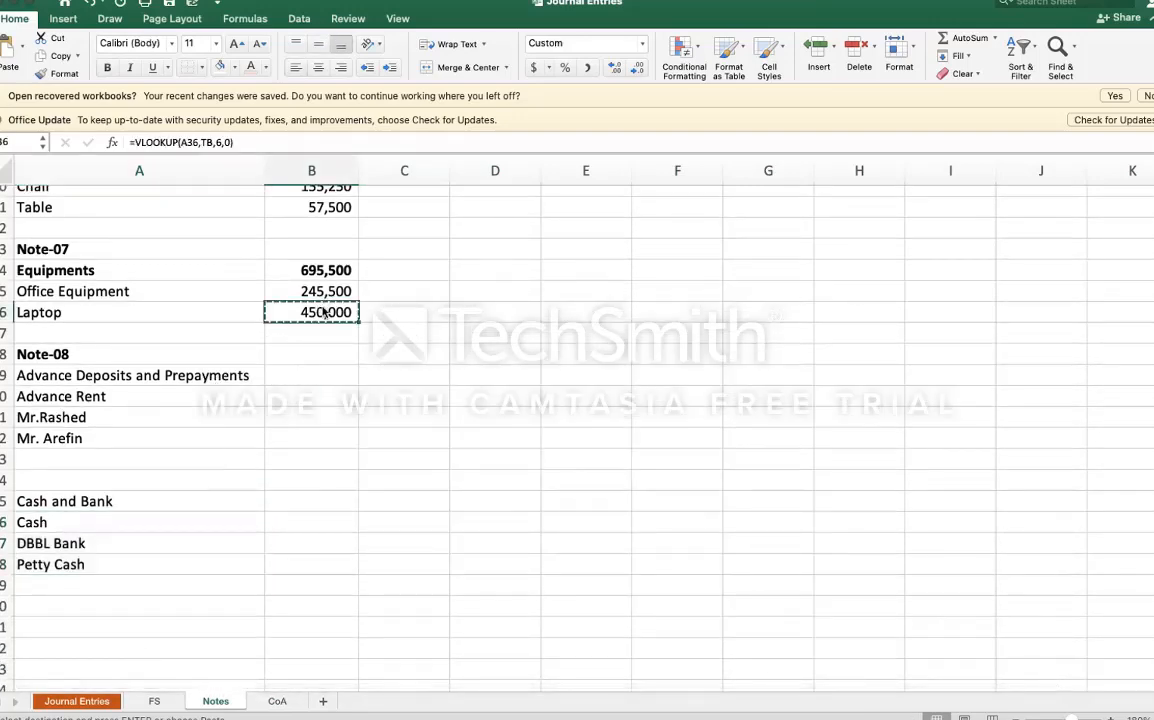
key(Down)
key(Down)
key(Down)
key(Down)
key(Down)
key(Up)
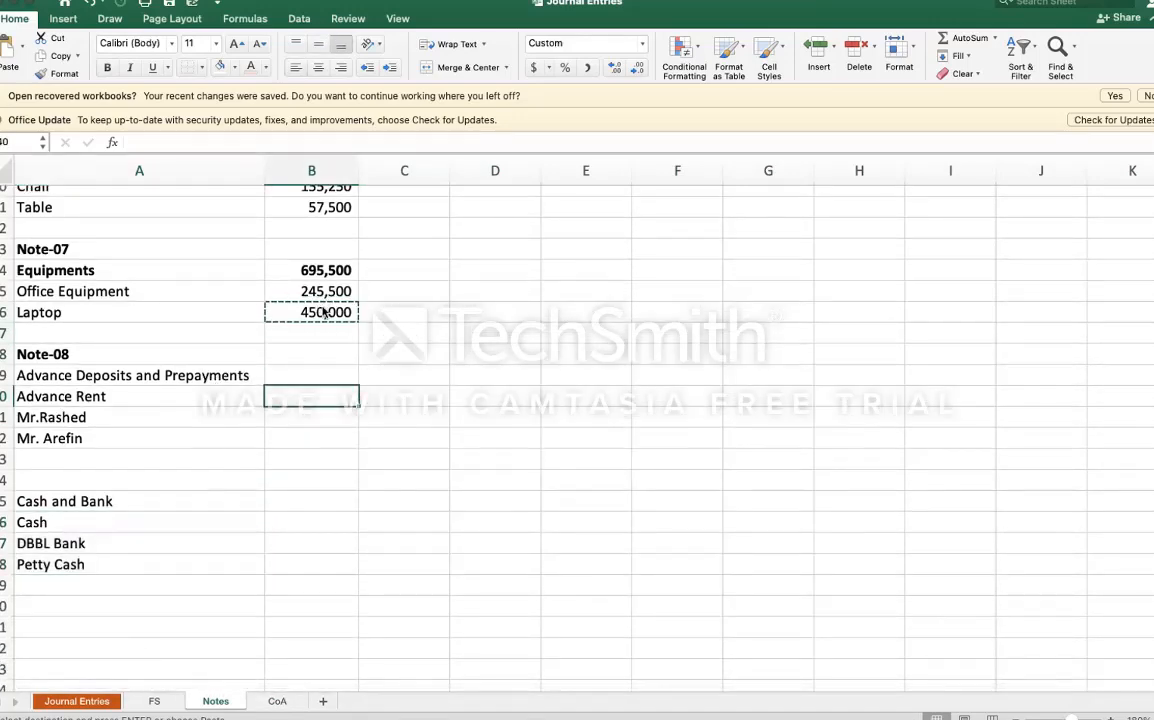
key(super+v)
key(shift+Down)
key(shift+Down)
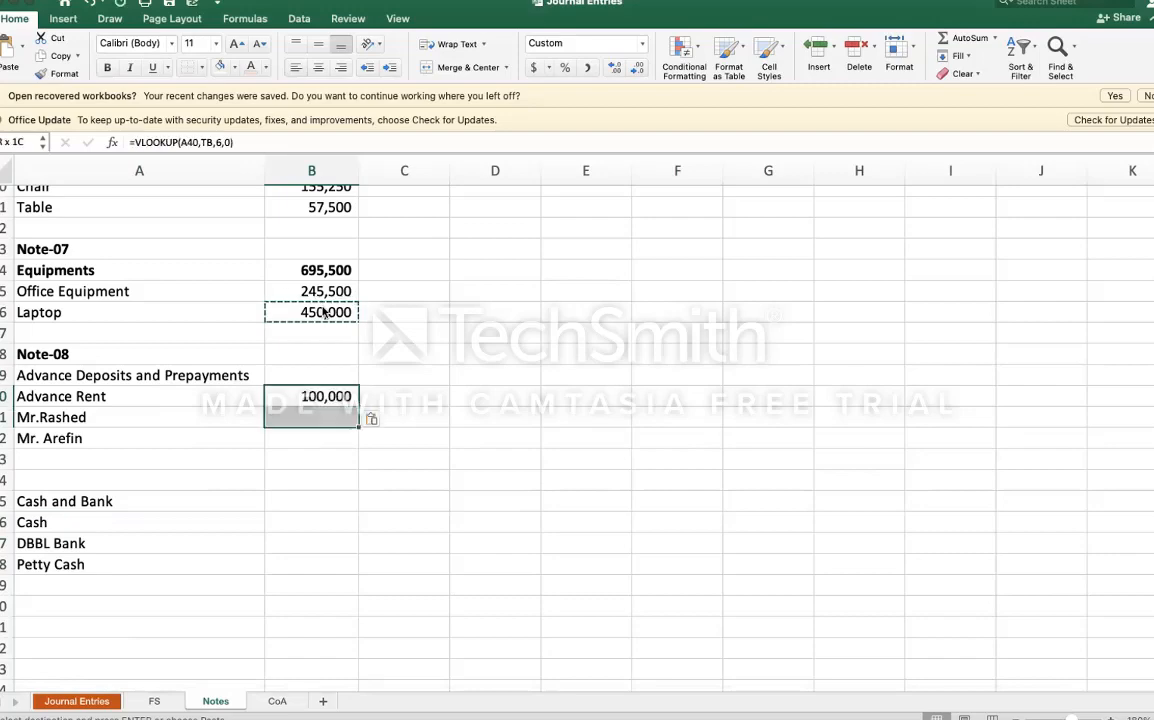
key(Return)
Step: Copy the VLOOKUP formula from B42 into B46:B48 for the three Cash and Bank accounts
key(Down)
key(Down)
key(Down)
key(Down)
key(Down)
key(Down)
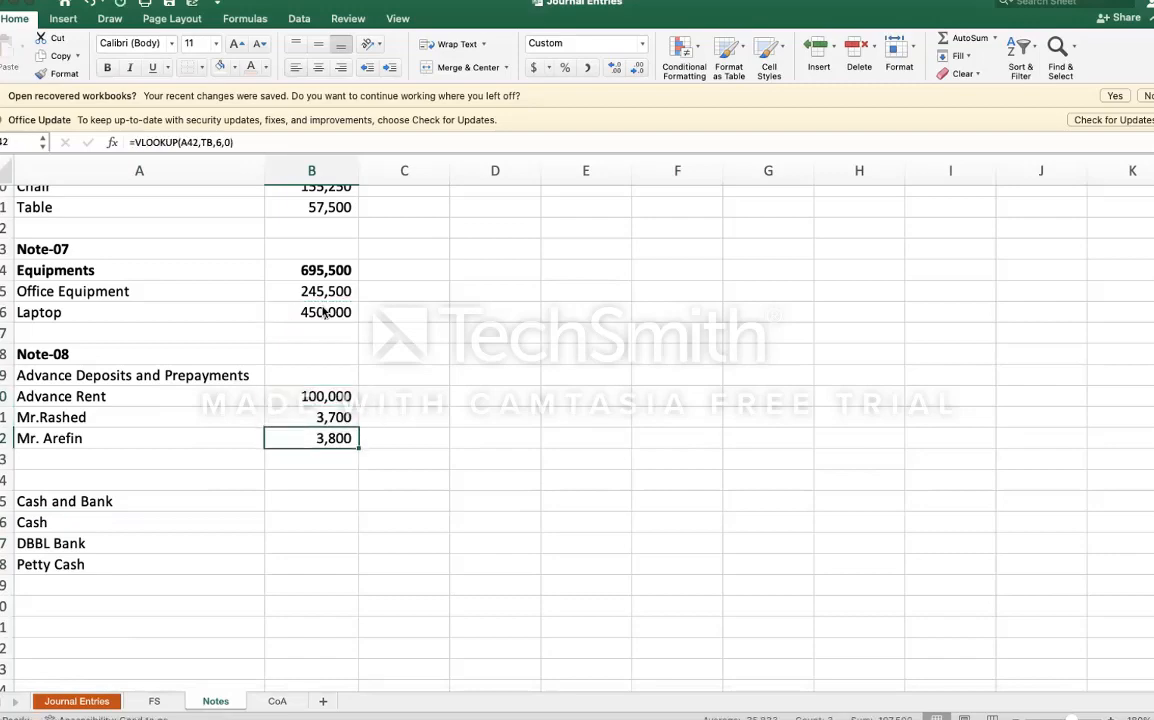
key(Up)
key(Up)
key(Up)
key(Up)
key(ctrl+c)
key(Down)
key(Down)
key(Down)
key(Down)
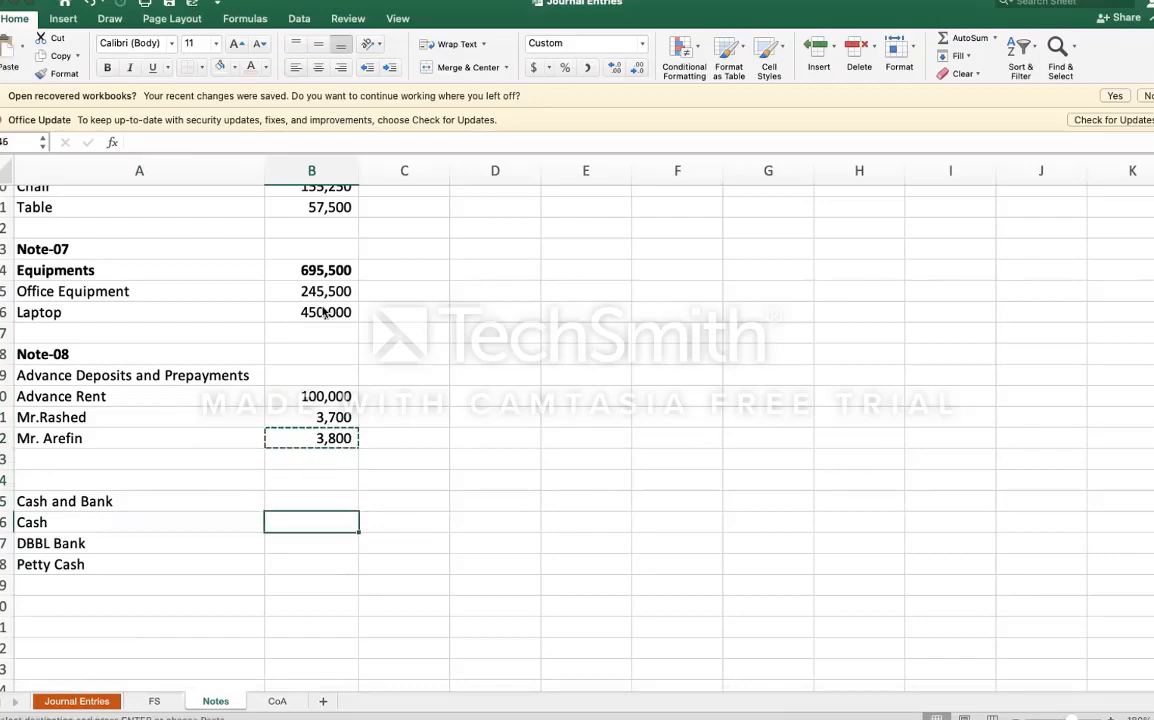
key(shift+Down)
key(shift+Down)
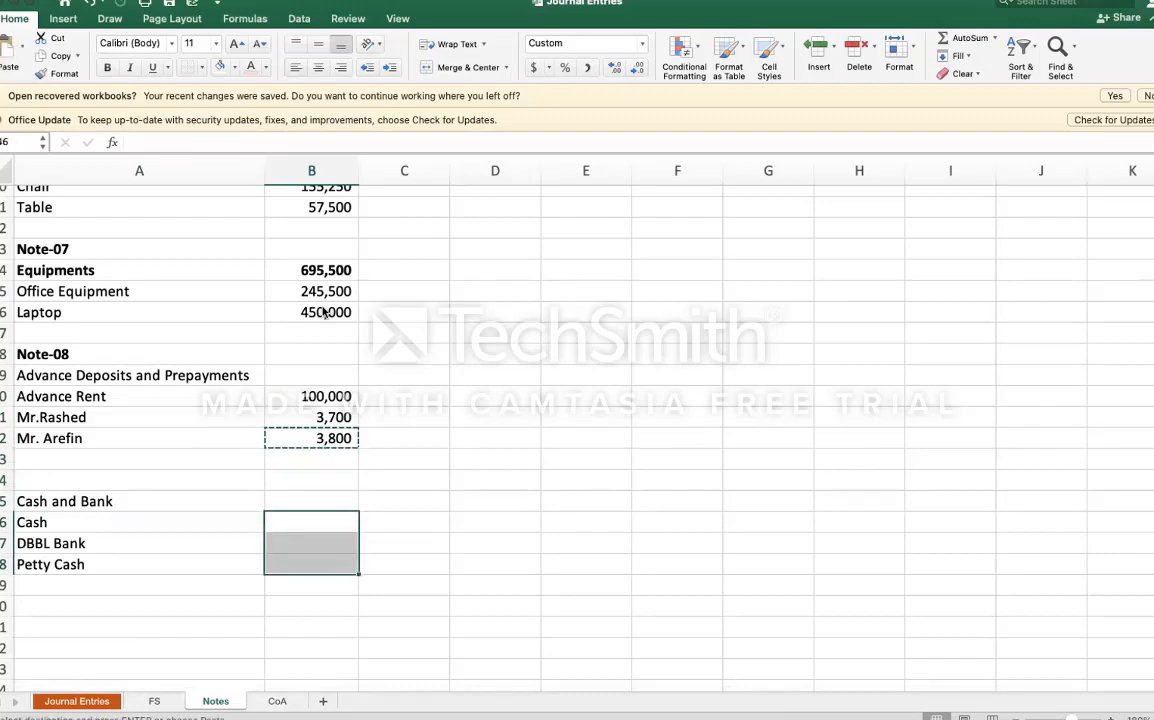
key(ctrl+v)
key(Escape)
Step: Total the Cash and Bank accounts in B45 with =SUM(B46:B48)
key(Up)
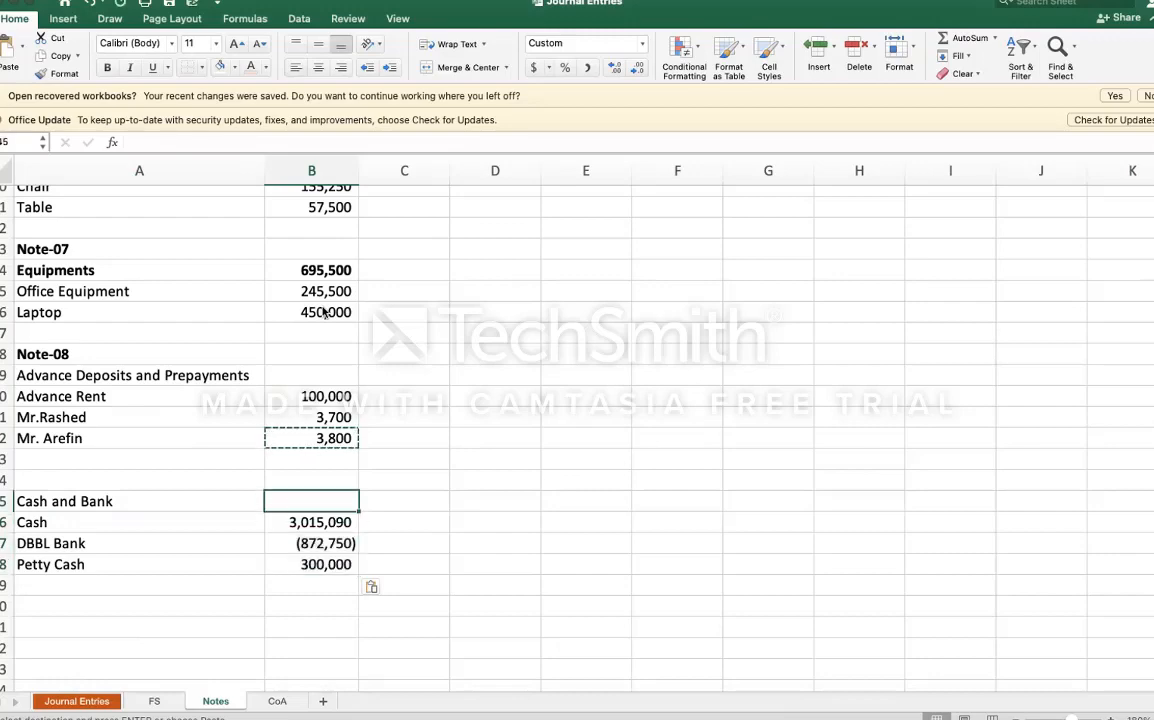
key(BackSpace)
text(=sum()
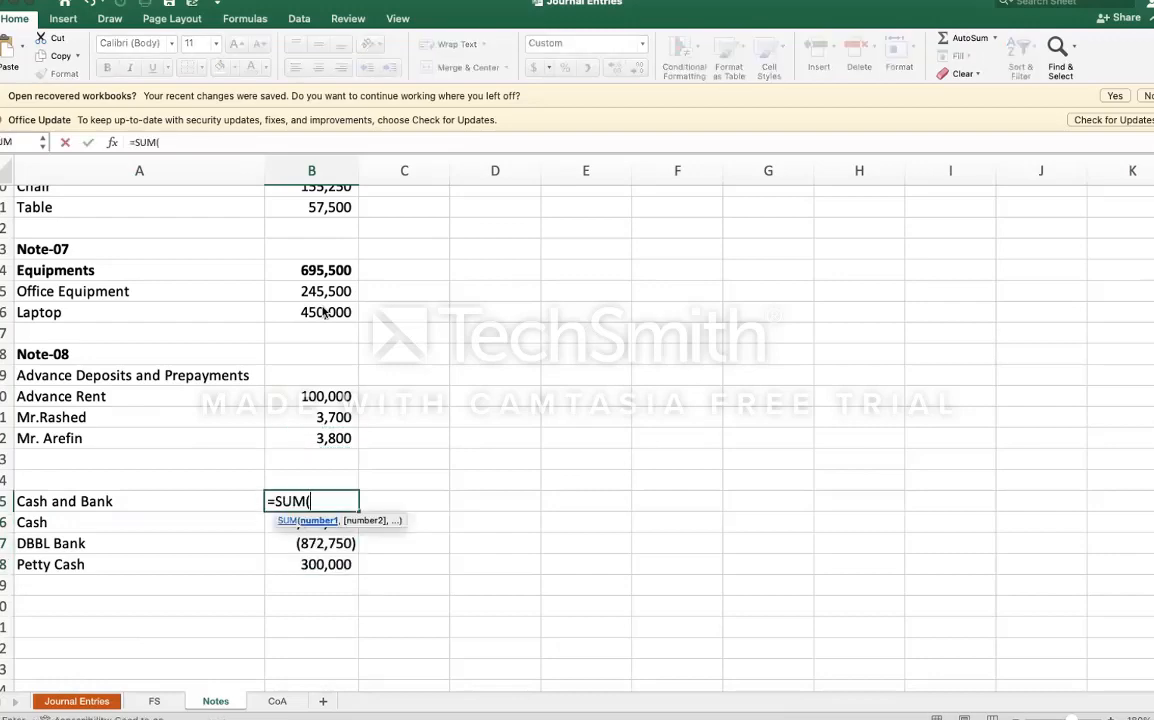
key(Down)
key(shift+Down)
key(shift+Down)
key(Return)
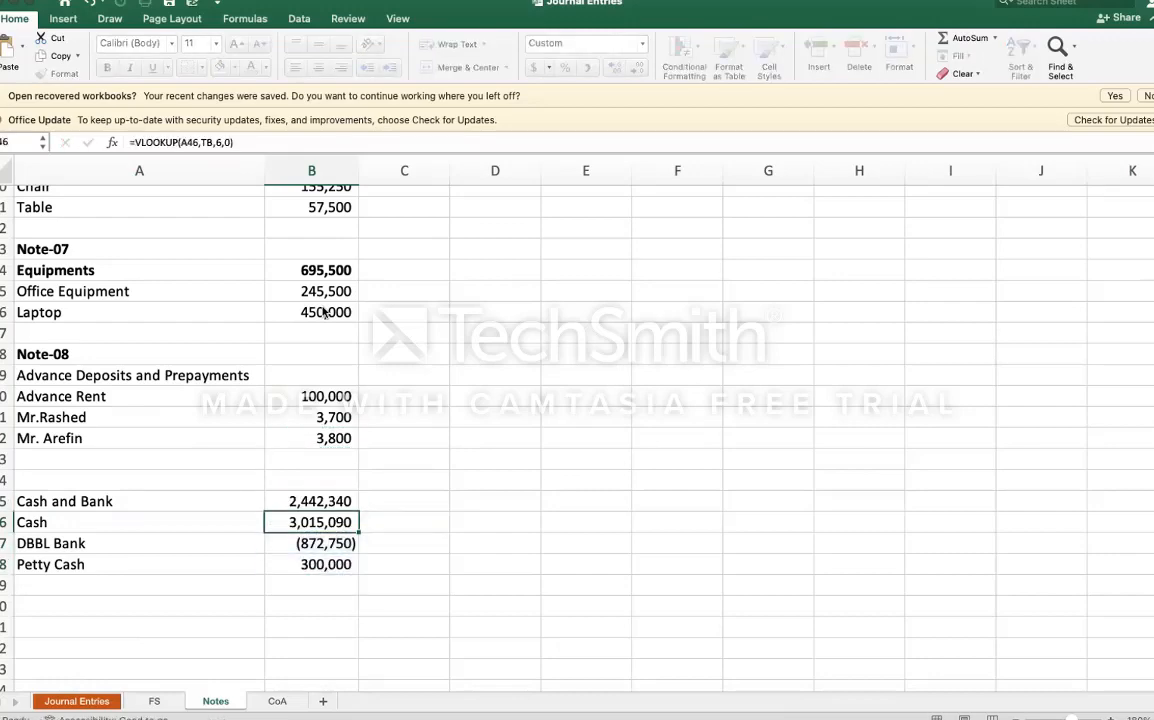
Step: Total the Advance Deposits and Prepayments accounts in B39 with =SUM(B40:B42)
key(Down)
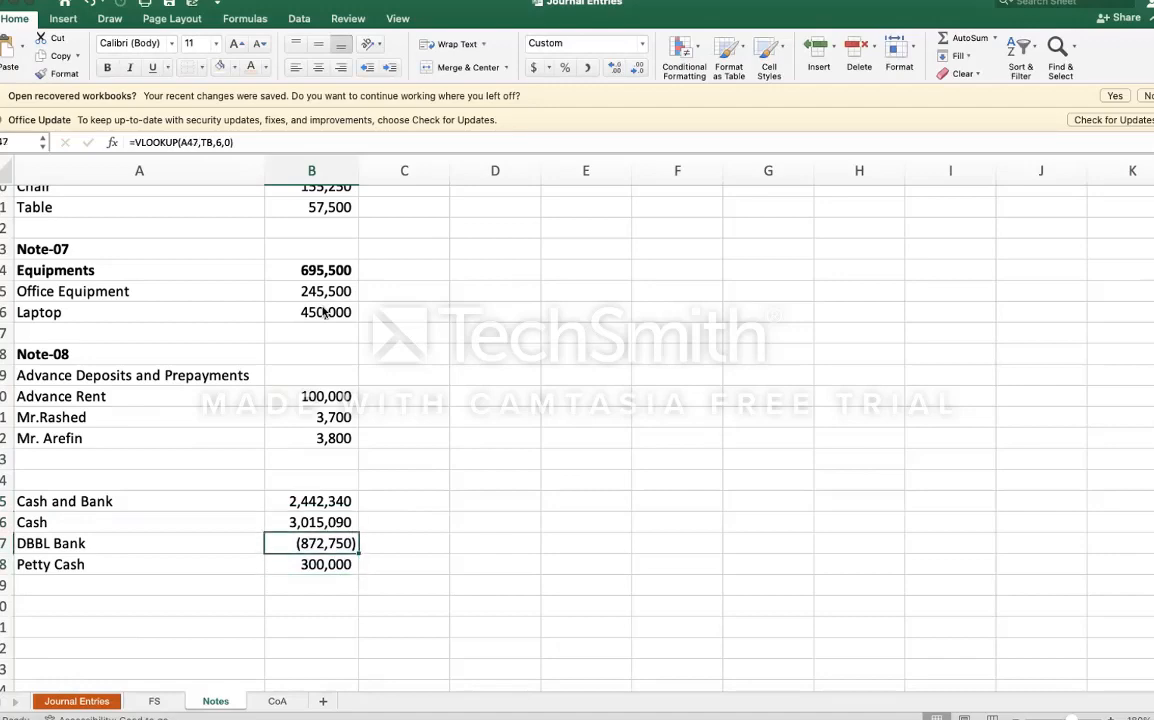
key(Up)
key(Up)
key(Up)
key(Up)
key(Up)
key(Up)
key(Up)
key(Up)
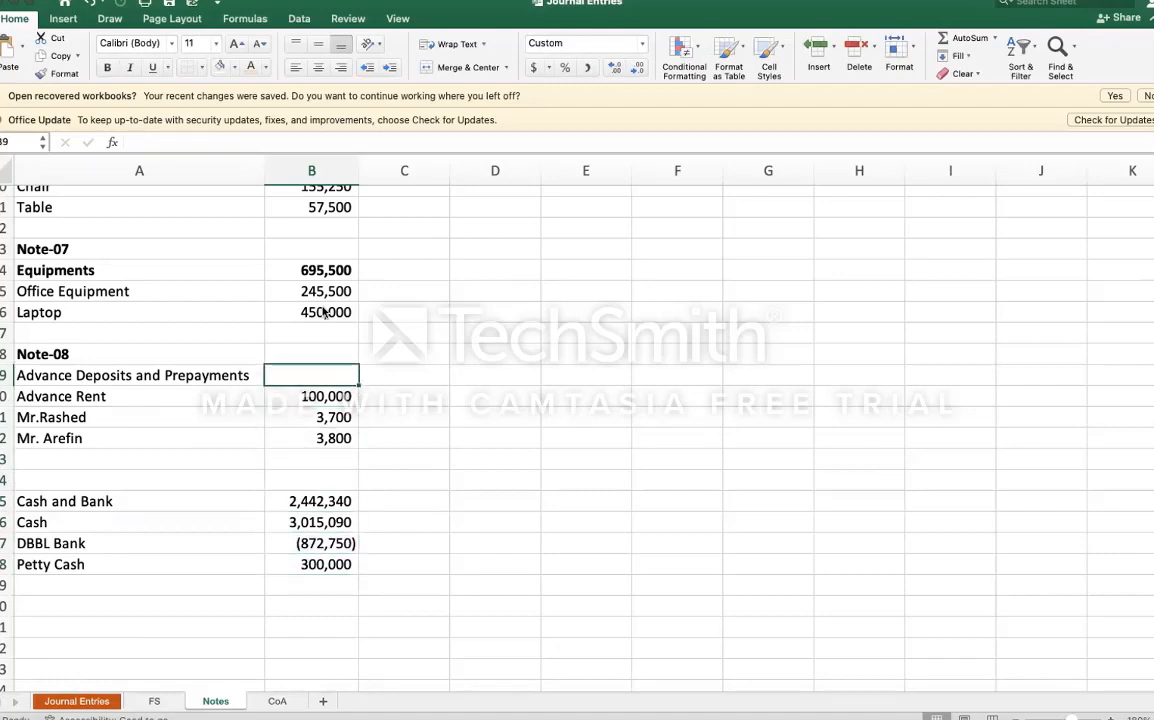
text(=sum()
key(Down)
key(shift+Down)
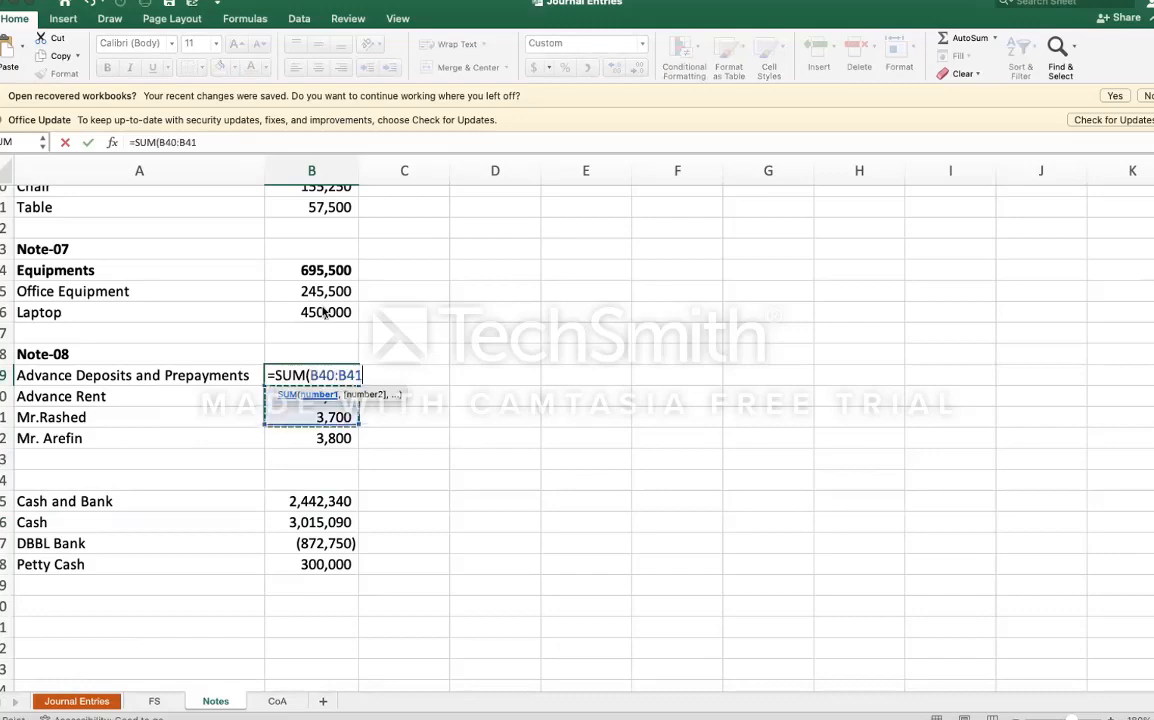
key(shift+Down)
key(Return)
Step: Make the totals for Advance Deposits and Prepayments in B39 and Cash and Bank in B45 bold
key(Up)
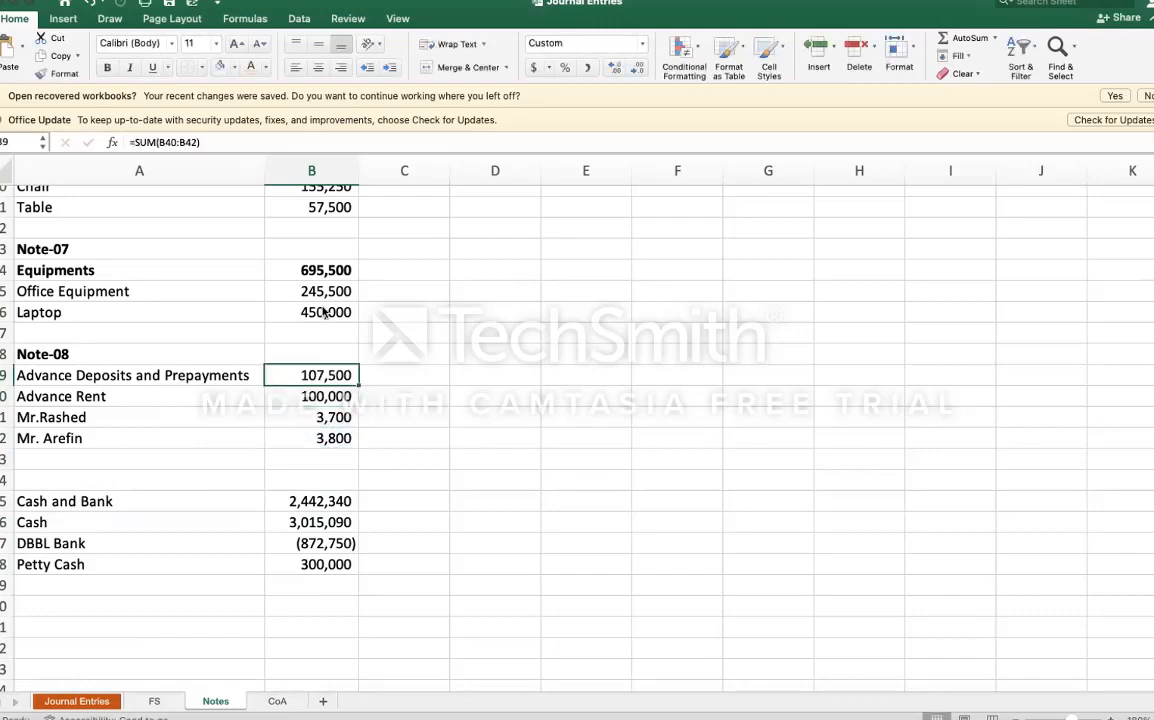
key(cmd+b)
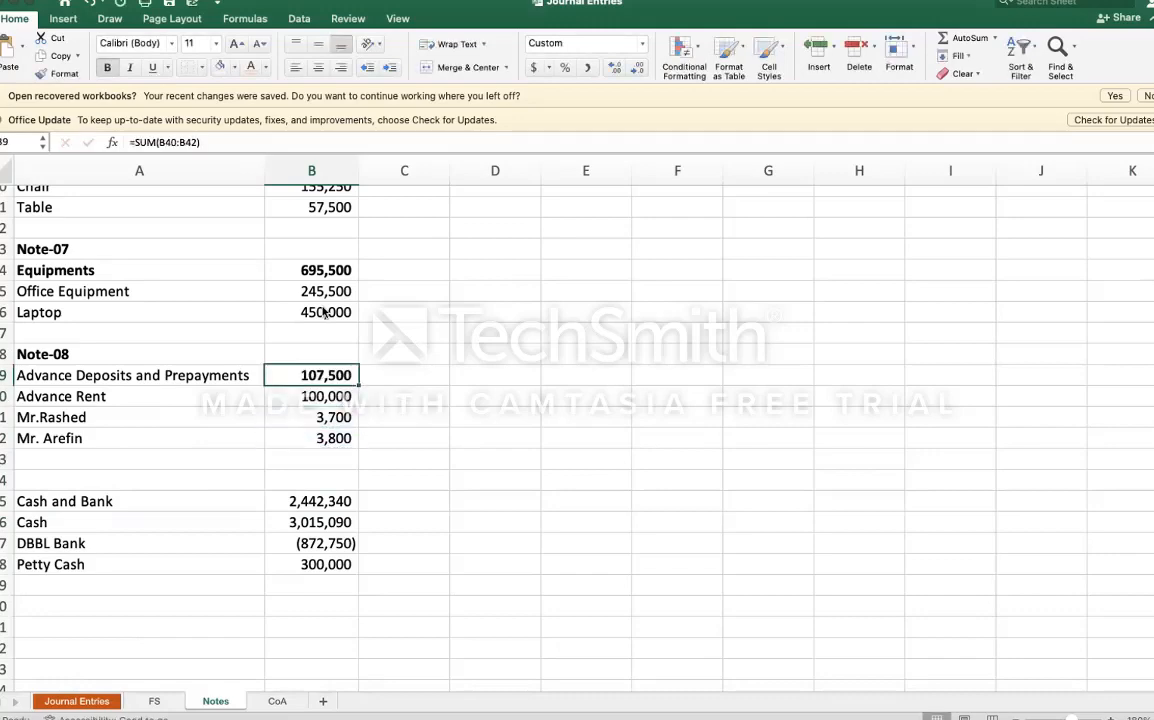
key(Down)
key(Down)
key(Down)
key(Down)
key(Down)
key(Down)
key(cmd+b)
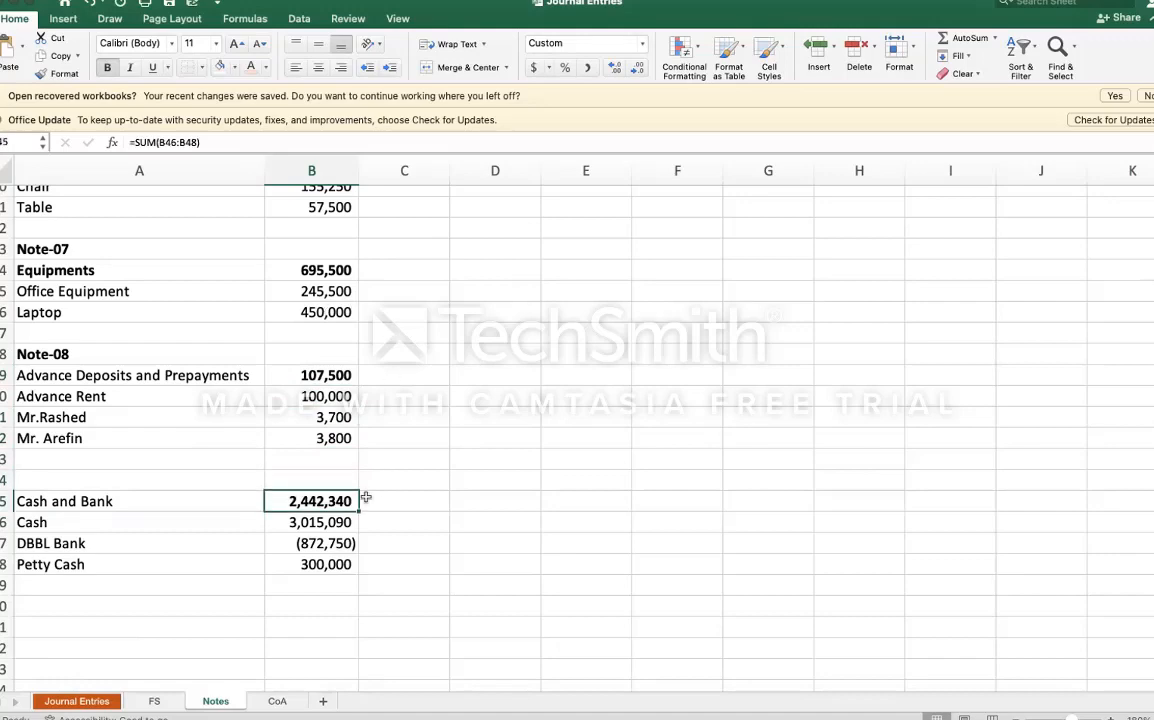
Step: Make the Non Current Assets heading of the balance sheet on the FS sheet bold
click(154, 701)
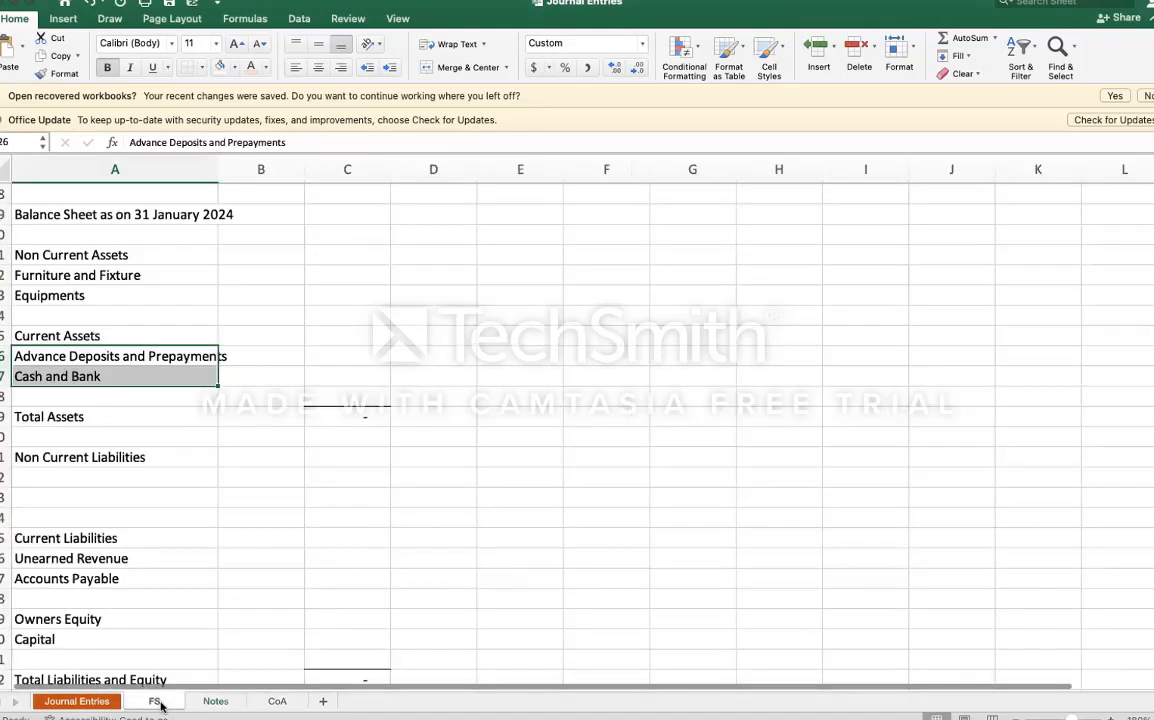
click(339, 359)
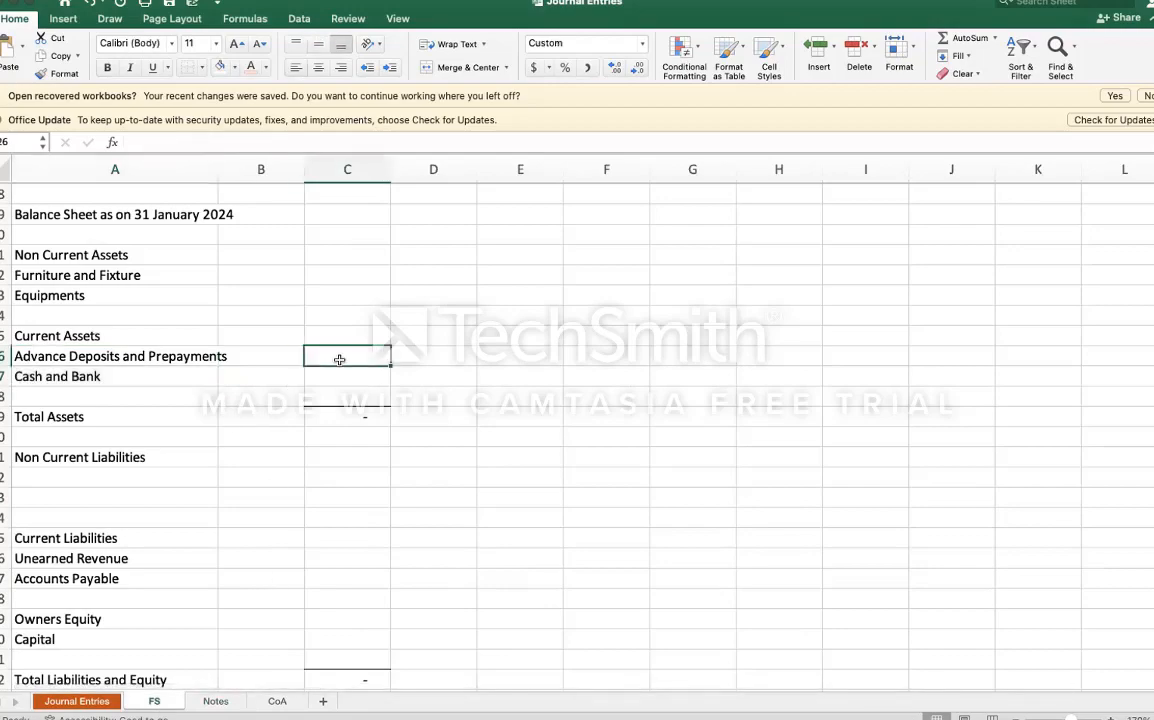
scroll(339, 359, up, 5)
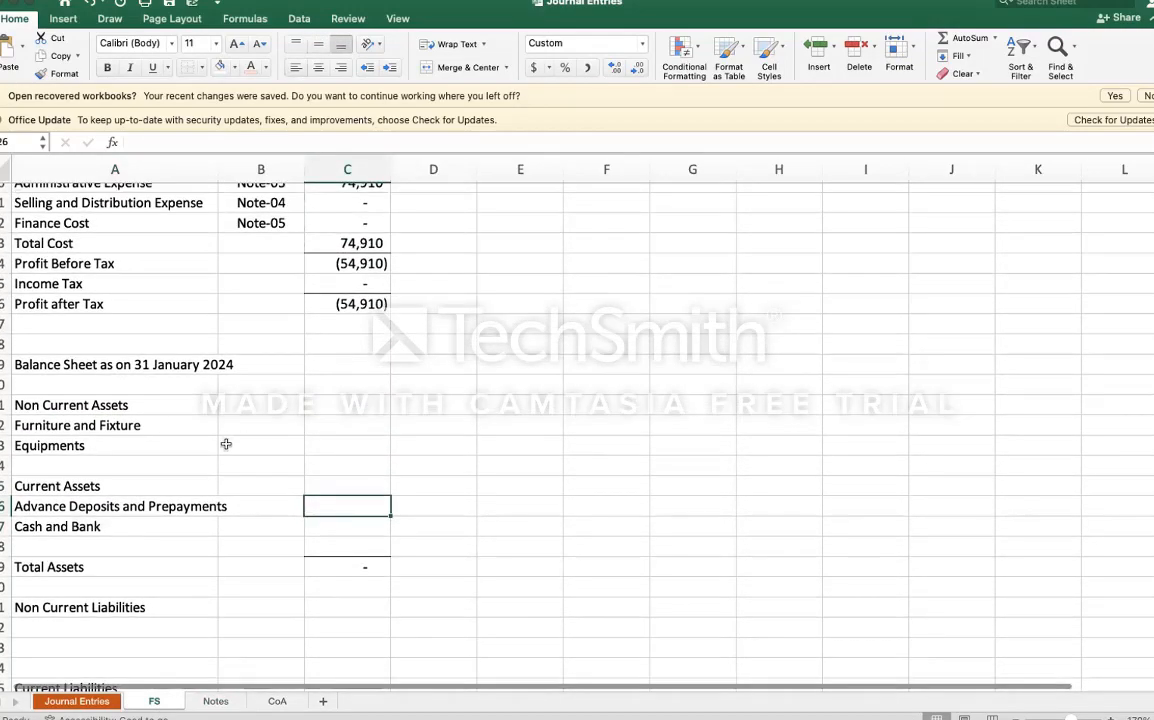
click(156, 404)
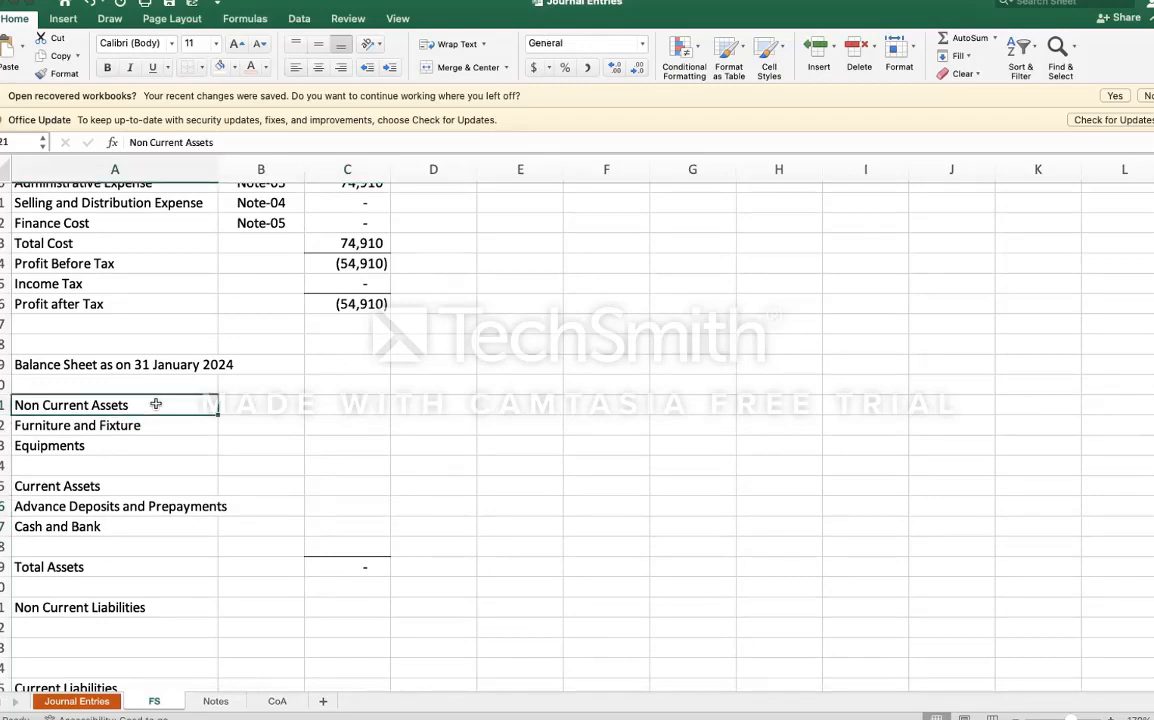
key(super+b)
Step: Enter the reference Note-06 in B22 beside Furniture and Fixture, and move to its amount cell C22
key(Down)
key(Right)
key(Right)
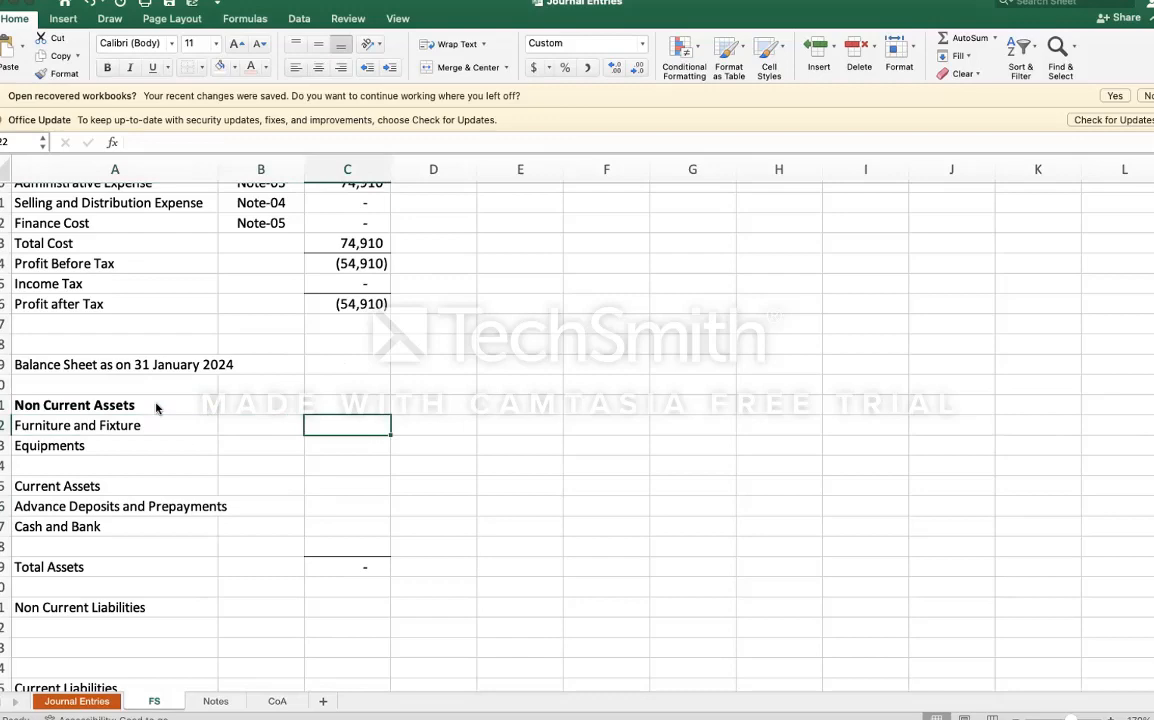
key(Left)
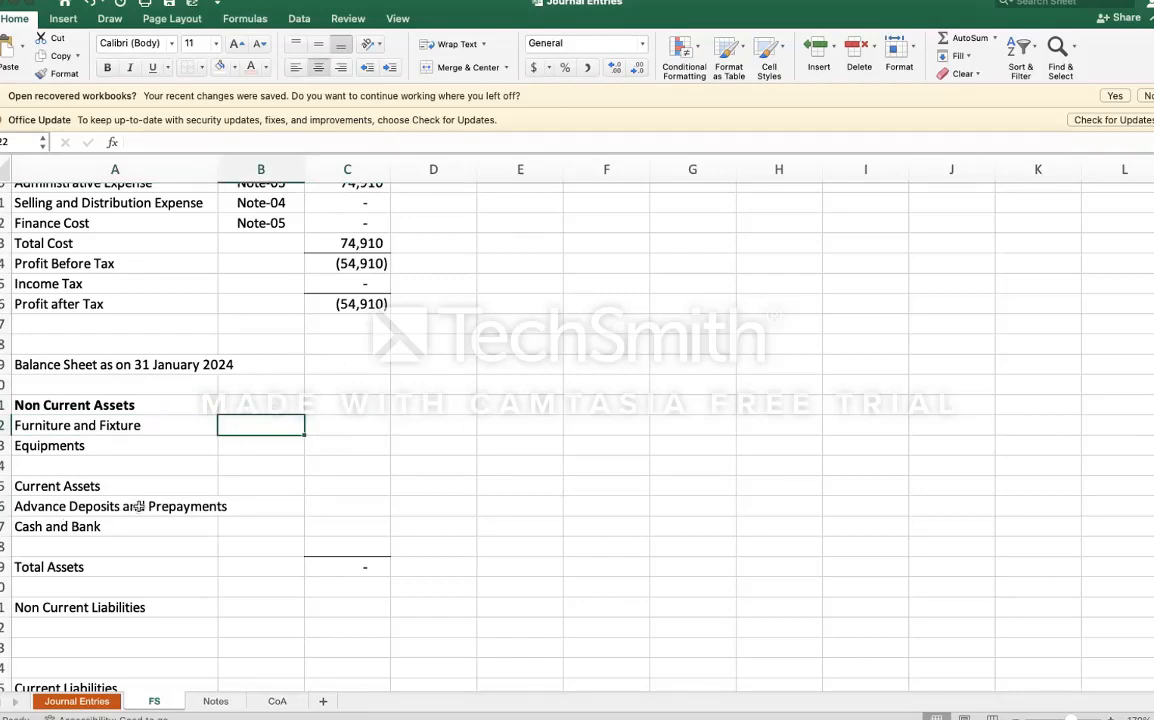
text(Note)
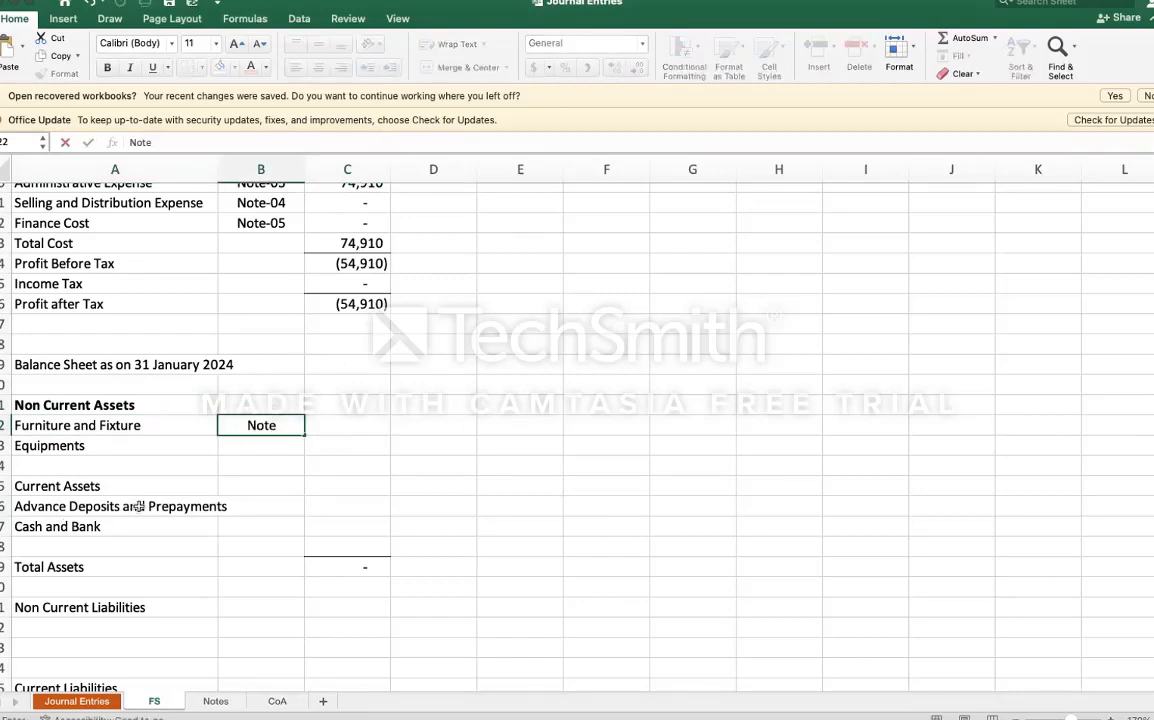
text(-06)
key(Return)
key(Up)
key(Right)
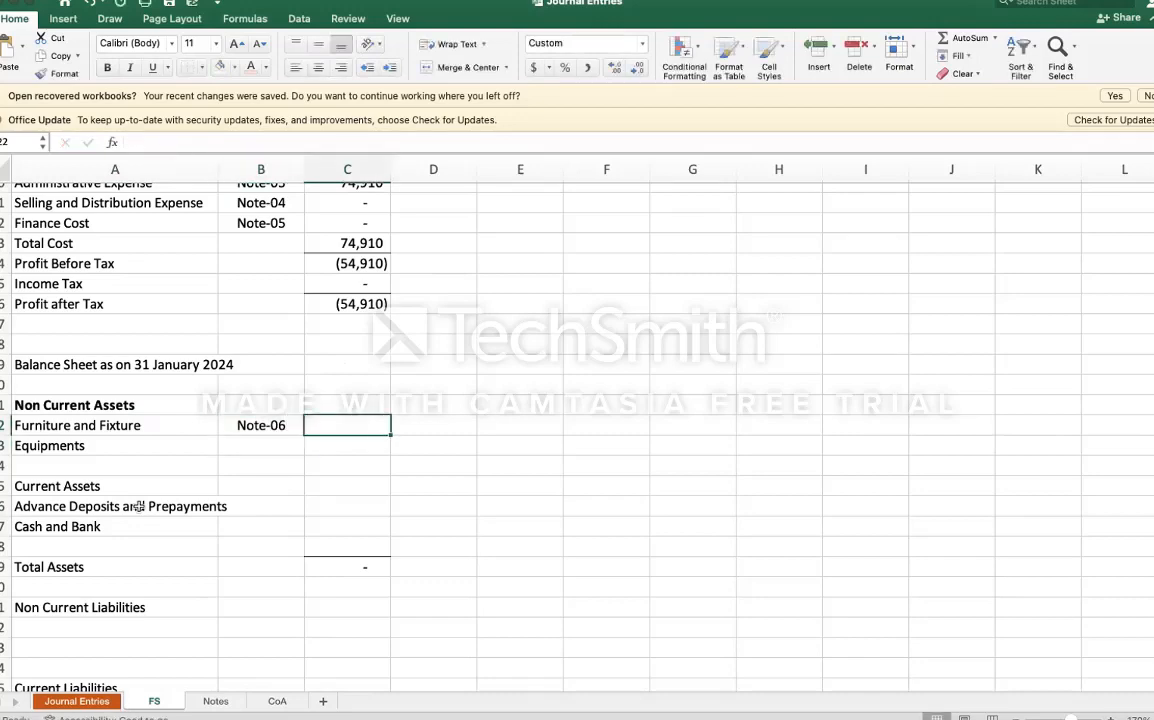
text(=VLOOKUP()
key(Left)
key(Left)
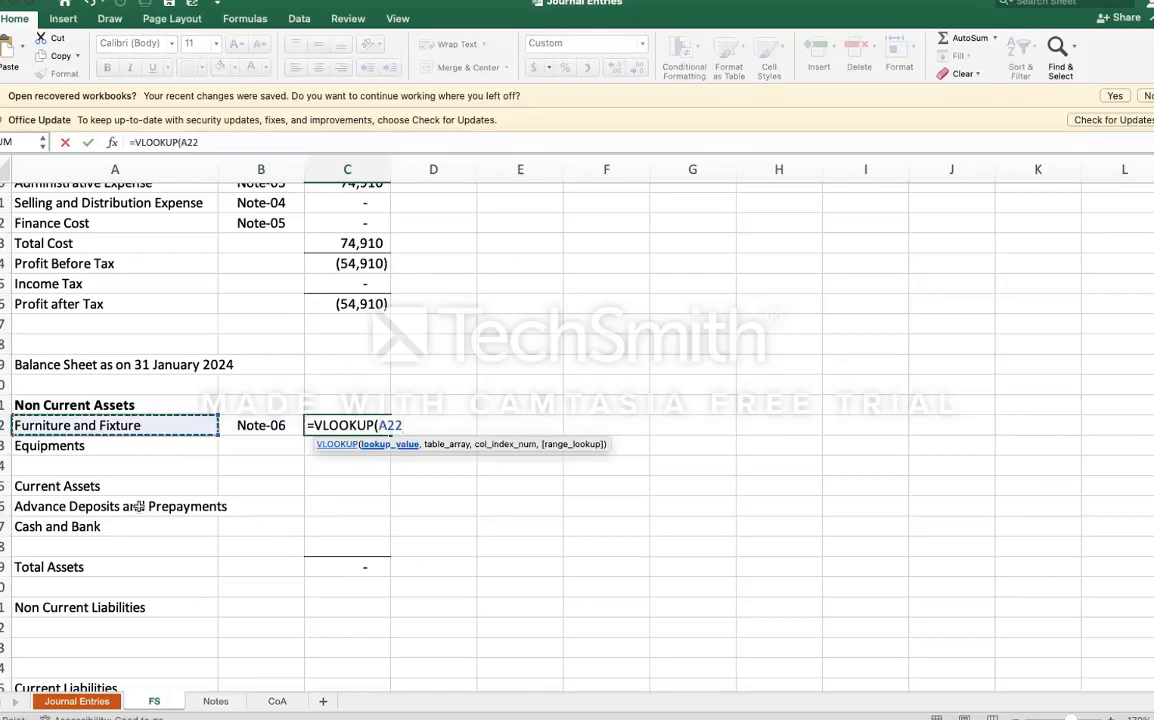
text(,)
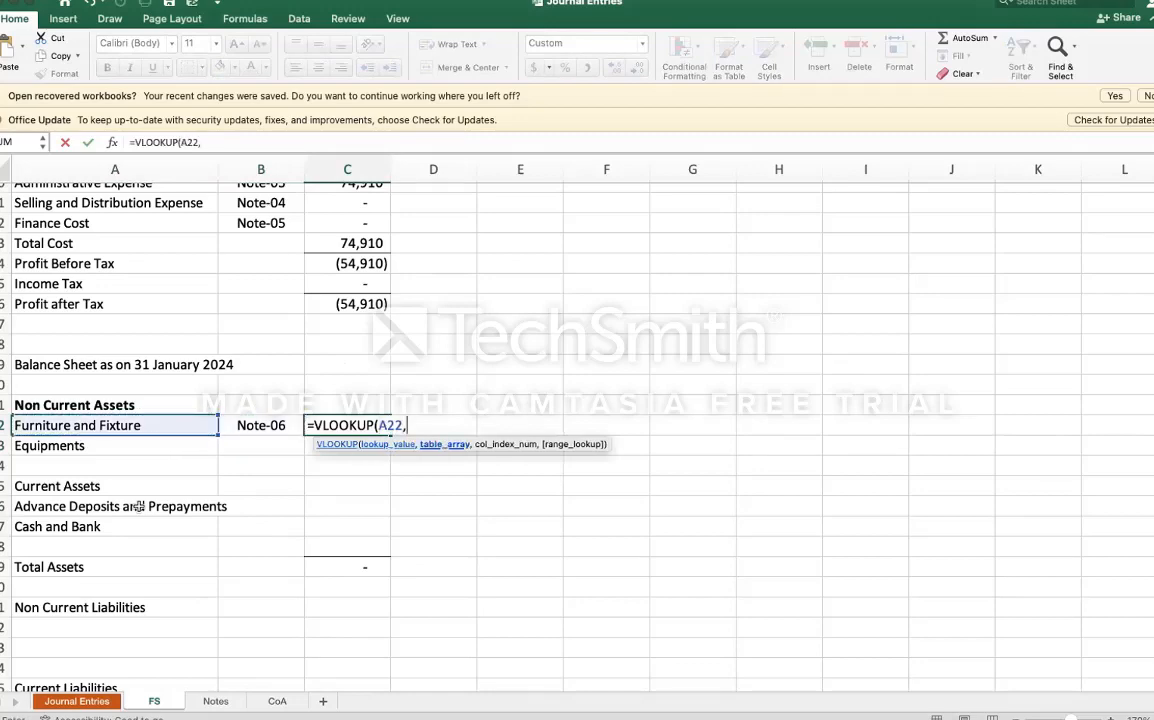
key(Escape)
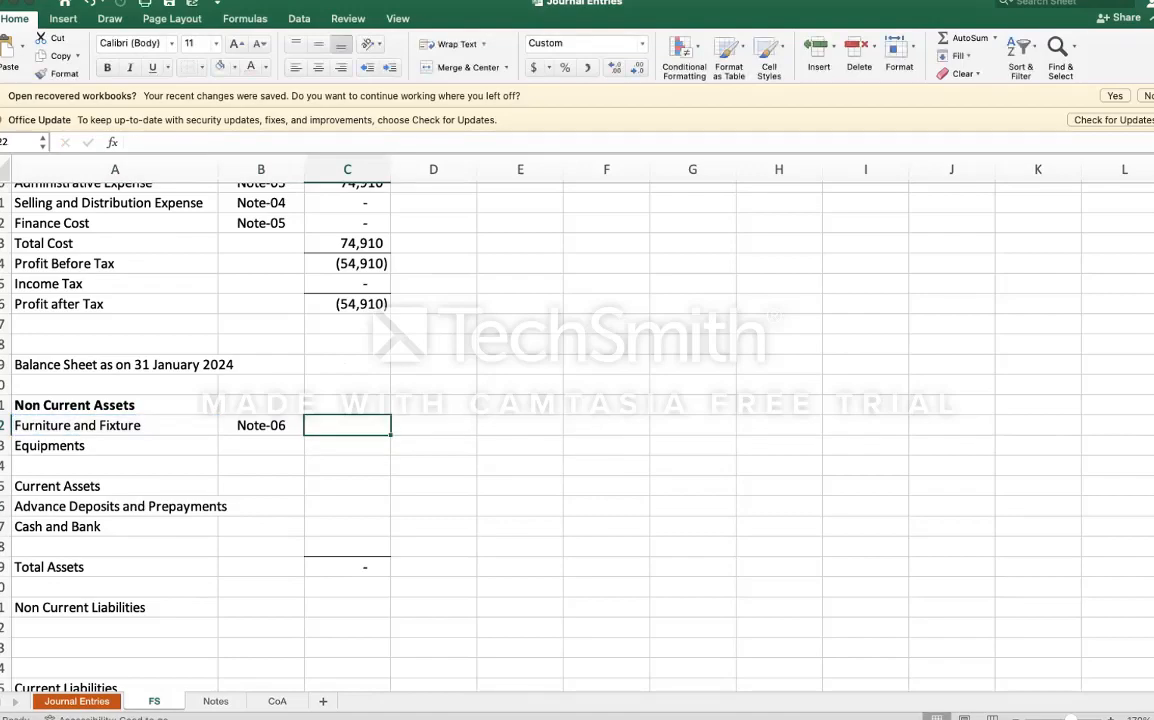
Step: Examine columns A and B of the Notes sheet as the lookup range for the balance sheet amounts
key(ctrl+Page_Down)
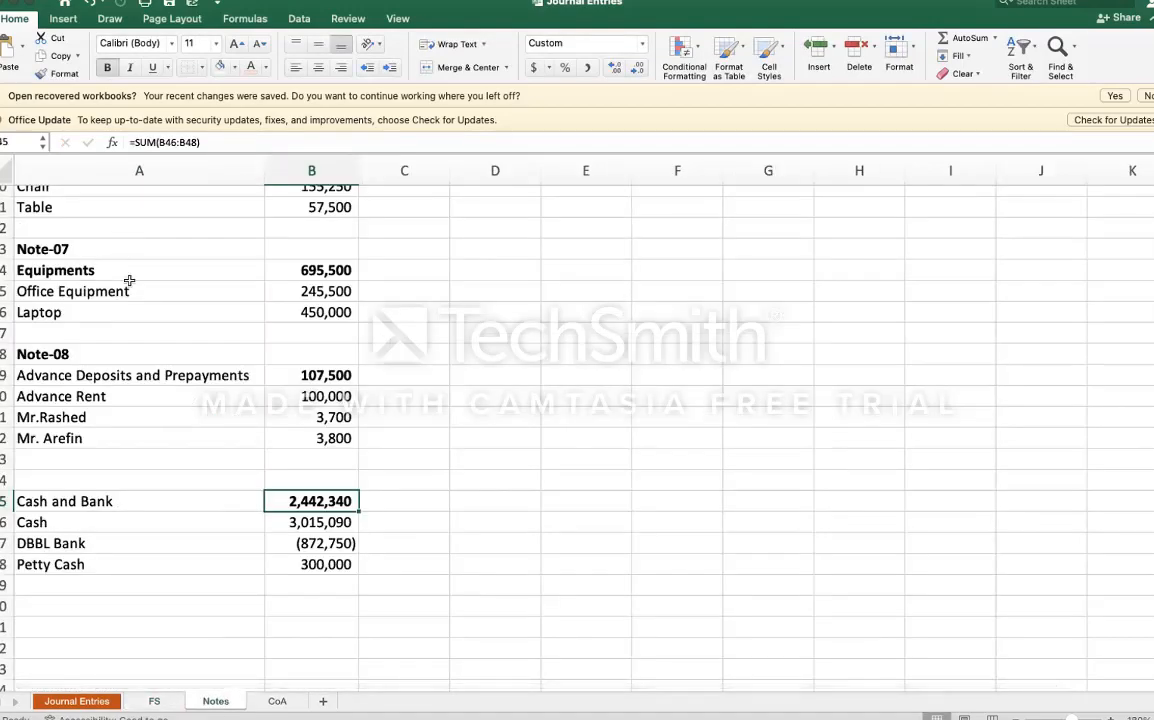
scroll(129, 282, up, 3)
scroll(129, 280, up, 10)
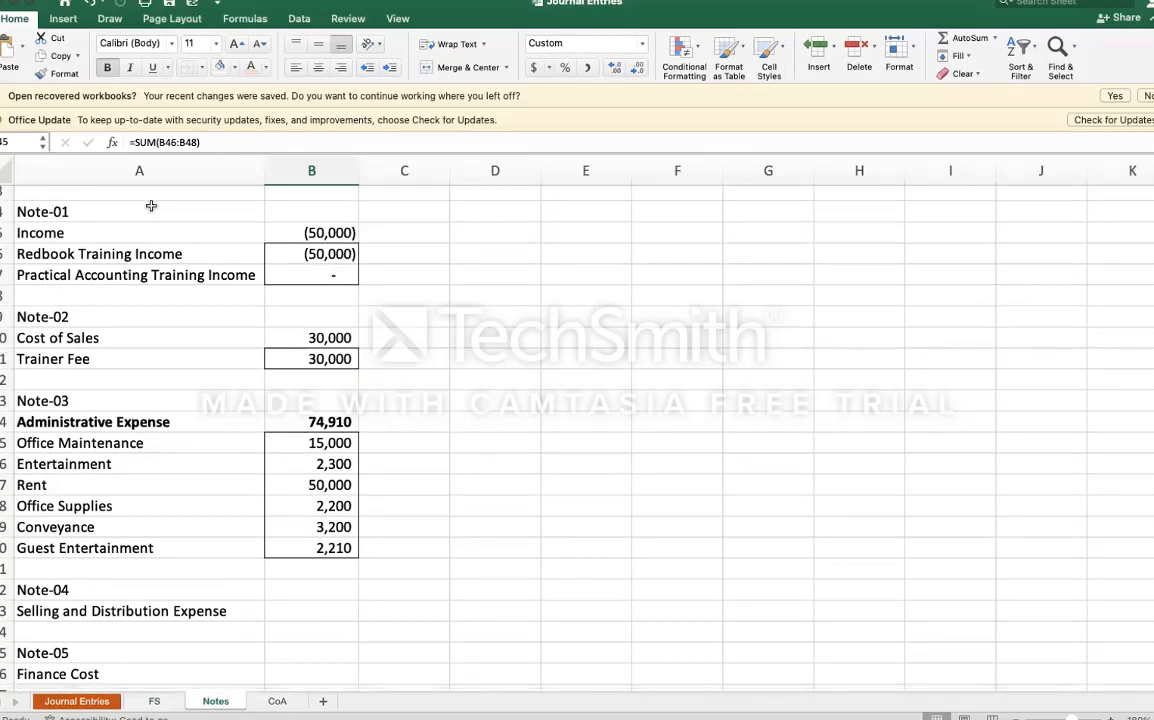
click(138, 175)
drag(170, 181, 289, 182)
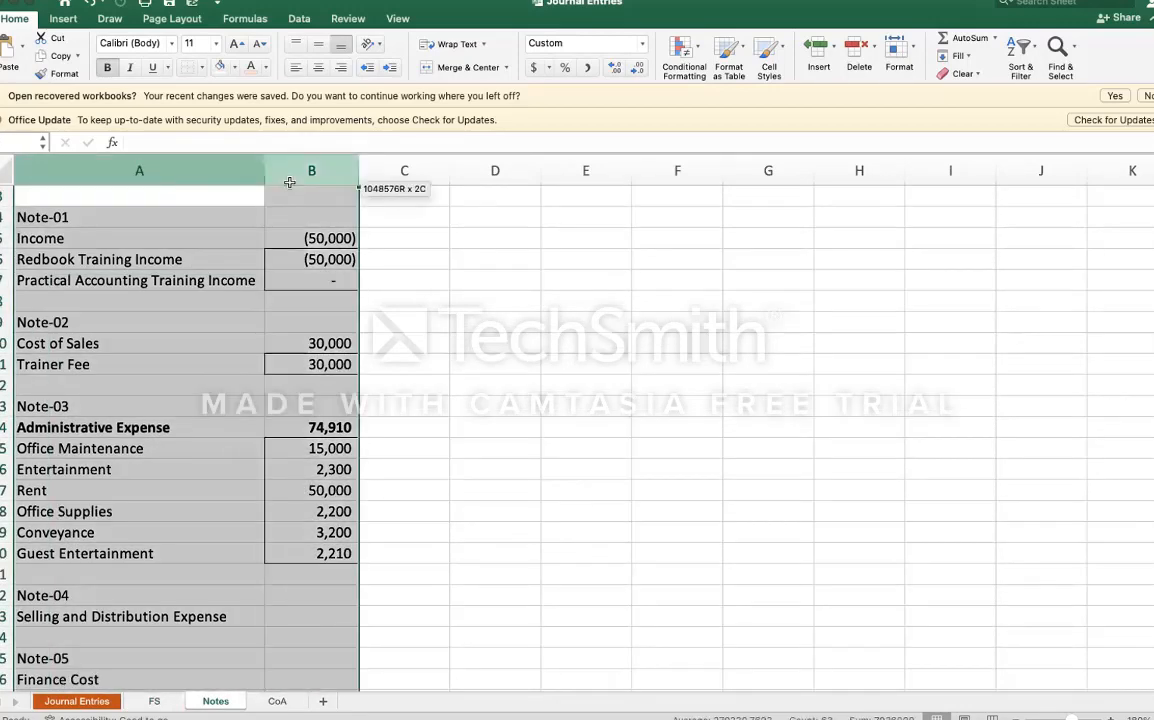
click(178, 341)
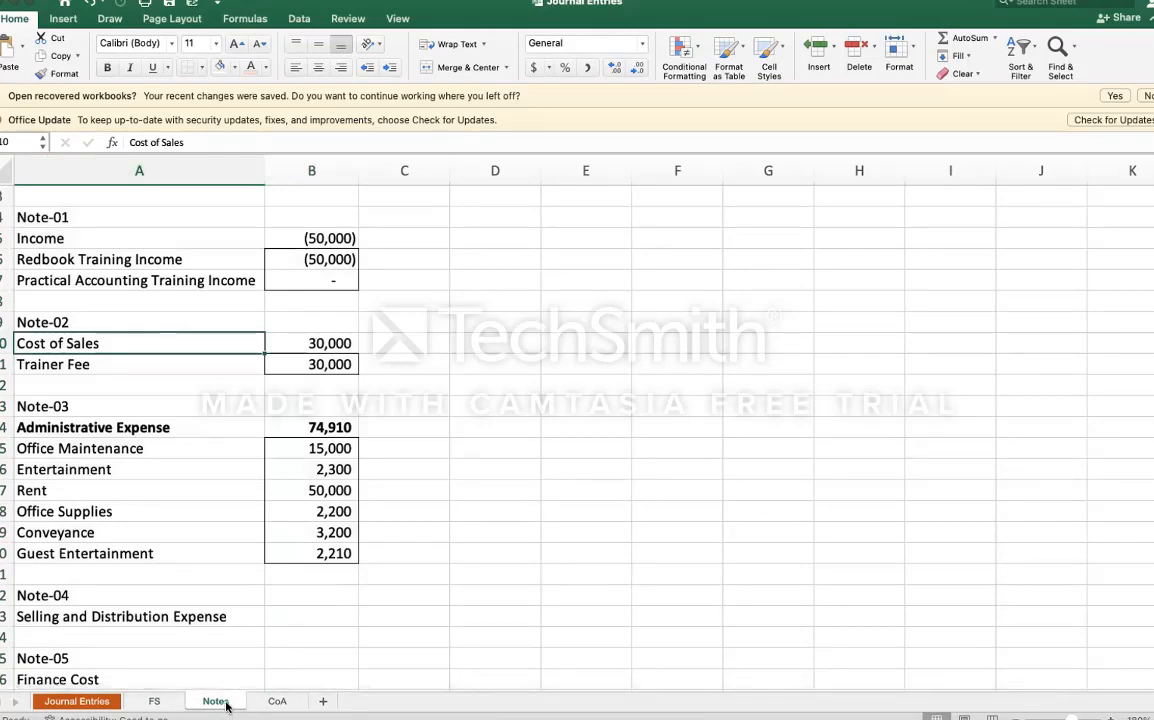
click(148, 178)
Step: Look up the Furniture and Fixture amount in C22 of the FS sheet with =VLOOKUP(A22,notes!a:b,2,0)
click(154, 701)
text(=)
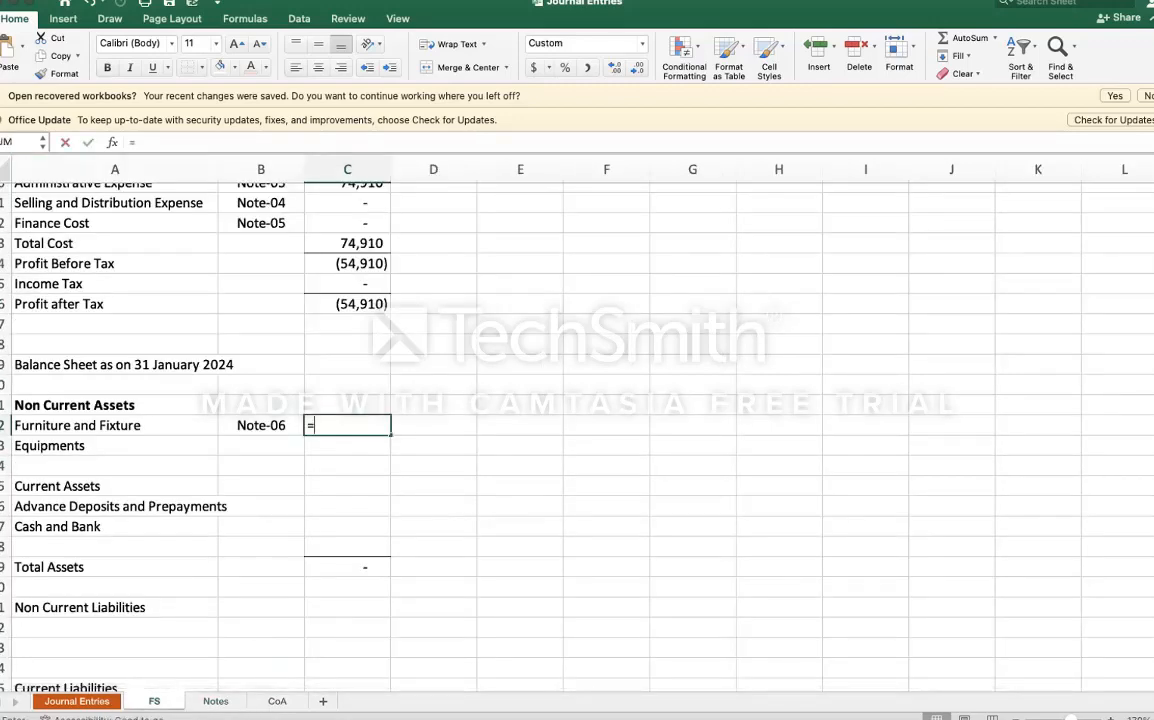
text(note)
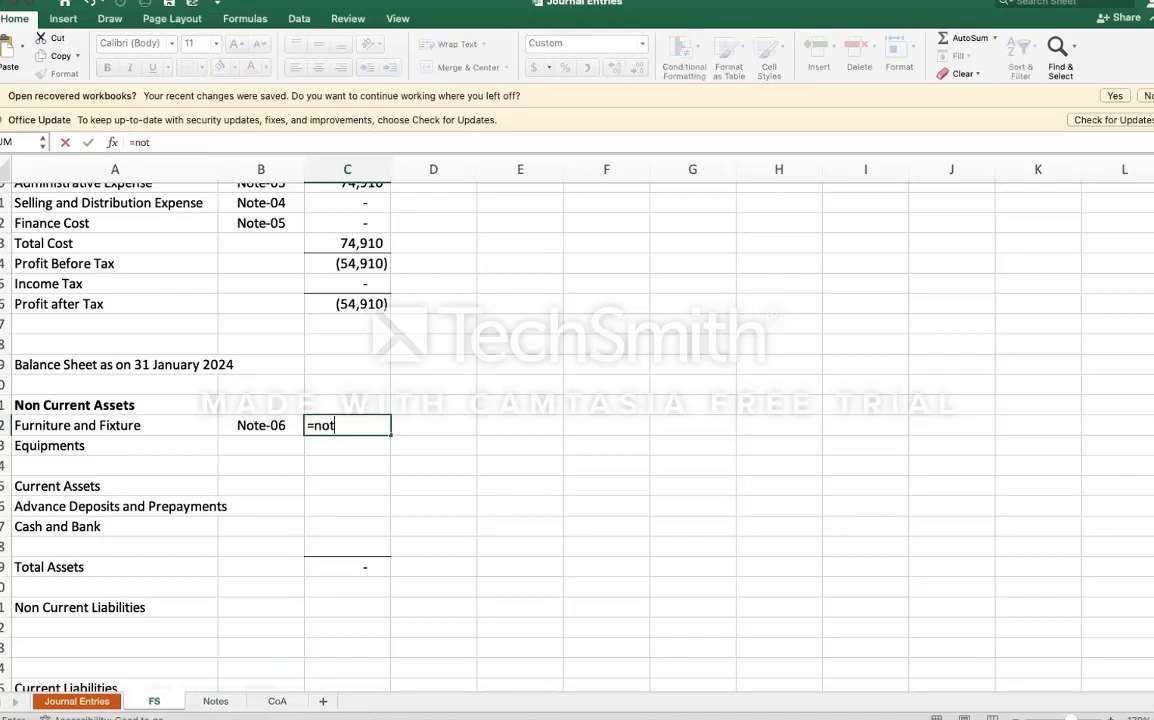
key(BackSpace)
key(BackSpace)
key(BackSpace)
text(vl)
key(Tab)
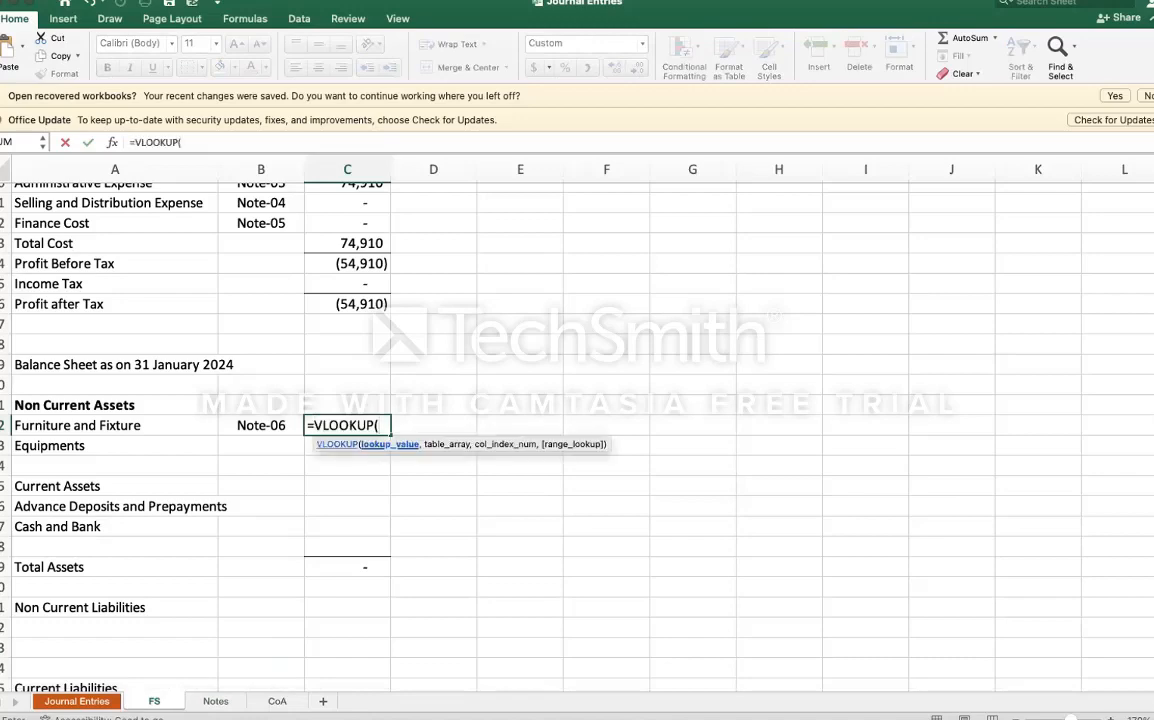
key(Left)
key(Left)
text(,)
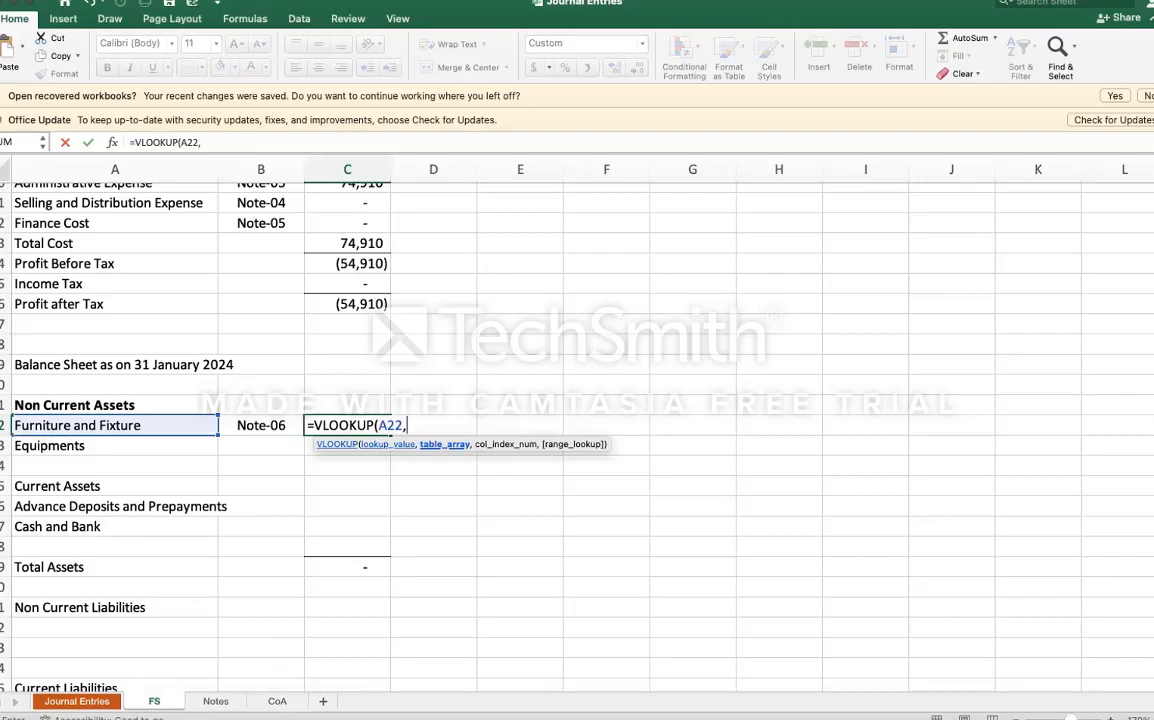
text(notes!a:b)
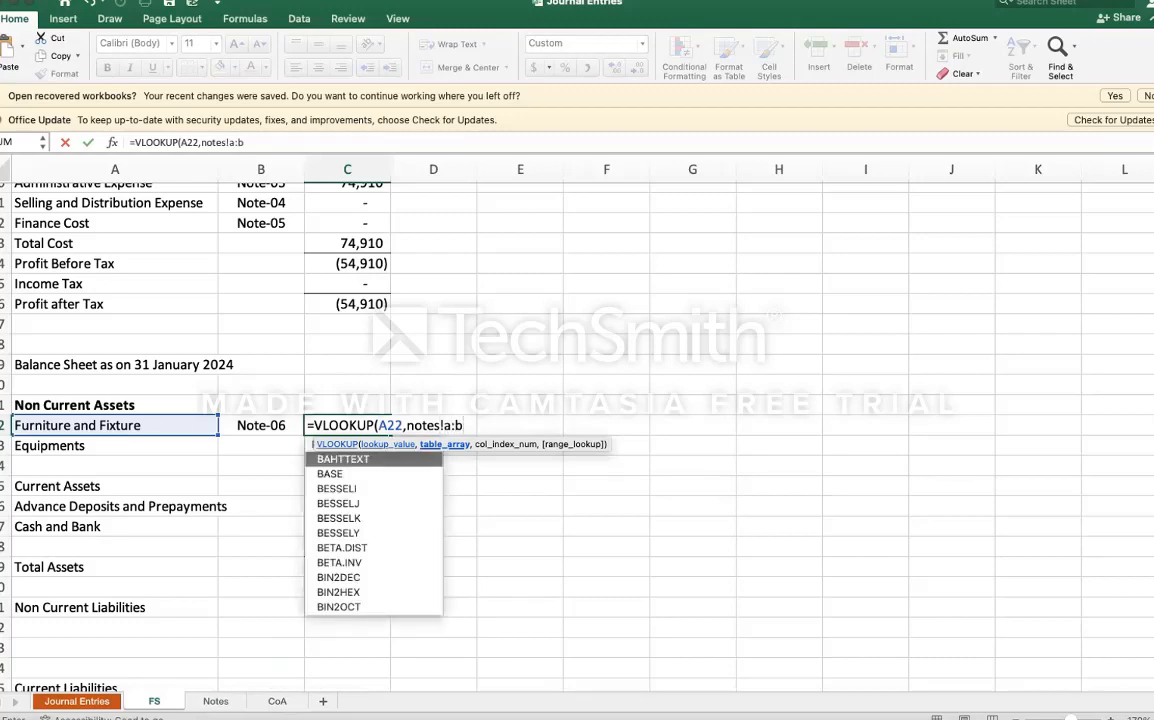
text(,)
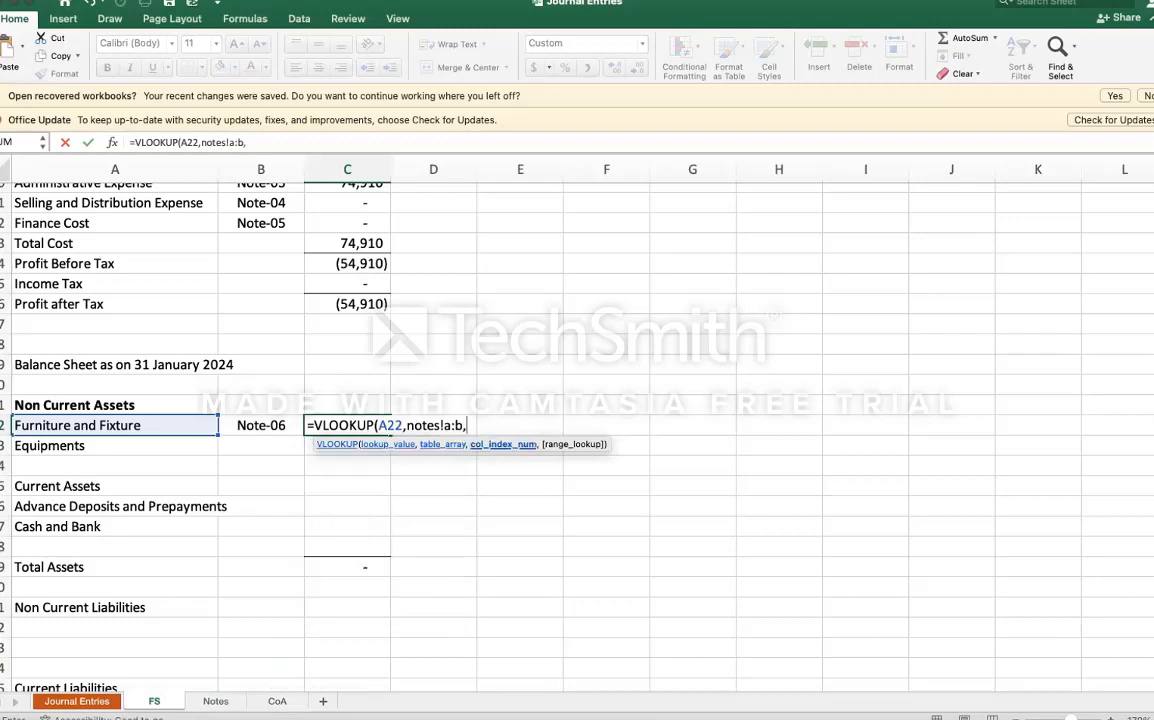
text(2,)
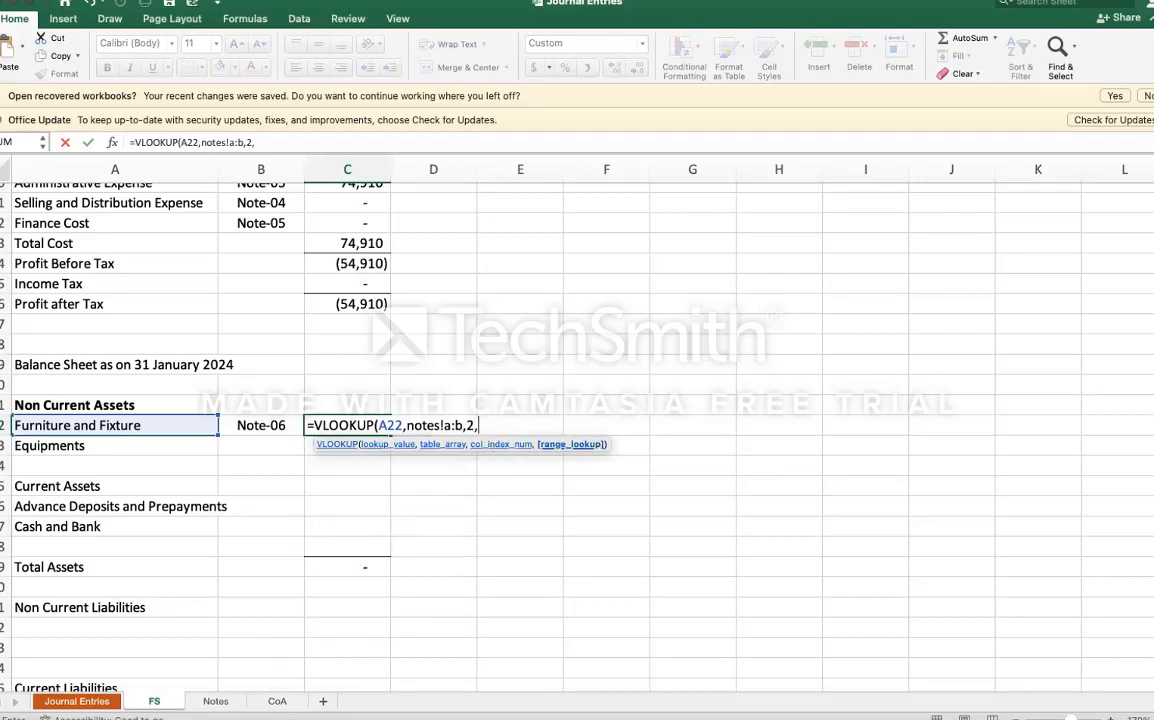
text(0))
key(Return)
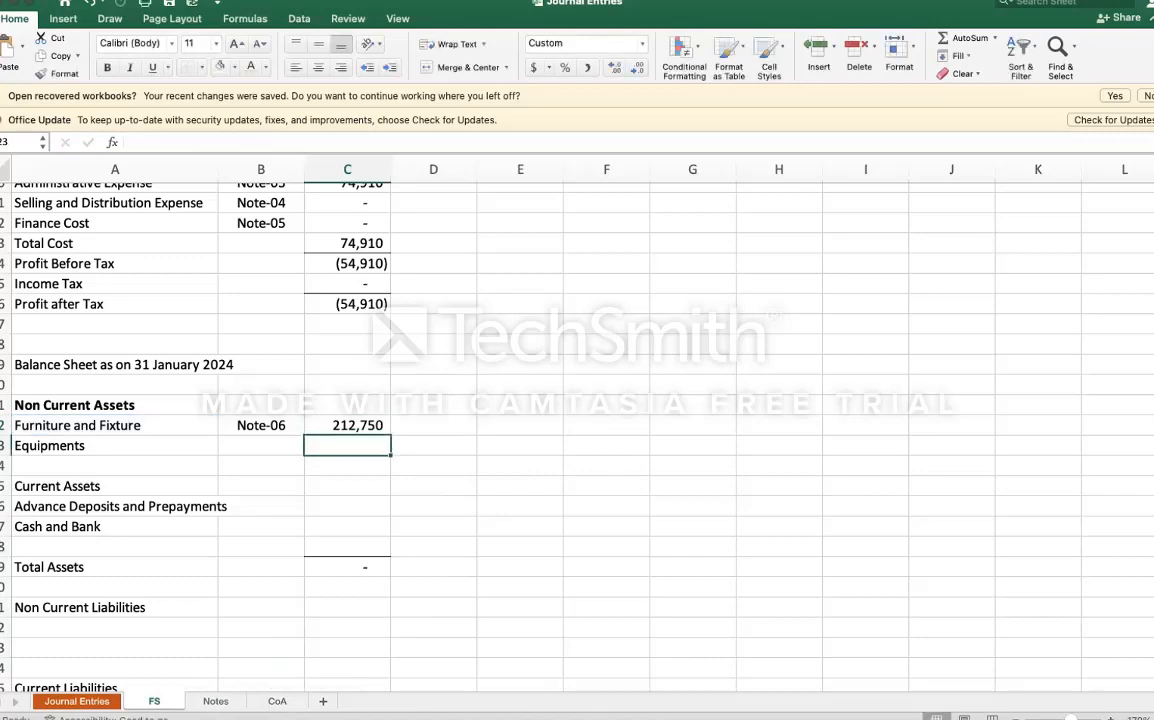
Step: Fill the Furniture and Fixture lookup formula from C22 down to the Equipments amount in C23
key(Up)
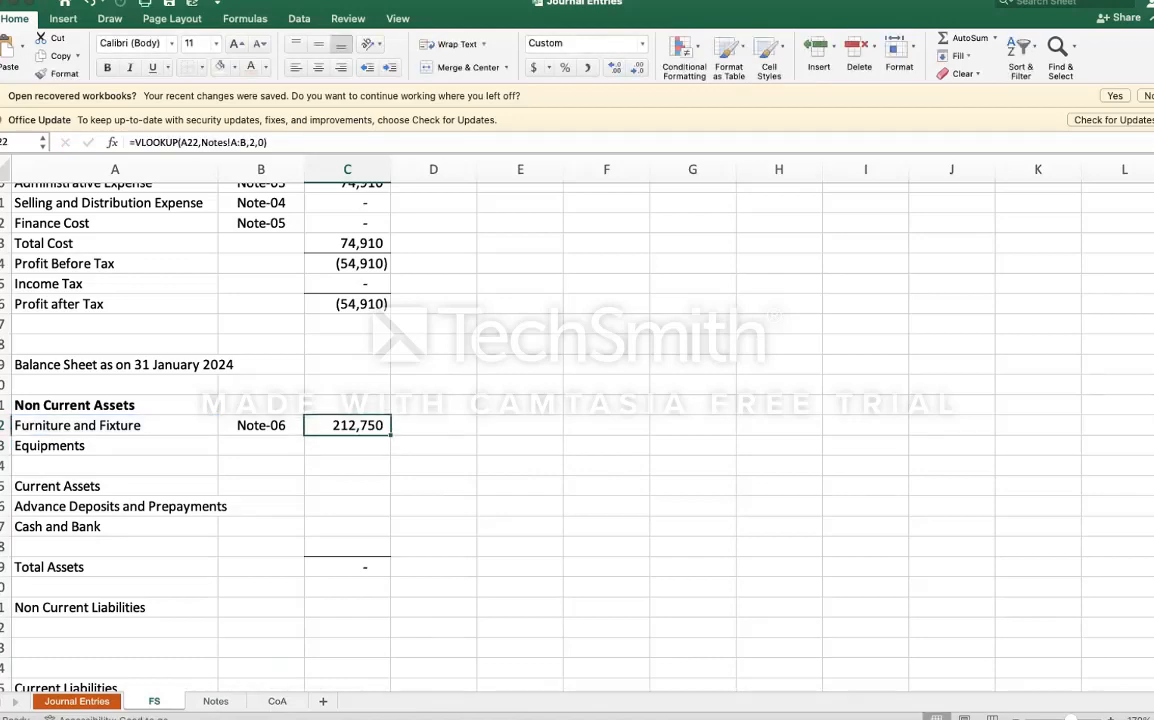
key(shift+Down)
key(ctrl+d)
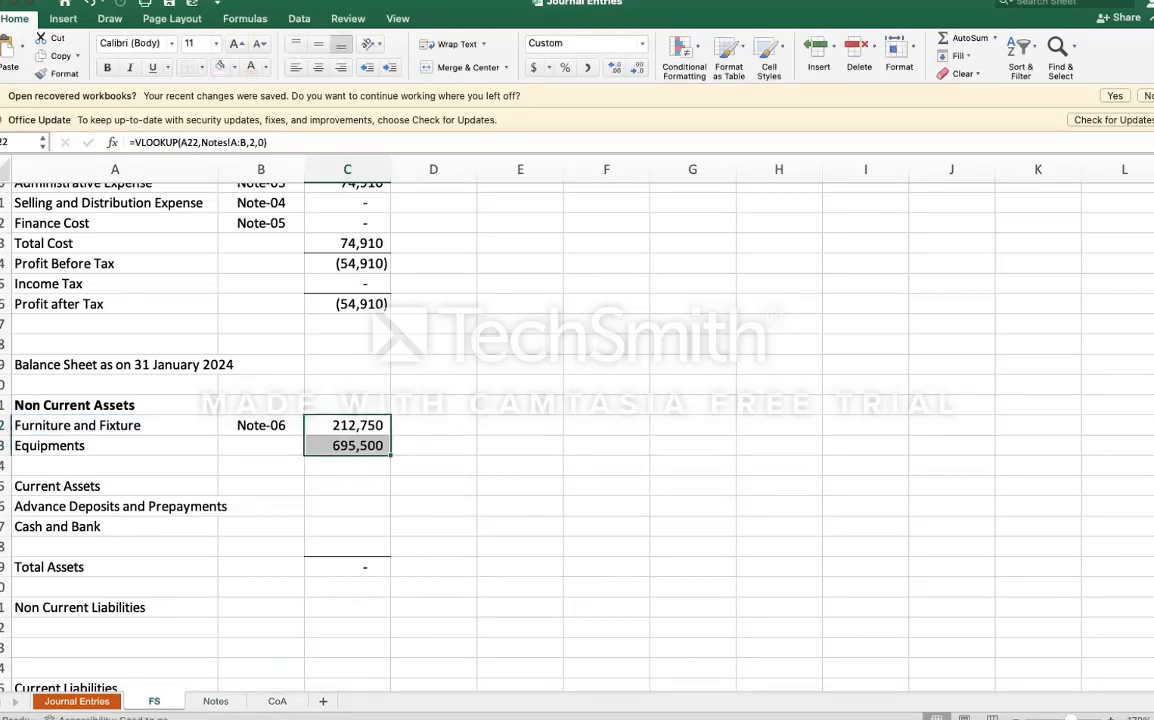
Step: Total the Non Current Assets in C21 with =SUM(C22:C23) and make the total bold
key(Up)
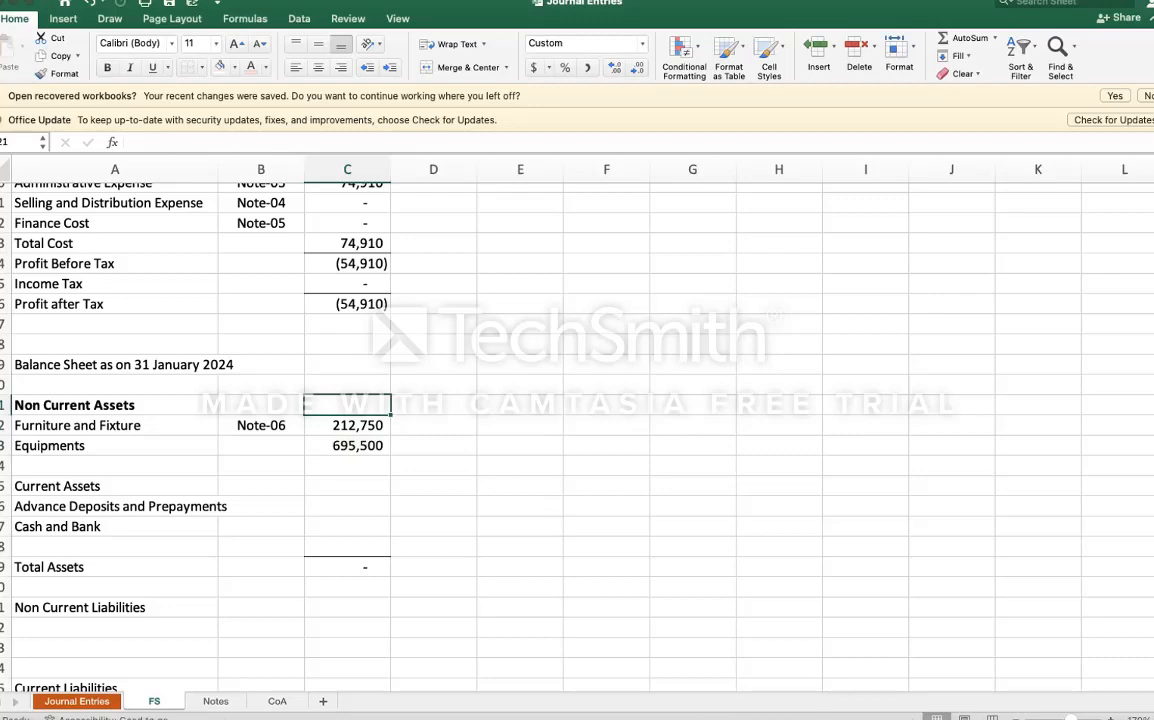
text(=sum)
key(Tab)
key(Down)
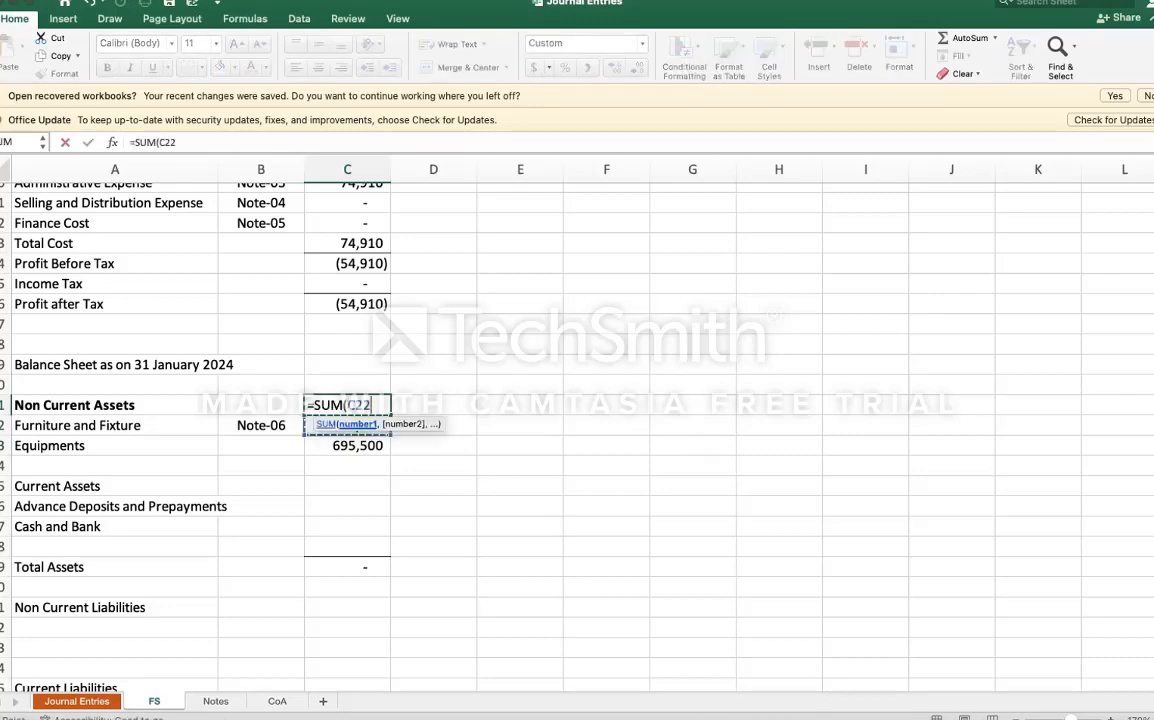
key(shift+Down)
key(Return)
key(Up)
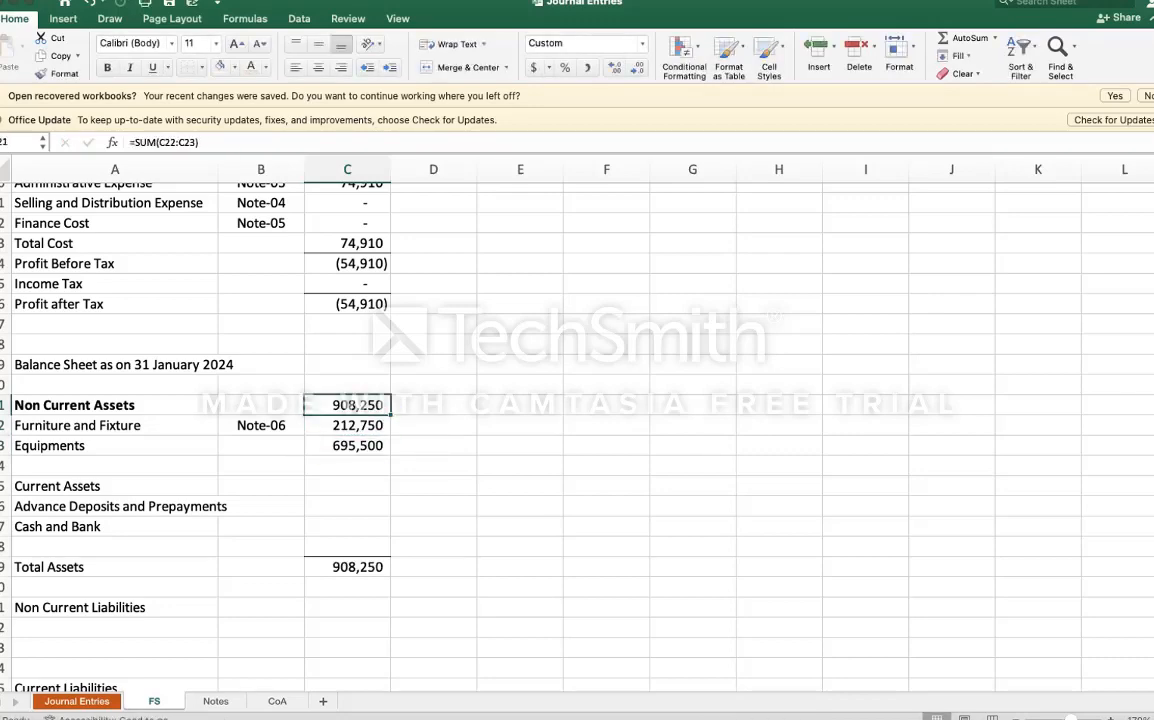
key(super+b)
Step: Put a box border around the Furniture and Fixture and Equipments amounts in C22:C23
key(Down)
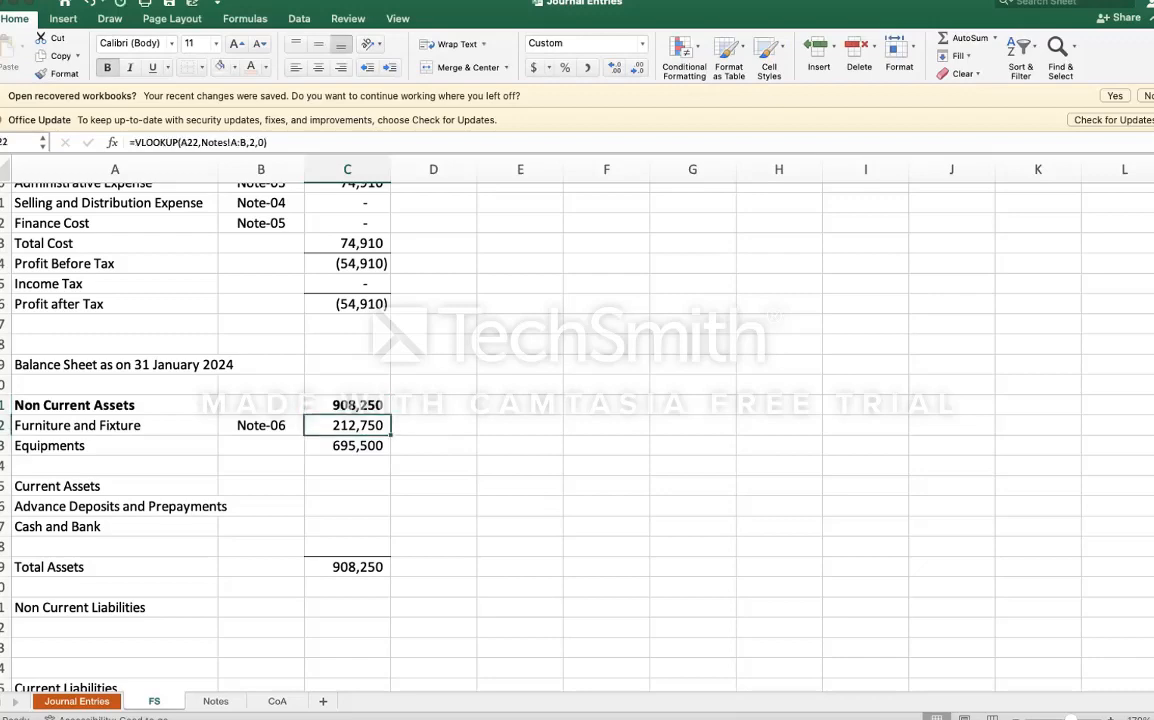
key(Down)
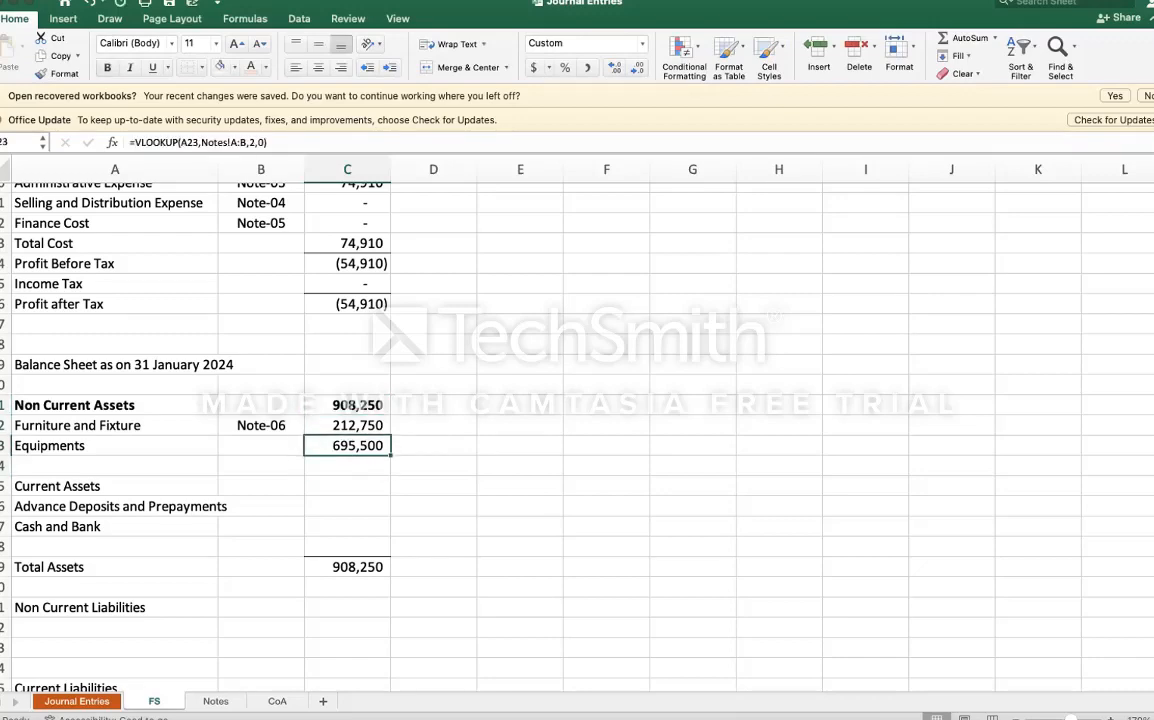
key(Up)
key(shift+Down)
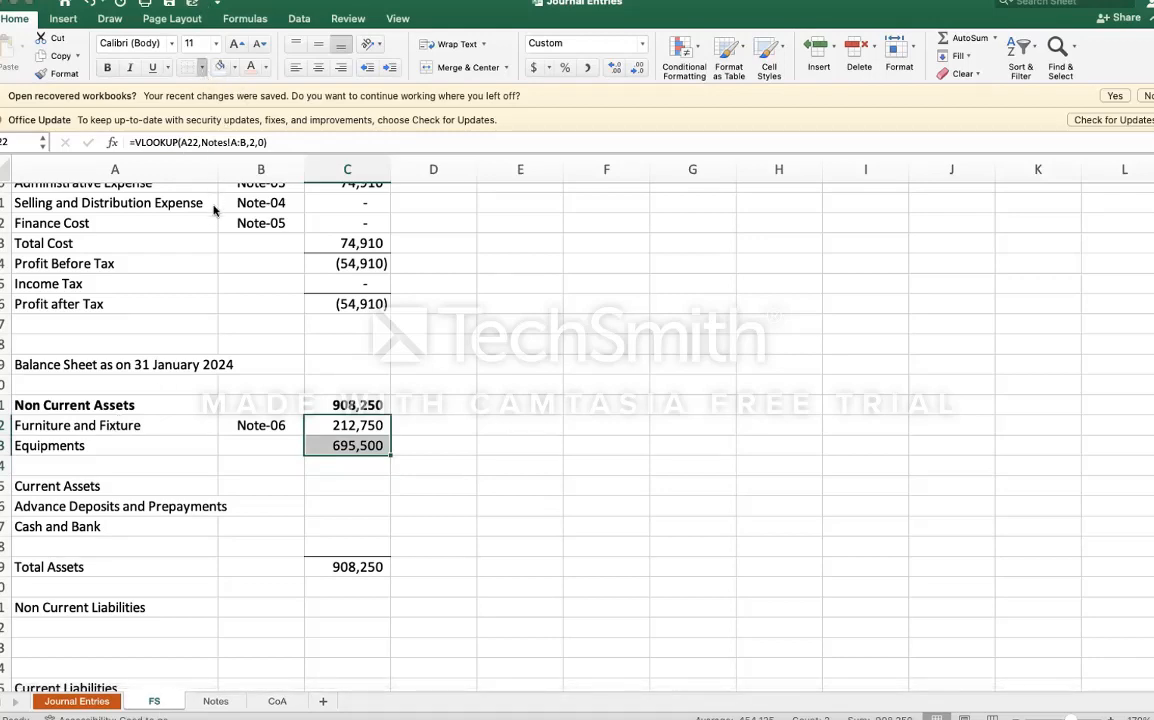
click(545, 463)
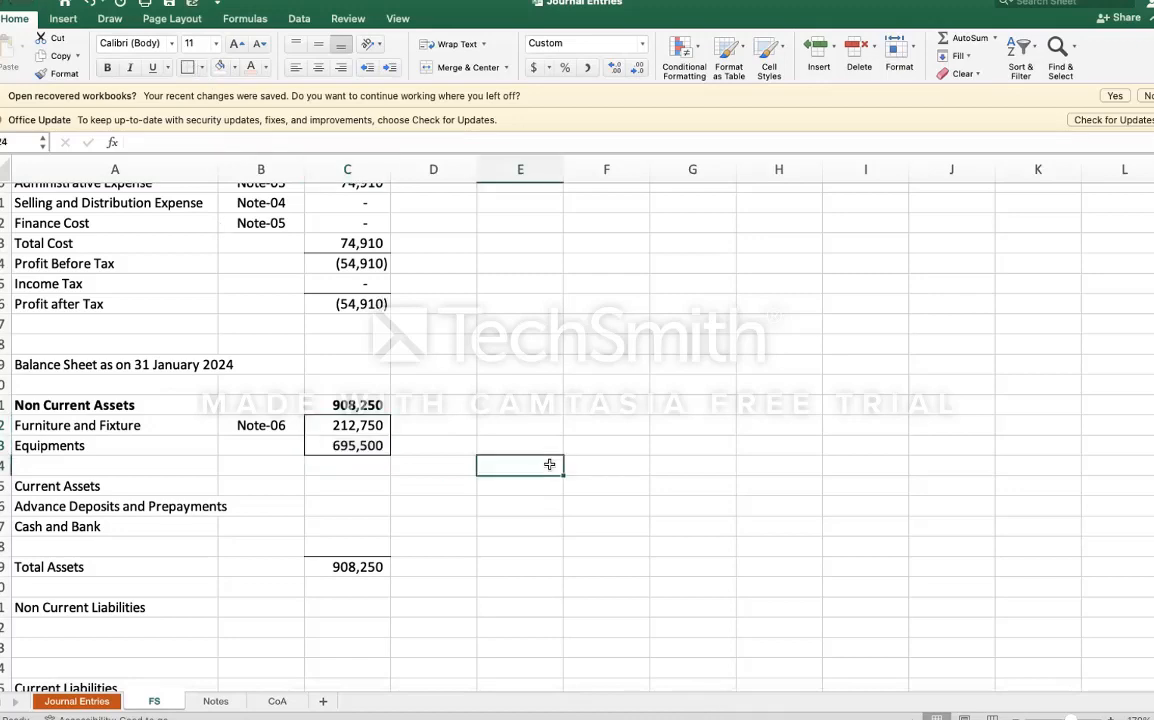
Step: Copy the VLOOKUP formula from C22 to C25 and fill it down through the Cash and Bank amount in C27
click(368, 425)
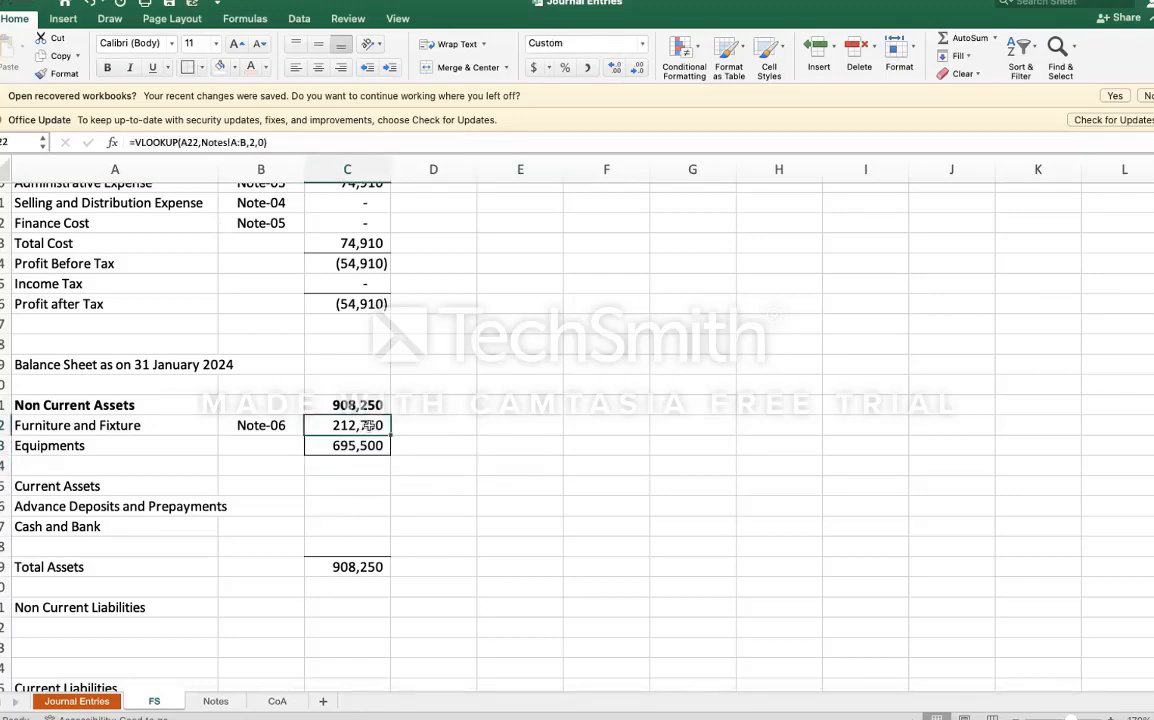
key(ctrl+c)
key(Down)
key(Down)
key(Down)
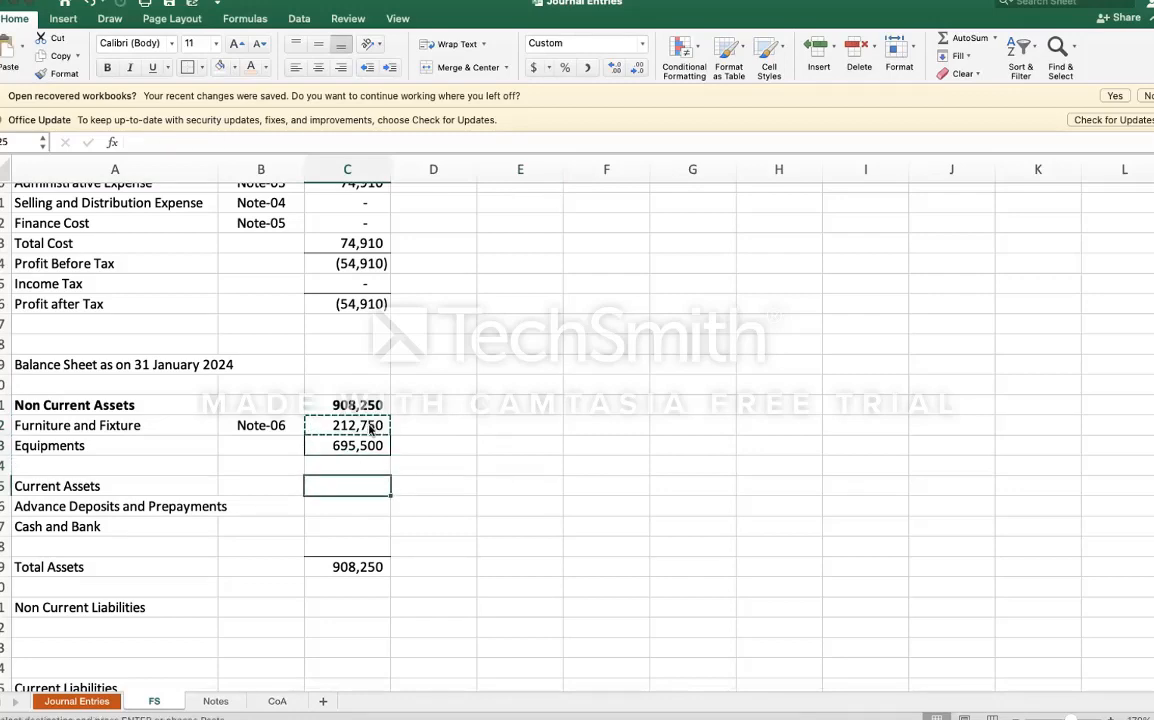
key(ctrl+v)
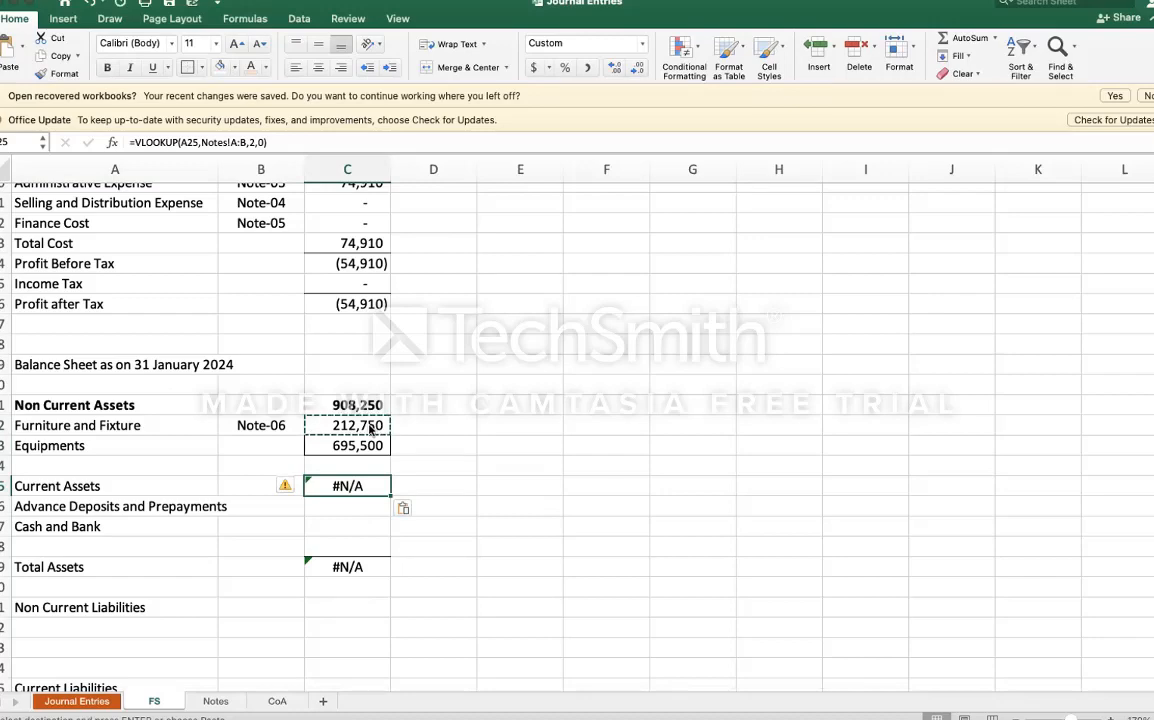
double_click(347, 486)
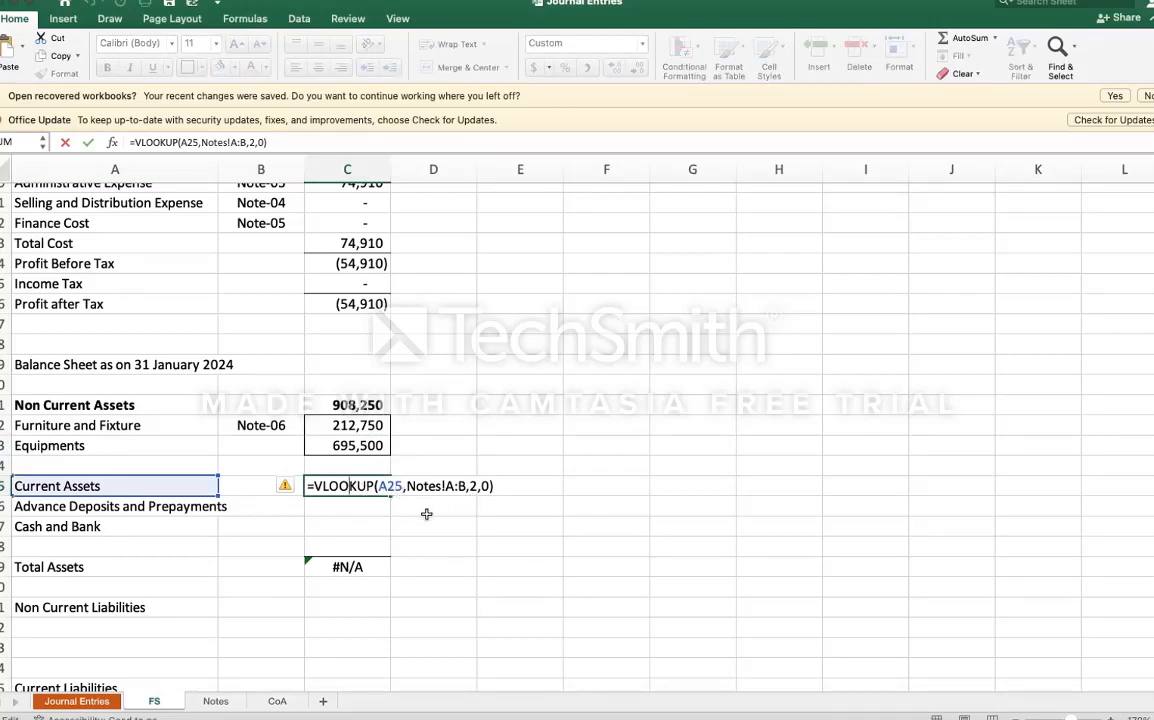
key(ctrl+Return)
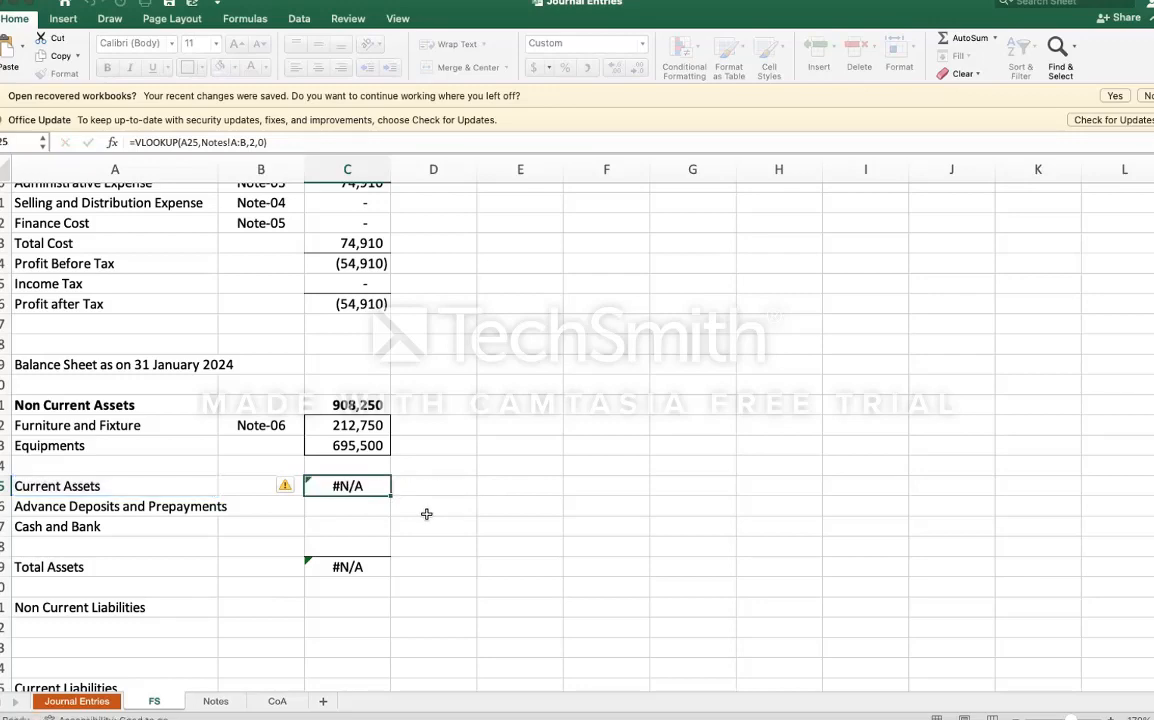
click(353, 506)
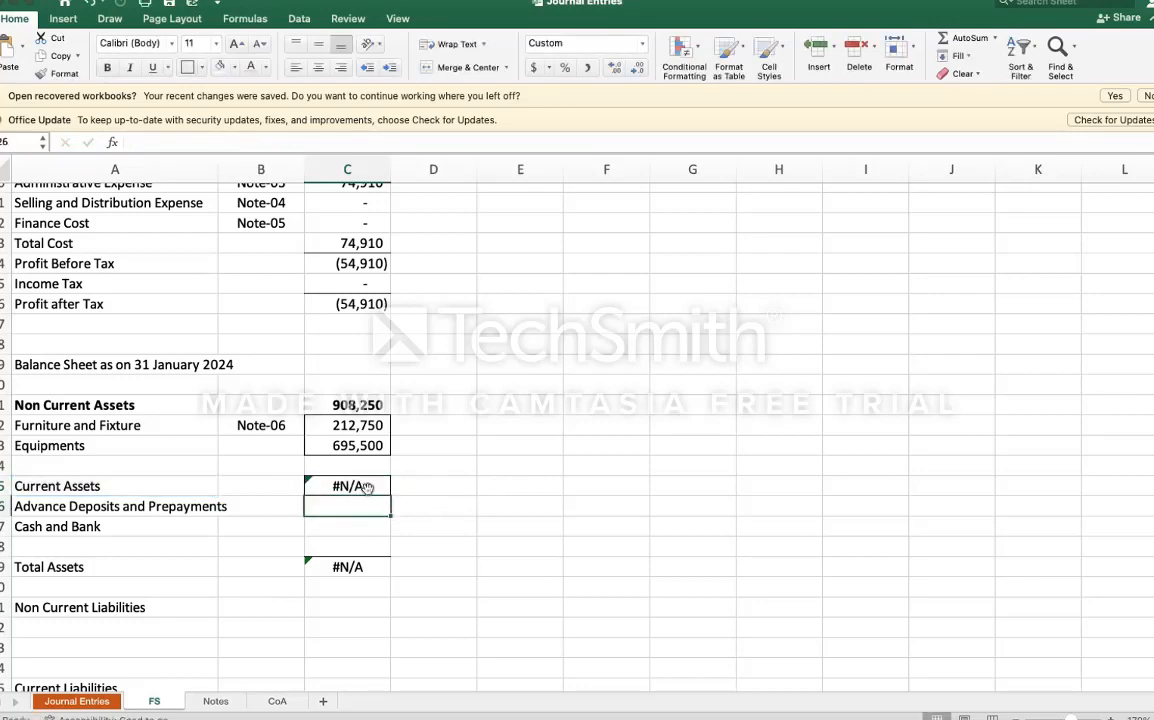
click(352, 486)
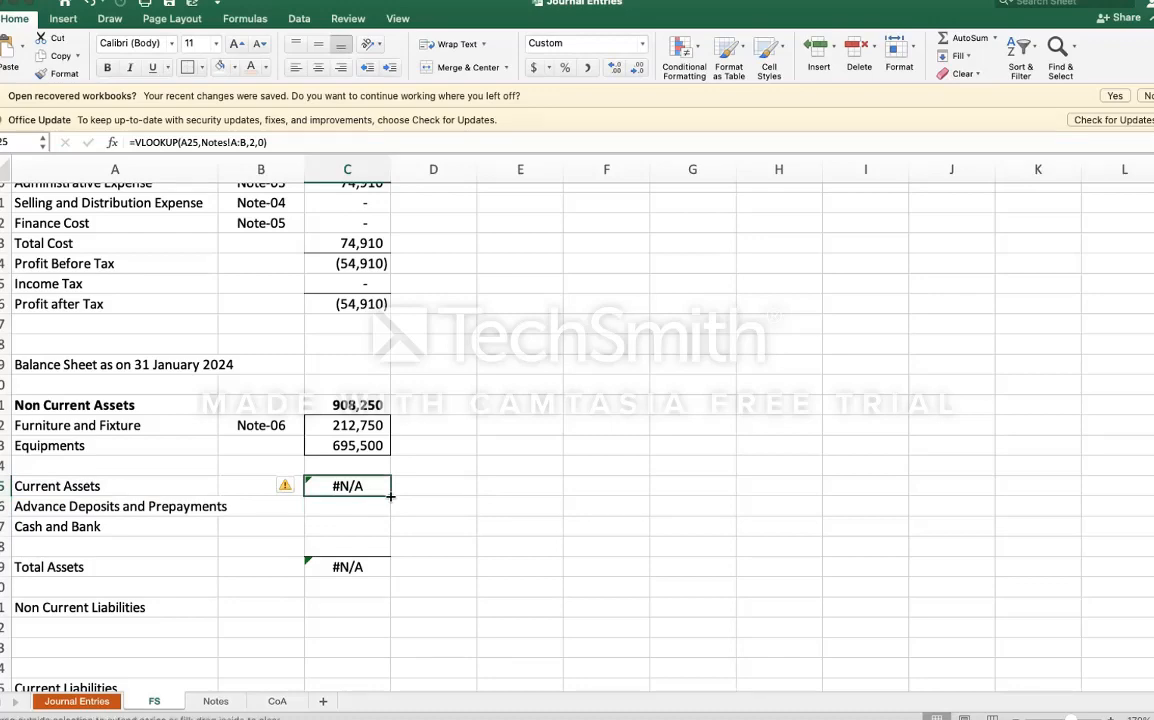
drag(390, 496, 390, 536)
Step: Replace the formula in C25 beside Current Assets with =SUM(C26:C27)
click(366, 487)
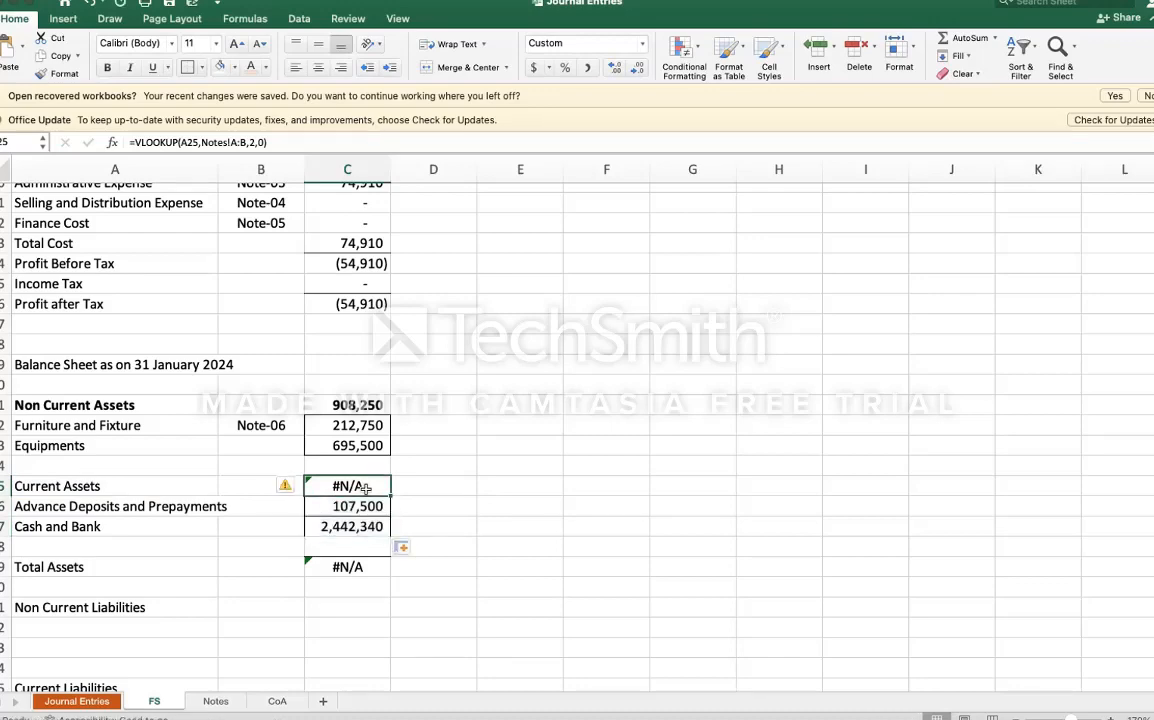
text(=su)
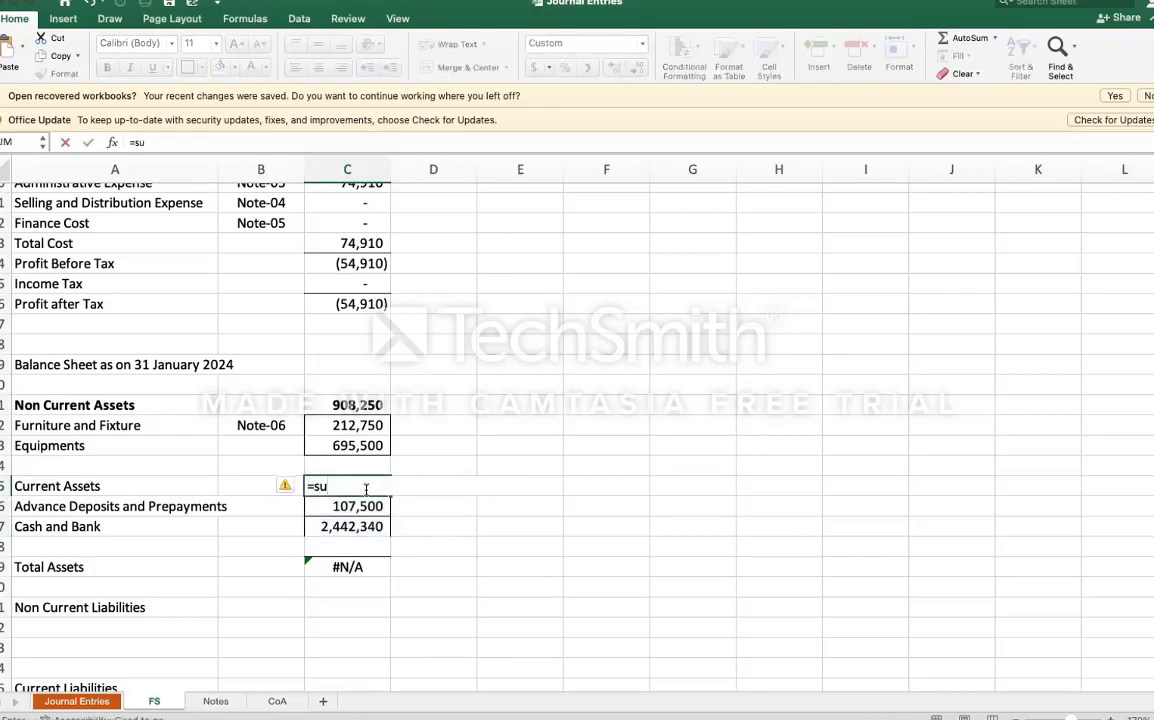
key(Tab)
key(Down)
key(shift+Down)
key(Return)
click(367, 489)
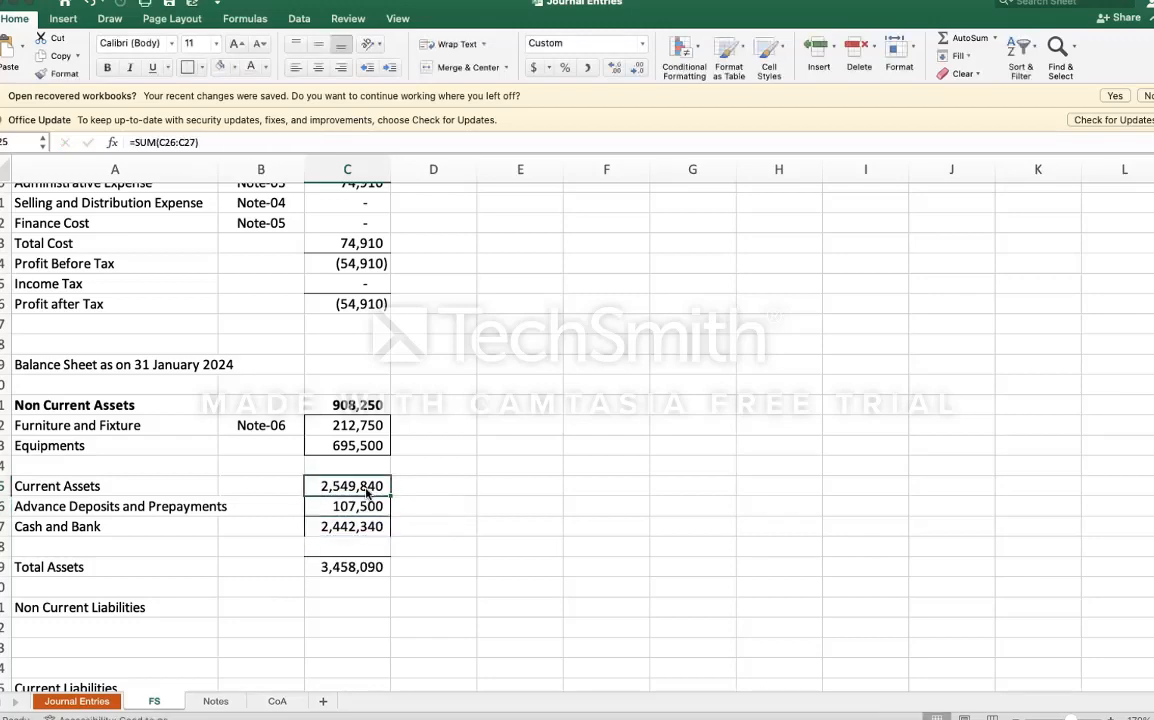
Step: Put a box border around the Advance Deposits and Prepayments and Cash and Bank amounts in C26:C27
drag(367, 489, 355, 526)
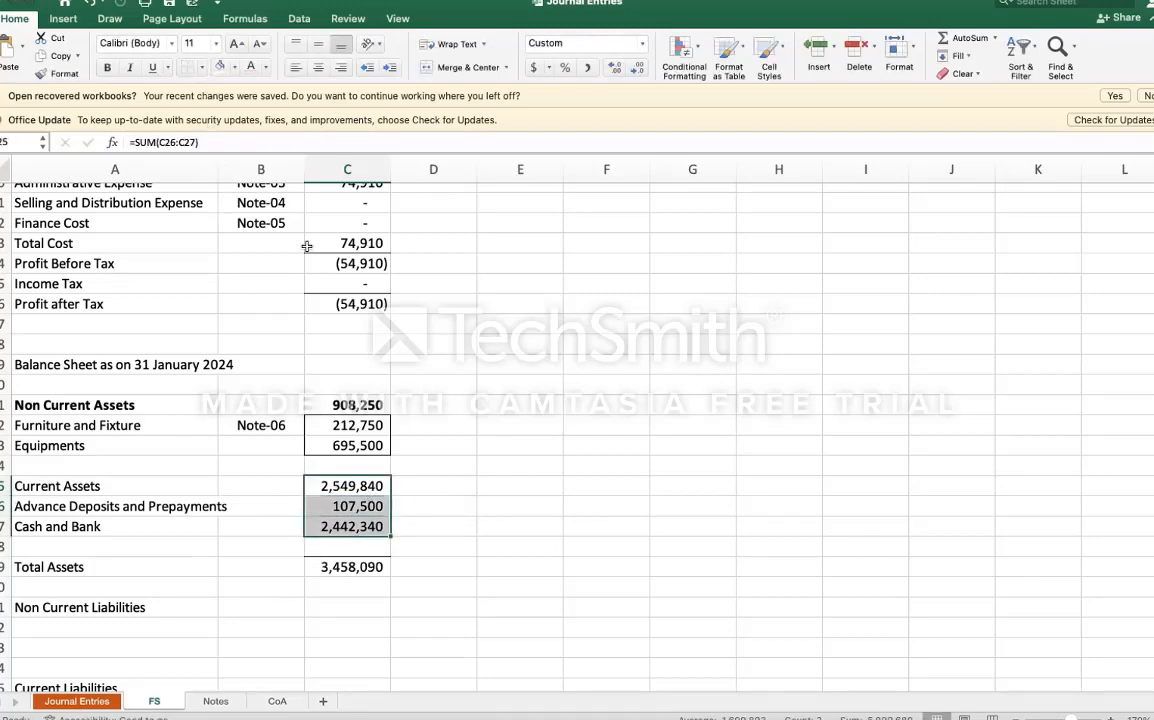
click(351, 524)
key(Up)
key(shift+Down)
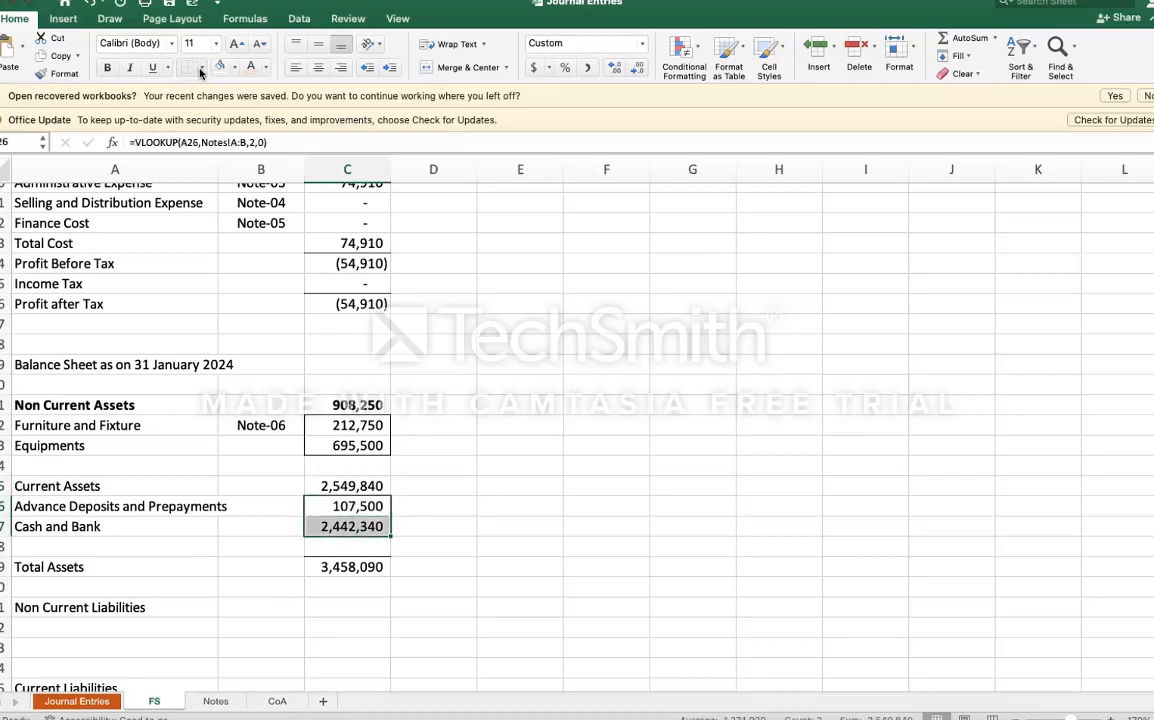
Step: Make the Current Assets heading and its total in A25:C25 bold
click(352, 486)
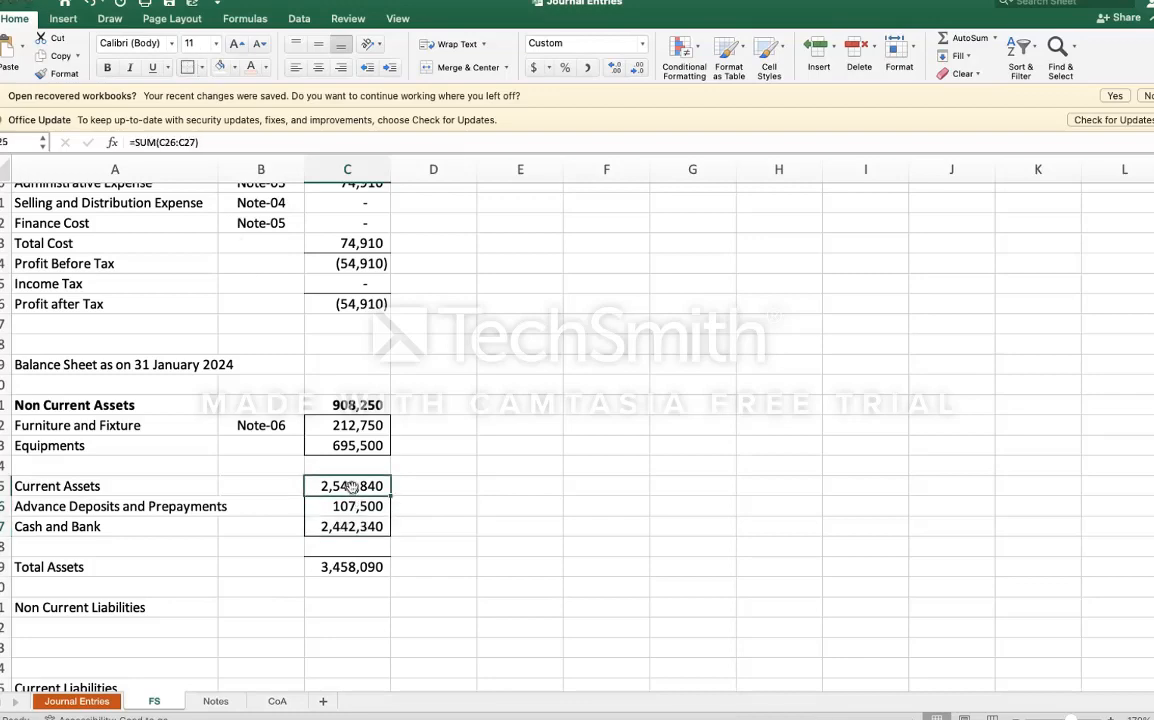
key(shift+Left)
key(shift+Left)
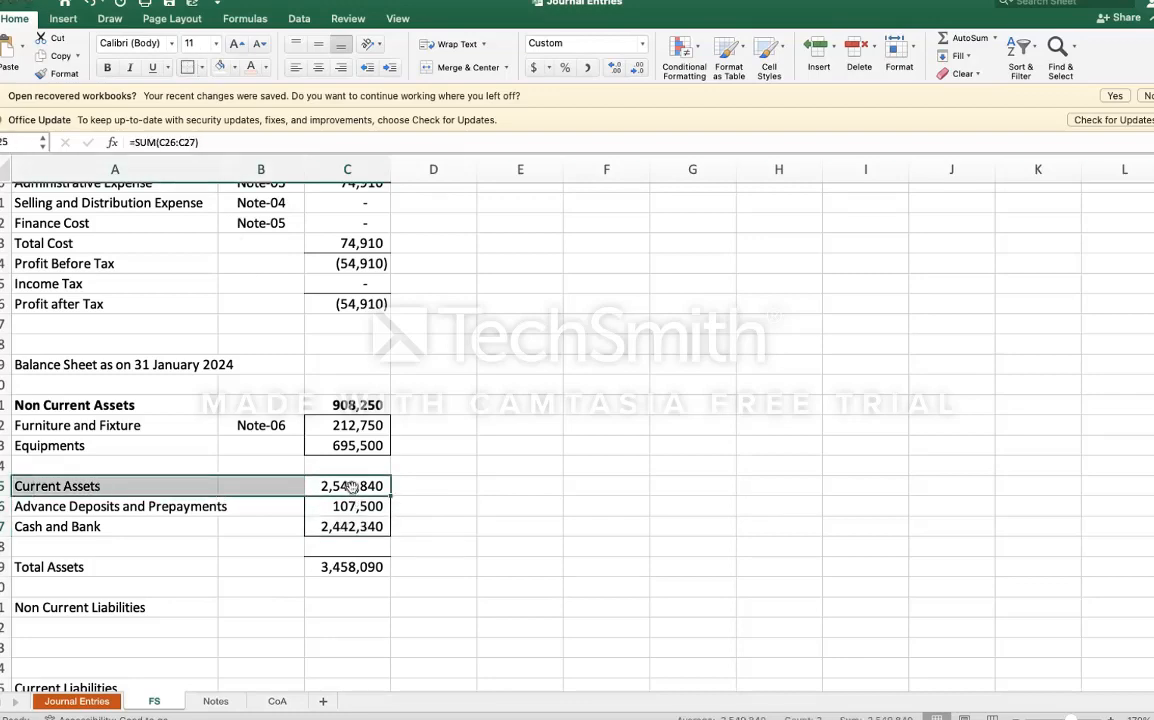
key(super+b)
Step: Enter the references Note-07 beside Equipments in B23 and Note--08 beside Advance Deposits and Prepayments in B26
key(Up)
key(Left)
key(Up)
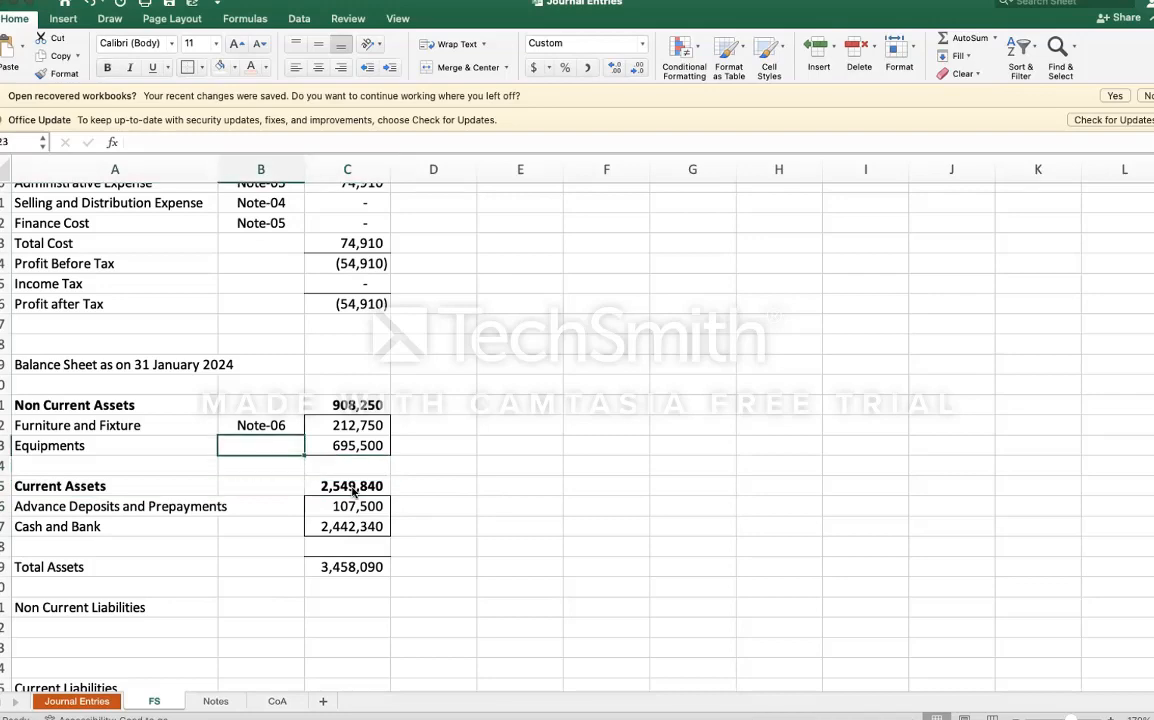
key(Up)
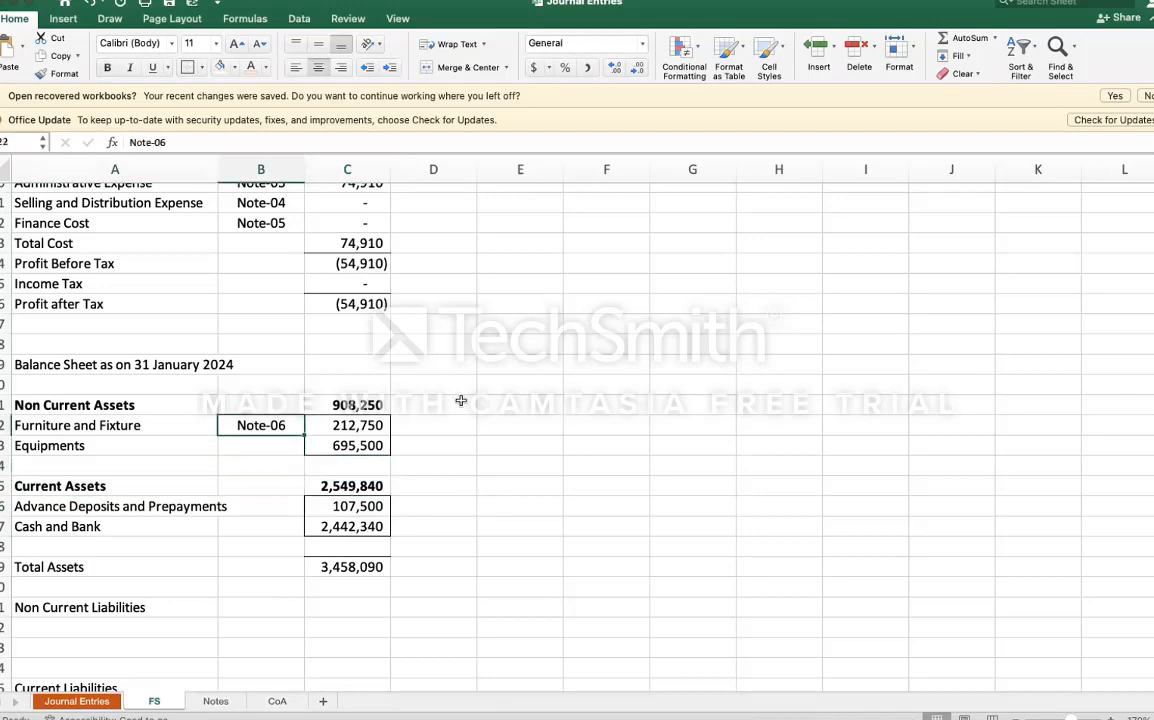
click(255, 445)
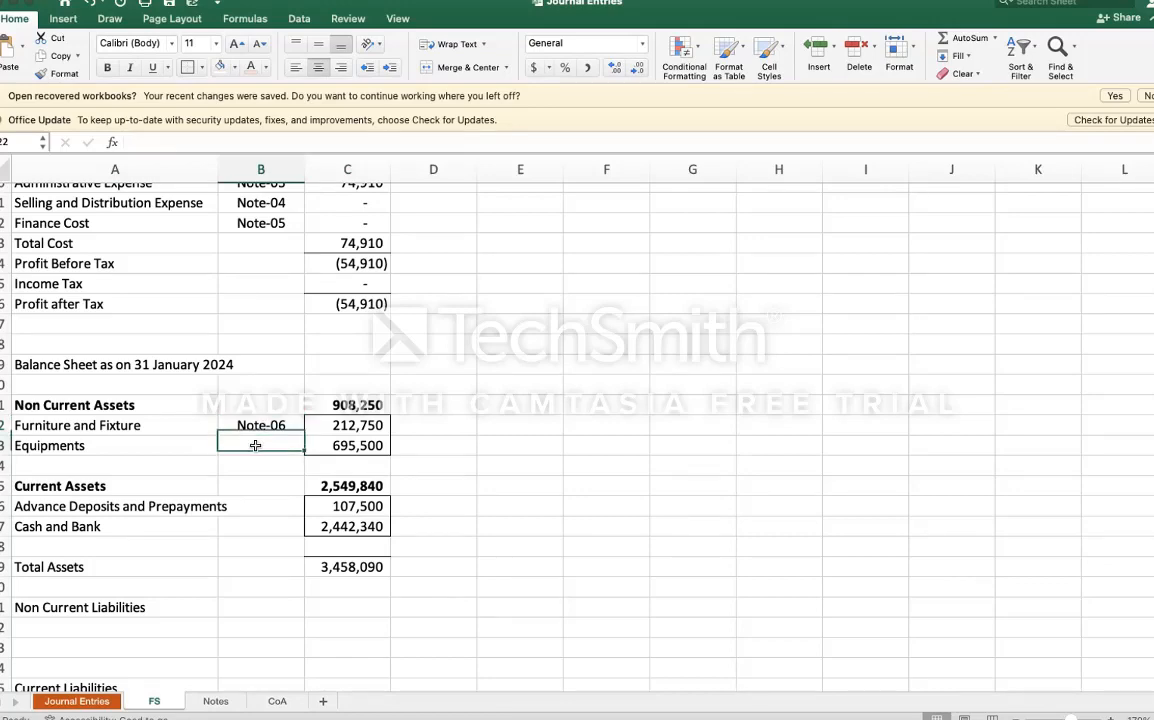
key(ctrl+d)
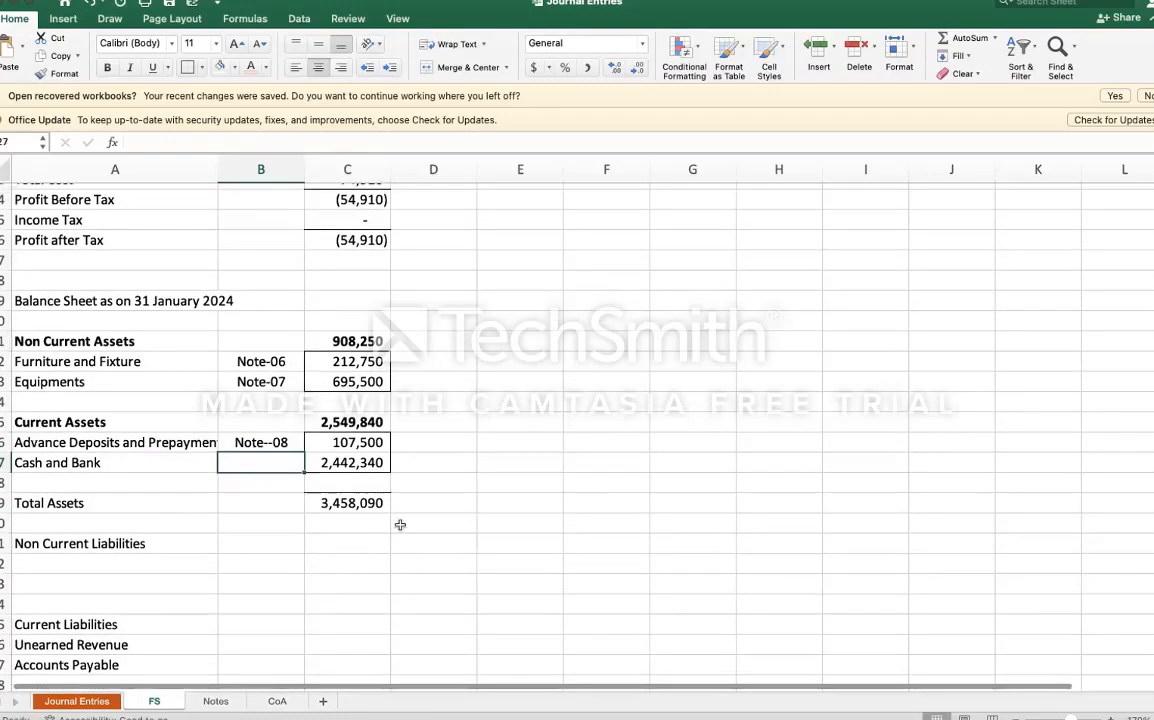
Step: On the Notes sheet, enter the label Note-09 in A44 above Cash and Bank and make it bold
click(406, 523)
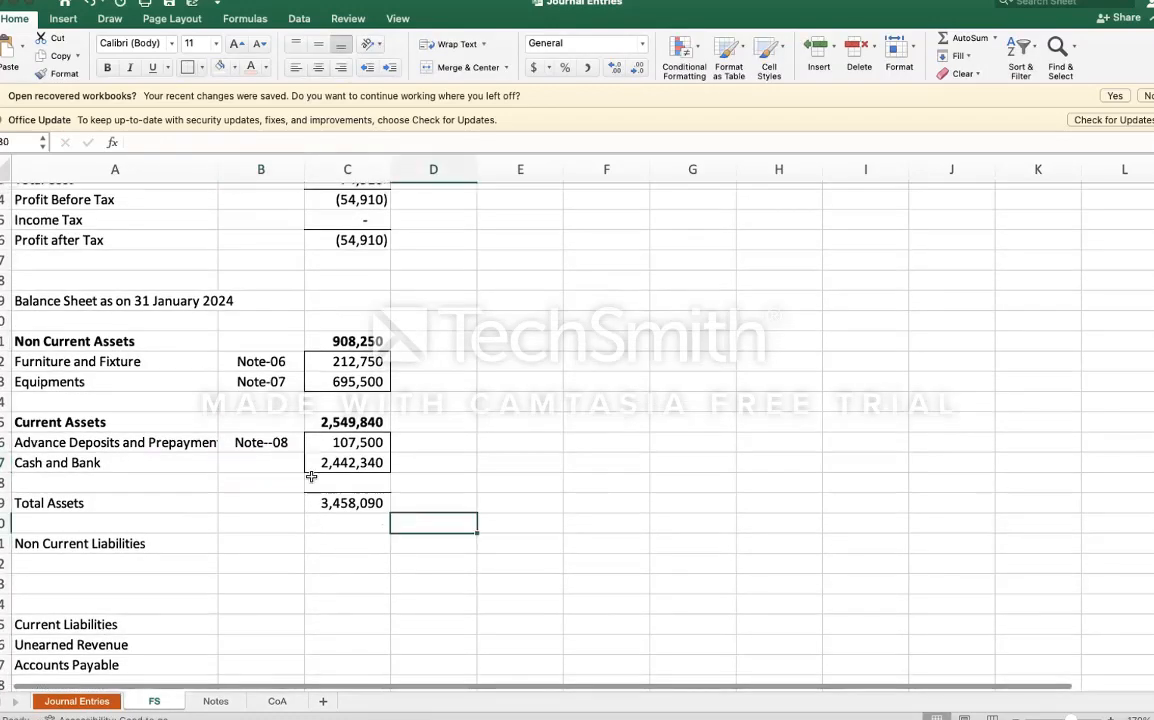
scroll(304, 567, down, 5)
scroll(303, 567, down, 2)
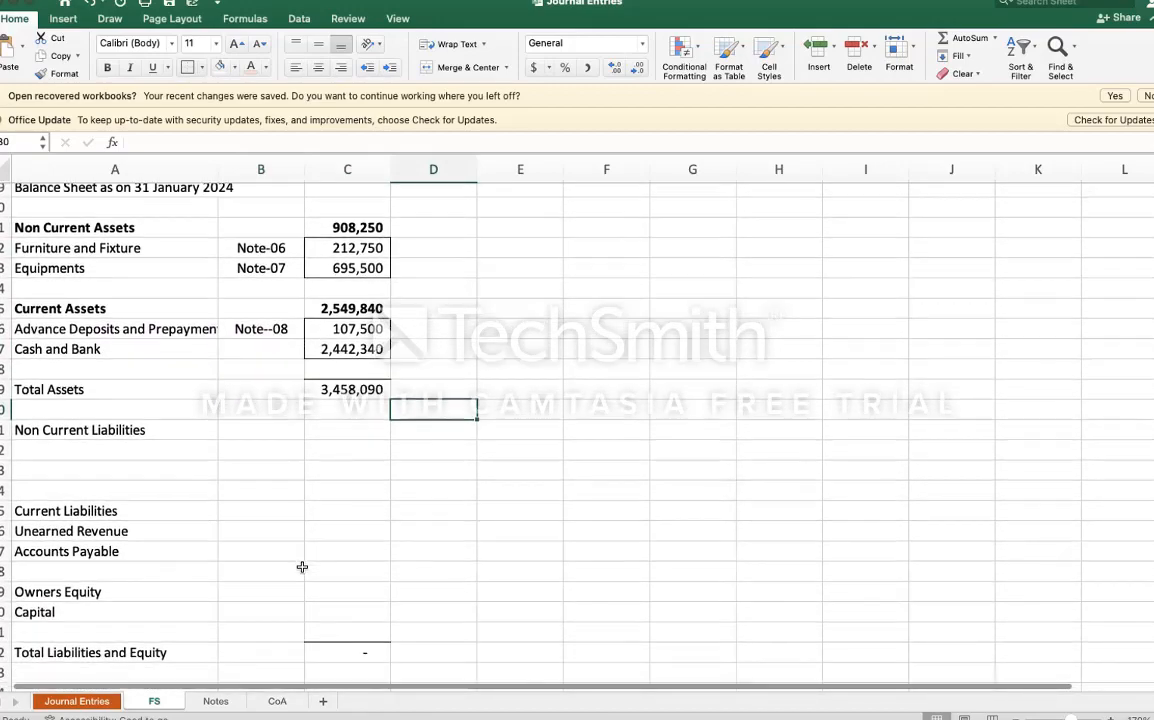
click(216, 703)
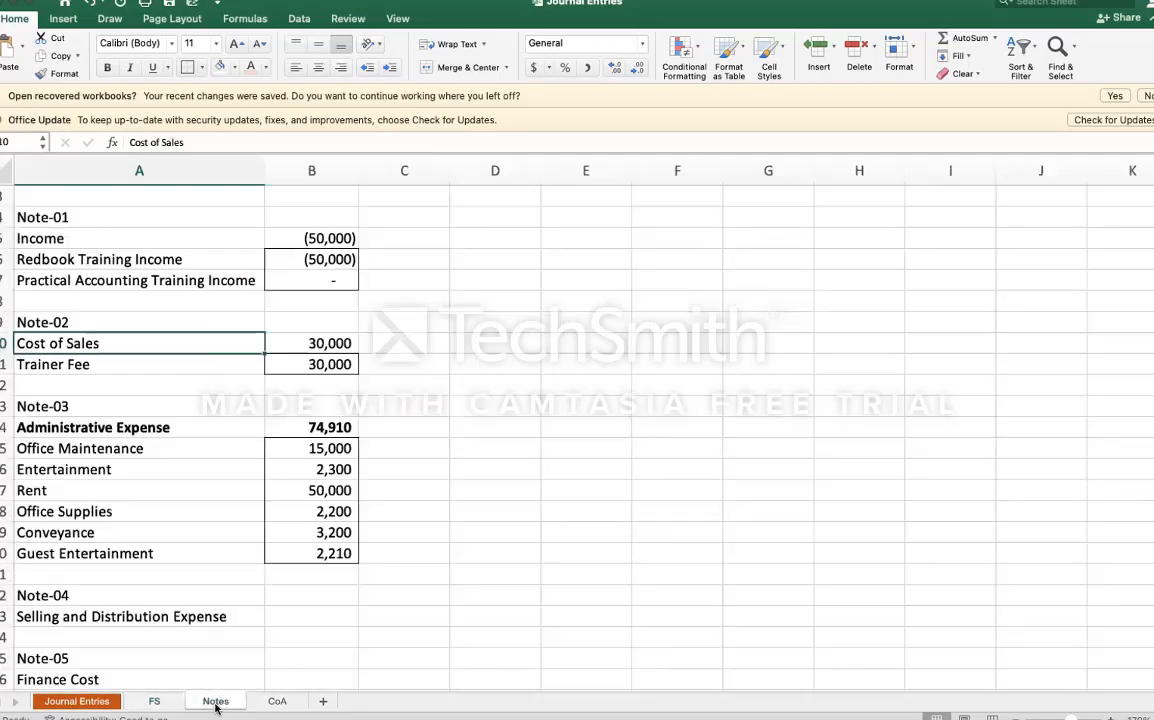
scroll(277, 553, down, 5)
scroll(277, 553, down, 10)
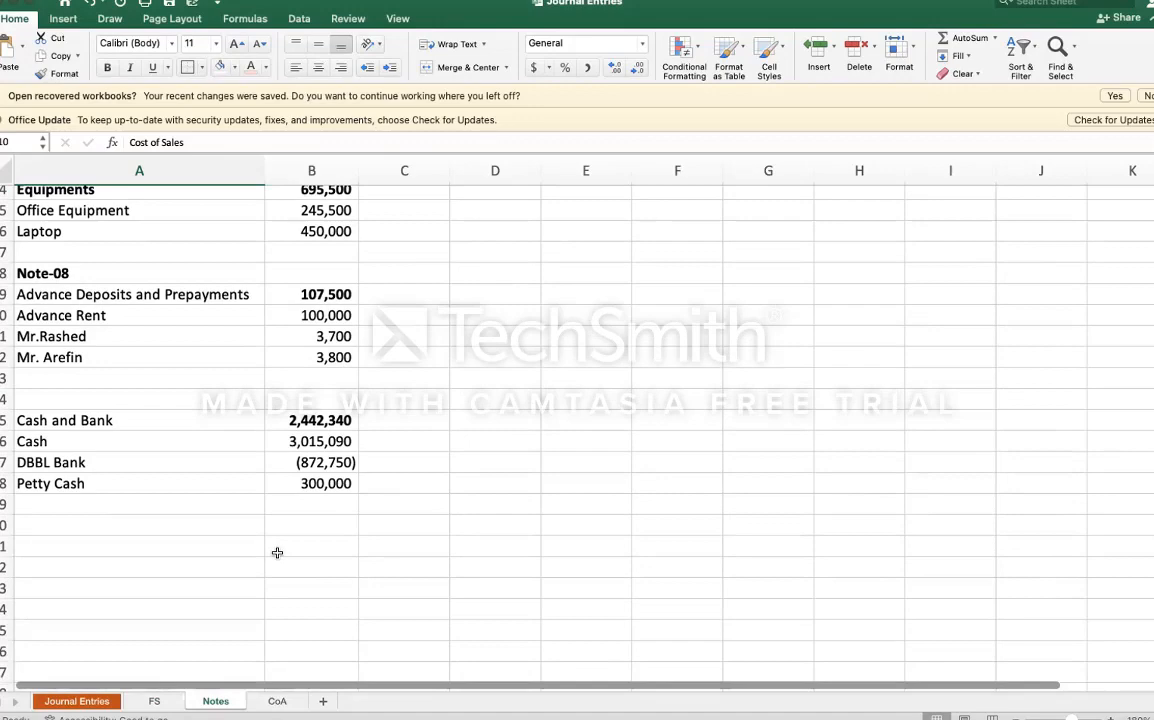
click(73, 399)
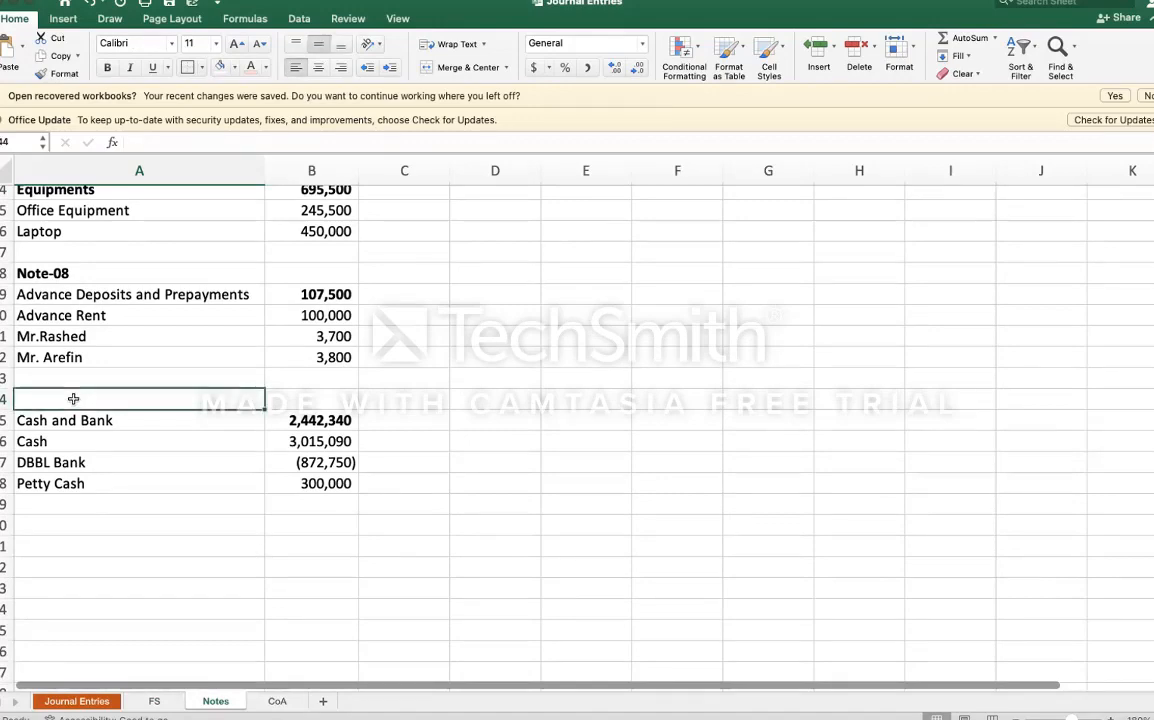
text(Note)
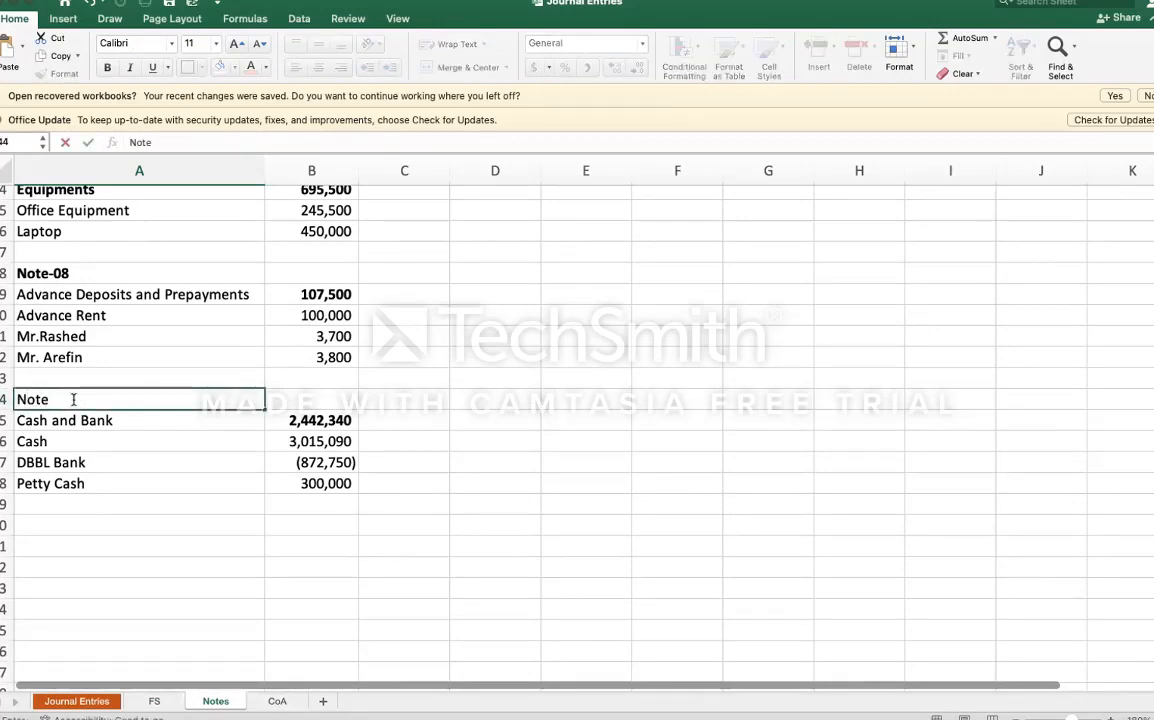
text(-09)
key(Return)
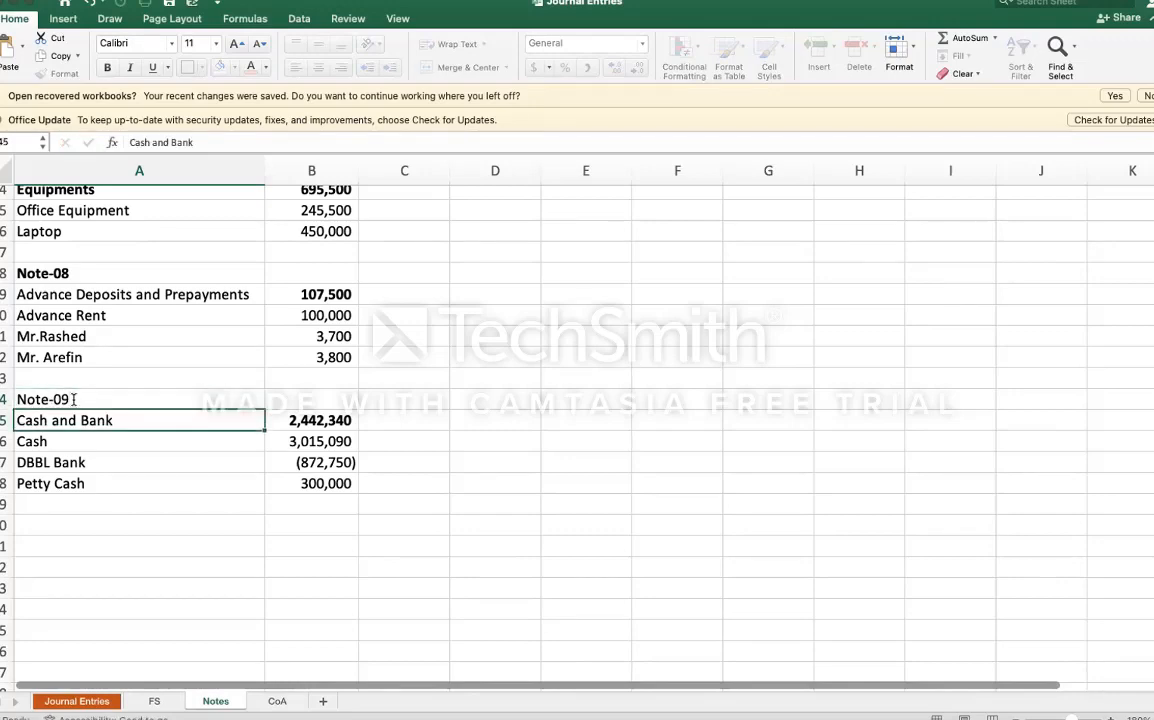
click(73, 399)
key(super+b)
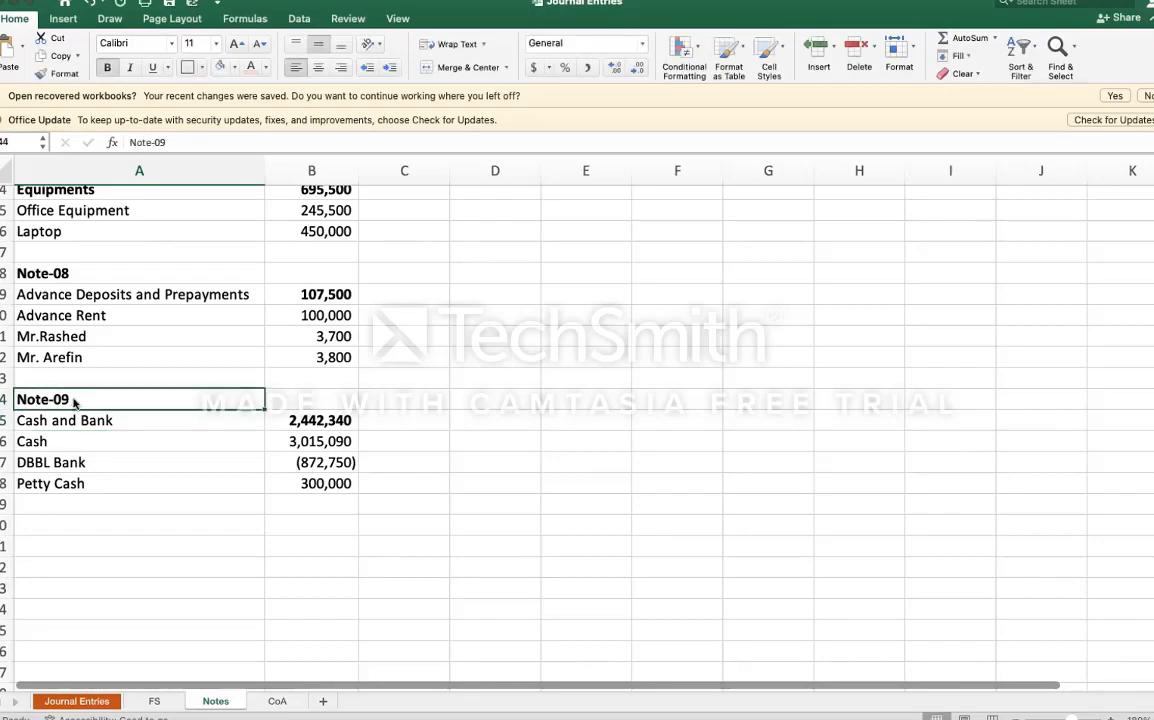
Step: Review the headings and line items of Note-06 through Note-09 on the Notes sheet
scroll(93, 512, up, 2)
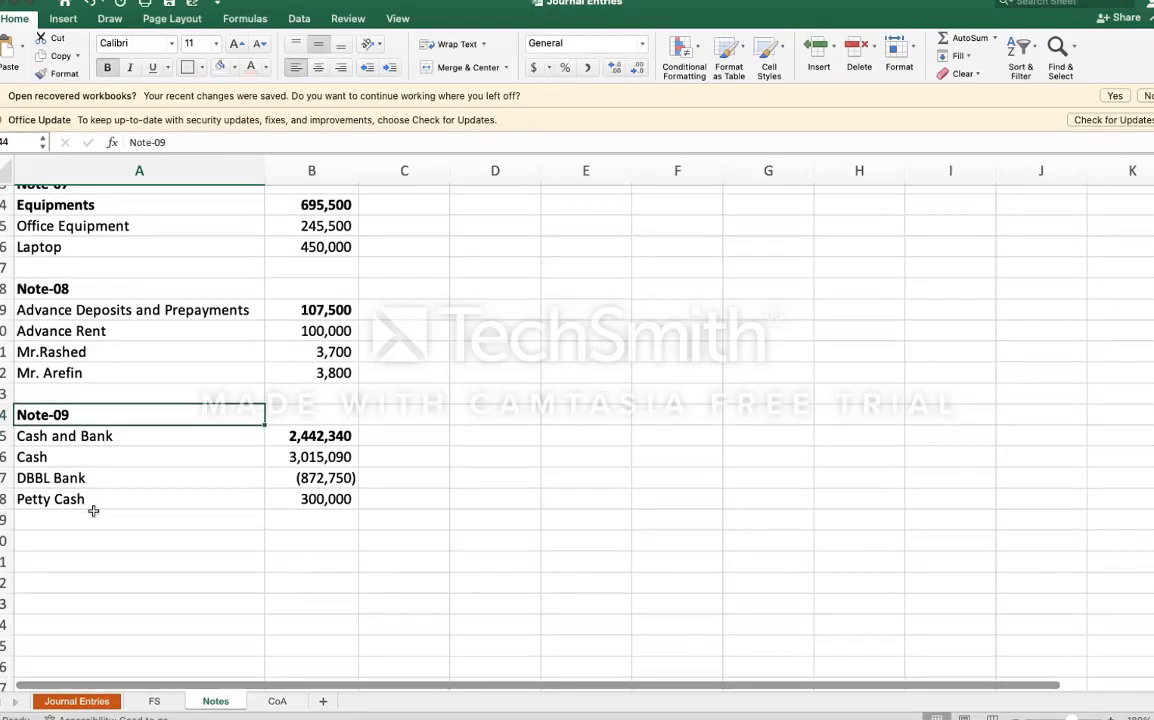
scroll(93, 511, up, 5)
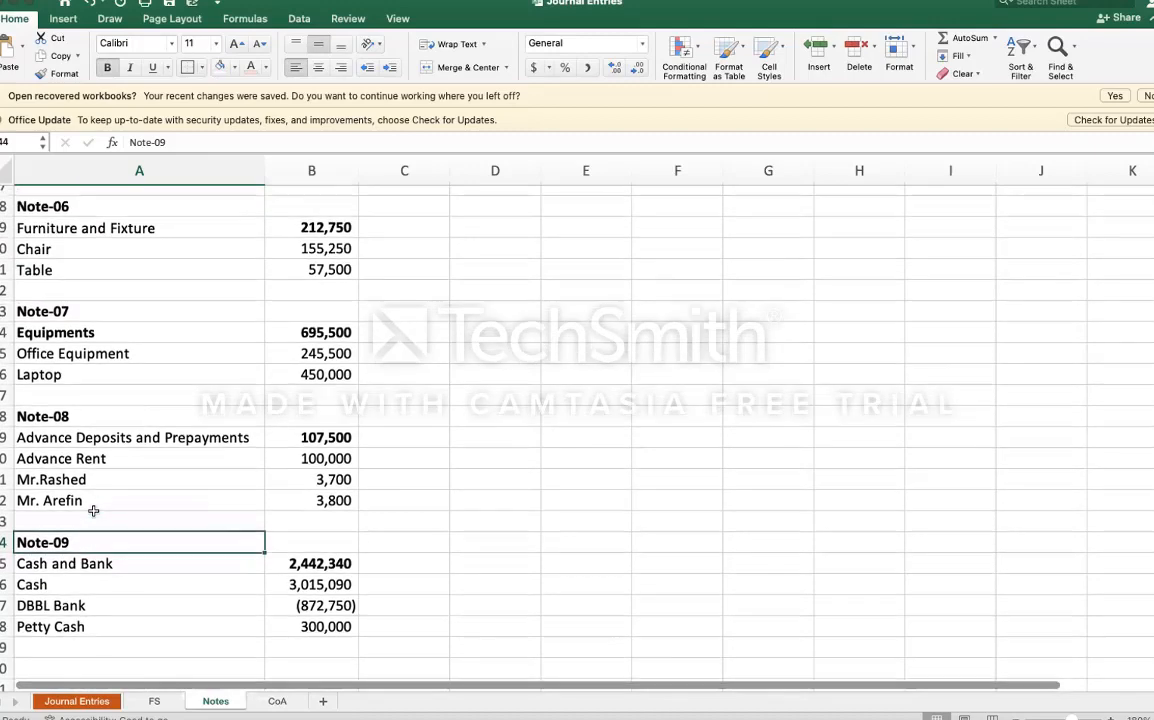
click(73, 232)
key(Up)
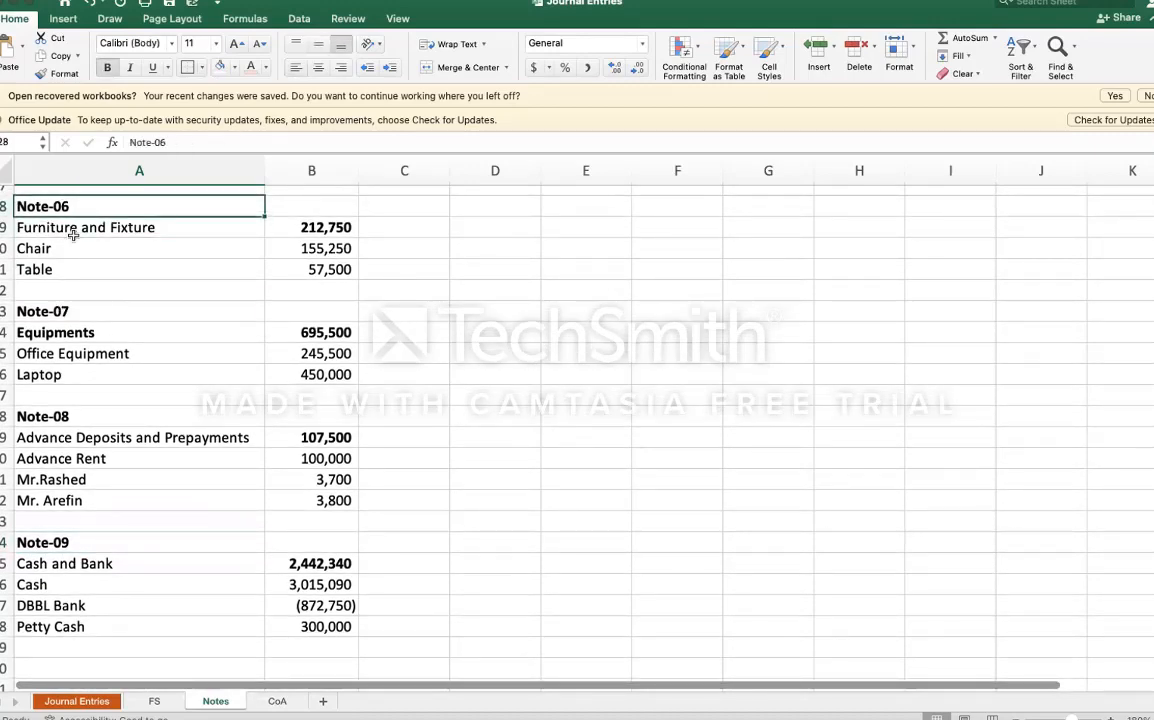
key(Down)
key(Down)
key(Down)
key(Down)
key(Down)
key(Down)
key(Down)
key(Down)
key(Down)
key(Down)
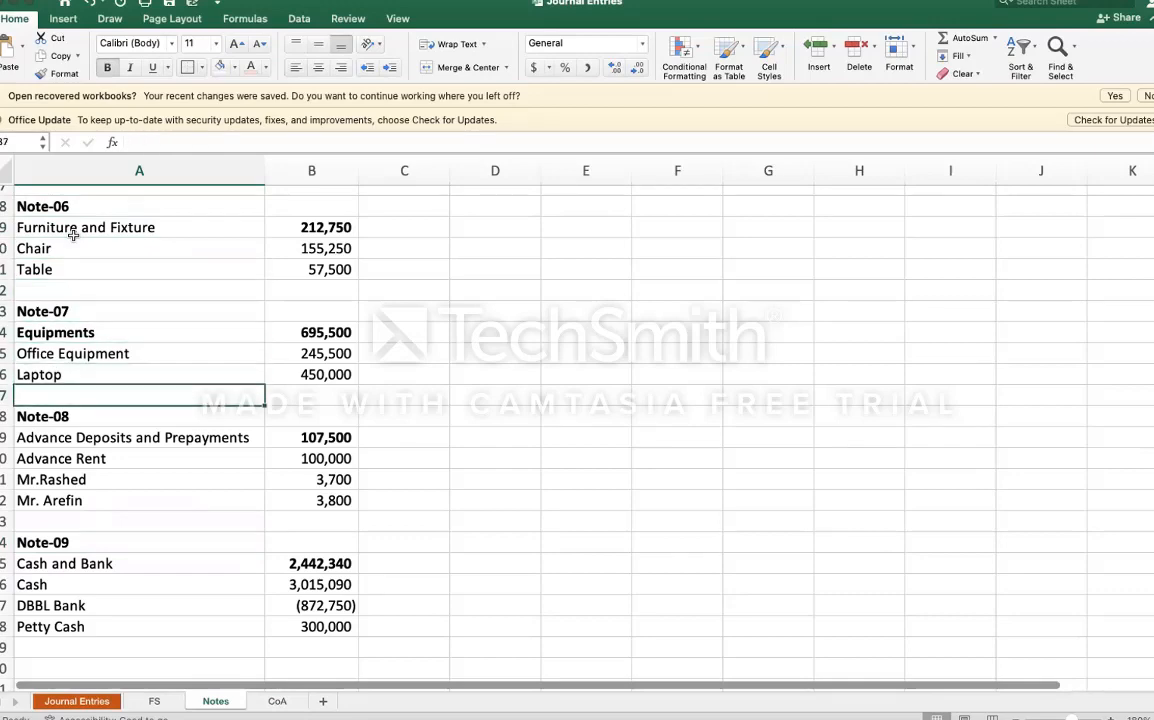
key(Down)
key(Down)
key(Down)
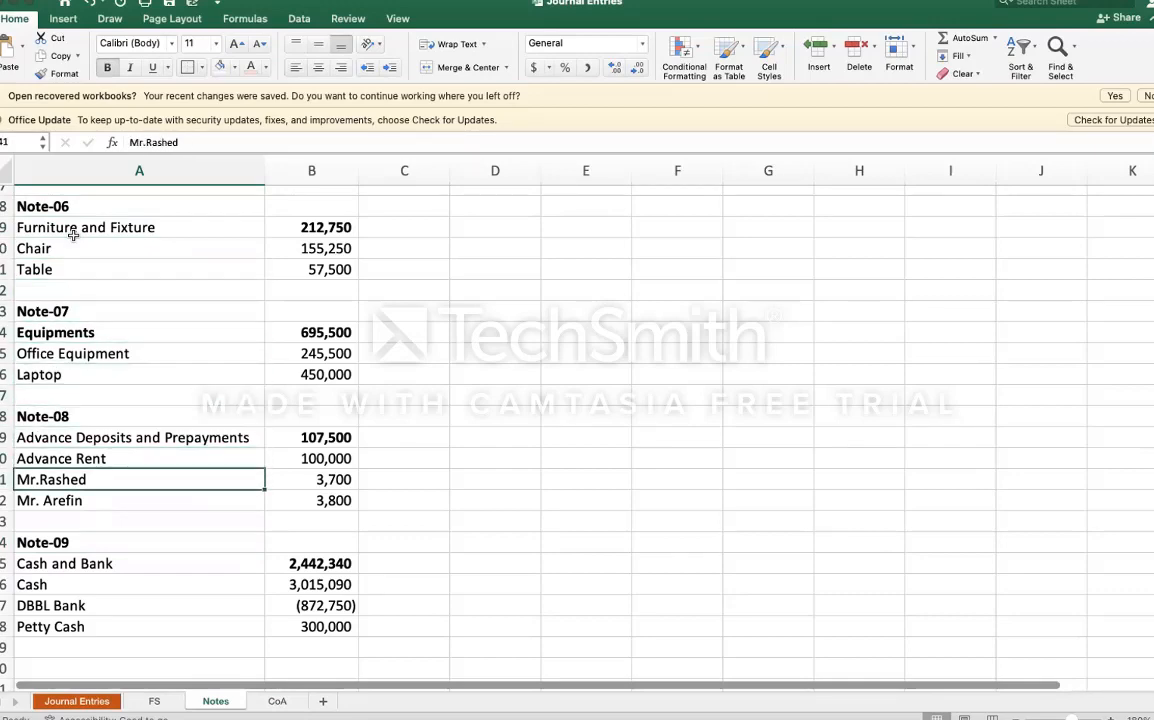
key(Up)
key(Up)
key(Down)
key(Down)
key(Down)
key(Down)
key(Down)
key(Down)
key(Down)
key(Down)
key(Down)
key(Down)
key(Down)
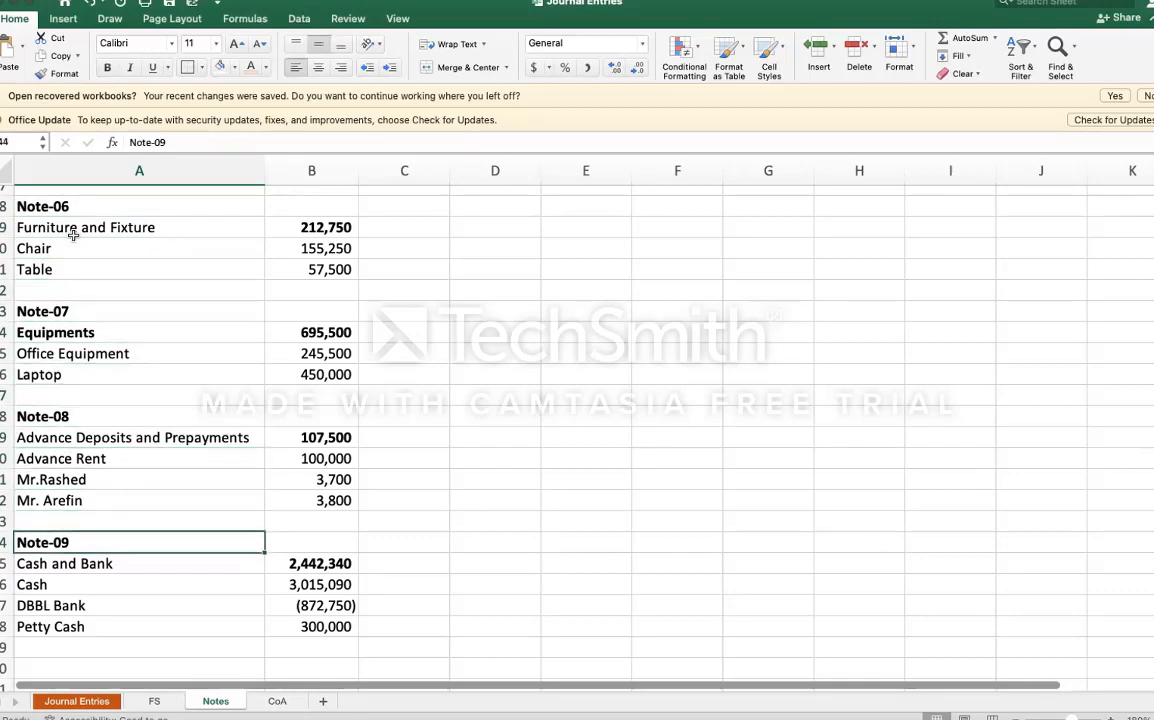
key(Down)
key(Down)
key(Down)
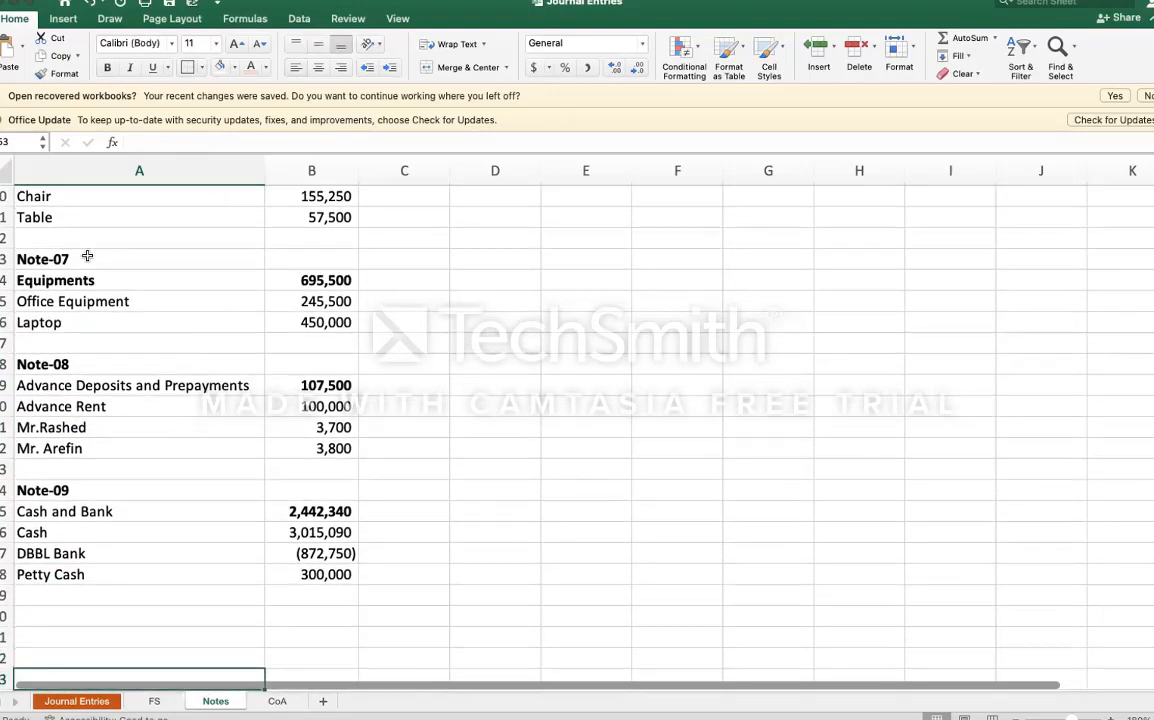
Step: On the FS sheet, make the Non Current Liabilities heading bold and delete two of the blank rows beneath it
click(154, 703)
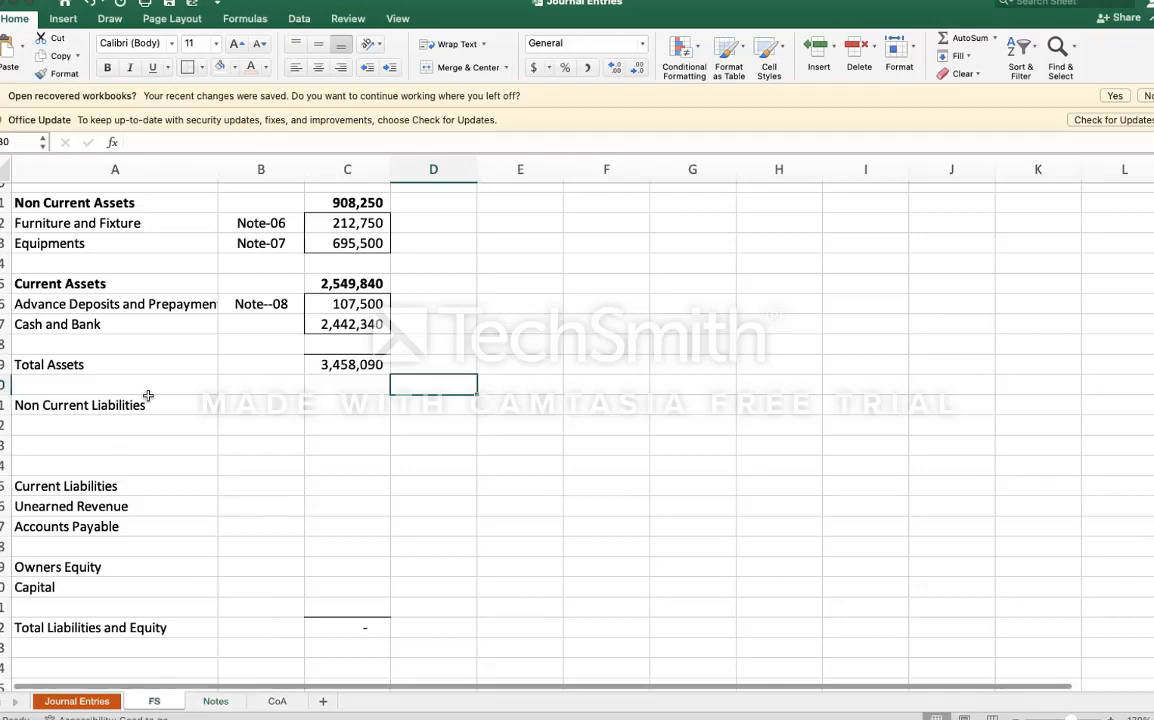
click(90, 434)
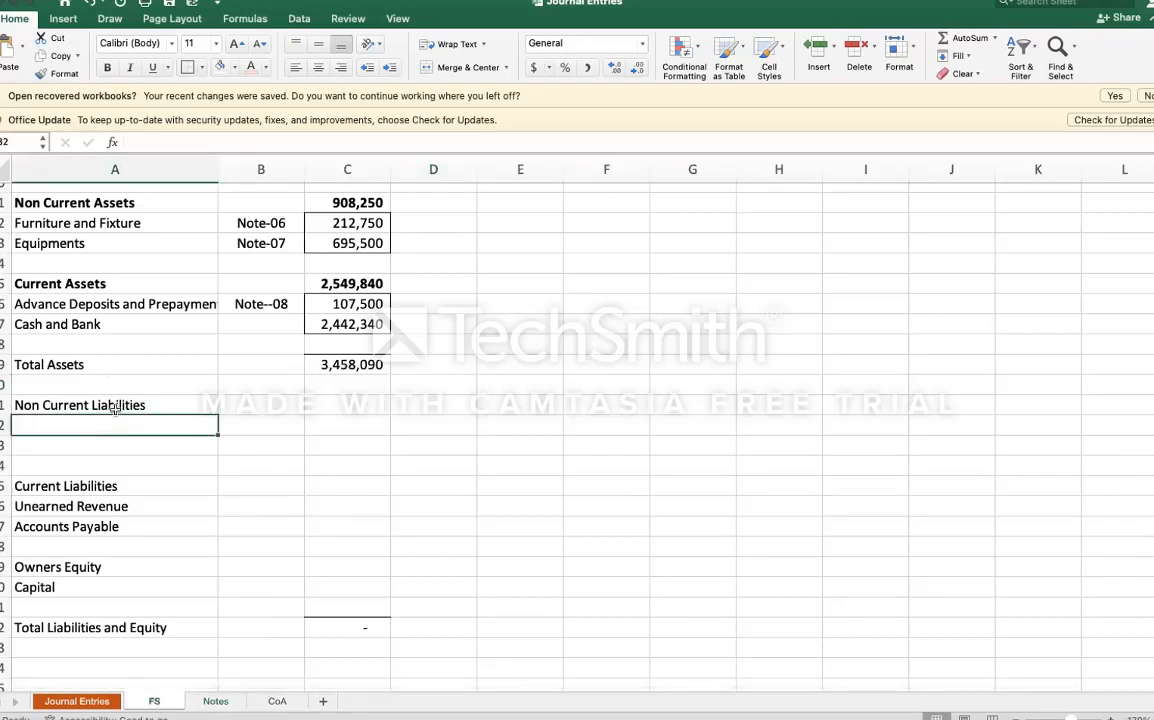
click(116, 405)
key(cmd+b)
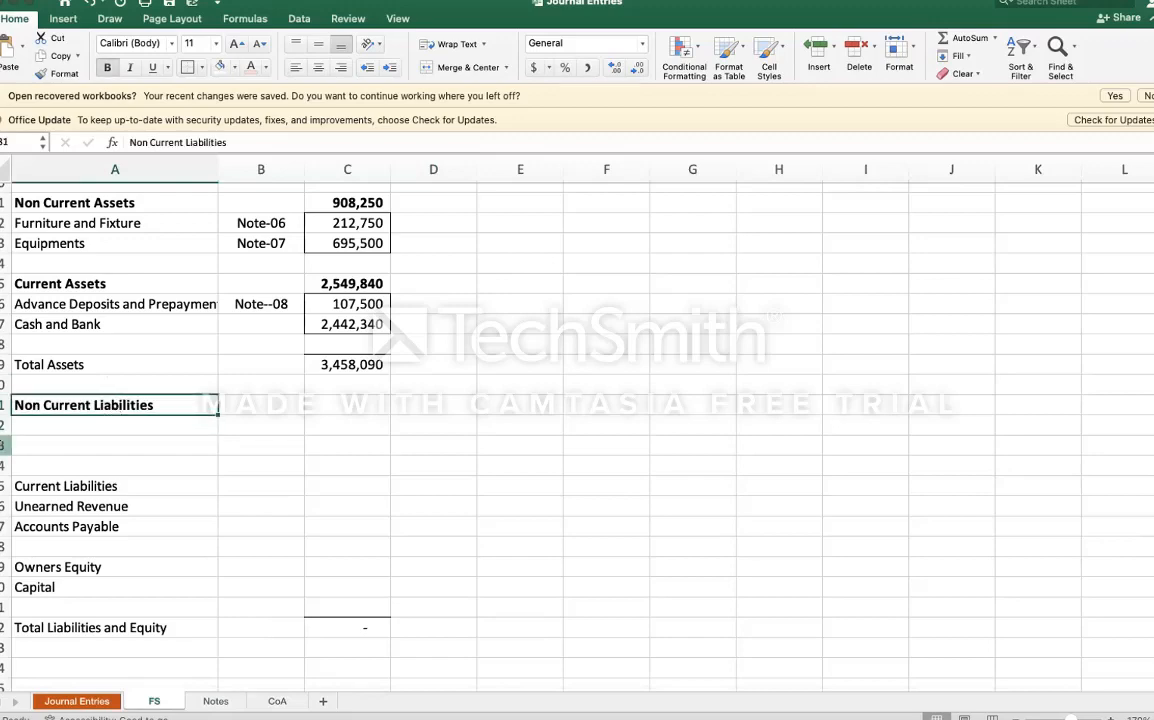
click(5, 445)
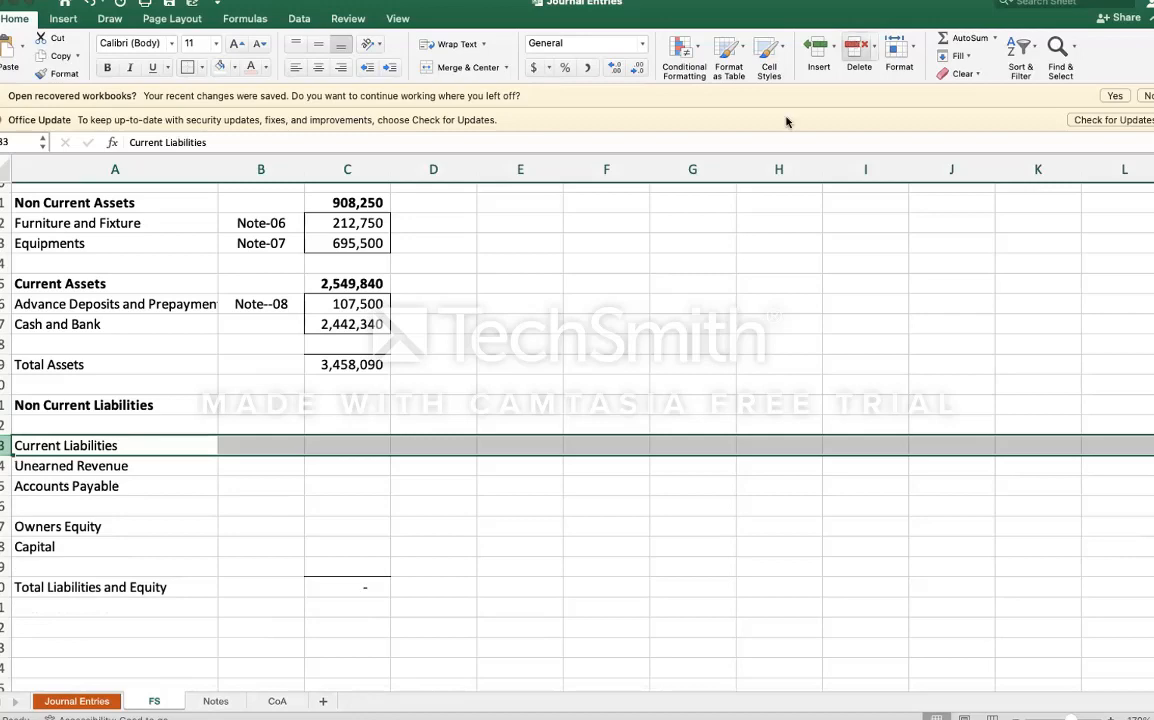
Step: Copy the Unearned Revenue label from A34 of the FS sheet into A51 of the Notes sheet
click(96, 466)
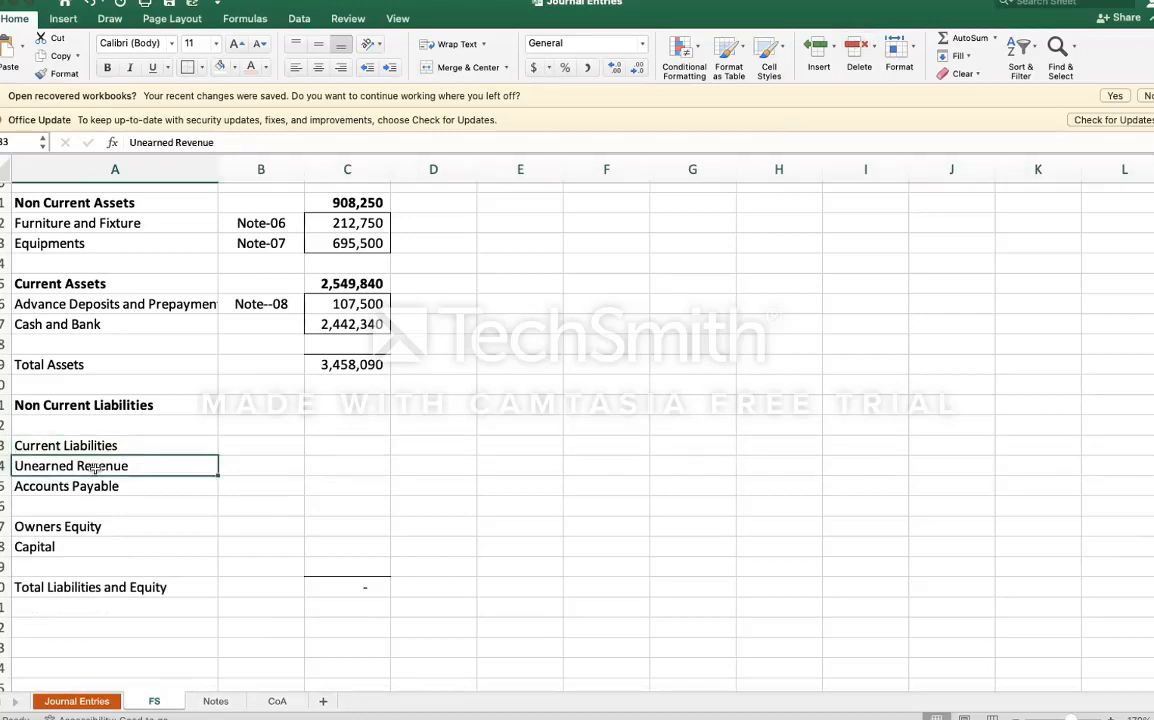
key(shift+Down)
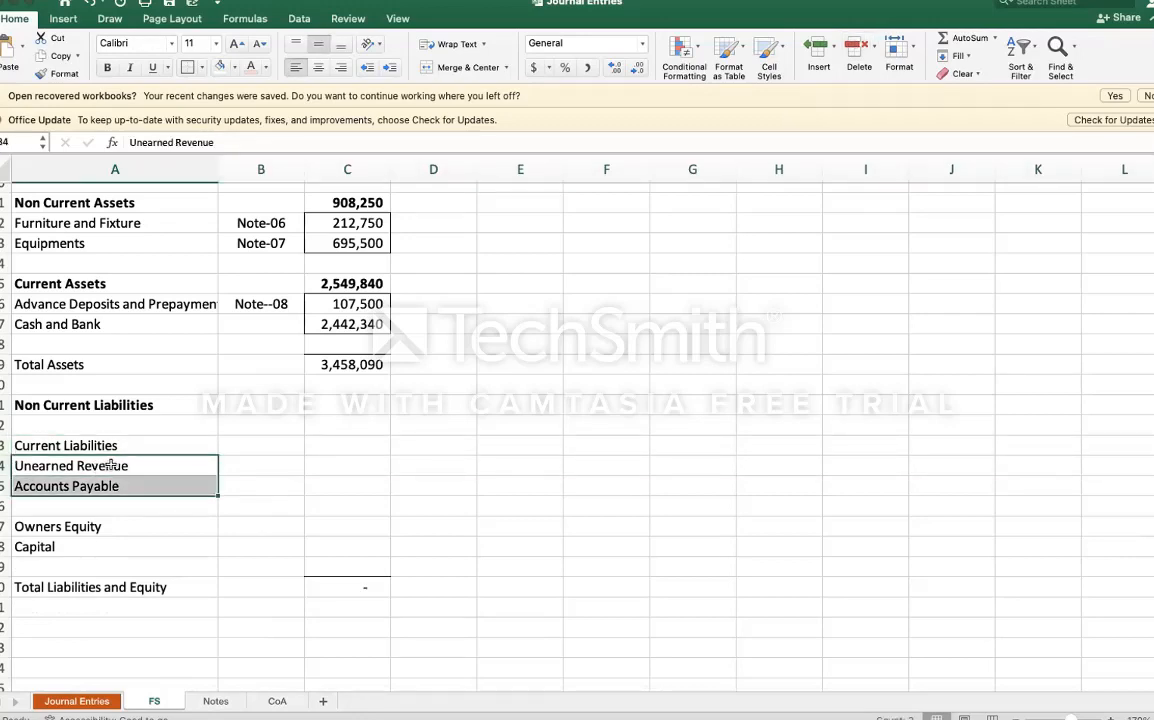
click(111, 466)
key(super+c)
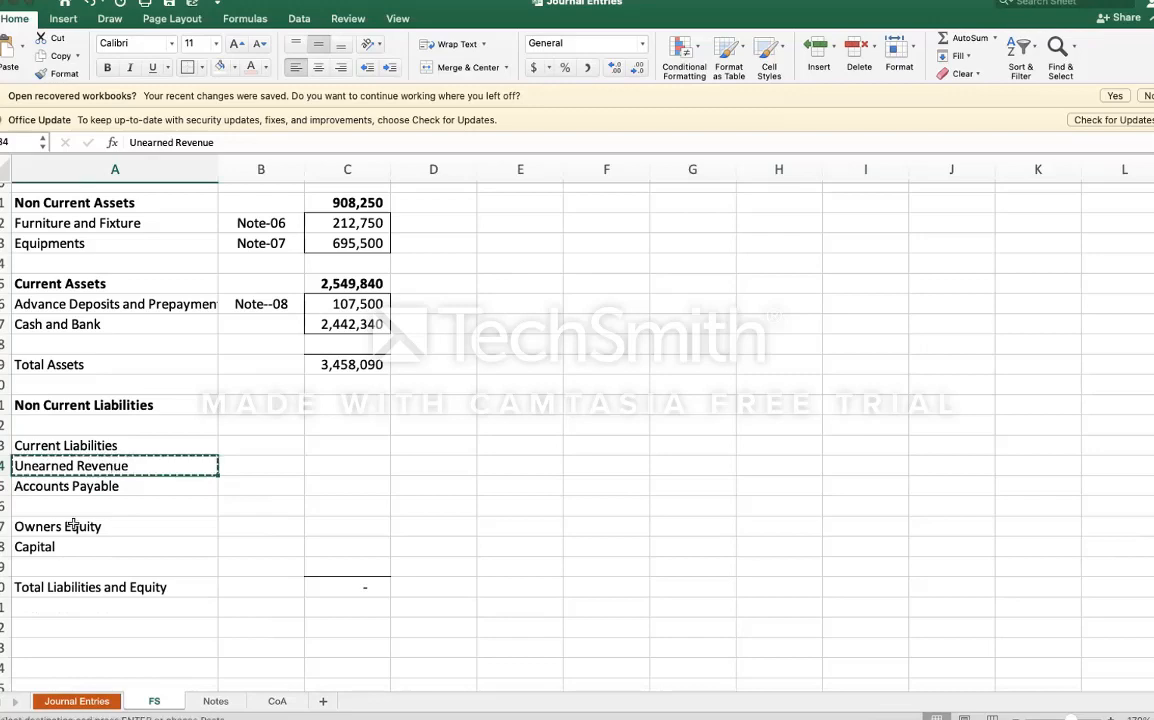
click(224, 701)
click(58, 636)
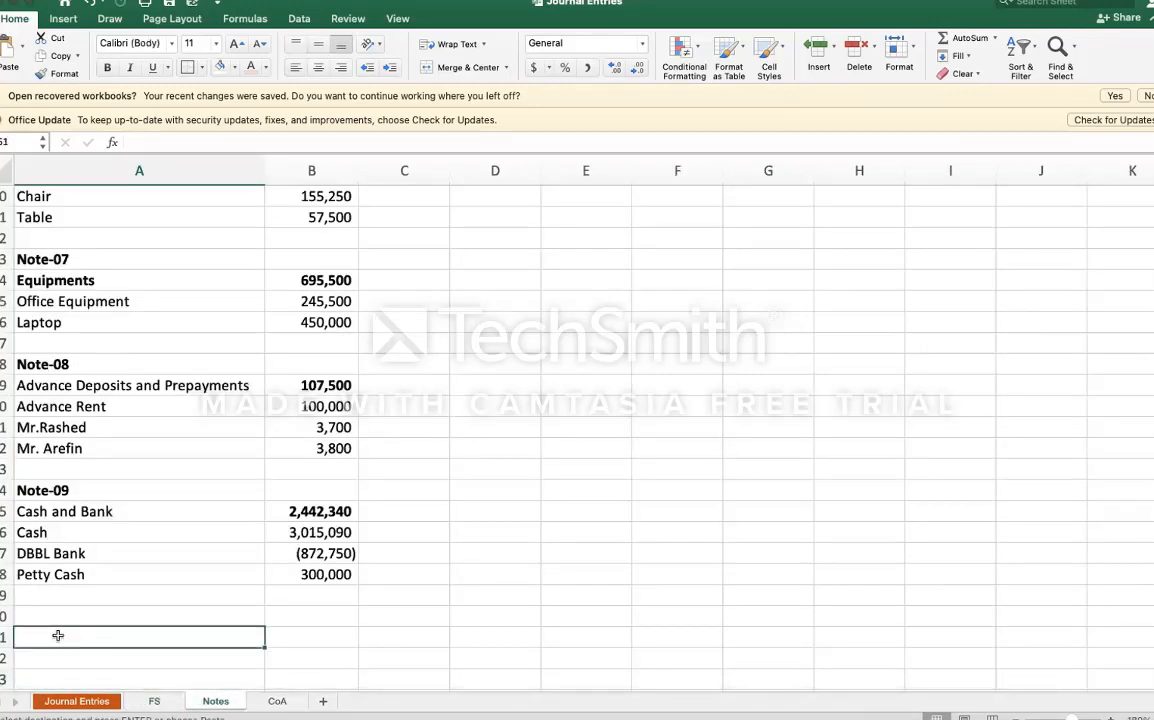
key(super+v)
Step: Enter the label Note-10 in A50 and make the Unearned Revenue heading in A51 bold
key(Up)
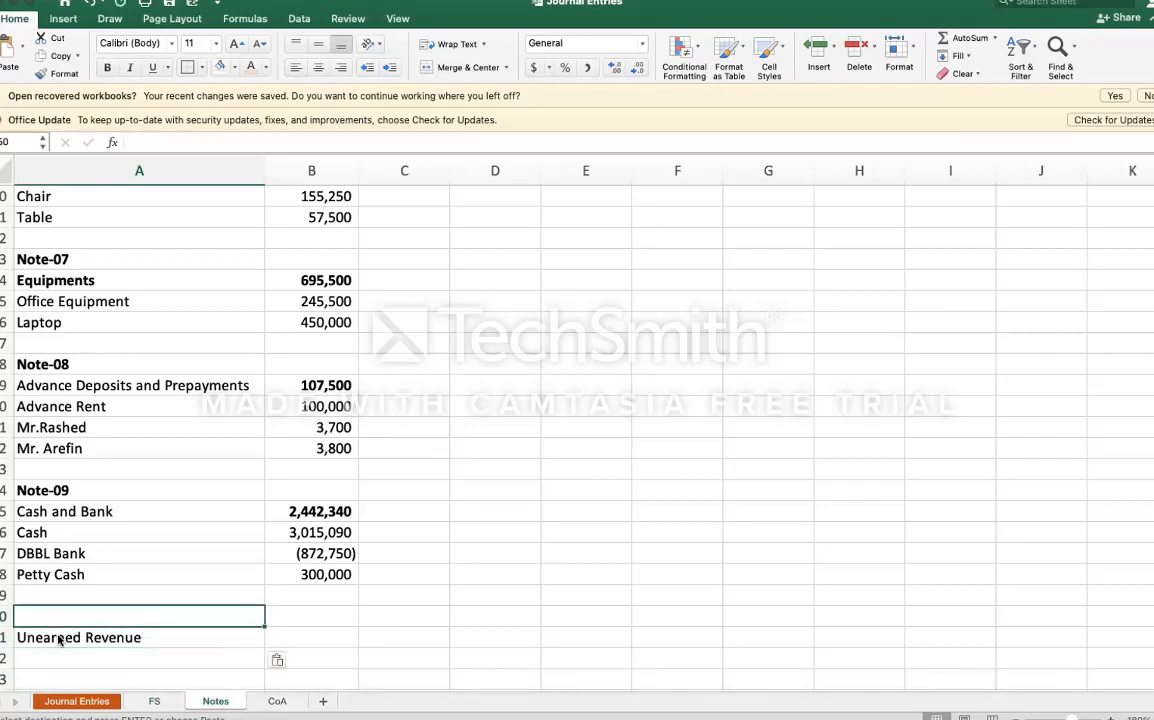
text(Note-)
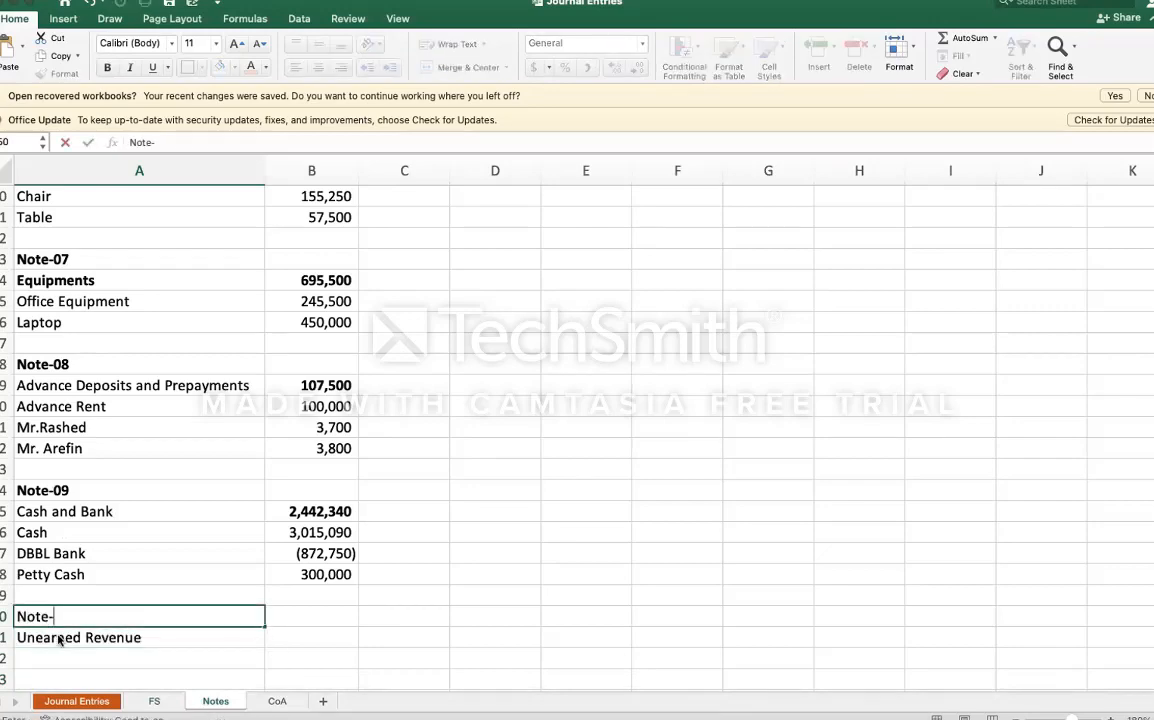
text(10)
key(Return)
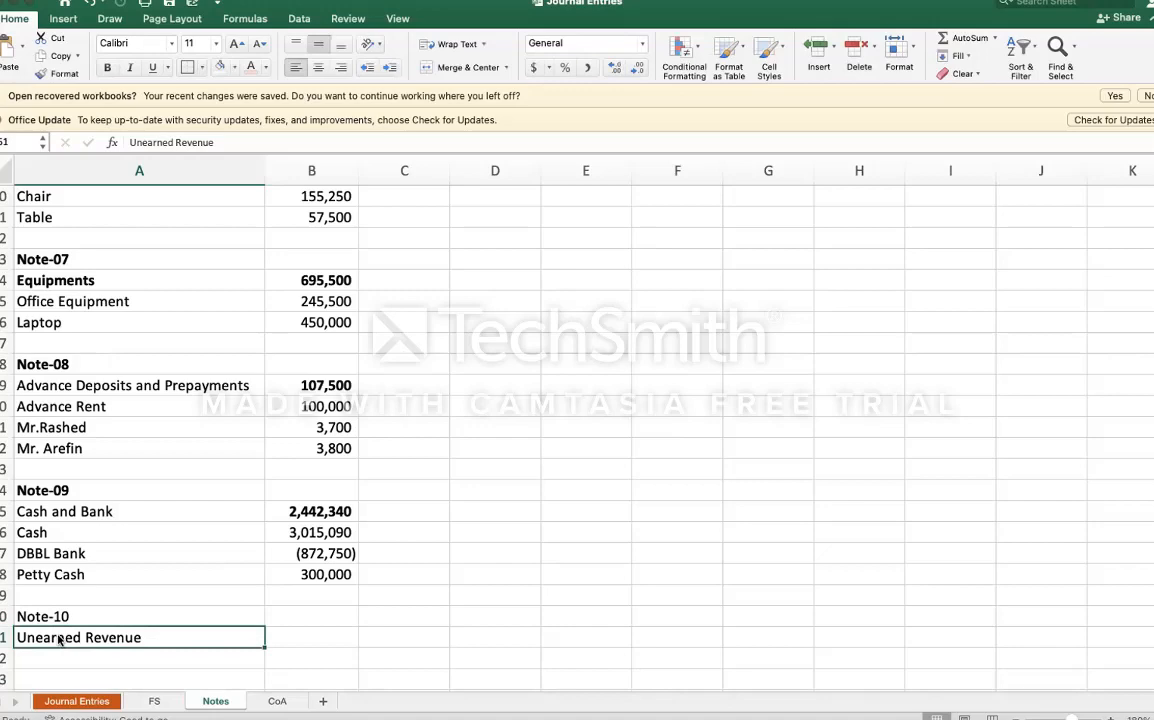
key(super+b)
Step: On the CoA sheet, filter the GROUP column to show only Unearned Revenue
click(278, 702)
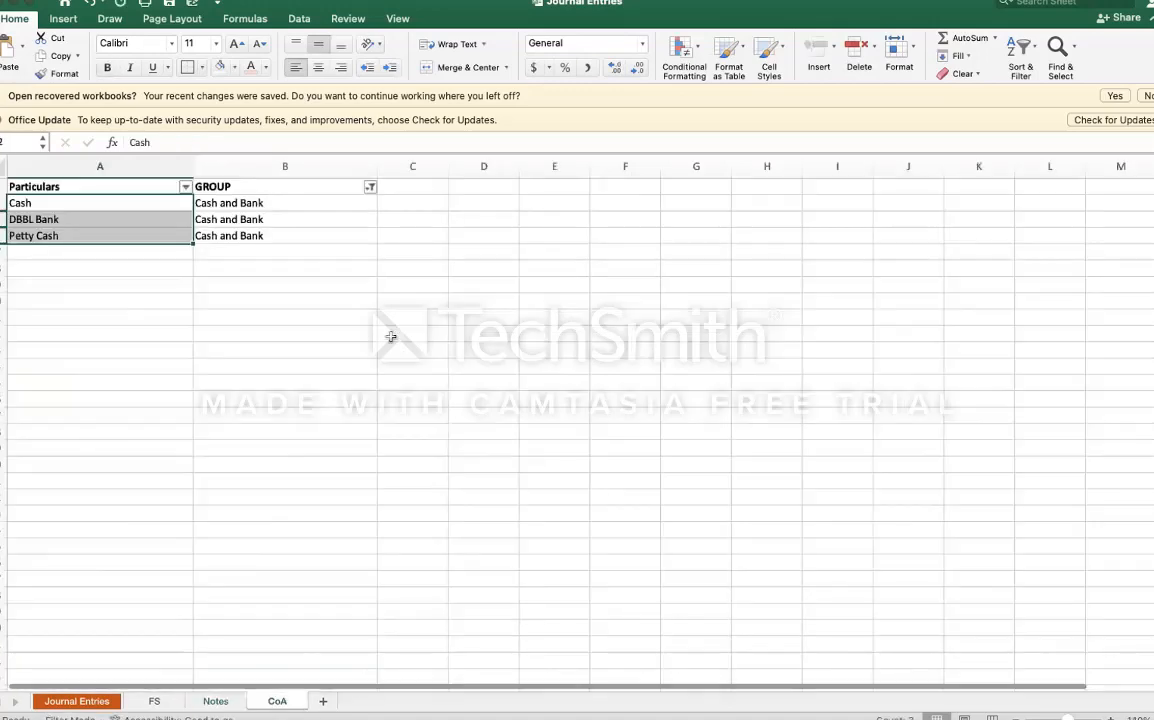
click(369, 188)
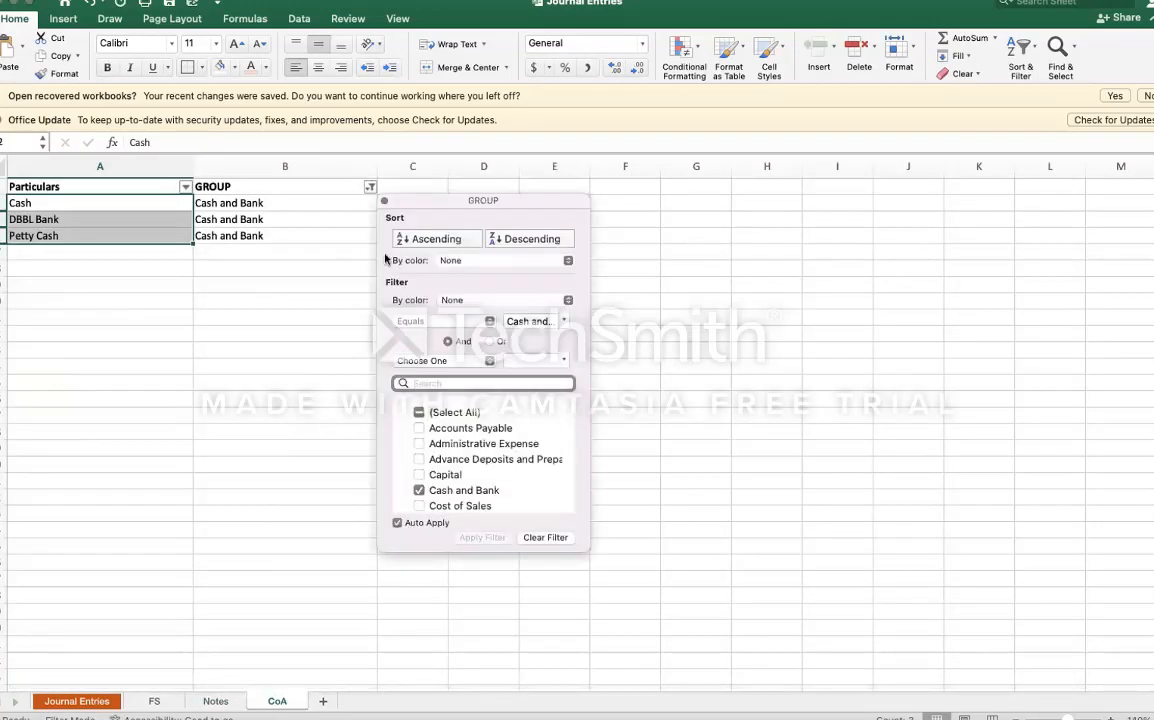
click(438, 382)
text(une)
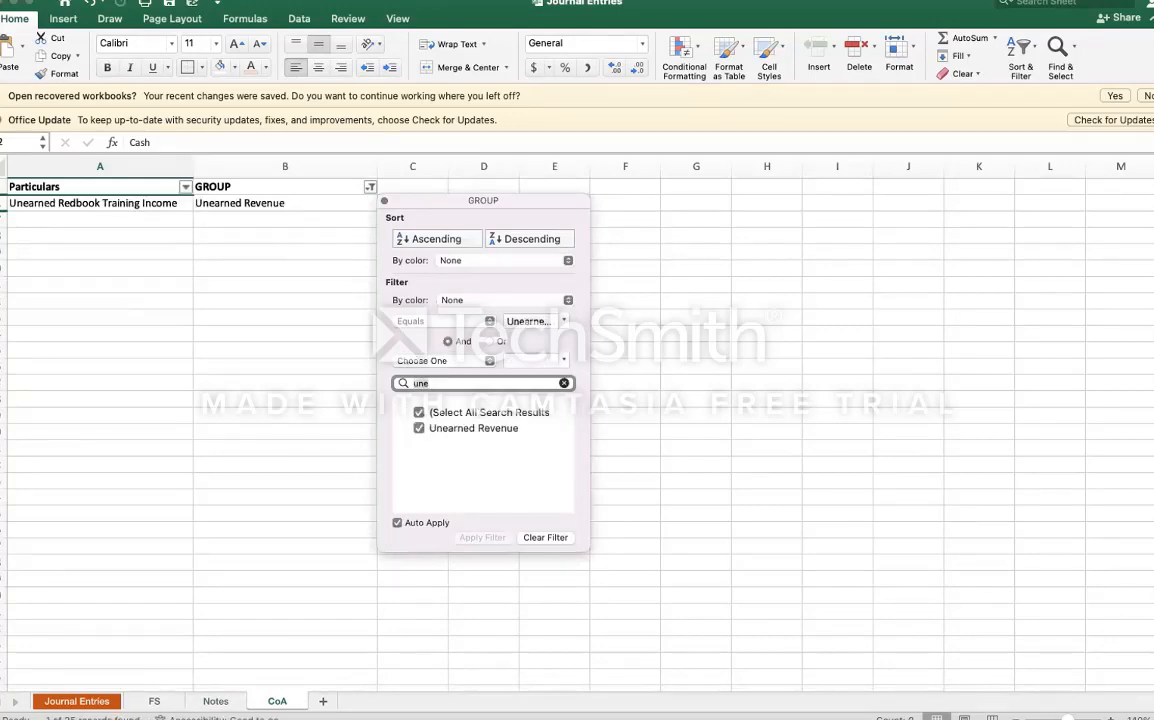
click(124, 206)
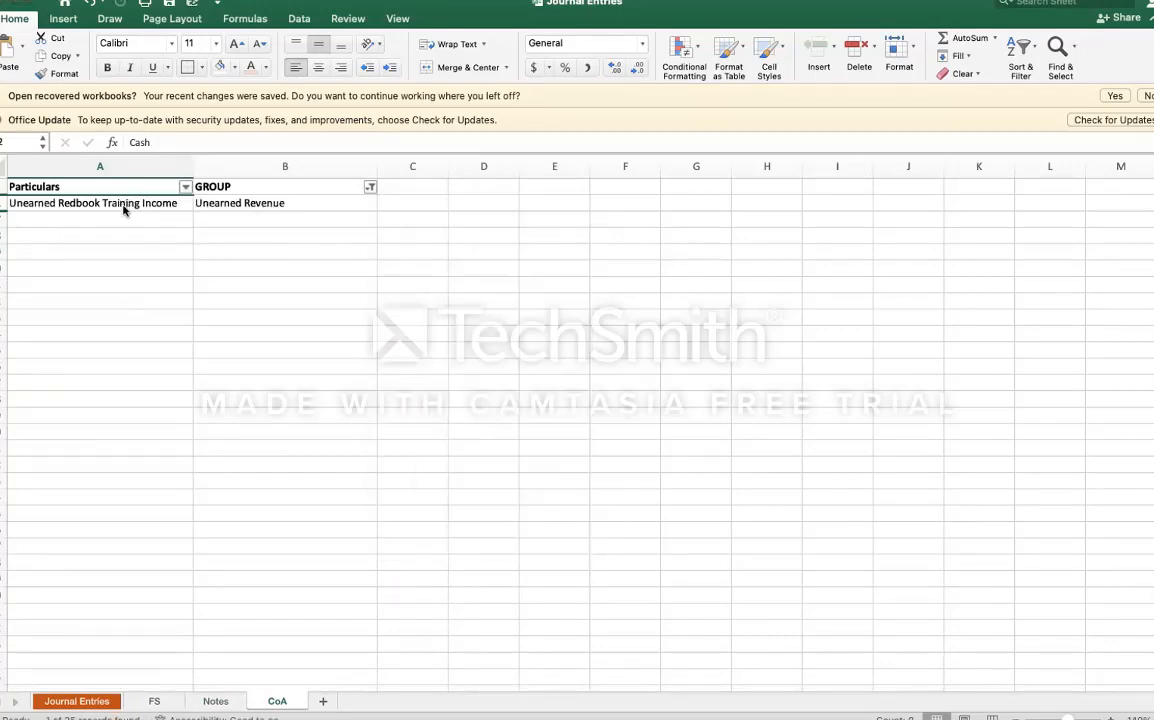
Step: Copy Unearned Redbook Training Income from the CoA sheet into A52 of the Notes sheet, below Unearned Revenue
click(93, 203)
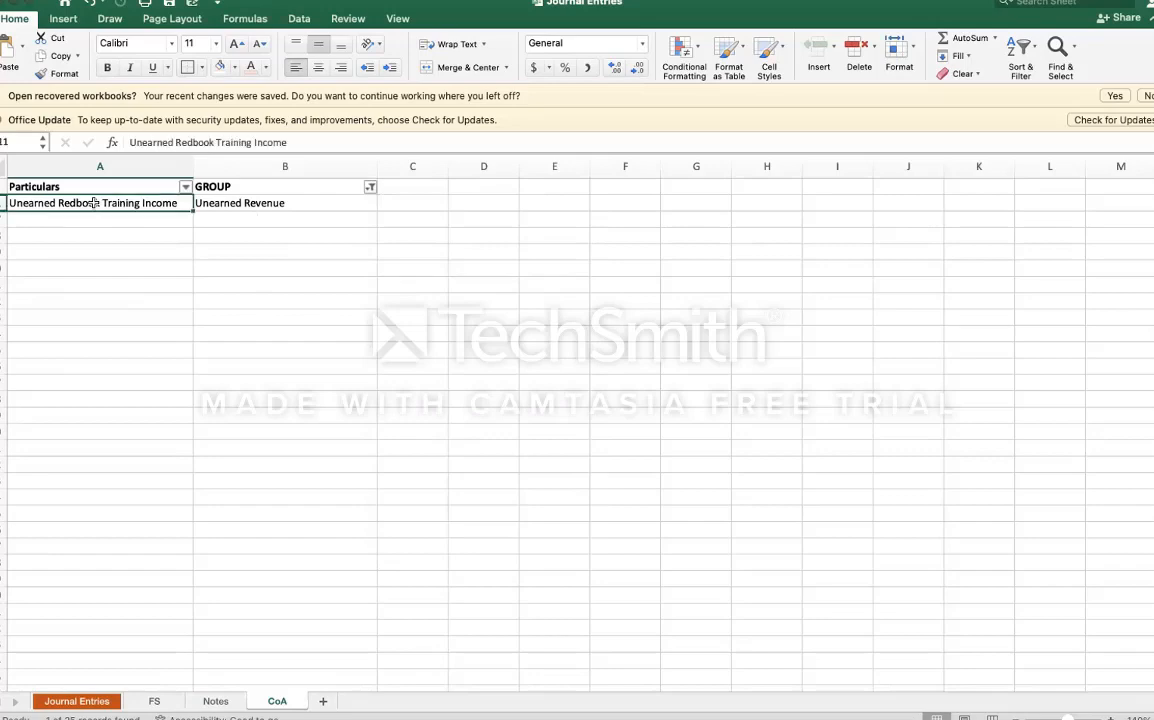
key(ctrl+c)
click(226, 706)
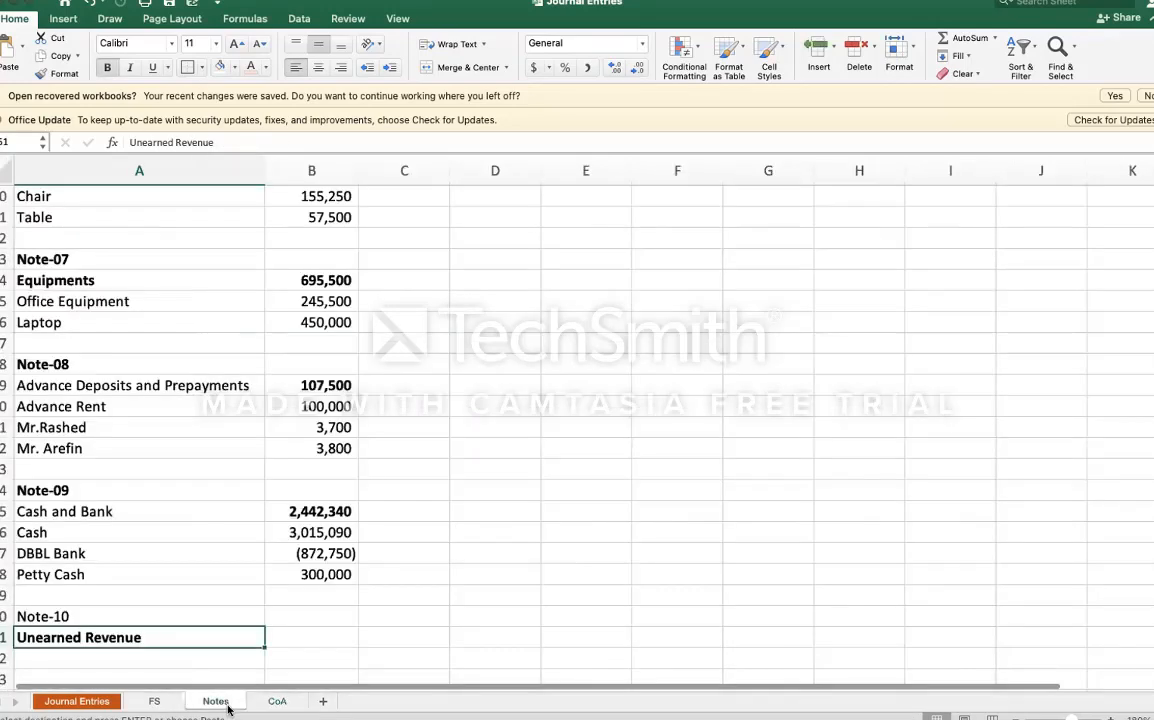
key(Down)
key(ctrl+v)
key(Down)
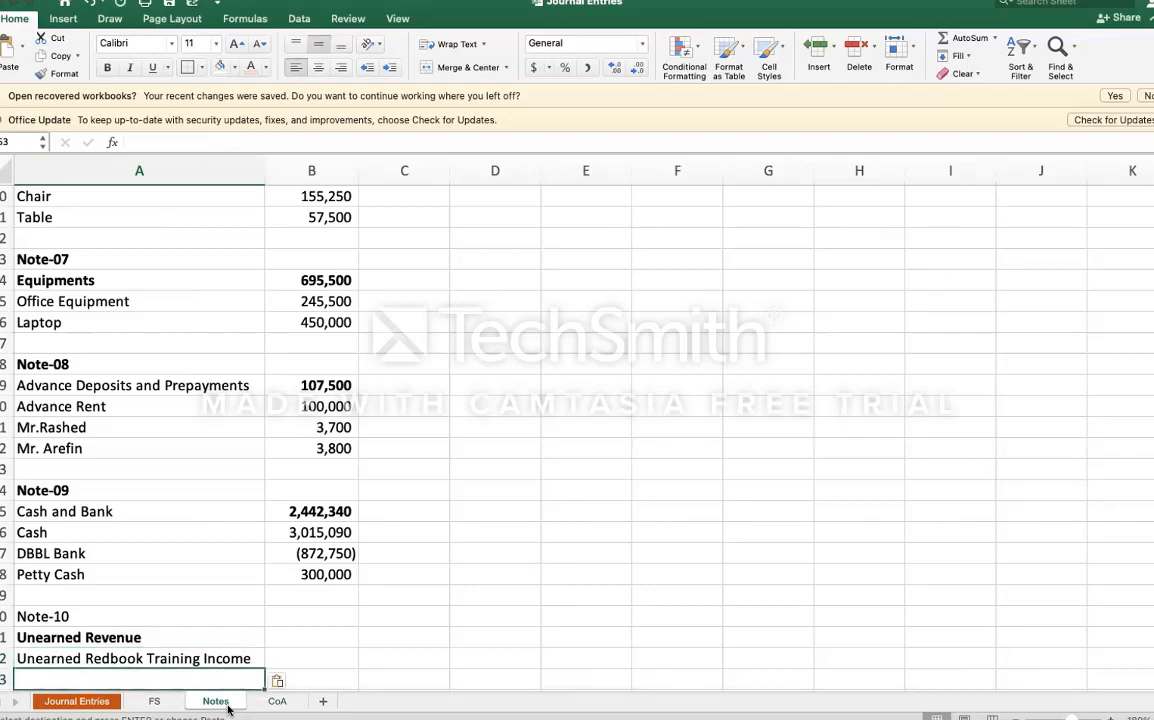
Step: Copy the Petty Cash VLOOKUP formula from B48 into B52 for Unearned Redbook Training Income
key(Up)
key(Right)
key(Up)
key(Up)
key(Up)
key(Up)
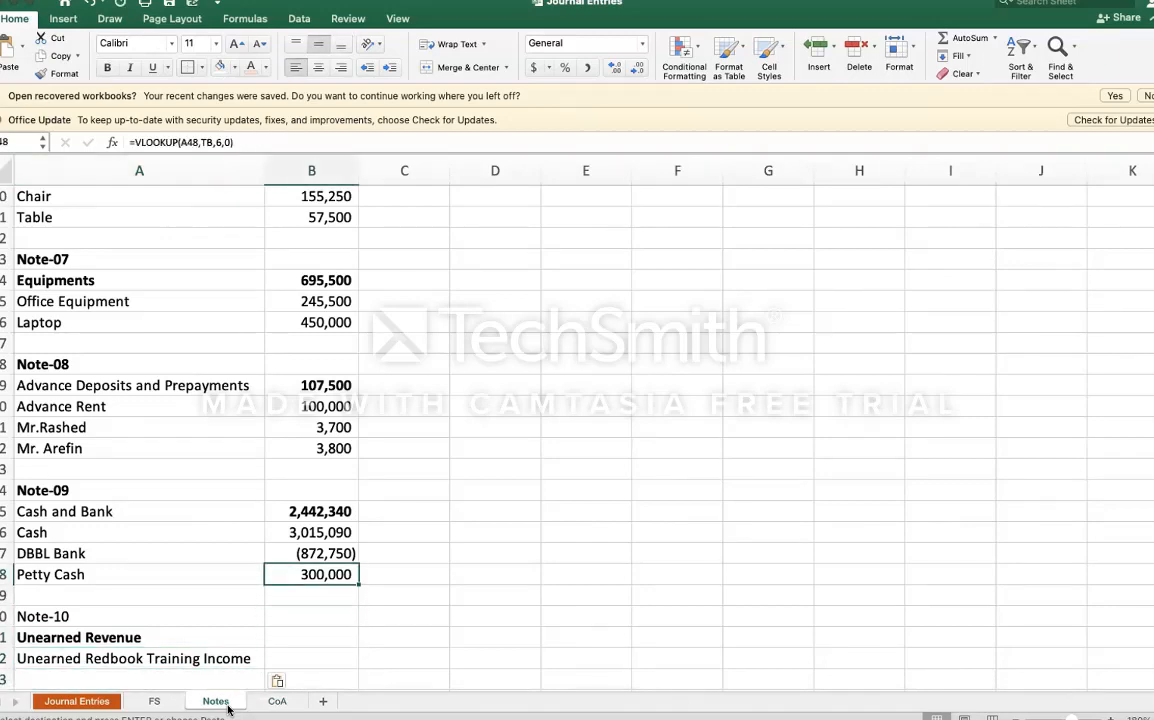
key(ctrl+c)
key(Down)
key(Down)
key(Down)
key(Down)
key(ctrl+v)
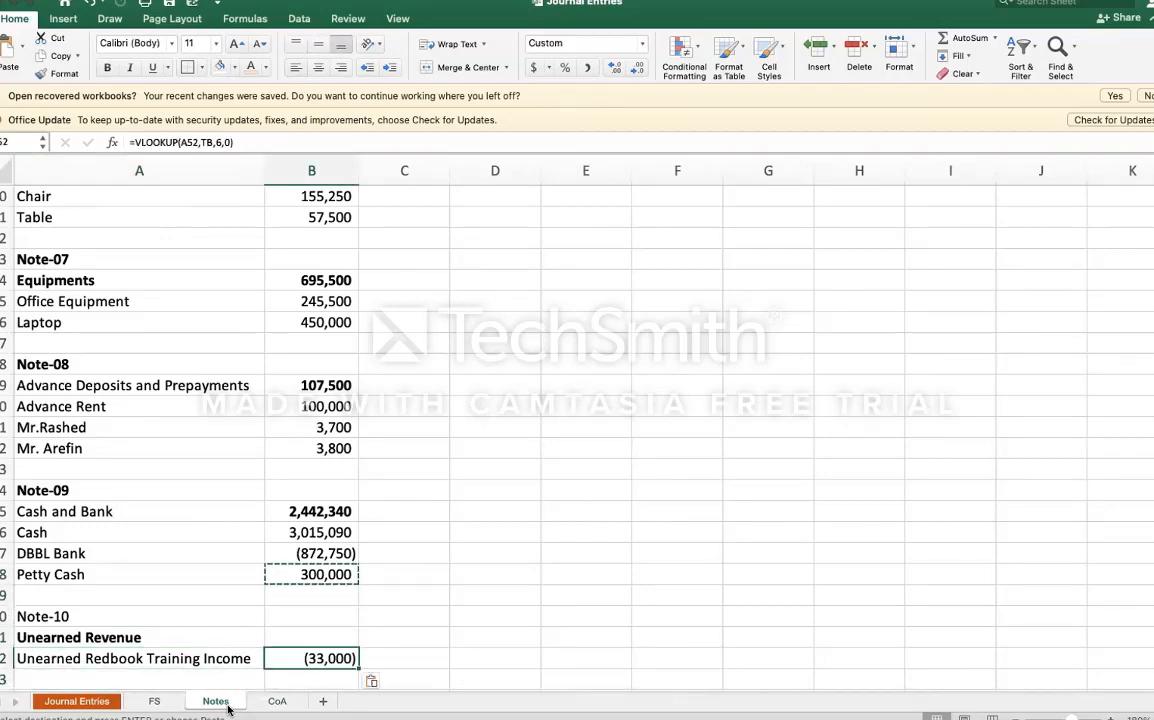
Step: Total the Unearned Revenue note in B51 with =SUM(B52)
key(Up)
text(=su)
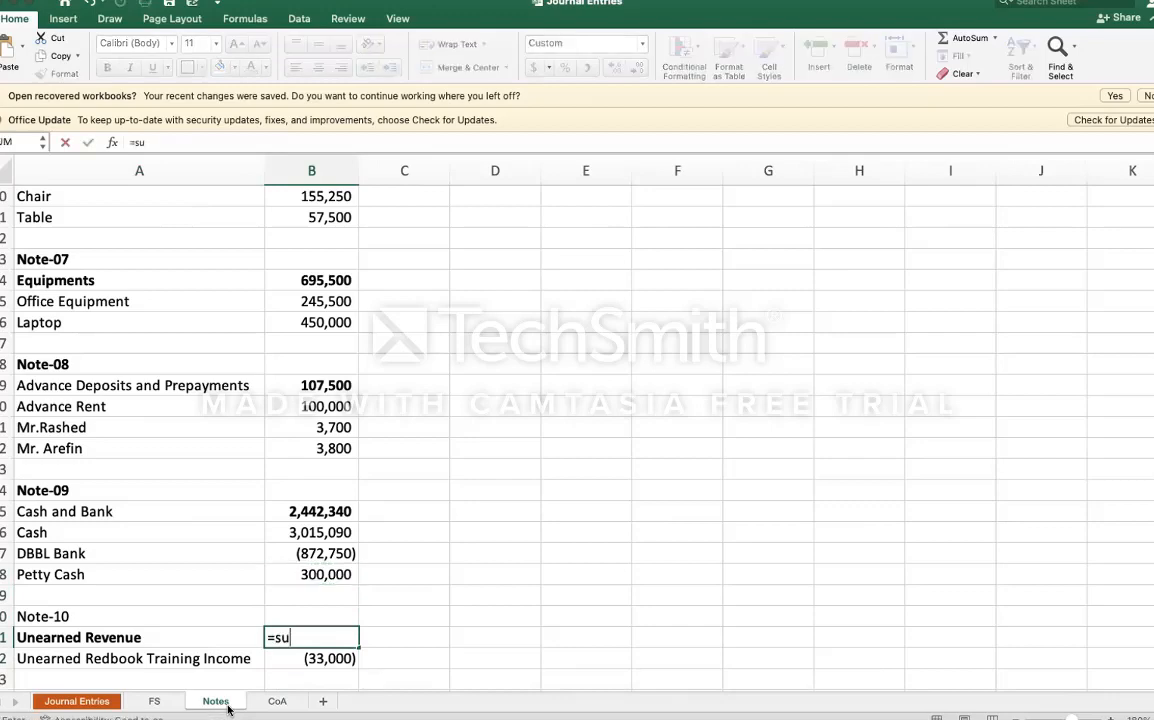
key(Tab)
text(B52)
key(Return)
key(Up)
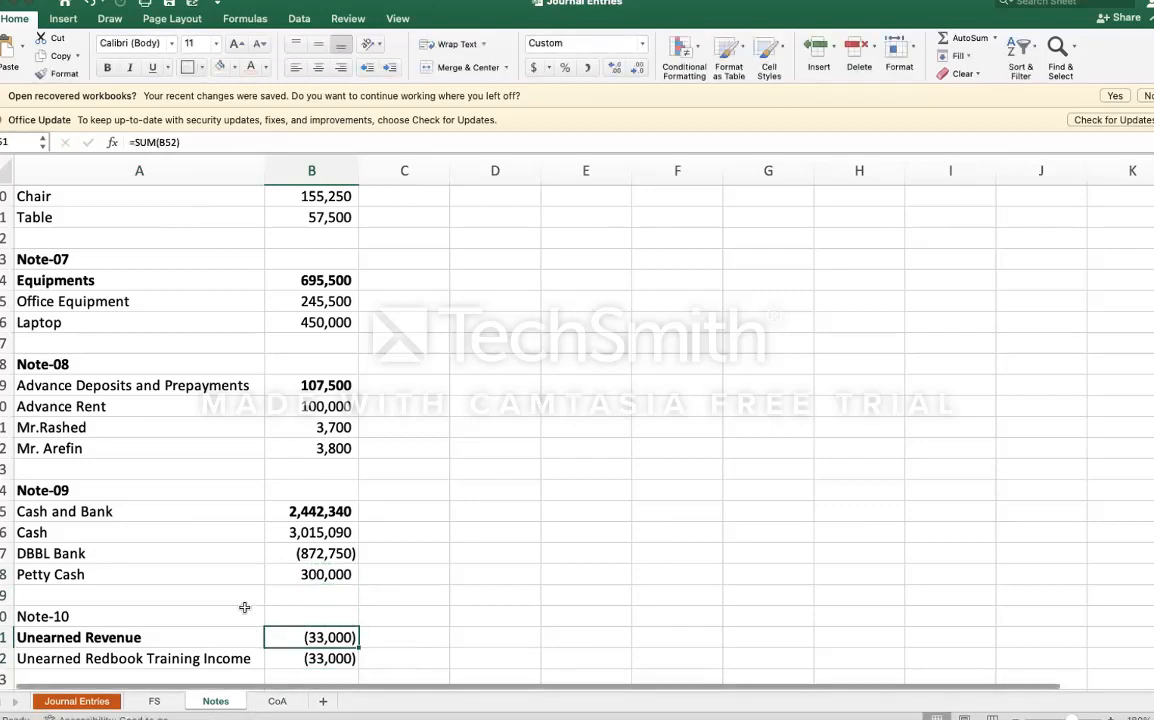
Step: Enter the label Note-11 in A54 of the Notes sheet, leaving one blank row below Note-10
scroll(244, 607, down, 8)
click(78, 452)
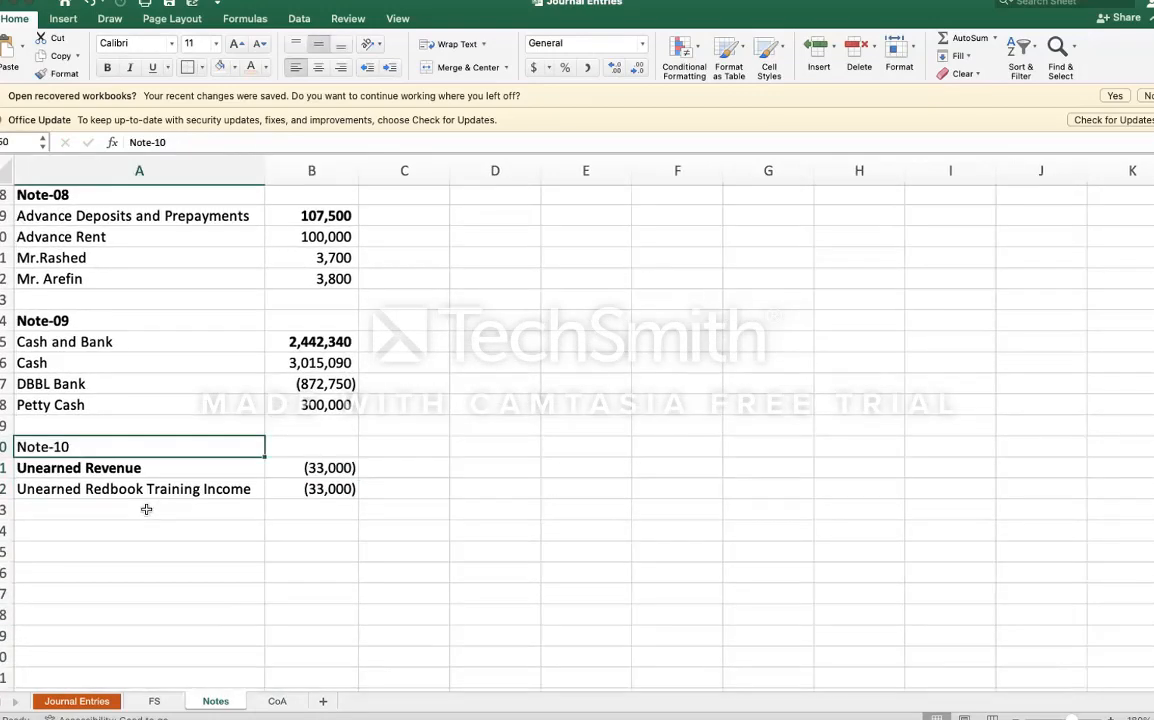
key(Down)
key(Down)
key(Down)
key(Down)
text(Not)
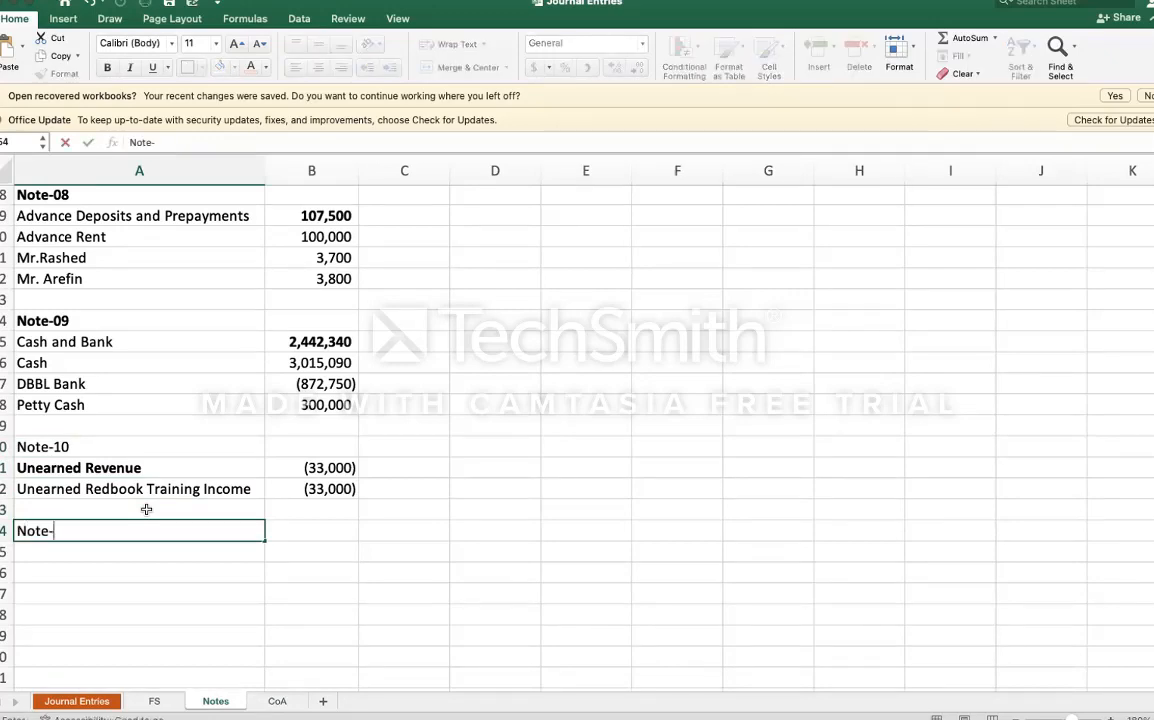
key(Return)
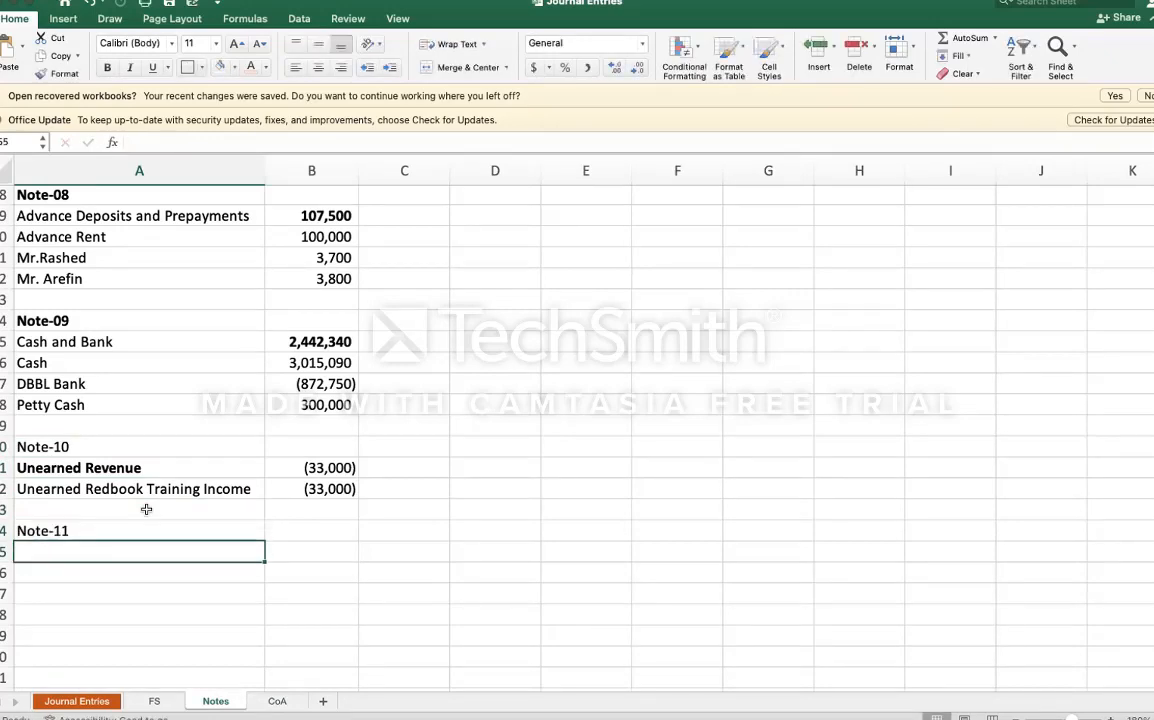
Step: Copy the Accounts Payable label from the FS sheet into A55 of the Notes sheet, under Note-11
click(162, 704)
key(Down)
key(super+c)
click(222, 707)
key(Down)
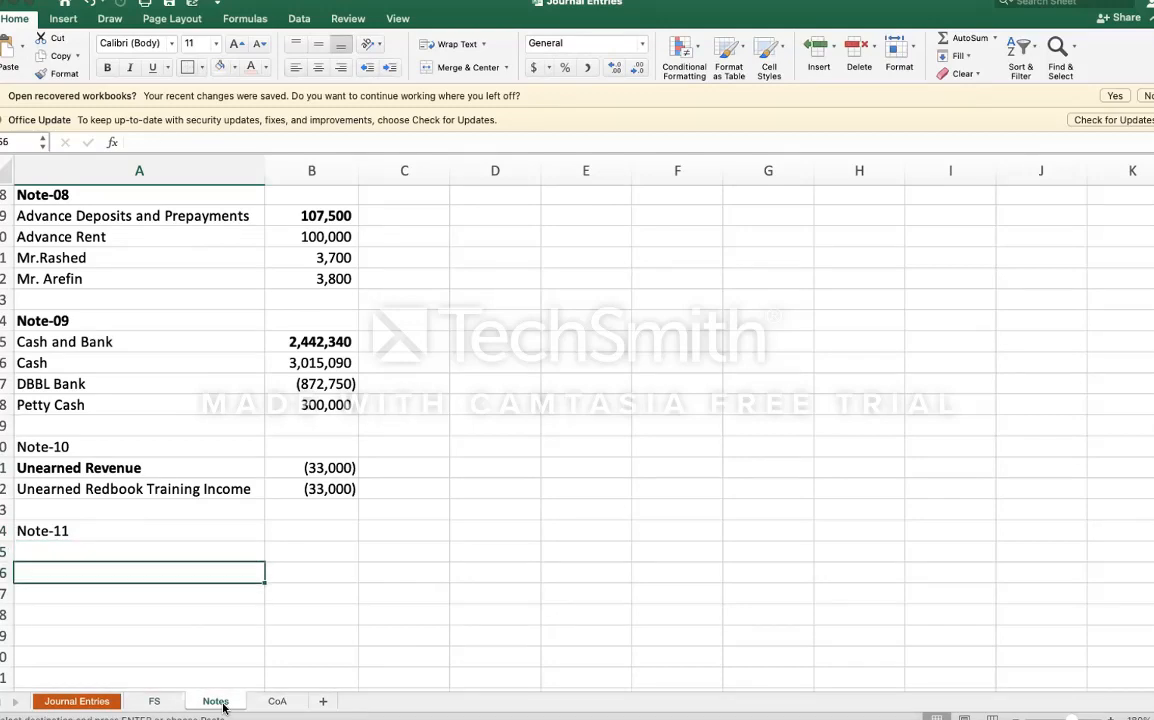
key(Up)
key(super+v)
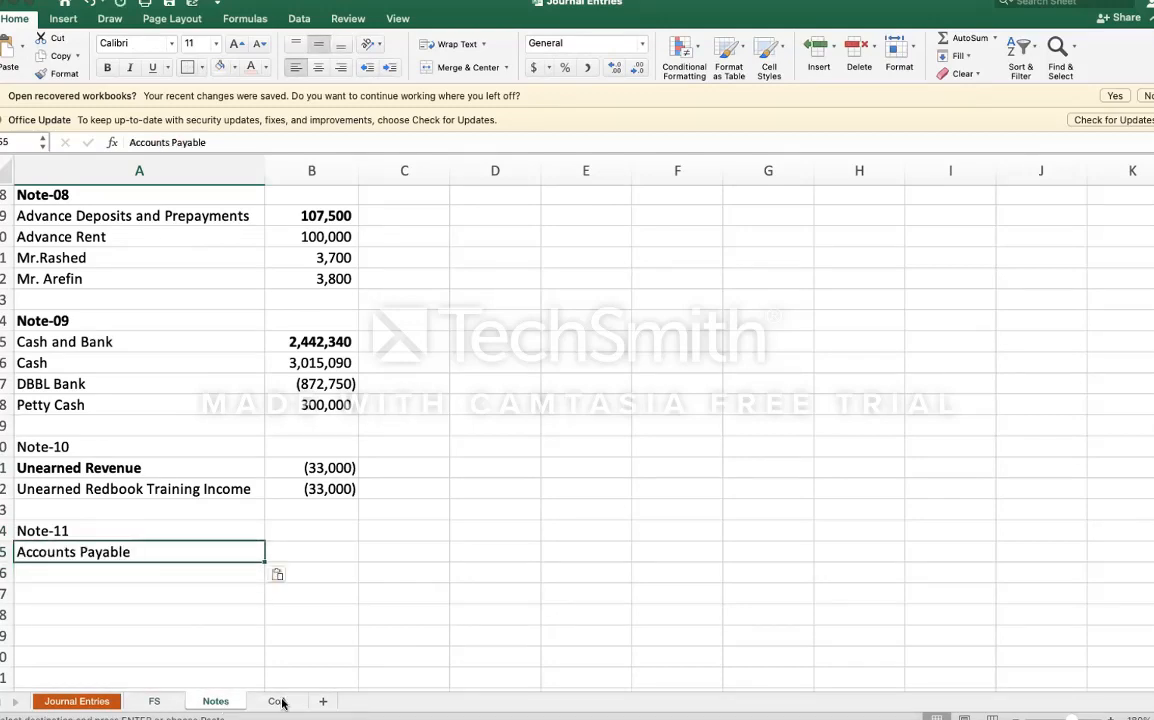
Step: Filter the GROUP column of the CoA sheet to show only the Accounts Payable accounts
click(277, 701)
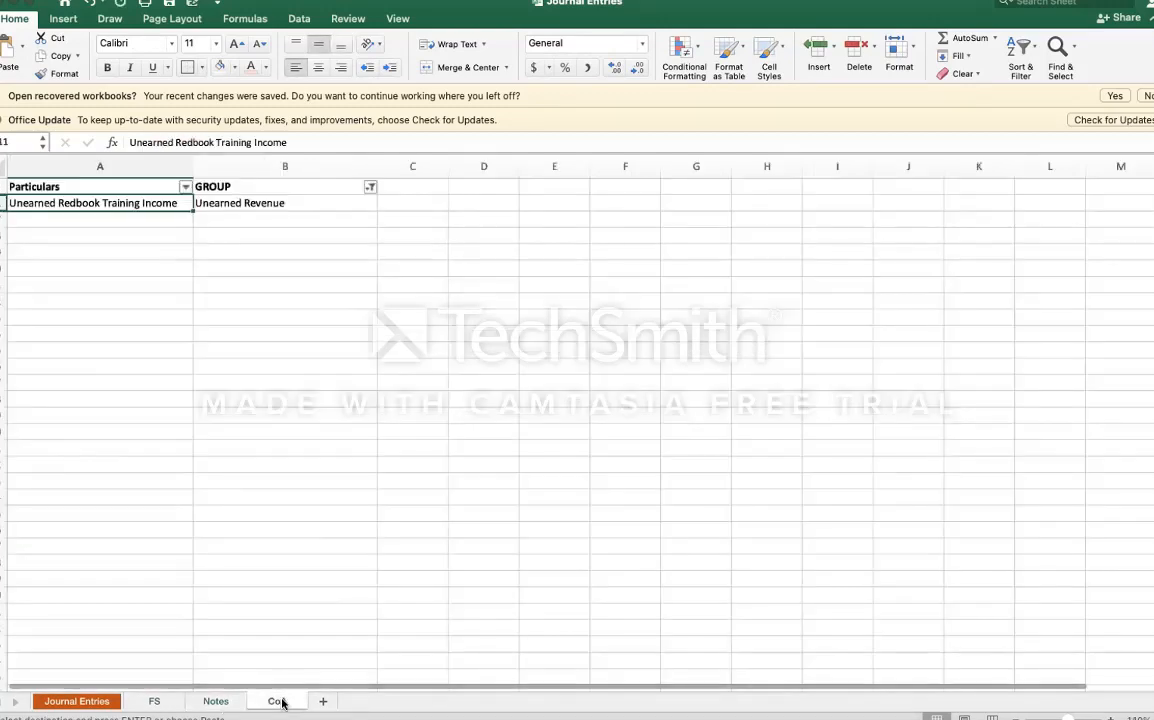
click(370, 187)
text(ac)
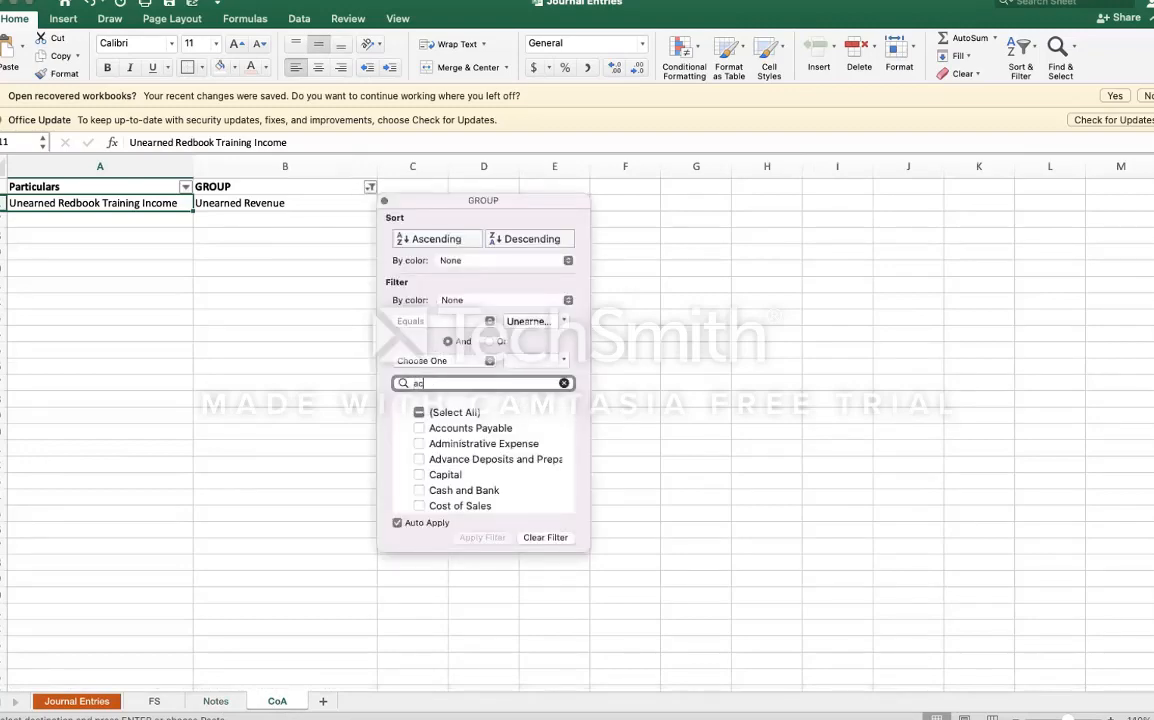
click(103, 234)
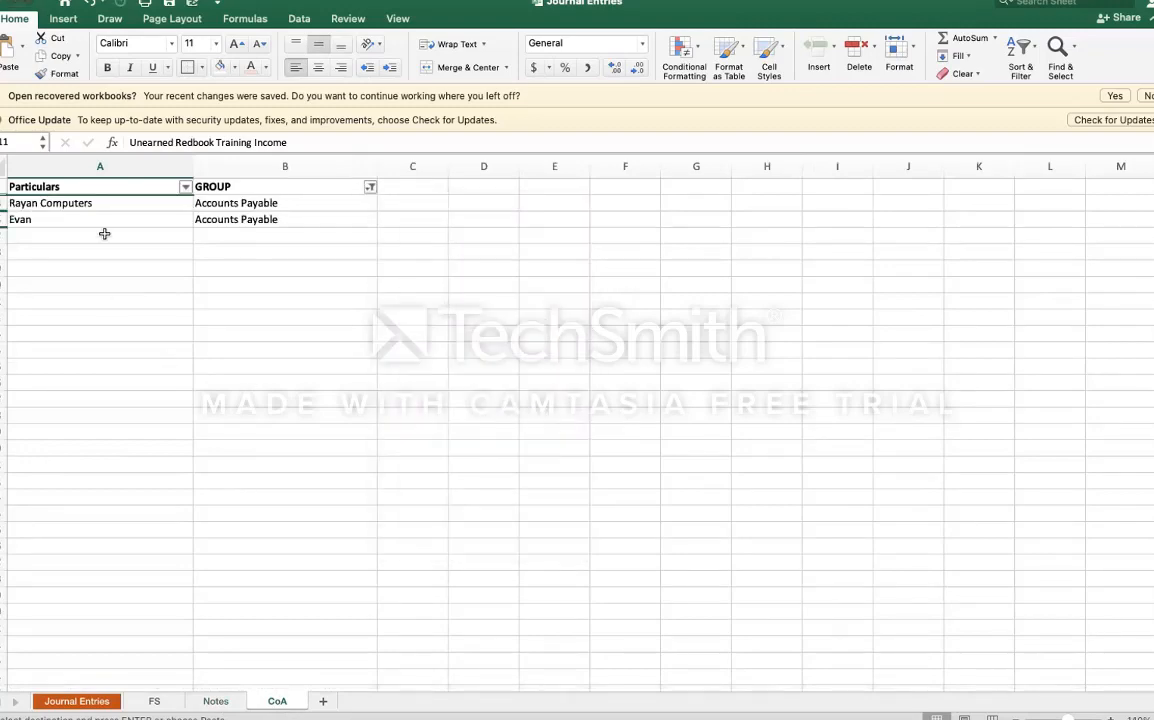
Step: Copy the two filtered Accounts Payable account names from the CoA sheet into A56:A57 of the Notes sheet
click(101, 207)
drag(101, 207, 99, 213)
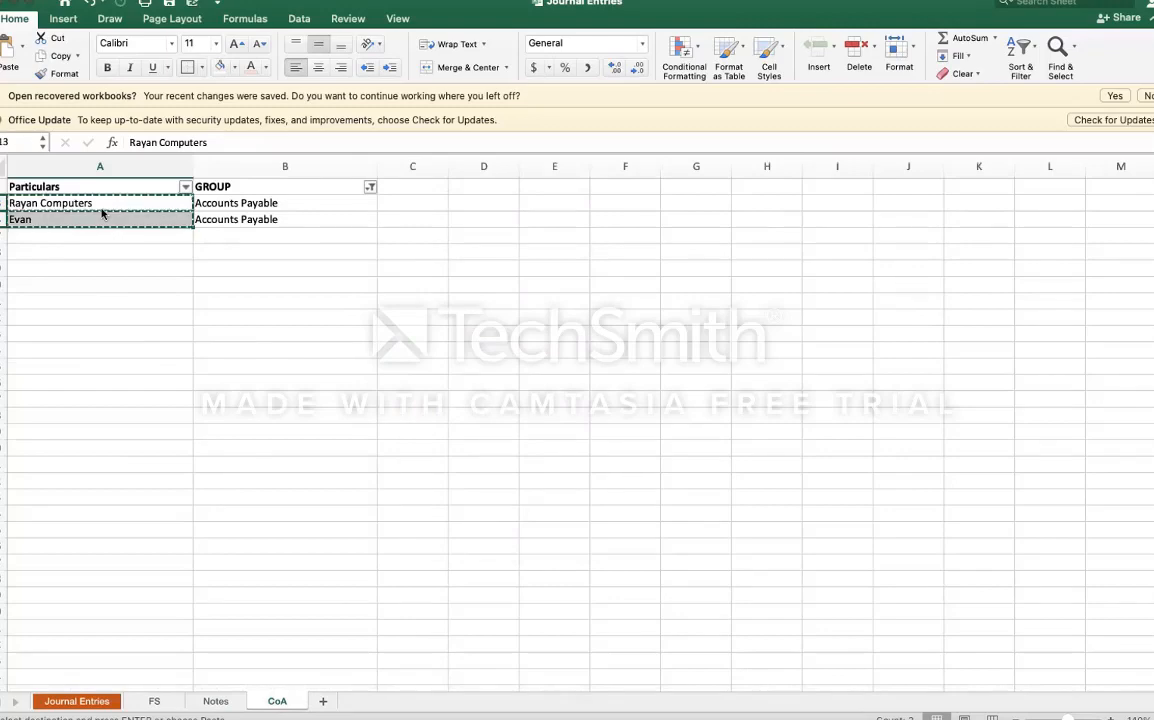
key(super+c)
click(215, 701)
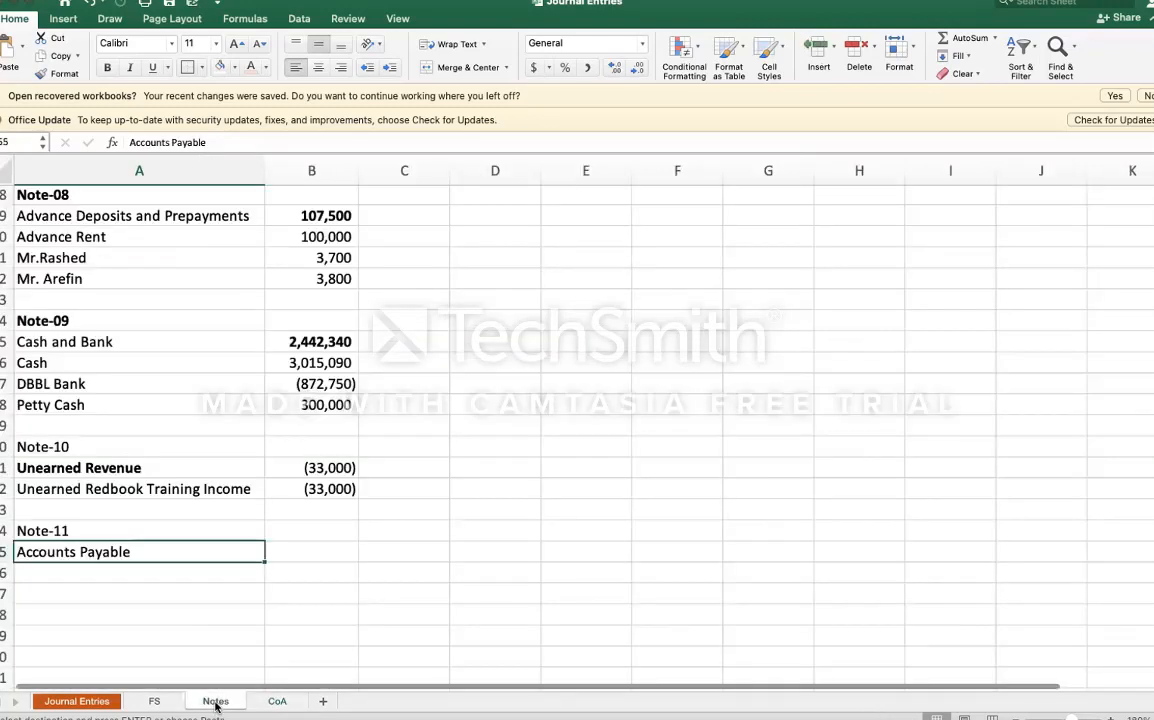
key(Down)
key(super+v)
Step: Copy the VLOOKUP formula from B52 into B56 for Rayan Computers and fill it down to B57
key(Right)
key(Right)
key(Up)
key(Up)
key(Up)
key(Up)
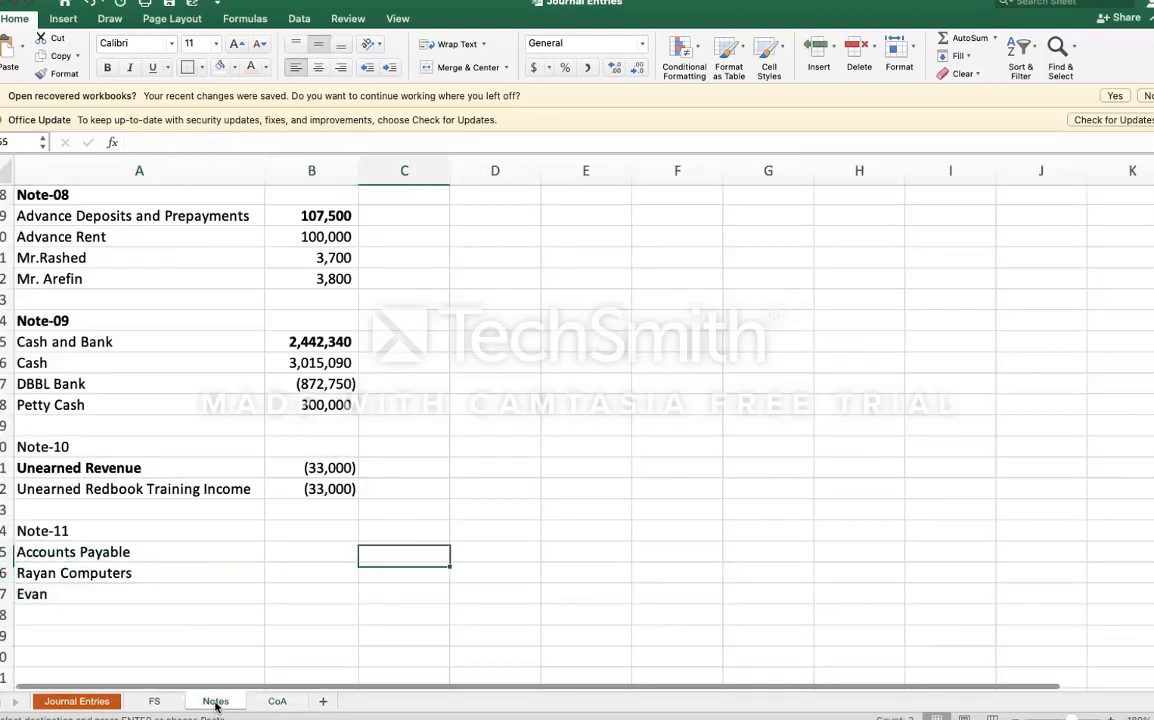
key(Left)
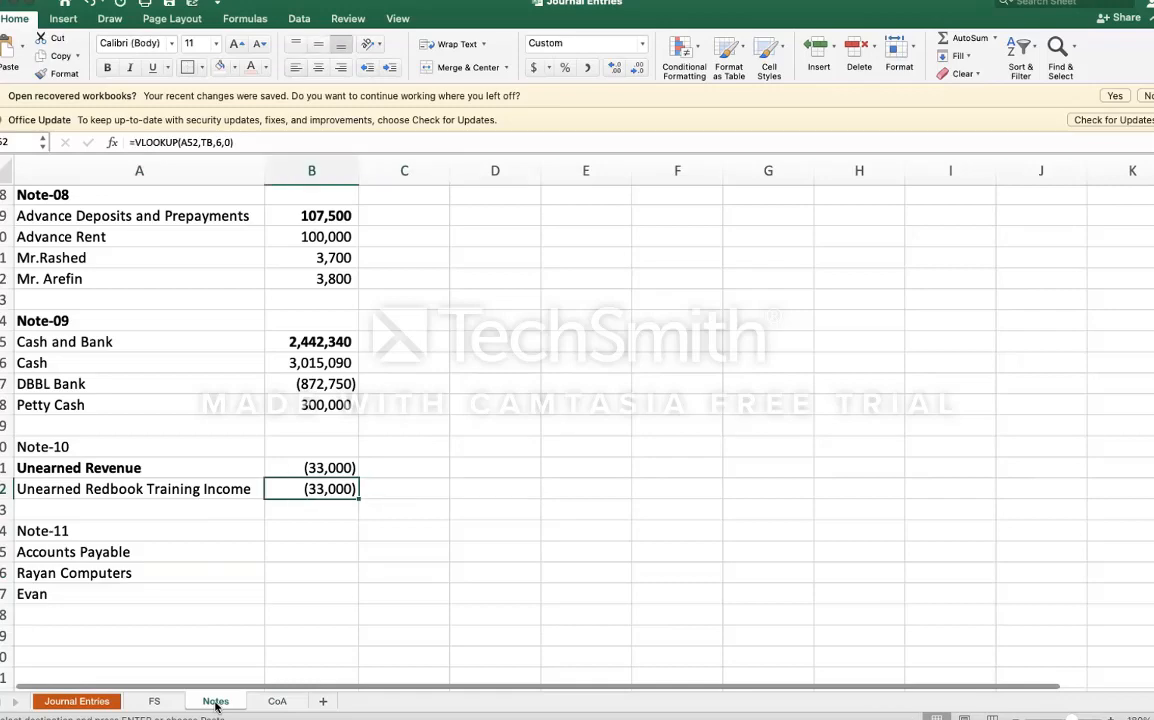
key(super+c)
key(Down)
key(Down)
key(Down)
key(Down)
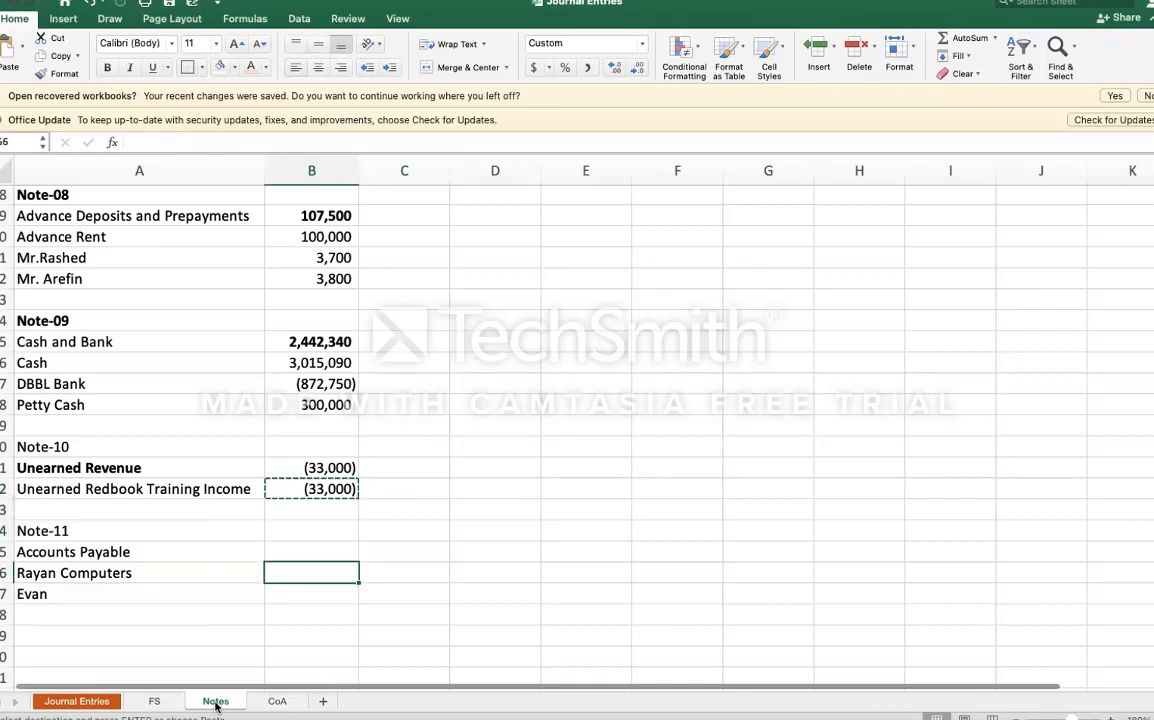
key(super+v)
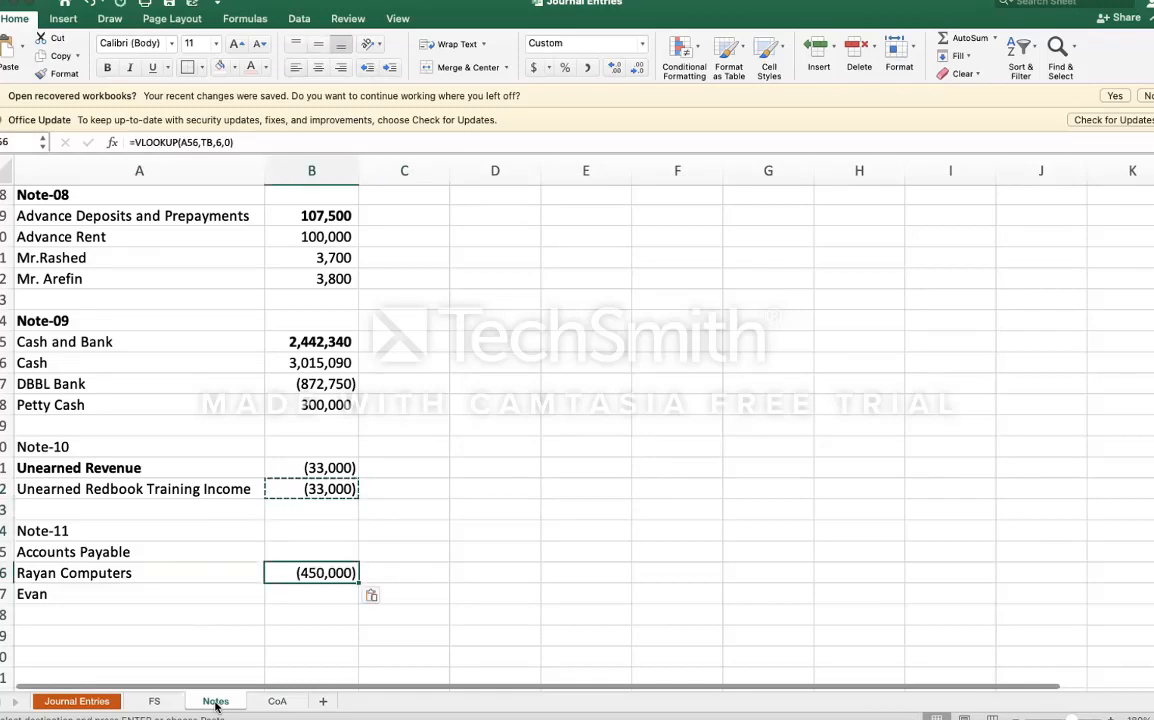
key(shift+Down)
key(super+d)
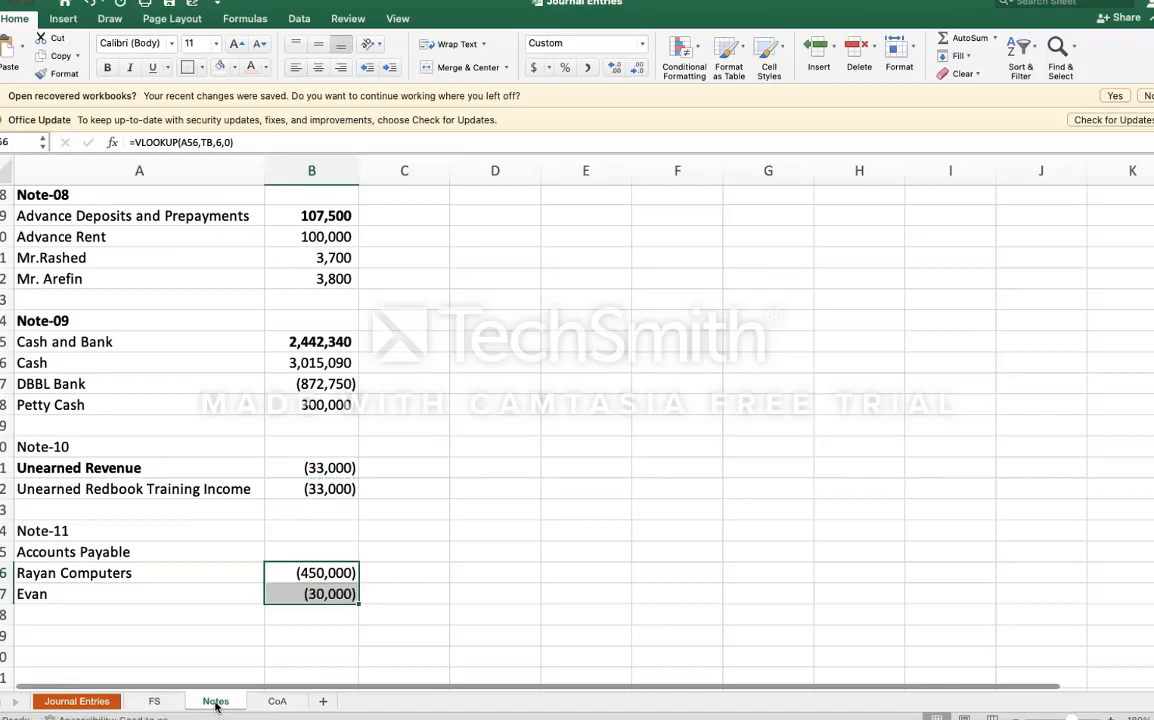
Step: Examine the formulas behind the Unearned Revenue total and its Unearned Redbook Training Income line in Note-10
key(Up)
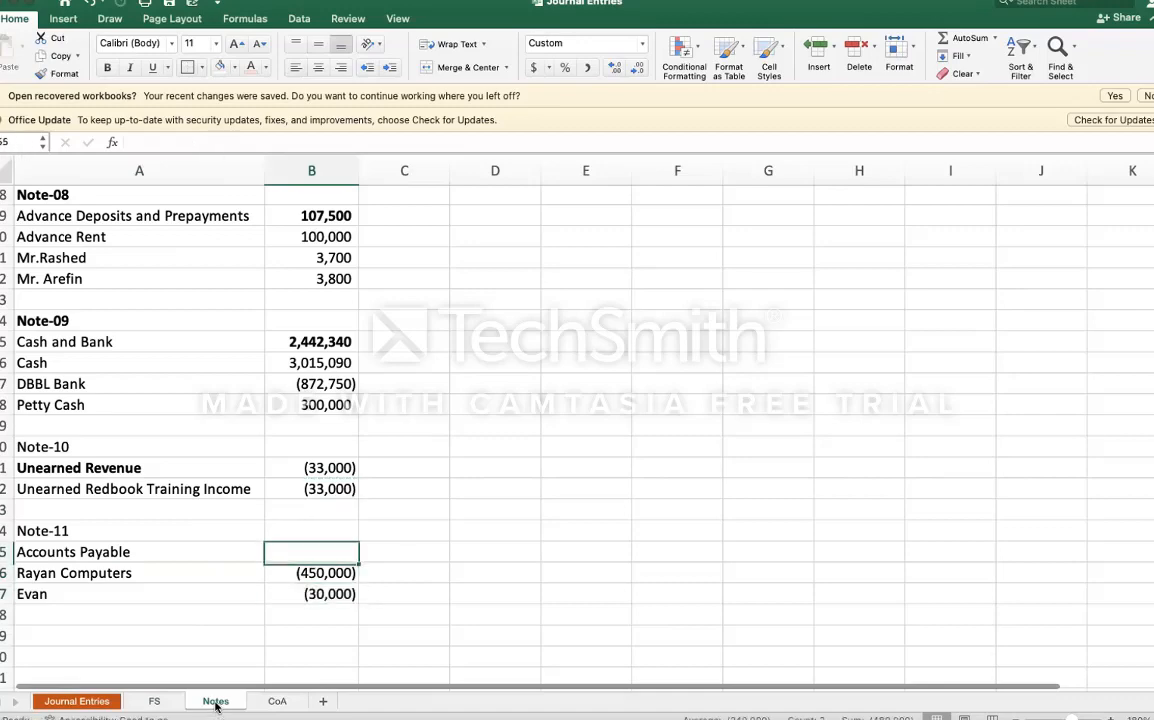
key(Down)
key(Down)
key(Up)
key(Up)
key(Up)
key(Up)
key(Up)
key(Up)
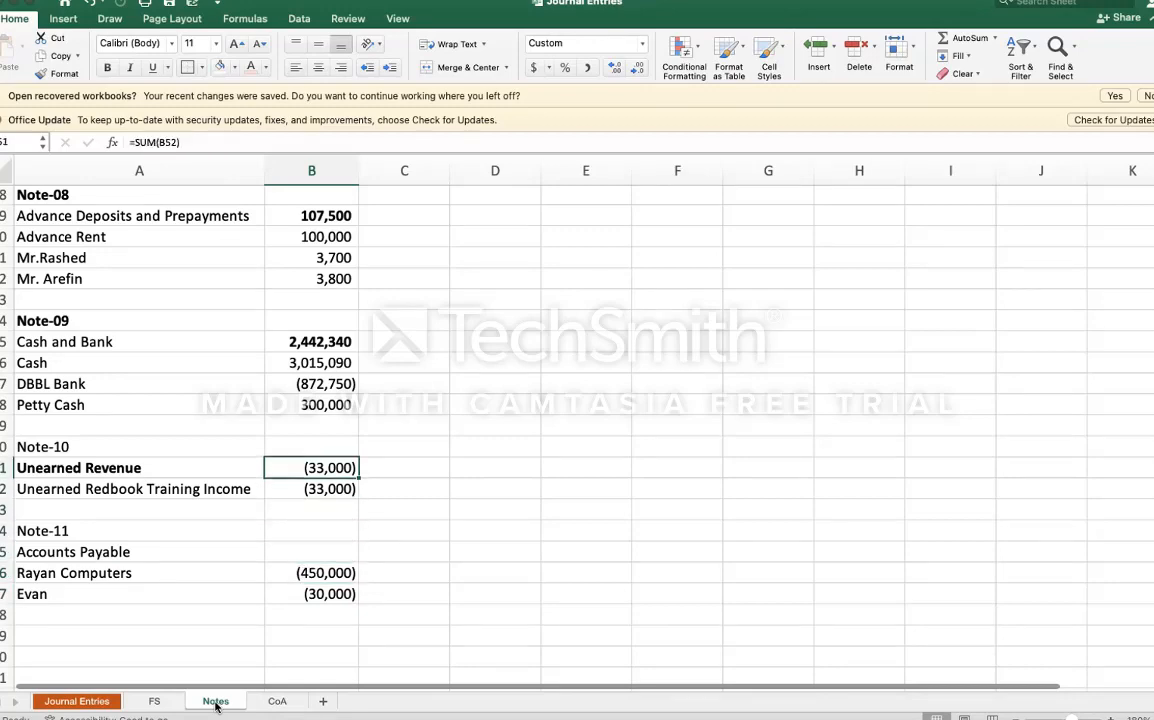
key(Up)
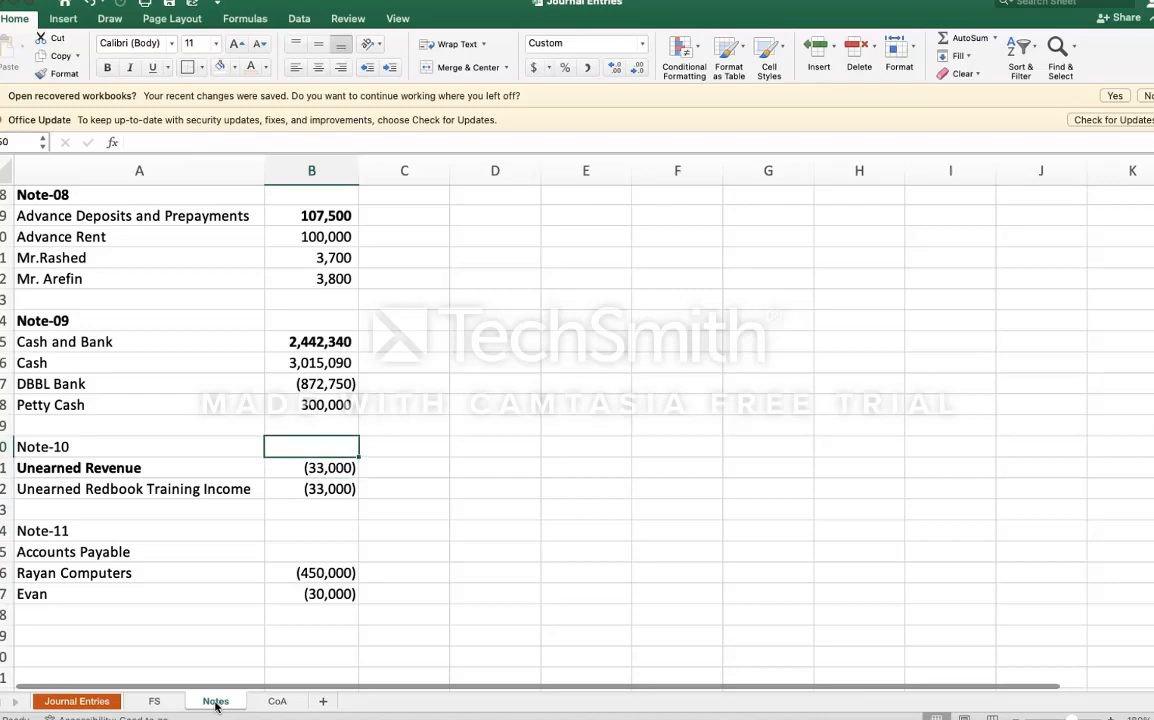
key(Down)
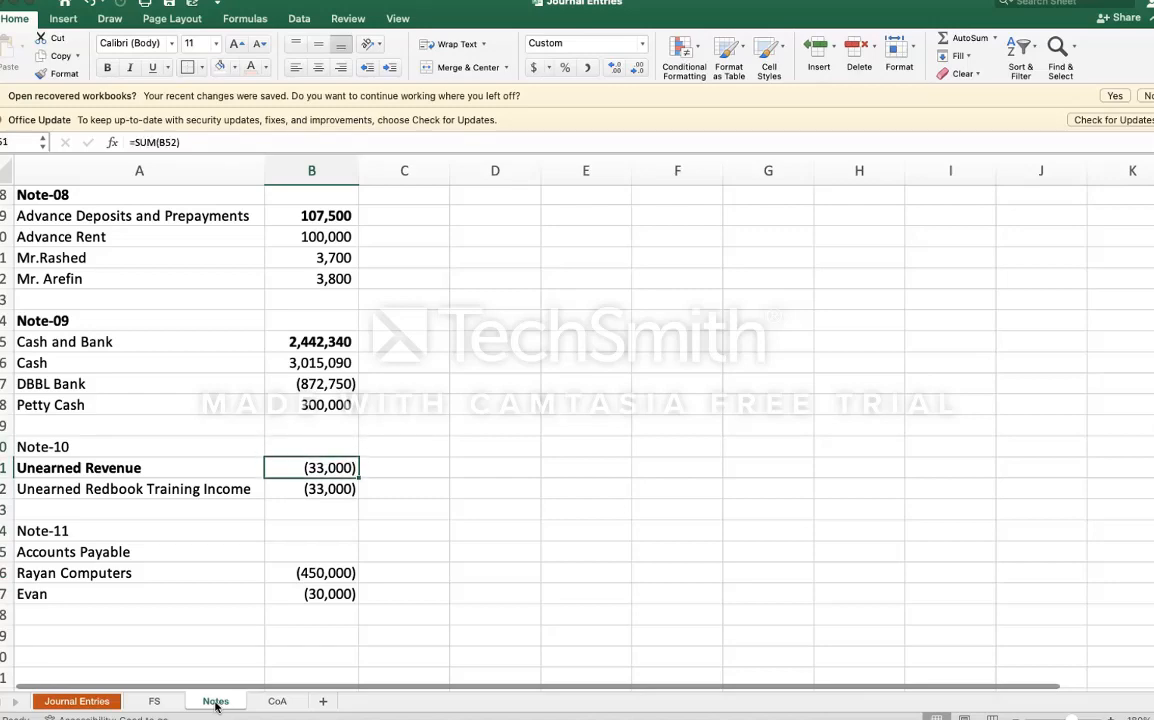
key(F2)
key(Escape)
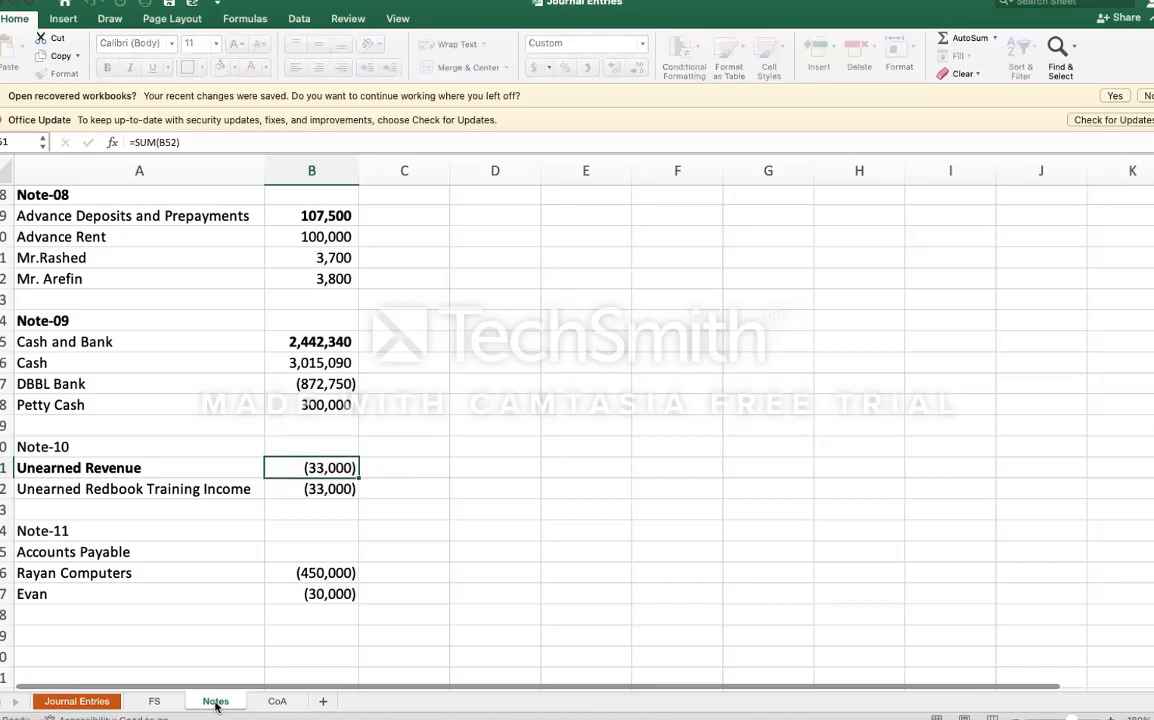
key(Down)
key(F2)
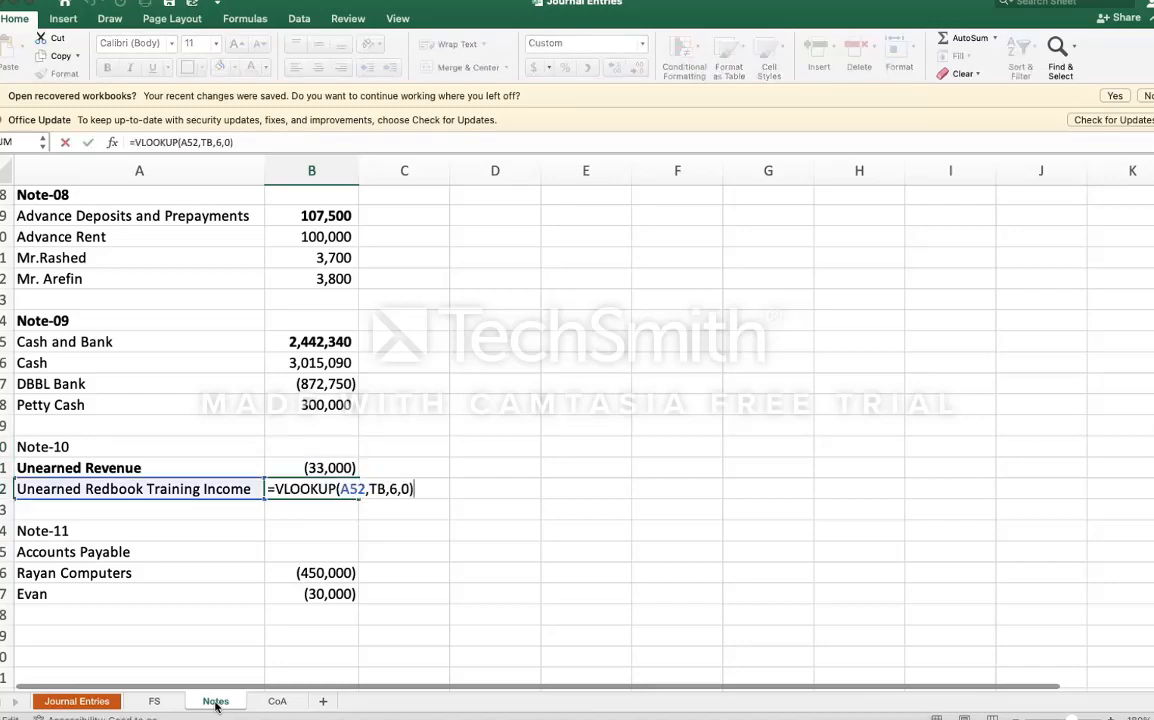
key(Escape)
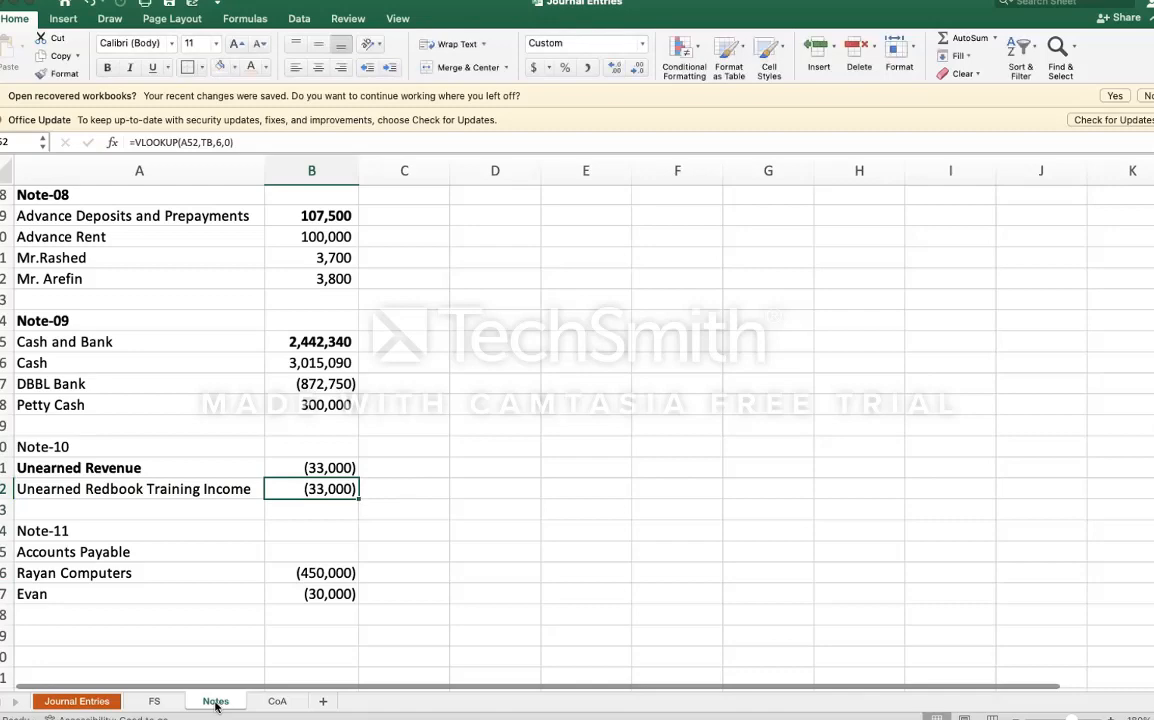
Step: Reverse the sign of Unearned Redbook Training Income by changing B52 to =-VLOOKUP(A52,TB,6,0)
key(F2)
key(Left)
key(Left)
key(Left)
key(Left)
key(Left)
key(Left)
key(Left)
key(Left)
key(Left)
key(Left)
key(Left)
key(Left)
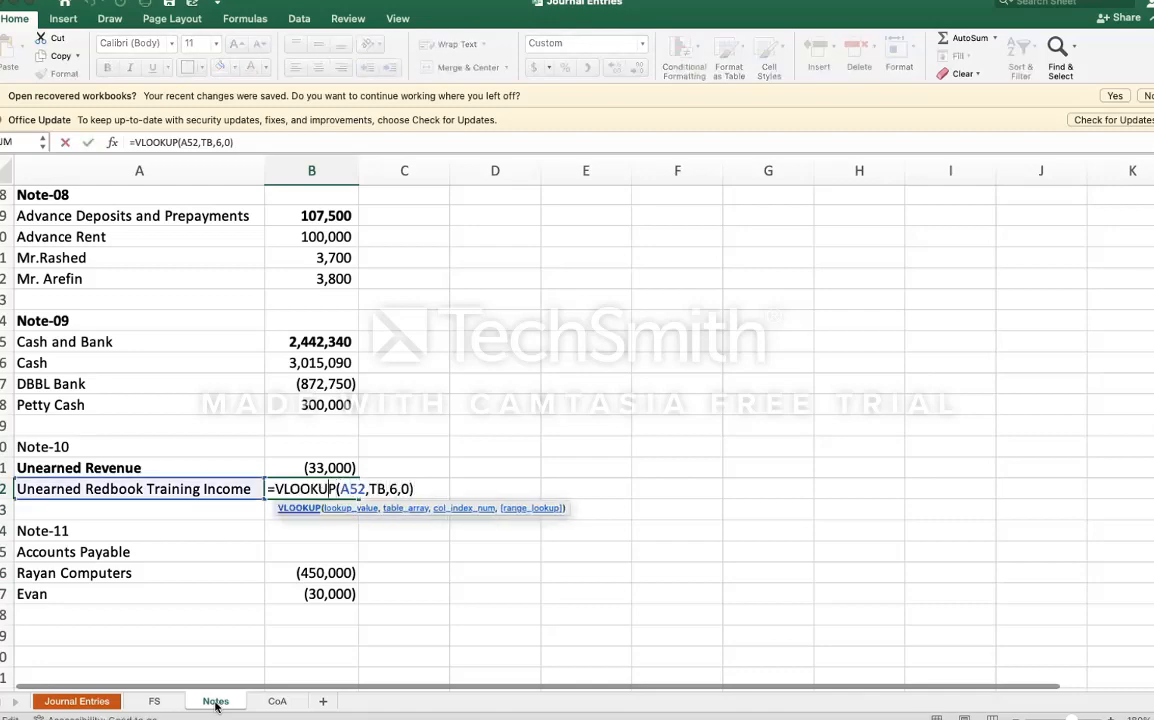
key(Left)
key(Left)
text(-)
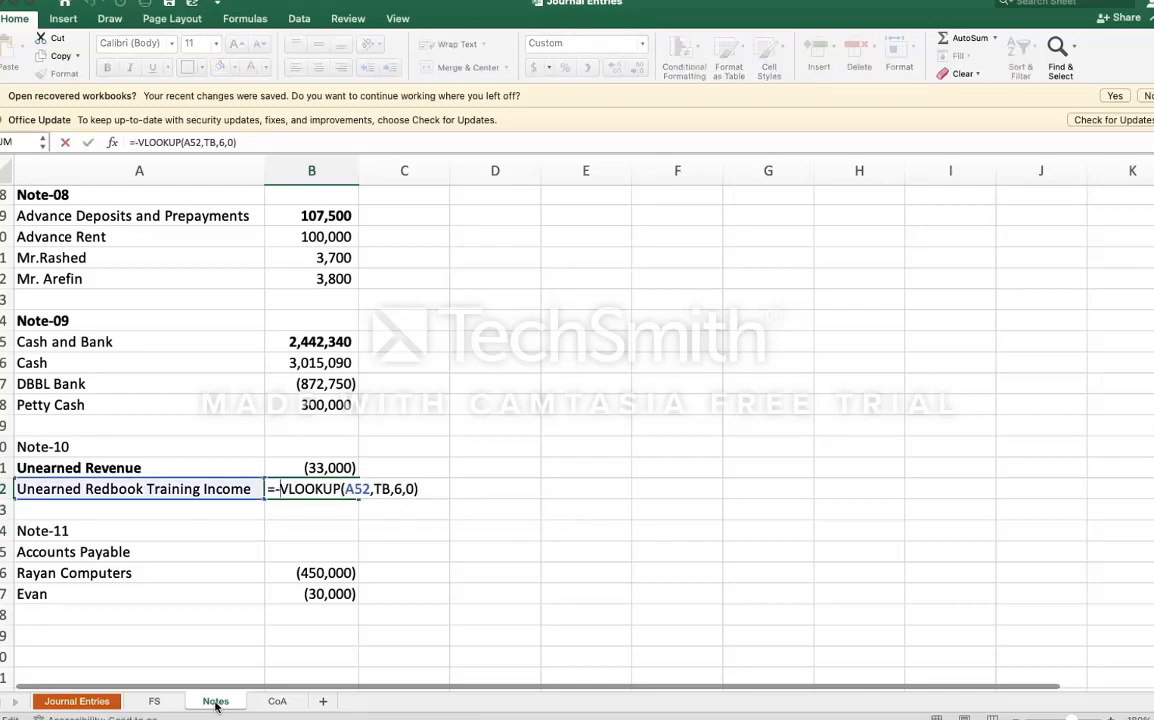
key(Return)
Step: Reverse the sign of the second payable in Note-11 by changing B57 to =-VLOOKUP(A57,TB,6,0)
key(Down)
key(Down)
key(Down)
key(Down)
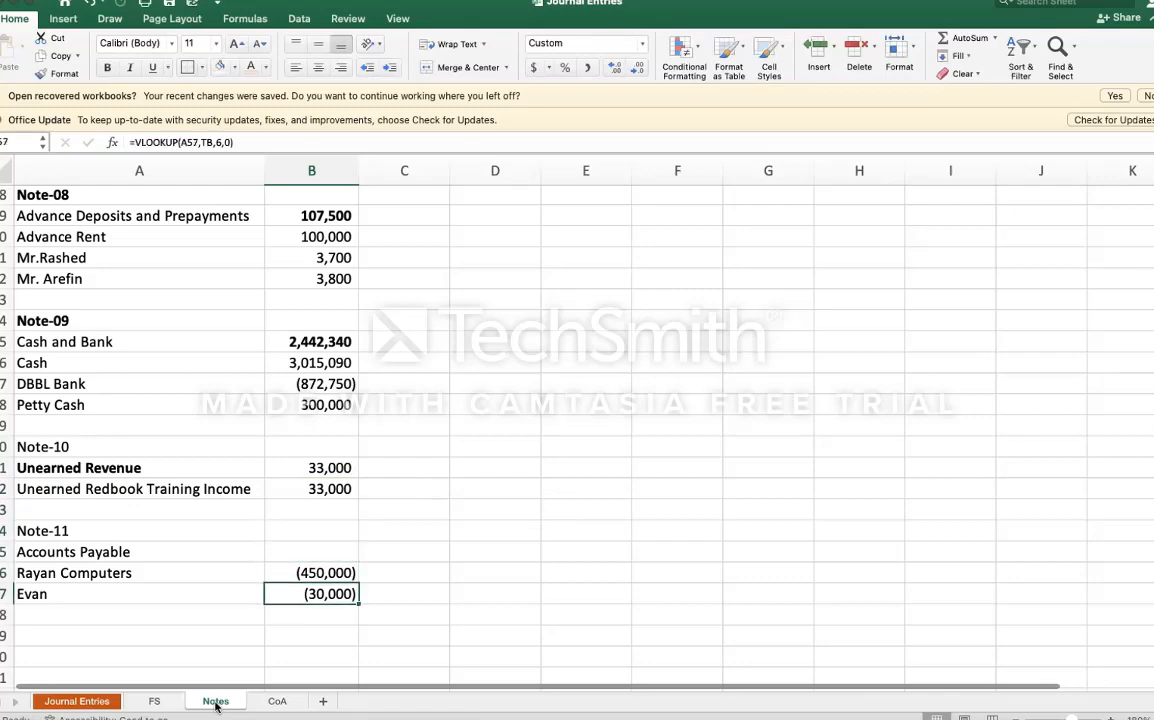
key(F2)
key(Left)
key(Left)
key(Left)
key(Left)
key(Left)
key(Left)
key(Left)
key(Left)
key(Left)
key(Left)
key(Left)
key(Left)
key(Left)
key(Left)
key(Left)
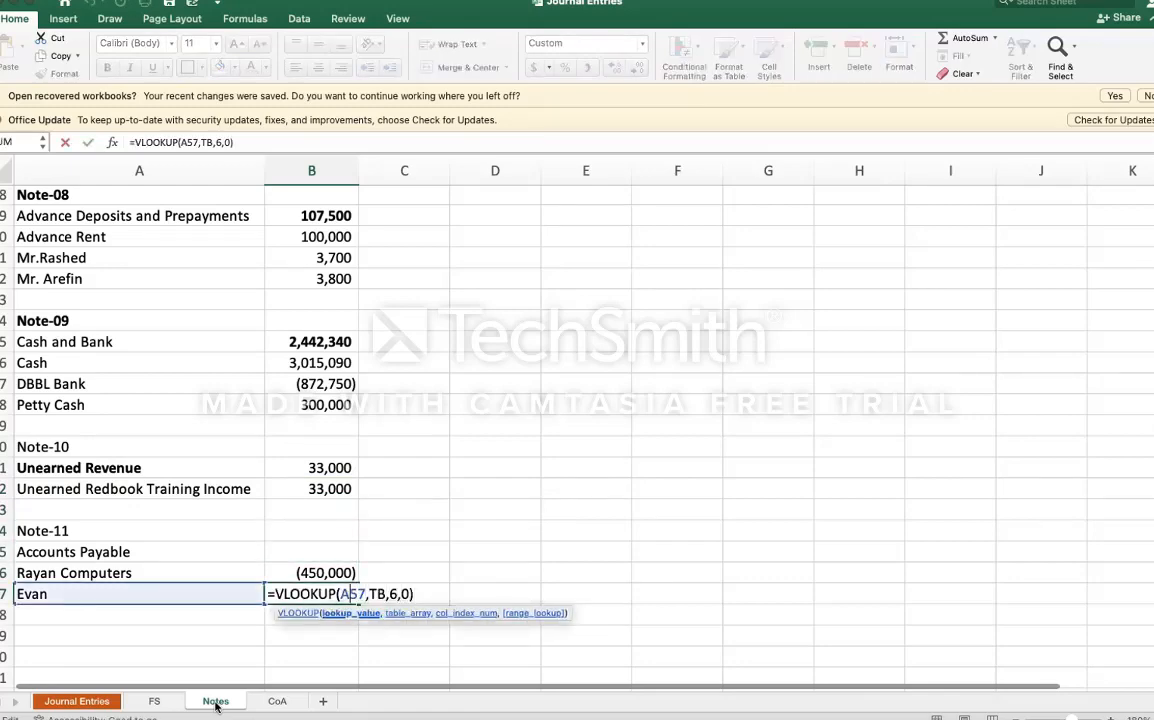
key(Left)
text(-)
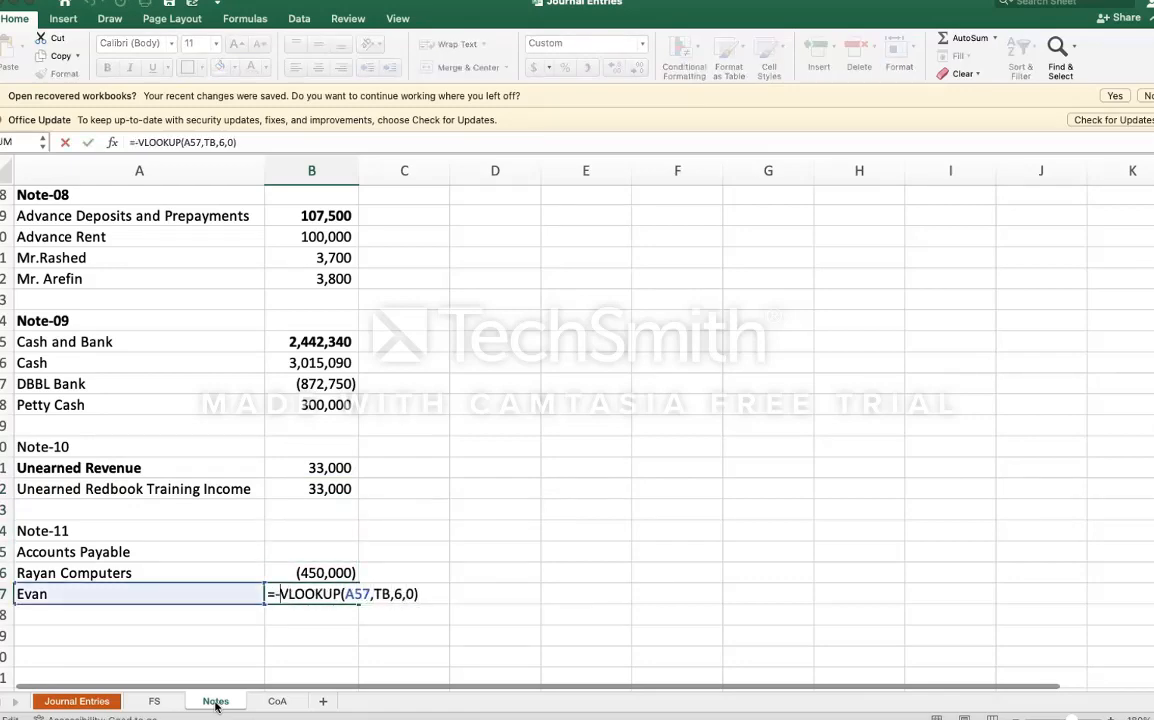
key(Return)
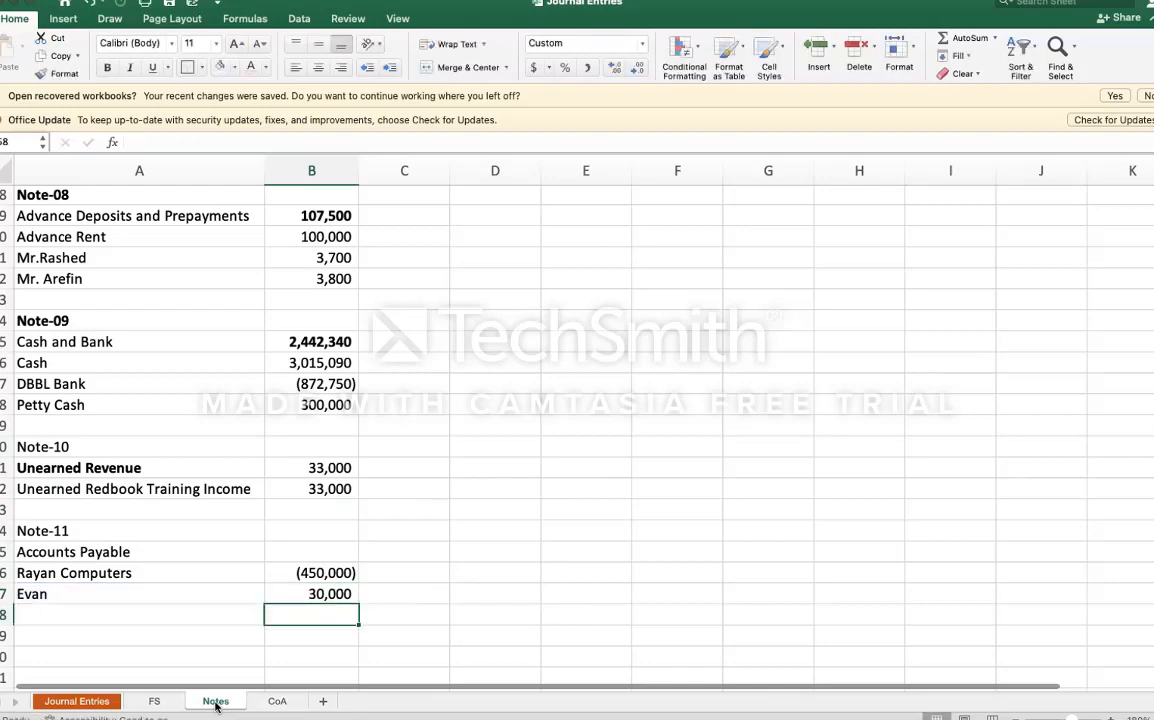
Step: Reverse the sign of the Rayan Computers payable by changing B56 to =-VLOOKUP(A56,TB,6,0)
key(Up)
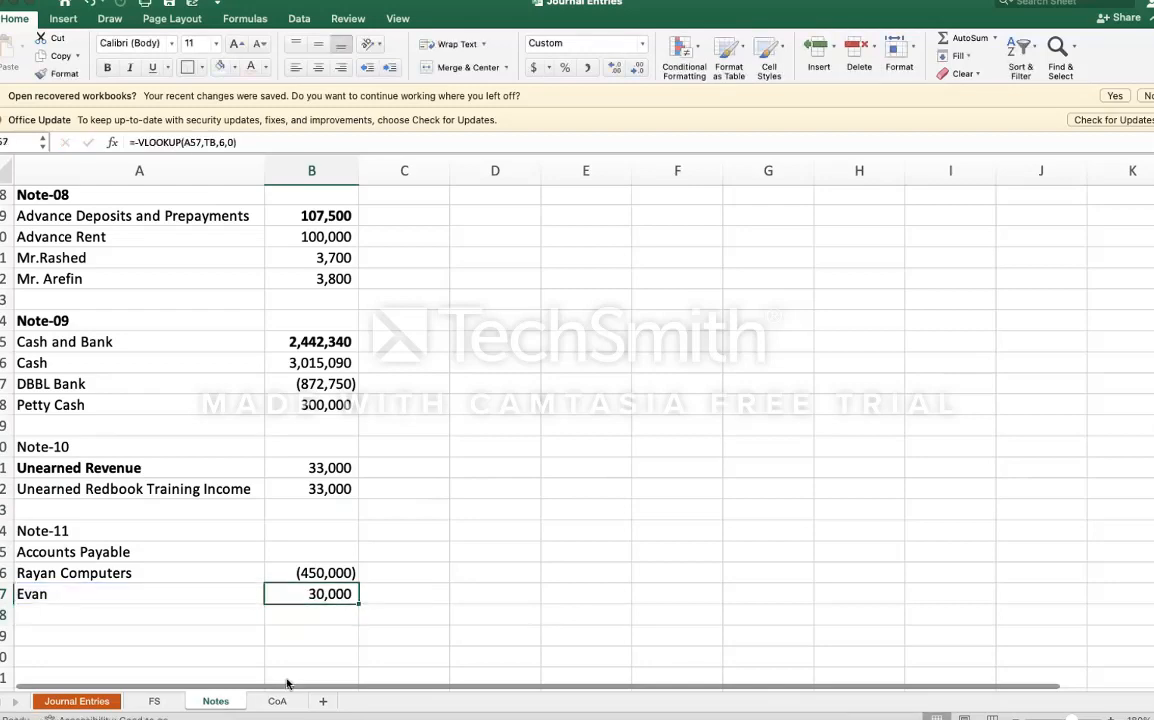
double_click(312, 572)
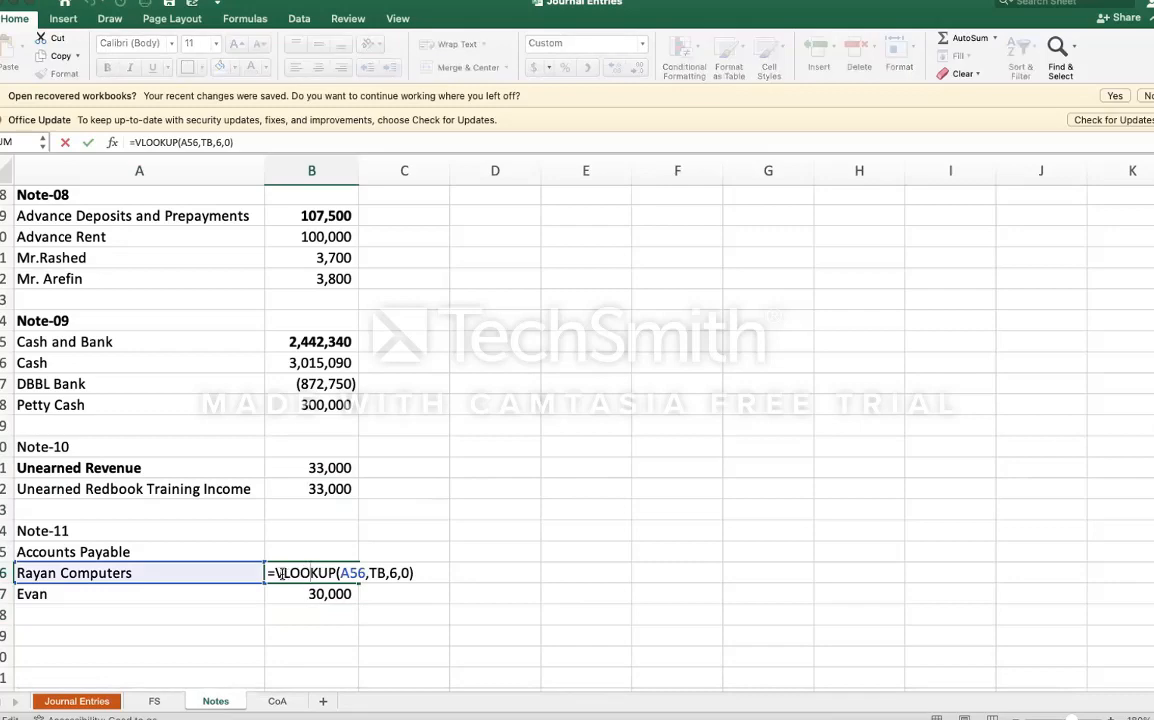
click(280, 573)
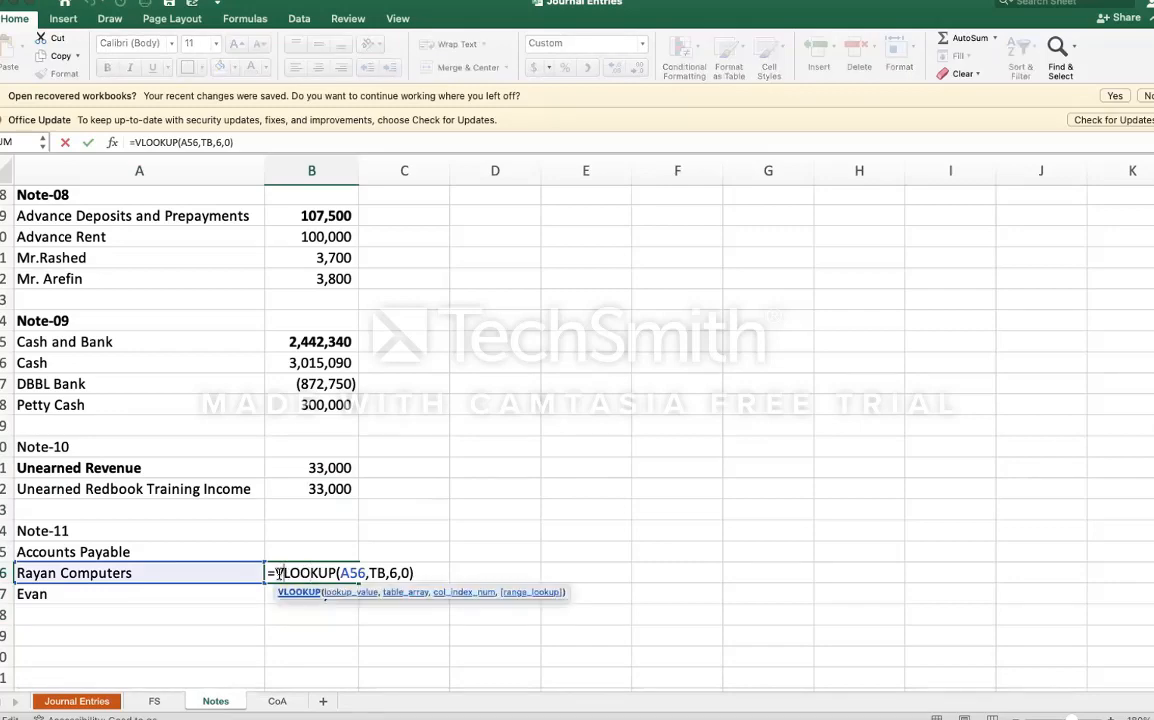
click(277, 573)
text(-)
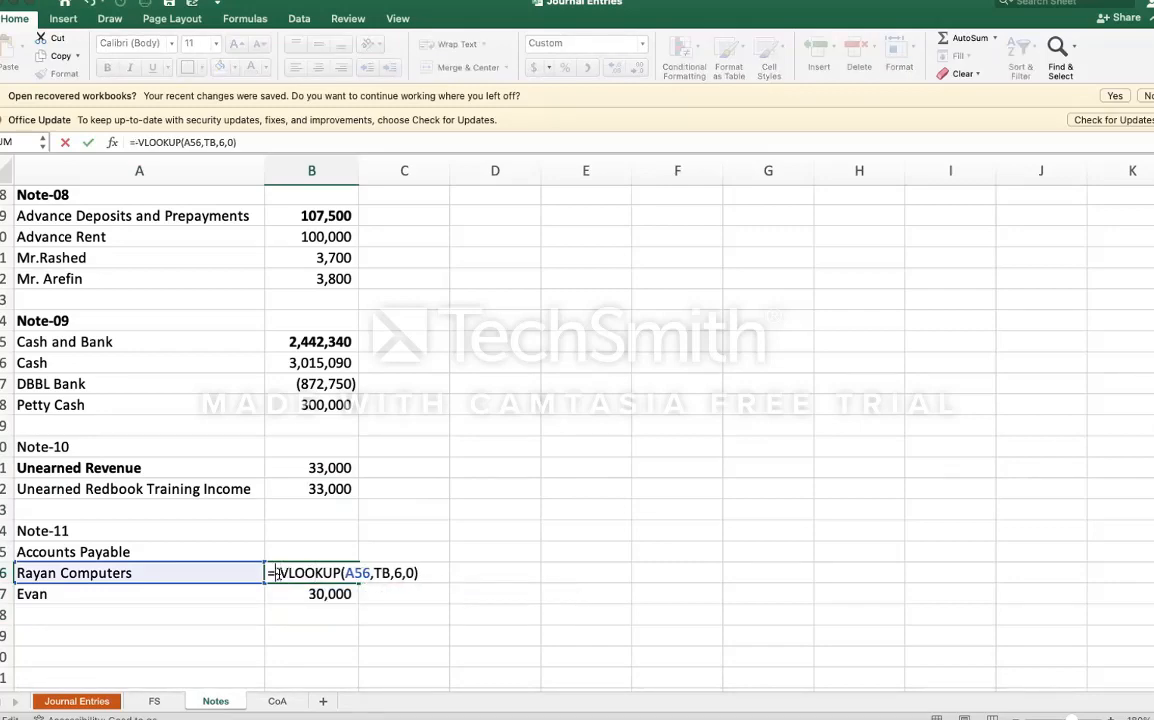
text(-)
key(Return)
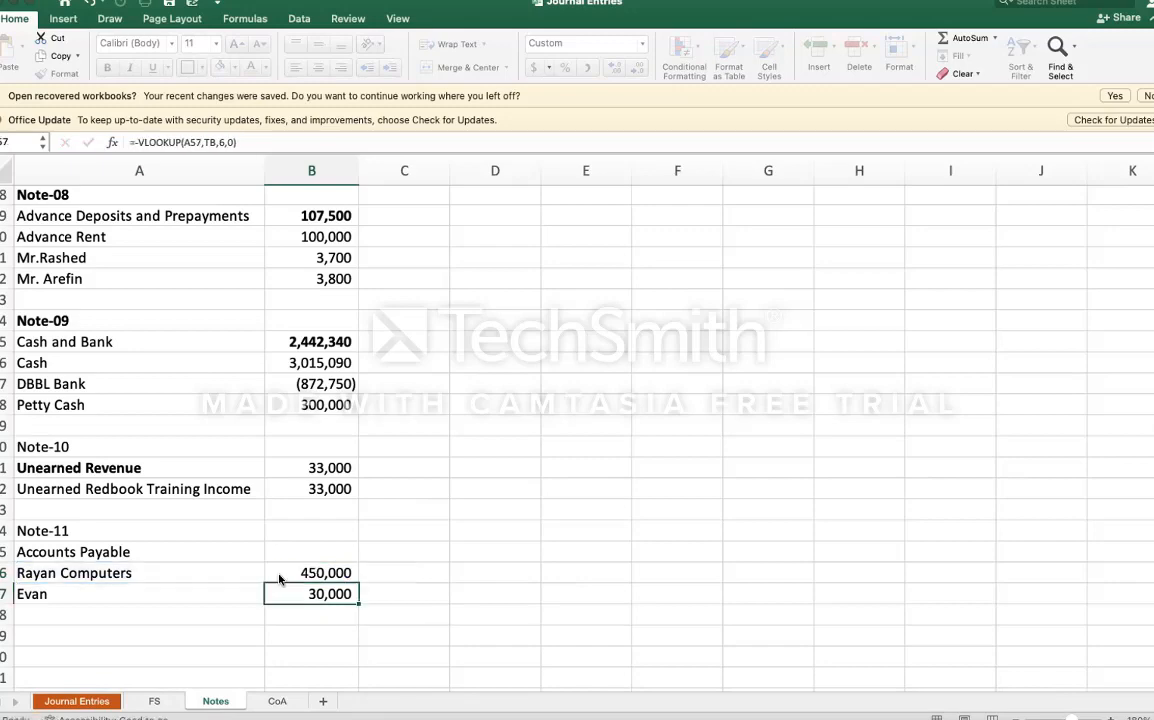
Step: Total the Accounts Payable note in B55 with =SUM(B56:B57)
click(279, 576)
click(333, 554)
text(=sum)
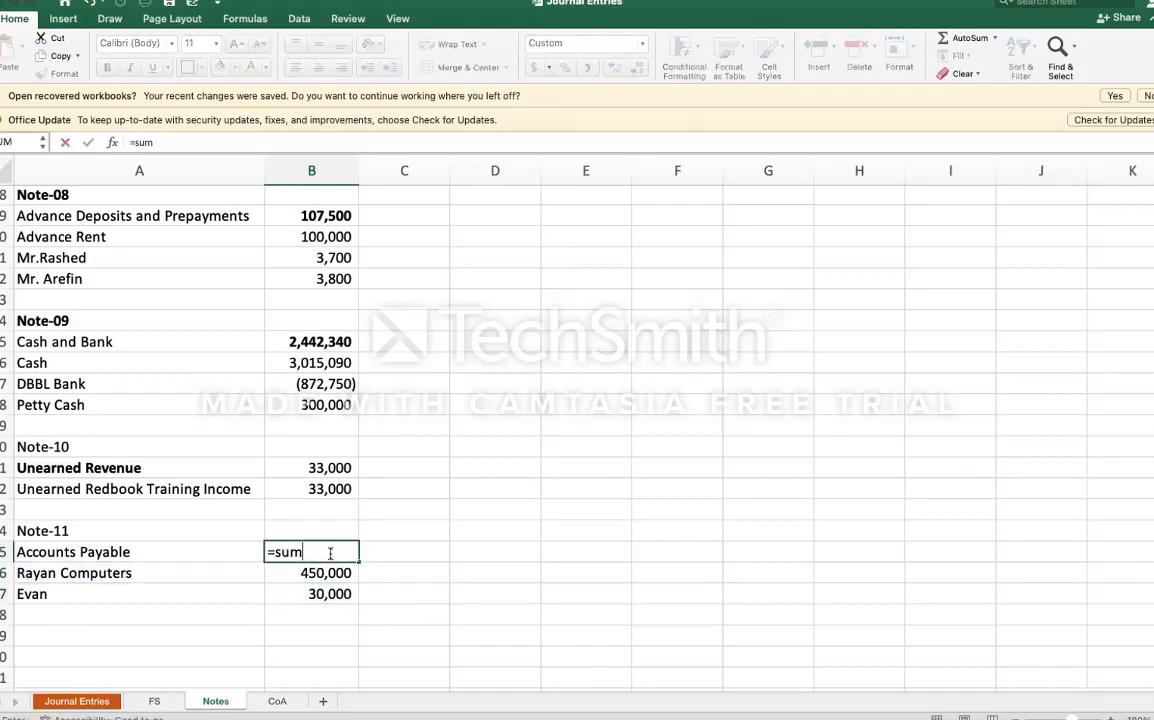
key(Tab)
key(Down)
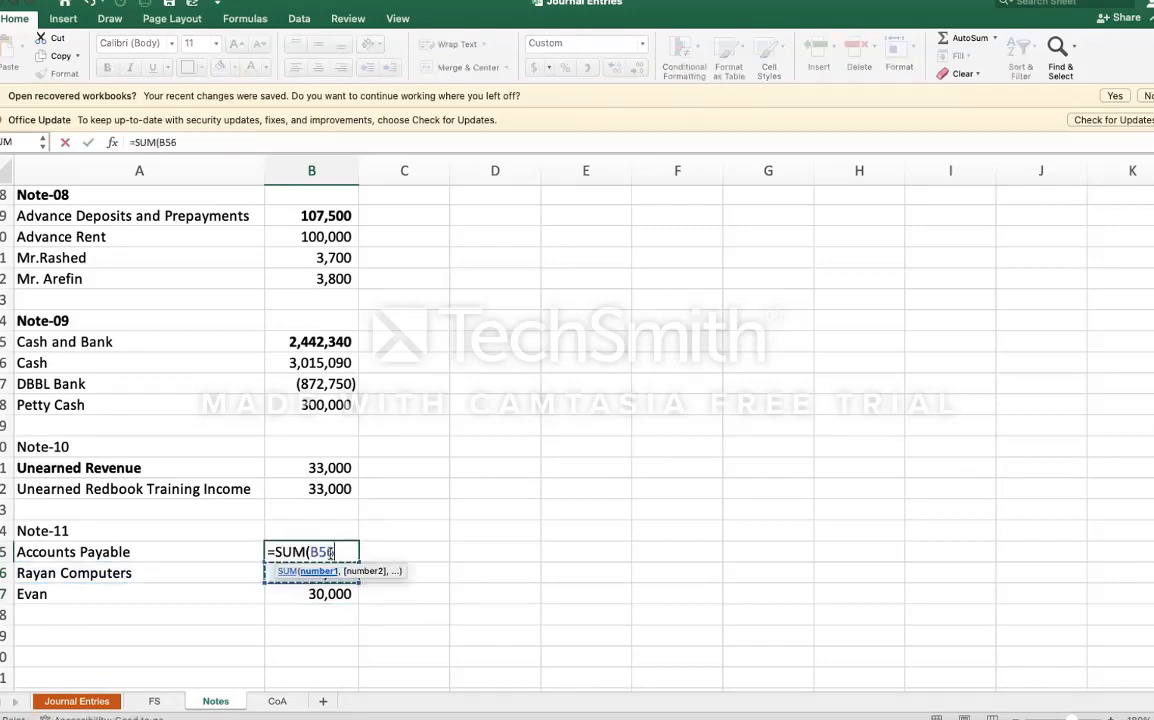
key(shift+Down)
key(Return)
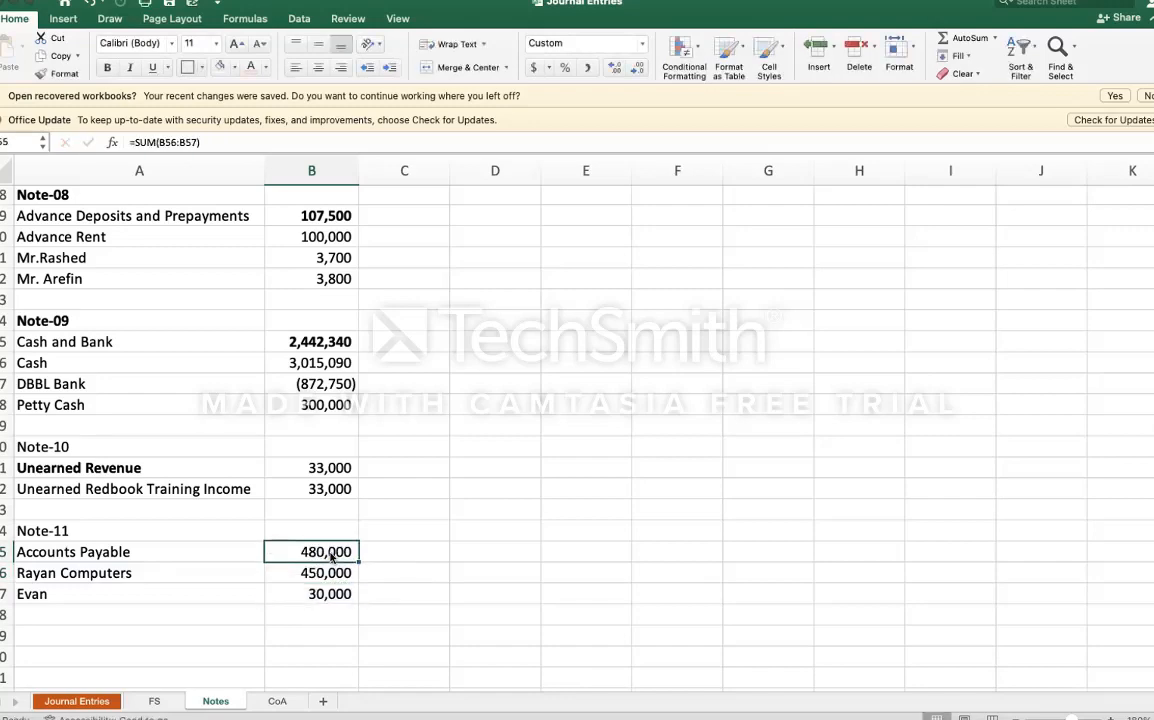
Step: Make the Accounts Payable total in B55 and its label in A55 bold
key(super+b)
key(Left)
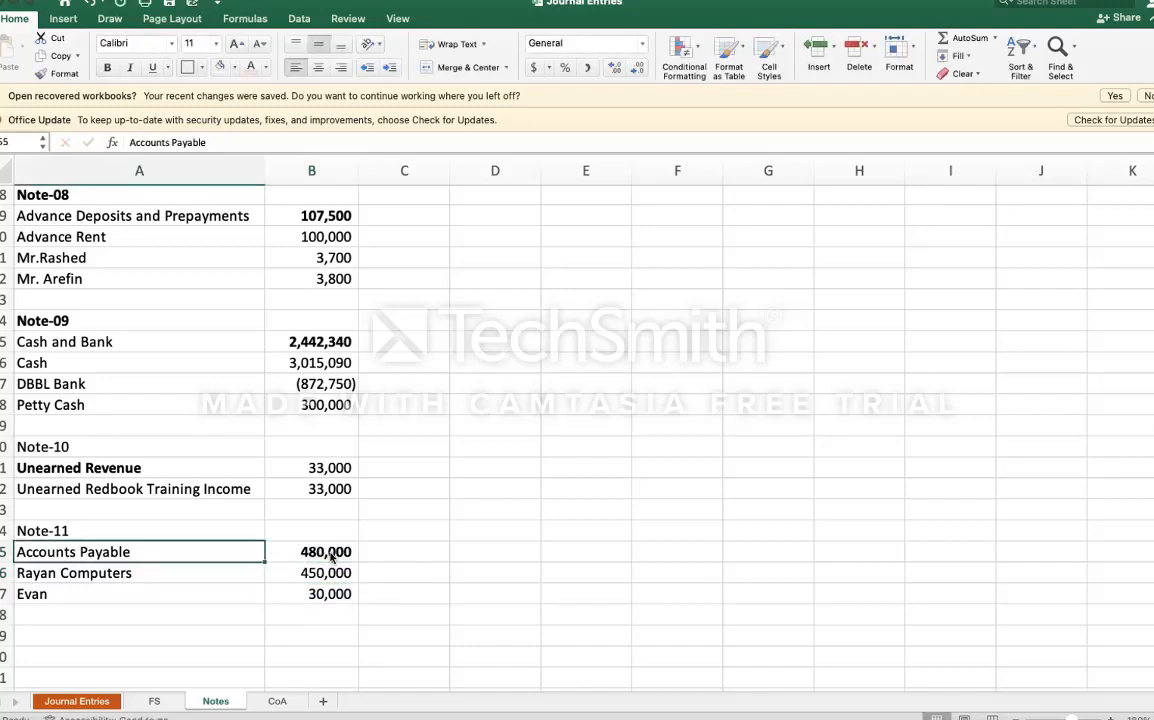
key(super+b)
Step: Make both the Unearned Revenue label and its total in A51:B51 bold
key(Up)
key(Up)
key(Up)
key(Up)
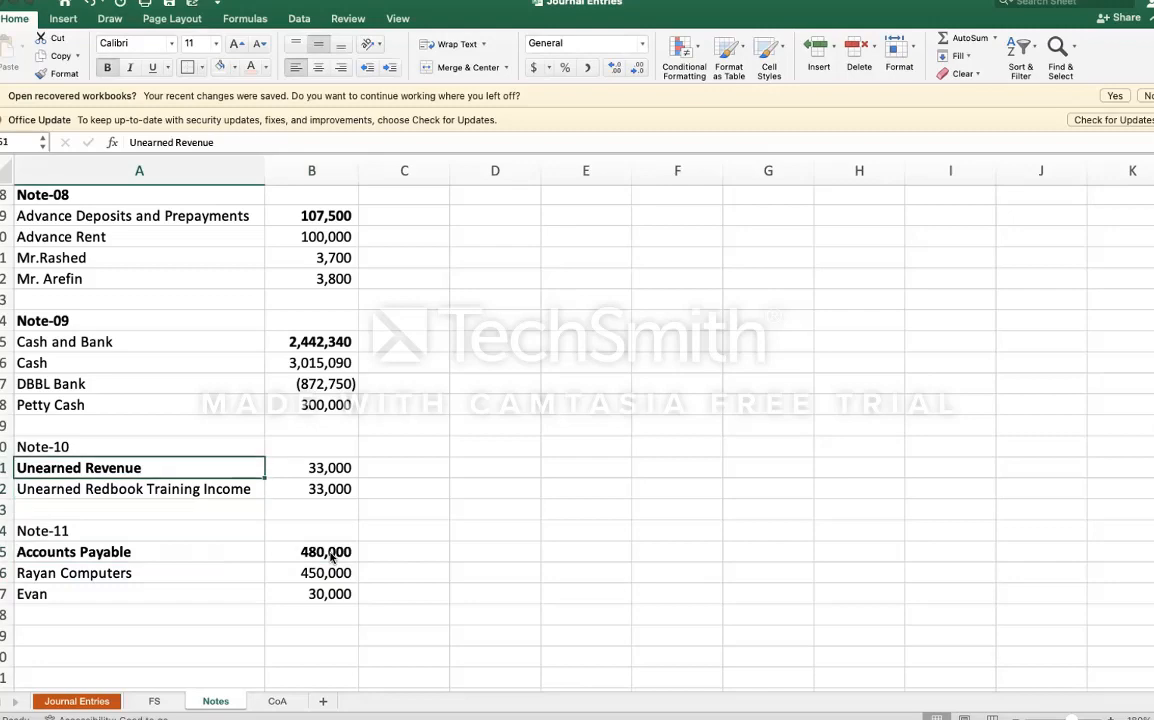
key(shift+Right)
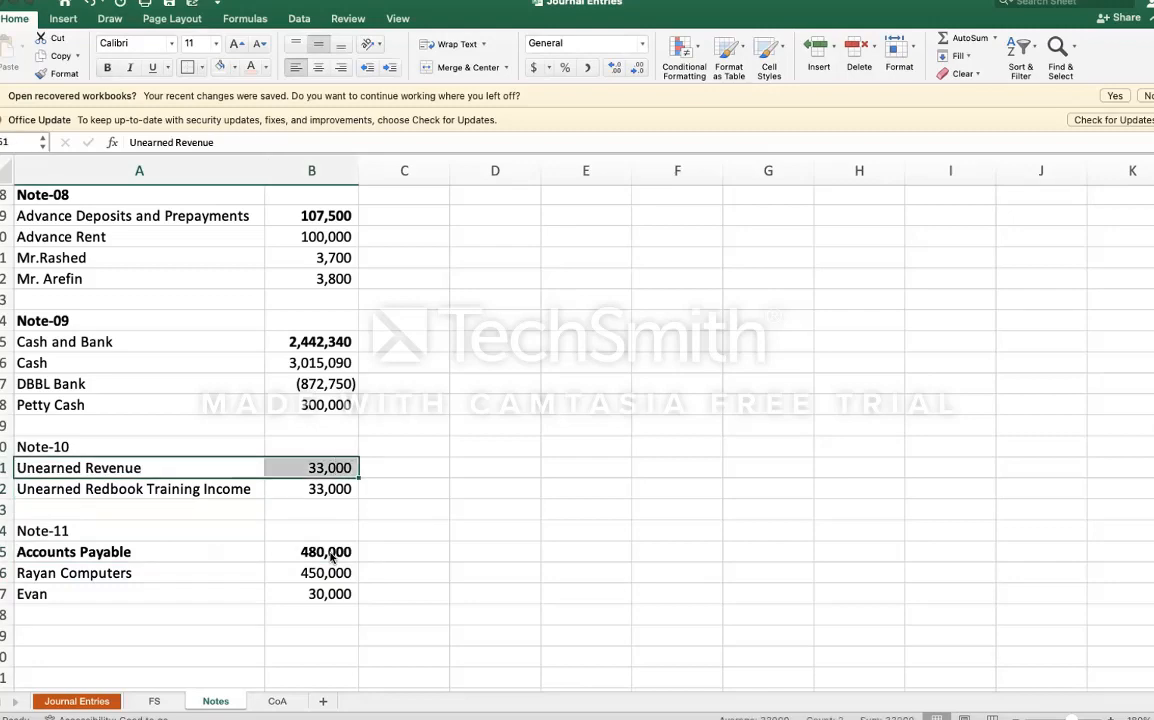
key(super+b)
key(Down)
key(Down)
key(Down)
key(Down)
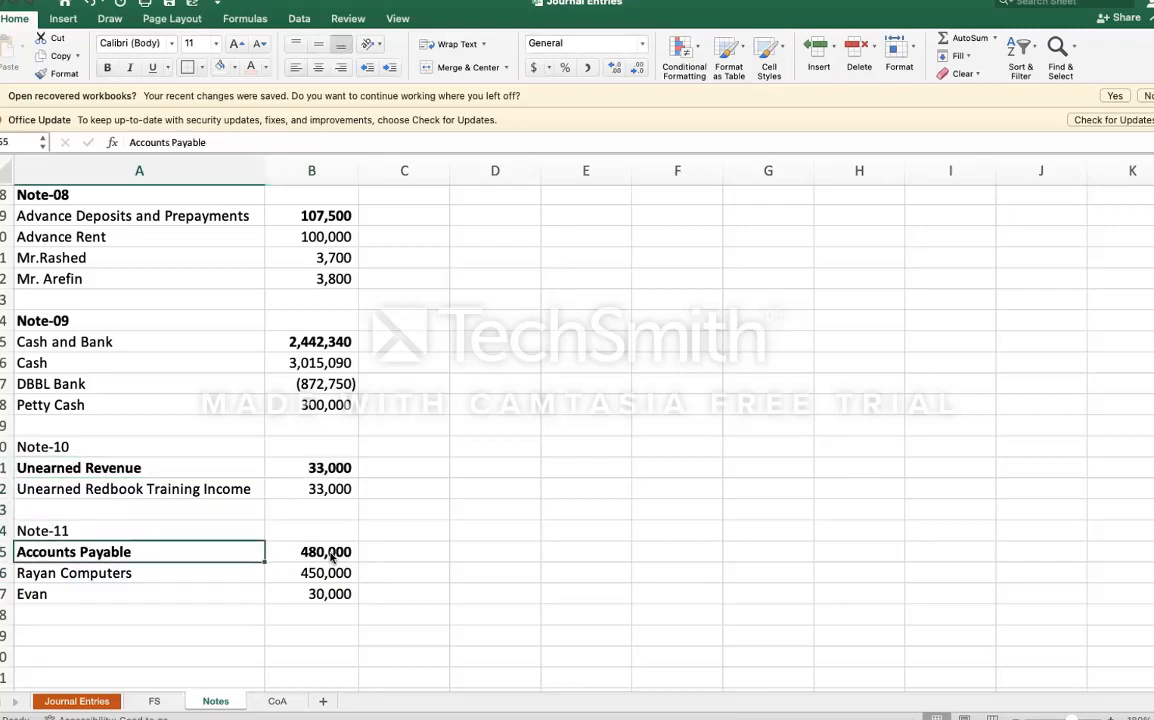
Step: Make the Owners Equity heading on the FS sheet bold
key(Right)
key(Right)
key(Left)
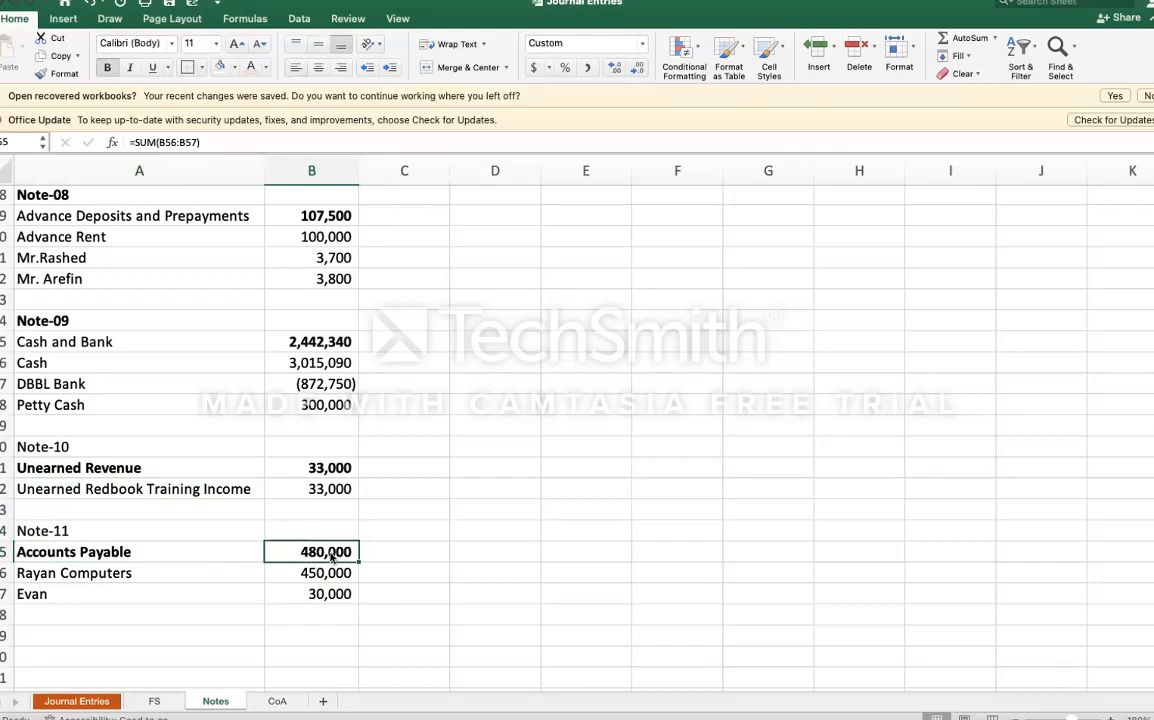
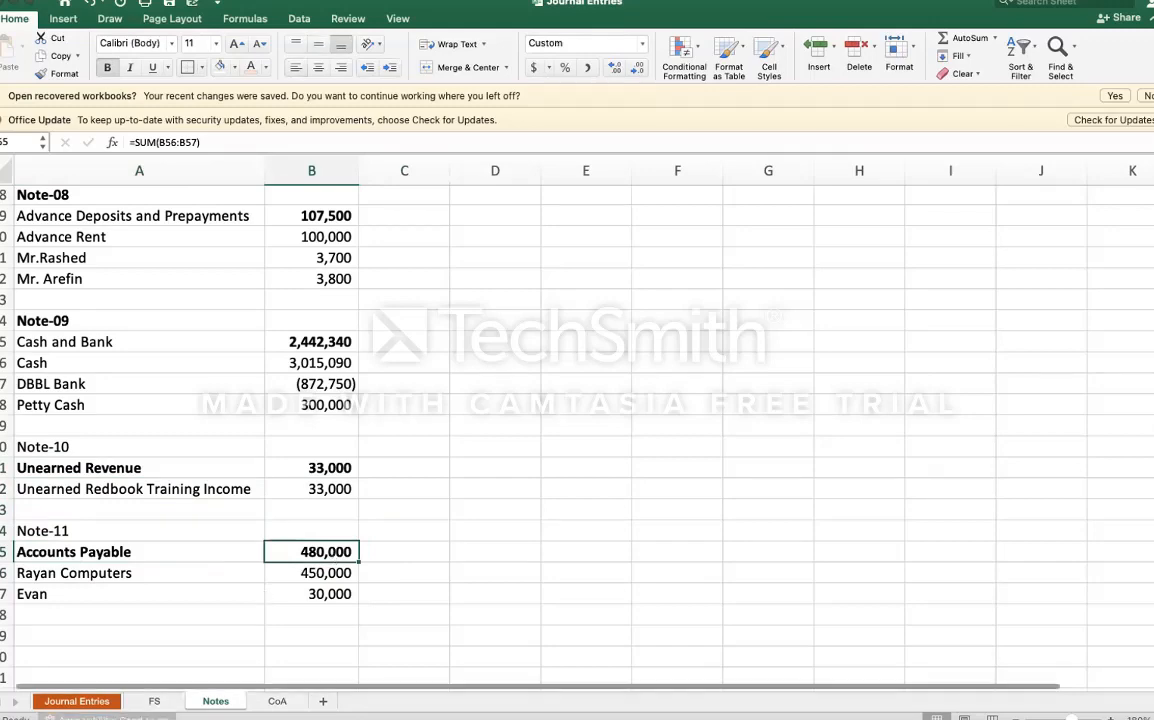
click(154, 701)
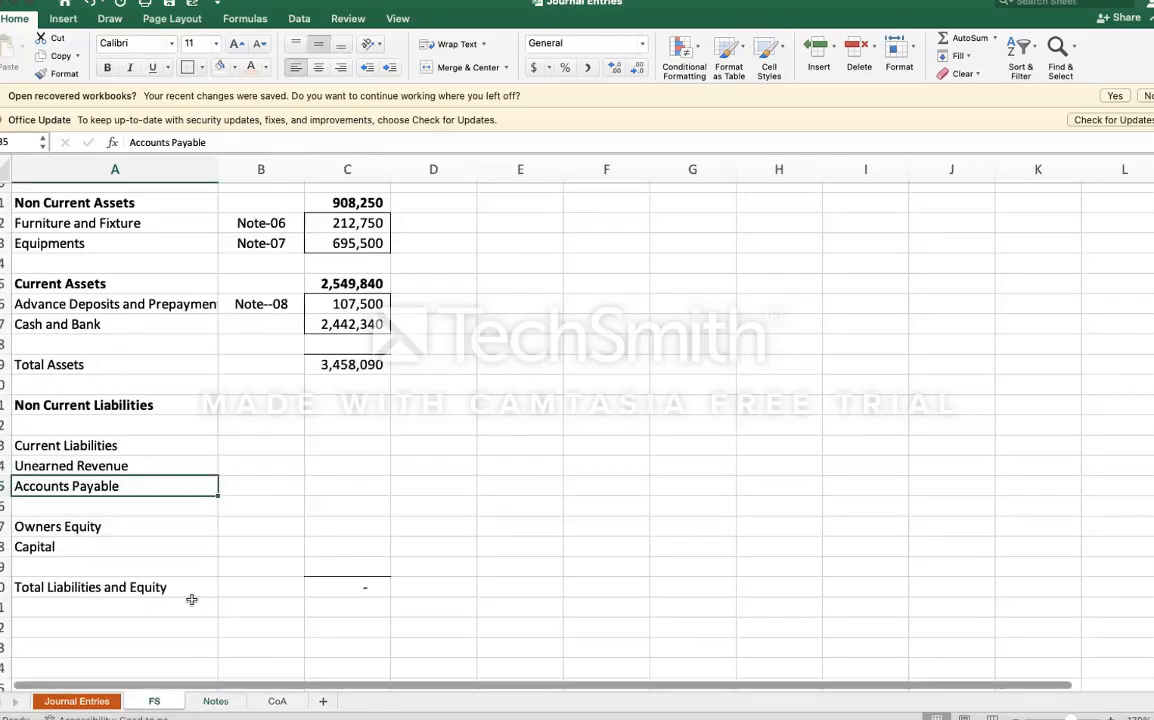
click(123, 534)
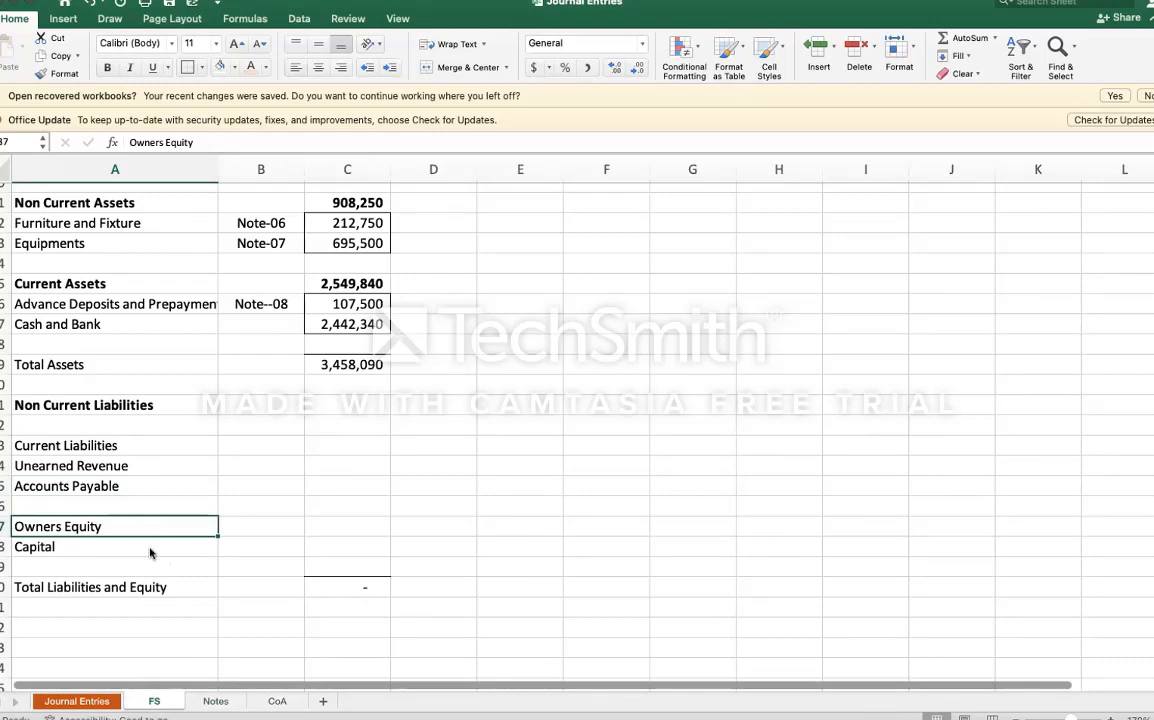
key(super+b)
Step: Copy the Capital label from the FS sheet into A60 of the Notes sheet and head it Note-12 in A59
key(Up)
key(Up)
key(Up)
key(Down)
key(Down)
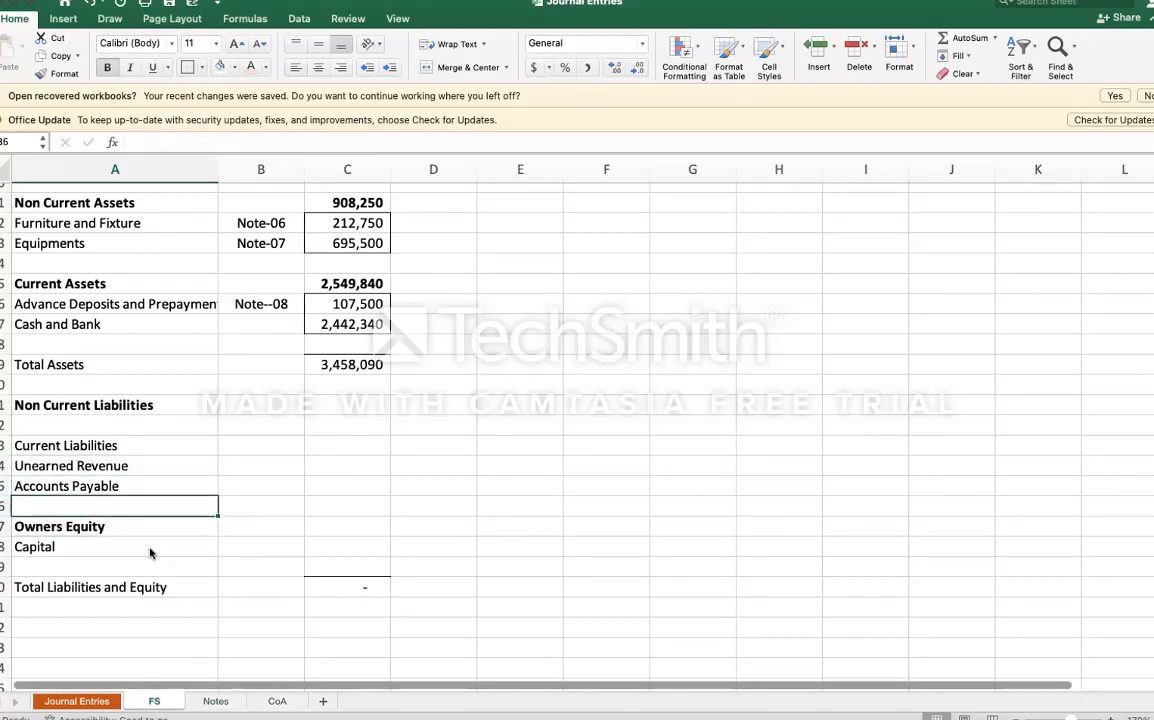
key(Down)
key(Down)
key(super+c)
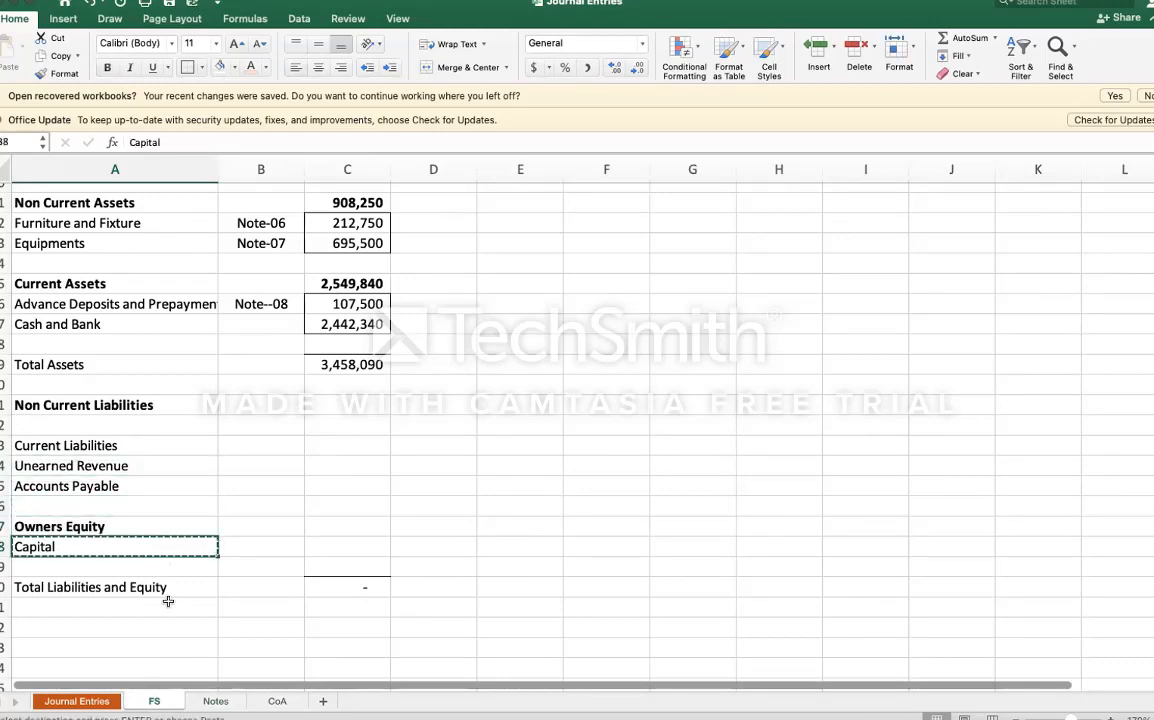
click(216, 701)
key(Down)
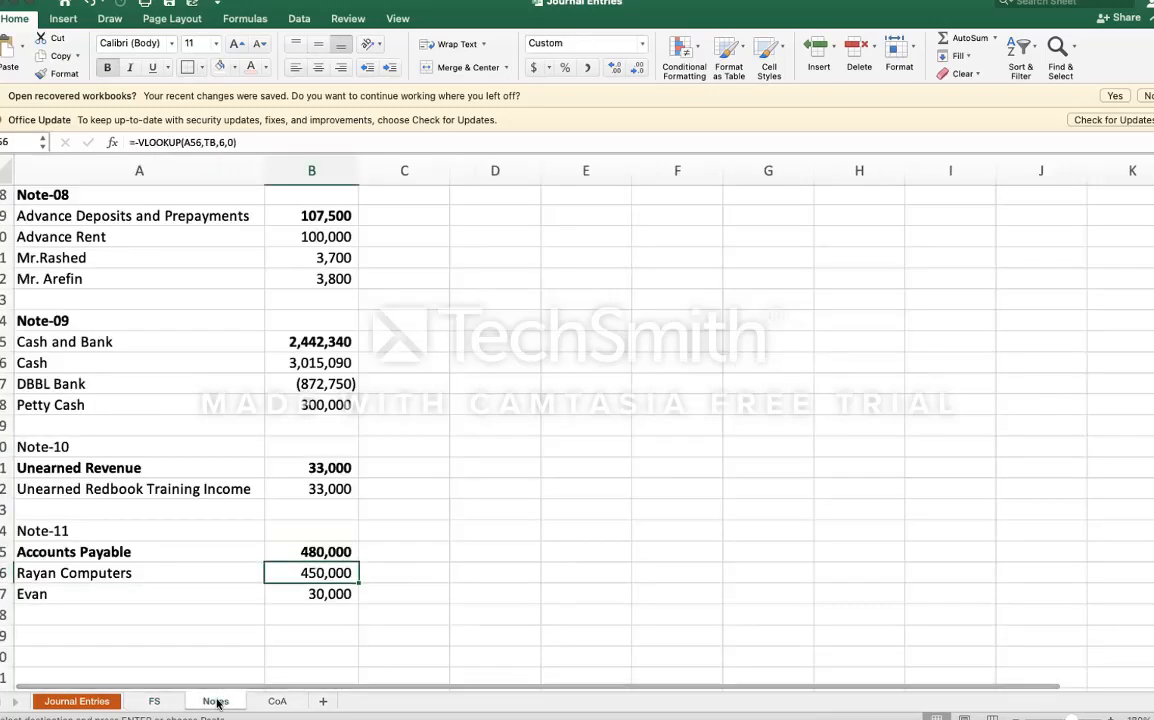
key(Left)
key(Down)
key(Down)
key(Down)
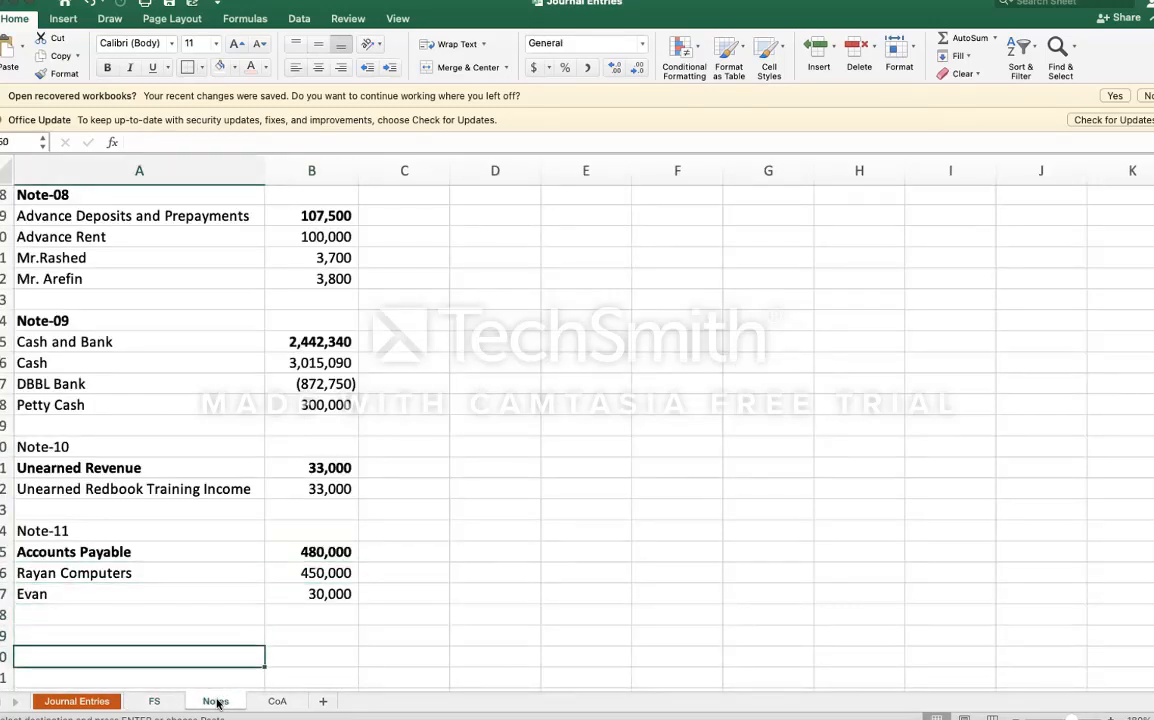
key(super+v)
text(Note)
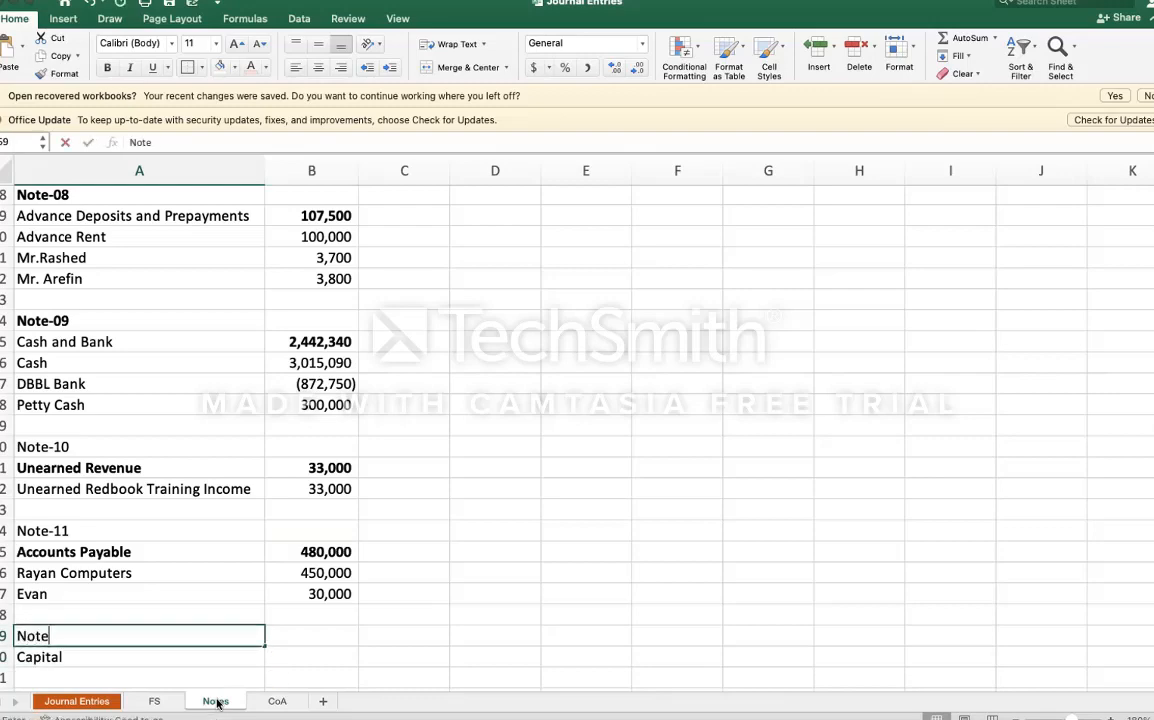
key(Return)
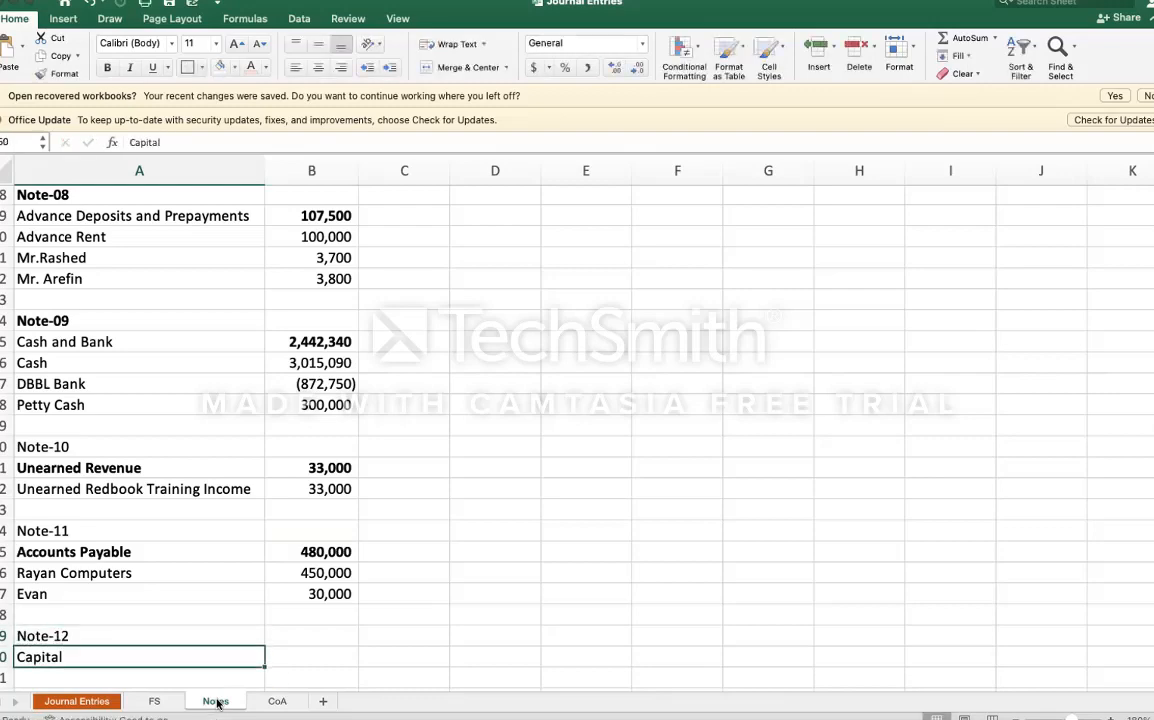
Step: Copy the sign-reversed lookup formula from B57 into B60 beside the Capital label
key(Right)
key(Left)
key(Right)
key(Up)
key(Up)
key(Up)
key(super+c)
key(Down)
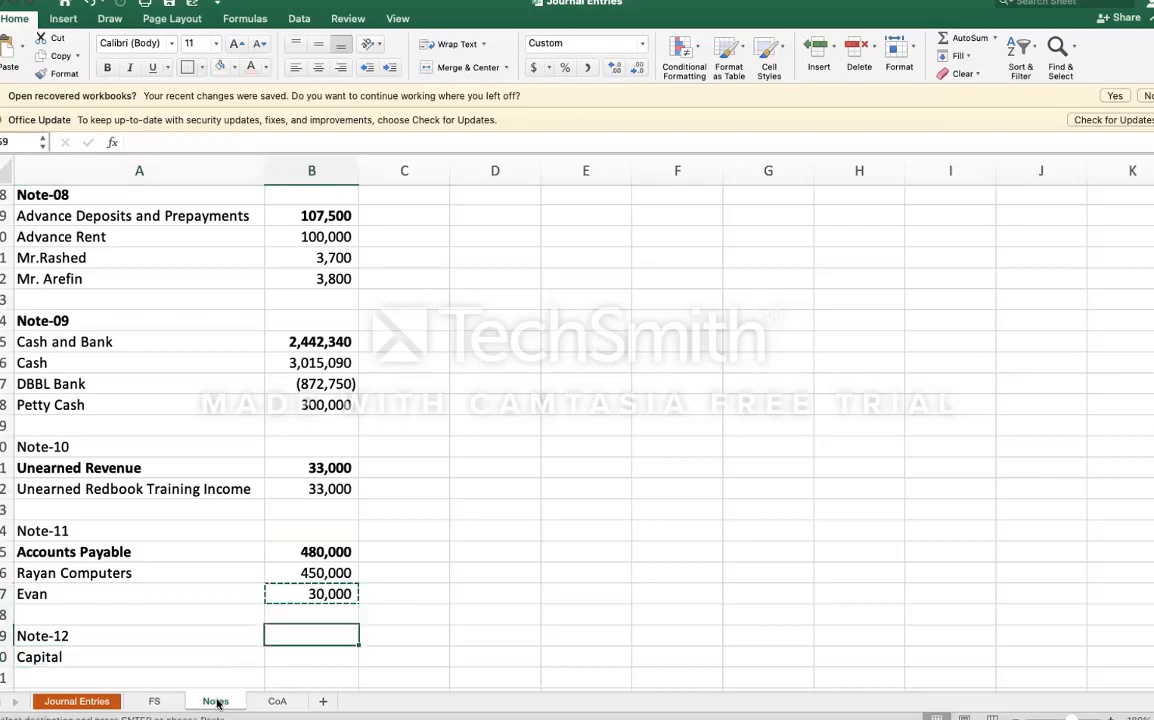
key(Down)
key(Down)
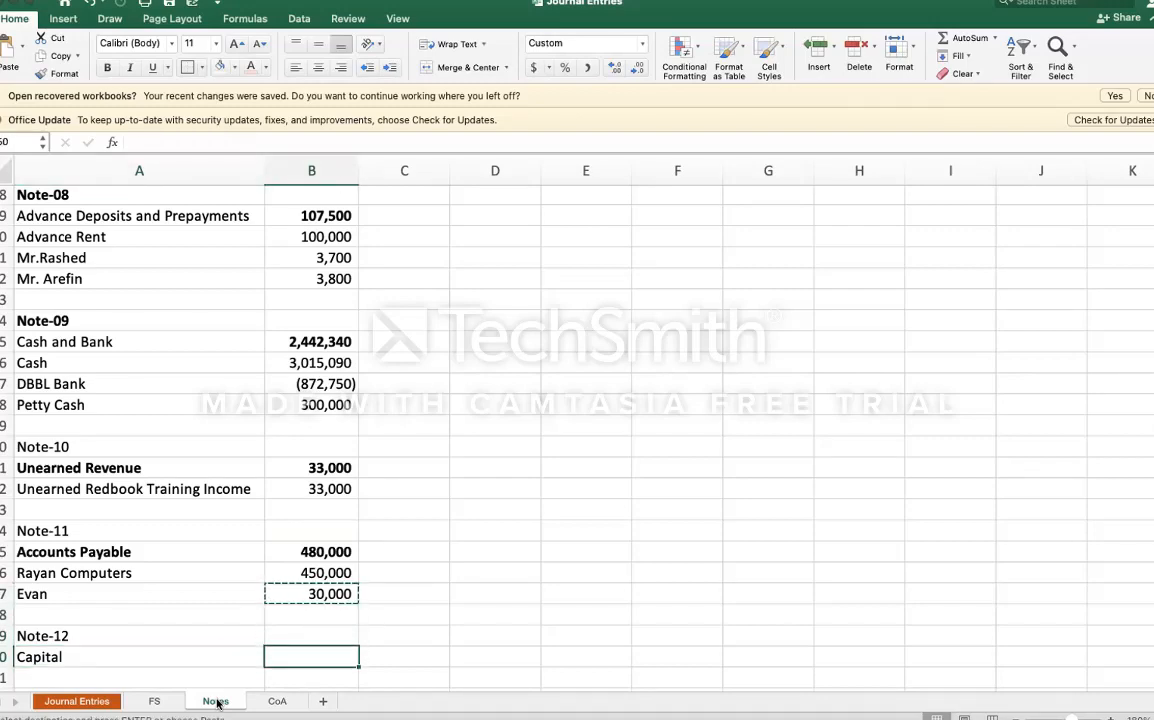
key(Down)
key(Down)
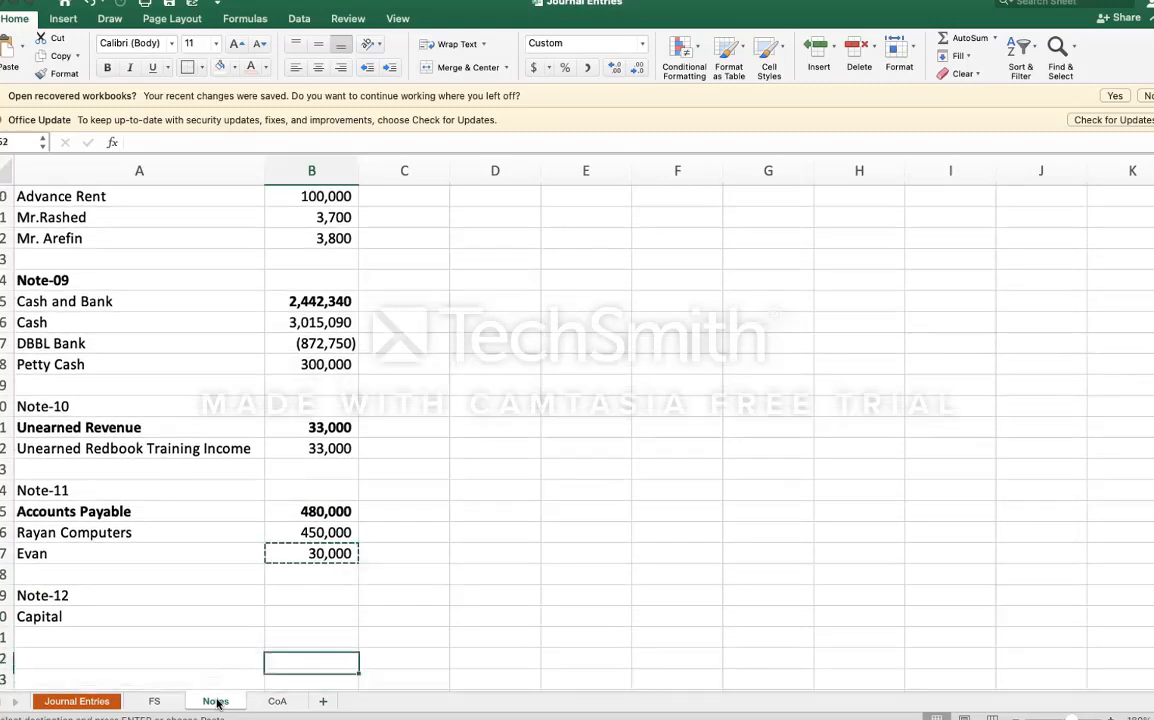
key(Up)
key(Up)
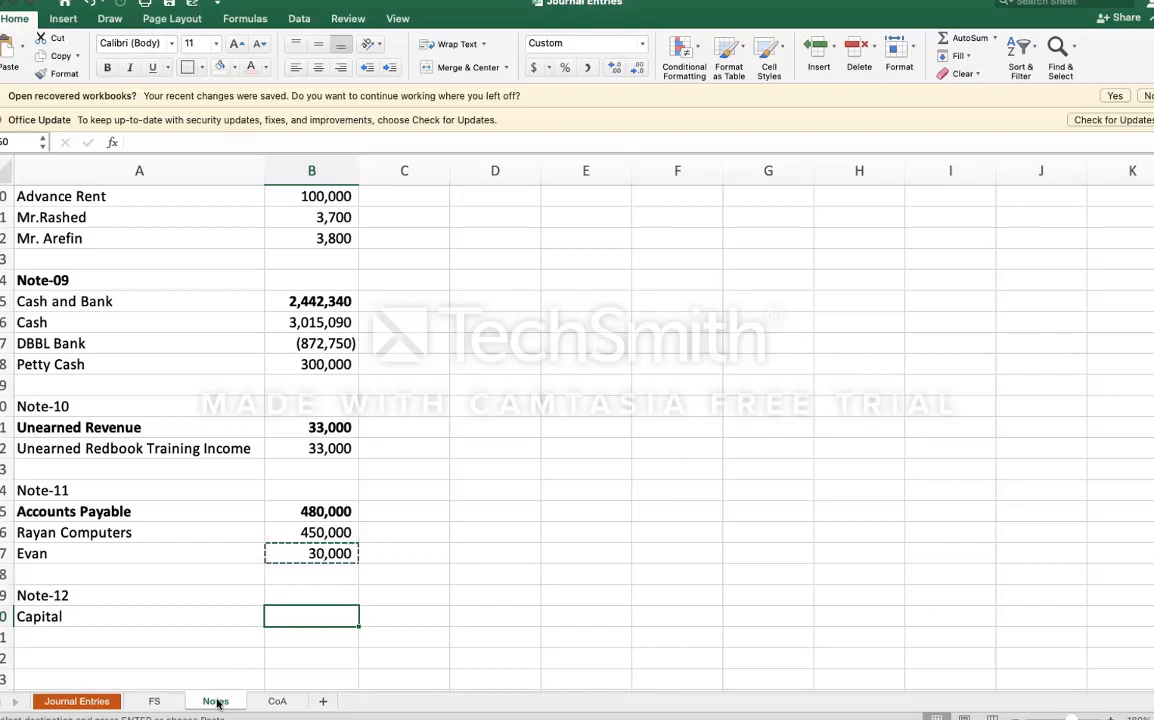
key(super+v)
key(Down)
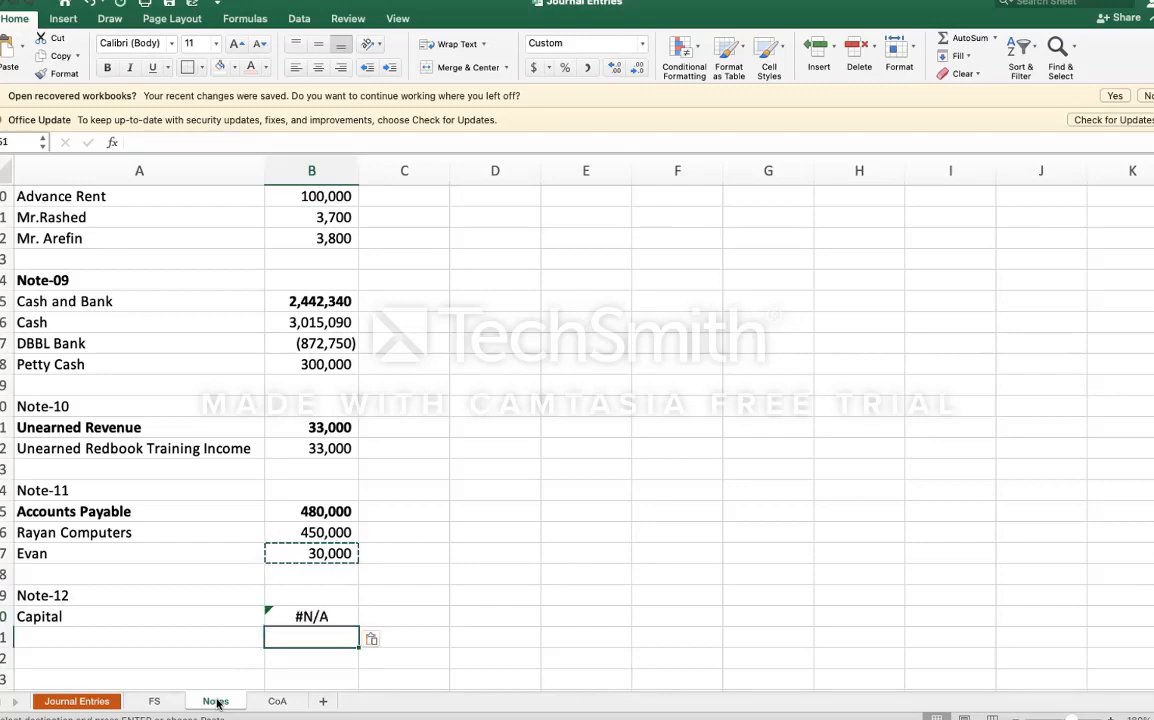
Step: Add a Share Capital line in A61 and fill the lookup formula from B60 down into B61
key(Left)
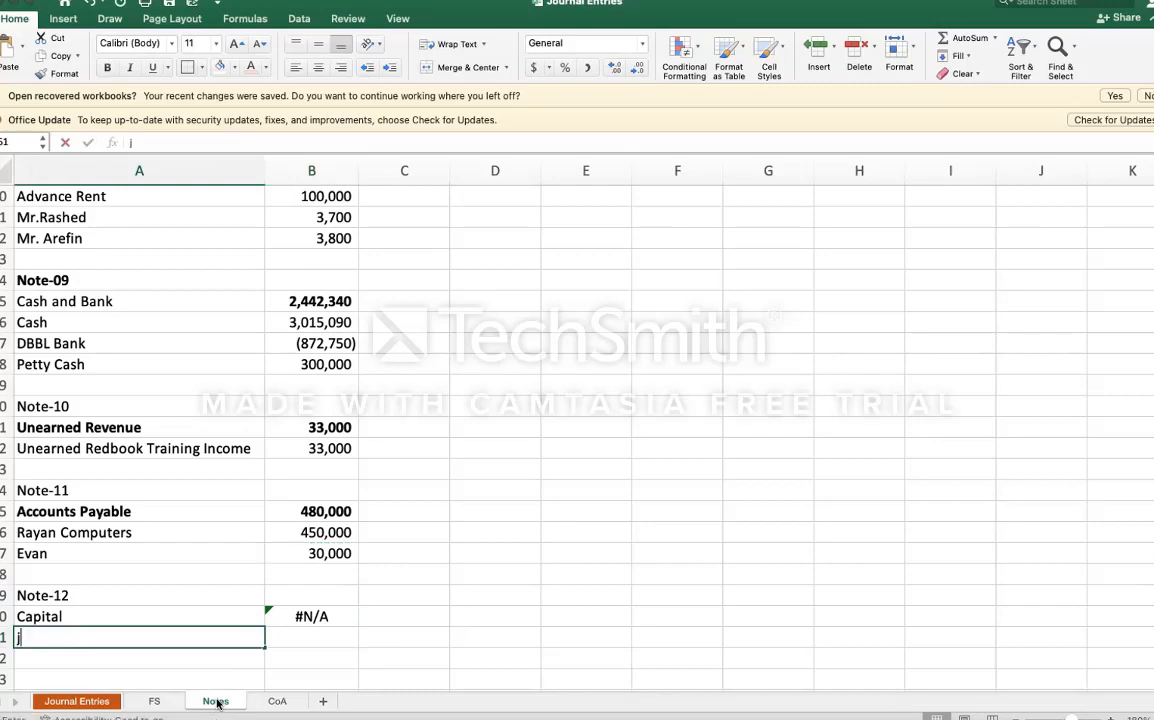
text(O)
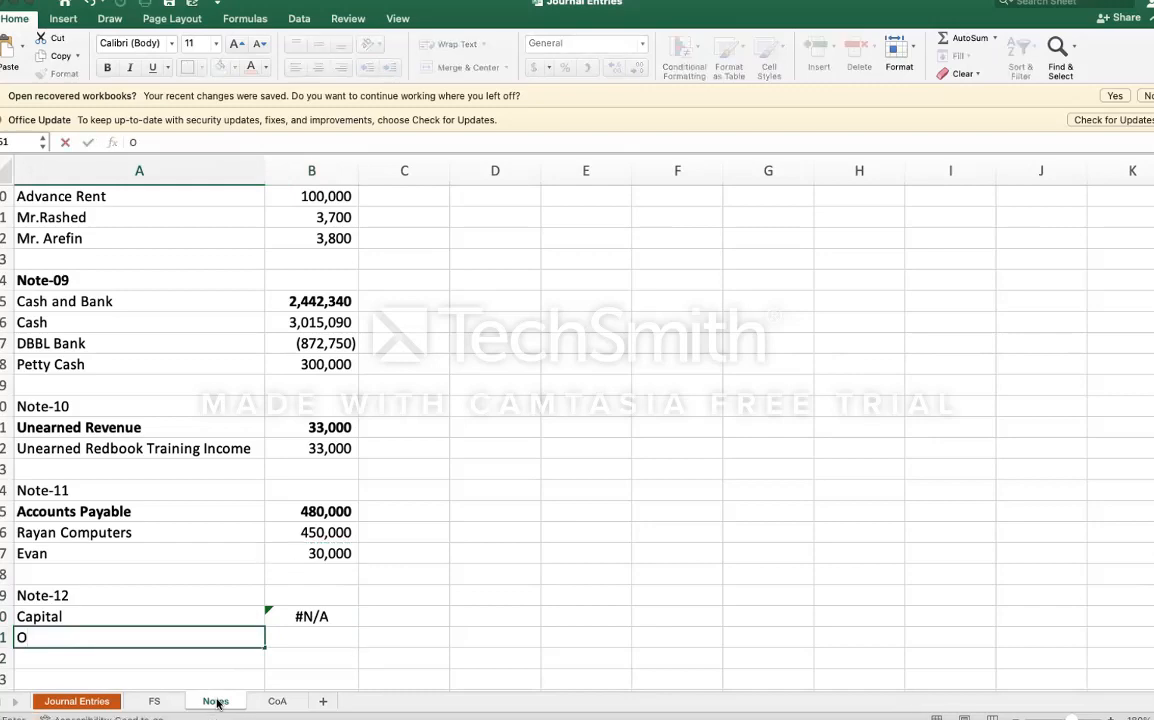
key(BackSpace)
text(Share Capit)
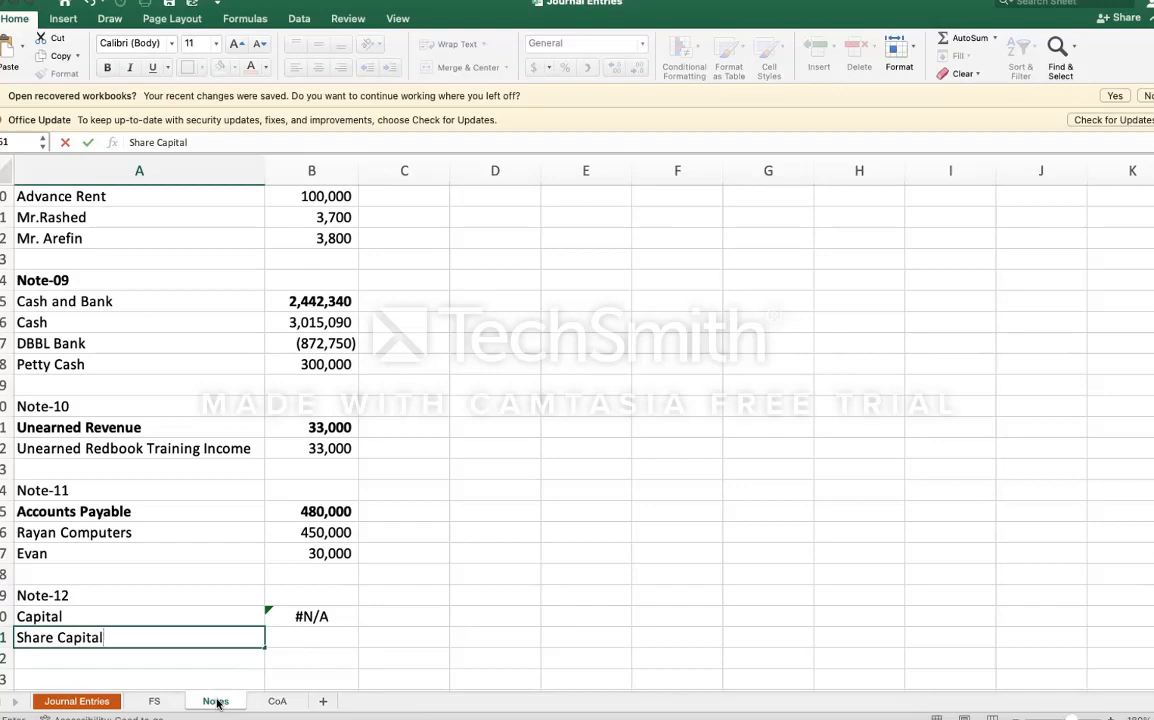
text(al)
key(Tab)
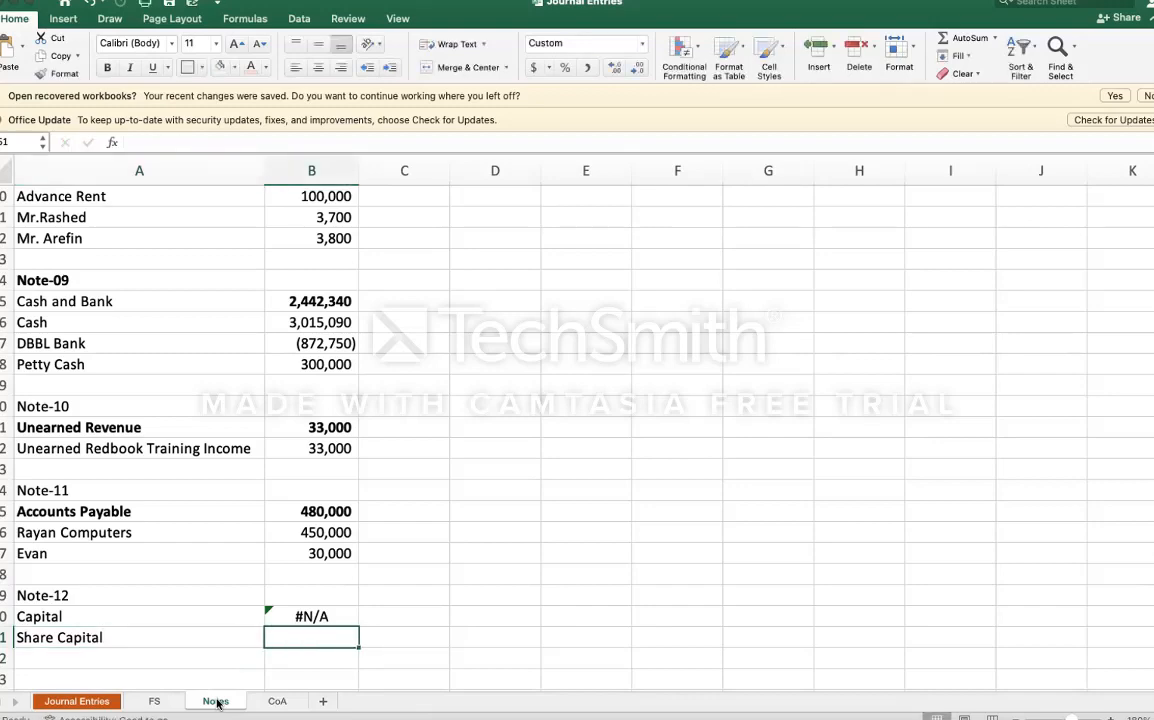
key(ctrl+d)
Step: Try to total the Capital note in B60 with =SUM(B60:B61), extending the range to B60:B62
key(Up)
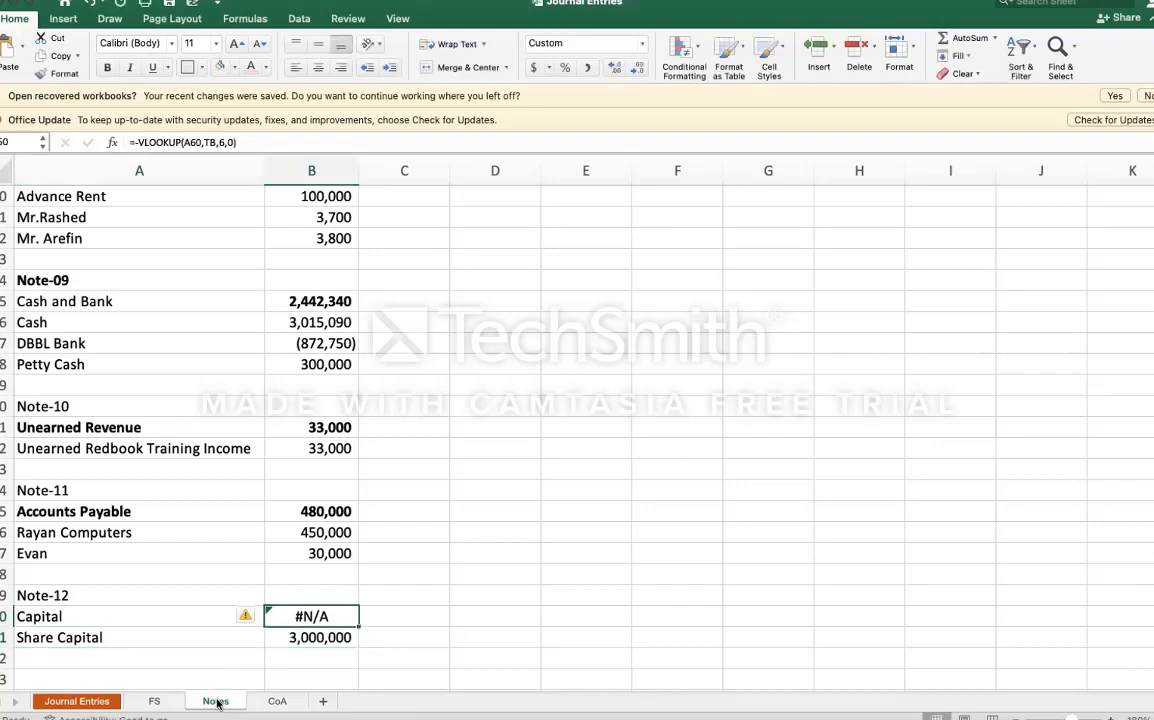
text(=sum()
key(shift+Down)
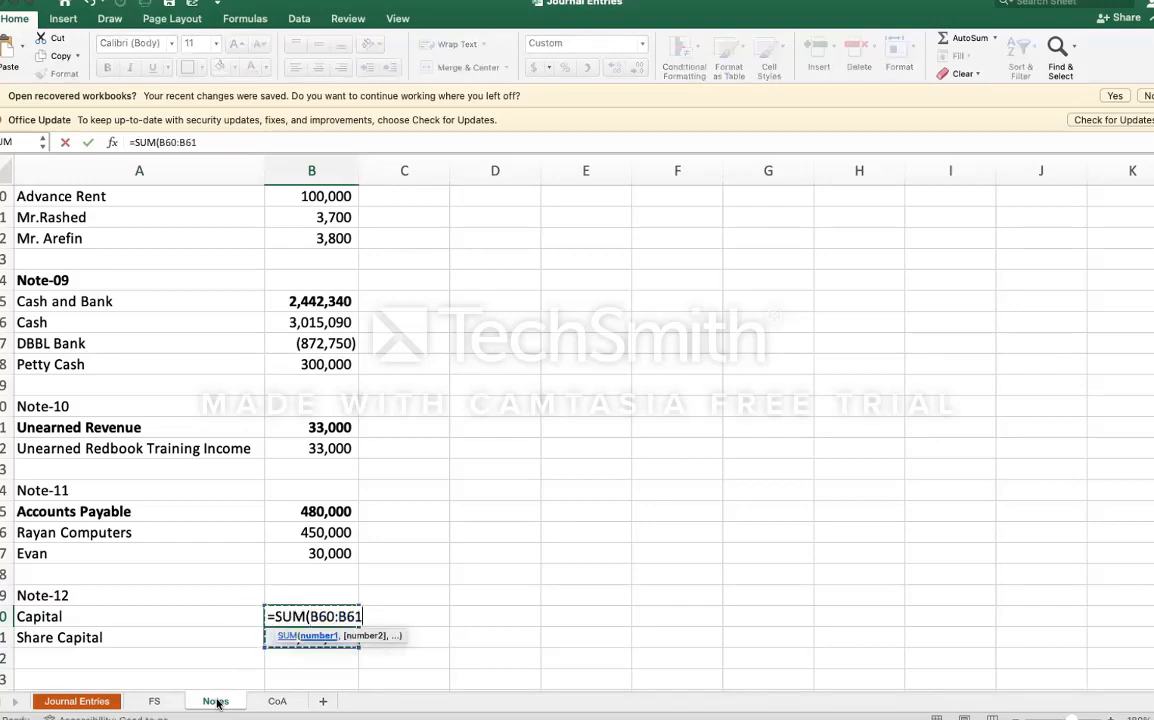
key(Return)
key(Return)
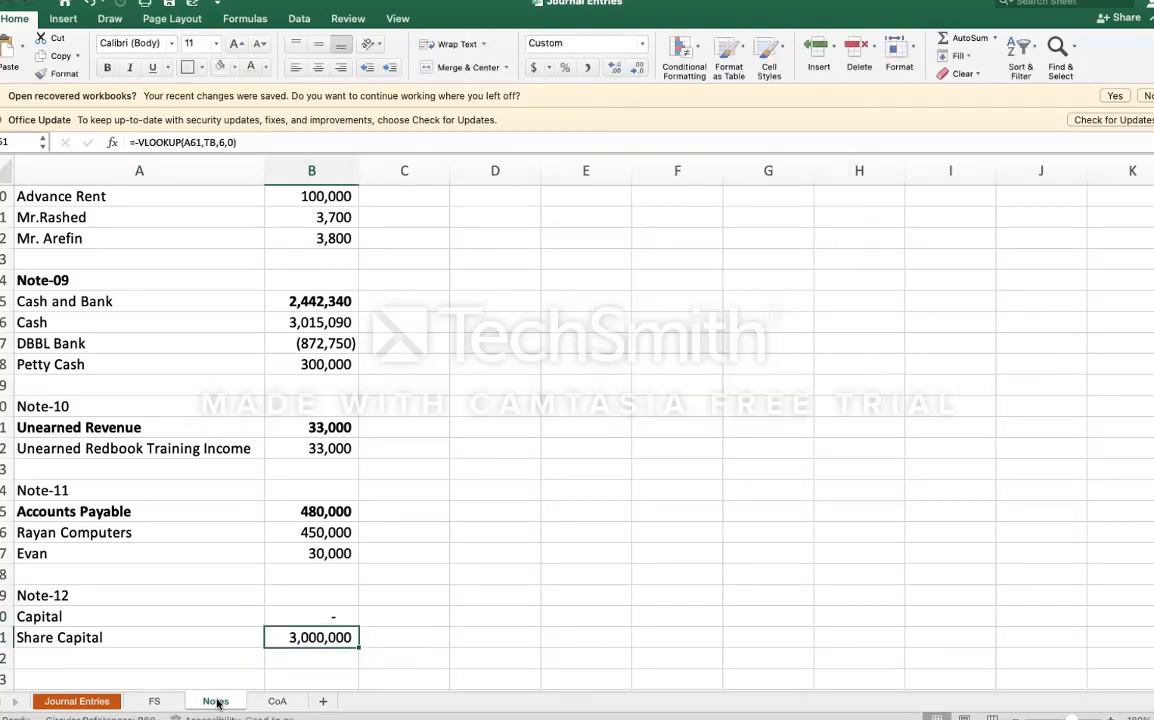
key(Up)
key(F2)
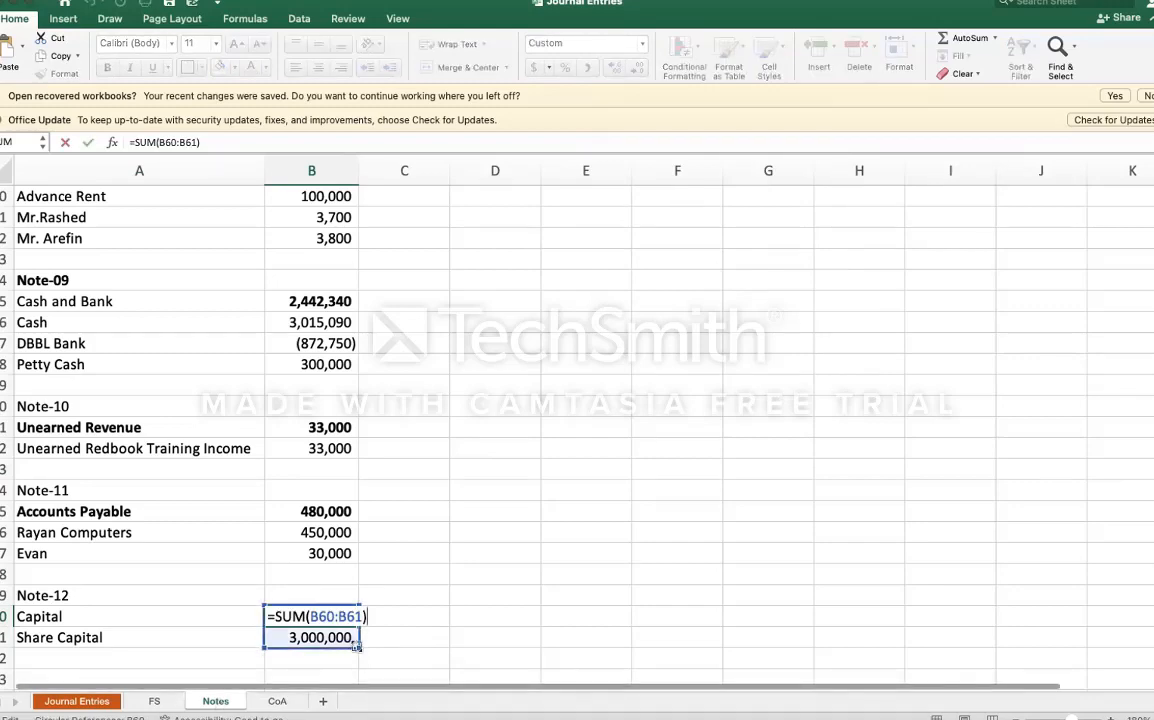
drag(358, 646, 357, 660)
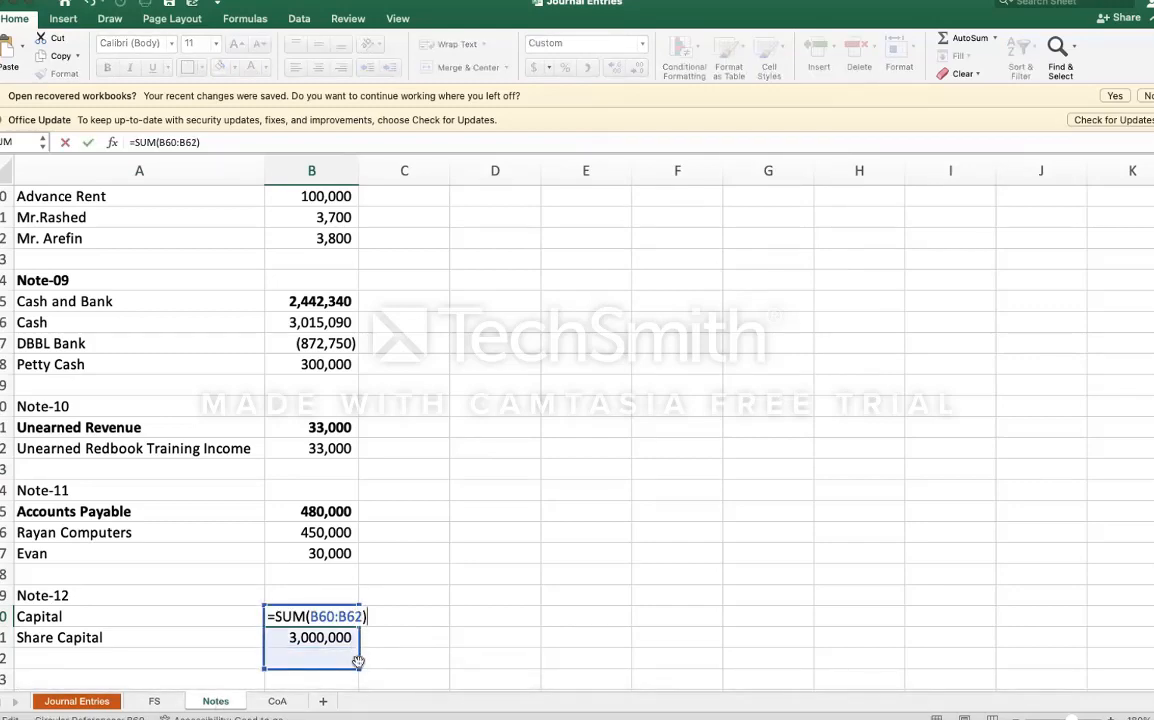
key(Return)
key(Return)
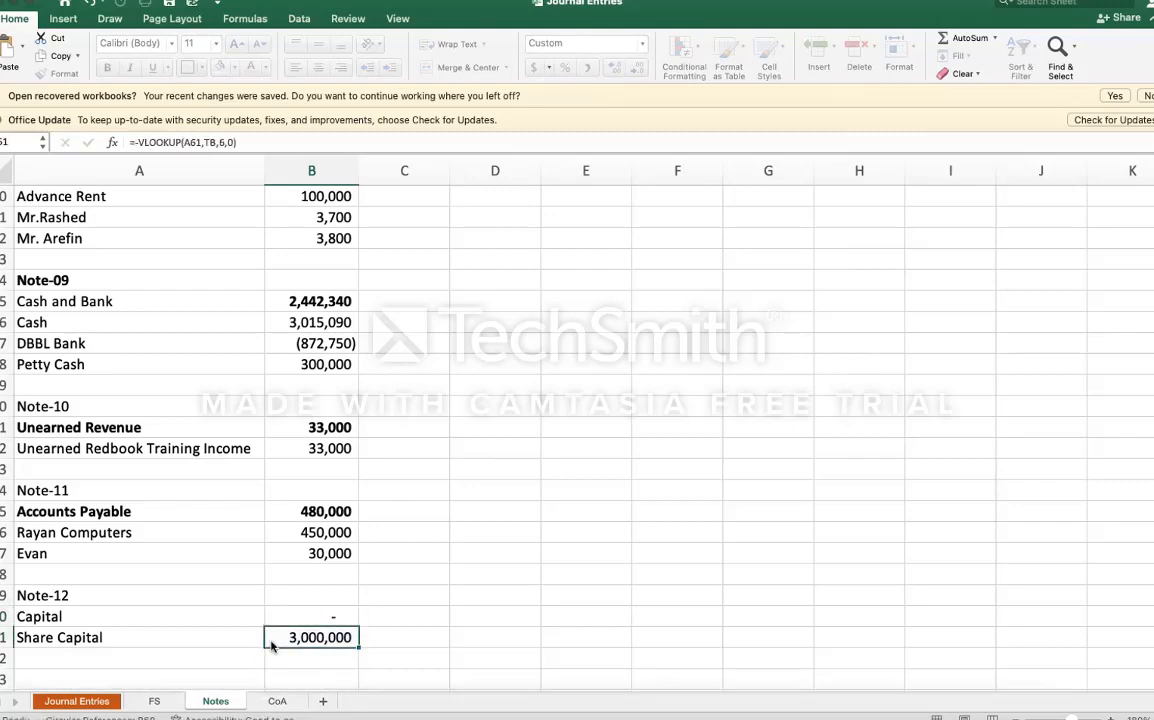
Step: Add a Retained Earning line in A62 below Share Capital
key(Left)
text(tained)
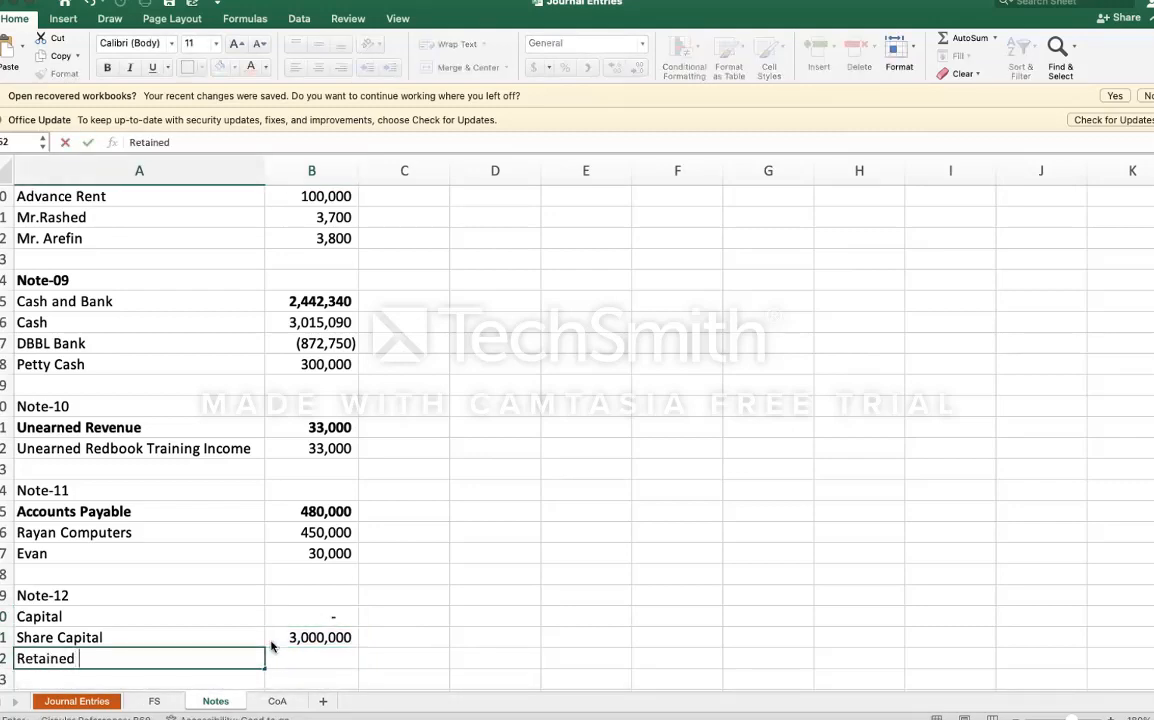
text( Earning)
key(Return)
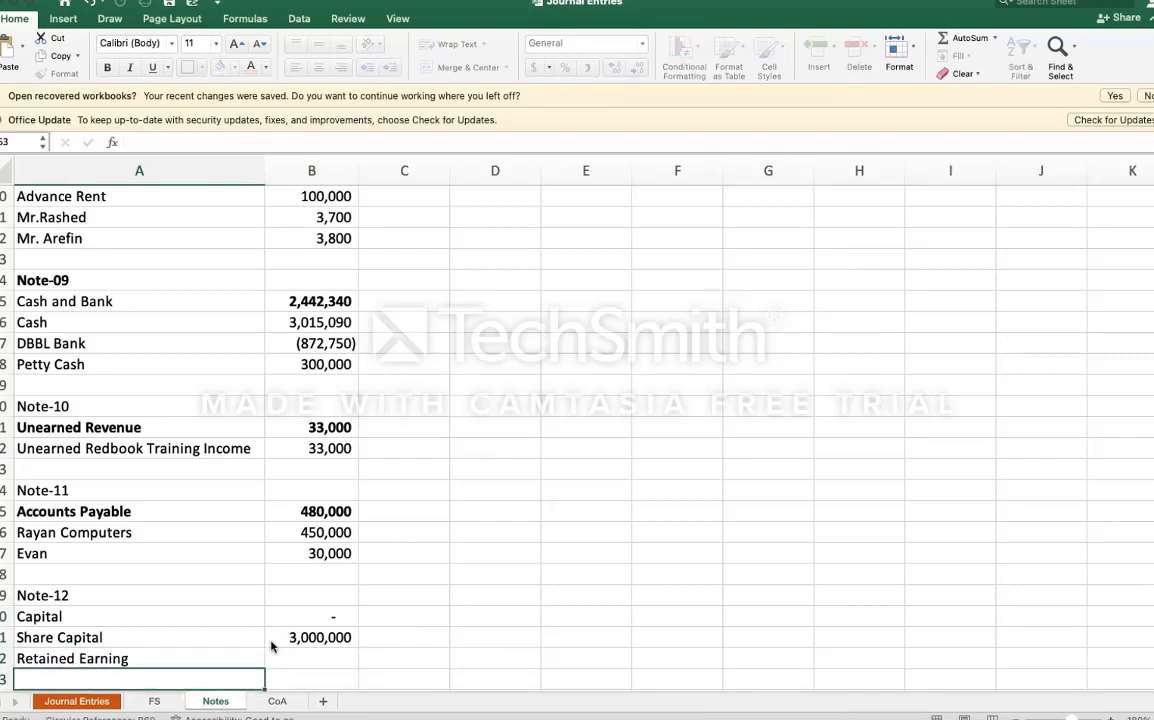
Step: Link the Retained Earning amount in B62 to Profit after Tax on the FS sheet with =FS!C16
key(Up)
key(Right)
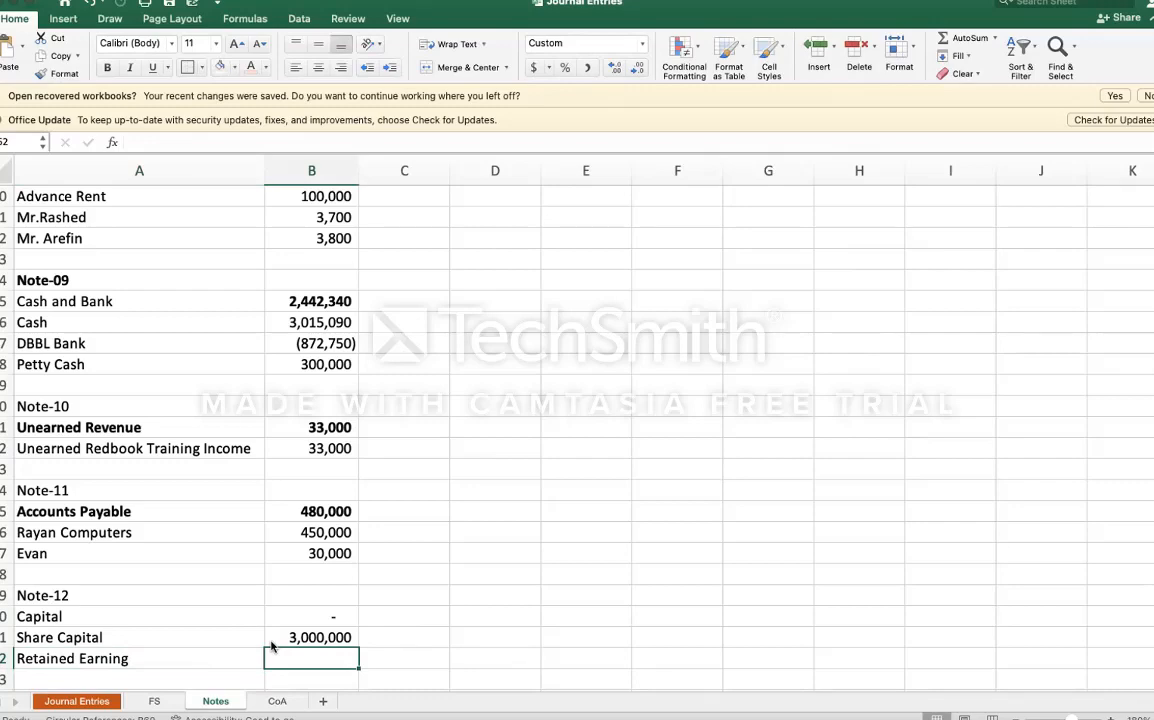
text(=)
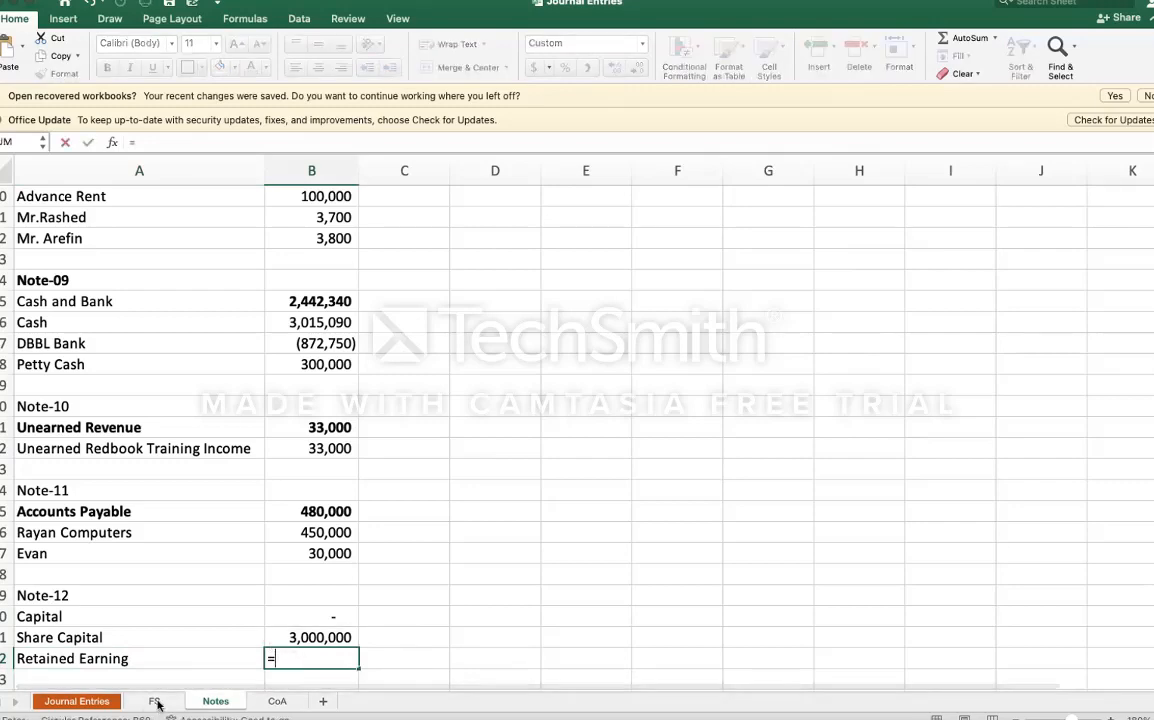
click(155, 702)
scroll(300, 458, up, 3)
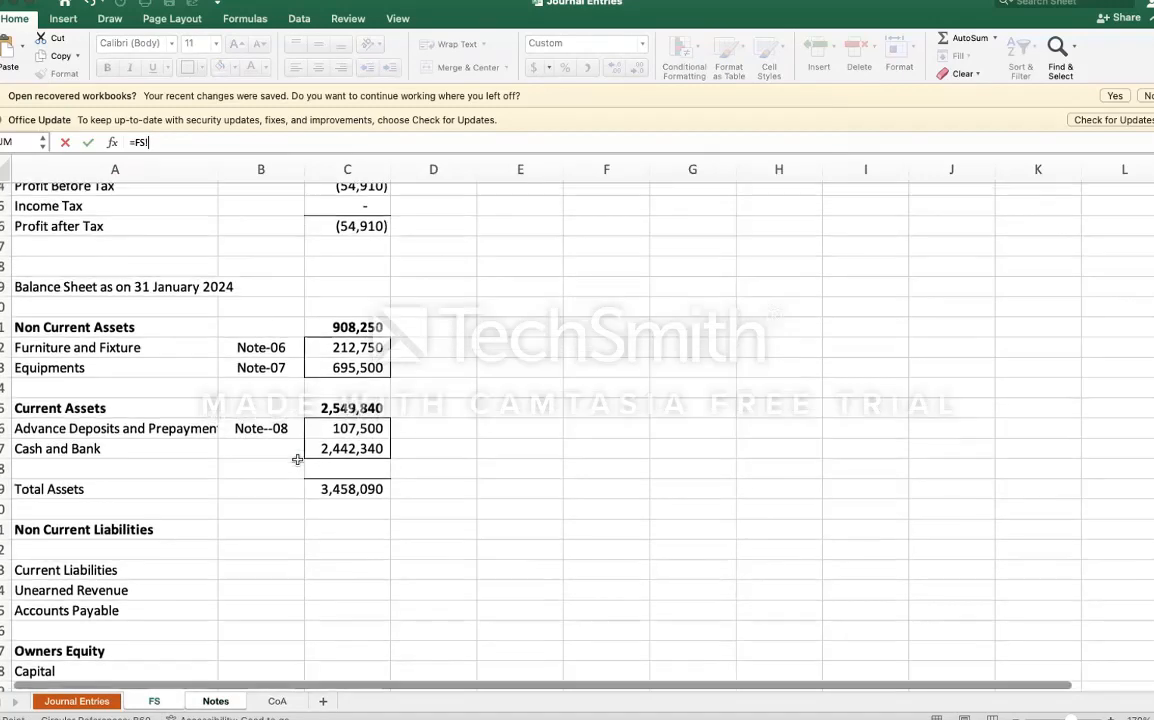
click(348, 228)
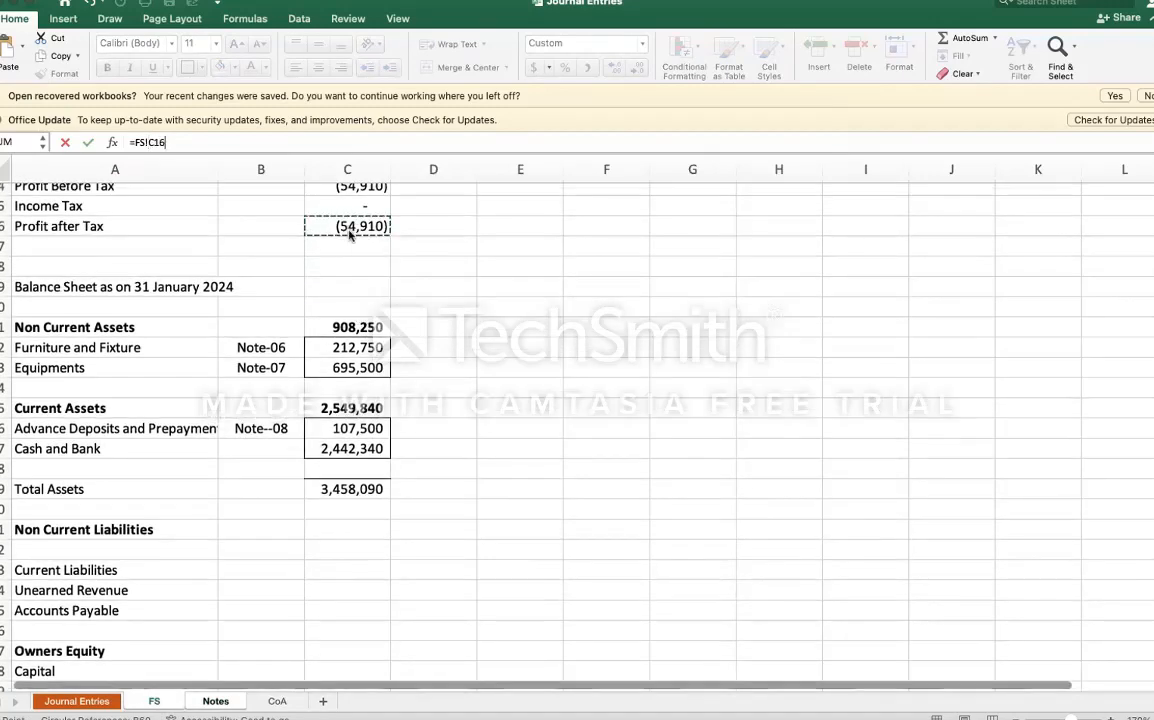
key(Return)
click(333, 660)
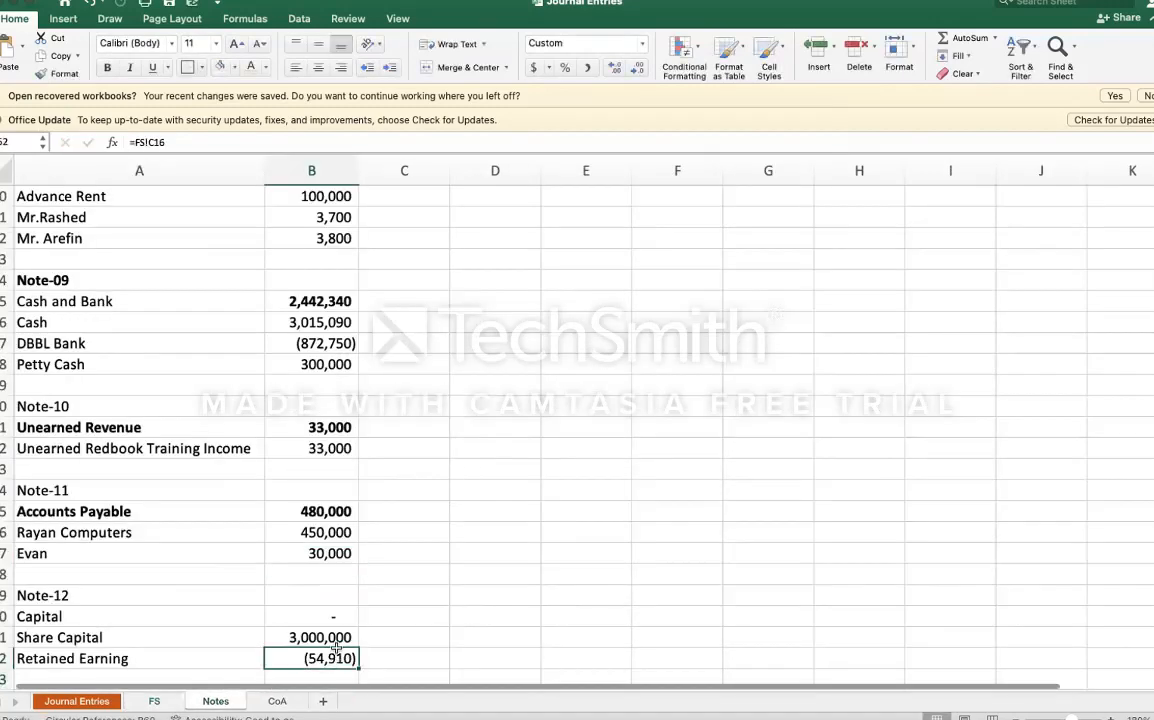
Step: Total the Capital note in B60 with =SUM(B61:B62)
click(324, 615)
text(=SUM()
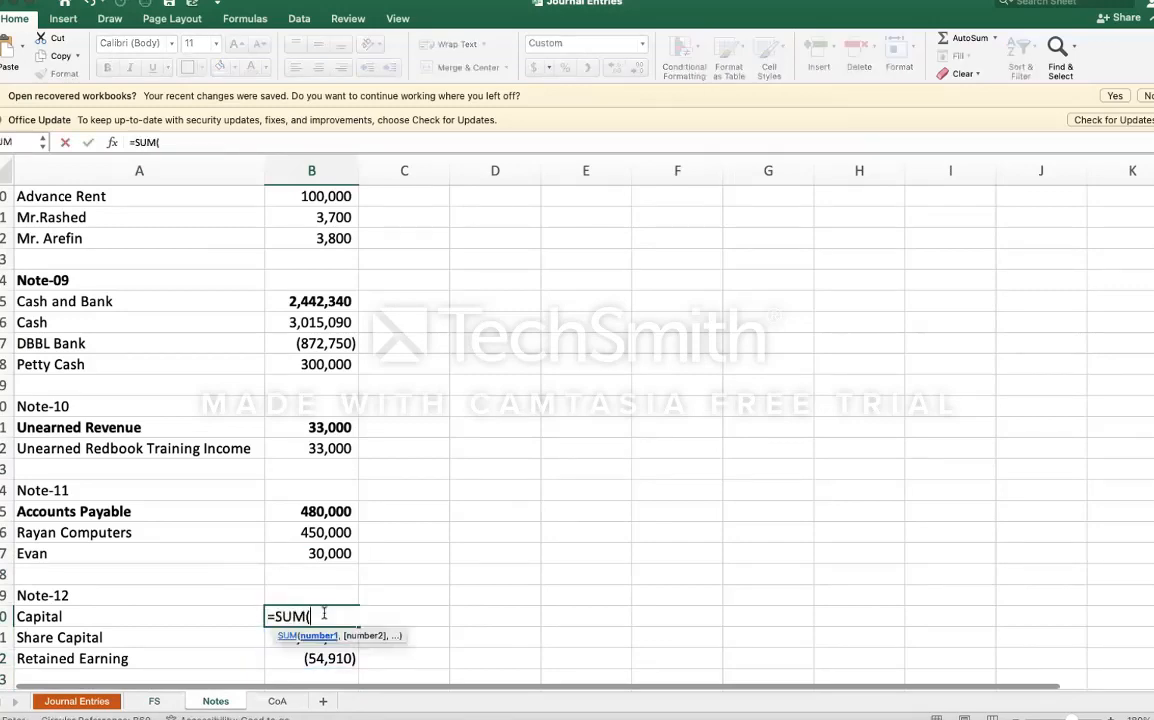
key(Down)
key(shift+Down)
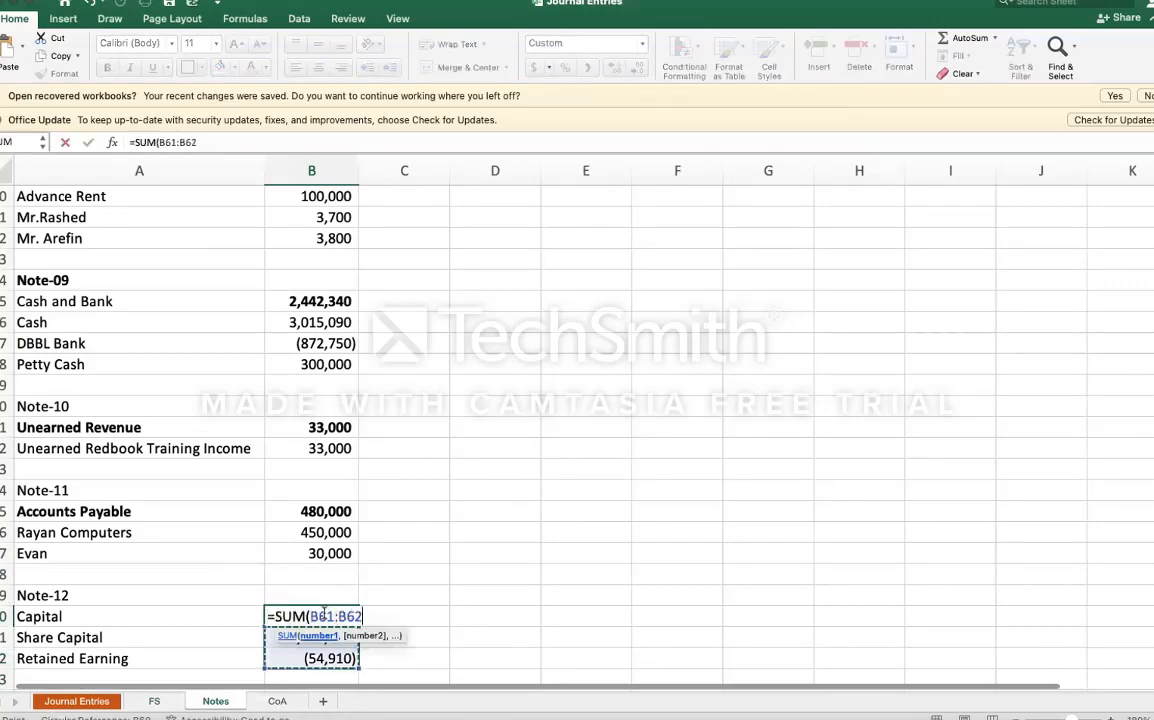
key(Return)
click(324, 616)
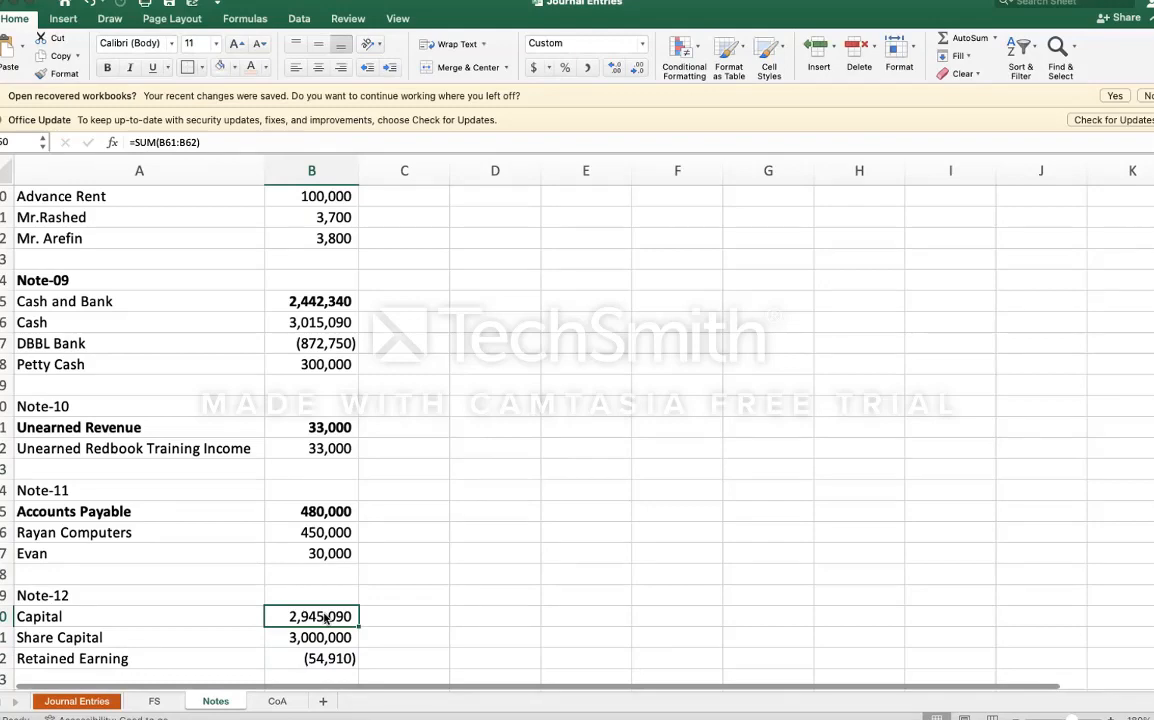
Step: Bold the Capital label and its total in A60:B60 of the Notes sheet
key(shift+Left)
key(super+b)
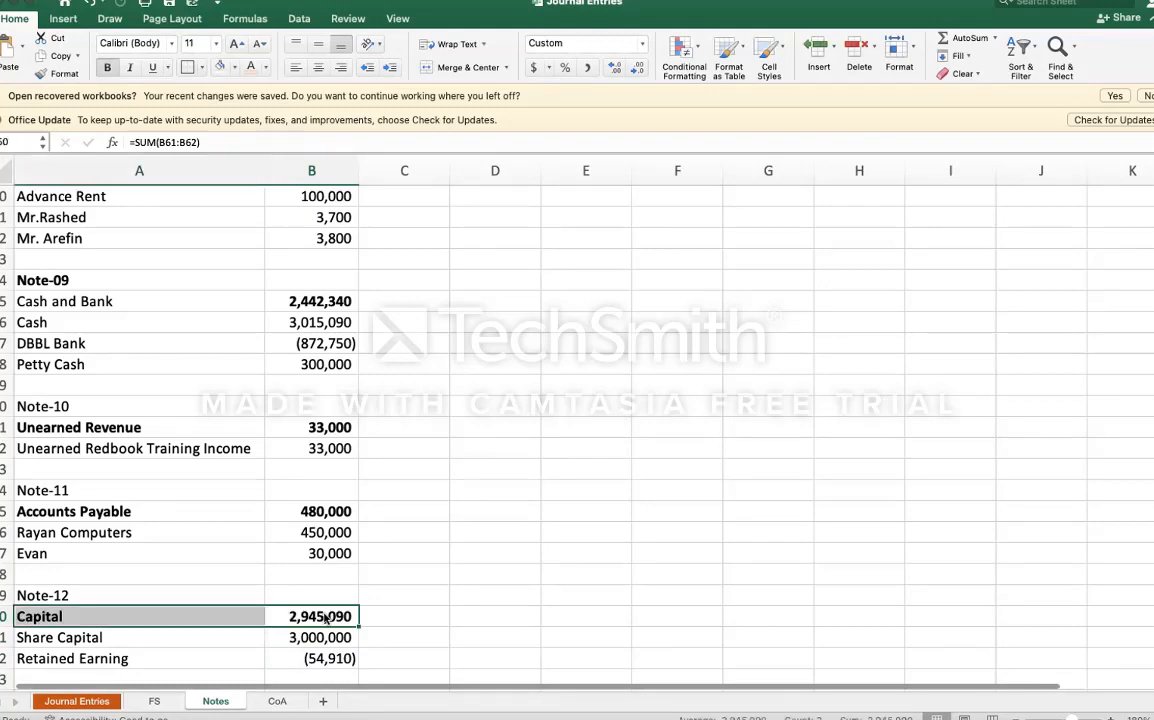
click(438, 614)
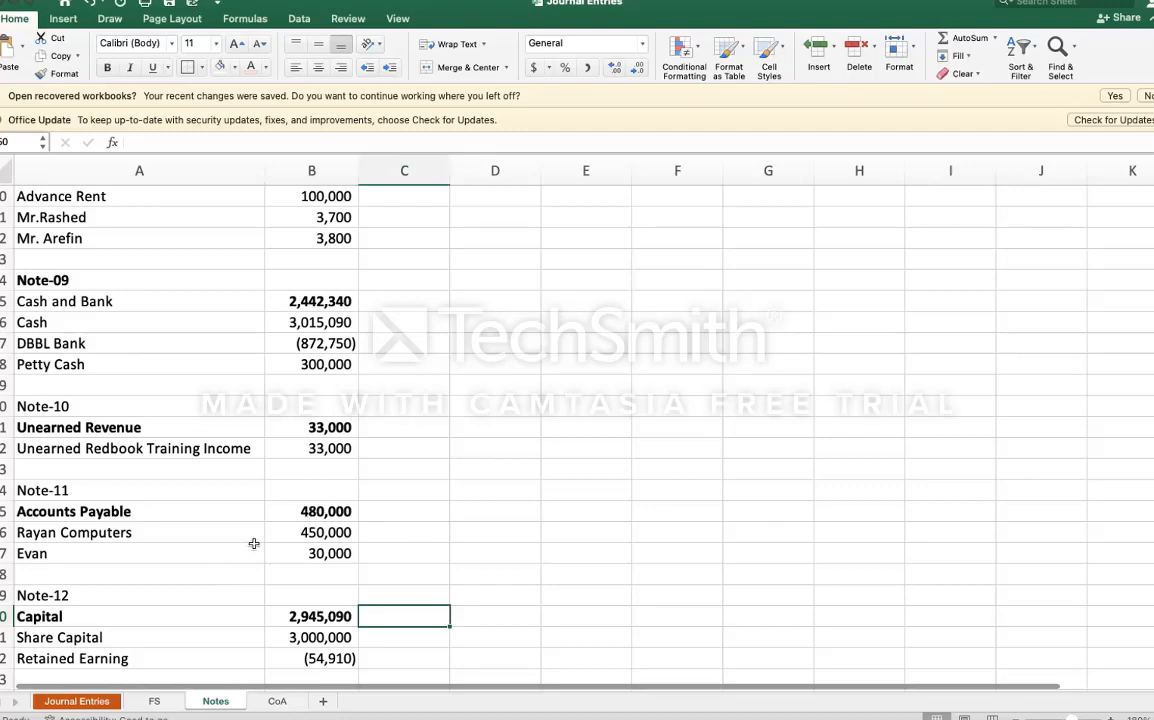
Step: Bold the Current Liabilities heading in A33 on the FS sheet
click(154, 701)
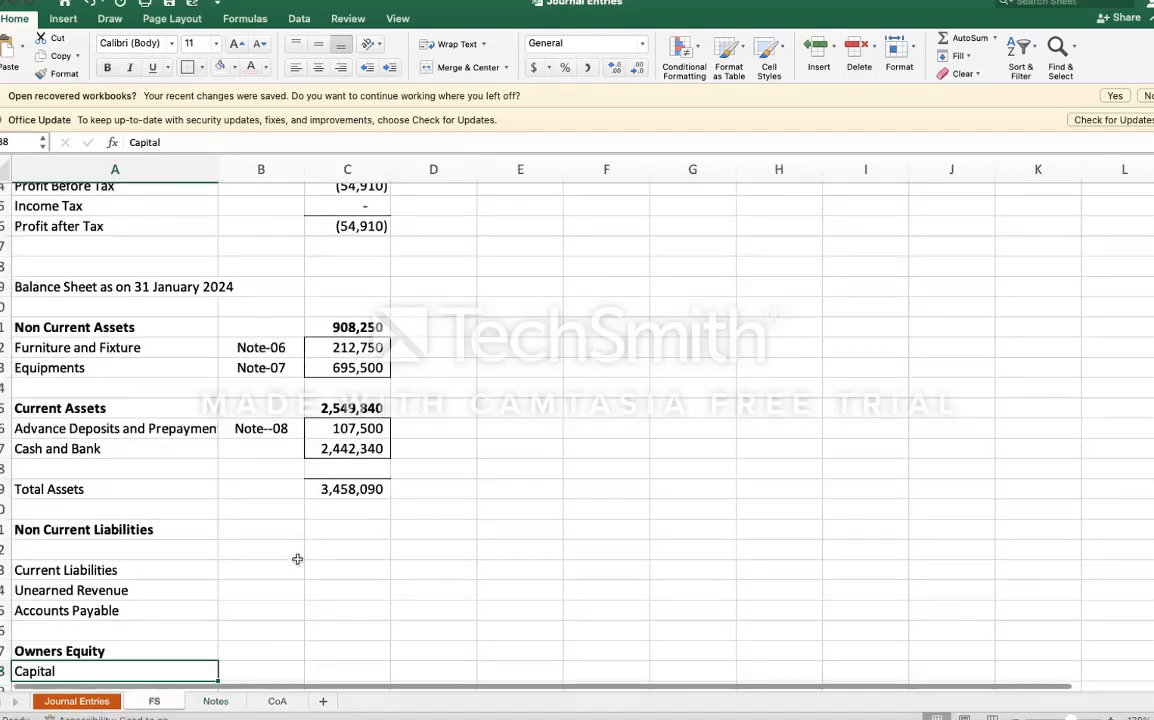
click(221, 578)
key(Left)
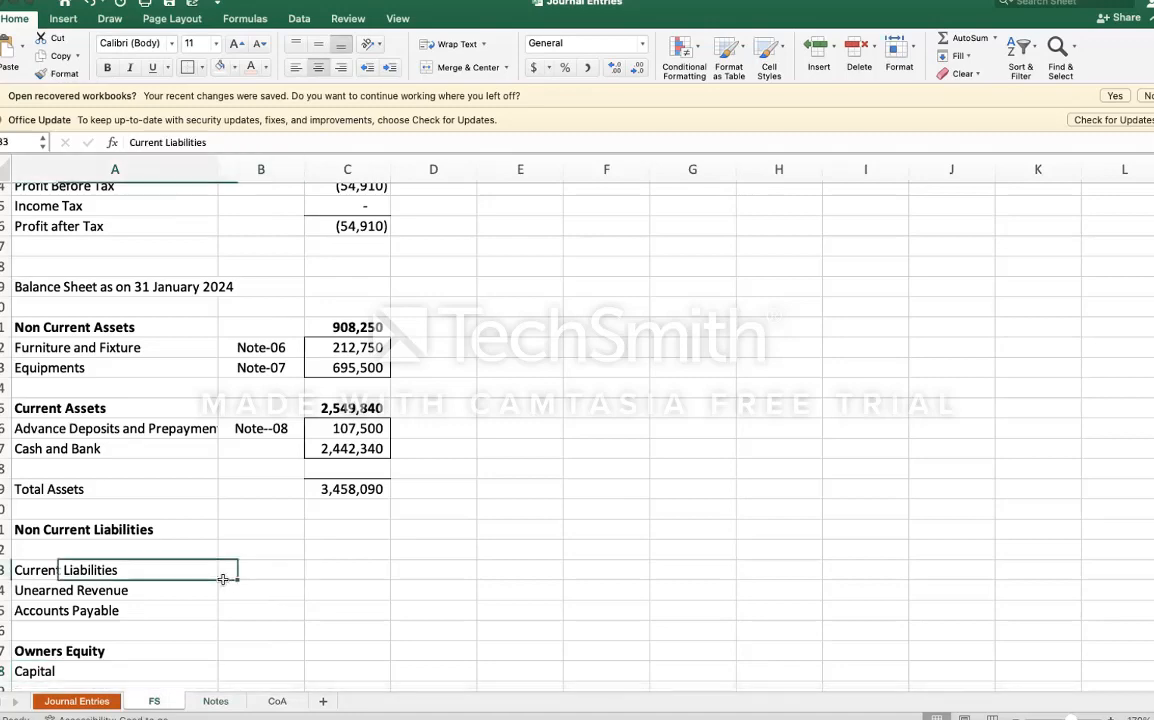
key(super+b)
key(Down)
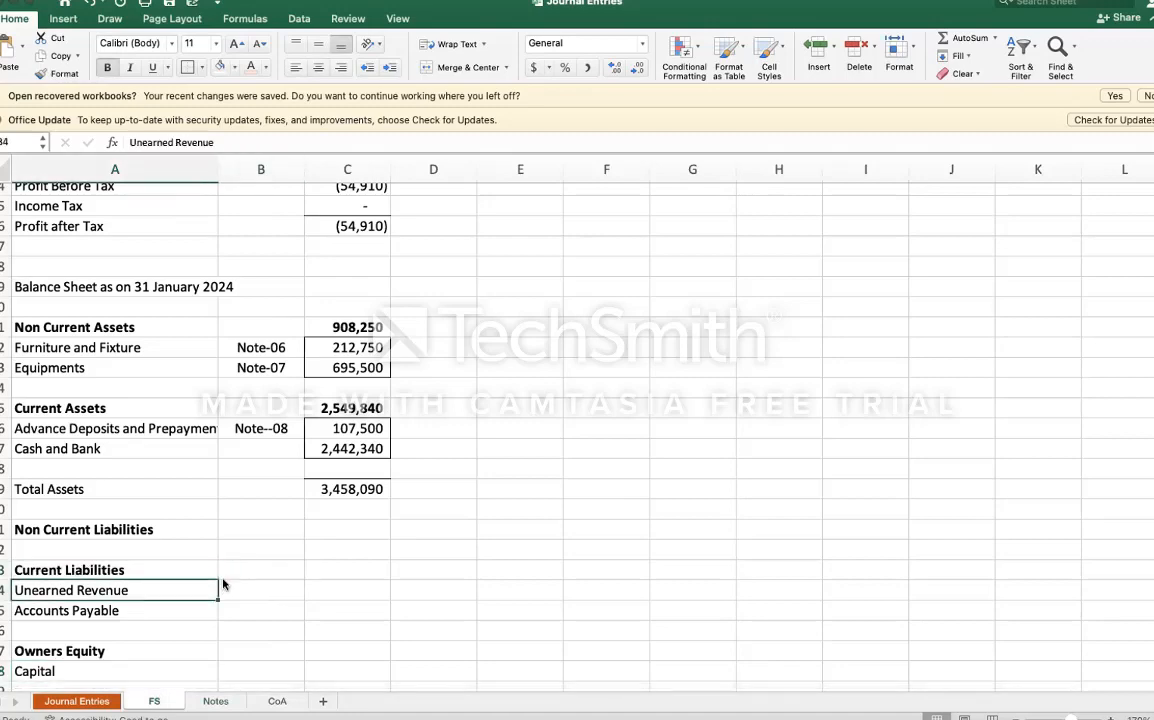
Step: Copy the Cash and Bank lookup formula from C27 into C34 and C35 for Unearned Revenue and Accounts Payable
click(223, 579)
key(Up)
key(Up)
key(Up)
key(Up)
key(Up)
key(Up)
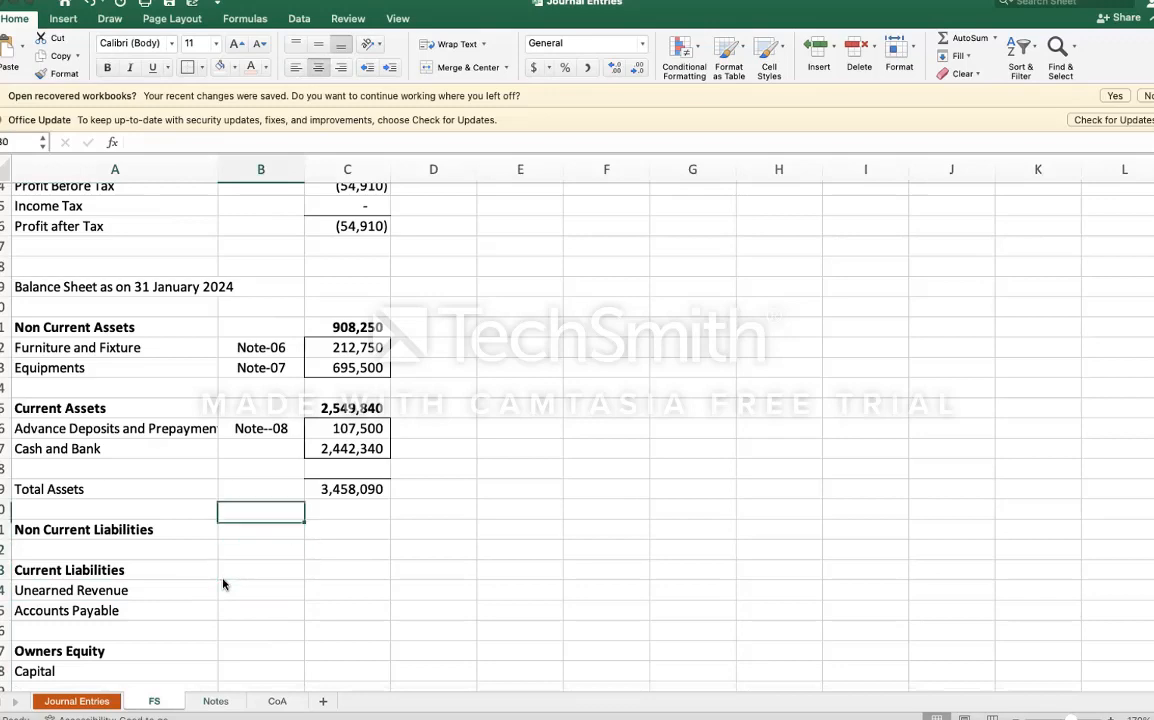
key(Right)
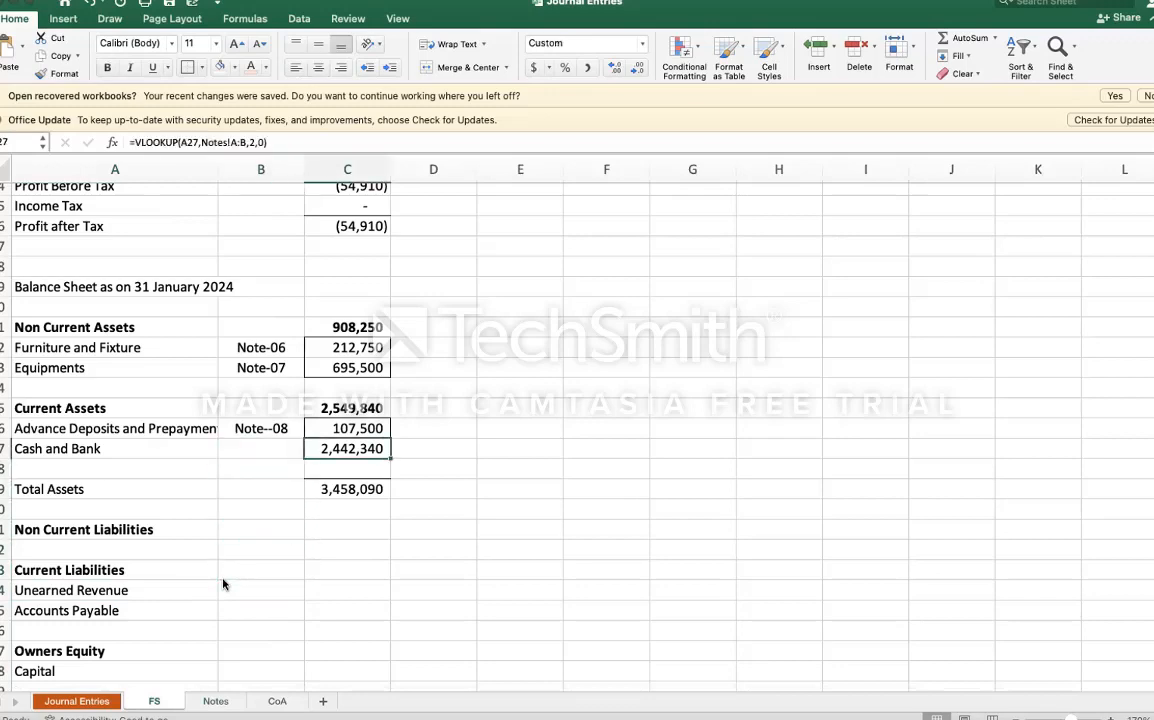
key(super+c)
key(Down)
key(Down)
key(Down)
key(Down)
key(Down)
key(Down)
key(Down)
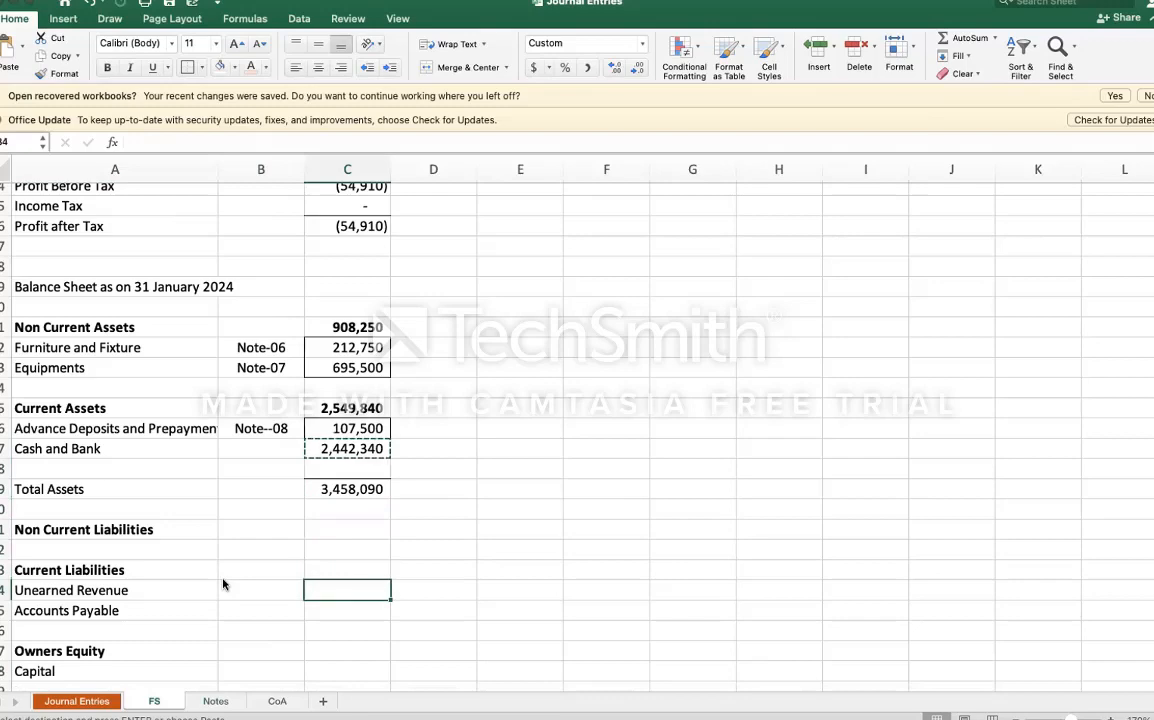
key(super+v)
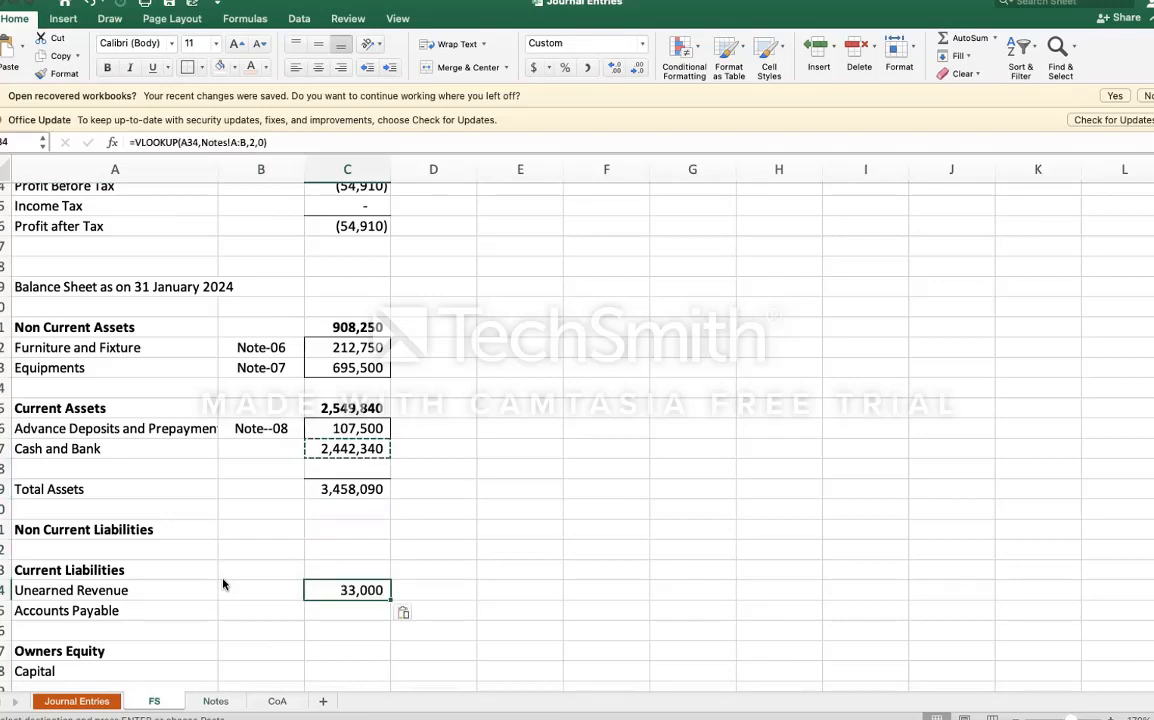
key(Down)
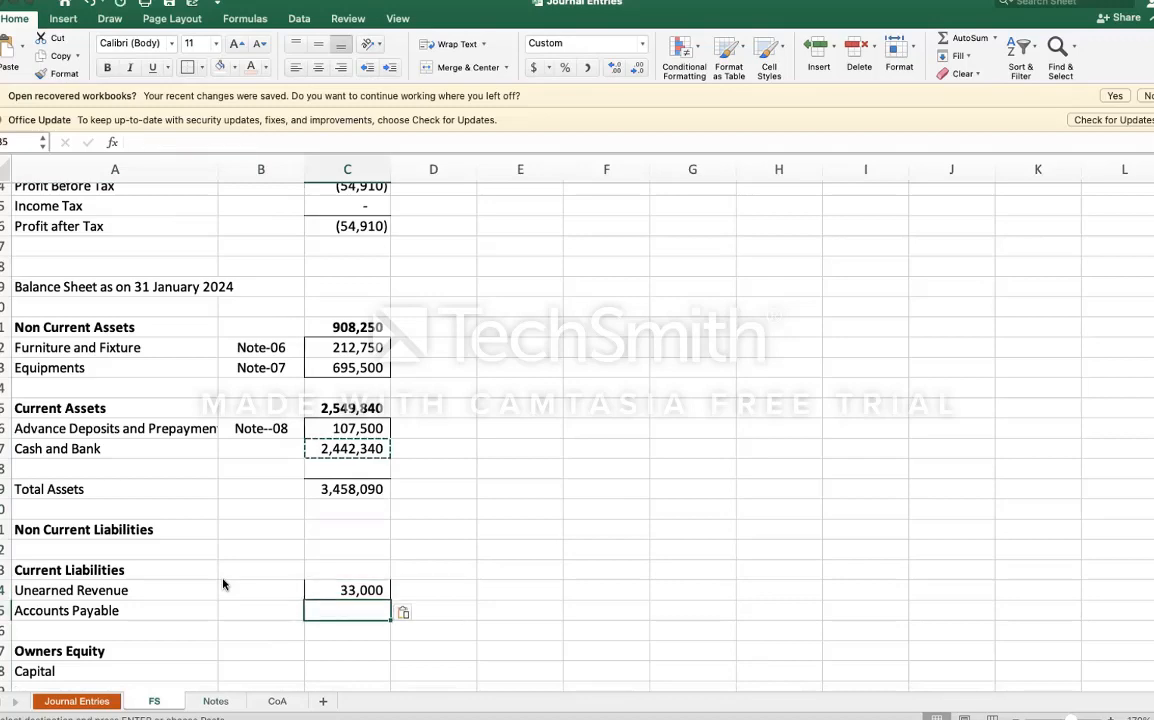
key(Return)
Step: Remove the cell borders from the Unearned Revenue and Accounts Payable amounts in C34:C35
key(Up)
key(shift+Down)
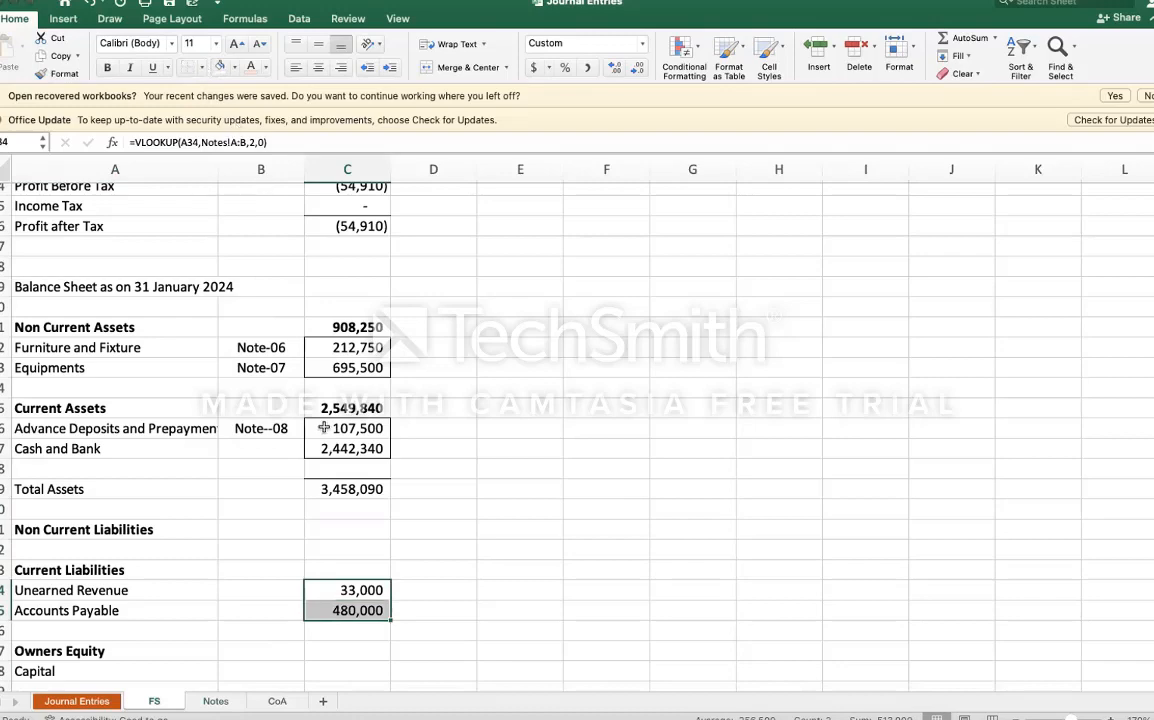
key(Down)
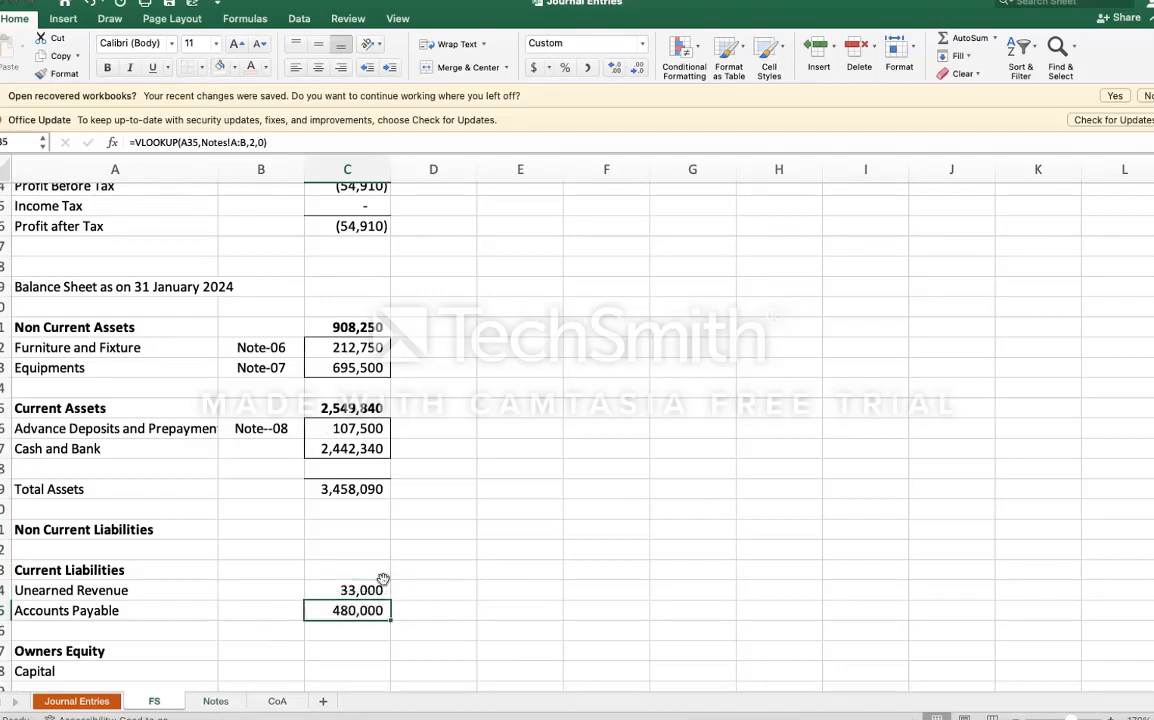
Step: Copy the Accounts Payable lookup formula from C35 into C38 for Capital
key(ctrl+c)
key(Down)
key(Down)
key(Down)
key(Down)
key(Down)
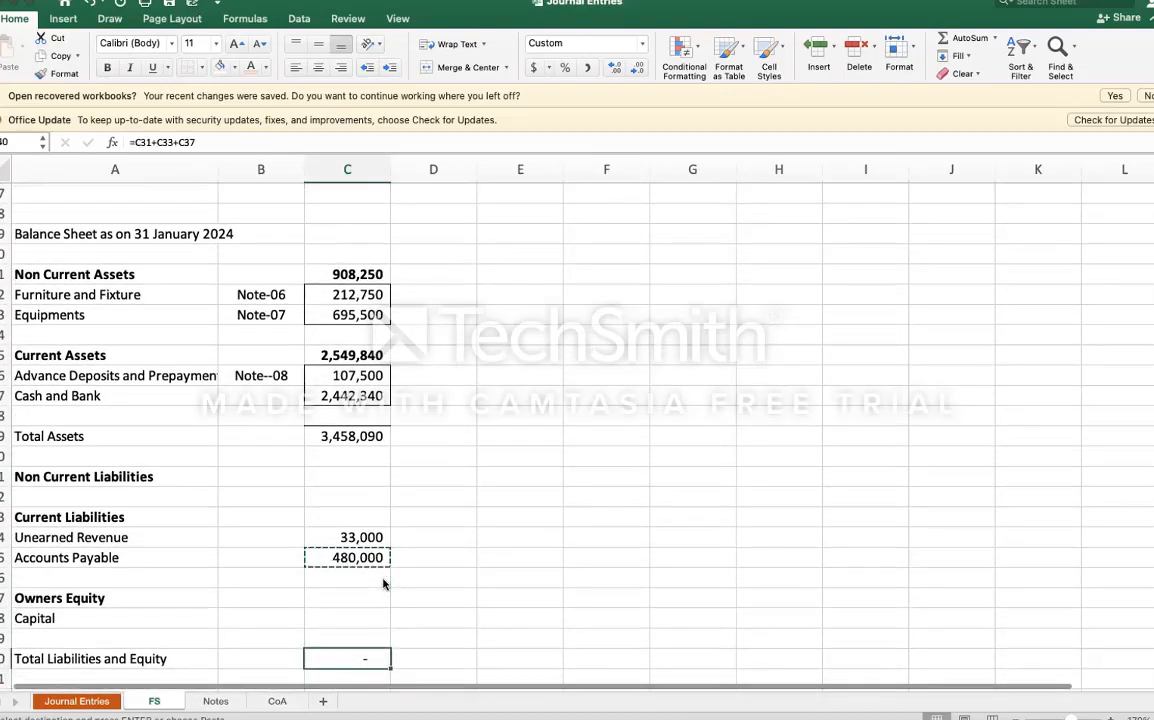
key(Up)
key(Up)
key(ctrl+v)
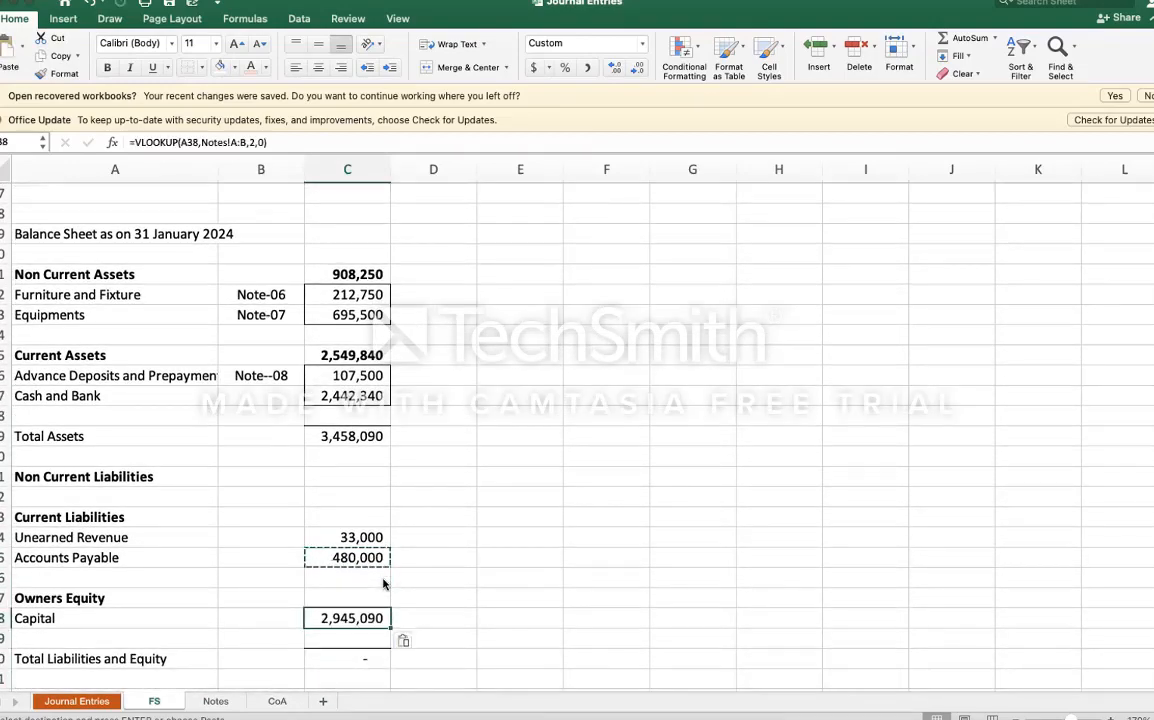
Step: Check which cells the Total Liabilities and Equity formula in C40 references
key(Down)
key(Down)
key(Down)
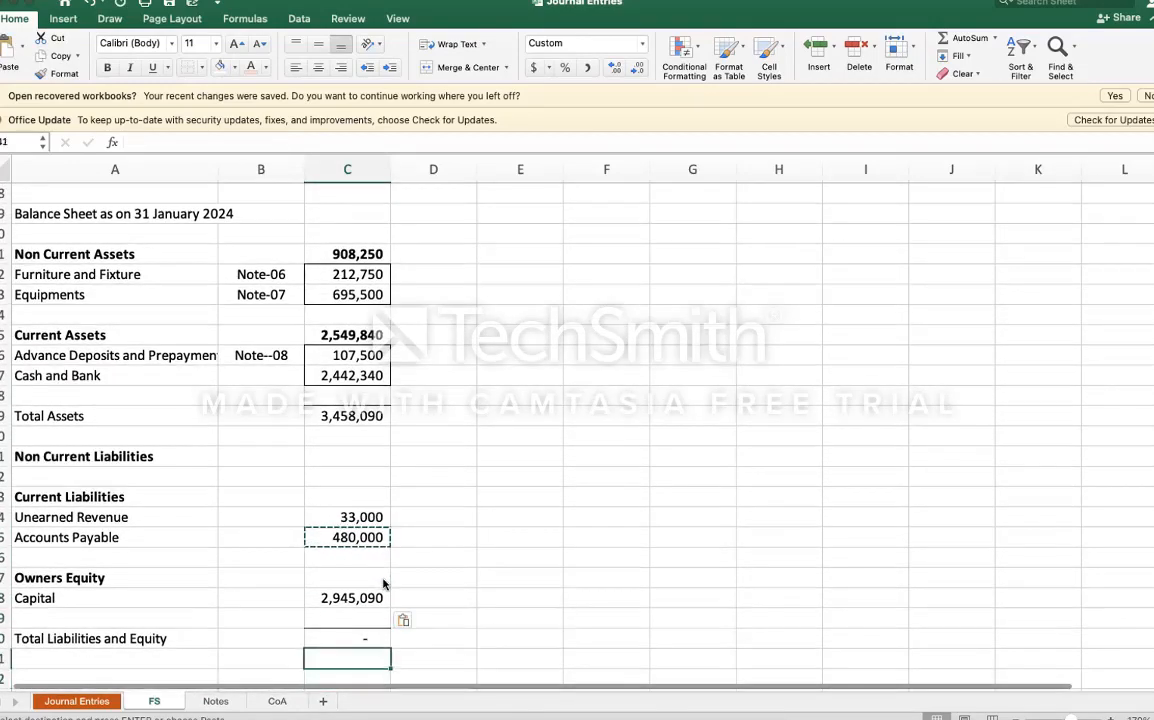
key(Up)
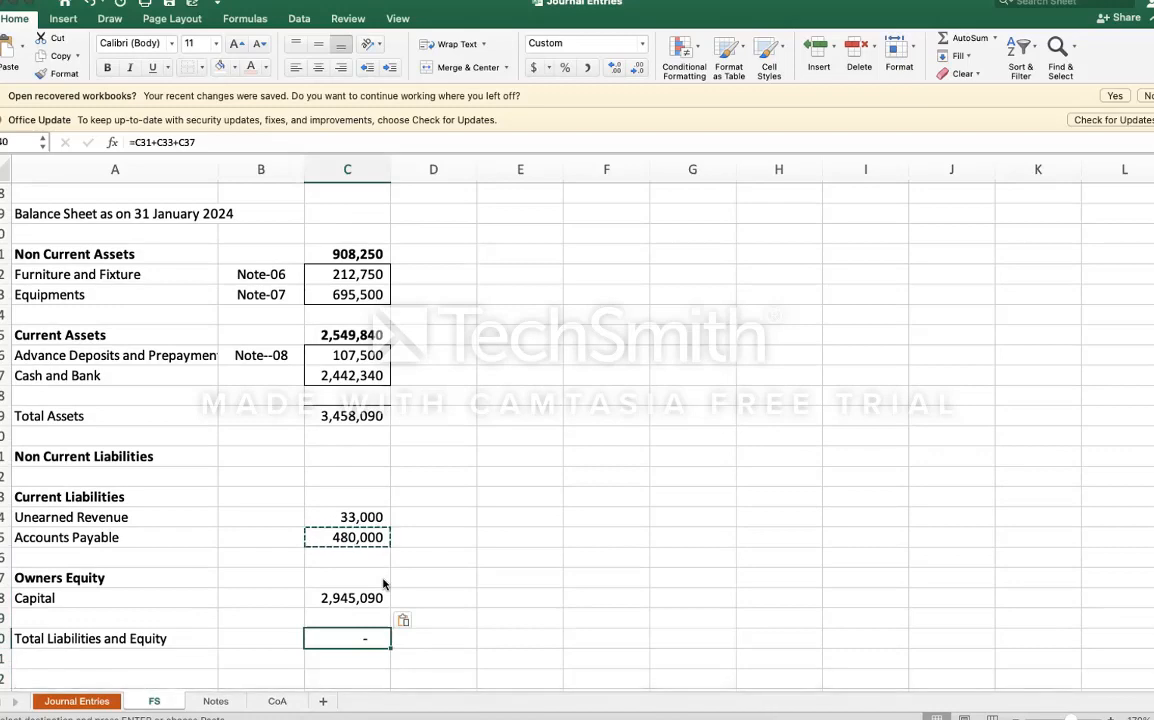
key(F2)
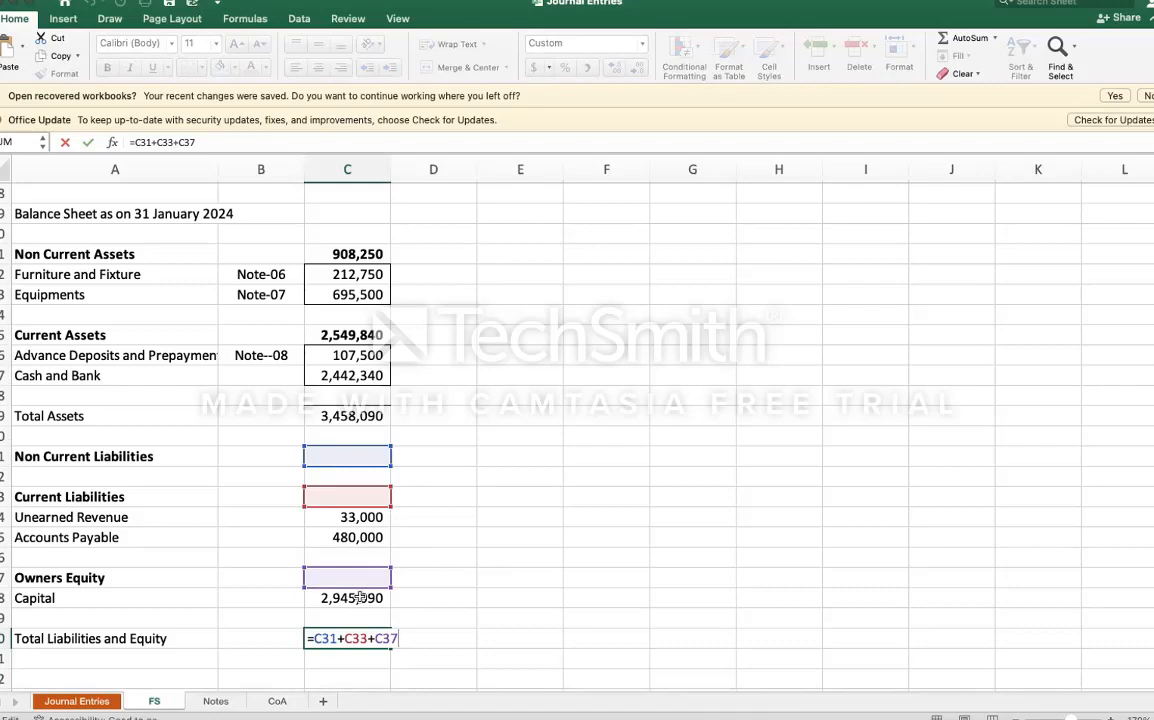
key(Return)
Step: Subtotal Current Liabilities in C33 with =SUM(C34:C35)
key(Up)
key(Up)
key(Up)
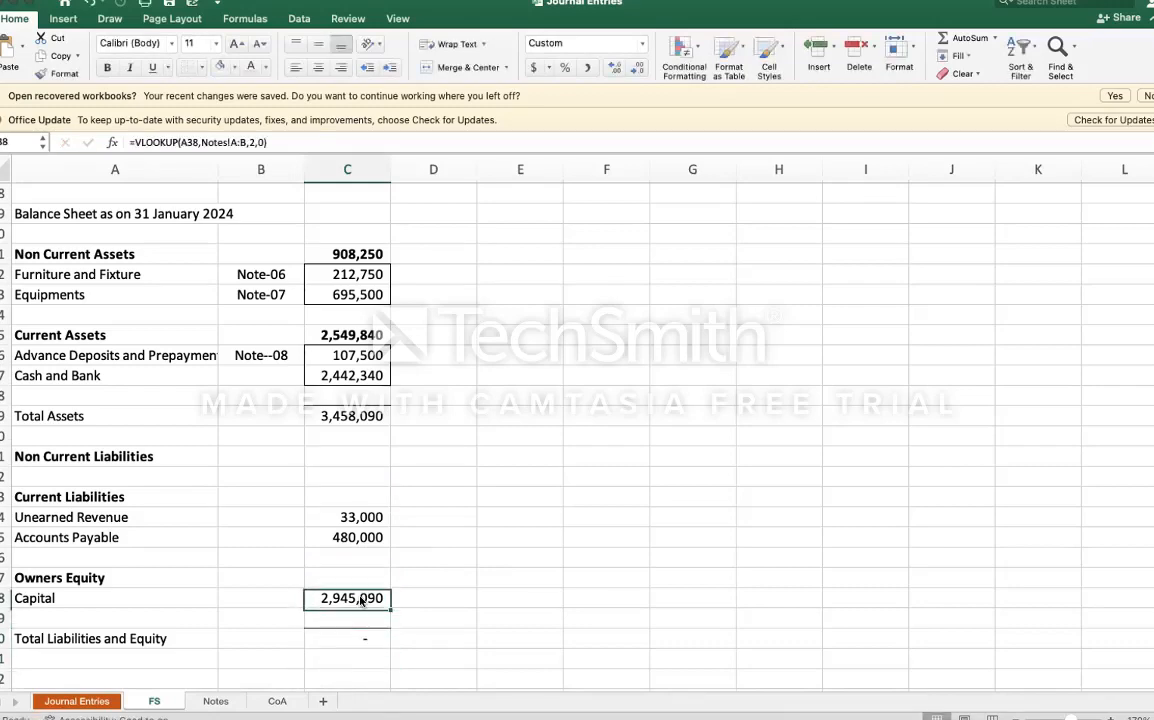
key(Up)
key(Up)
key(Up)
key(Up)
key(Up)
text(=sum()
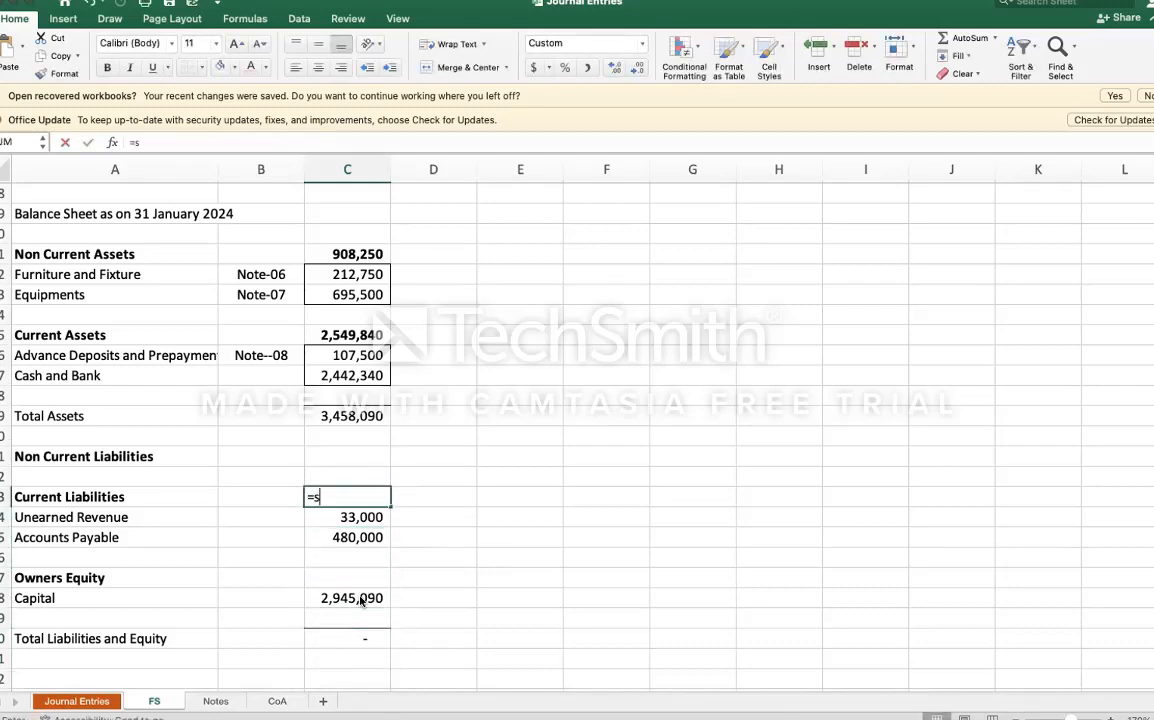
key(Down)
key(shift+Down)
key(Return)
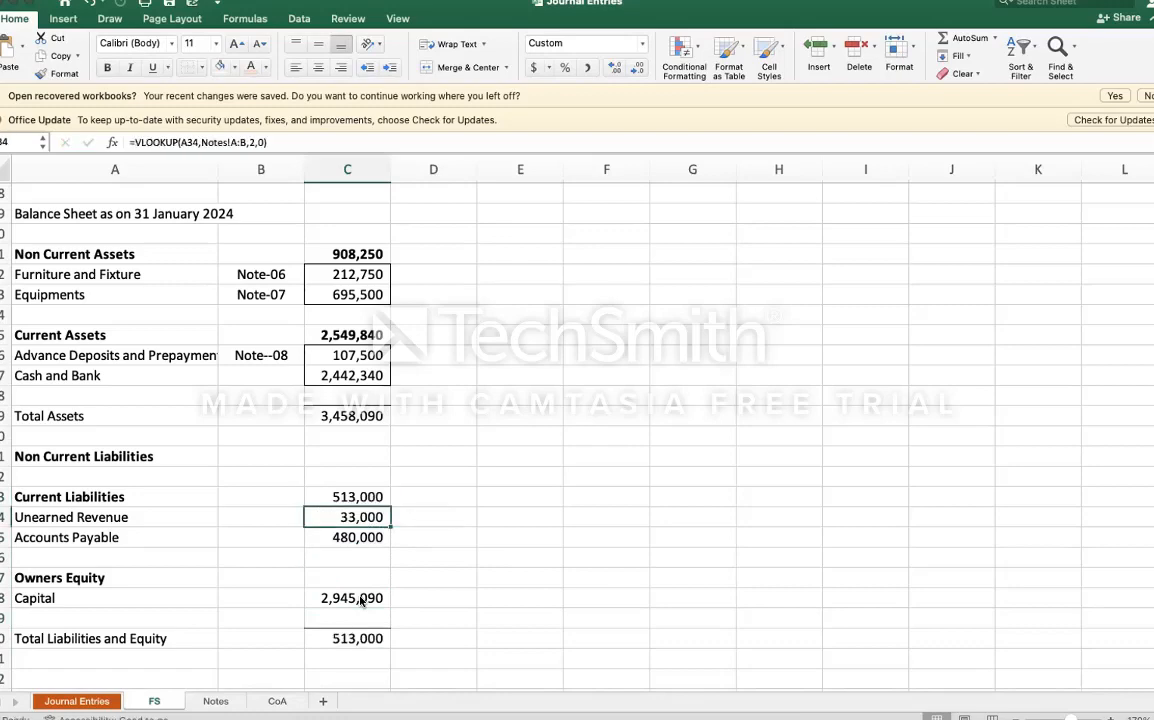
Step: Insert a new row 39 below Capital on the balance sheet and label it Retained Earning
key(Down)
key(Down)
key(Down)
key(Down)
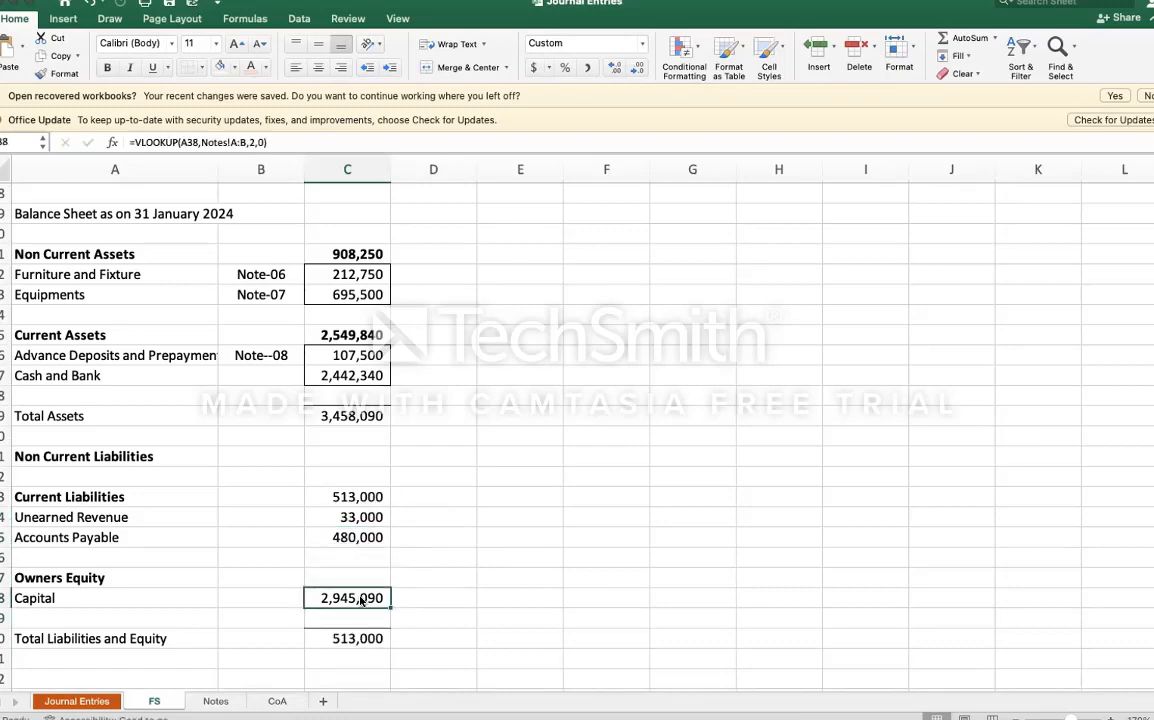
key(Up)
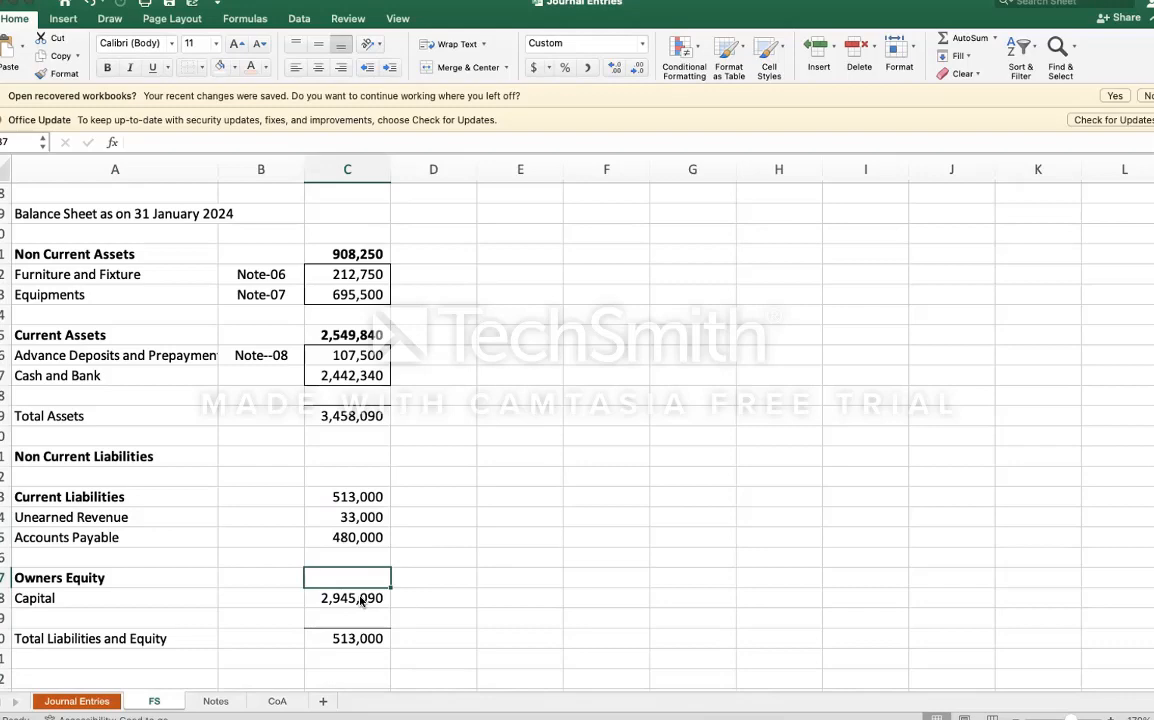
key(Down)
key(Left)
key(Left)
key(Down)
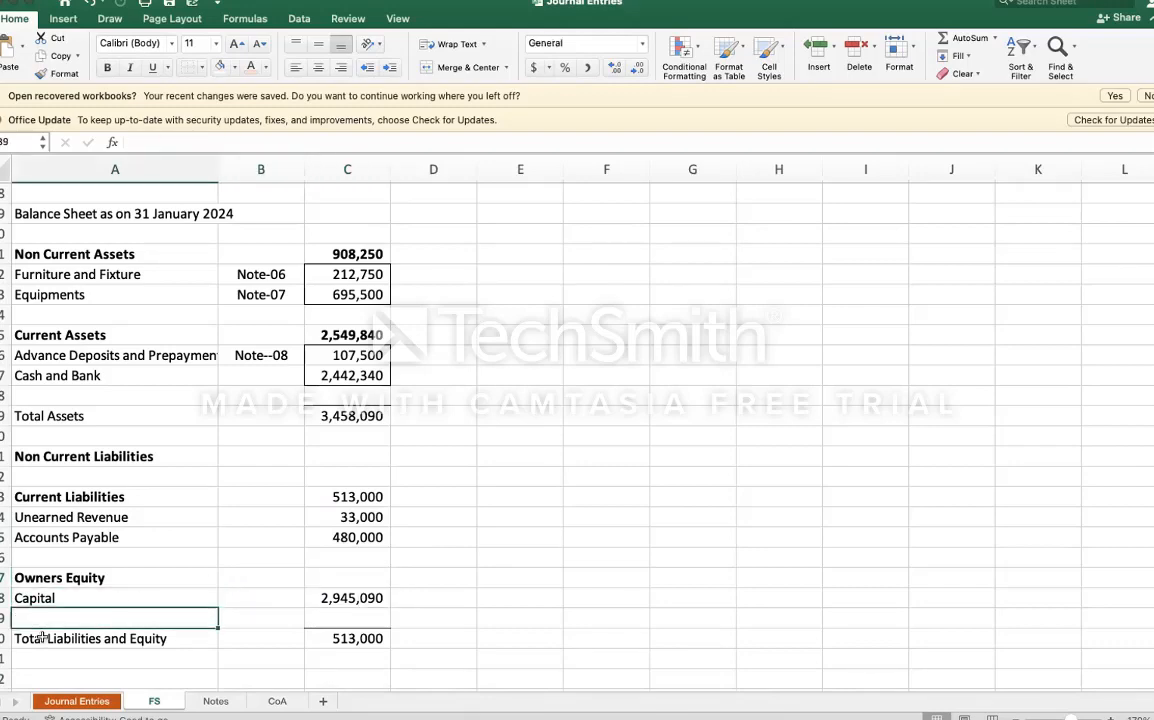
click(5, 618)
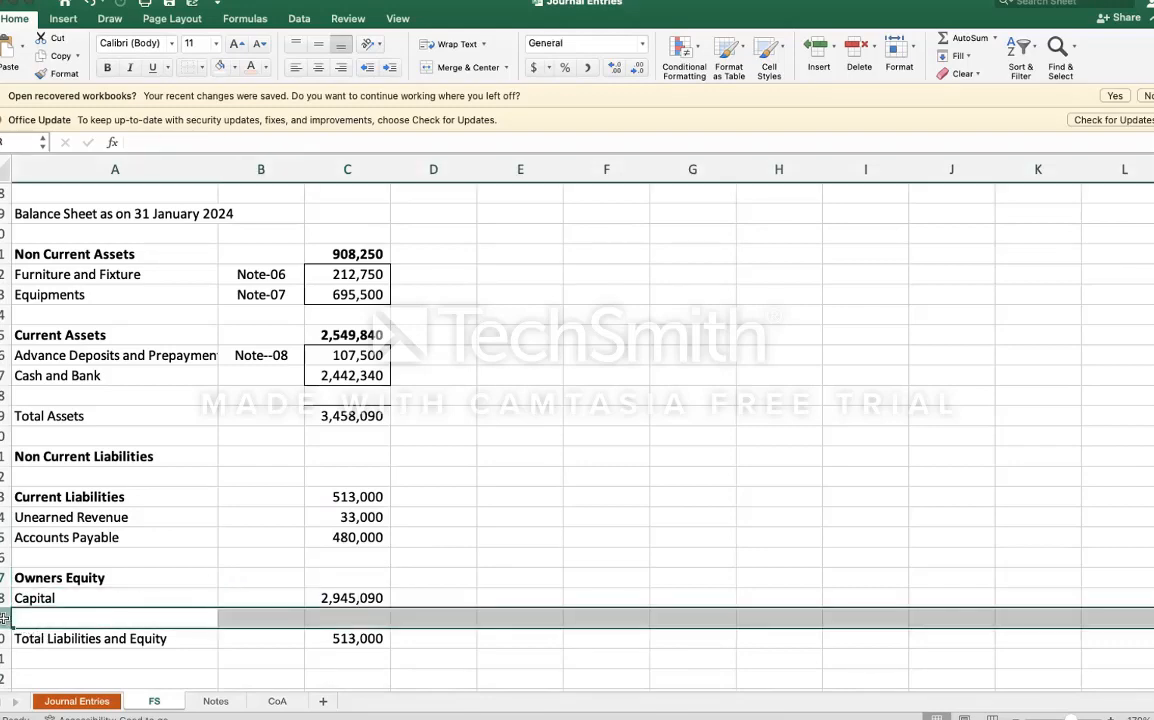
click(819, 52)
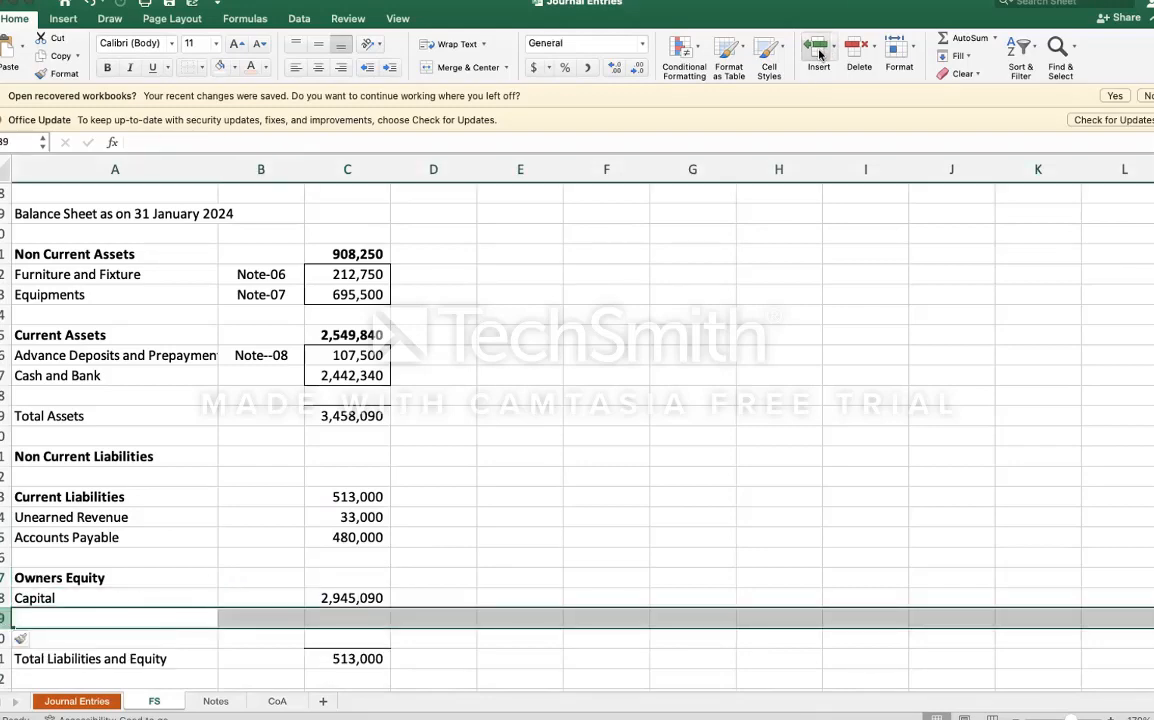
click(126, 621)
text(Retaine)
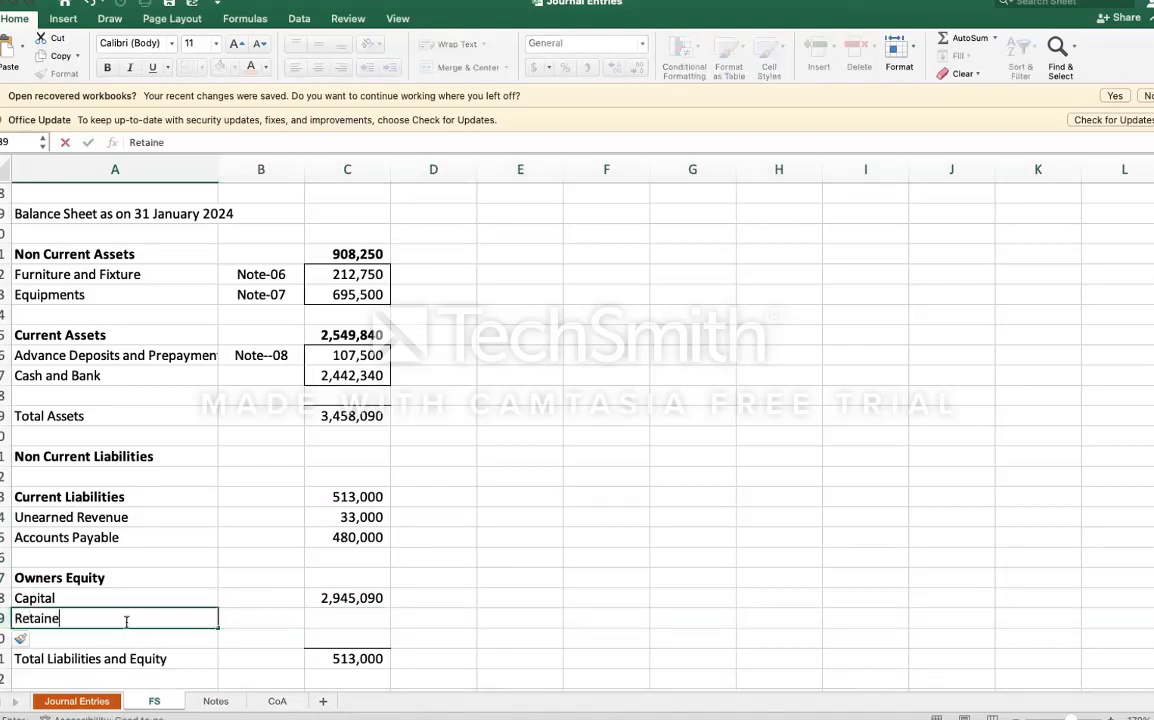
text(d Earning)
key(Return)
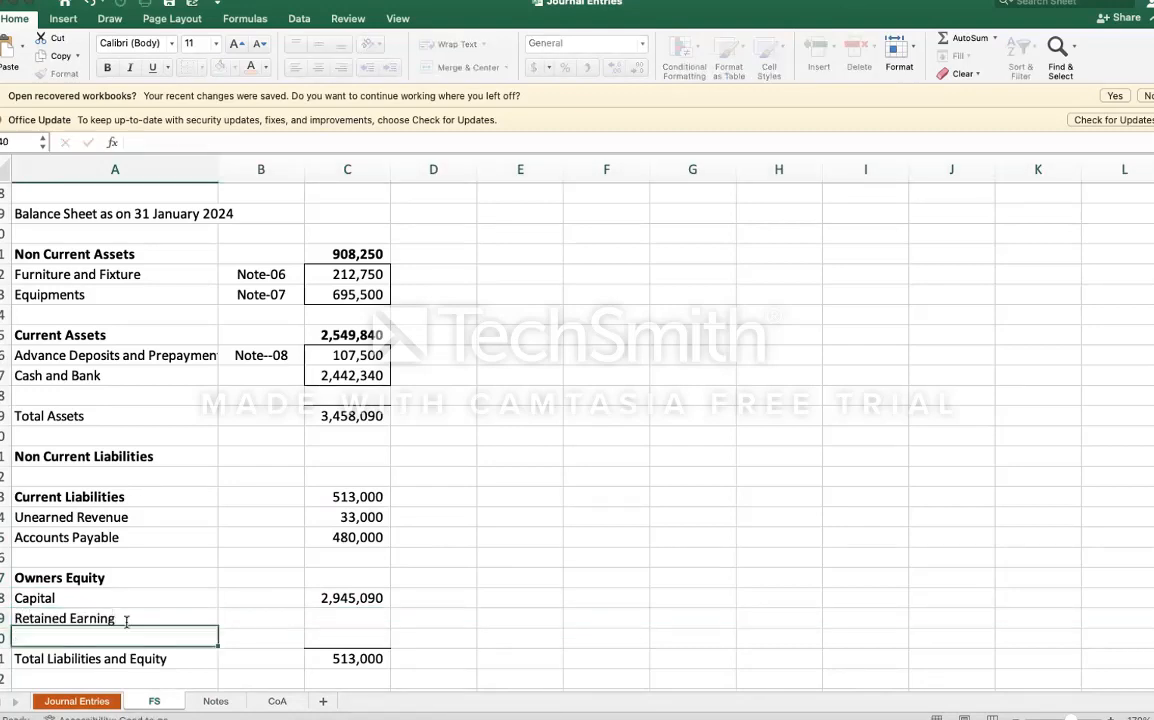
Step: Clear the Retained Earning label and amount in A62:B62 under Note-12 on the Notes sheet
click(215, 701)
click(305, 658)
key(Delete)
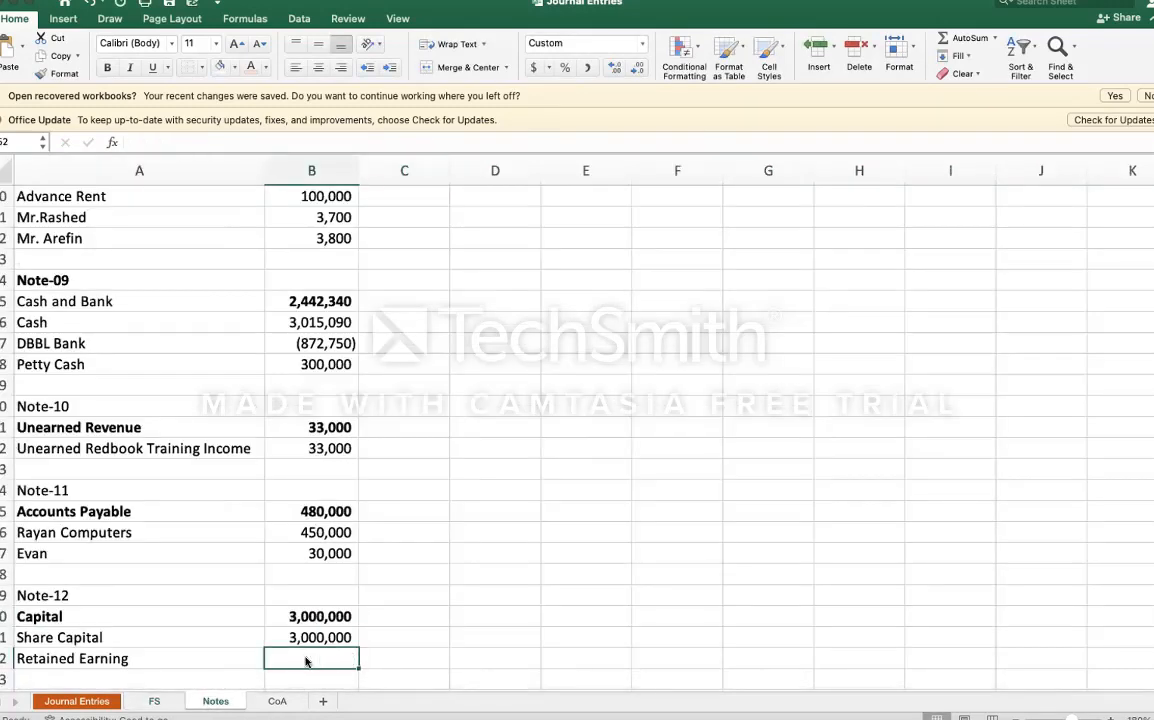
key(Left)
key(Delete)
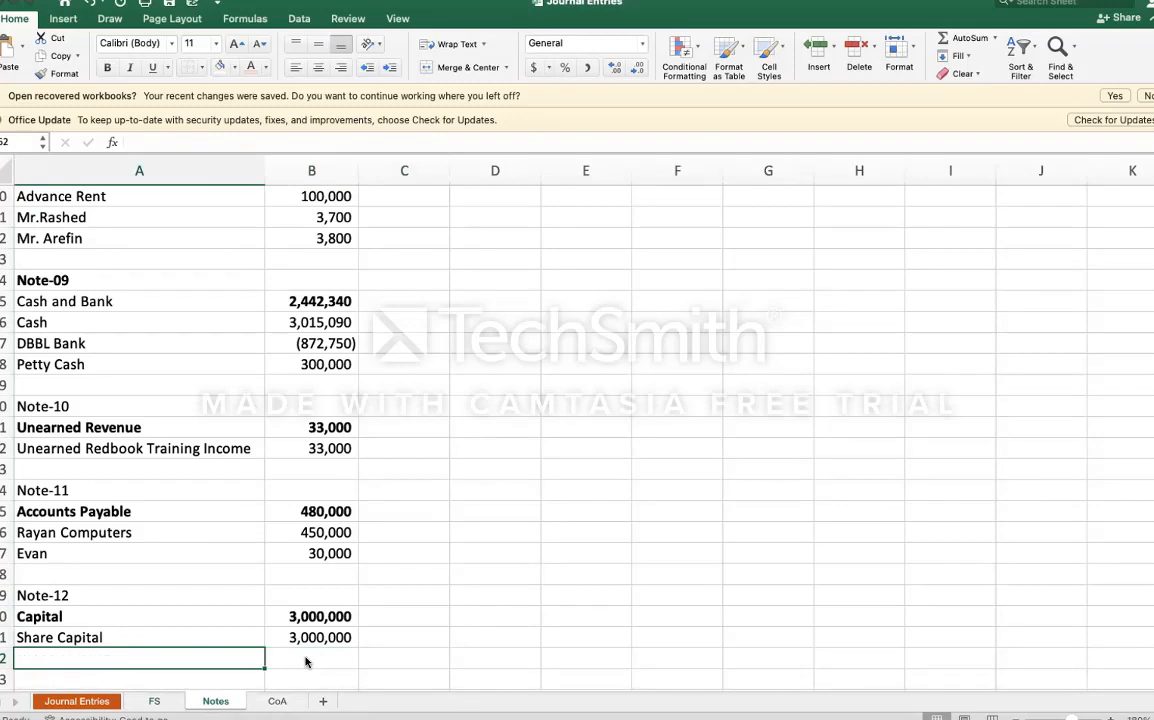
key(Up)
key(Right)
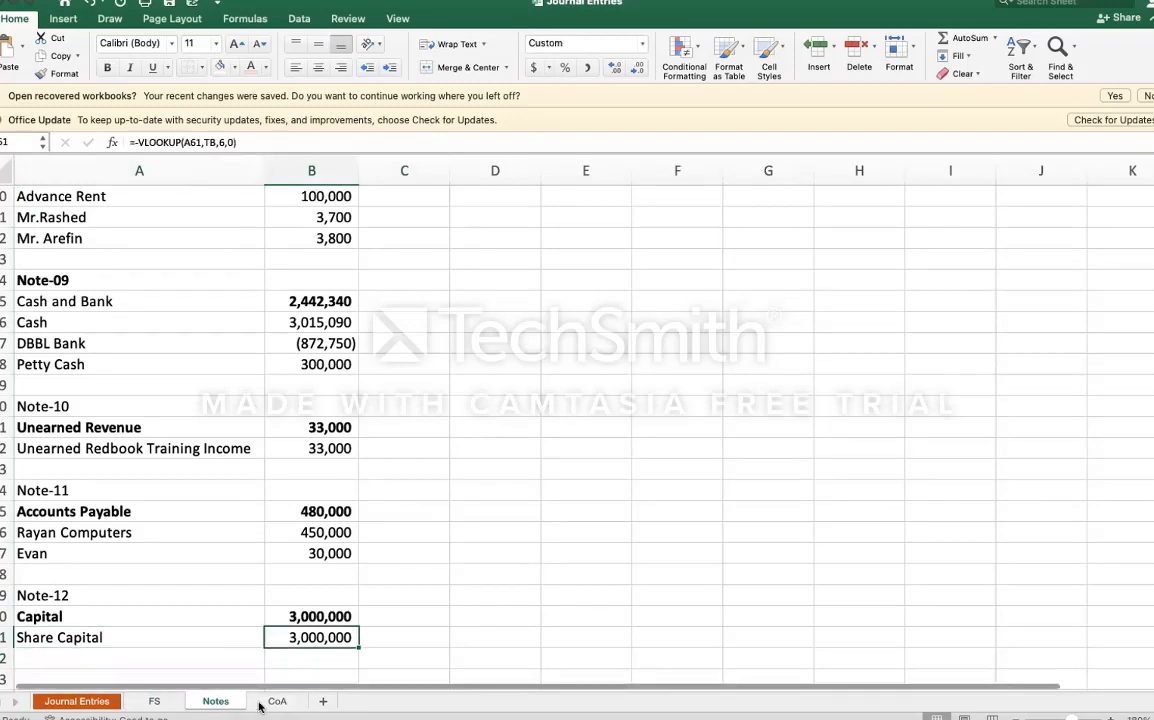
Step: Link the Retained Earning amount in C39 on the FS sheet to Profit after Tax with =C16
click(153, 703)
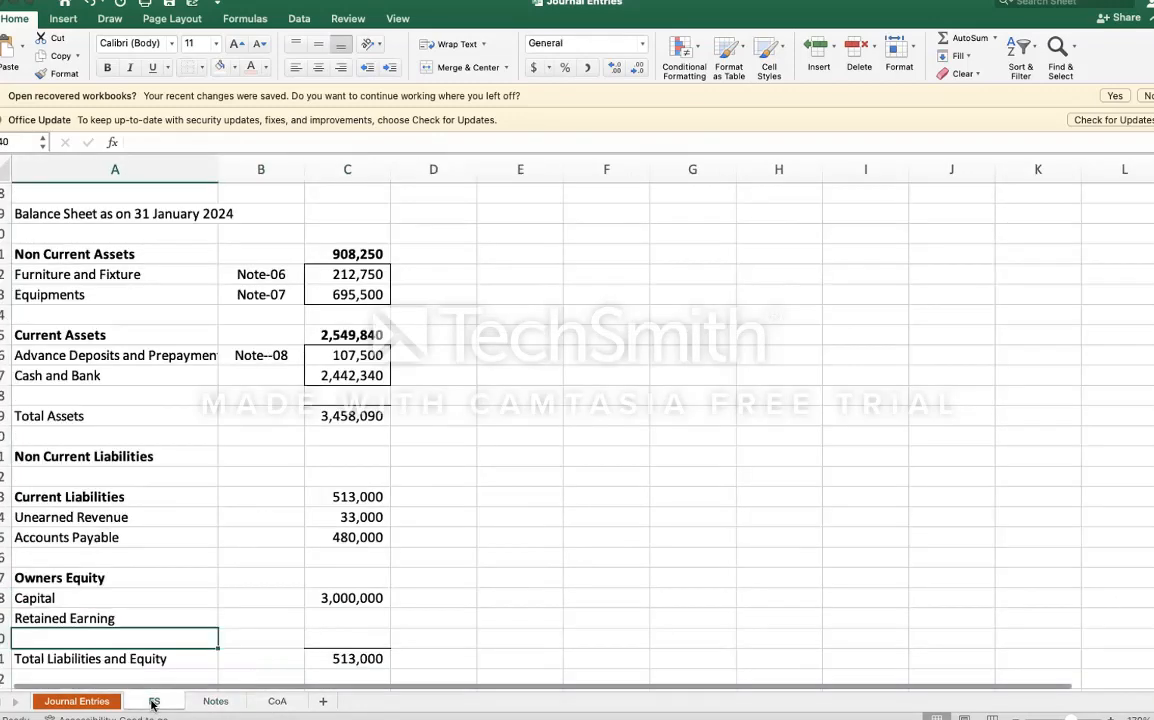
key(Up)
key(Right)
key(Right)
text(=)
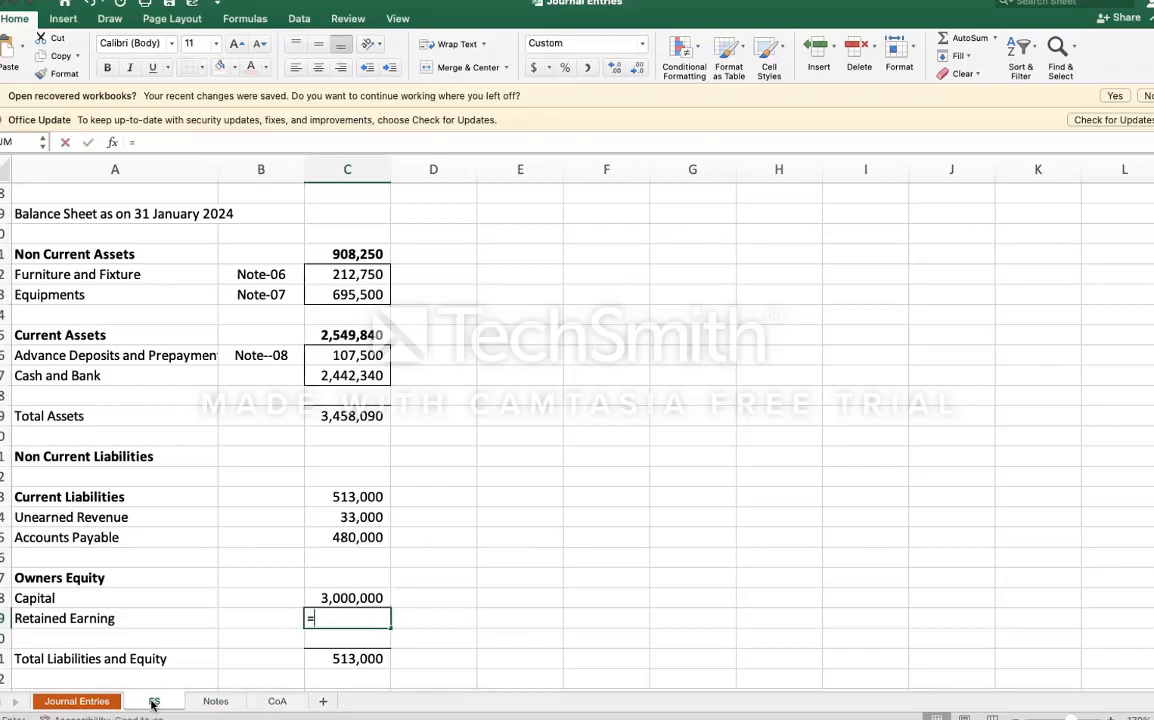
key(Up)
key(Up)
key(Up)
key(Up)
key(Up)
key(Up)
key(Up)
key(Up)
key(Up)
key(Up)
key(Up)
key(Up)
key(Up)
key(Up)
key(Up)
key(Up)
key(Up)
key(Up)
key(Up)
key(Up)
key(Up)
key(Up)
key(Up)
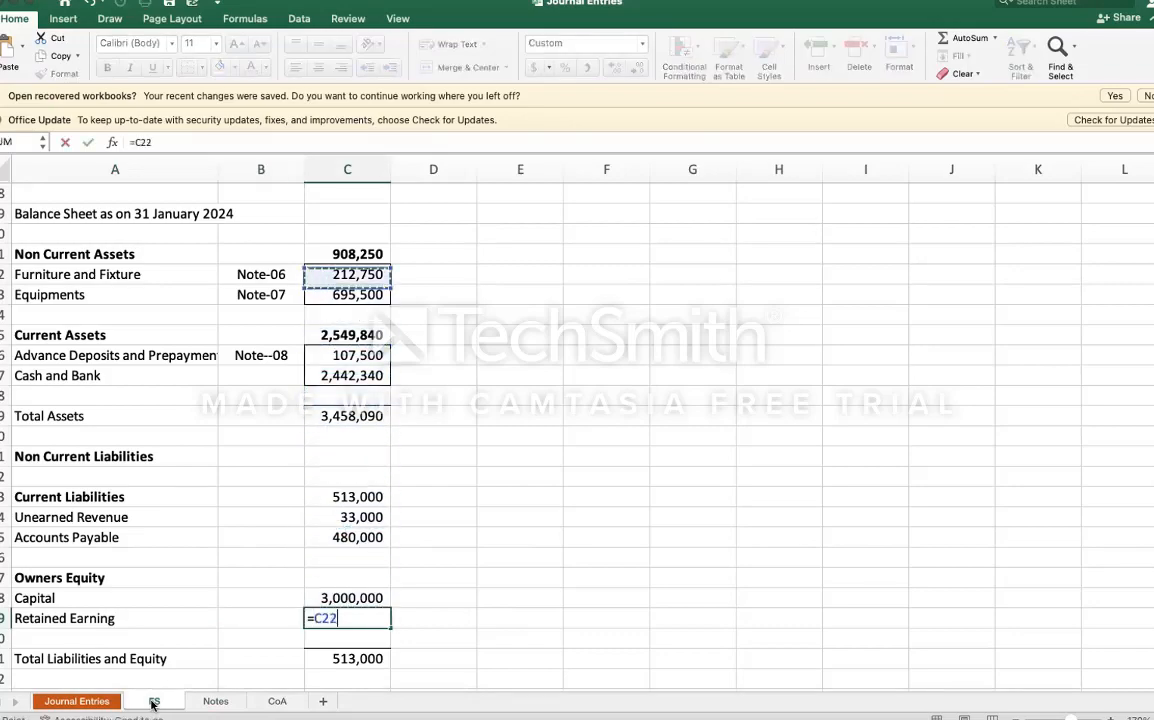
key(Down)
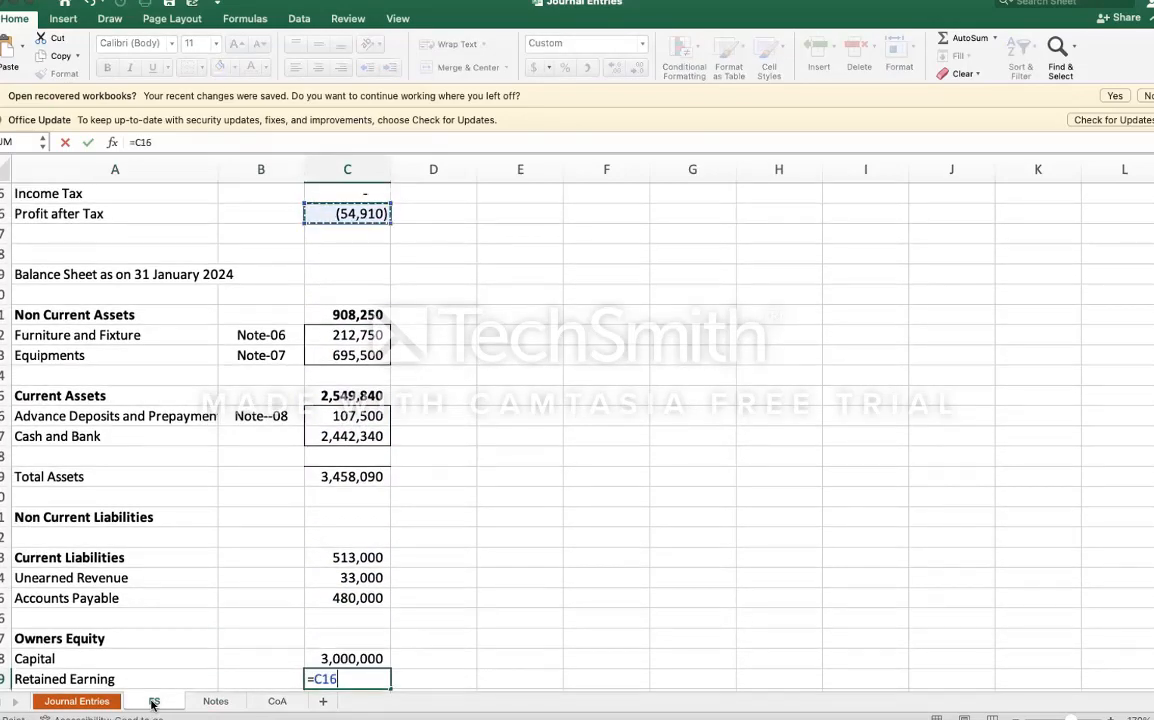
key(Return)
Step: Subtotal Owners Equity in C37 with =SUM(C38:C39) and make the amount bold
key(Up)
key(Up)
key(Up)
text(=sum()
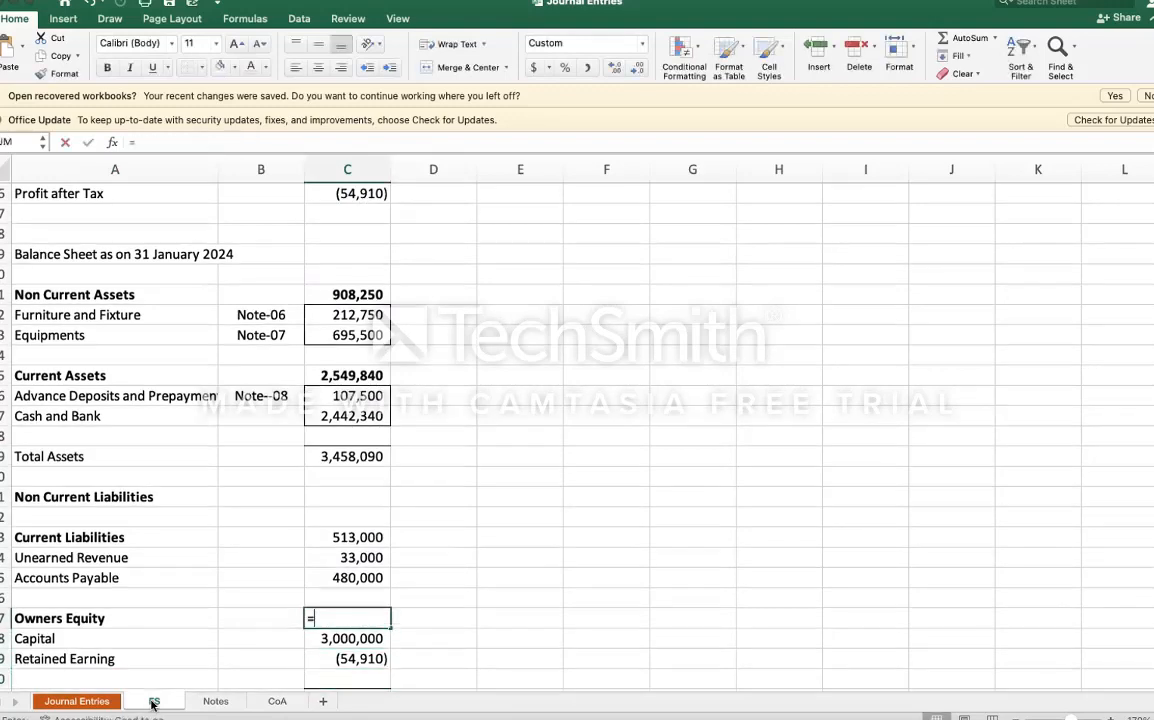
key(Down)
key(shift+Down)
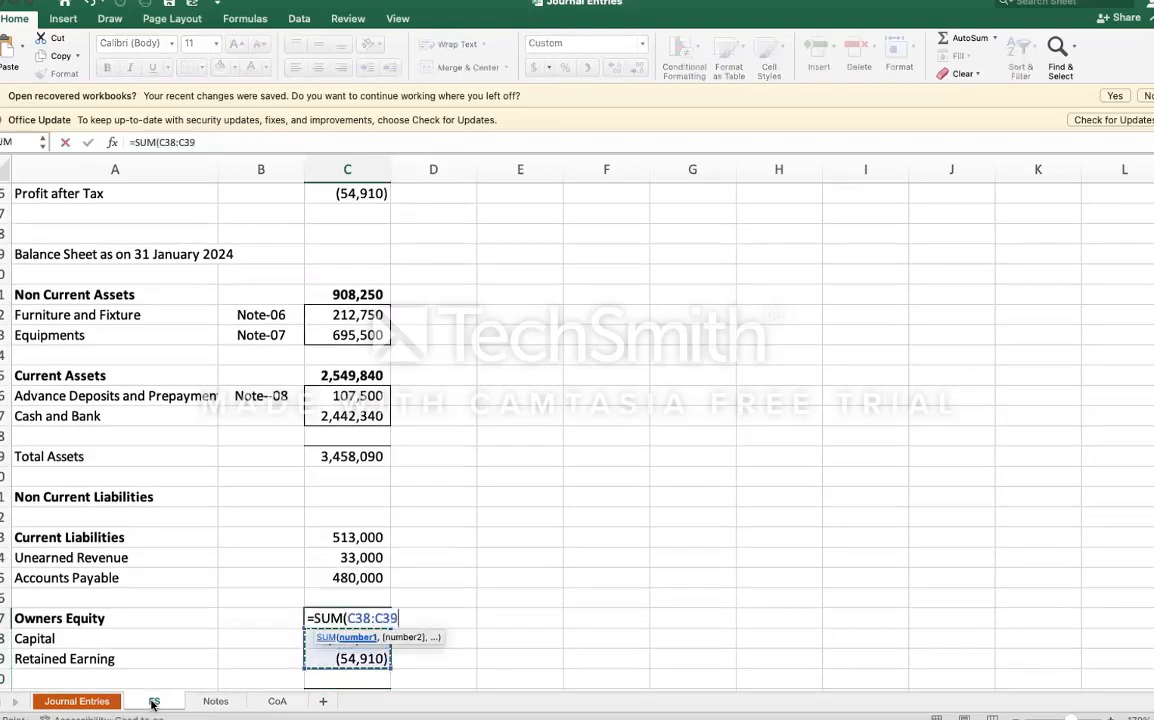
key(Return)
key(Up)
key(Down)
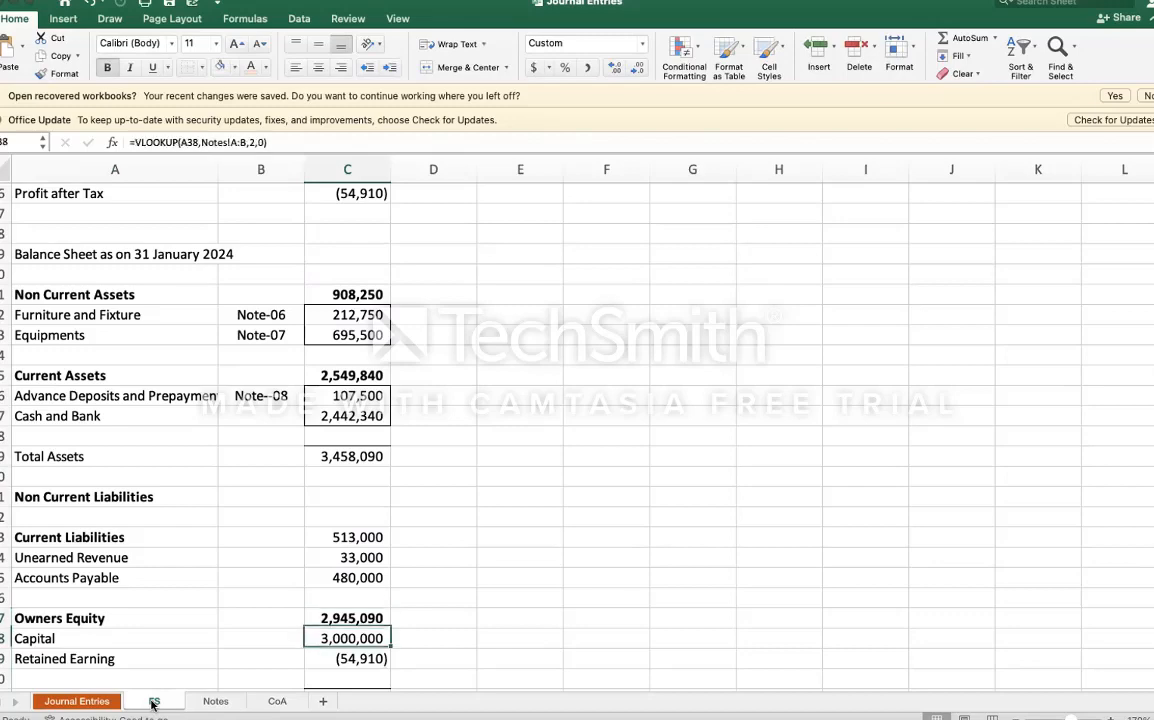
Step: Put an outside border around the liability amounts in C34:C35 and another around the equity amounts in C38:C39
key(Up)
key(Up)
key(Up)
key(Up)
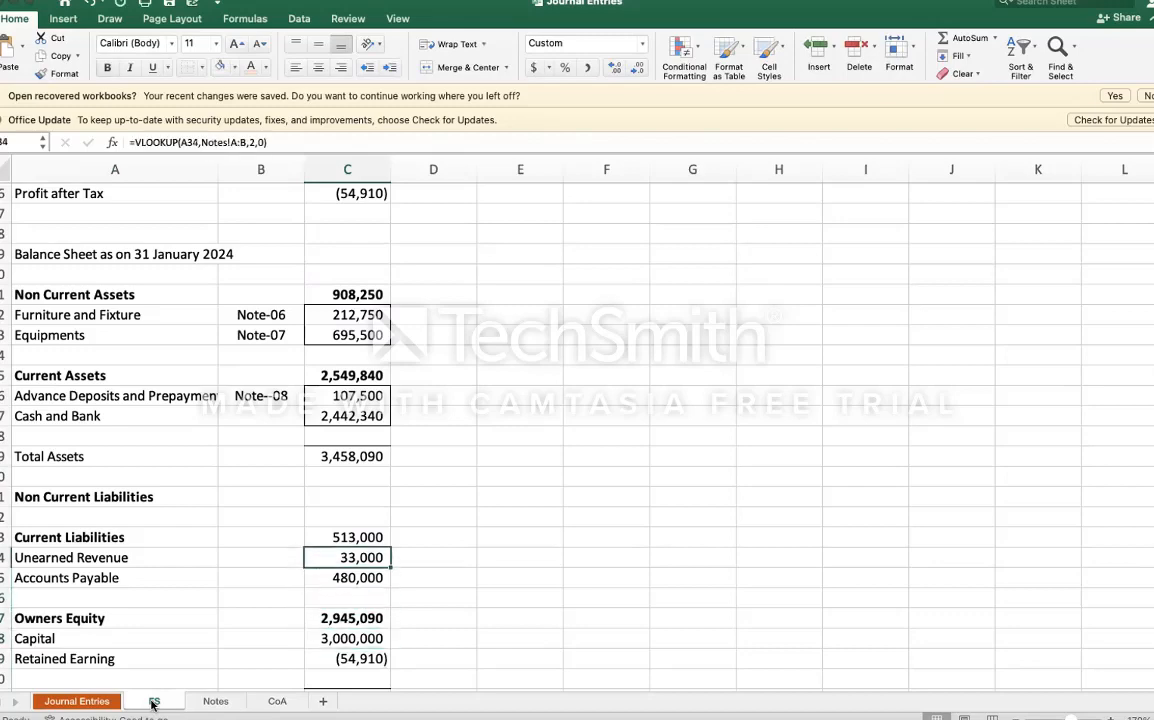
key(shift+Down)
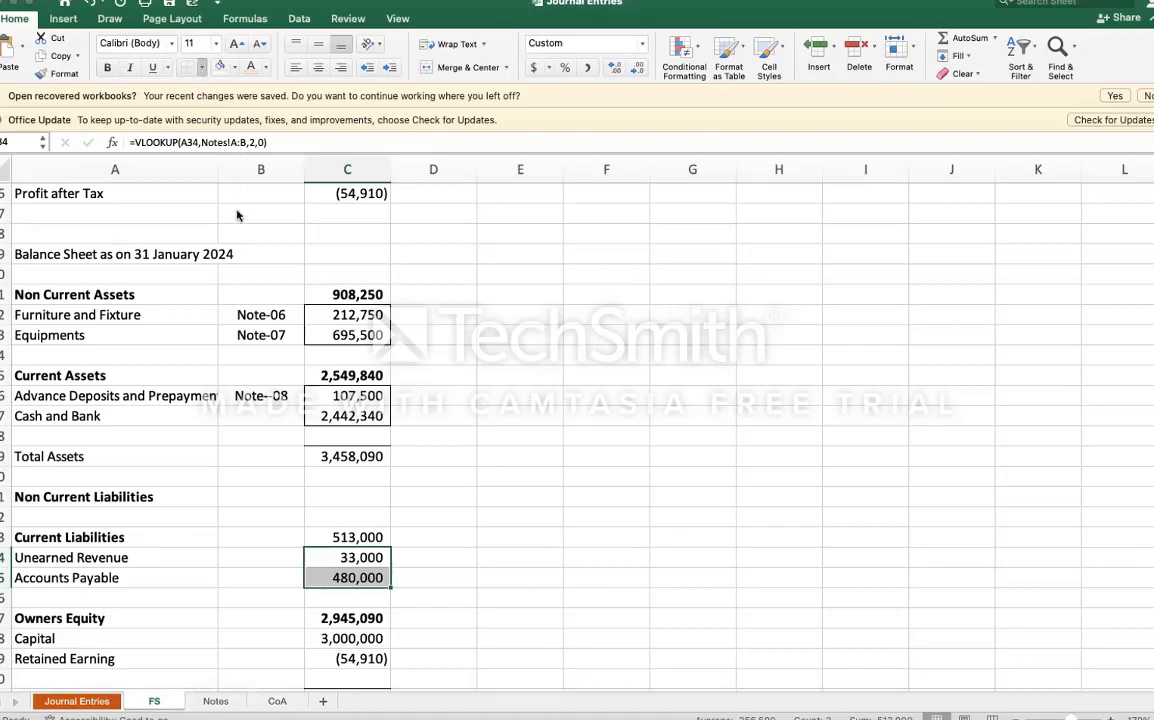
click(352, 640)
drag(352, 640, 352, 660)
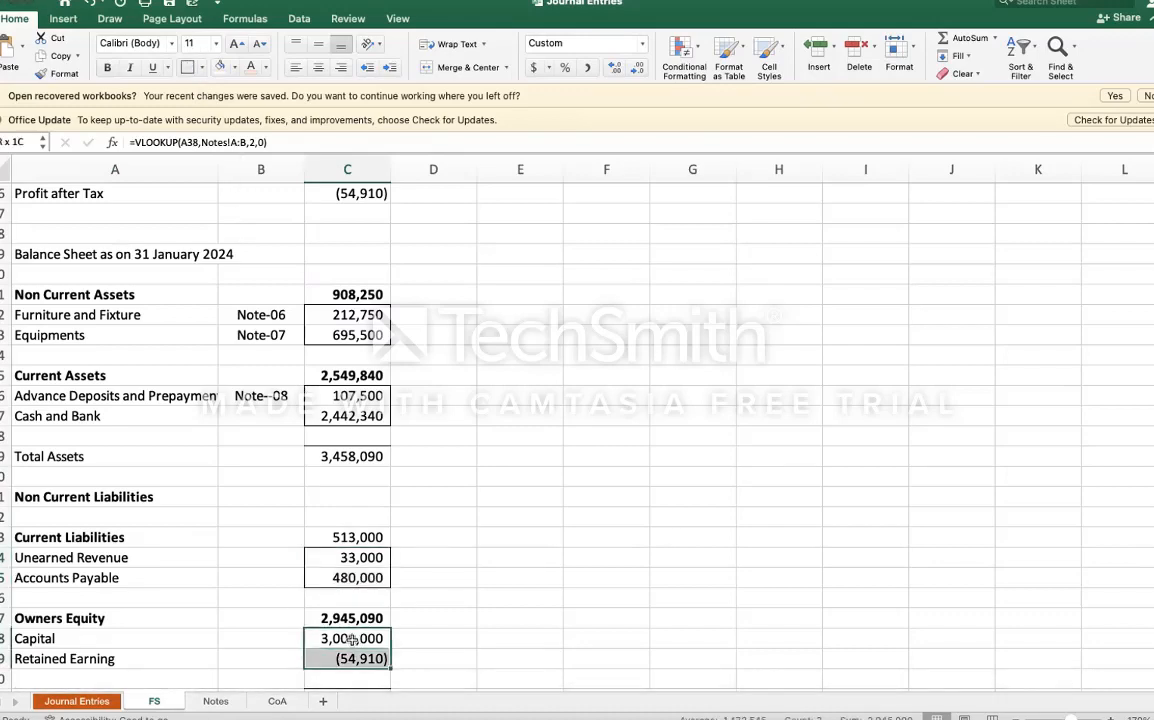
click(186, 68)
click(601, 470)
Step: Make the Total Liabilities and Equity label and amount in A41:C41 bold
scroll(602, 468, down, 4)
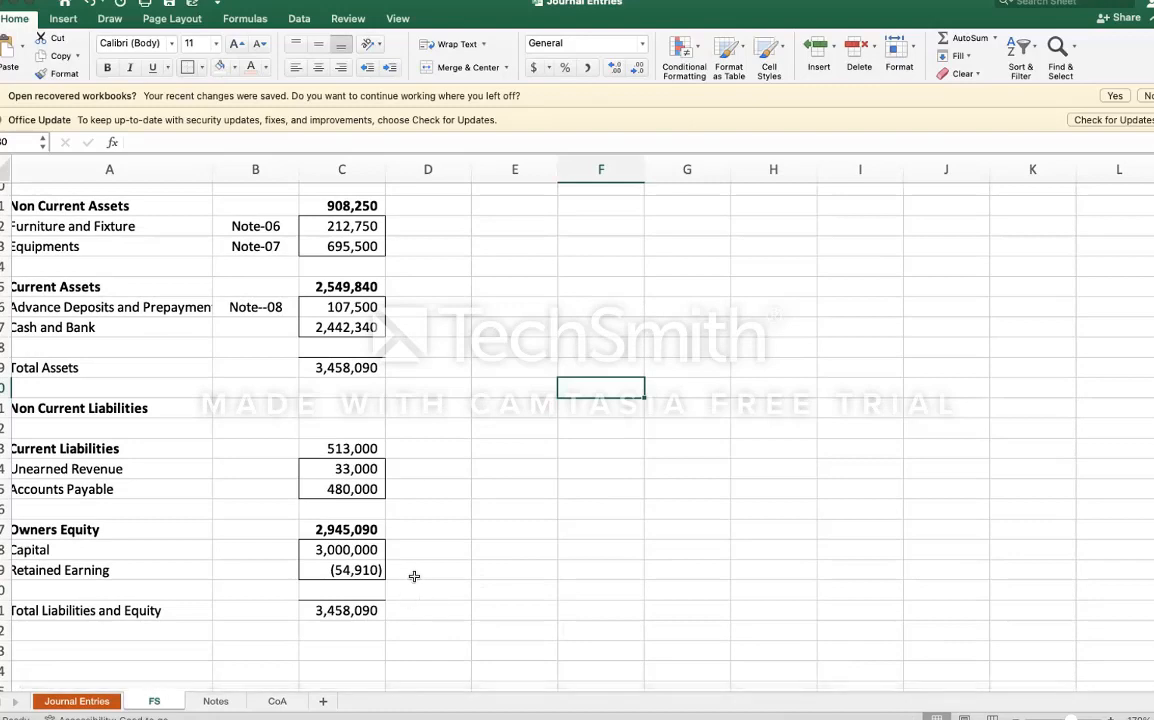
click(366, 610)
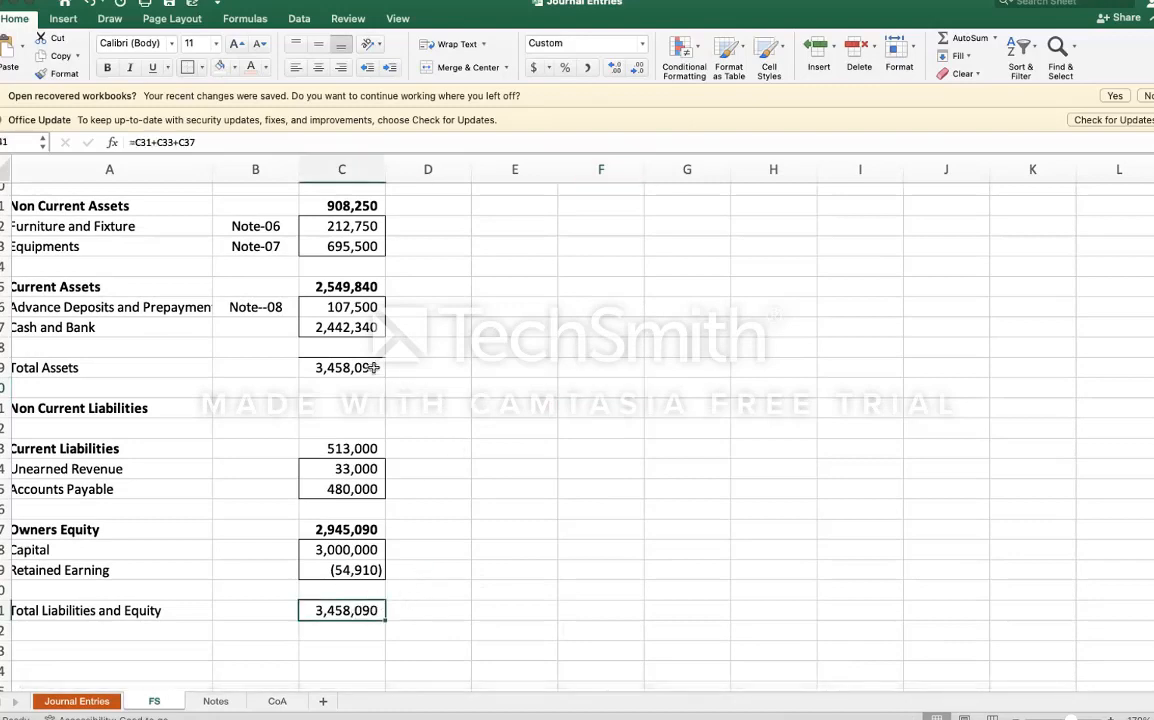
shift+click(75, 610)
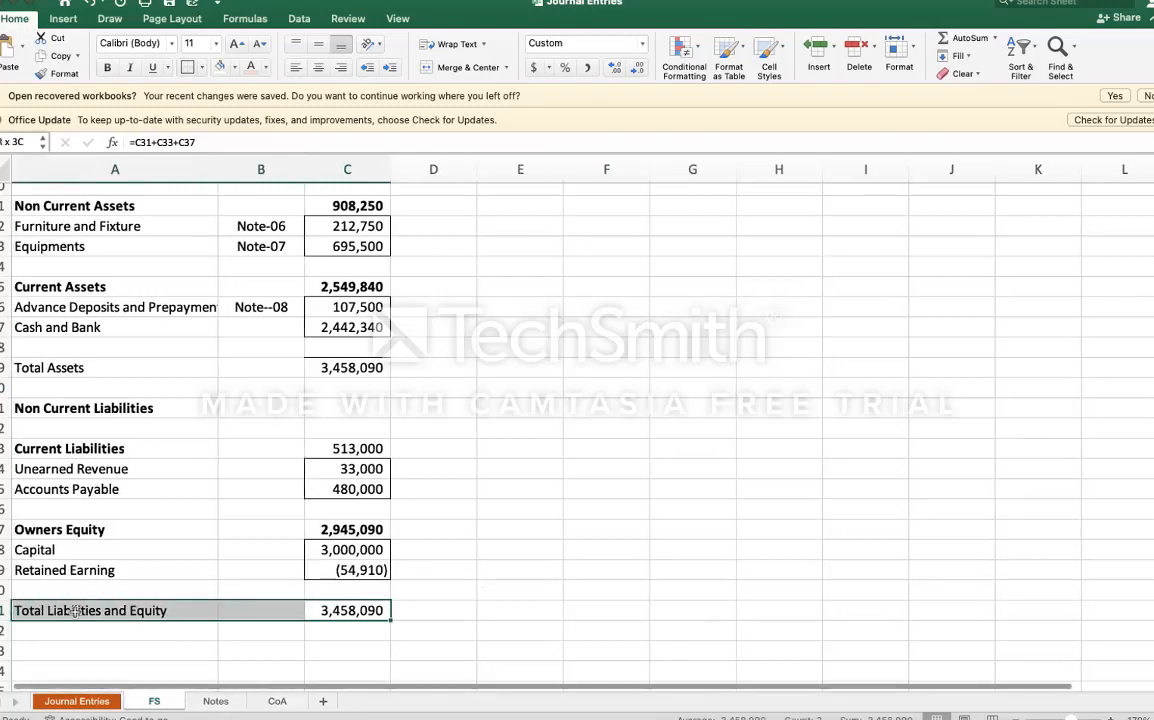
click(107, 67)
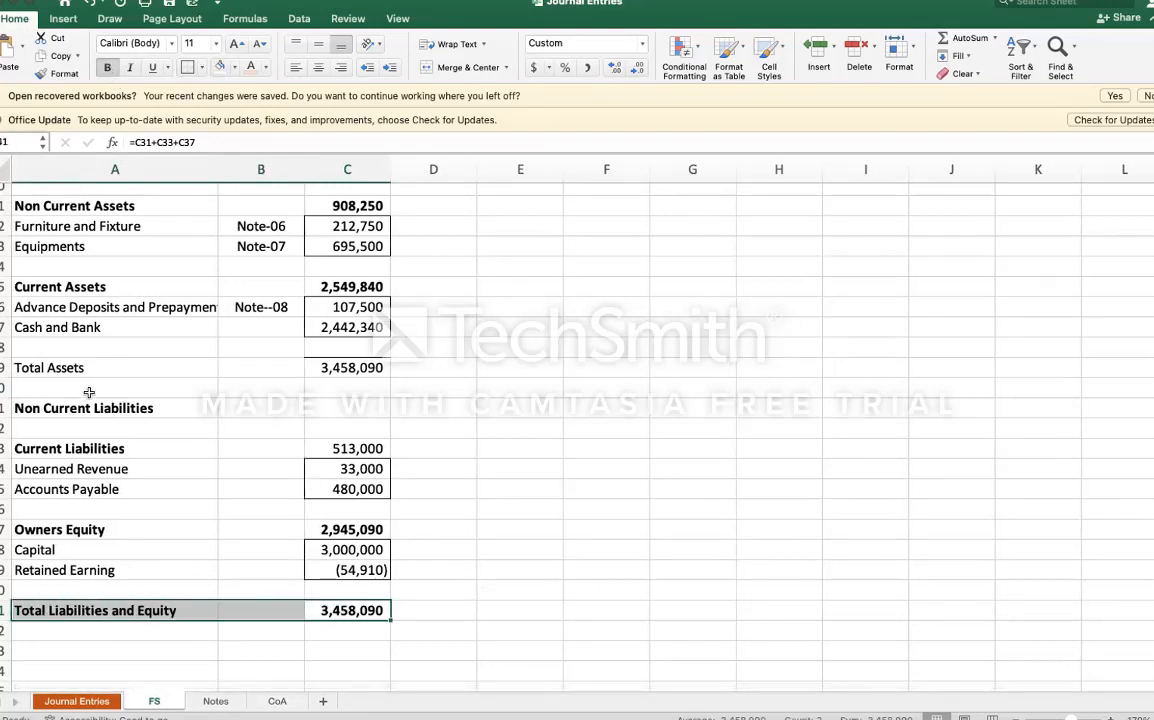
Step: Make the Total Assets row in A29:C29 and the Current Liabilities subtotal in C33 bold
click(69, 370)
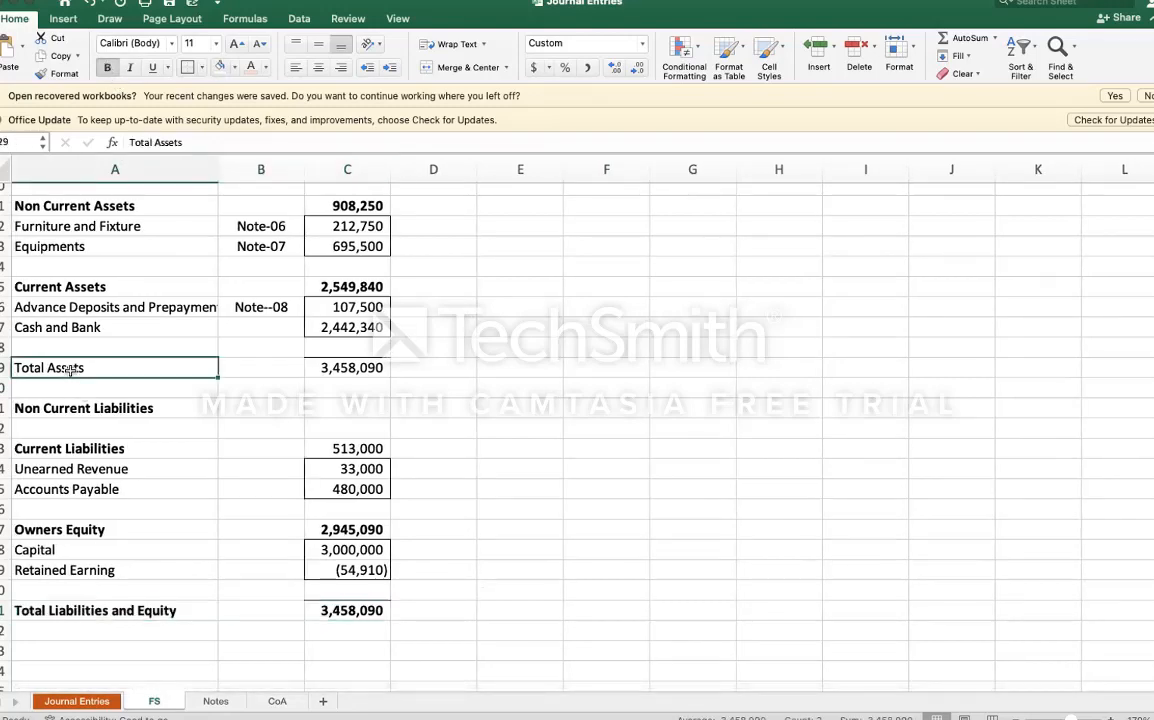
key(shift+Right)
key(shift+Right)
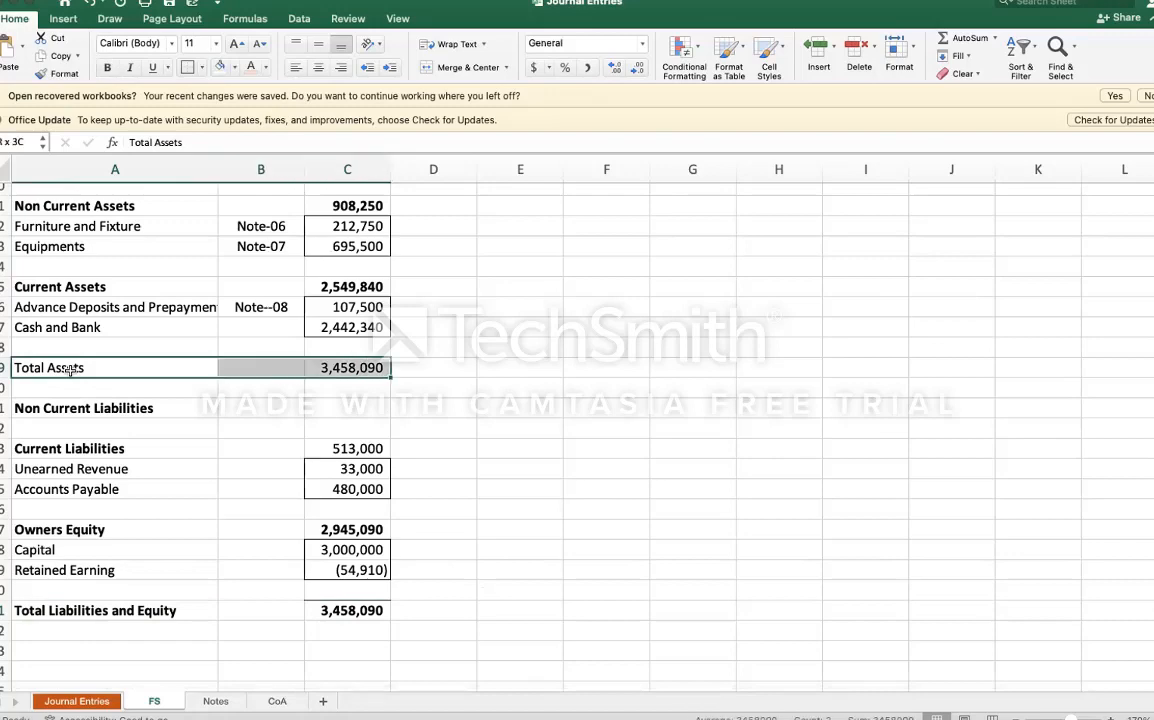
click(107, 67)
click(549, 431)
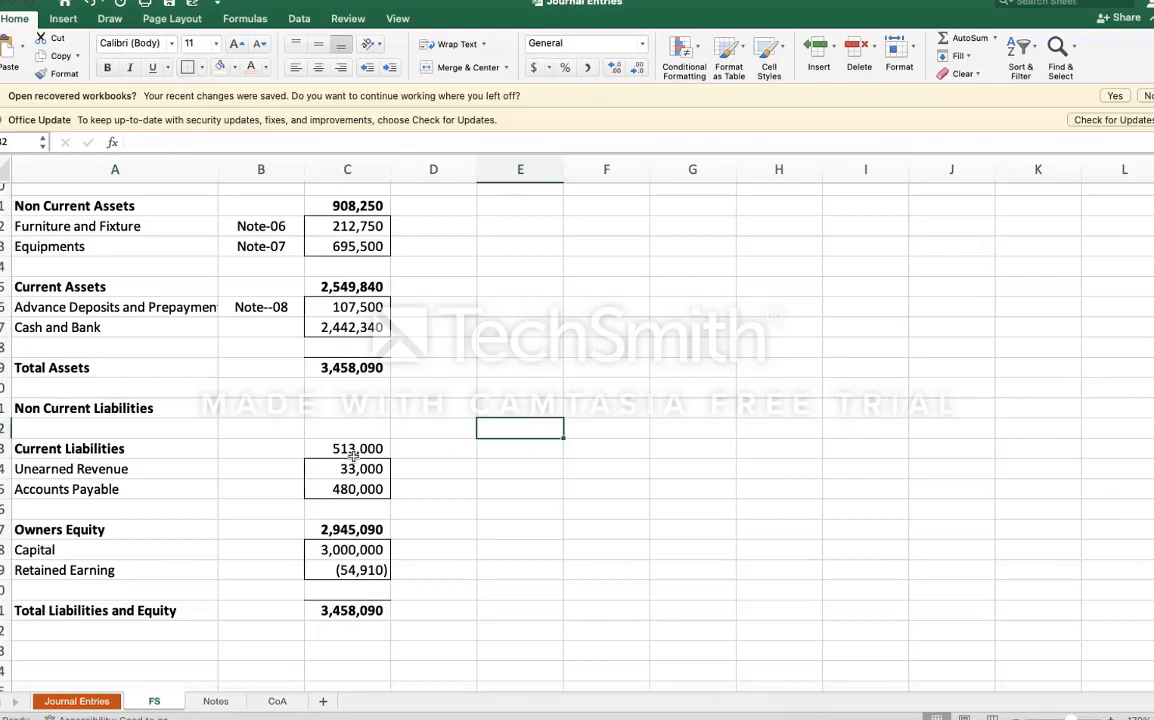
click(340, 448)
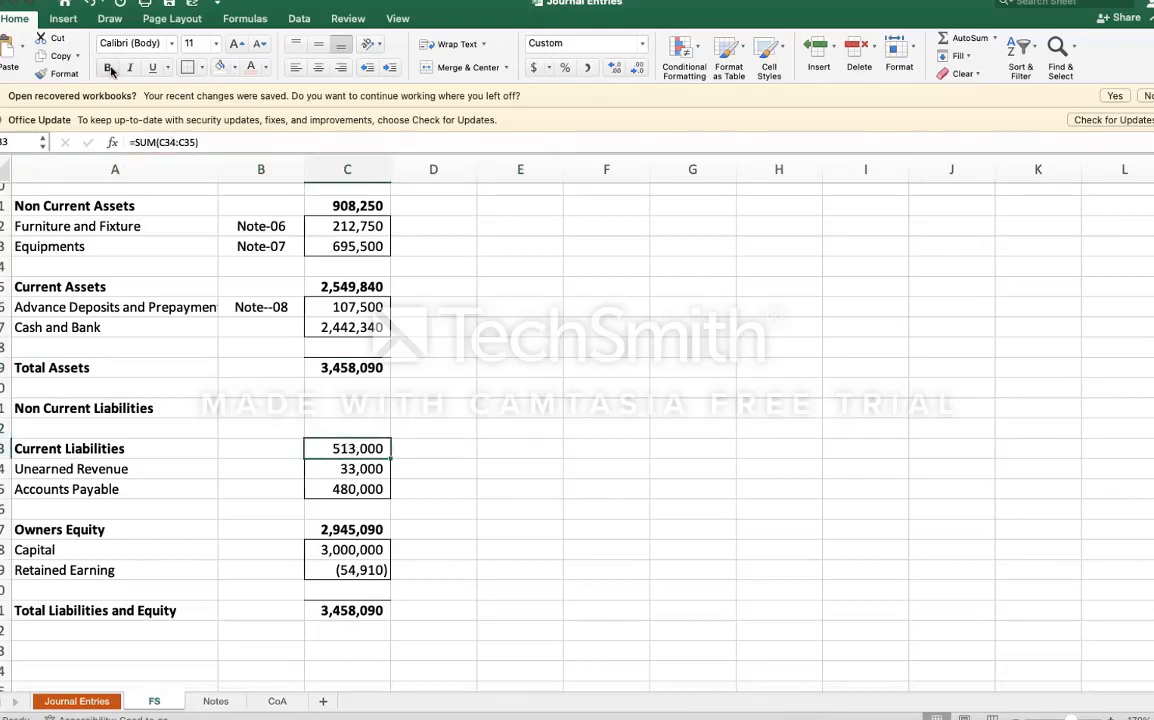
click(109, 68)
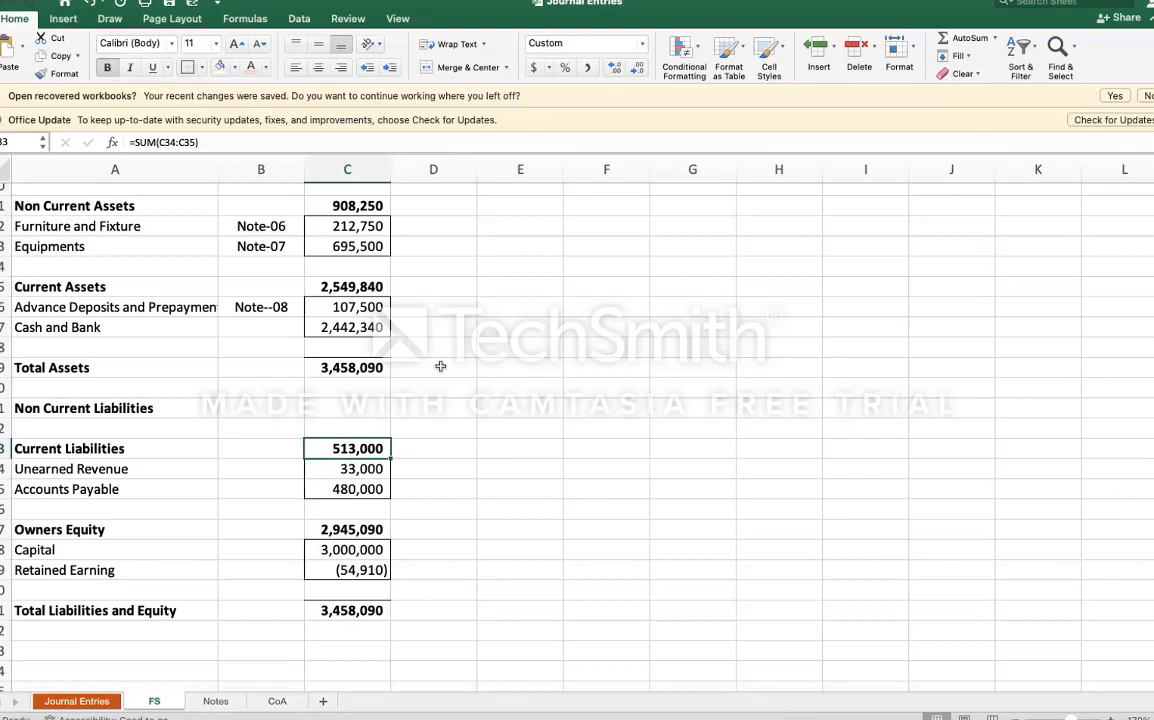
click(345, 570)
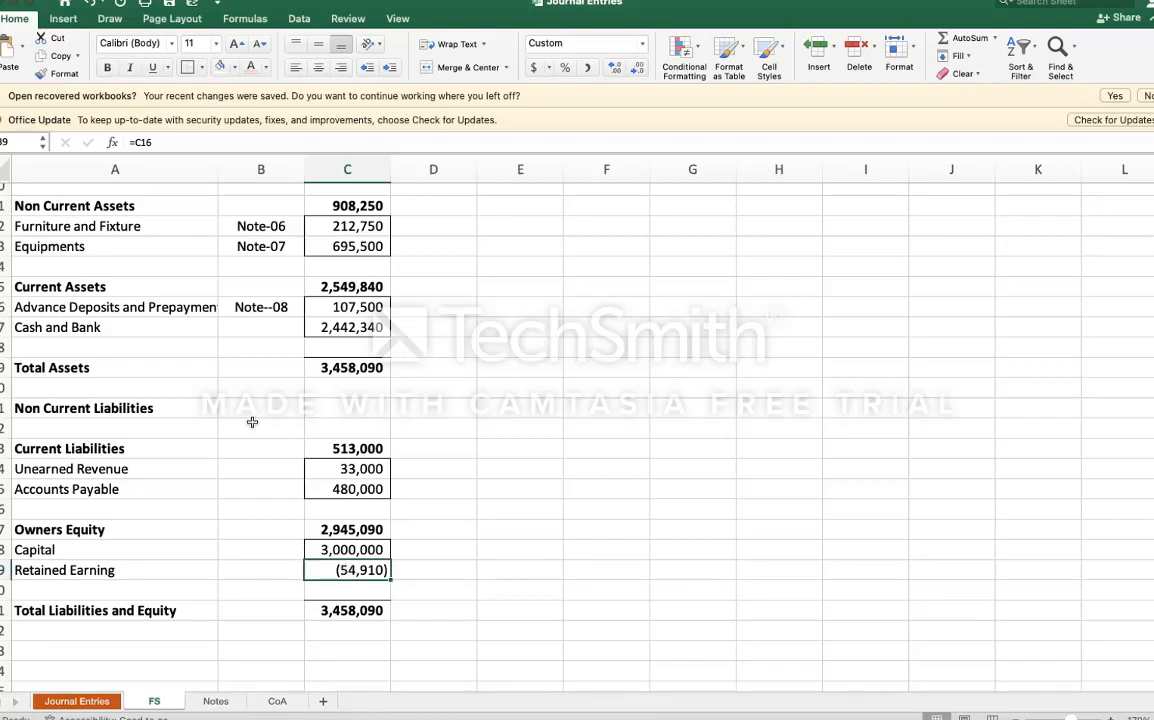
drag(232, 472, 268, 630)
click(545, 436)
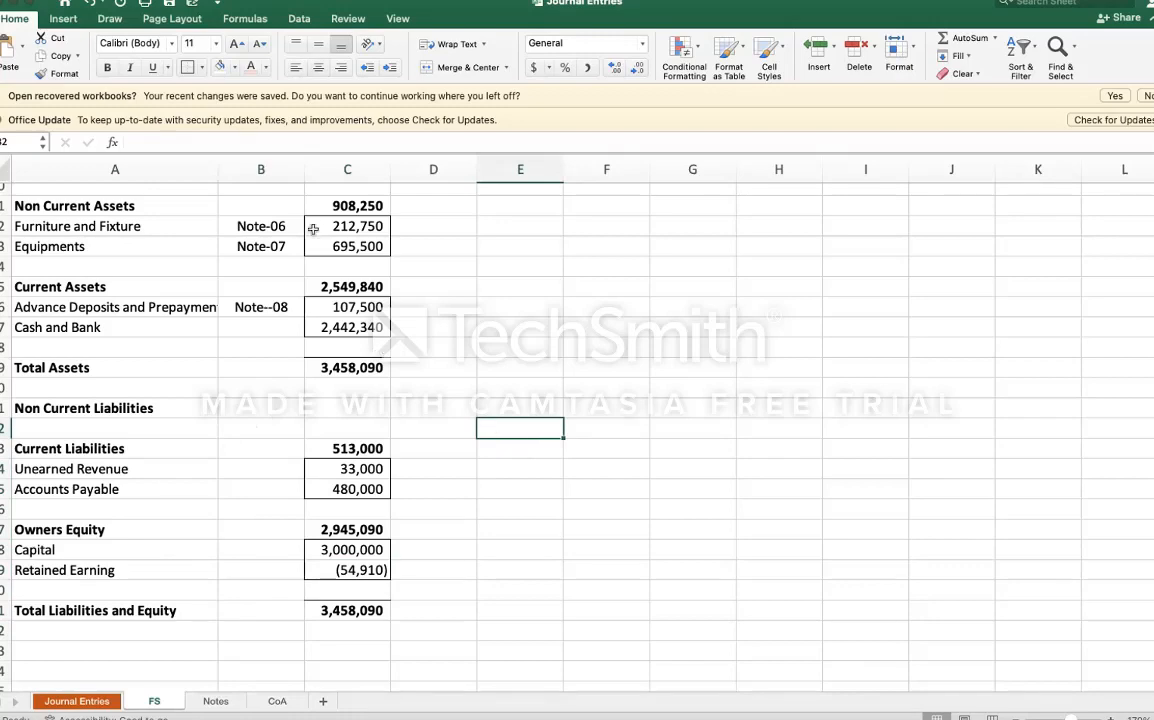